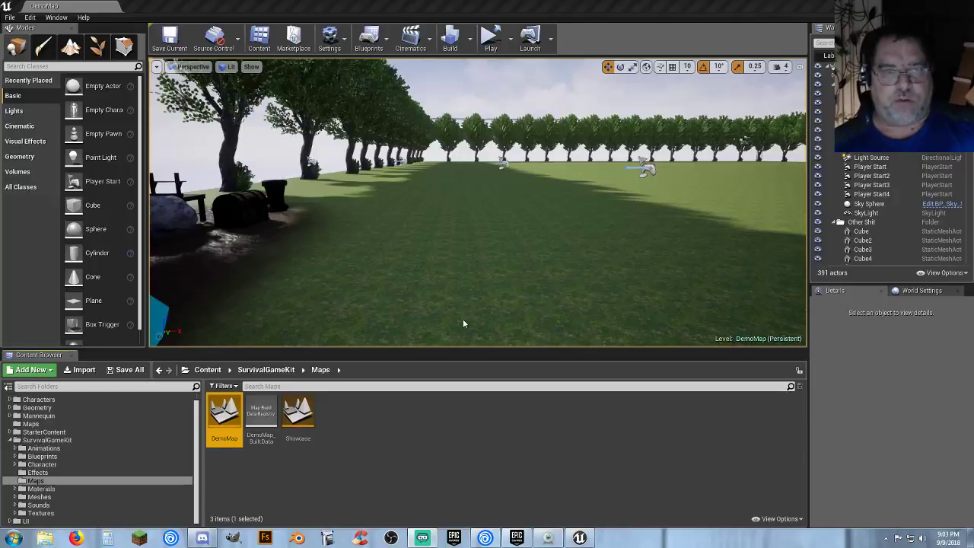
- Start playing DemoMap in the viewport and walk the character past the storage box and across the pond
click(510, 38)
click(522, 68)
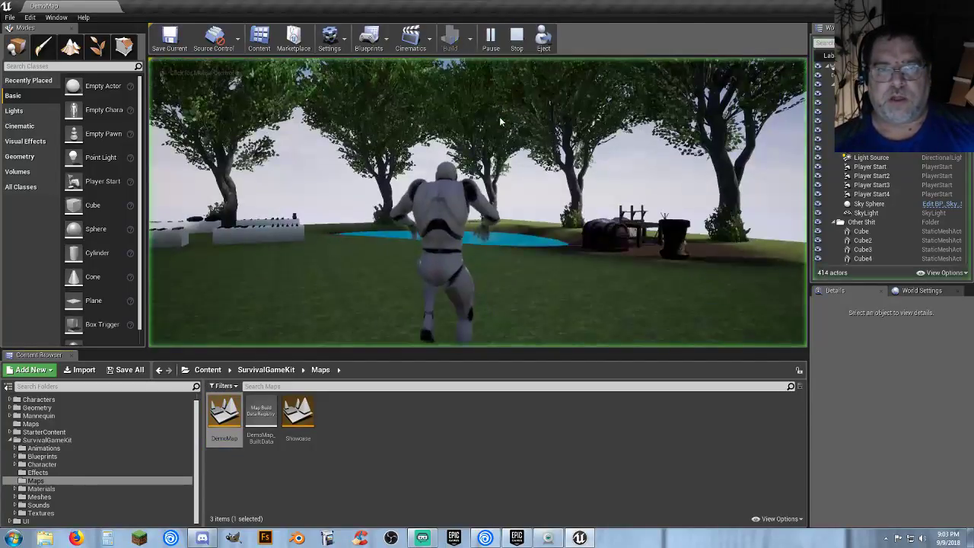
click(499, 116)
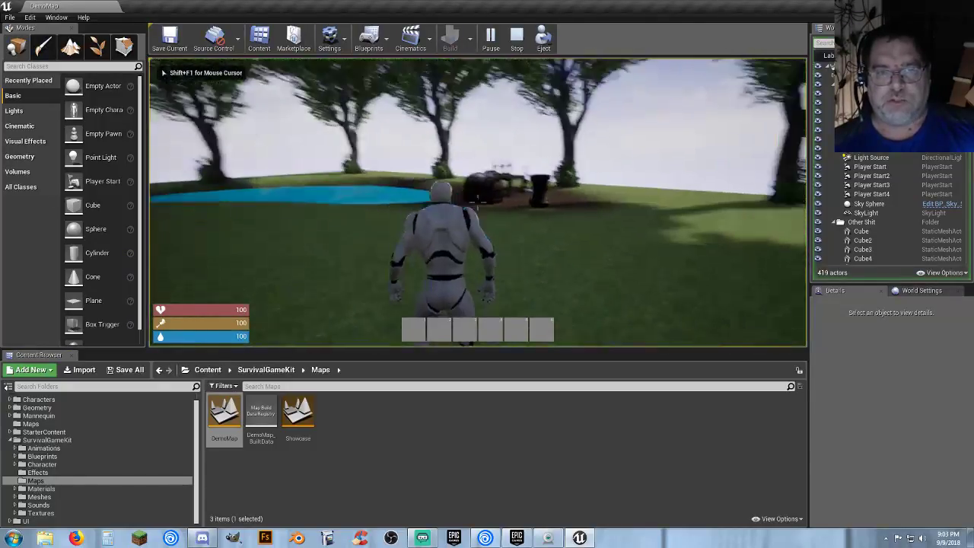
key(w)
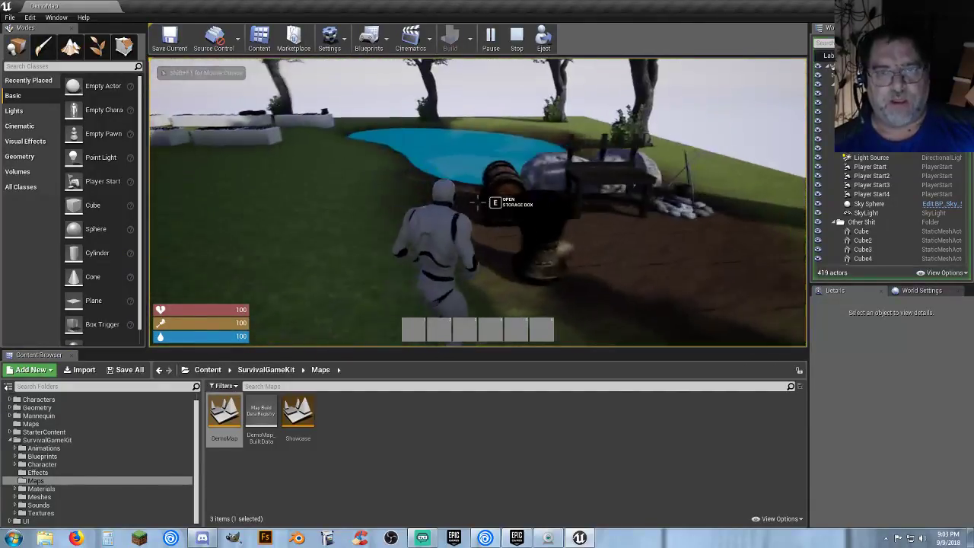
key(w)
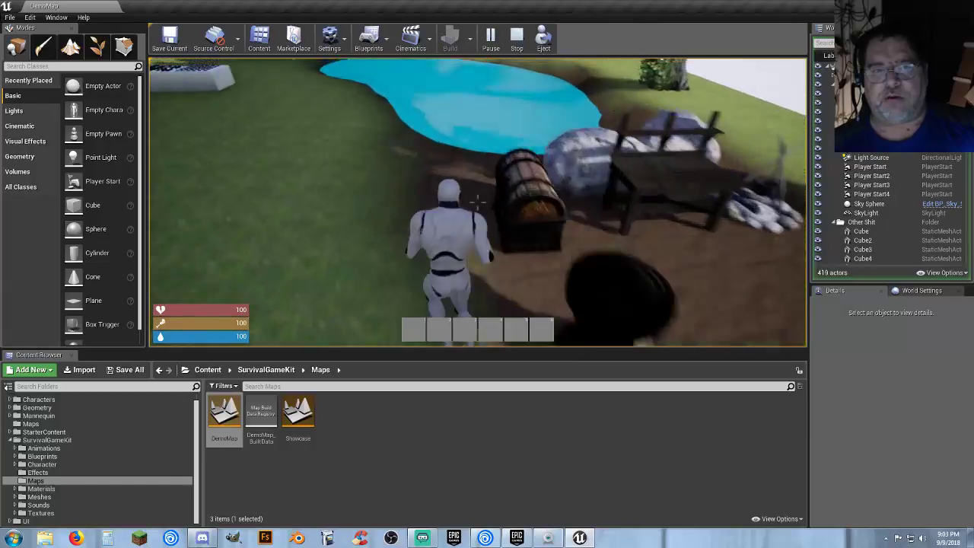
key(w)
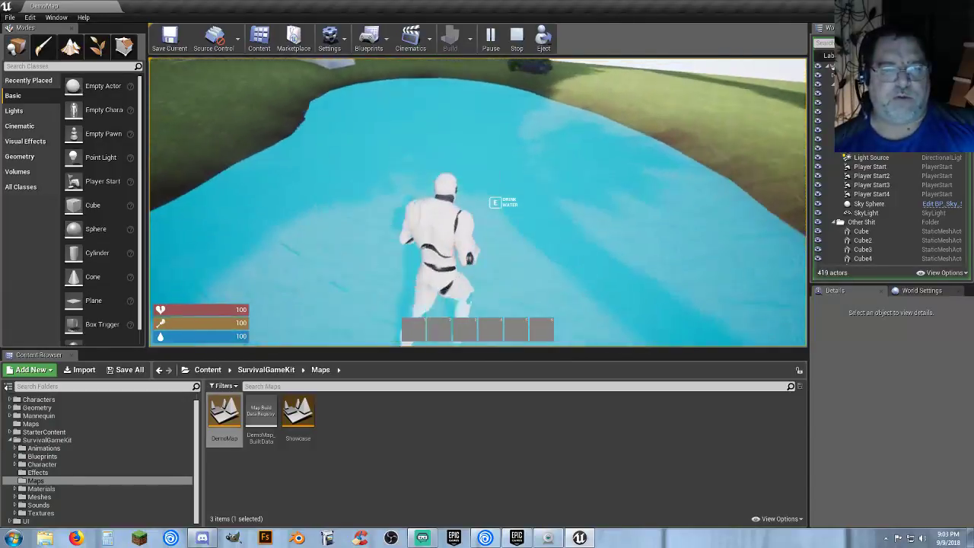
key(w)
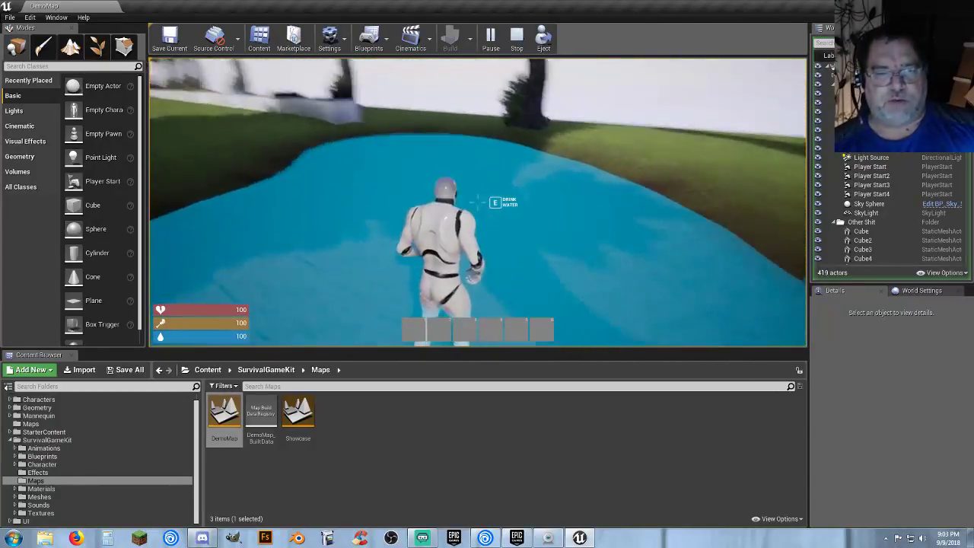
key(w)
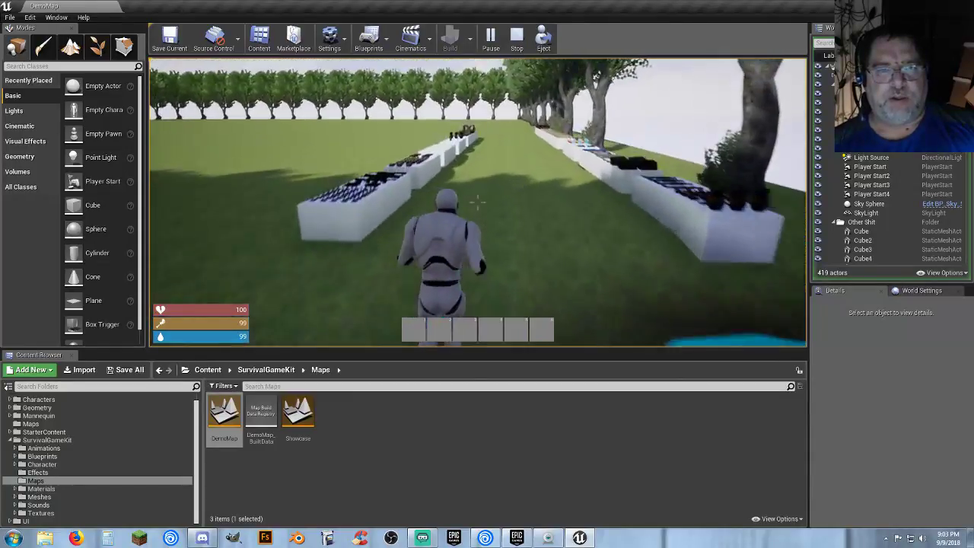
- Walk the character along the rows of white display tables to examine the weapons, tools, containers and building materials
key(w)
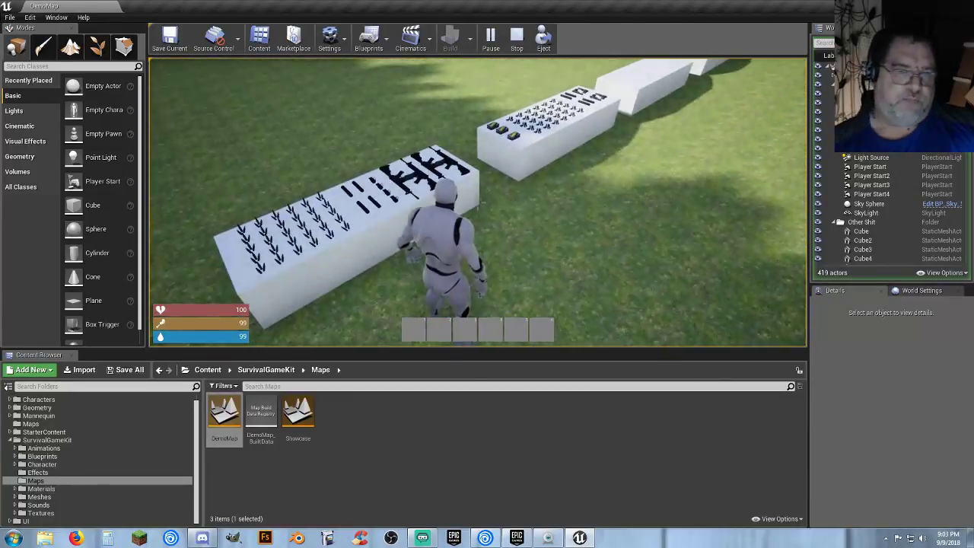
key(w)
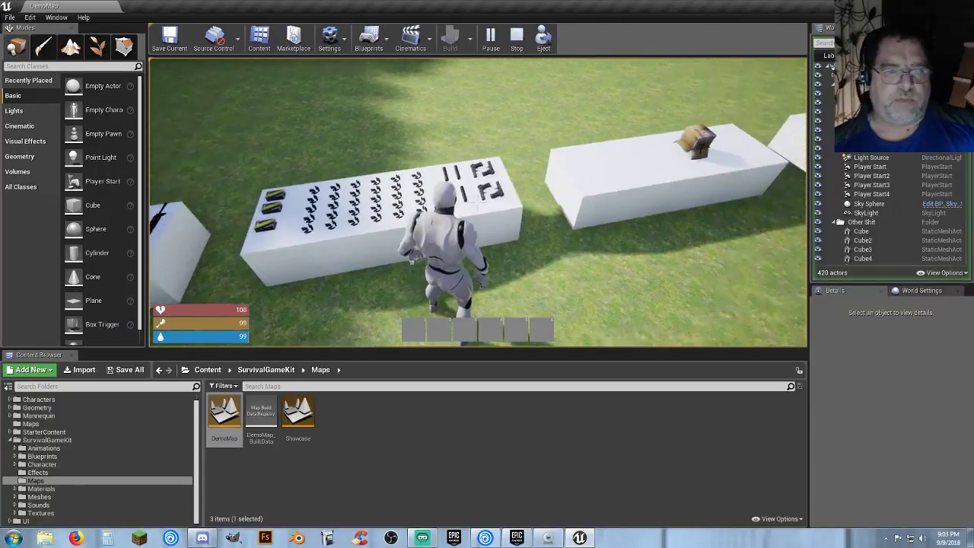
key(w)
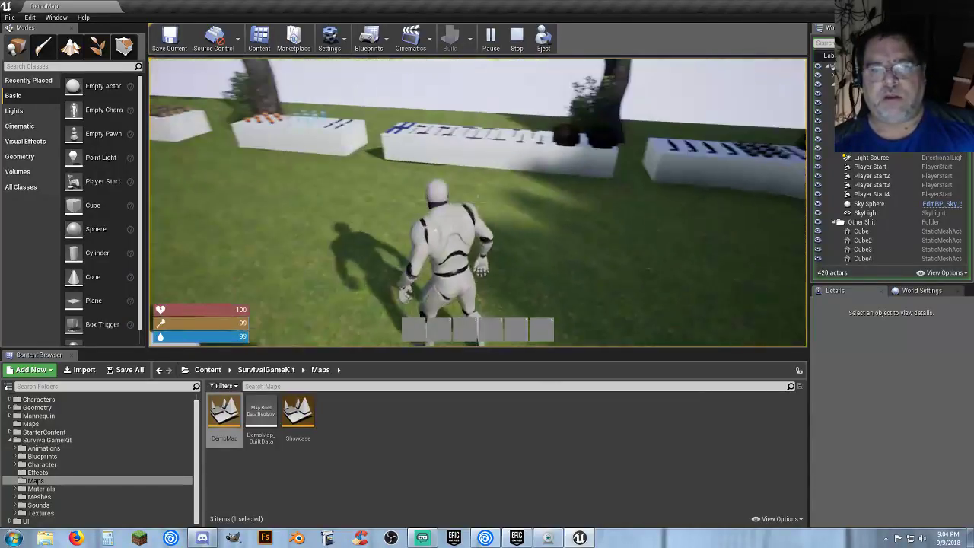
key(w)
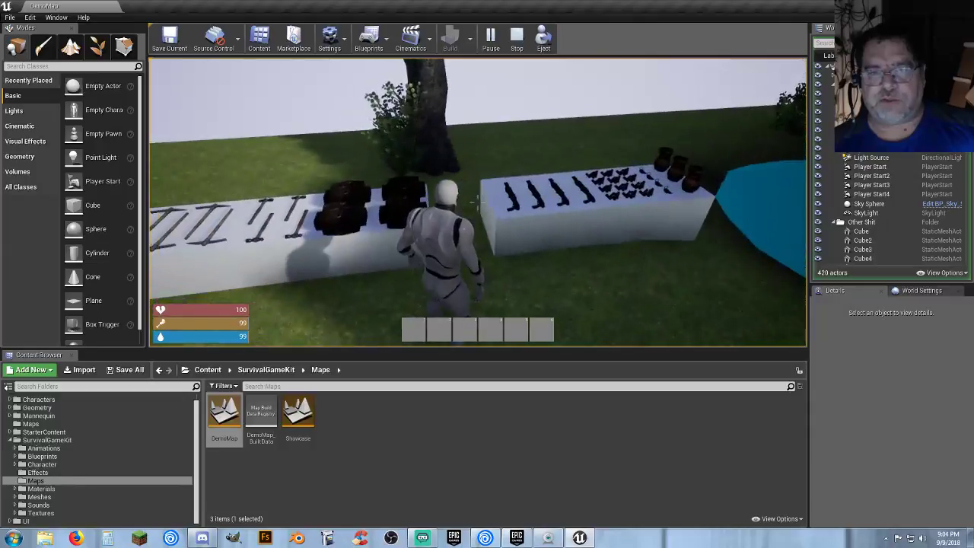
key(w)
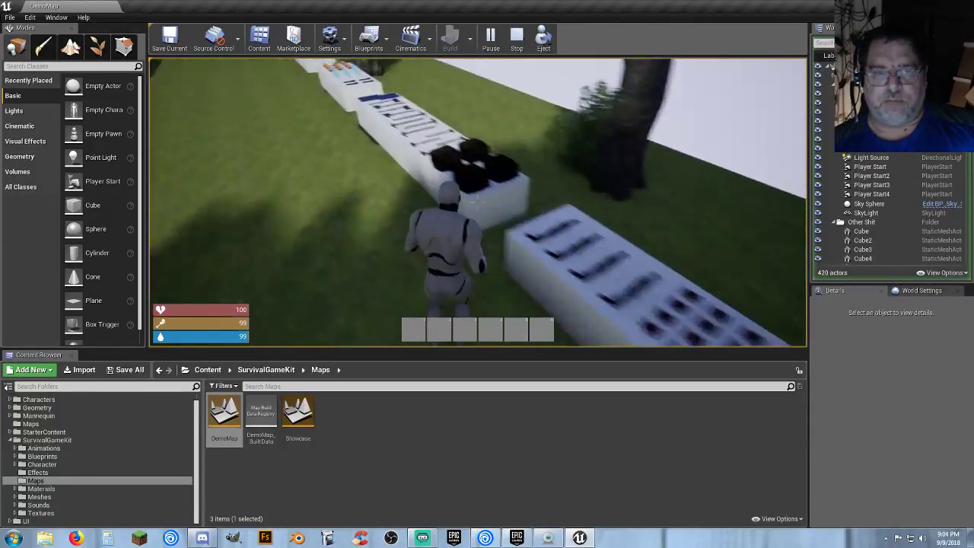
key(w)
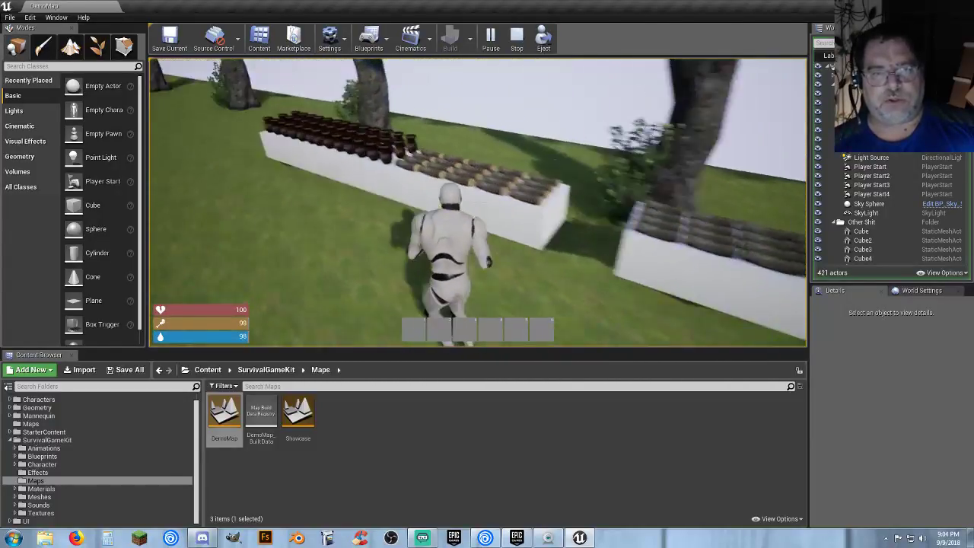
key(w)
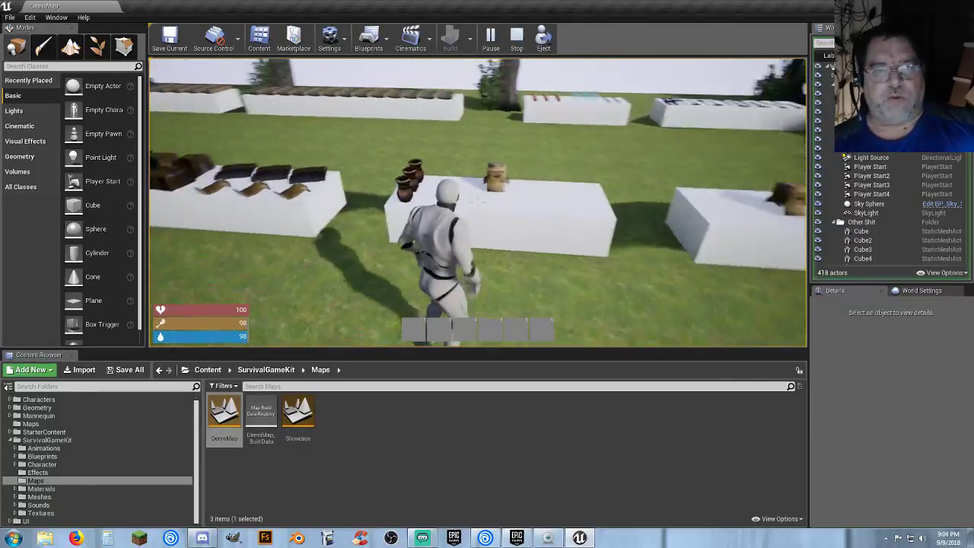
key(d)
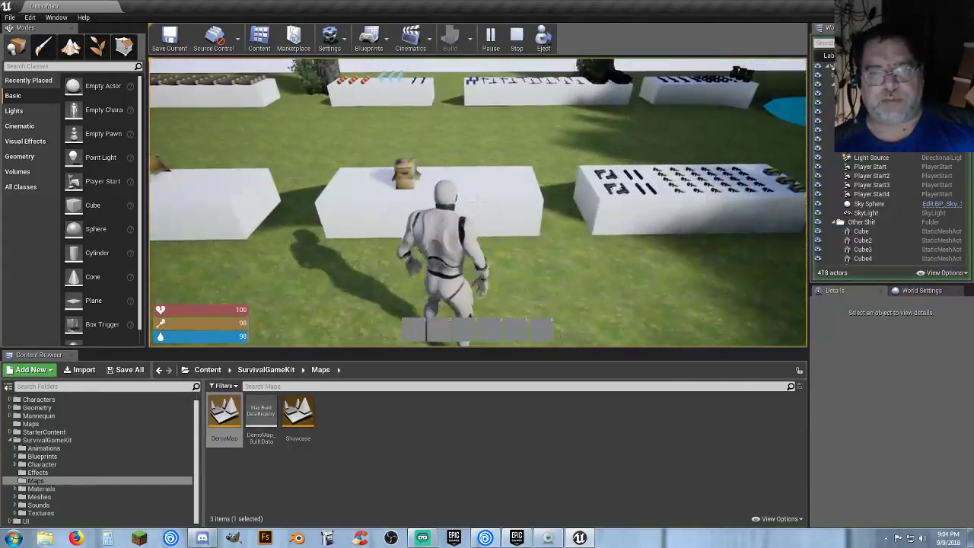
key(w)
key(w)
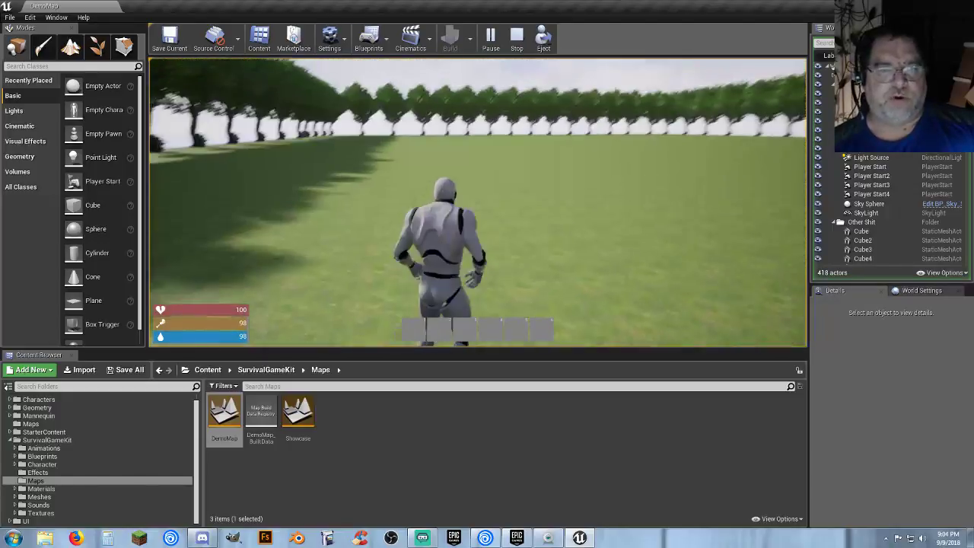
- Run the character back to the pond, try drinking its water, and end the play session
key(w)
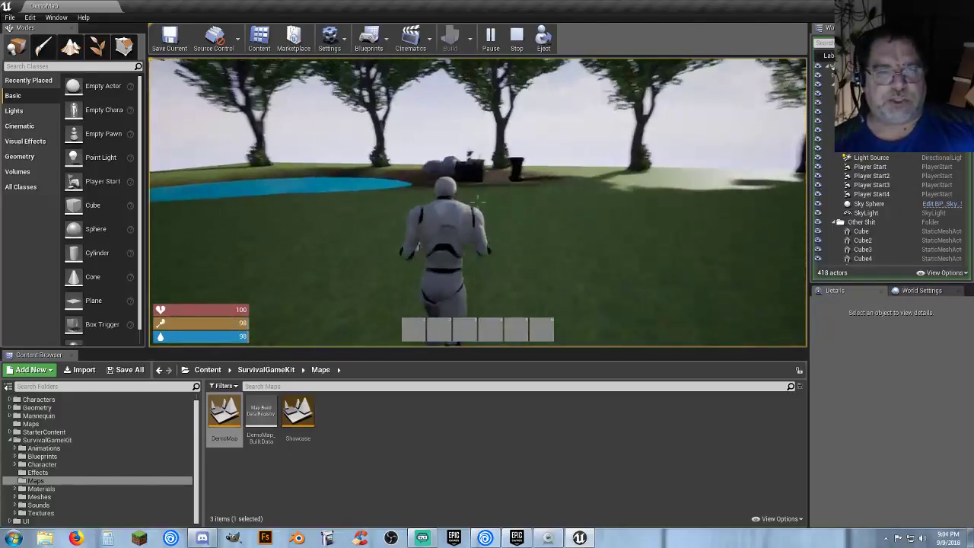
key(w)
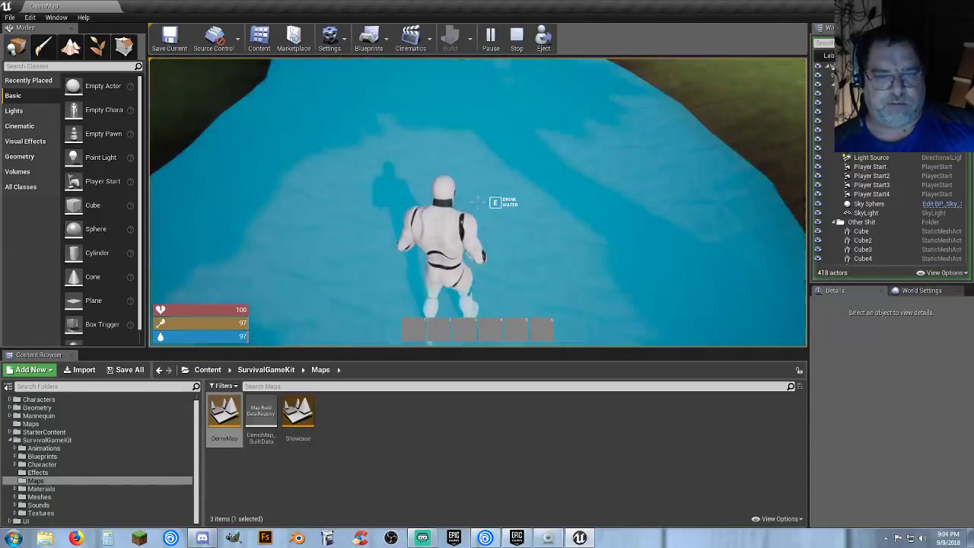
key(e)
key(w)
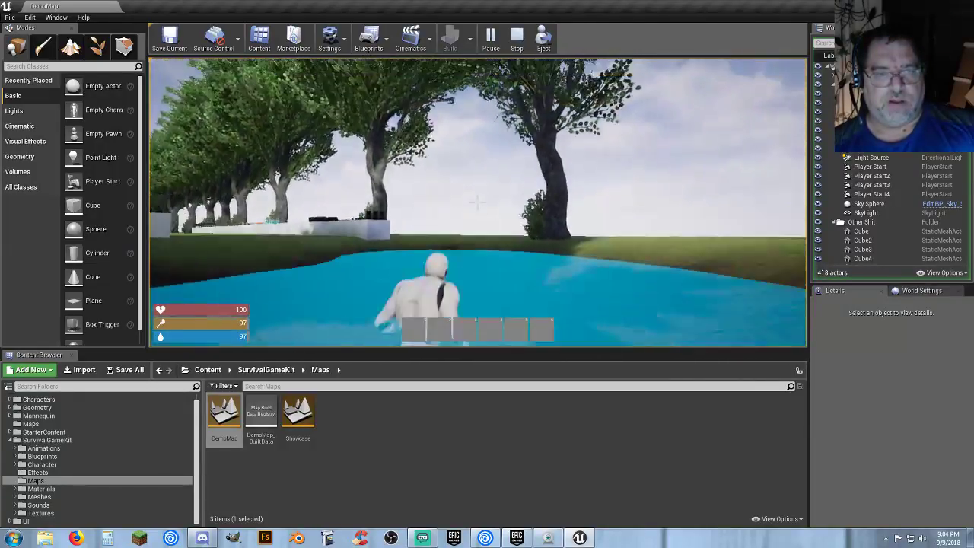
key(w)
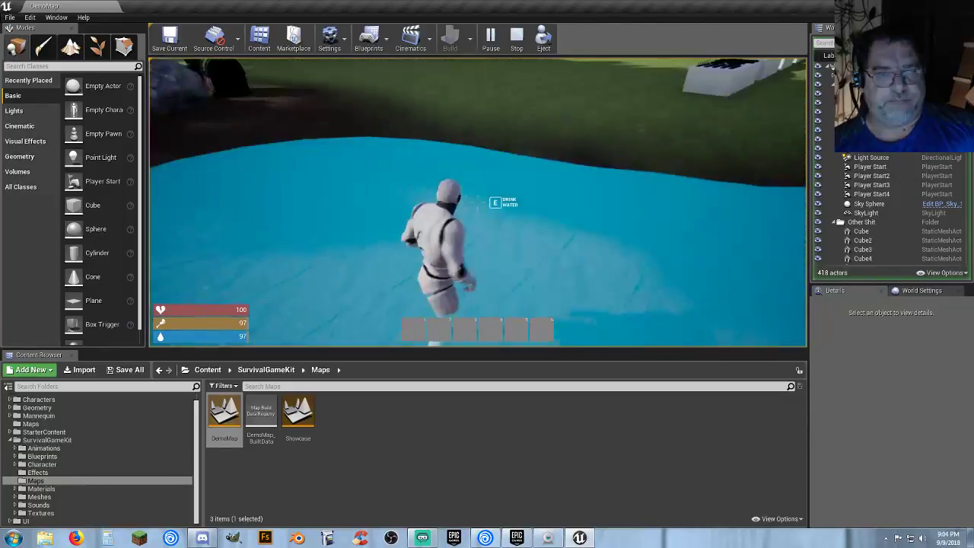
key(w)
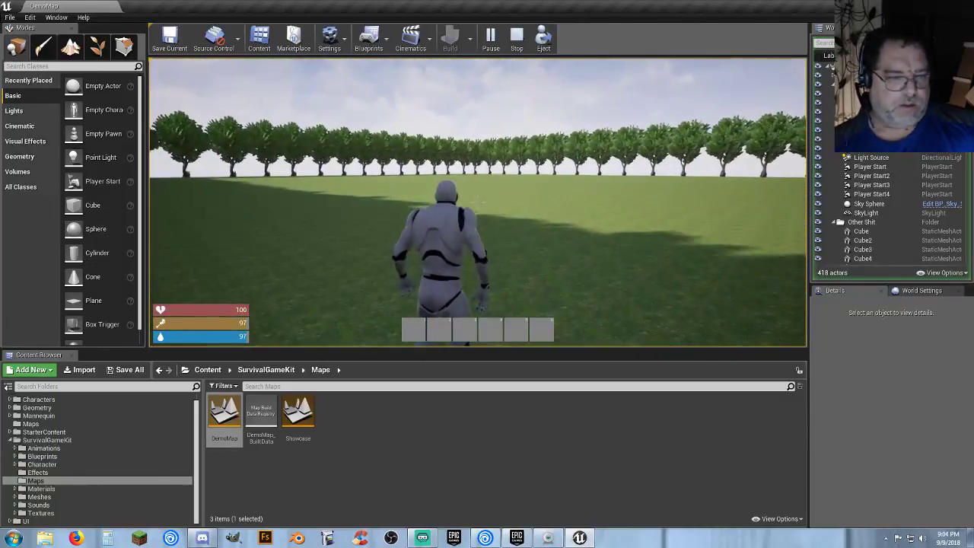
key(Escape)
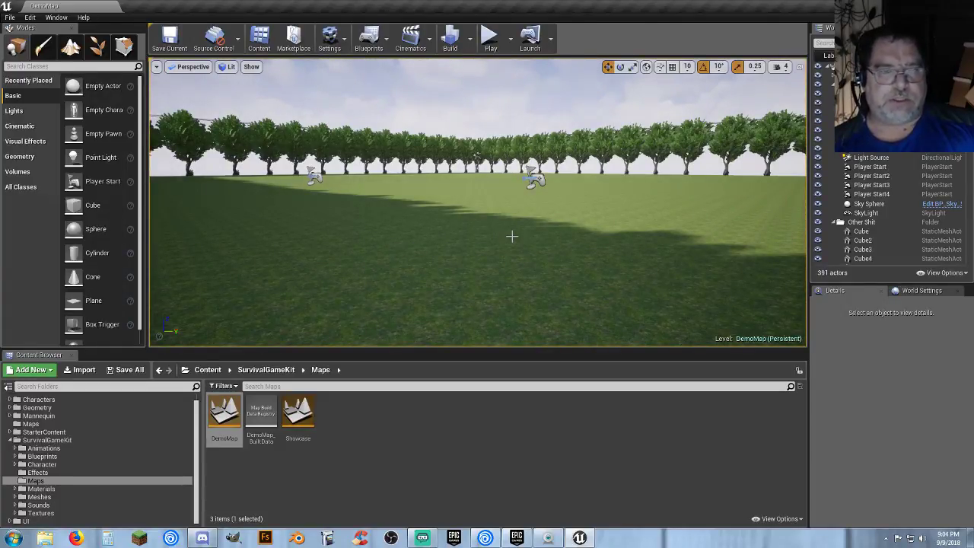
- Inspect the item tables and camp area in the level, selecting the crafting bench beside the pond
key(w)
right_drag(478, 202, 533, 213)
drag(729, 240, 730, 240)
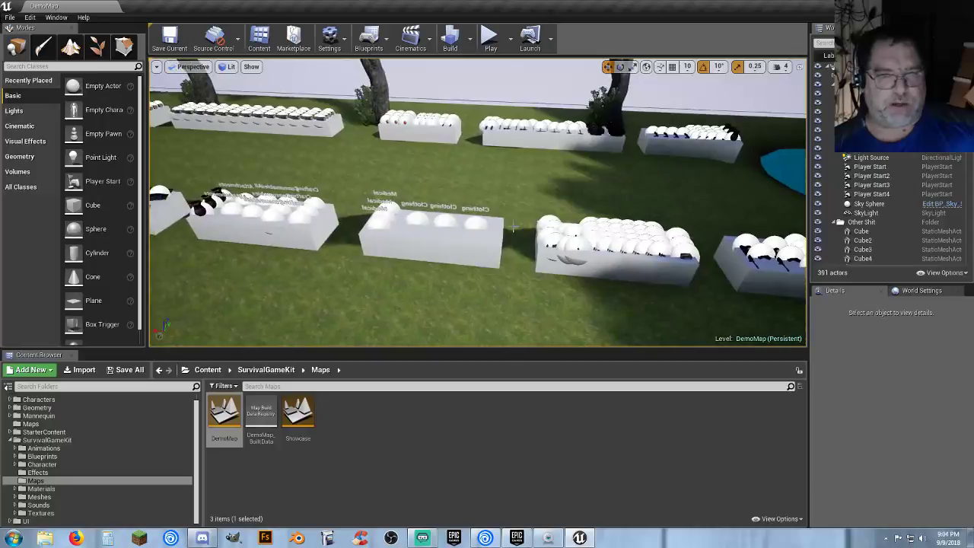
drag(478, 201, 342, 183)
right_drag(478, 202, 586, 198)
drag(729, 239, 730, 240)
click(439, 162)
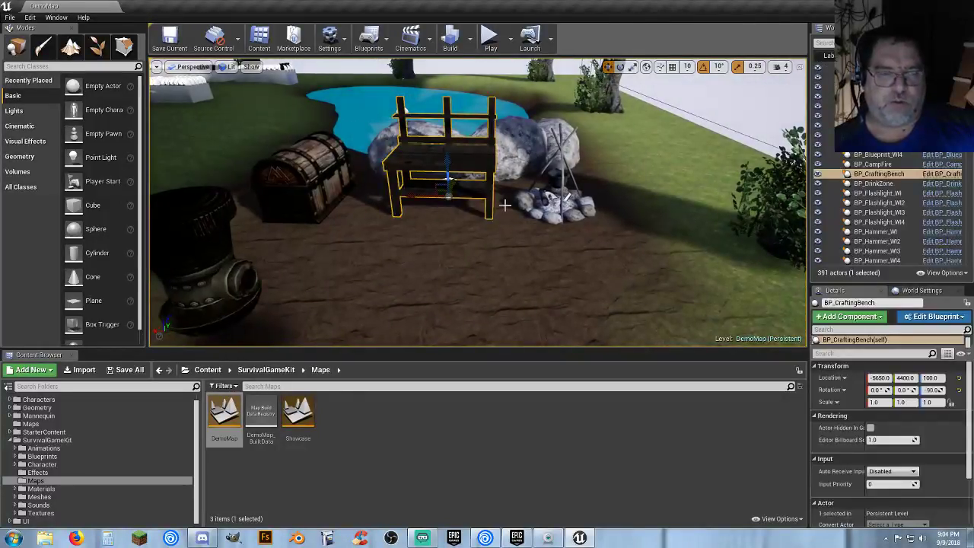
right_drag(505, 205, 494, 265)
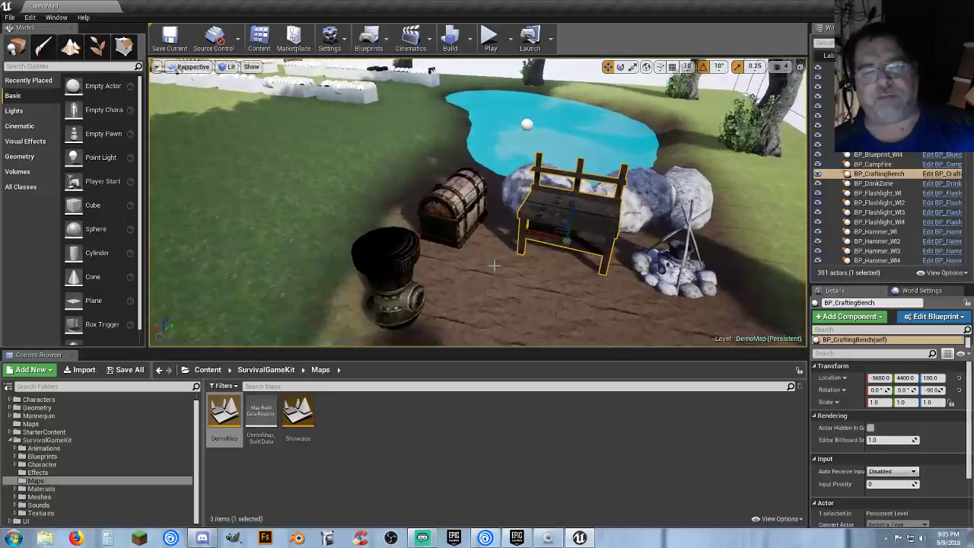
- Play the level again and check the character's equipment, inventory and crafting list before closing them
click(490, 35)
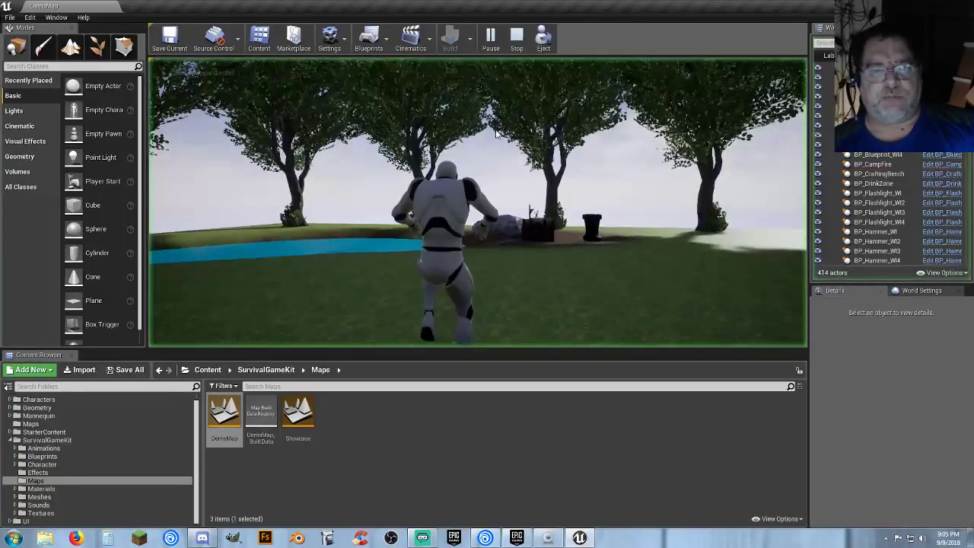
click(502, 212)
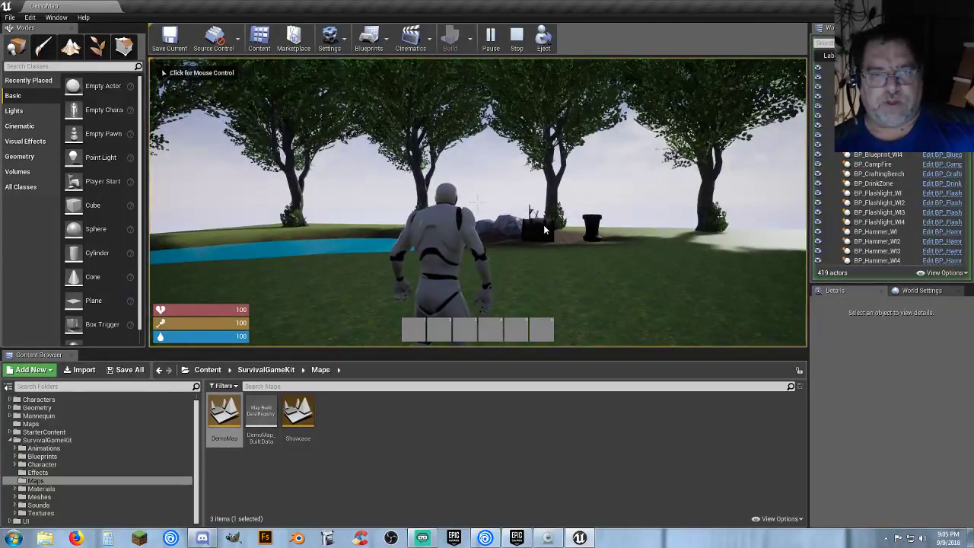
key(Tab)
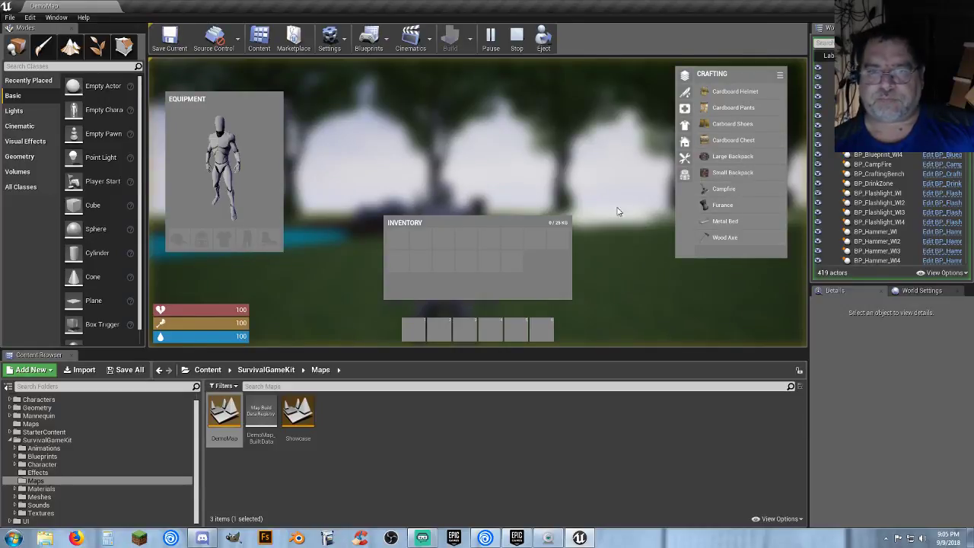
key(Tab)
- Walk to the crafting bench, interact with it to check the Metal Bed recipe, and end the play session
key(w)
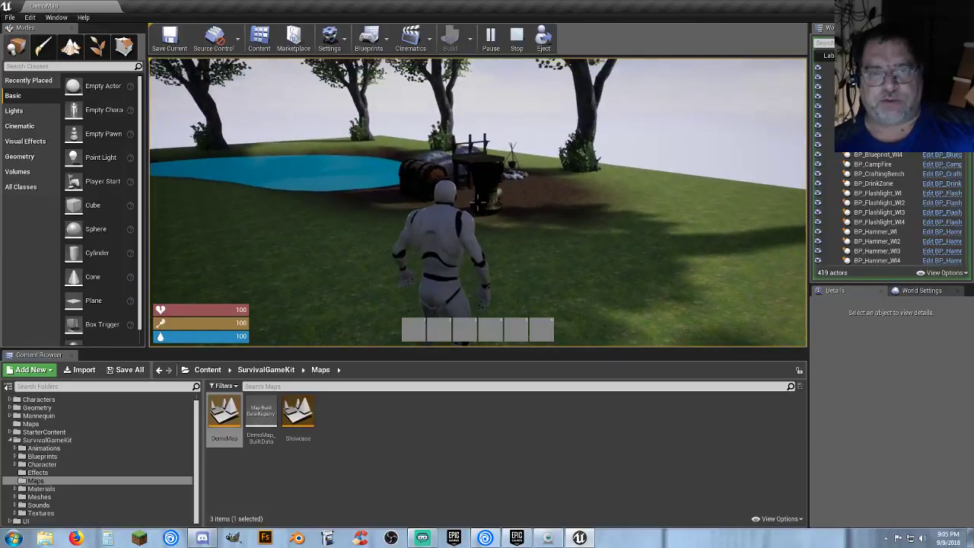
key(w)
key(w)
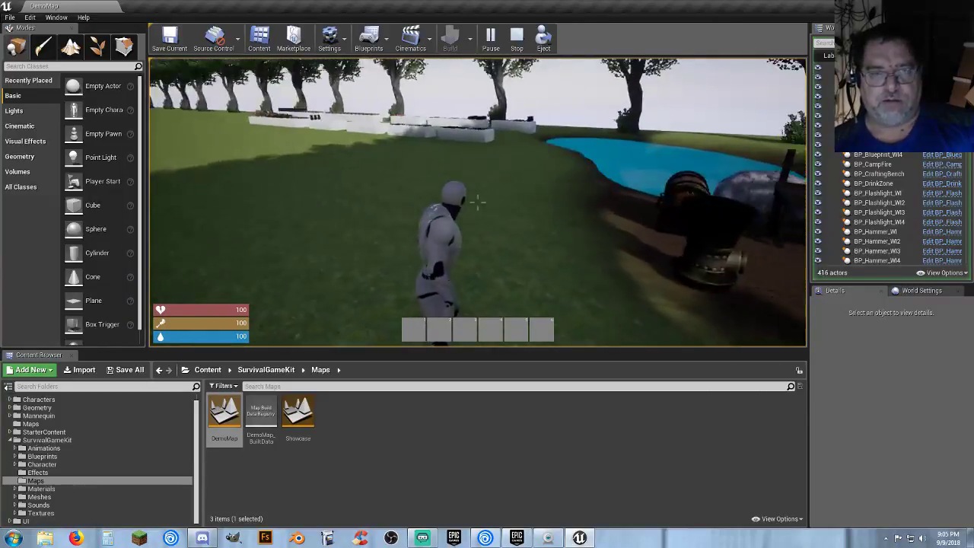
key(w)
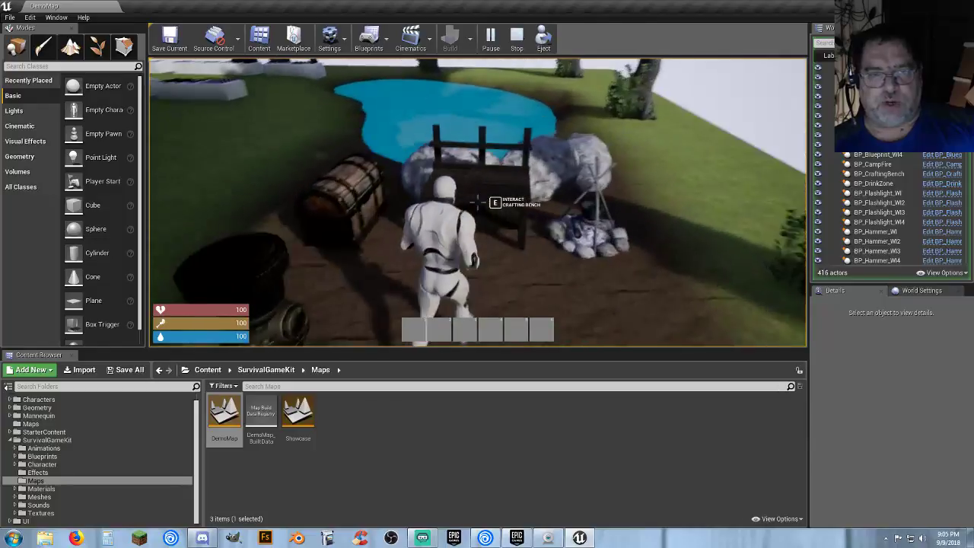
key(e)
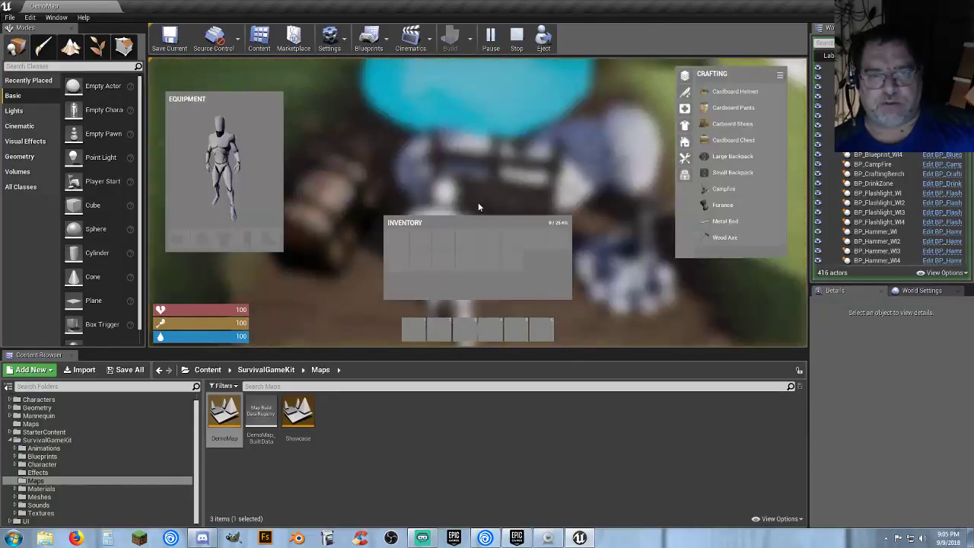
mouse_move(739, 220)
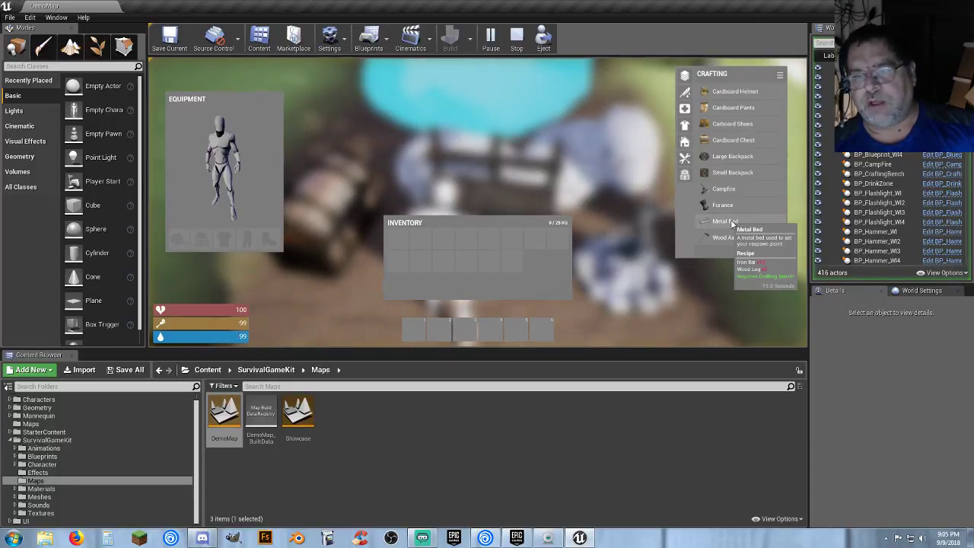
mouse_move(727, 204)
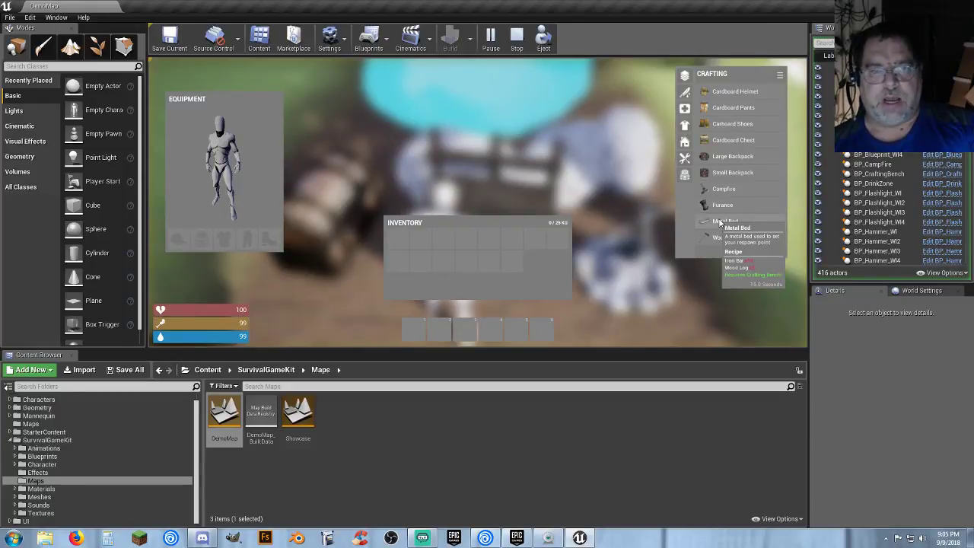
key(Escape)
click(331, 114)
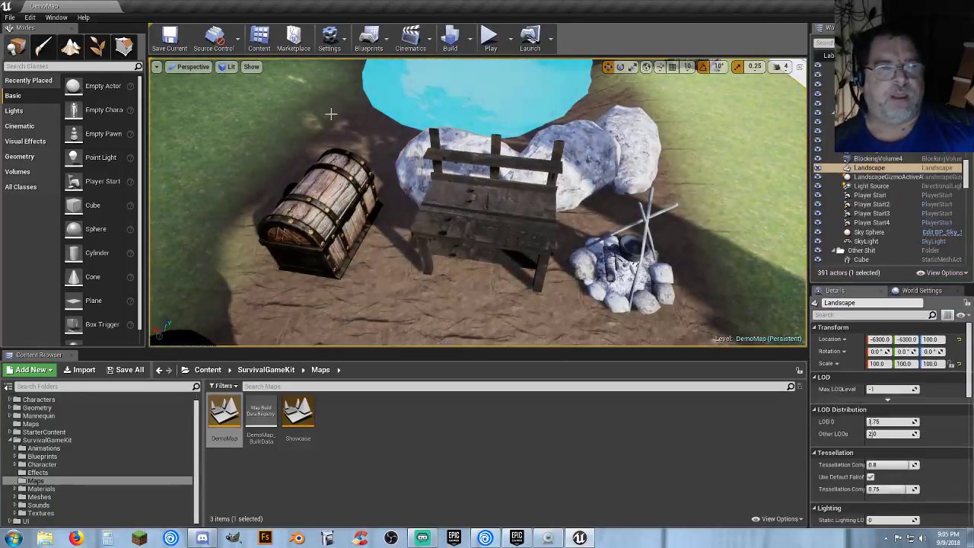
- Open the CraftingRecipes data table from SurvivalGameKit's Blueprints/Items/Recipes folder
right_drag(331, 114, 297, 317)
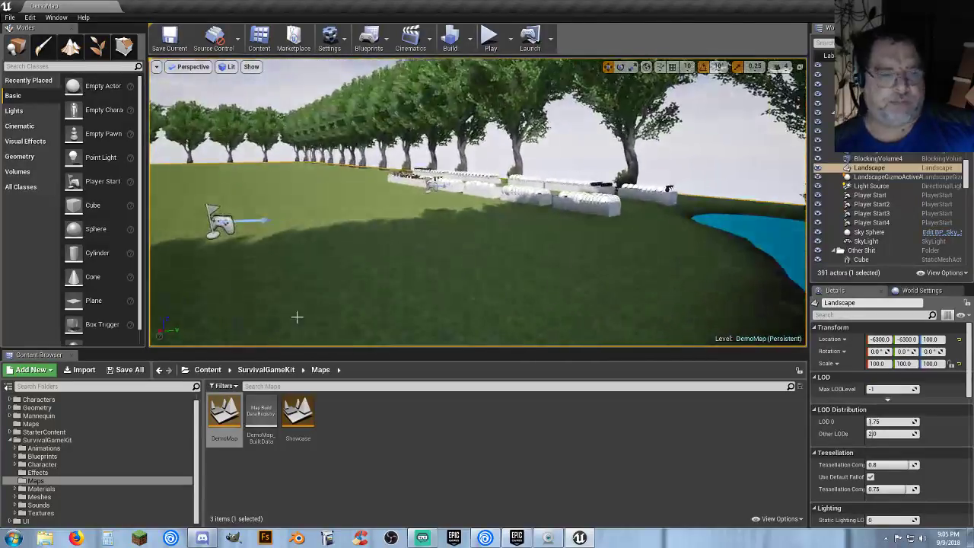
click(446, 457)
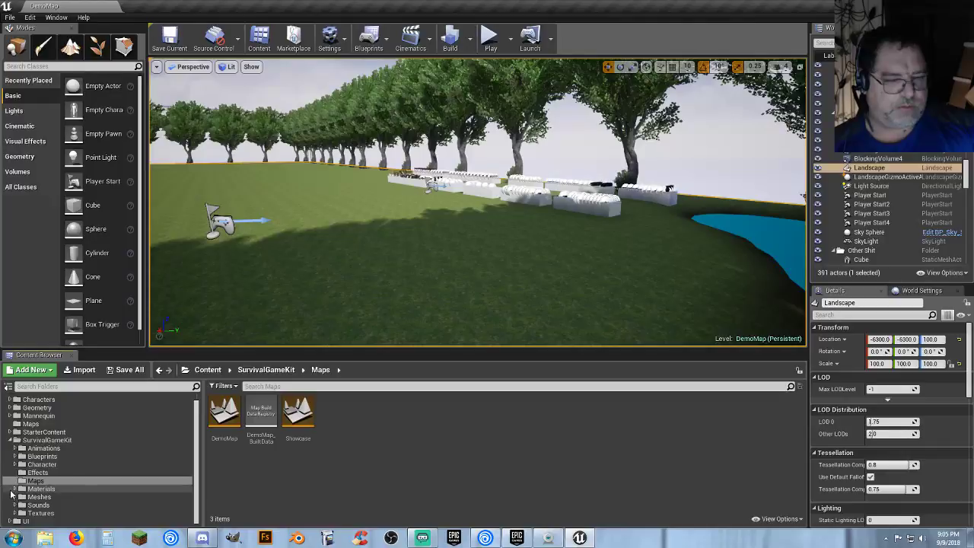
click(15, 456)
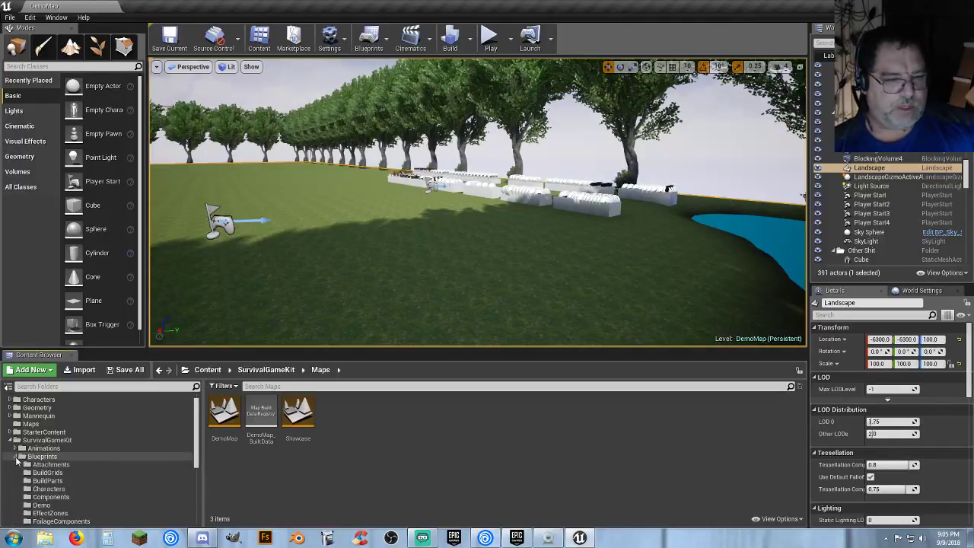
scroll(36, 480, down, 2)
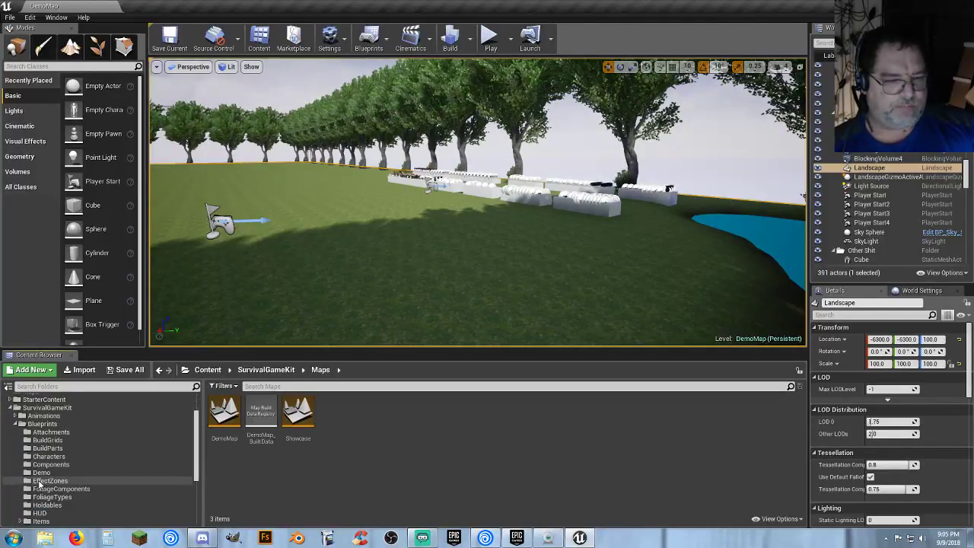
scroll(40, 484, down, 4)
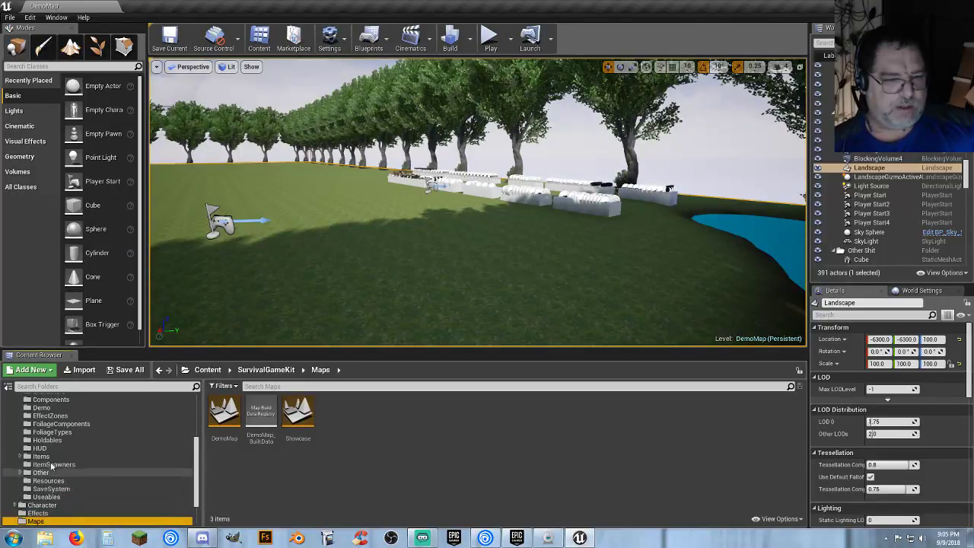
click(107, 456)
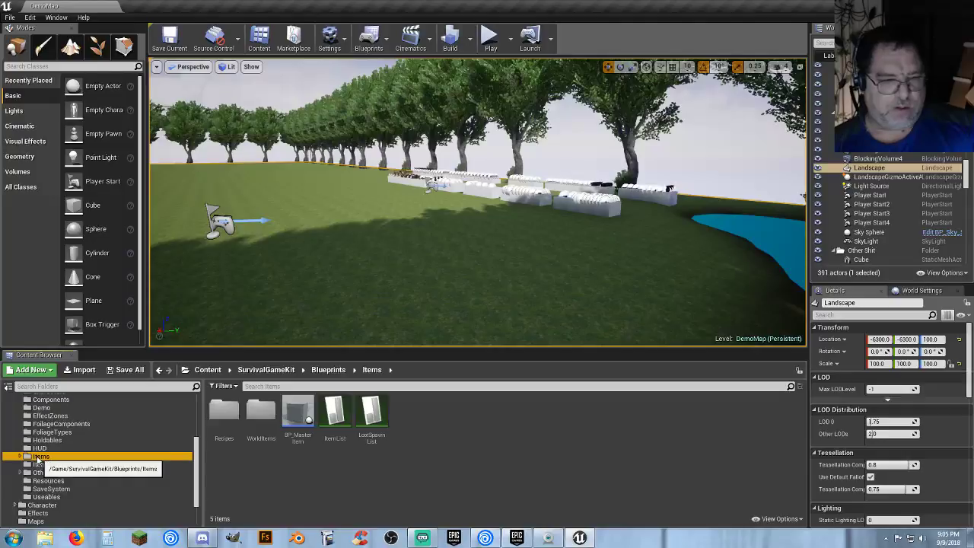
click(21, 457)
click(47, 465)
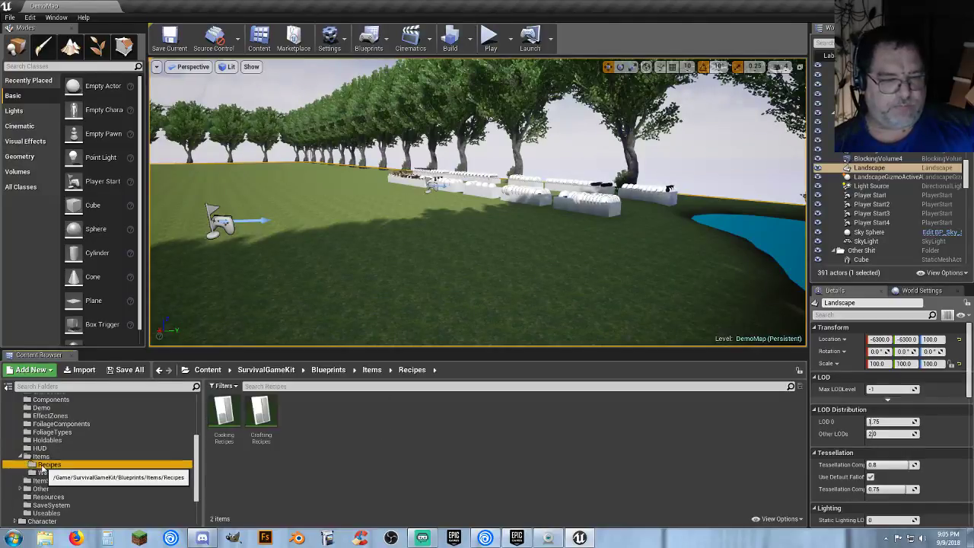
double_click(261, 417)
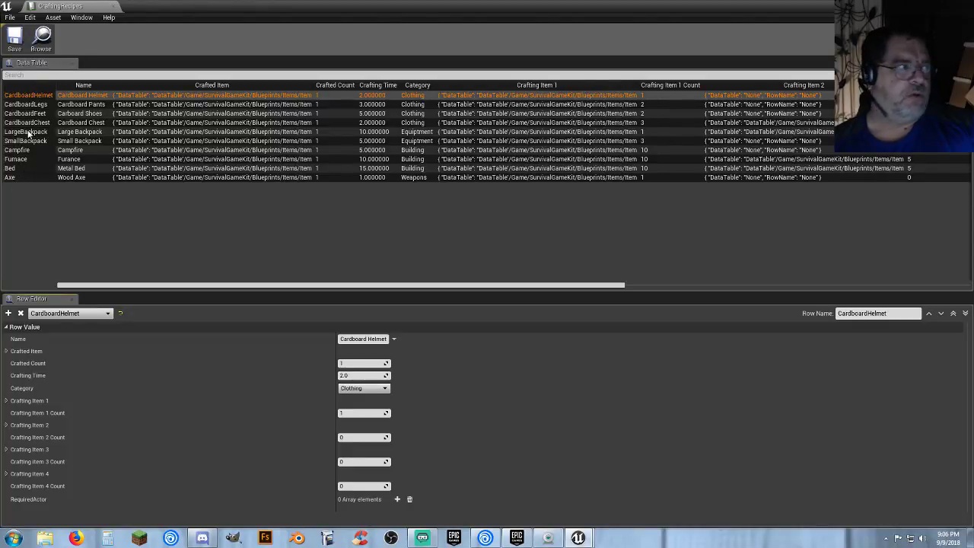
- Add a new row to the crafting recipes table and name the row CraftingBench
click(21, 192)
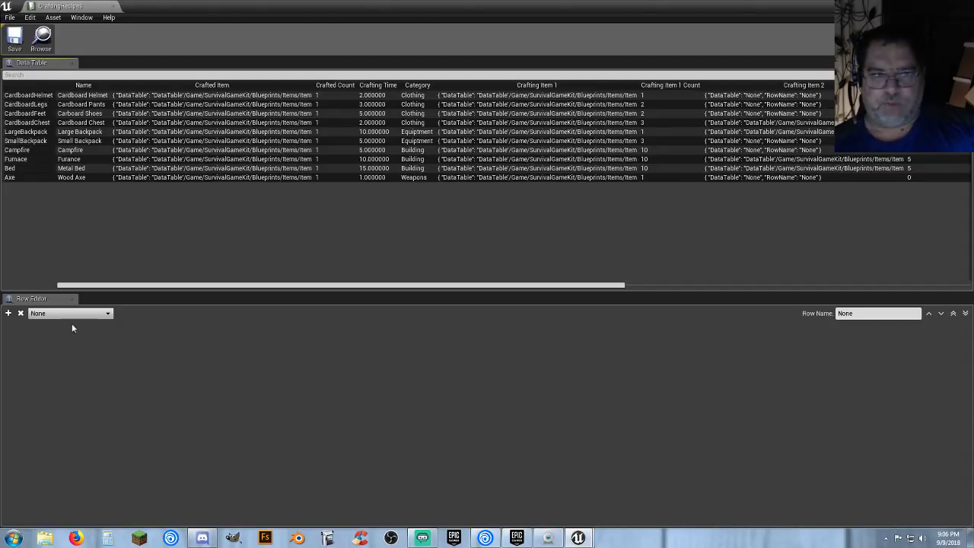
click(8, 313)
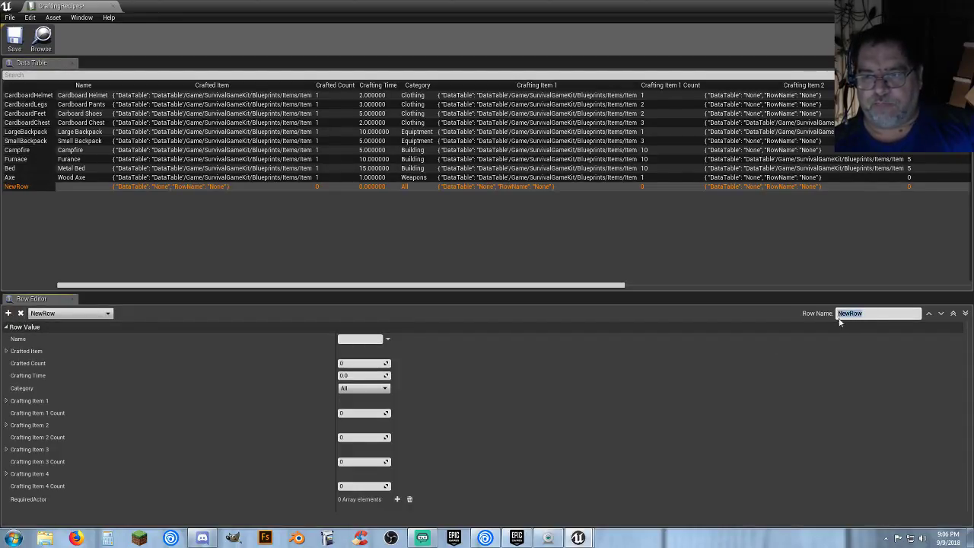
text(Craf)
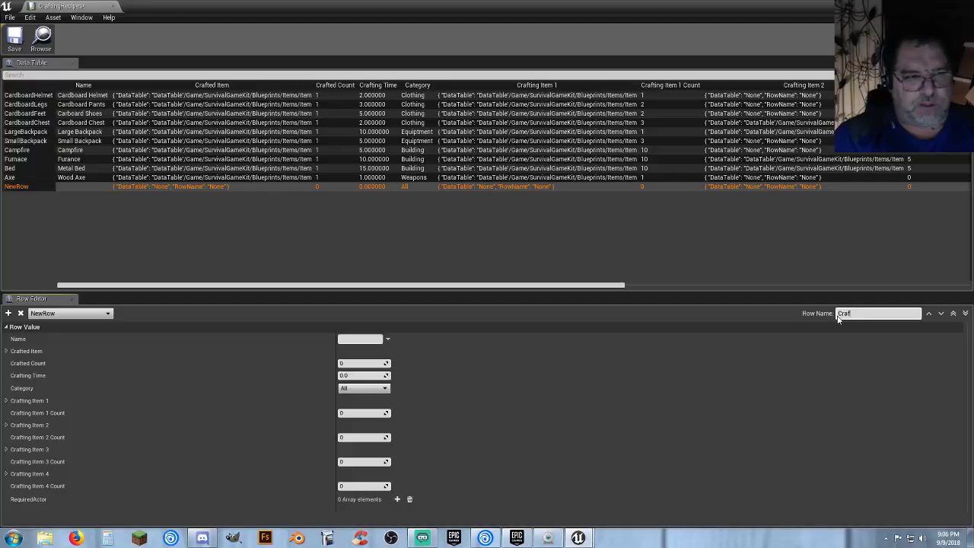
text(tingBench)
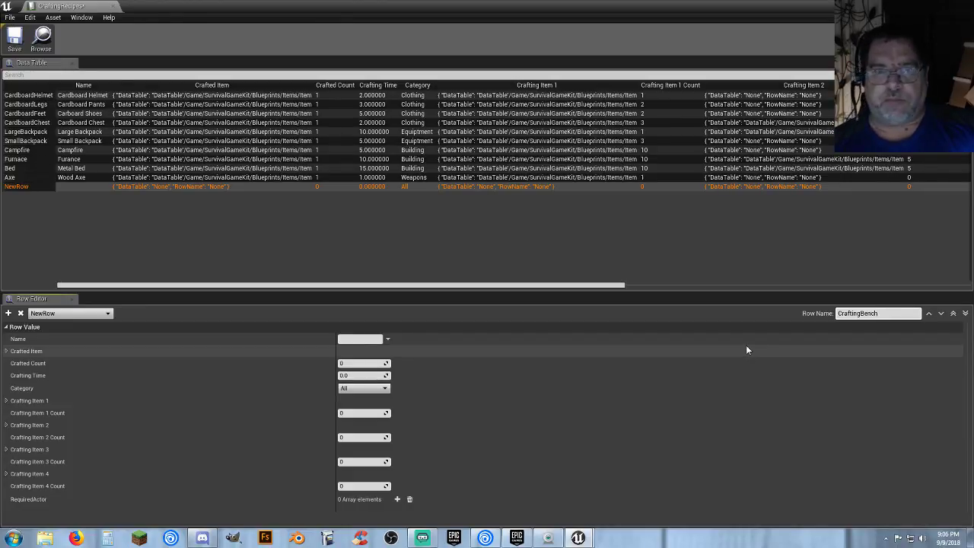
key(Return)
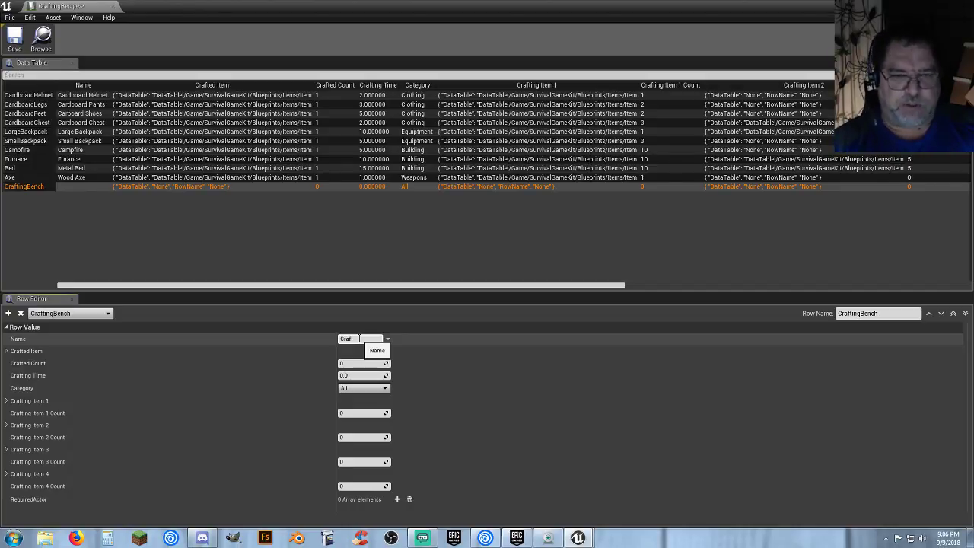
- Set the CraftingBench recipe's display name to "Crafting Bench"
text(Be)
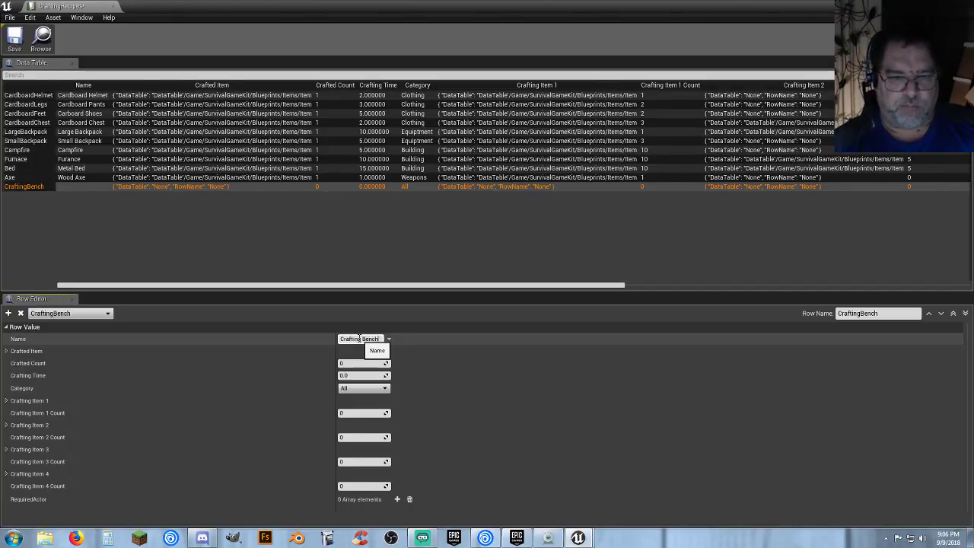
text(nch)
key(Return)
click(389, 339)
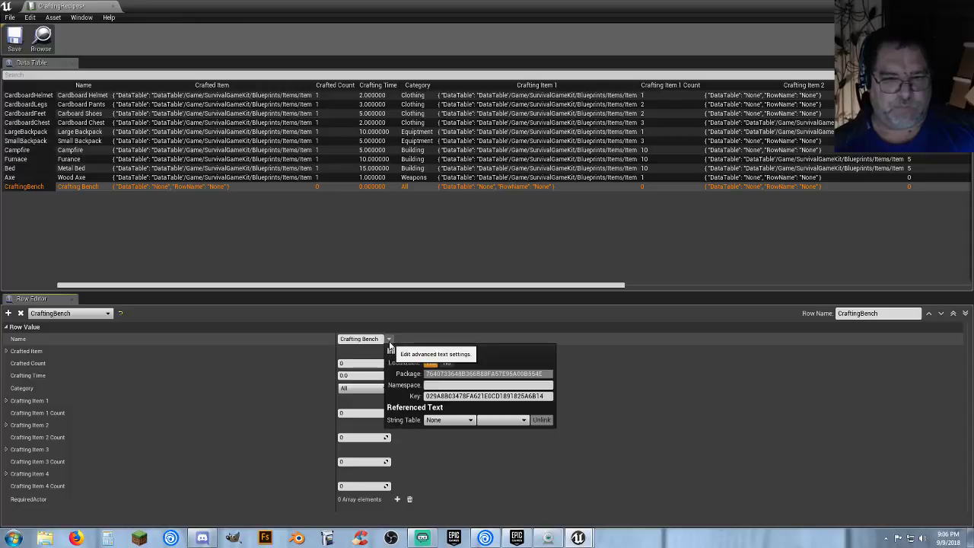
click(388, 342)
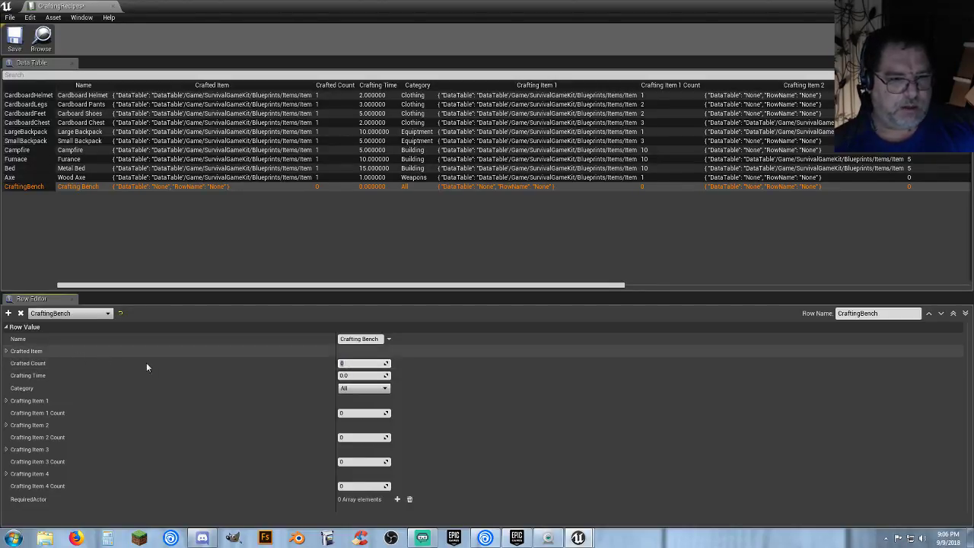
- Set the CraftingBench recipe's crafted count to 1, crafting time to 5 and category to Building
text(1)
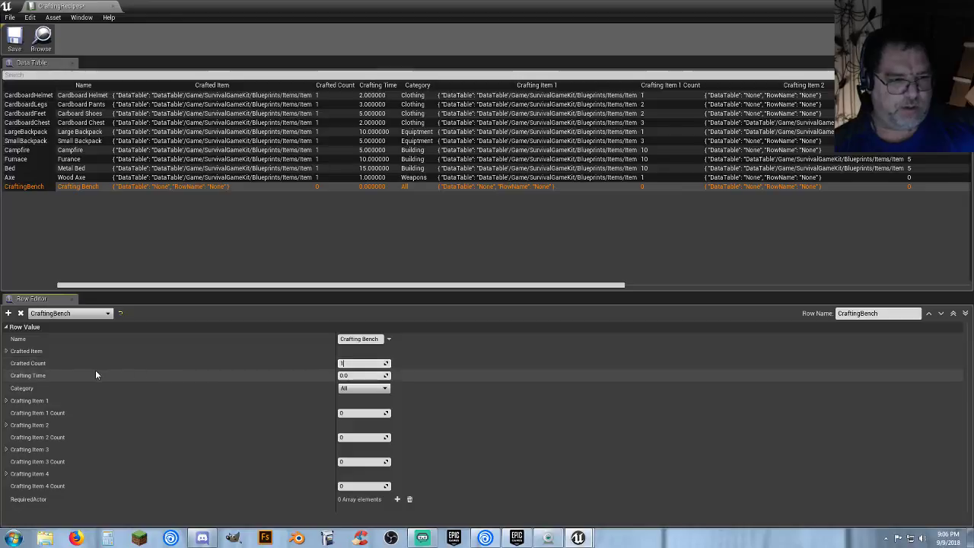
click(362, 376)
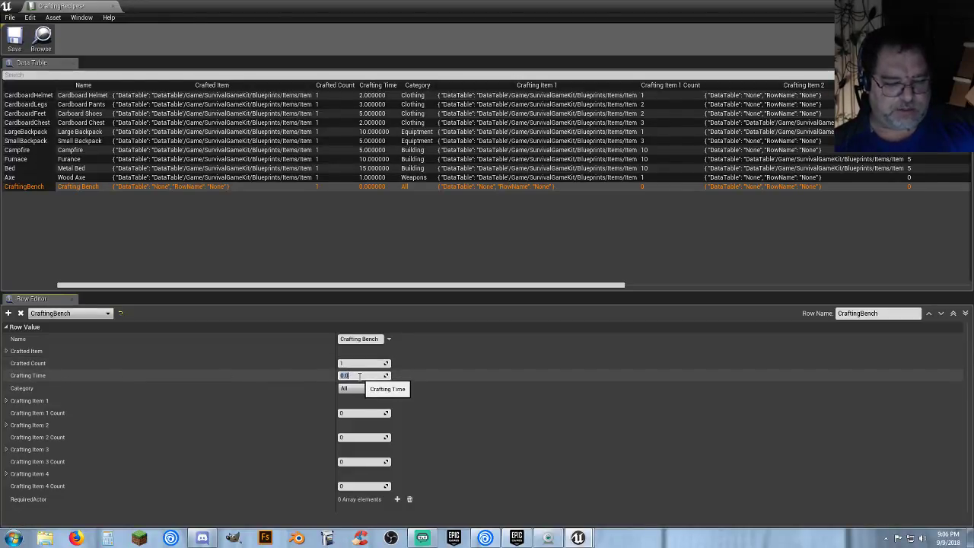
text(5)
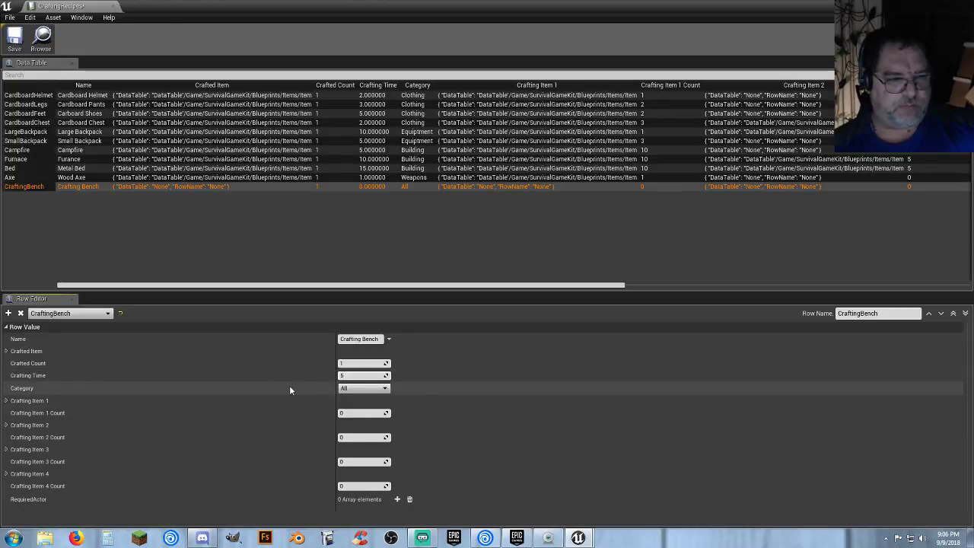
click(357, 388)
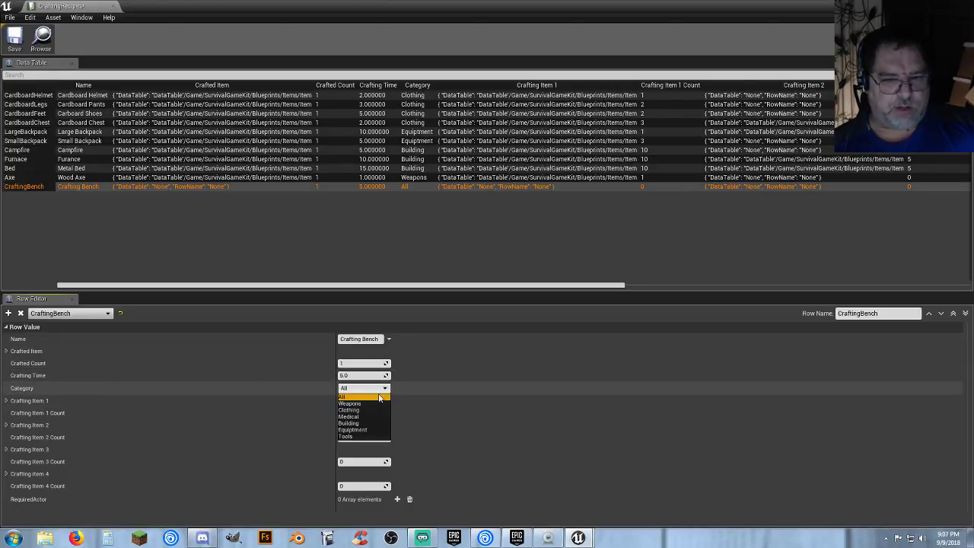
click(353, 424)
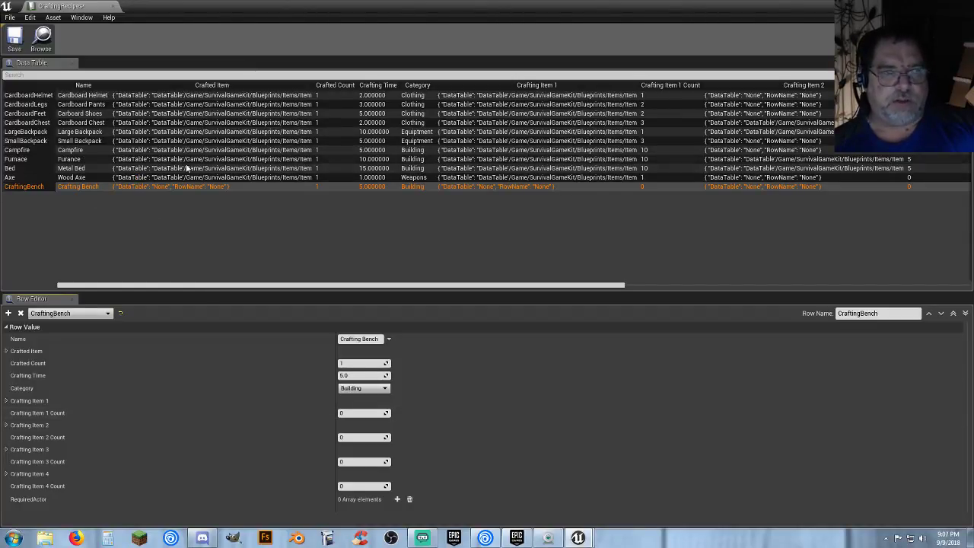
- Set the recipe's crafted item to the Crafting_Bench row of the ItemList data table
click(6, 352)
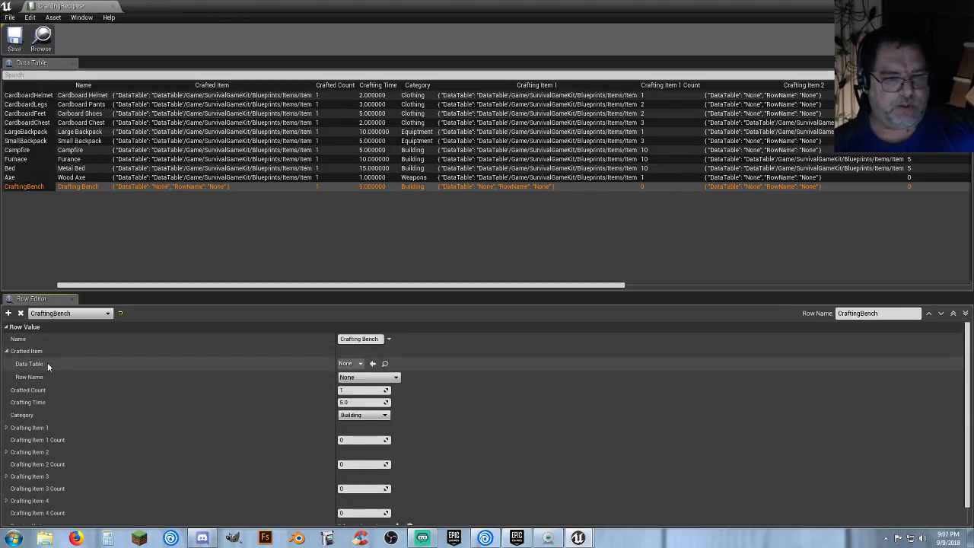
click(352, 363)
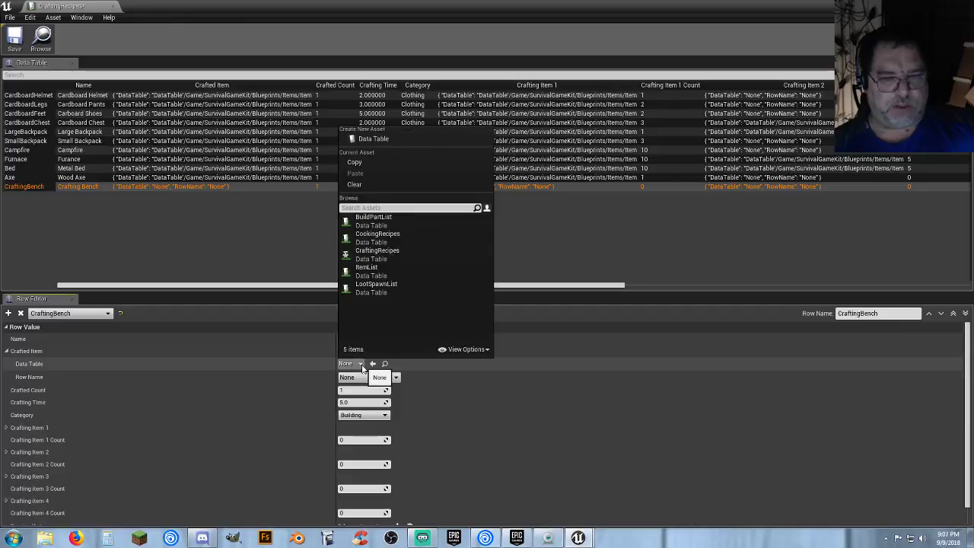
click(390, 272)
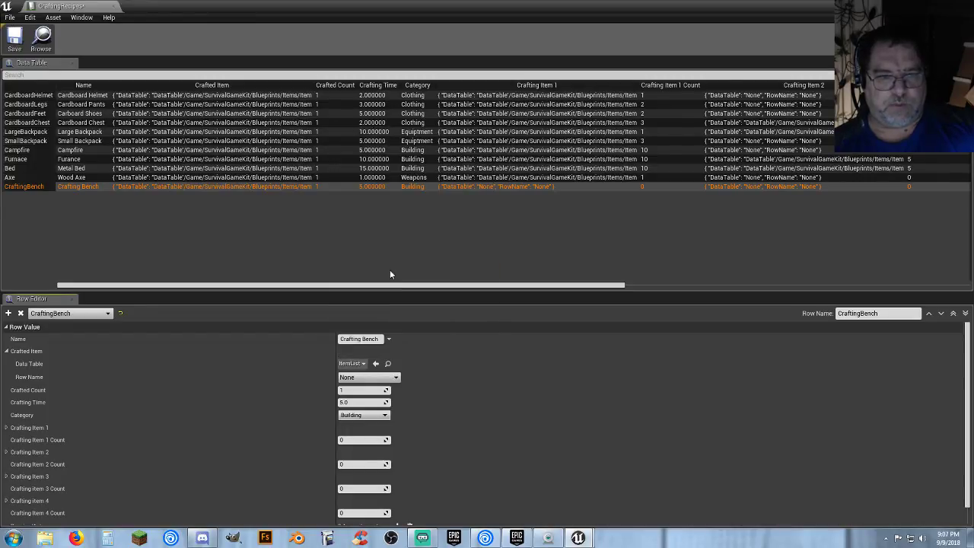
click(396, 378)
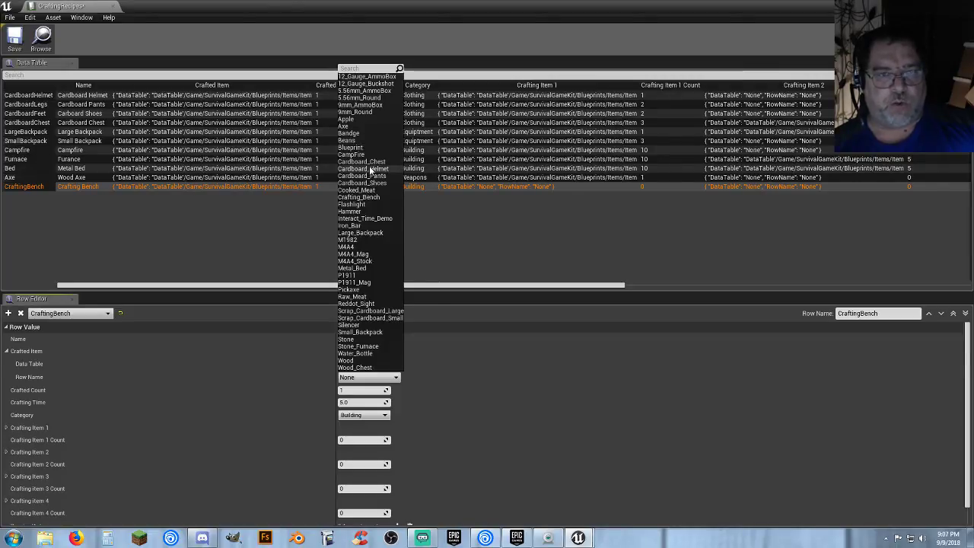
click(359, 197)
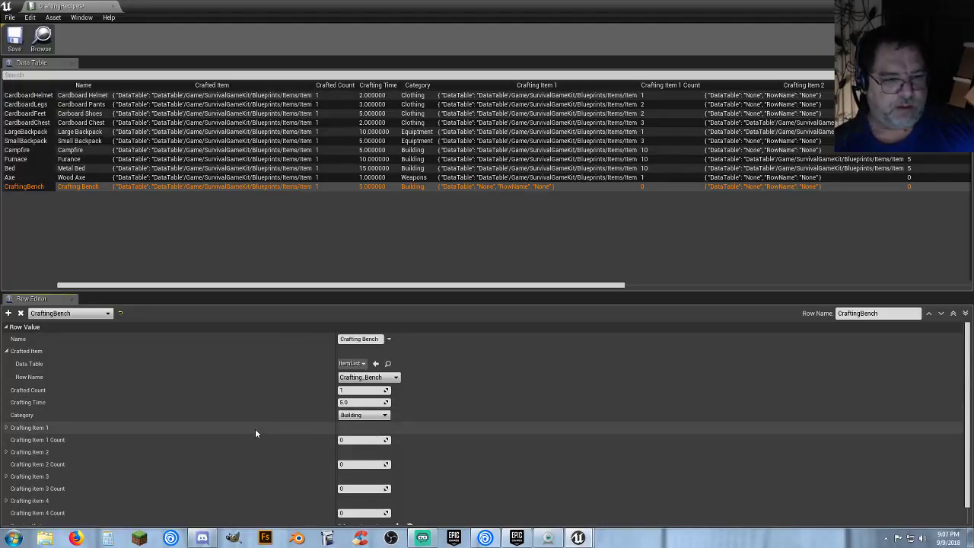
- Set Crafting Item 1 of the CraftingBench recipe to Wood from the ItemList table, with a count of 10
click(6, 428)
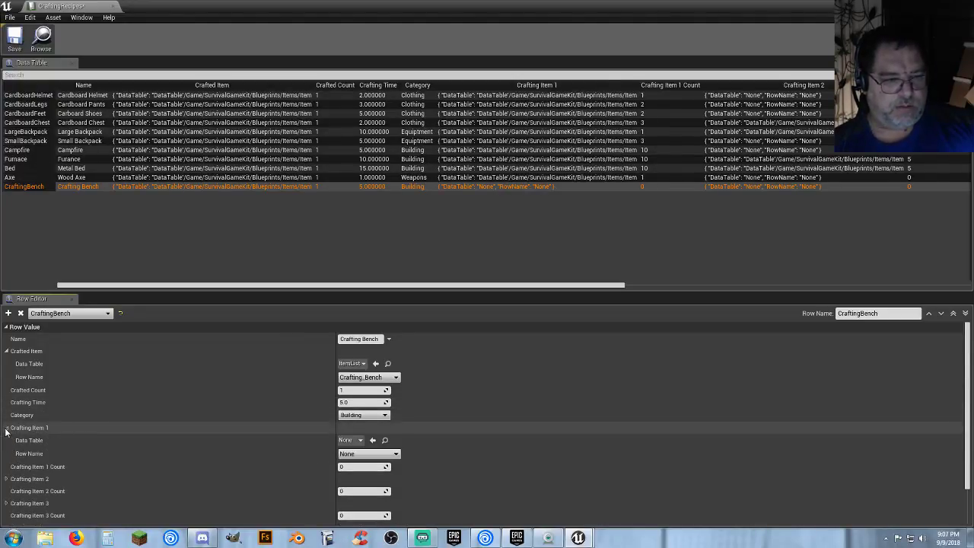
scroll(153, 440, down, 2)
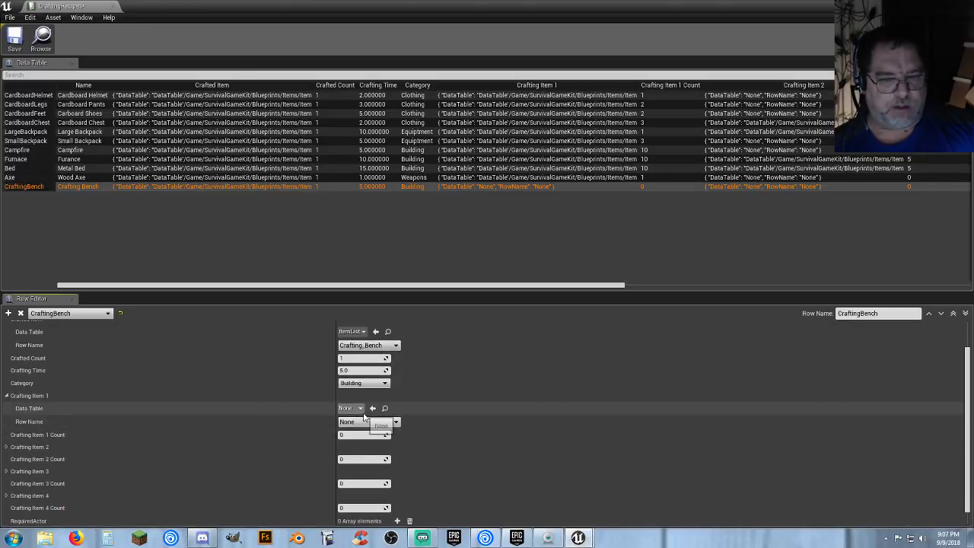
click(361, 408)
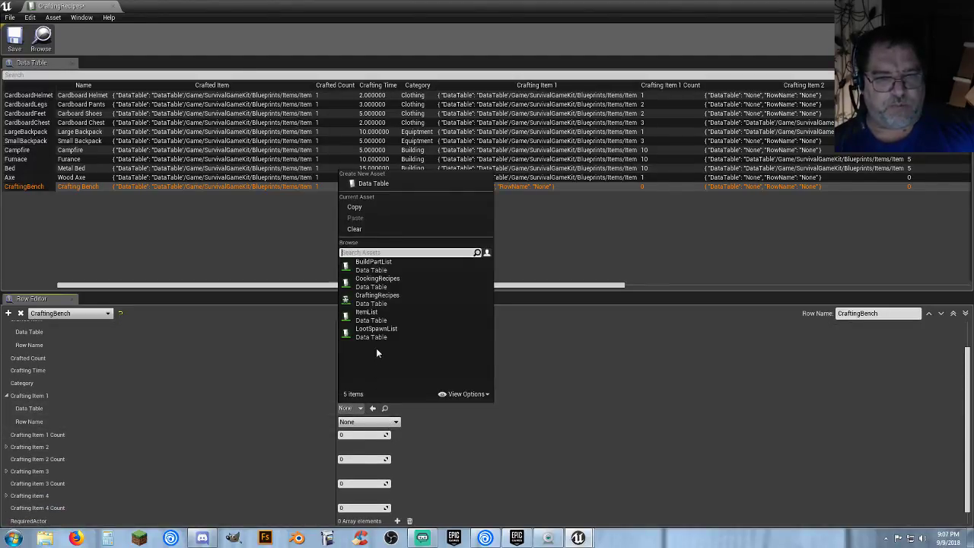
click(383, 315)
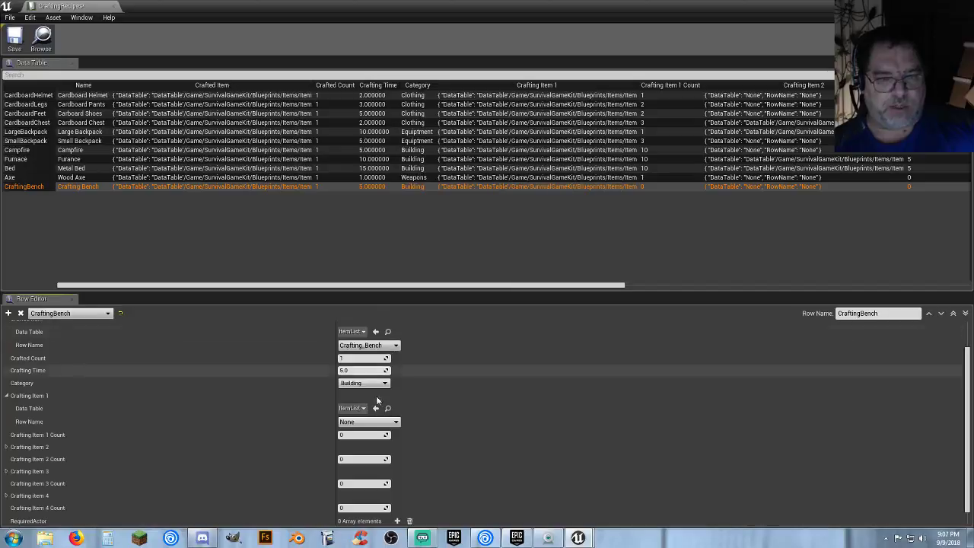
click(395, 422)
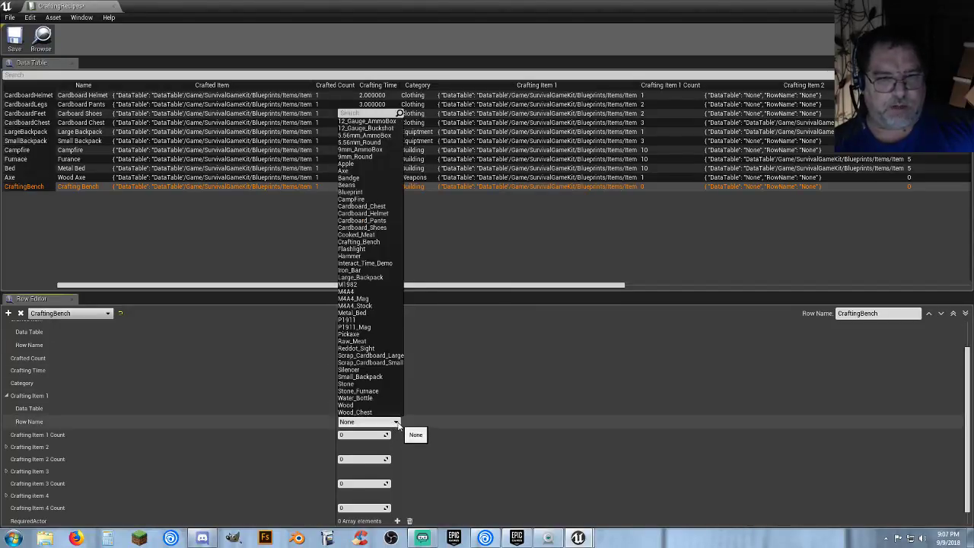
click(356, 406)
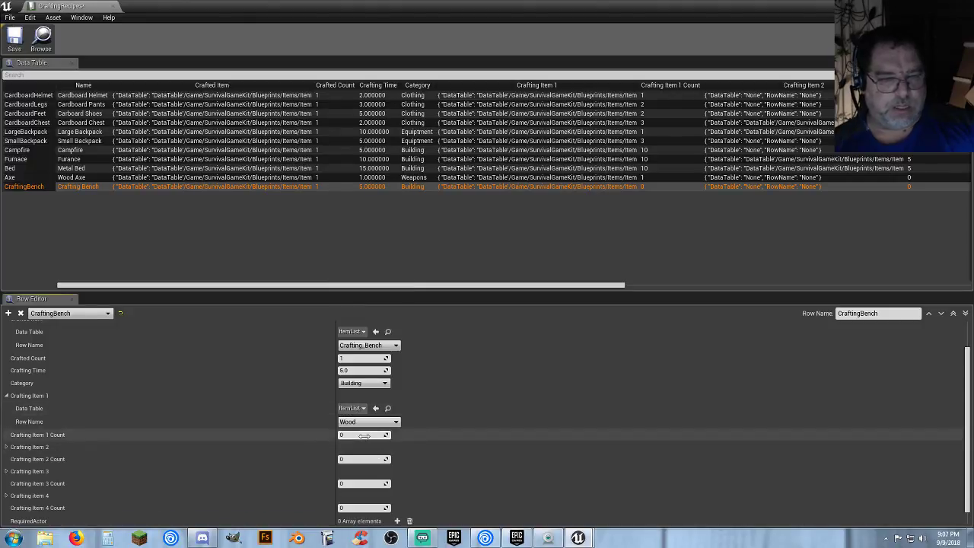
click(363, 436)
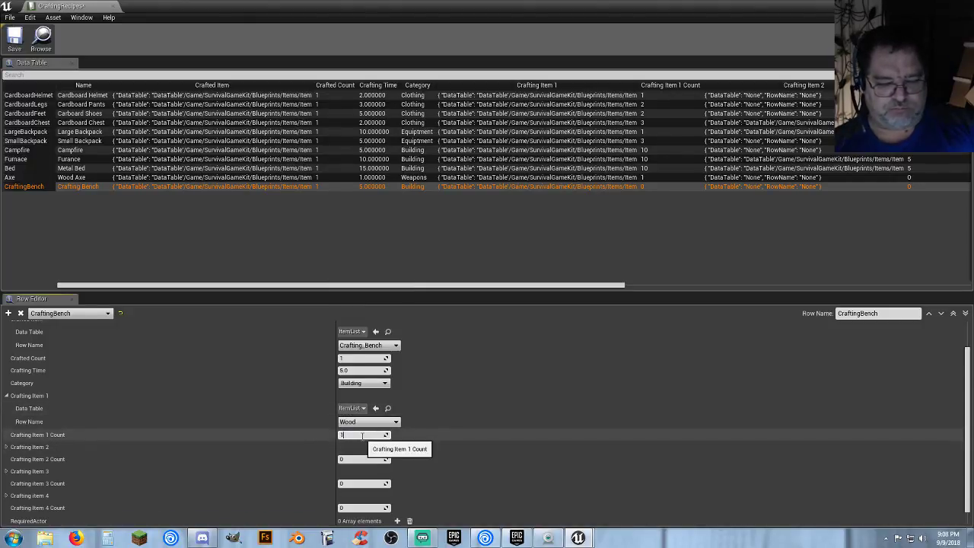
text(10)
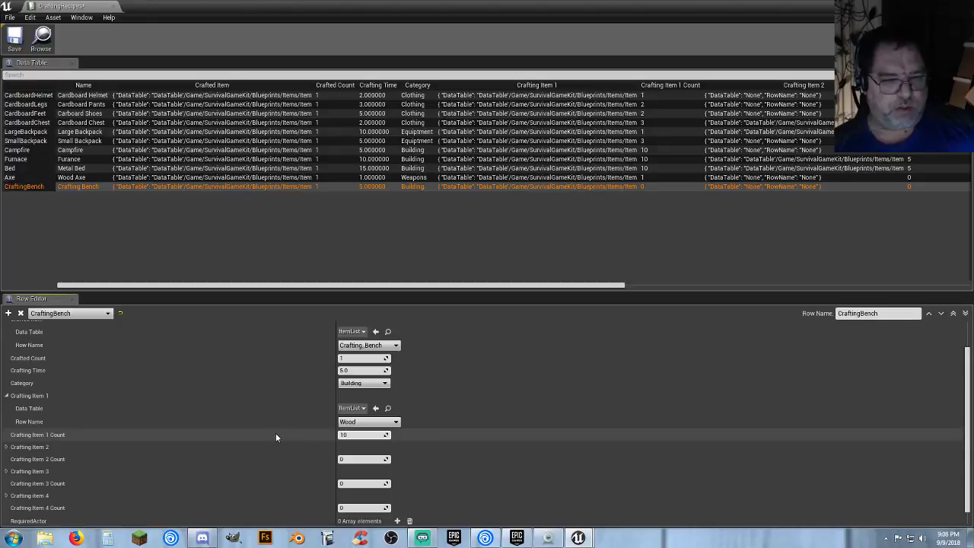
key(Return)
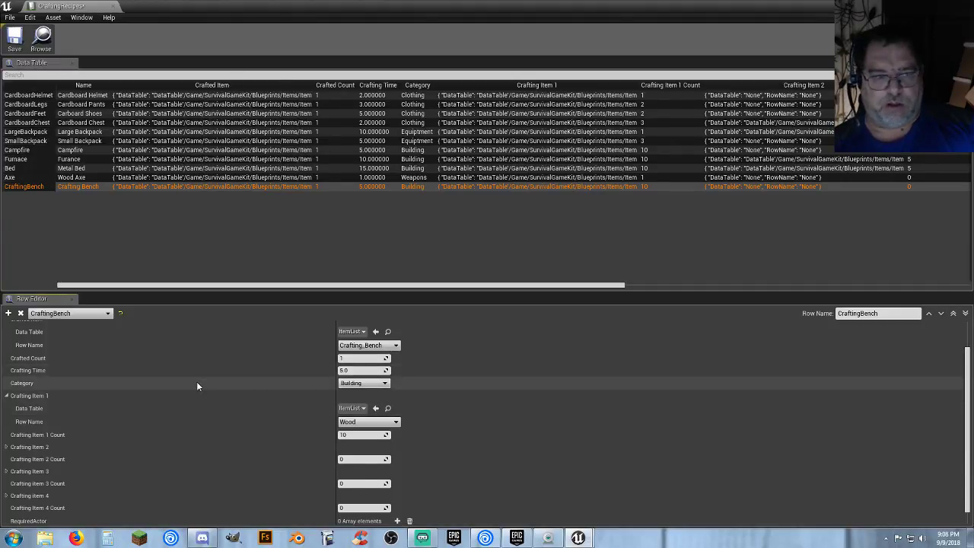
- Check the CraftingBench row's remaining columns against the other recipes and close the CraftingRecipes data table
scroll(197, 381, down, 1)
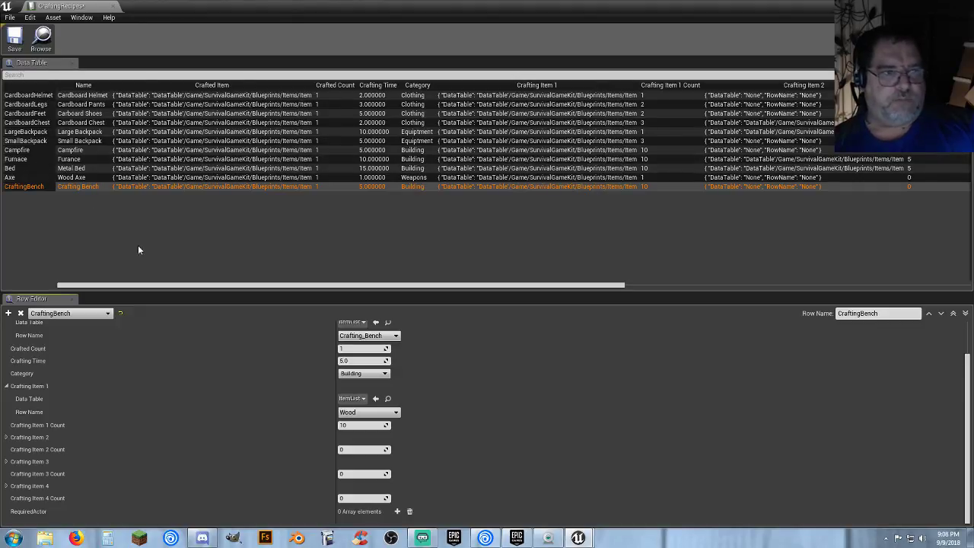
drag(134, 287, 680, 286)
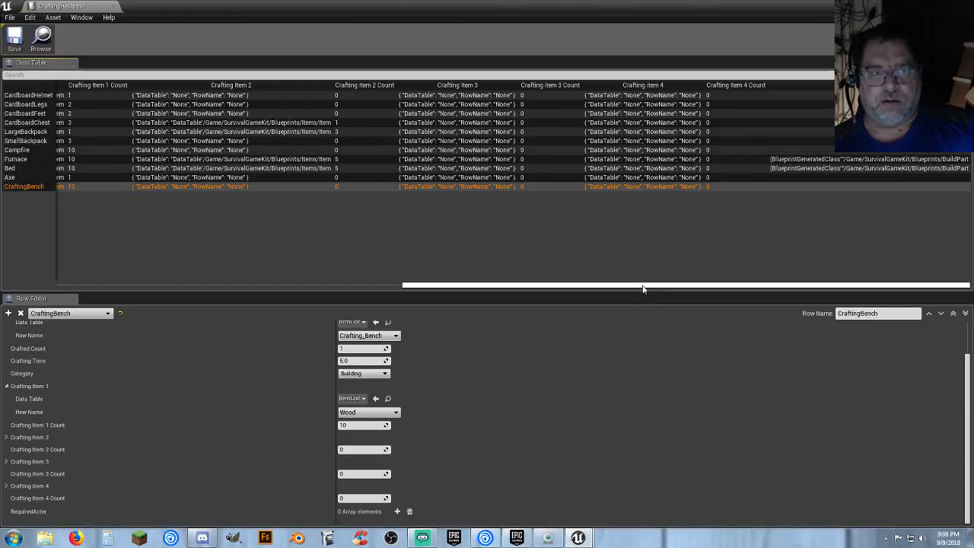
drag(642, 289, 198, 287)
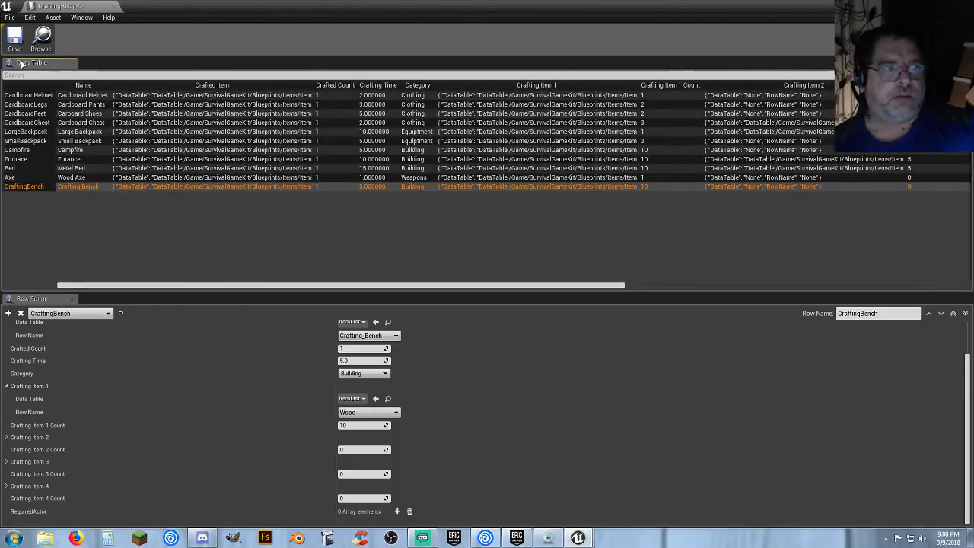
click(113, 7)
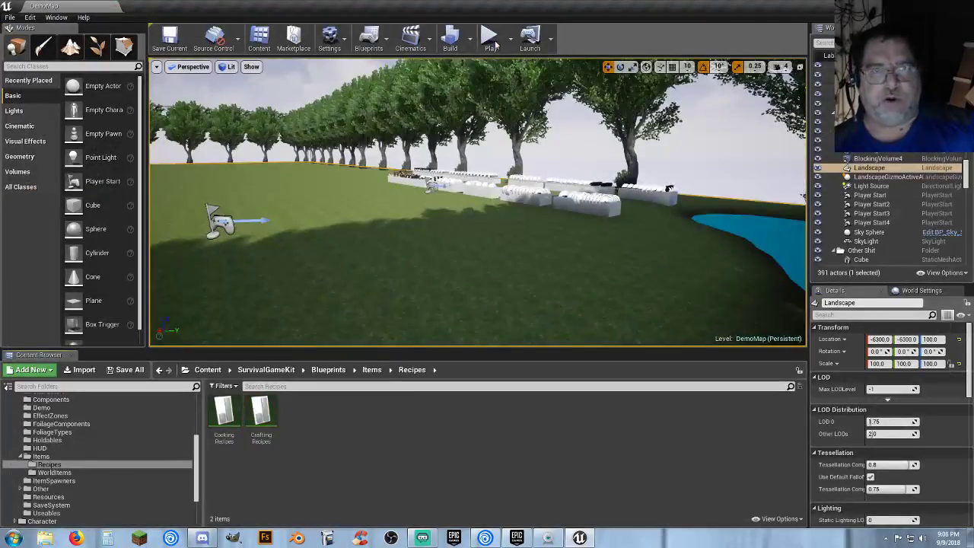
- Play DemoMap in the editor and check the Crafting Bench recipe in the in-game crafting list
click(495, 45)
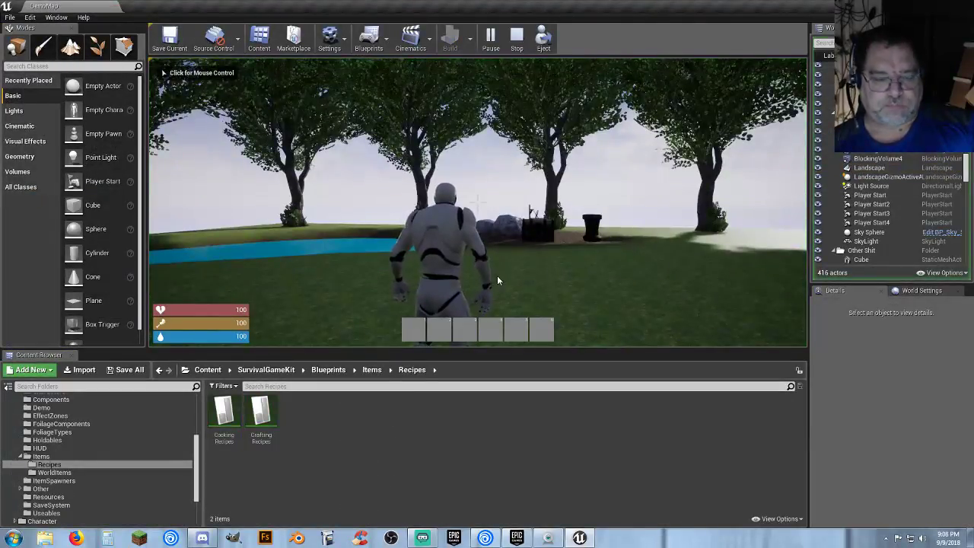
click(498, 280)
key(Tab)
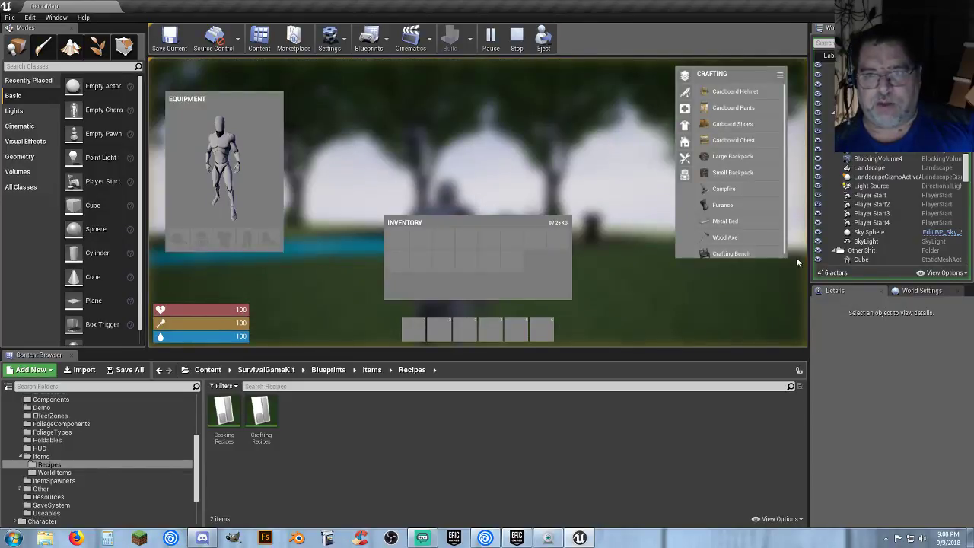
scroll(757, 255, down, 1)
mouse_move(744, 253)
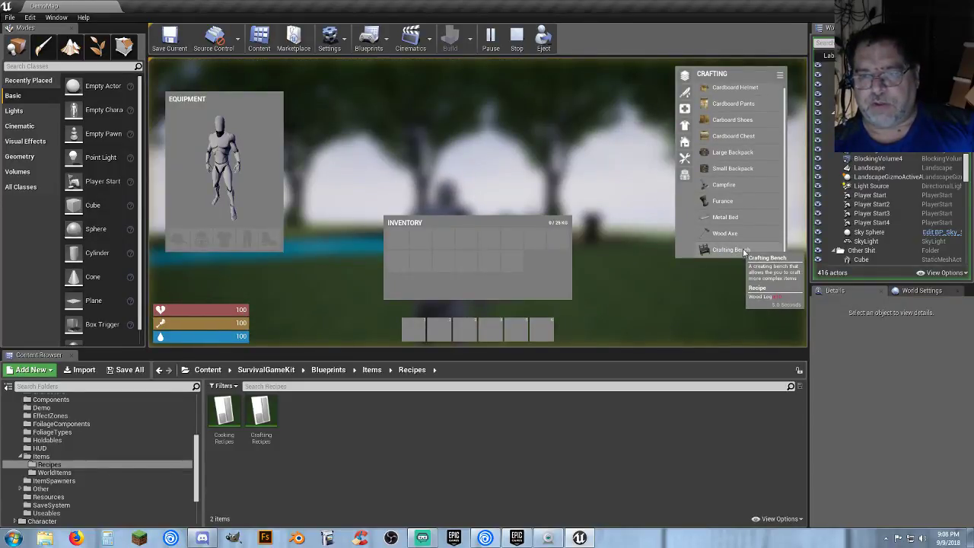
key(Tab)
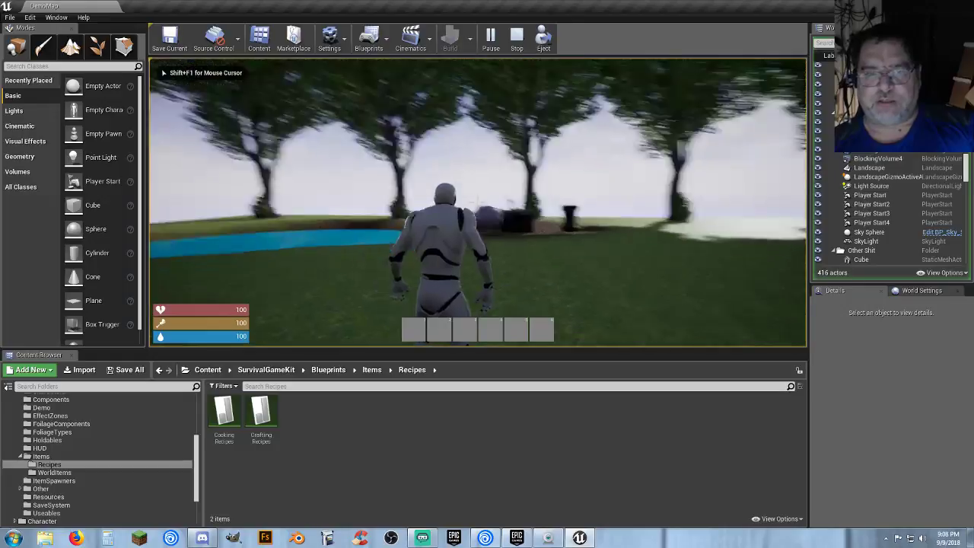
- Run the character to the display tables and pick up the wood logs
key(w)
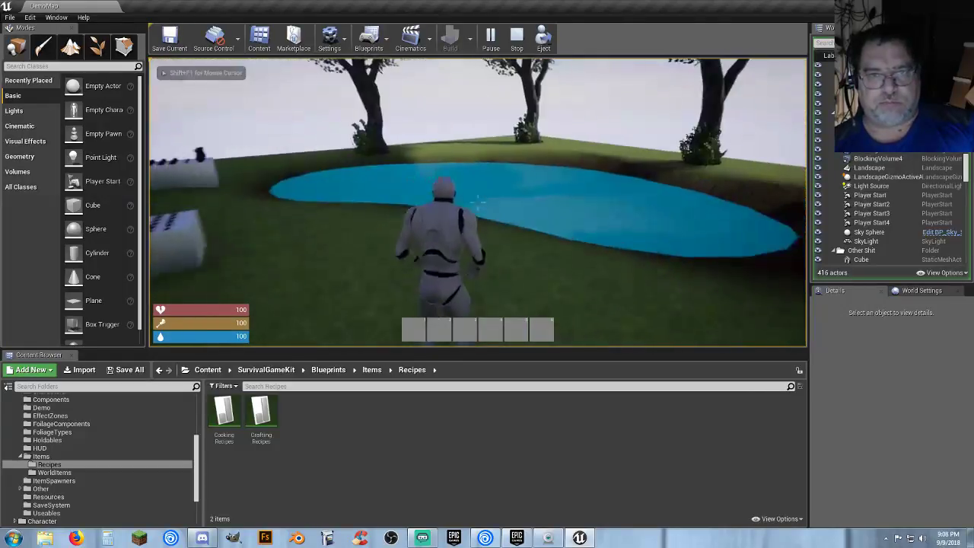
key(w)
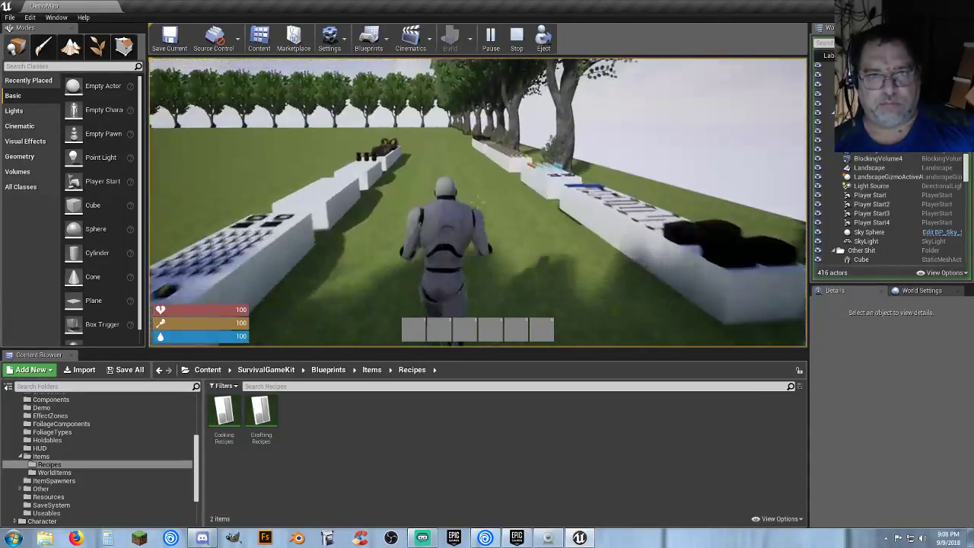
key(w)
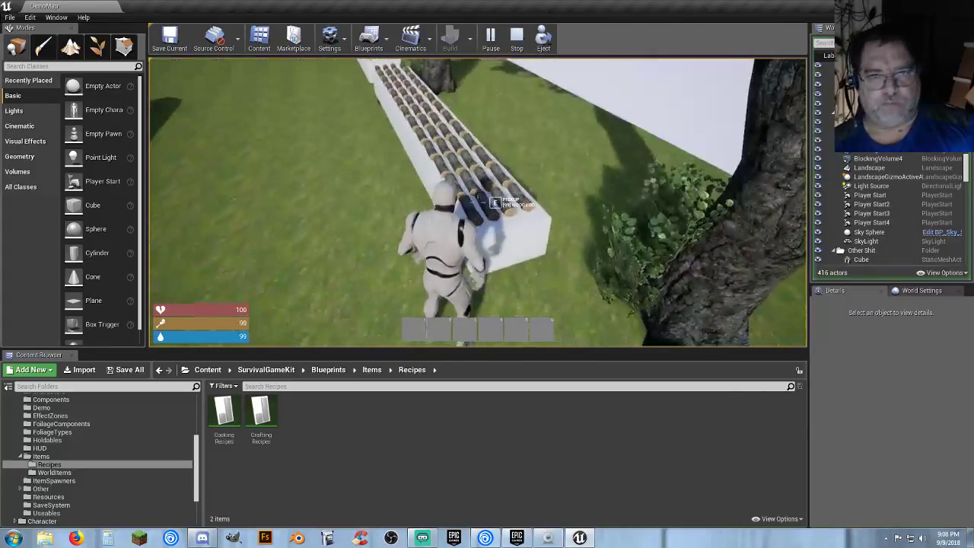
key(e)
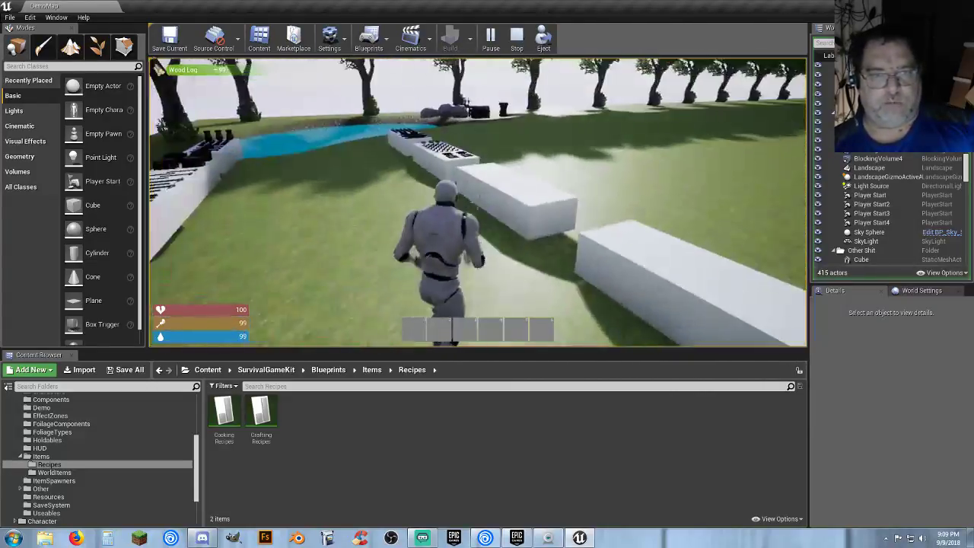
- Craft a Crafting Bench and assign it to the first hotbar slot
key(Tab)
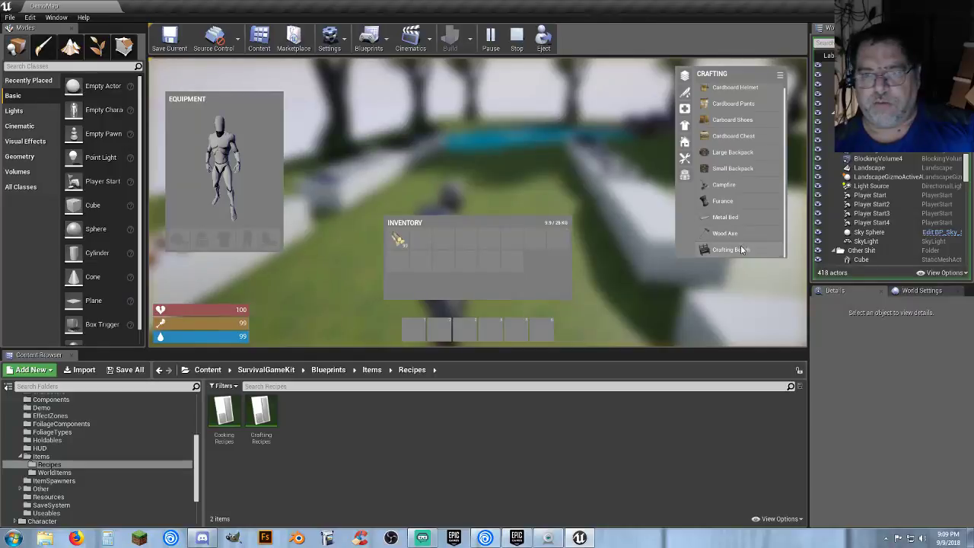
click(740, 250)
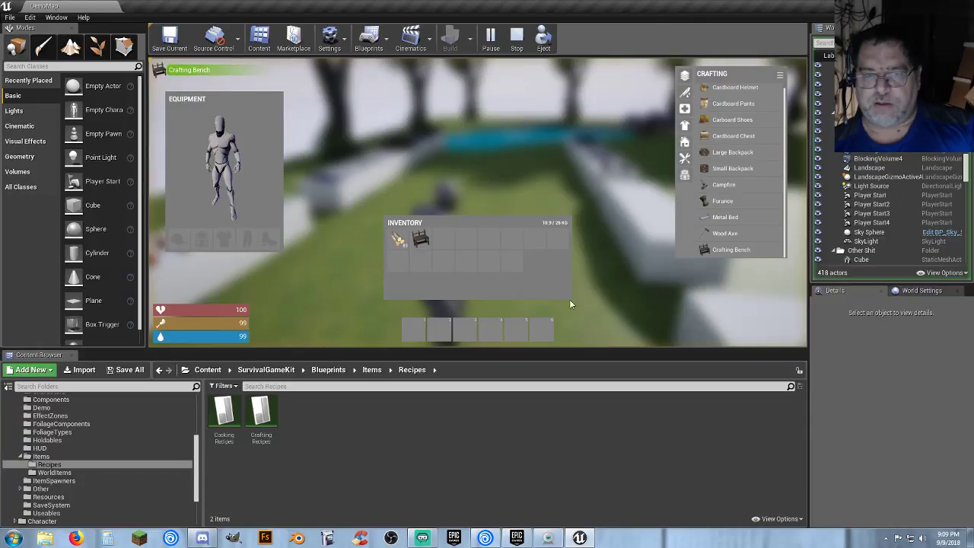
drag(422, 243, 426, 276)
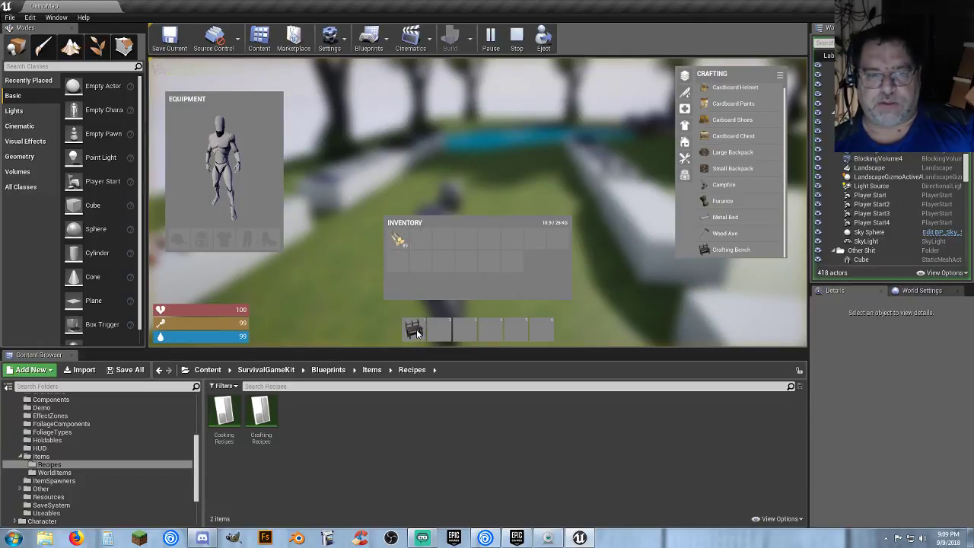
key(Tab)
- Equip the bench from the first hotbar slot and place it on the open grass
key(w)
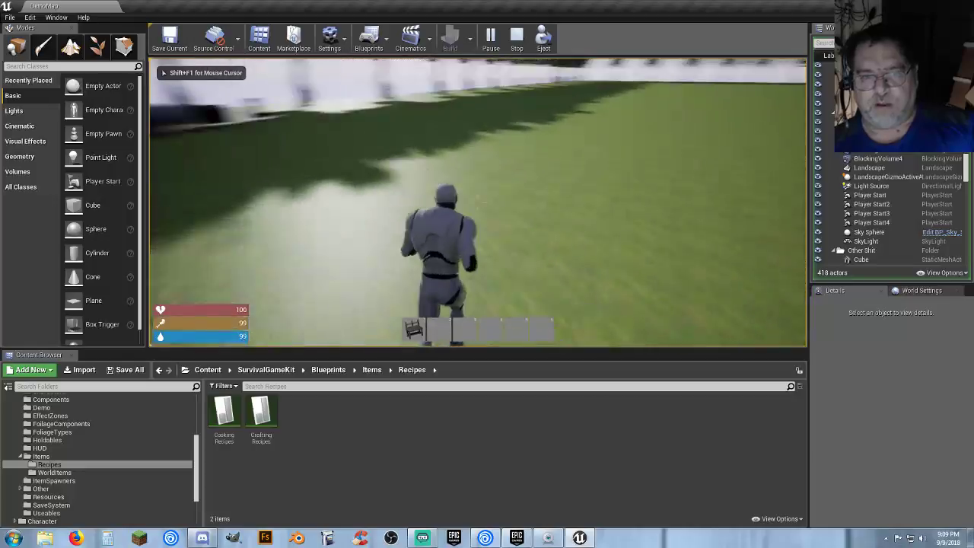
key(1)
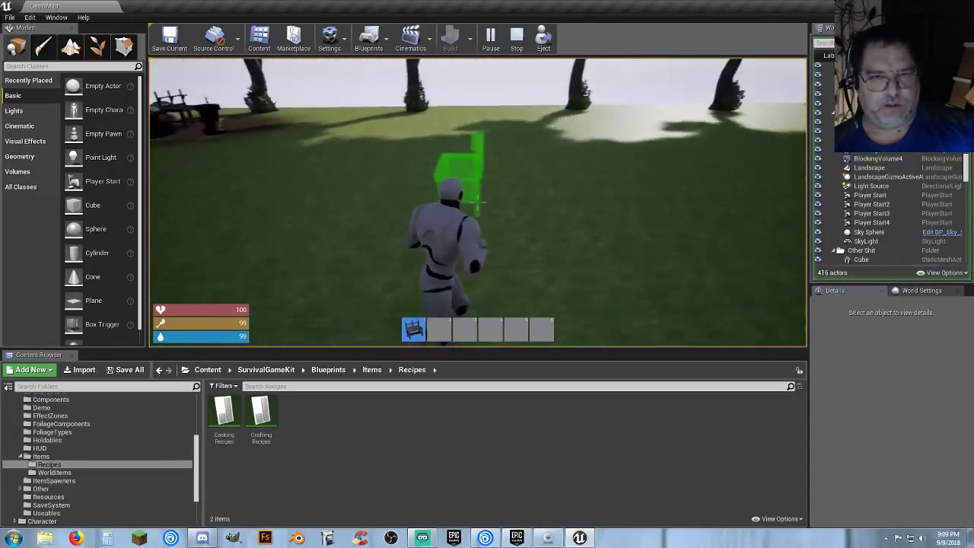
click(478, 202)
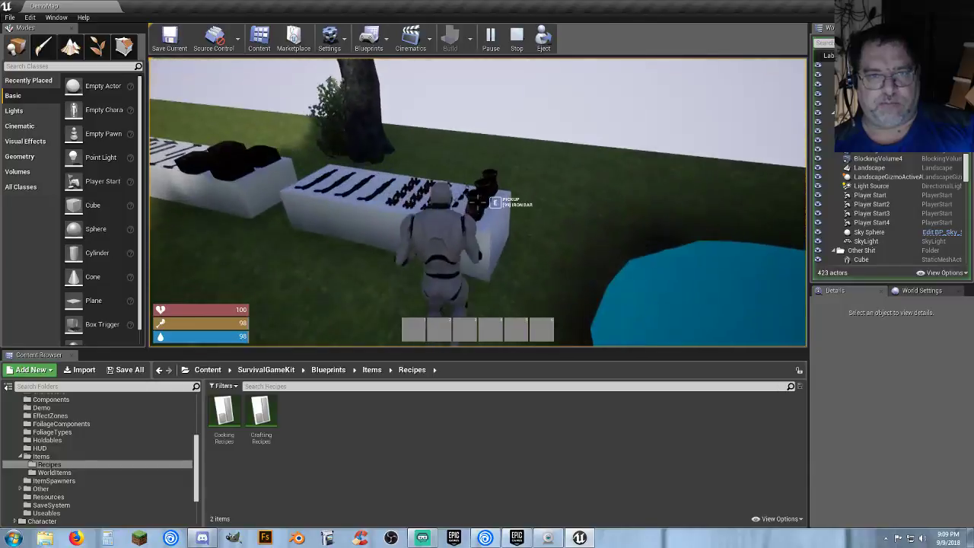
- Pick up the iron bars and try to craft the Metal Bed at the placed crafting bench
key(e)
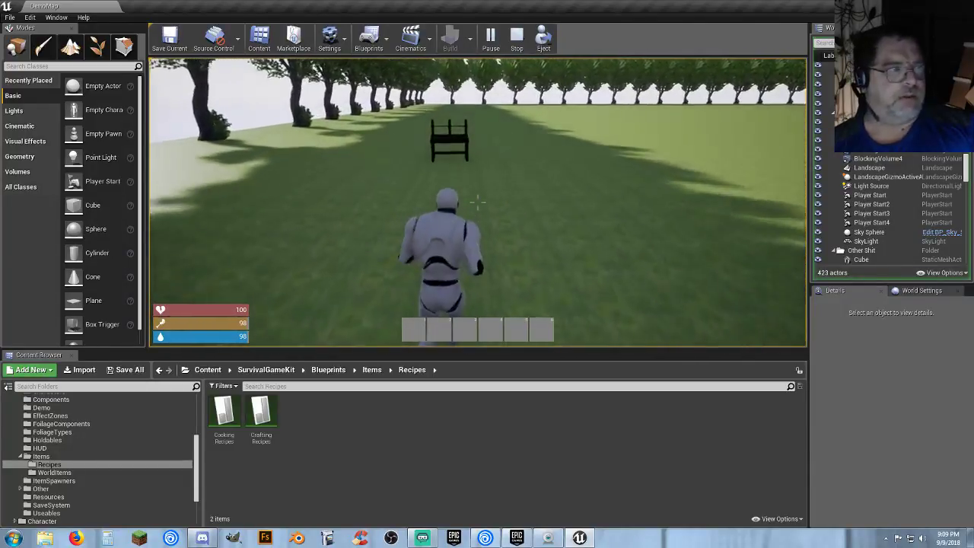
key(e)
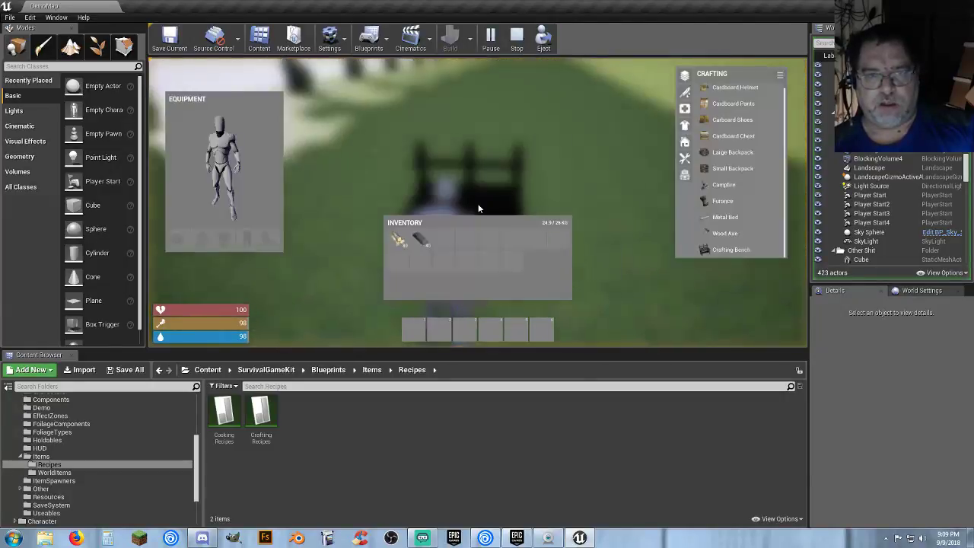
click(729, 220)
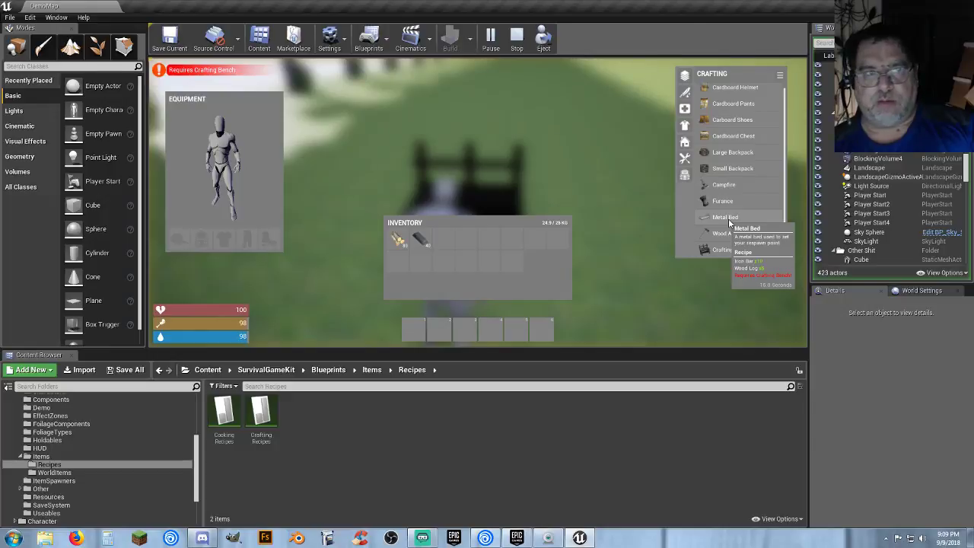
click(735, 218)
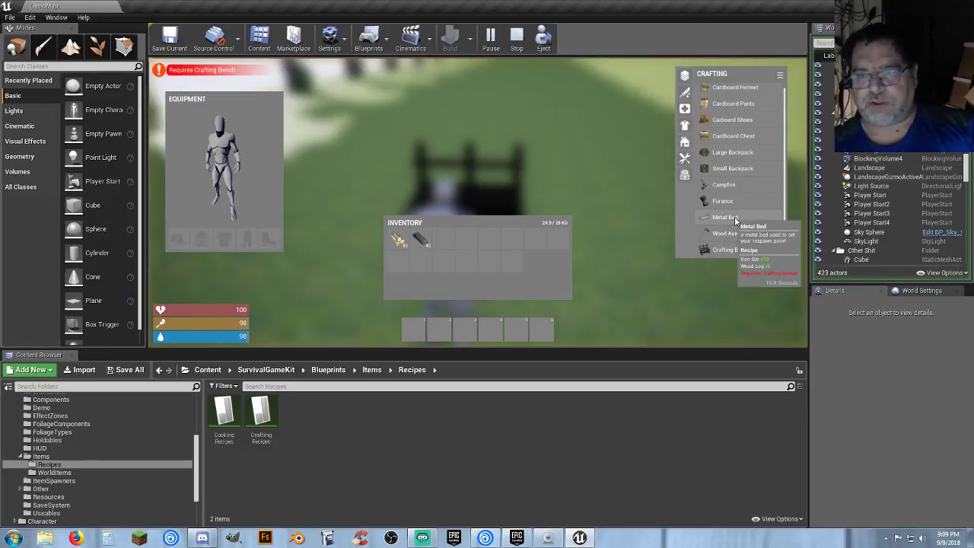
- Move closer to the bench, retry crafting the Metal Bed and check the Furance recipe's requirements
key(Tab)
key(w)
key(Tab)
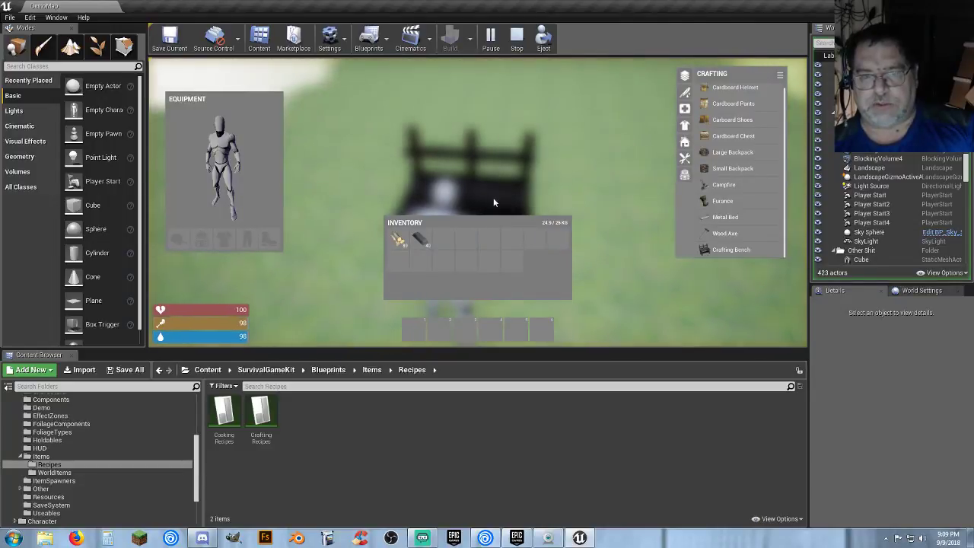
mouse_move(723, 241)
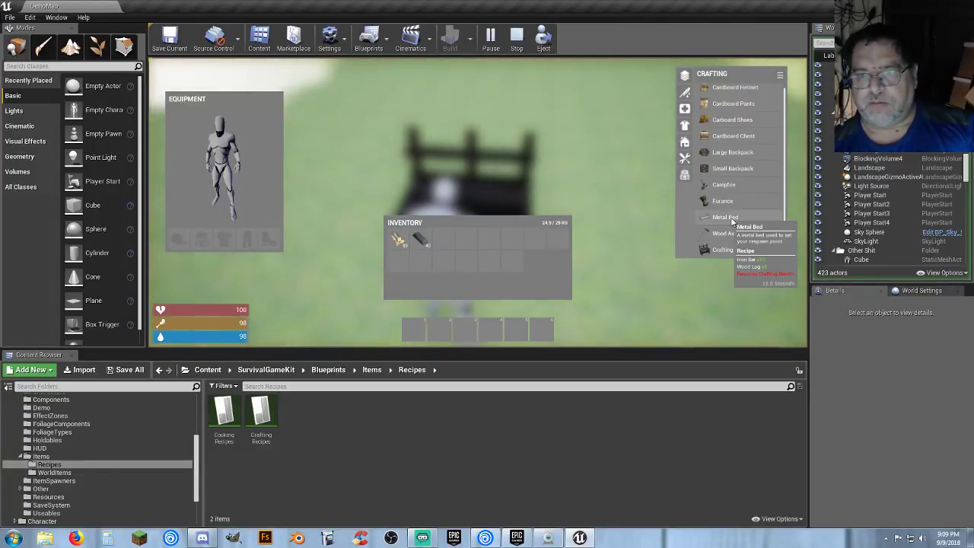
click(732, 220)
click(732, 221)
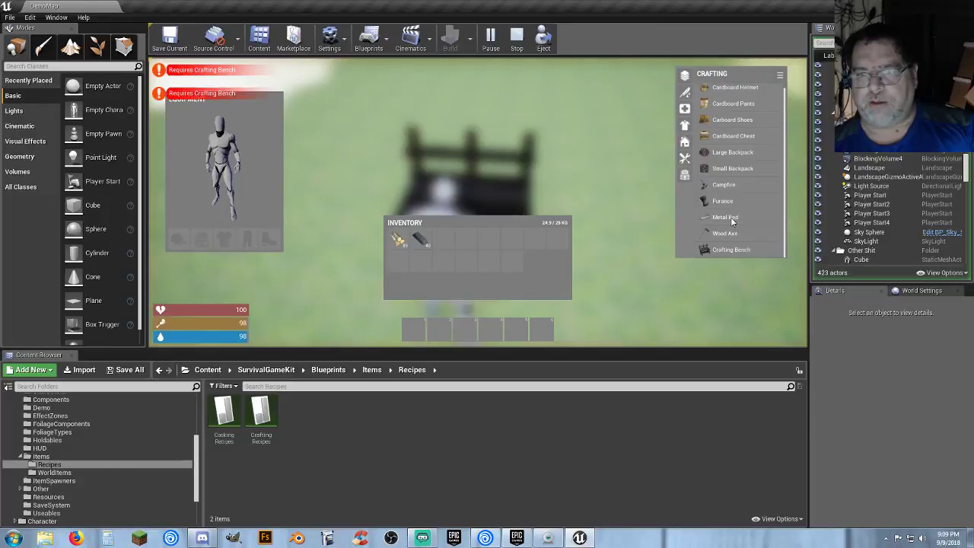
click(732, 221)
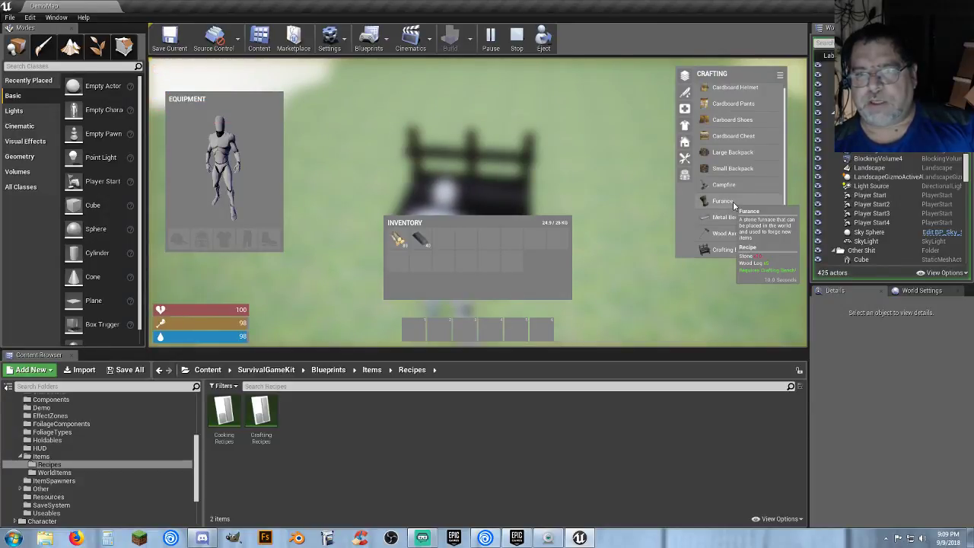
- Collect a Large Backpack and stone from the display tables and return toward the crafting bench
key(Tab)
key(w)
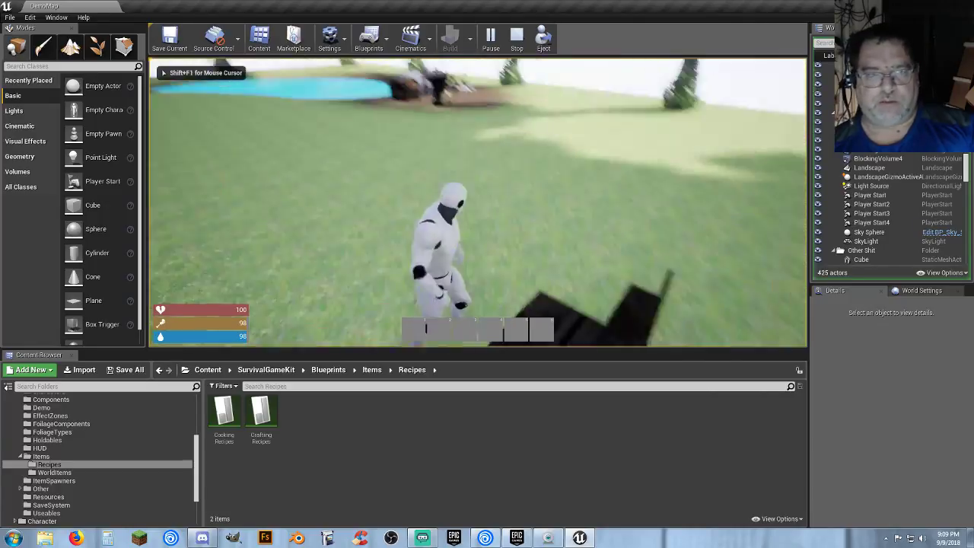
key(w)
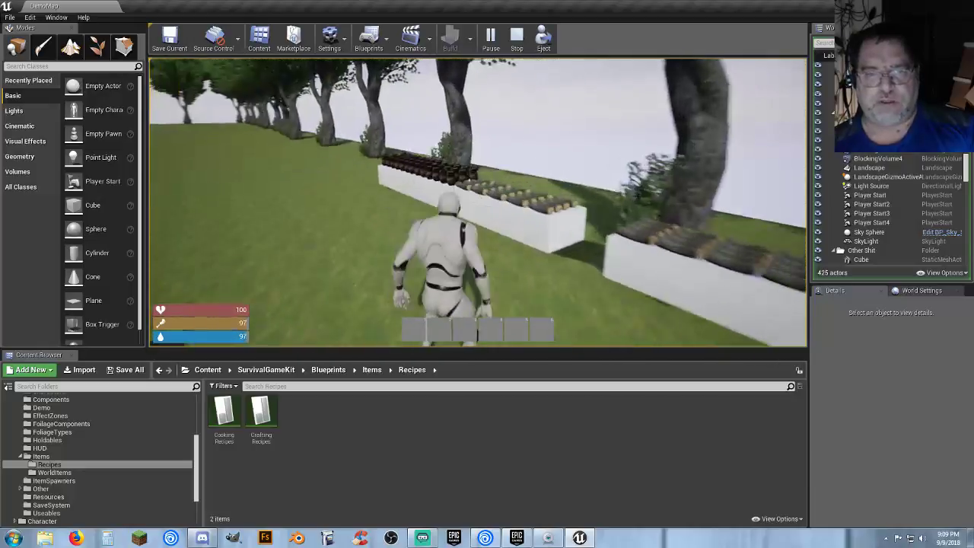
key(e)
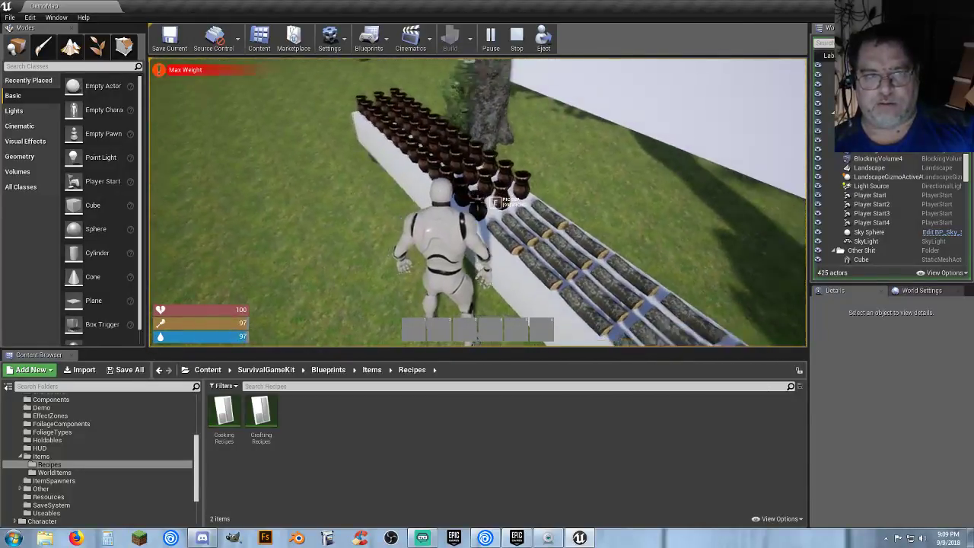
key(w)
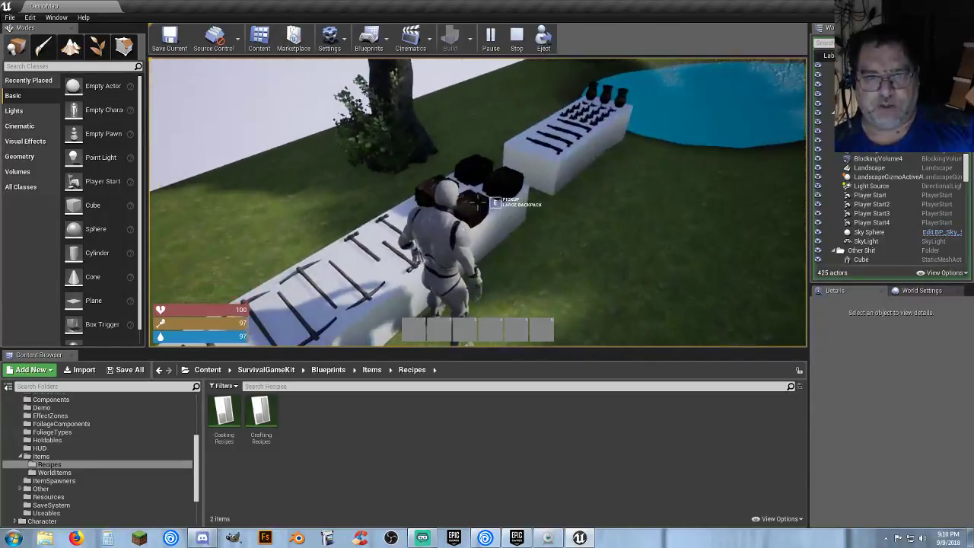
key(e)
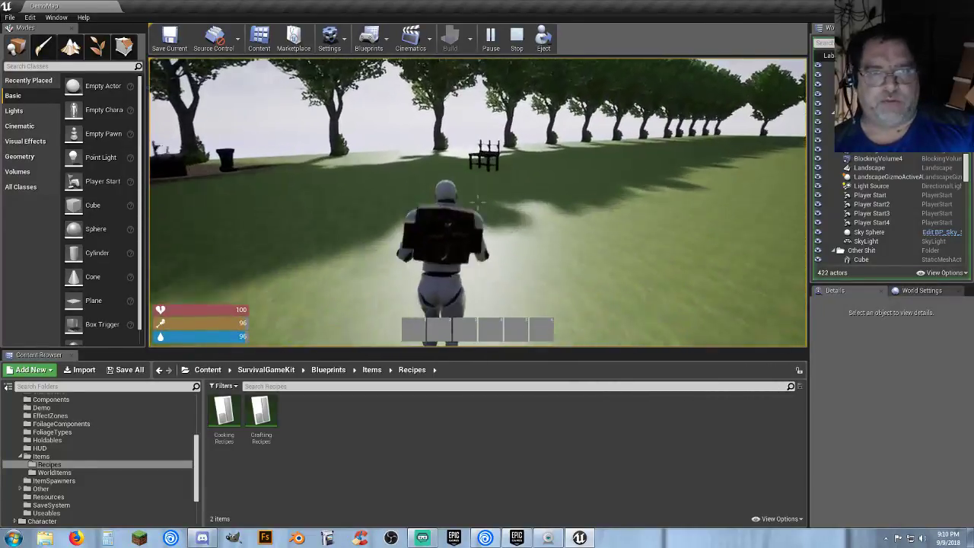
- Use the placed crafting bench and compare the requirements of the Furance, Wood Axe and Metal Bed recipes
key(w)
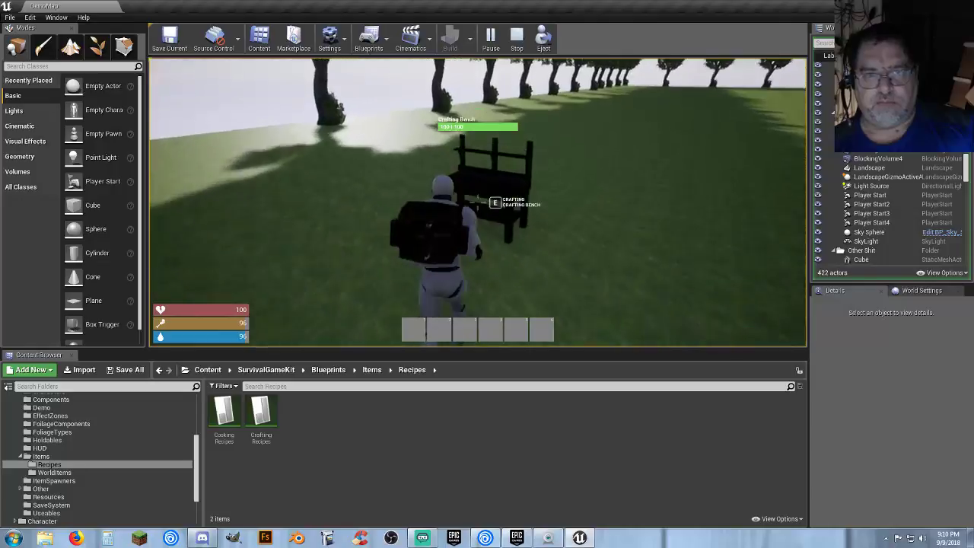
key(e)
mouse_move(724, 203)
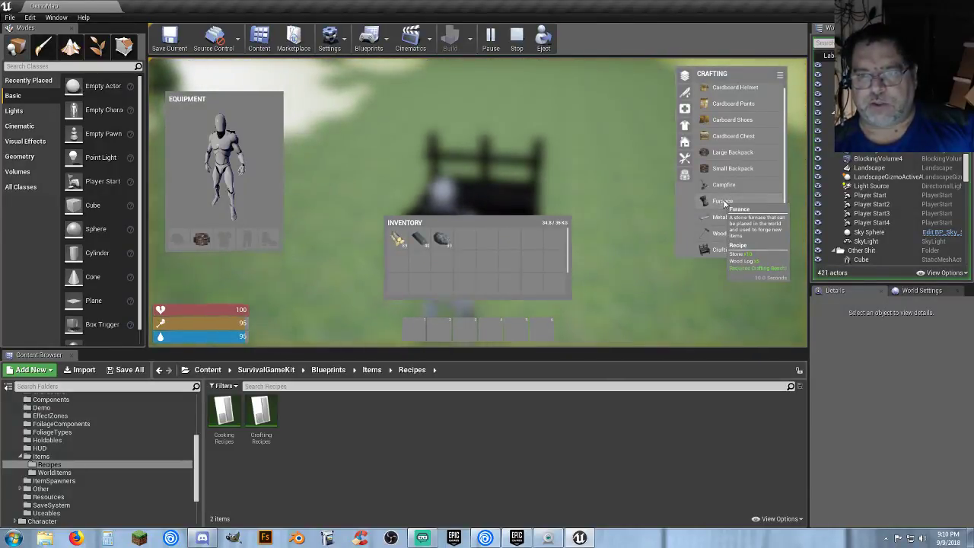
mouse_move(725, 240)
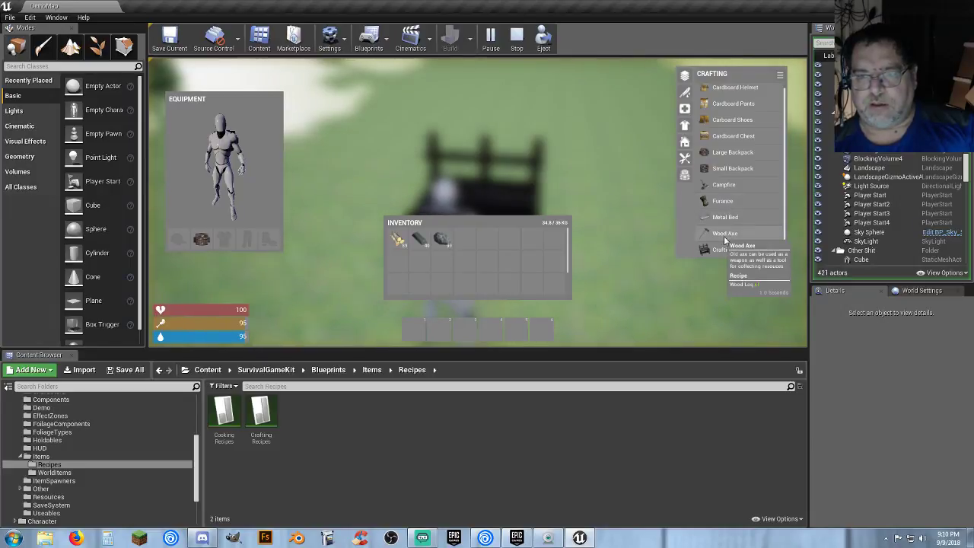
mouse_move(730, 222)
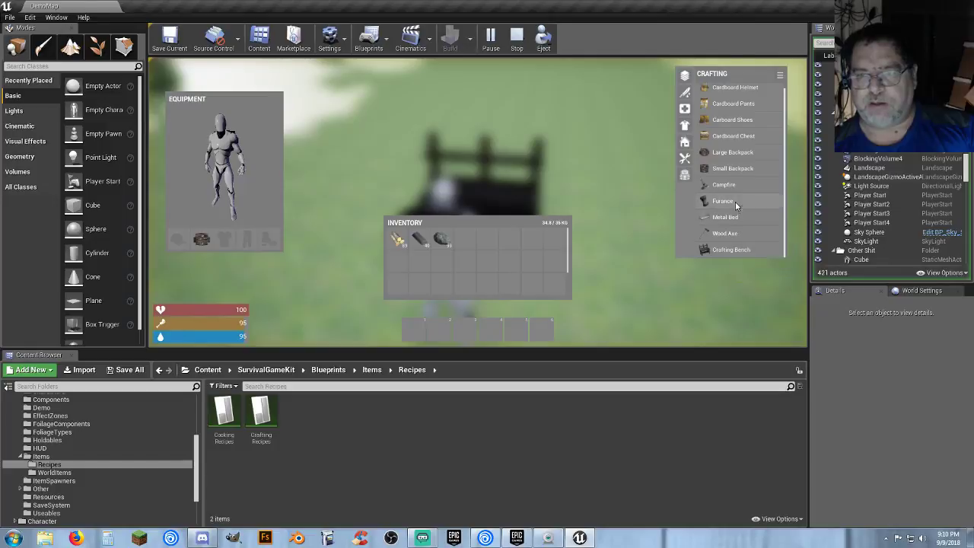
- Craft a Furance at the placed crafting bench and try to craft a Metal Bed there
click(735, 201)
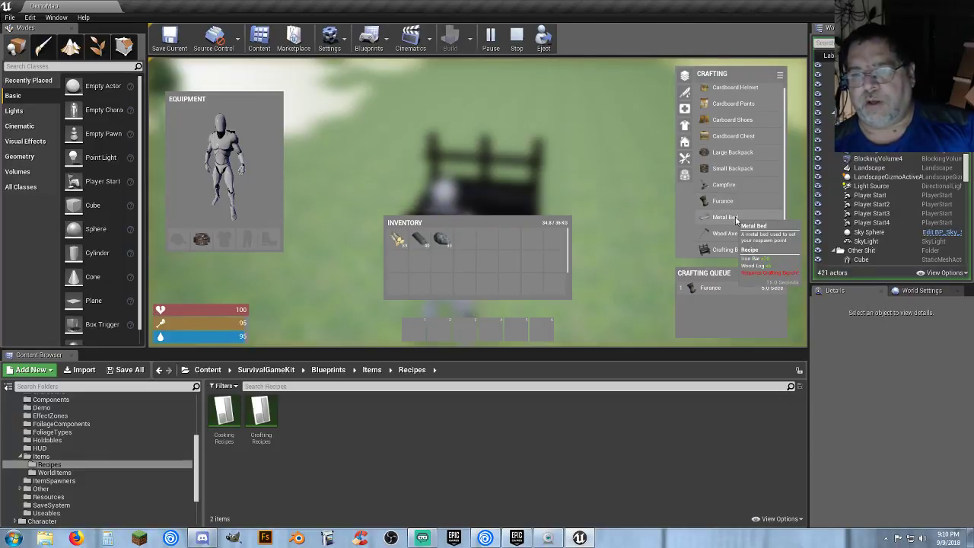
click(736, 220)
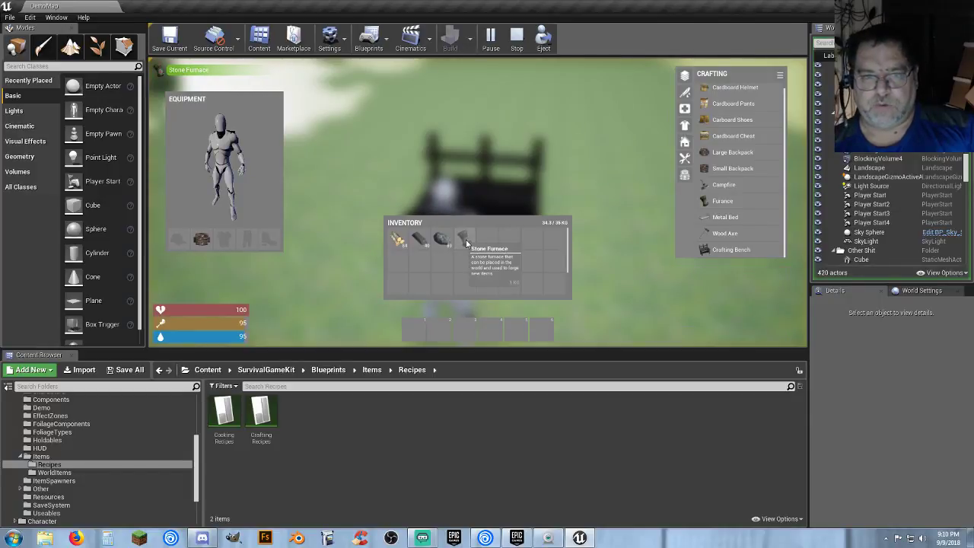
- Assign the crafted Stone Furnace to the second hotbar slot and place it in the world
drag(466, 241, 442, 335)
key(Tab)
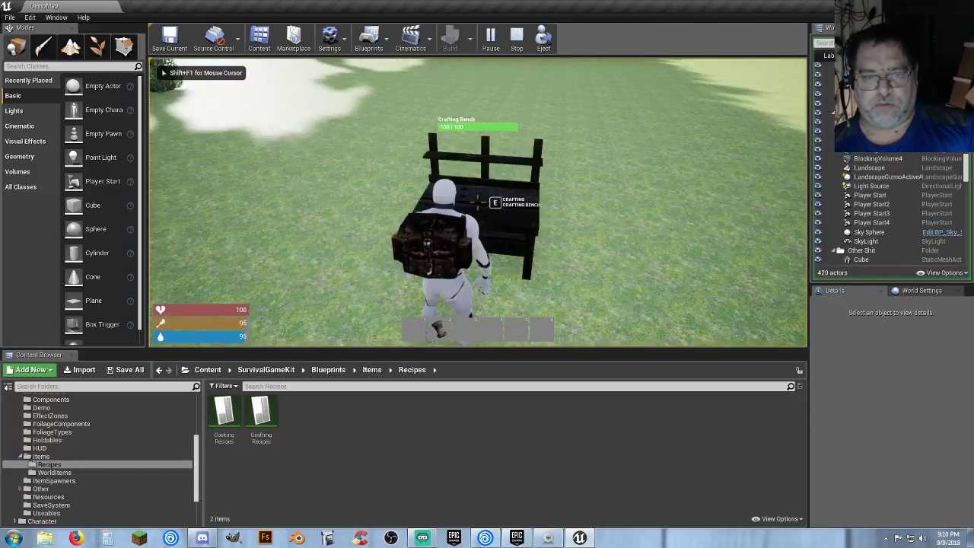
key(2)
click(478, 202)
- Craft a Metal Bed at the level's own crafting bench beside the campfire and end the play session
key(w)
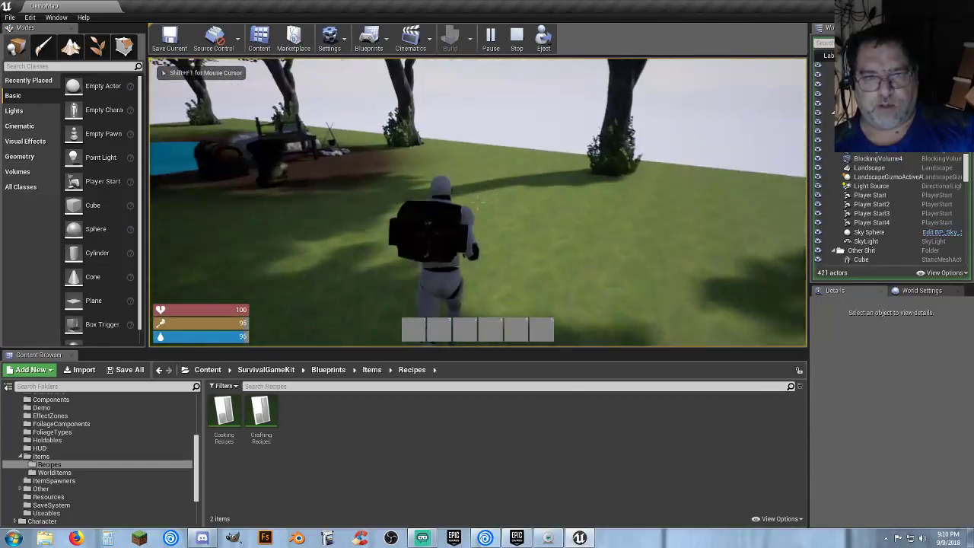
key(e)
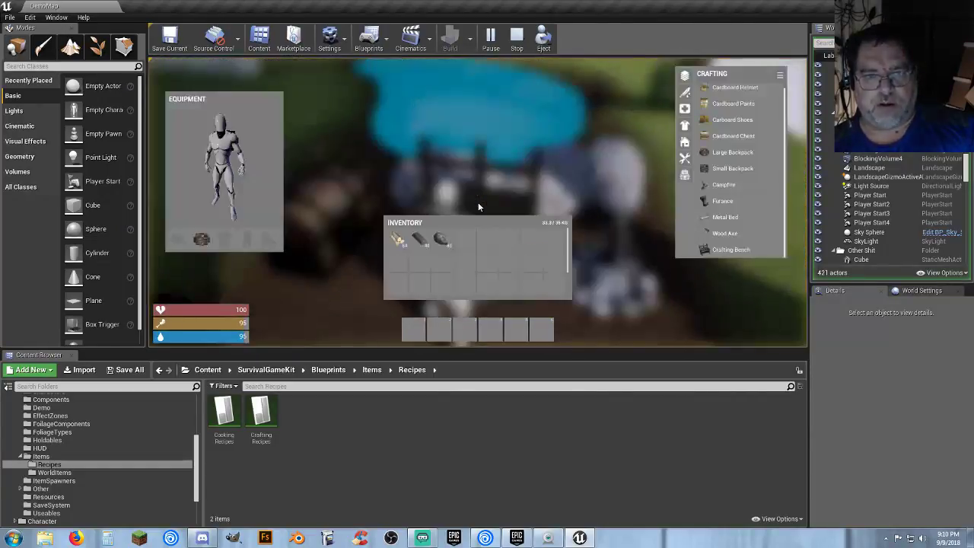
click(735, 219)
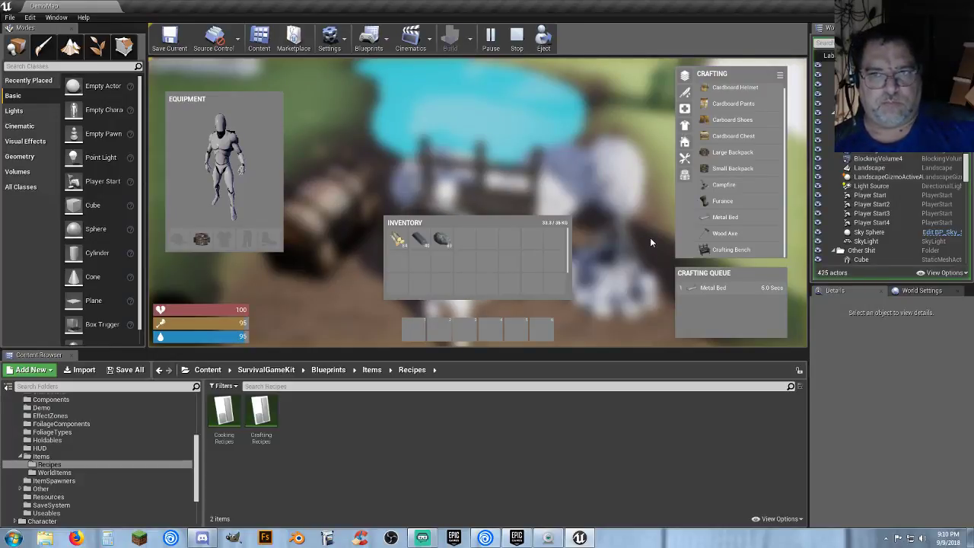
mouse_move(730, 202)
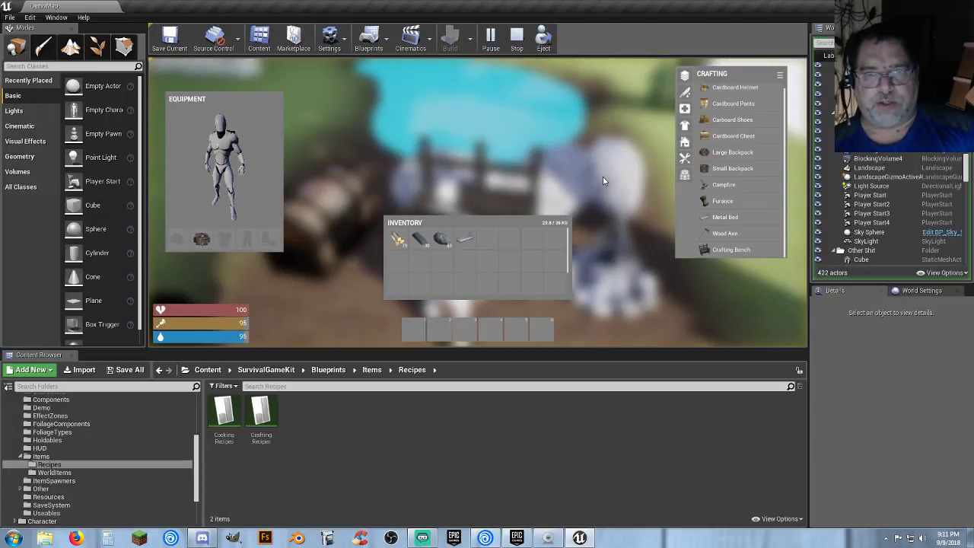
key(Escape)
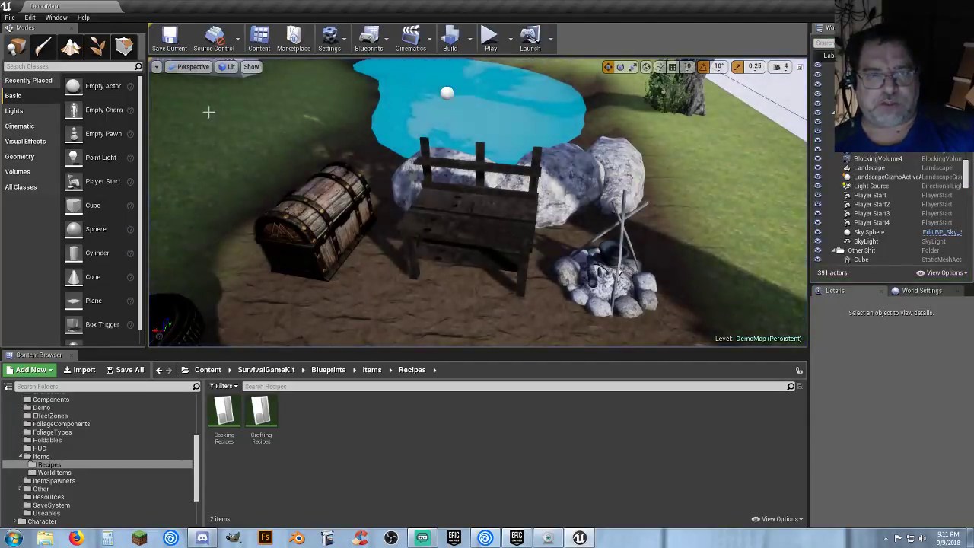
- Examine the RequiredActor entries of the Bed row in the Crafting Recipes table and dock the table beside the DemoMap tab
right_drag(209, 113, 190, 72)
right_drag(403, 179, 396, 181)
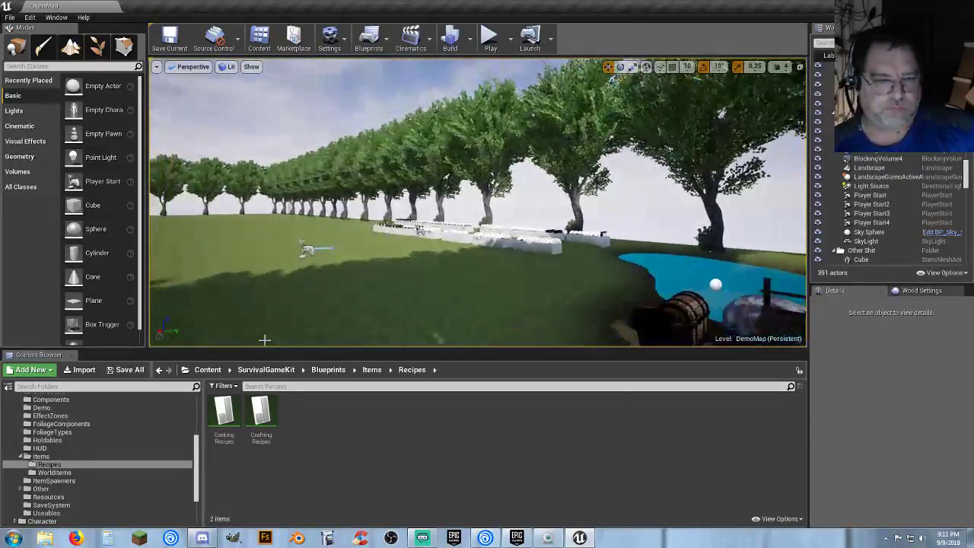
double_click(259, 411)
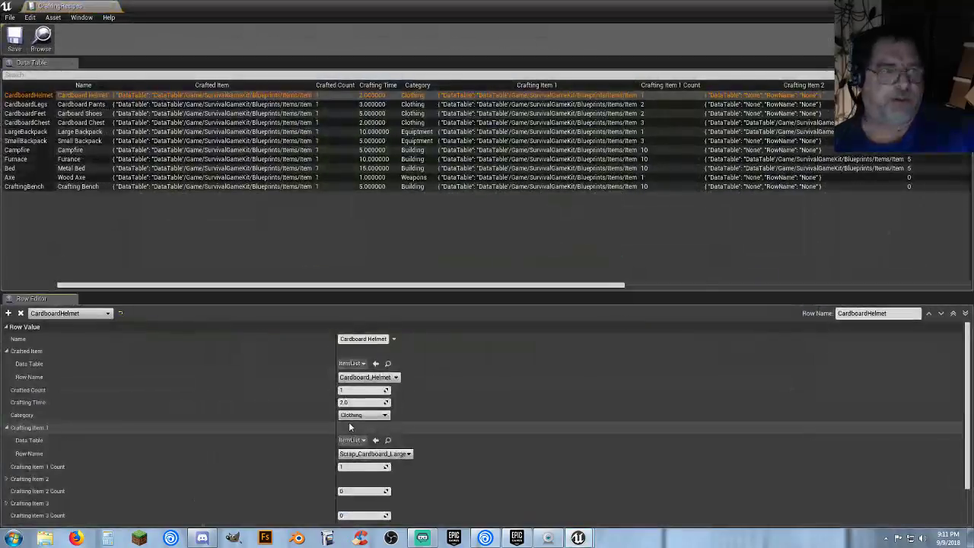
click(12, 168)
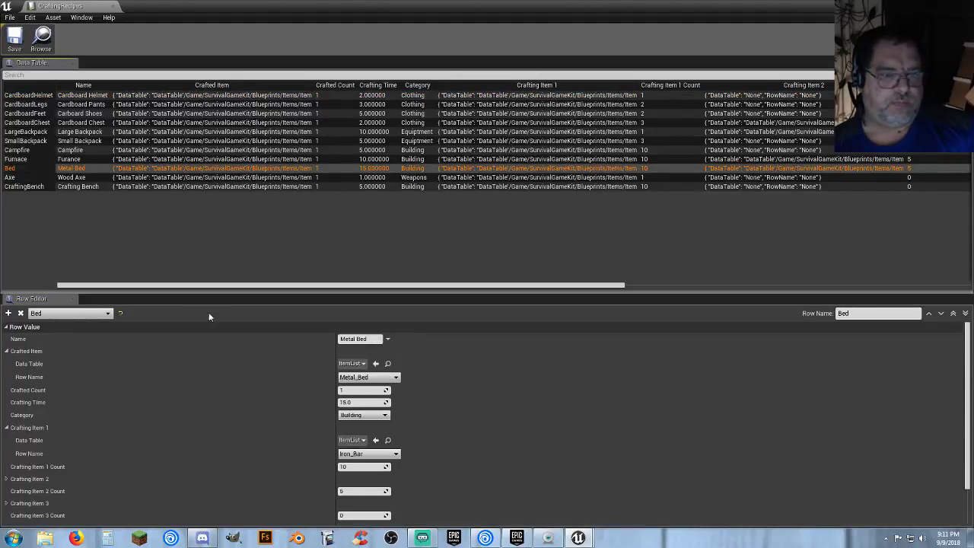
scroll(256, 383, down, 2)
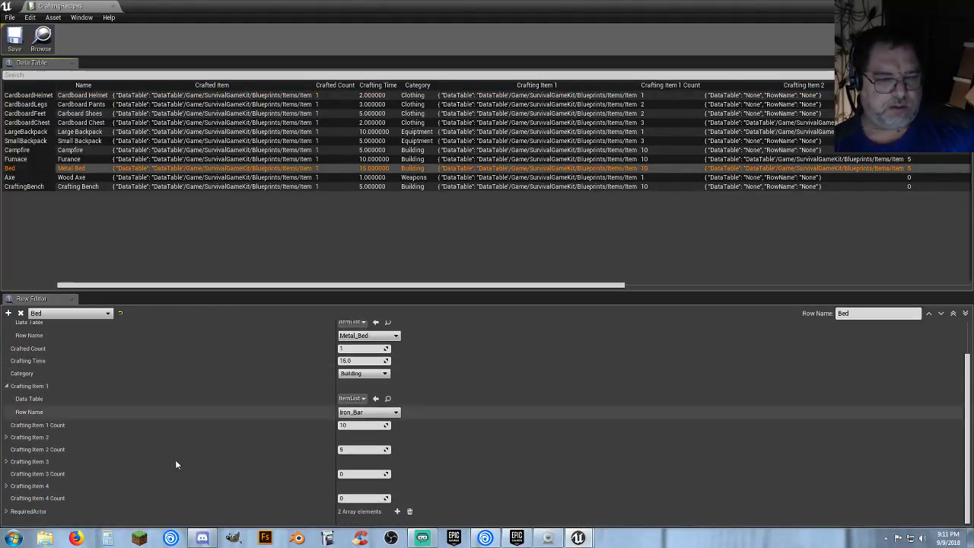
click(7, 513)
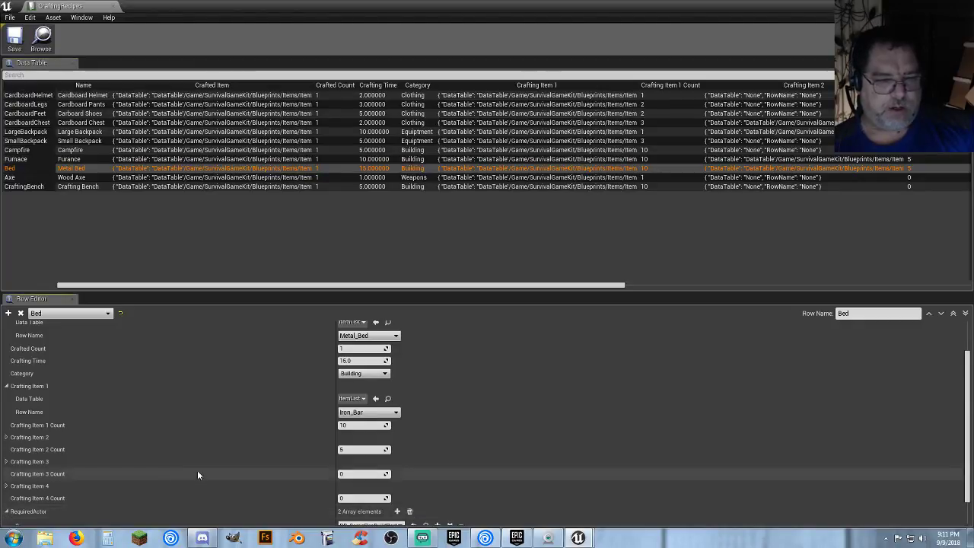
scroll(201, 470, down, 1)
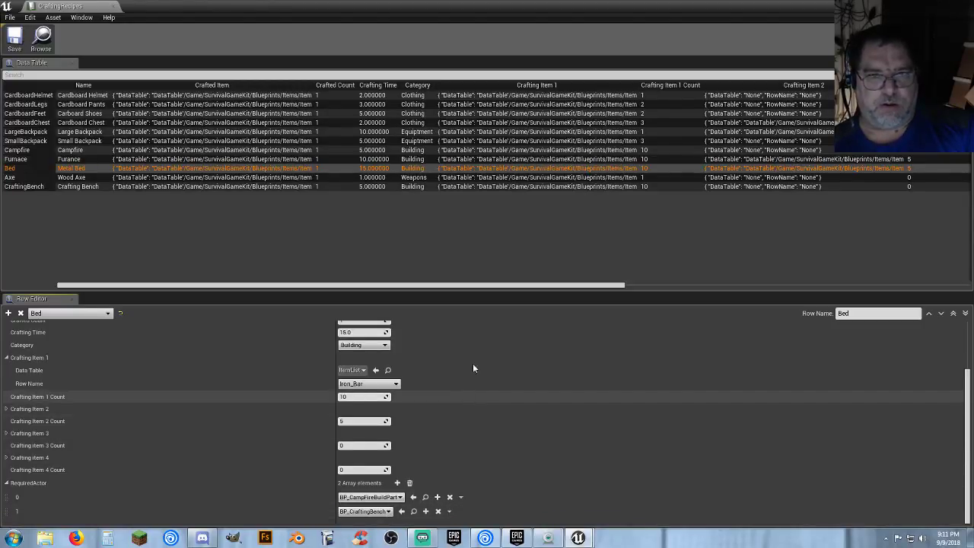
drag(90, 7, 191, 16)
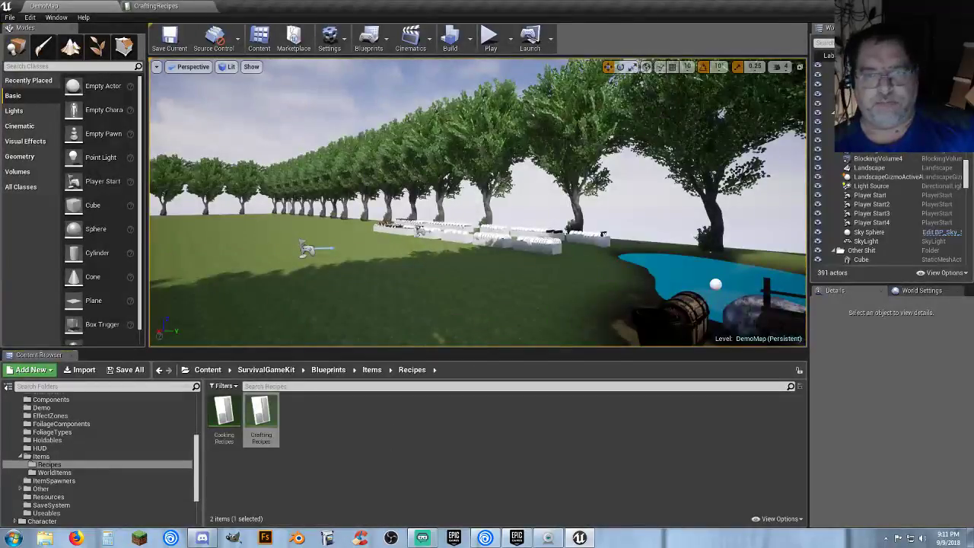
- Start a new play session in DemoMap and pick up a Large Backpack from the display tables
right_drag(536, 274, 700, 327)
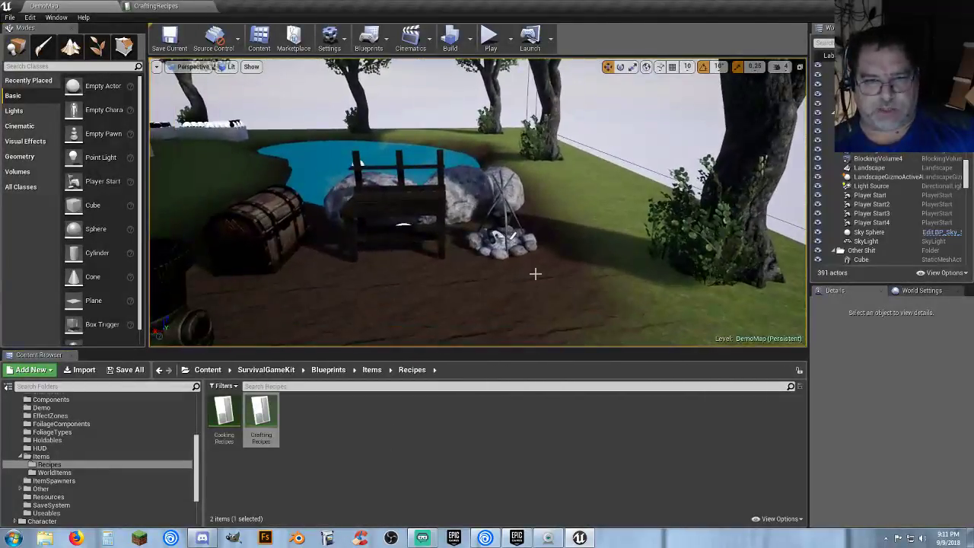
click(491, 38)
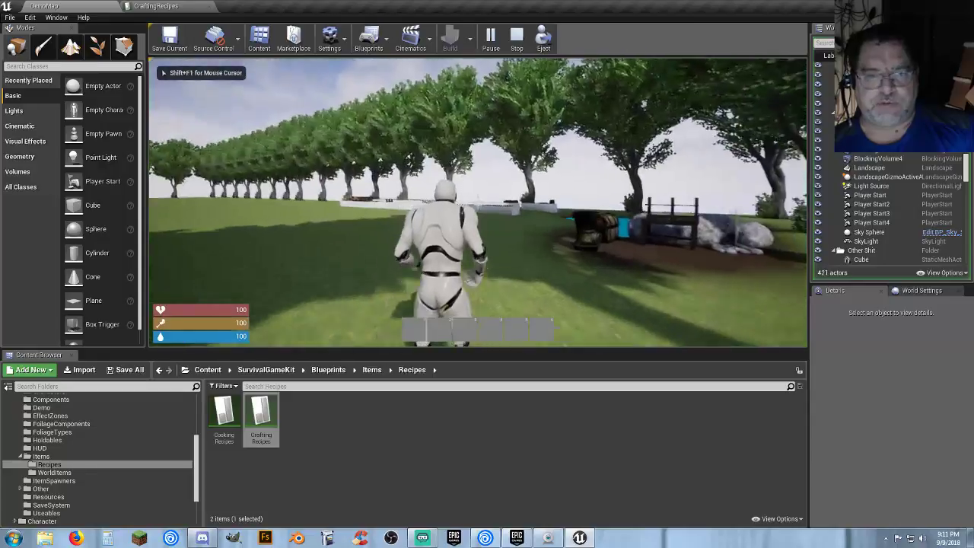
key(w)
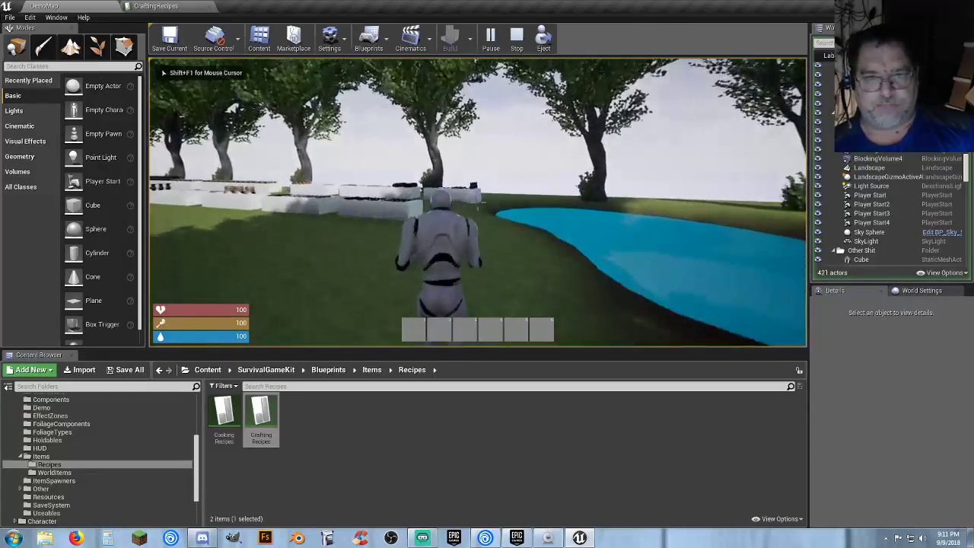
key(w)
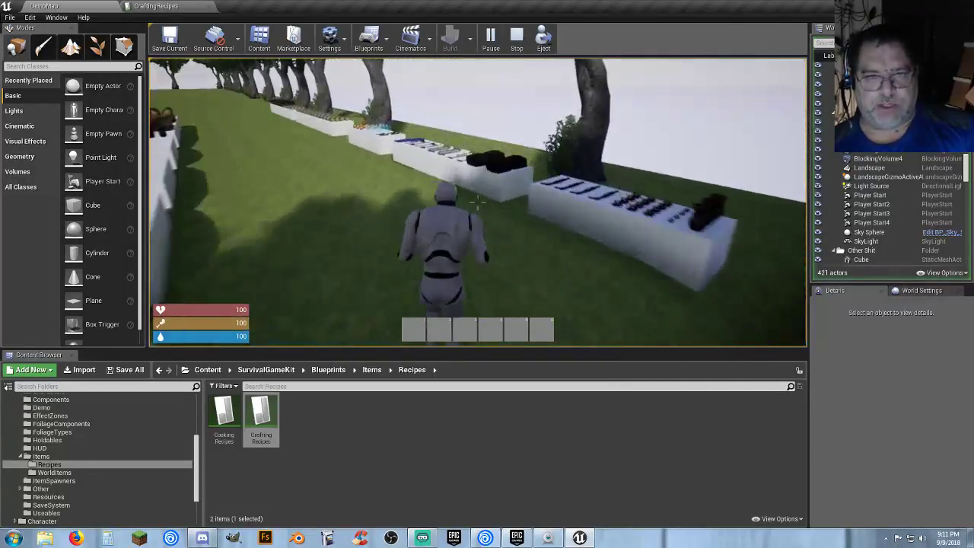
key(w)
key(e)
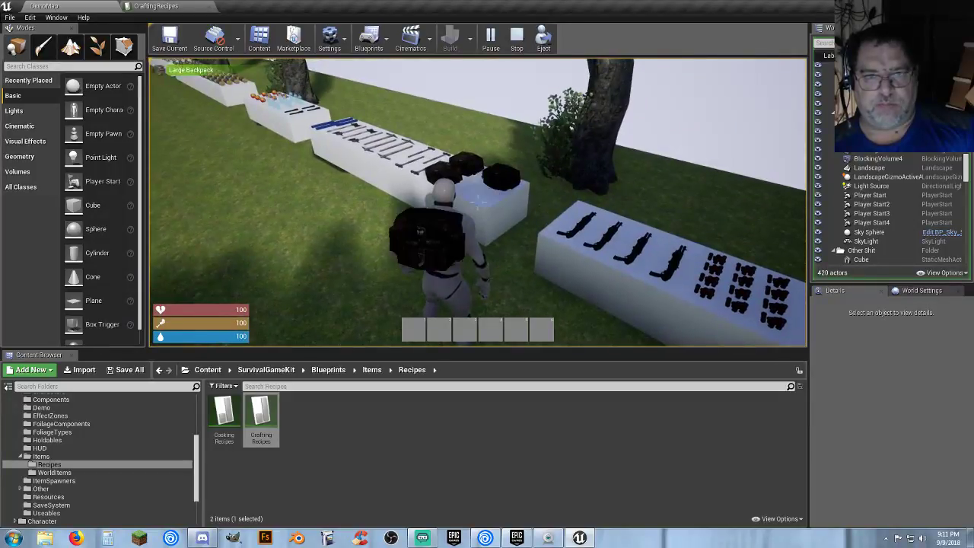
- Collect a stack of wood logs and a stack of stone from the display tables
key(w)
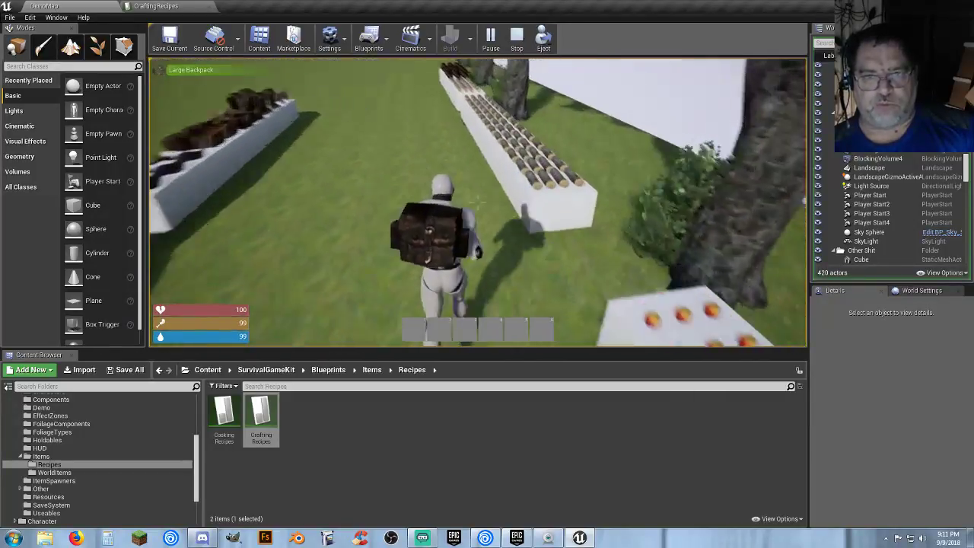
key(w)
key(e)
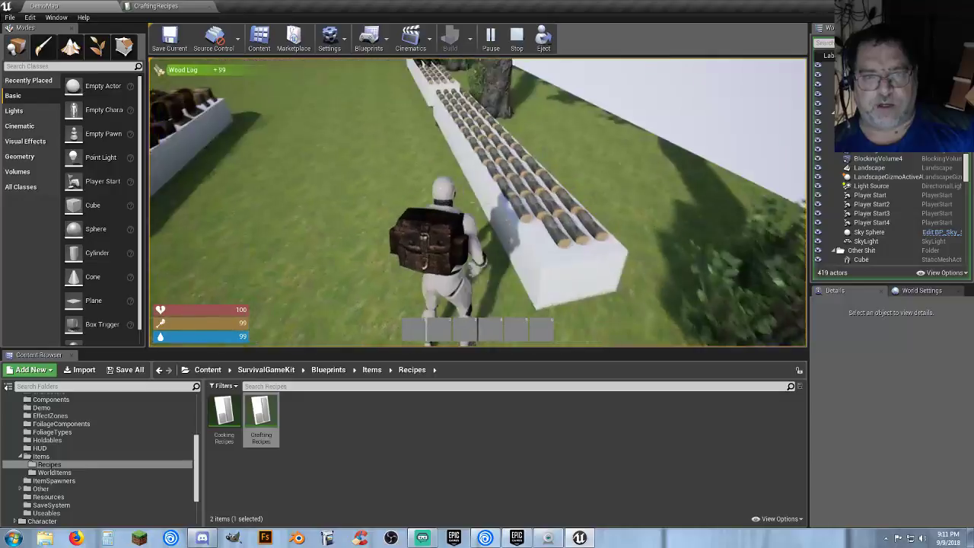
key(w)
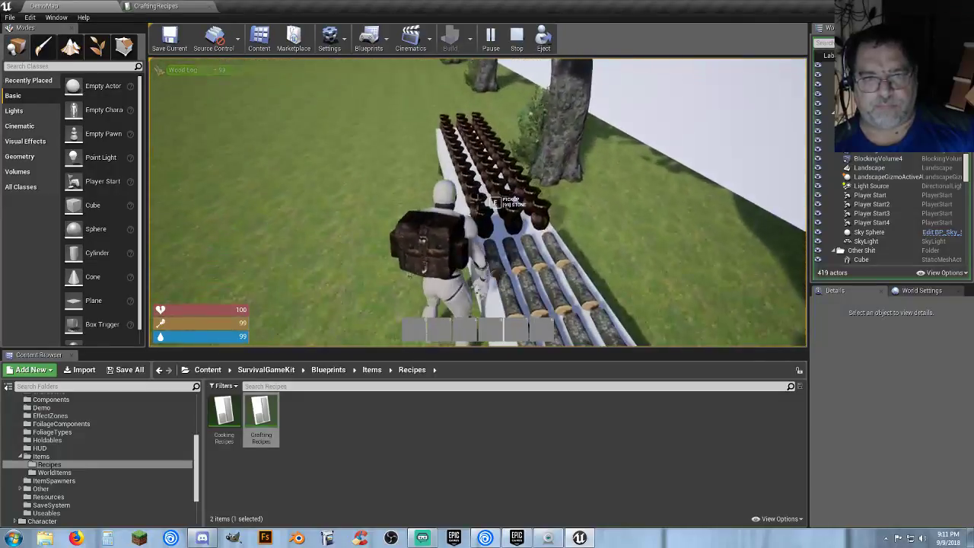
key(e)
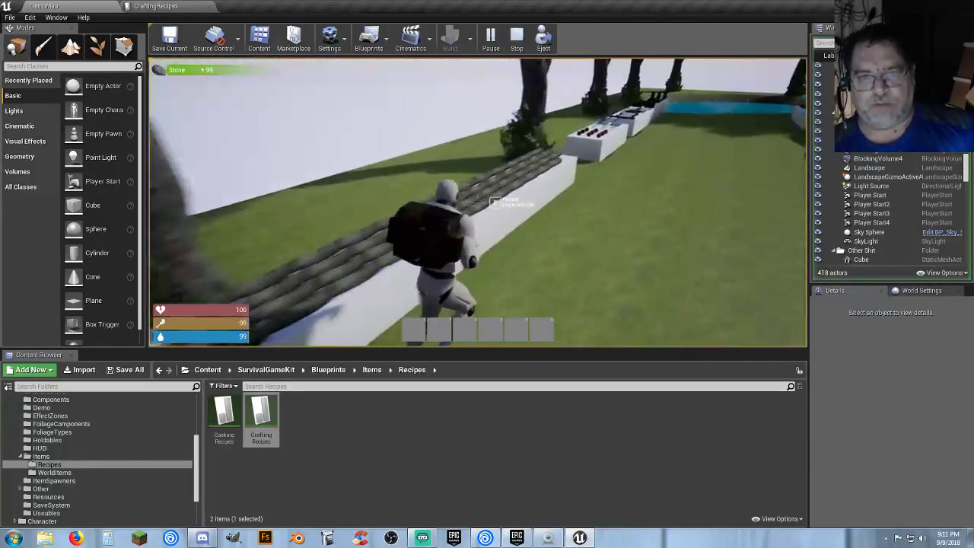
- Walk back along the display tables to the pond and pick up the iron bars
key(w)
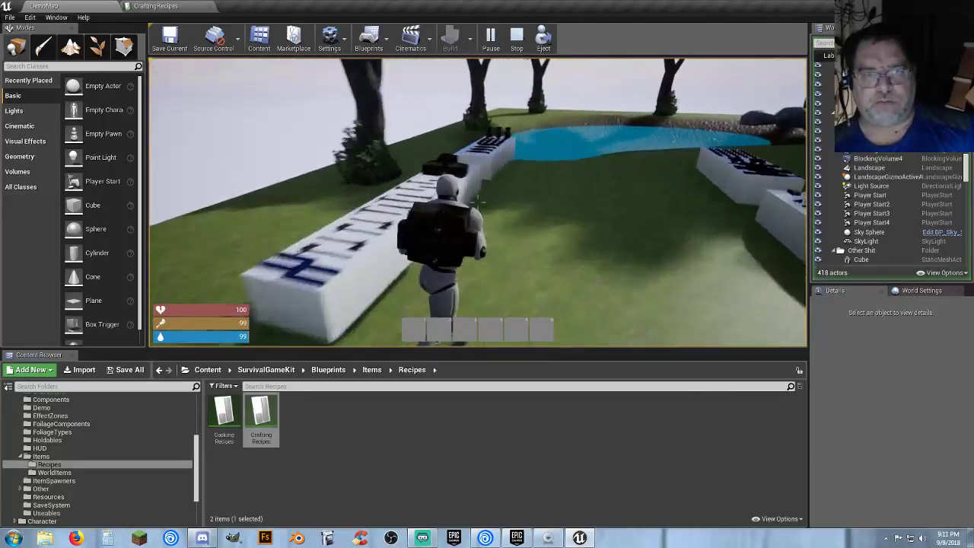
key(w)
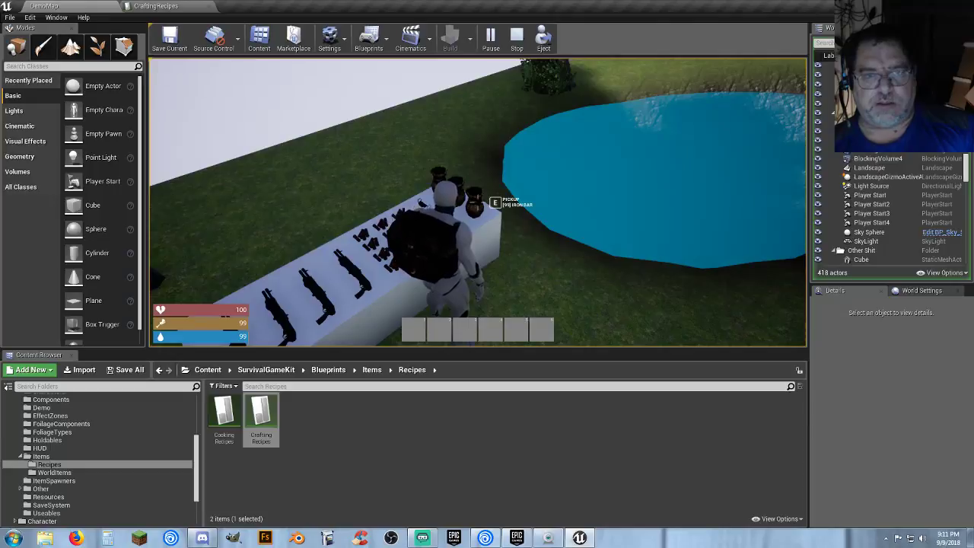
key(e)
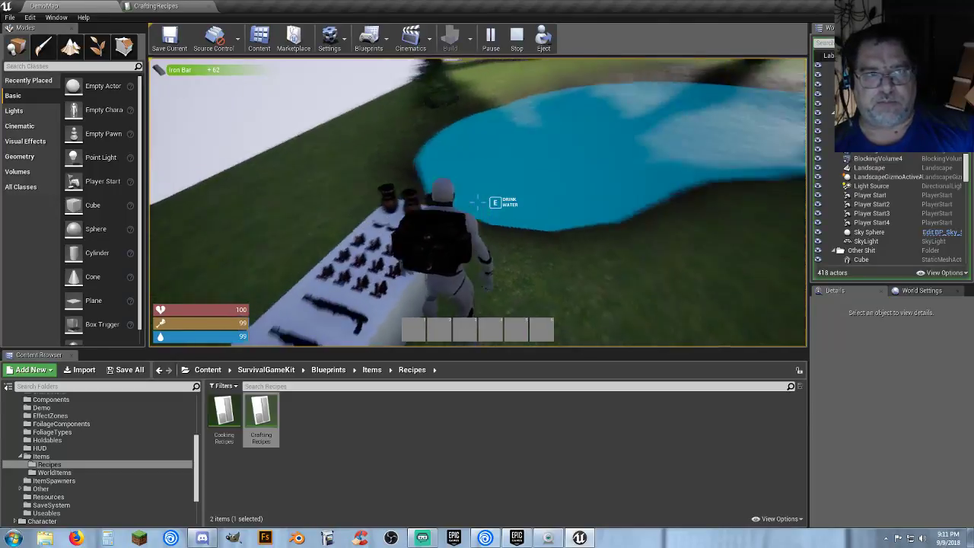
- Move to the open grass field and craft a Crafting Bench and a Campfire
key(w)
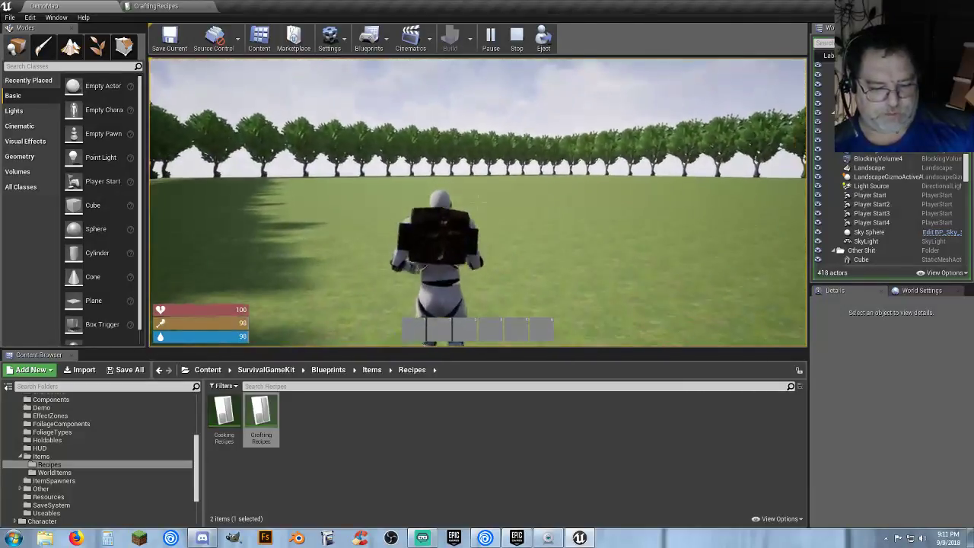
key(Tab)
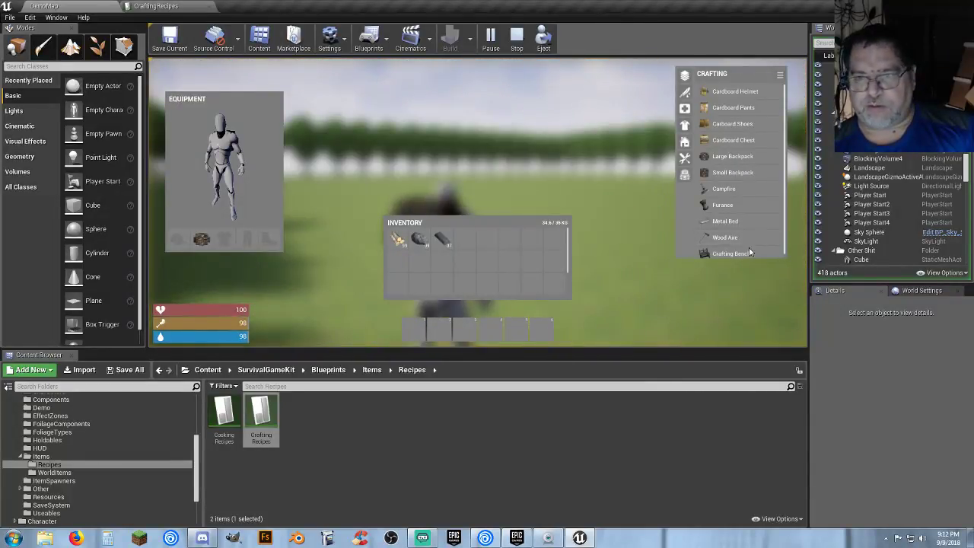
mouse_move(738, 255)
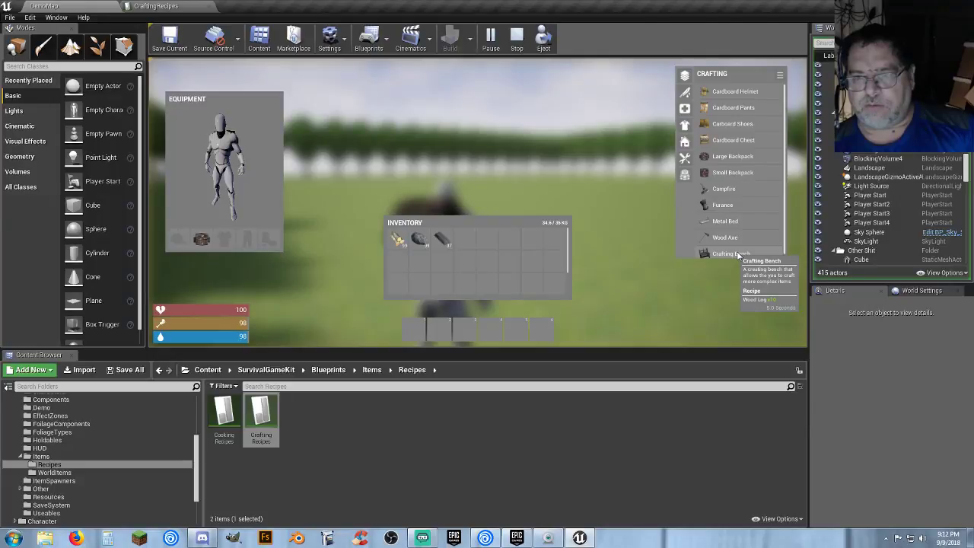
click(738, 255)
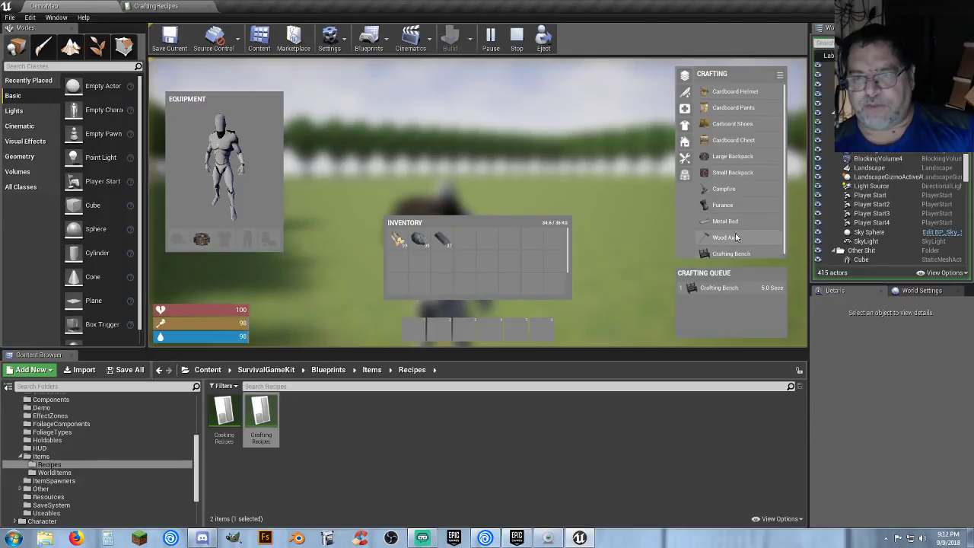
click(727, 189)
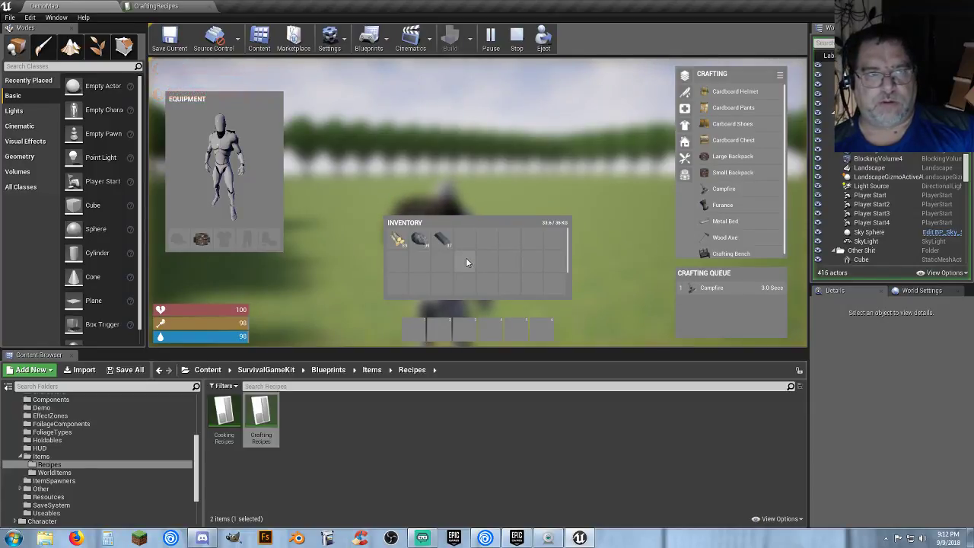
- Pick up the cube dropped in front of the character and inspect the inventory for the crafted Camp Fire
key(Tab)
key(w)
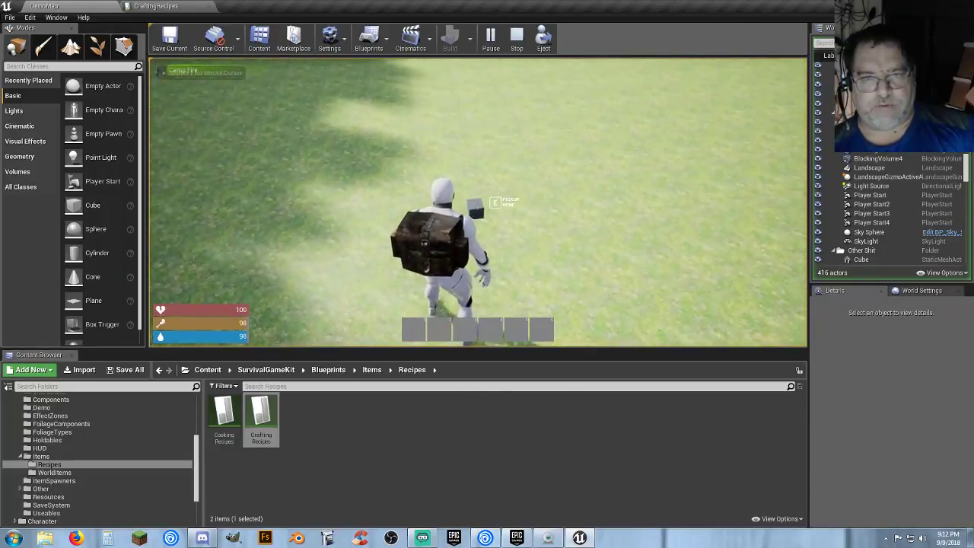
key(e)
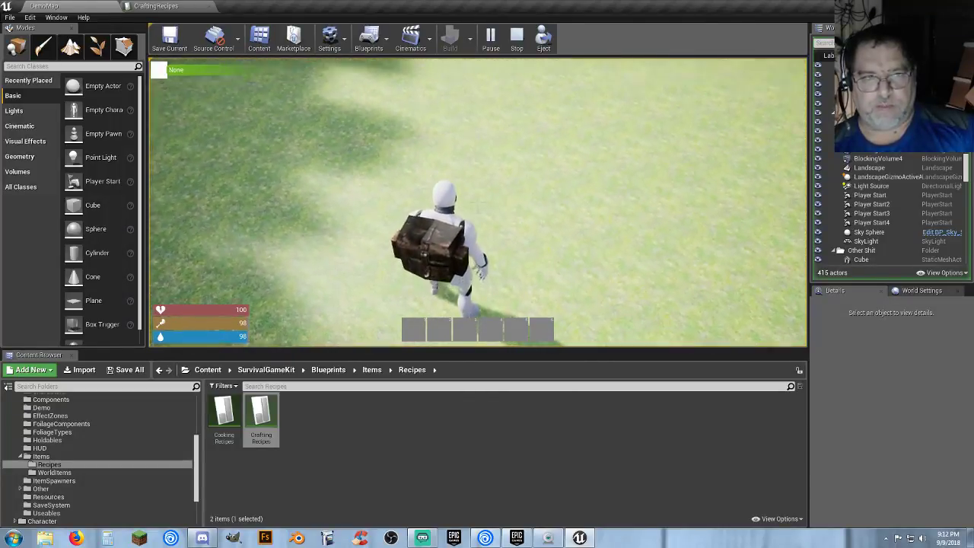
key(Tab)
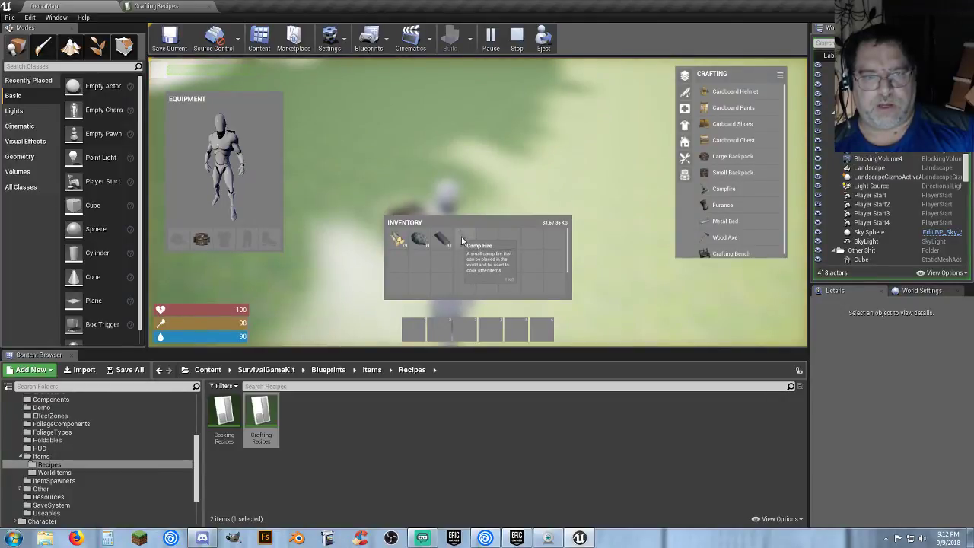
- Assign the Camp Fire to the first quick slot and place it on the grass in front of the character
drag(467, 242, 417, 339)
key(Tab)
key(1)
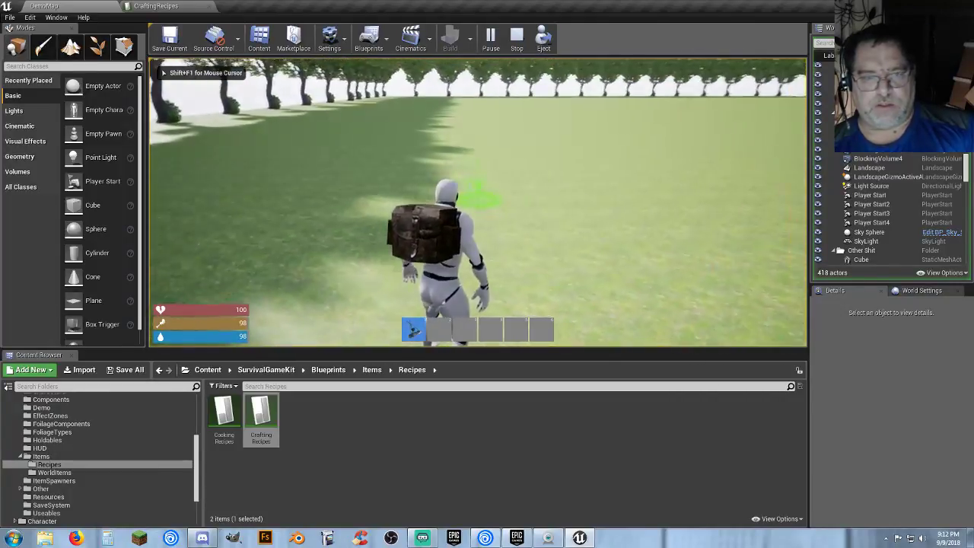
click(477, 202)
- Split the stone and wood log stacks in the inventory and drop the split-off stacks to lighten the load
key(Tab)
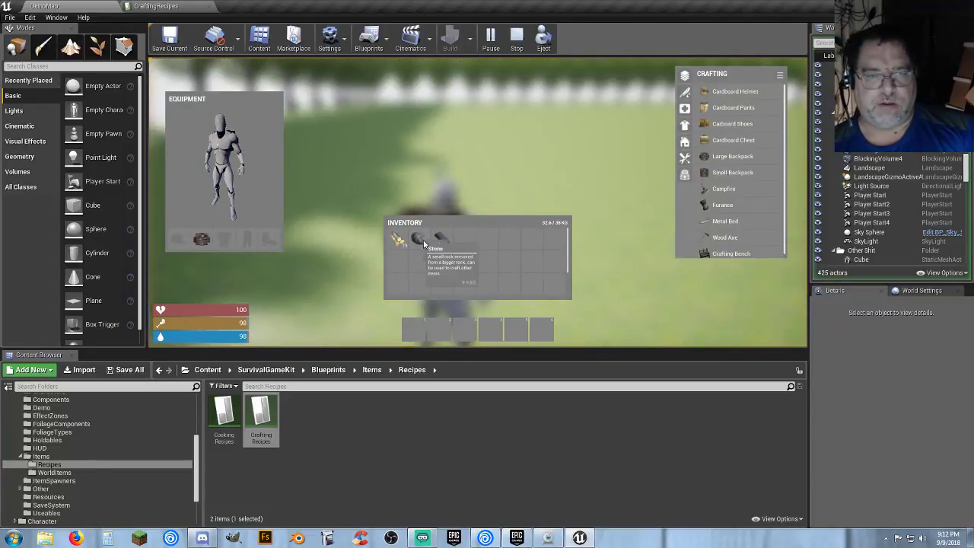
drag(533, 239, 514, 245)
right_click(511, 244)
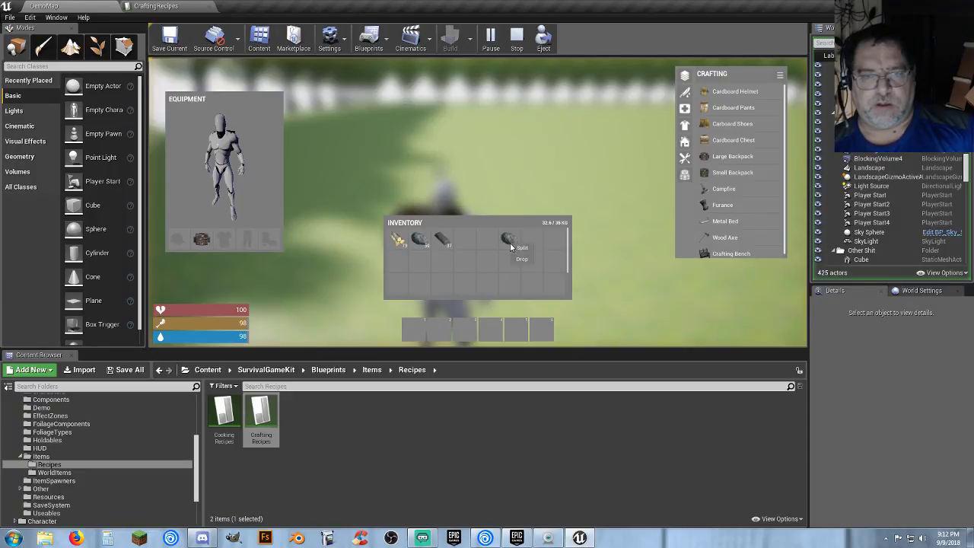
click(519, 260)
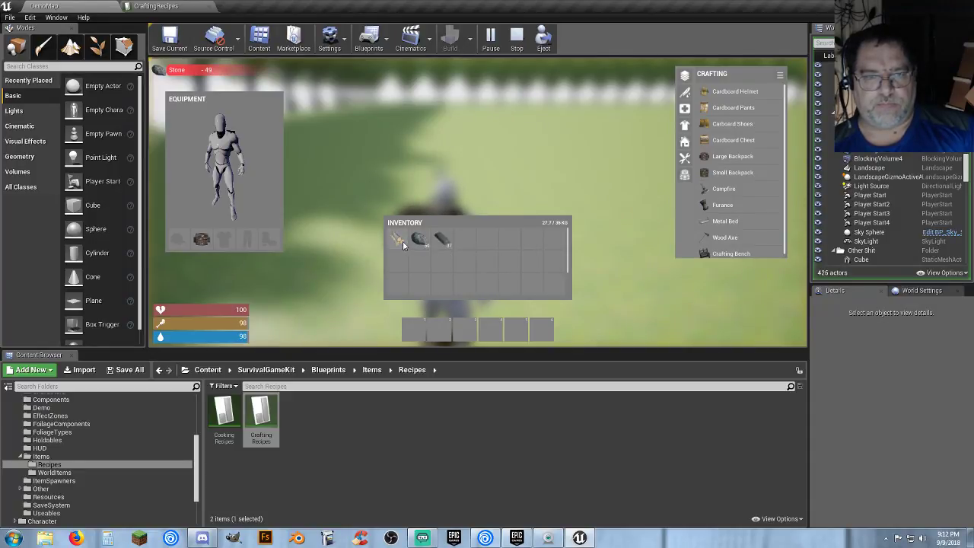
drag(401, 240, 418, 252)
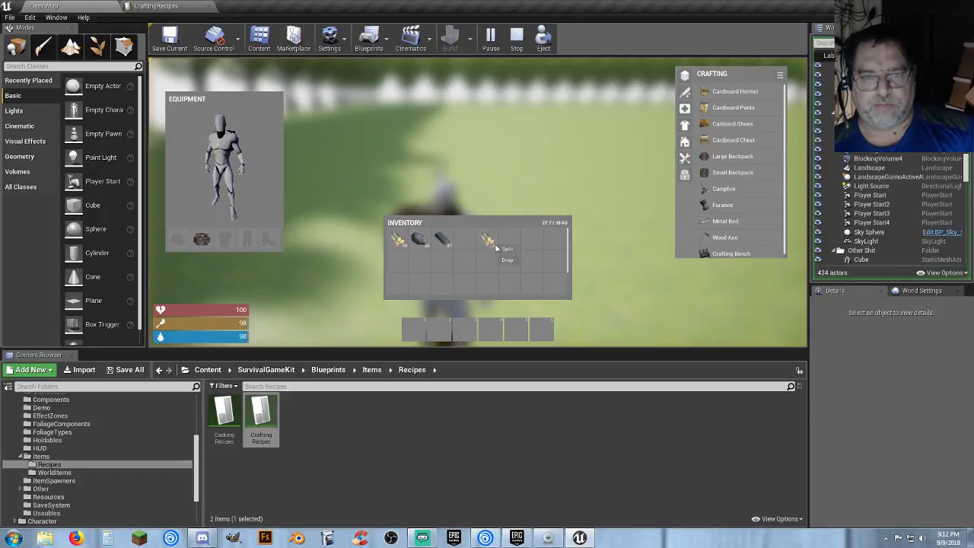
click(505, 259)
key(Tab)
key(w)
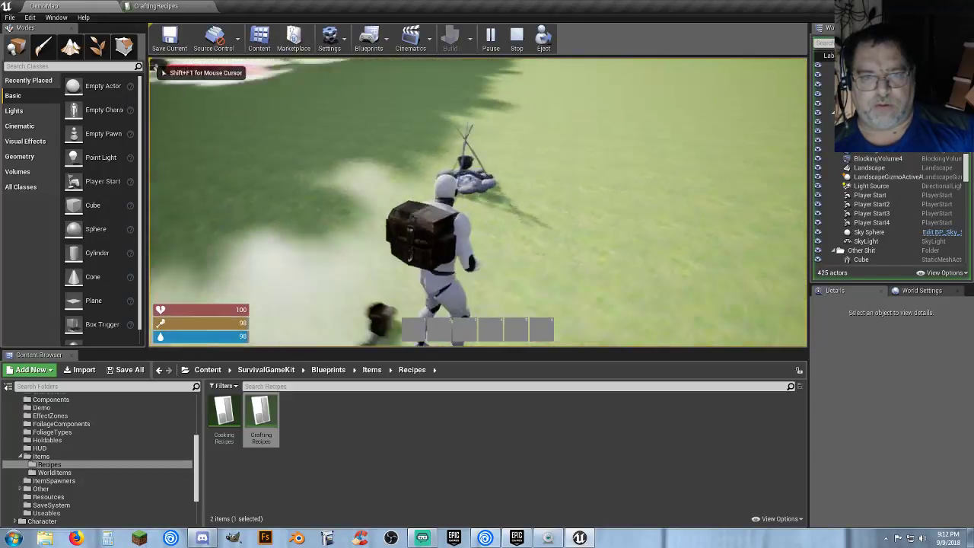
- Craft a Crafting Bench, assign it to the first quick slot and place it beside the campfire
key(i)
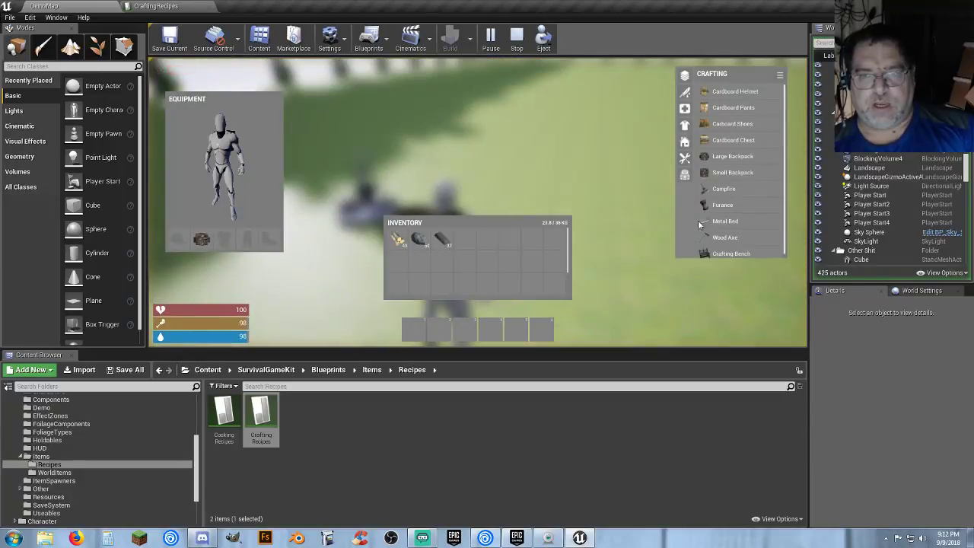
click(730, 253)
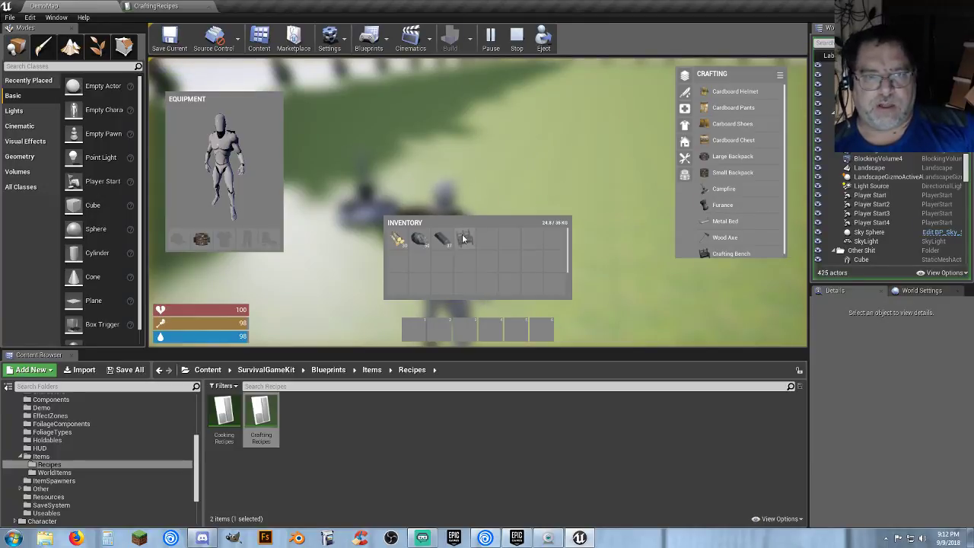
drag(463, 239, 439, 310)
key(Tab)
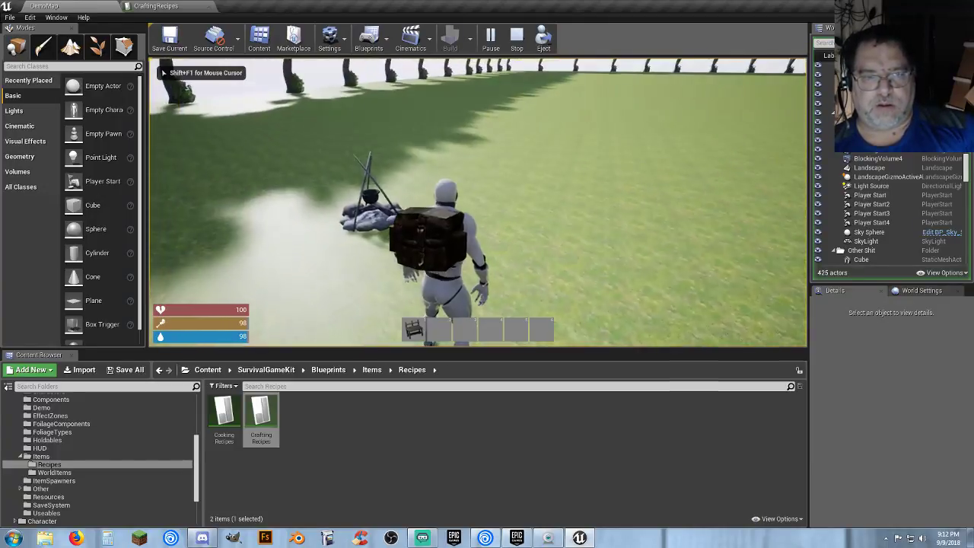
key(1)
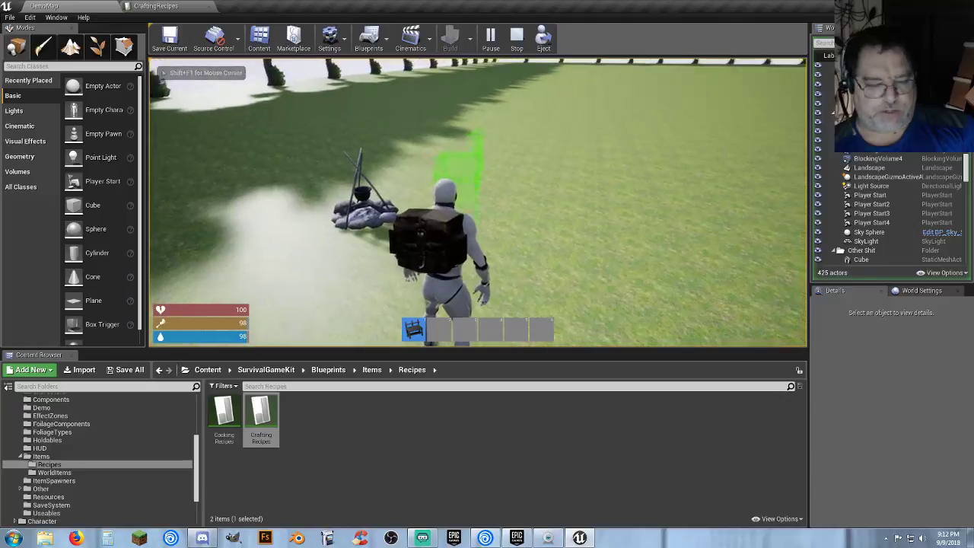
click(478, 201)
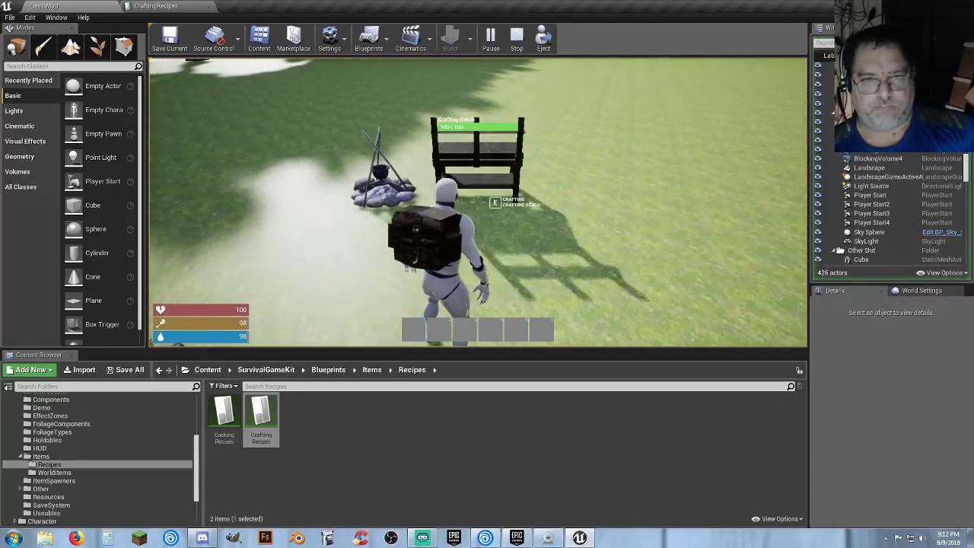
- Walk around to the bench's front and check the recipe requirements of the Metal Bed, Wood Axe and Crafting Bench
key(w)
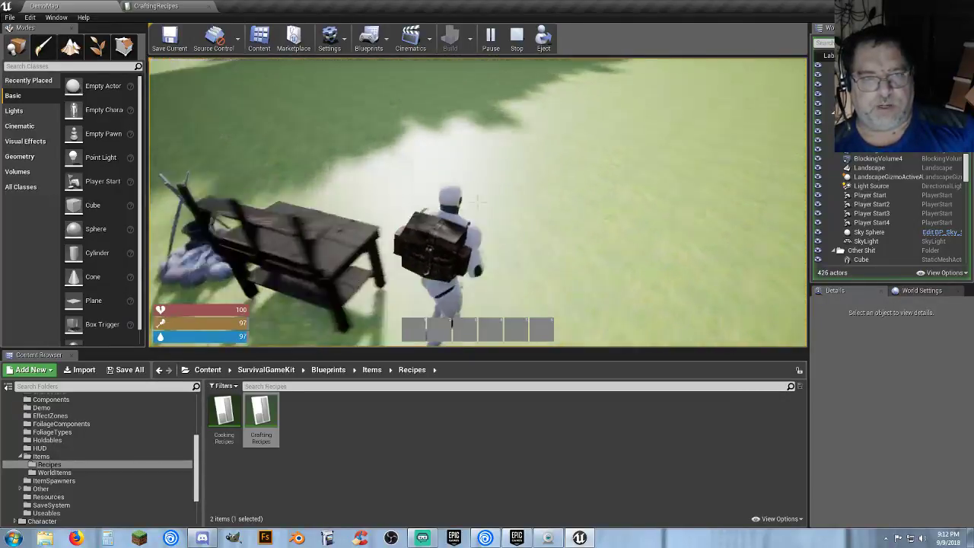
key(e)
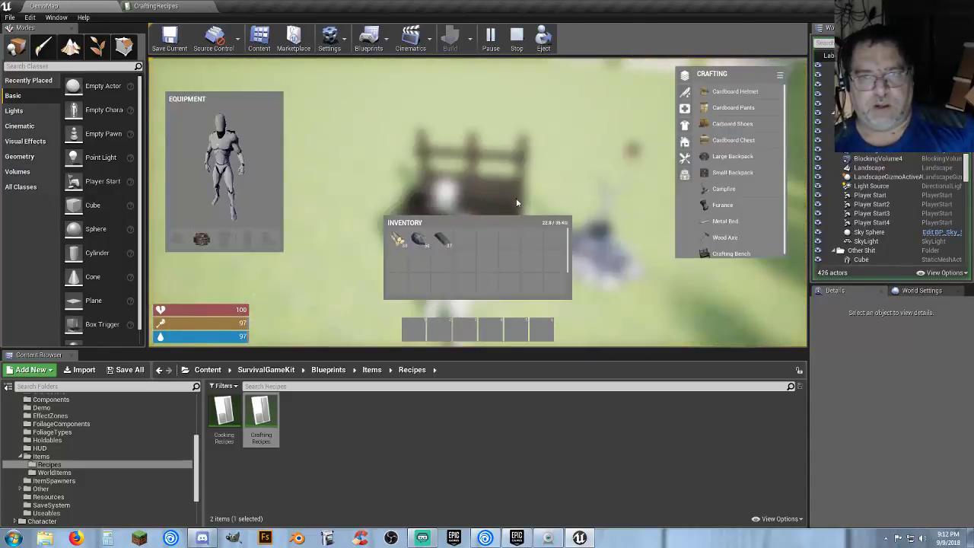
mouse_move(728, 222)
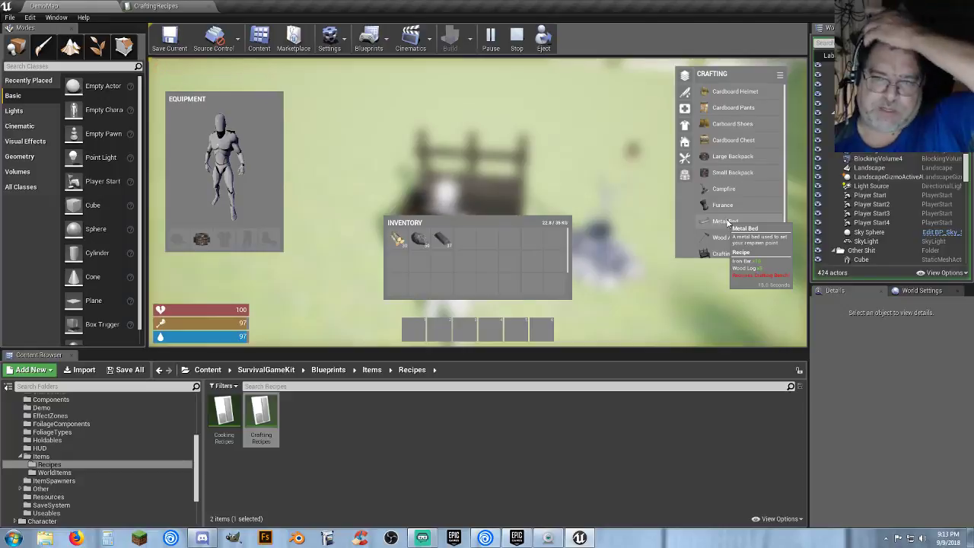
click(719, 237)
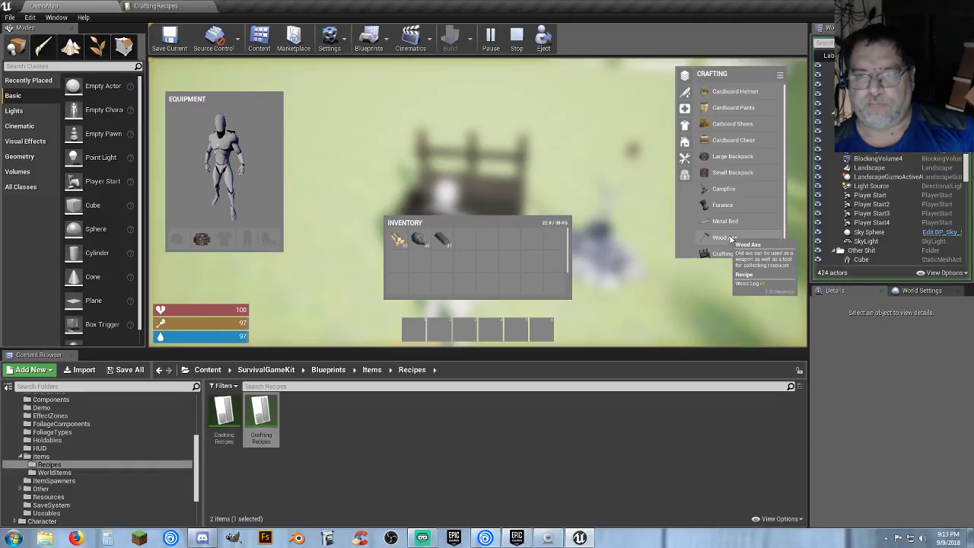
mouse_move(729, 250)
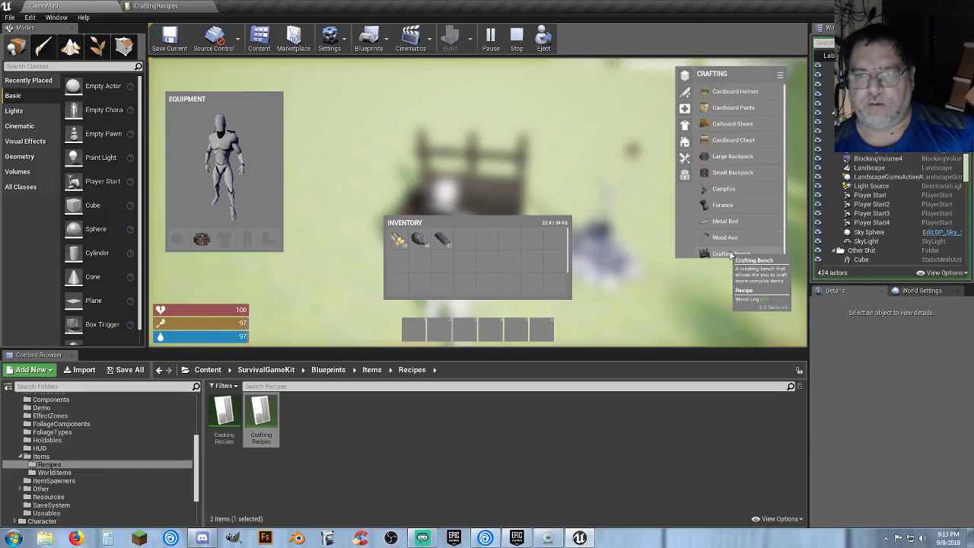
- Craft a Stone Furnace, assign it to the first quick slot and place it next to the crafting bench
click(733, 204)
mouse_move(726, 223)
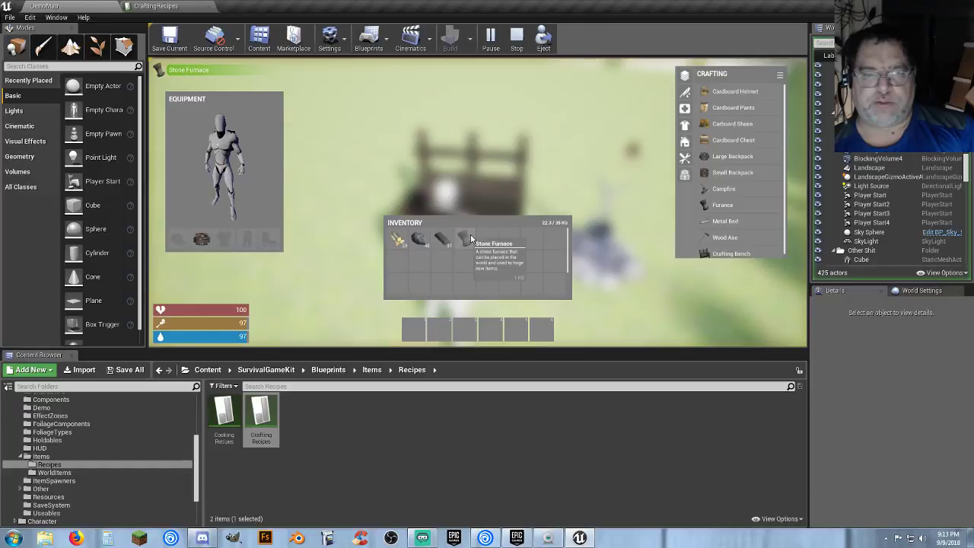
drag(465, 239, 424, 327)
key(Tab)
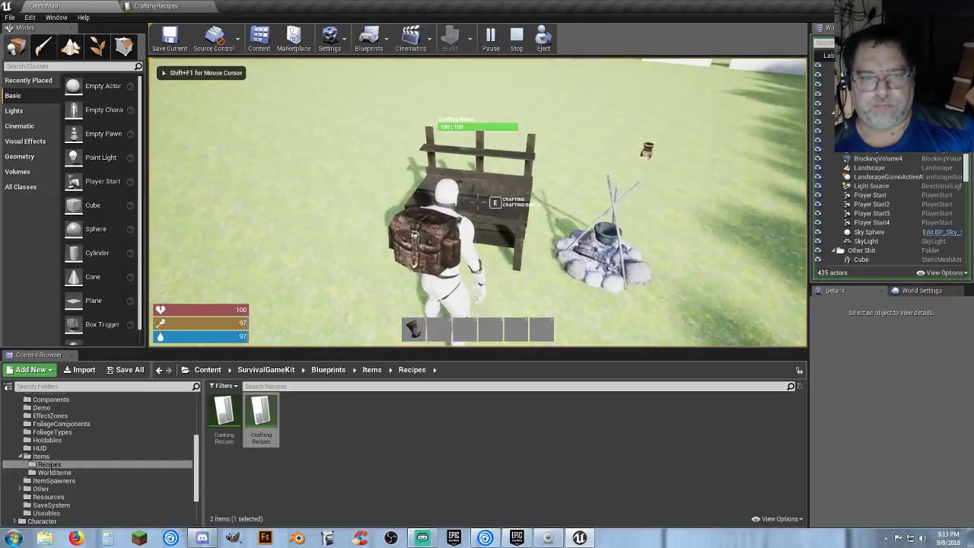
key(1)
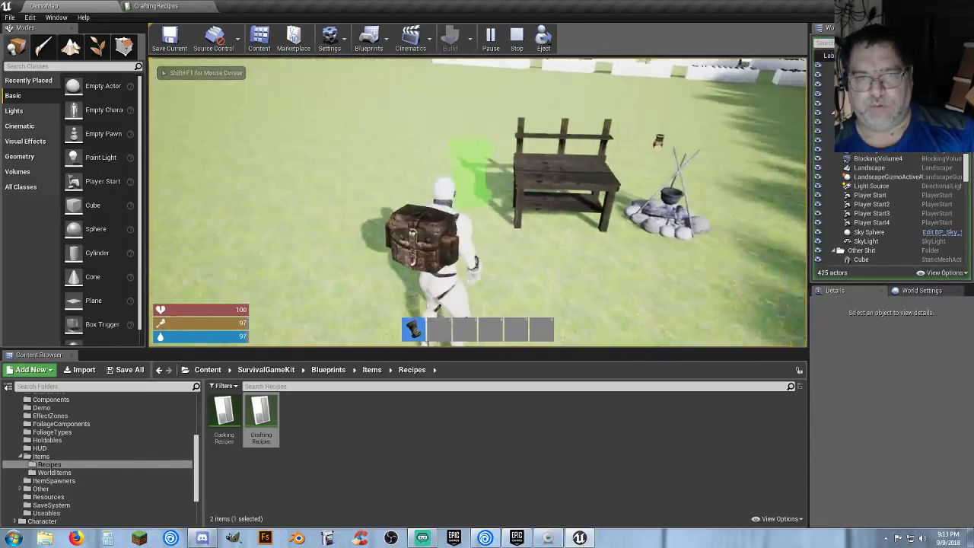
click(468, 164)
key(w)
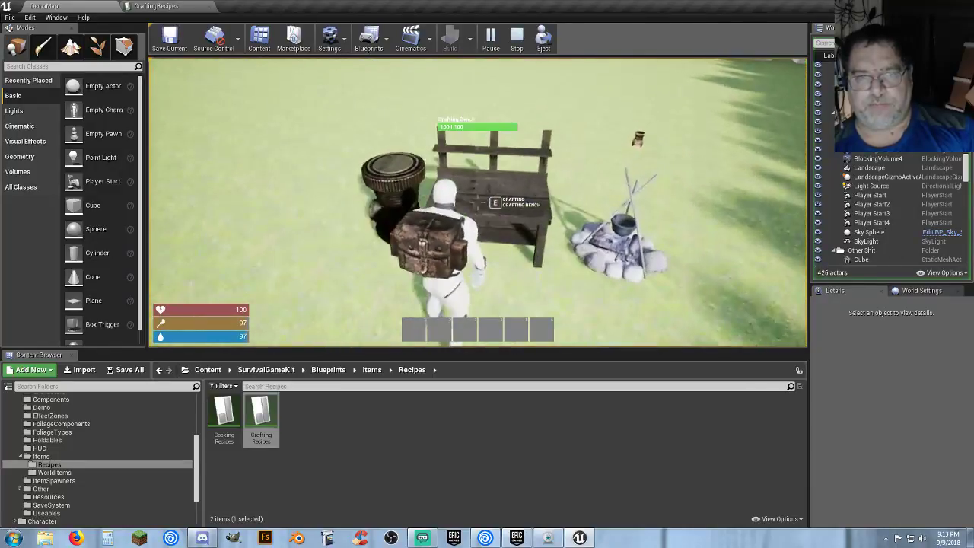
- Try to craft the Metal Bed near the placed bench, furnace and campfire, and end the play session
key(Tab)
click(725, 222)
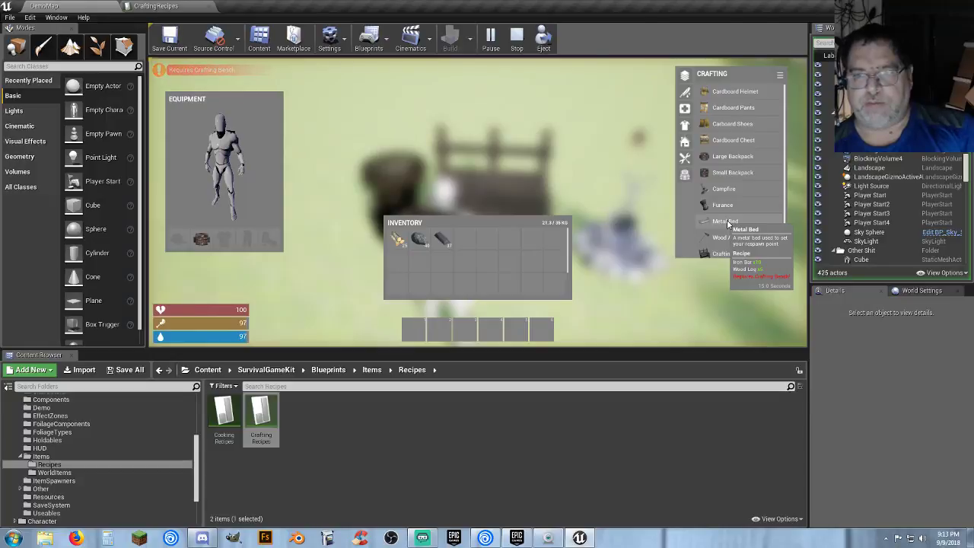
key(Escape)
- Empty the RequiredActor array of the Bed row in CraftingRecipes and add one new element
click(156, 6)
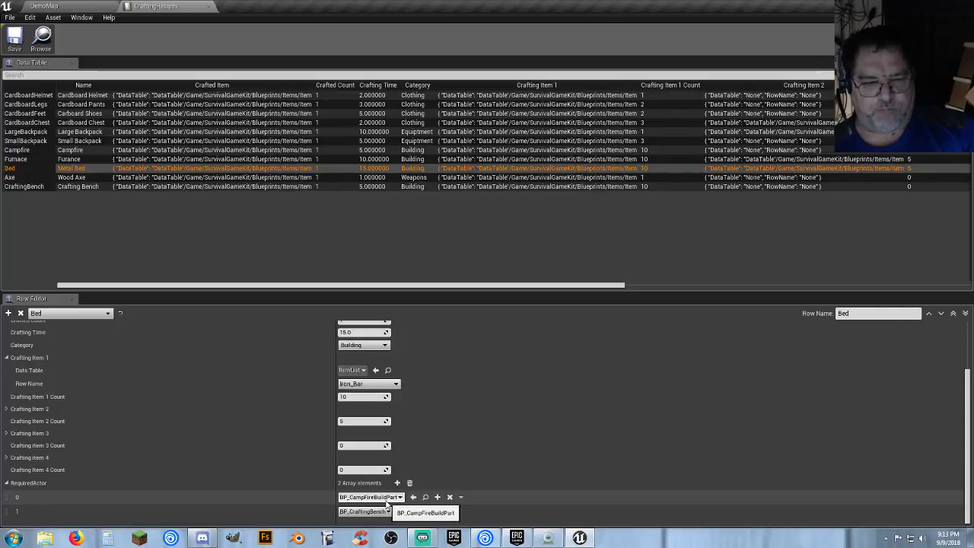
click(450, 498)
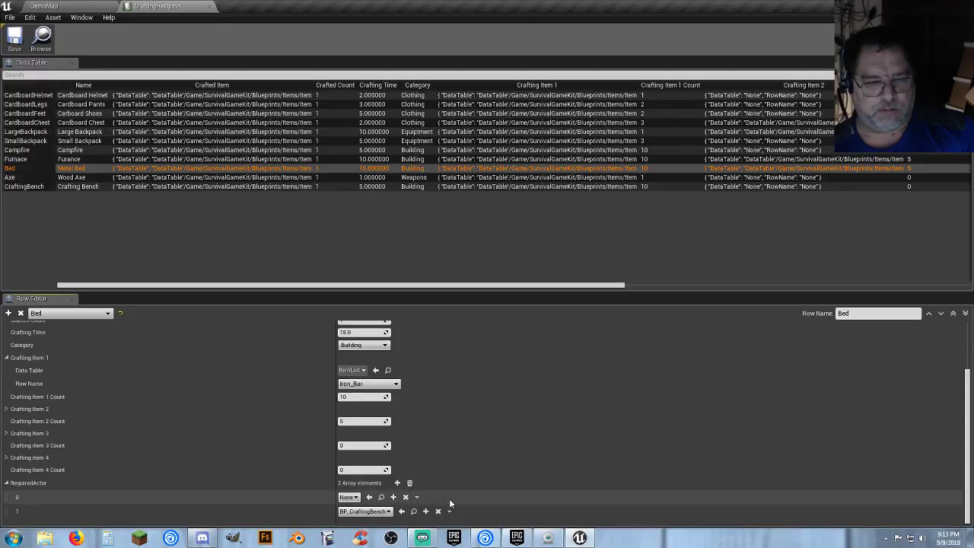
click(410, 483)
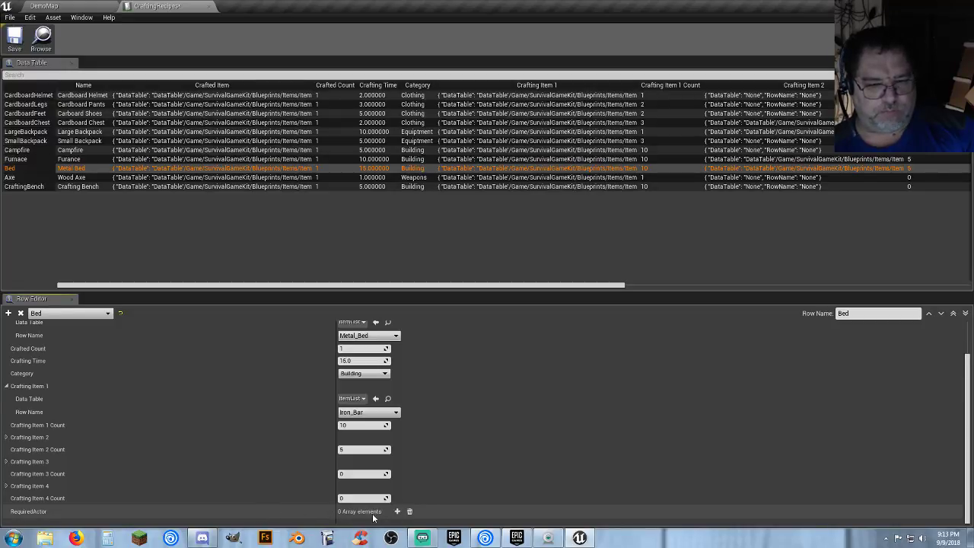
click(397, 511)
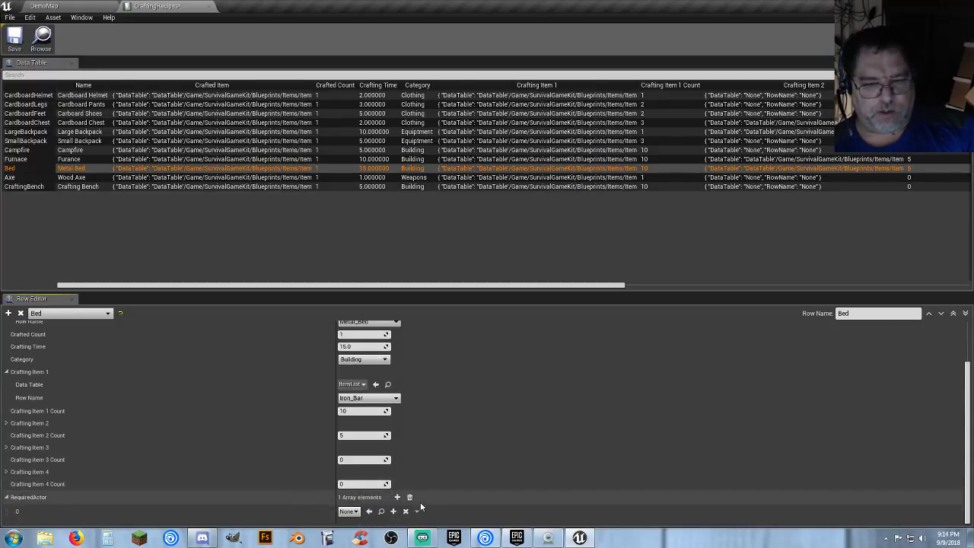
- Search the actor classes for "items" and assign BP_MasterItemSpawner to the new RequiredActor element
click(349, 512)
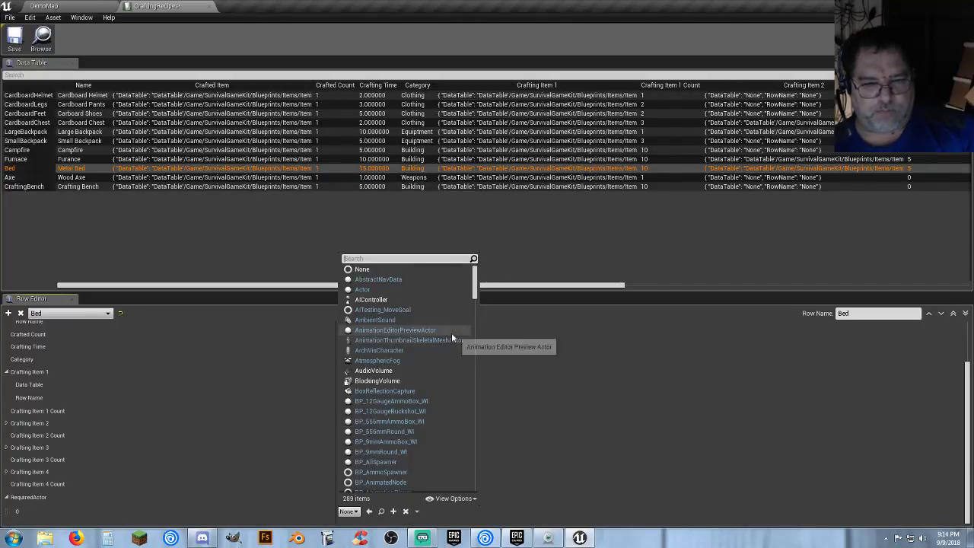
scroll(449, 338, down, 4)
scroll(447, 338, down, 2)
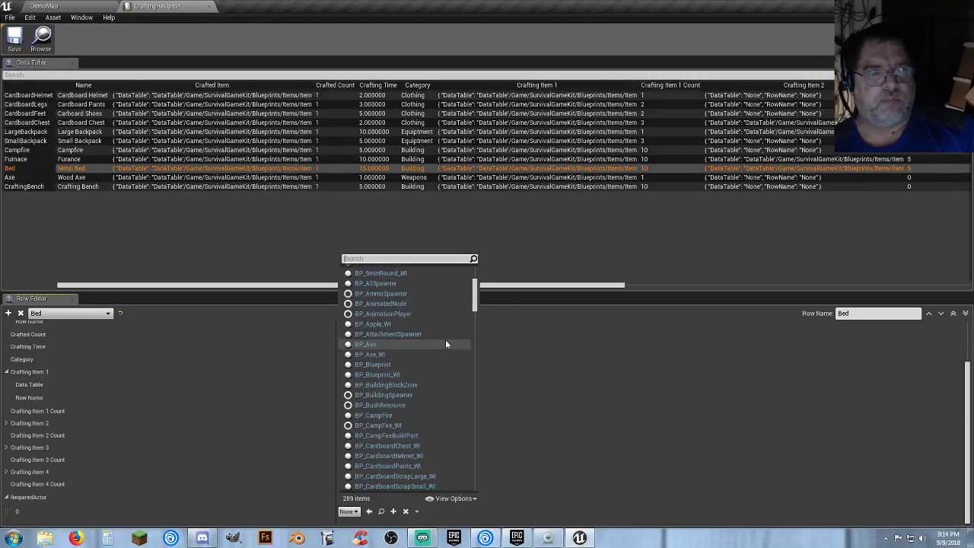
scroll(445, 342, down, 4)
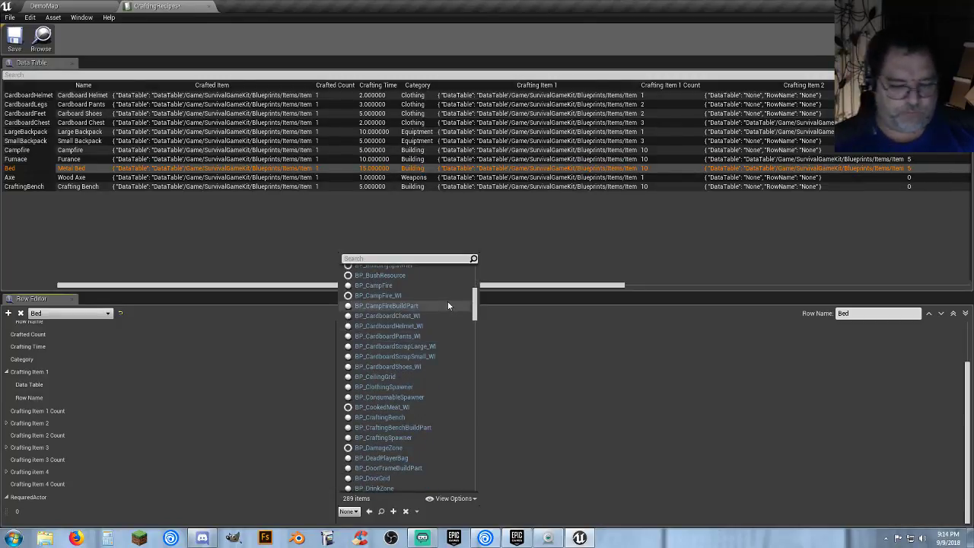
text(items)
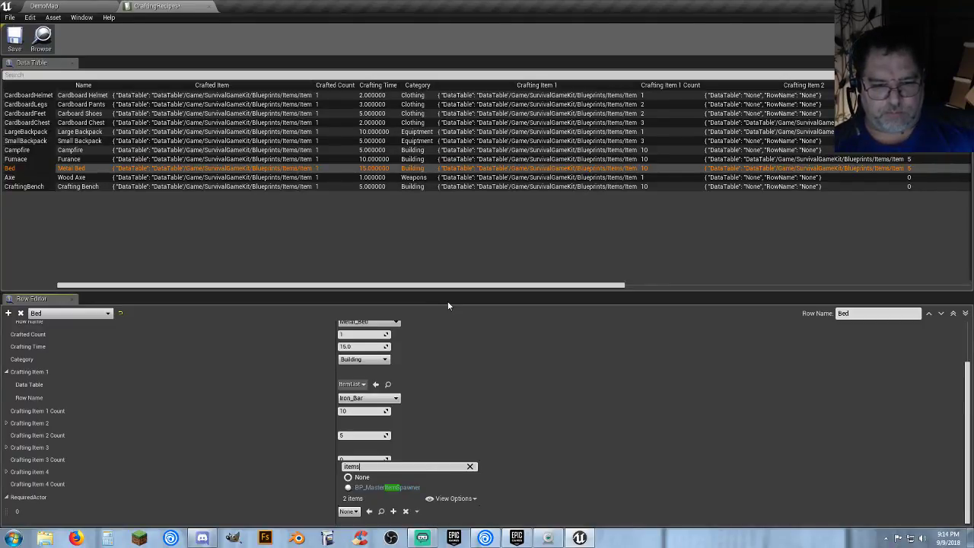
click(391, 487)
- Set the Bed row's RequiredActor element to BP_CraftingBench and save the CraftingRecipes table
click(372, 512)
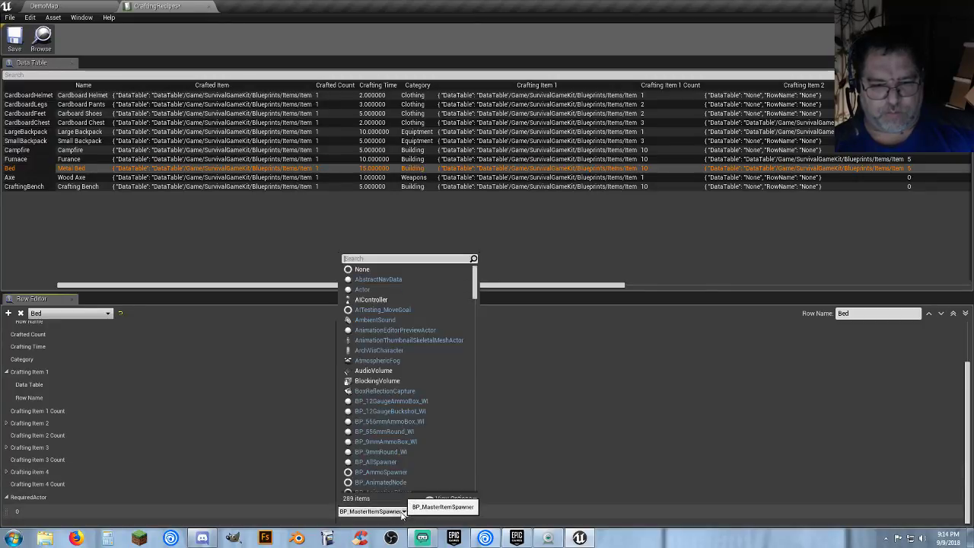
text(cr)
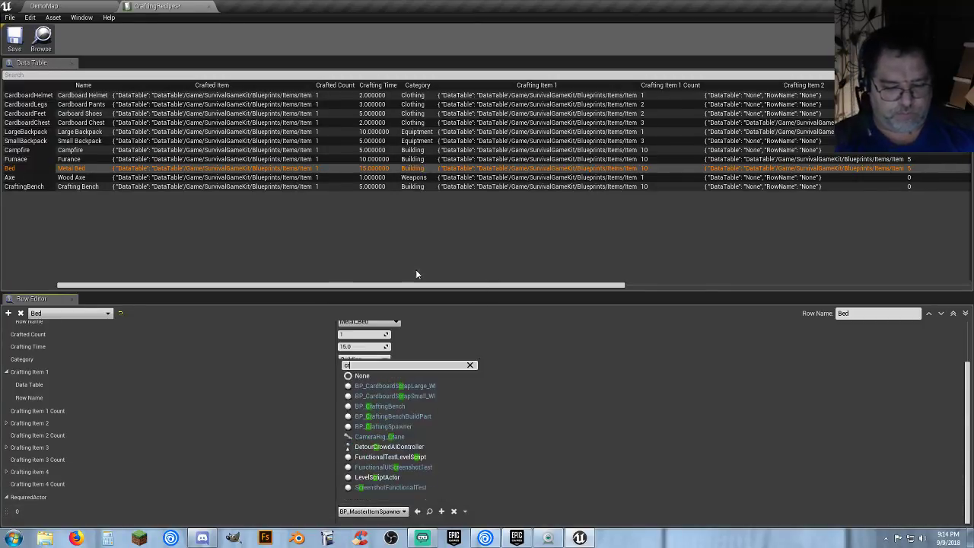
text(afti)
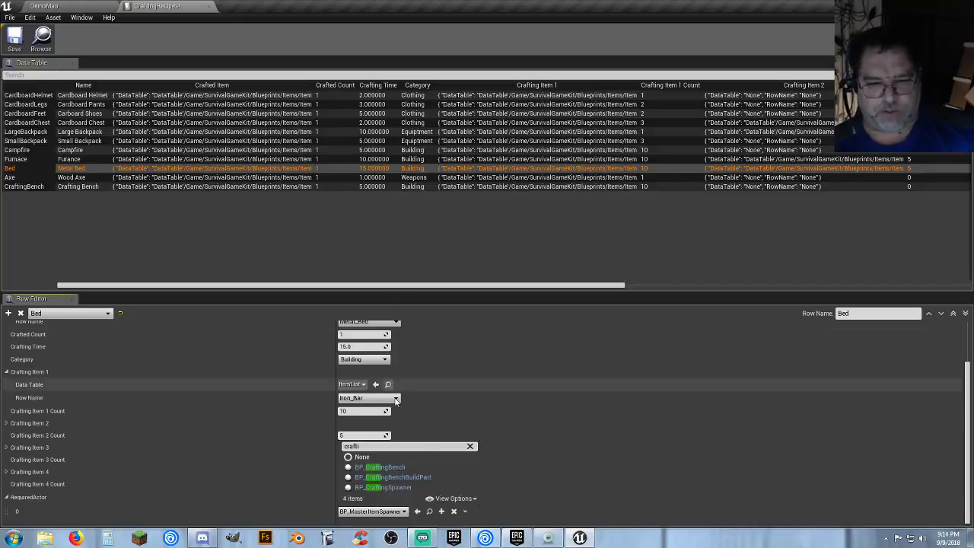
click(419, 467)
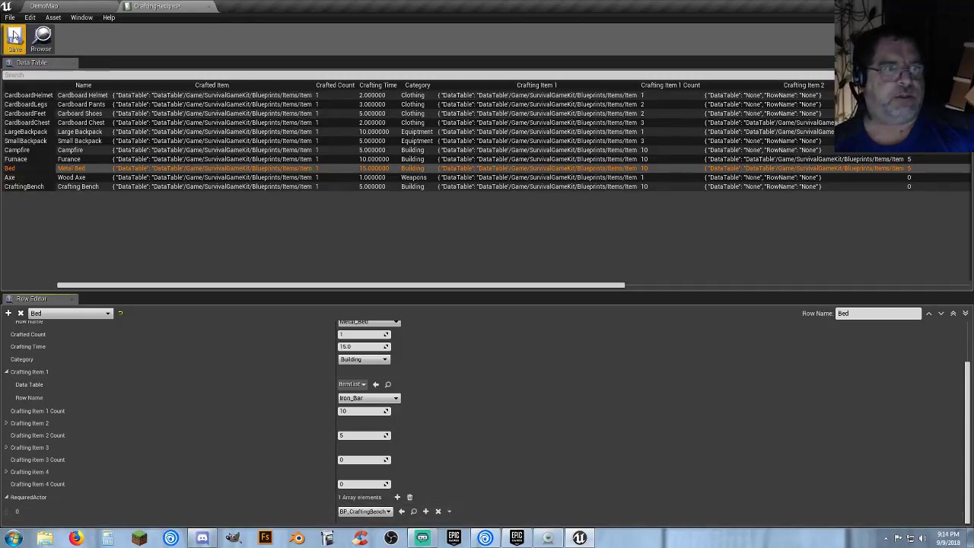
- Start a play session in DemoMap and pick up the Iron Bar stacks at the item tables
click(55, 6)
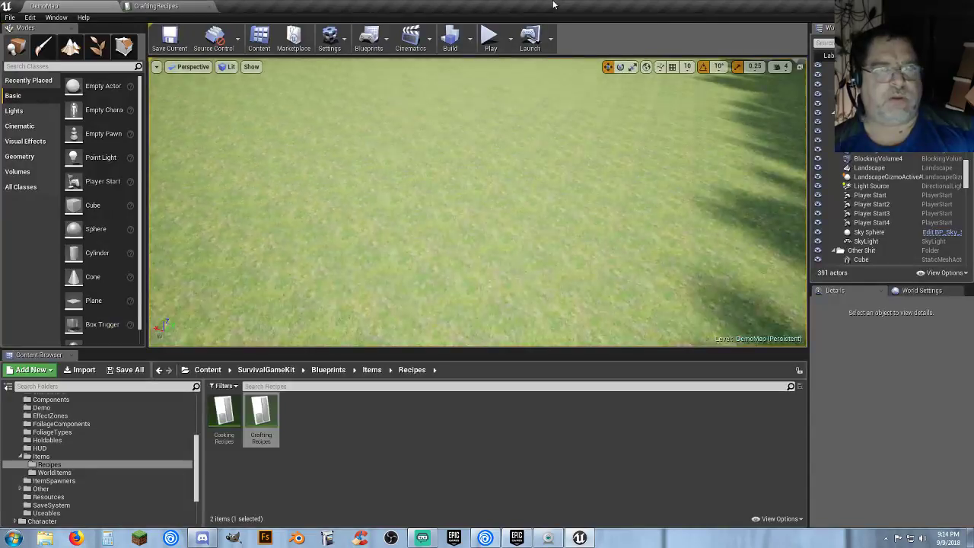
click(489, 35)
click(489, 201)
key(w)
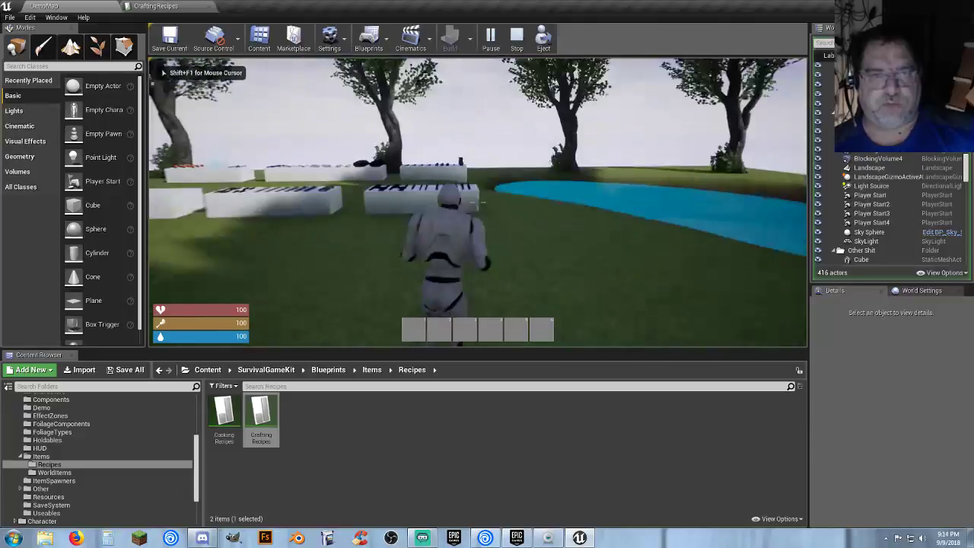
key(w)
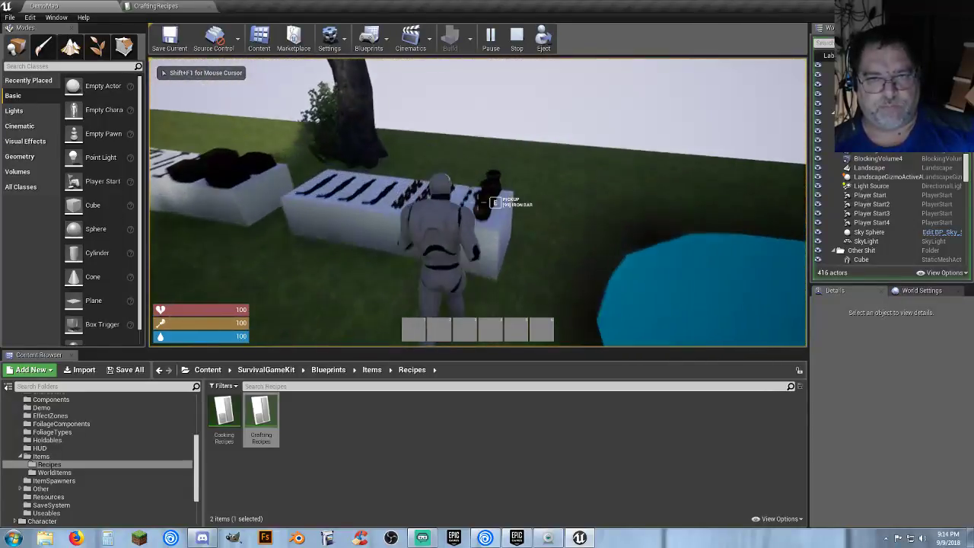
key(e)
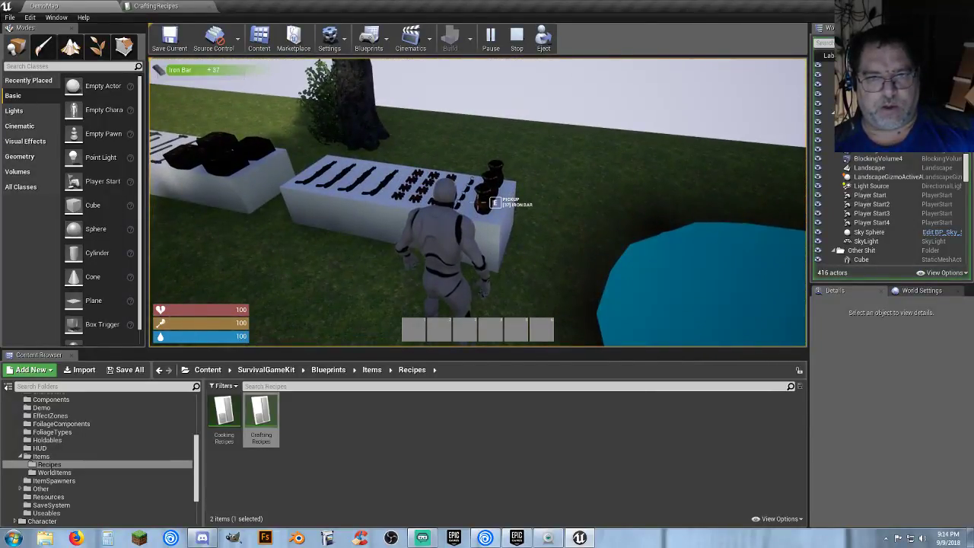
- Split the Iron Bar stack in the inventory and drop half of it on the ground
key(Tab)
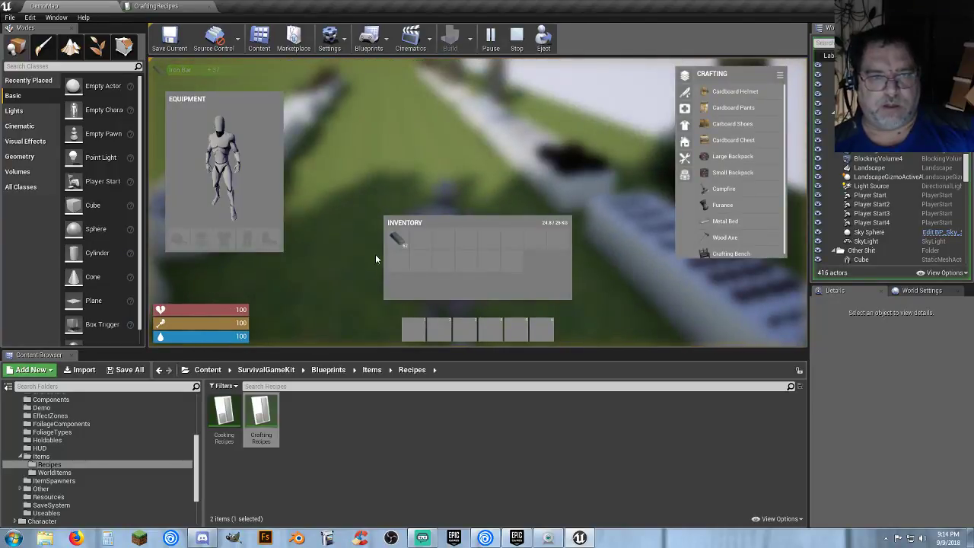
click(404, 246)
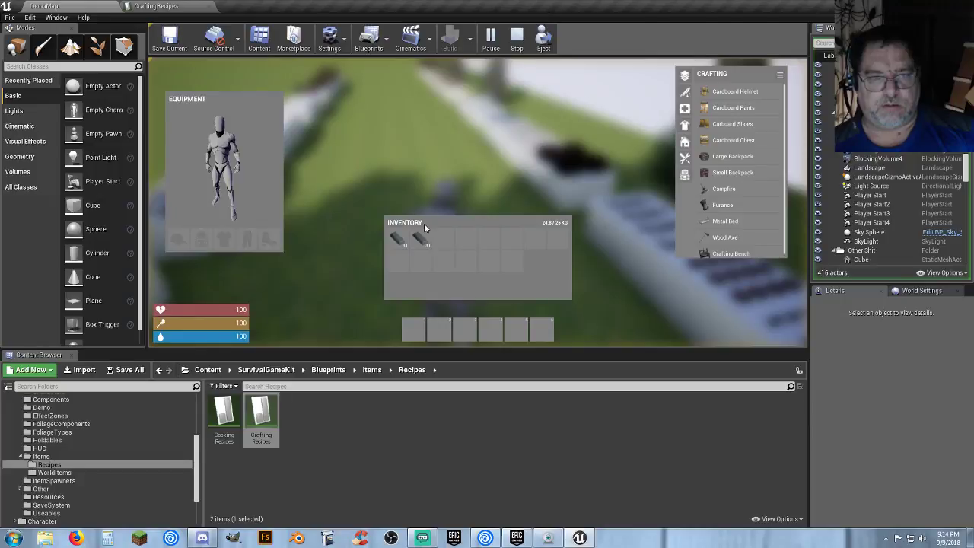
drag(420, 237, 423, 197)
key(Tab)
- Pick up a backpack, a stack of Wood Logs and a stack of Stone from the item tables
key(w)
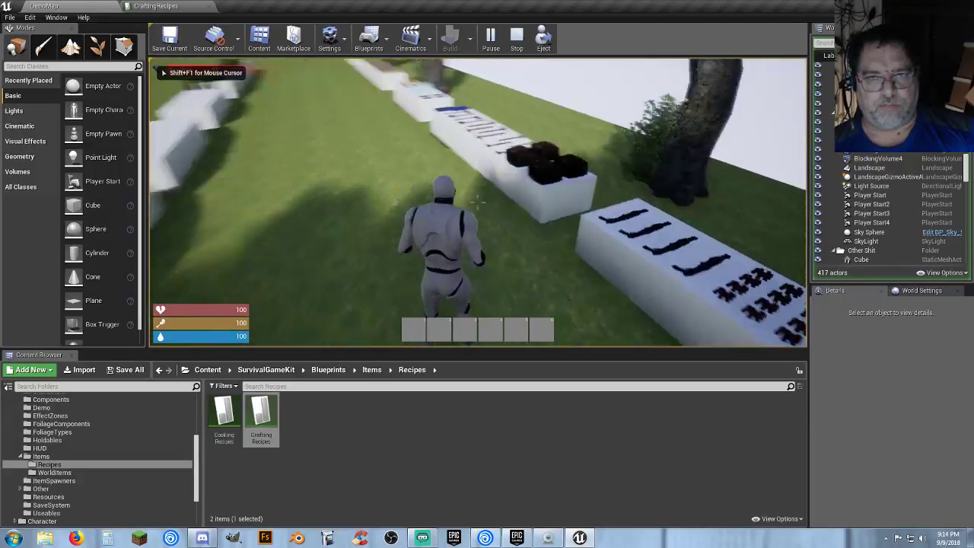
key(e)
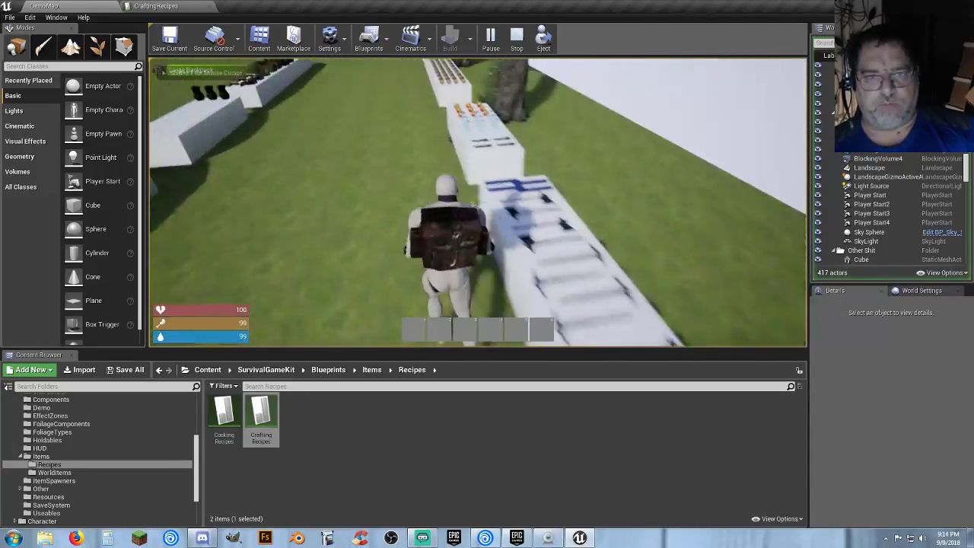
key(w)
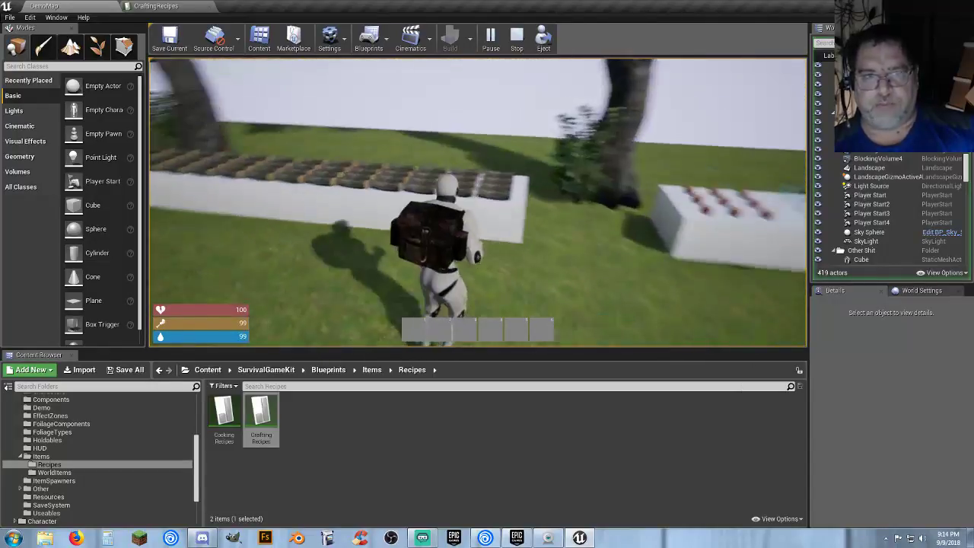
key(e)
key(w)
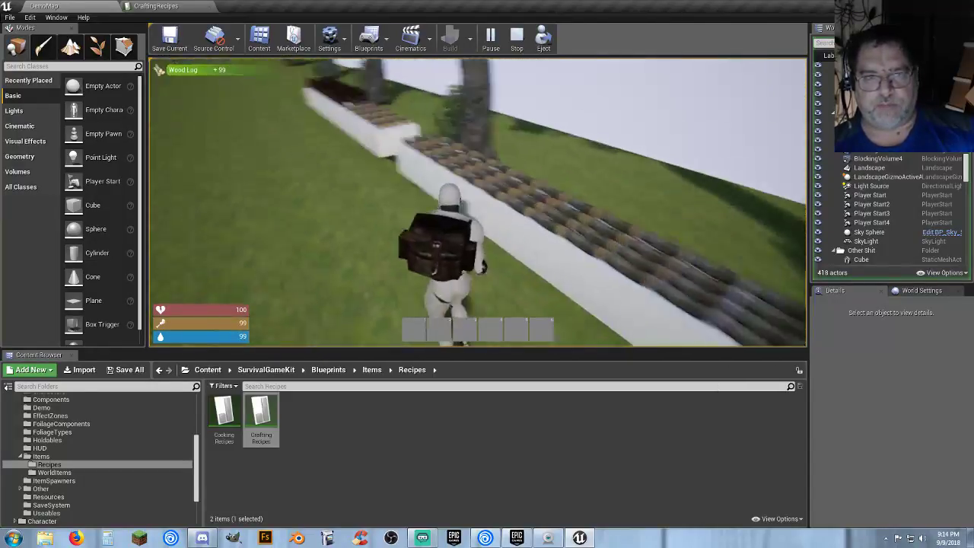
key(w)
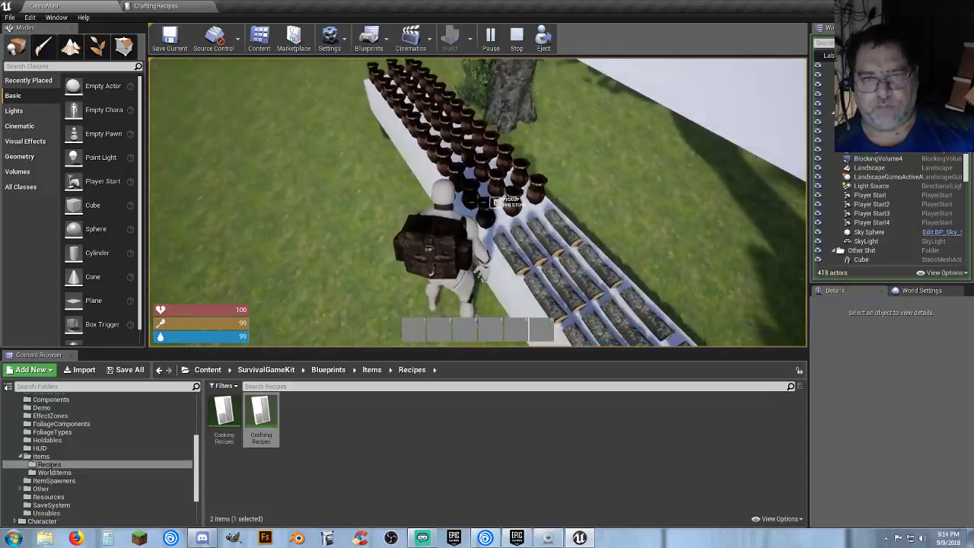
key(e)
- Split the Stone and Wood Log stacks in the inventory and drop half of each to reduce the carried weight
key(Tab)
right_click(449, 236)
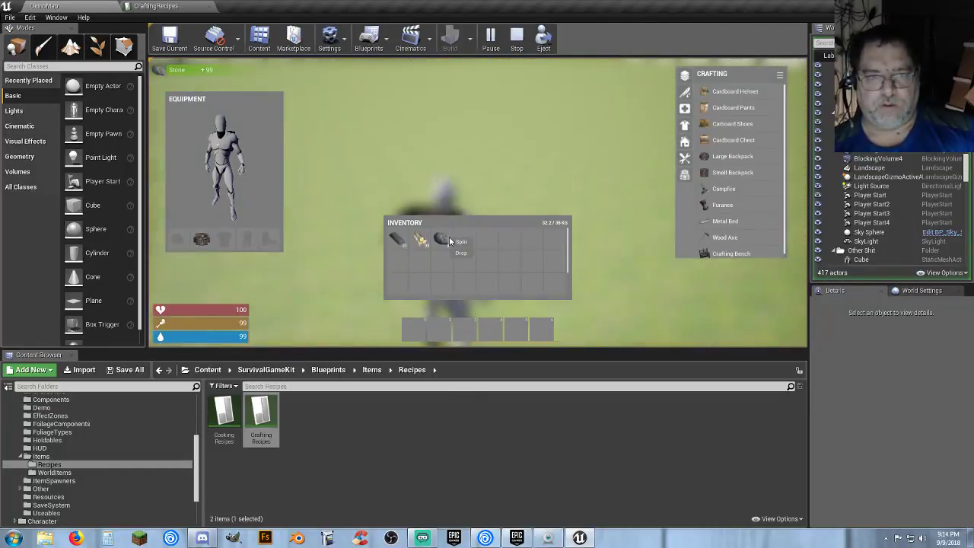
click(462, 241)
drag(470, 240, 437, 222)
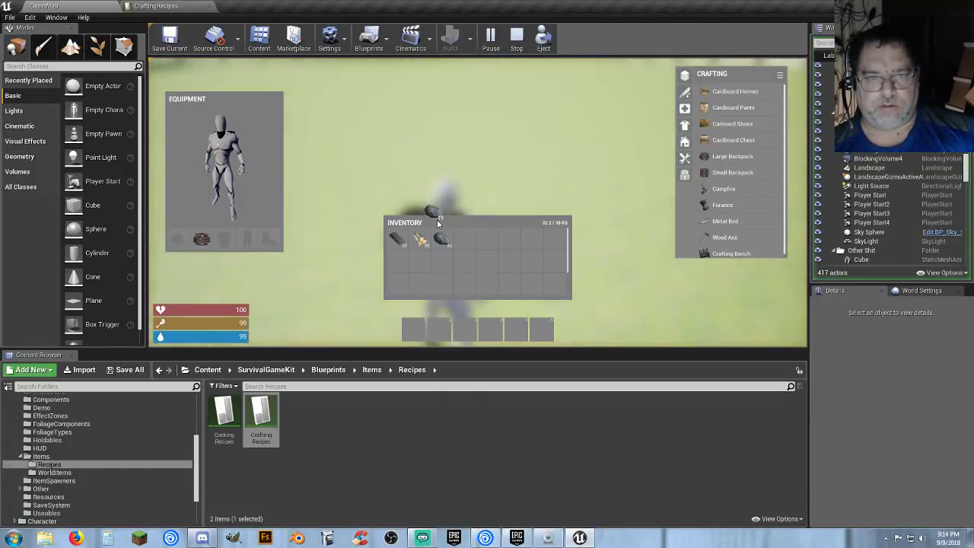
drag(492, 240, 499, 164)
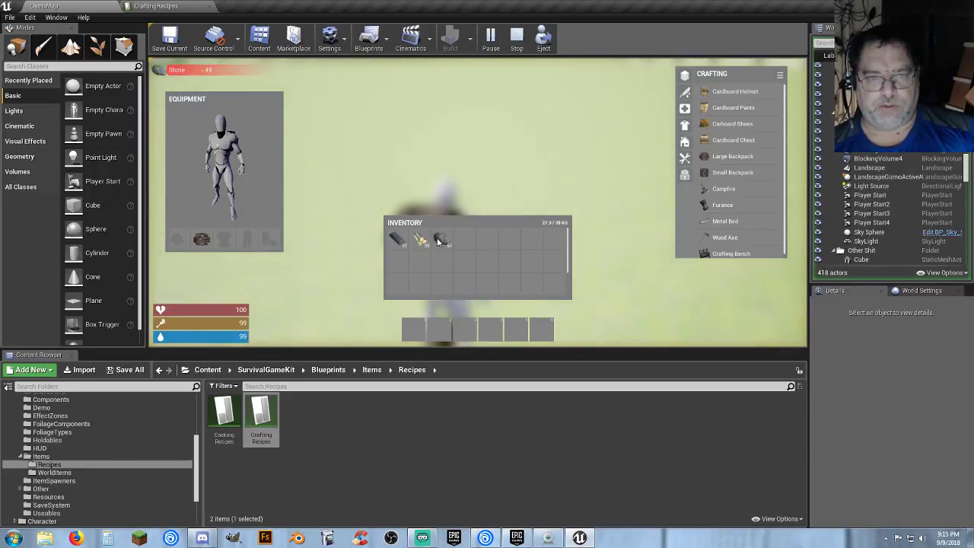
drag(423, 240, 482, 168)
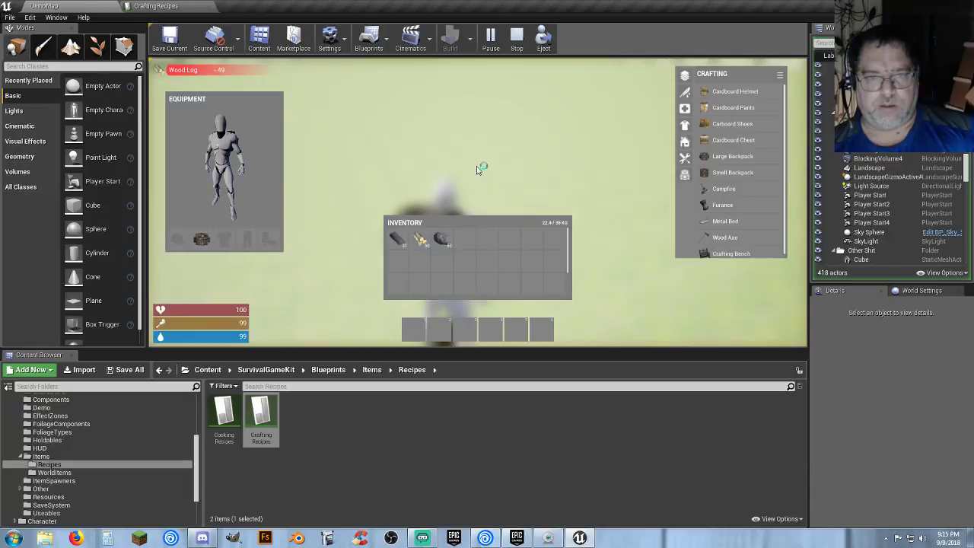
key(Tab)
- Queue a Crafting Bench and a Campfire from the crafting list in the open field, and try to queue a Furnace
key(w)
key(i)
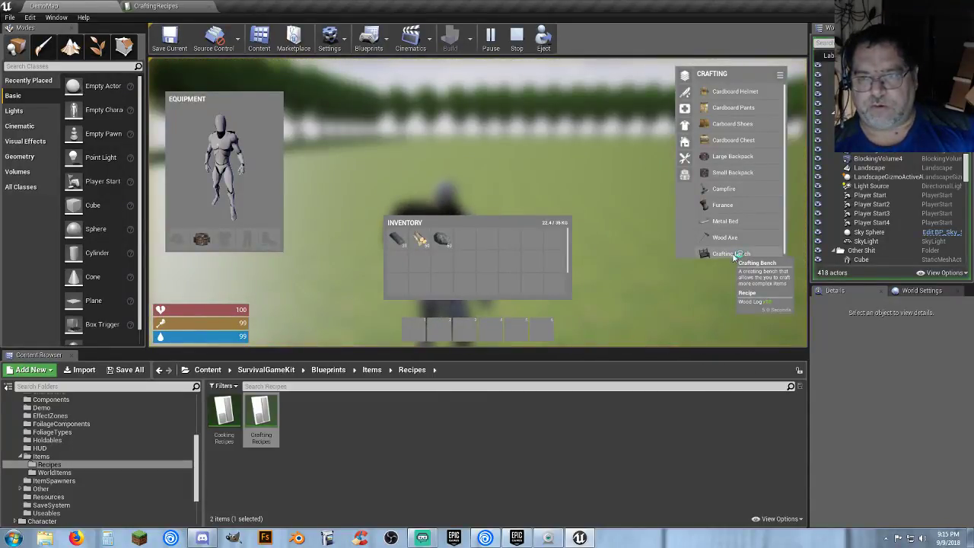
click(734, 258)
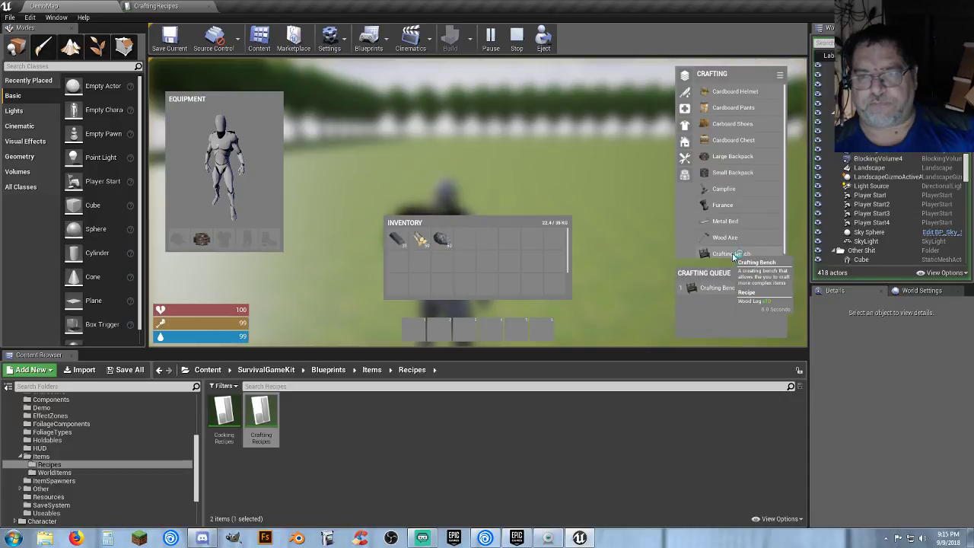
click(723, 189)
click(723, 205)
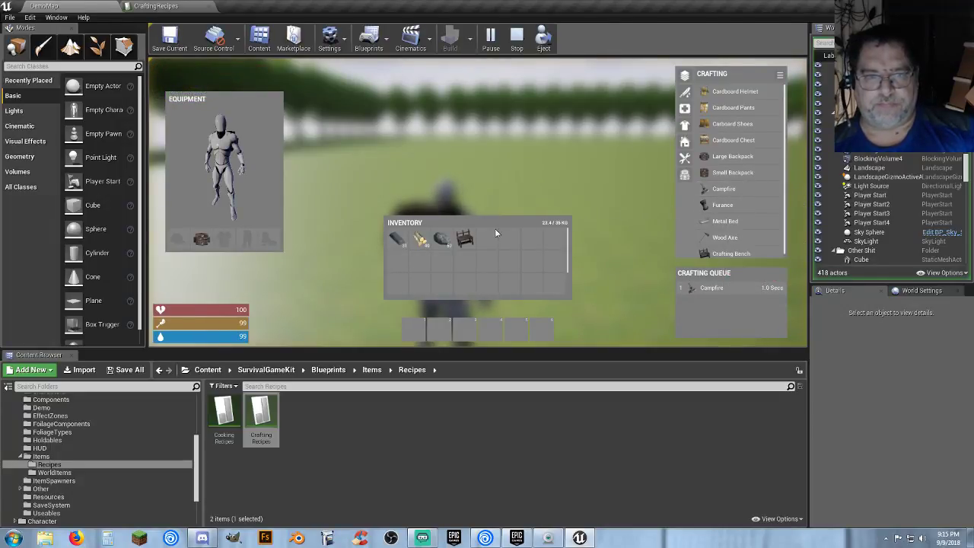
- Assign the Crafting Bench and Campfire to the first two hotbar slots and place both side by side on the grass
drag(470, 241, 418, 337)
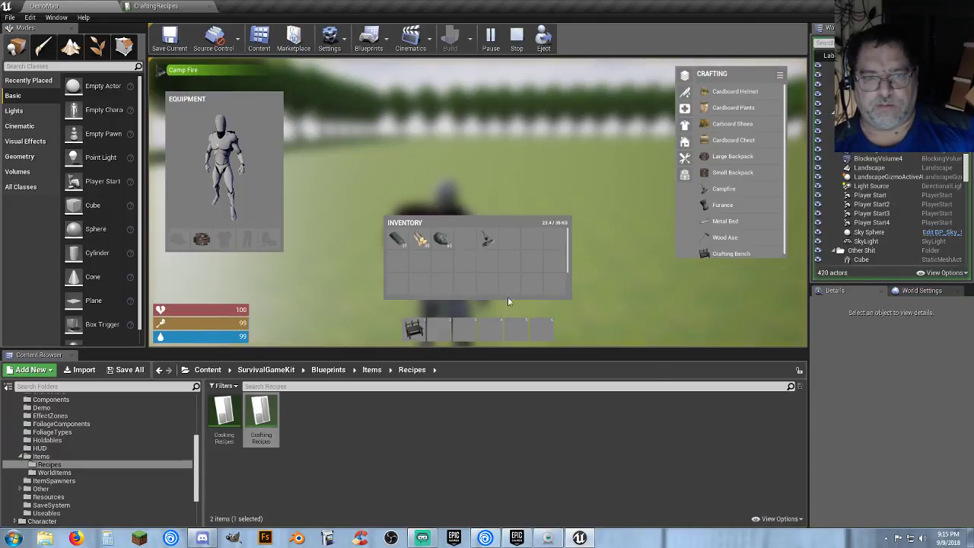
drag(492, 248, 455, 318)
key(Tab)
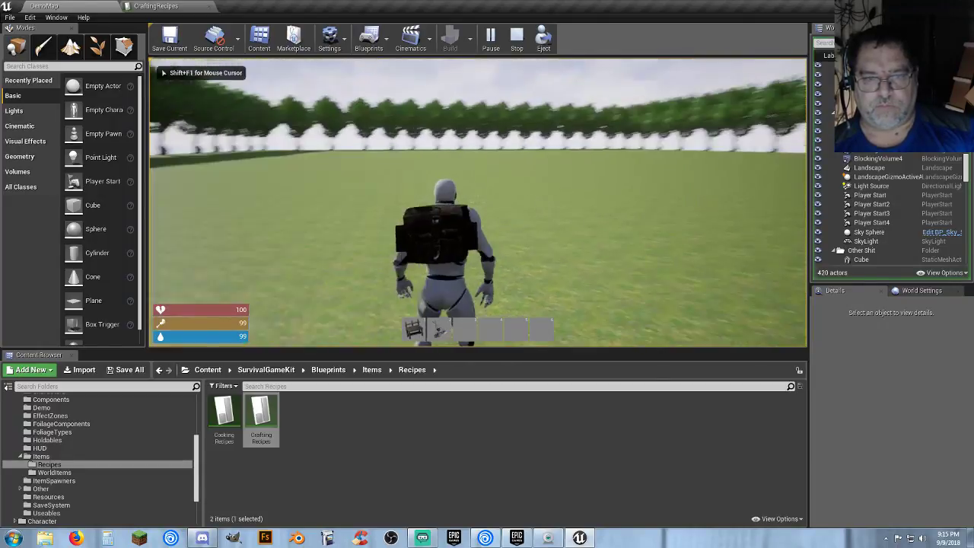
key(1)
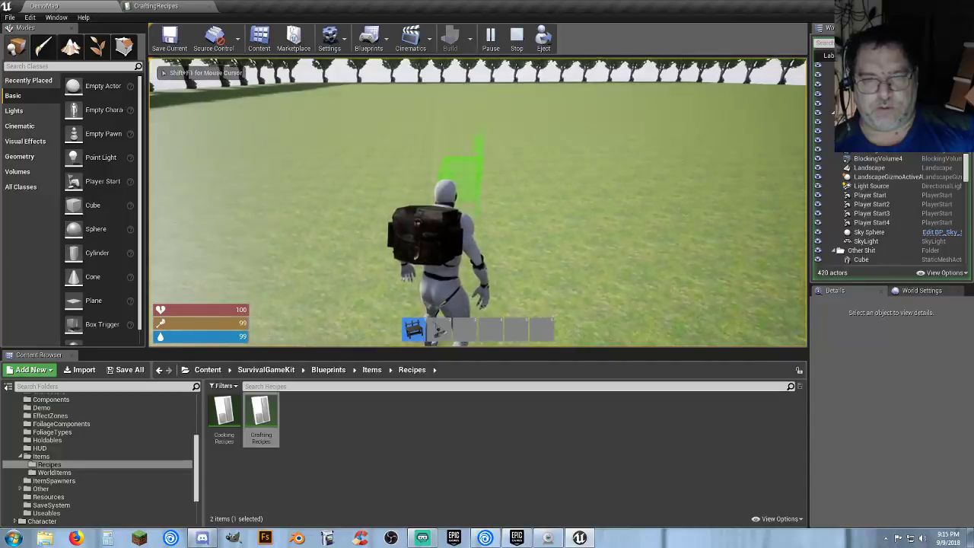
scroll(478, 202, up, 4)
click(478, 202)
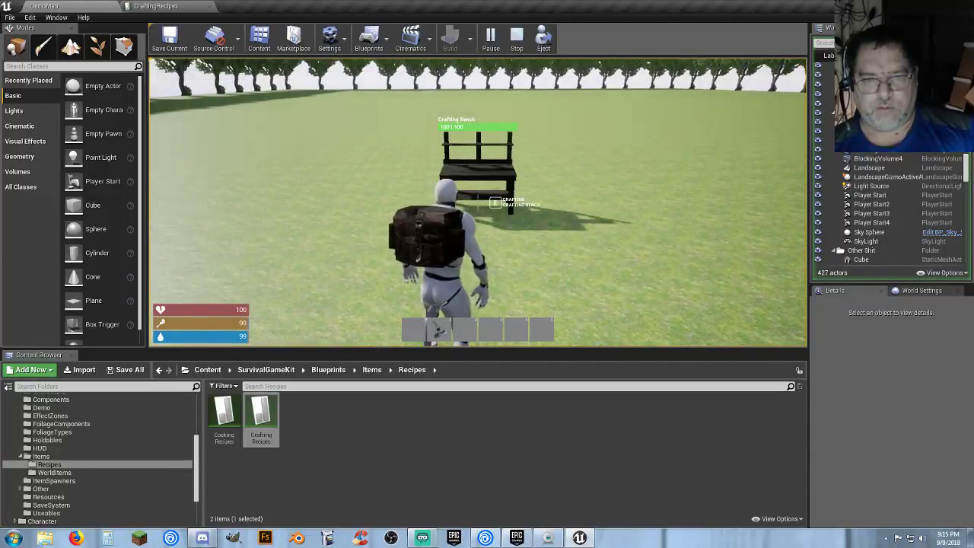
key(2)
click(478, 201)
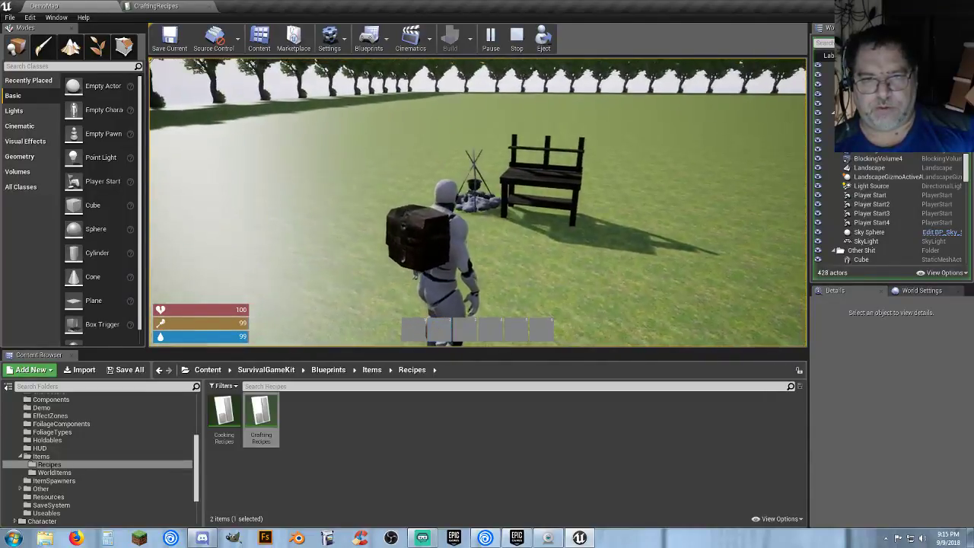
- Craft one Furnace at the placed bench, cancel the extra queued one, and try to craft the Metal Bed
key(w)
key(e)
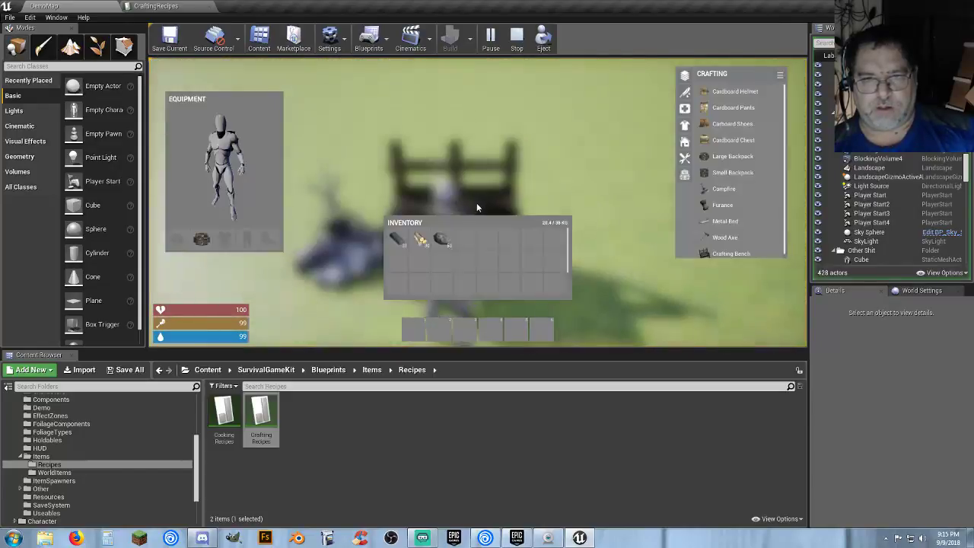
click(733, 225)
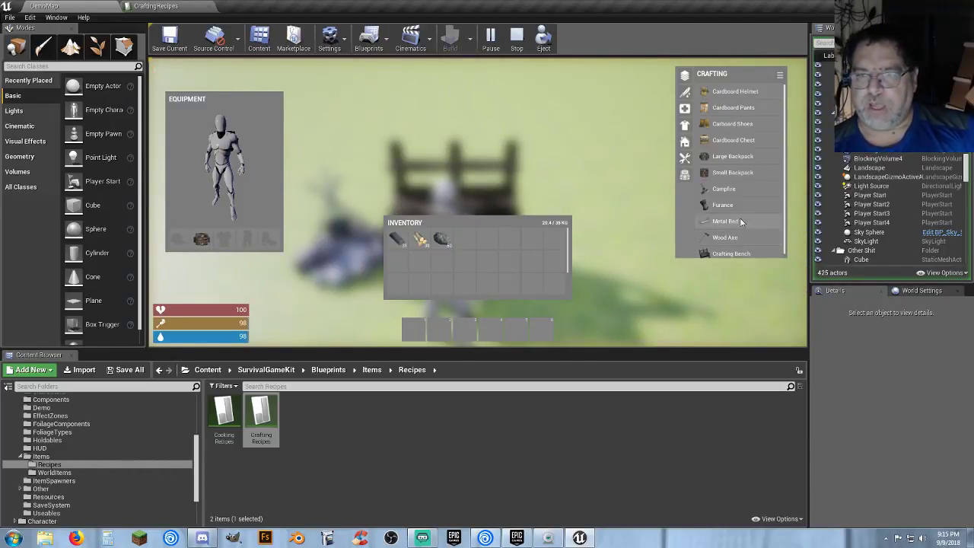
click(737, 208)
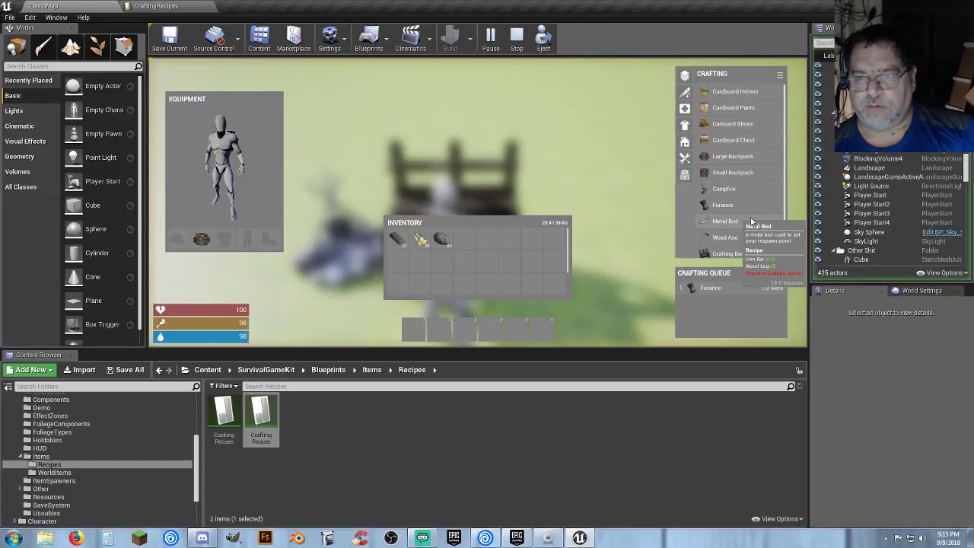
click(715, 206)
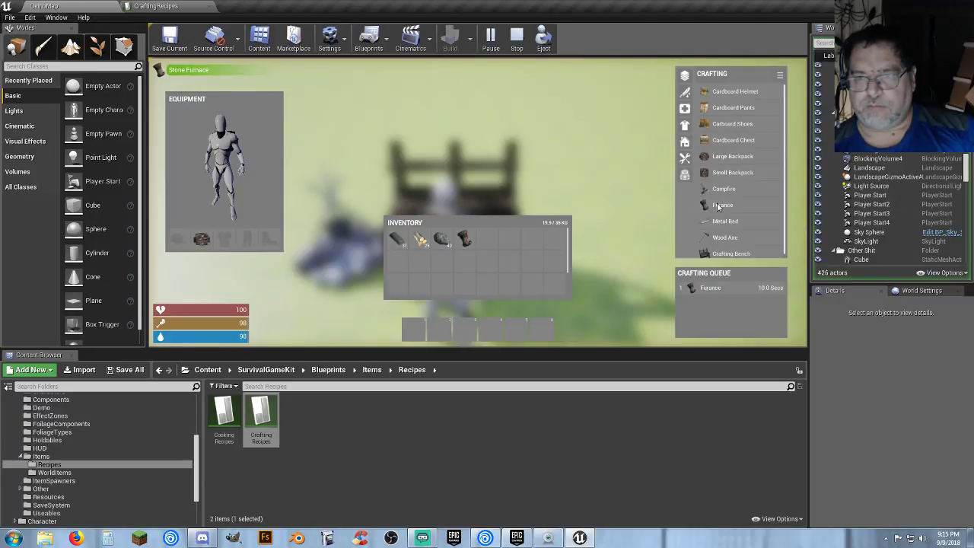
click(706, 291)
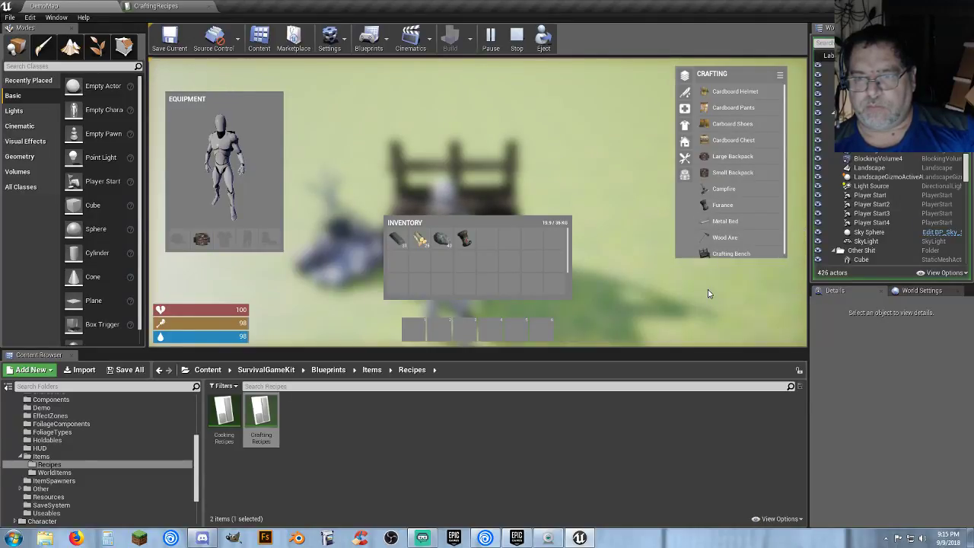
click(723, 238)
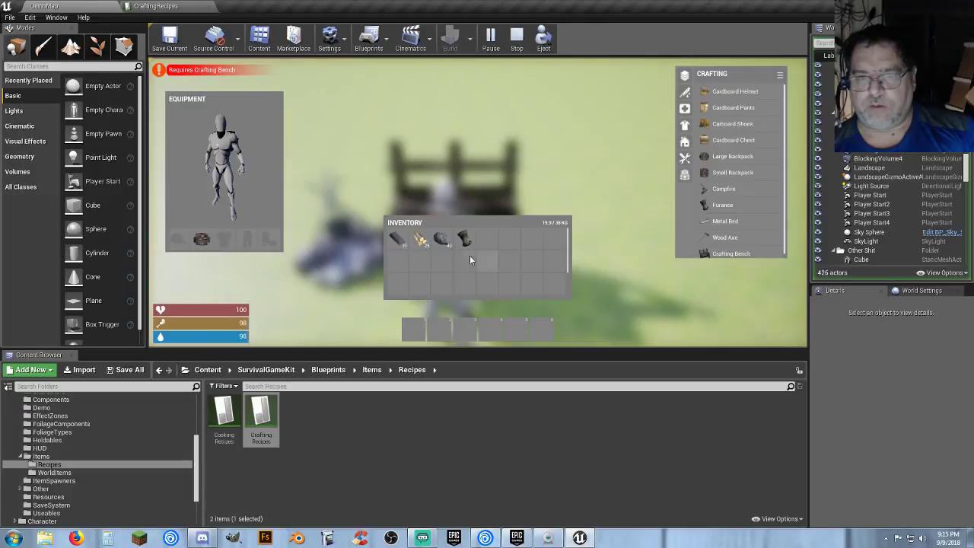
- Place the Furnace beside the crafting bench, check the Metal Bed recipe there, and end the play session
drag(463, 242, 413, 327)
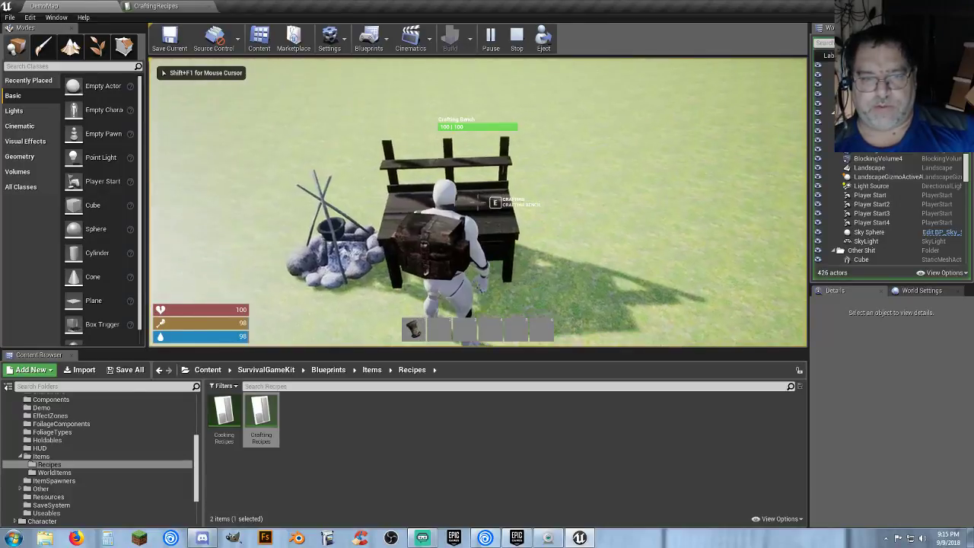
key(Tab)
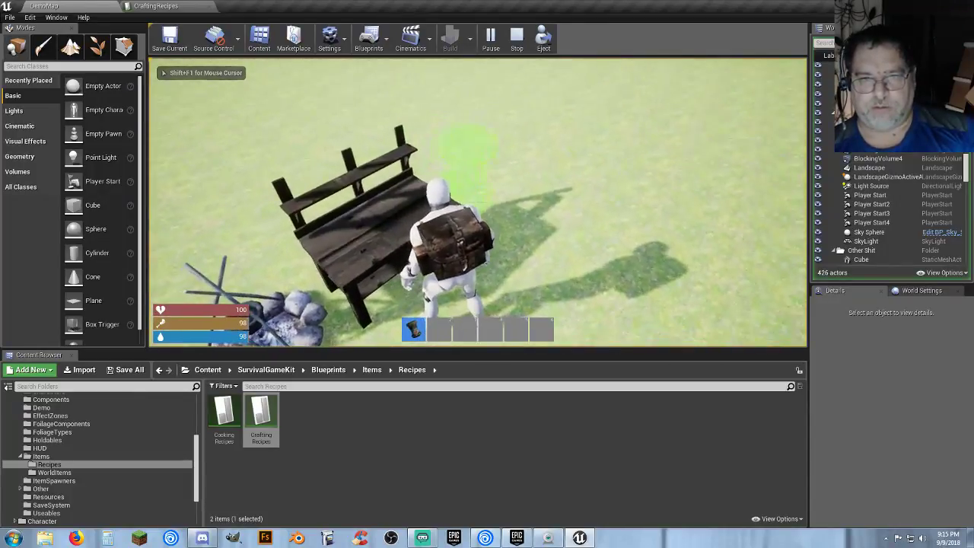
click(478, 202)
key(Tab)
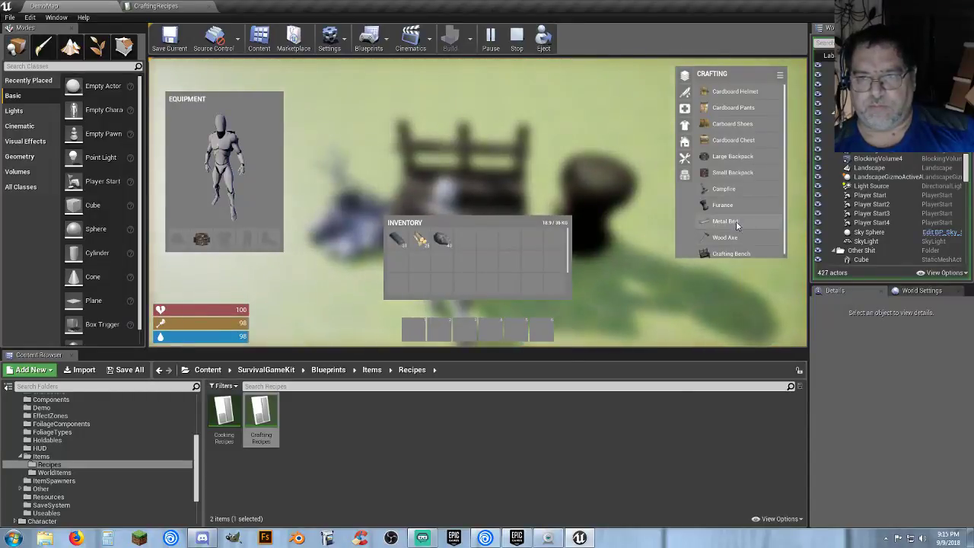
key(Escape)
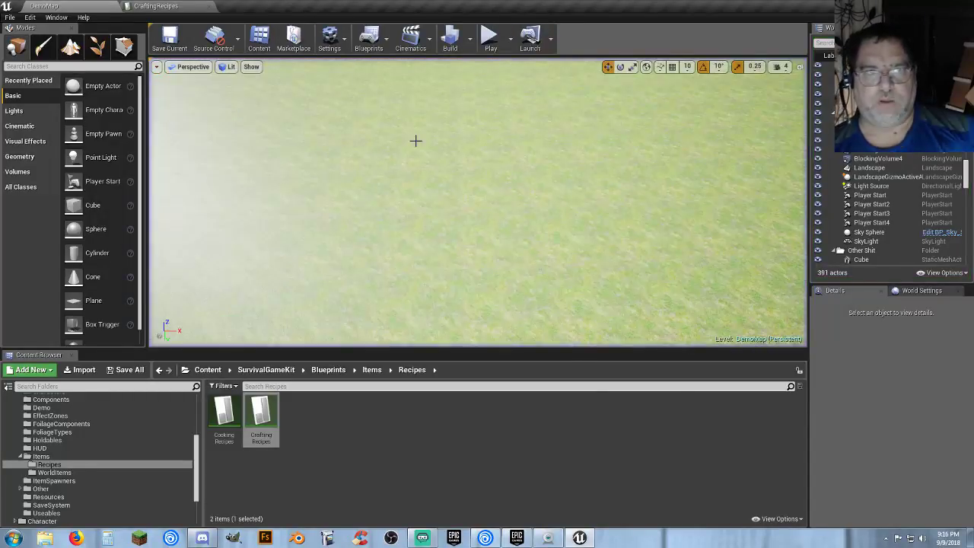
- Return to the CraftingRecipes table and check the Bed row's Crafting Item 2 settings
click(179, 8)
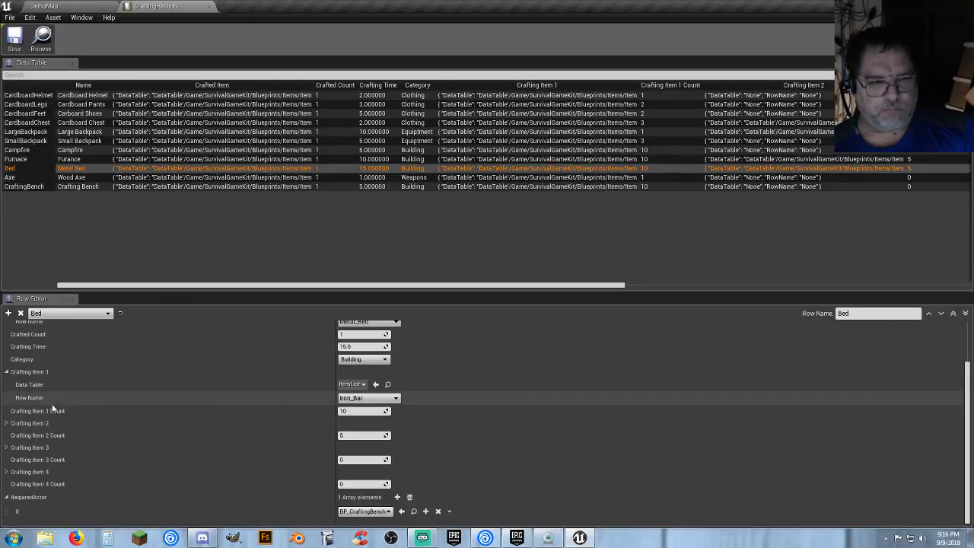
click(7, 424)
click(7, 423)
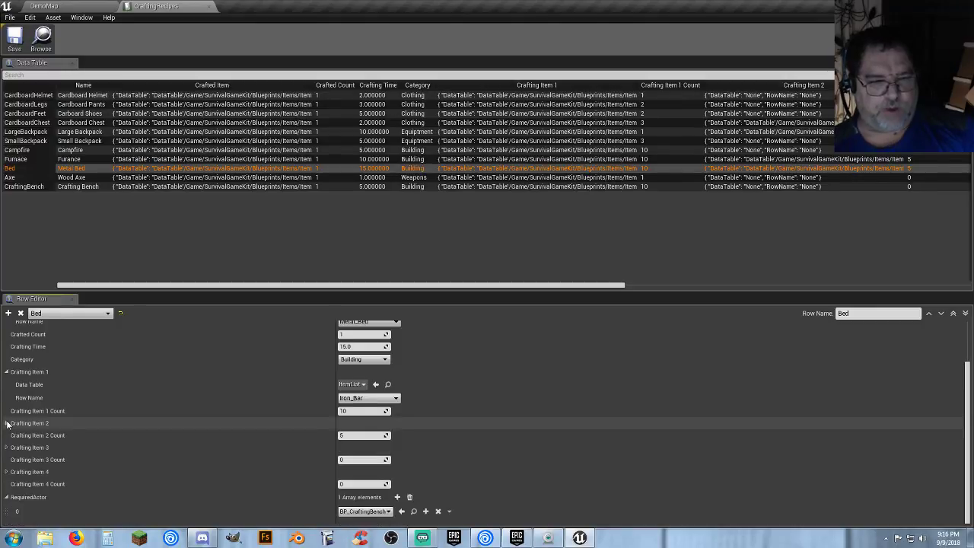
- Set the Bed row's Crafting Time to 5.0 and save the CraftingRecipes table
click(38, 372)
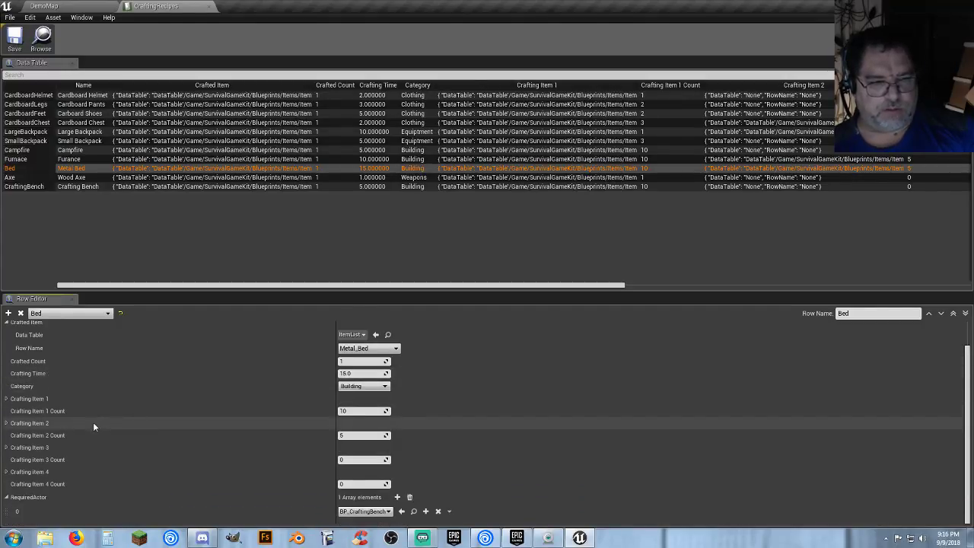
scroll(100, 425, up, 2)
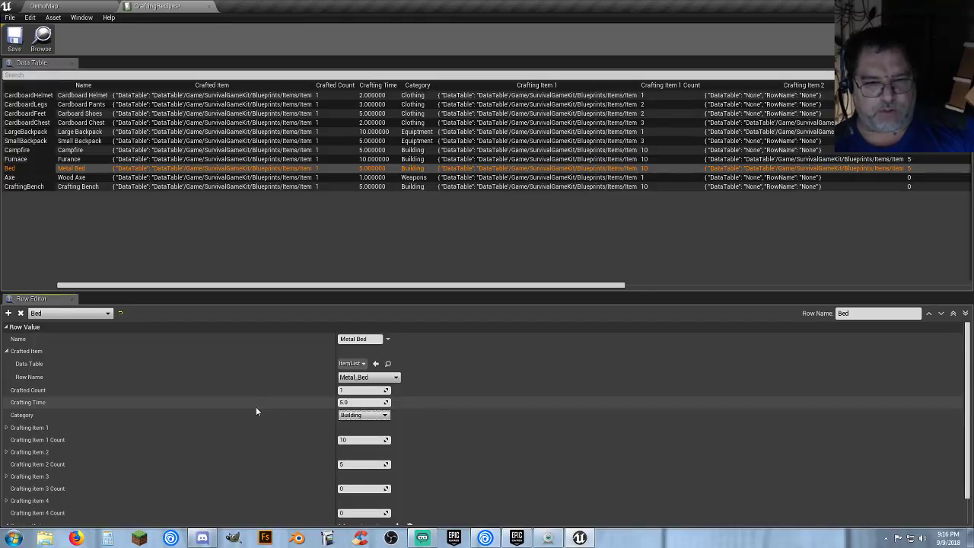
scroll(255, 411, down, 2)
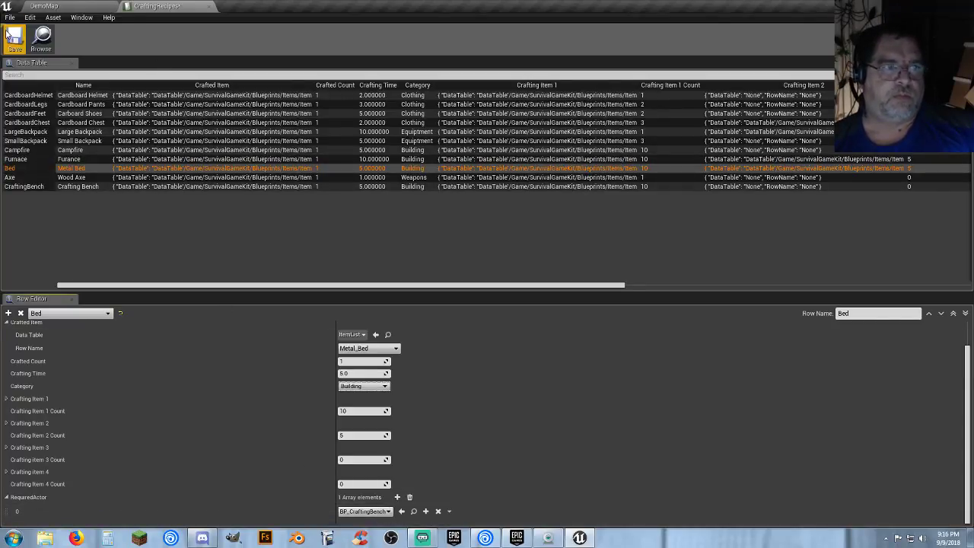
- Start a play session in DemoMap and pick up the iron bars from the display table near the pond
click(92, 6)
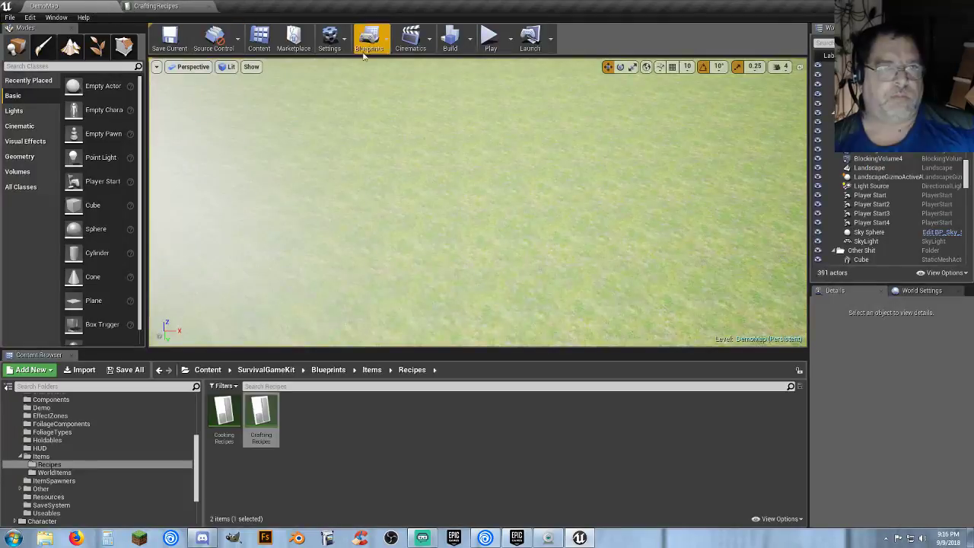
click(490, 40)
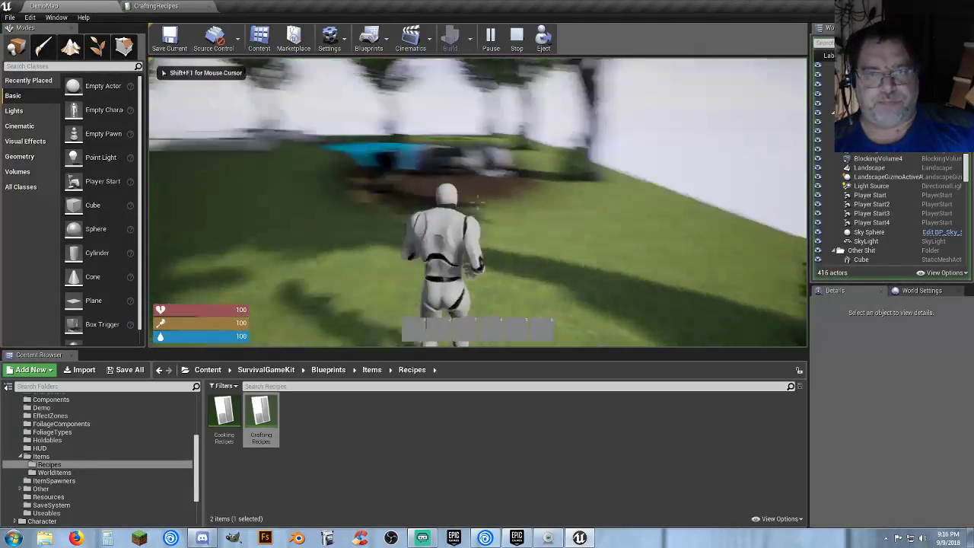
key(w)
key(w)
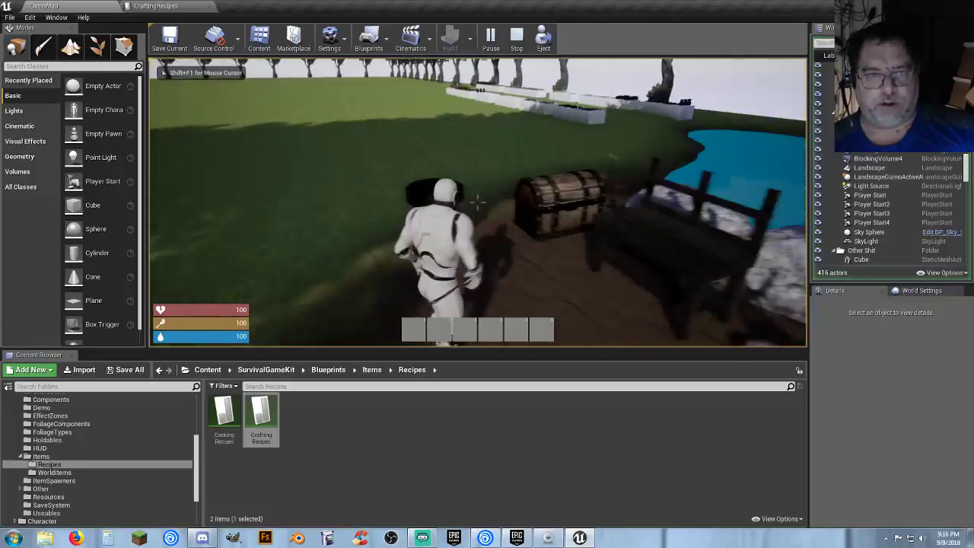
key(w)
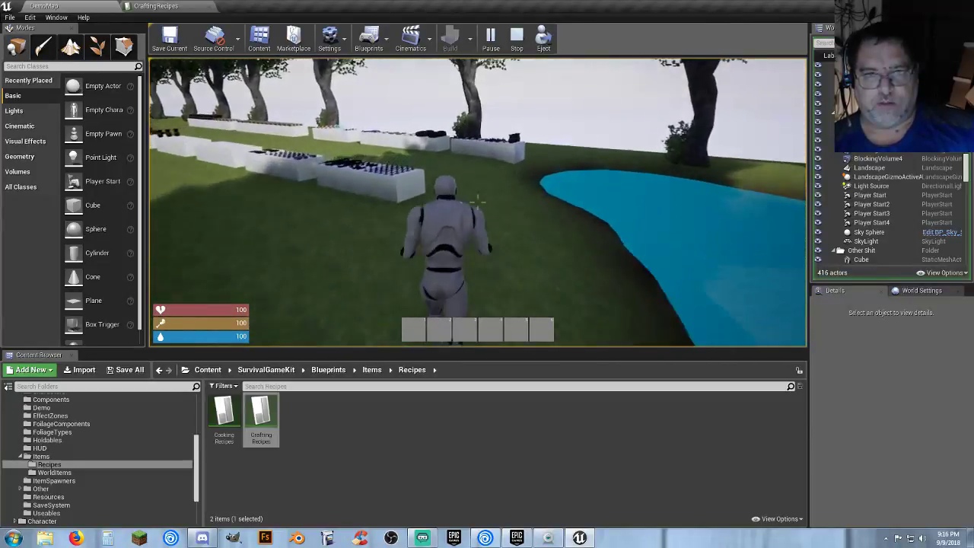
key(w)
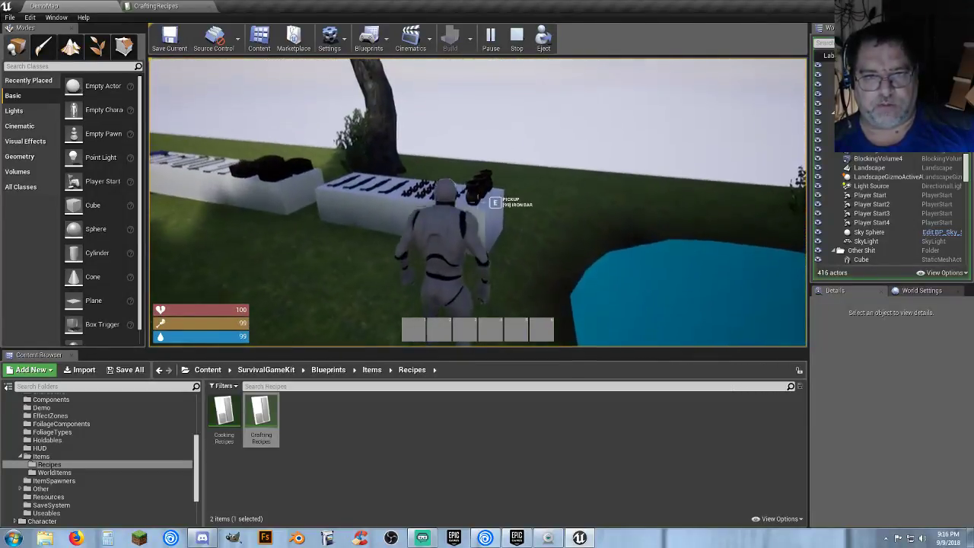
key(e)
- Pick up the Large Backpack and the Wood Logs from the display tables
key(w)
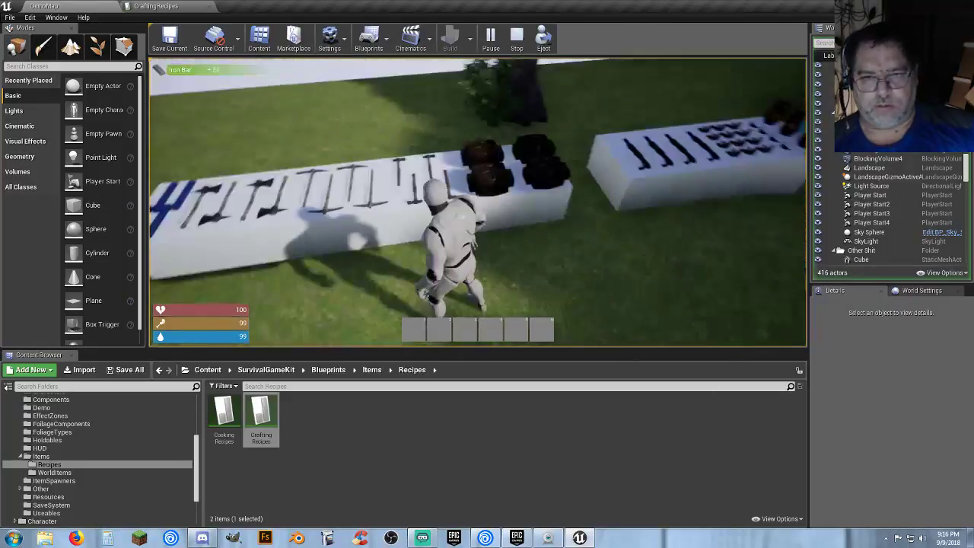
key(w)
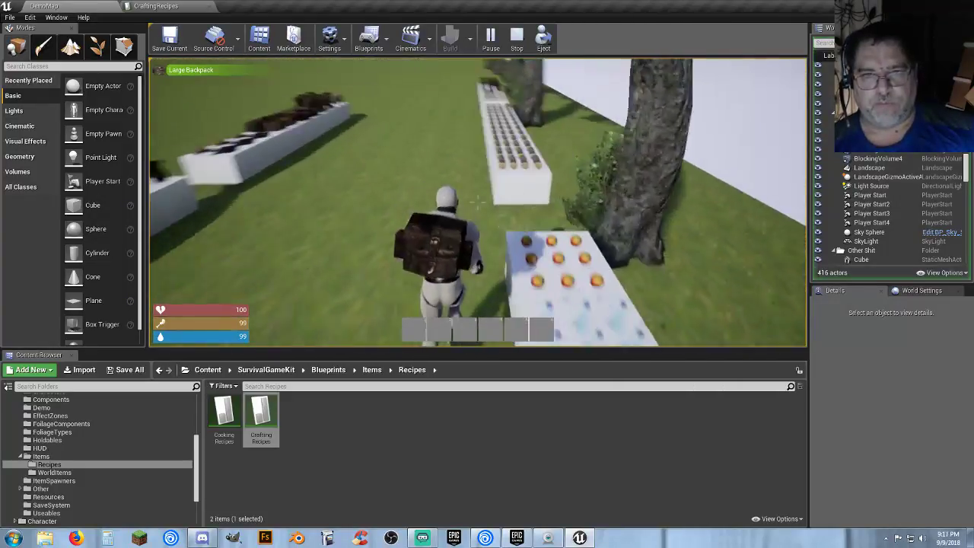
key(w)
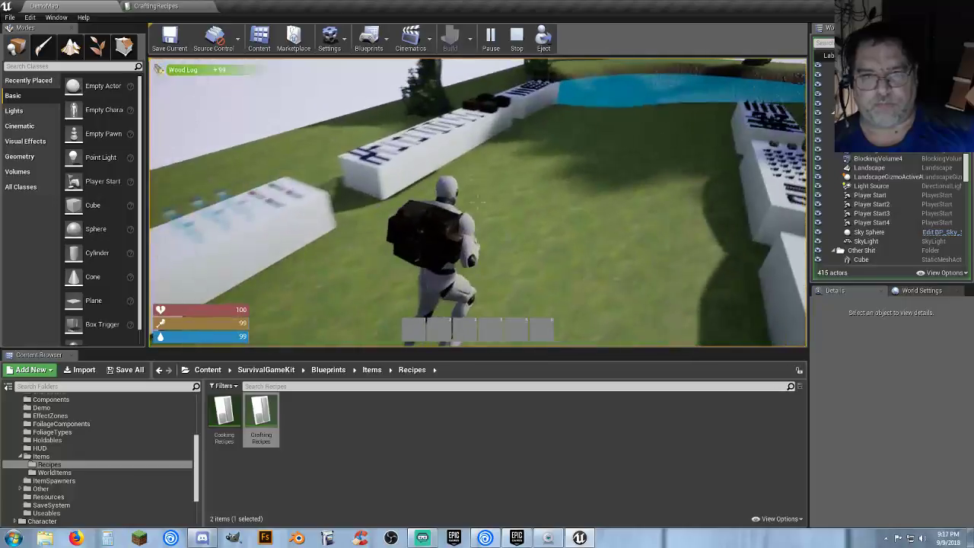
key(w)
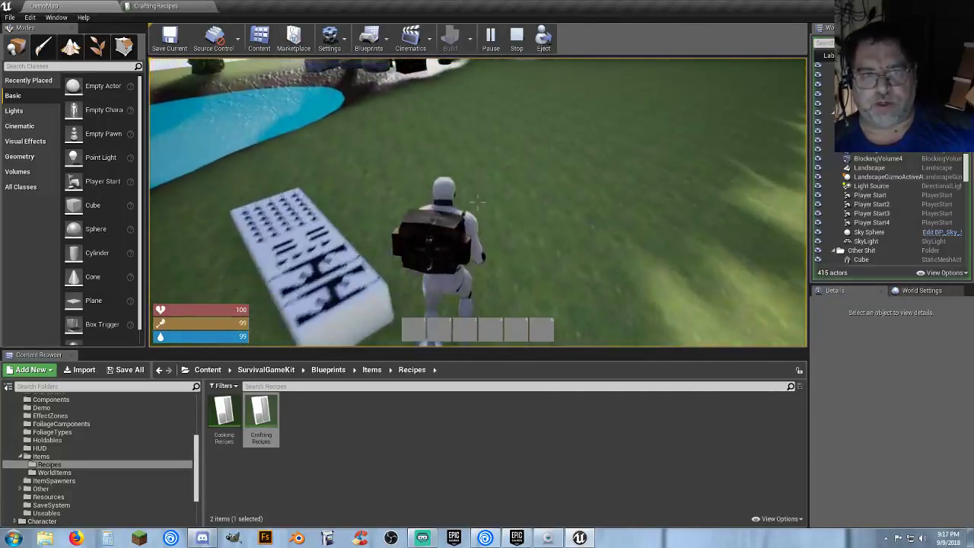
- Craft a Metal Bed and a Crafting Bench at the map's existing crafting bench beside the pond
key(w)
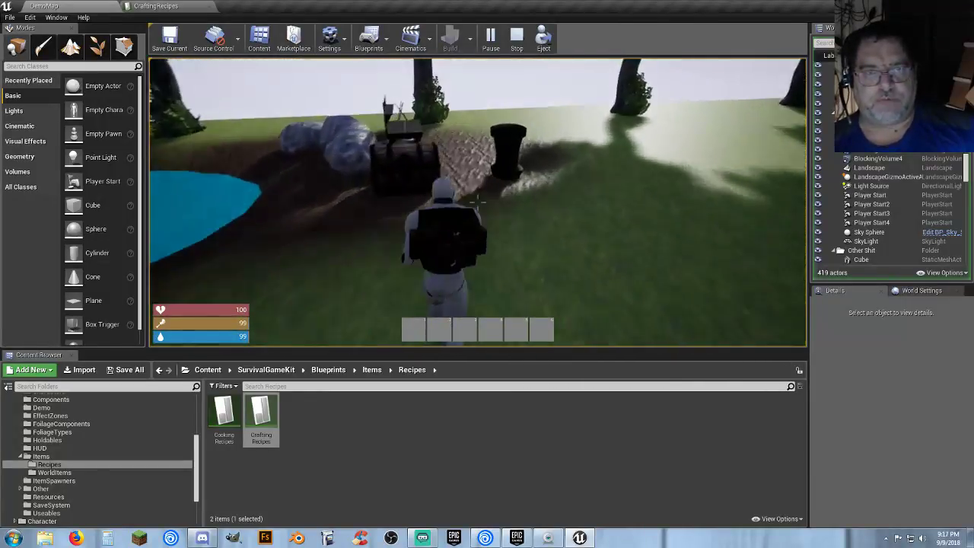
key(e)
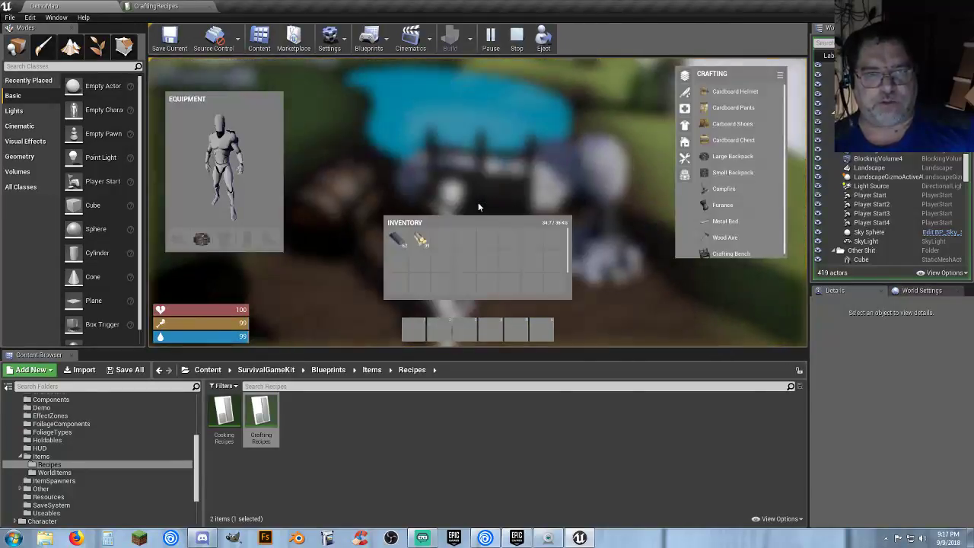
click(742, 221)
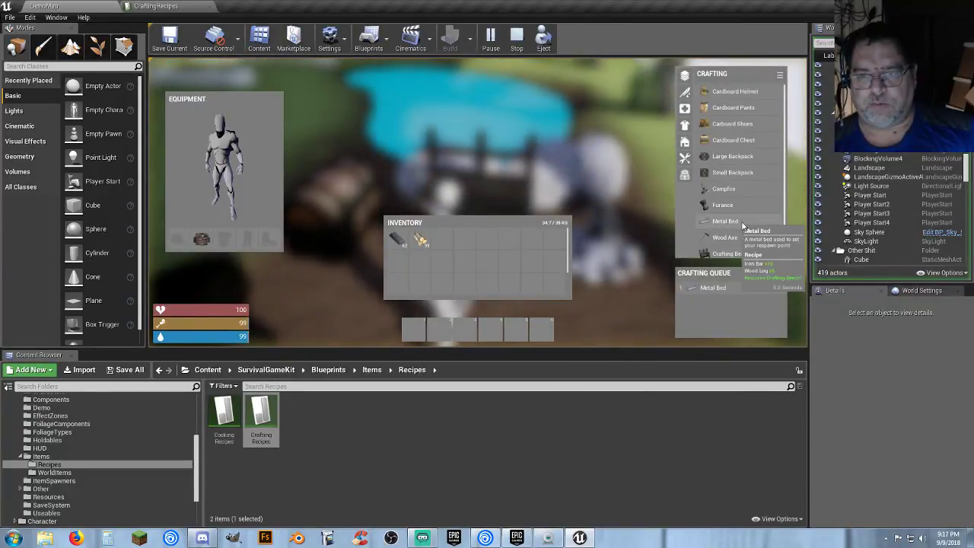
mouse_move(734, 254)
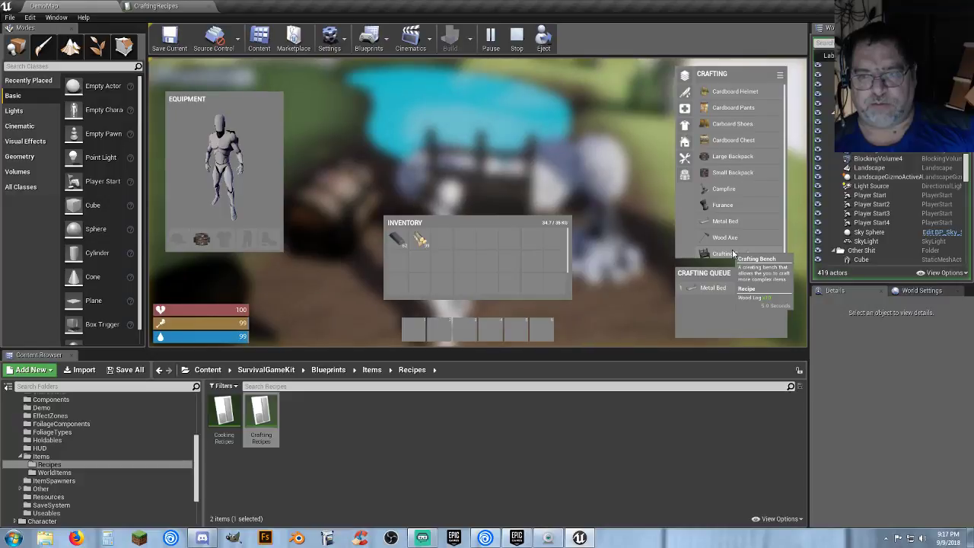
click(733, 254)
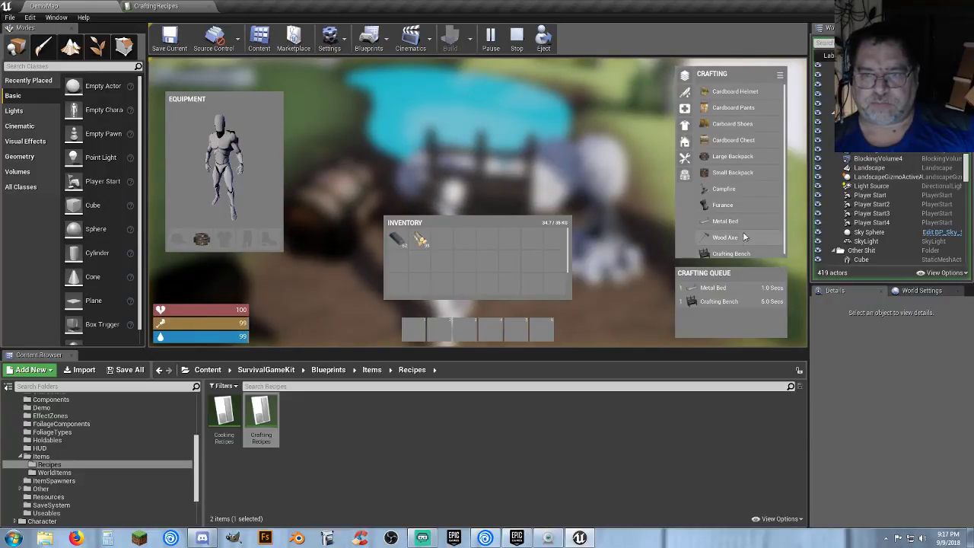
mouse_move(737, 208)
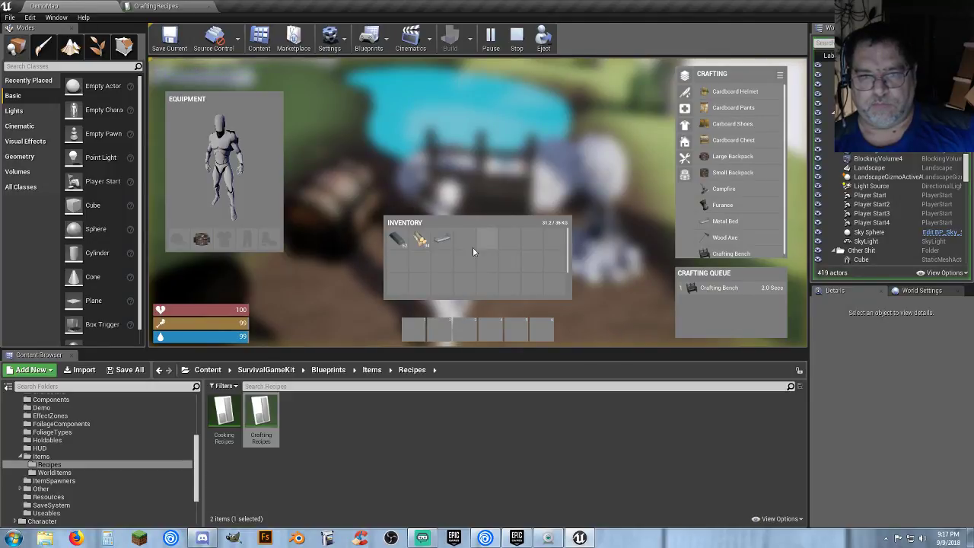
- Assign the Crafting Bench to the first hotbar slot and the Metal Bed to the second, and close the inventory
mouse_move(448, 245)
drag(448, 245, 444, 329)
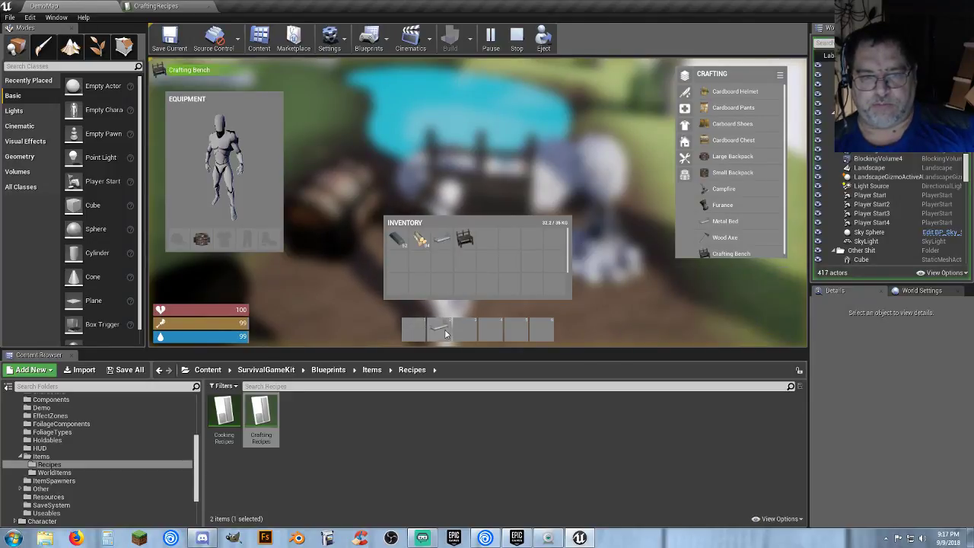
drag(473, 237, 415, 327)
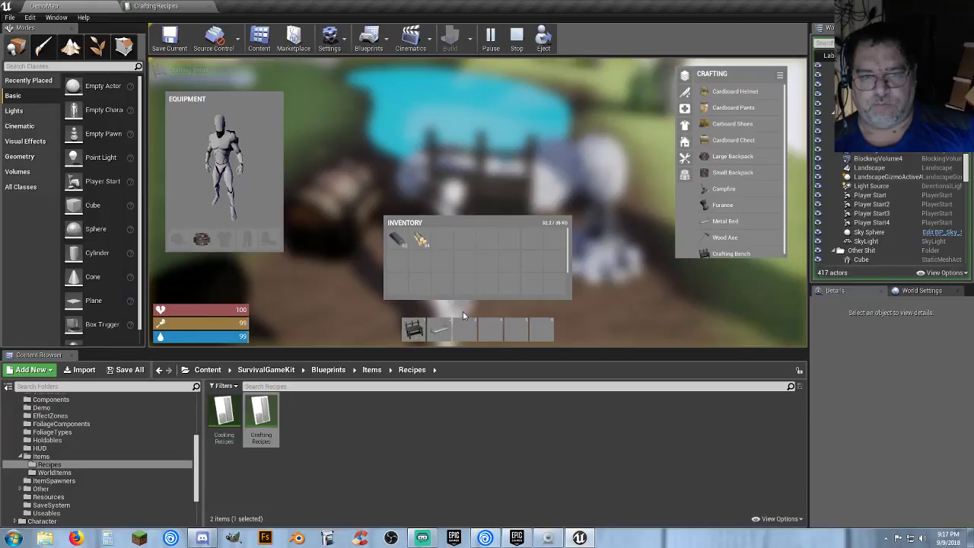
key(Tab)
- Place the Metal Bed on the grass and name it "bed"
key(2)
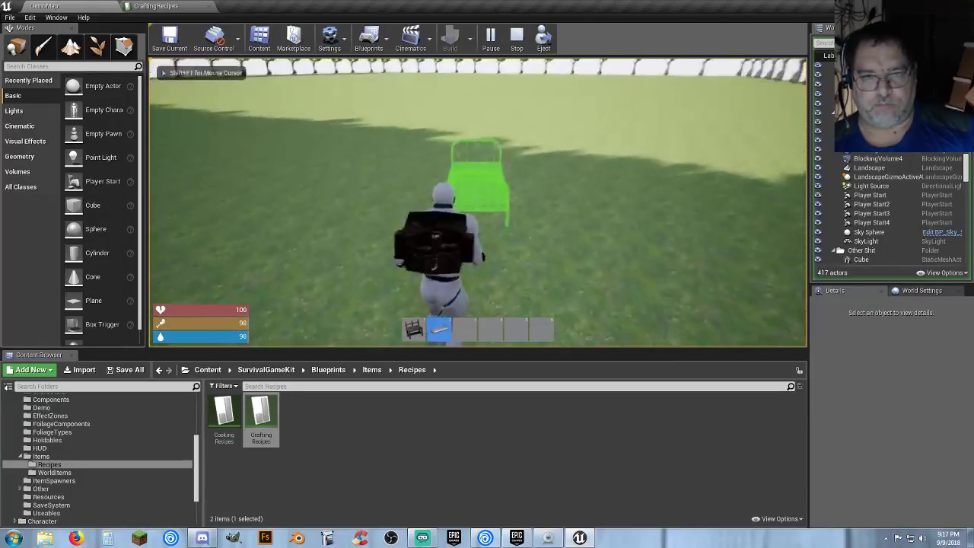
click(478, 202)
click(483, 167)
text(bed)
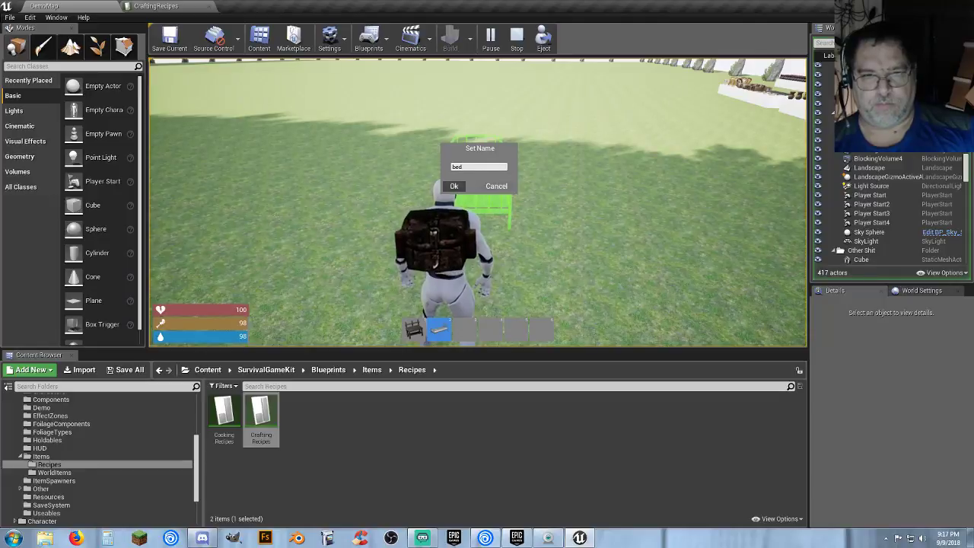
key(Return)
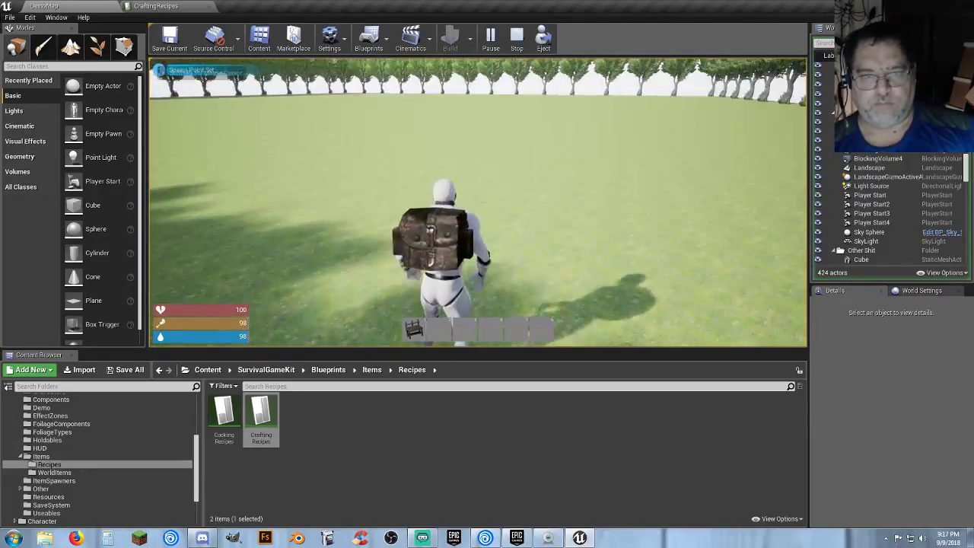
- Place the Crafting Bench from the first hotbar slot on the open grass
key(1)
click(478, 202)
key(w)
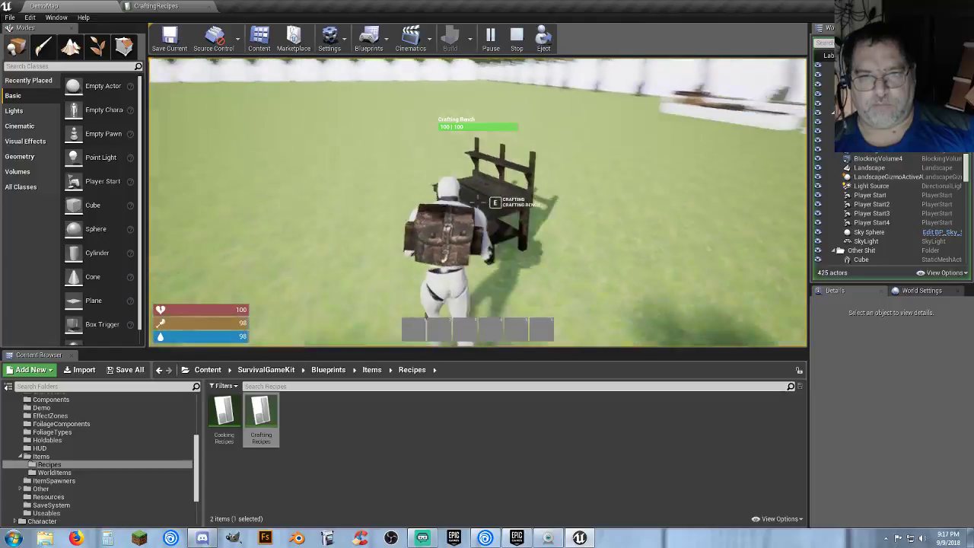
- Try to craft another Metal Bed at the newly placed crafting bench and end the play session
key(e)
click(726, 223)
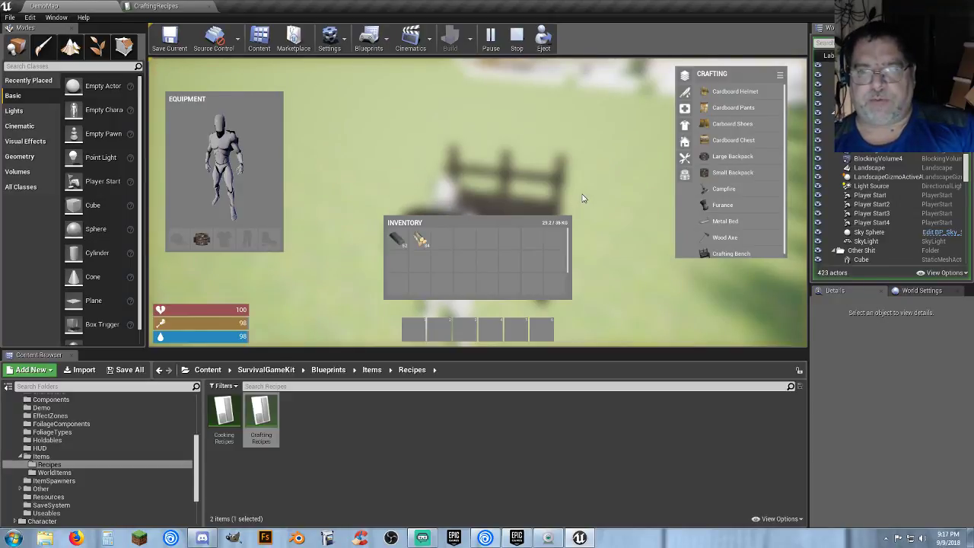
key(Escape)
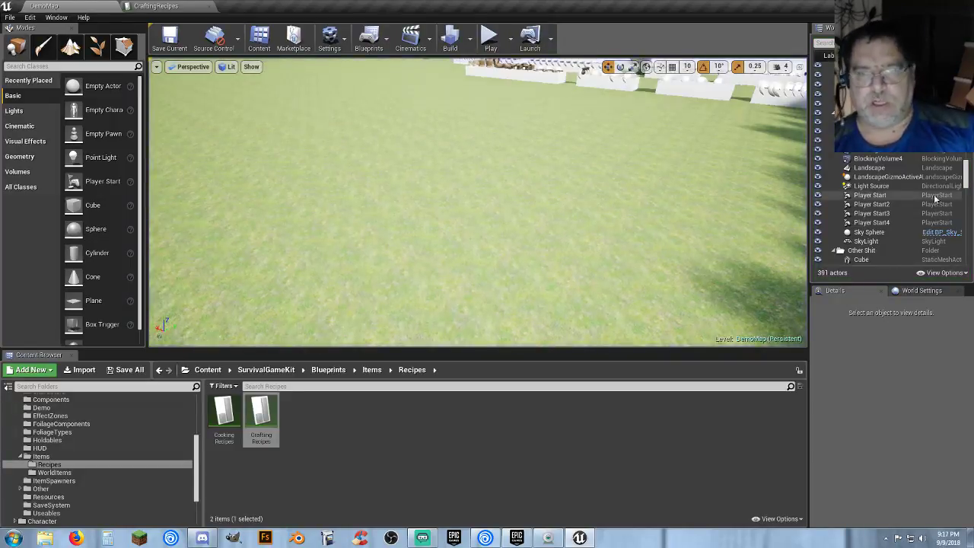
- Return to the CraftingRecipes table, review the Bed row's crafting values and required actor, and clear the row selection
right_drag(619, 210, 608, 141)
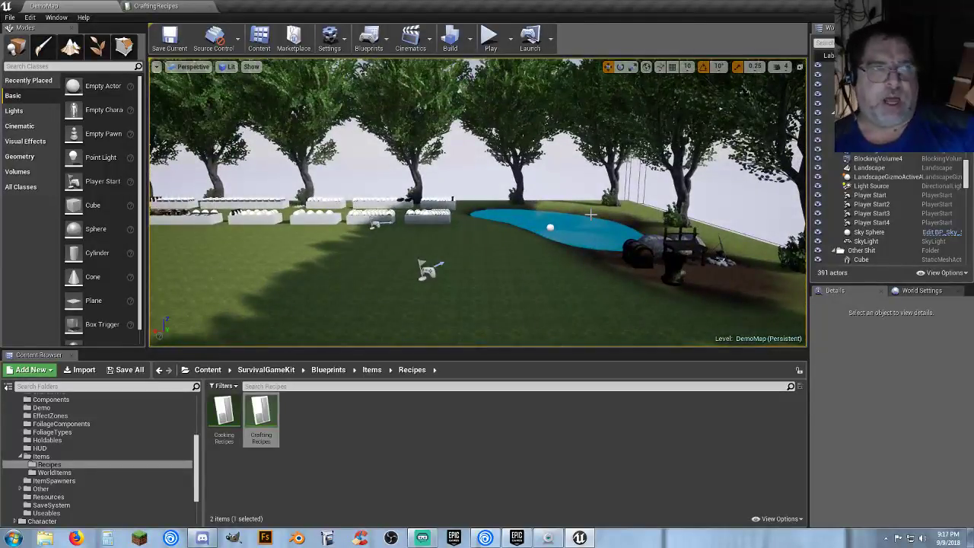
click(131, 5)
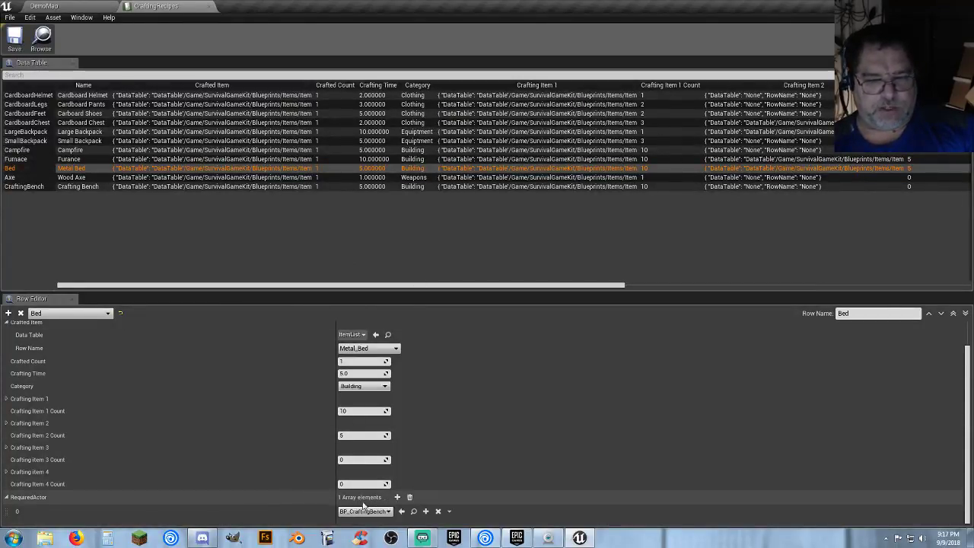
scroll(252, 463, up, 1)
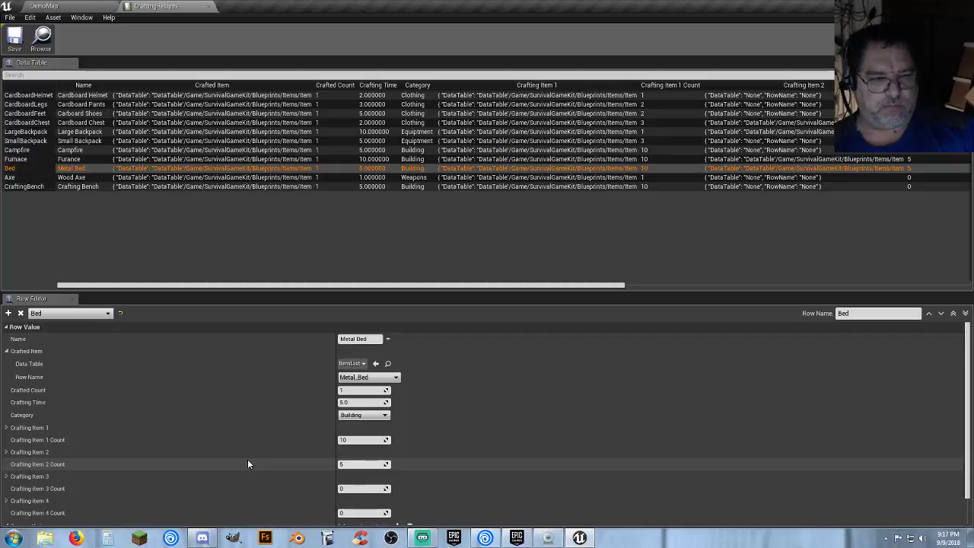
scroll(247, 463, down, 2)
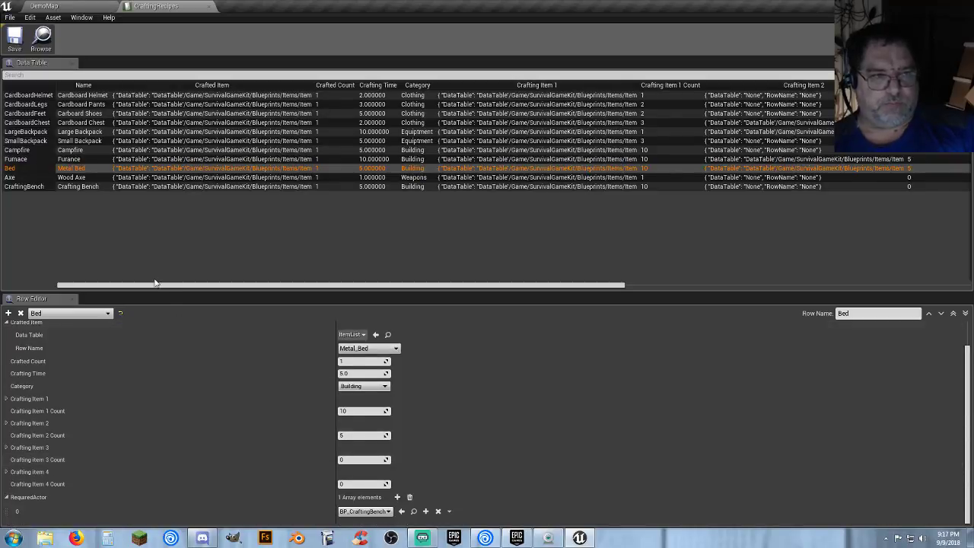
click(19, 203)
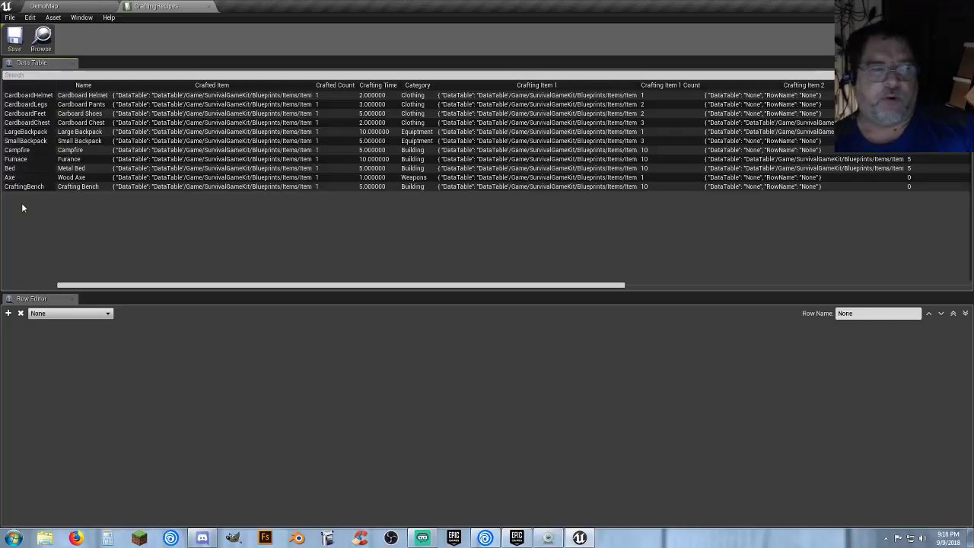
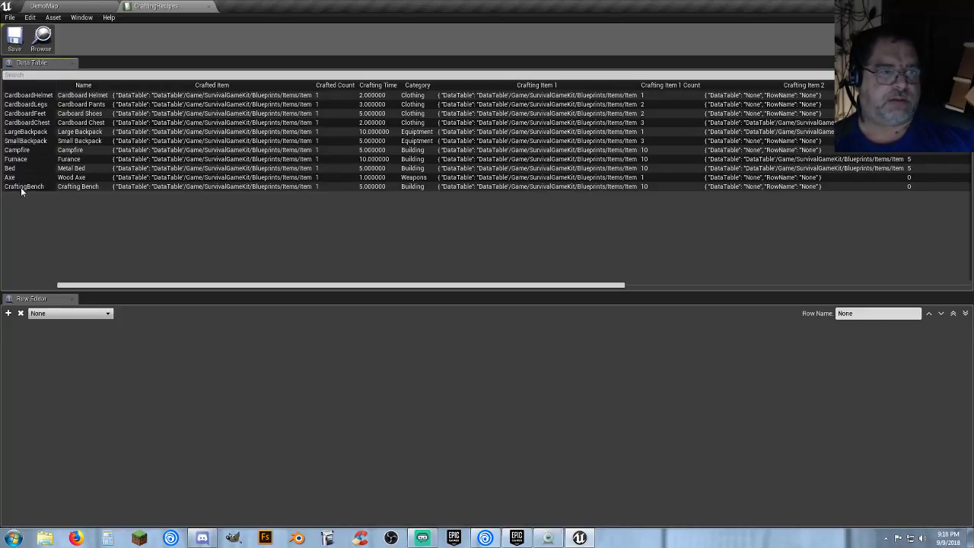
- Go back to DemoMap and open the WorldItems folder under Blueprints/Items
click(89, 6)
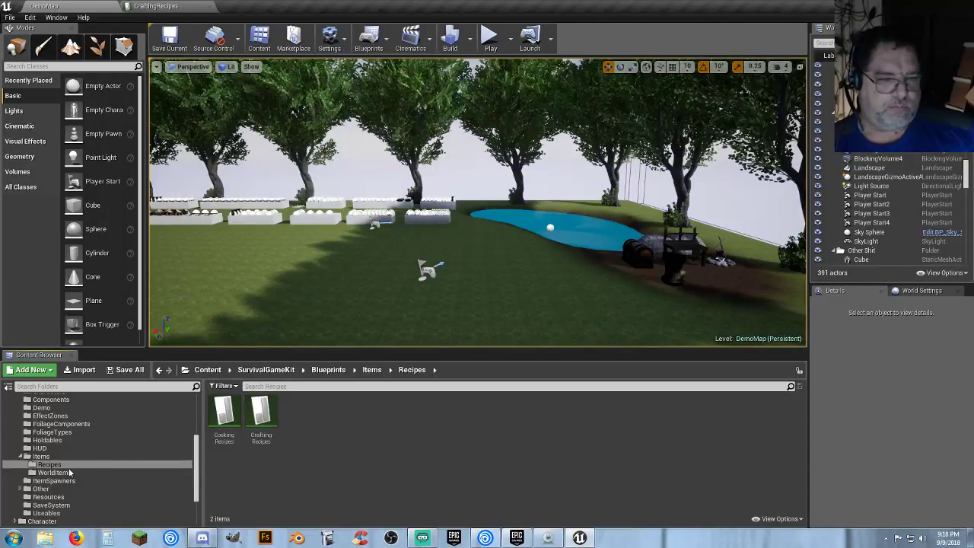
scroll(69, 473, up, 1)
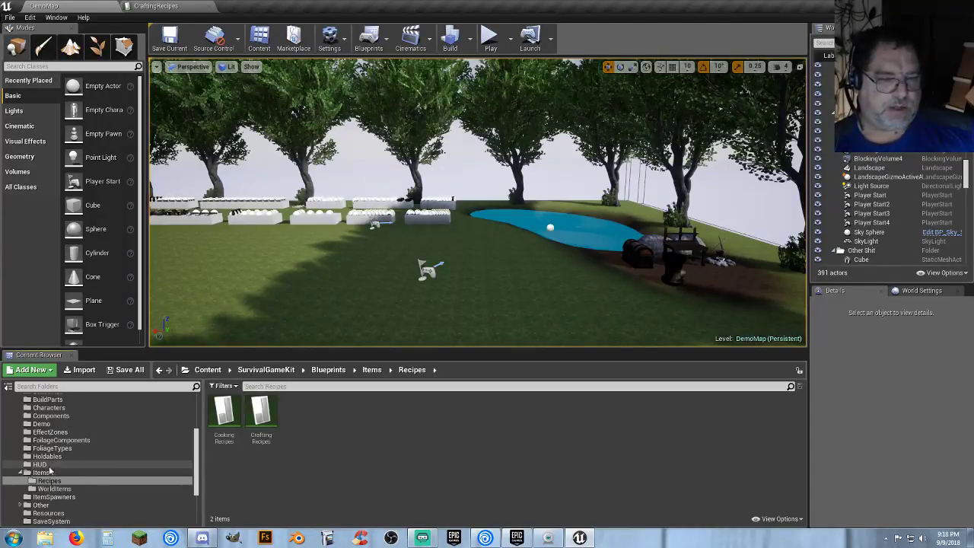
click(53, 489)
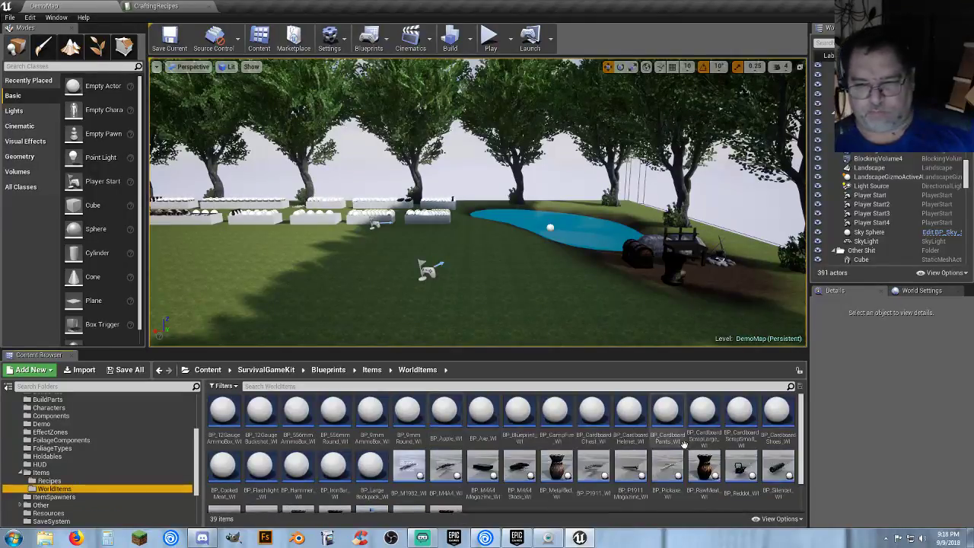
- Look through the world item blueprints and switch to the Useables folder under Blueprints
scroll(742, 434, down, 1)
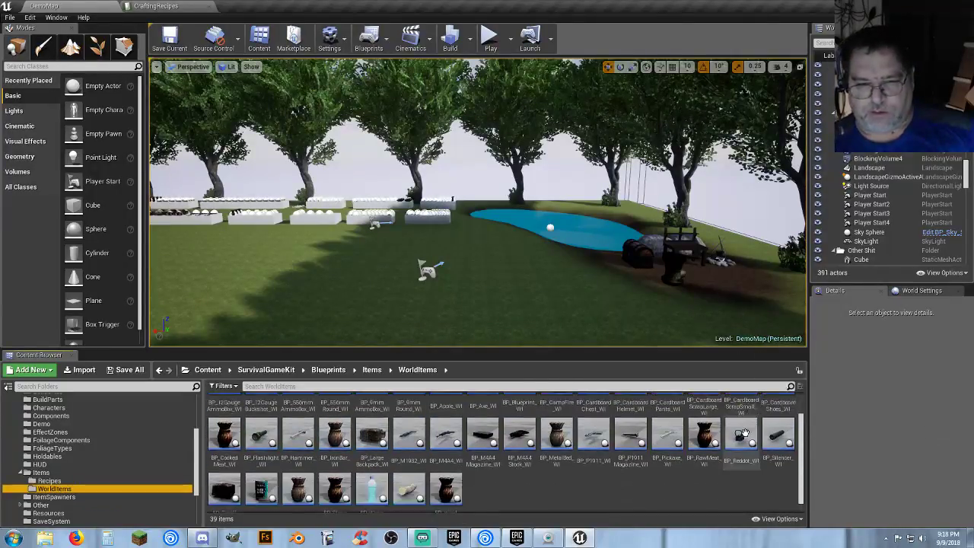
scroll(742, 434, up, 1)
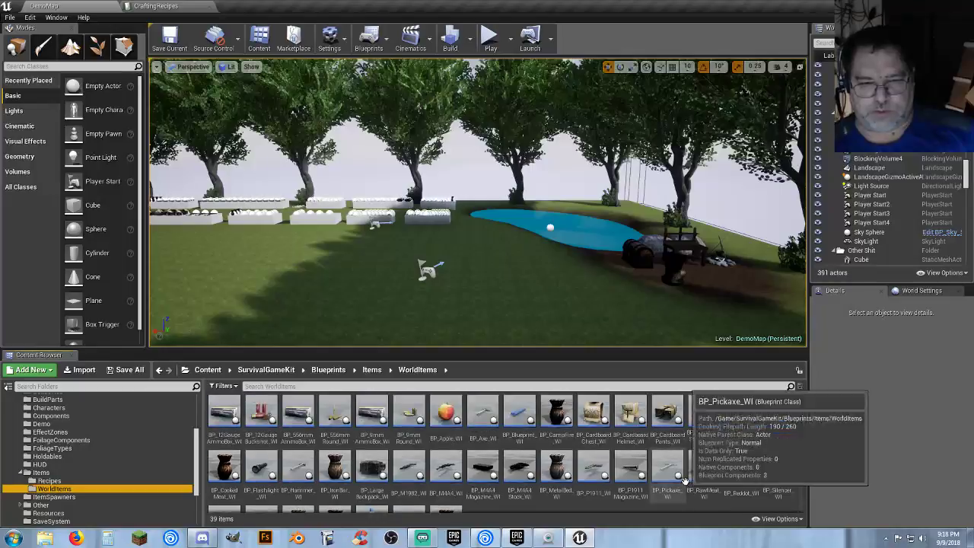
scroll(579, 472, down, 1)
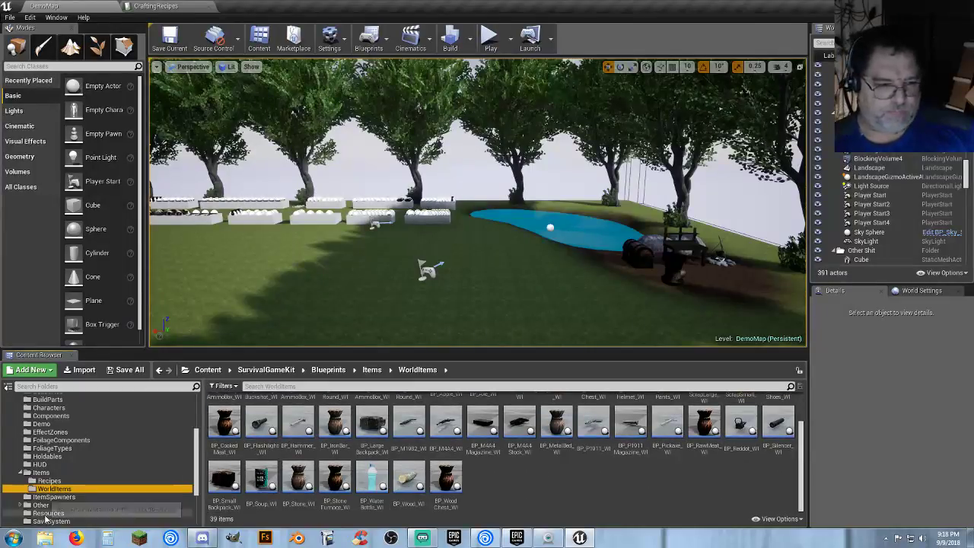
scroll(67, 510, down, 1)
click(53, 497)
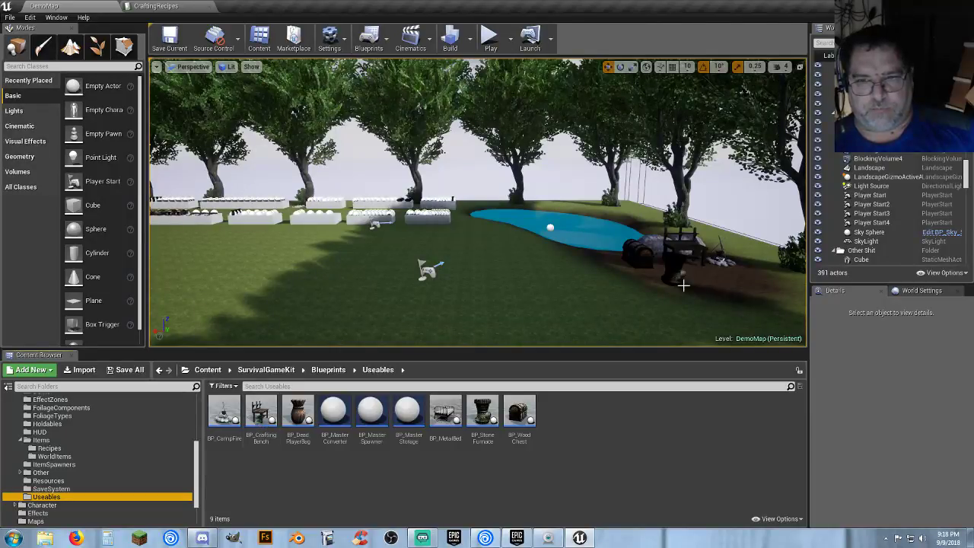
- Open the blueprint of the crafting bench placed in the level and close its interaction function graphs after reviewing each one
click(688, 246)
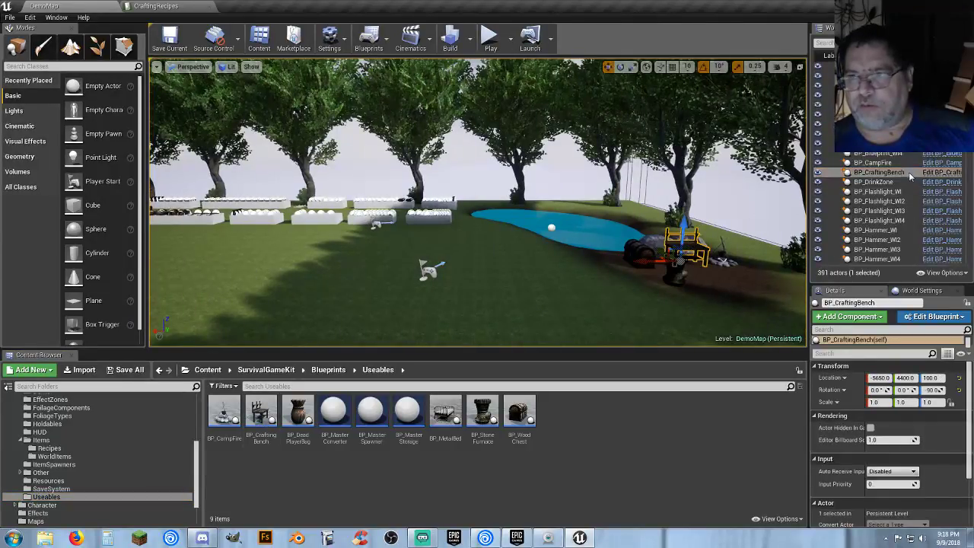
click(940, 172)
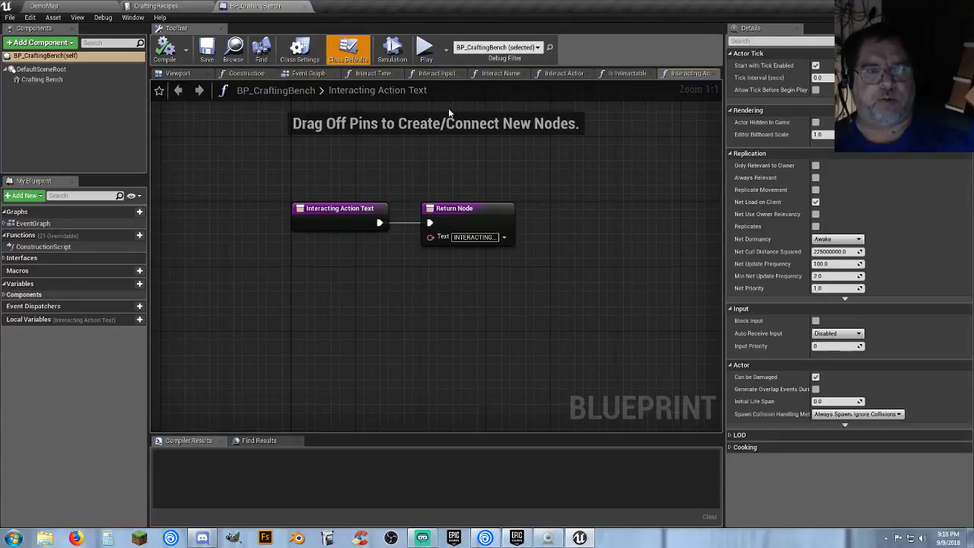
click(713, 73)
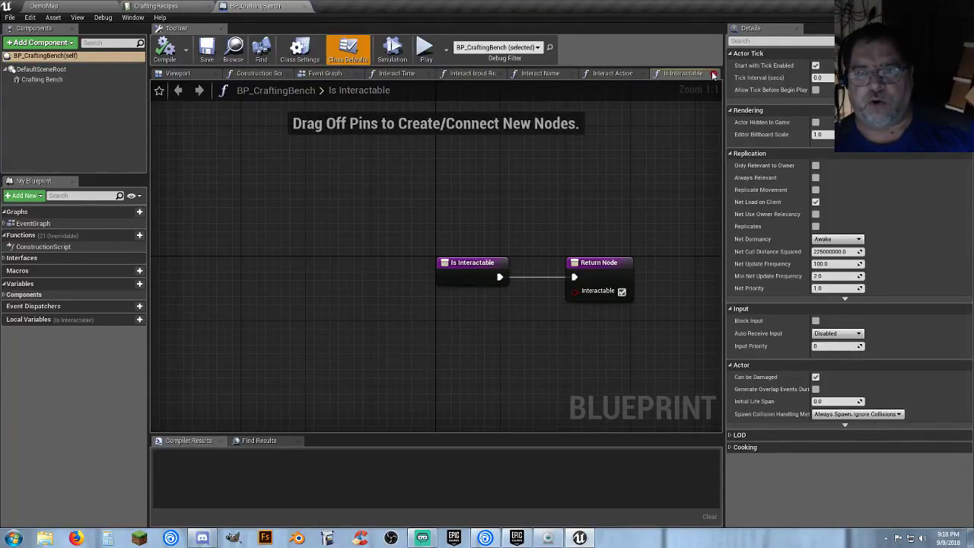
click(714, 73)
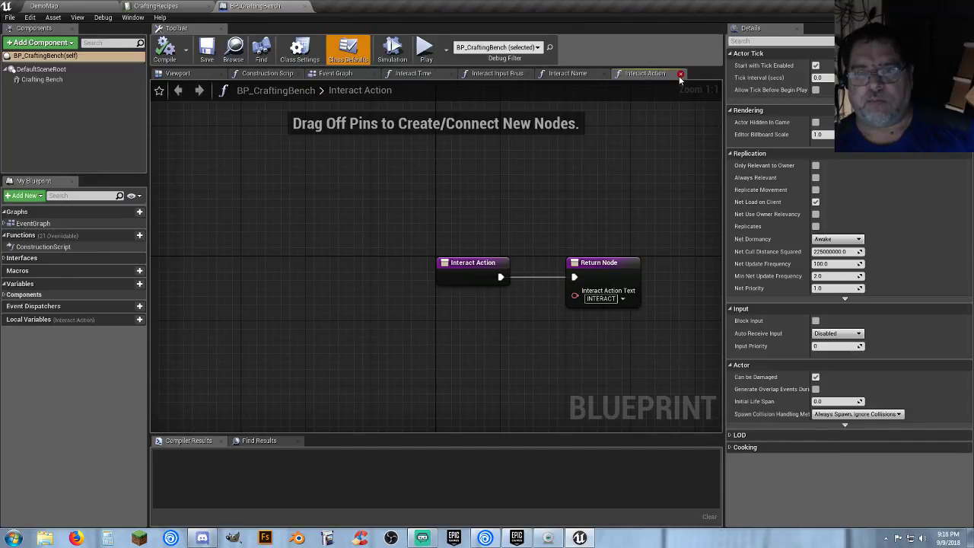
click(680, 73)
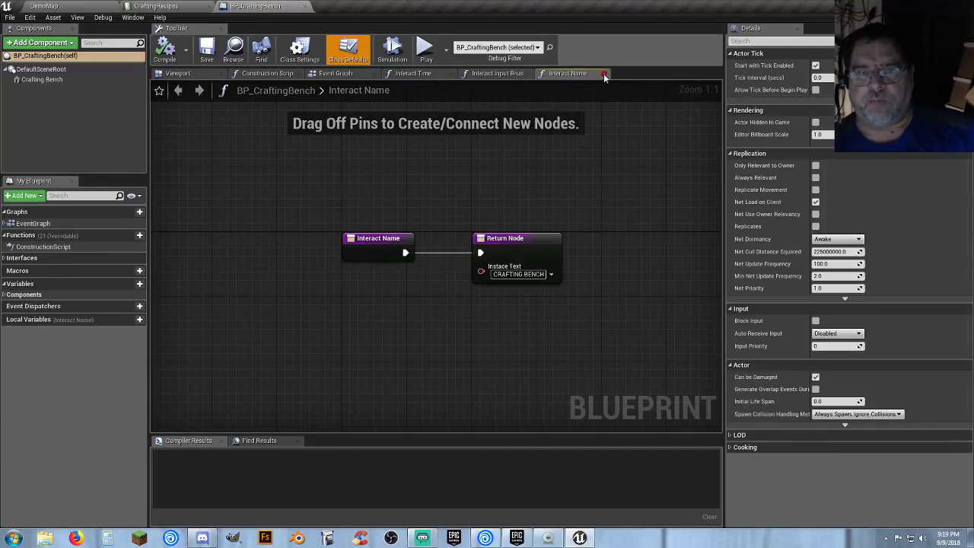
click(604, 73)
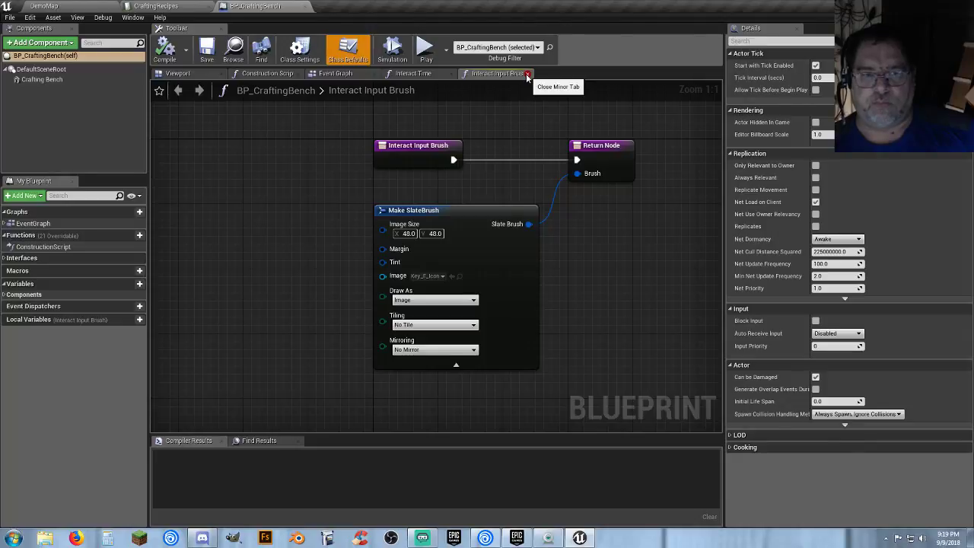
click(528, 74)
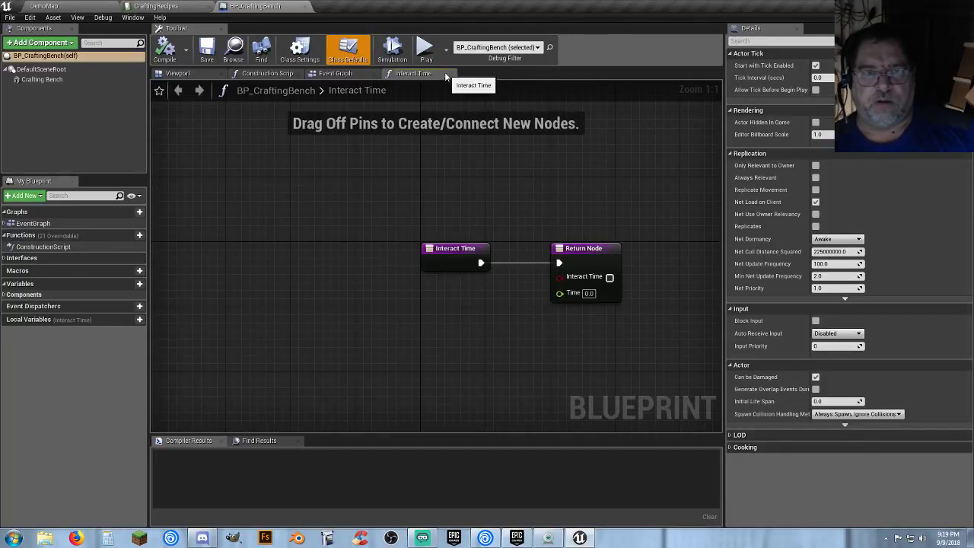
click(450, 74)
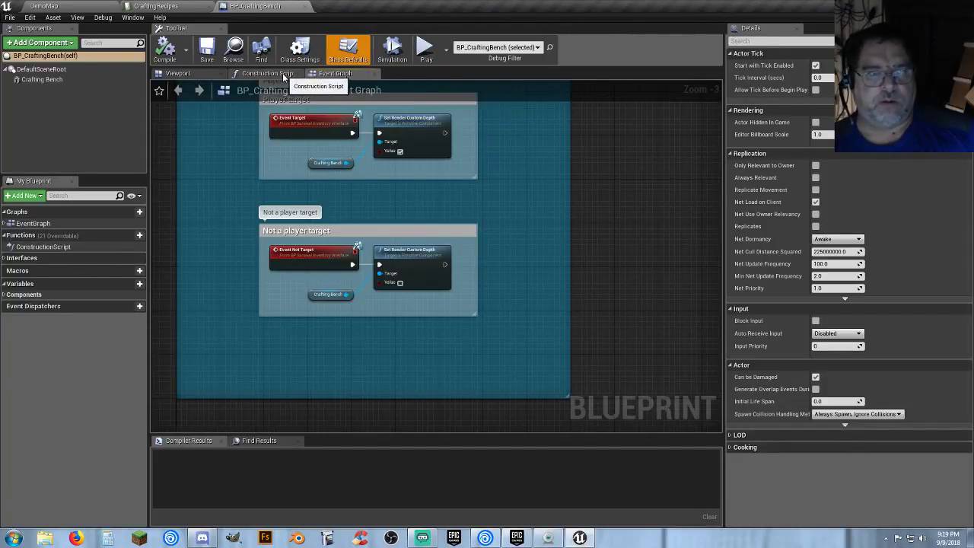
- Examine the Interact, Player target and Not a player target nodes in BP_CraftingBench's Event Graph, and close the blueprint
right_drag(372, 215, 382, 255)
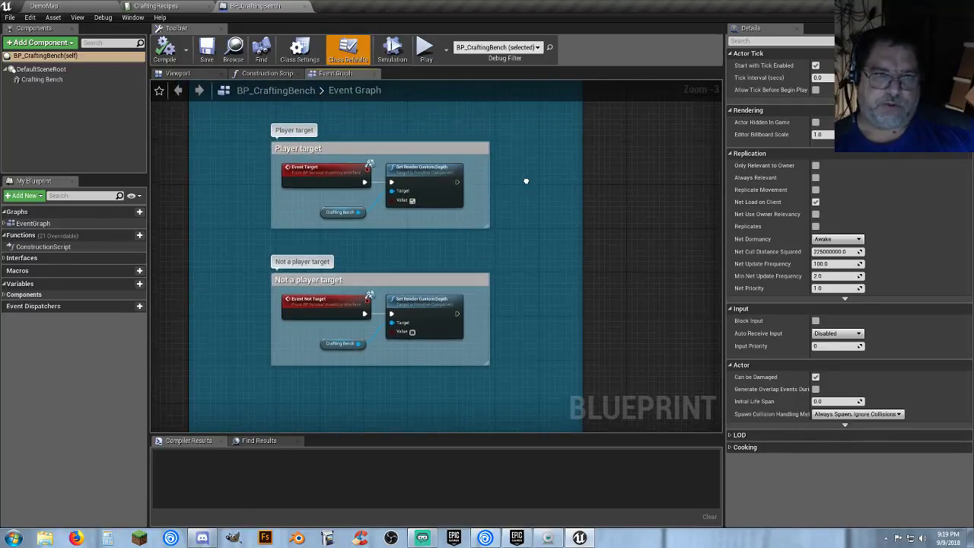
right_drag(524, 178, 523, 231)
scroll(520, 226, down, 4)
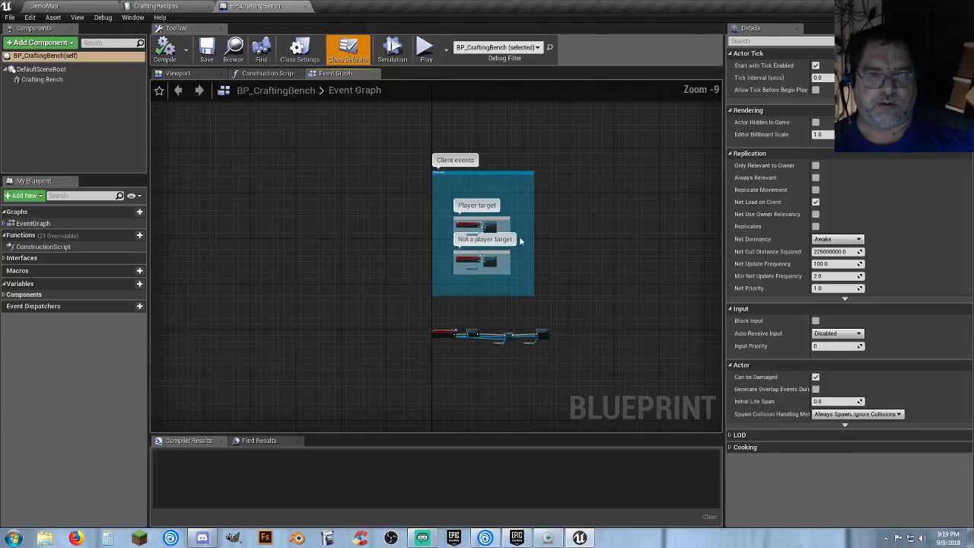
scroll(514, 354, up, 5)
scroll(369, 320, up, 1)
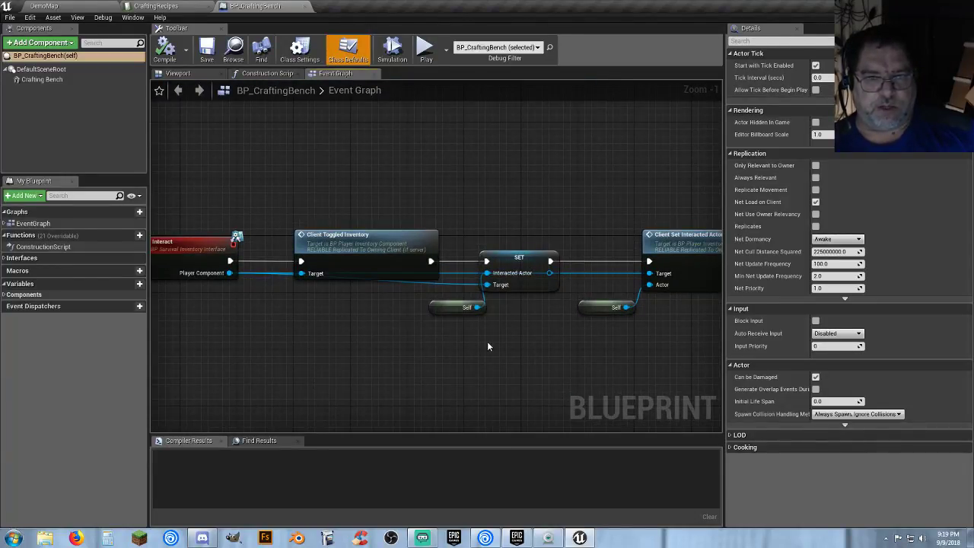
right_drag(488, 346, 546, 461)
right_drag(590, 177, 556, 378)
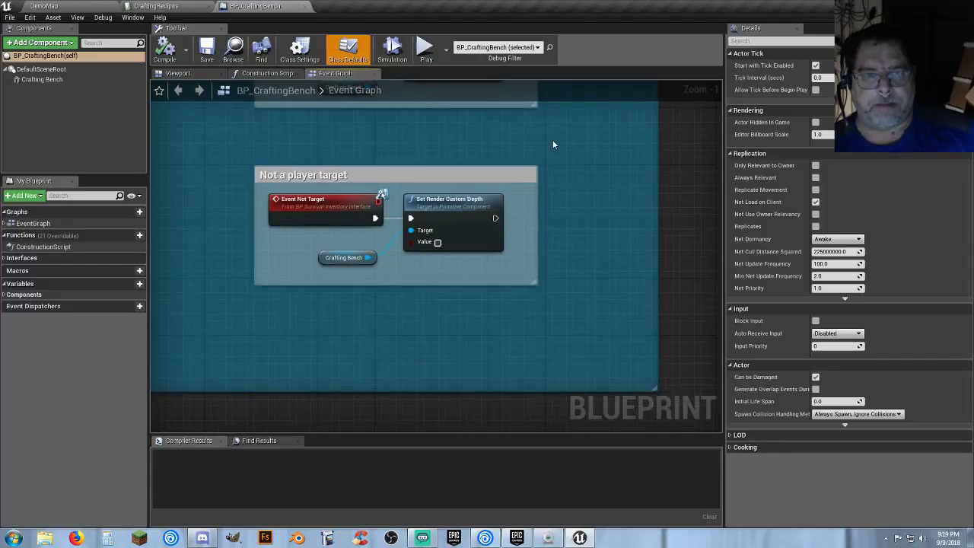
right_drag(554, 144, 605, 280)
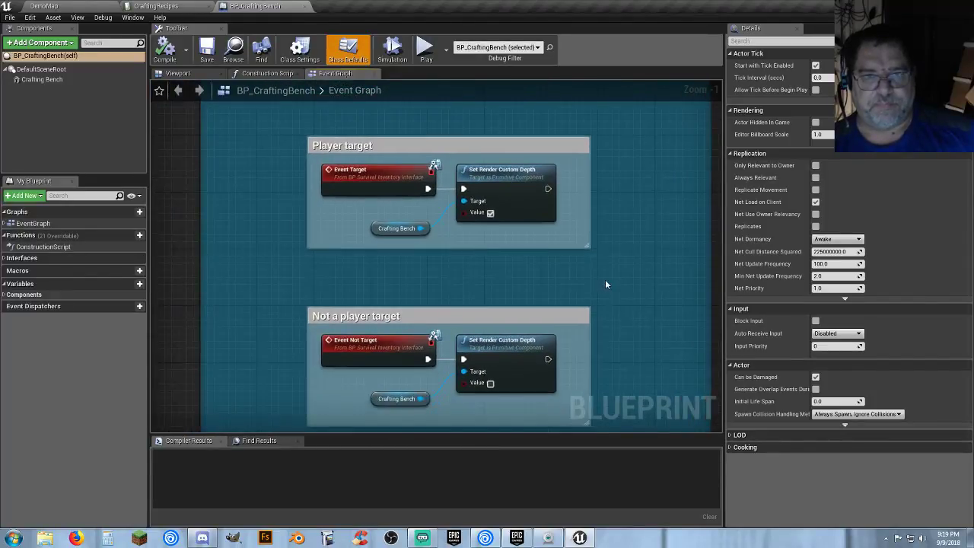
click(305, 6)
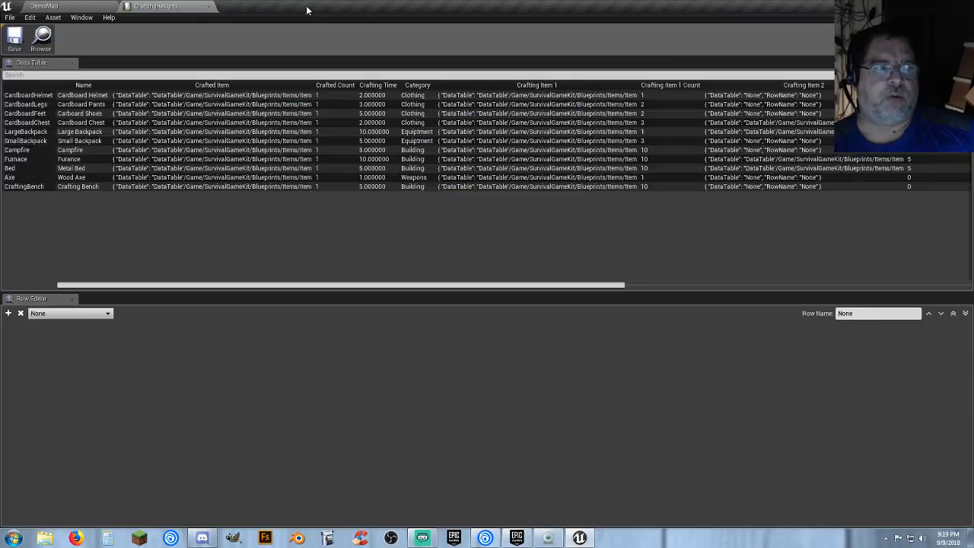
- Check the WorldItems folder in DemoMap for a pickaxe item and return to the CraftingRecipes table
click(82, 6)
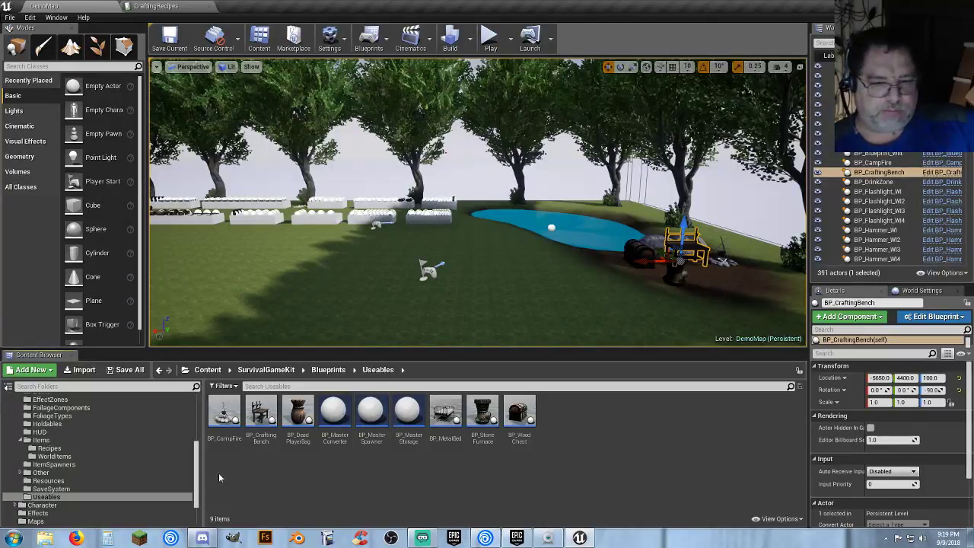
click(55, 457)
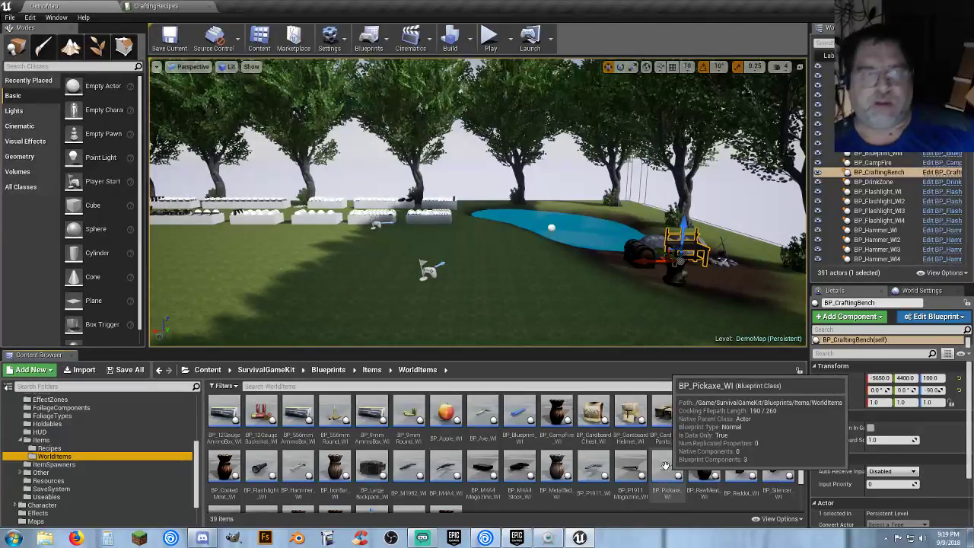
click(163, 6)
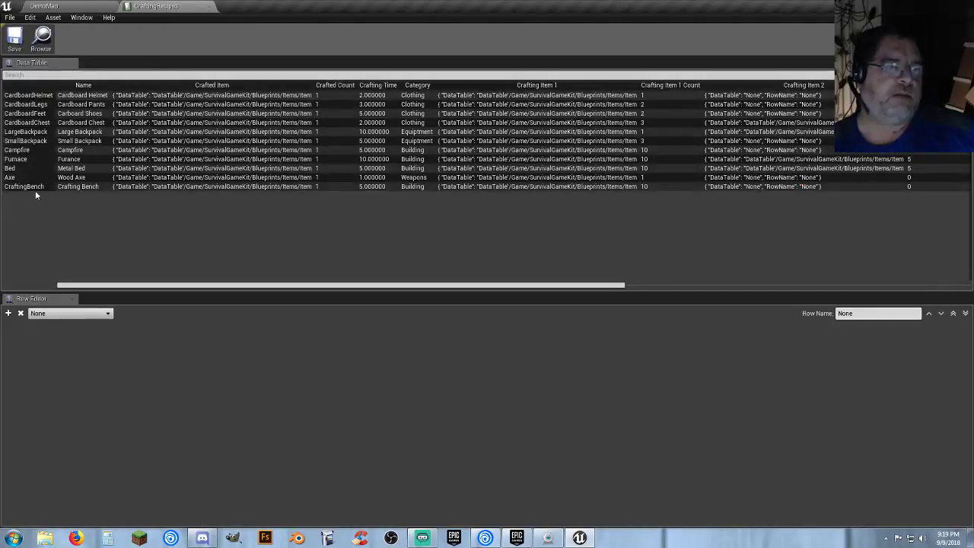
- Add a recipe row with the row name PickAxe and set its Name value to Pick Axe
click(9, 313)
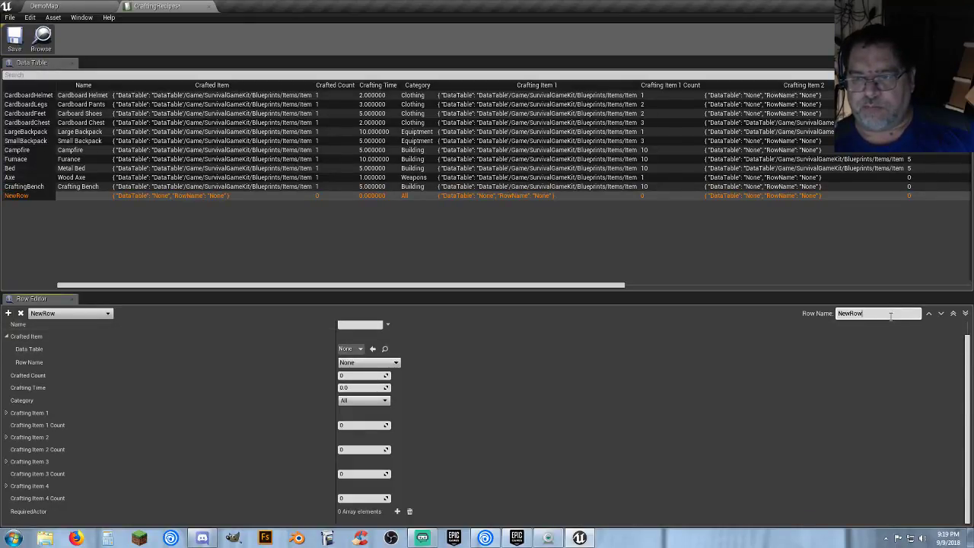
double_click(847, 314)
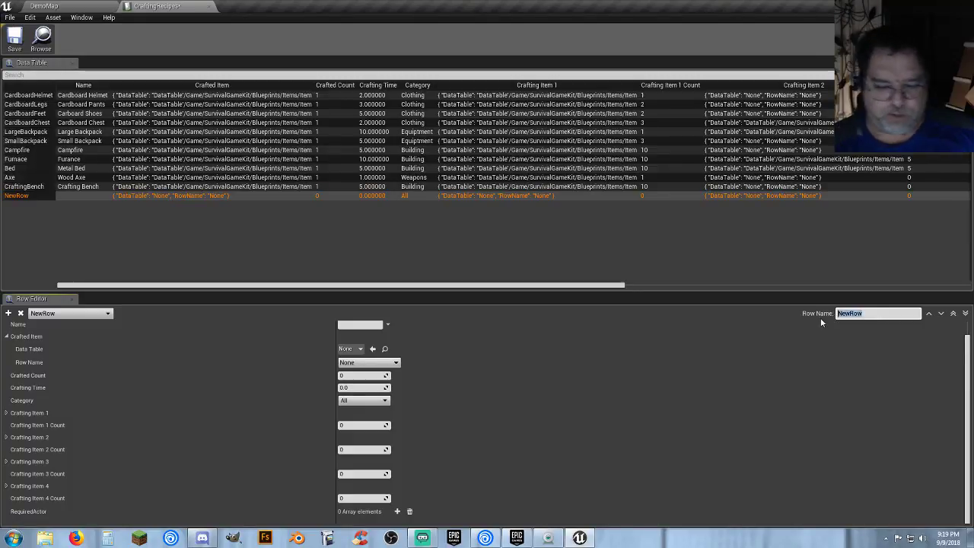
text(Pick)
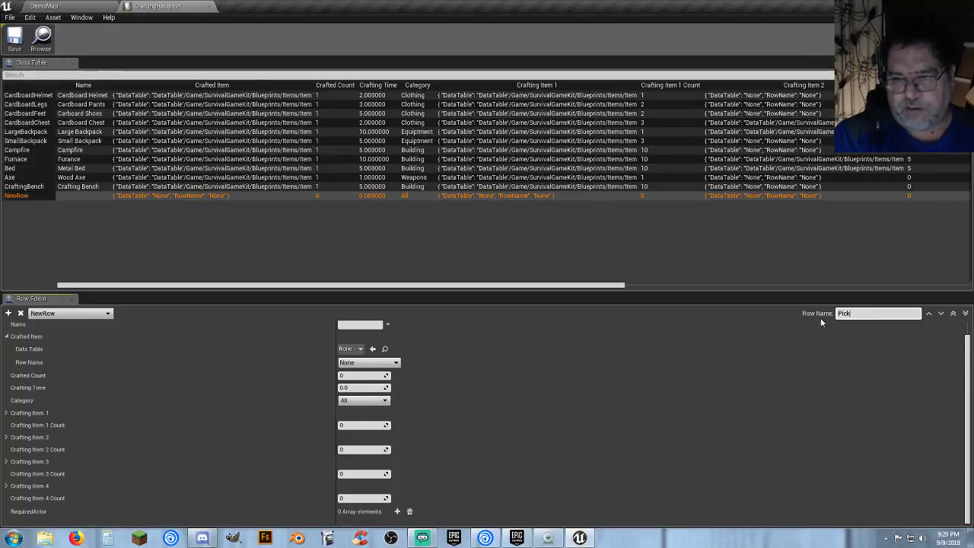
text(Axe)
key(Return)
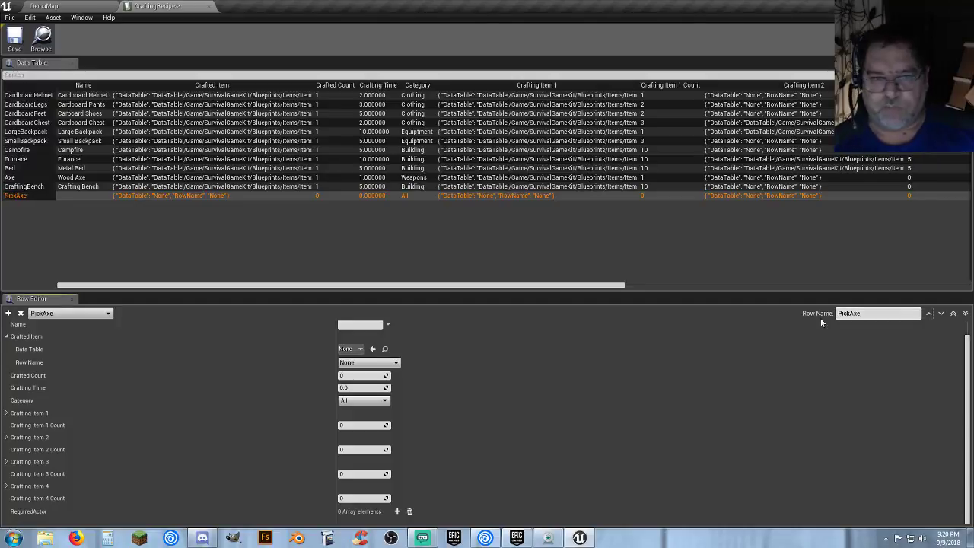
click(344, 325)
text(Pick A)
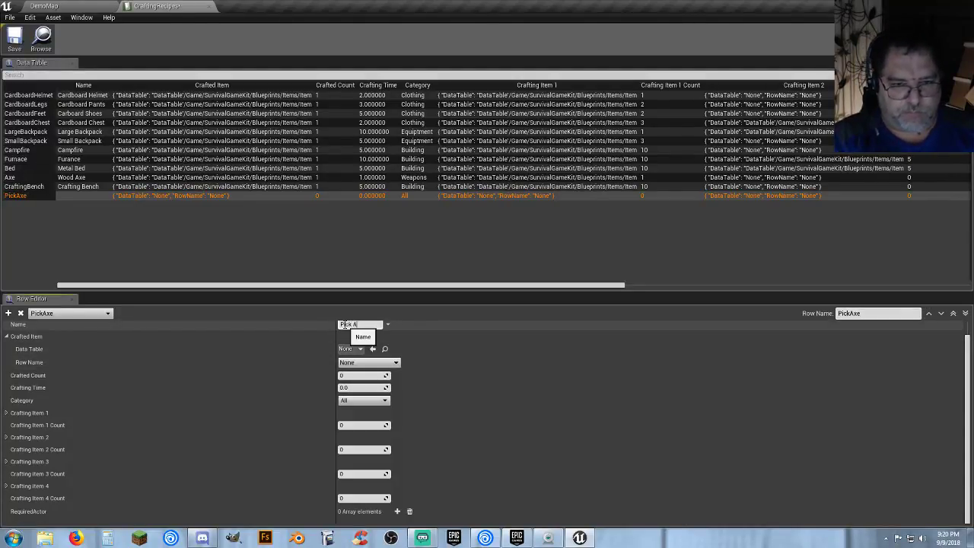
text(xe)
click(263, 380)
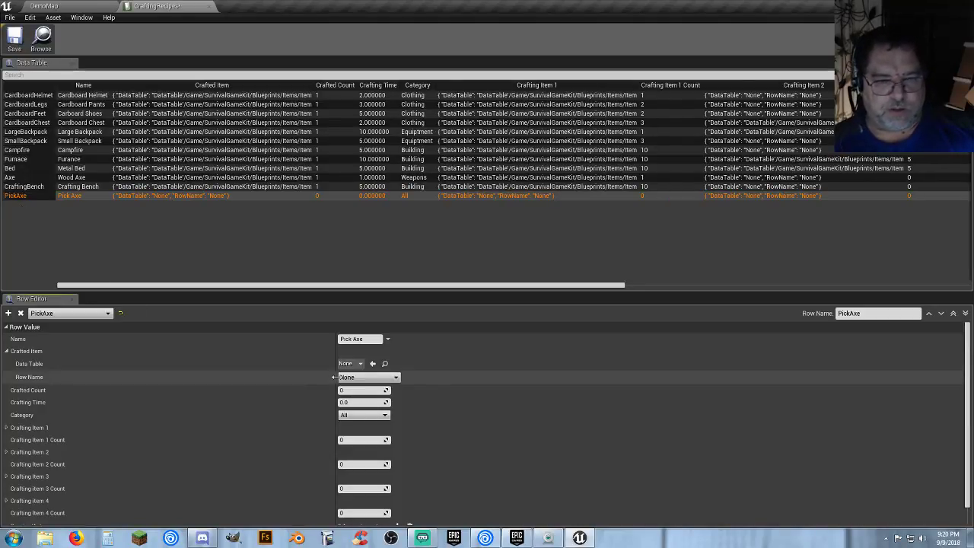
- Set the Pick Axe recipe's crafted item to the Pickaxe row of the ItemList data table
click(361, 365)
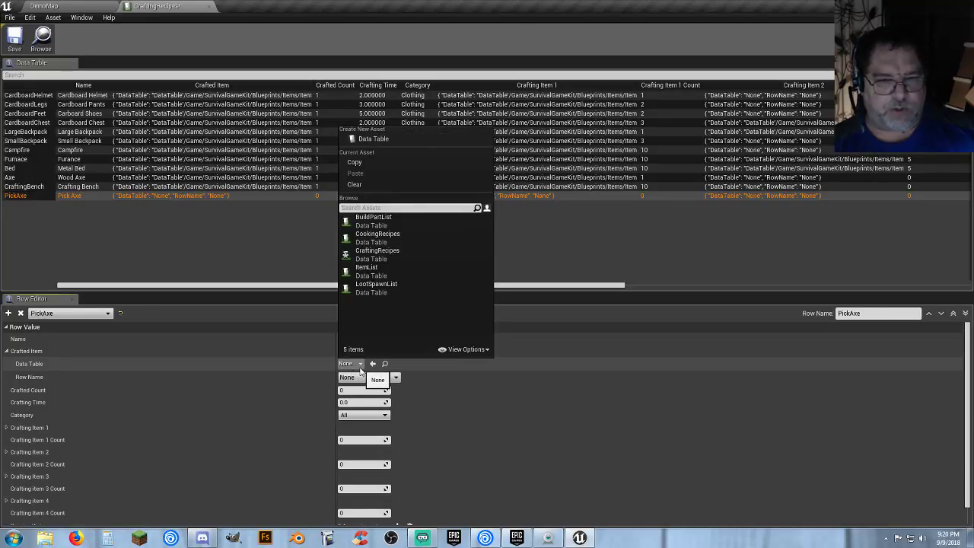
click(411, 277)
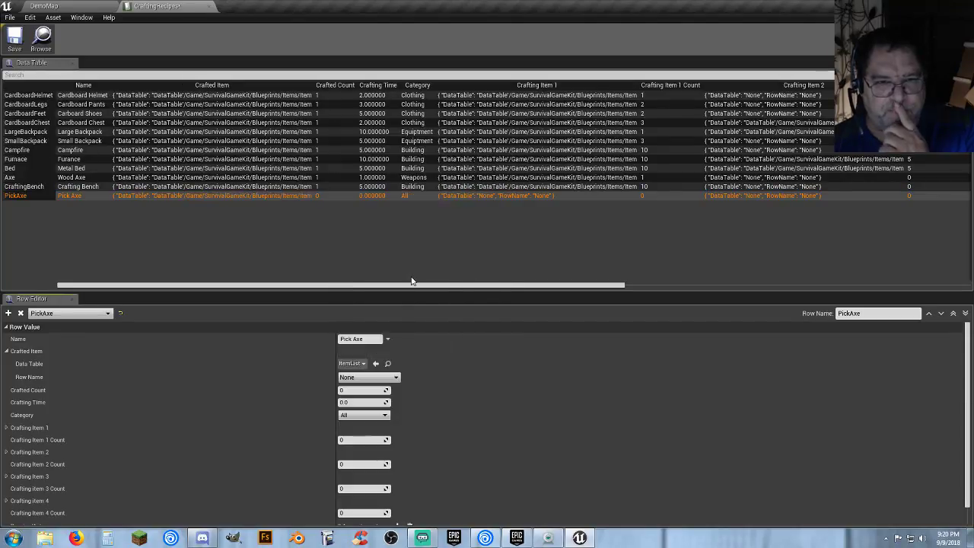
click(387, 379)
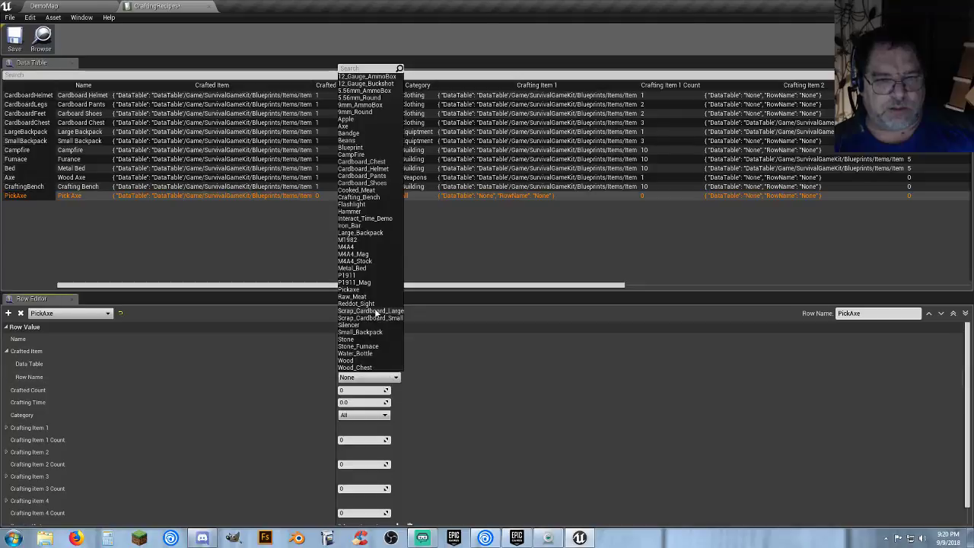
click(355, 290)
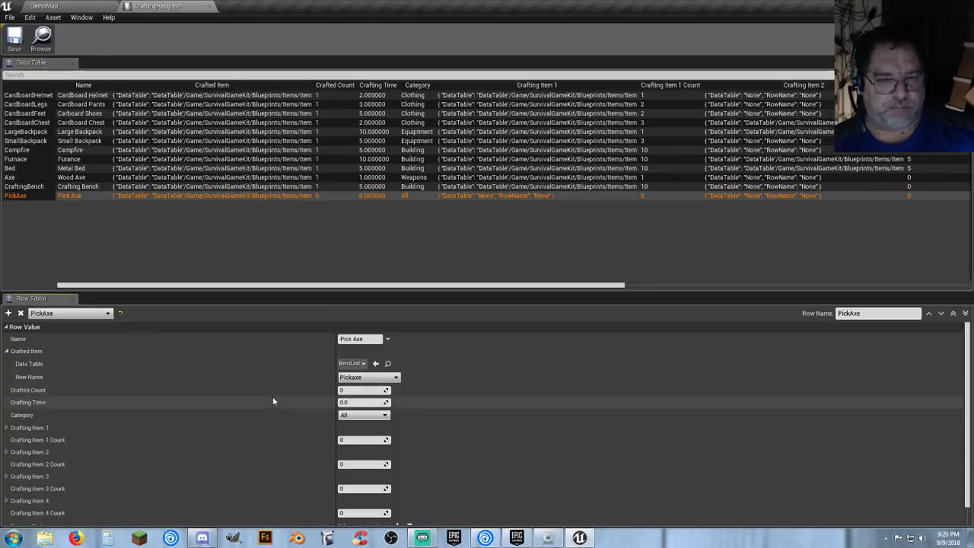
- Set the Pick Axe recipe's crafted count to 1, crafting time to 5 and category to Weapons
click(340, 390)
text(1)
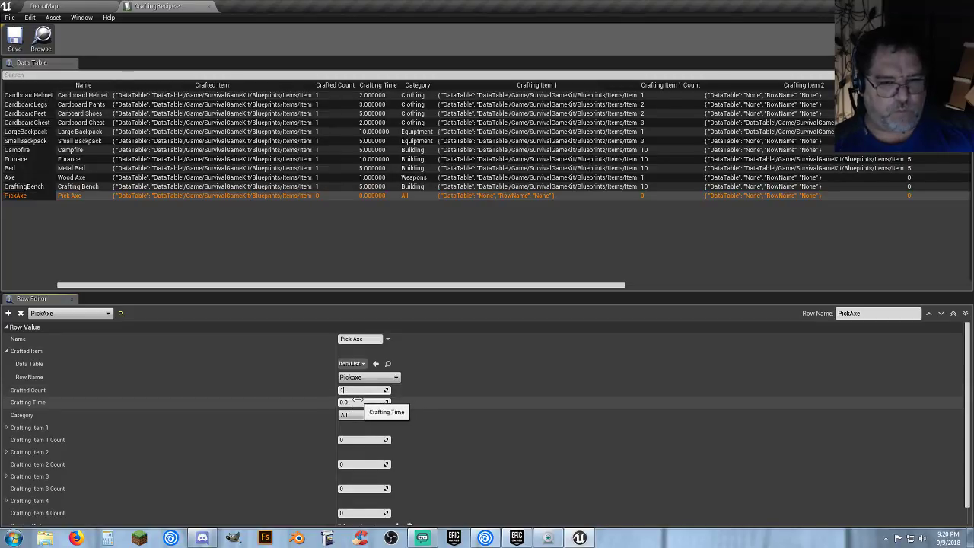
click(356, 402)
text(5)
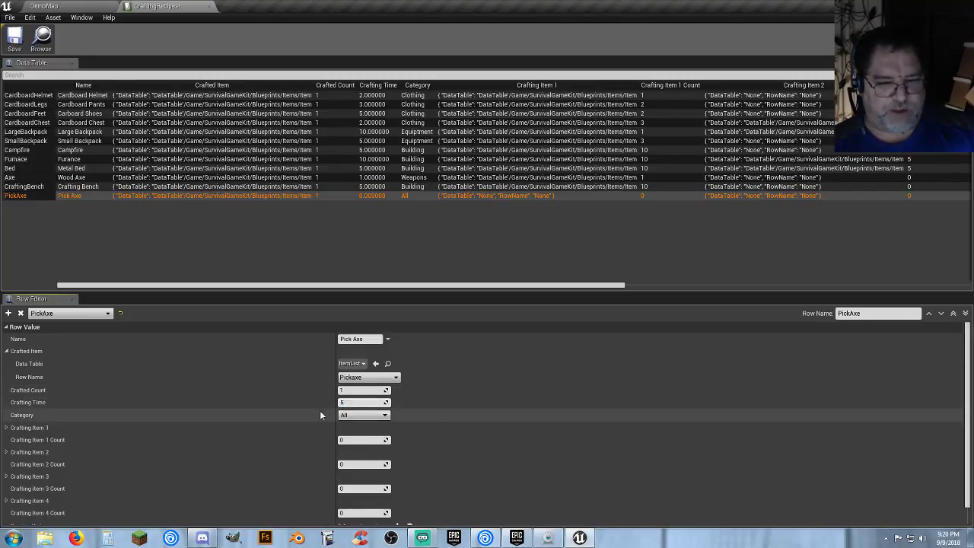
click(361, 416)
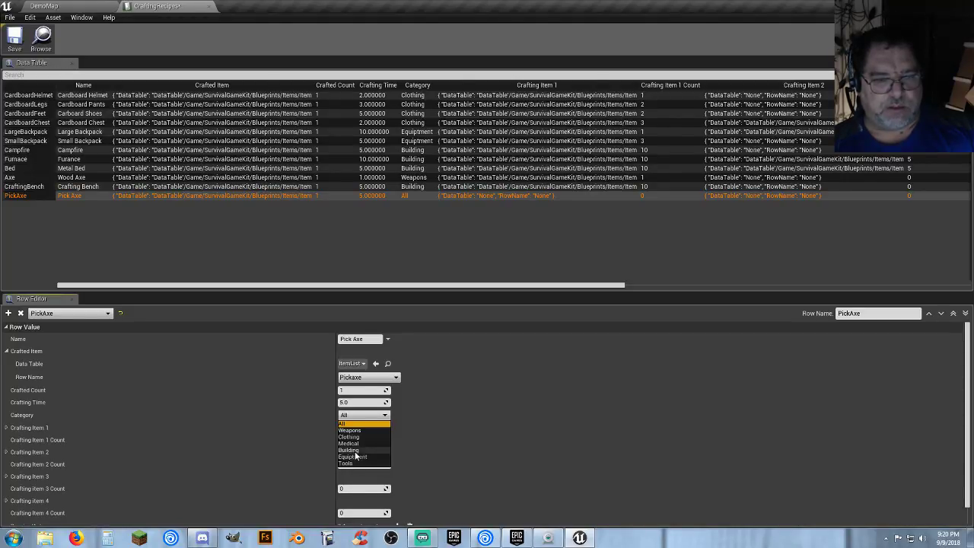
click(361, 431)
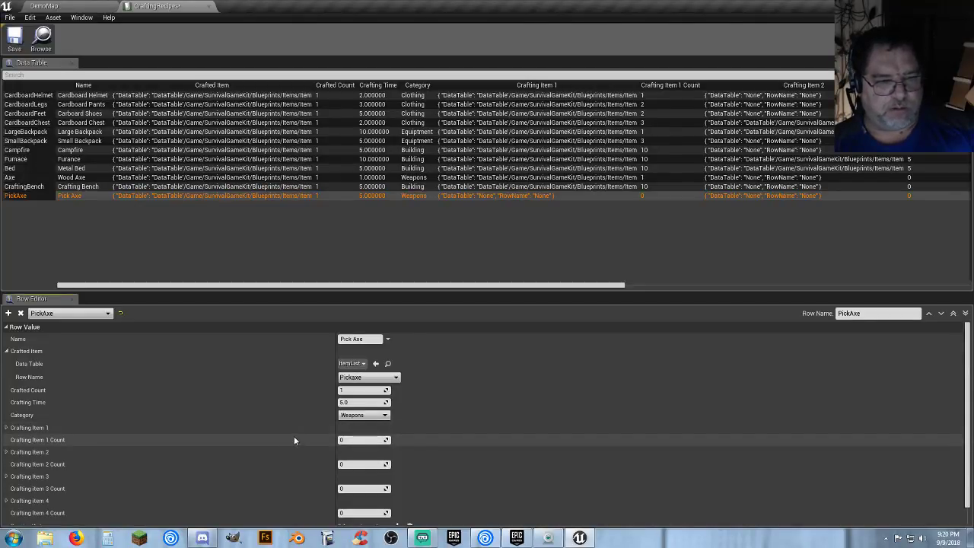
- Set the Pick Axe recipe's Crafting Item 1 to the Wood row of the ItemList data table with a count of 5
click(8, 430)
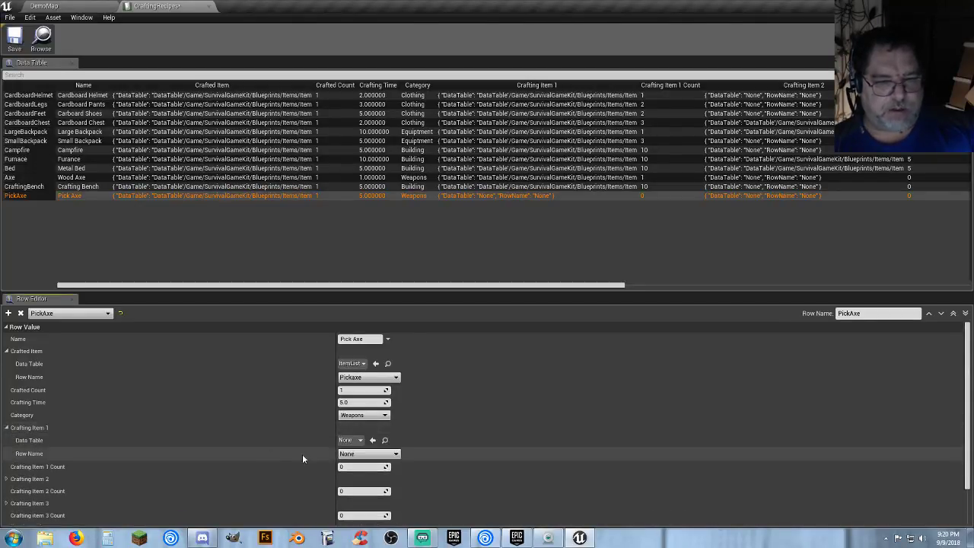
click(368, 454)
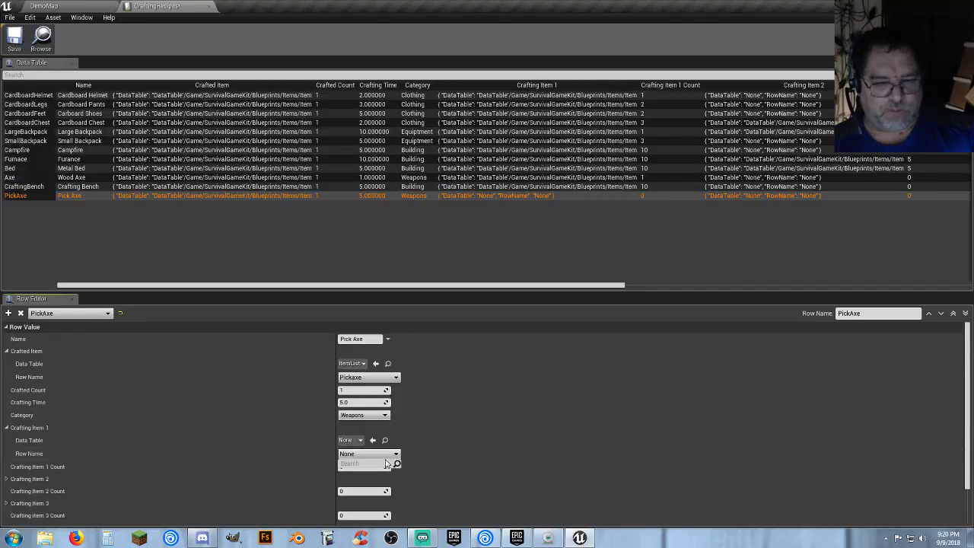
click(282, 450)
click(348, 441)
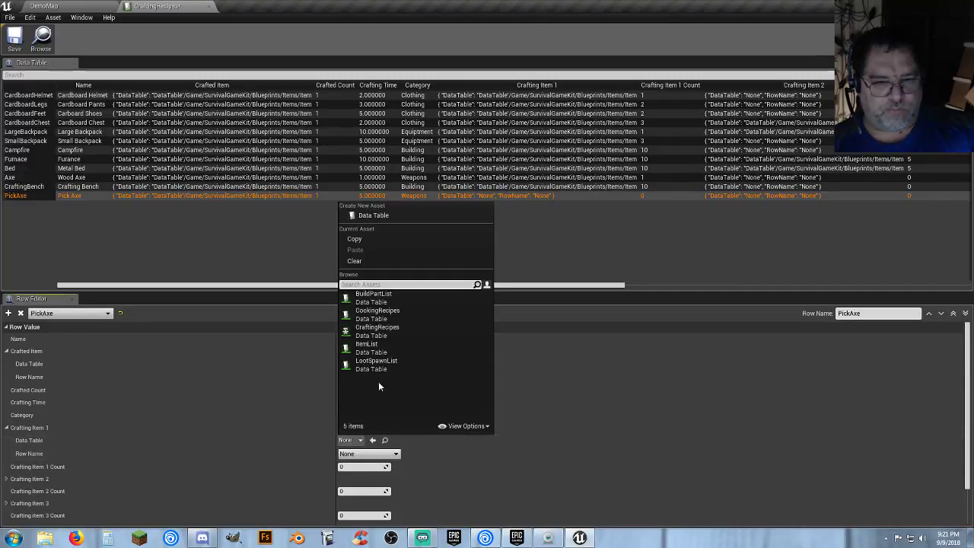
click(384, 347)
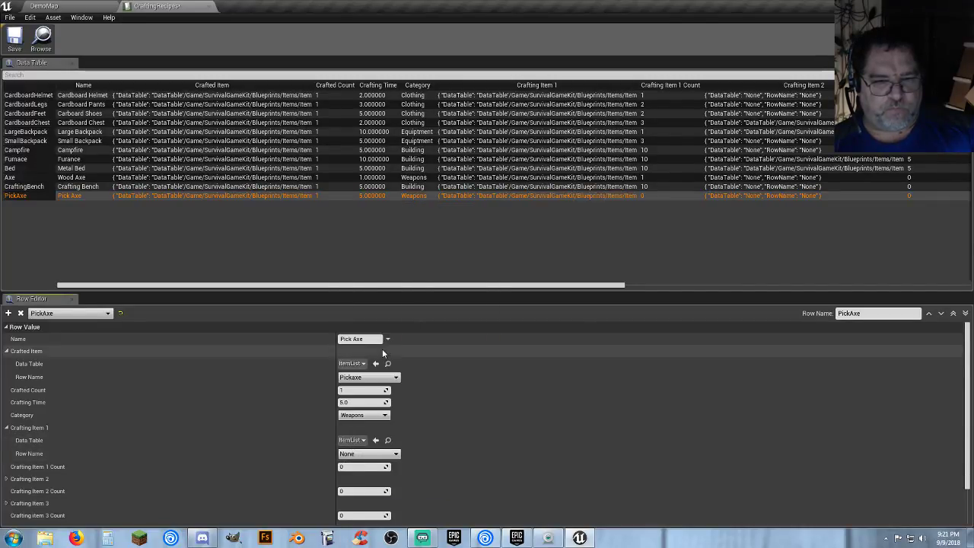
click(390, 455)
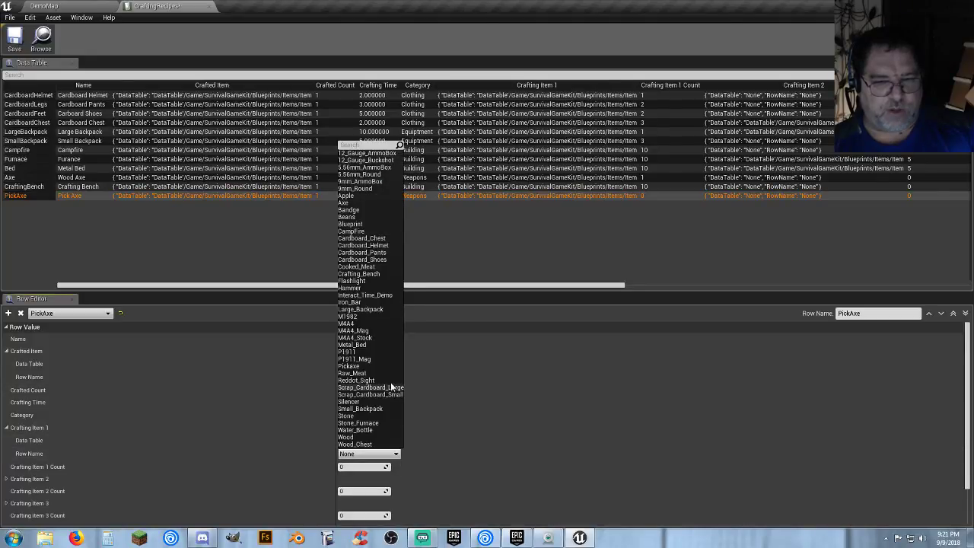
click(347, 437)
text(5)
key(Return)
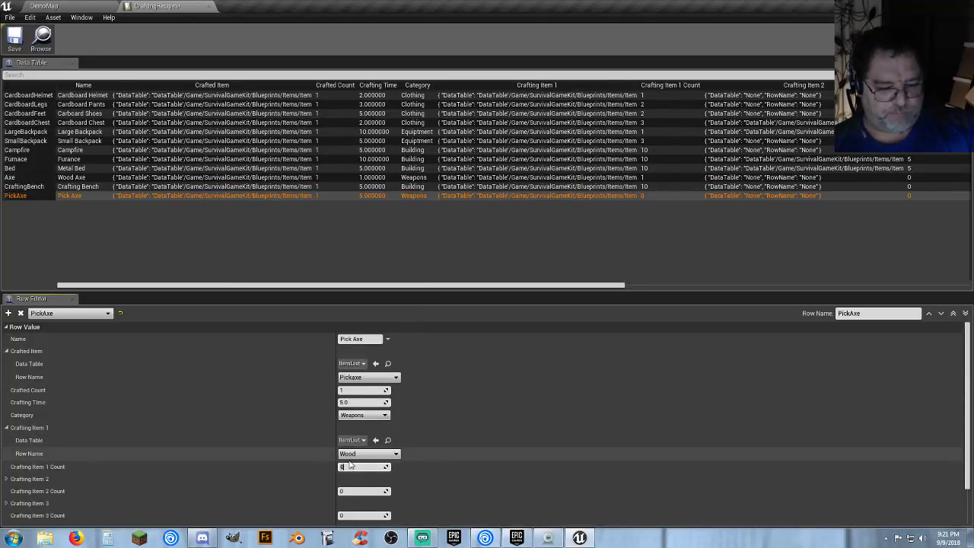
- Set the Pick Axe recipe's Crafting Item 2 to the Iron_Bar row of the ItemList data table with a count of 2
scroll(271, 449, down, 2)
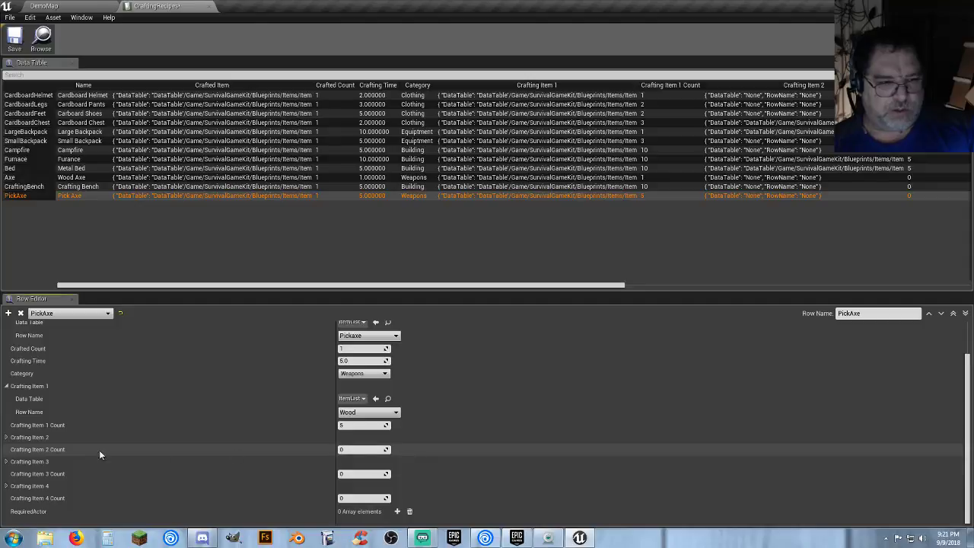
click(7, 438)
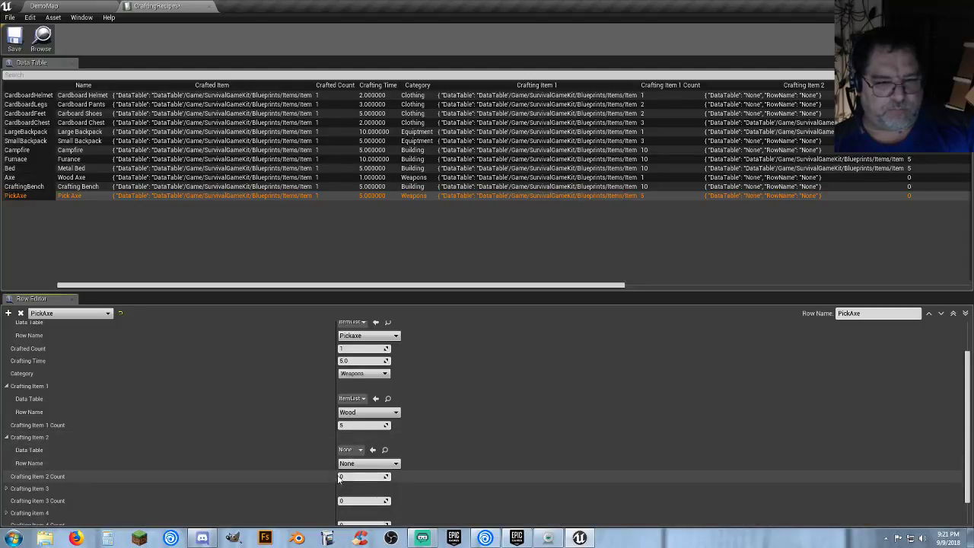
click(349, 450)
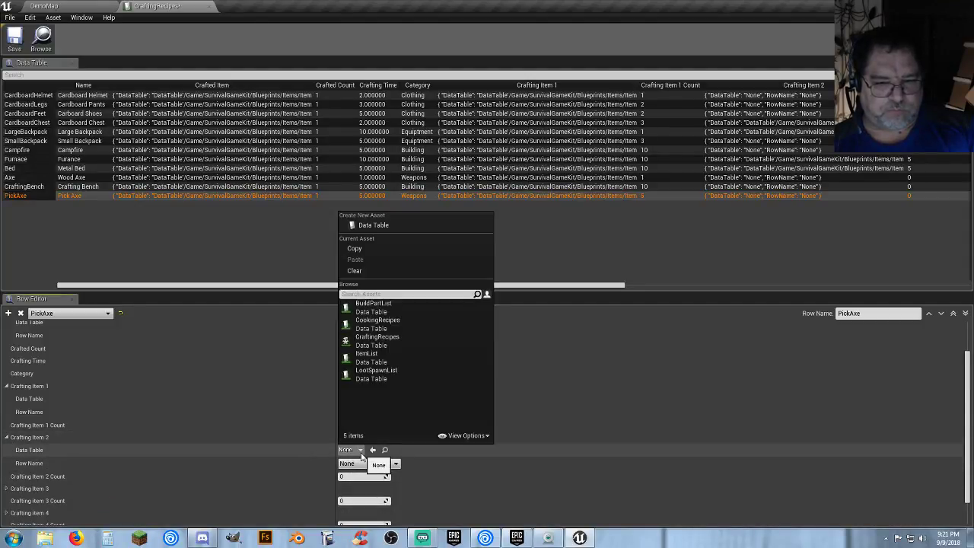
click(387, 358)
click(388, 464)
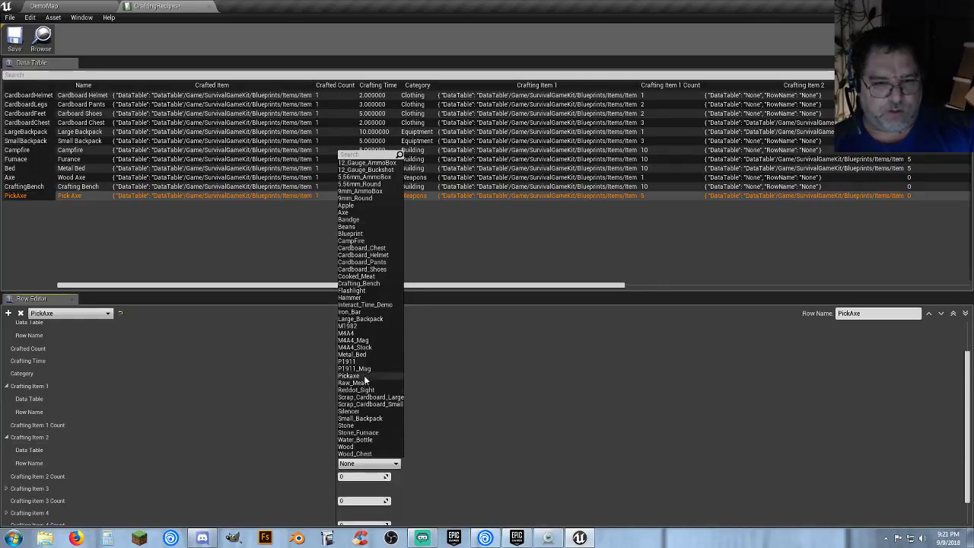
click(369, 313)
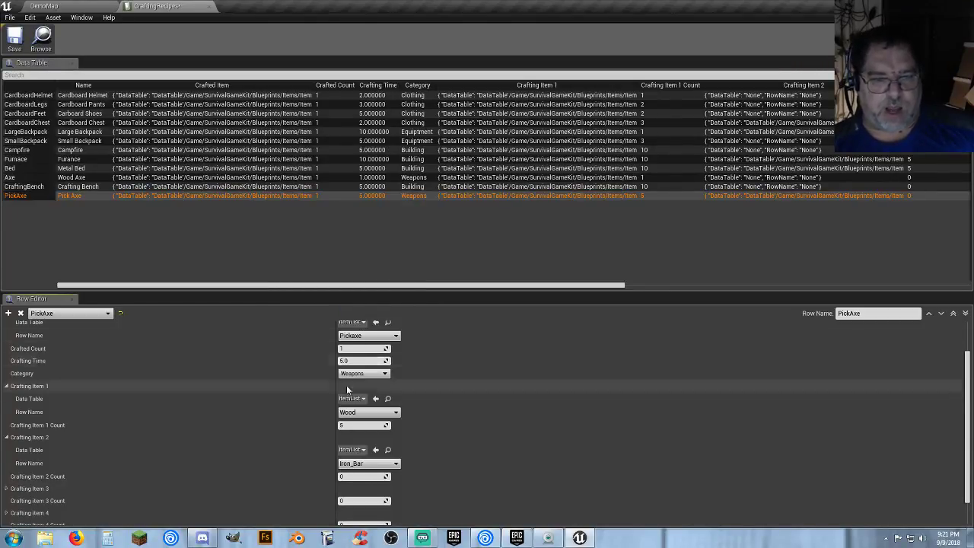
click(364, 477)
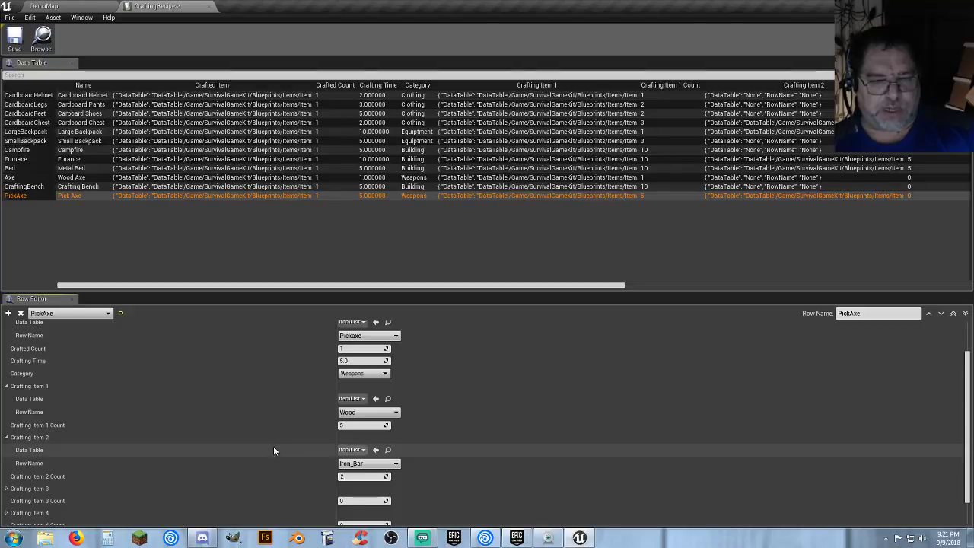
text(2)
key(Return)
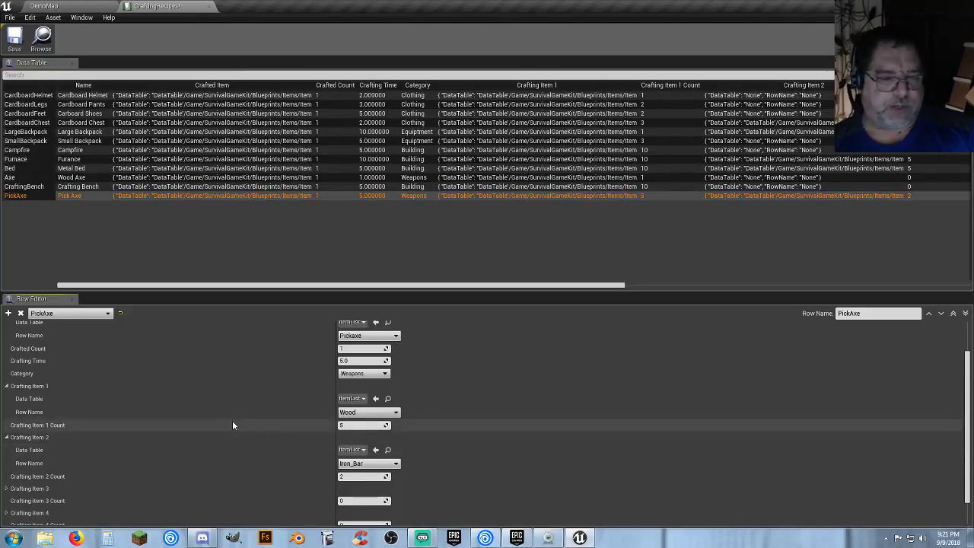
- Review the Pick Axe row's values, save the CraftingRecipes table and return to DemoMap
scroll(233, 424, down, 1)
scroll(233, 425, up, 3)
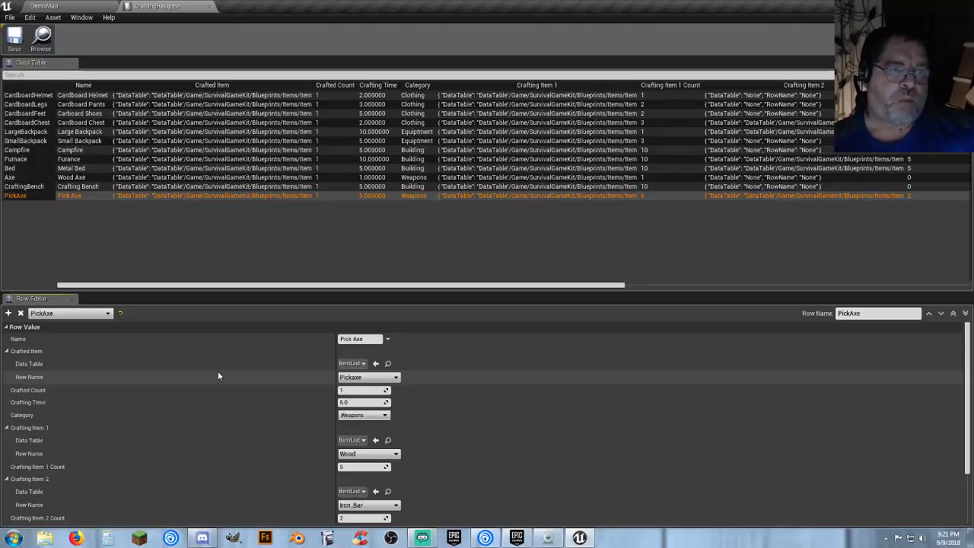
scroll(218, 376, down, 2)
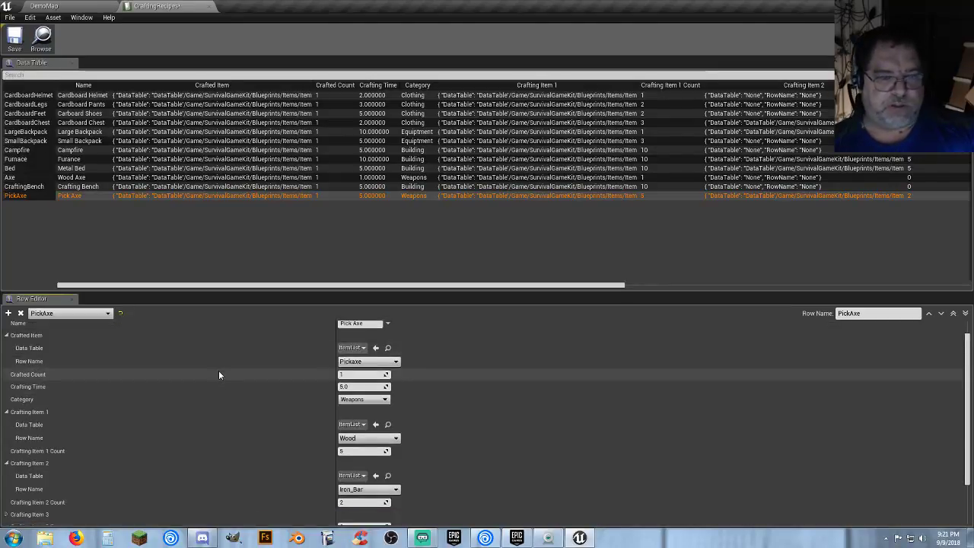
scroll(219, 375, up, 2)
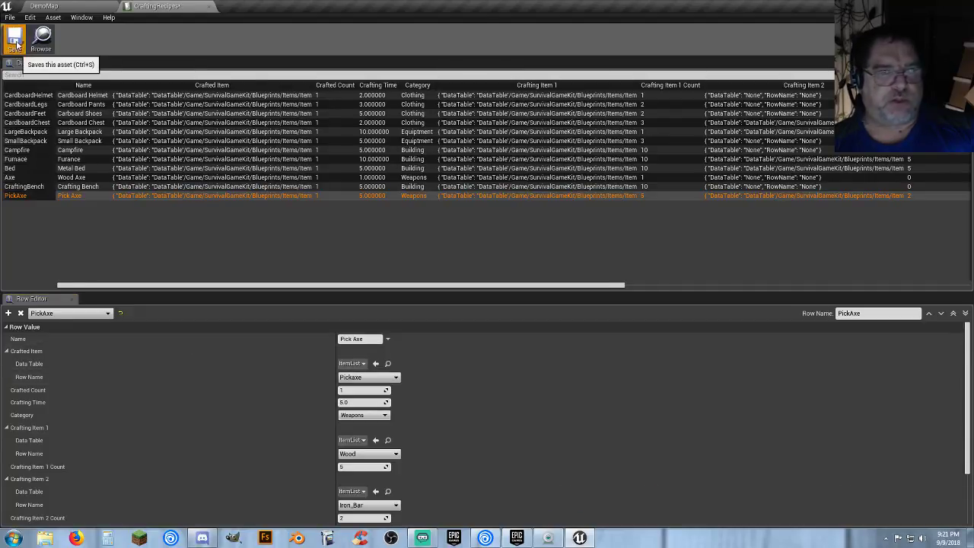
click(76, 7)
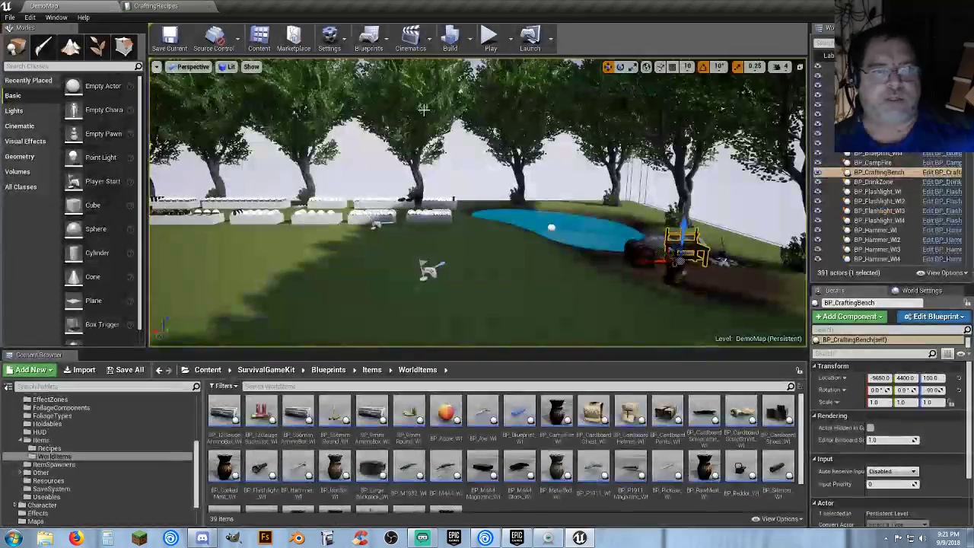
- Play the level and check the Pick Axe entry and its recipe in the in-game crafting list
click(487, 42)
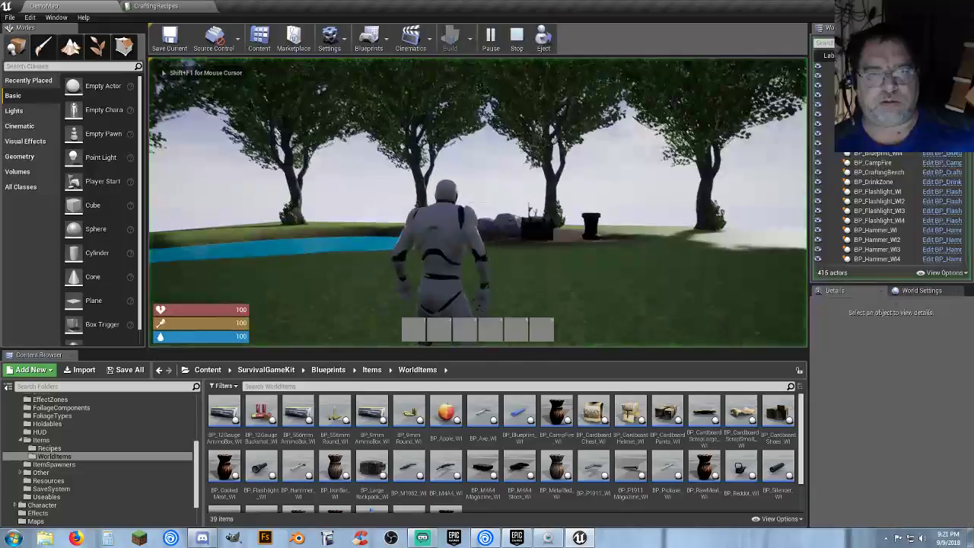
key(Tab)
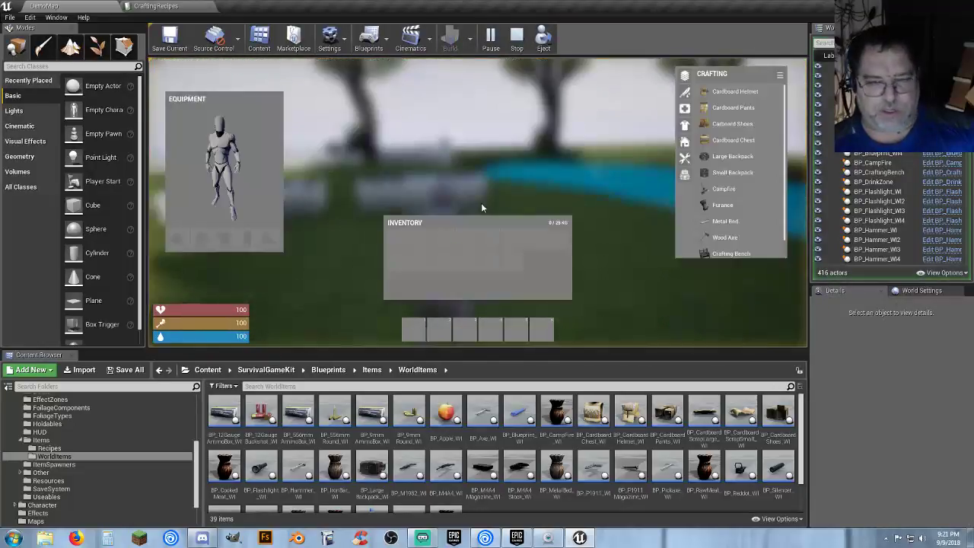
scroll(739, 233, down, 1)
mouse_move(739, 250)
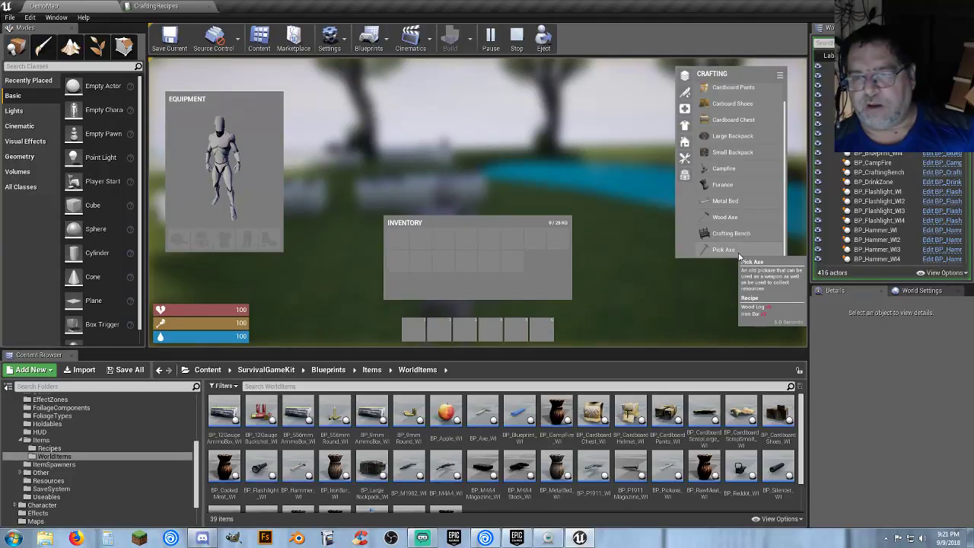
key(Tab)
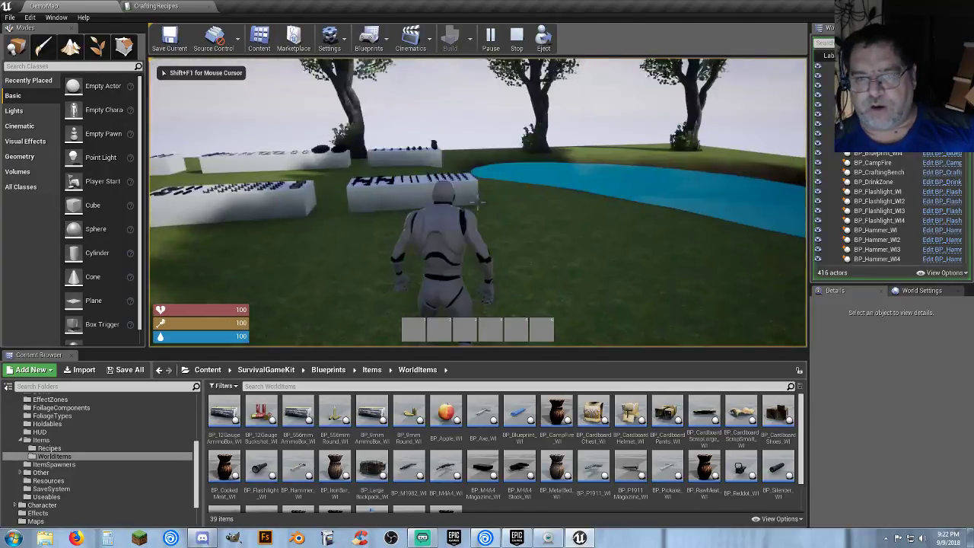
- Collect the iron bars in the game, split the stack in the inventory and drop the split-off half
key(w)
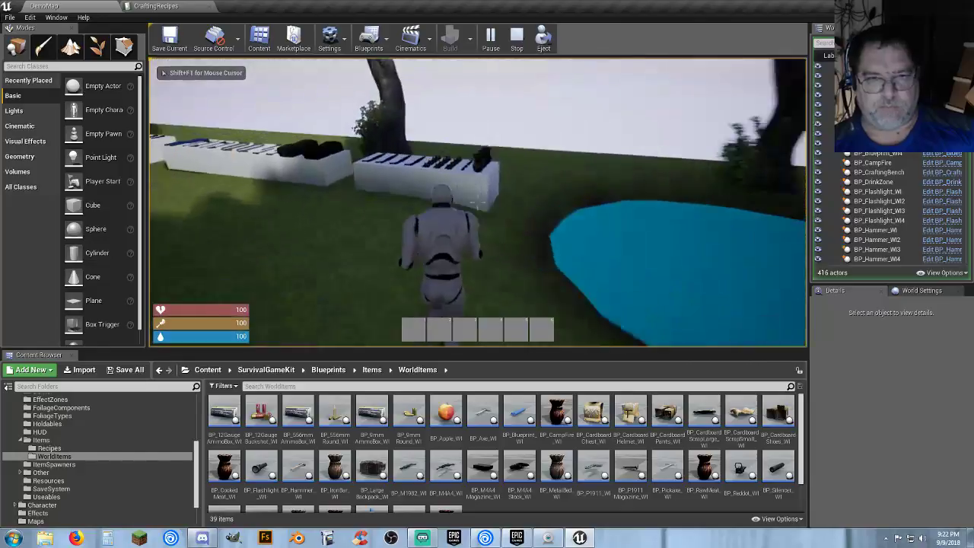
key(e)
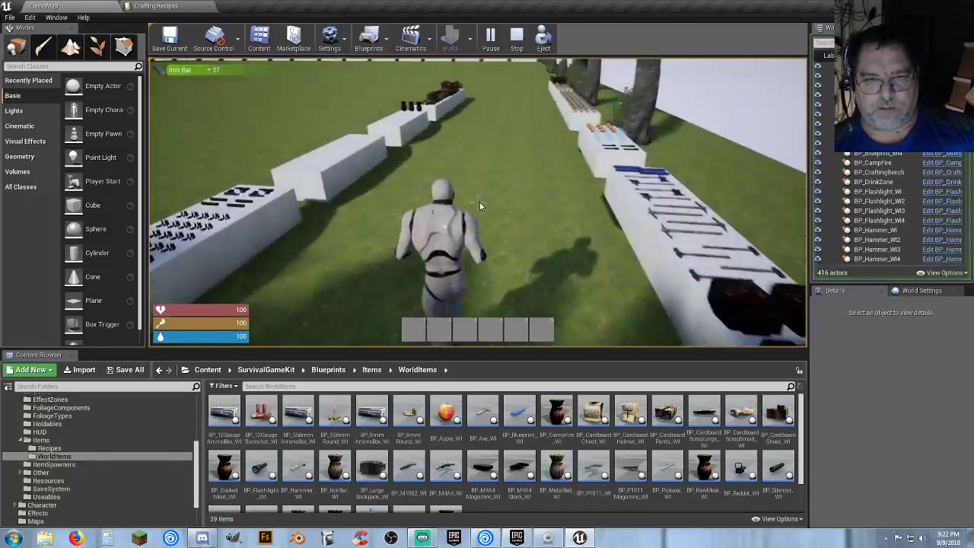
key(Tab)
right_click(398, 243)
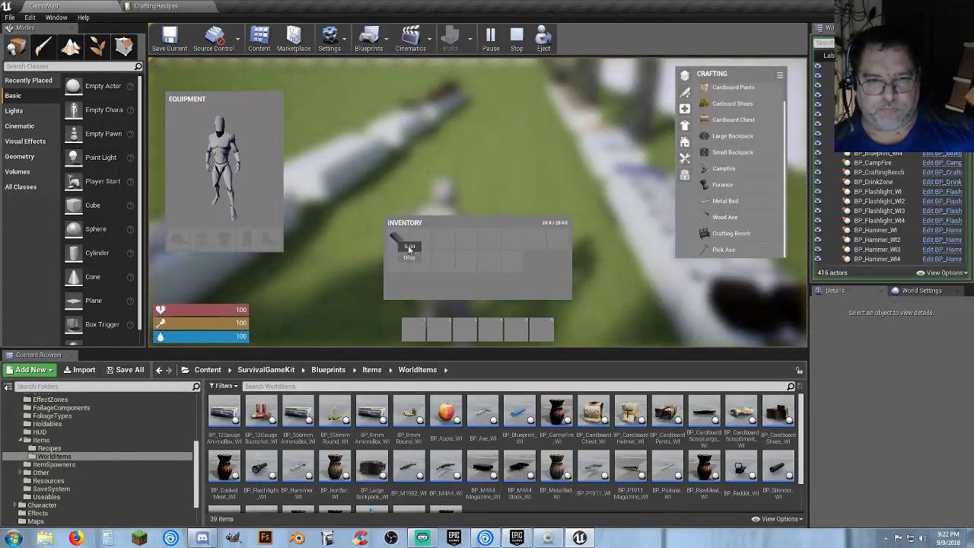
click(410, 246)
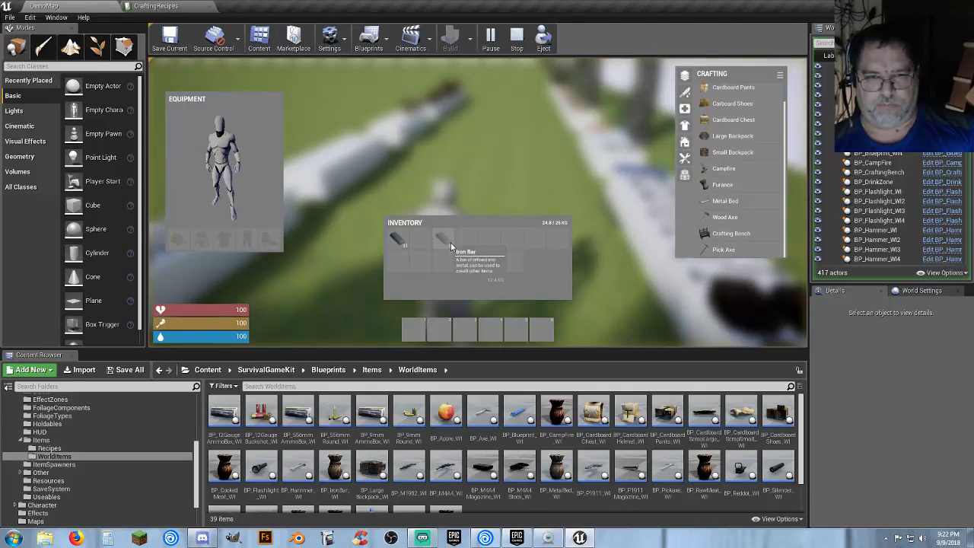
drag(450, 242, 464, 184)
key(Tab)
- Collect the wood logs in the game, split the stack in the inventory and drop the split-off half
key(w)
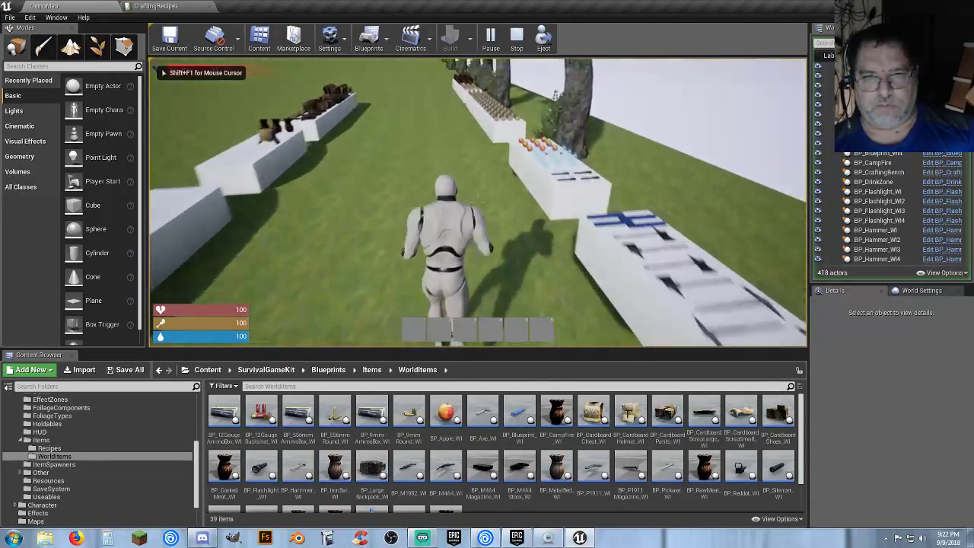
key(e)
key(Tab)
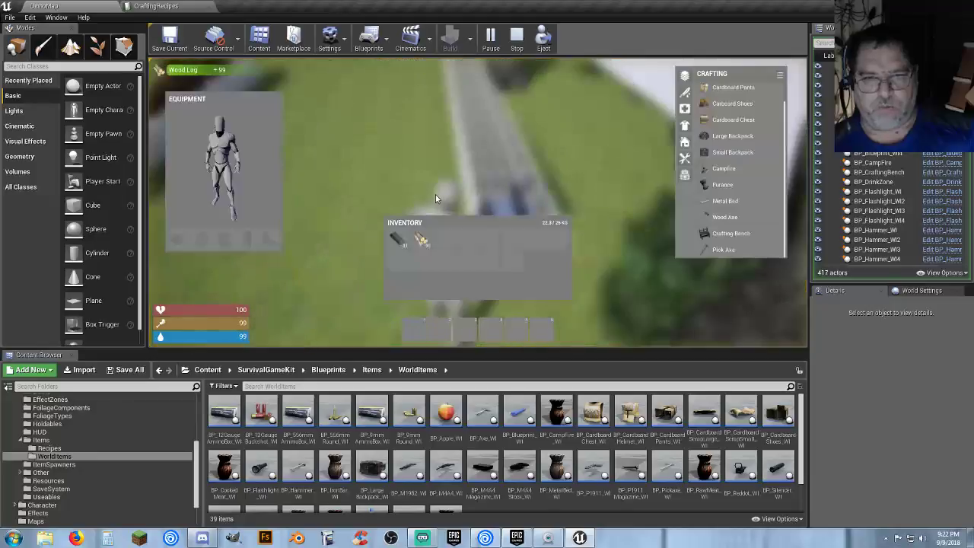
right_click(423, 239)
click(446, 241)
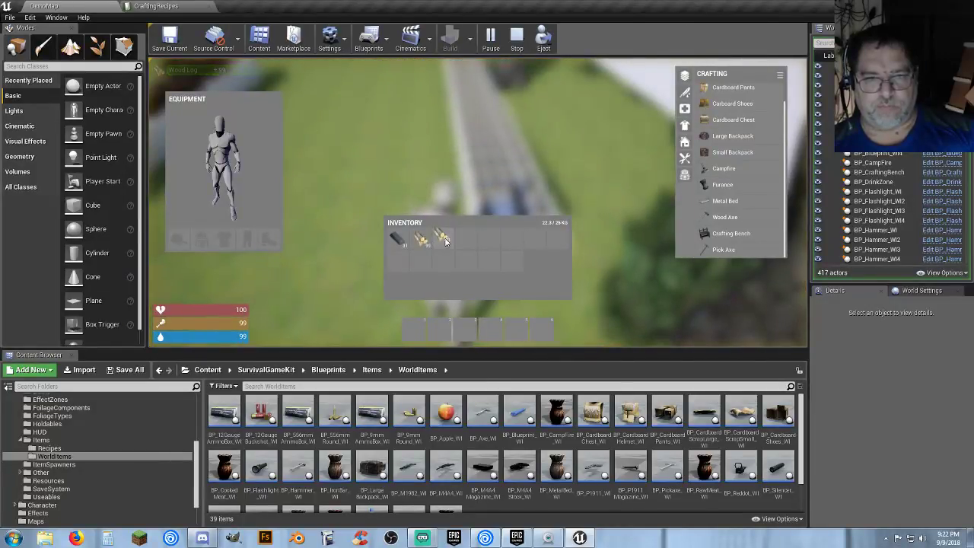
drag(446, 242, 430, 189)
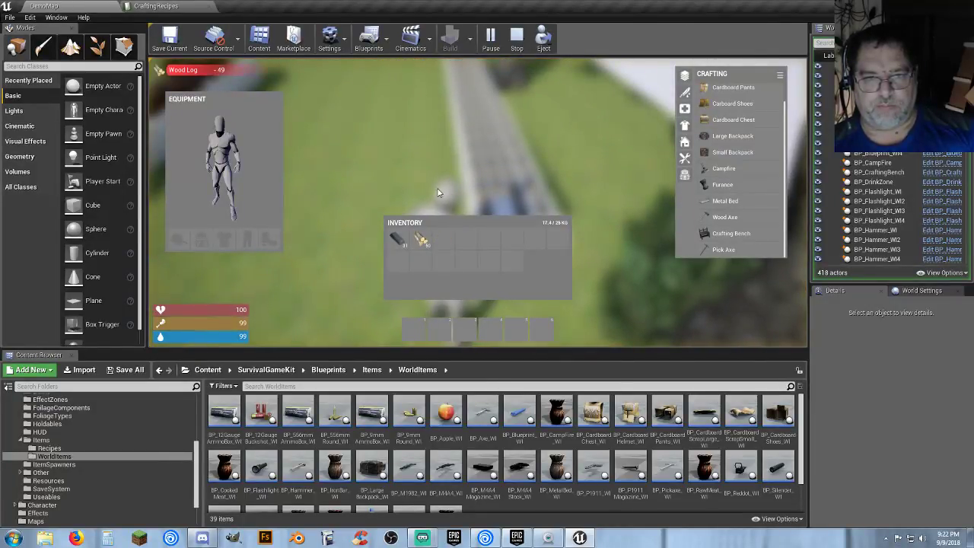
- Craft a Pick Axe from the in-game crafting list and equip it from the first hotbar slot
click(723, 250)
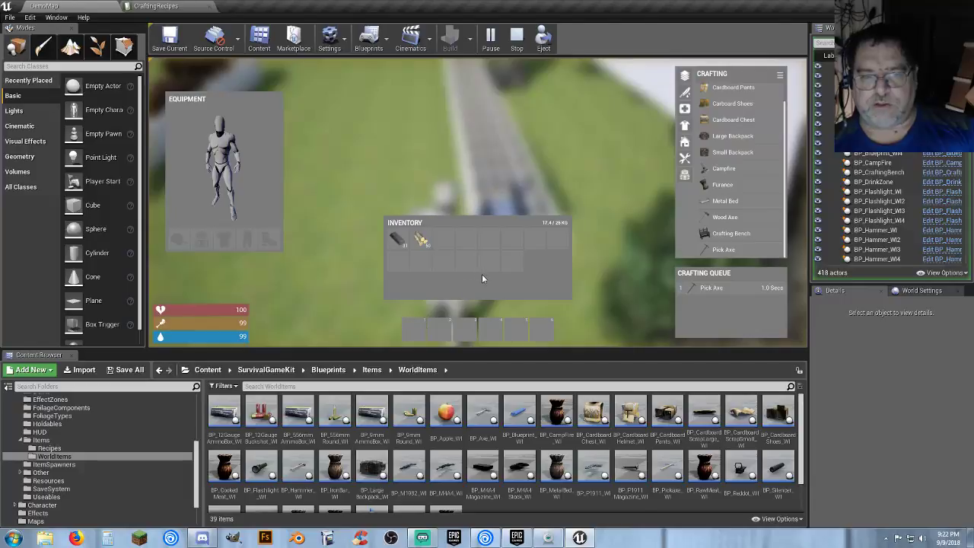
key(Tab)
key(1)
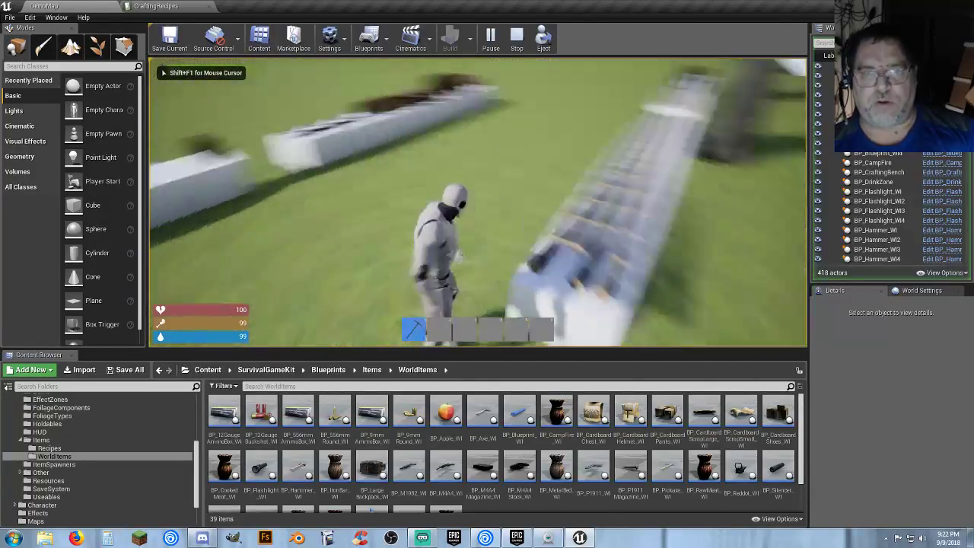
- Test the crafted pick axe by harvesting stone from the rocks and wood from a tree
key(w)
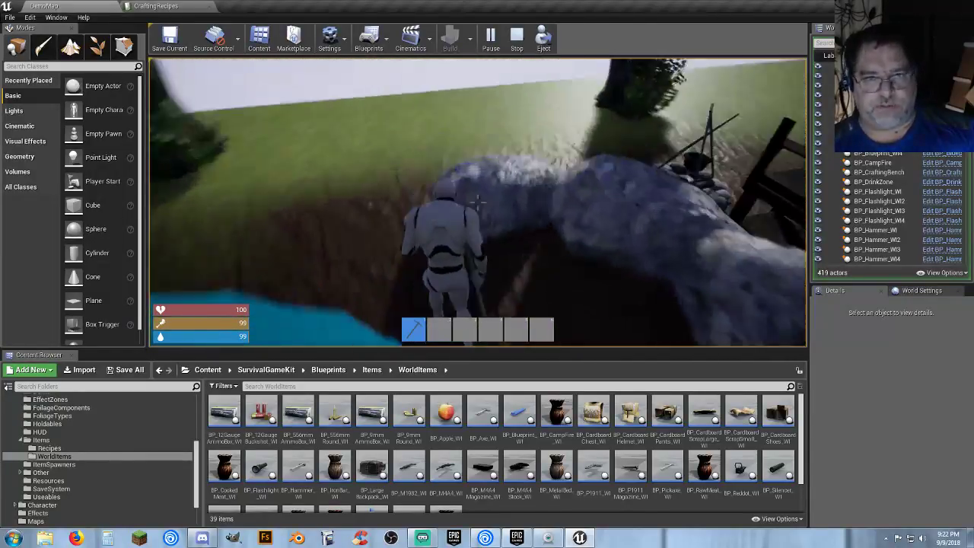
click(478, 202)
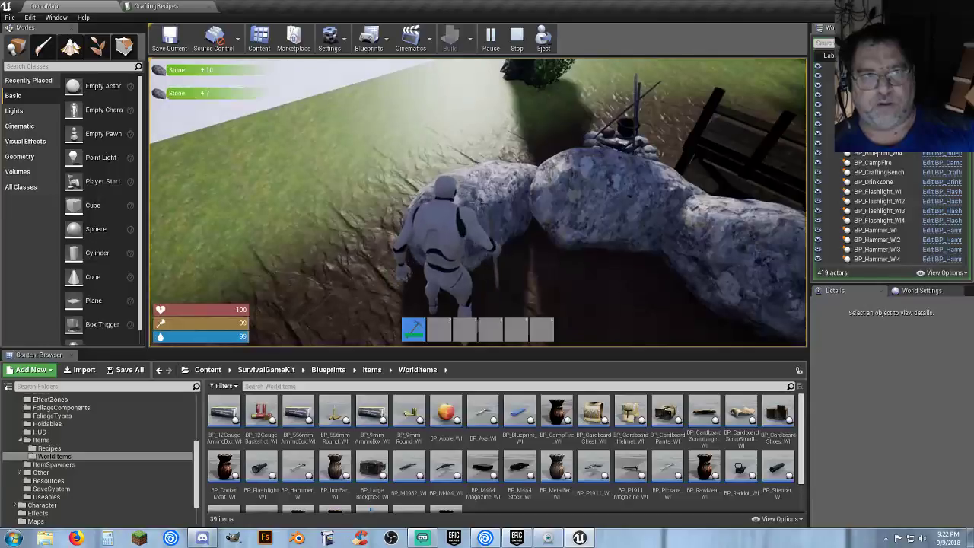
key(w)
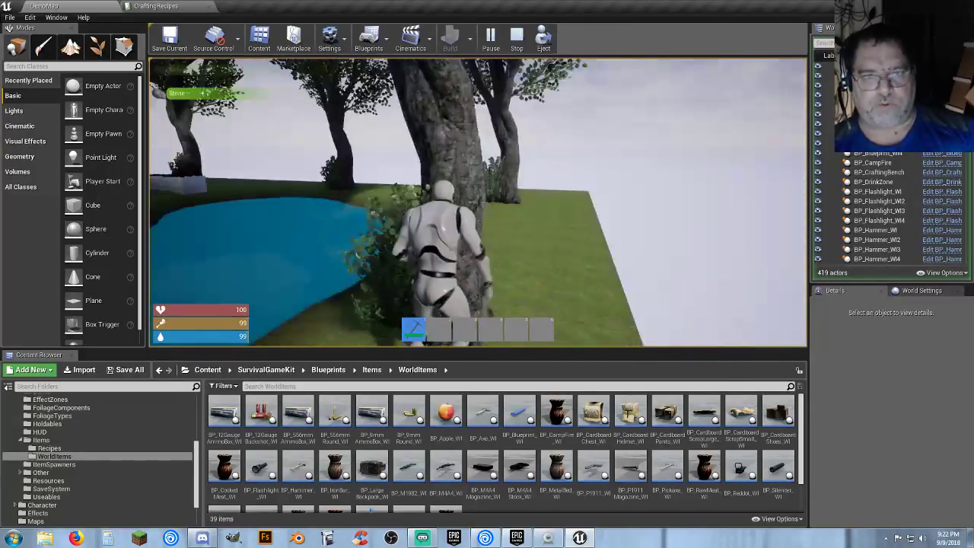
click(479, 199)
click(479, 200)
click(478, 201)
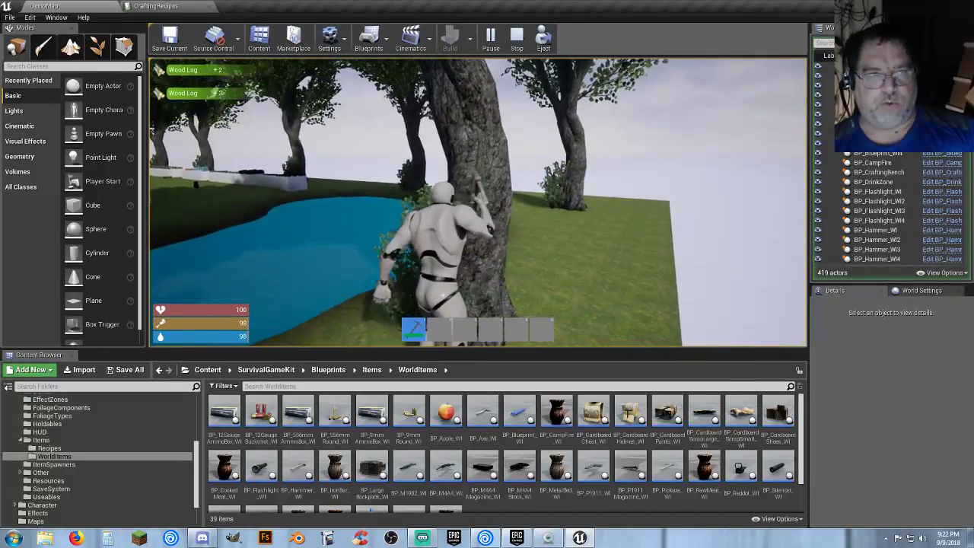
- Run the character back through the water to the open grass and end the play session
key(w)
key(w)
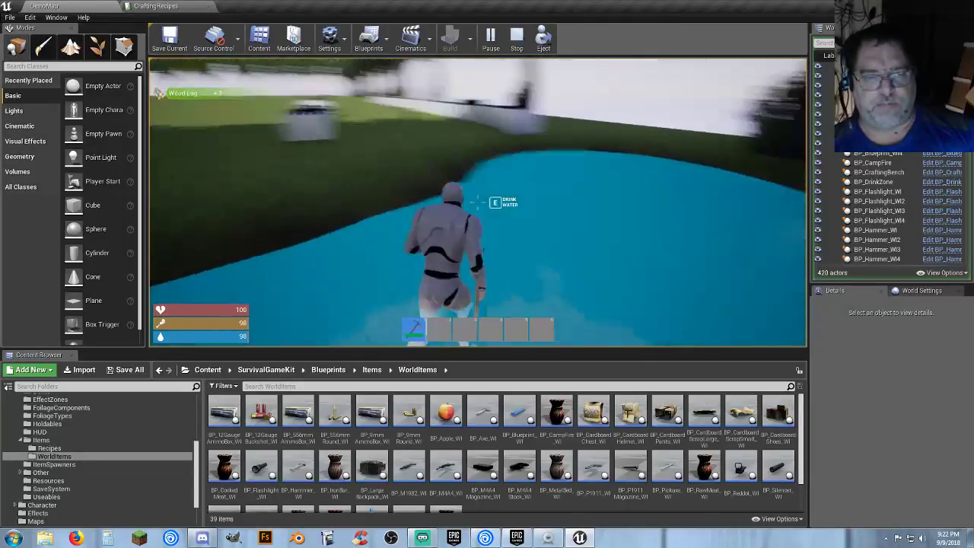
key(w)
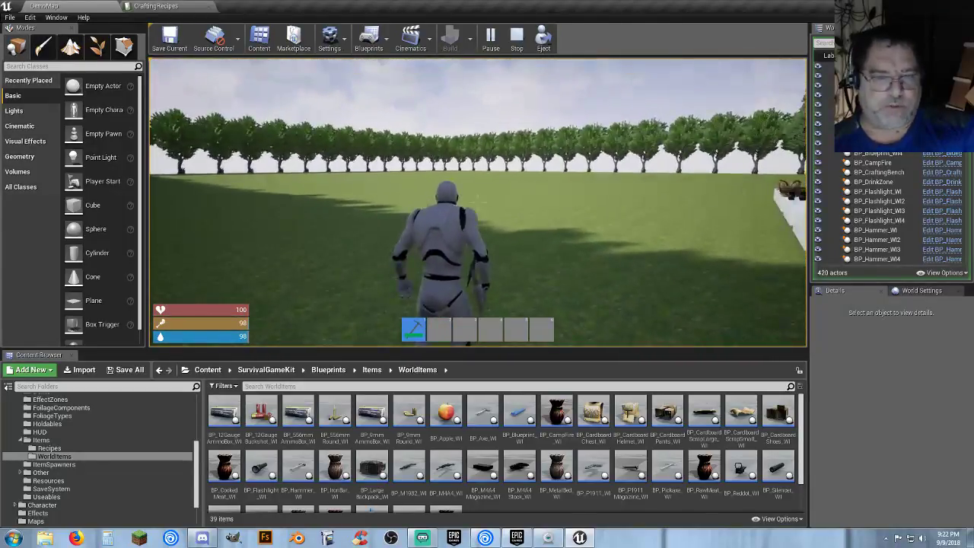
key(Escape)
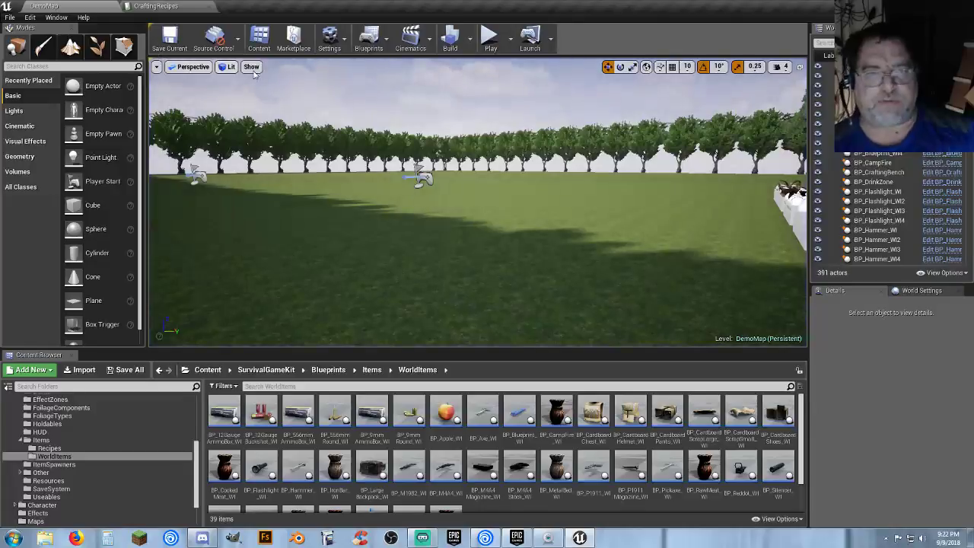
- Look through the item blueprints in the WorldItems folder for another item that needs a crafting recipe
right_drag(535, 227, 489, 270)
key(w)
key(s)
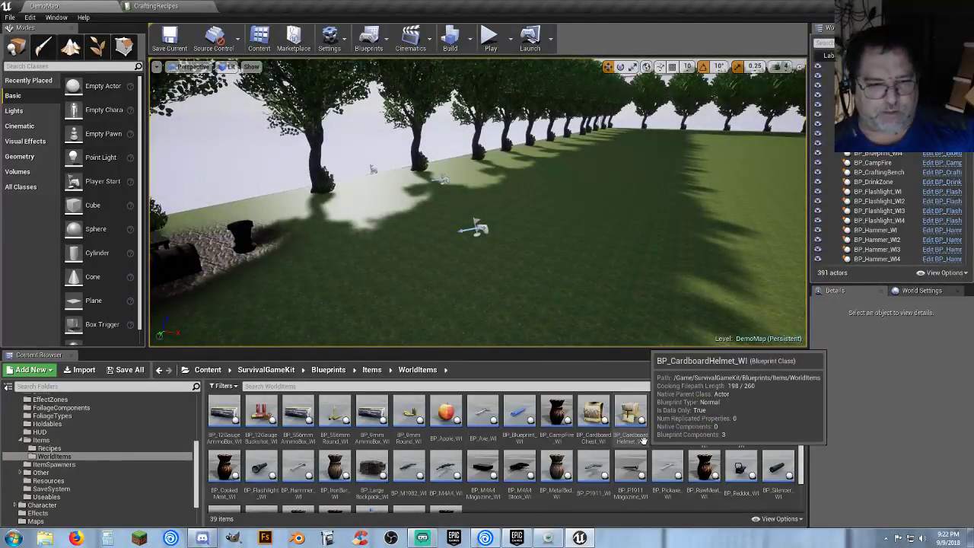
scroll(643, 442, down, 2)
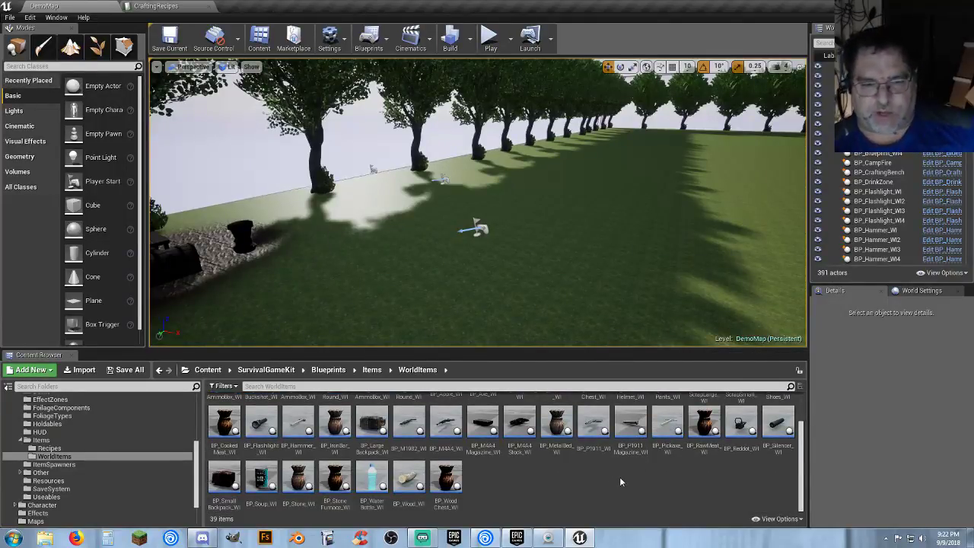
scroll(625, 475, up, 2)
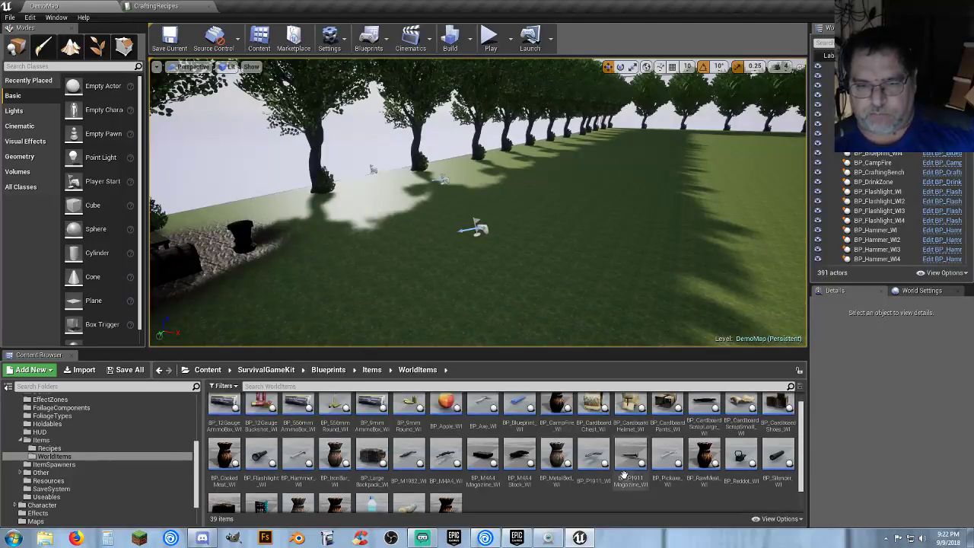
scroll(624, 472, up, 1)
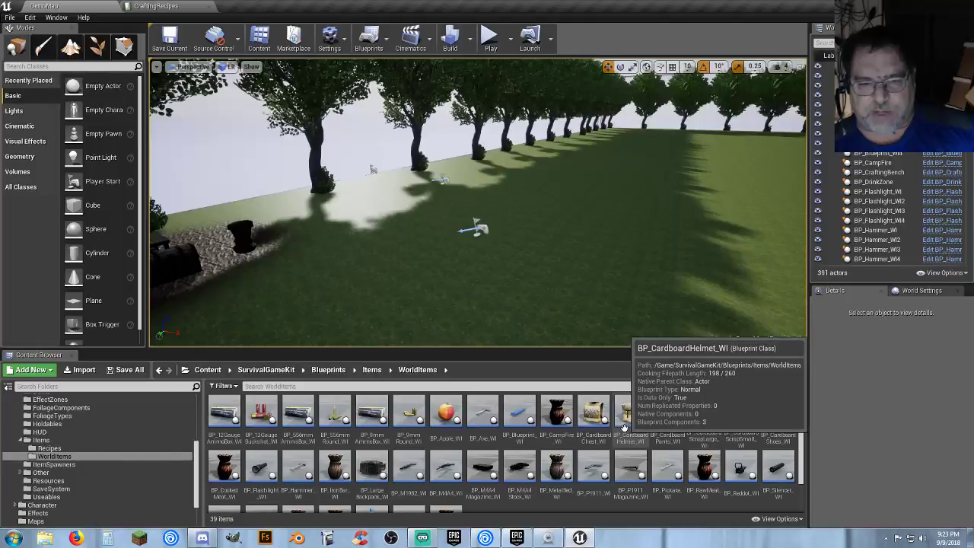
scroll(706, 455, down, 3)
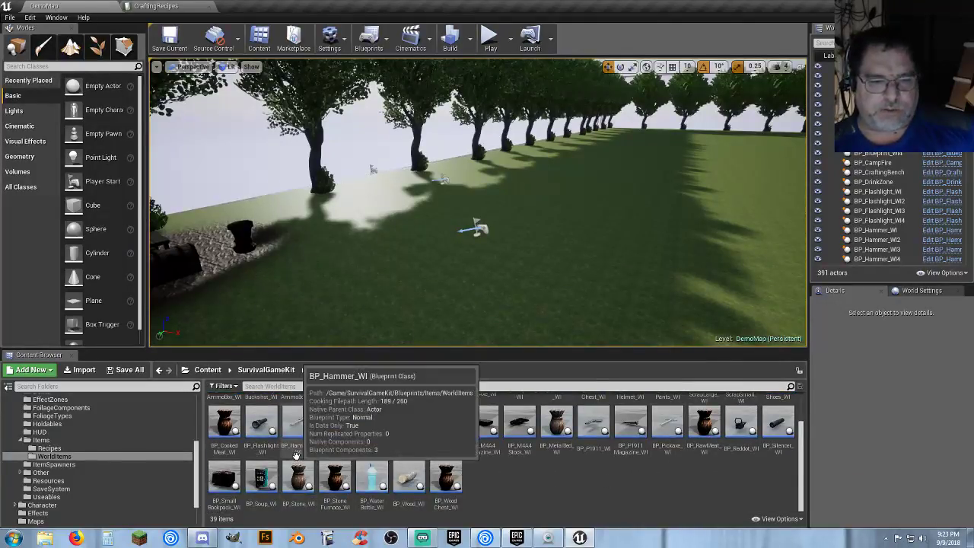
- Add a new row to the CraftingRecipes data table and name the row RepairHammer
click(155, 7)
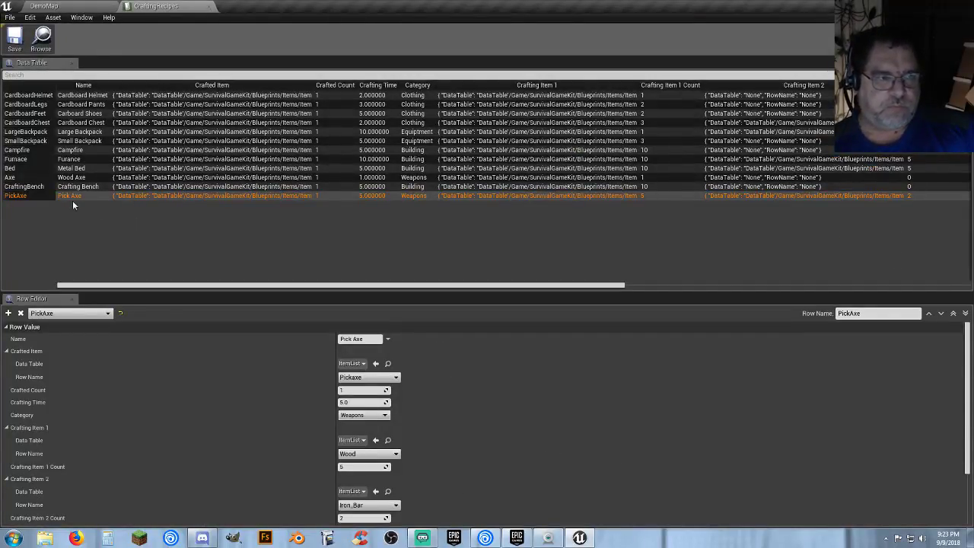
click(77, 256)
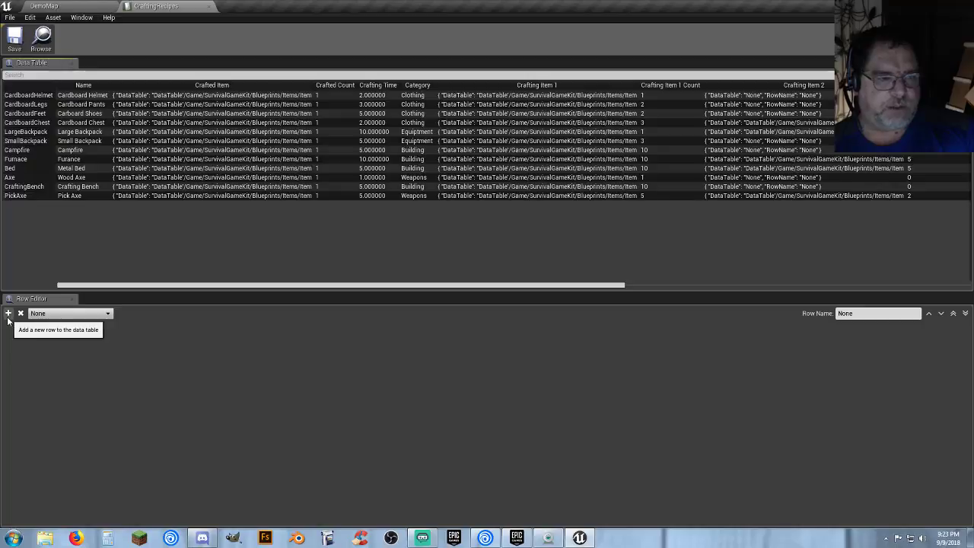
click(8, 314)
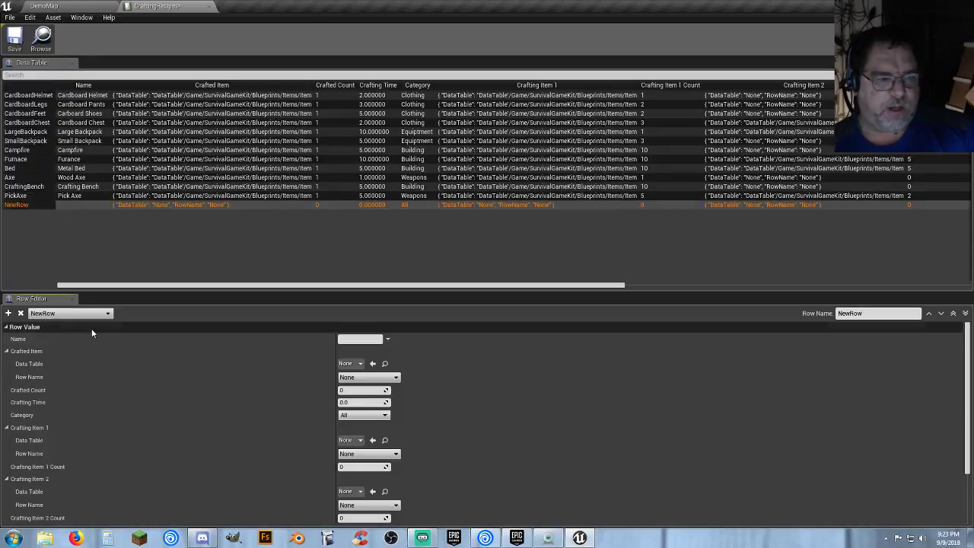
click(880, 317)
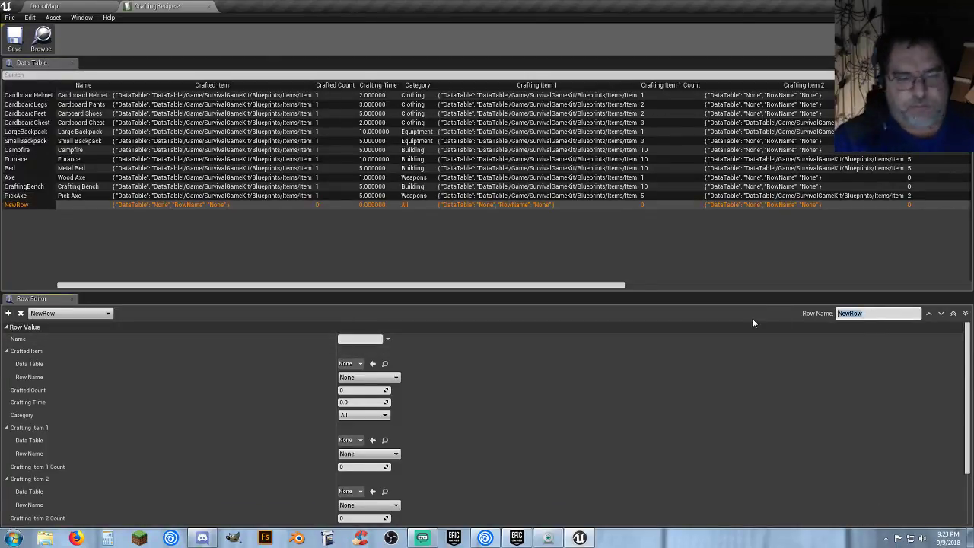
text(Repai)
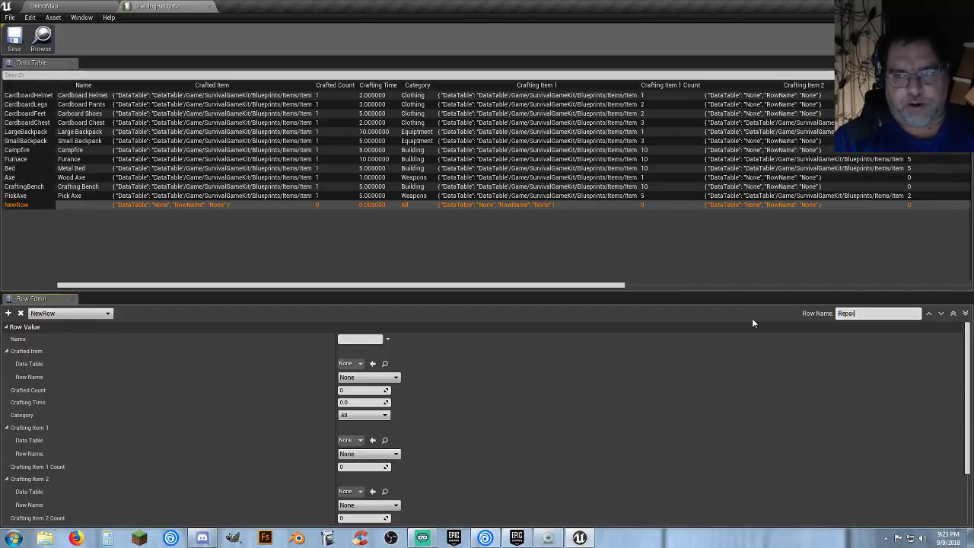
text(rHammer)
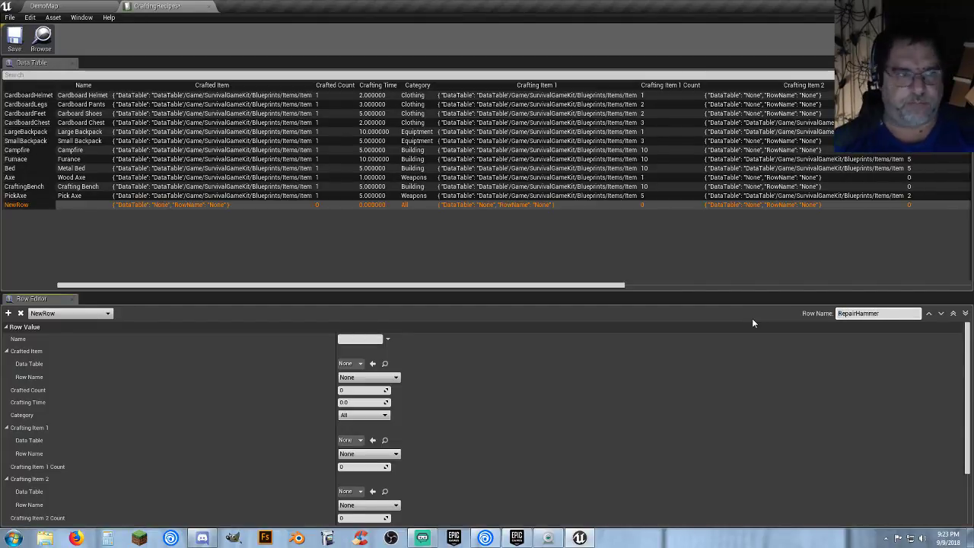
key(Return)
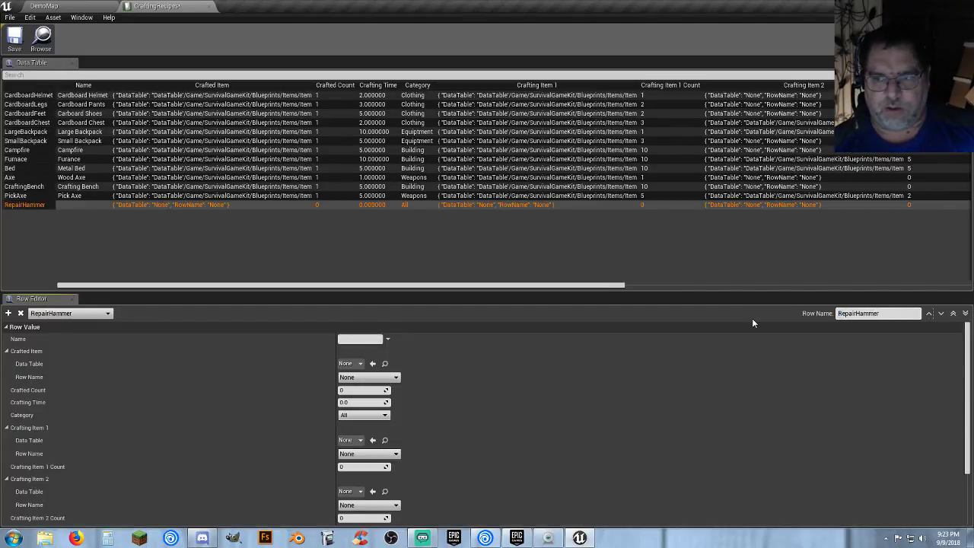
- Set the recipe's display name to Repair Hammer and its crafted item to Hammer from the ItemList data table
click(347, 339)
text(Repair)
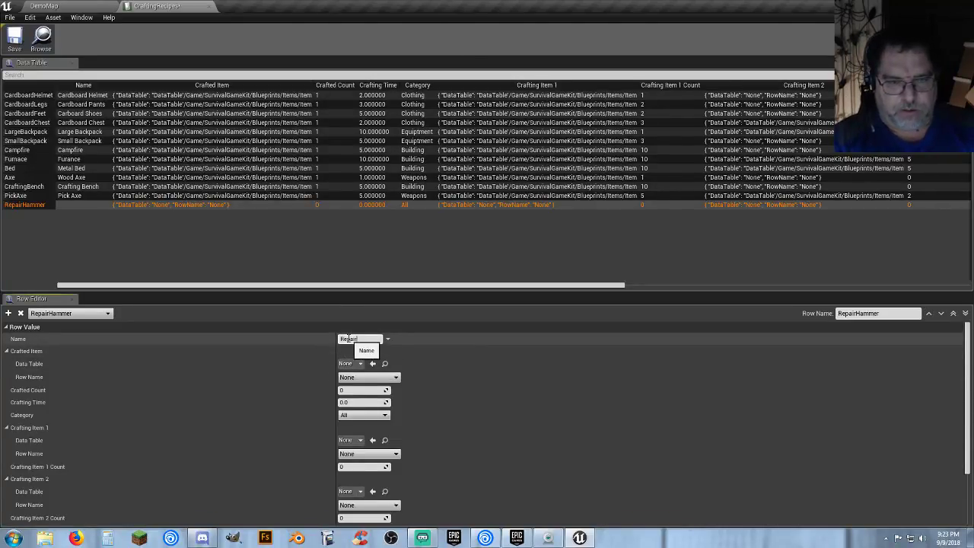
text( Hammer)
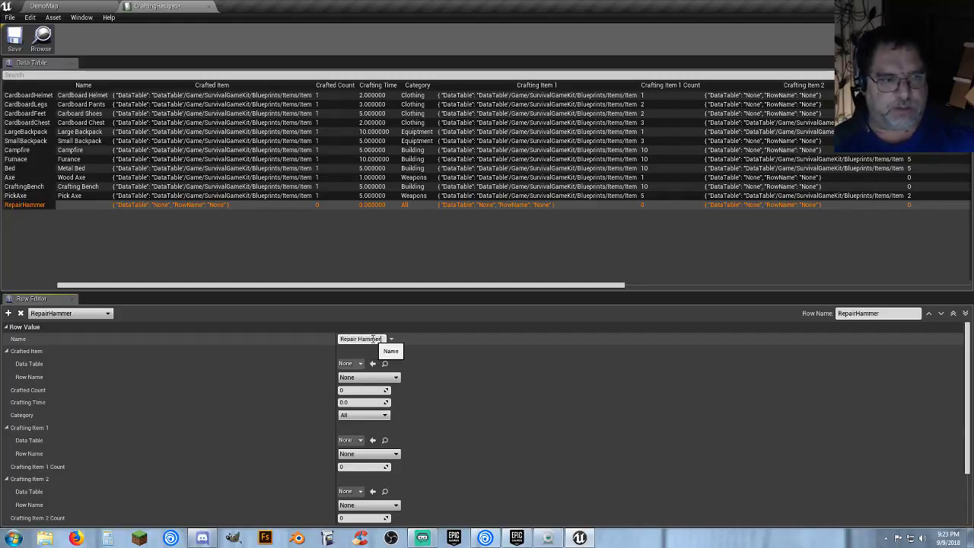
key(Return)
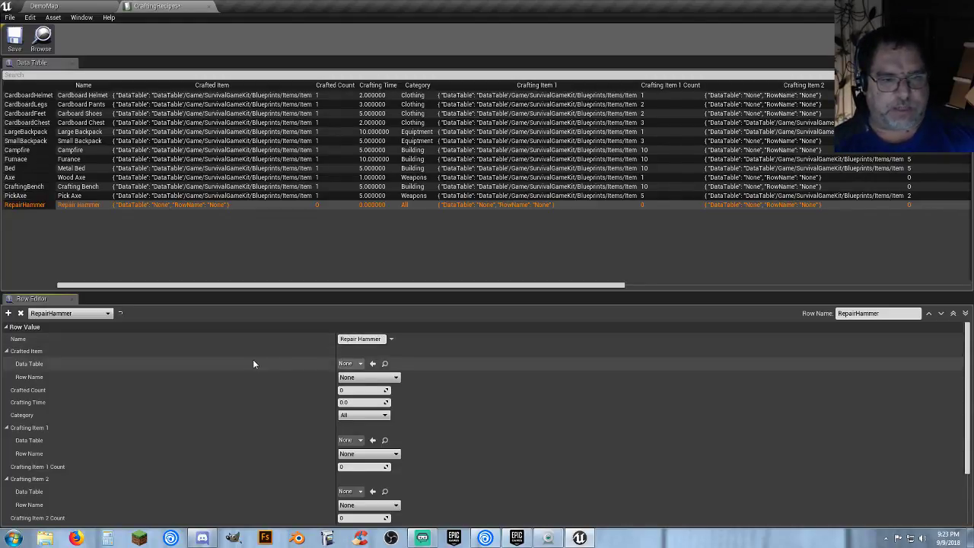
click(352, 363)
click(379, 280)
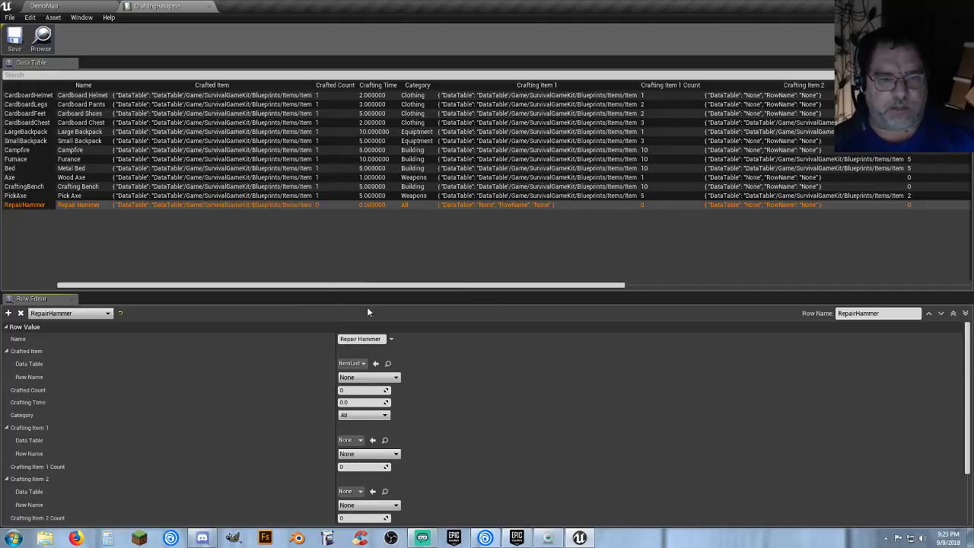
click(396, 378)
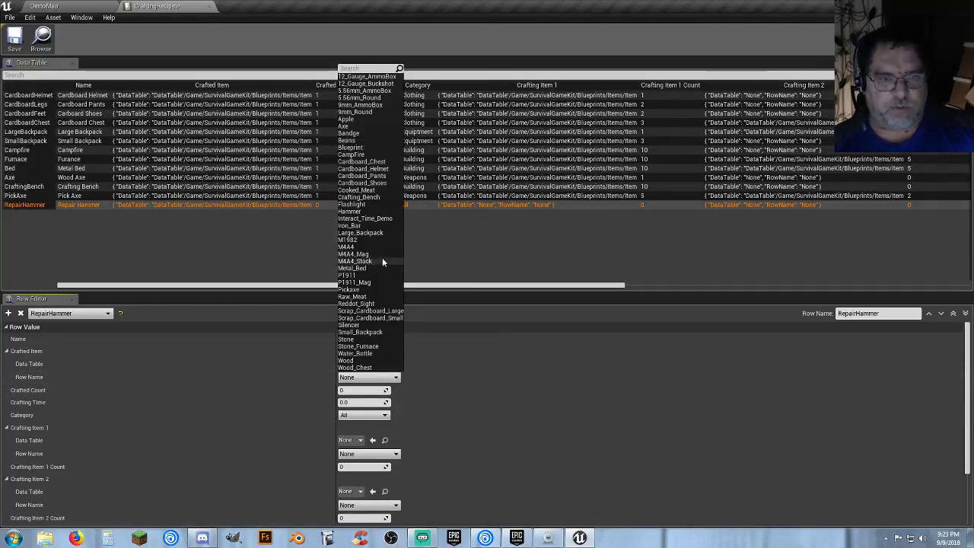
click(358, 213)
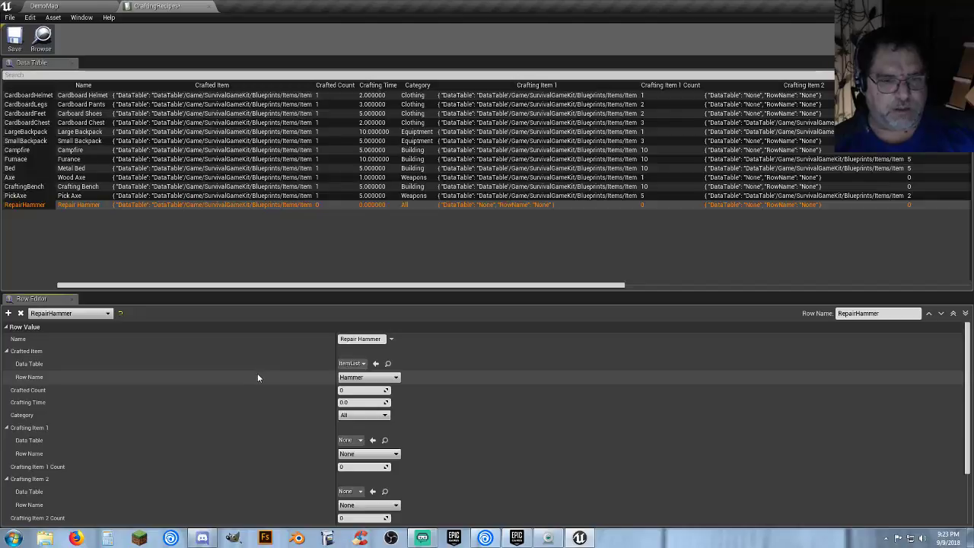
- Set the Repair Hammer's crafted count to 1, crafting time to 5 and category to Weapons
scroll(258, 377, down, 1)
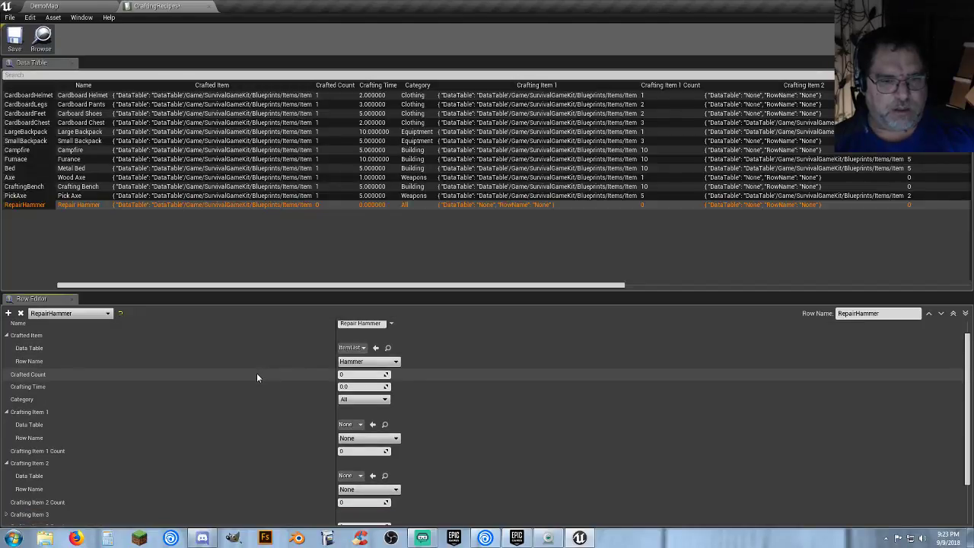
click(347, 376)
text(1)
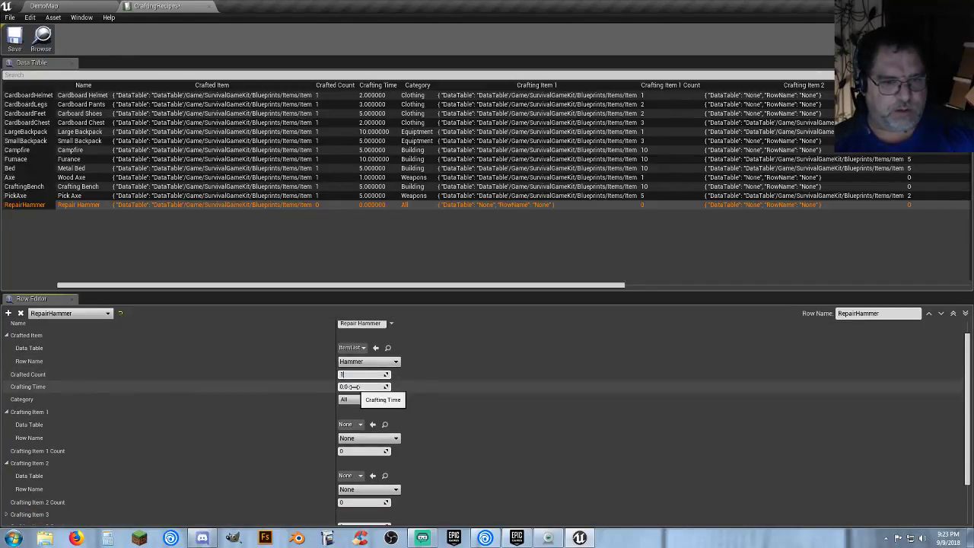
click(353, 387)
text(5)
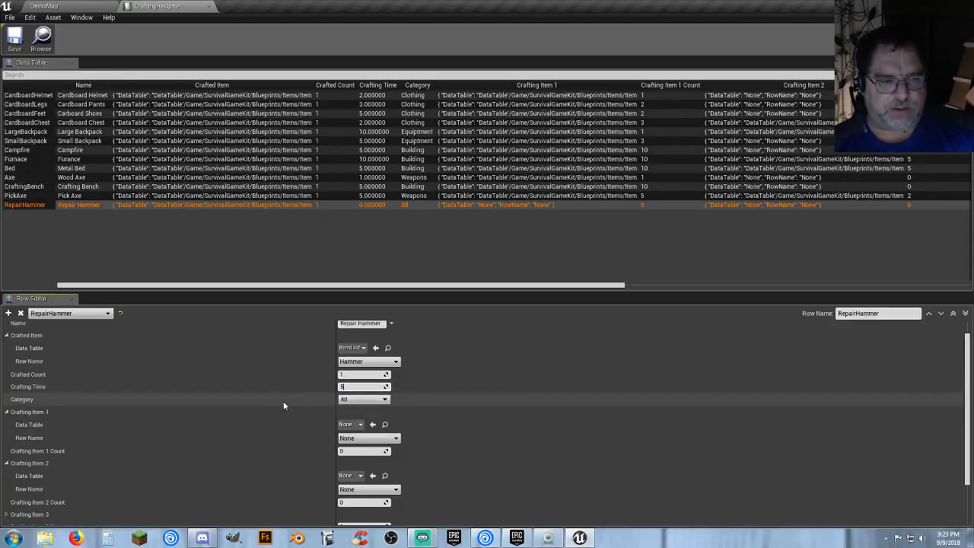
click(359, 400)
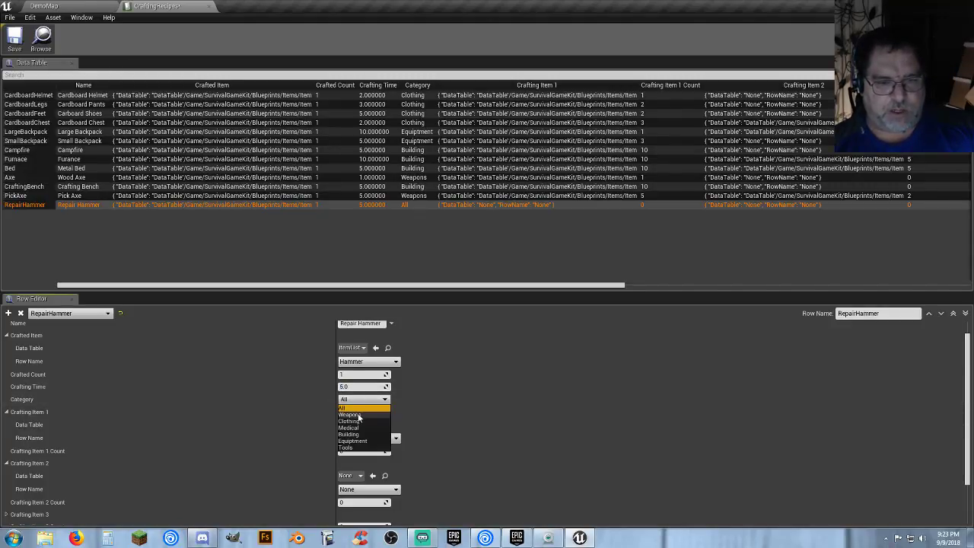
click(358, 415)
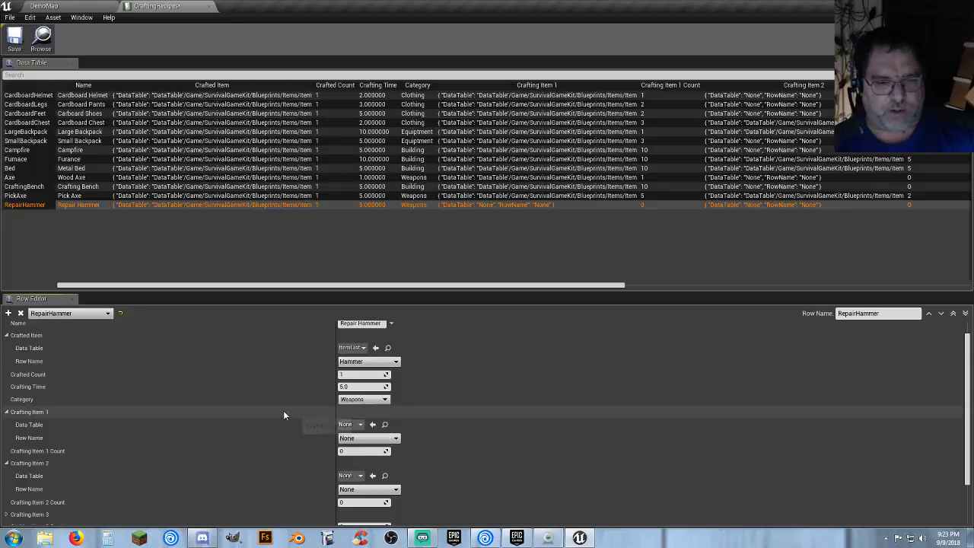
- Set the Repair Hammer's Crafting Item 1 to Wood from the ItemList data table with a count of 5
scroll(279, 408, down, 2)
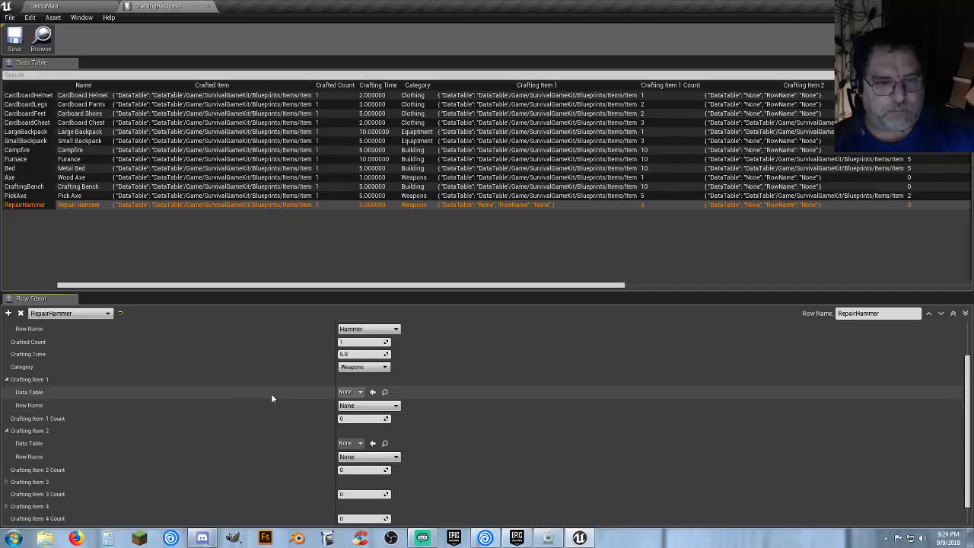
click(362, 392)
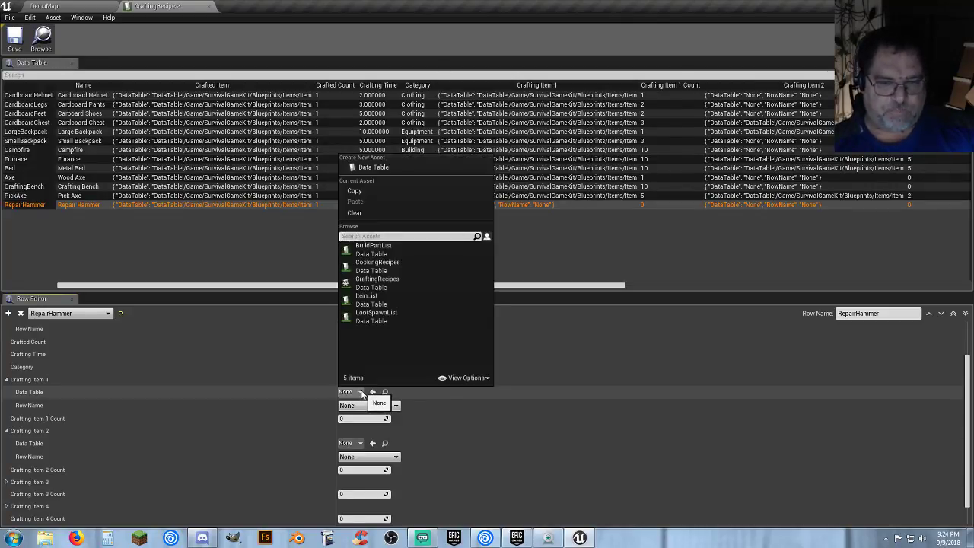
click(379, 302)
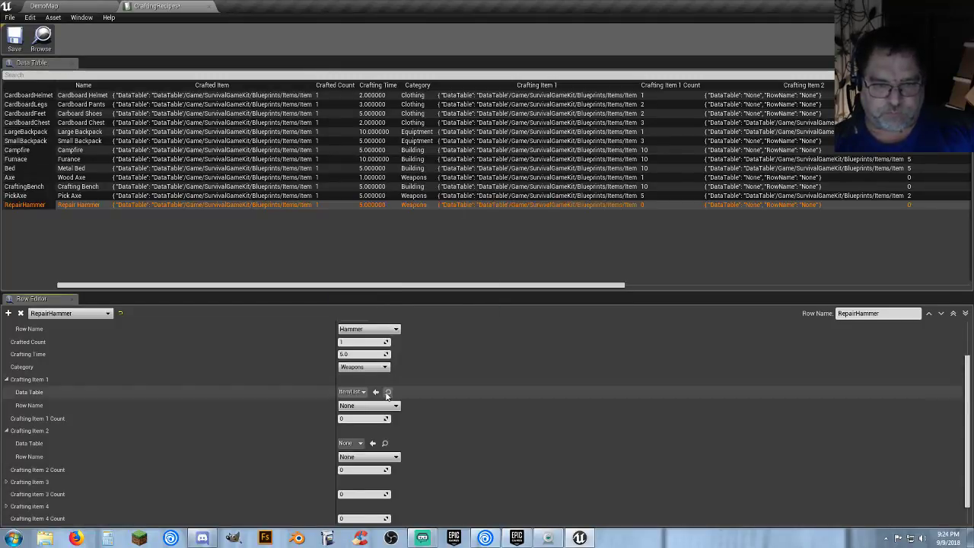
click(384, 405)
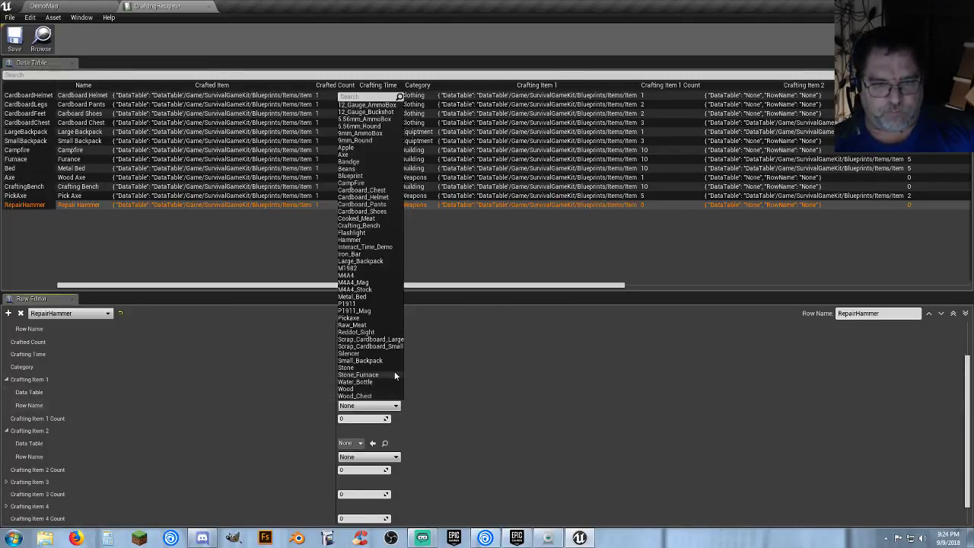
click(359, 388)
click(362, 419)
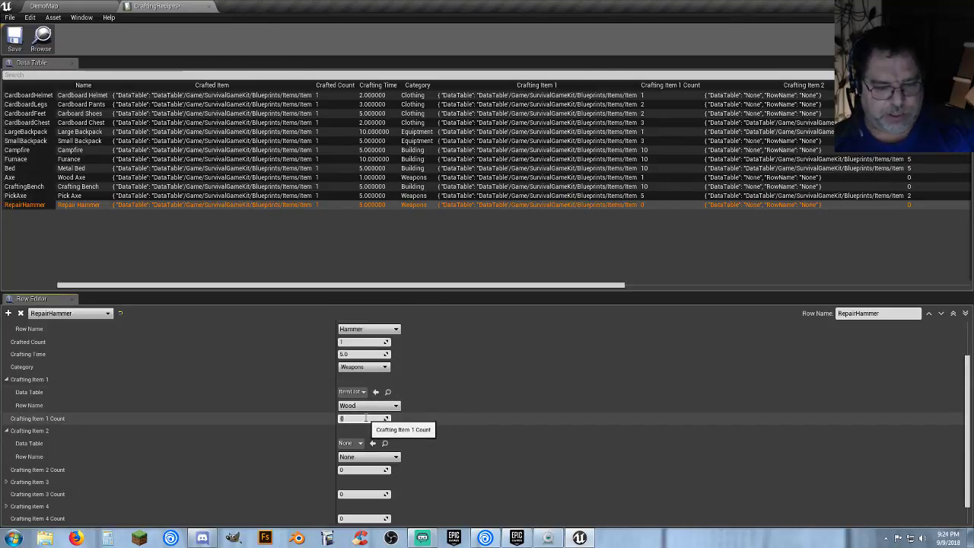
text(5)
click(287, 434)
- Set the Repair Hammer's Crafting Item 2 to Iron_Bar from the ItemList data table with a count of 5, and save the table
scroll(283, 431, down, 1)
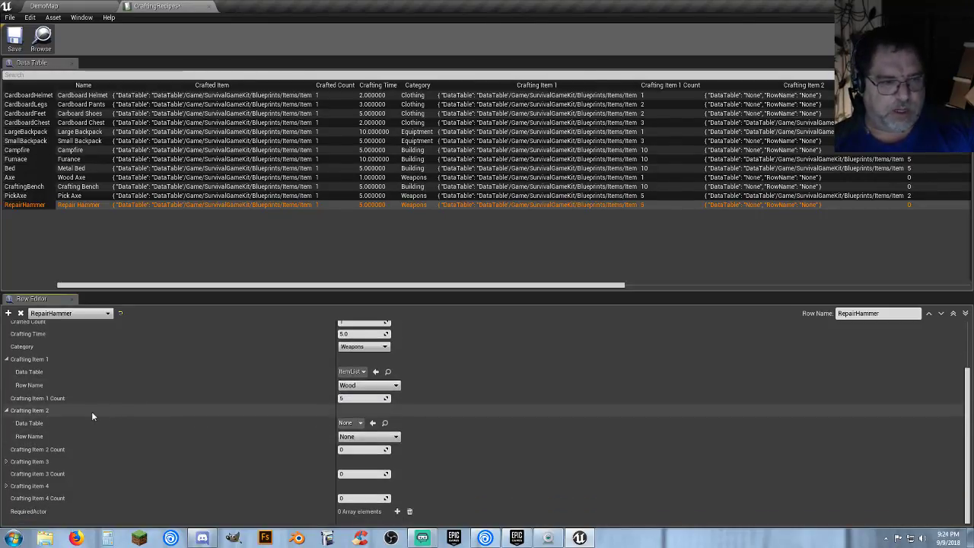
click(352, 423)
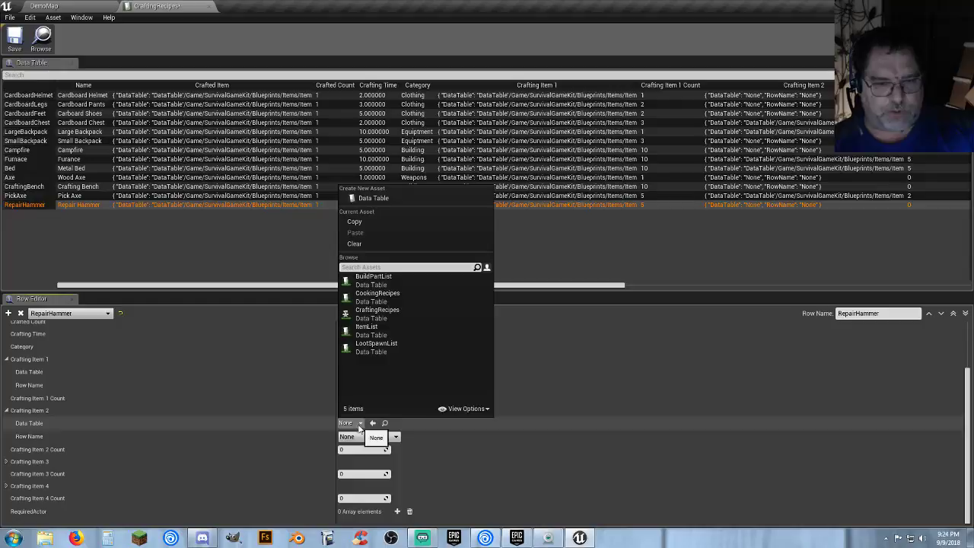
click(382, 340)
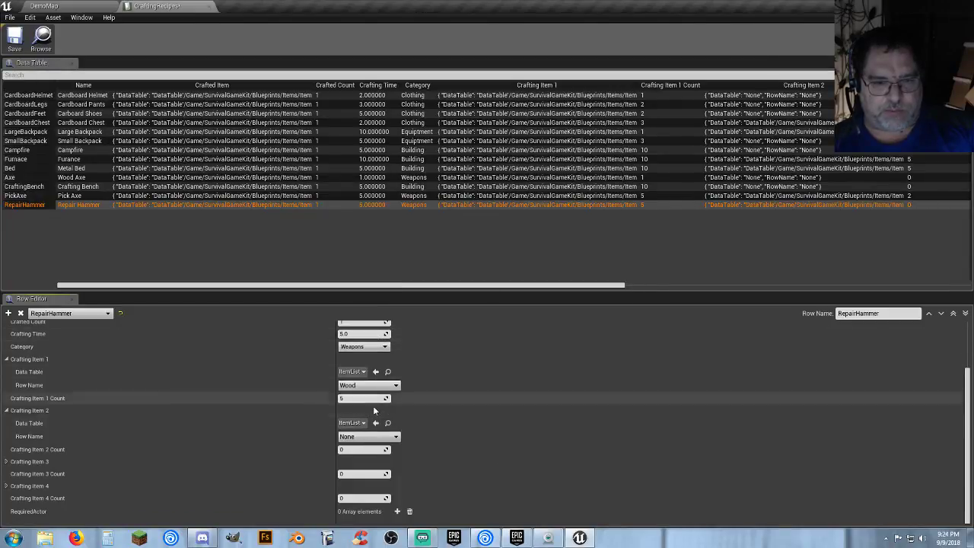
click(367, 450)
text(8)
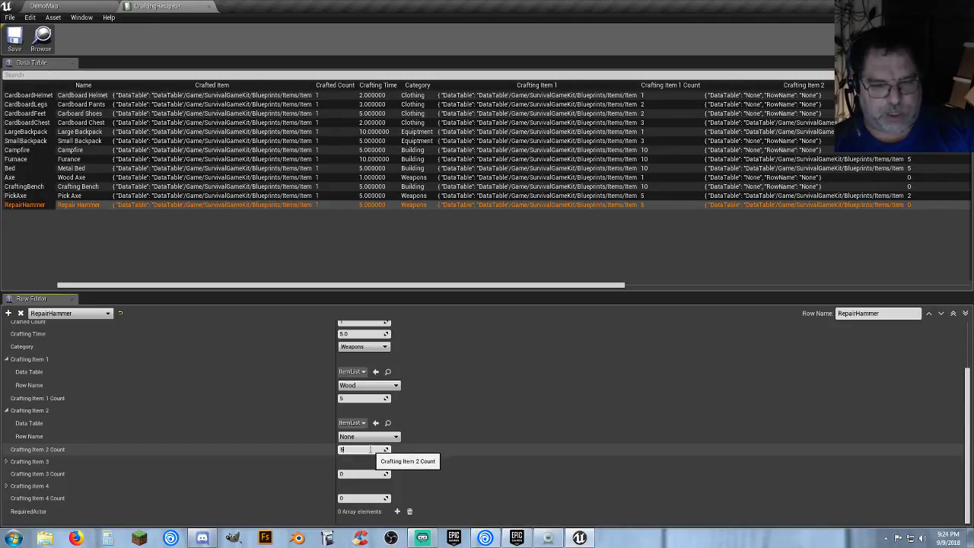
click(369, 436)
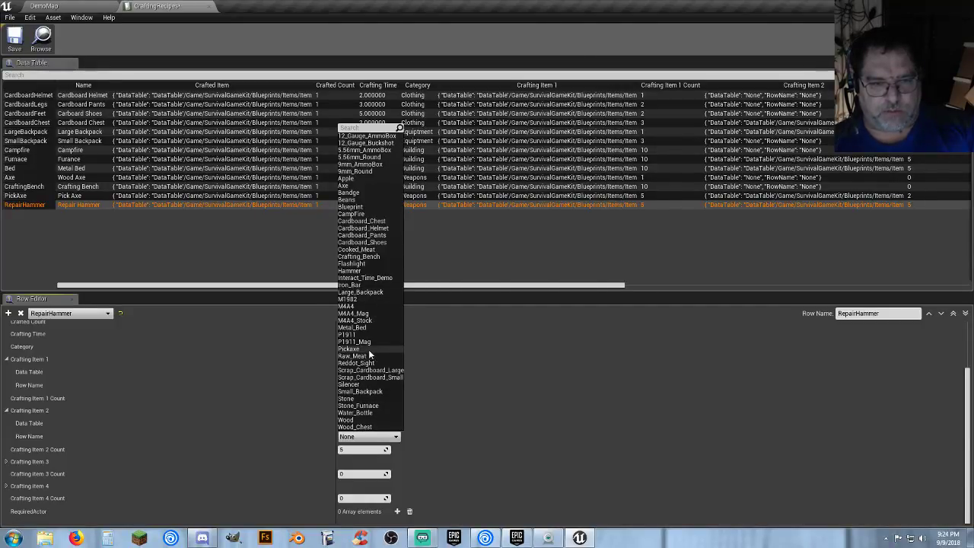
click(371, 285)
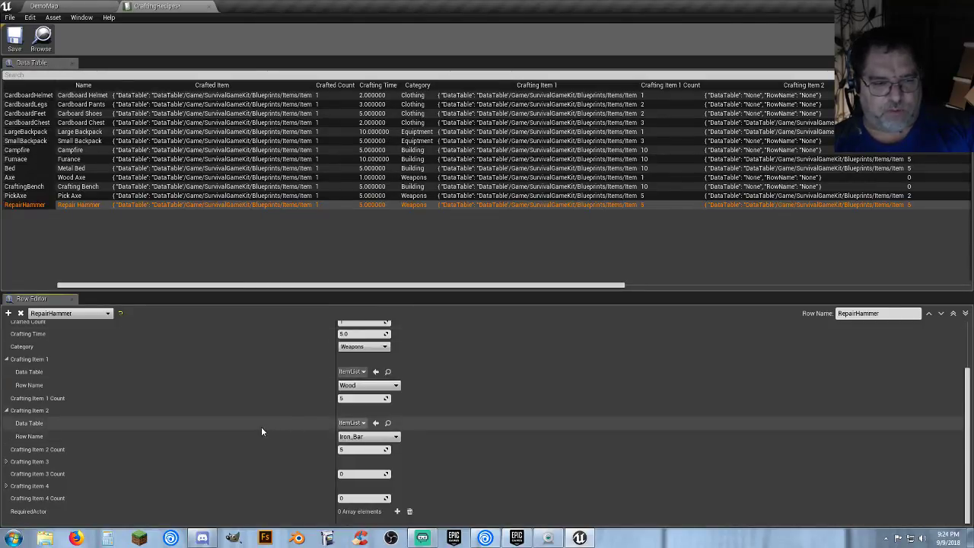
click(14, 42)
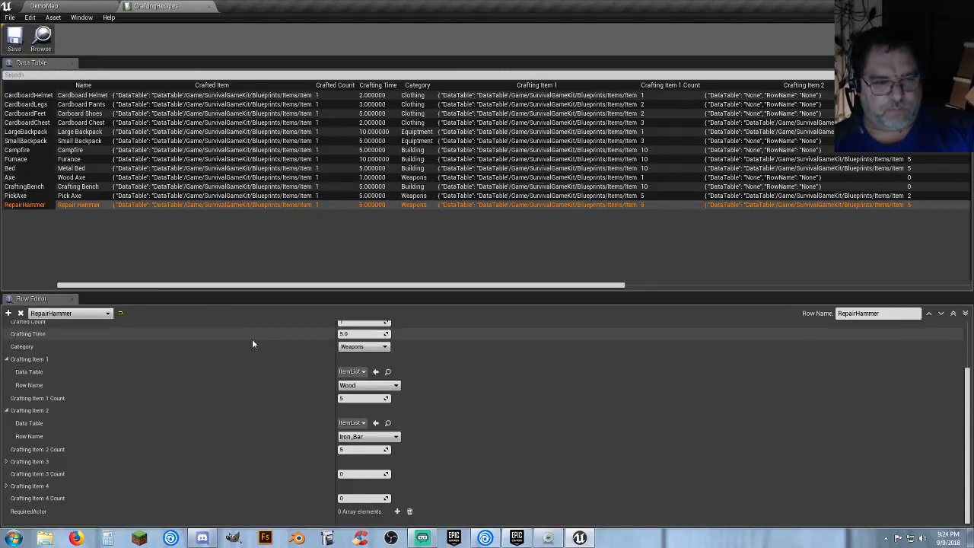
- Review the finished RepairHammer recipe and the CraftingBench recipe in the data table
scroll(253, 339, up, 3)
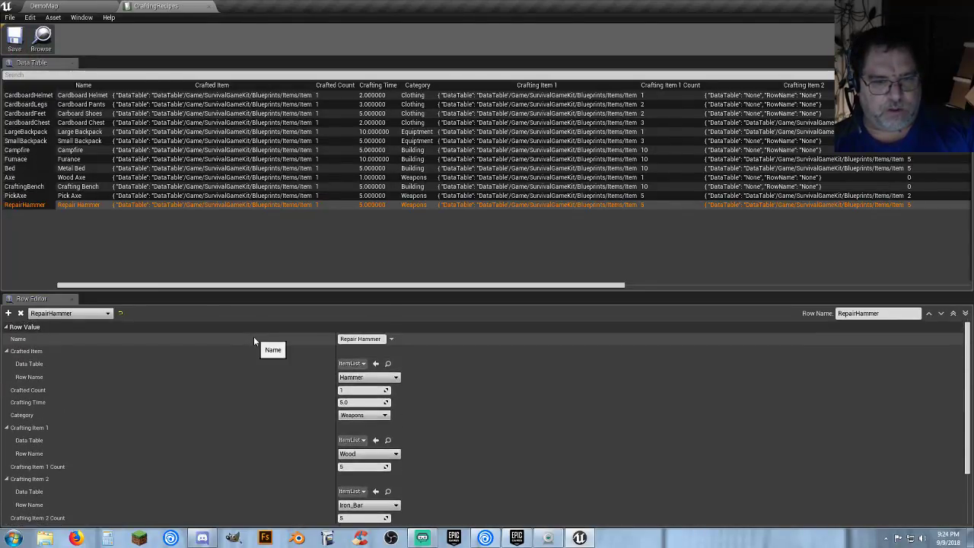
scroll(254, 340, down, 3)
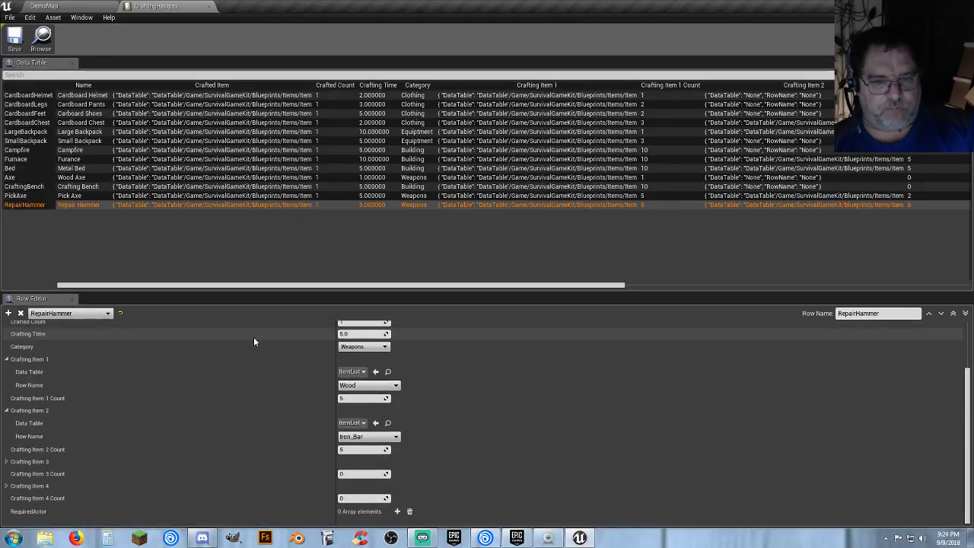
scroll(254, 342, up, 3)
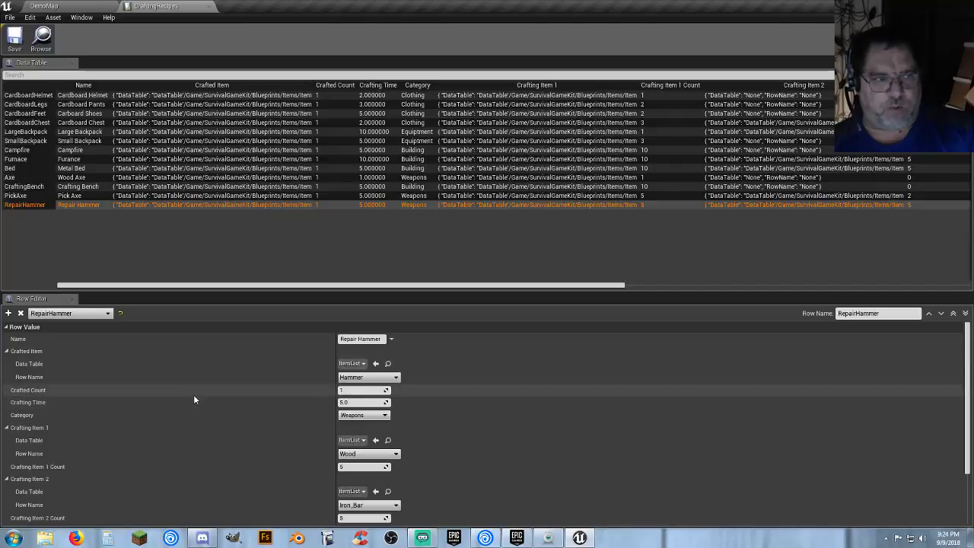
click(24, 188)
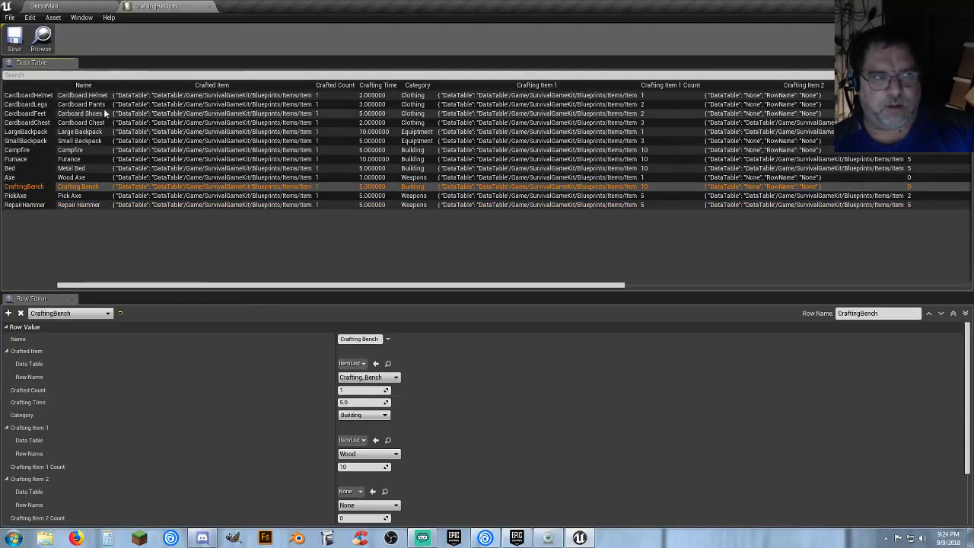
click(15, 41)
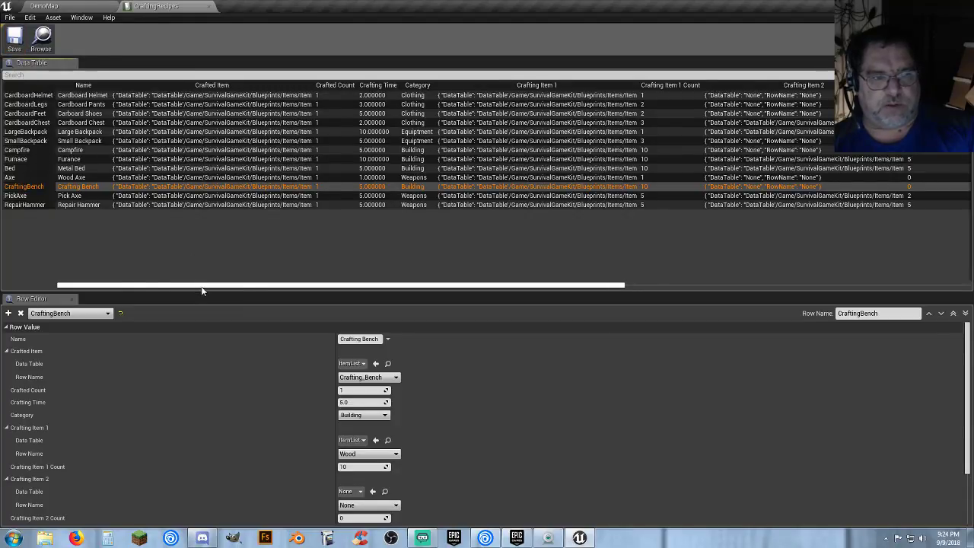
drag(202, 286, 54, 293)
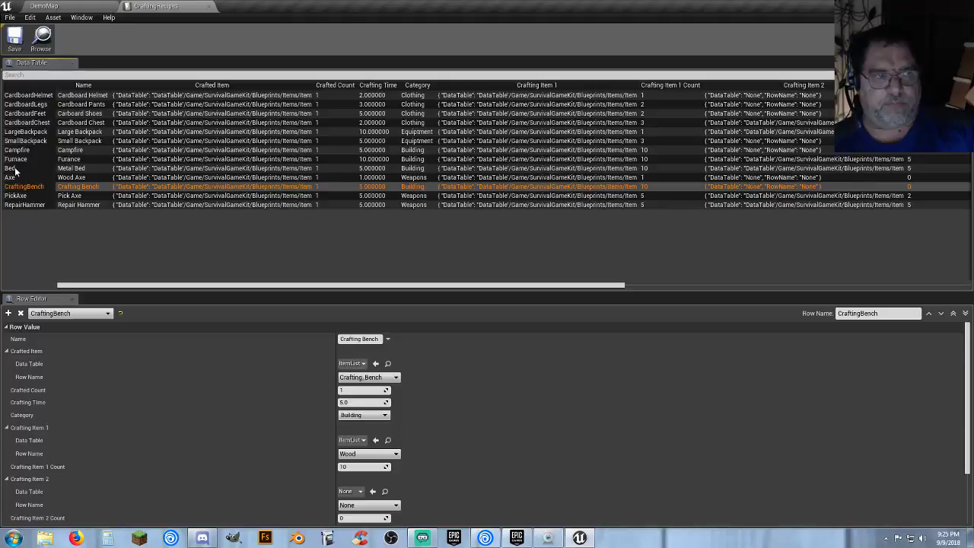
- Clear the RequiredActor array of the Bed recipe, then save and close the CraftingRecipes table
click(11, 168)
scroll(163, 330, down, 5)
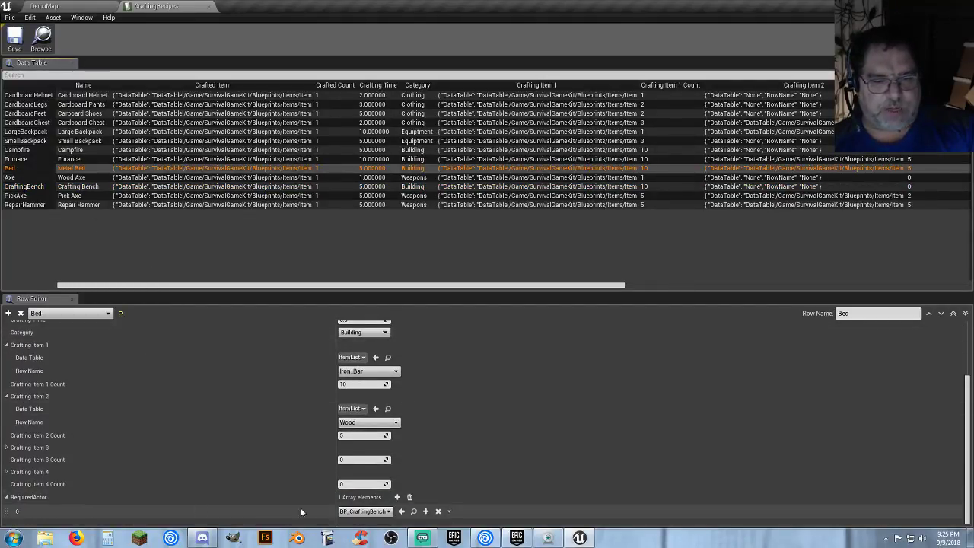
click(409, 498)
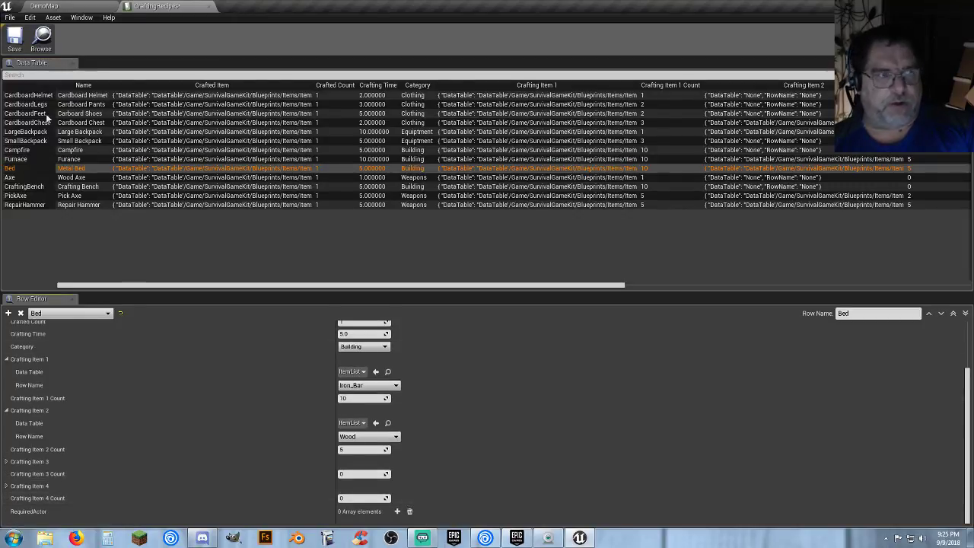
click(14, 38)
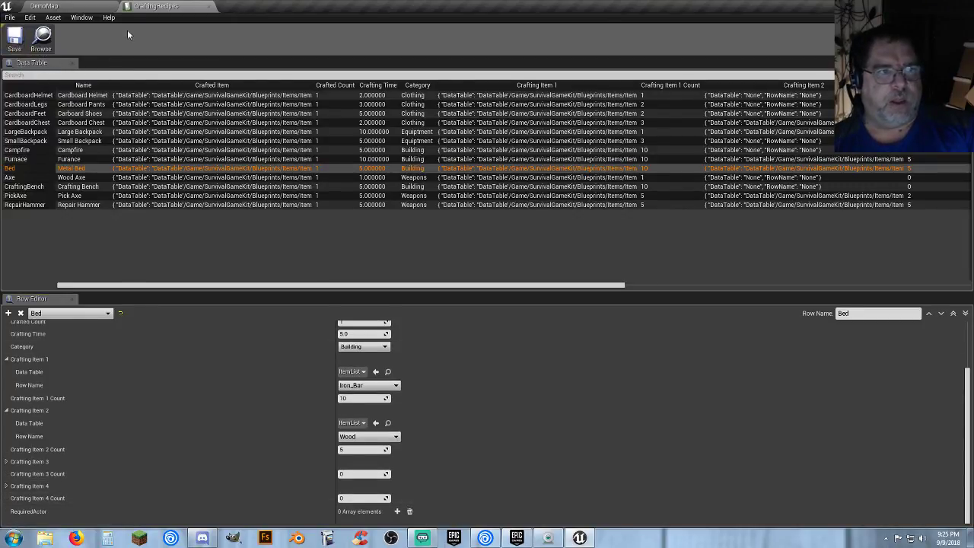
click(208, 6)
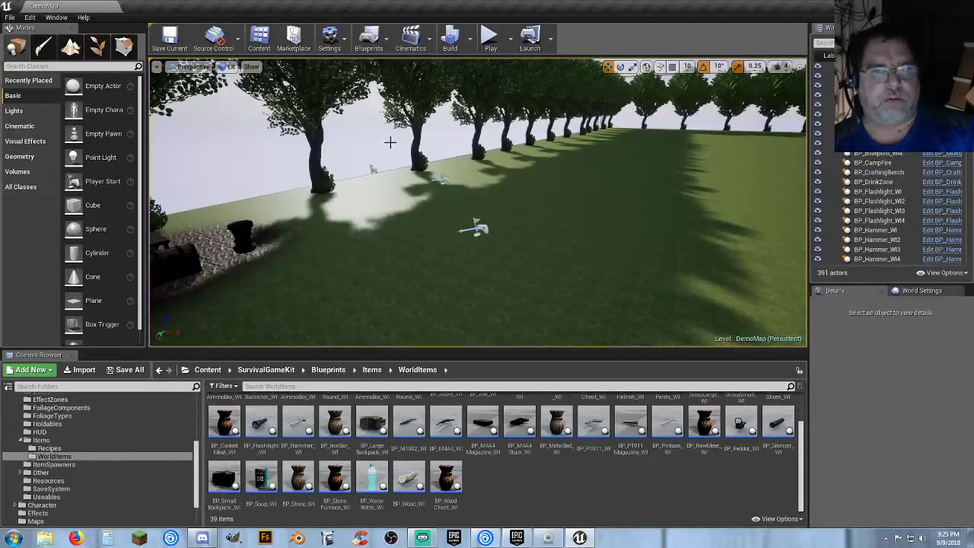
- Start playing DemoMap and try to craft the Metal Bed from the in-game crafting list
click(490, 36)
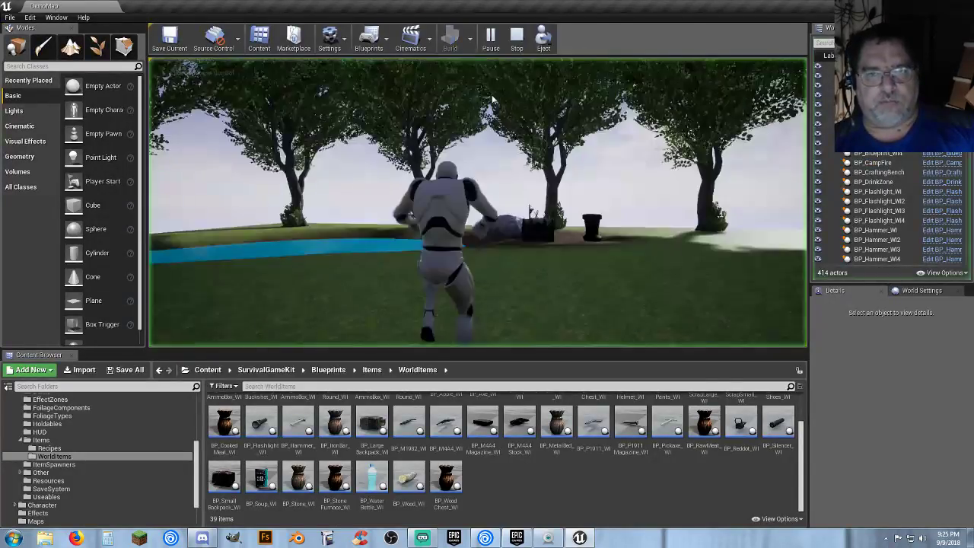
click(552, 253)
key(Tab)
scroll(723, 243, down, 1)
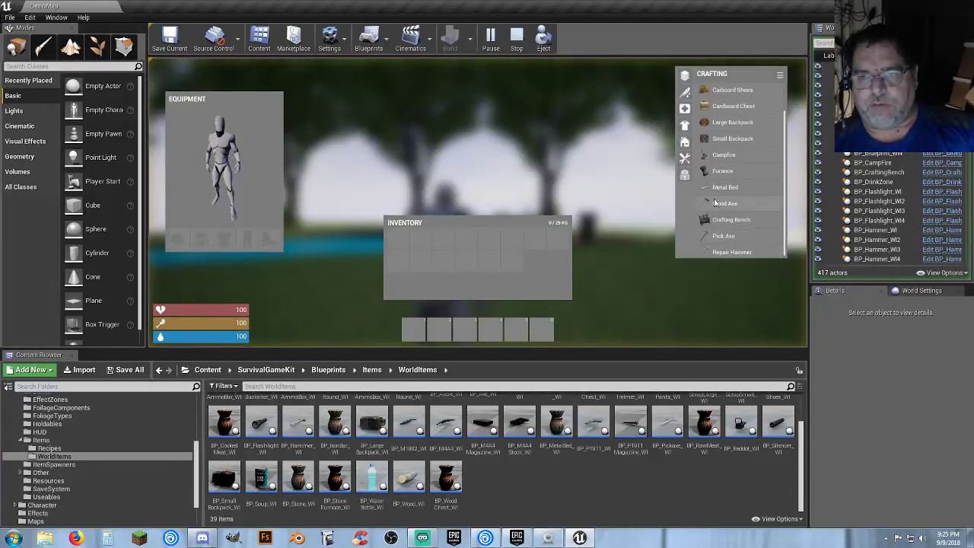
click(717, 188)
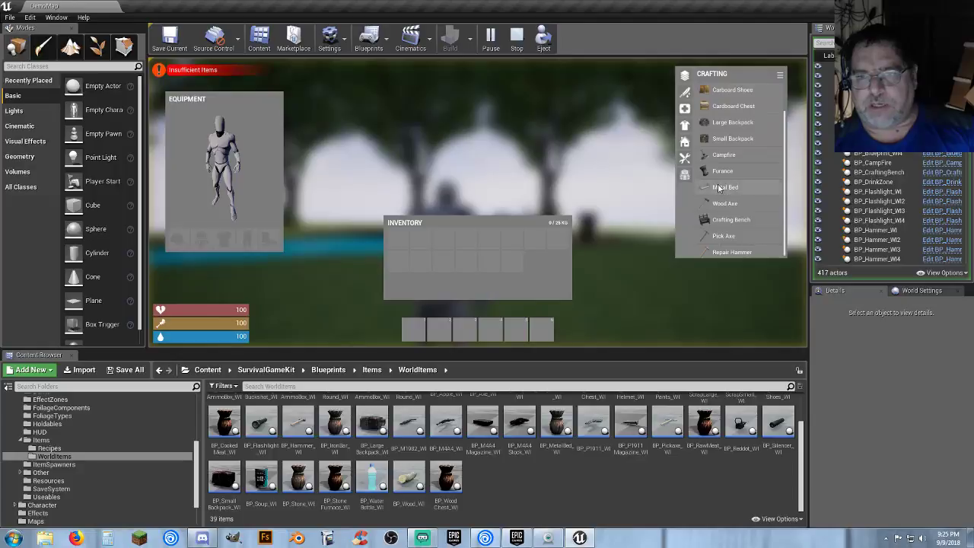
- Walk the character past the Crafting Bench and onto the open grass, and try to craft the Furnace there
key(Tab)
key(w)
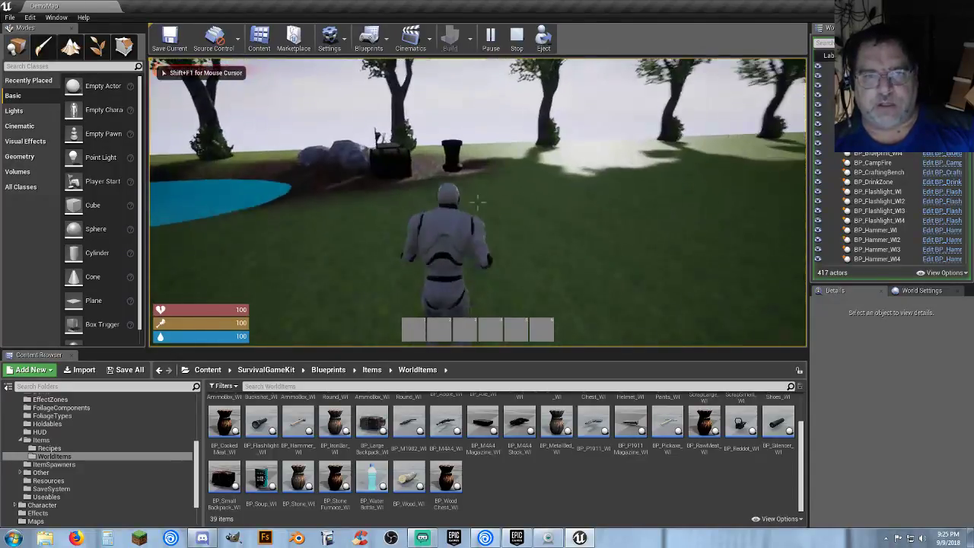
key(w)
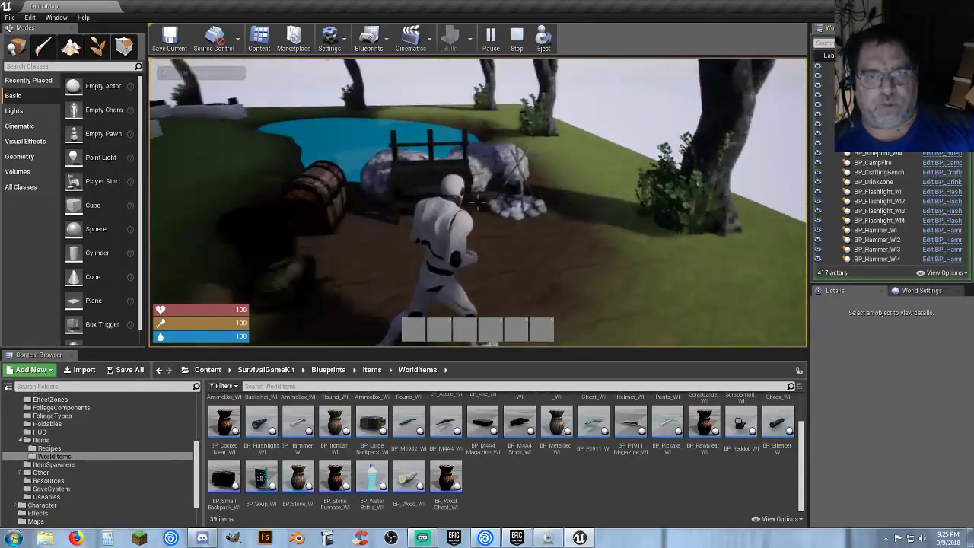
key(w)
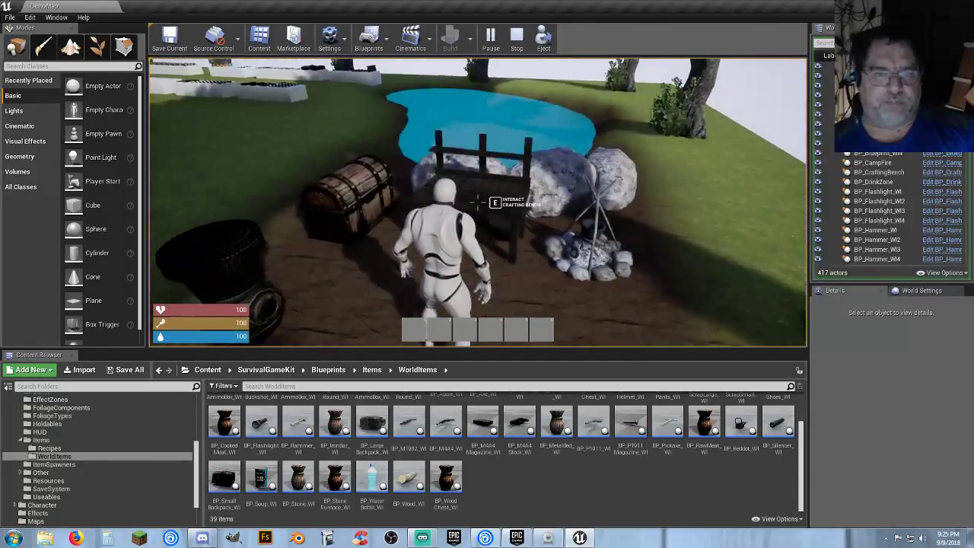
key(w)
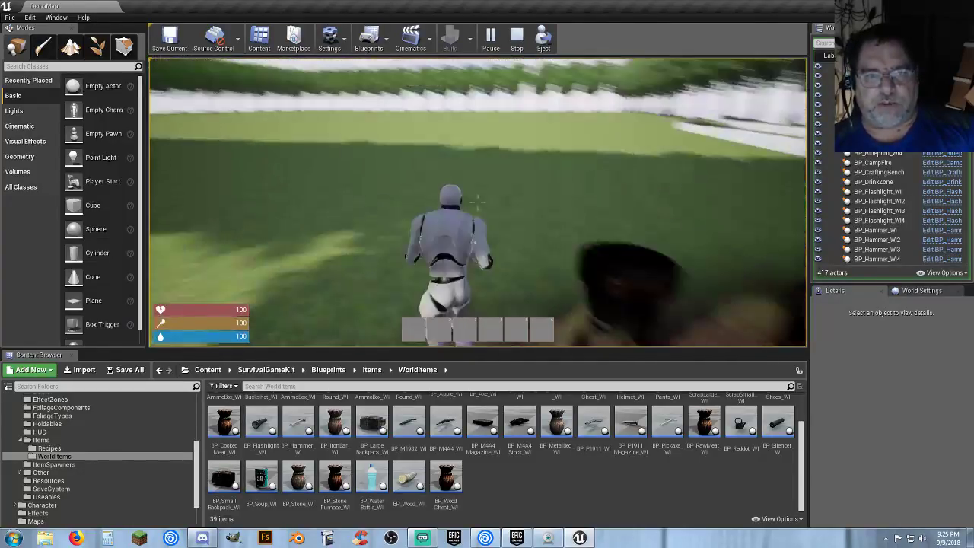
key(Tab)
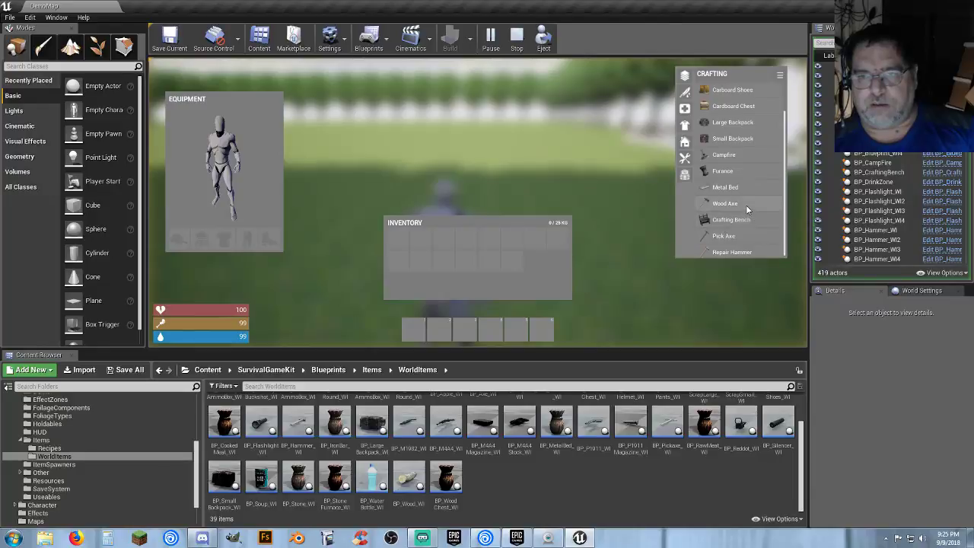
scroll(746, 210, up, 1)
click(751, 191)
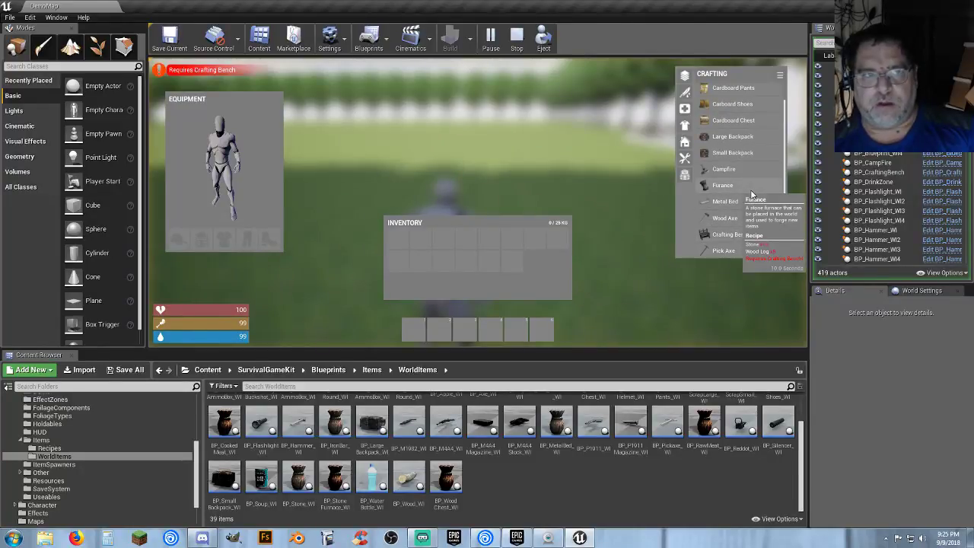
- Run the character to the item tables beside the pond and collect iron bars and wood logs
key(Tab)
key(w)
key(w)
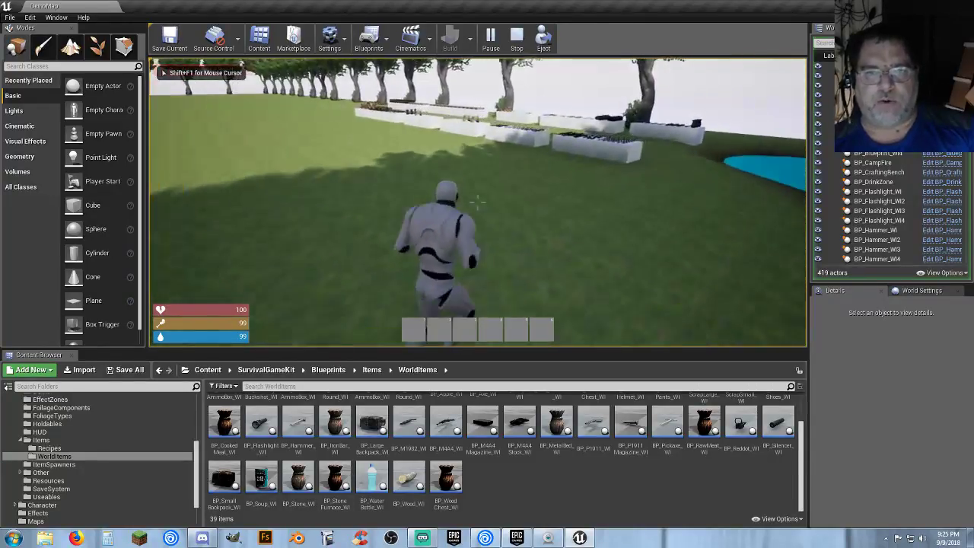
key(w)
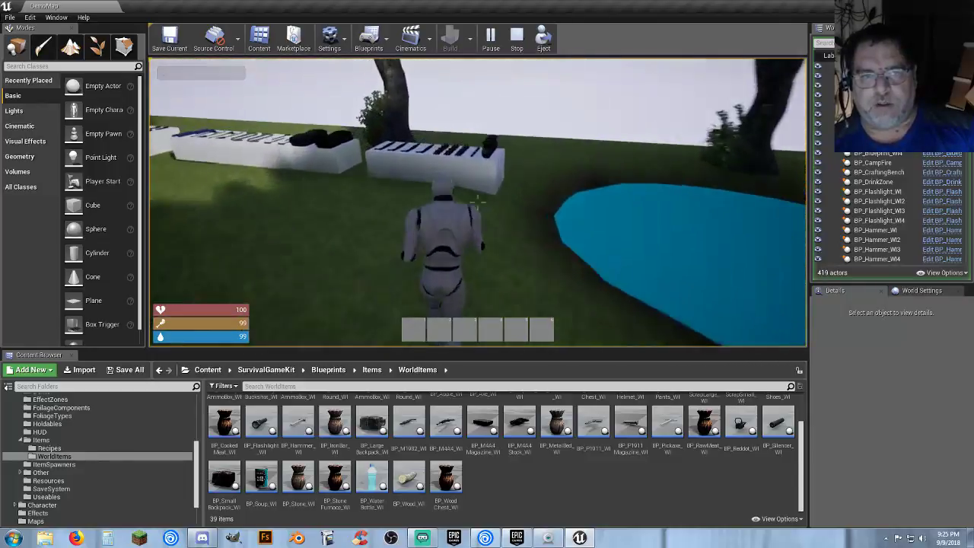
key(e)
key(w)
key(w)
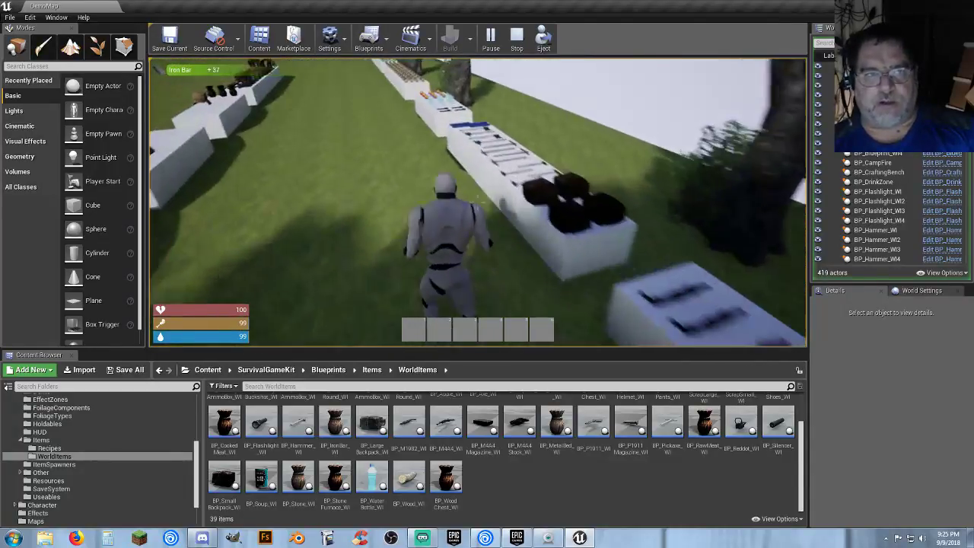
key(w)
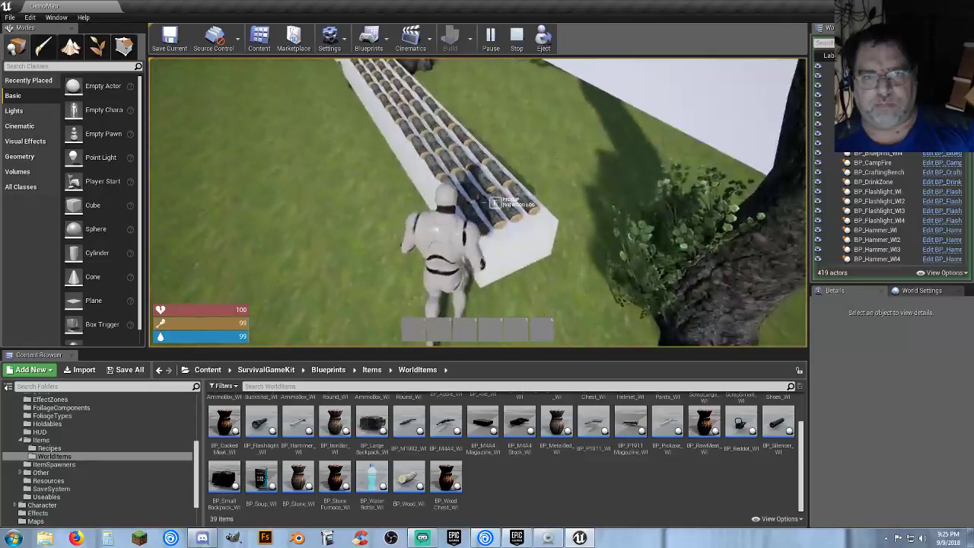
- Try to craft the Repair Hammer with the collected items and check its recipe requirements
key(Tab)
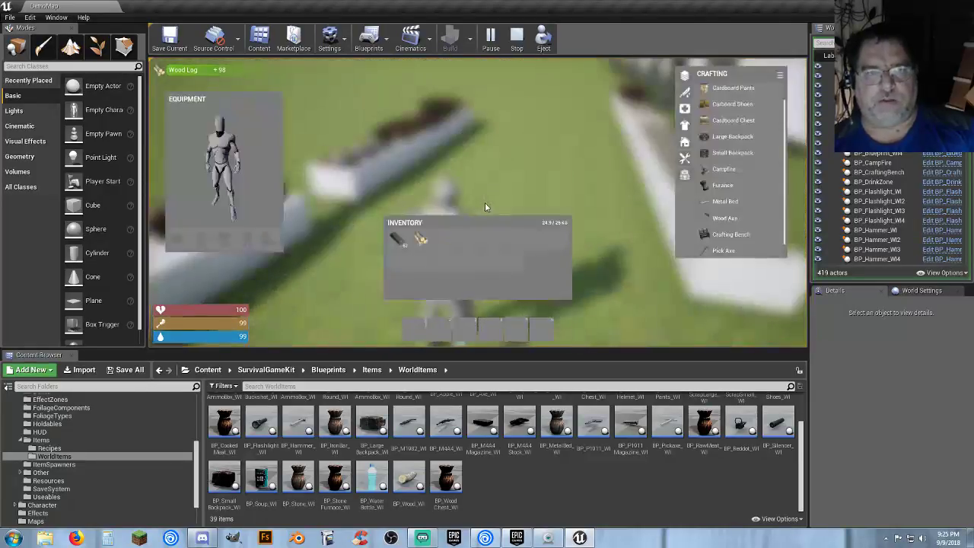
scroll(735, 245, down, 1)
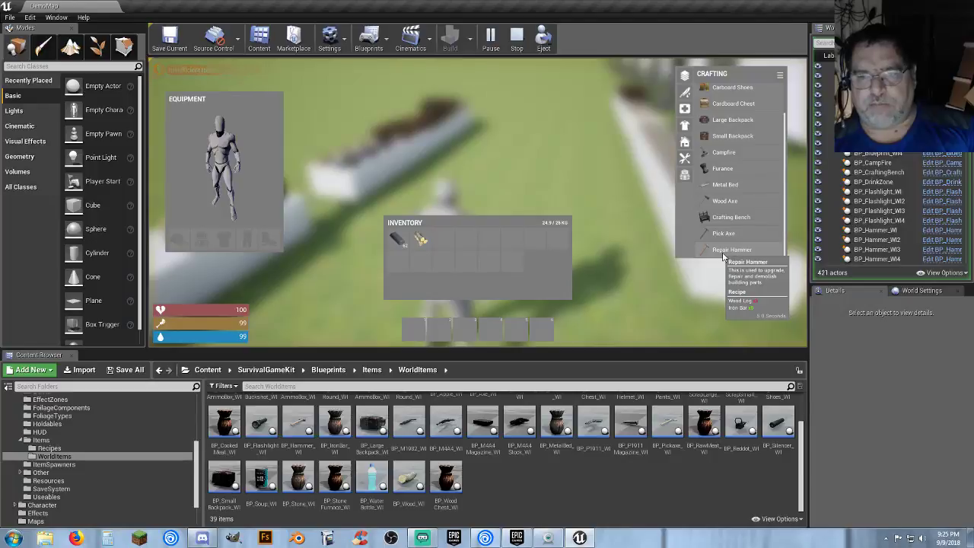
key(Tab)
- Split the iron bar stack in the inventory and drop one half to free up carrying weight
key(w)
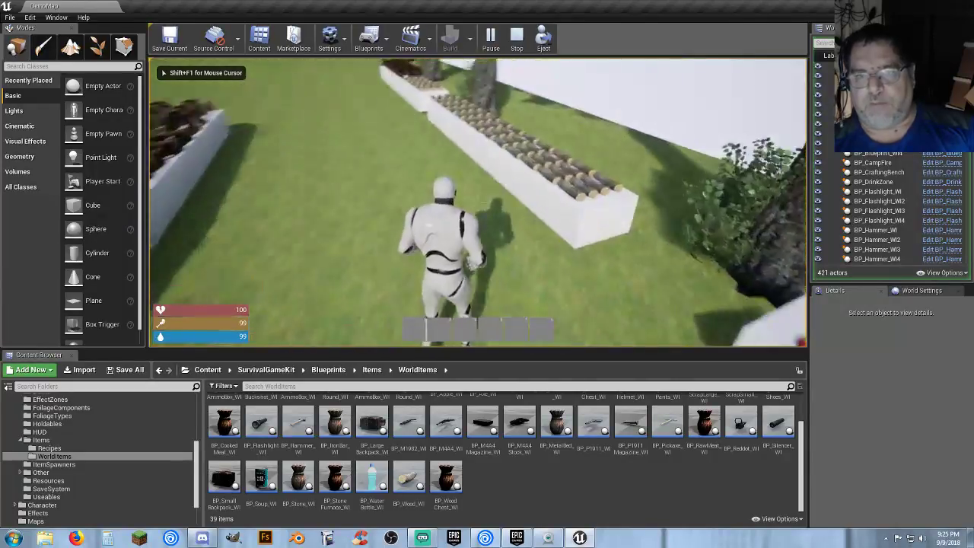
key(w)
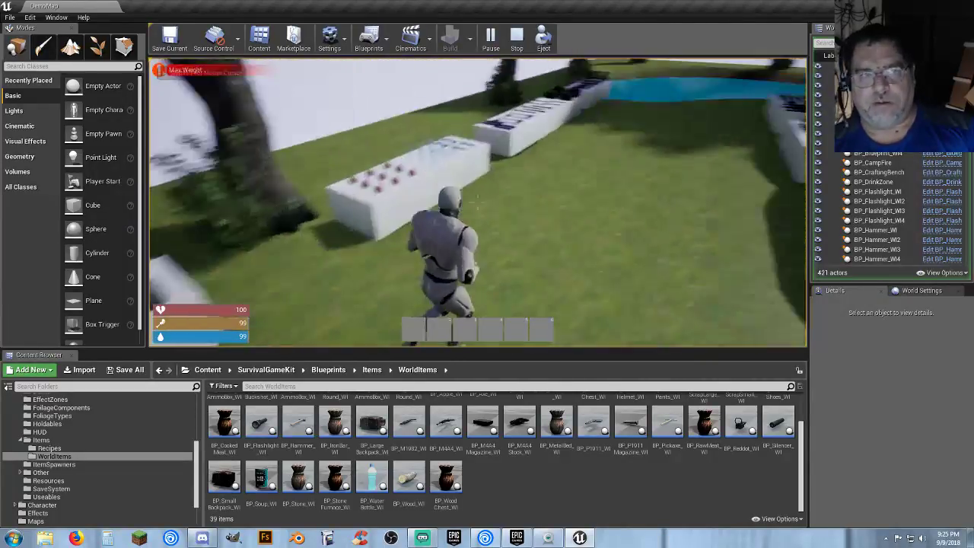
key(Tab)
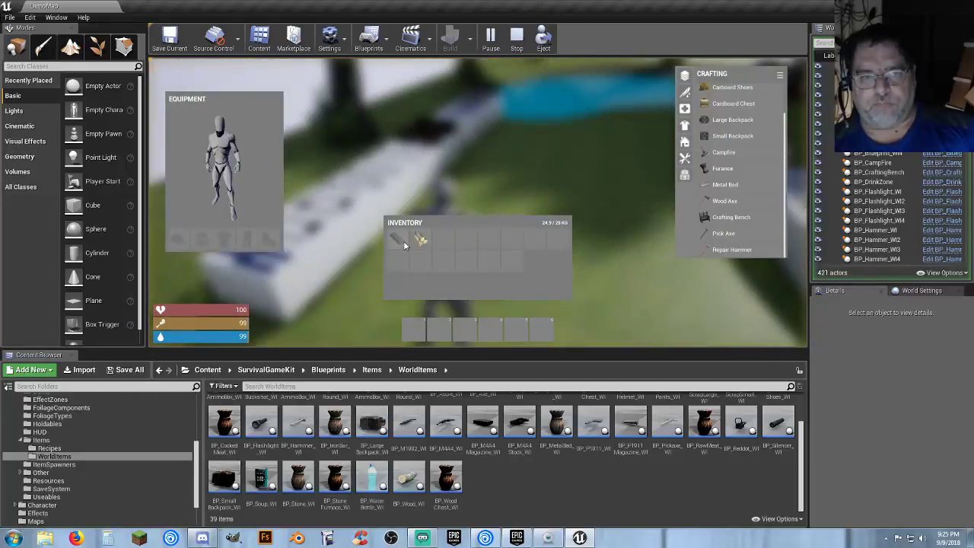
click(417, 247)
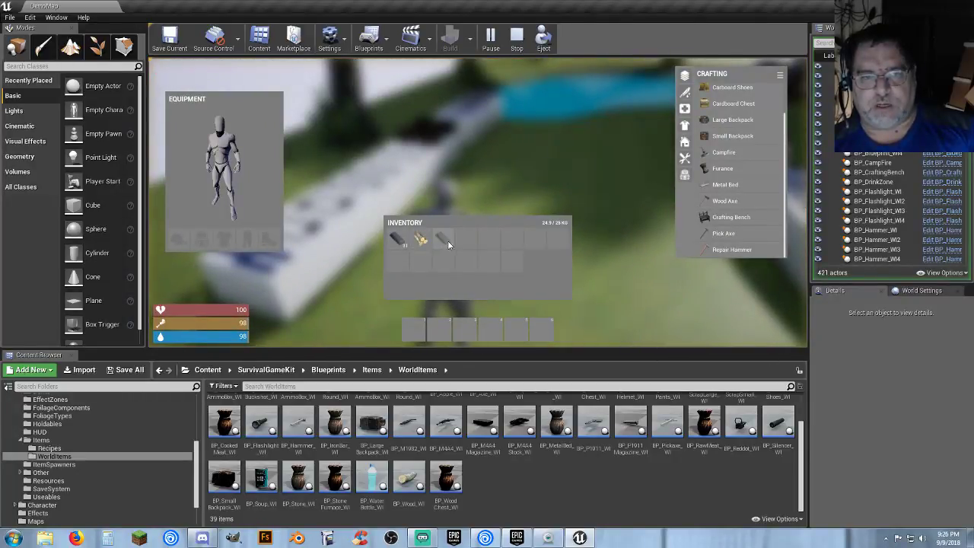
key(Tab)
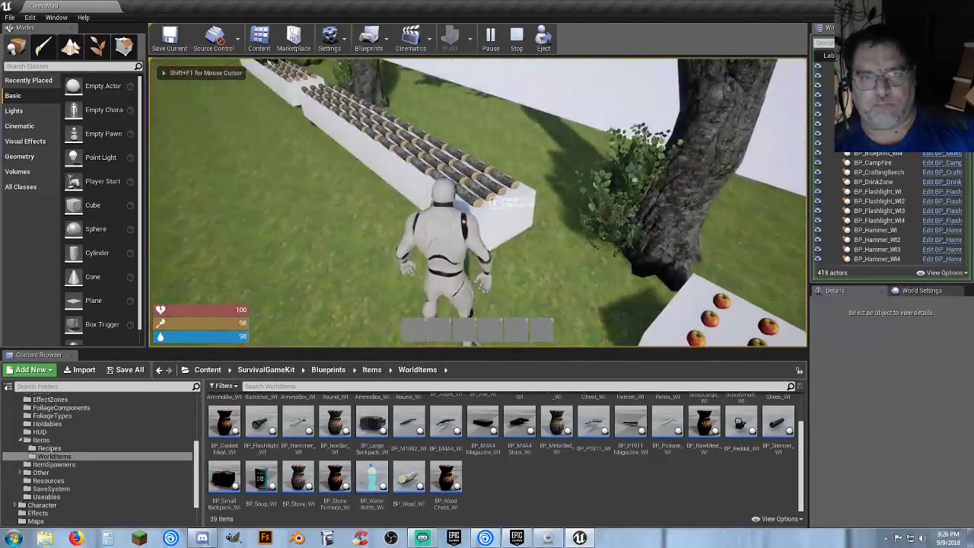
- Pick up wood logs from the table, then split the stack and drop half of it
key(Tab)
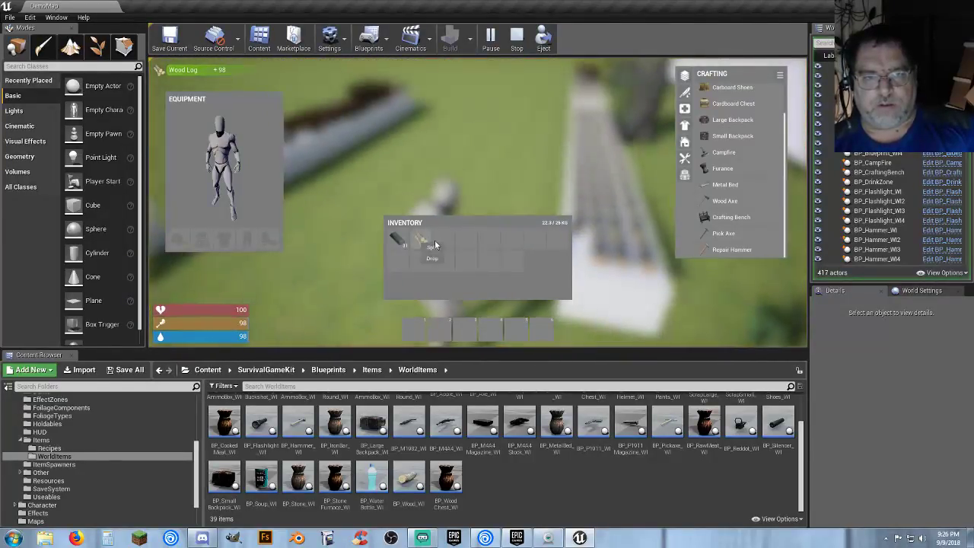
drag(426, 242, 456, 241)
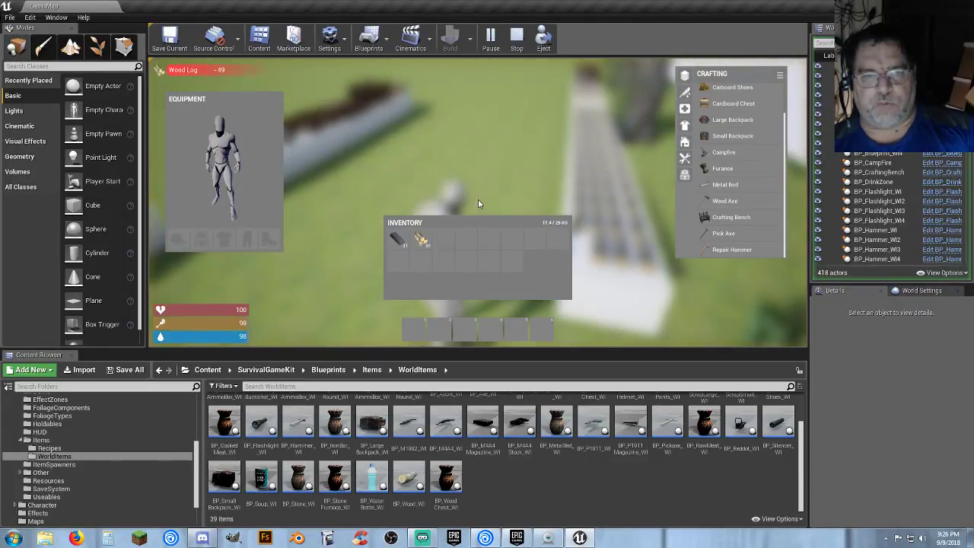
key(Tab)
key(Tab)
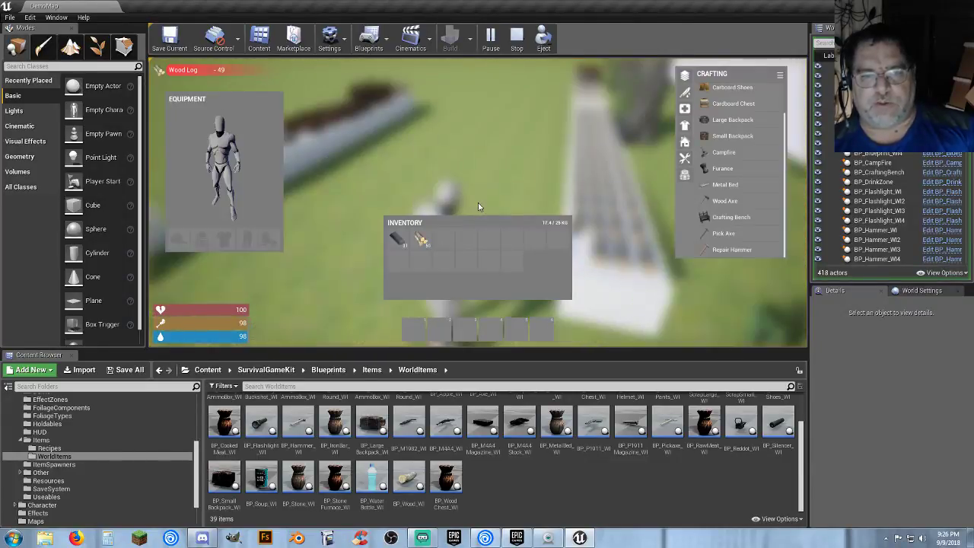
- Craft the Repair Hammer from the crafting list and equip it from the first quick slot
click(735, 249)
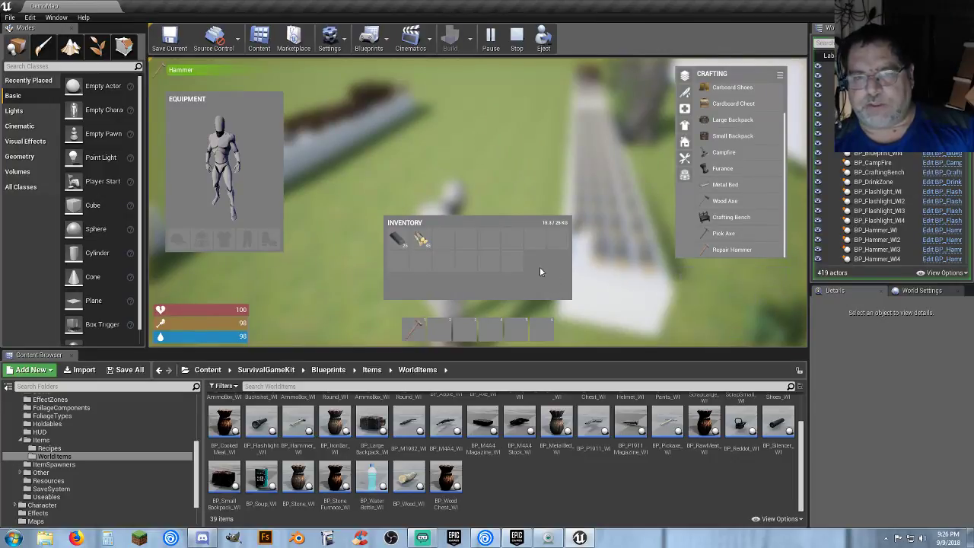
key(Tab)
key(w)
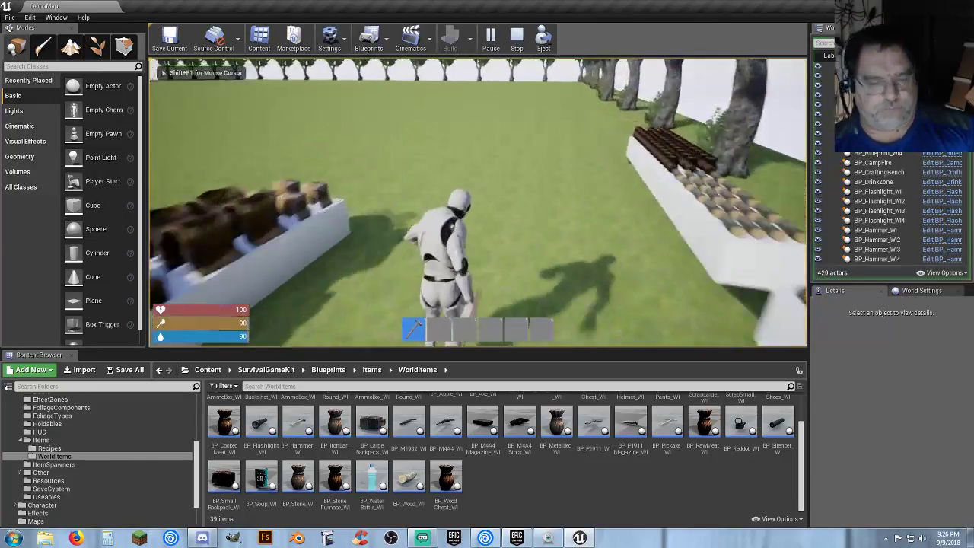
key(1)
- Run the character across the grass to the tree line and strike a tree with the crafted hammer
key(w)
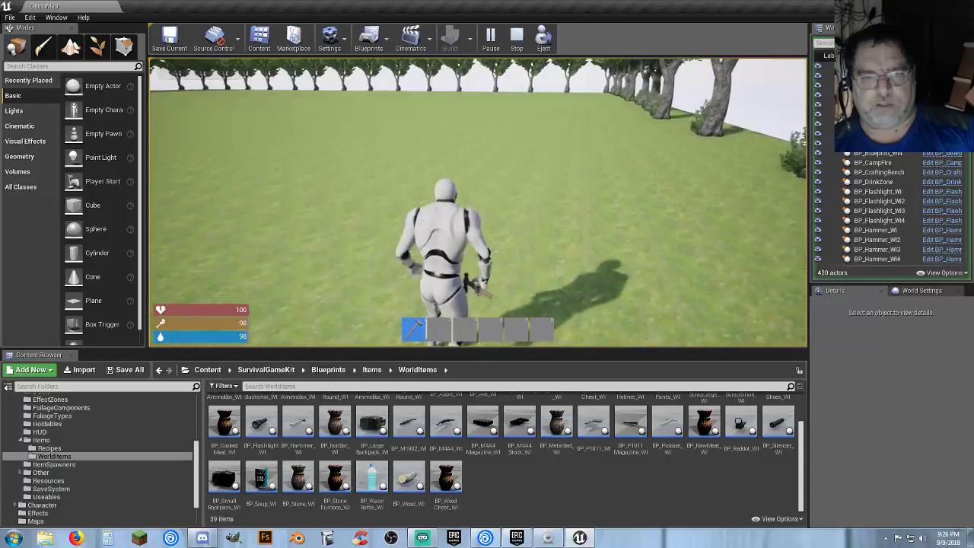
key(w)
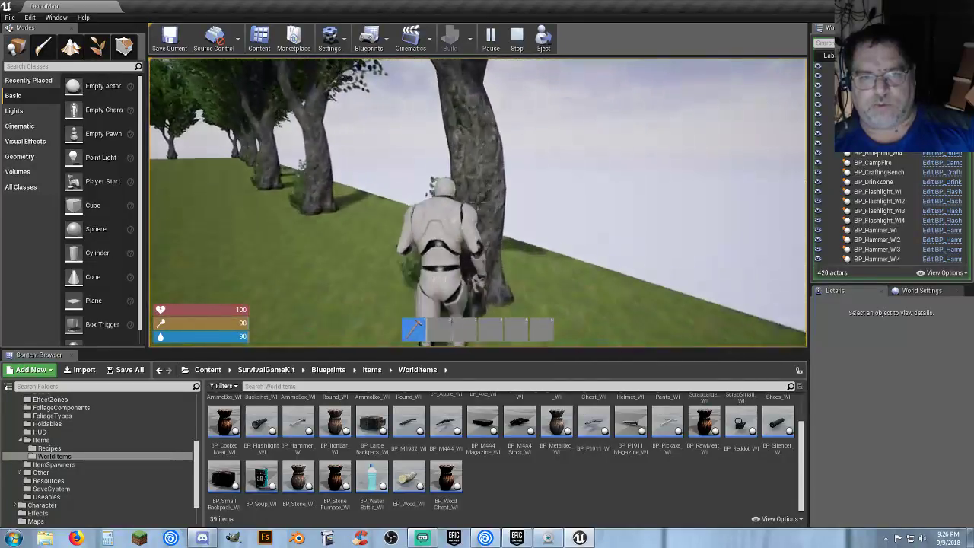
click(478, 202)
key(w)
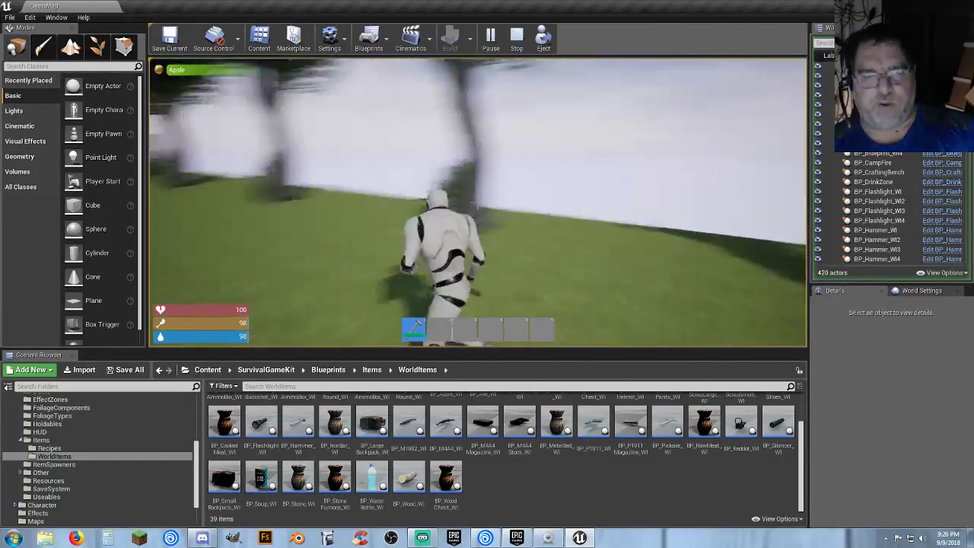
- Place a second Wooden Foundation beside the first and strike the foundation with the hammer, both standing and crouching
click(478, 202)
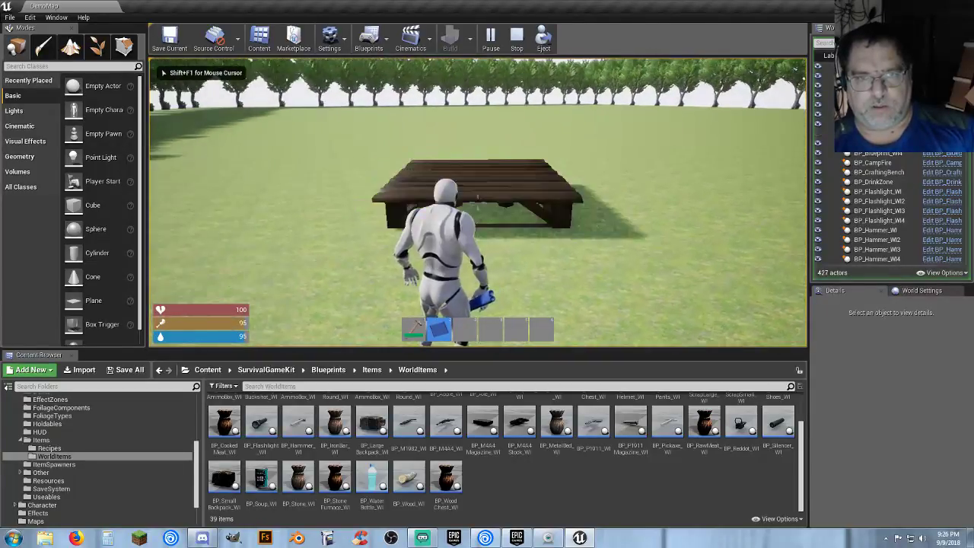
key(w)
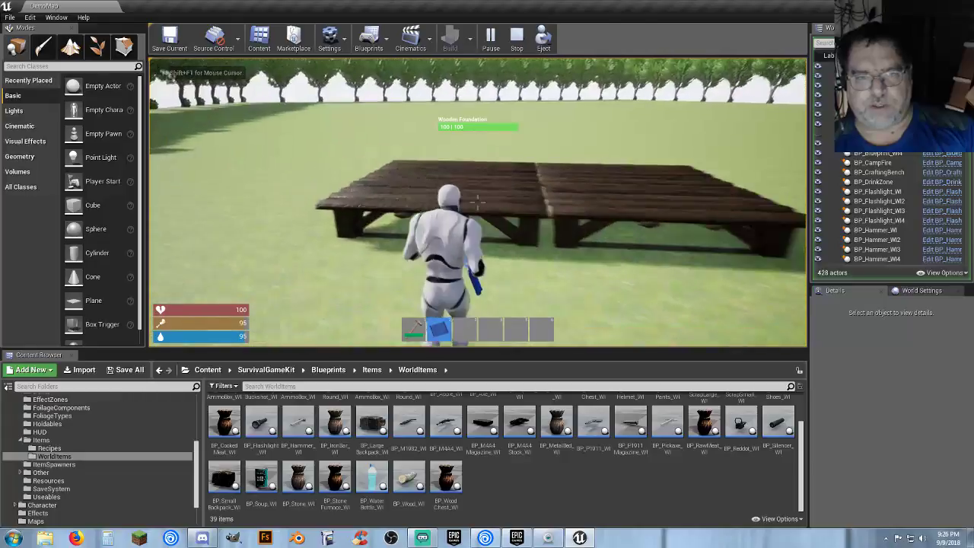
key(1)
key(w)
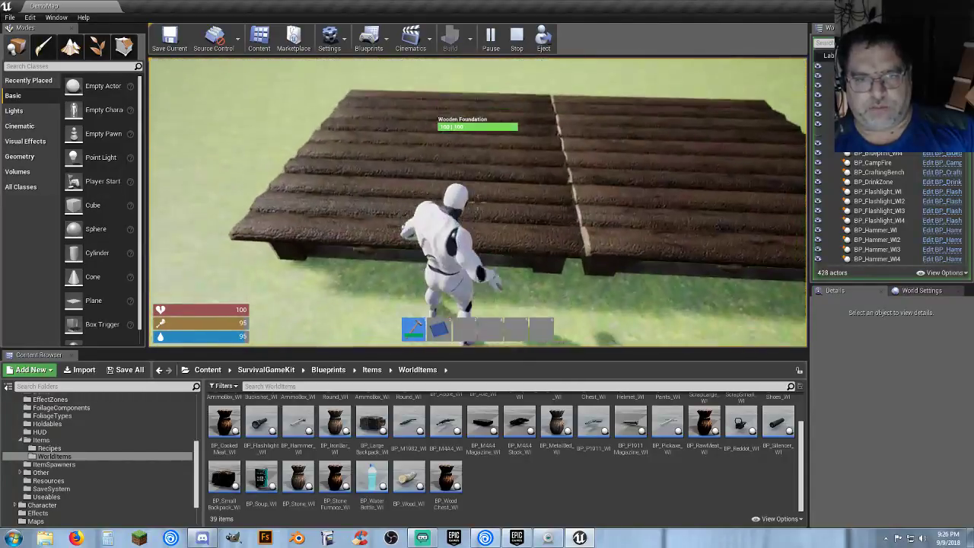
click(478, 200)
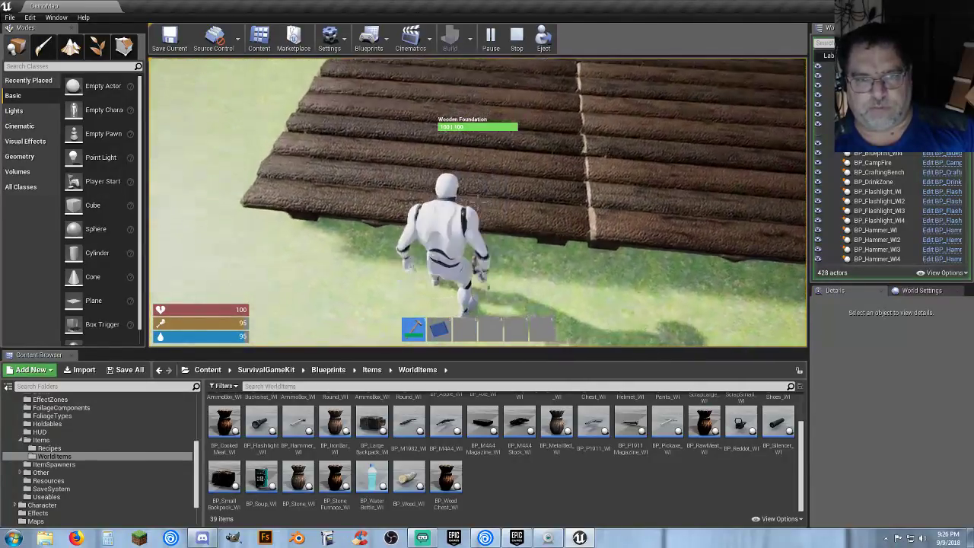
click(478, 201)
key(c)
click(478, 201)
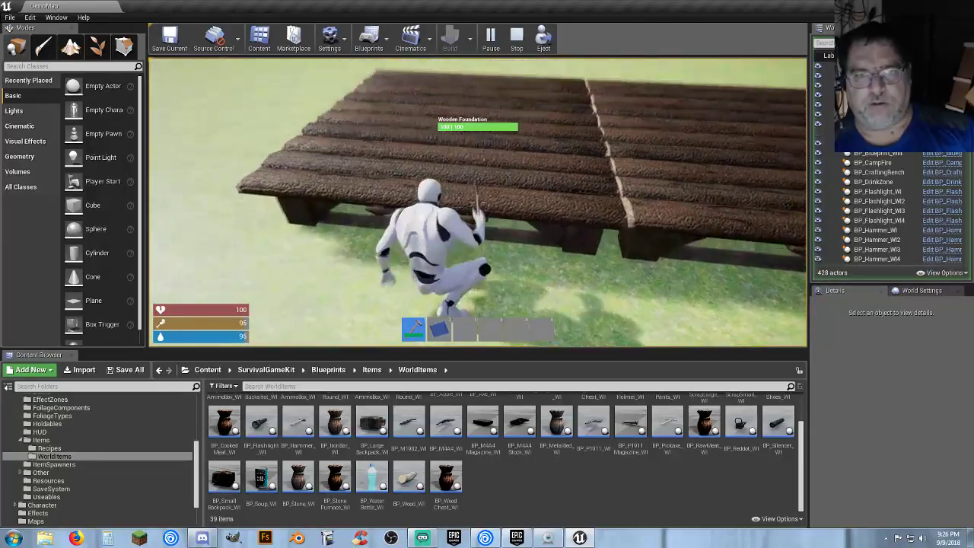
key(c)
click(478, 201)
- Run the character to the weapon tables and pick up a P1911 pistol and 9mm rounds
key(w)
key(w)
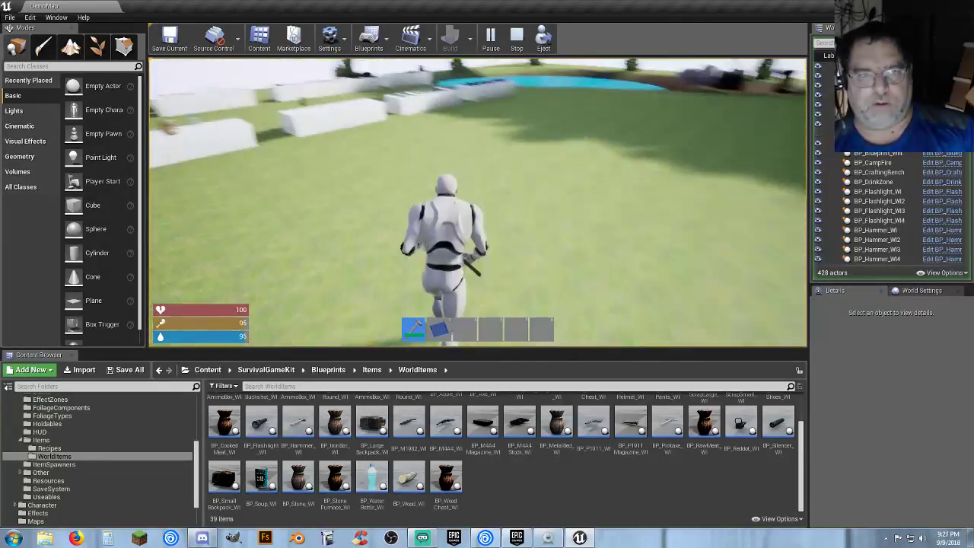
key(w)
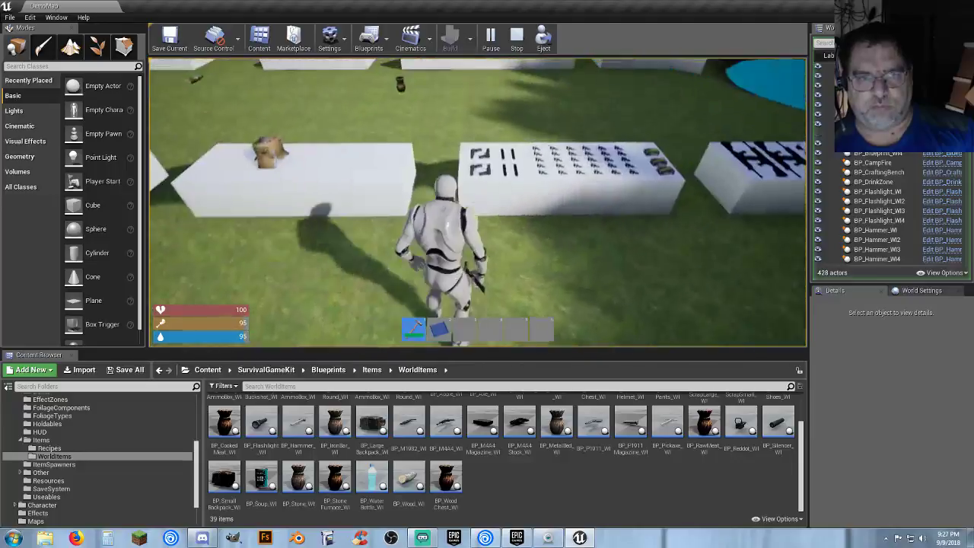
key(e)
key(e)
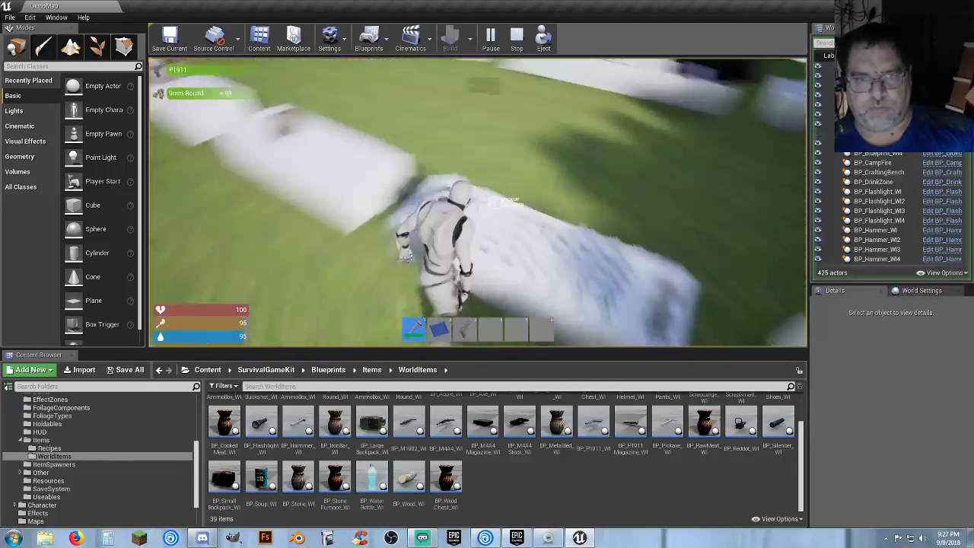
- Equip and load the P1911 pistol while running back to the two wooden foundations
key(w)
key(3)
key(w)
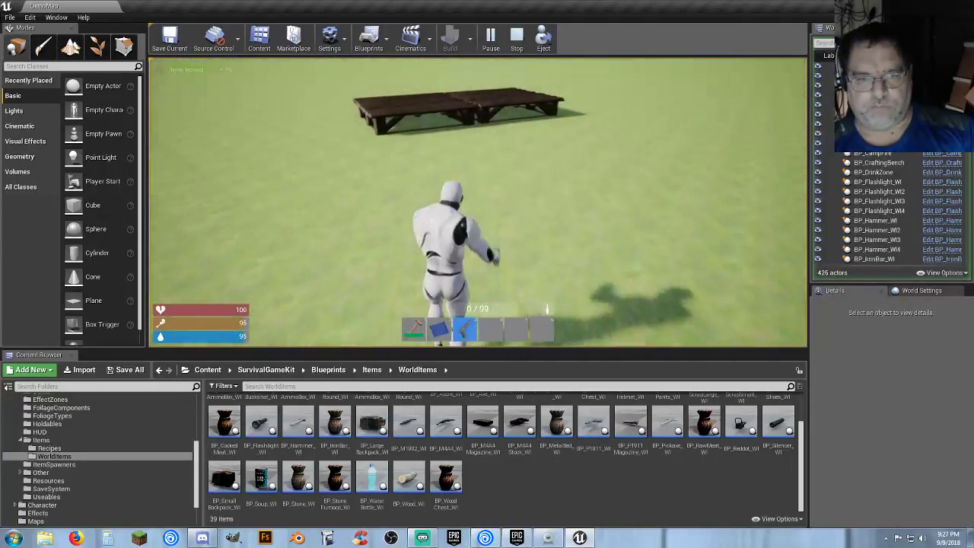
key(w)
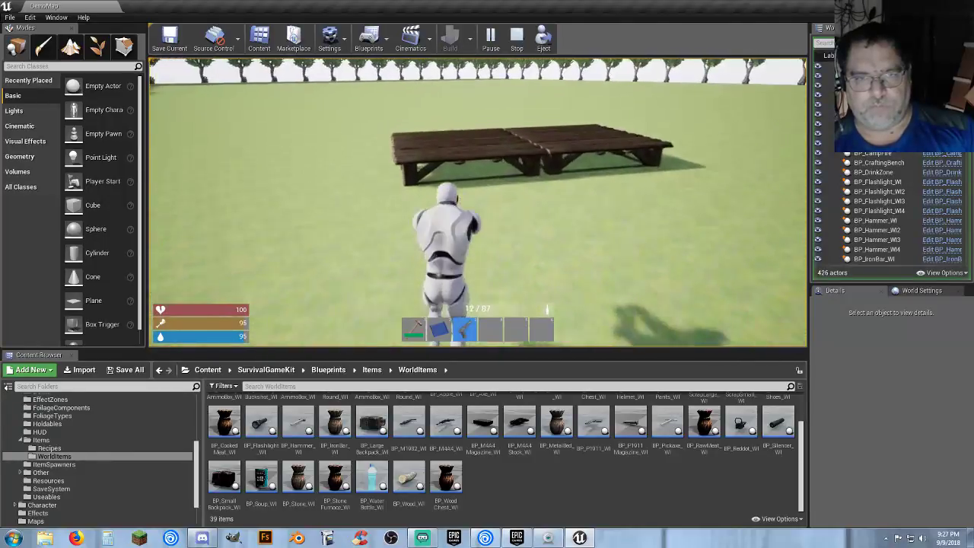
- Fire the equipped gun repeatedly at both wooden foundations to damage them
click(478, 191)
click(478, 190)
click(478, 191)
click(478, 190)
key(d)
click(478, 190)
click(478, 191)
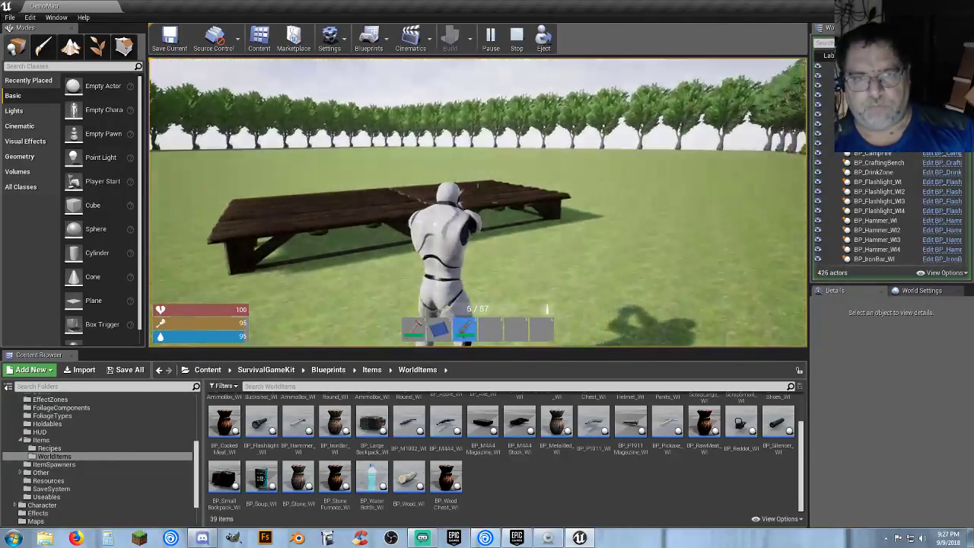
click(478, 191)
click(478, 191)
click(478, 191)
click(478, 190)
- Equip the hammer and try to repair the damaged wooden foundation
key(1)
key(w)
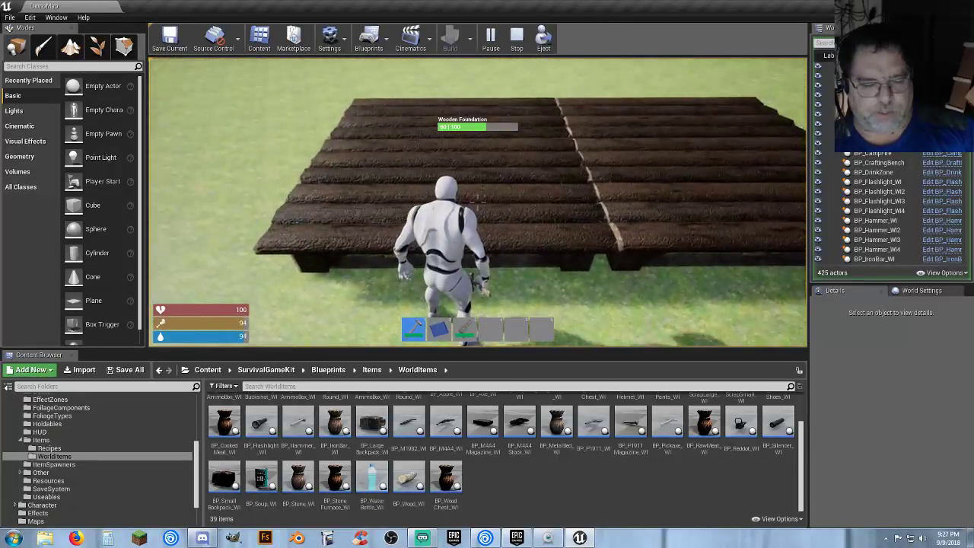
right_click(478, 201)
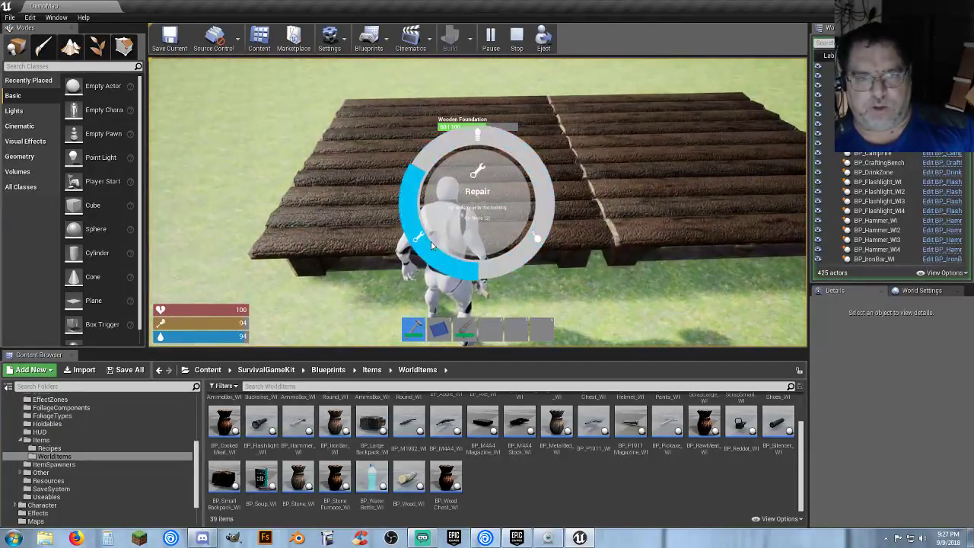
click(430, 245)
right_click(478, 201)
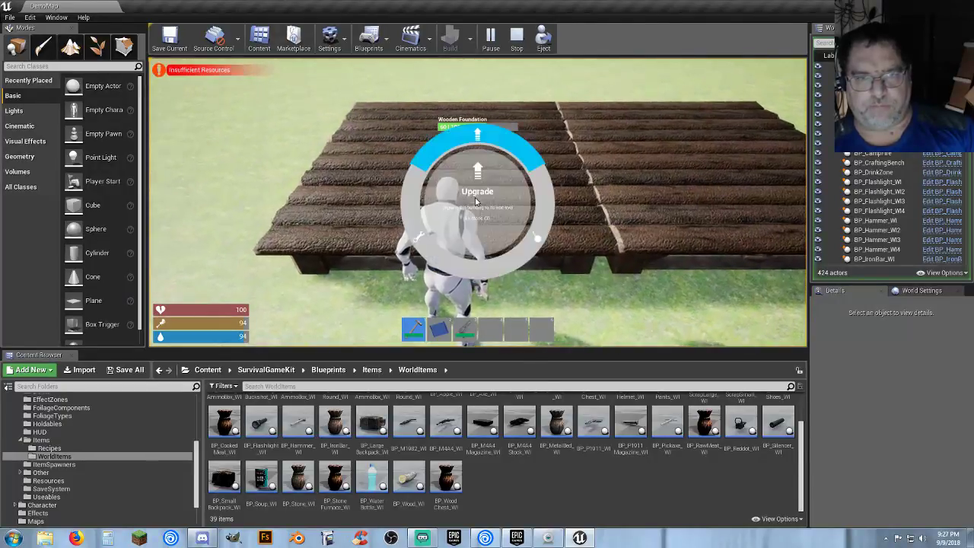
click(424, 249)
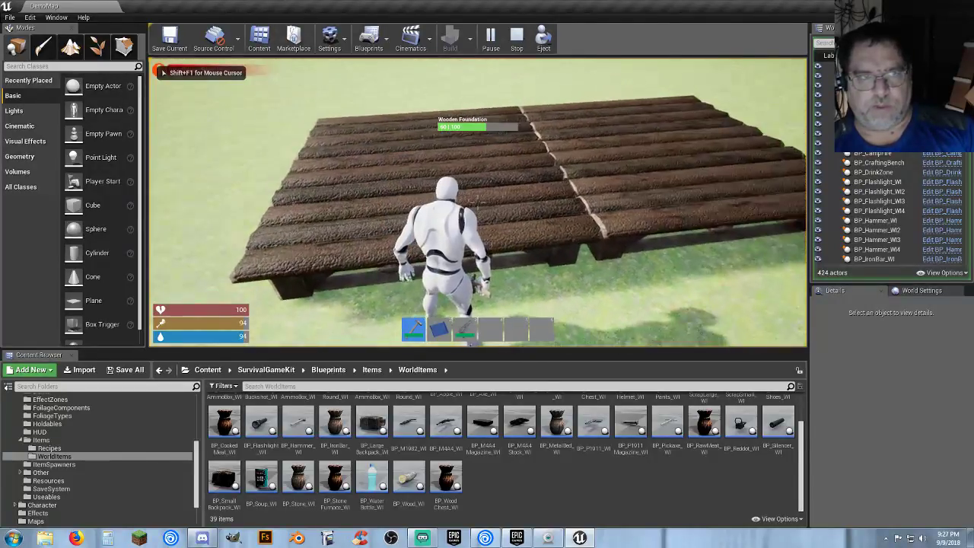
key(e)
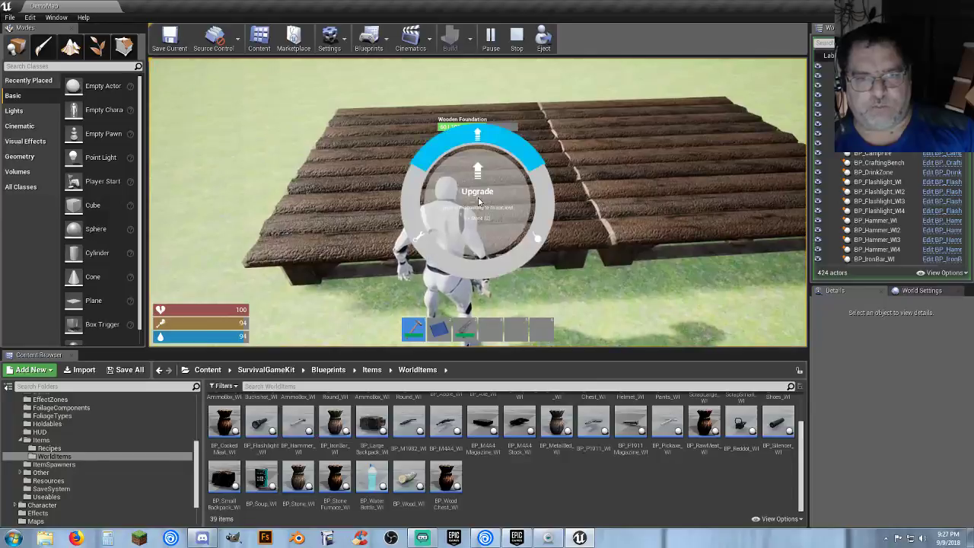
click(414, 242)
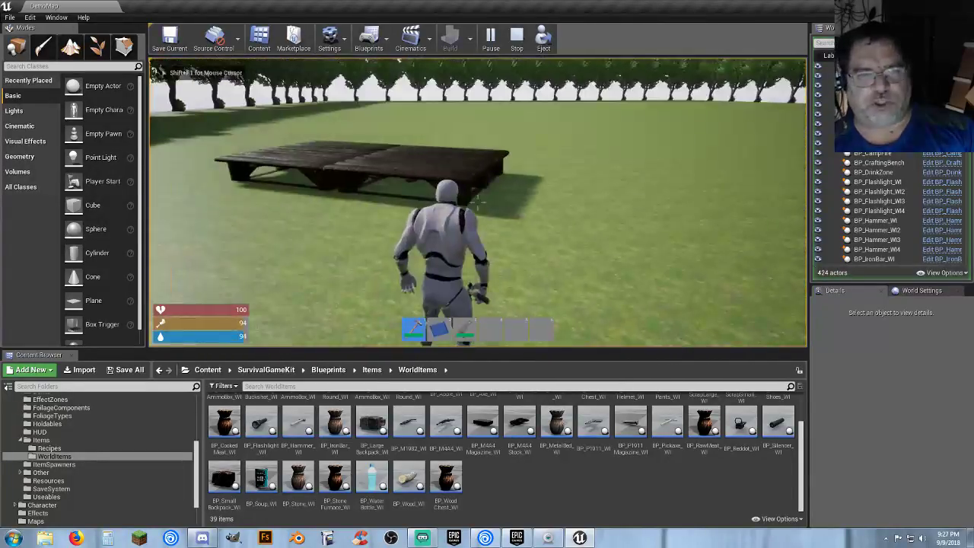
- Collect stone from the supply rows by the trees and return to the wooden foundations
key(w)
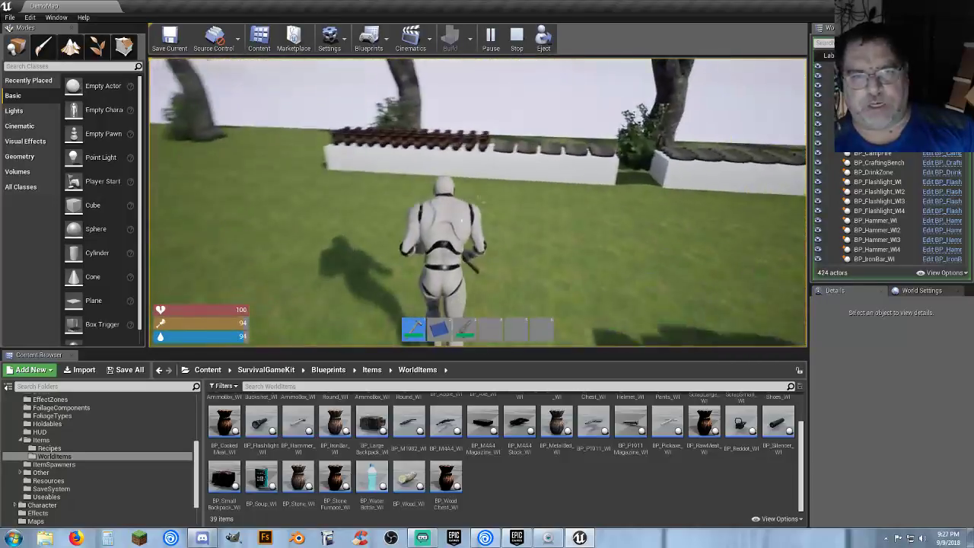
key(e)
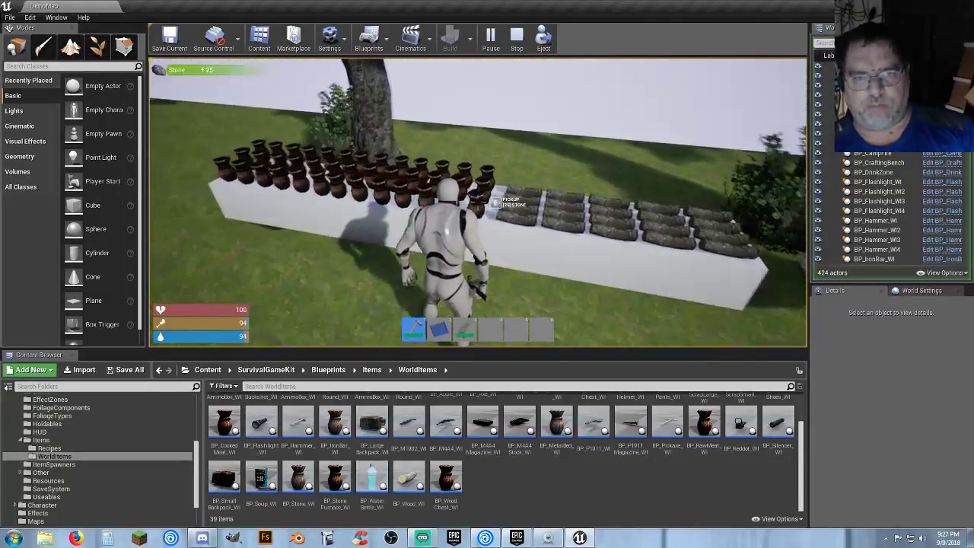
key(w)
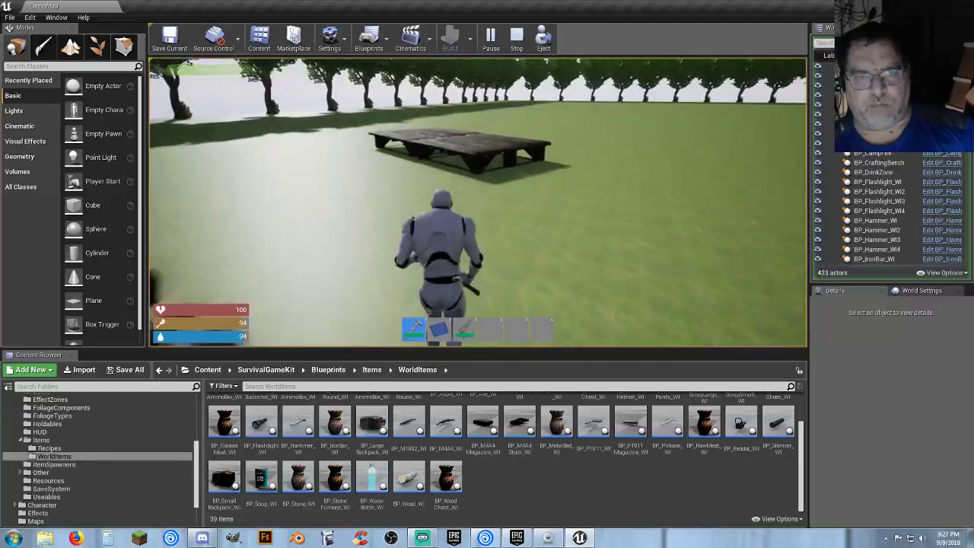
key(w)
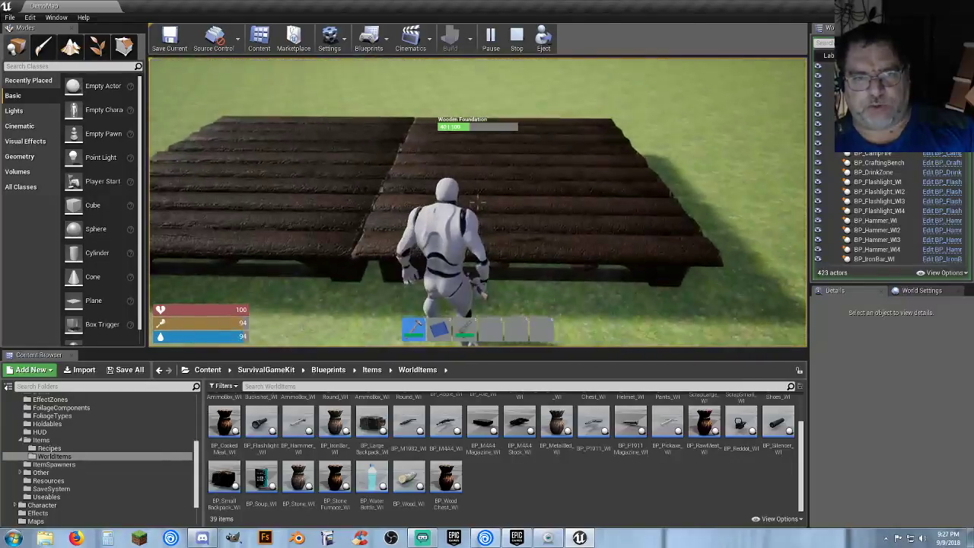
- Repair both wooden foundations with the hammer and upgrade them to stone
right_click(478, 201)
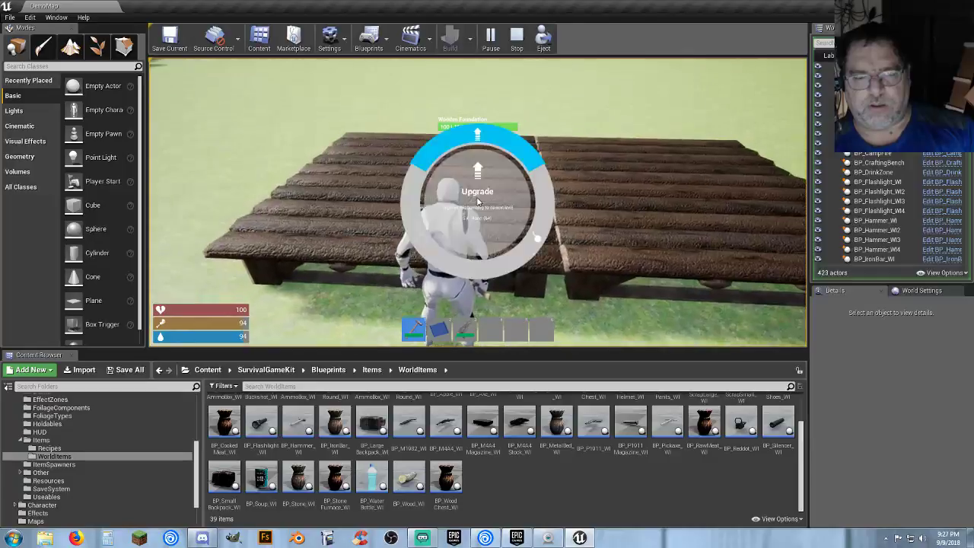
click(486, 135)
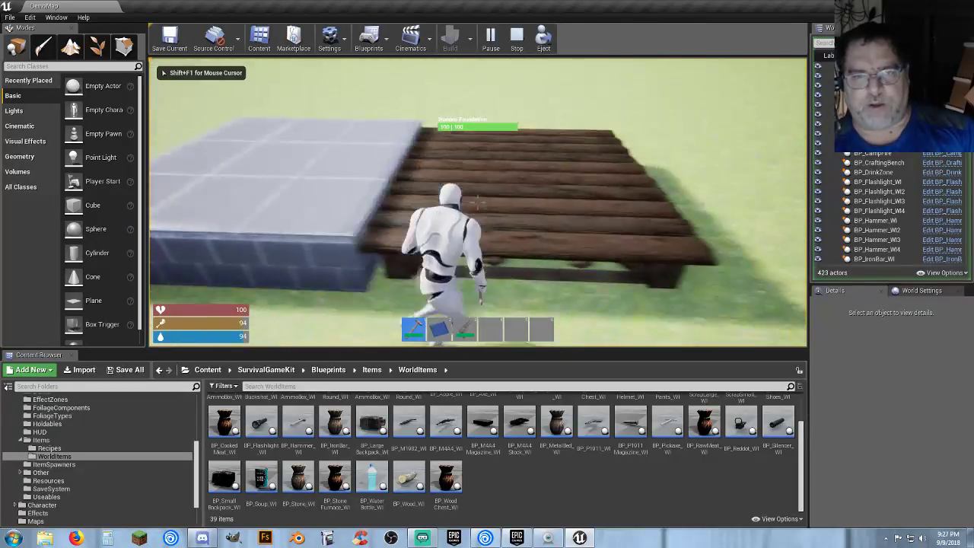
click(477, 134)
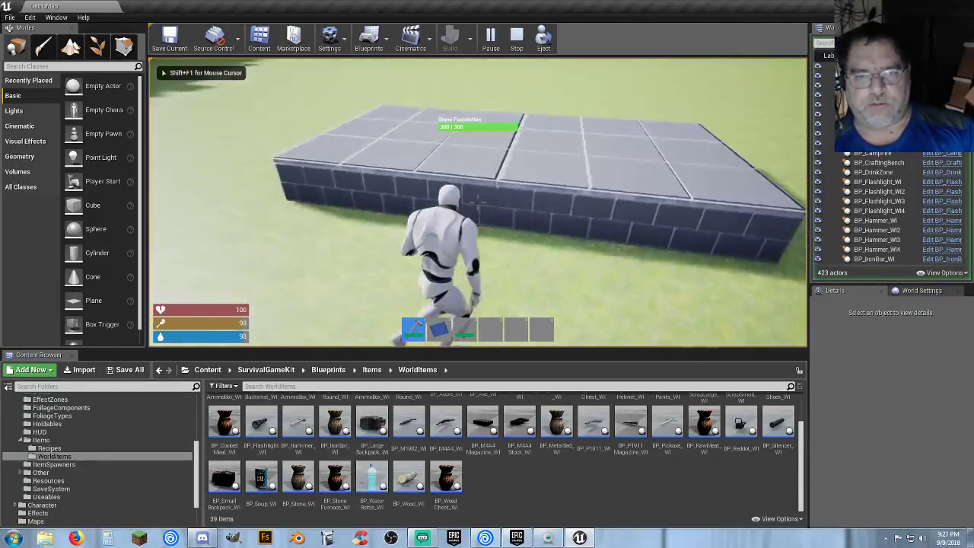
- Equip the gun and fire at both stone foundations, reloading when the magazine is empty
key(3)
click(478, 202)
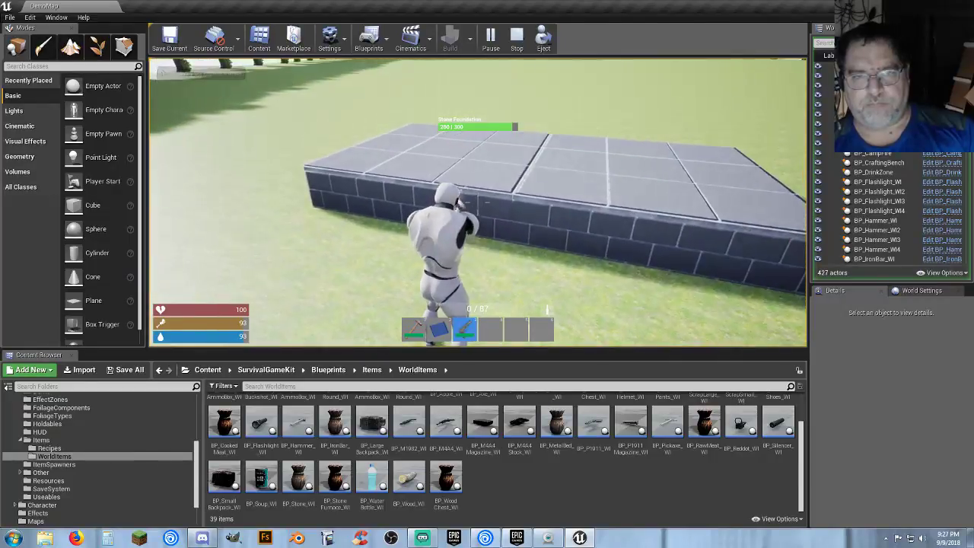
click(478, 203)
key(r)
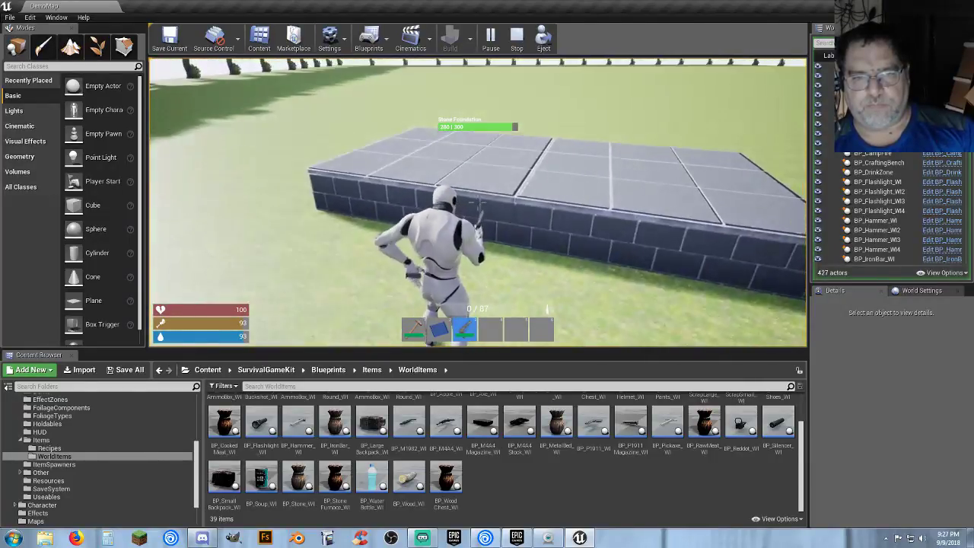
click(478, 203)
click(478, 203)
click(478, 203)
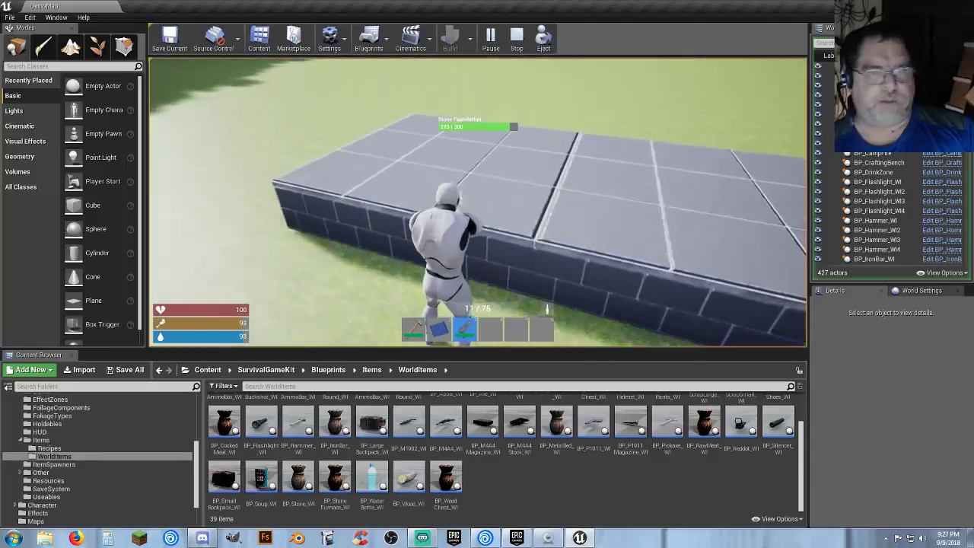
click(478, 202)
click(478, 203)
click(478, 202)
click(478, 202)
click(478, 202)
click(478, 203)
click(478, 202)
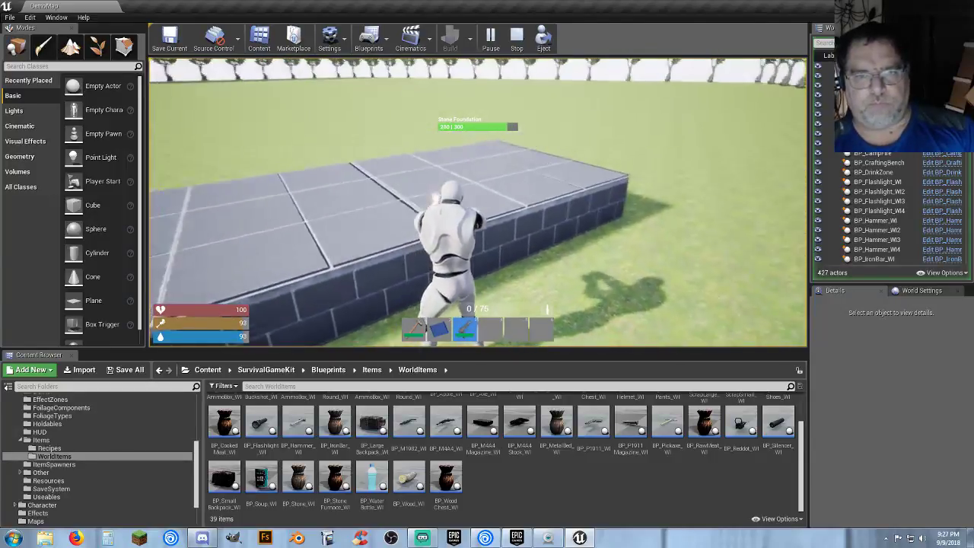
click(478, 203)
click(478, 203)
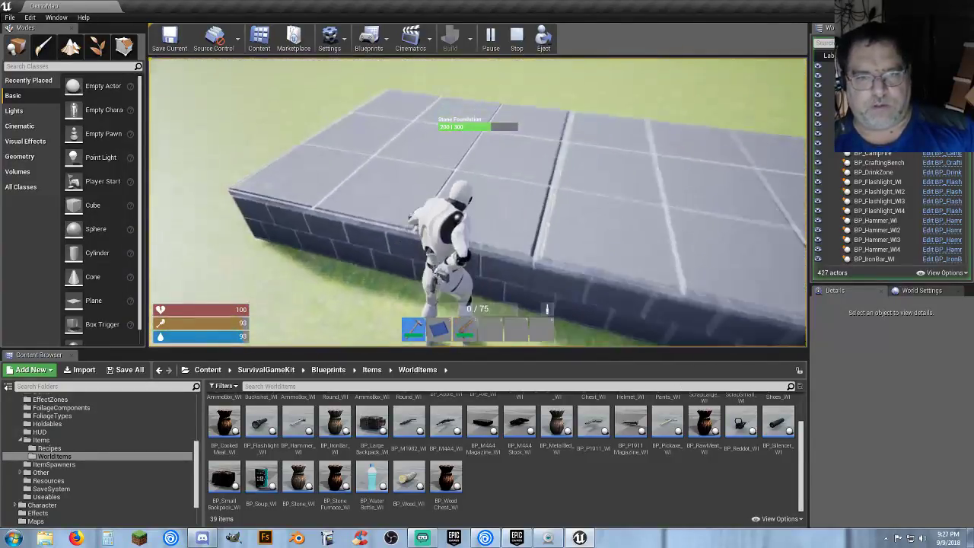
- Repair both damaged stone foundations with the hammer and end the play session
key(1)
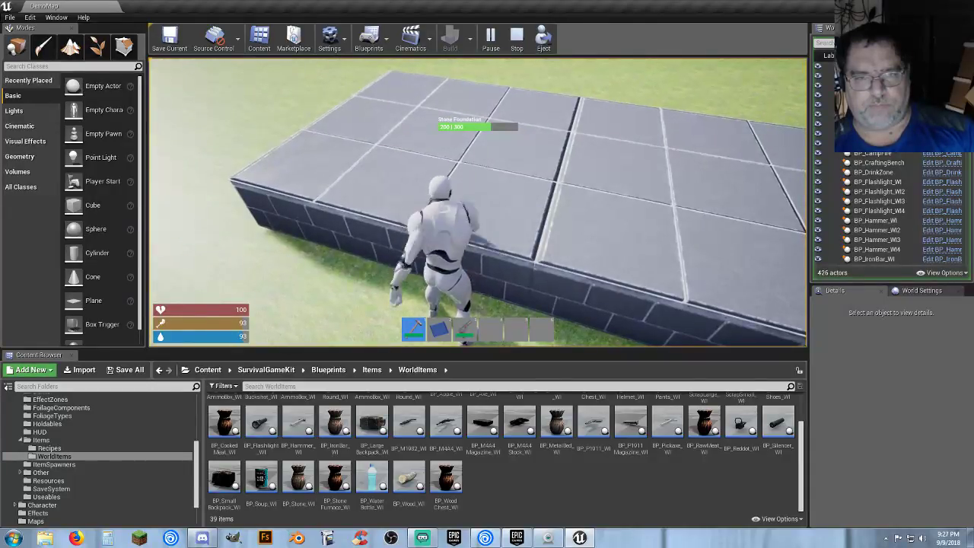
right_click(478, 201)
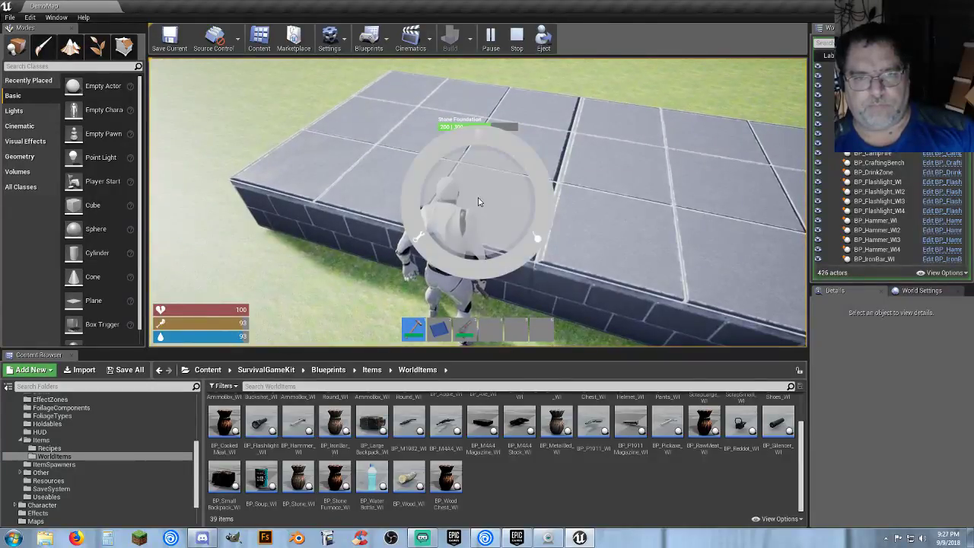
click(416, 240)
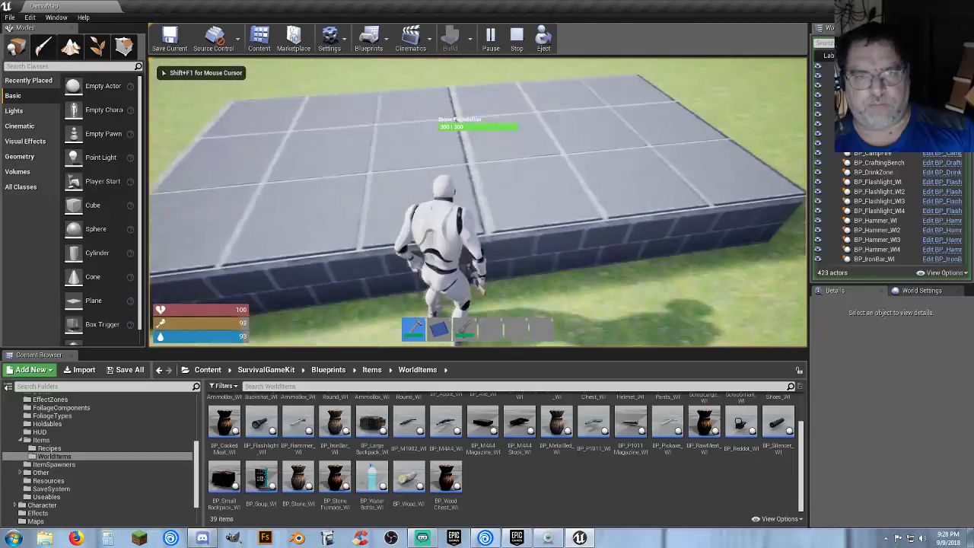
right_click(478, 199)
click(415, 220)
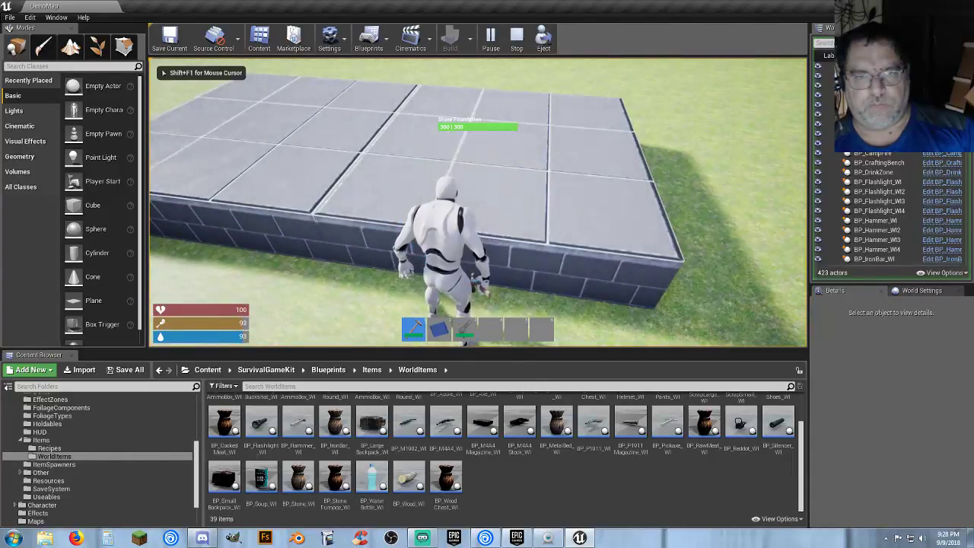
key(Escape)
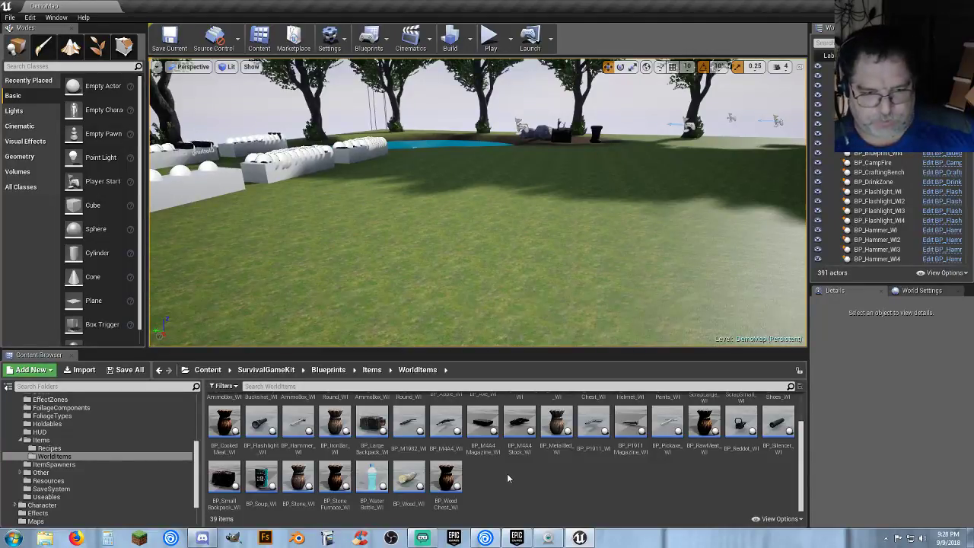
- Look through the WorldItems blueprints and examine the chest, crafting bench and campfire beside the pond
scroll(546, 478, up, 2)
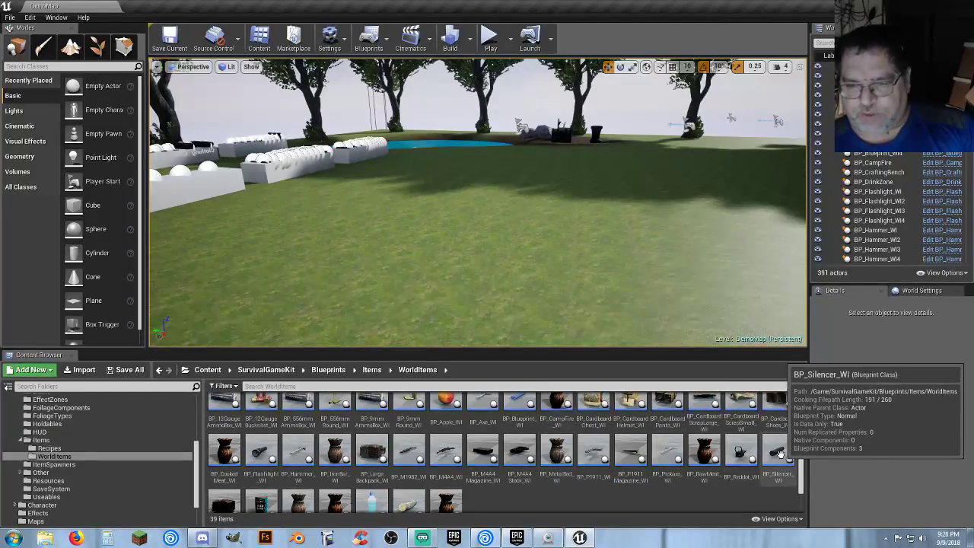
scroll(780, 455, down, 1)
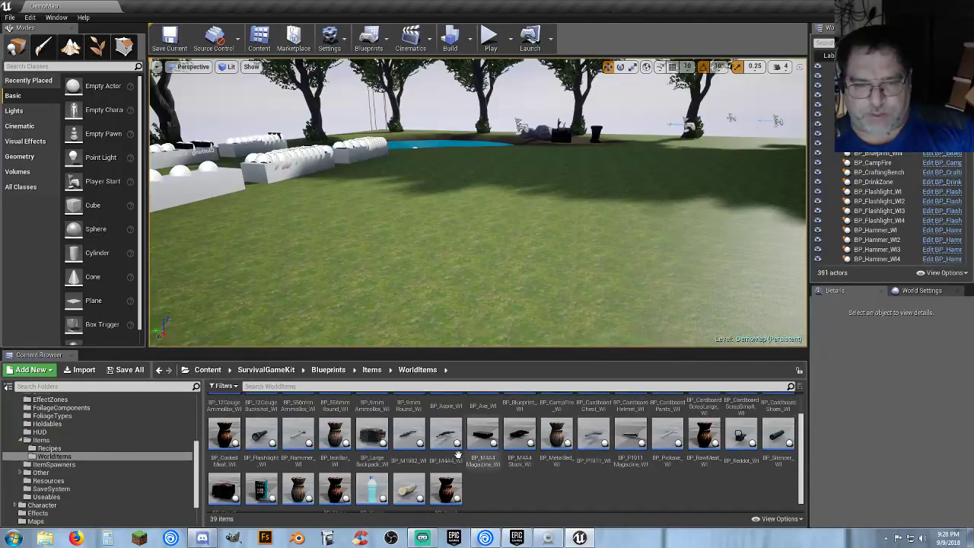
scroll(594, 477, down, 1)
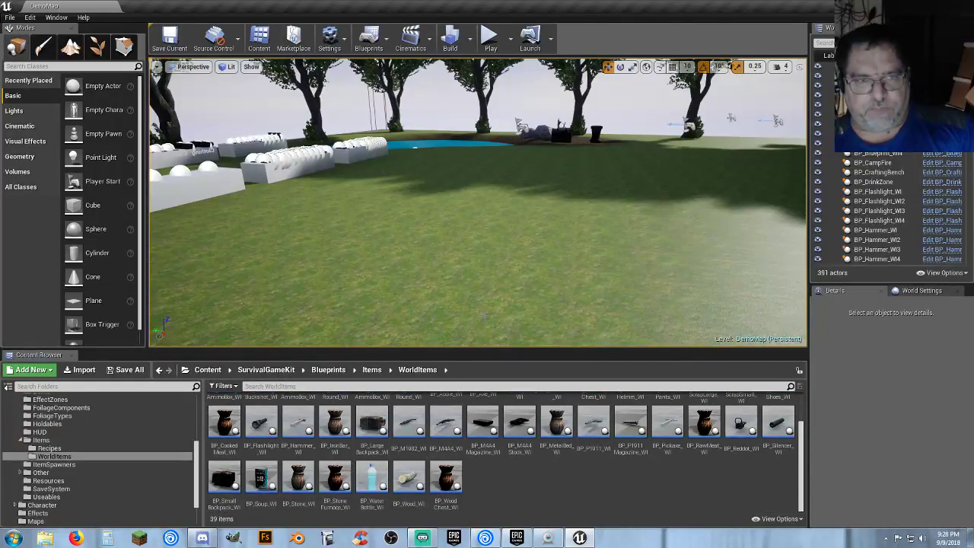
key(w)
mouse_move(474, 231)
right_down()
mouse_move(578, 159)
mouse_move(495, 159)
mouse_move(475, 227)
right_up()
key(w)
key(d)
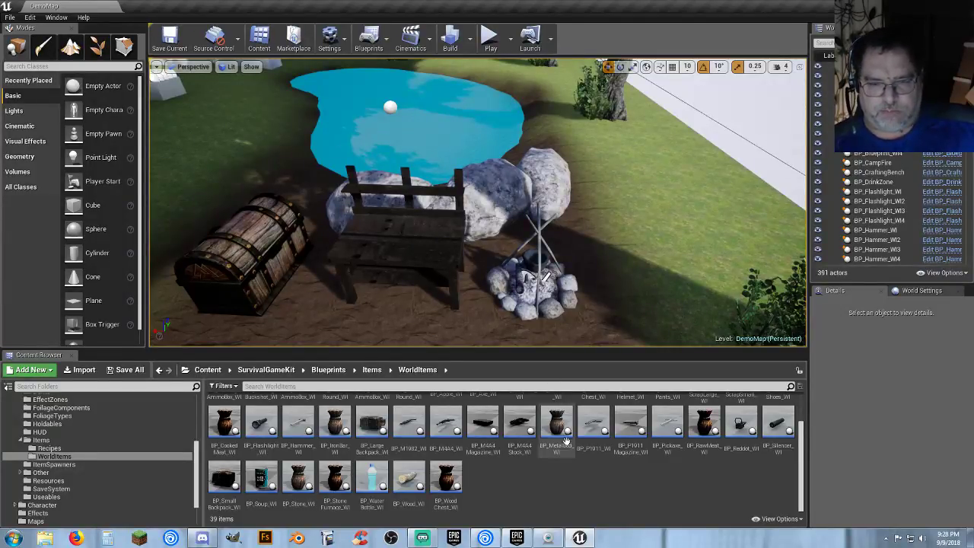
- Review the available WorldItems blueprints, the open field with its item rows, and the kit's content folders
scroll(594, 426, up, 2)
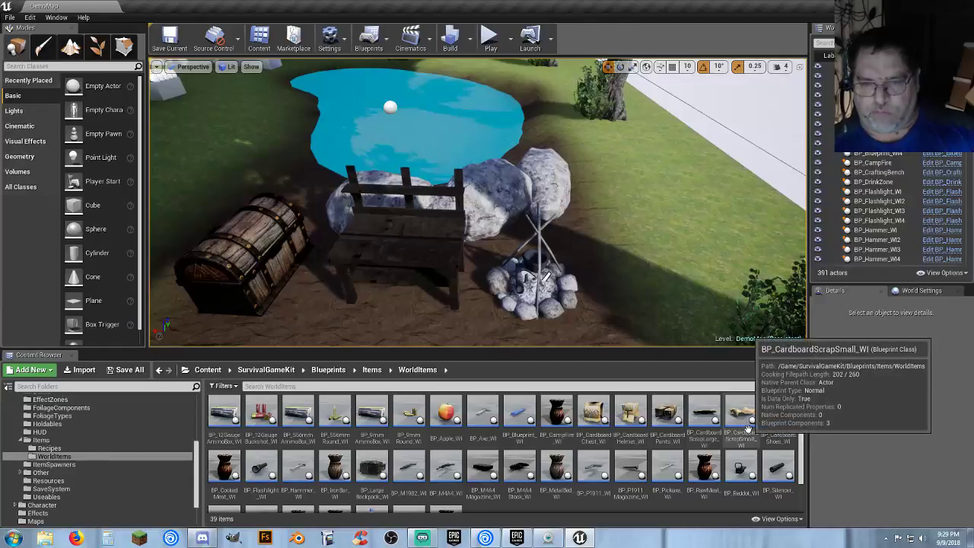
scroll(742, 426, down, 1)
scroll(745, 428, up, 1)
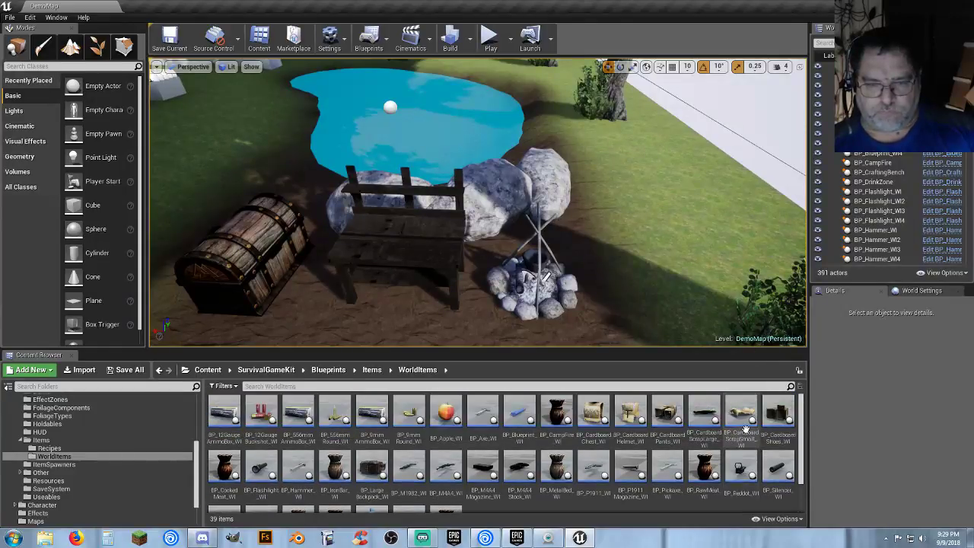
right_drag(634, 244, 475, 152)
right_drag(592, 172, 593, 187)
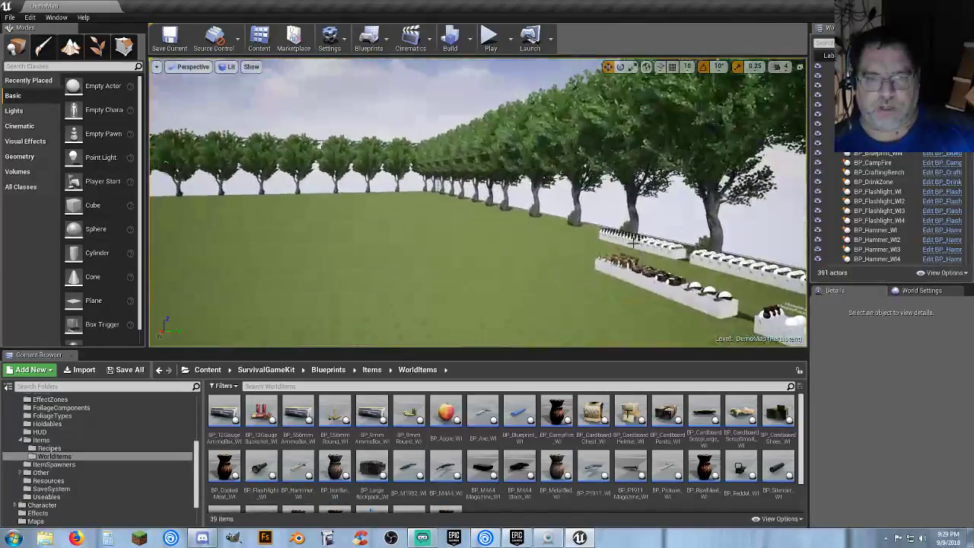
scroll(750, 443, down, 1)
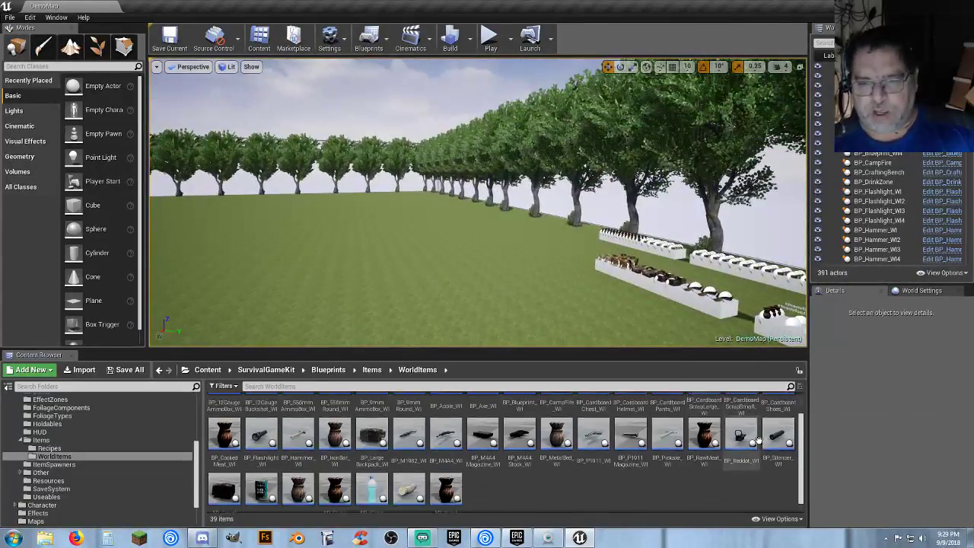
scroll(750, 443, up, 1)
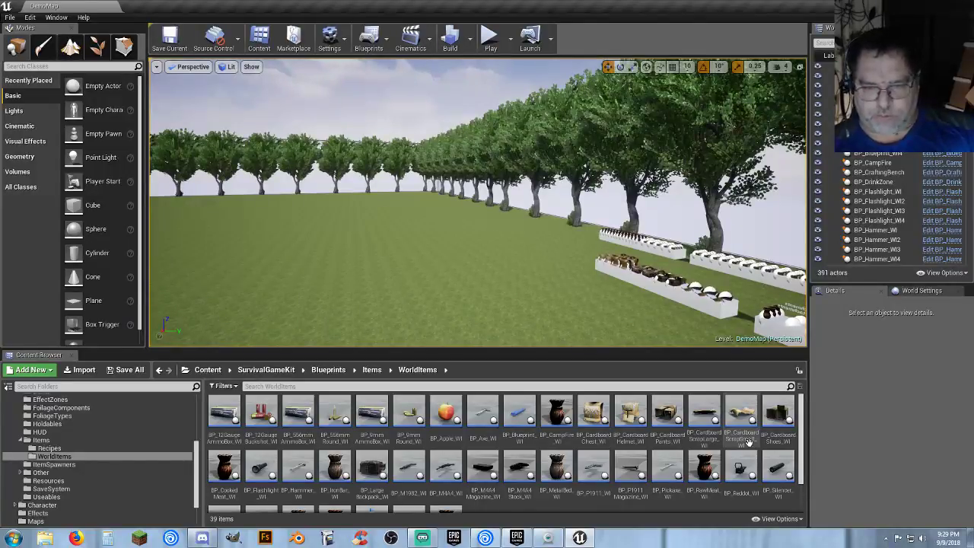
scroll(715, 449, down, 1)
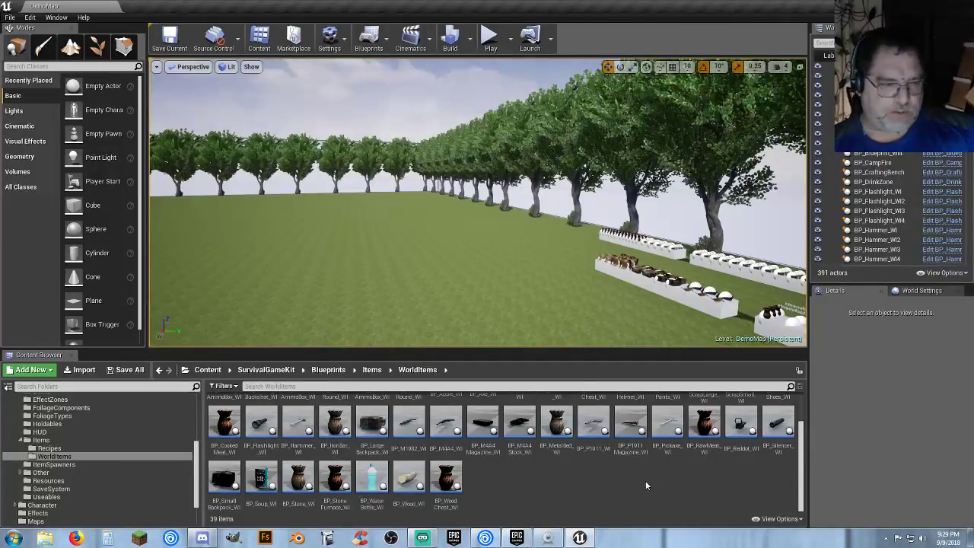
scroll(53, 495, down, 2)
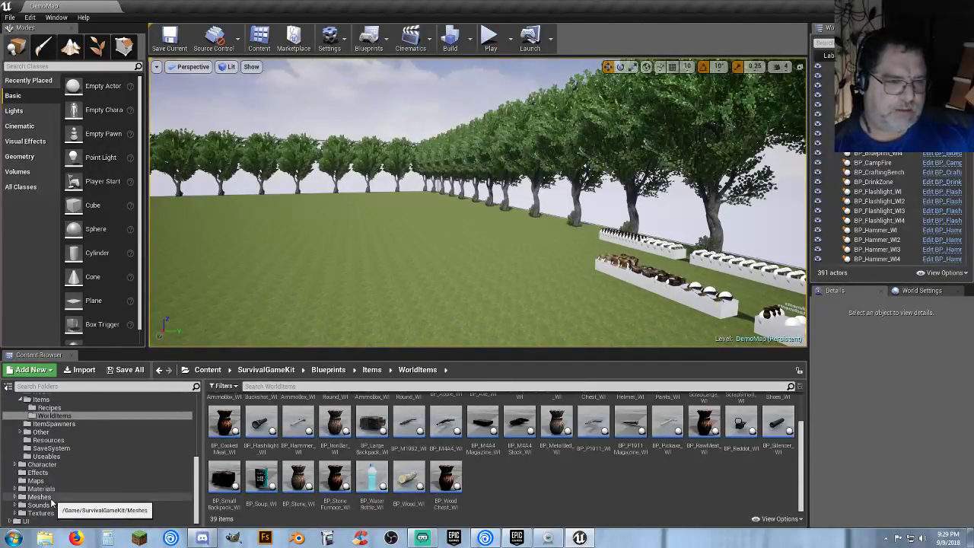
- Look through the Survival Game Kit's Blueprints subfolders and its other content folders
scroll(54, 502, up, 5)
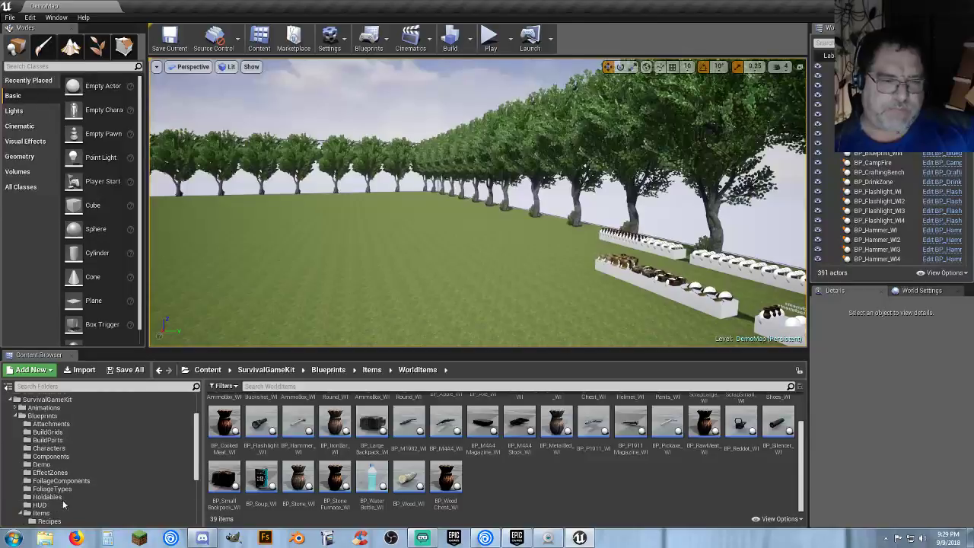
scroll(63, 504, up, 1)
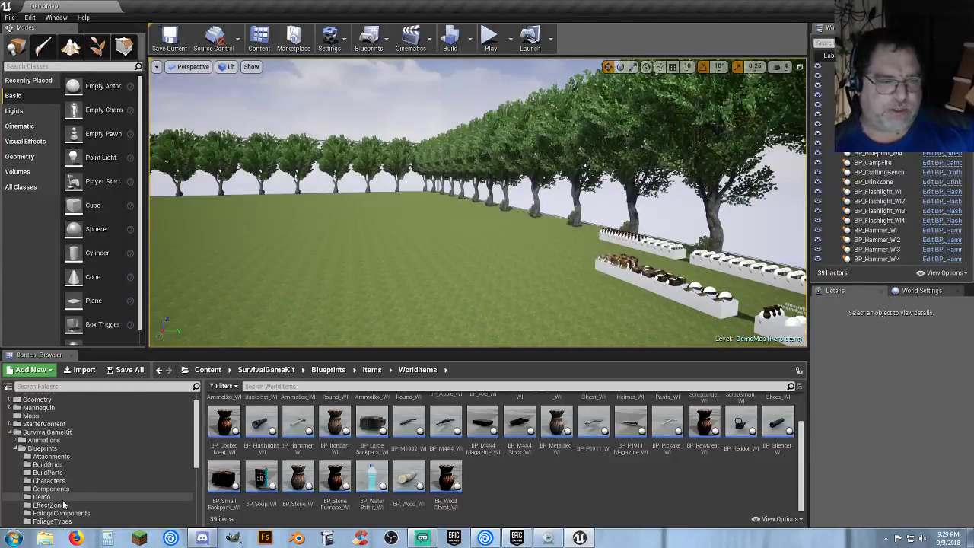
scroll(62, 500, up, 1)
scroll(64, 503, down, 6)
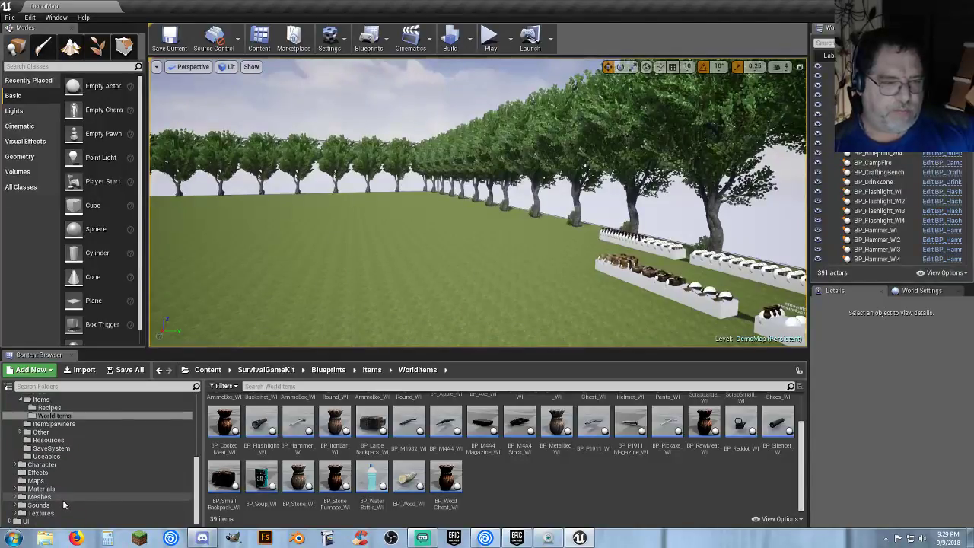
scroll(62, 500, up, 4)
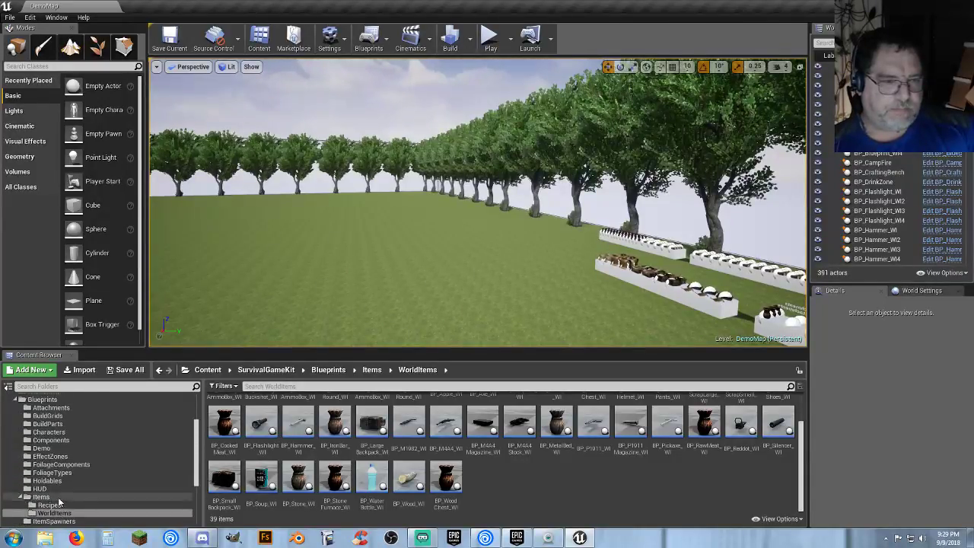
scroll(58, 497, up, 2)
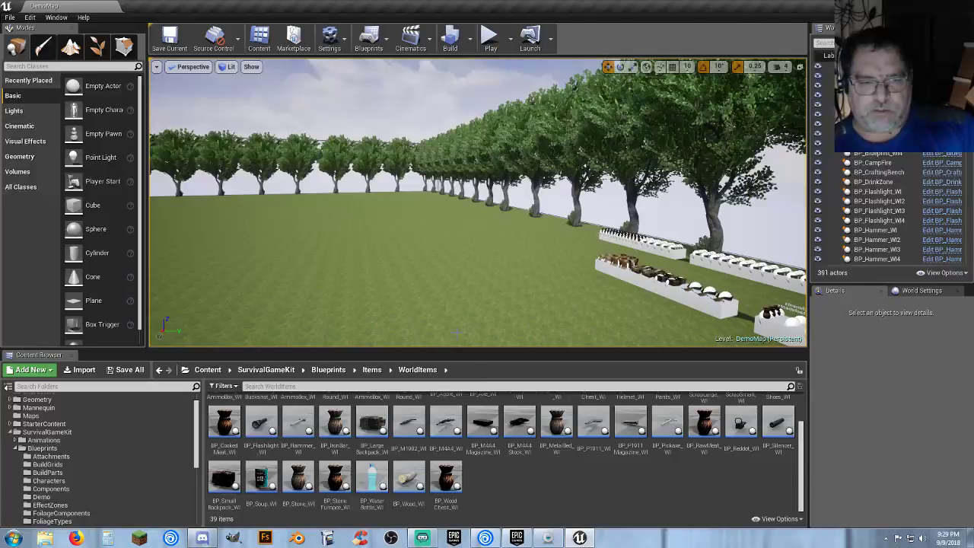
- Duplicate the three small scrap cardboard items at the end of the cardboard clothing row
right_drag(528, 282, 723, 316)
right_drag(593, 244, 445, 324)
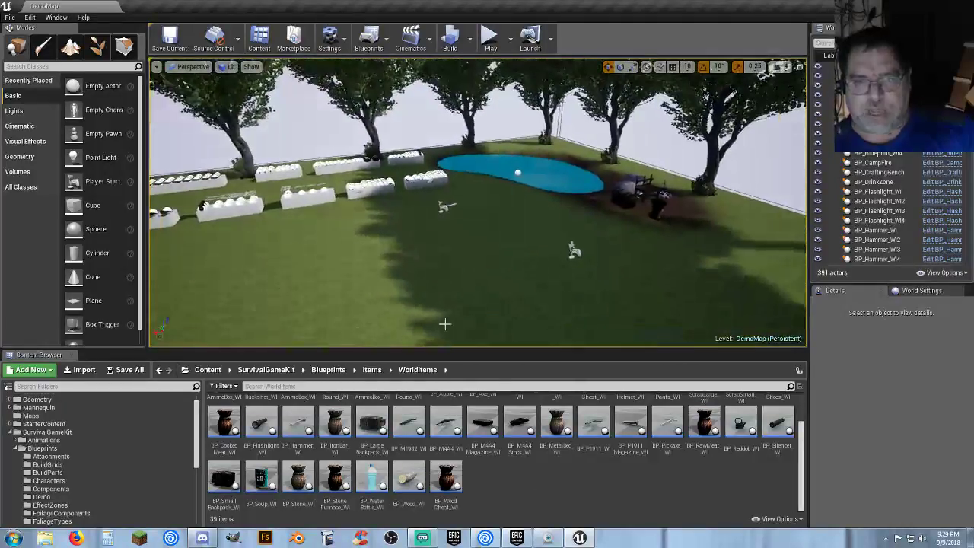
right_drag(412, 290, 245, 289)
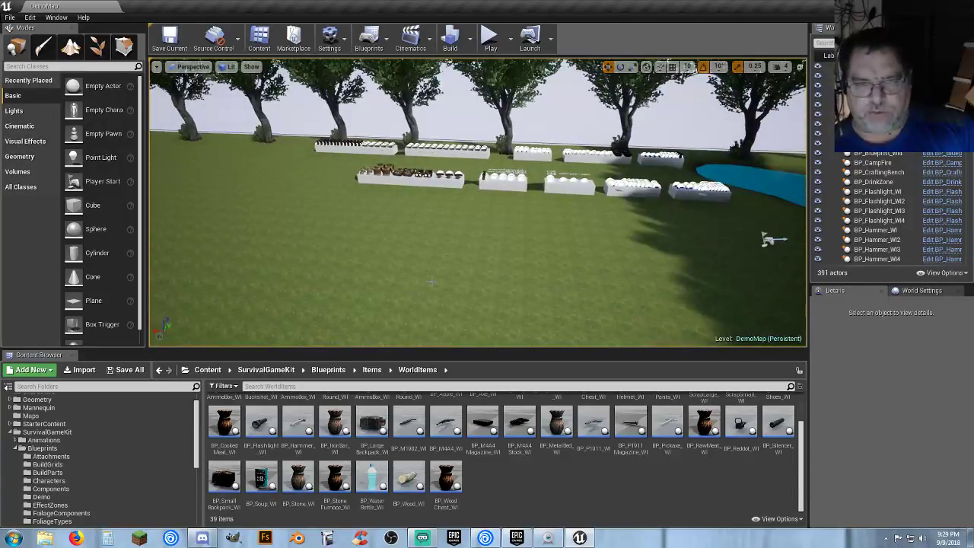
key(w)
right_drag(431, 282, 403, 293)
key(w)
key(s)
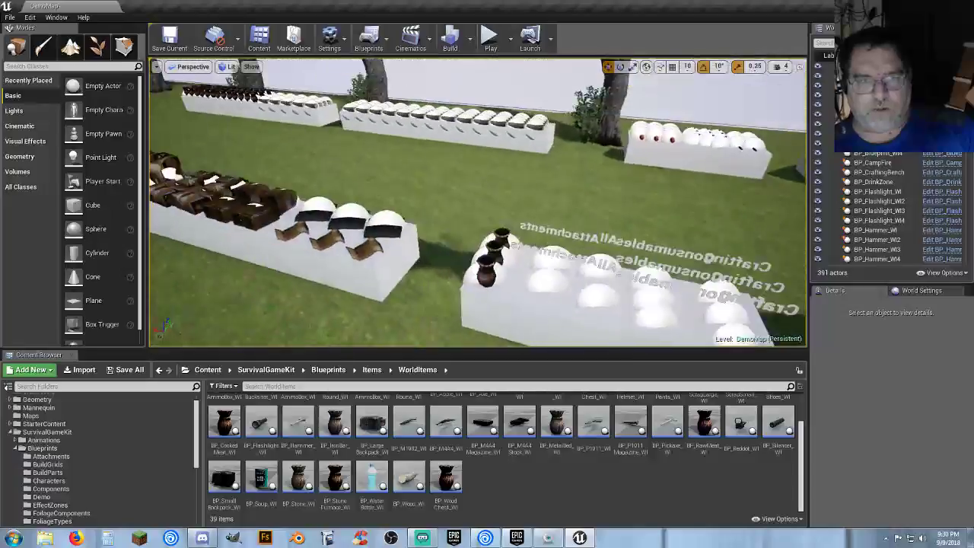
right_drag(509, 289, 508, 289)
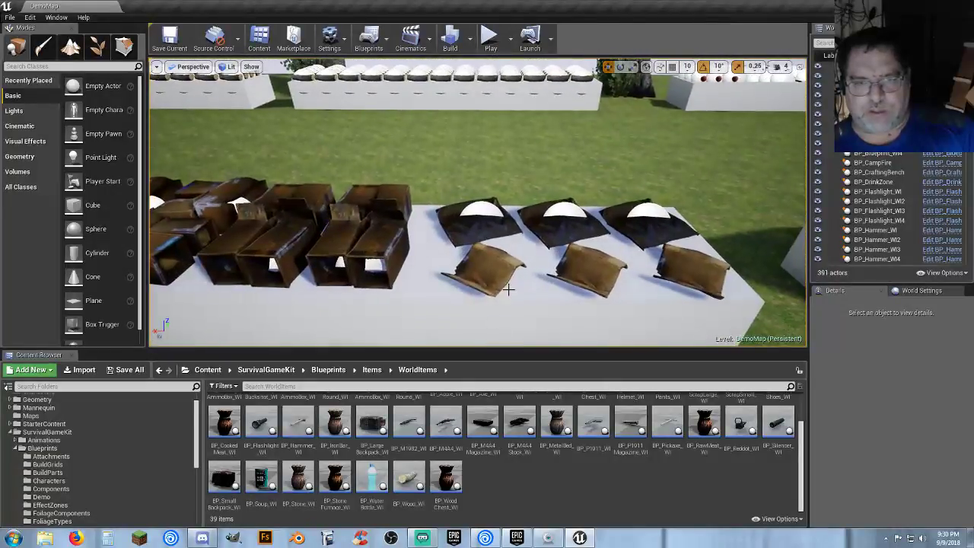
click(488, 268)
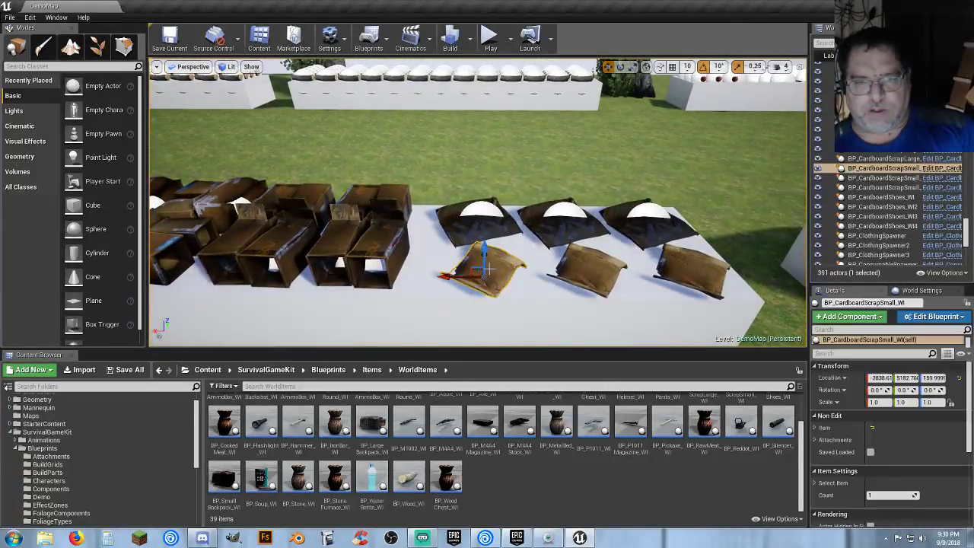
ctrl+click(586, 268)
ctrl+click(670, 269)
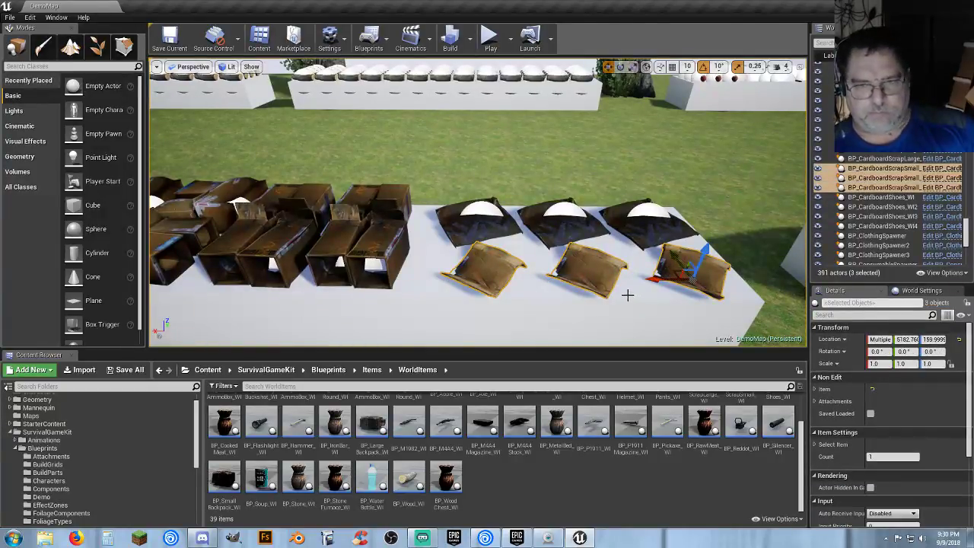
key(ctrl+w)
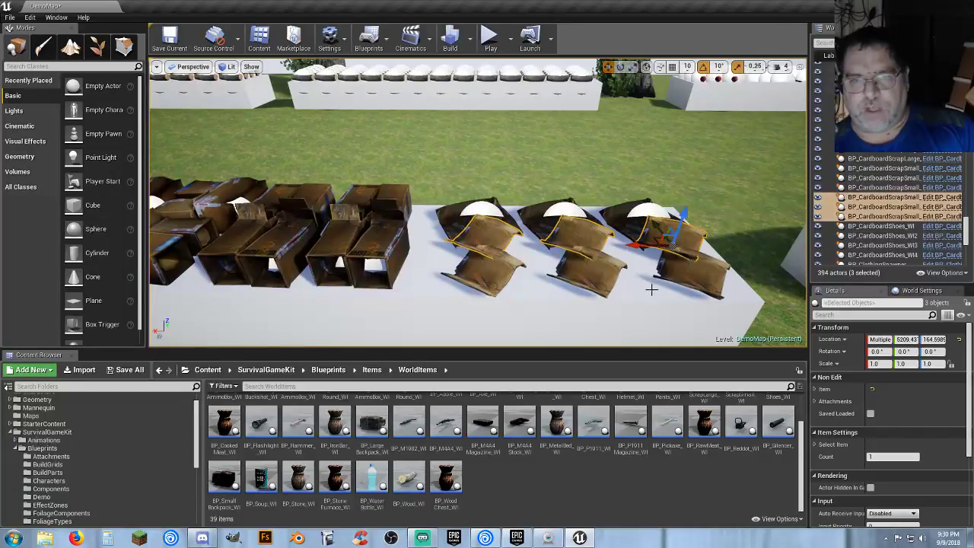
- Start a play session, run to the cardboard clothing row and collect small scrap cardboard pieces
scroll(652, 289, down, 8)
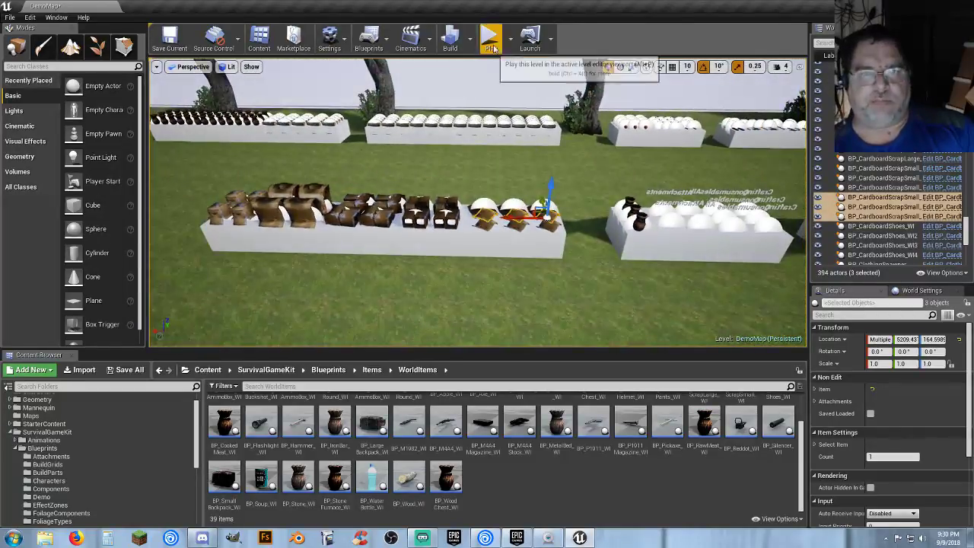
click(490, 38)
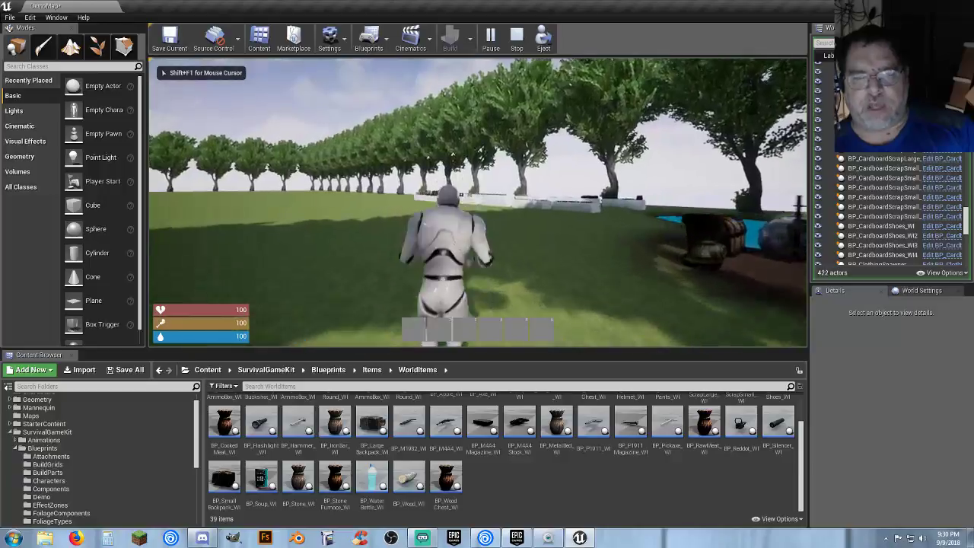
key(w)
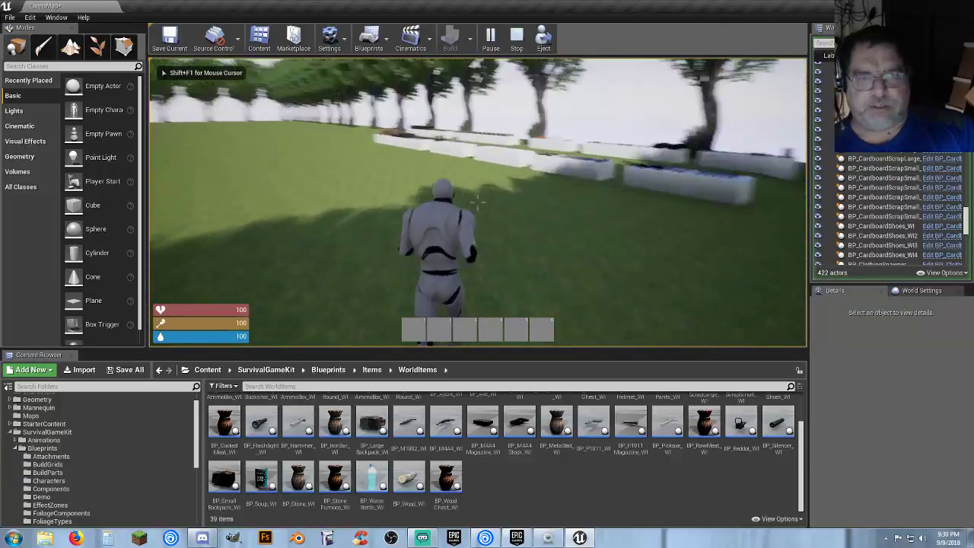
key(w)
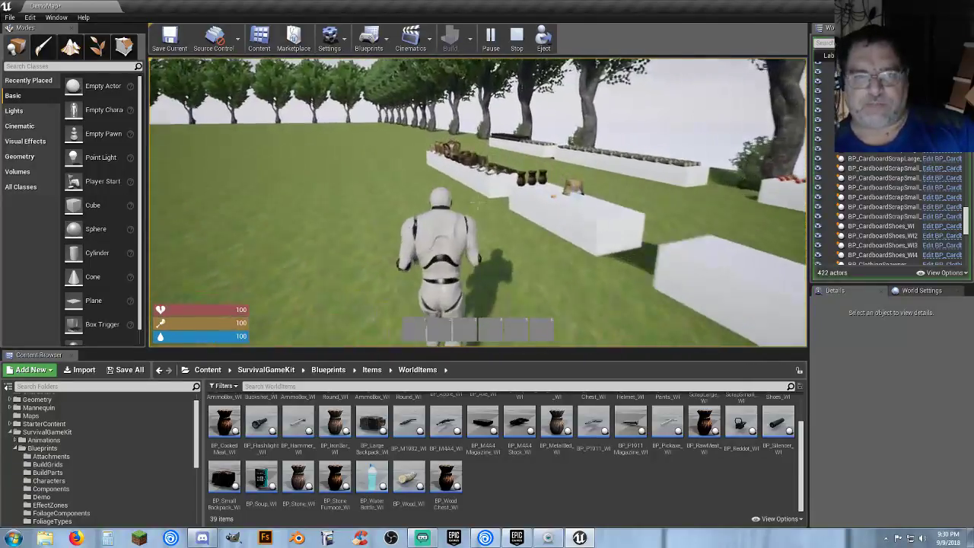
key(w)
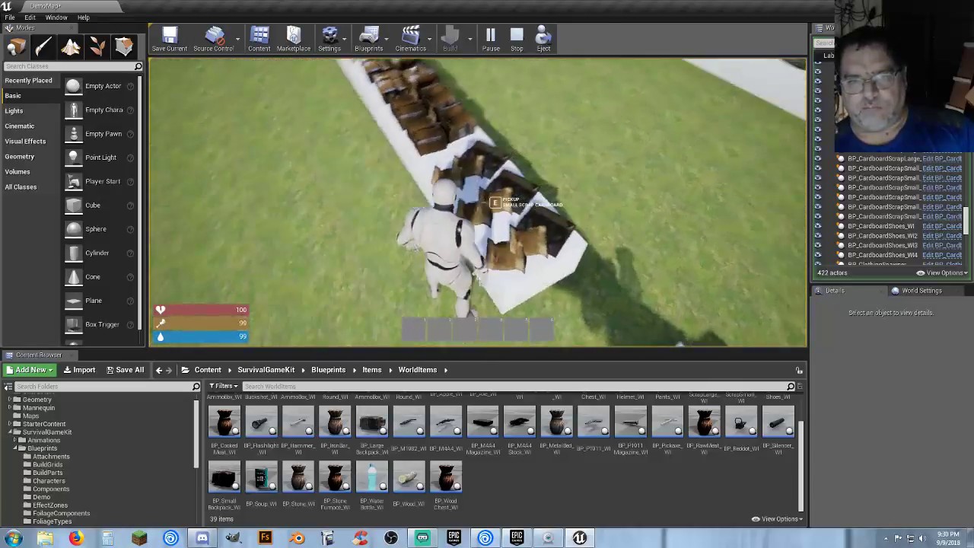
key(s)
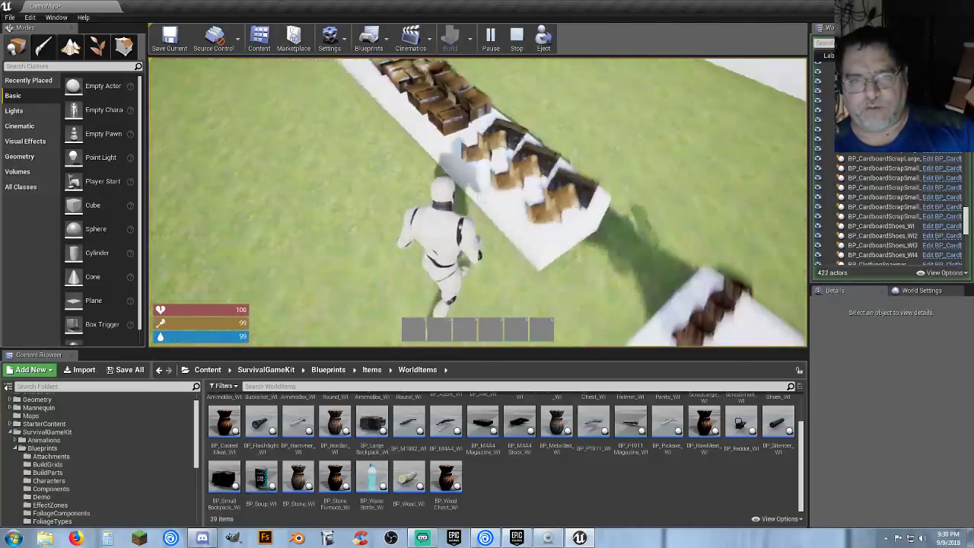
key(e)
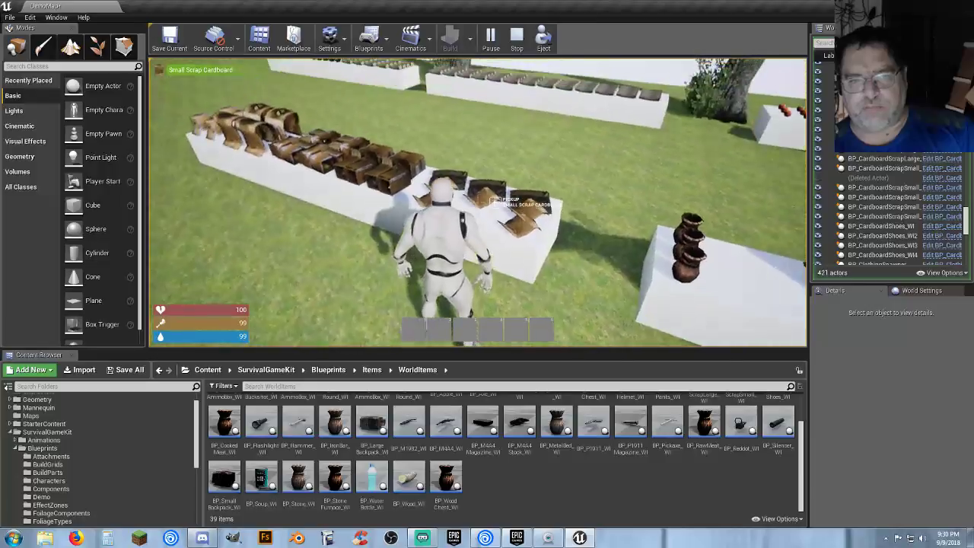
key(e)
key(e)
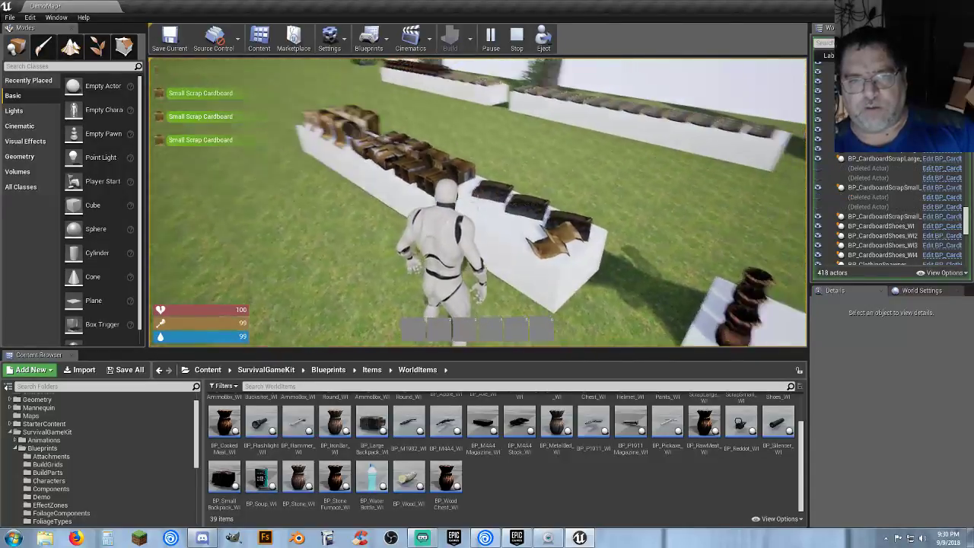
- Check the Cardboard Chest crafting recipe and pick up the large scrap cardboard pieces it requires
key(Tab)
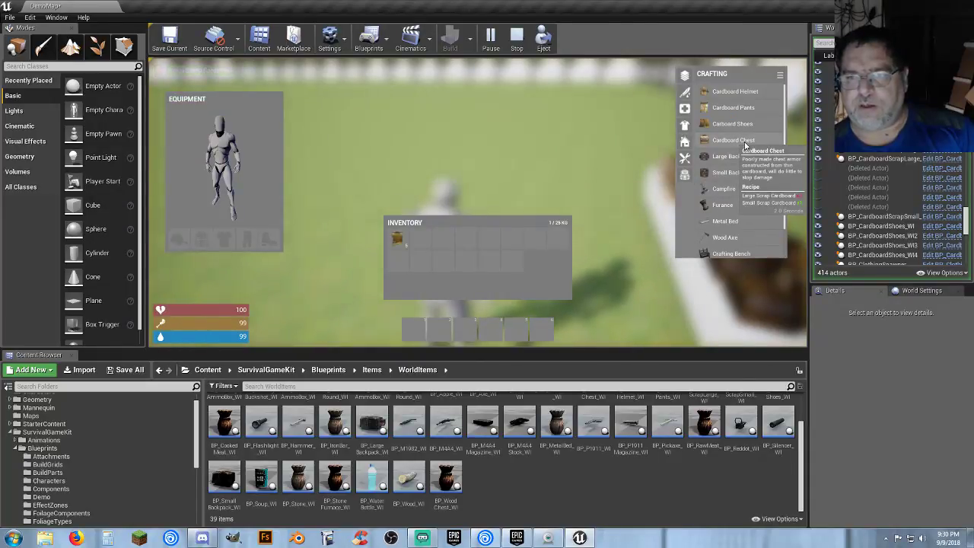
key(Tab)
key(w)
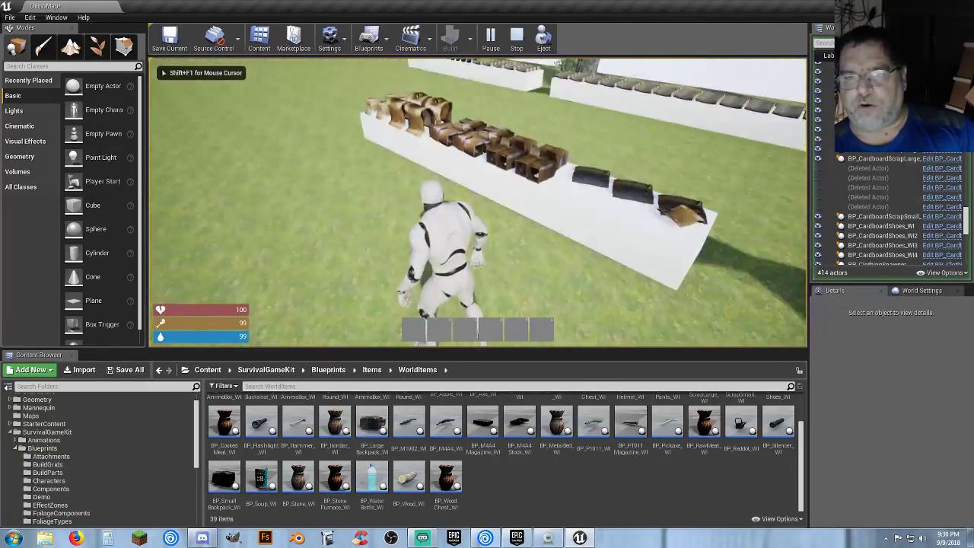
key(e)
key(e)
key(e)
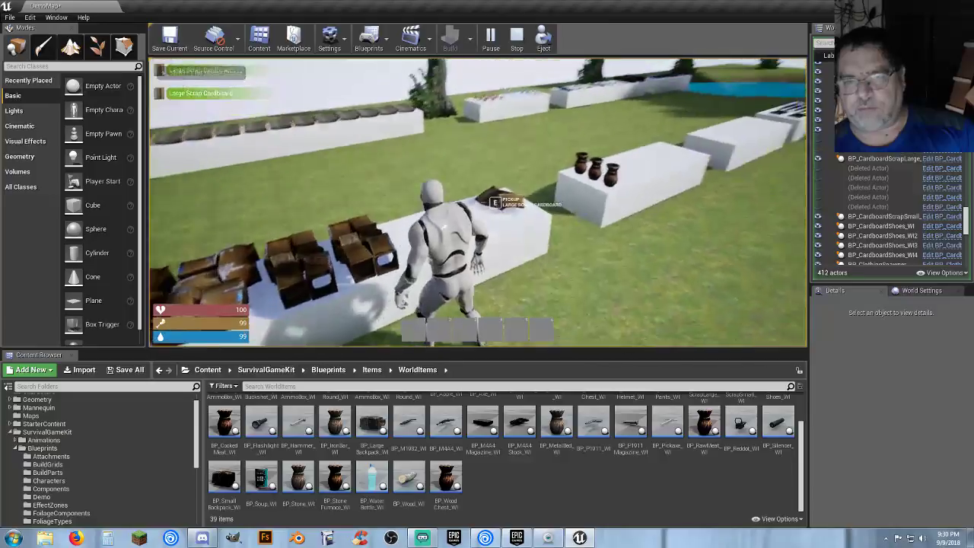
- Craft a Cardboard Chest from the clothing recipes and try to craft Cardboard Pants
key(Tab)
mouse_move(736, 178)
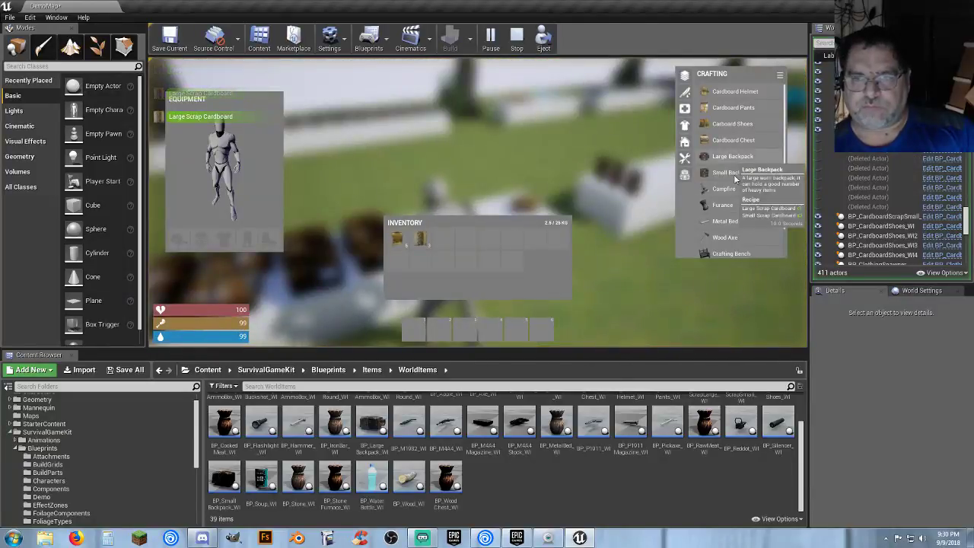
click(685, 126)
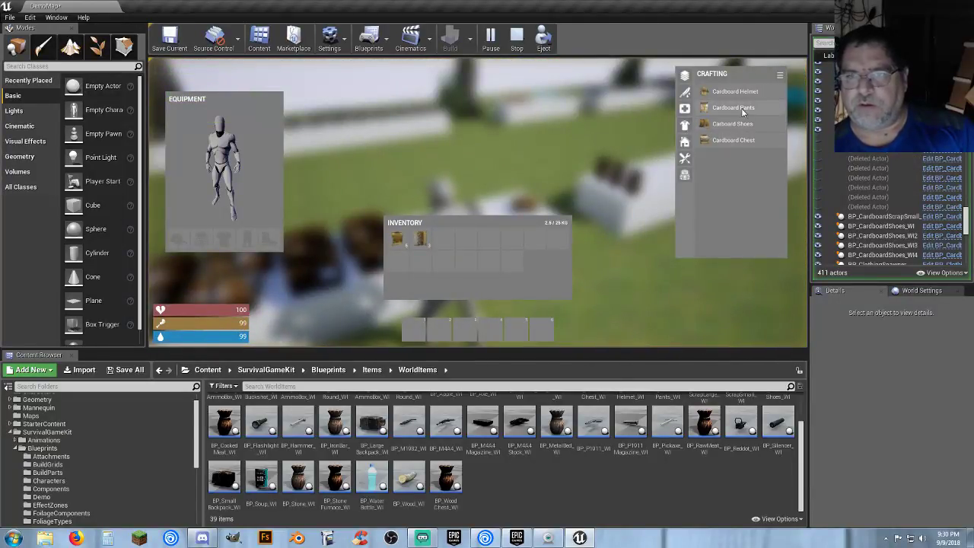
mouse_move(745, 99)
mouse_move(742, 125)
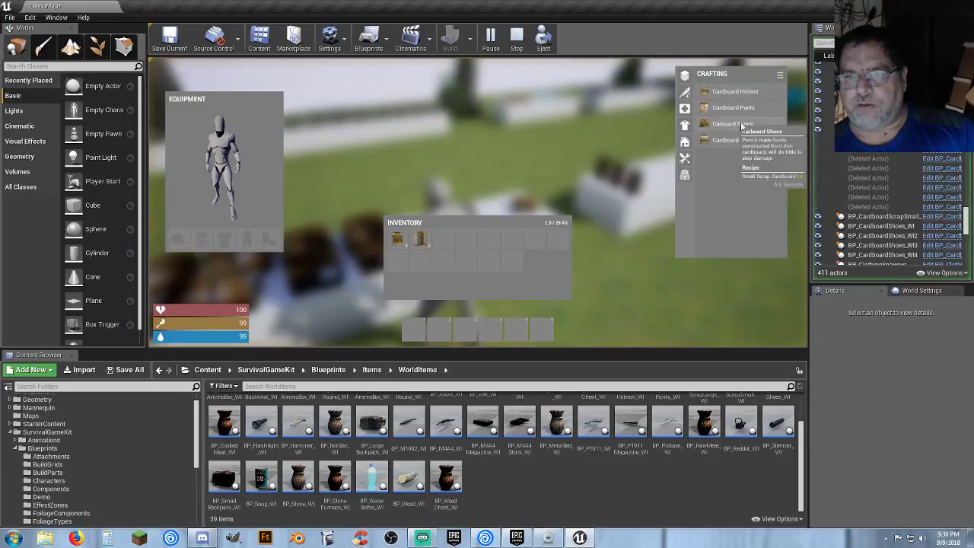
click(735, 141)
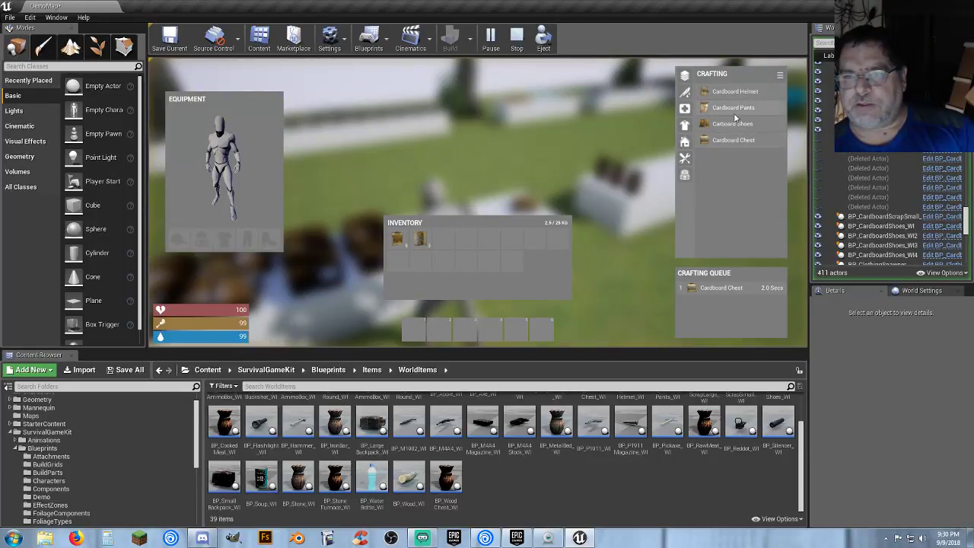
click(737, 113)
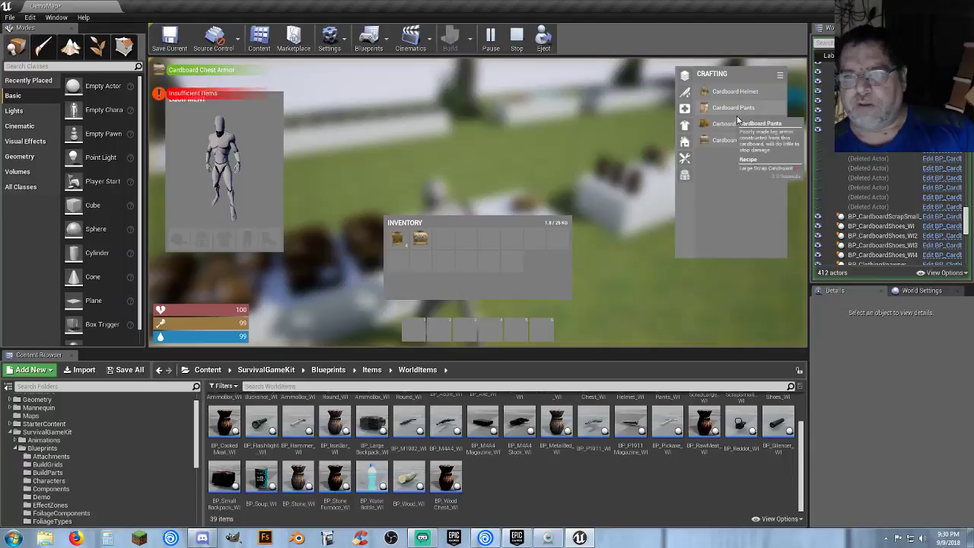
mouse_move(737, 110)
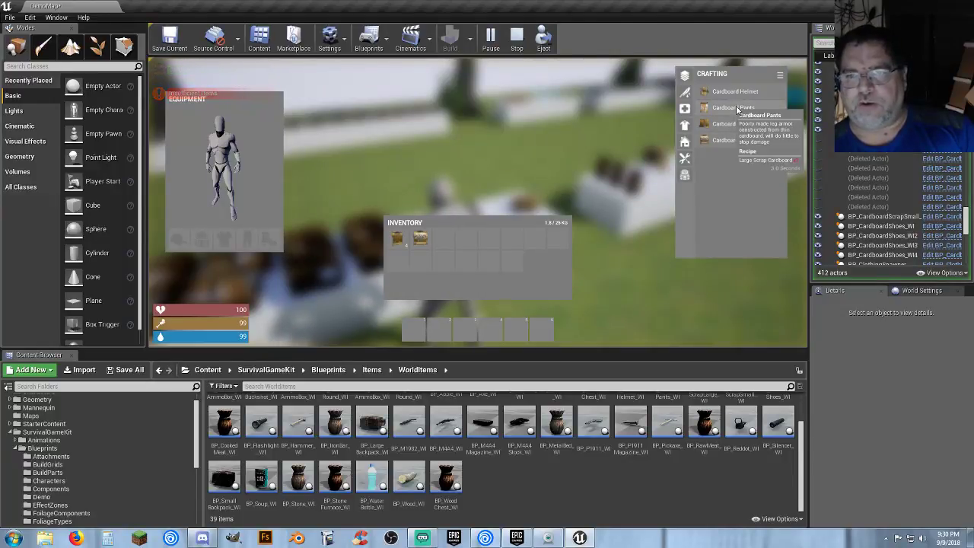
- Pick up the last small scrap cardboard piece from the cardboard clothing row
key(Tab)
key(w)
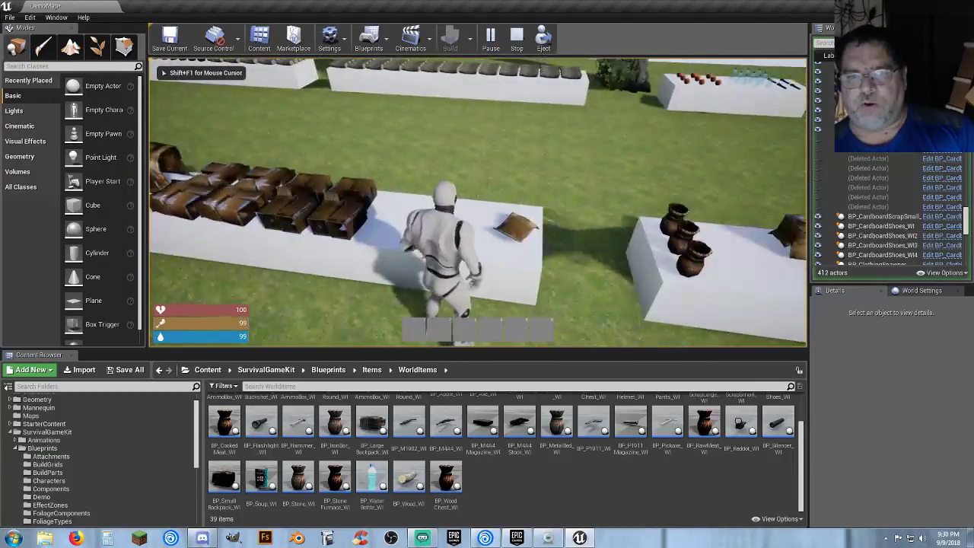
key(e)
key(w)
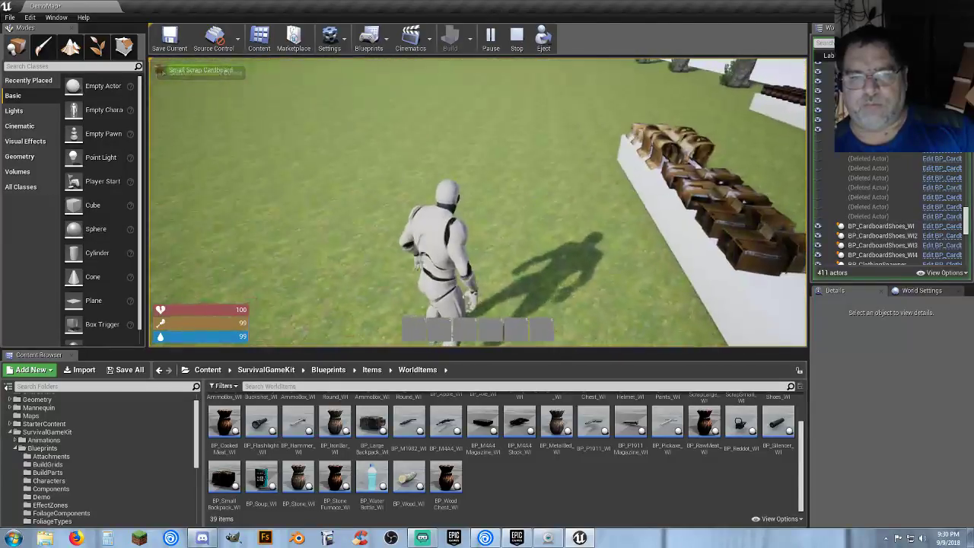
- Equip the crafted cardboard chest armor and run the character over to the pond
key(Tab)
right_click(423, 242)
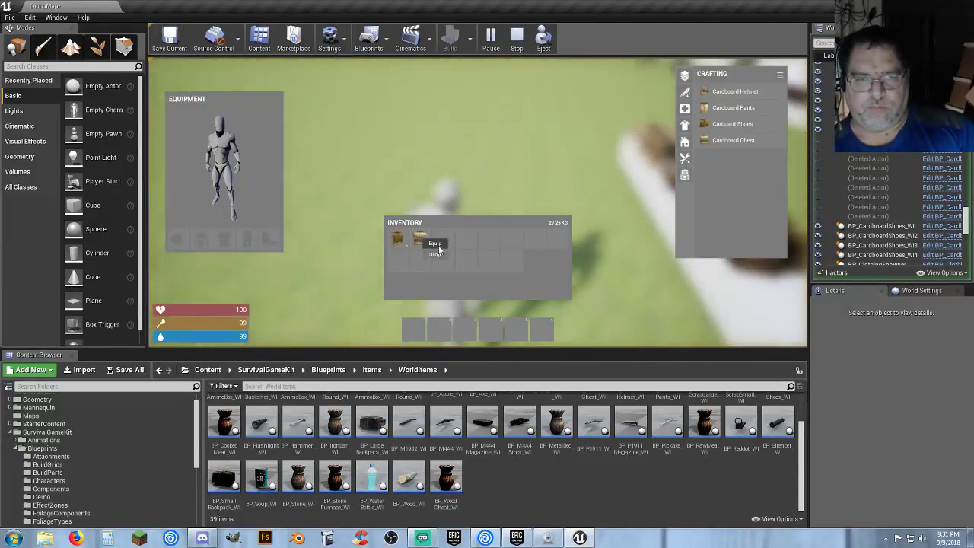
click(437, 244)
key(Tab)
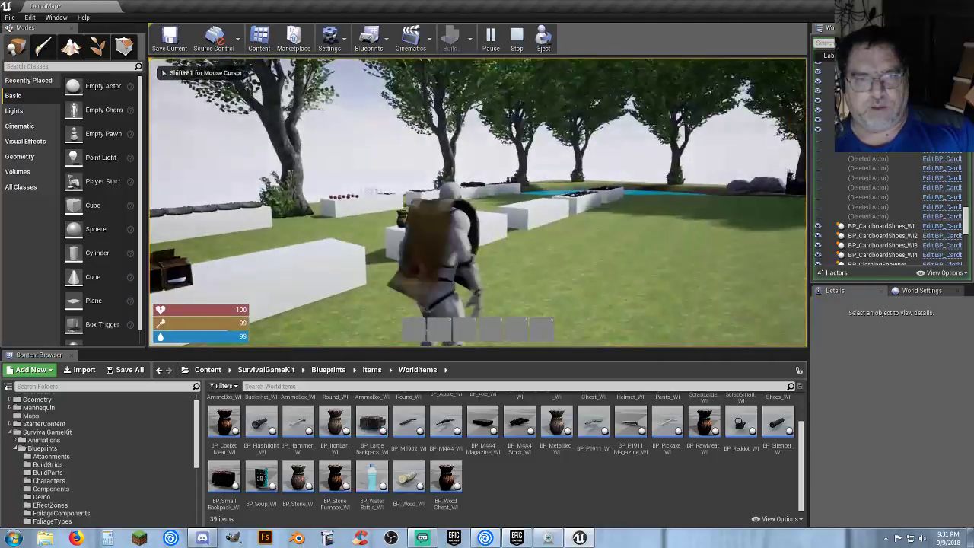
key(w)
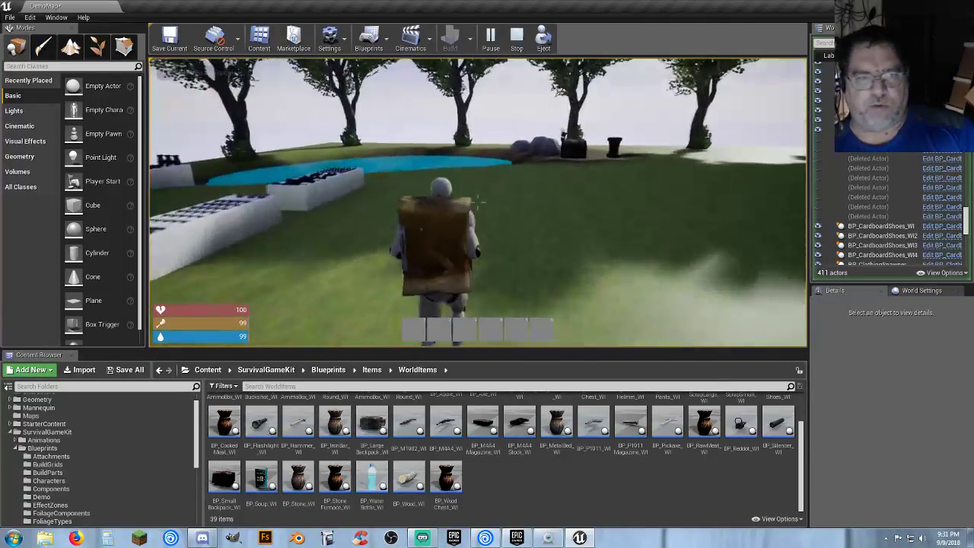
key(w)
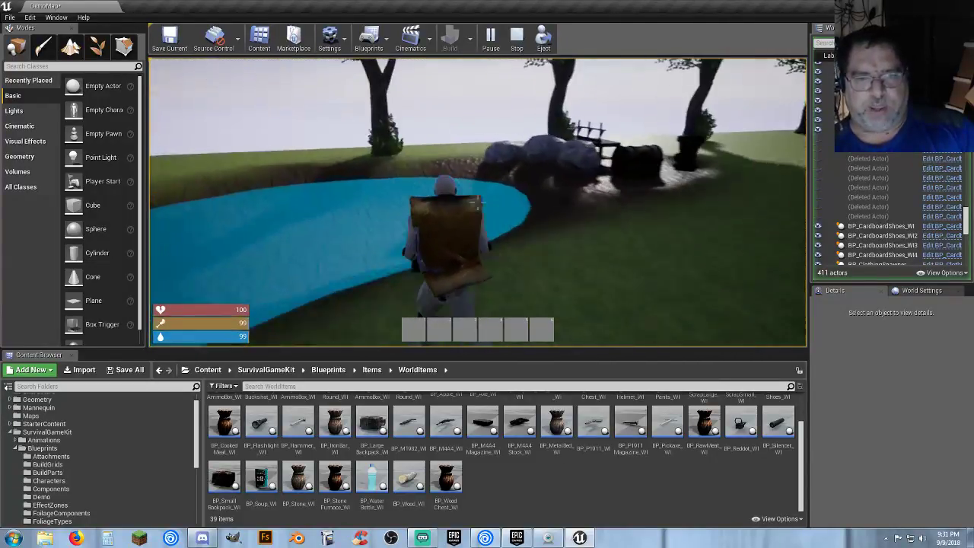
- Run the character through the pond to the storage box beside the rocks and open its contents
key(w)
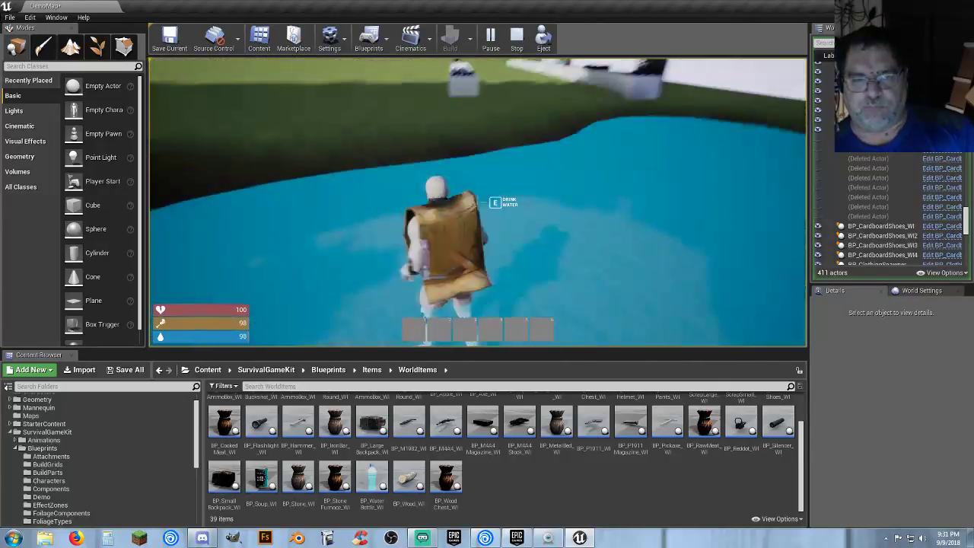
key(w)
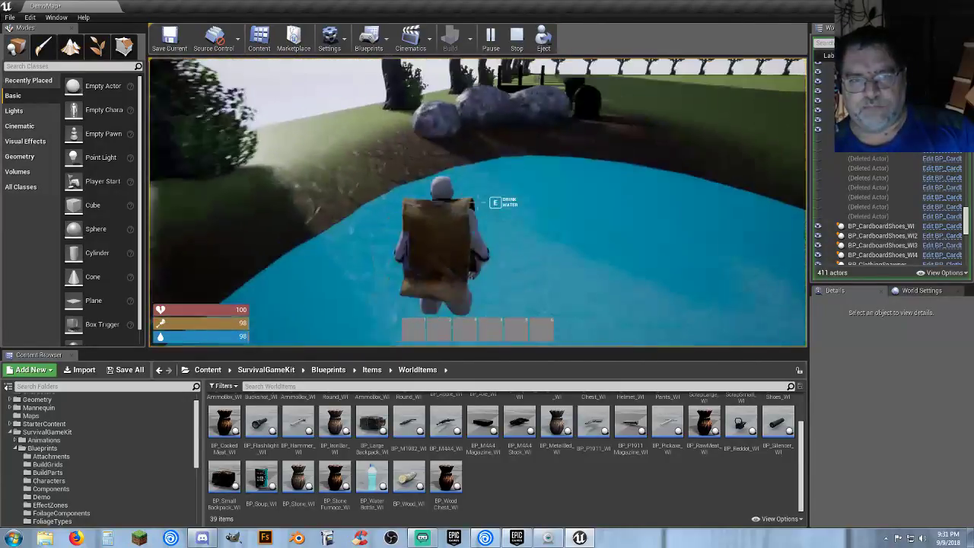
key(w)
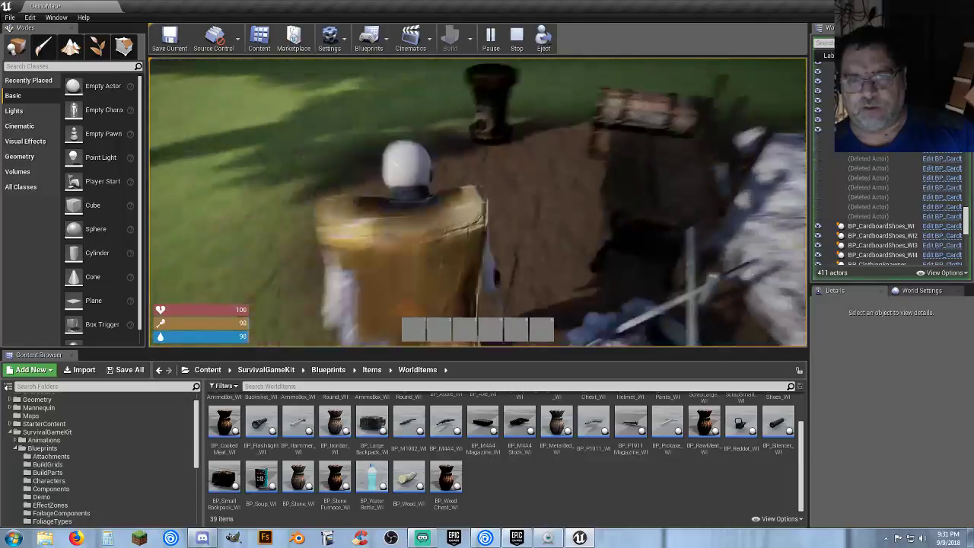
key(w)
key(Tab)
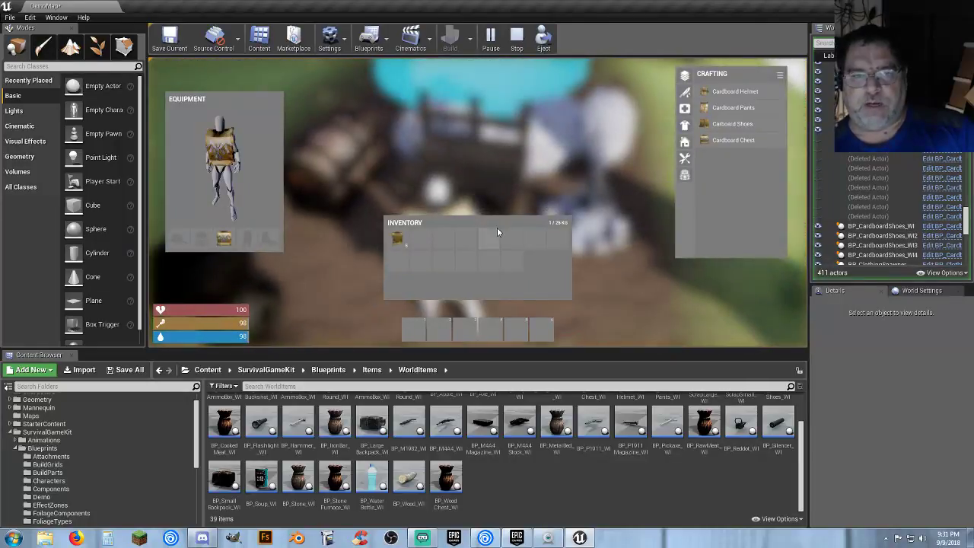
key(Tab)
key(w)
key(e)
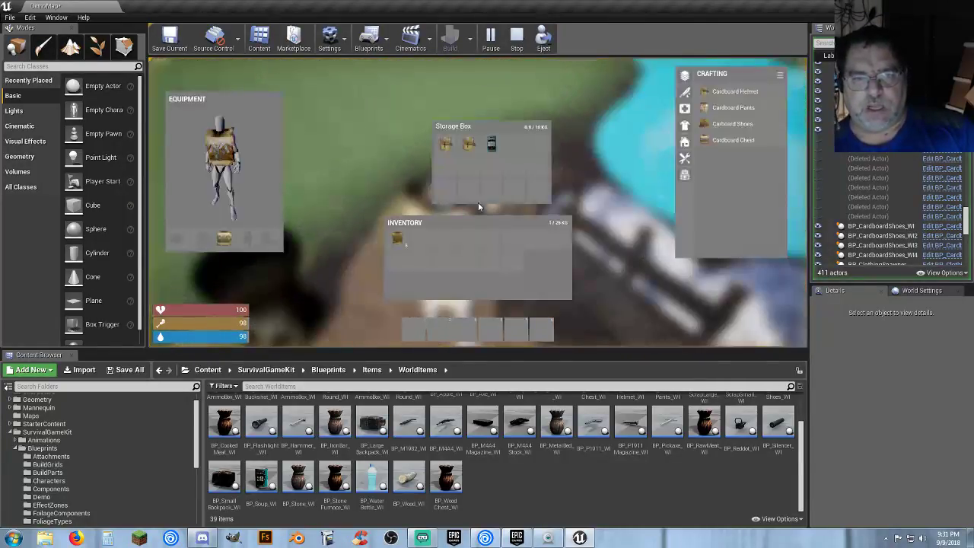
- Equip a cardboard helmet from the storage box and move the can from the box into the last hotbar slot
right_click(471, 143)
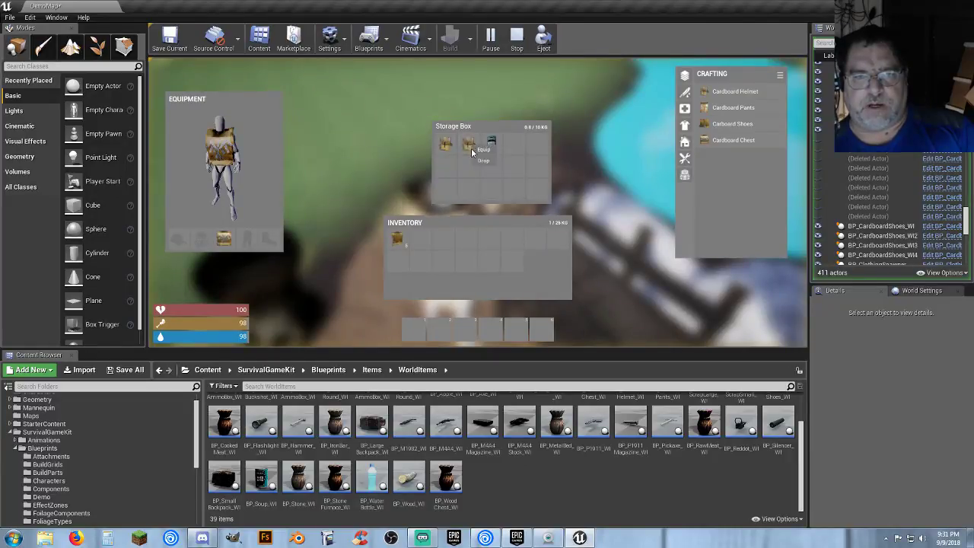
click(481, 150)
drag(493, 147, 538, 284)
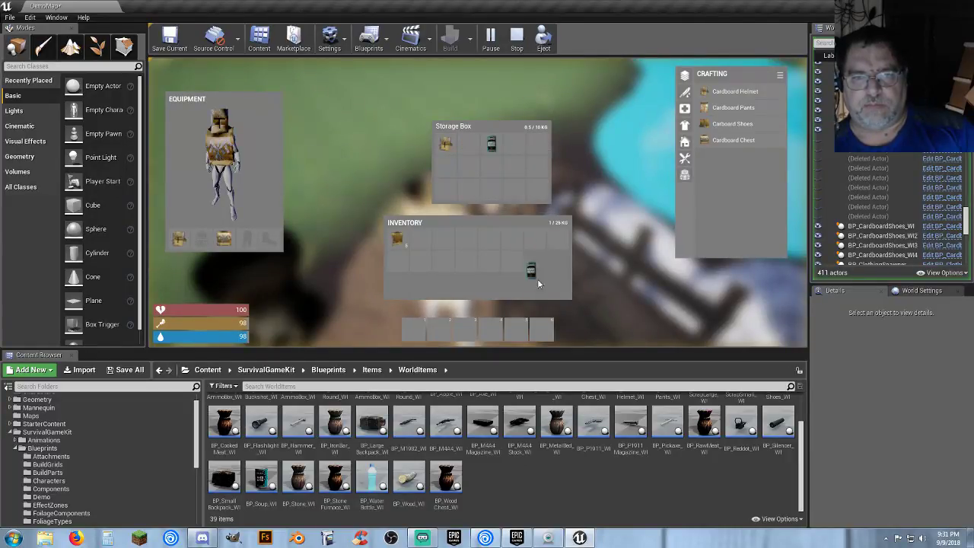
- Leave the storage box, run the character across the grass field and end the play session
key(Tab)
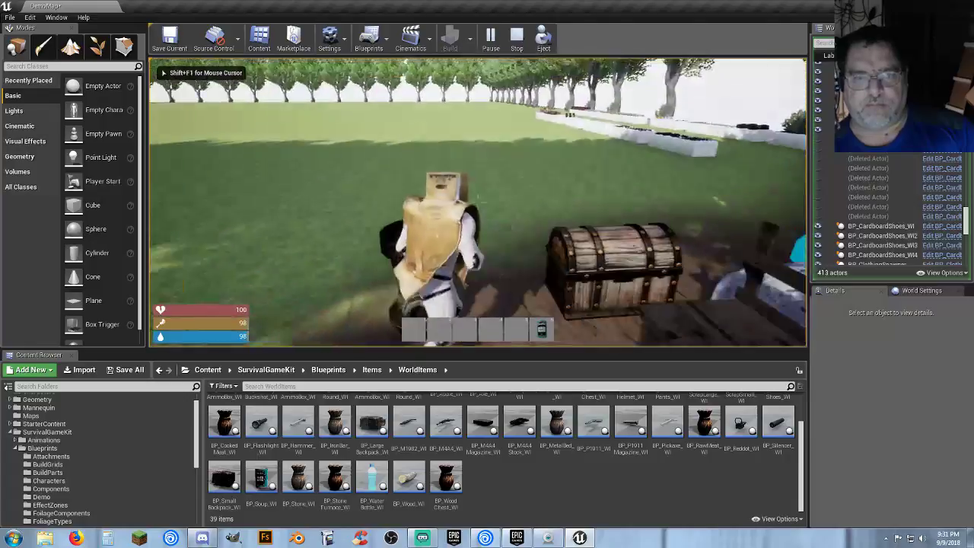
key(w)
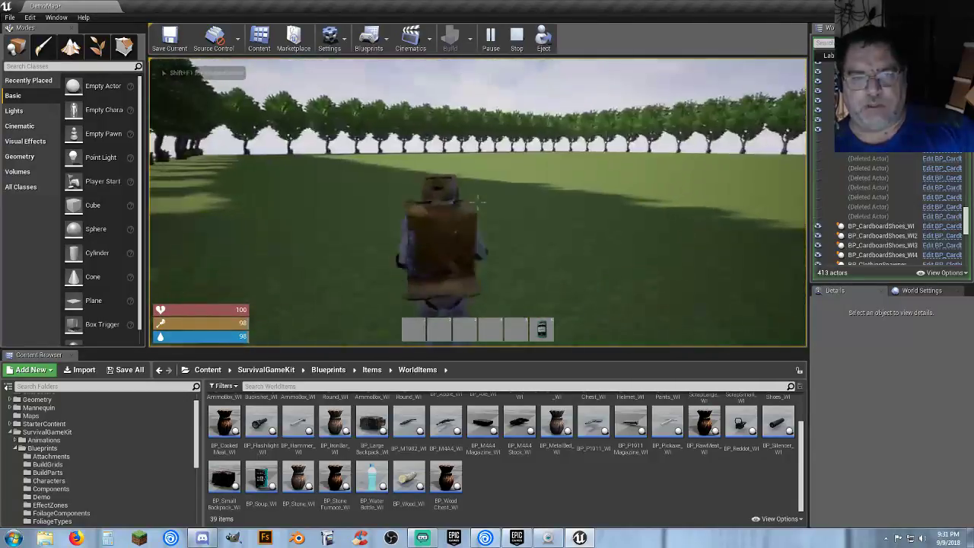
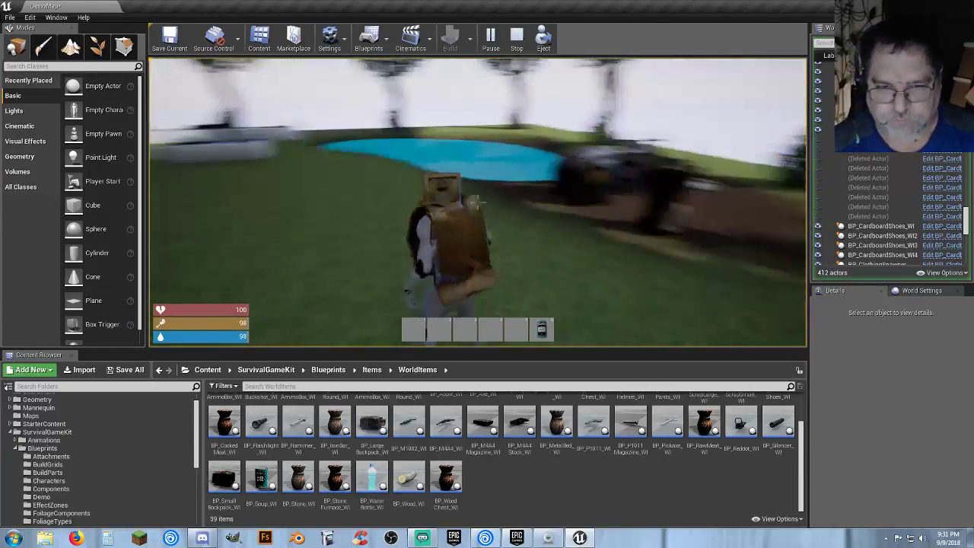
key(Escape)
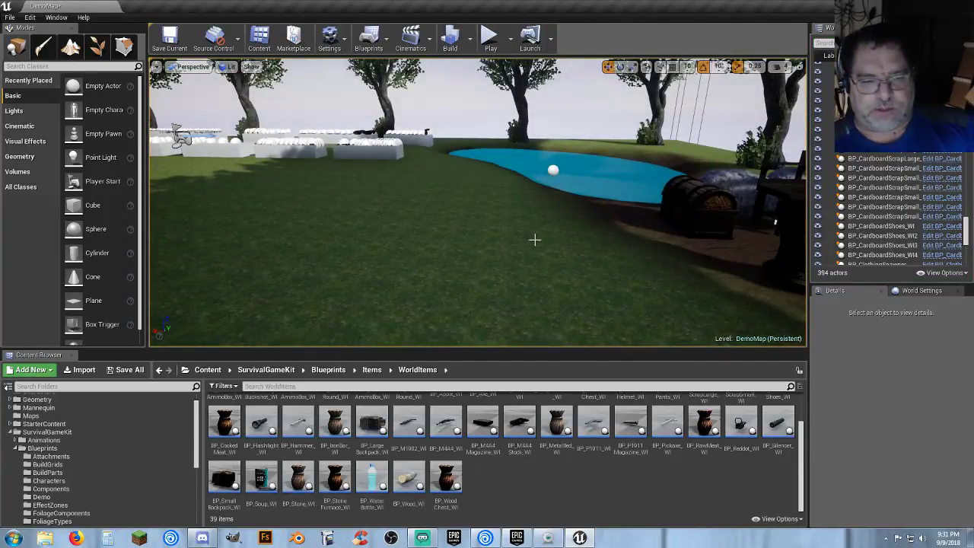
- Look over the demo map's campsite, open grass field and surrounding tree line in the level viewport
key(d)
right_drag(535, 240, 632, 240)
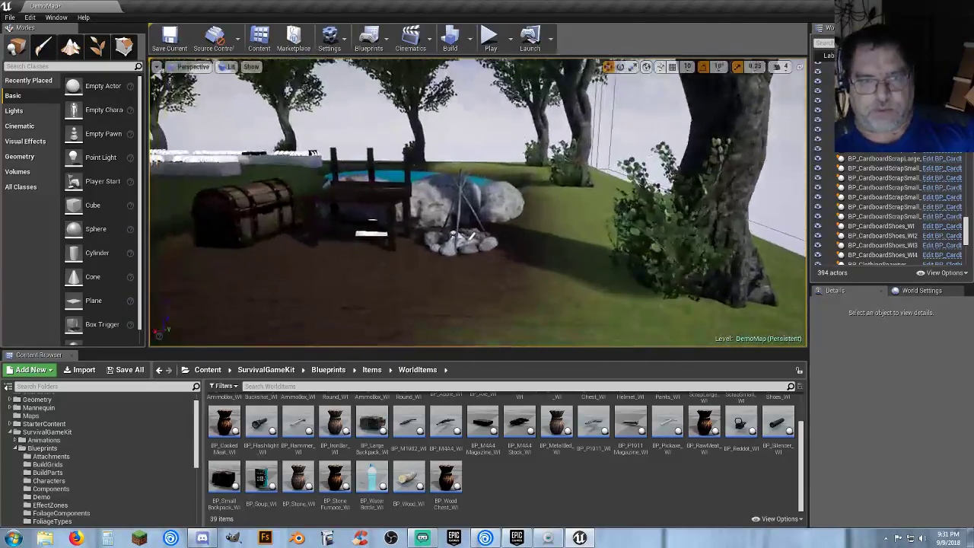
key(w)
right_drag(498, 228, 296, 271)
key(s)
key(s)
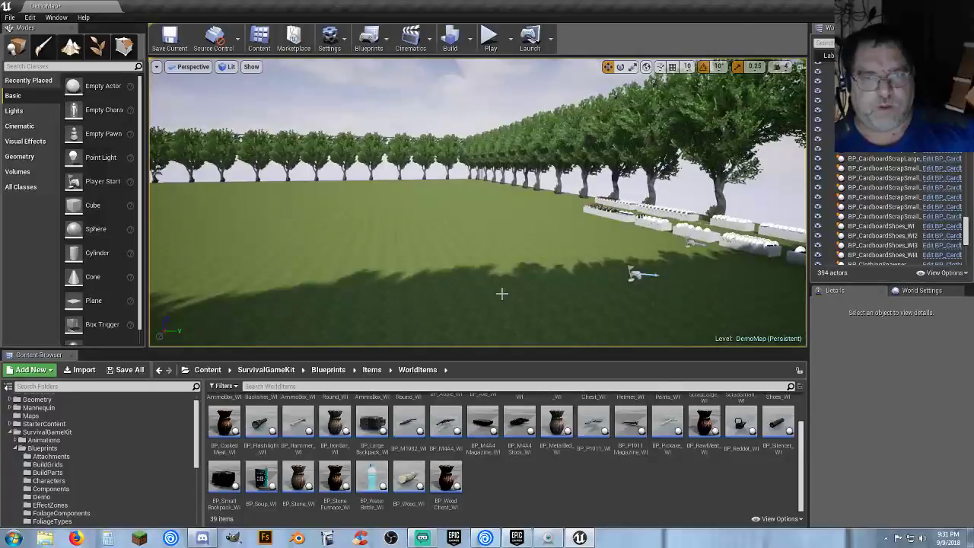
right_drag(500, 254, 385, 215)
key(w)
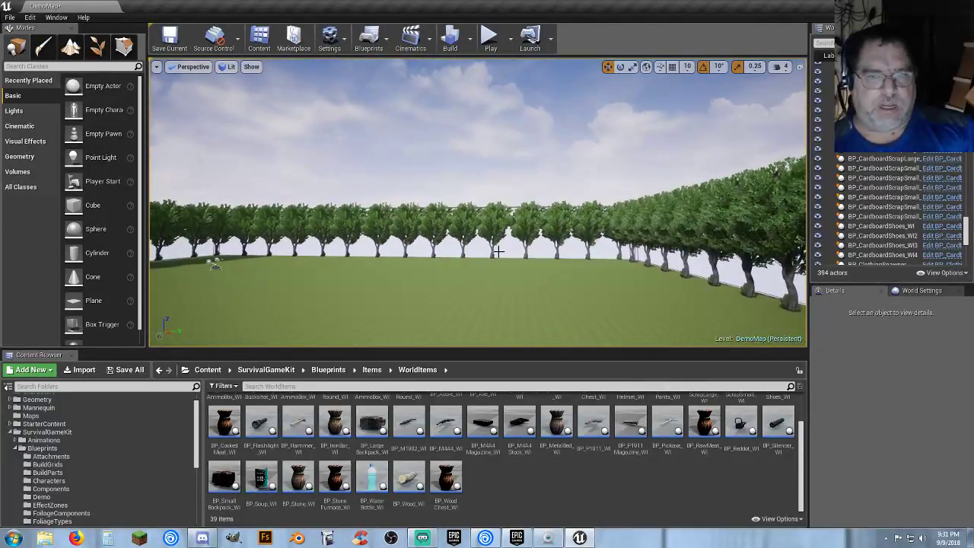
drag(498, 251, 544, 258)
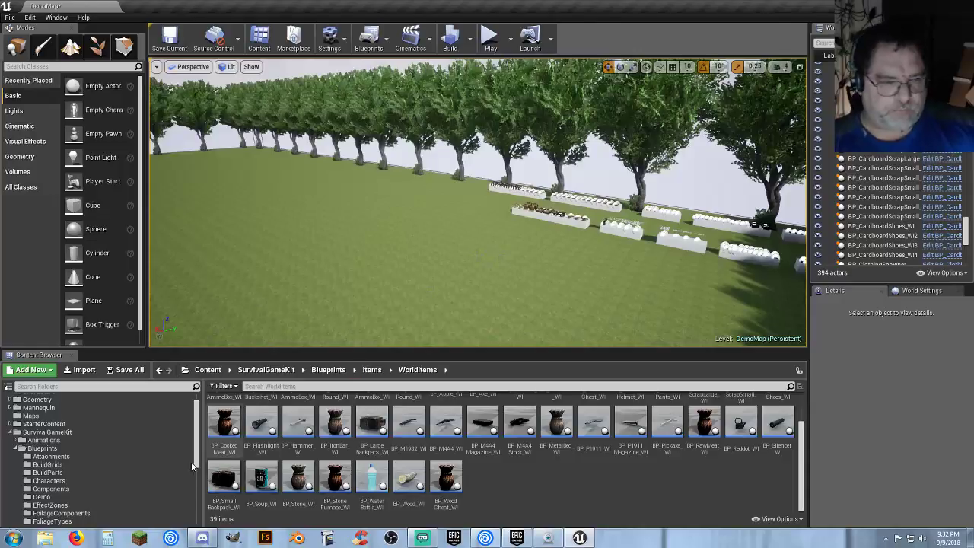
- Expand the Characters folder, check the Player and its Blueprints subfolders, and return to Characters
scroll(153, 469, up, 1)
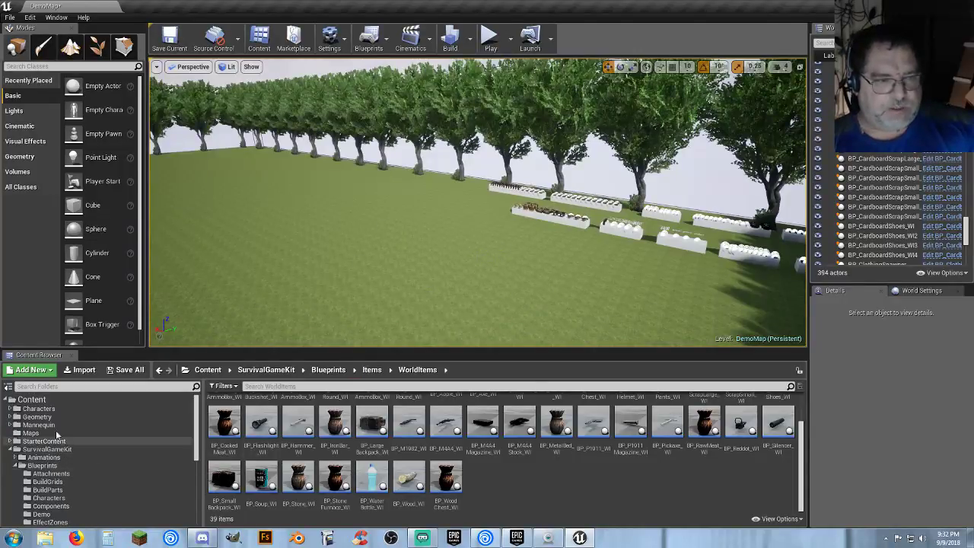
click(32, 412)
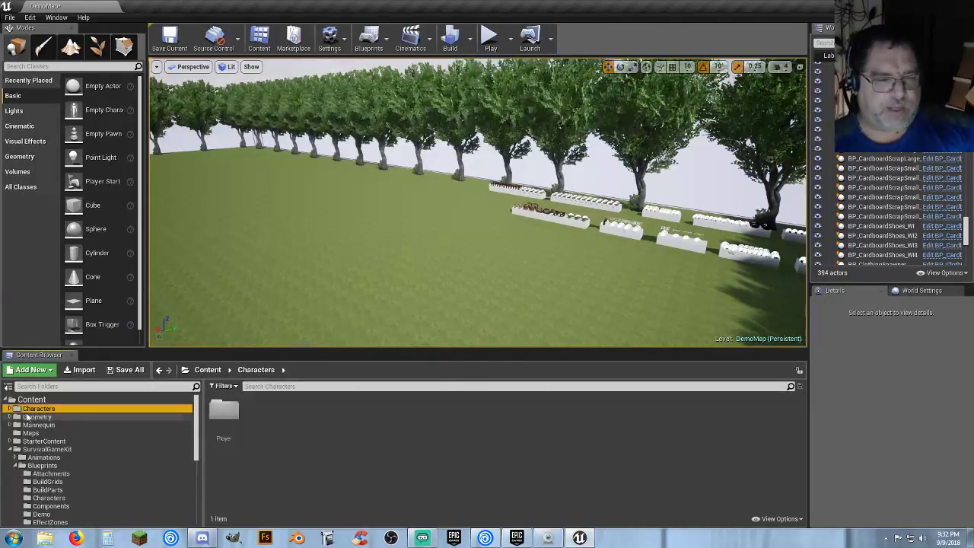
click(10, 409)
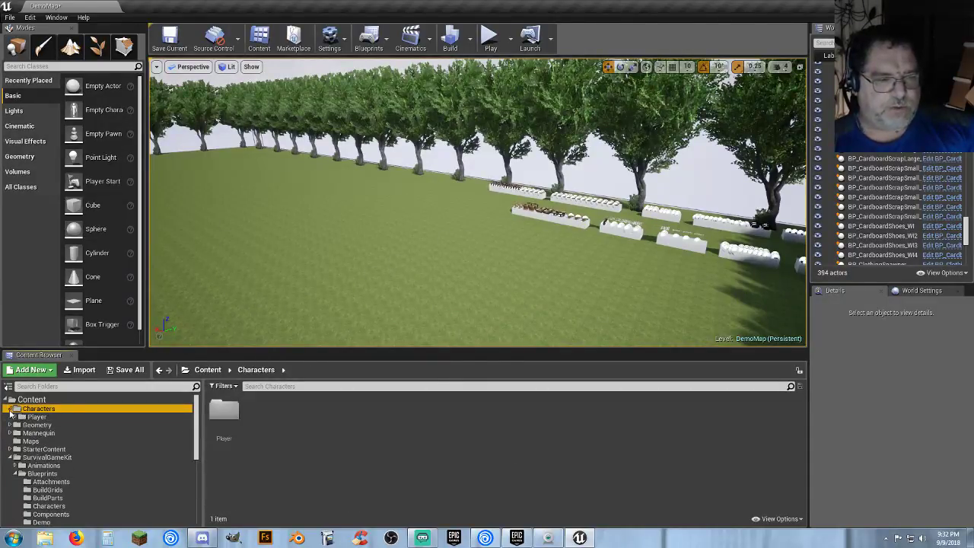
click(14, 417)
click(34, 417)
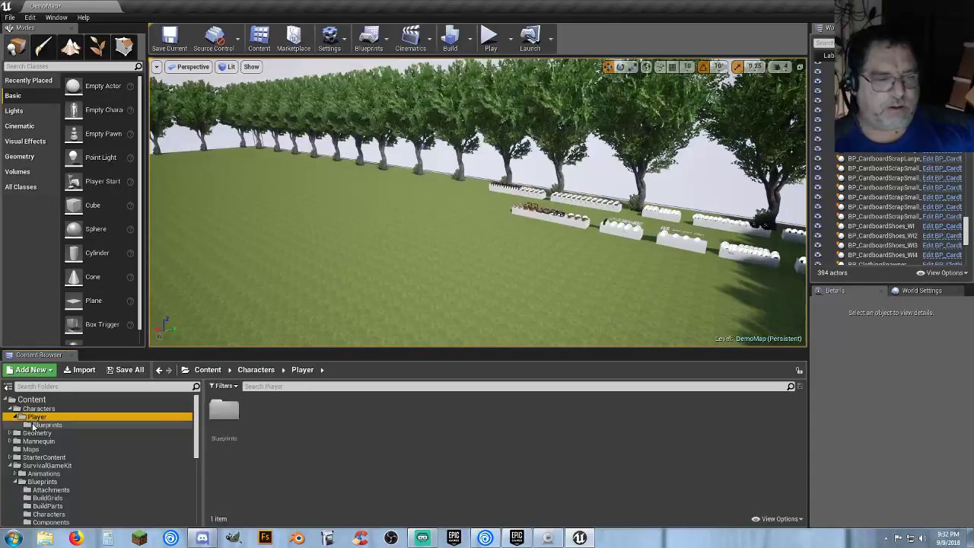
click(39, 426)
click(38, 409)
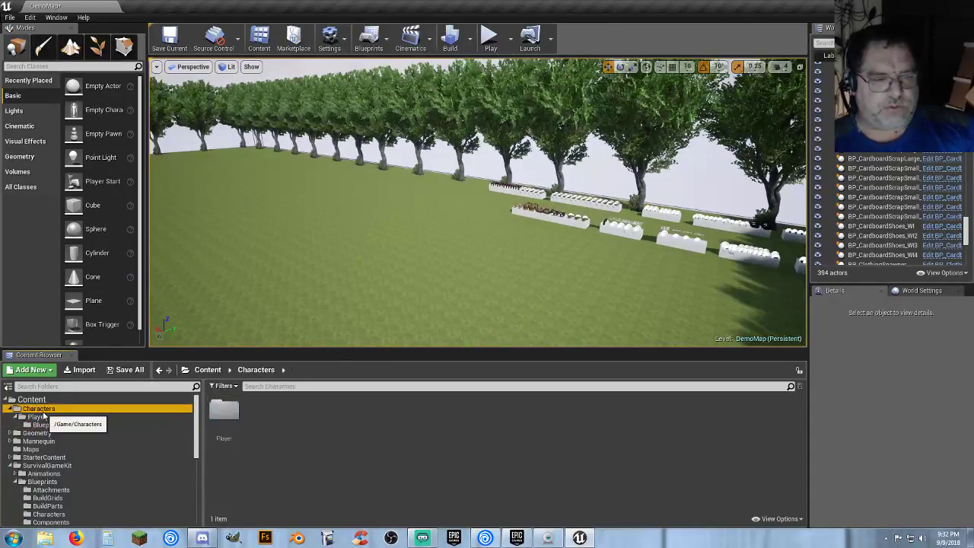
- Create a new folder named NPC inside the Characters folder
right_click(284, 417)
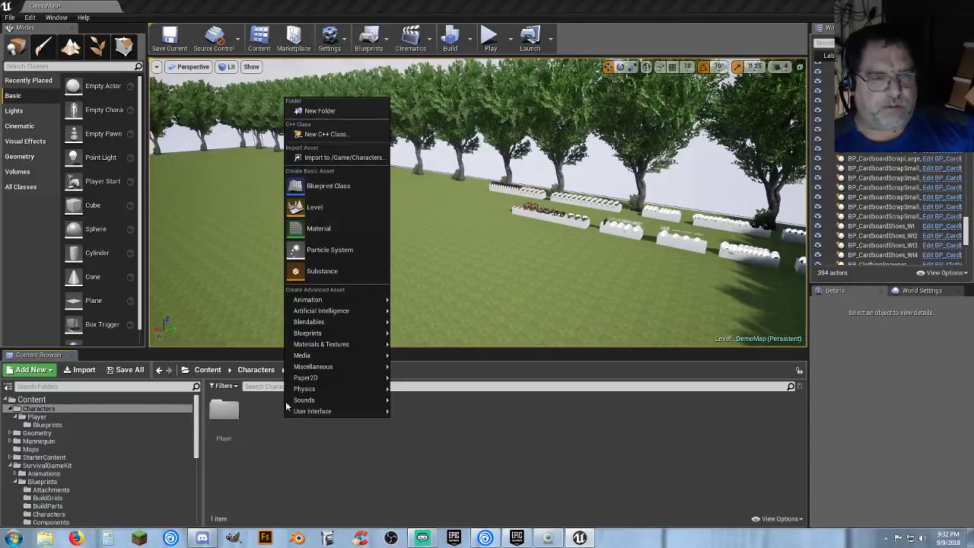
click(319, 111)
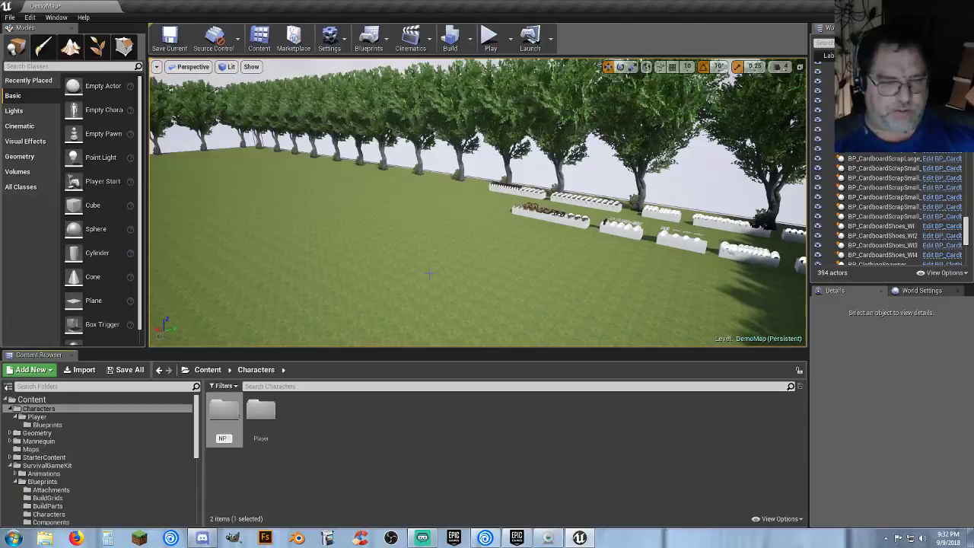
key(Return)
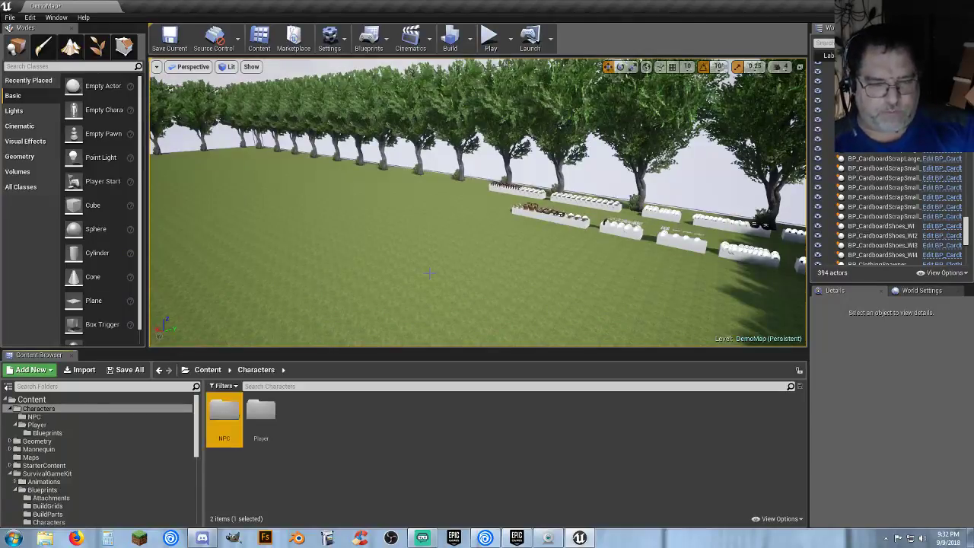
- Copy the Player_Base blueprint from the Player Blueprints folder into the NPC folder
double_click(223, 411)
right_click(269, 416)
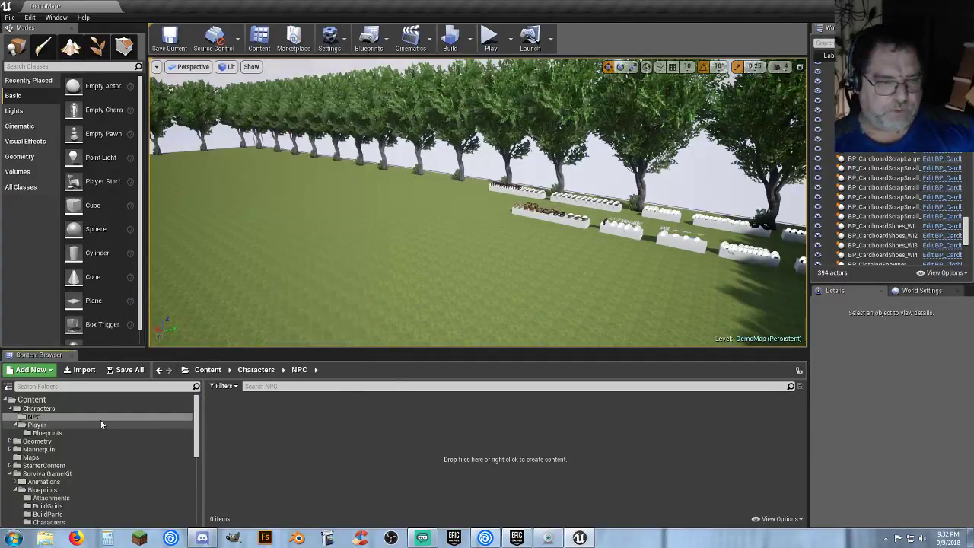
click(72, 432)
click(224, 415)
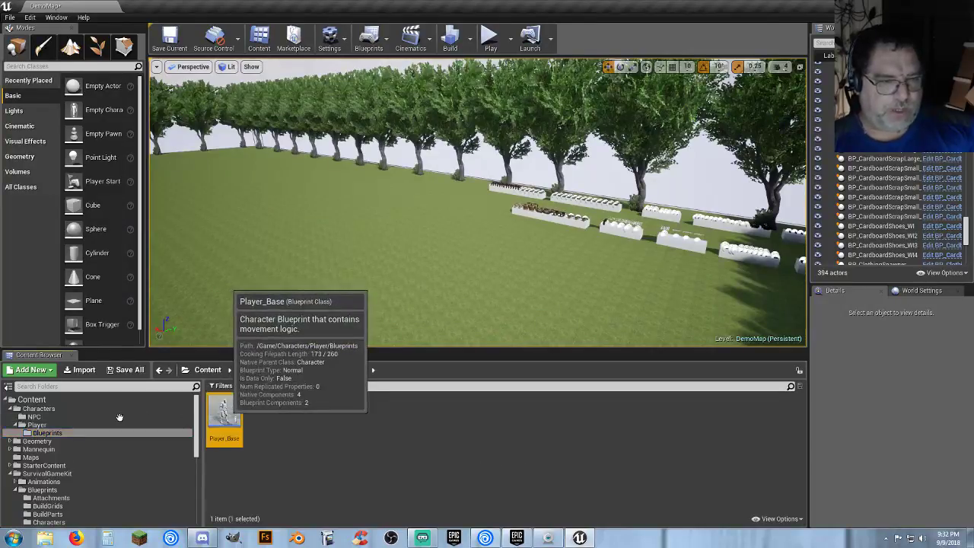
drag(68, 426, 43, 419)
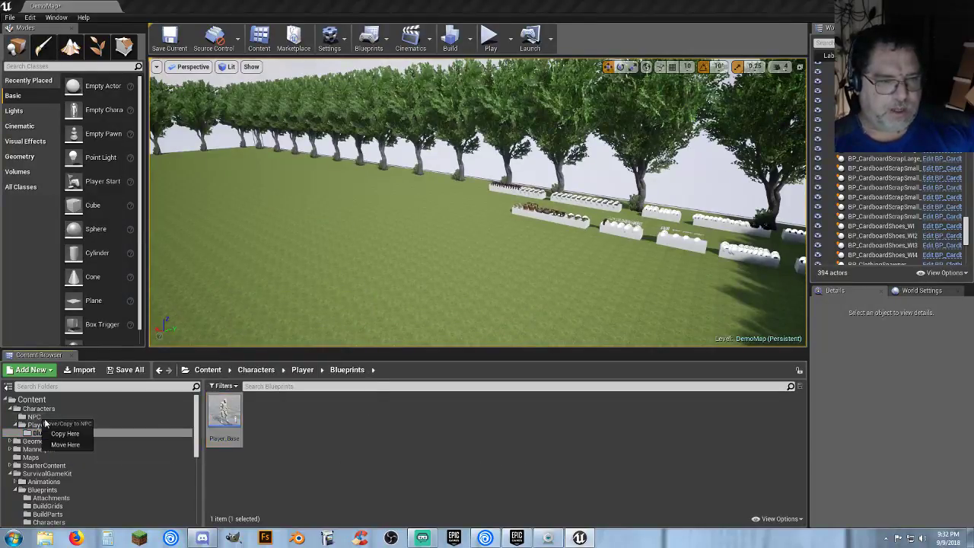
click(64, 433)
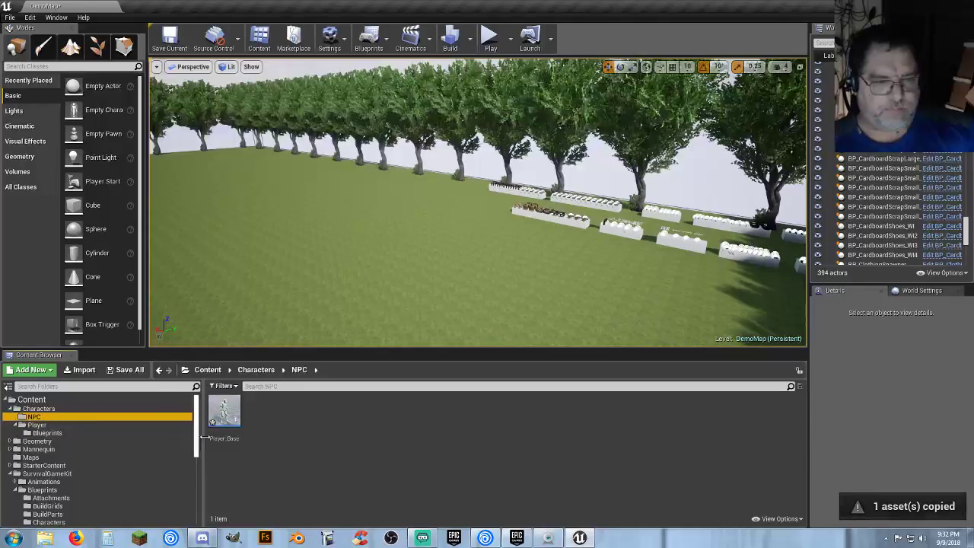
- Rename the copied blueprint in the NPC folder as NPC_Base and open it for editing
key(F2)
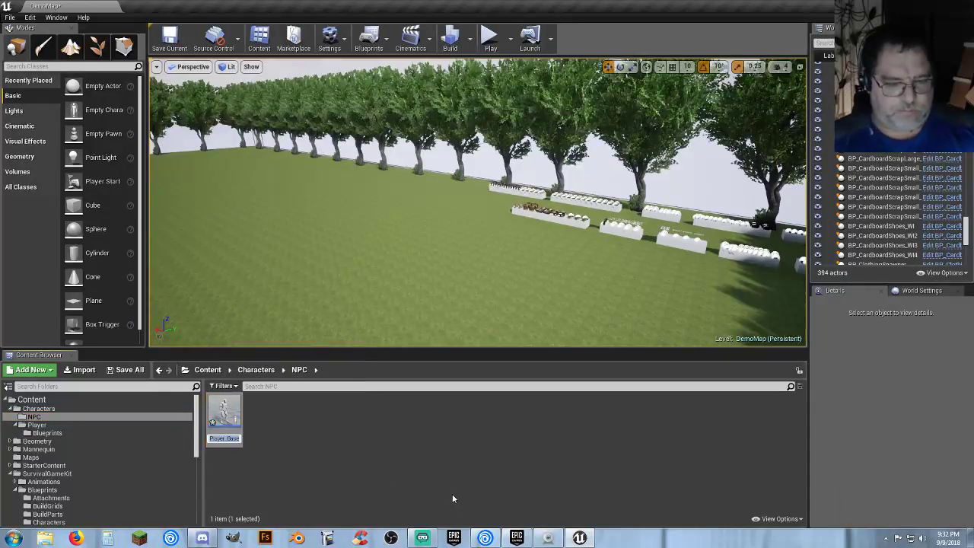
text(NPC_)
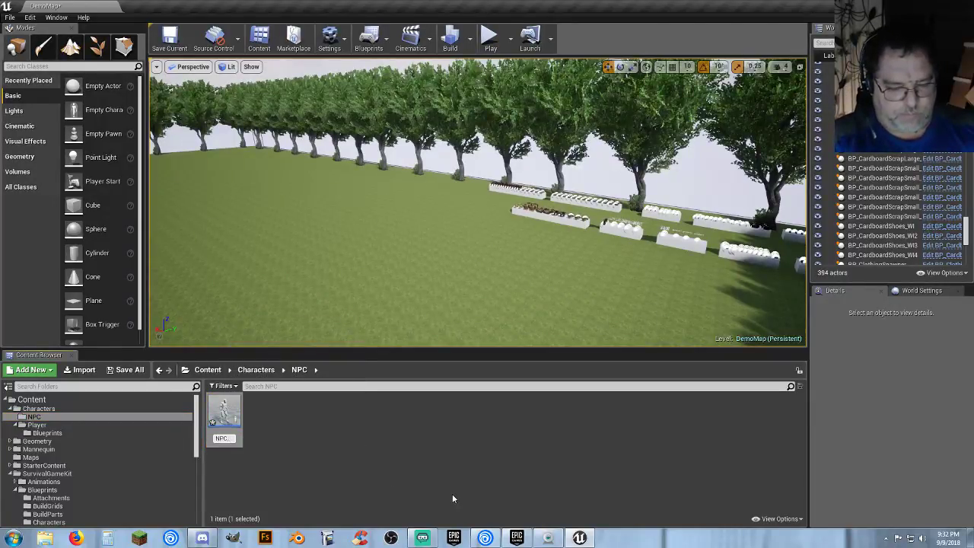
text(Base)
key(Return)
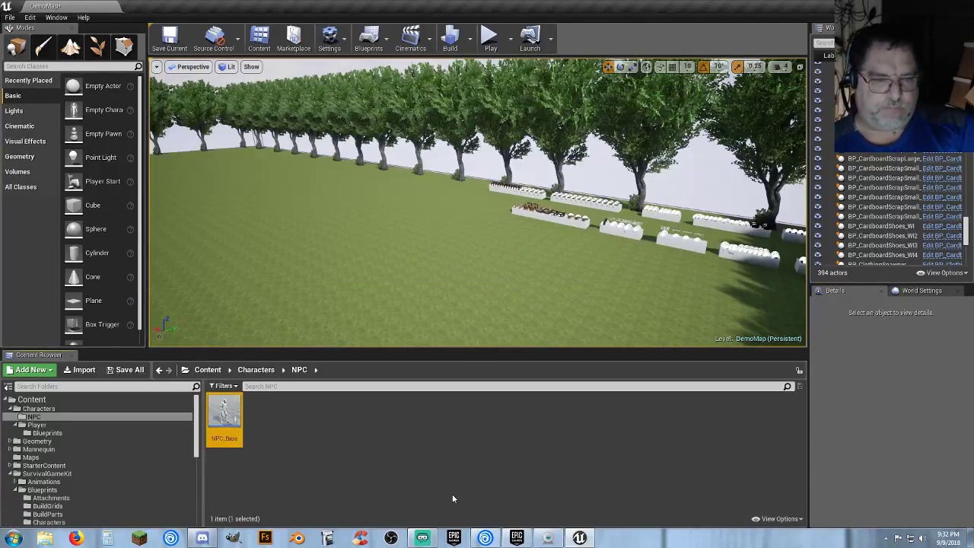
key(Return)
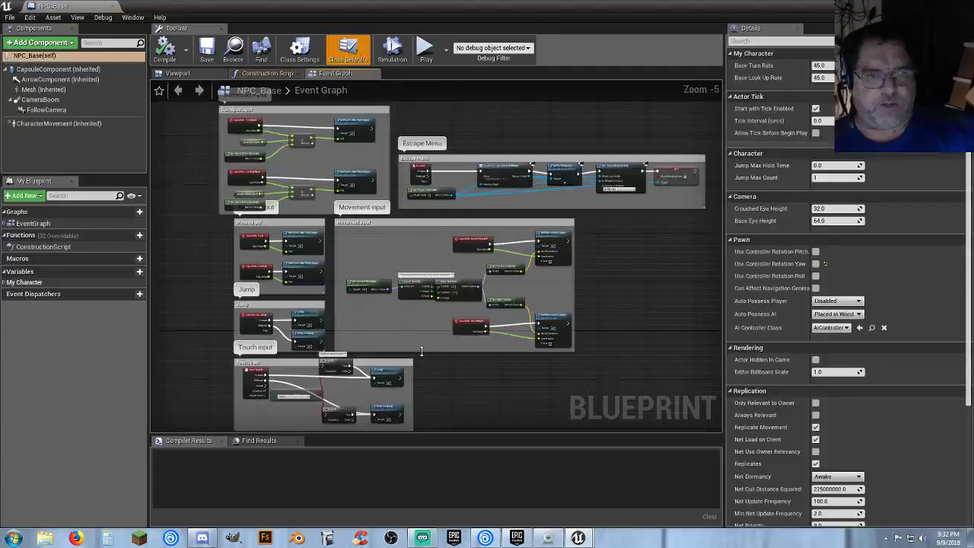
- Delete all input, movement and escape menu nodes from the NPC_Base event graph
scroll(421, 350, down, 2)
drag(507, 417, 605, 420)
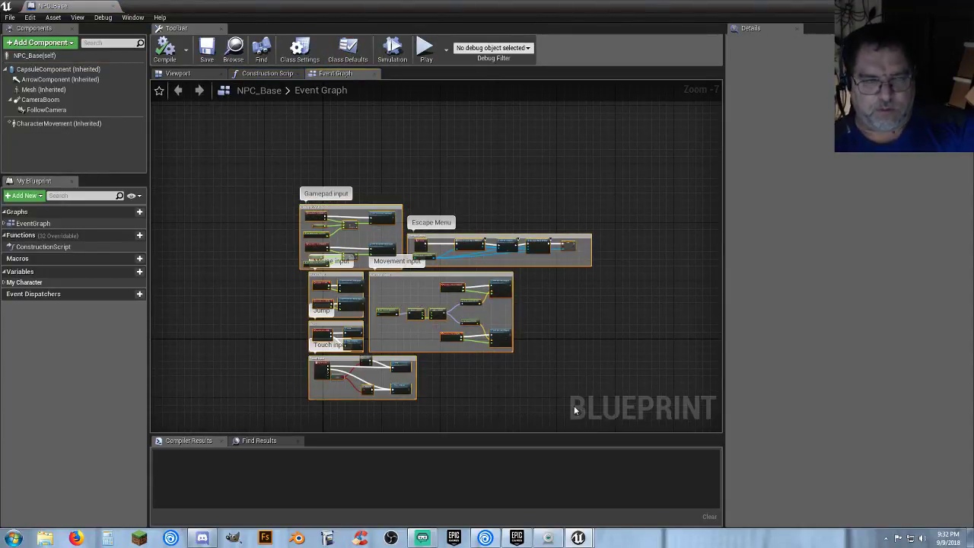
key(Delete)
- Delete the FollowCamera and CameraBoom components from the NPC_Base blueprint
click(43, 124)
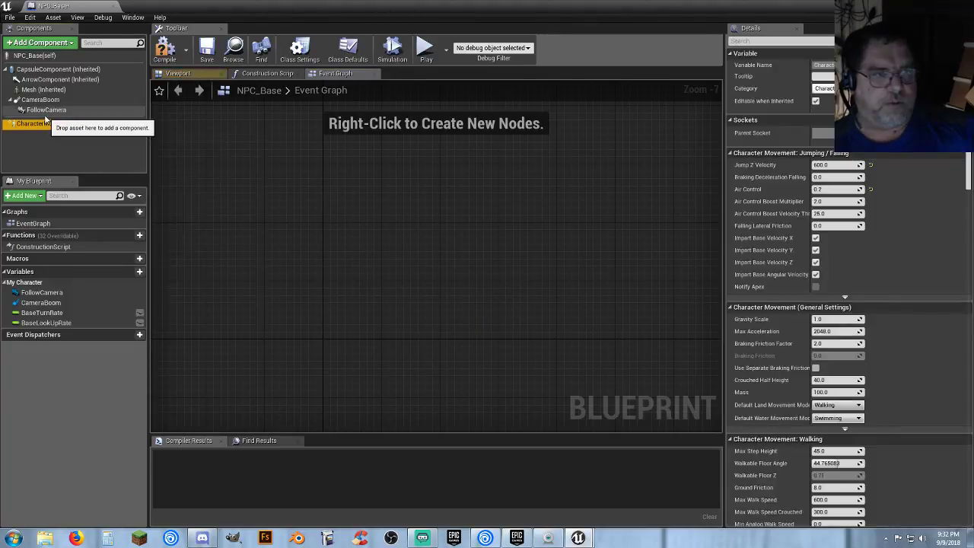
click(45, 110)
key(Delete)
click(41, 100)
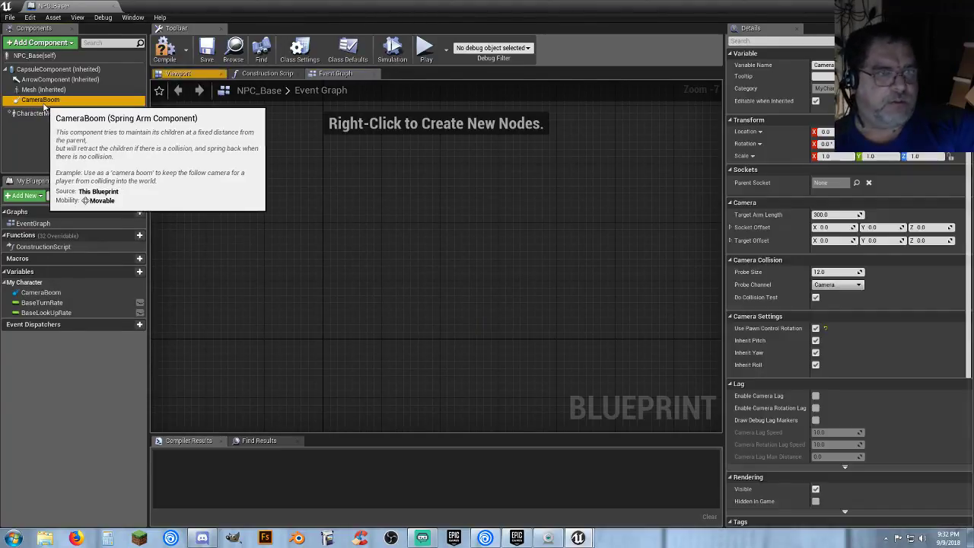
key(Delete)
scroll(375, 227, up, 7)
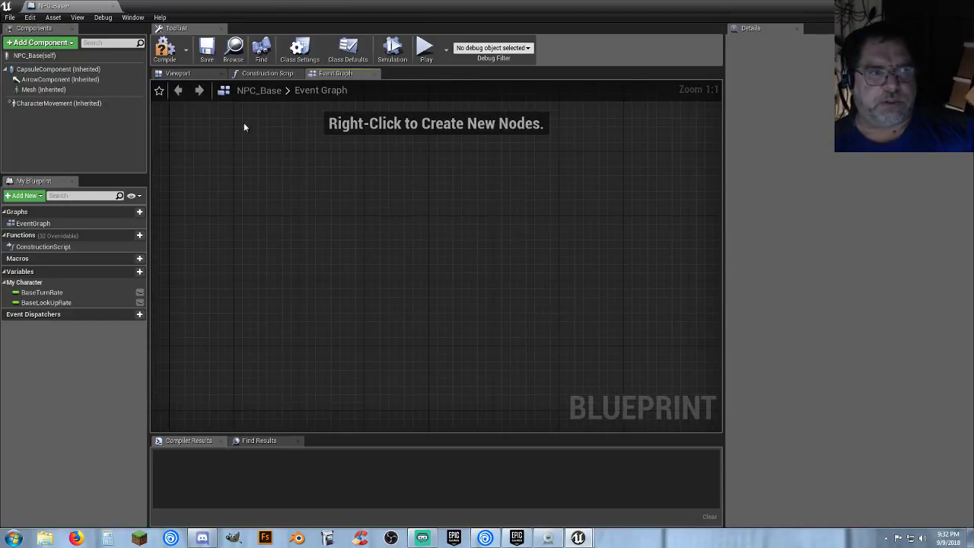
- Dock the NPC_Base blueprint editor into the main window beside DemoMap, and compile and save the blueprint
click(174, 73)
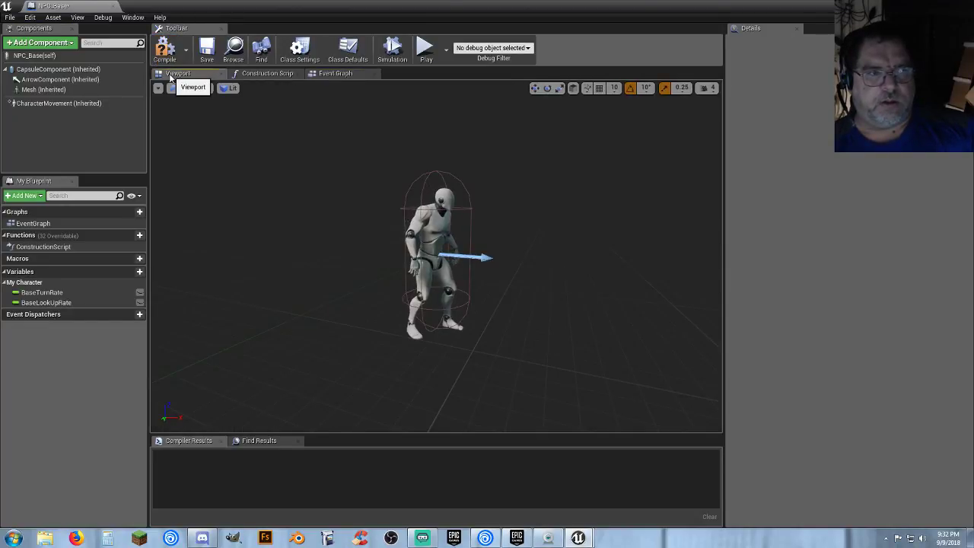
click(344, 74)
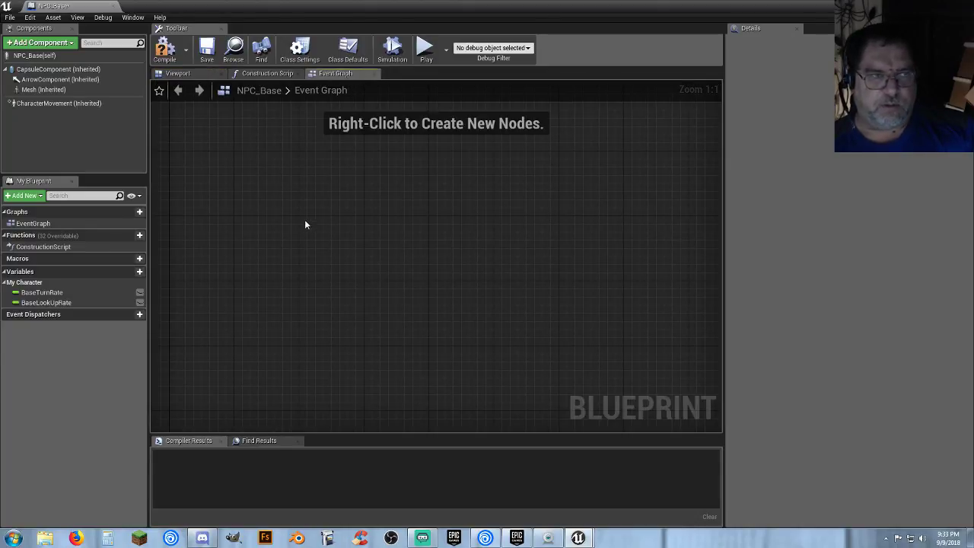
drag(70, 7, 162, 11)
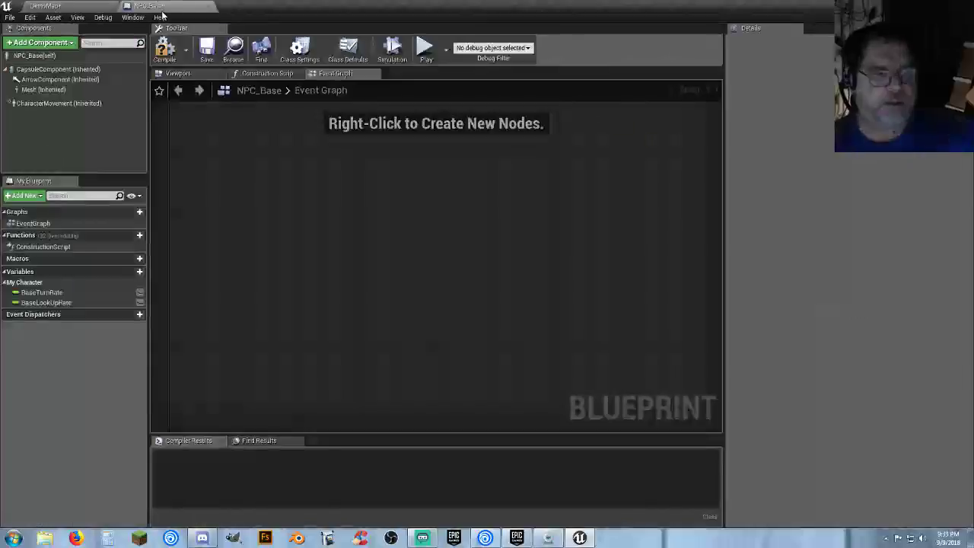
click(76, 6)
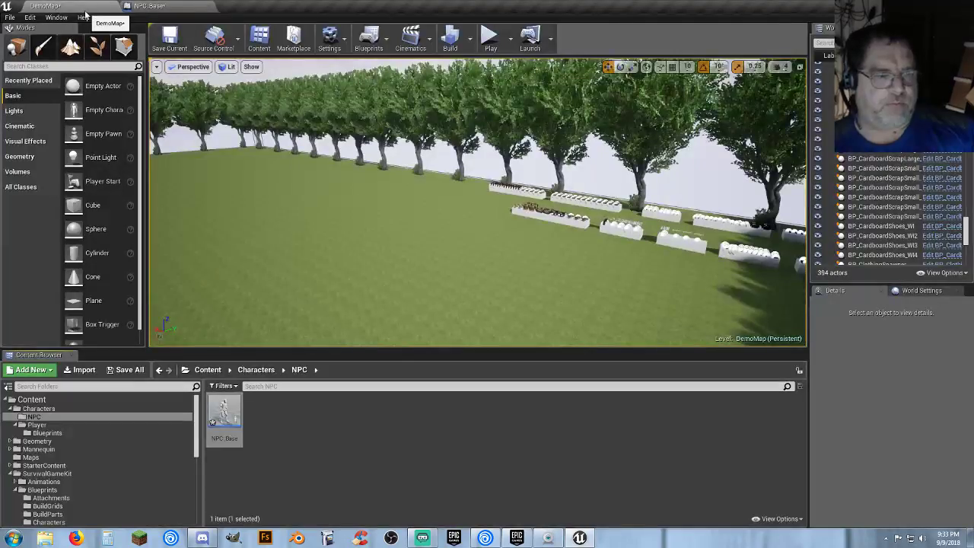
click(168, 7)
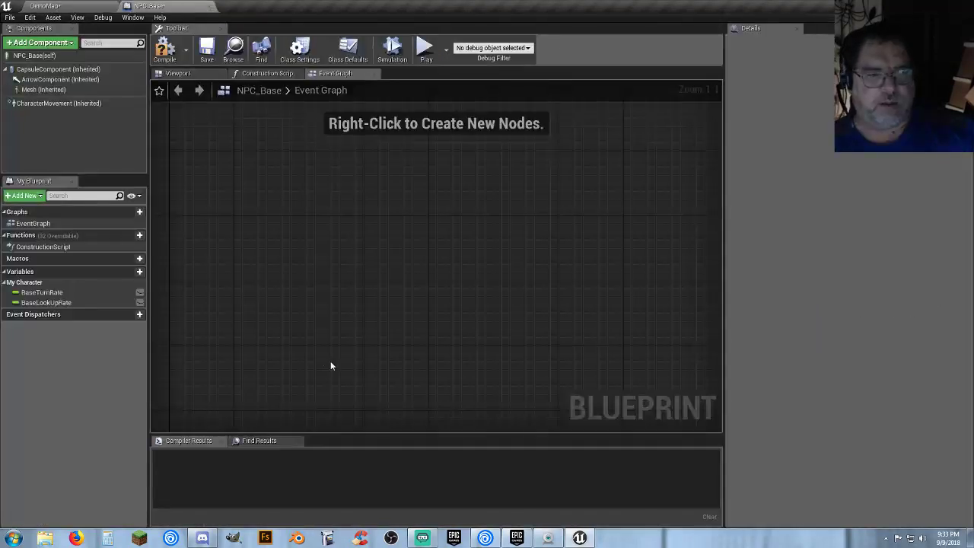
click(165, 49)
click(206, 49)
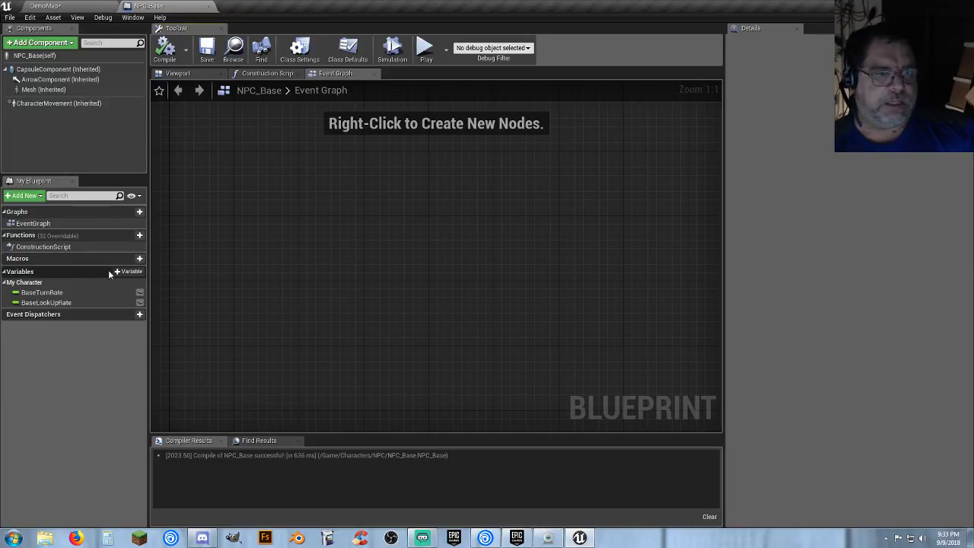
- Add a Float variable named Health to the NPC_Base blueprint
click(129, 272)
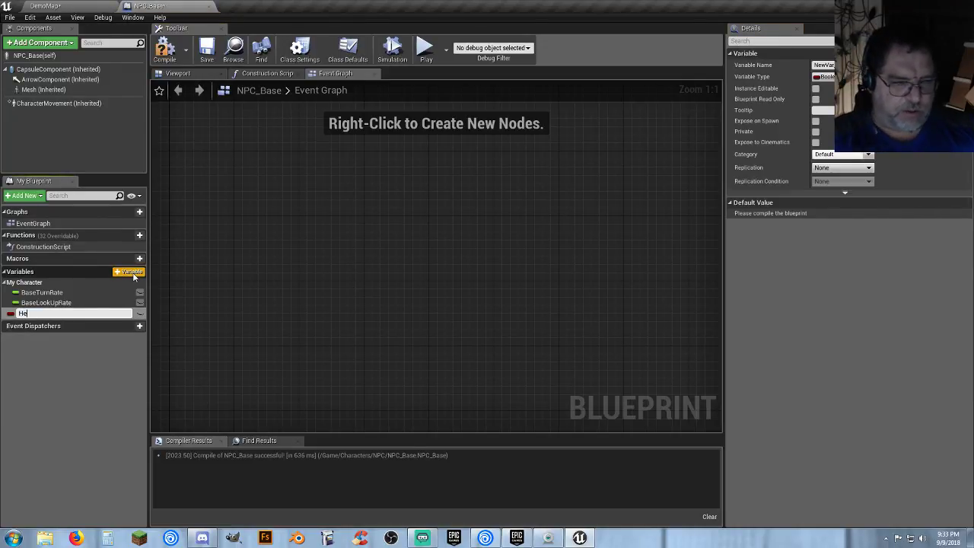
key(Return)
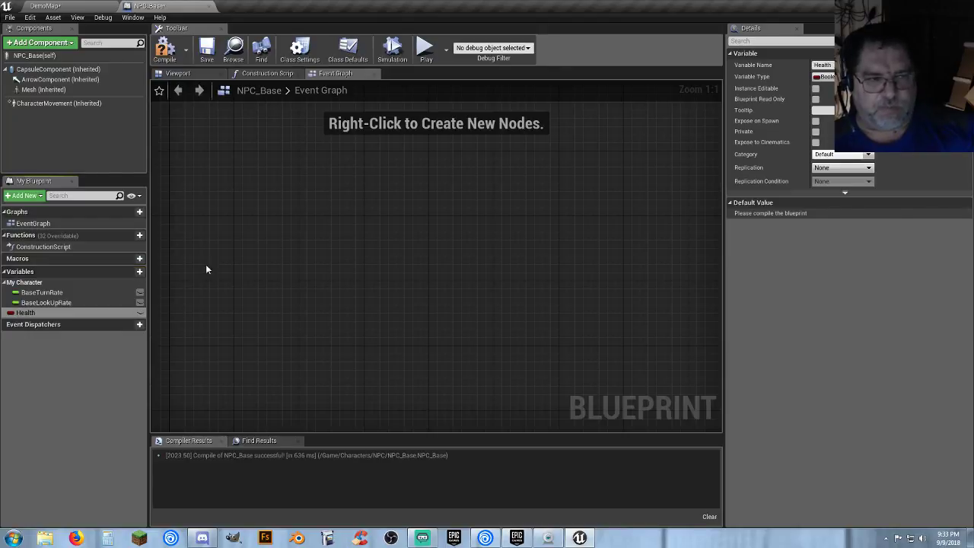
click(825, 77)
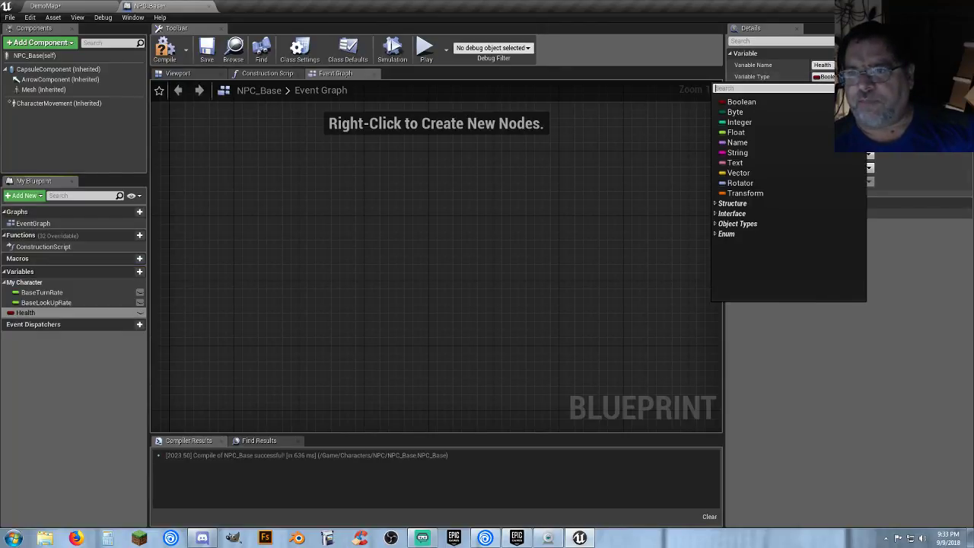
click(756, 131)
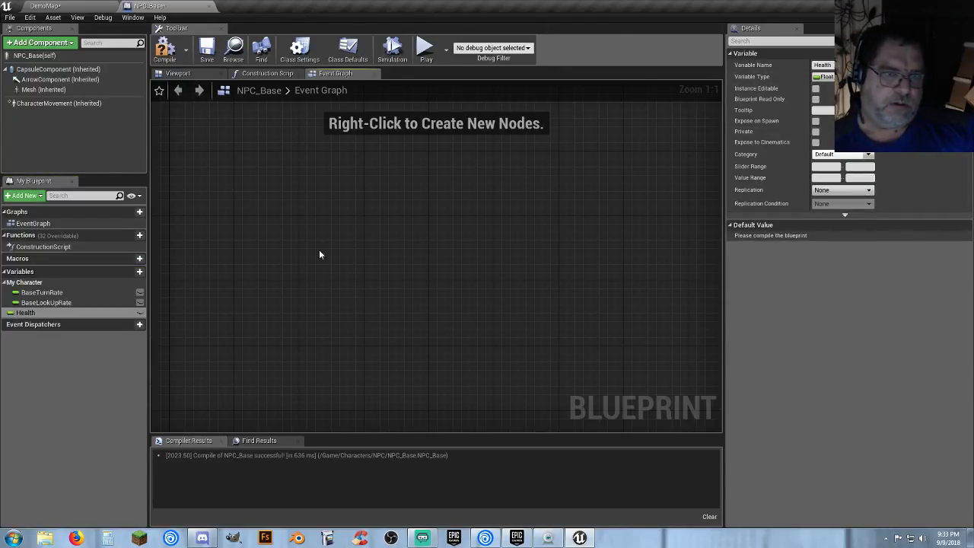
- Add a Boolean variable named "Is Moving?" to the NPC_Base blueprint
click(134, 272)
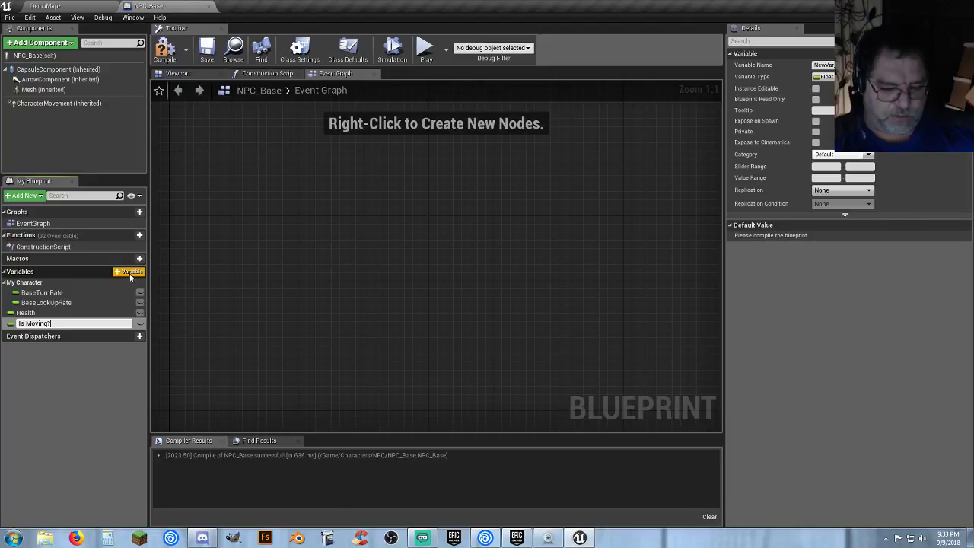
text(?)
key(Return)
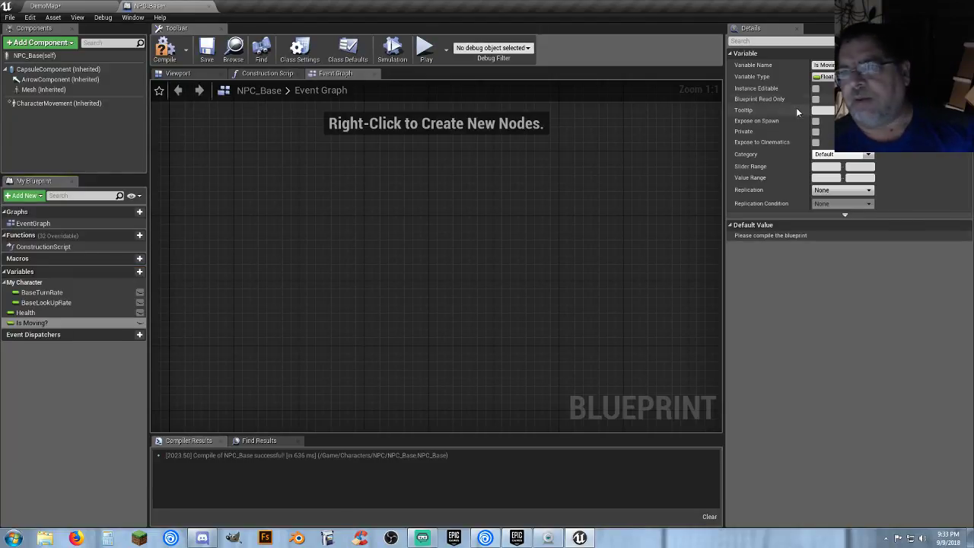
click(823, 77)
click(814, 101)
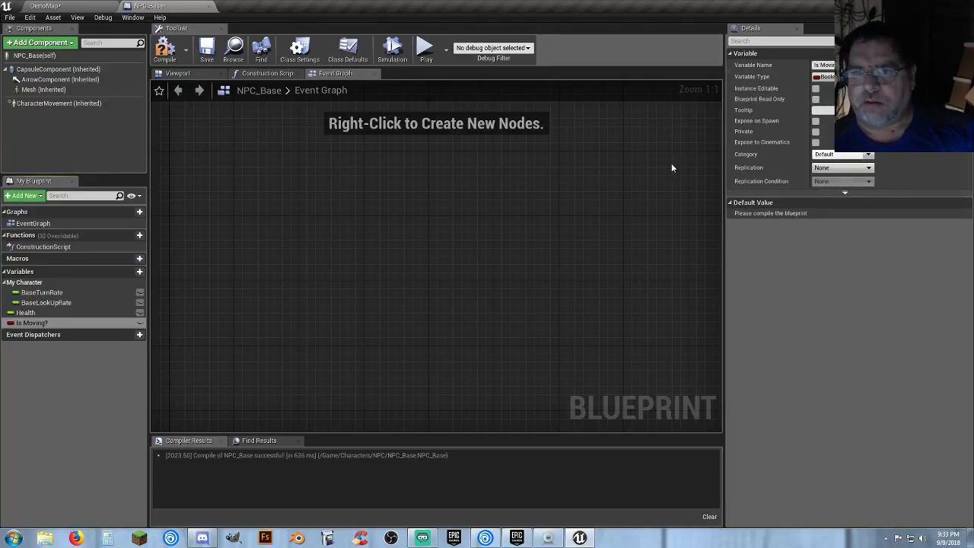
- Add an Event Tick node to the NPC_Base event graph
right_click(304, 227)
text(eventti)
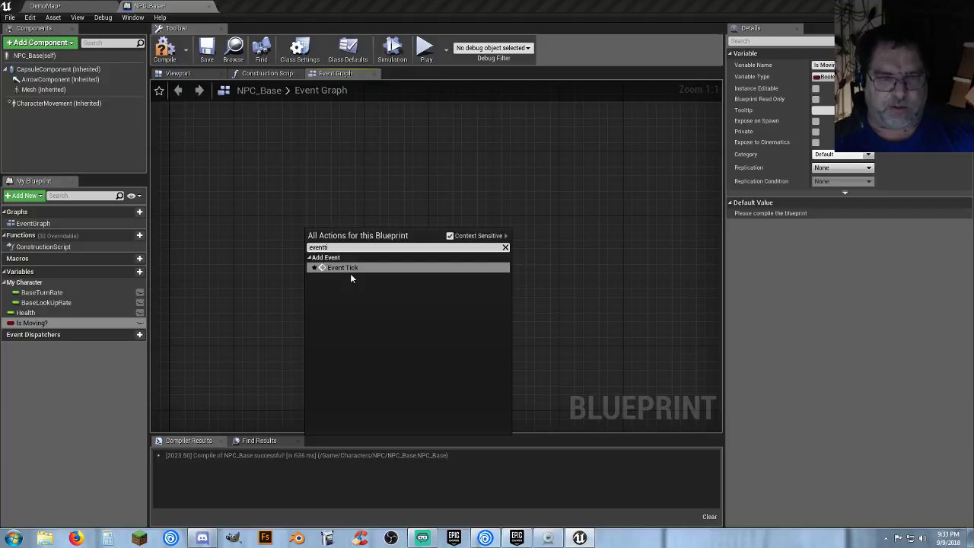
click(351, 268)
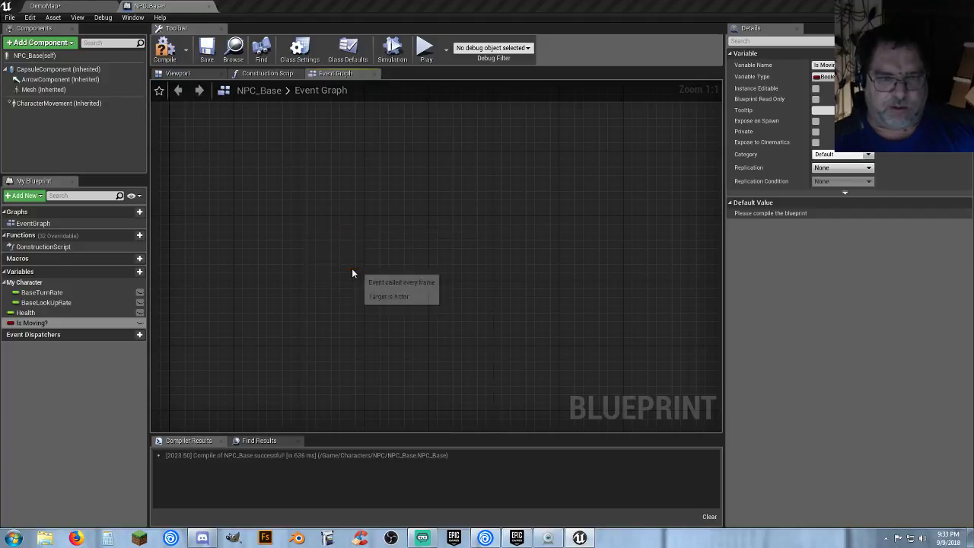
drag(322, 229, 321, 222)
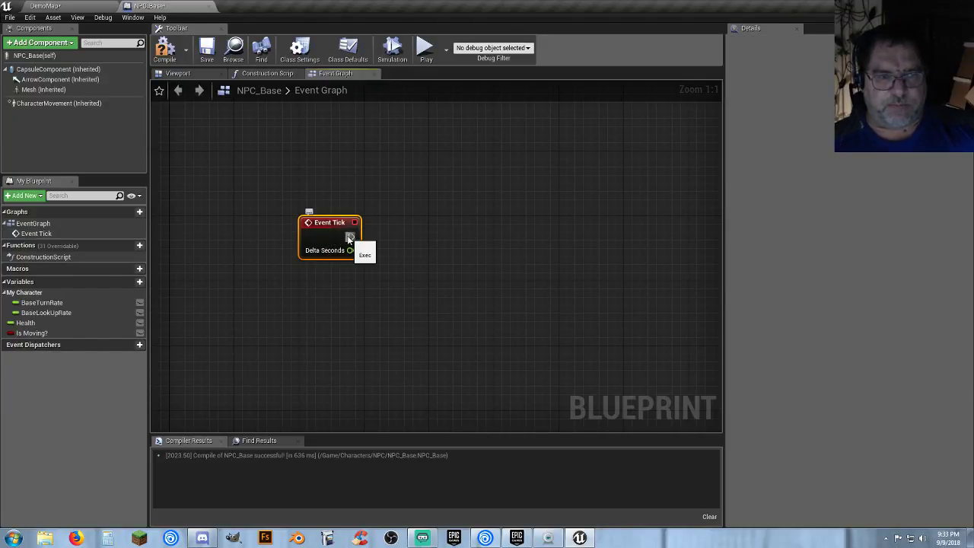
- Add a Branch node executed by Event Tick, with the "Is Moving?" variable wired in as its condition
drag(350, 236, 423, 239)
click(397, 298)
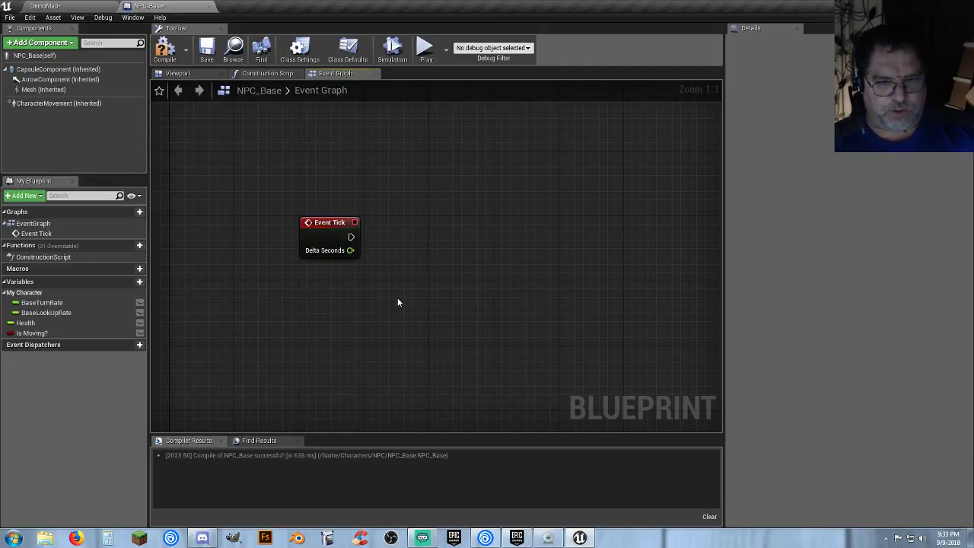
click(432, 250)
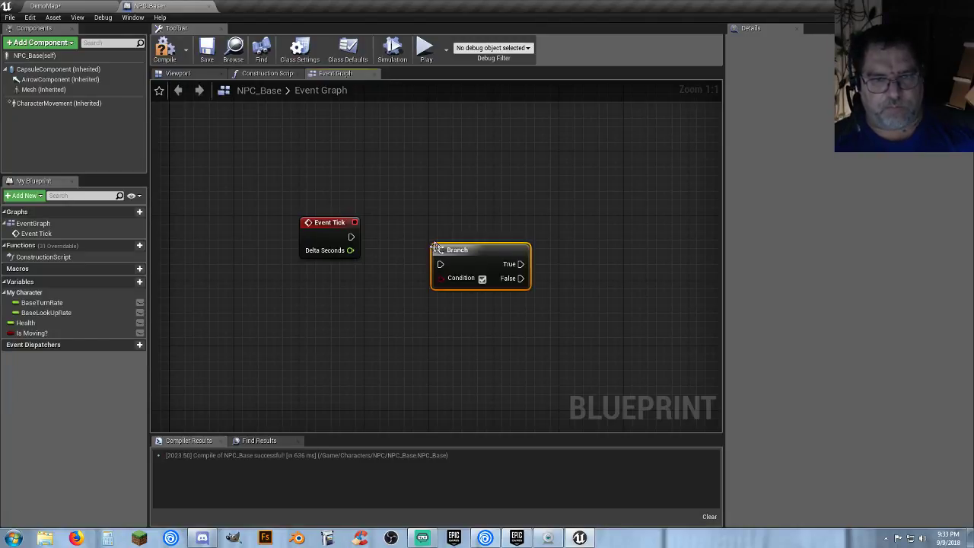
drag(440, 264, 350, 236)
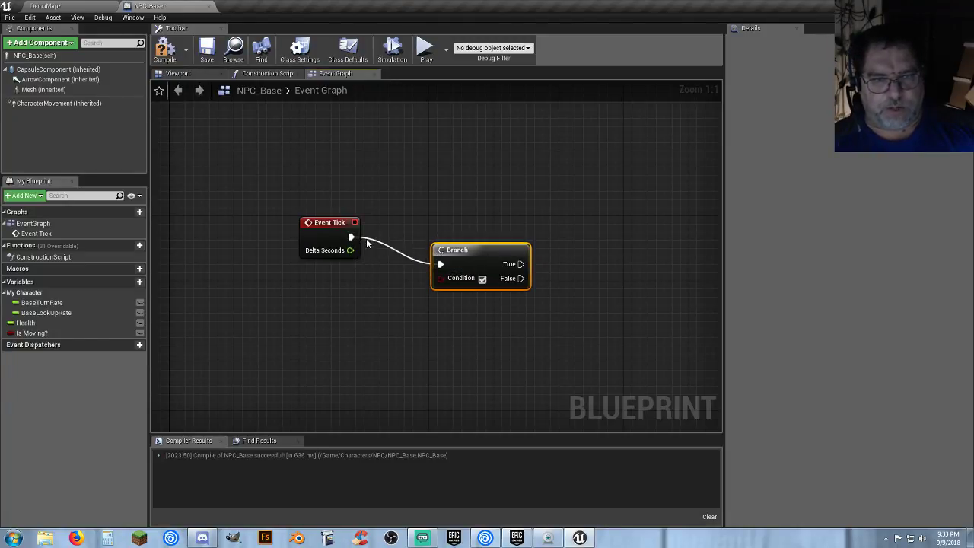
drag(453, 251, 458, 226)
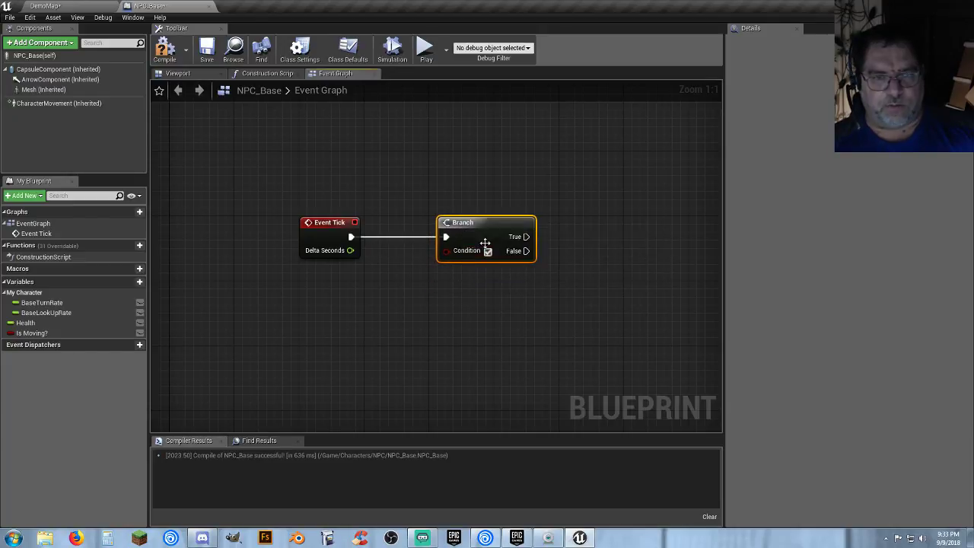
drag(31, 333, 445, 254)
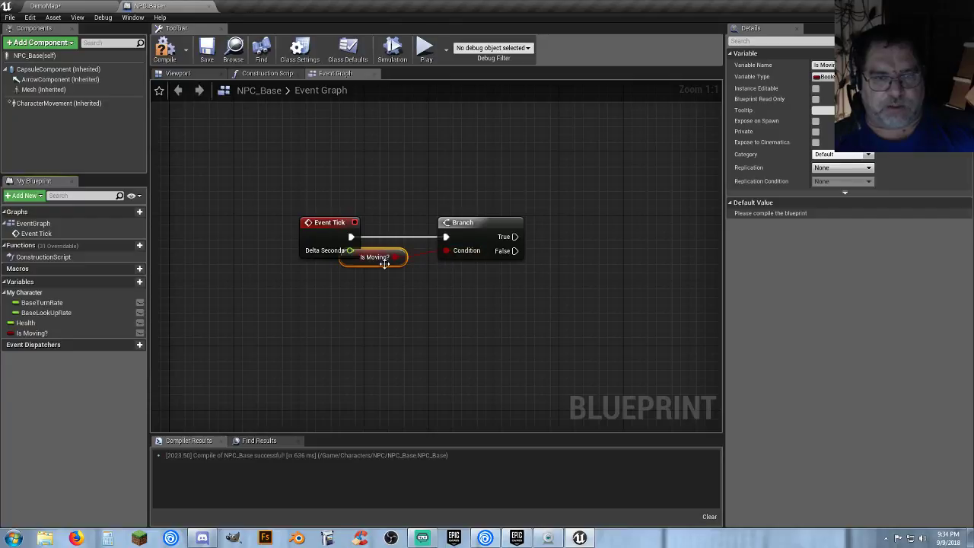
drag(388, 263, 409, 281)
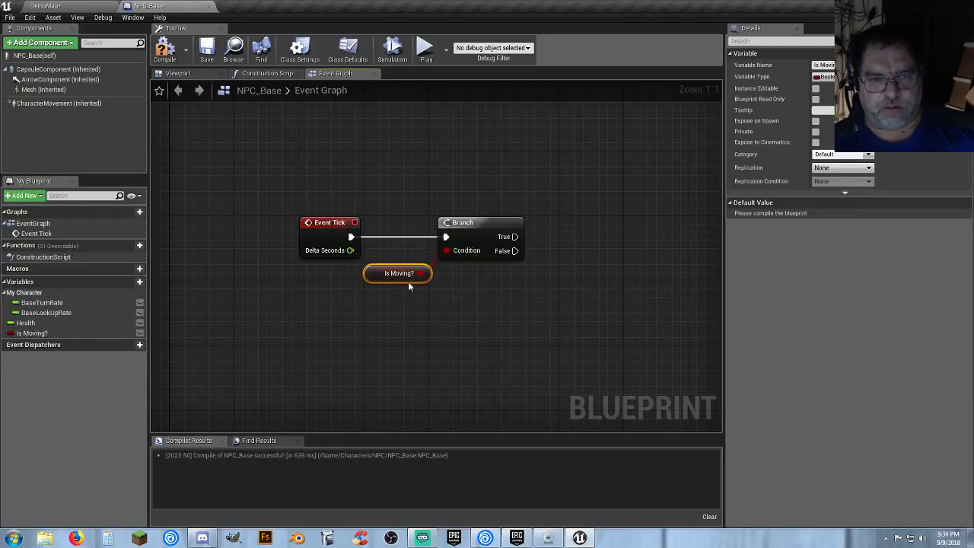
- Add an AI MoveTo node executed from the Branch node's False output
right_drag(476, 286, 388, 278)
right_drag(428, 251, 392, 273)
drag(373, 233, 493, 265)
click(391, 264)
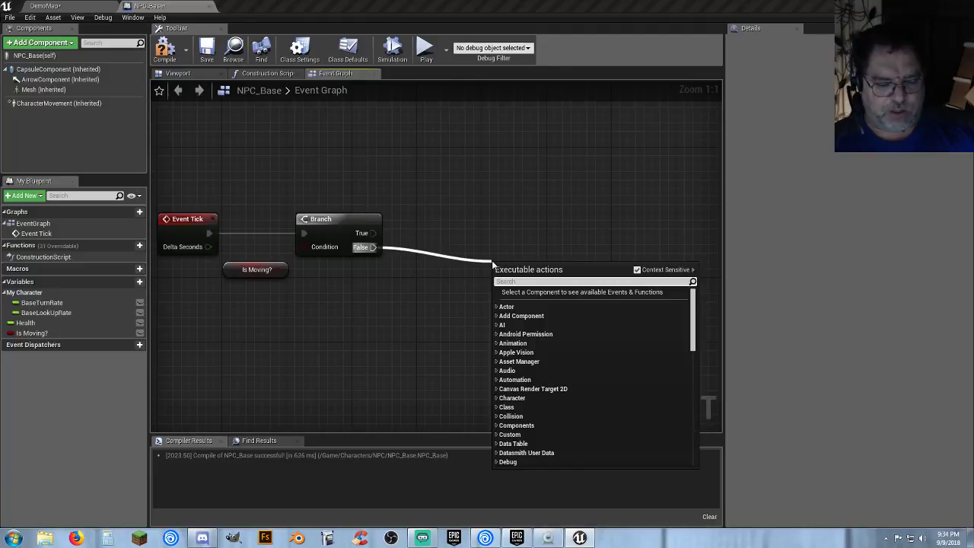
text(aimove)
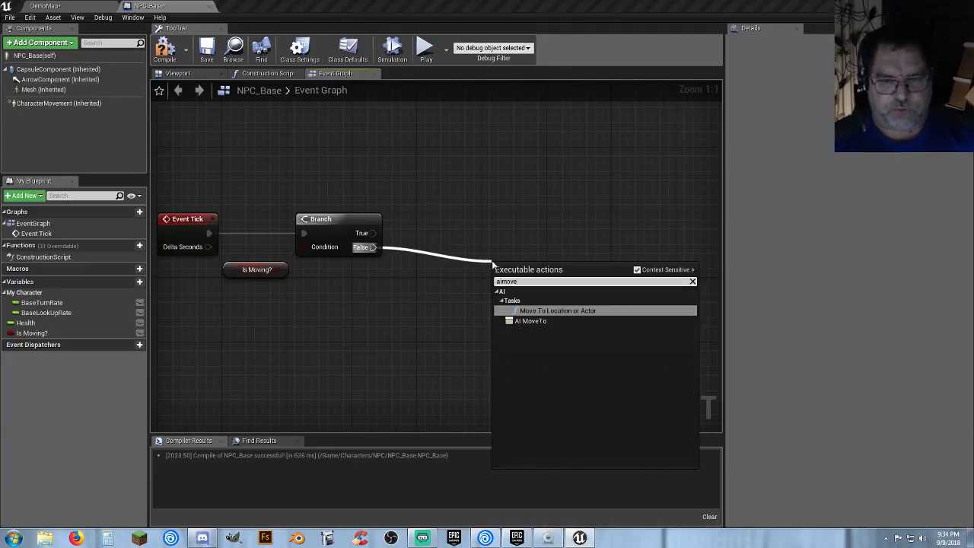
click(521, 322)
- Connect a reference to self to the AI MoveTo node's Pawn input and place it clear of the node
drag(529, 271, 544, 251)
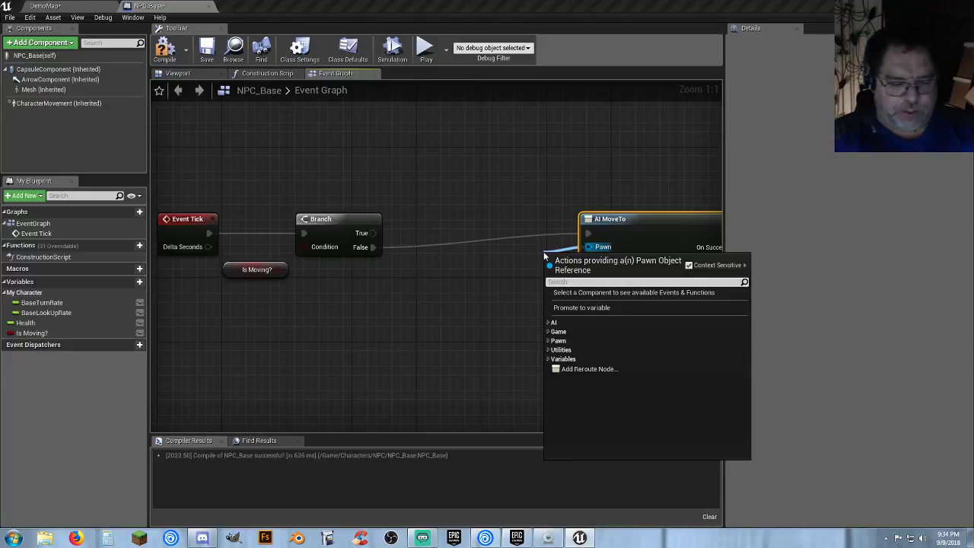
text(self)
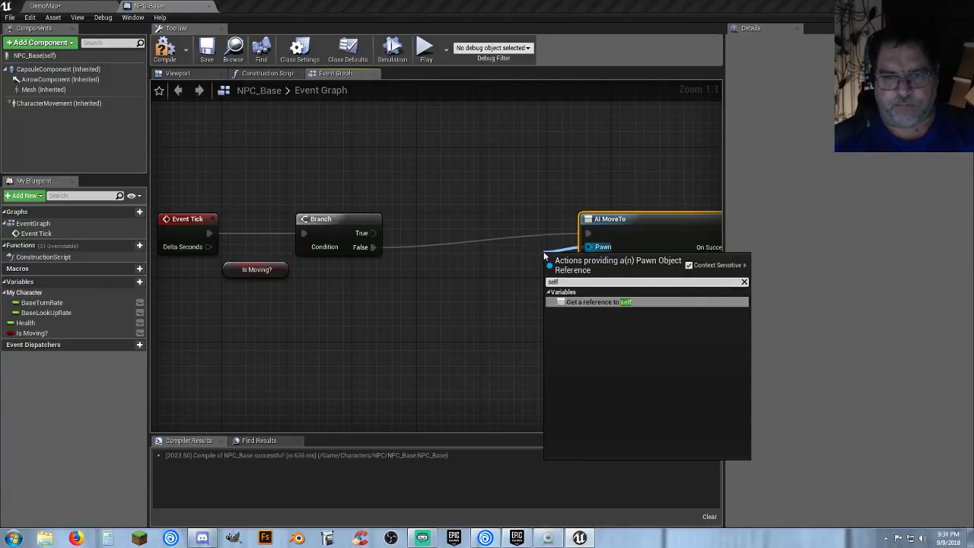
click(594, 302)
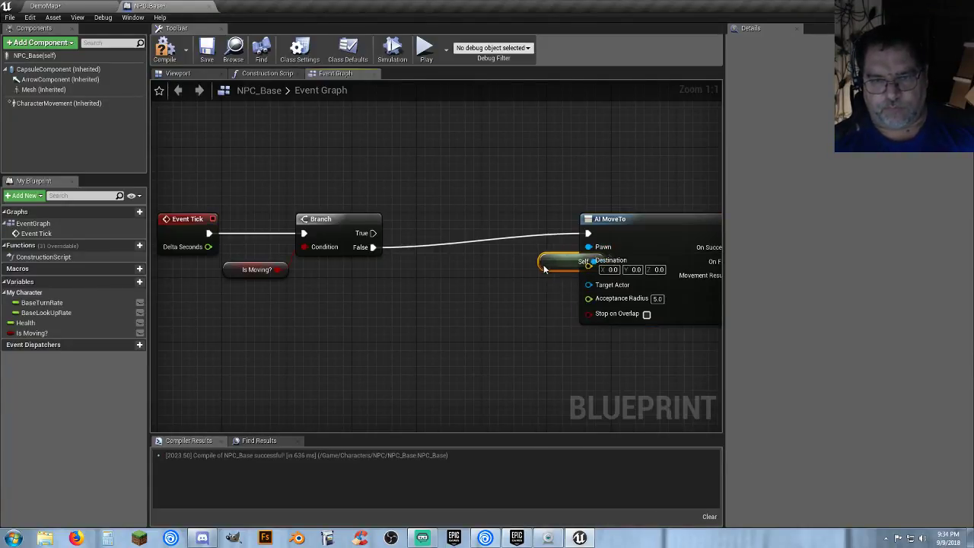
drag(544, 270, 488, 264)
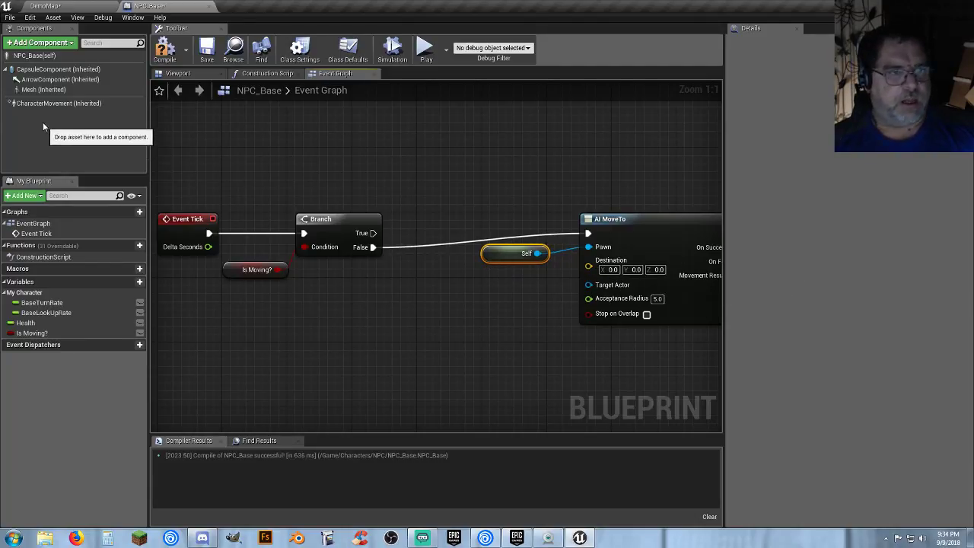
- Add a Mesh reference feeding a GetWorldLocation node, and place both below the "Is Moving?" and Branch nodes
drag(40, 90, 223, 294)
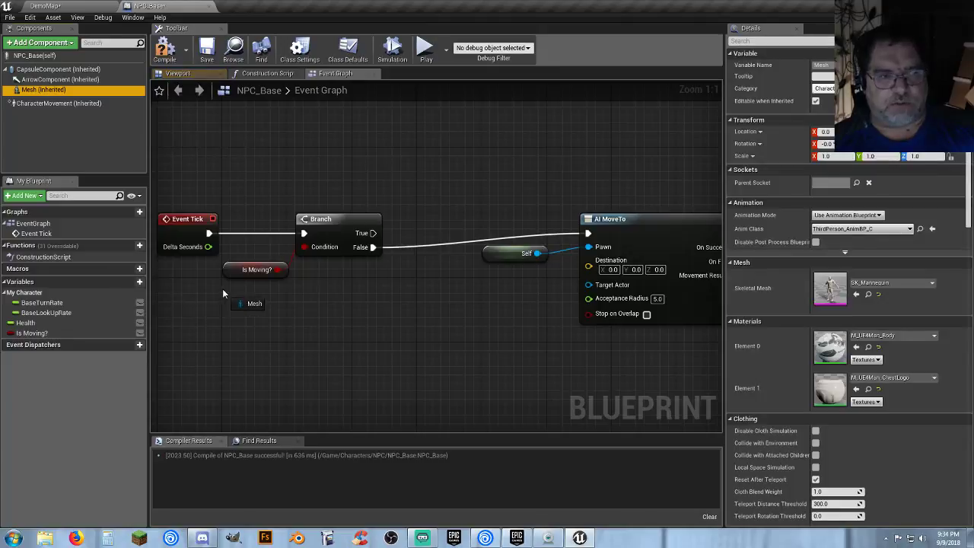
click(227, 293)
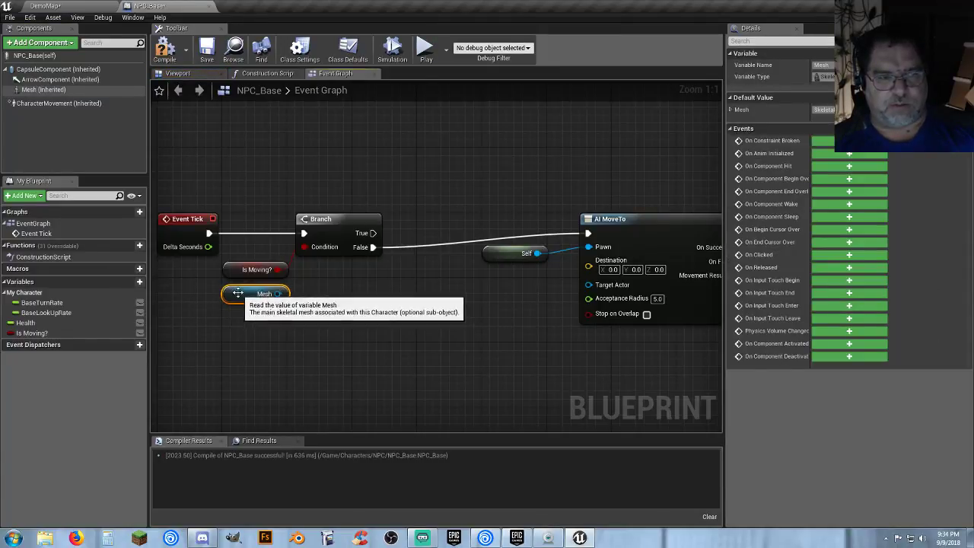
drag(280, 294, 315, 306)
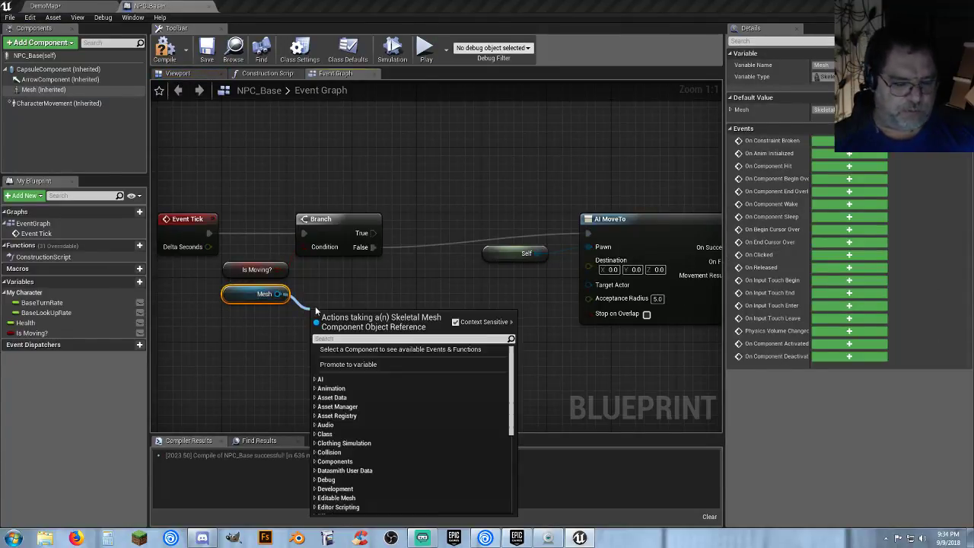
text(getworld)
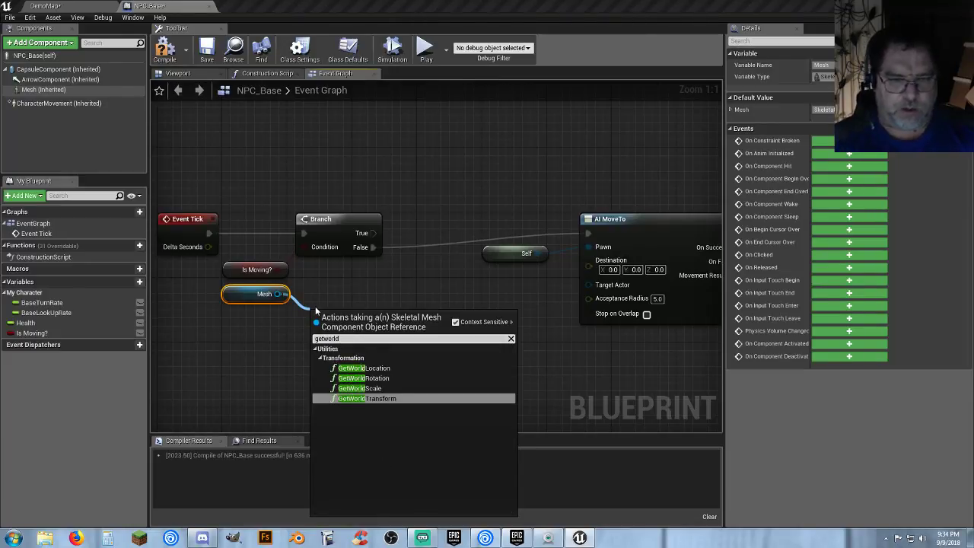
click(354, 369)
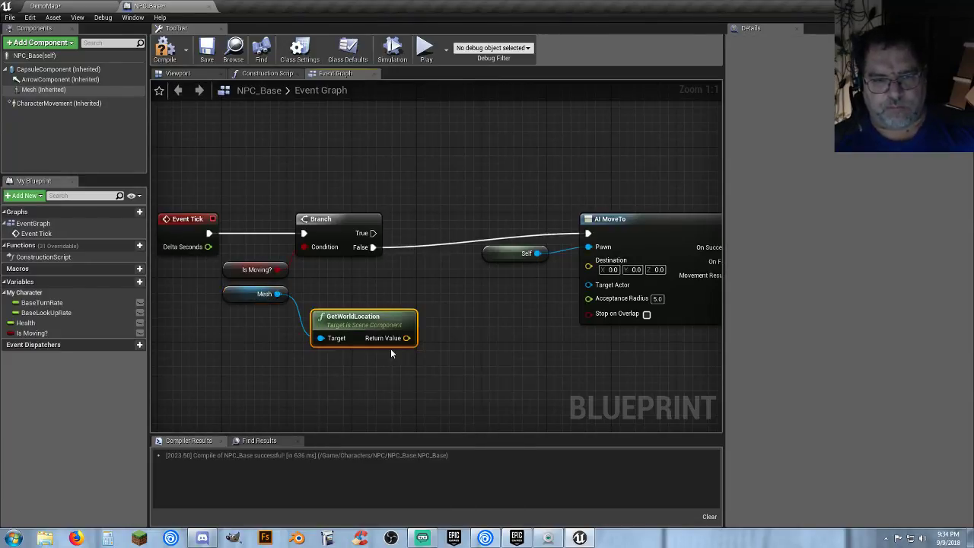
drag(407, 342, 400, 311)
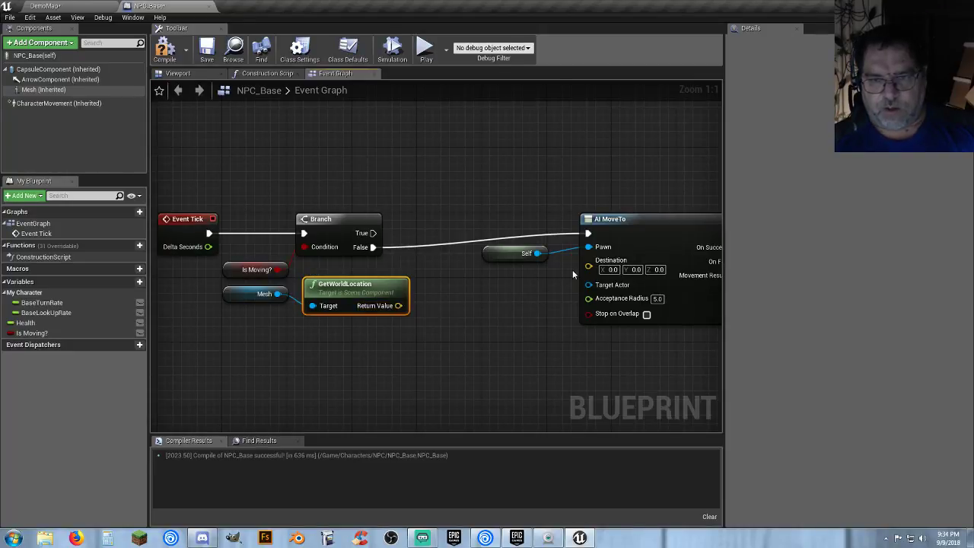
- Add a GetRandomPointInNavigableRadius node feeding AI MoveTo's Destination, and place it between the GetWorldLocation and AI MoveTo nodes
drag(589, 266, 542, 303)
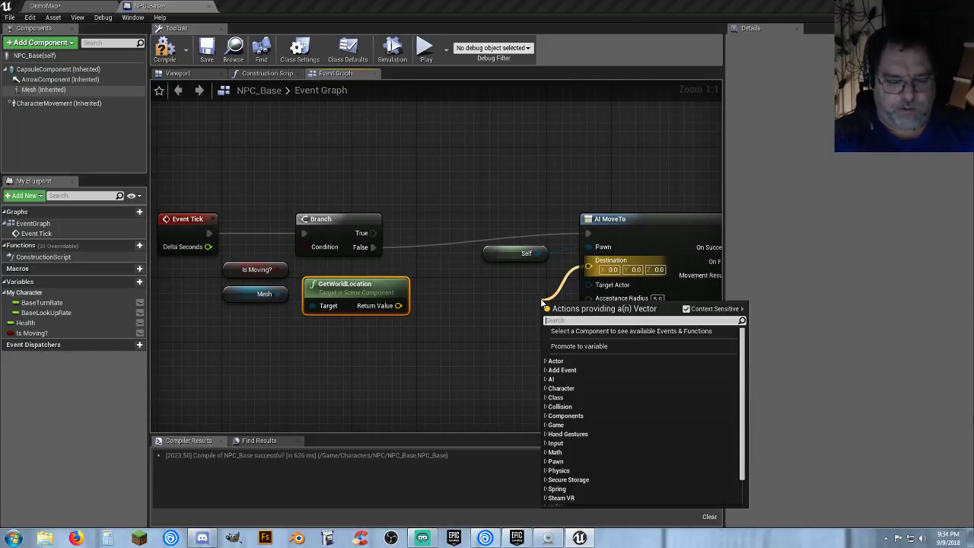
text(random)
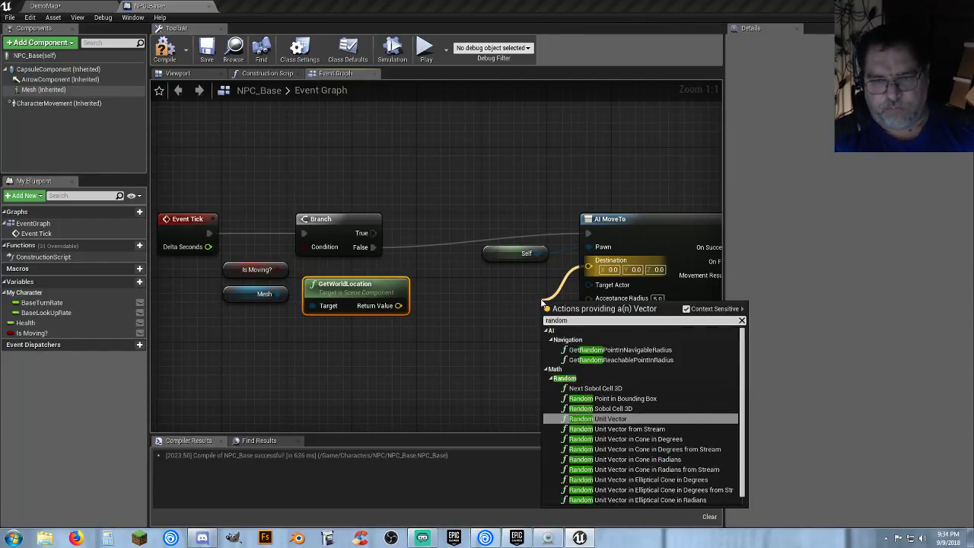
click(618, 350)
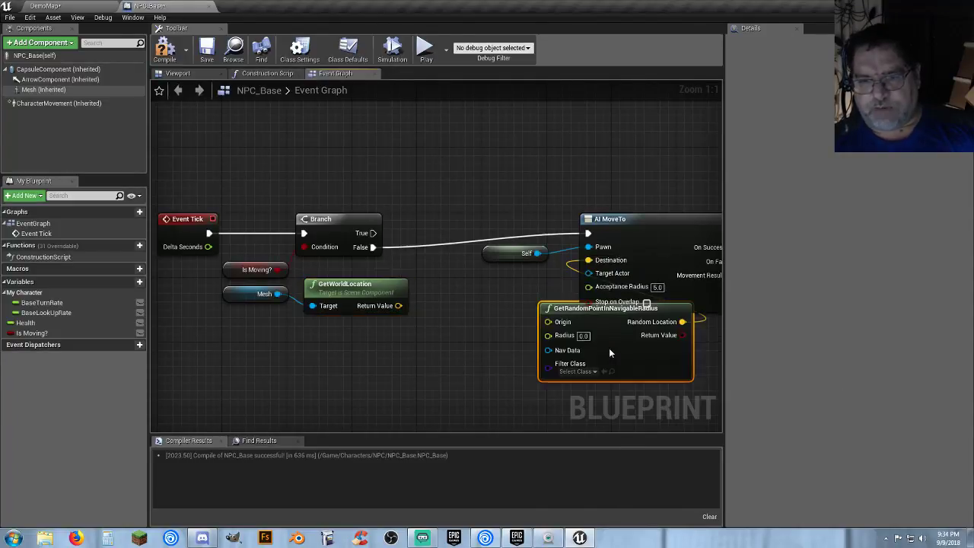
drag(573, 314, 452, 290)
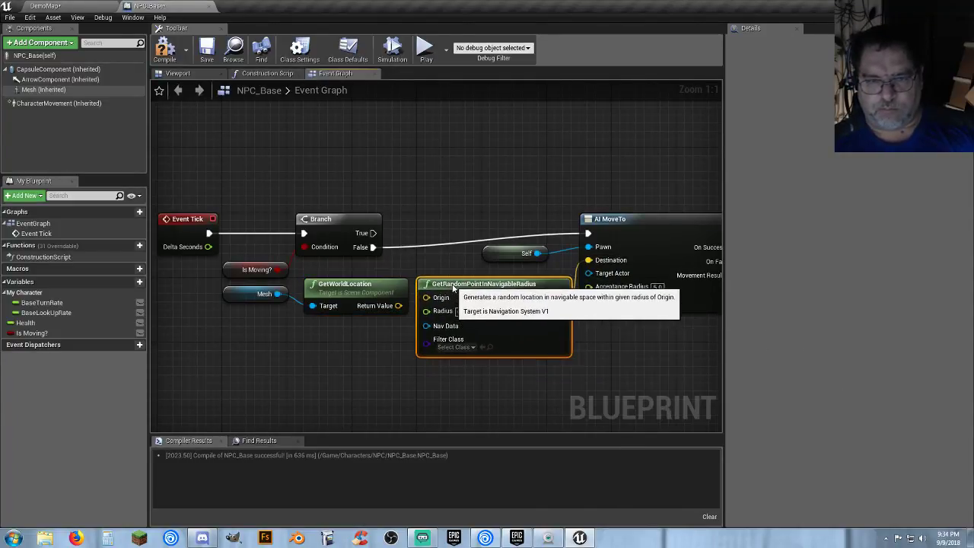
drag(656, 234, 688, 233)
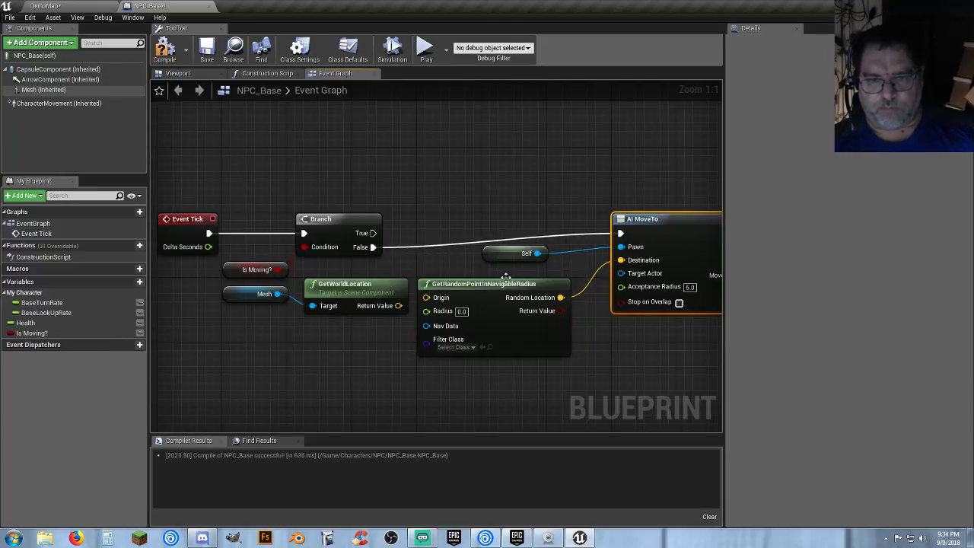
drag(507, 285, 522, 285)
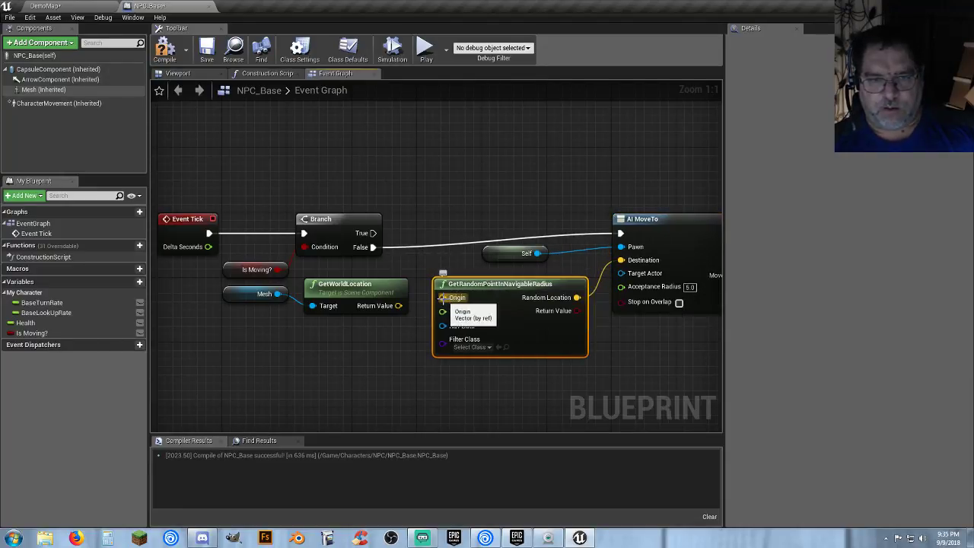
- Connect GetWorldLocation's Return Value to the Origin of GetRandomPointInNavigableRadius and set its Radius to 10000
drag(398, 305, 442, 298)
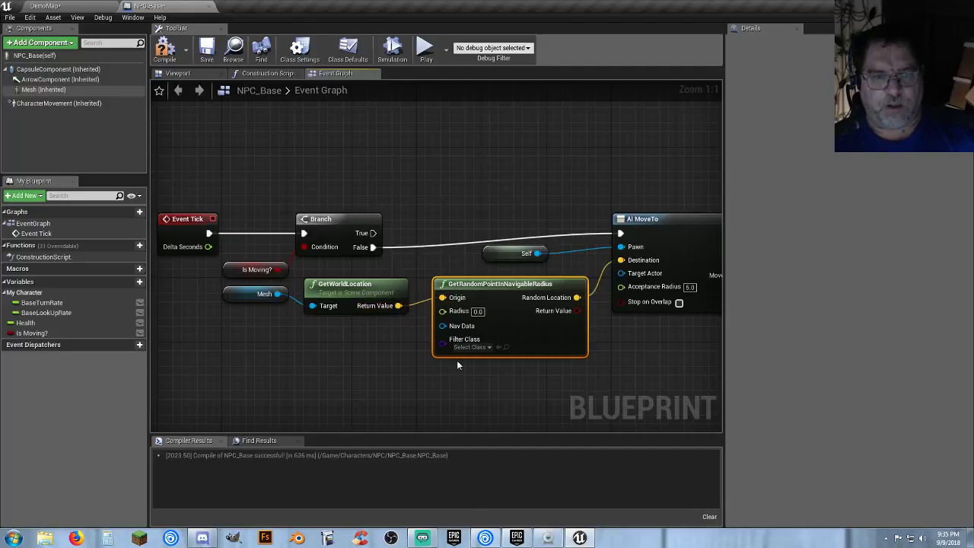
right_drag(457, 360, 326, 356)
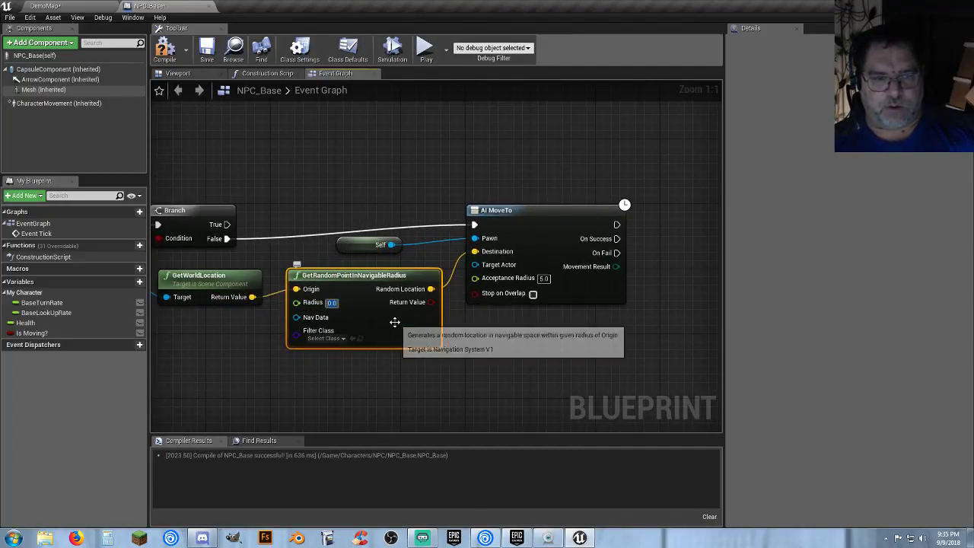
text(1000)
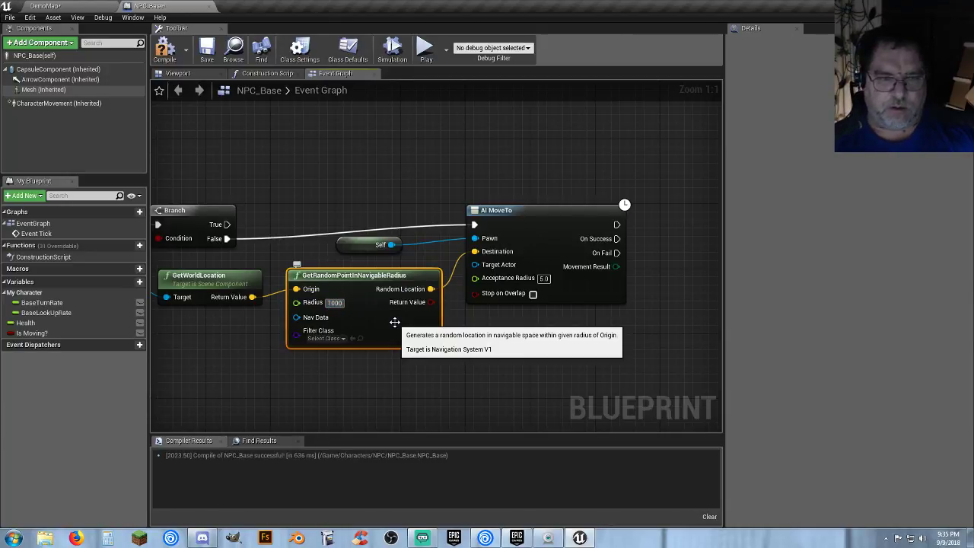
text(0)
key(Return)
click(383, 374)
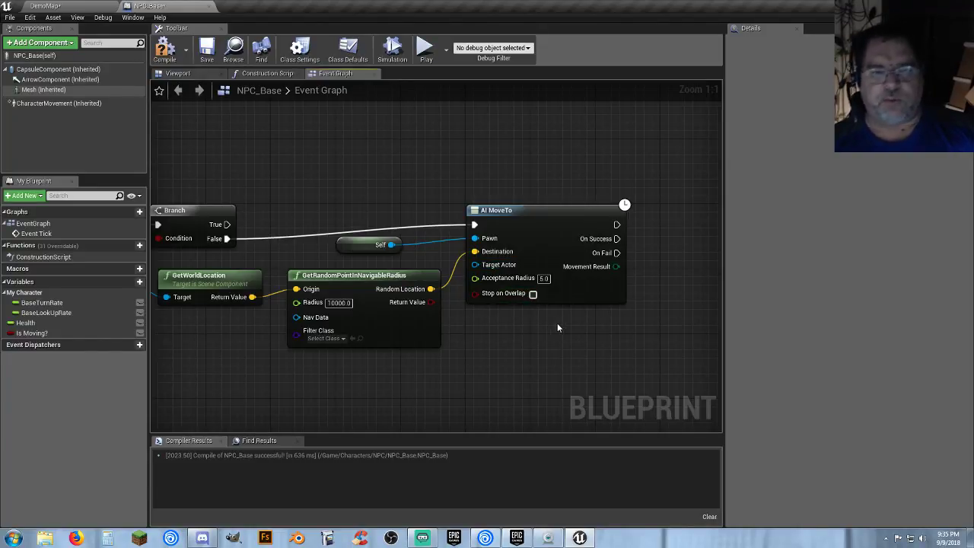
right_drag(557, 326, 520, 329)
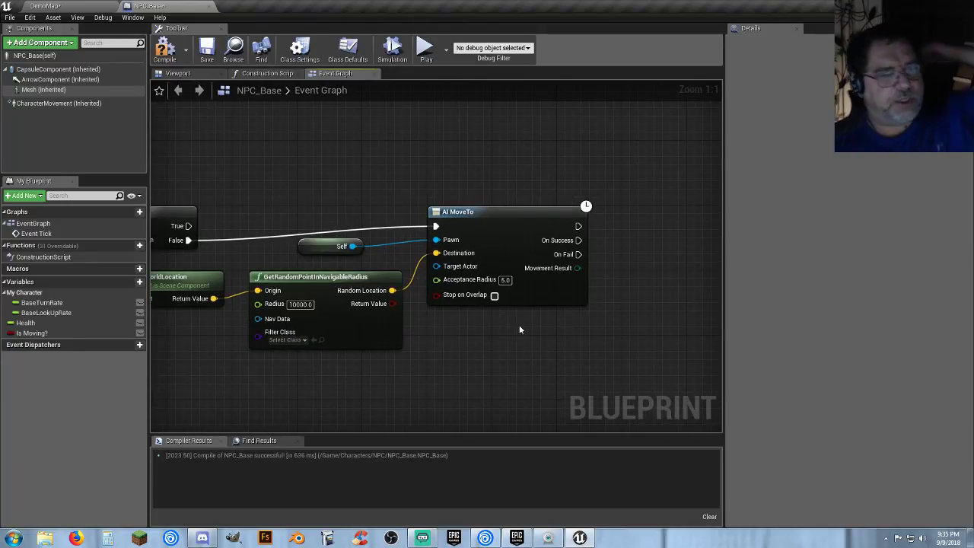
right_drag(290, 377, 368, 373)
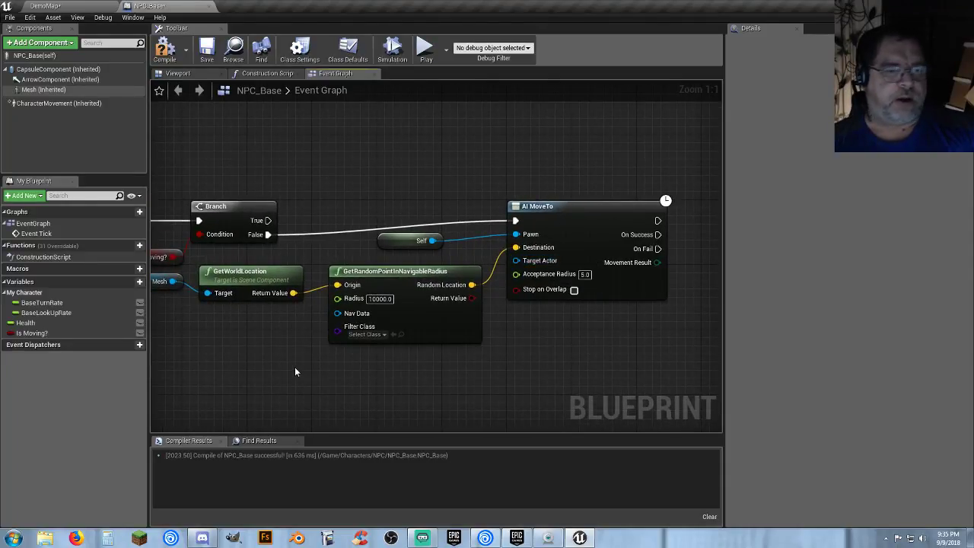
right_drag(295, 366, 402, 361)
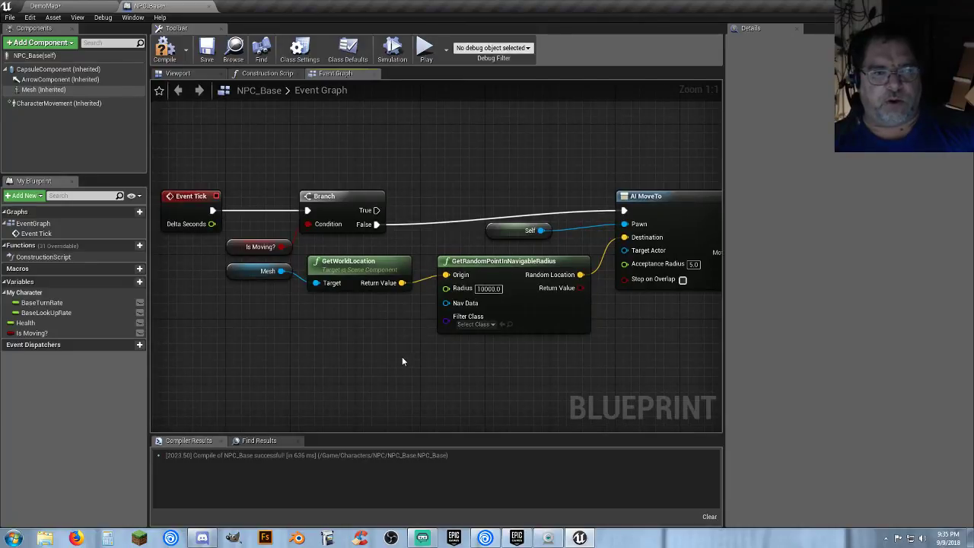
- Add a SET "Is Moving?" node executed from AI MoveTo's unnamed execution output, align it with that output, and enable its value
right_drag(617, 374, 463, 383)
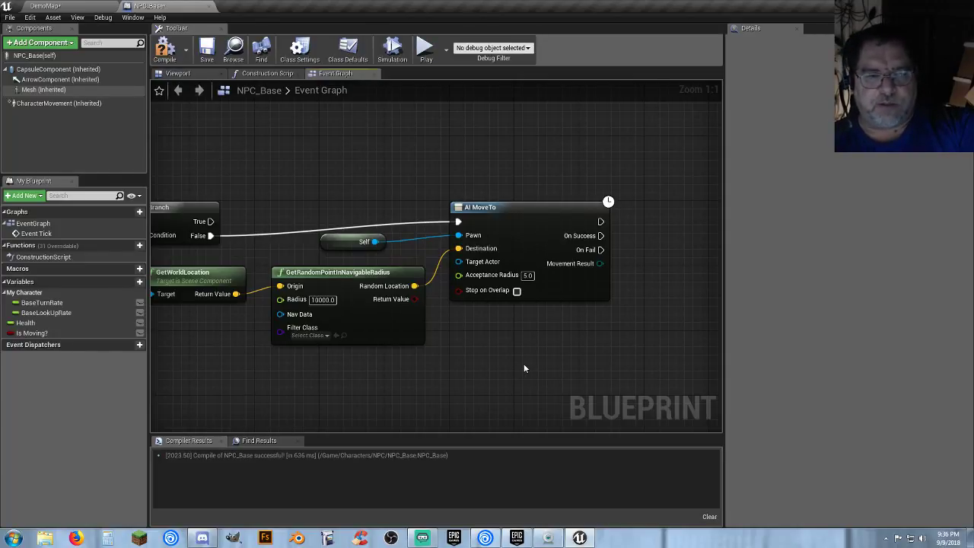
right_drag(537, 361, 450, 365)
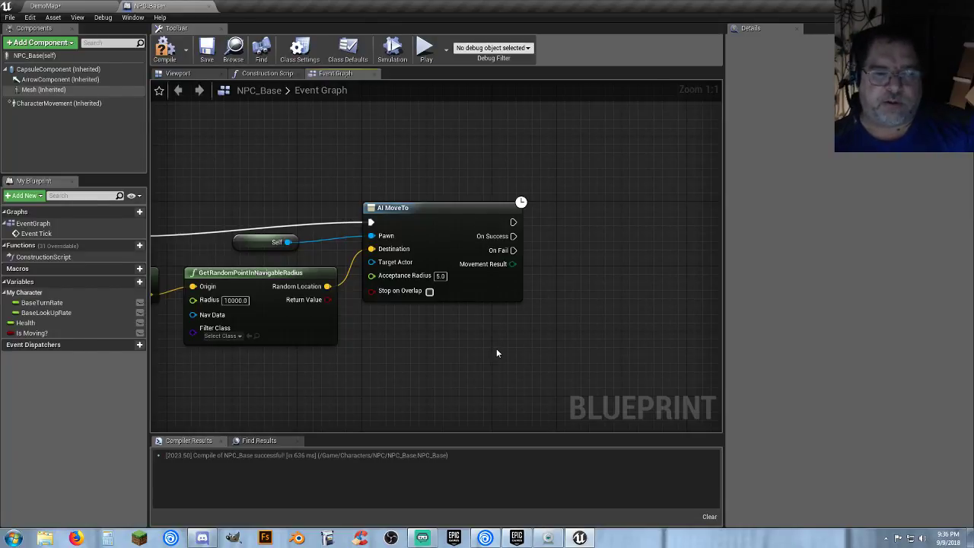
right_drag(498, 347, 358, 361)
right_drag(467, 339, 446, 305)
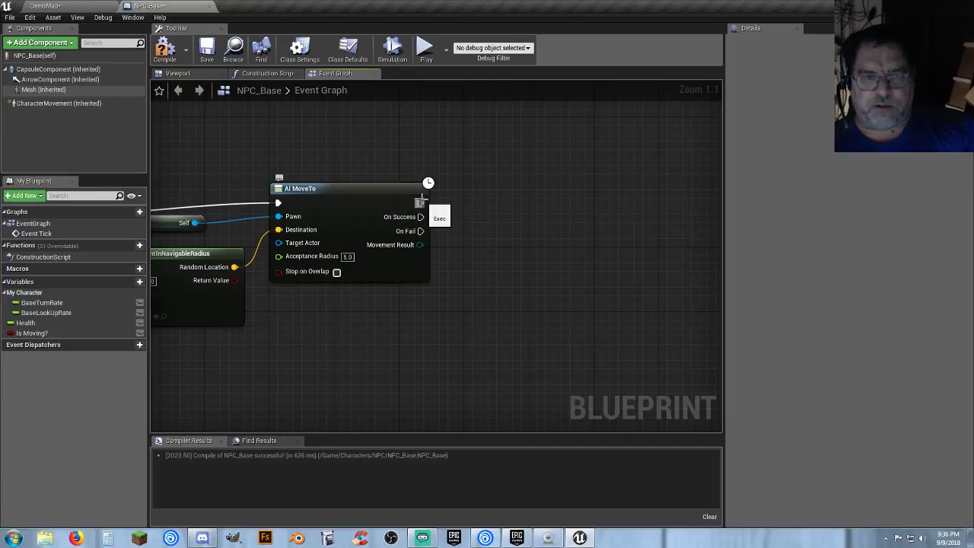
drag(421, 203, 528, 205)
text(setis)
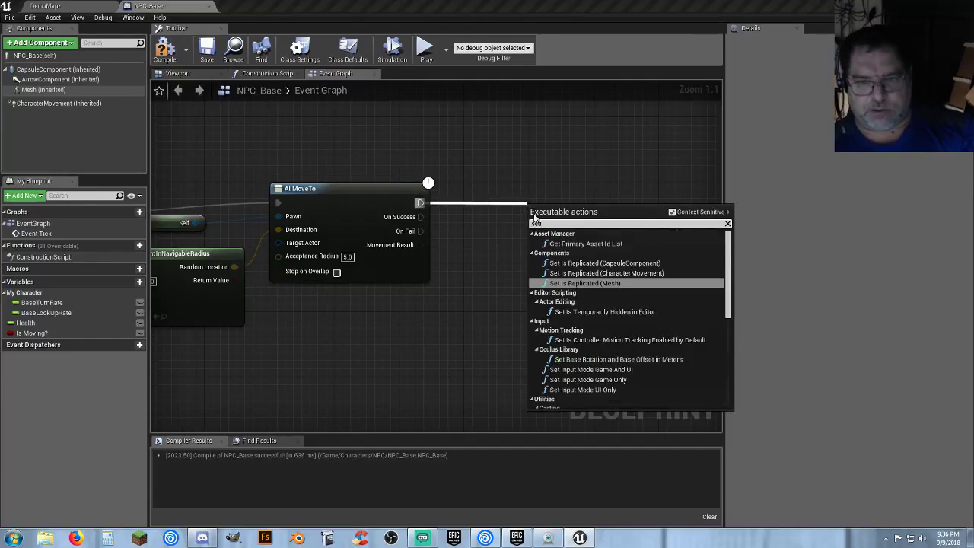
click(593, 350)
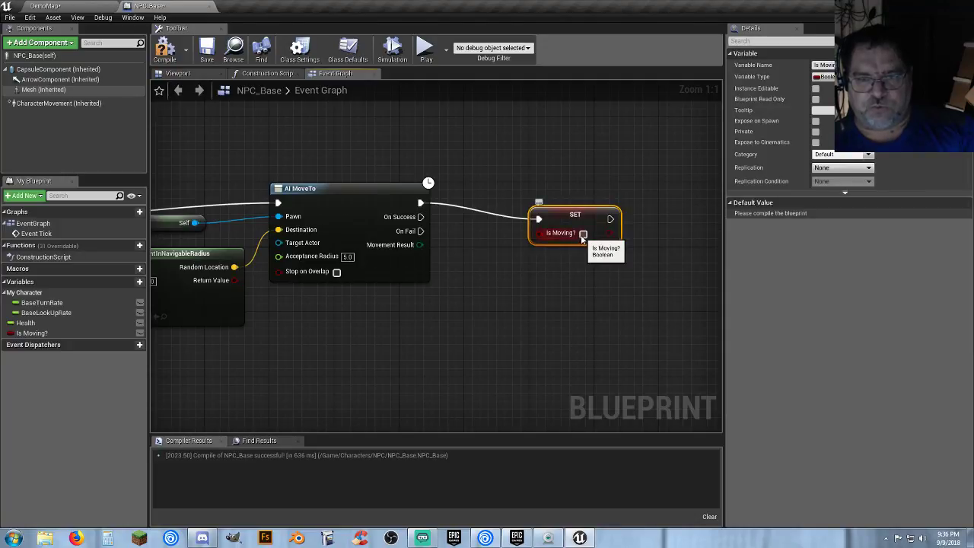
drag(557, 219, 532, 203)
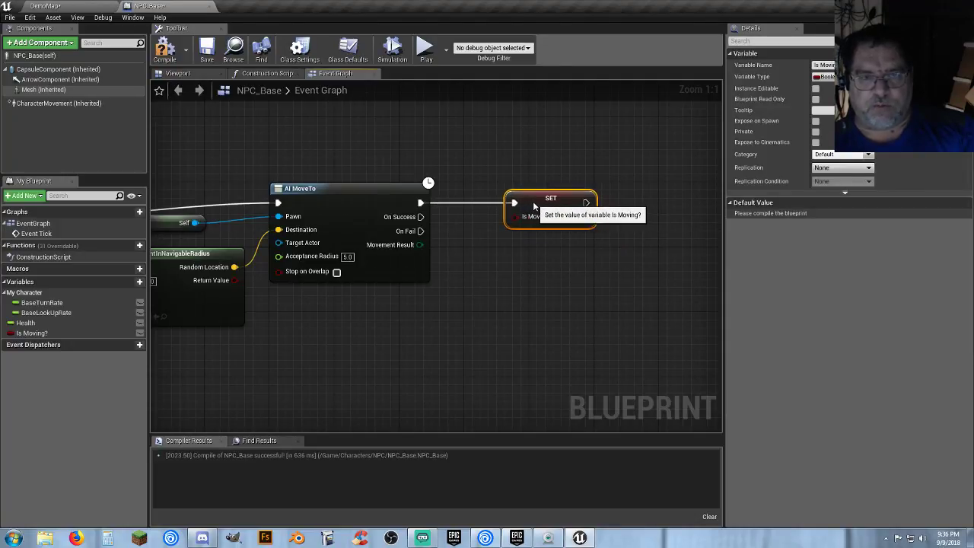
click(558, 217)
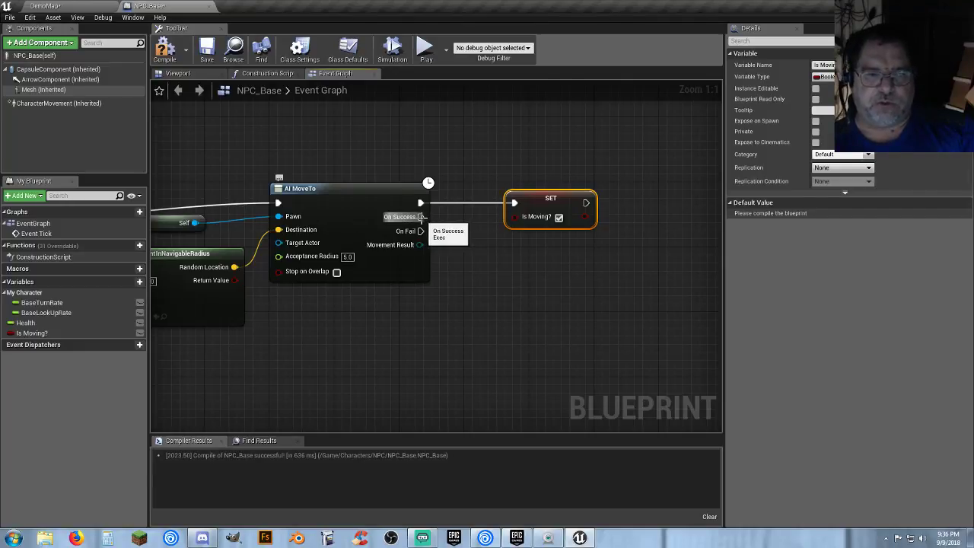
- Add a Delay node executed from AI MoveTo's On Success output, below the SET node
drag(419, 217, 495, 280)
text(de)
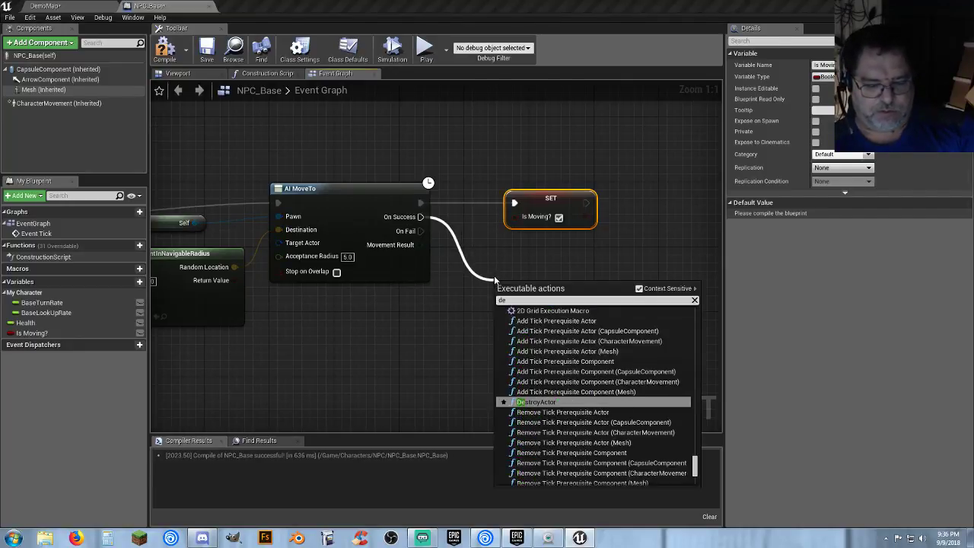
text(lay)
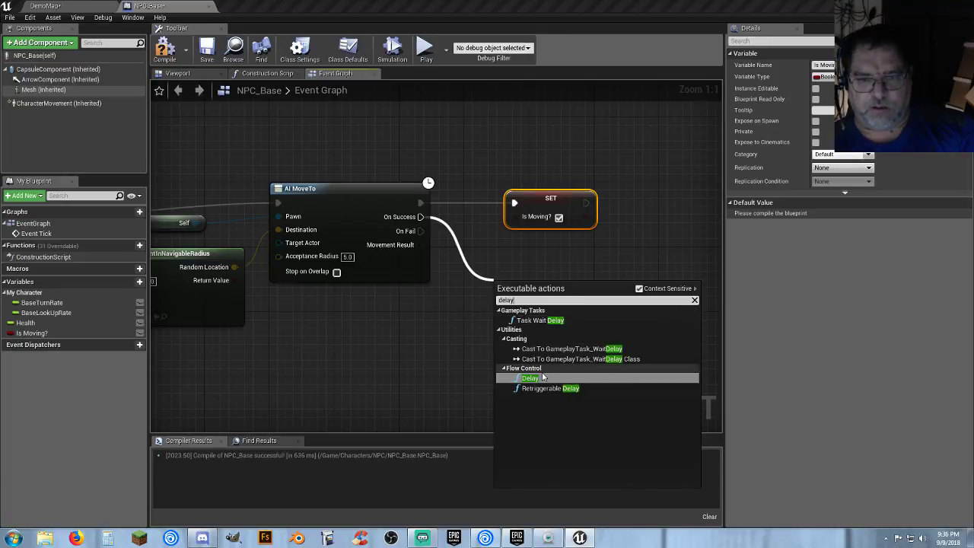
click(543, 377)
- Feed the Delay node's Duration from a Random Float in Range node with Min 2.0 and Max 5.0, placed below AI MoveTo
drag(517, 284, 407, 320)
text(rand)
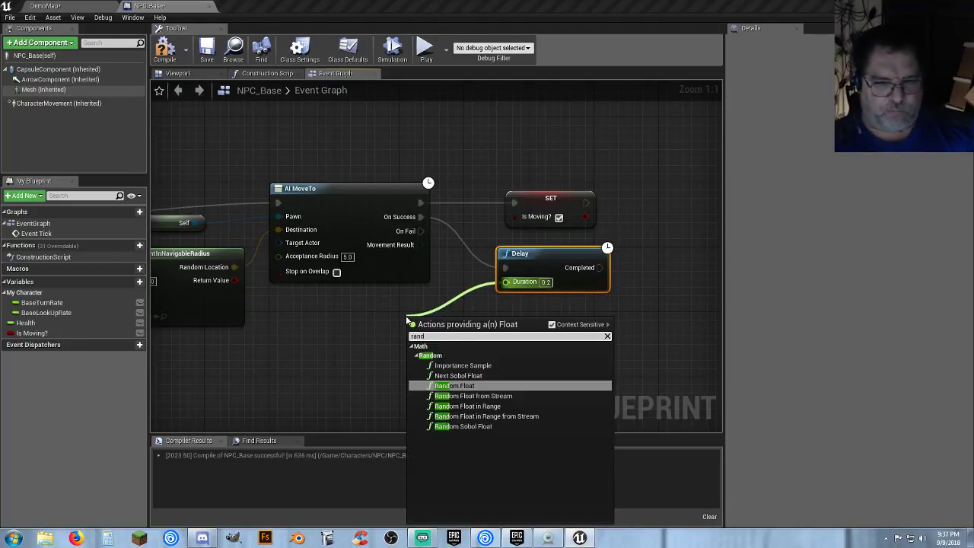
key(Down)
key(Down)
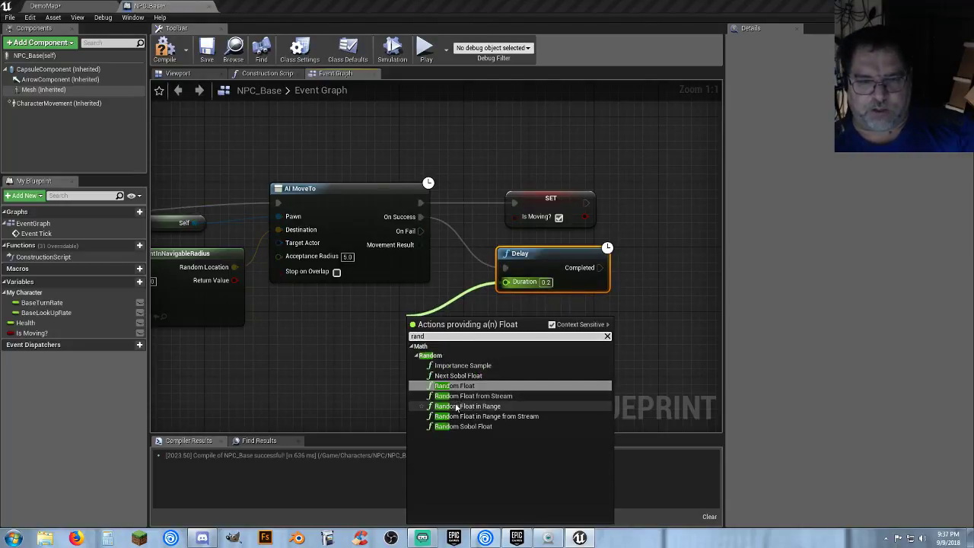
key(Return)
drag(429, 326, 343, 303)
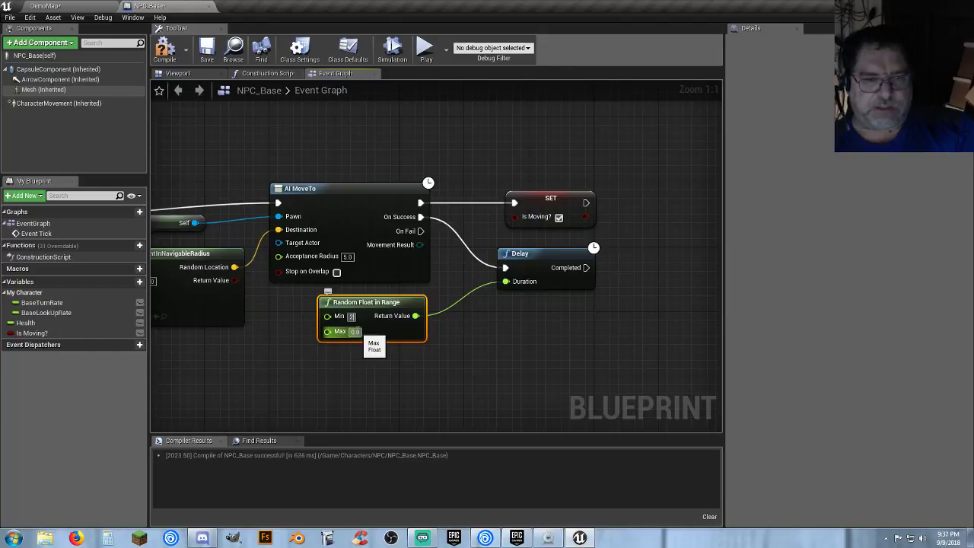
click(354, 332)
text(5)
key(Return)
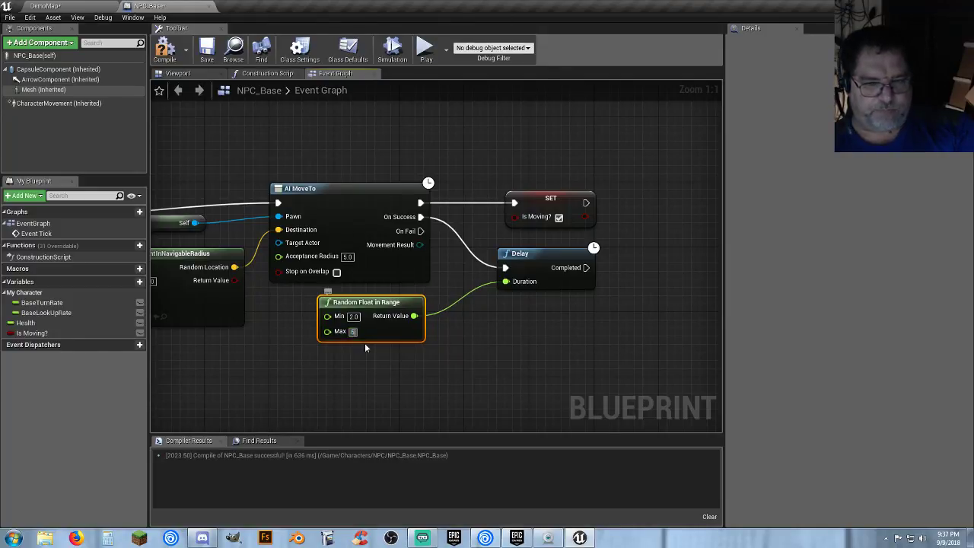
click(424, 354)
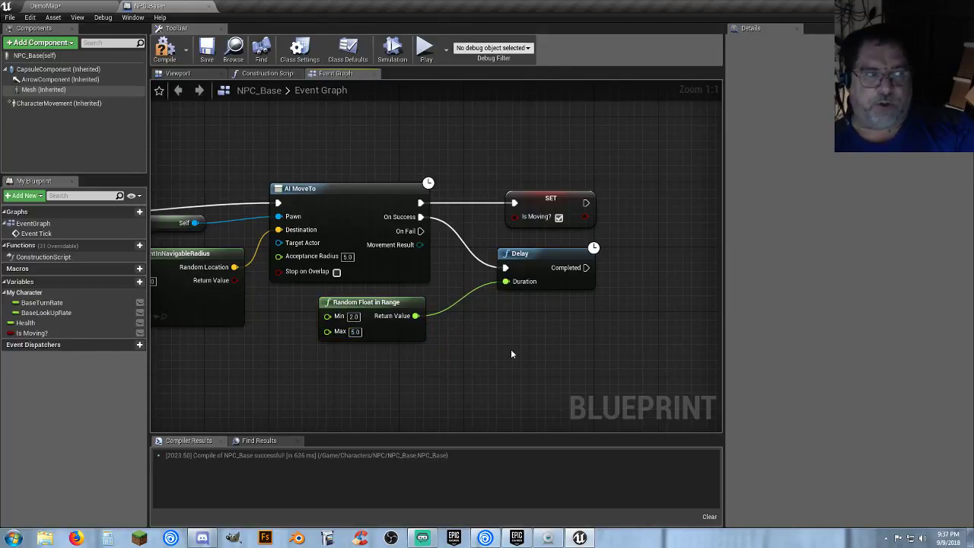
- Duplicate the SET "Is Moving?" node beyond the Delay node and disable the copy's value
right_drag(537, 336, 463, 343)
click(500, 217)
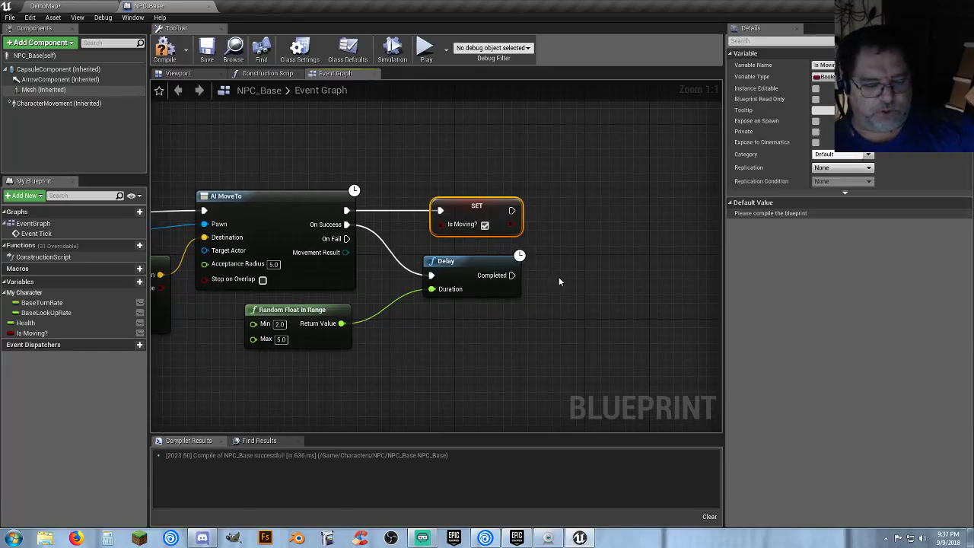
key(ctrl+w)
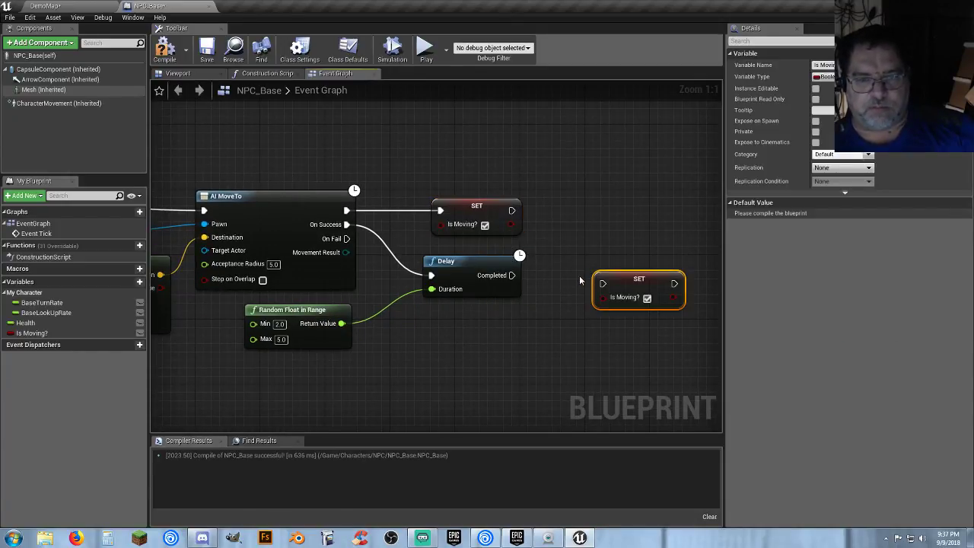
click(646, 297)
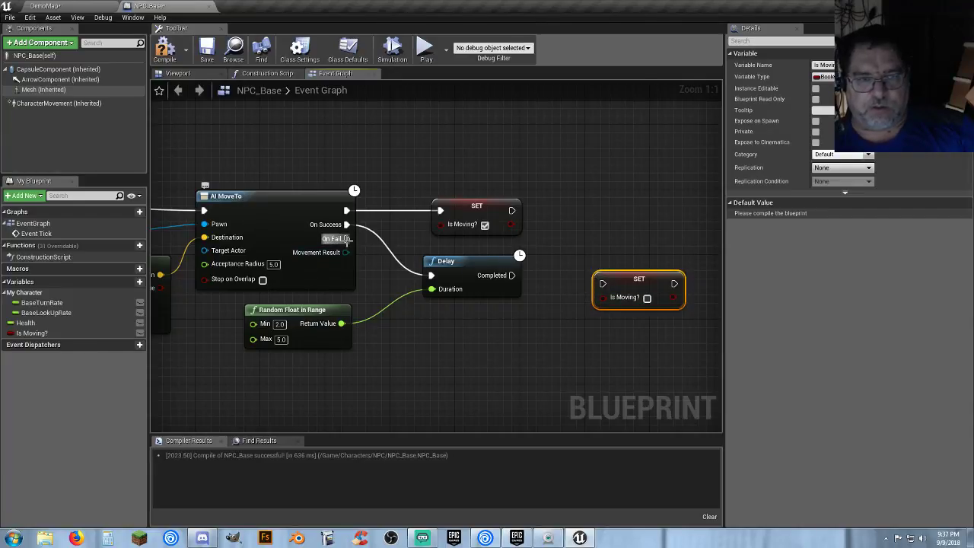
- Connect AI MoveTo's On Fail output to the Delay node, and Delay's Completed output to the duplicated SET node
drag(346, 238, 432, 276)
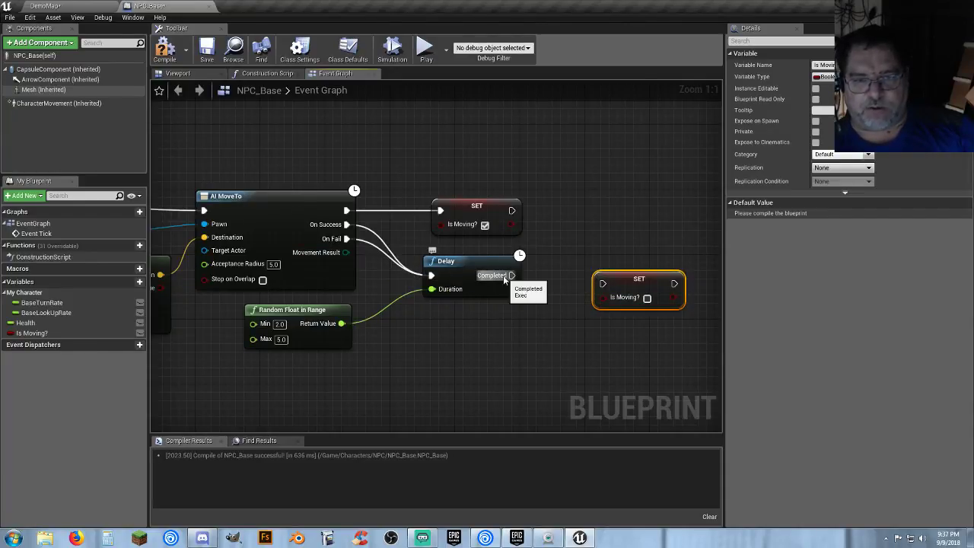
drag(512, 275, 573, 269)
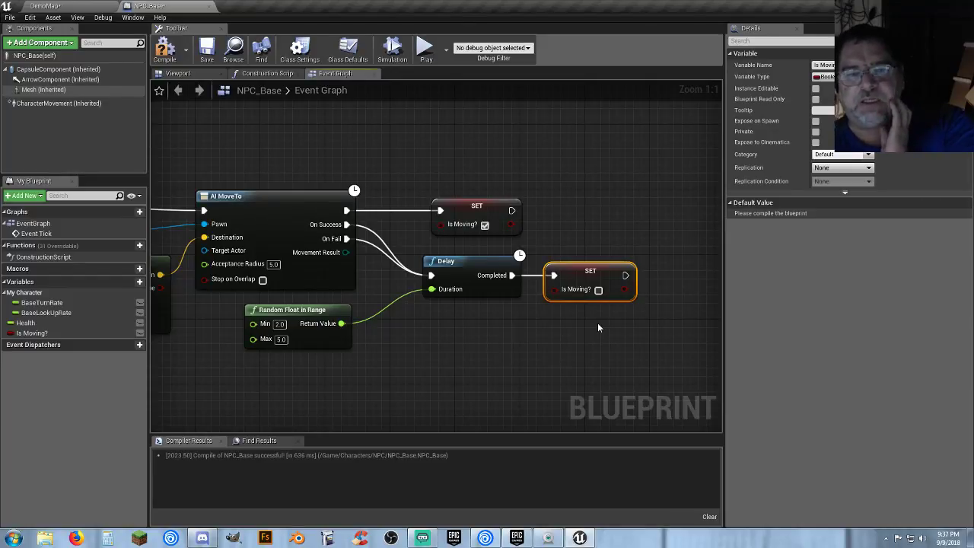
- Compile and save the NPC_Base blueprint and return to the DemoMap level
right_drag(455, 354, 706, 354)
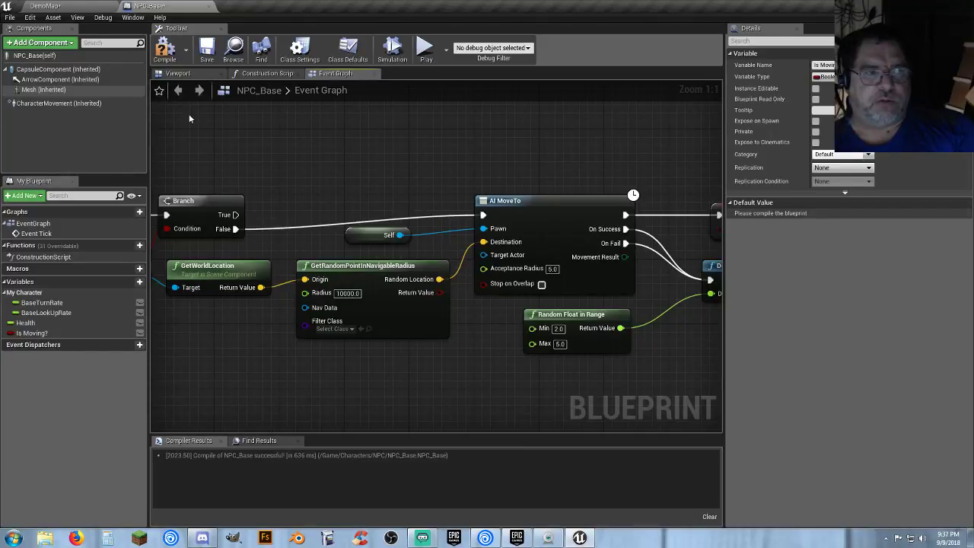
click(208, 52)
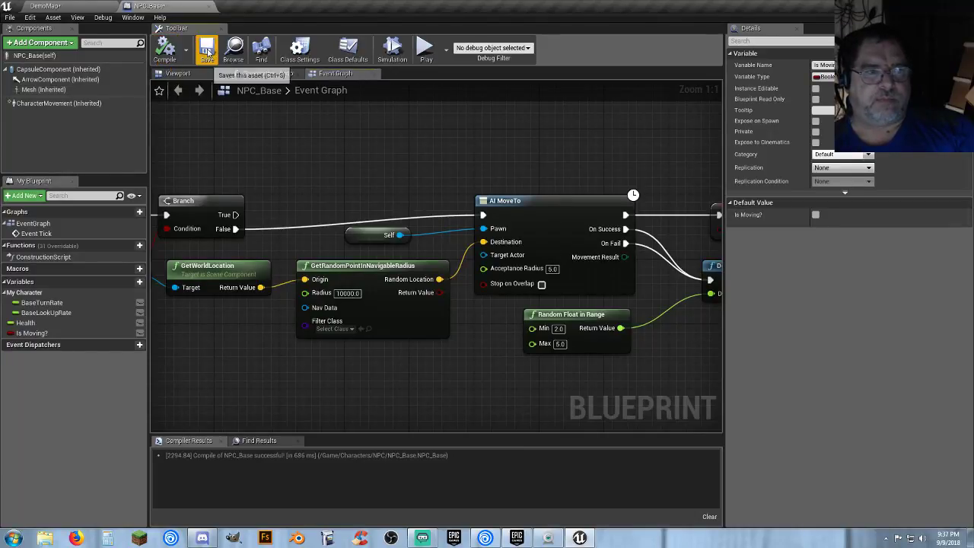
click(97, 11)
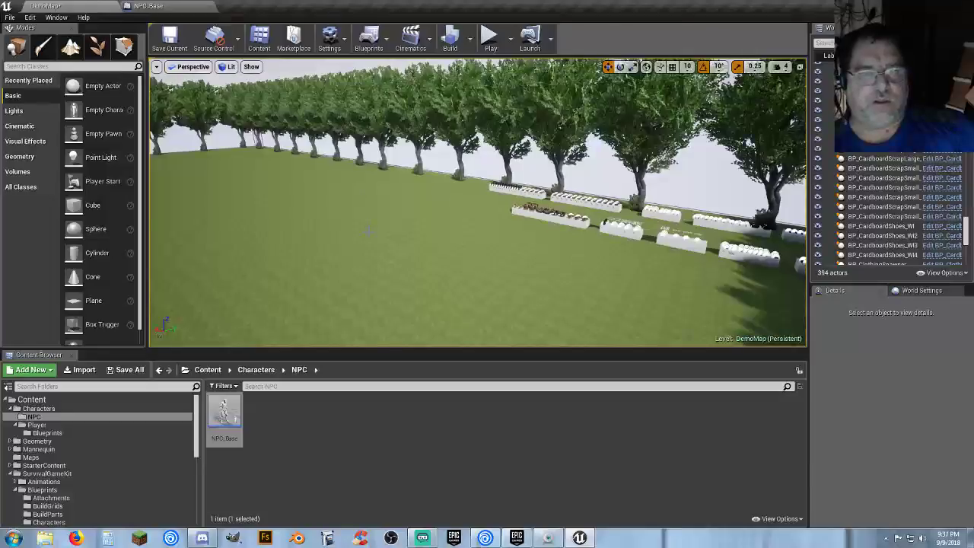
- Add a Nav Mesh Bounds Volume to the level, located at 0, 0, 0 on the lawn
key(s)
right_drag(477, 201, 423, 134)
key(w)
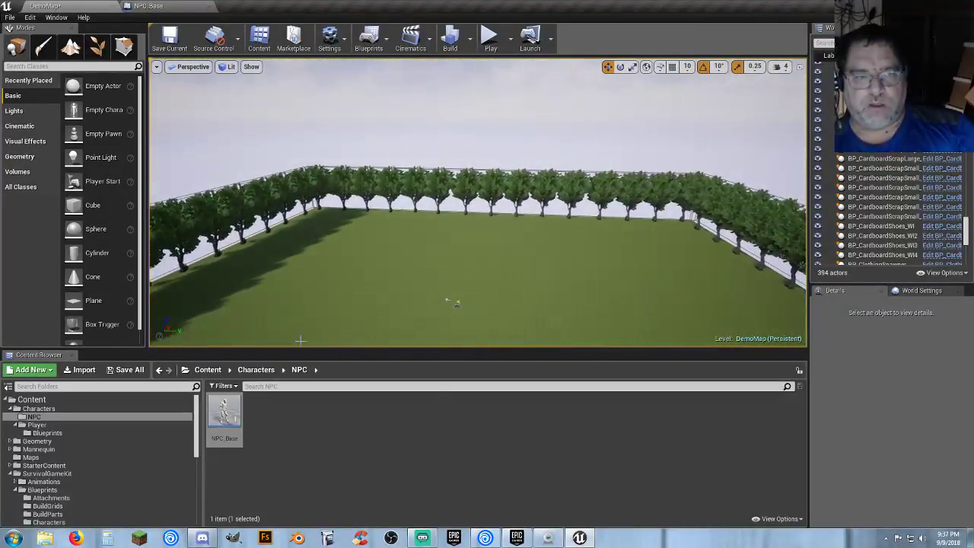
click(19, 171)
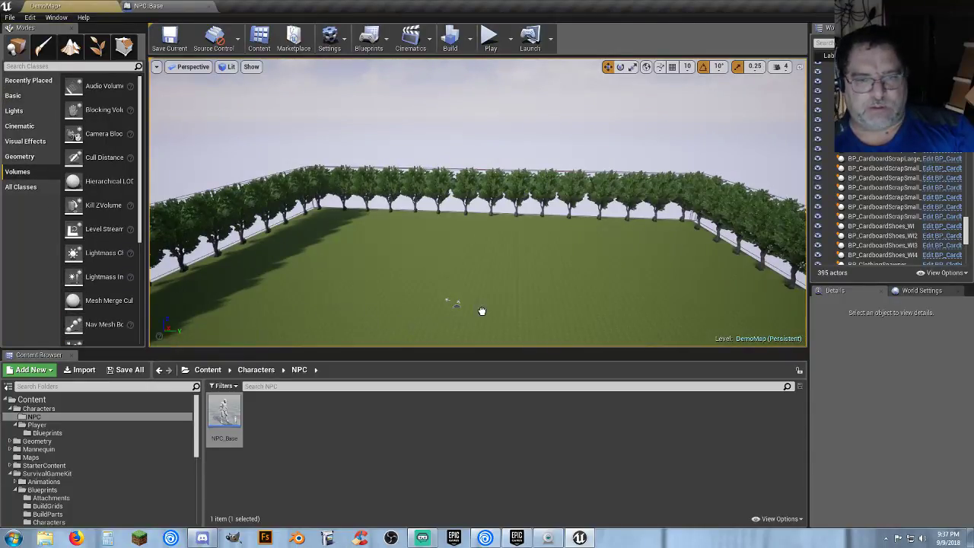
drag(485, 308, 484, 306)
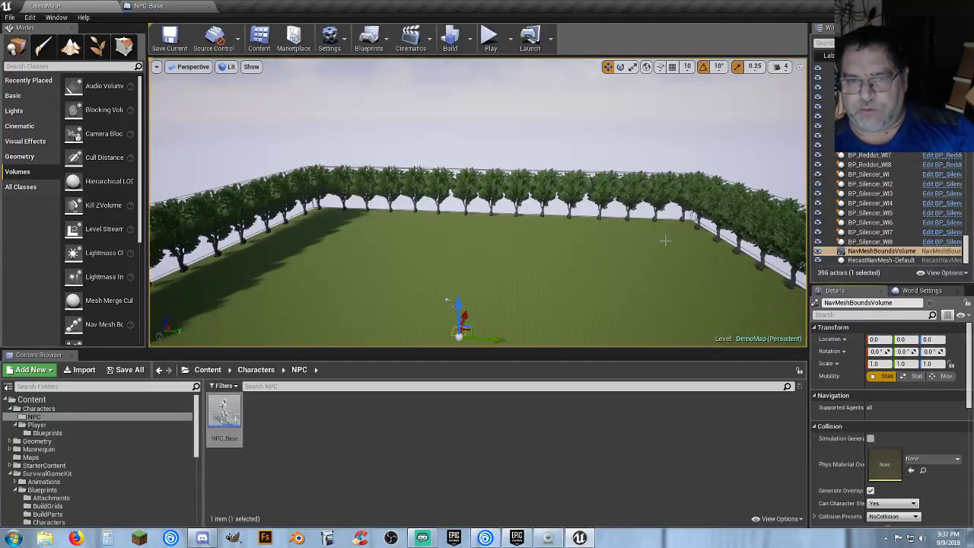
right_drag(625, 232, 548, 239)
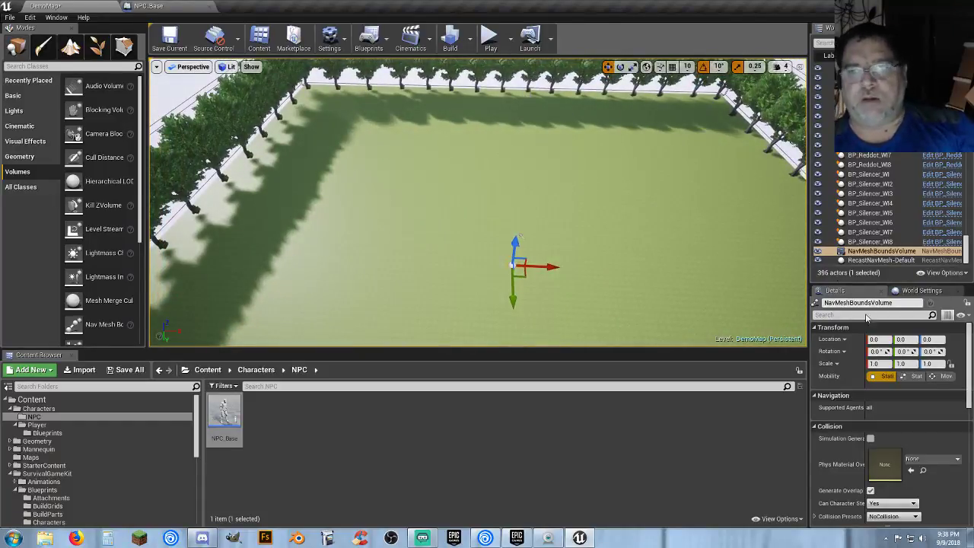
- Scale the Nav Mesh Bounds Volume to about 64.75 in X and 65.5 in Y so it spans the tree-lined lawn
click(633, 66)
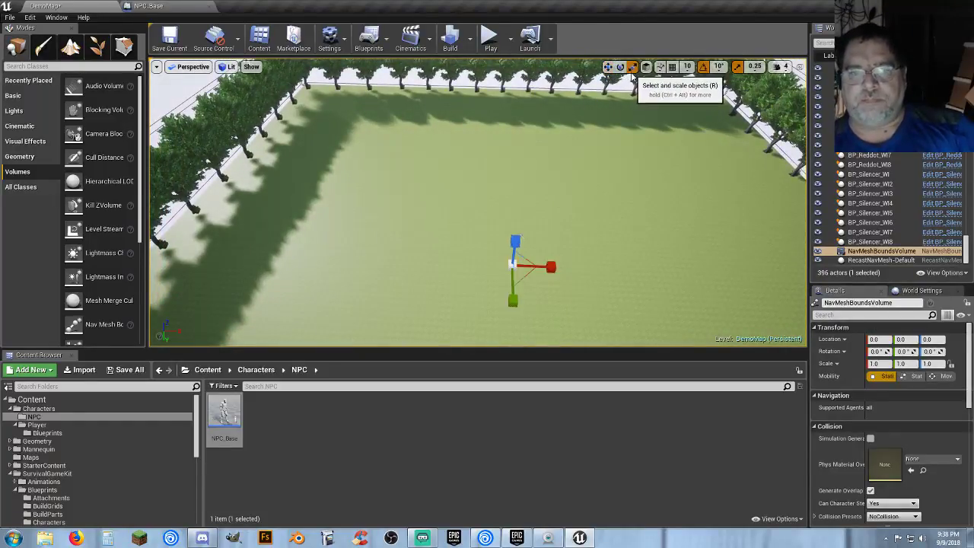
drag(553, 267, 601, 266)
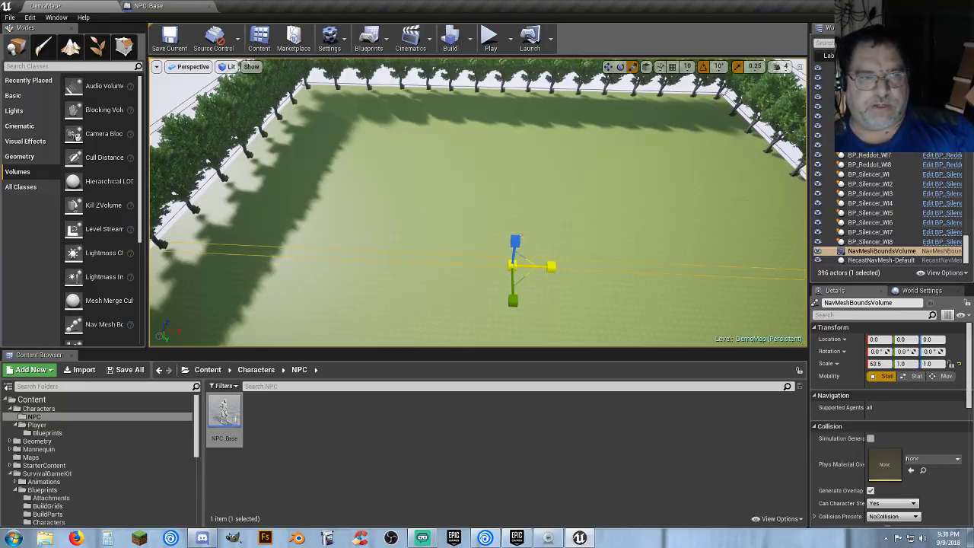
right_drag(545, 204, 681, 236)
right_drag(505, 274, 504, 218)
drag(481, 235, 581, 264)
drag(933, 363, 940, 363)
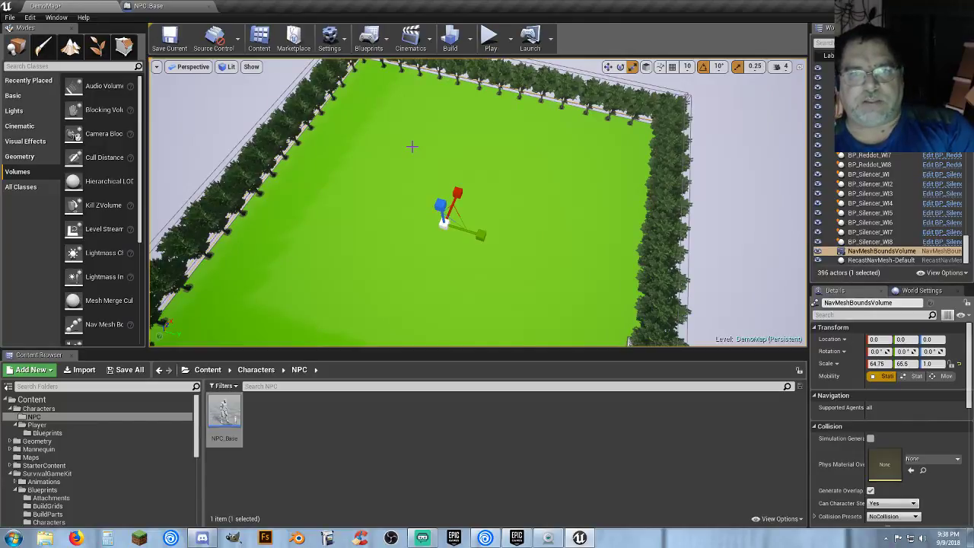
- Hide the navigation mesh preview and place an NPC_Base character out on the open lawn
key(p)
right_drag(472, 157, 551, 217)
key(w)
right_drag(502, 259, 559, 217)
drag(224, 404, 451, 278)
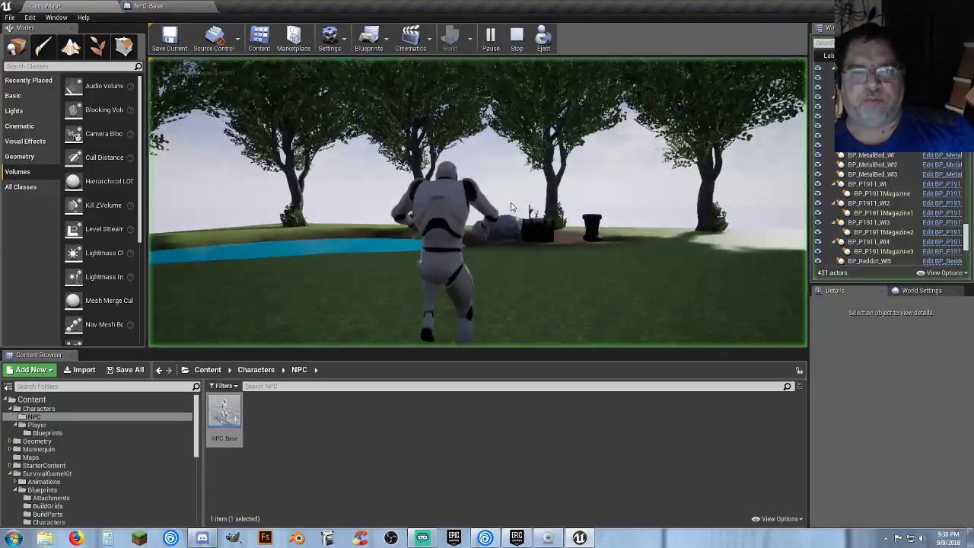
- Play-test the level by running the player up to the NPC to examine its movement, and end the session
key(w)
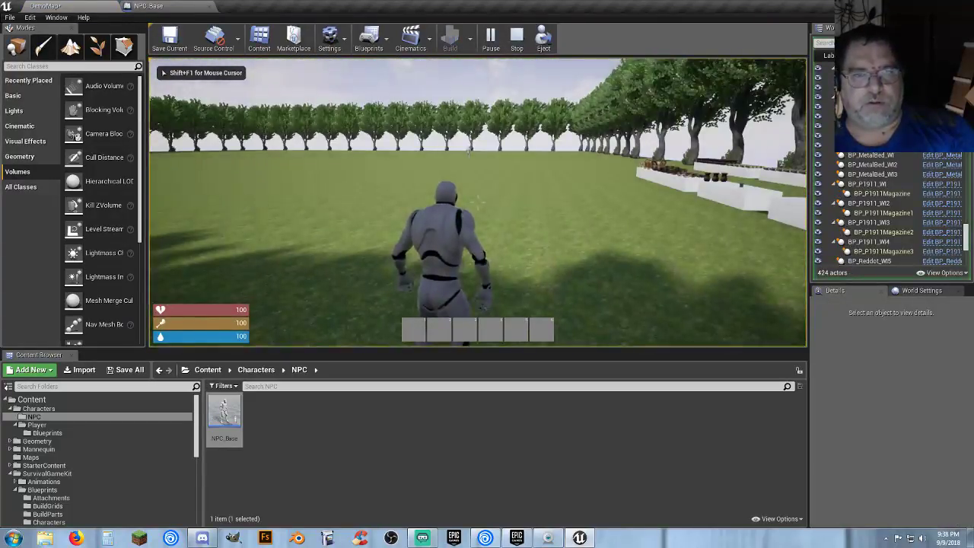
key(w)
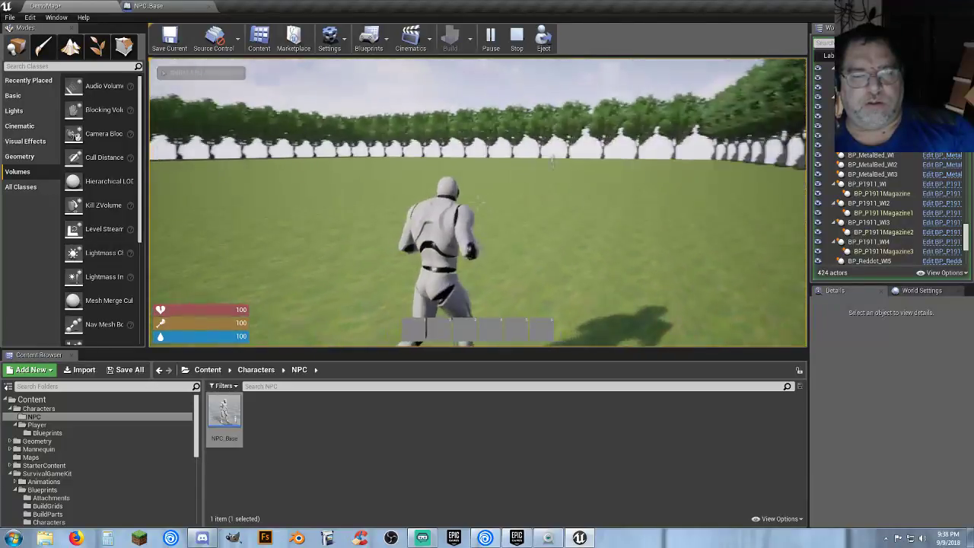
key(w)
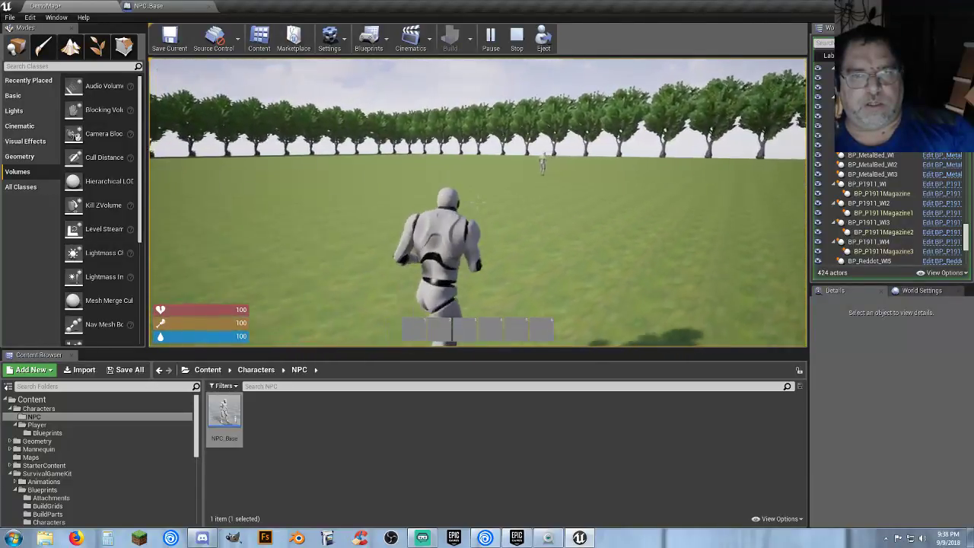
key(w)
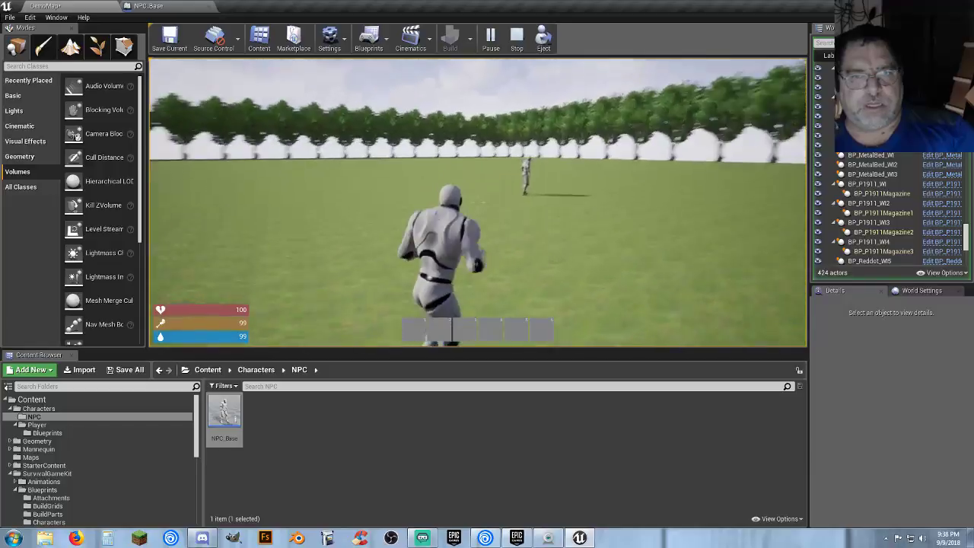
key(w)
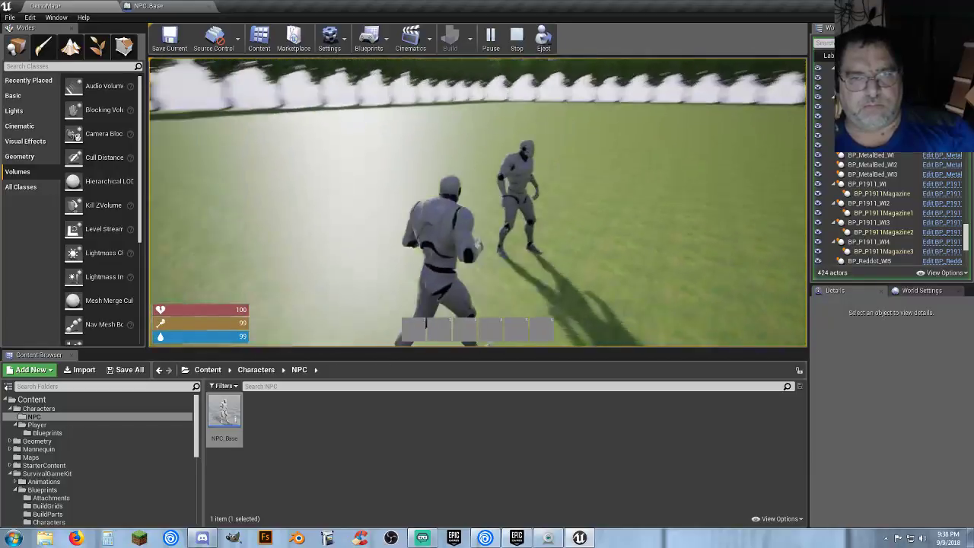
key(w)
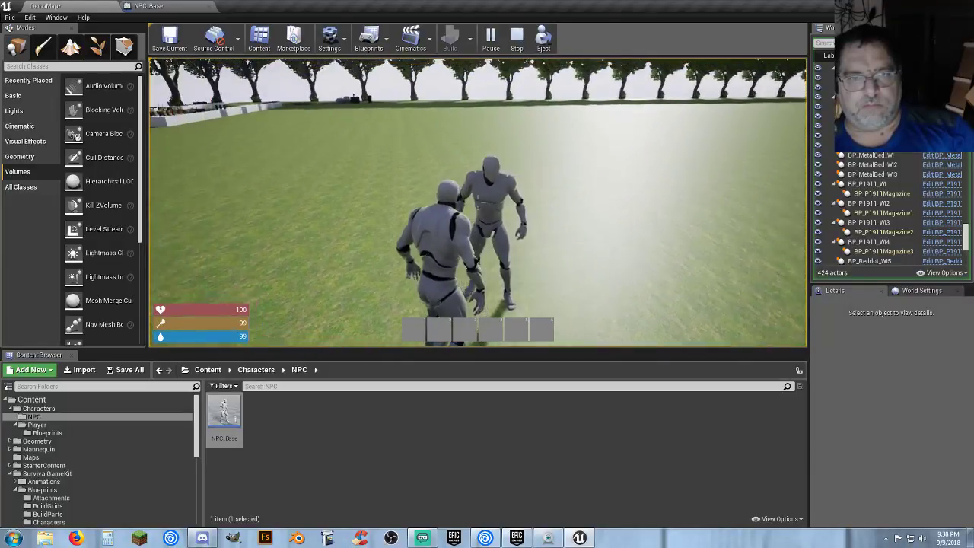
key(a)
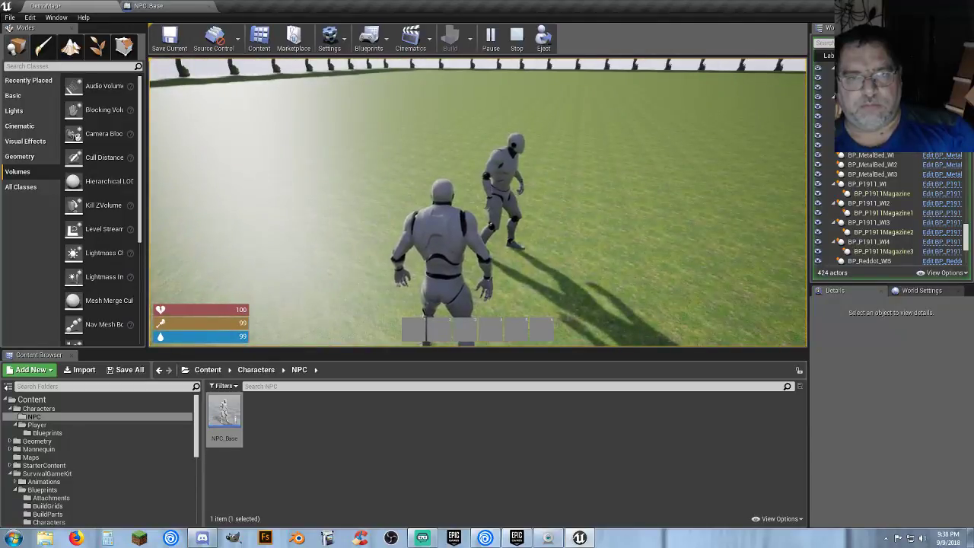
key(Escape)
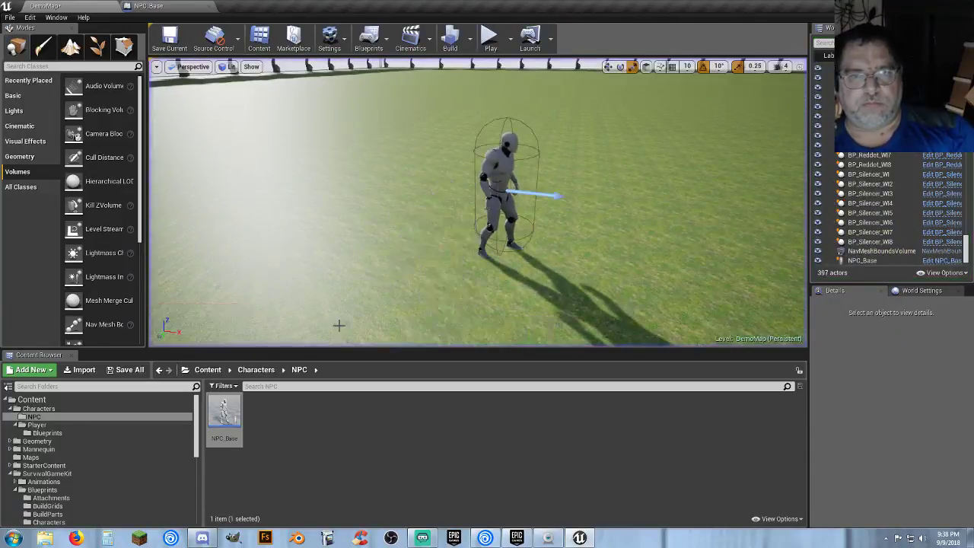
- Review the wander logic in the NPC_Base Event Graph, and compile and save the blueprint
click(155, 9)
right_drag(213, 324, 100, 299)
right_drag(596, 330, 637, 344)
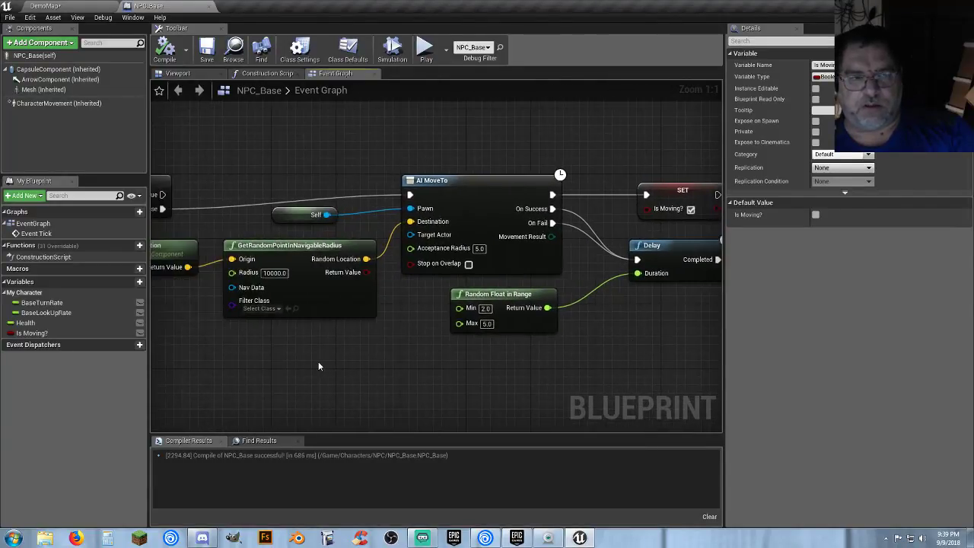
right_drag(319, 366, 490, 357)
click(32, 332)
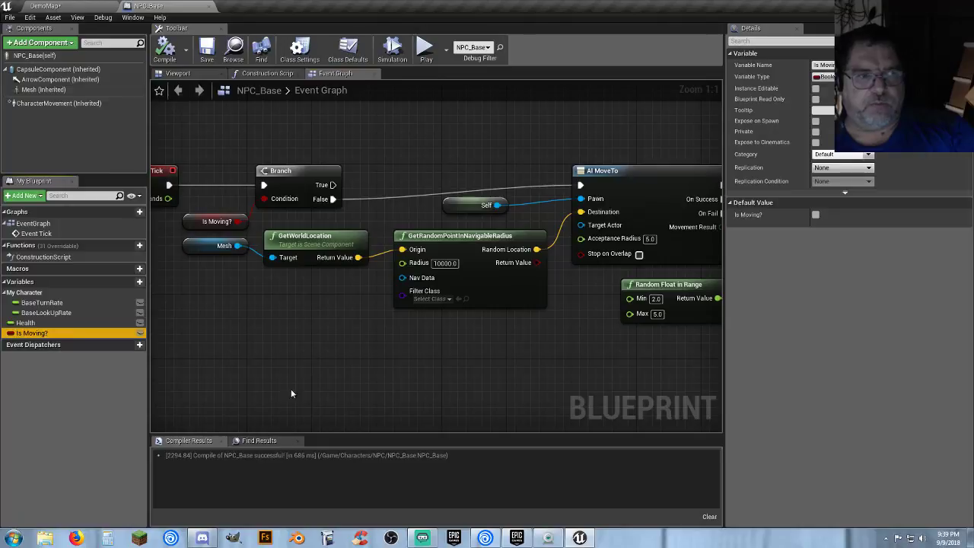
click(379, 370)
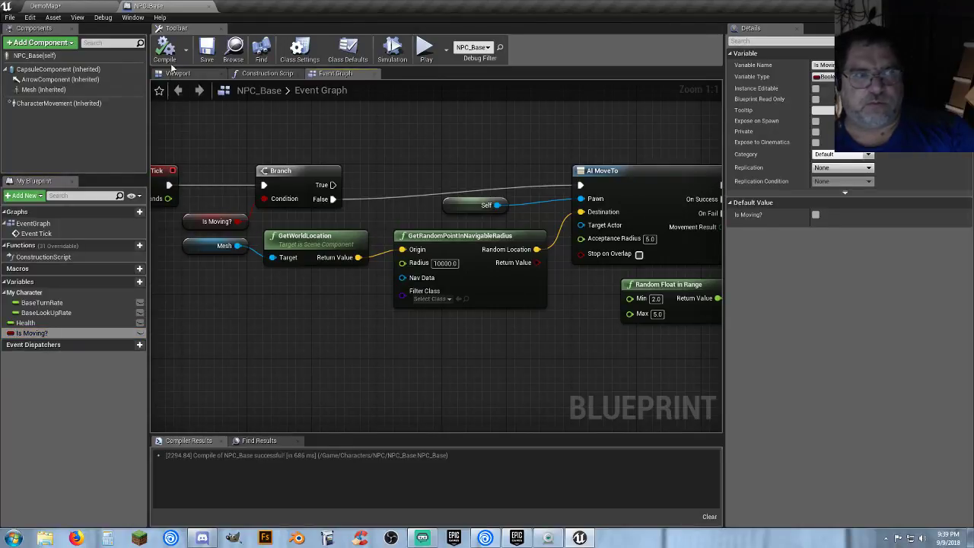
click(205, 47)
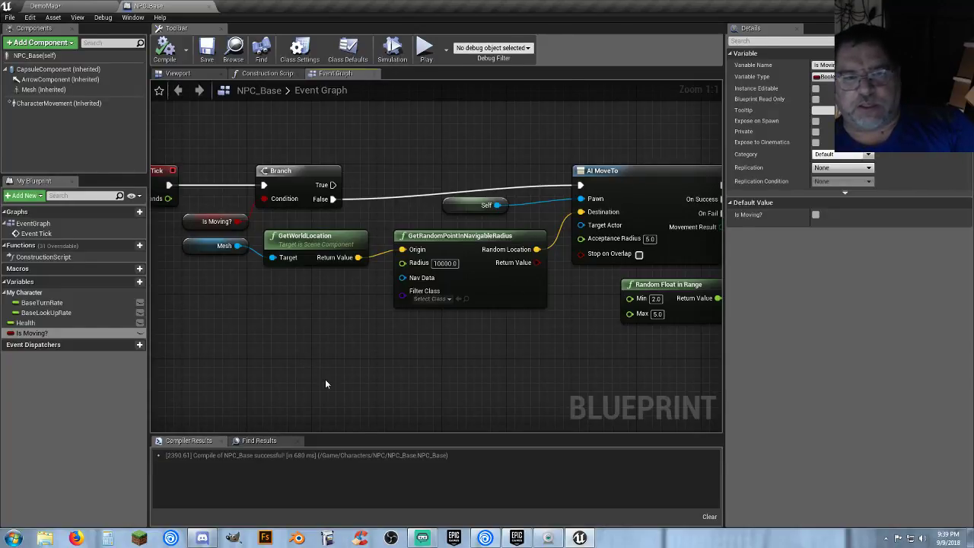
- Disconnect AI MoveTo's On Success and On Fail outputs from the Delay node and move Delay down beside Random Float in Range
right_drag(539, 373, 216, 368)
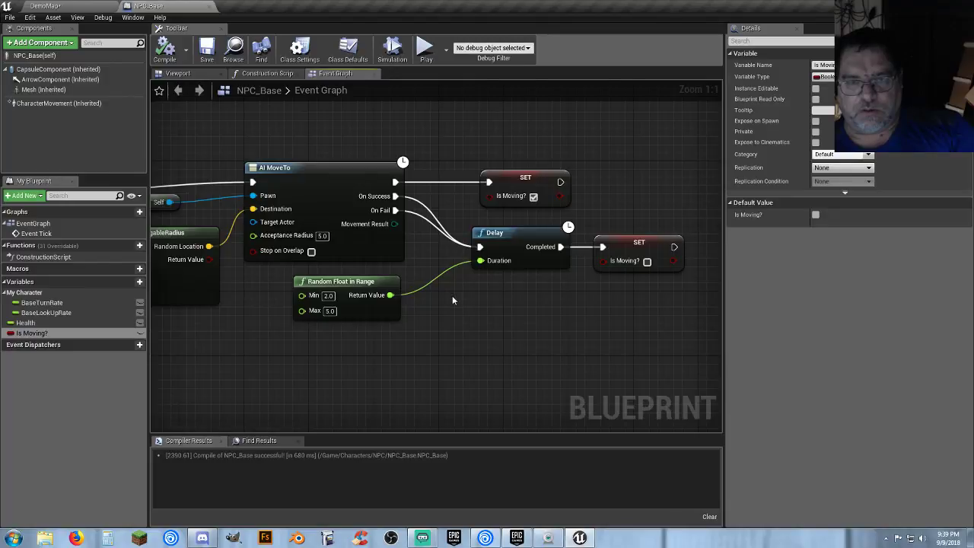
ctrl+click(436, 227)
ctrl+click(437, 219)
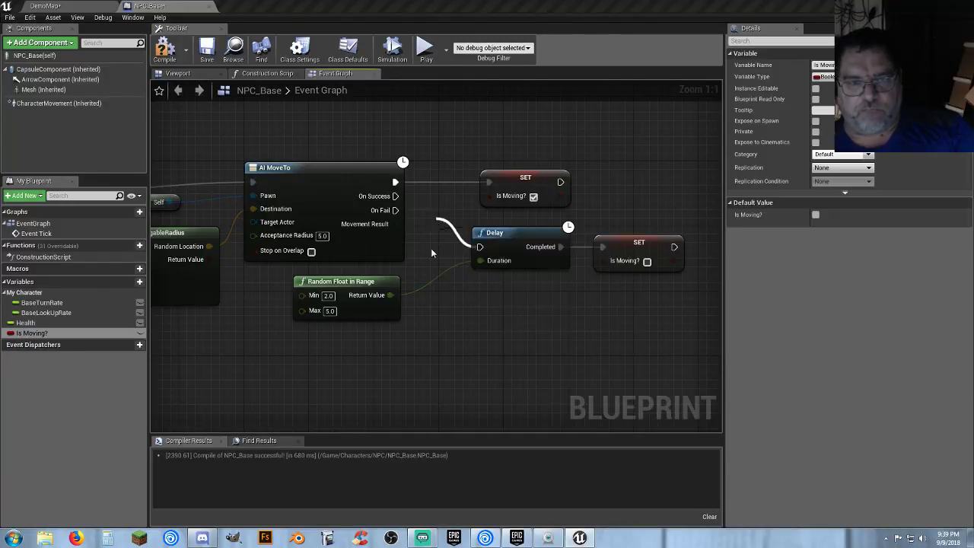
click(412, 326)
drag(510, 232, 460, 316)
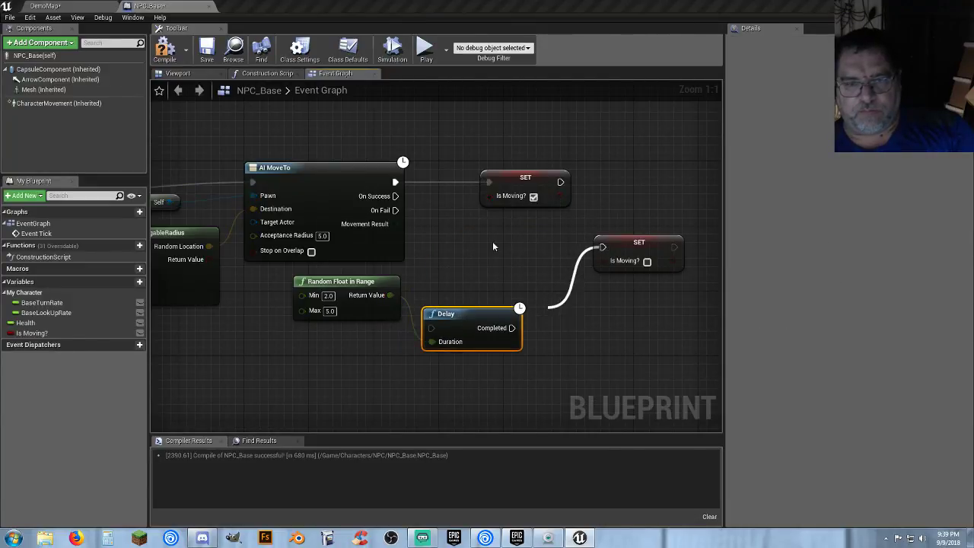
- Unlink the disabled "Is Moving?" SET node from Delay, move it below the other SET node, and connect On Success and On Fail into it
alt+click(574, 251)
drag(619, 242, 491, 232)
click(466, 260)
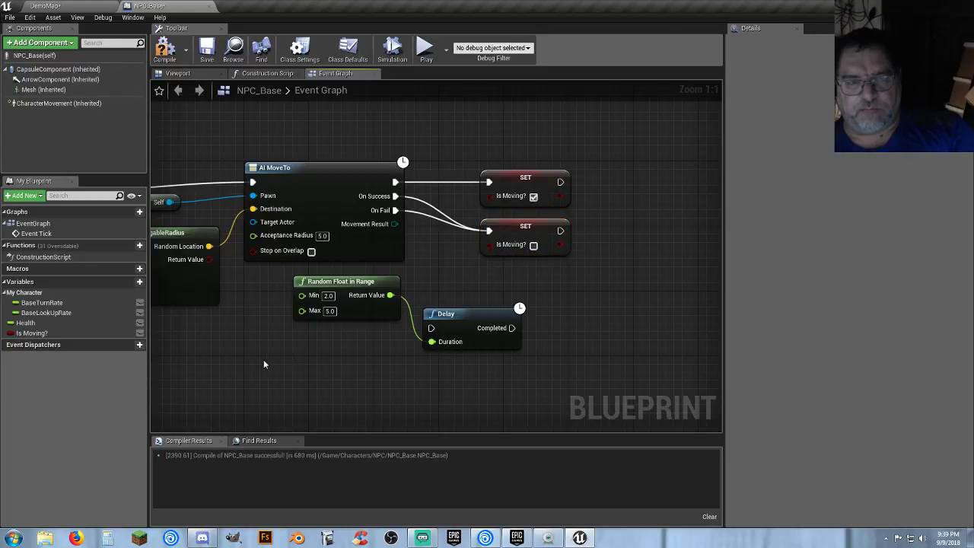
- Compile and save the rewired NPC_Base blueprint and return to the DemoMap level
right_drag(263, 365, 563, 391)
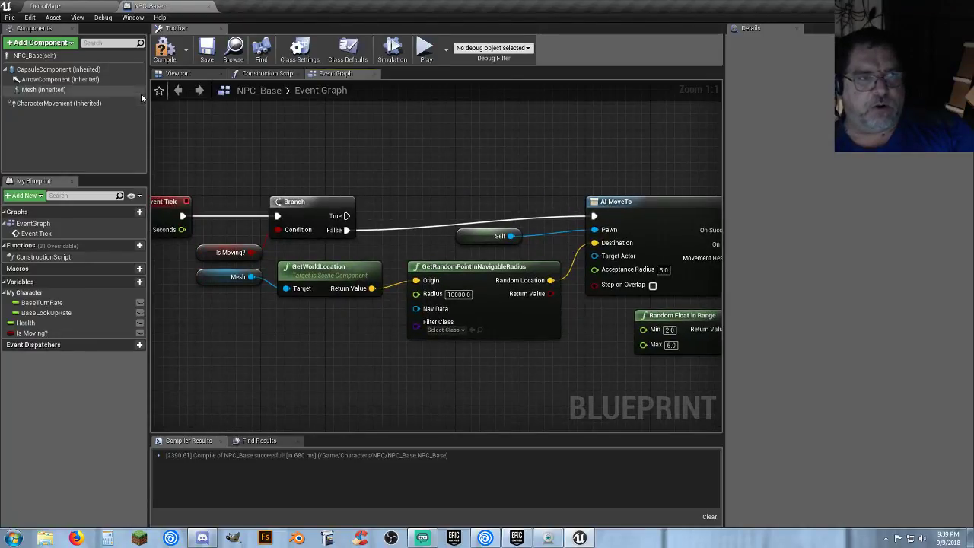
click(207, 52)
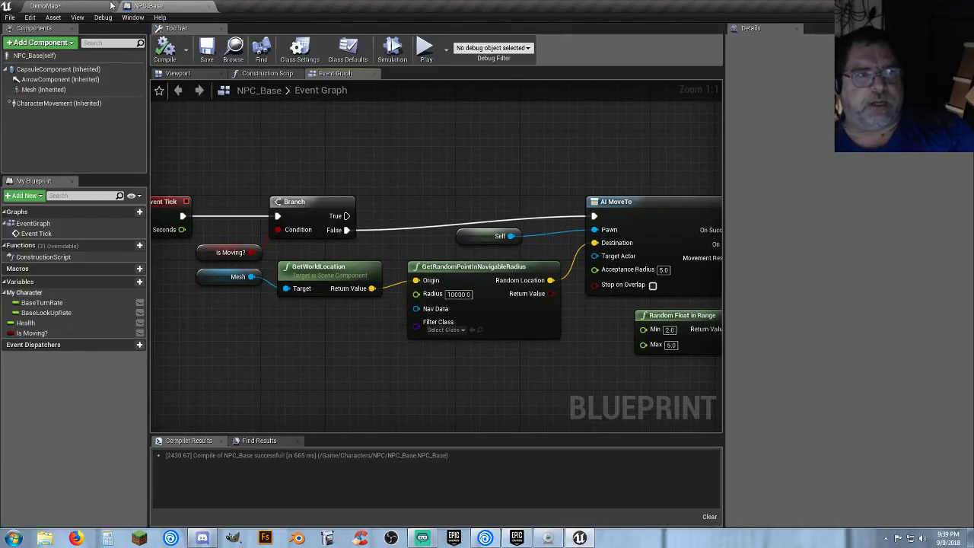
click(111, 7)
- Place a second NPC_Base character on the grass at the edge of the pond
right_drag(421, 191, 278, 148)
key(w)
right_drag(262, 309, 305, 322)
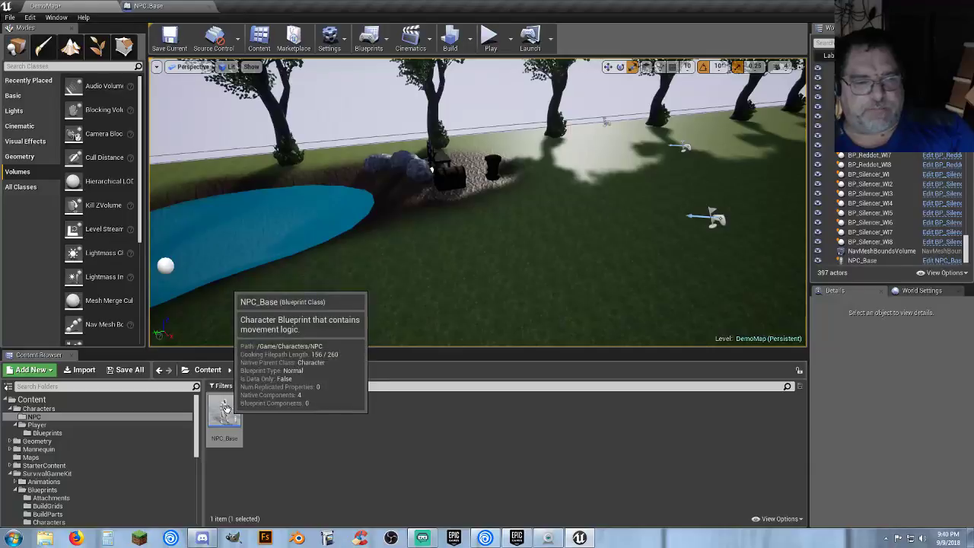
drag(225, 415, 357, 289)
drag(383, 248, 386, 247)
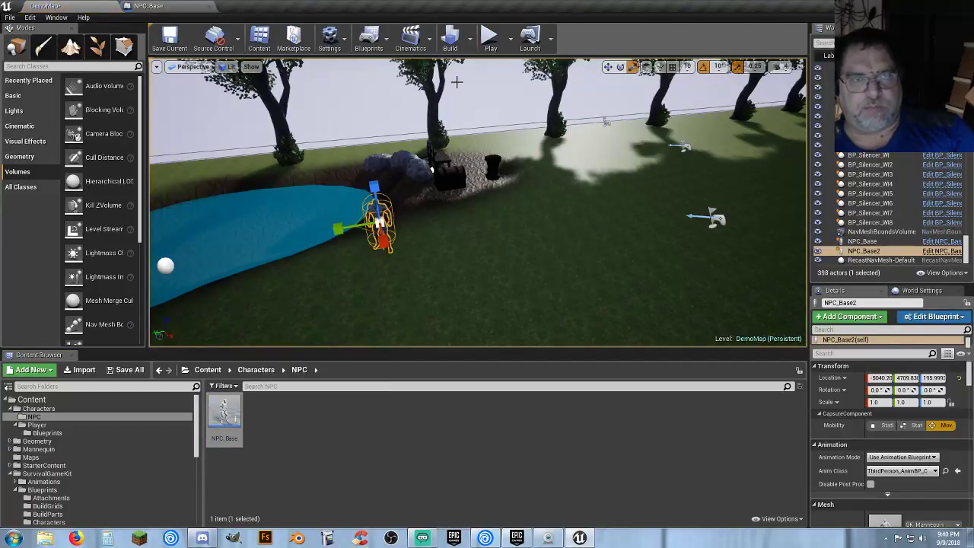
- Play-test the level to examine how the two NPCs behave, and stop the session
click(490, 36)
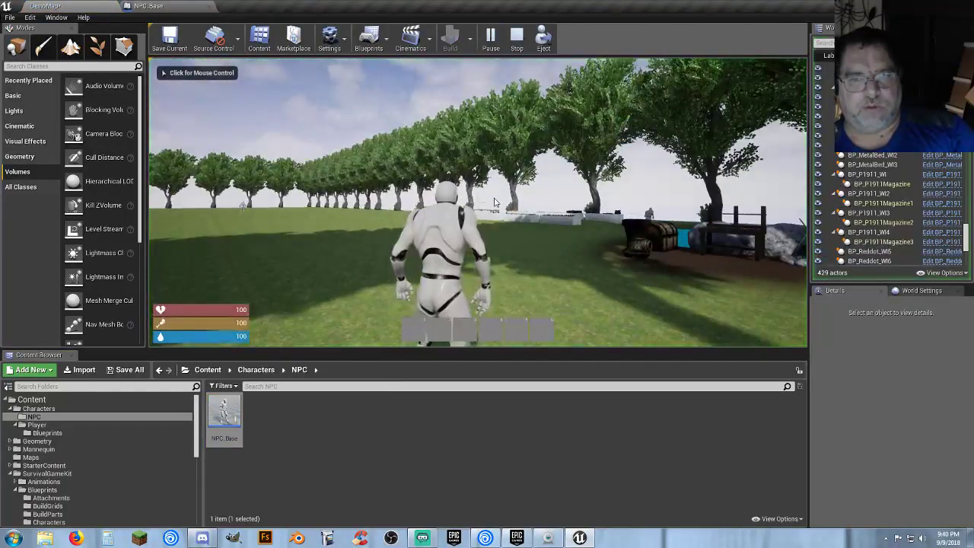
click(494, 202)
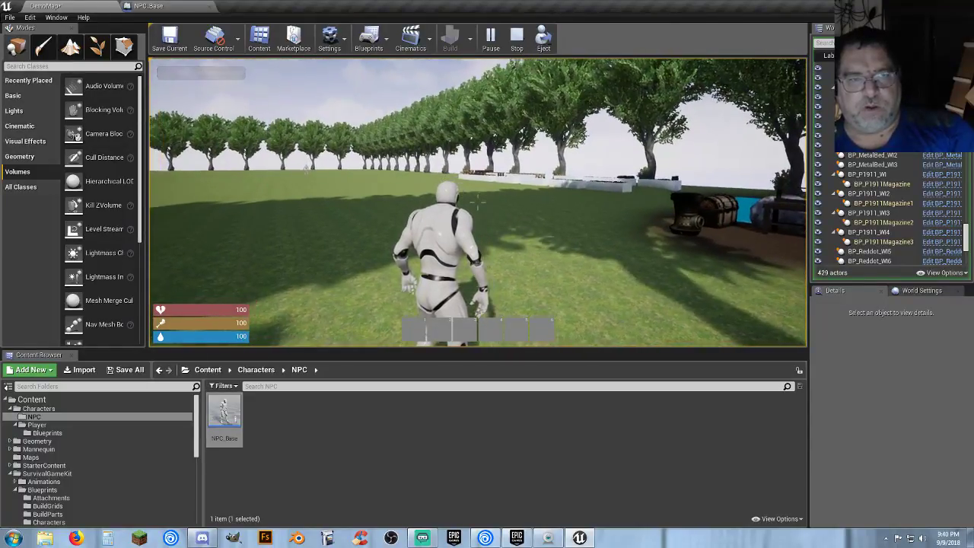
key(Escape)
- Delete the first NPC_Base character from the open lawn
key(w)
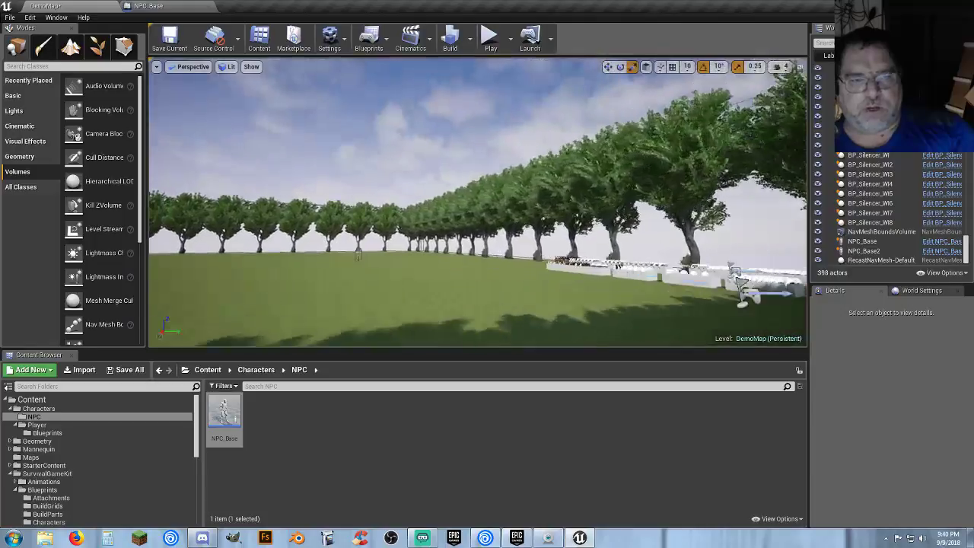
right_drag(512, 202, 427, 270)
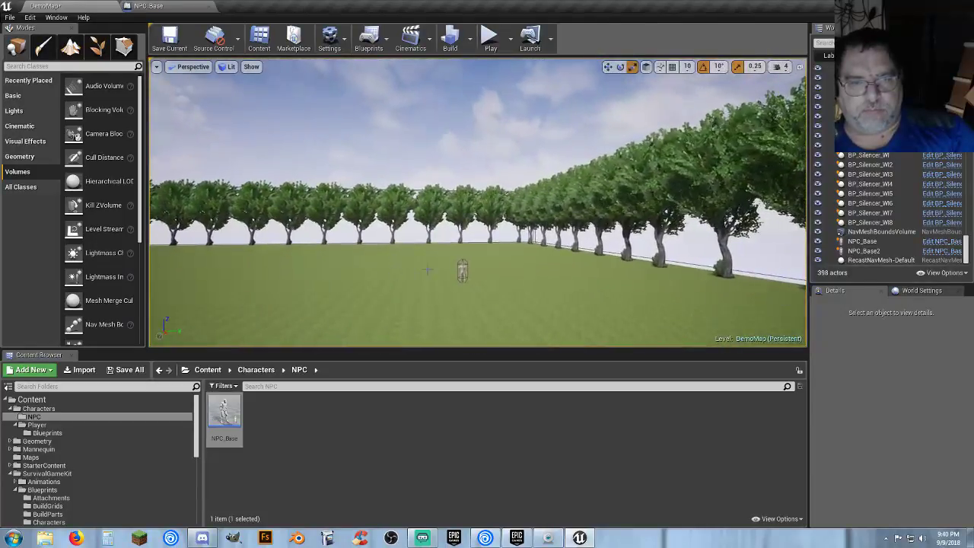
click(464, 271)
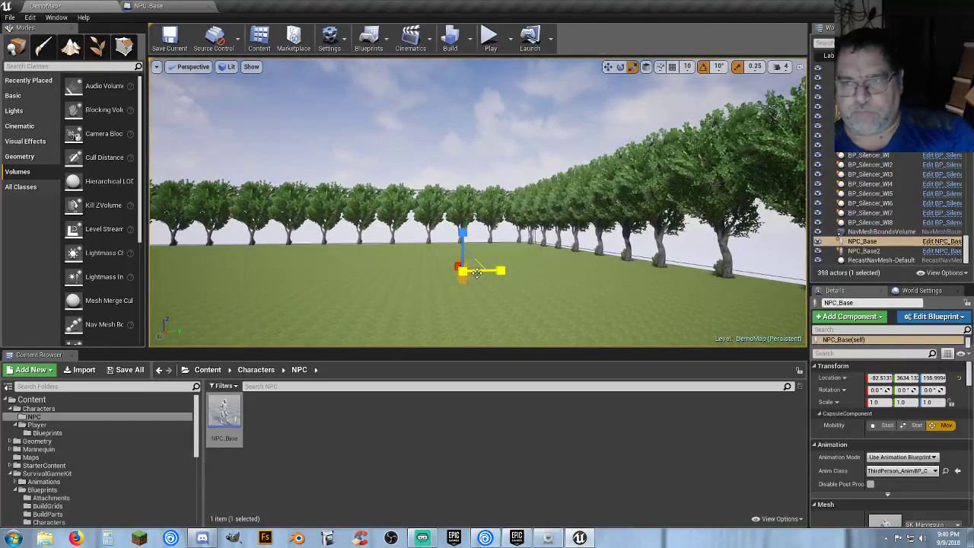
key(Delete)
- Place a new NPC_Base character on the lawn in front of the white item displays and start another play test
mouse_move(475, 280)
right_down()
mouse_move(496, 280)
mouse_move(487, 280)
right_up()
drag(228, 414, 482, 218)
drag(524, 193, 525, 187)
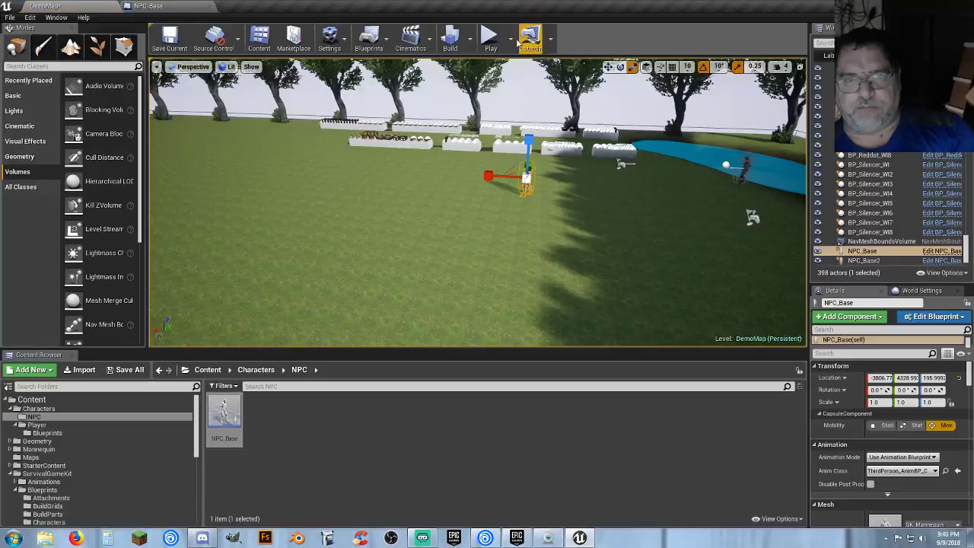
click(490, 38)
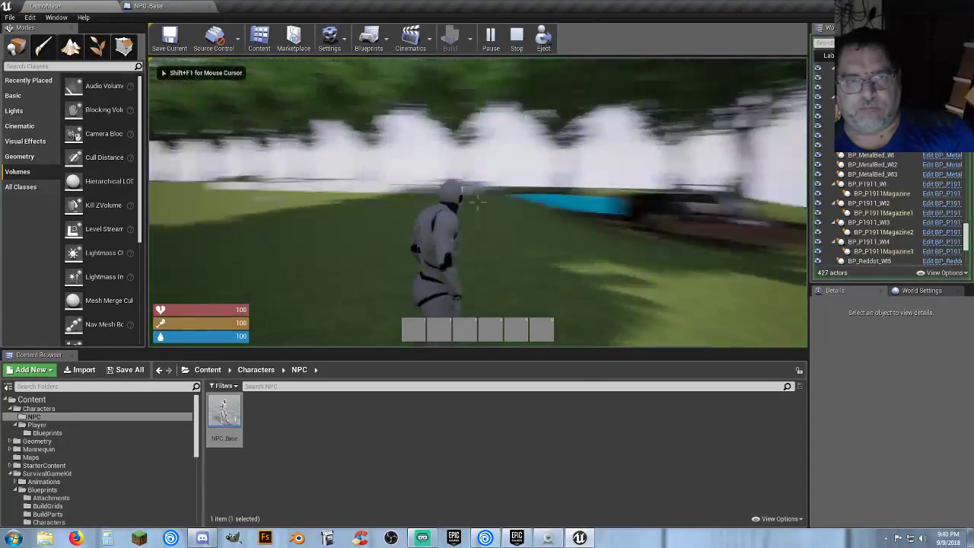
- Run up to the NPC on the lawn in the play test, examine how it behaves, and end the session
key(w)
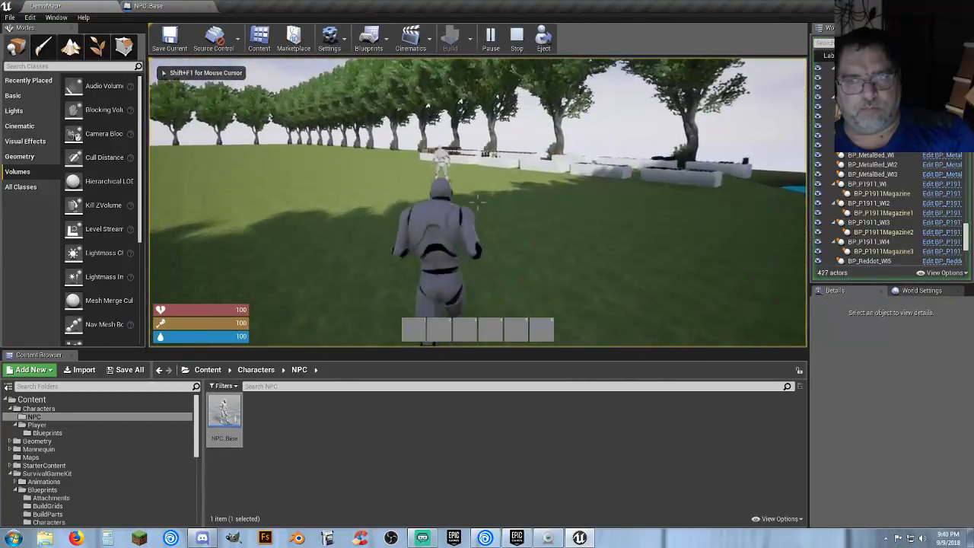
key(w)
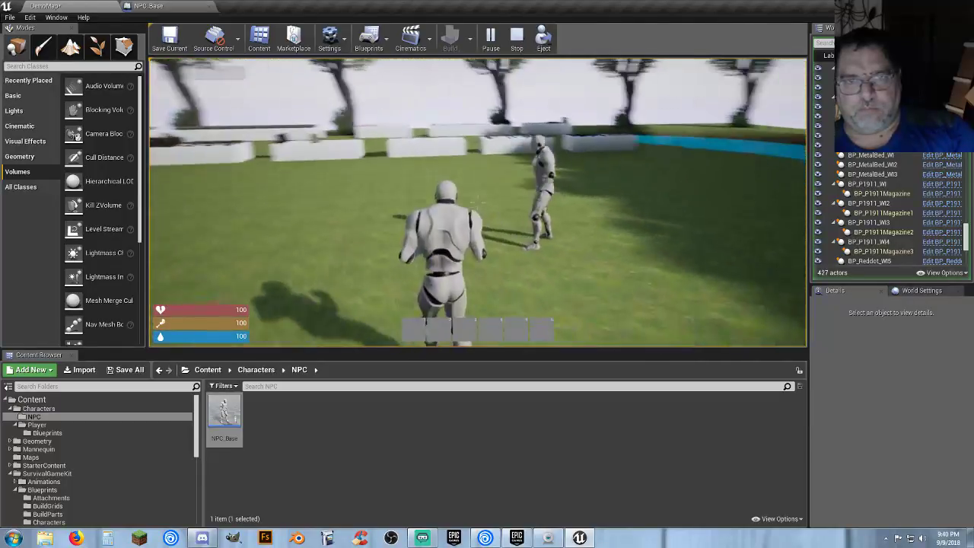
key(w)
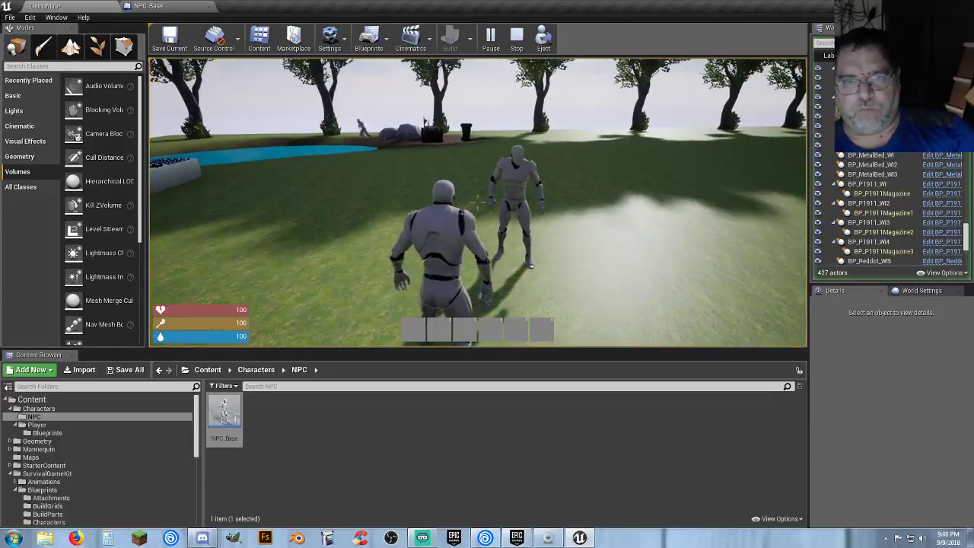
key(w)
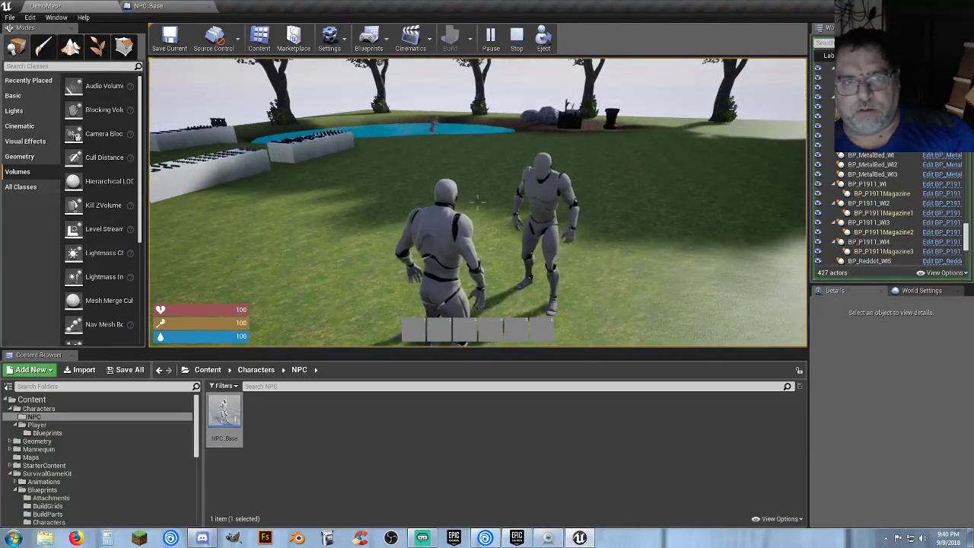
key(Escape)
- Replace the NPC_Base on the open lawn with a new one on the grass between the white item displays and the pond
click(536, 199)
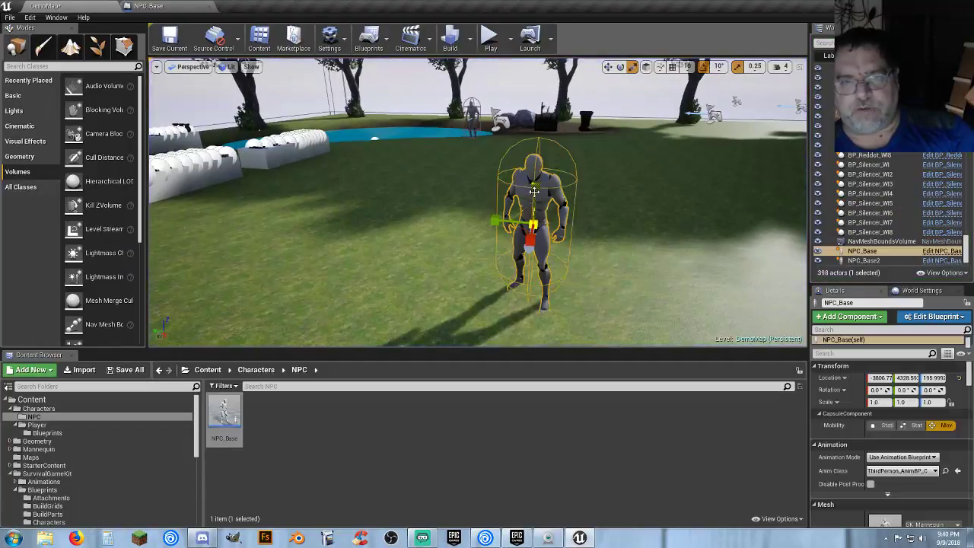
key(Delete)
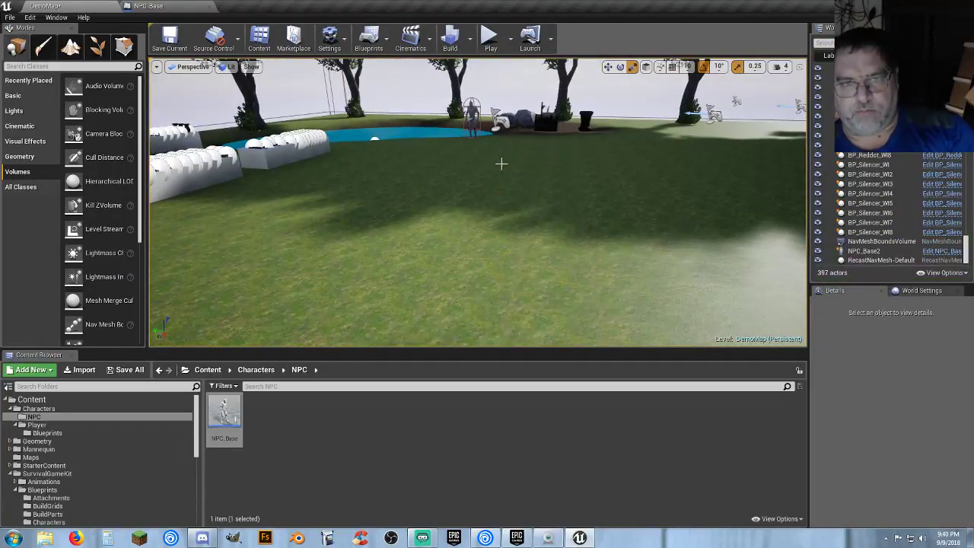
mouse_move(500, 165)
right_down()
mouse_move(500, 114)
mouse_move(501, 153)
right_up()
key(w)
right_drag(367, 293, 366, 293)
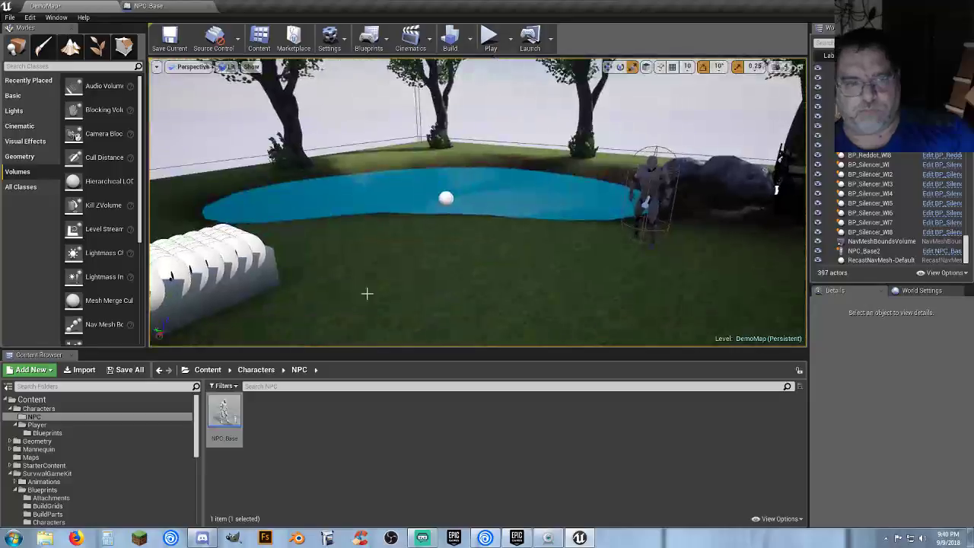
drag(237, 406, 386, 287)
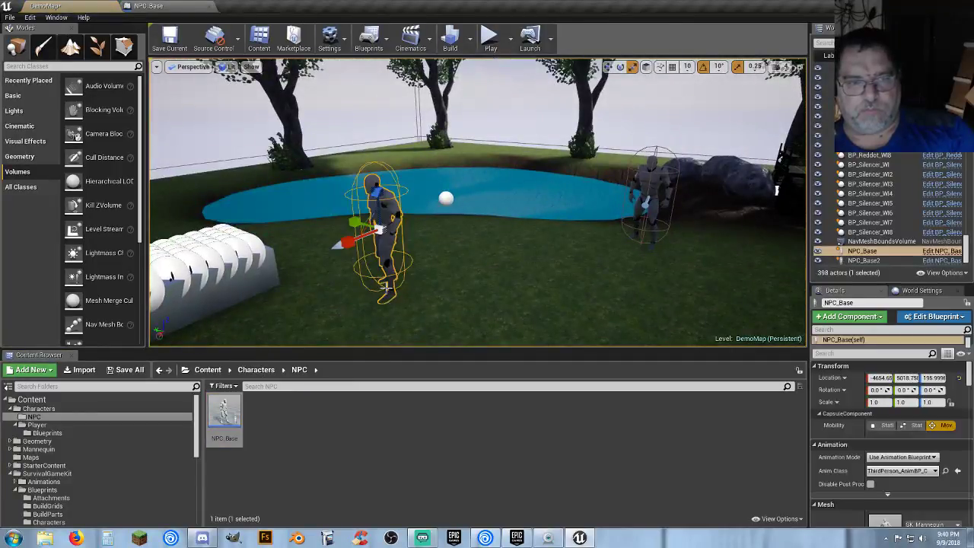
- Check the nav mesh coverage around the pond with the overlay, hide it again, and briefly play-test the level
key(p)
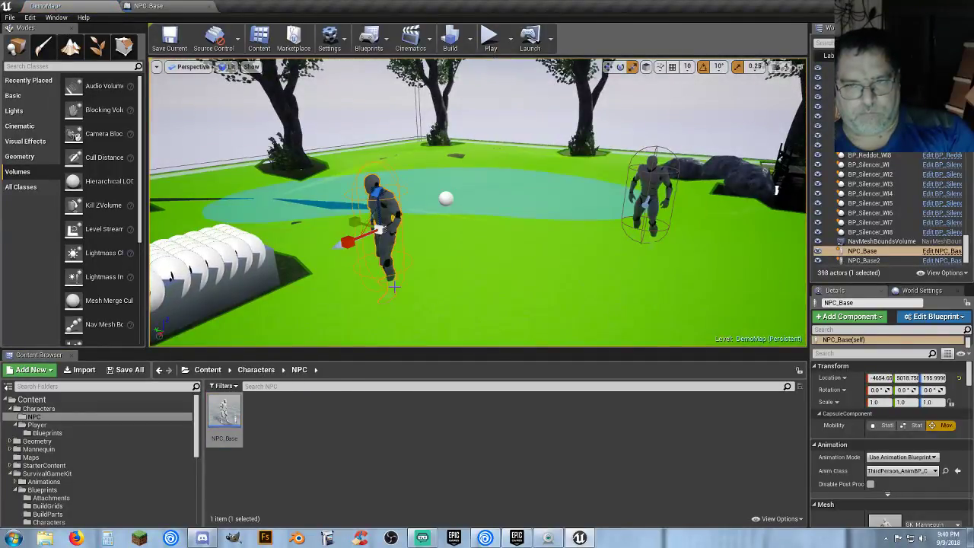
key(p)
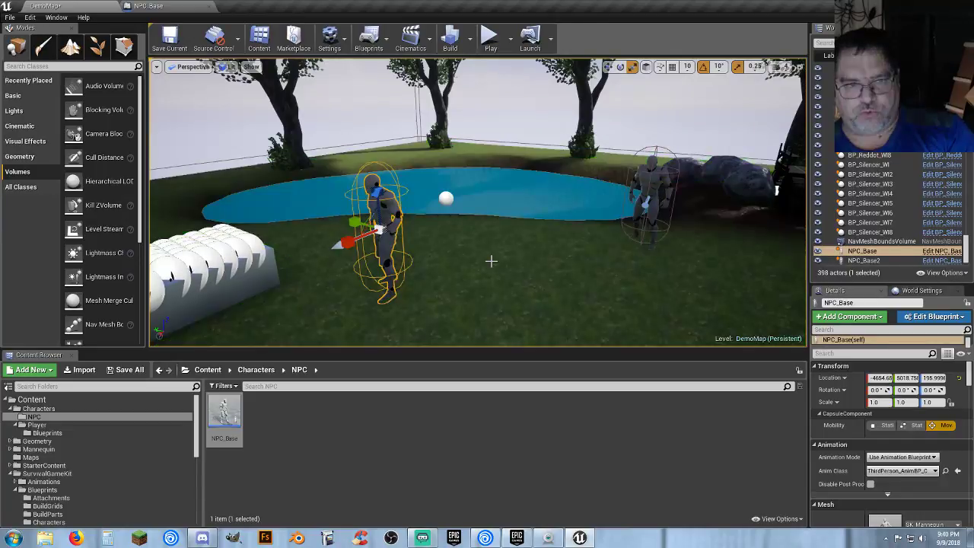
click(491, 36)
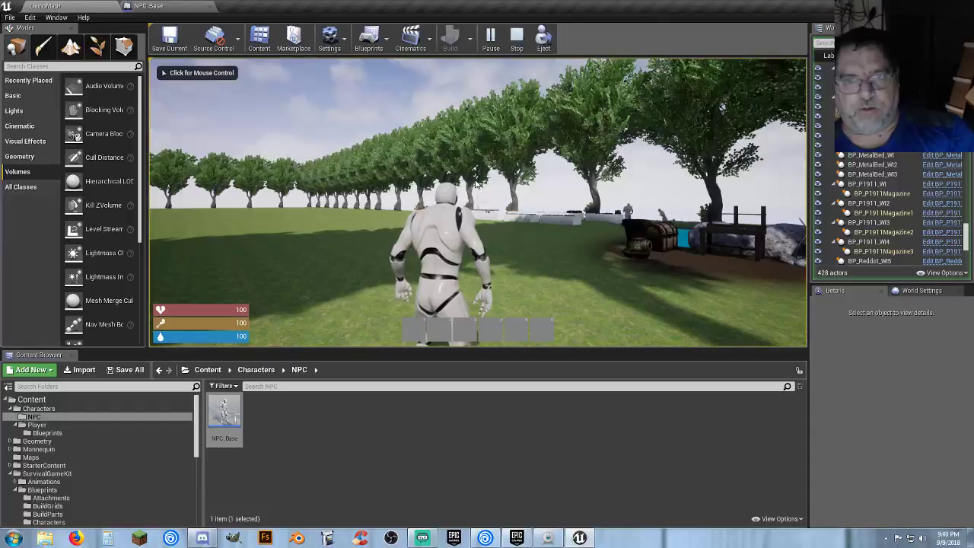
key(Escape)
- Place three more NPC_Base characters spread across the open lawn away from the pond
mouse_move(525, 187)
right_down()
mouse_move(525, 137)
mouse_move(525, 274)
mouse_move(526, 188)
right_up()
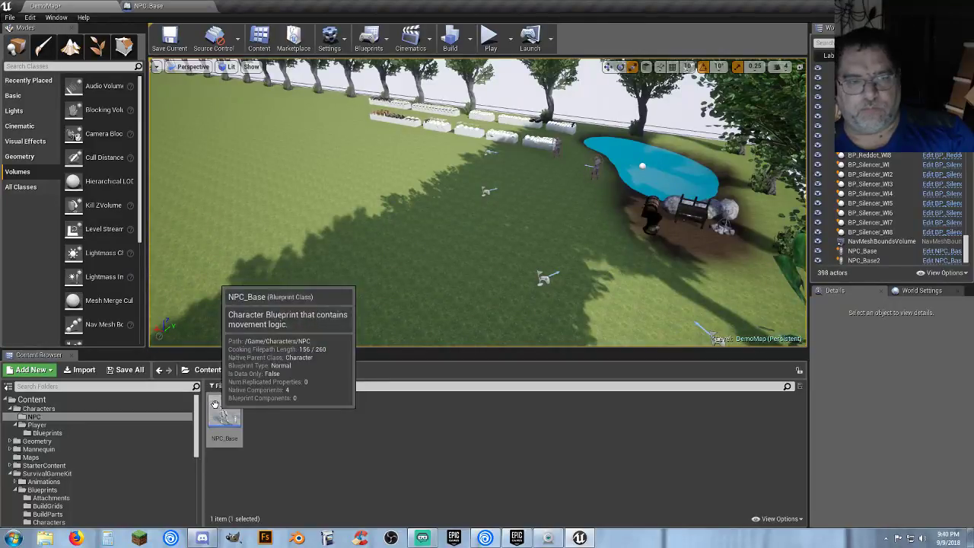
drag(225, 415, 350, 191)
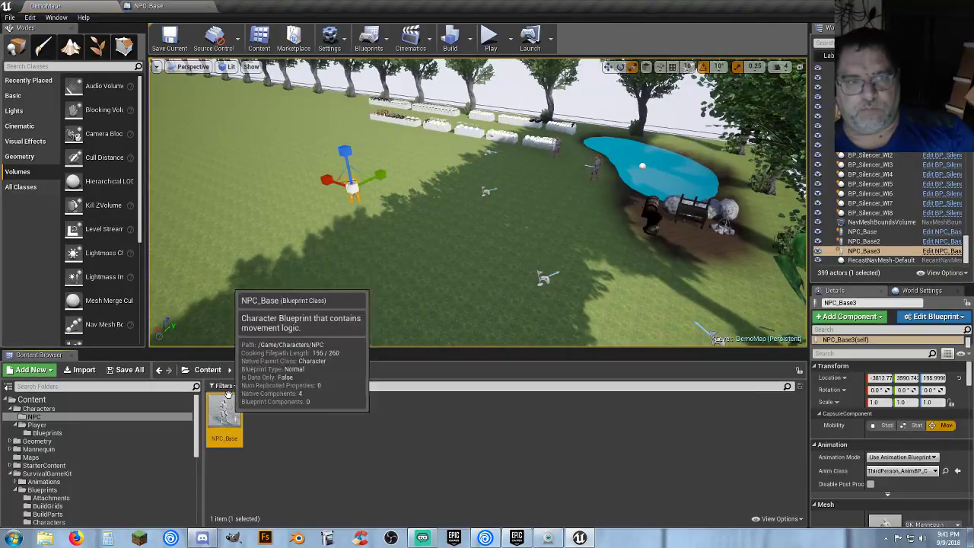
drag(262, 164, 260, 158)
drag(224, 411, 466, 222)
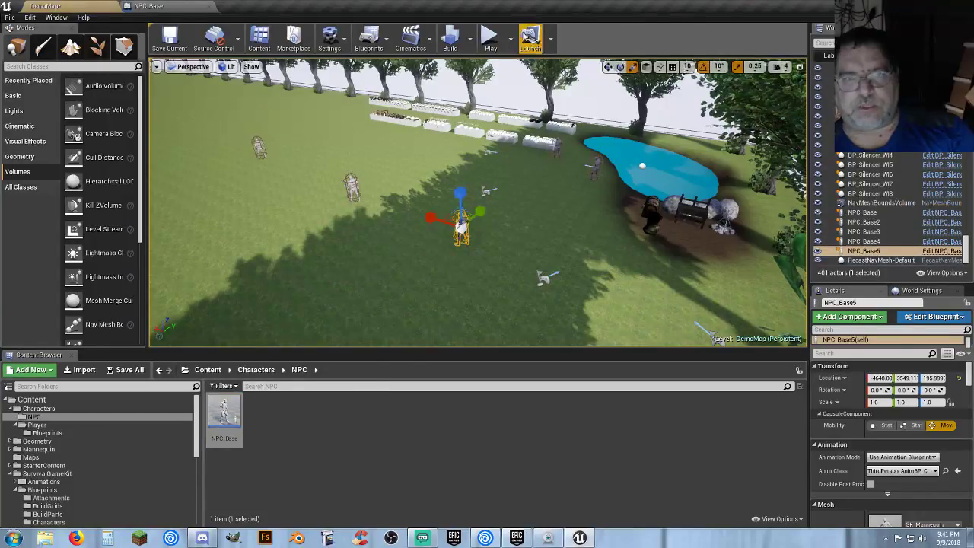
- Play-test the level with five NPCs, run up to one on the lawn to examine its behaviour, and end the session
click(490, 38)
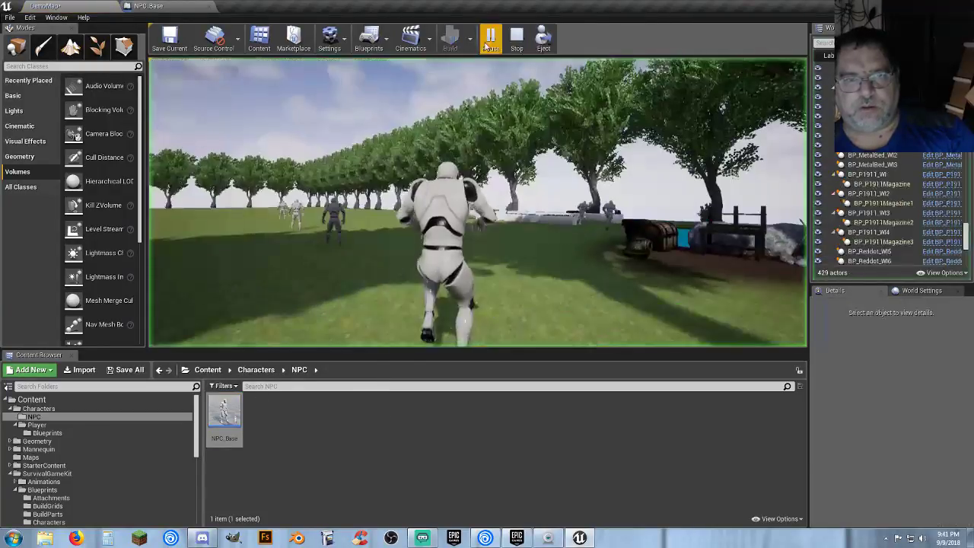
click(489, 141)
key(w)
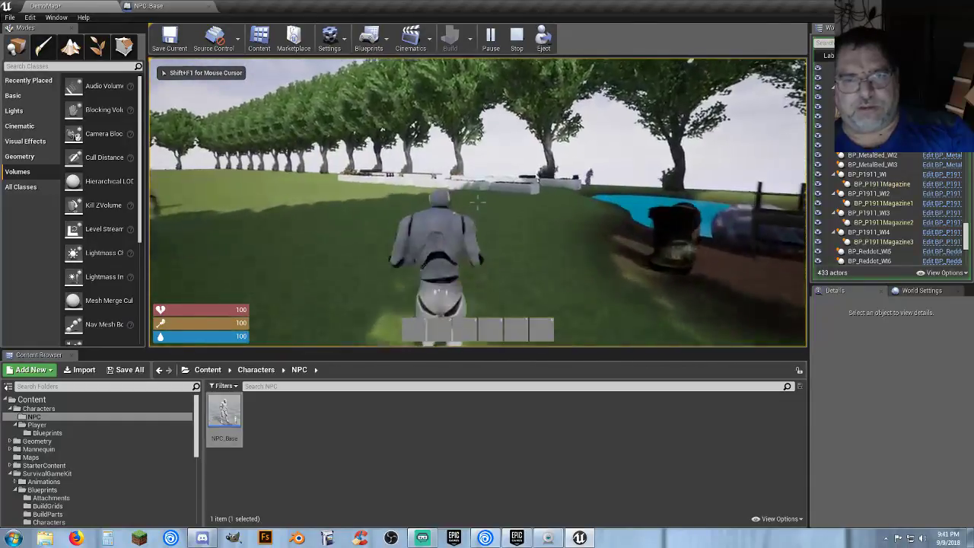
key(w)
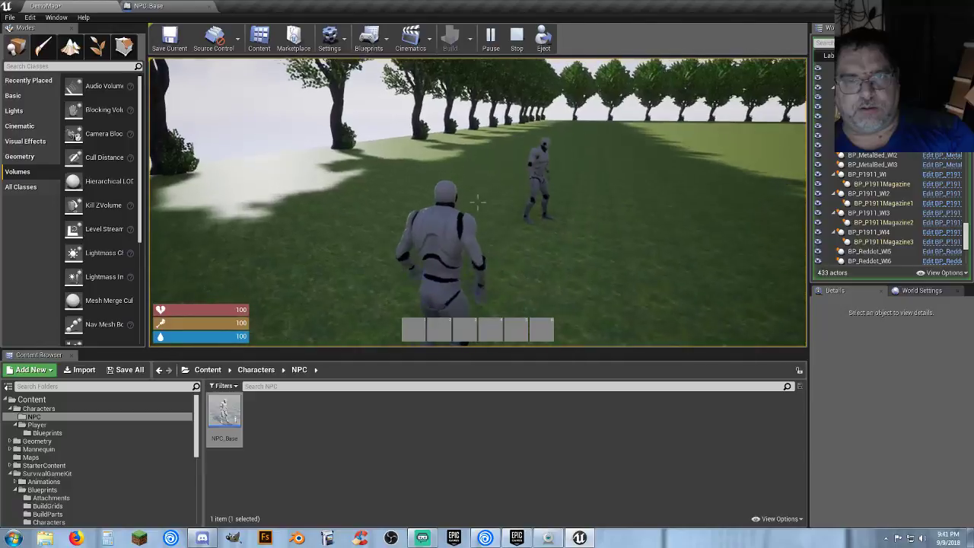
key(Escape)
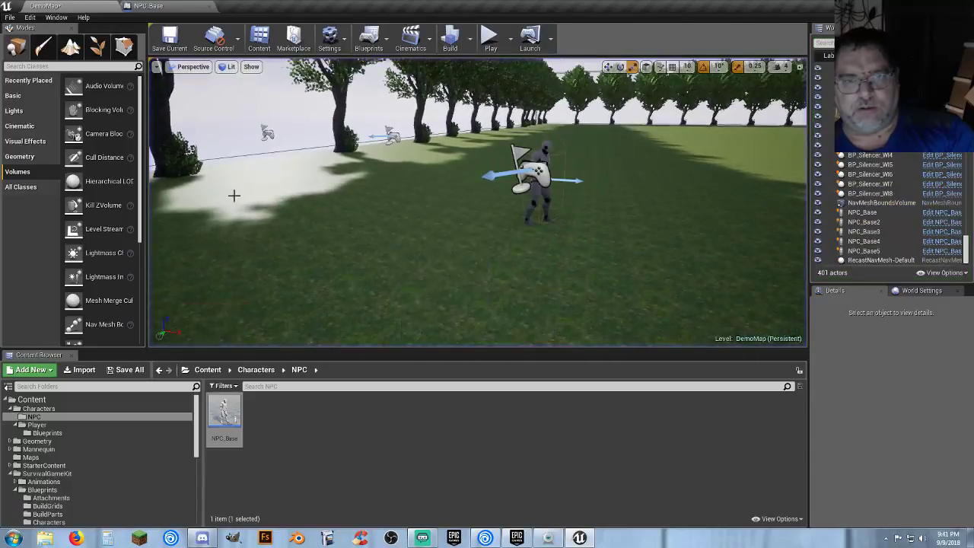
- Move NPC_Base5 along the X axis toward the tree line, to about X -5245
click(546, 152)
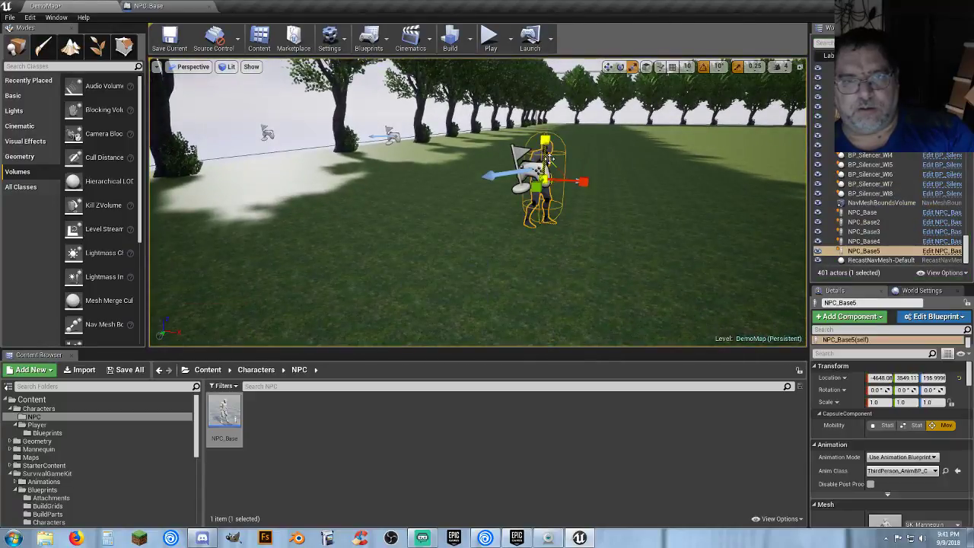
click(606, 66)
drag(581, 181, 342, 186)
- Move NPC_Base3 along X to about -5541 beside the tree line, and NPC_Base4 along X to about -4188
mouse_move(398, 214)
right_down()
mouse_move(399, 243)
mouse_move(426, 240)
mouse_move(403, 215)
right_up()
click(486, 204)
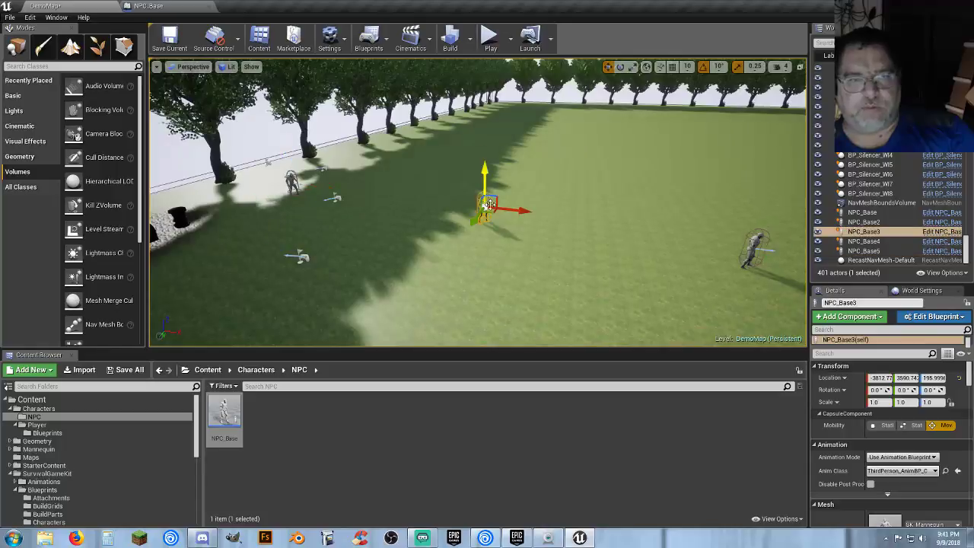
drag(516, 212, 274, 198)
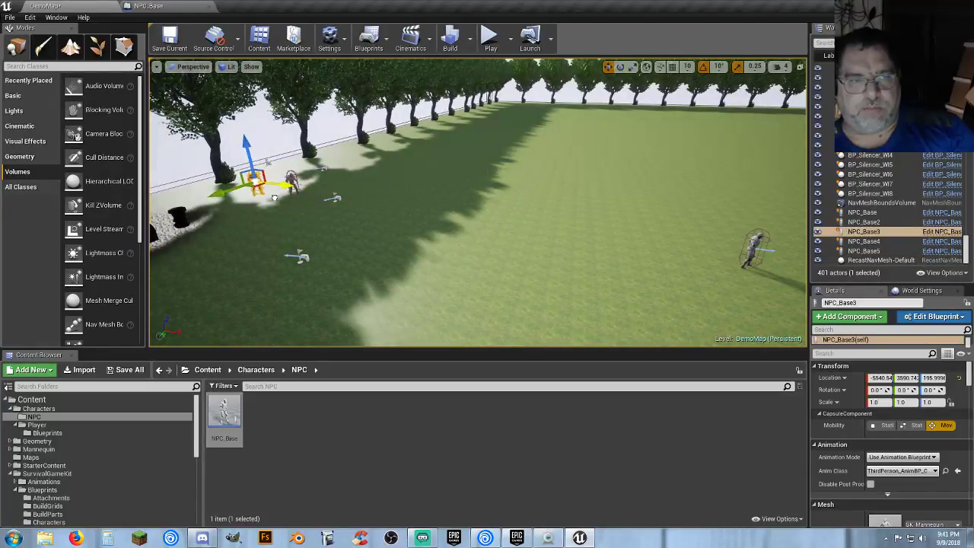
click(754, 249)
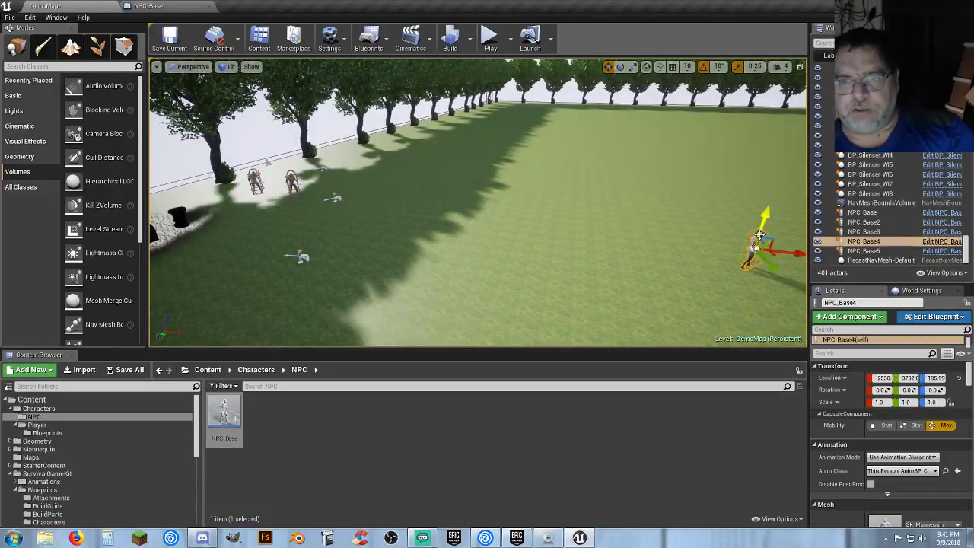
drag(797, 252, 442, 259)
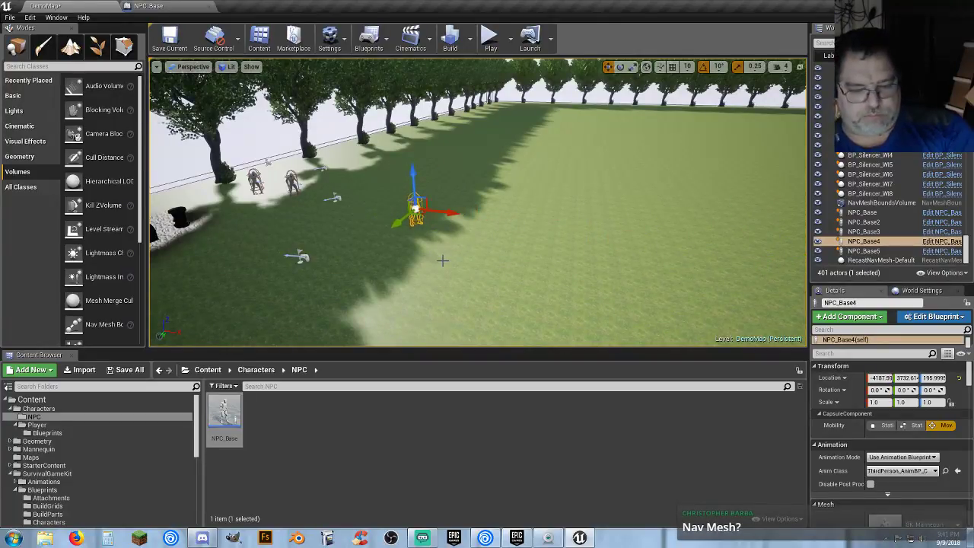
- Show the nav mesh over the lawn, play-test among the relocated NPCs to examine their behaviour, and end the session
key(p)
right_drag(443, 262, 373, 262)
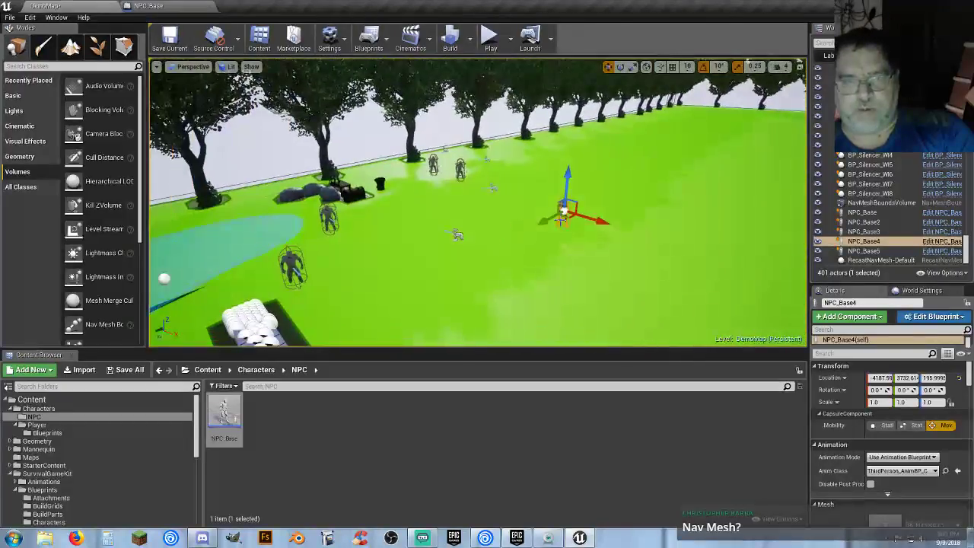
click(491, 38)
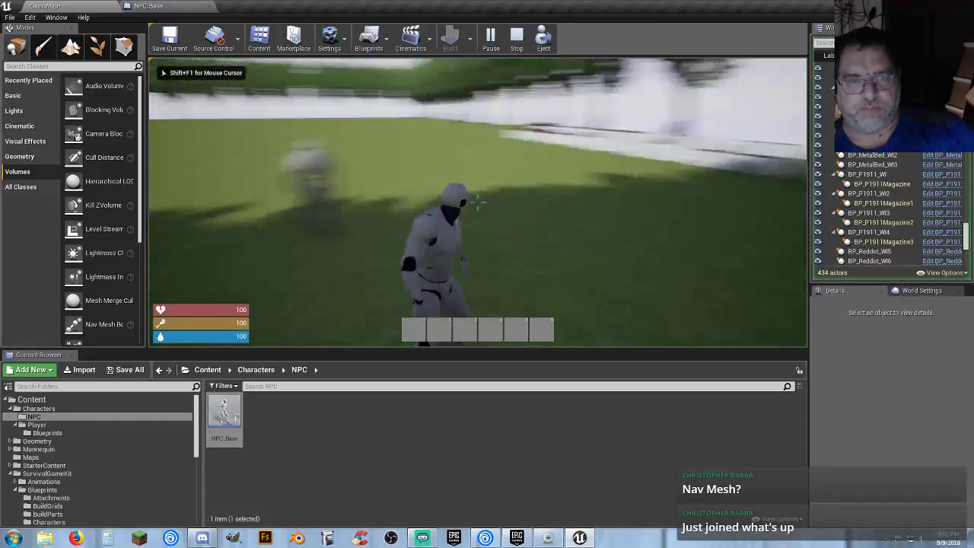
key(w)
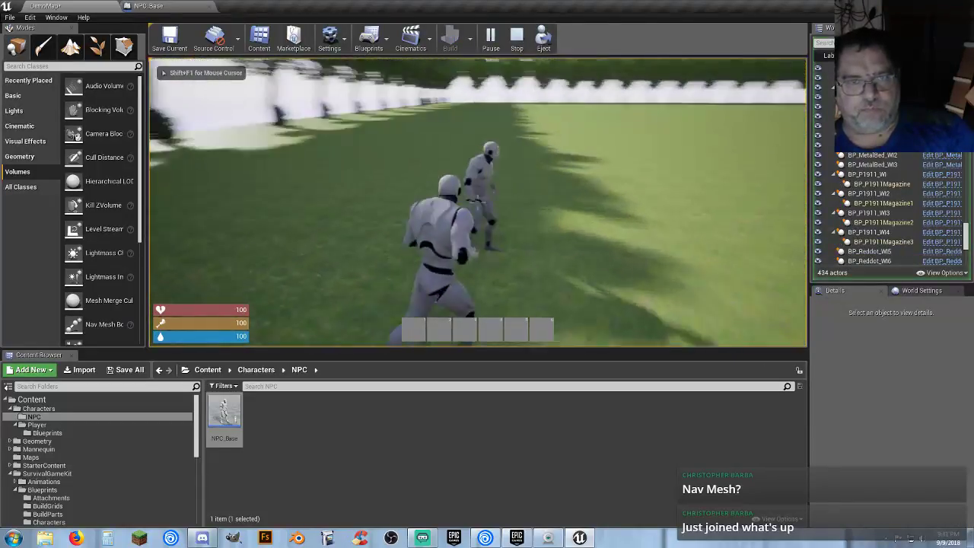
key(w)
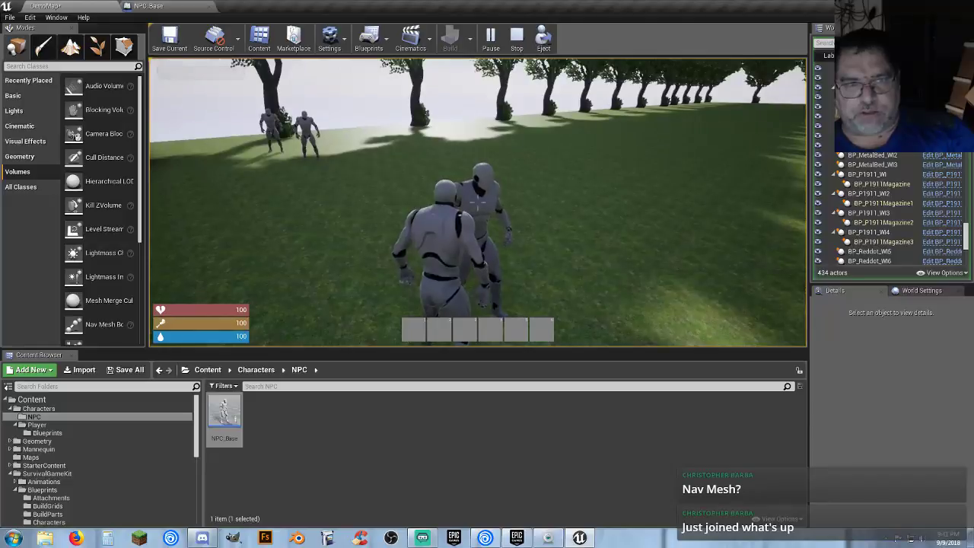
key(w)
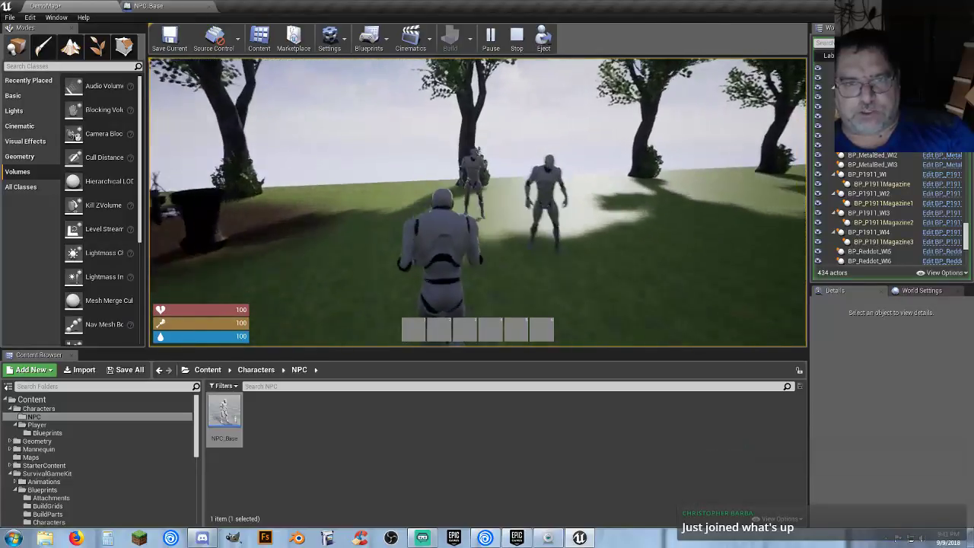
key(Escape)
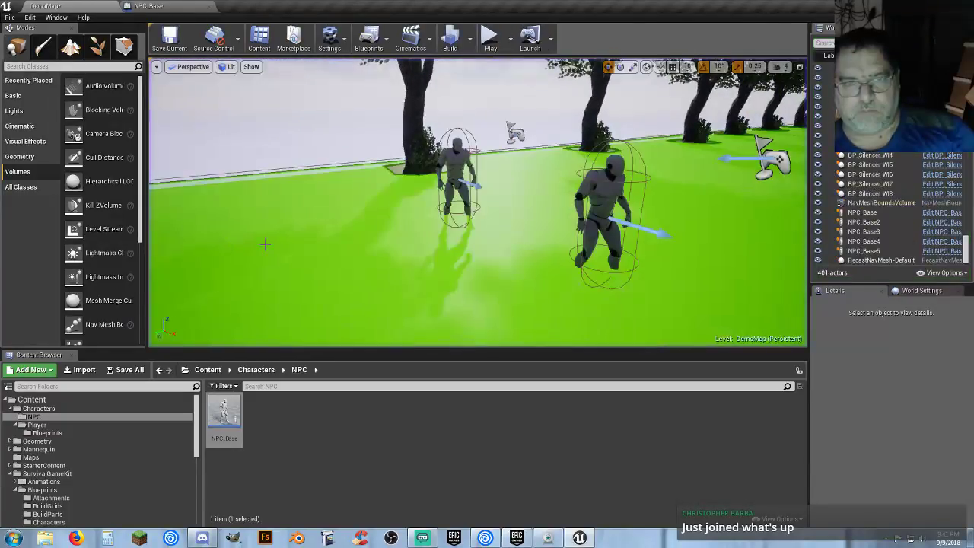
- Move NPC_Base5 from the tree line to the grass near the pond, at about X -5029, Y 4252
key(s)
right_drag(265, 244, 149, 266)
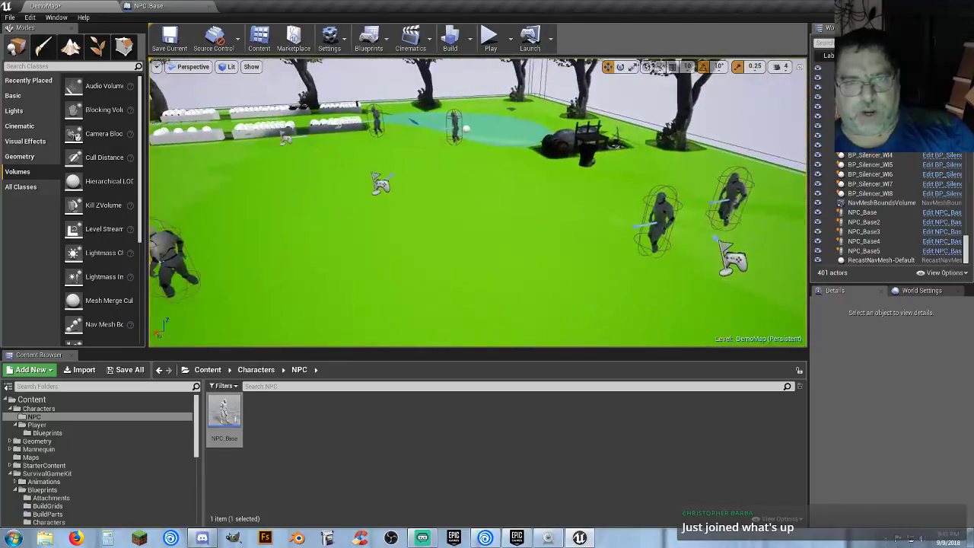
key(s)
right_drag(533, 190, 605, 187)
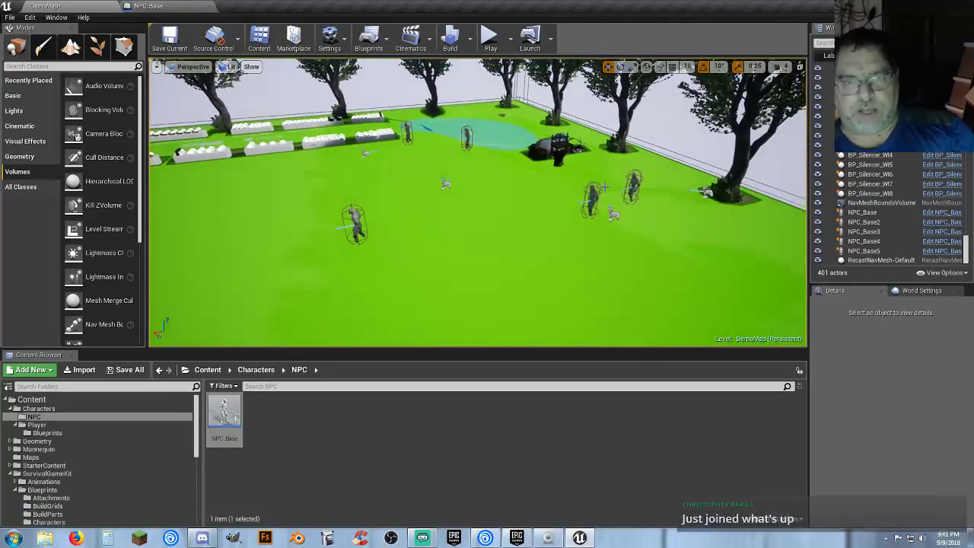
click(580, 192)
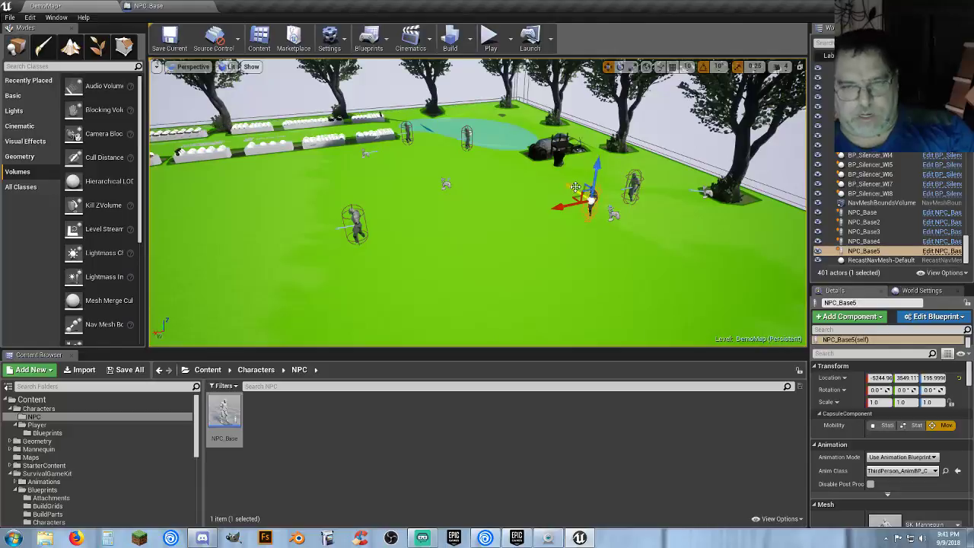
drag(569, 183, 522, 156)
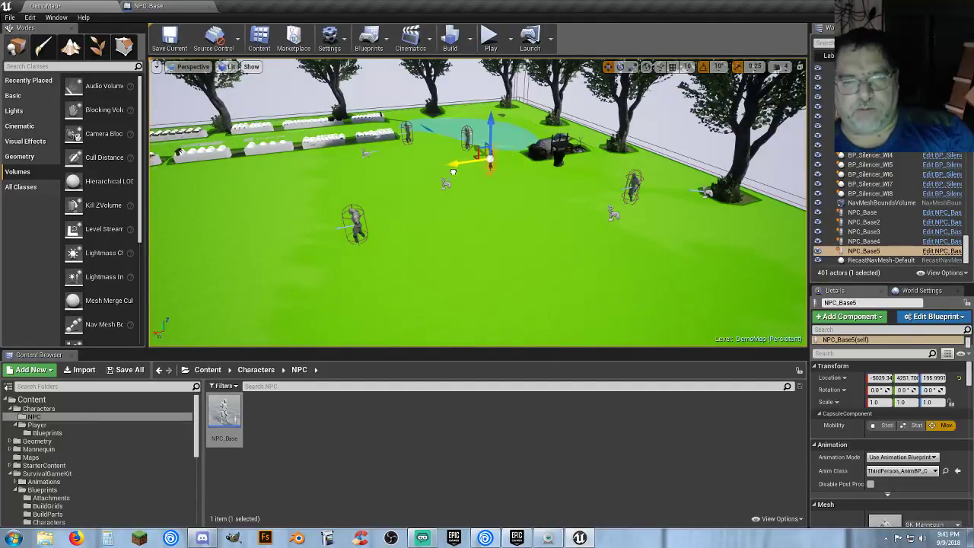
- Move NPC_Base3 along X away from the tree line onto the open lawn, to about X -3833
click(633, 182)
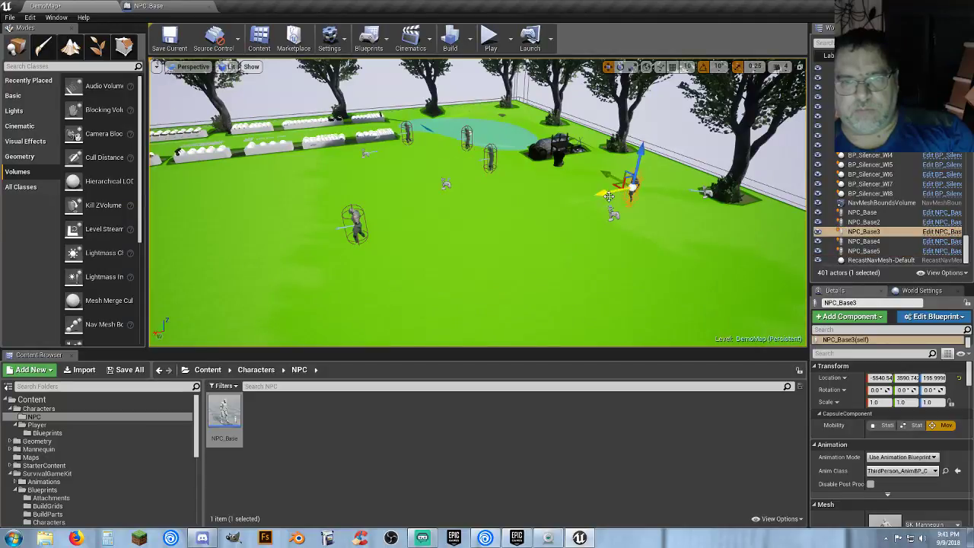
drag(607, 196, 229, 272)
right_drag(393, 265, 379, 265)
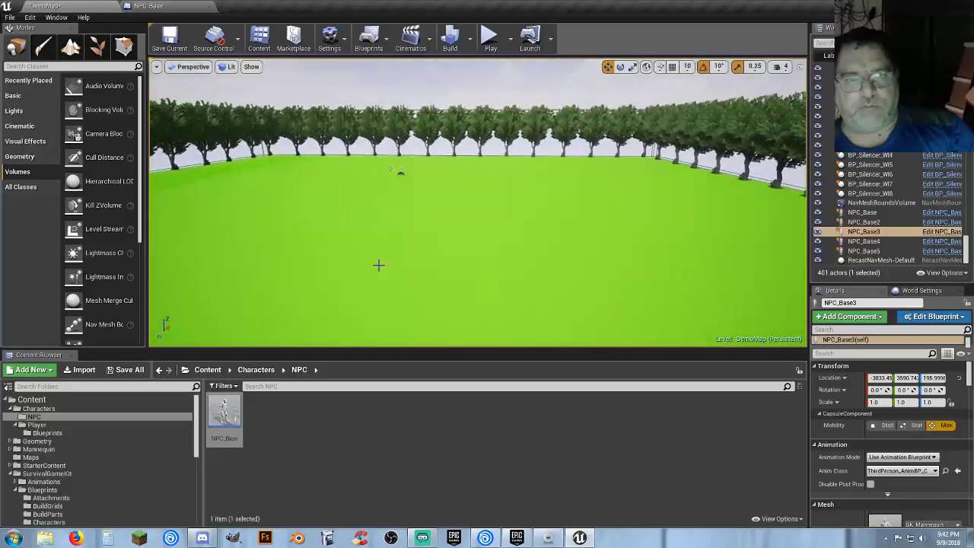
- Set the NavMeshBoundsVolume's Z scale to 10 and raise the volume along Z to about 639
click(890, 203)
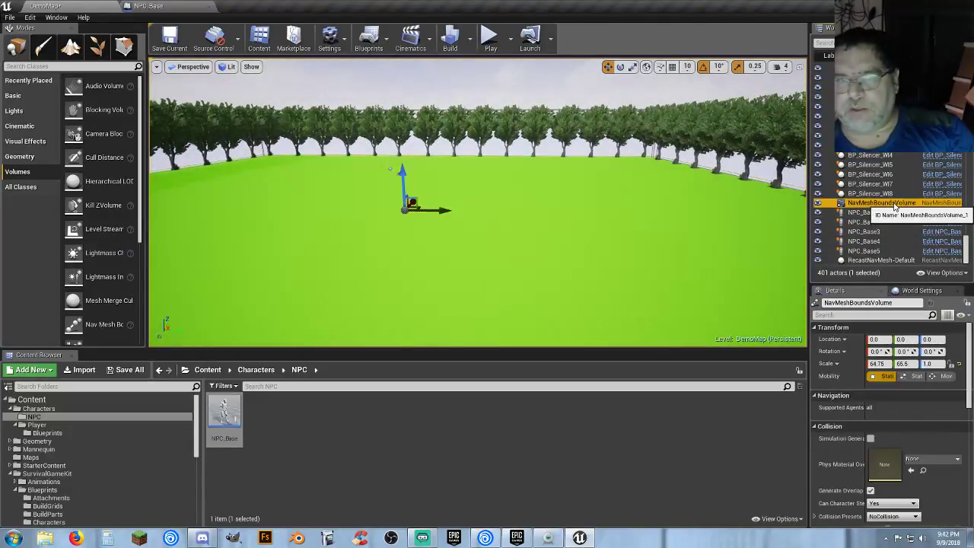
right_drag(594, 175, 594, 169)
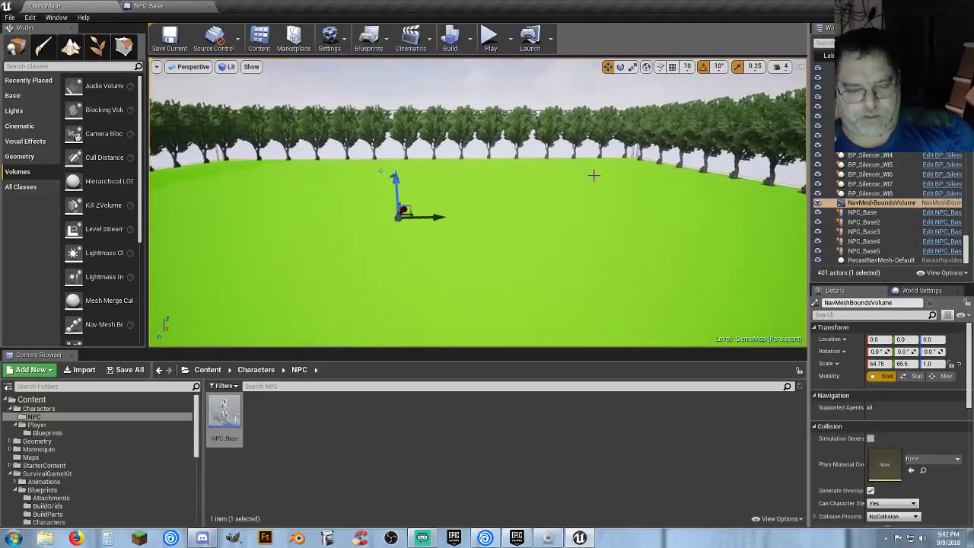
key(p)
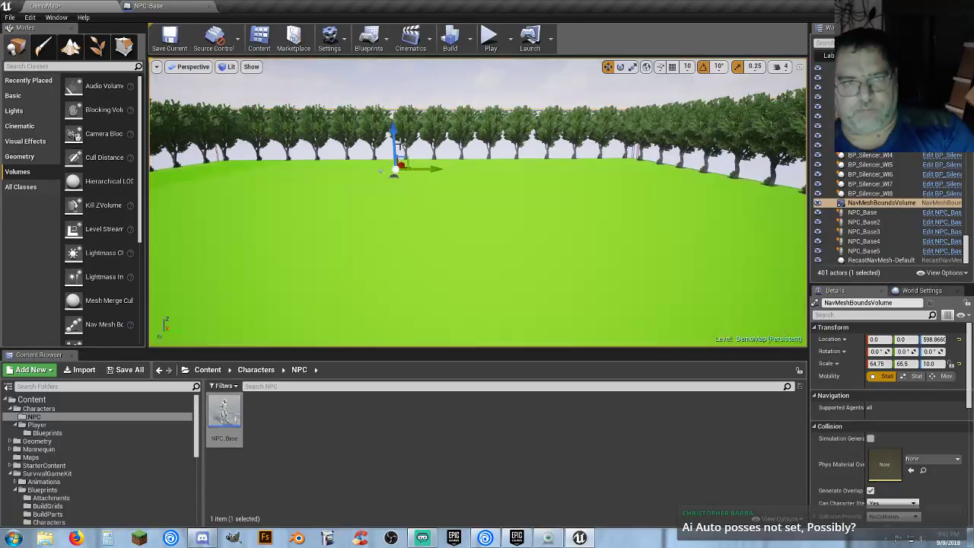
mouse_move(393, 122)
mouse_down()
mouse_move(391, 91)
mouse_move(383, 130)
mouse_up()
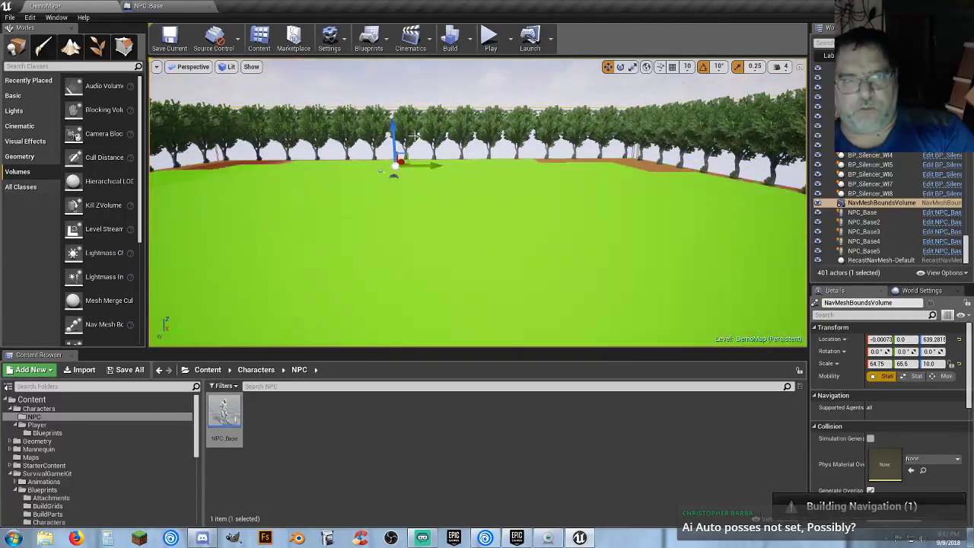
- Play-test the level with the enlarged nav mesh volume, watch the NPCs run across the lawn, and end the session
click(493, 34)
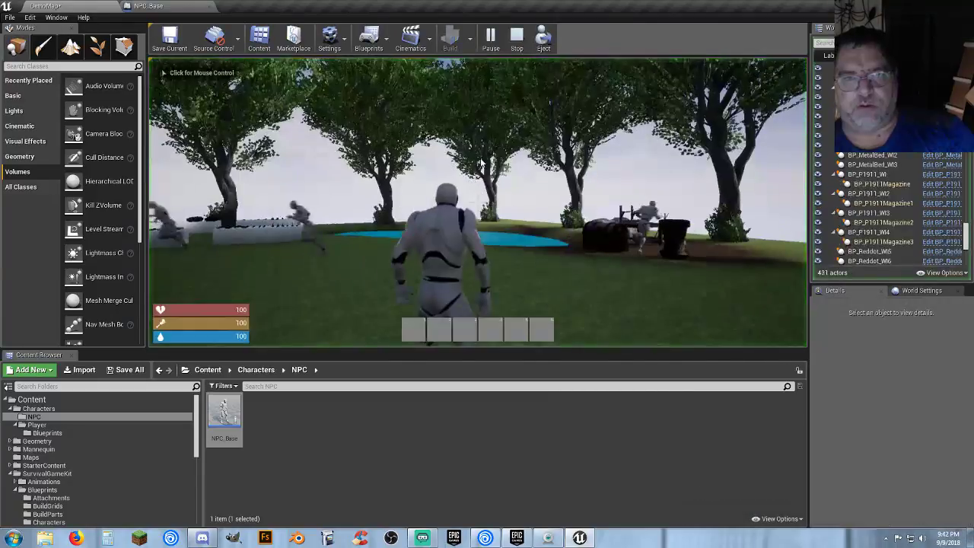
key(w)
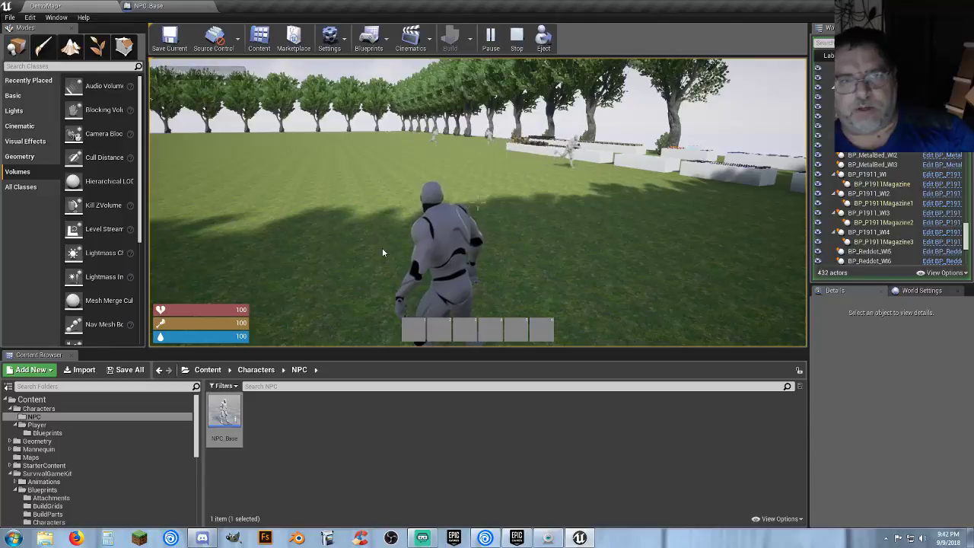
key(Escape)
- Move NPC_Base3 along X across the open lawn to about -1690, and NPC_Base4 along X to about -2136
key(s)
right_drag(468, 249, 516, 245)
click(495, 204)
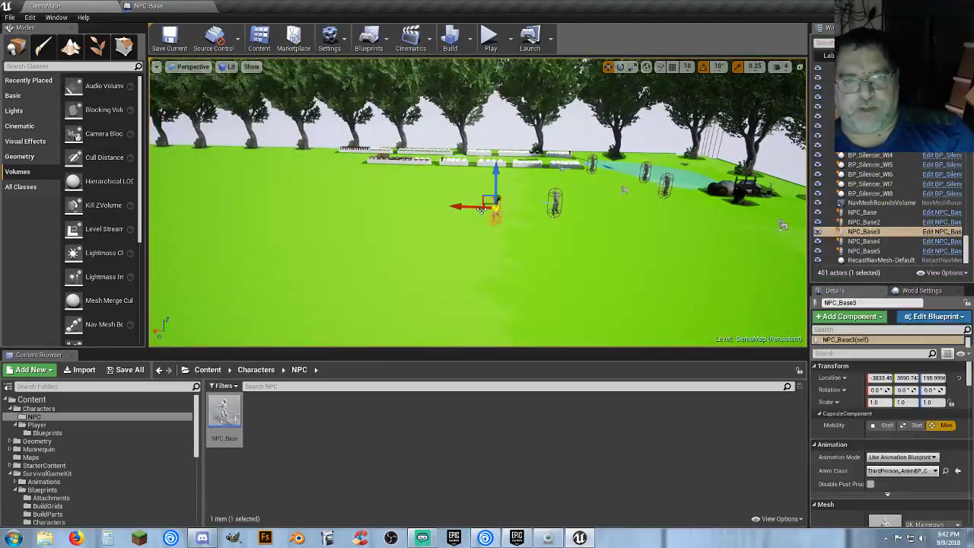
drag(454, 207, 136, 197)
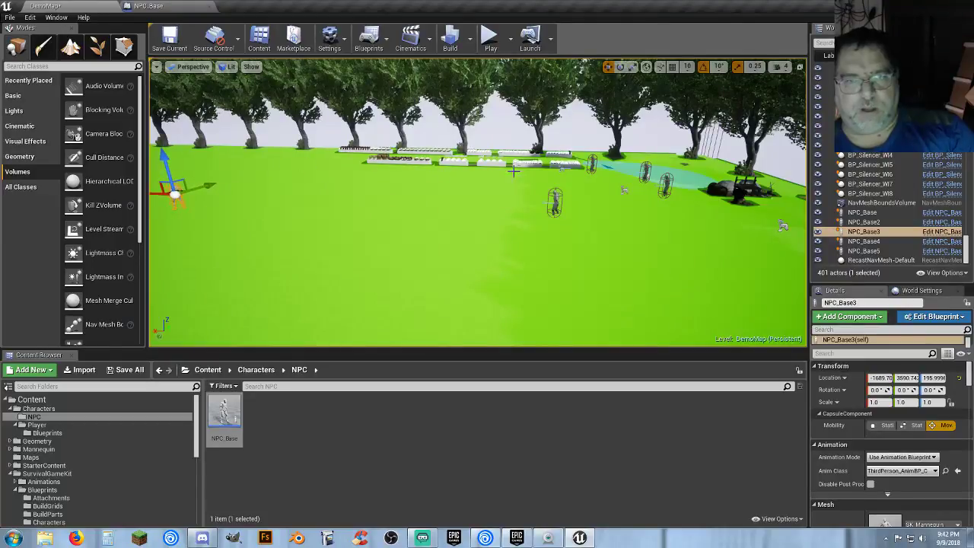
click(544, 201)
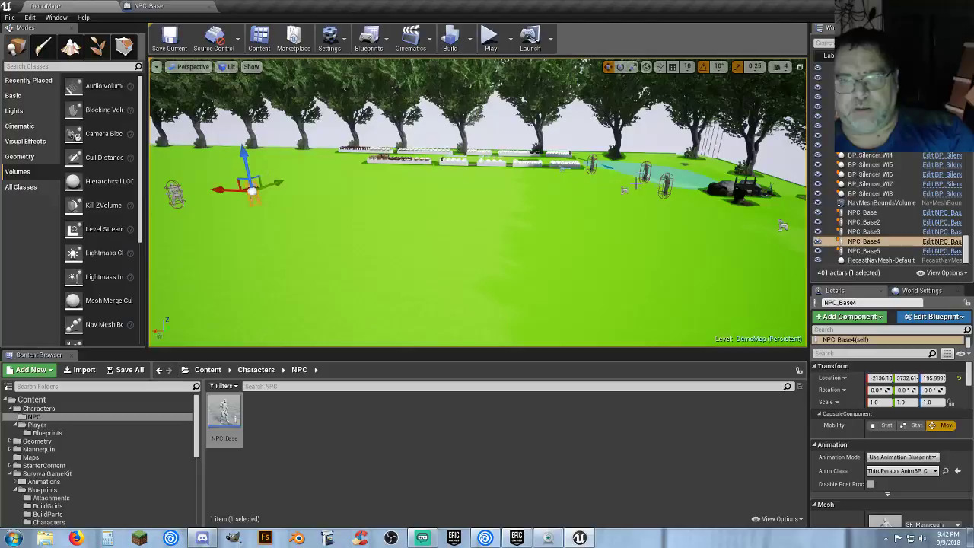
- Move NPC_Base5 along X away from the pond to about -1249, and NPC_Base2 along X to about -1459
click(642, 190)
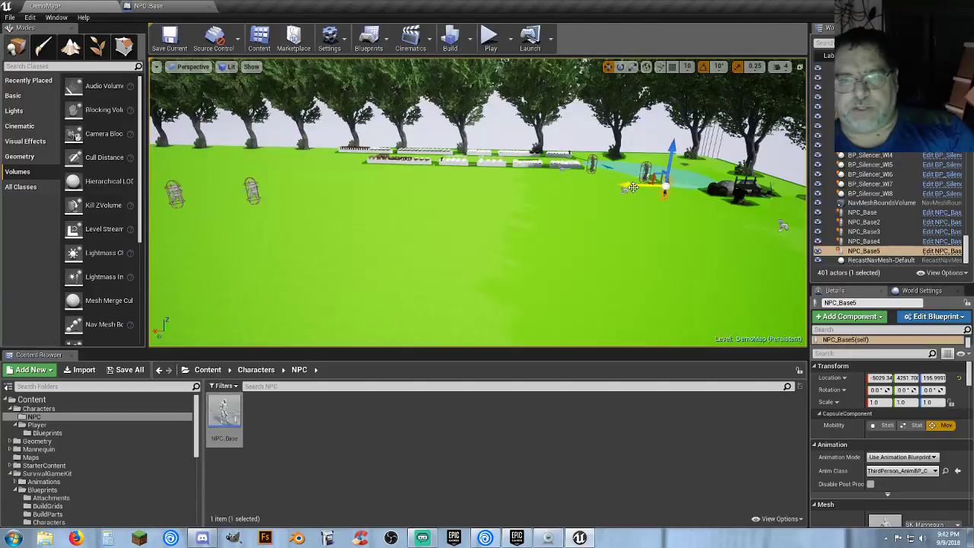
drag(235, 147, 196, 145)
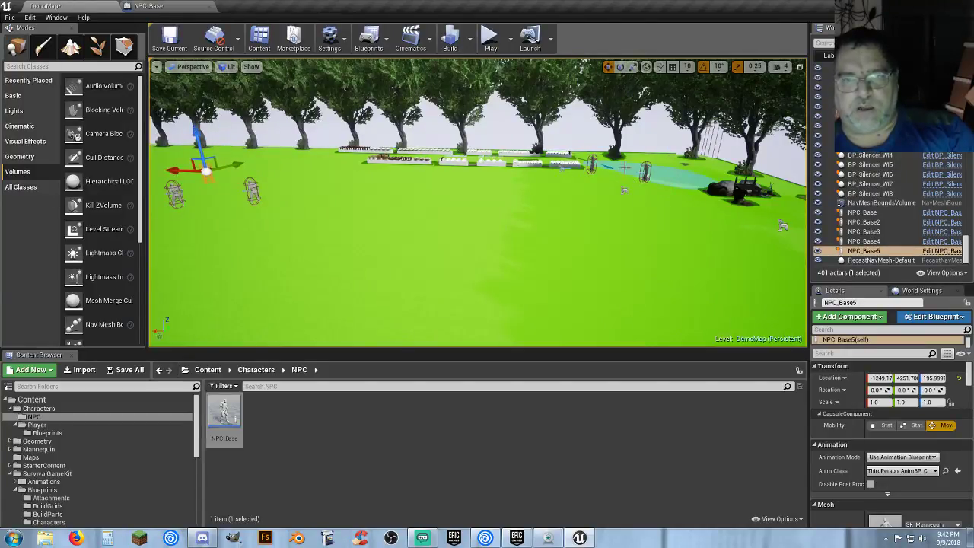
click(639, 177)
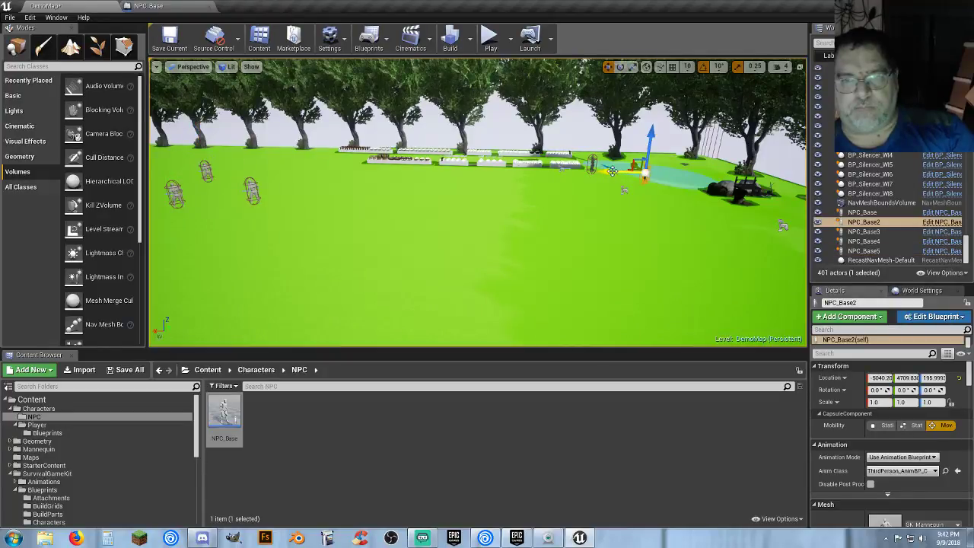
drag(209, 173, 242, 177)
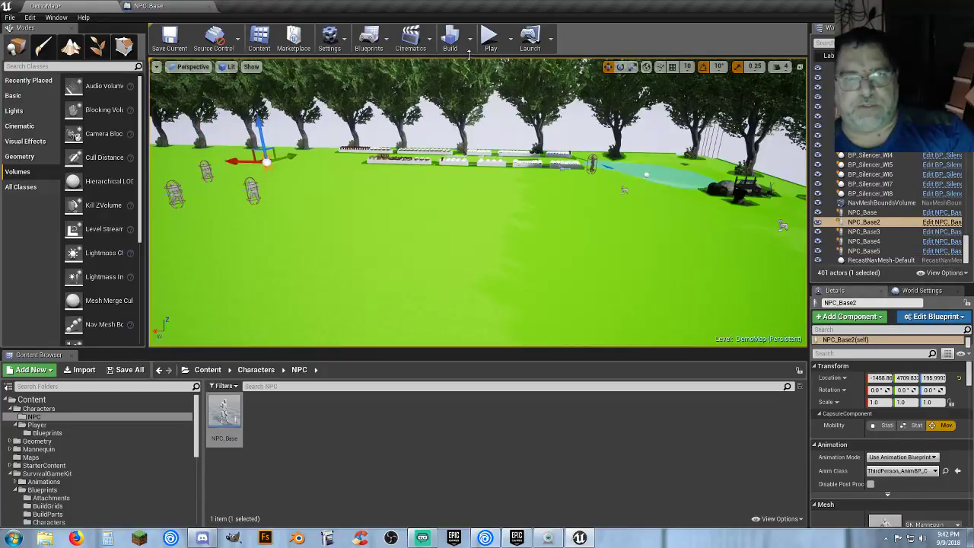
- Play-test the level with the spread-out NPCs to examine their wandering, and end the session
click(491, 38)
click(507, 150)
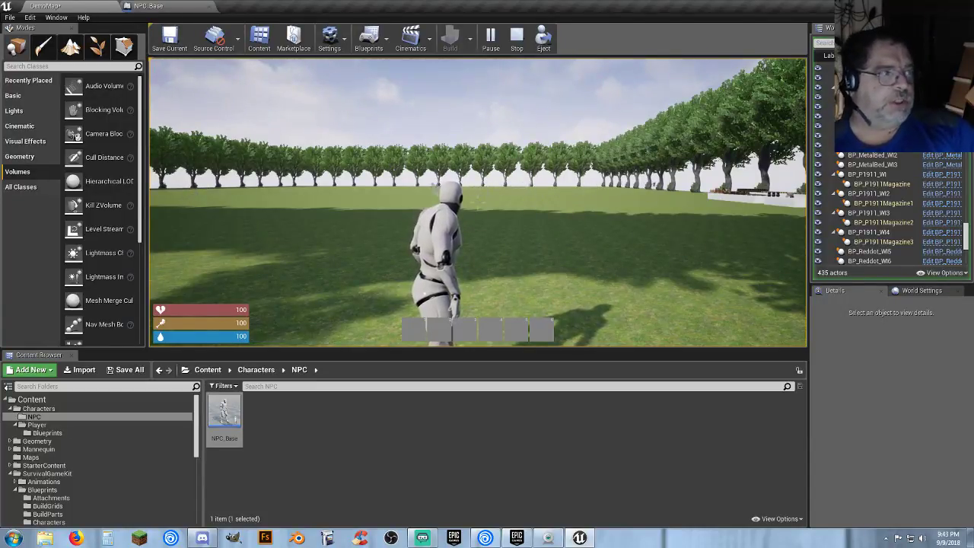
key(w)
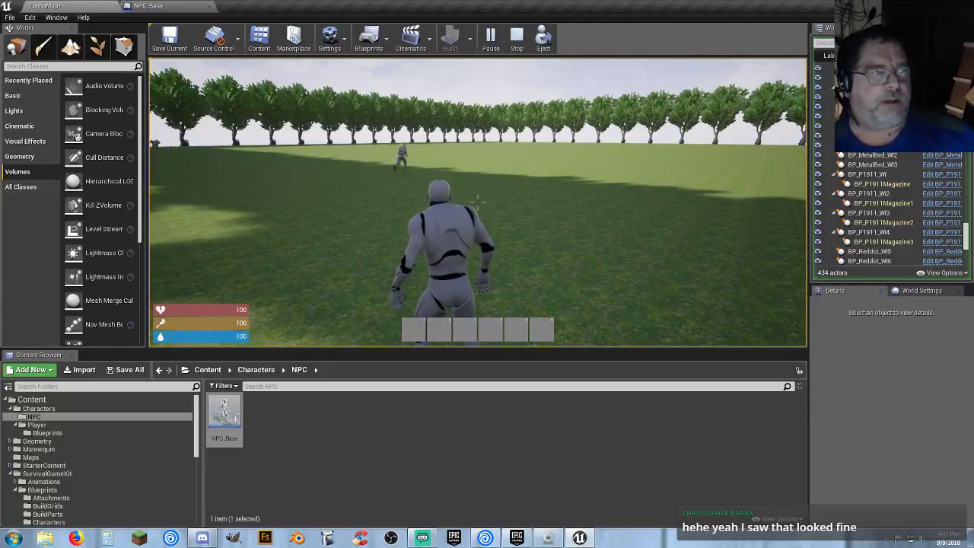
key(Escape)
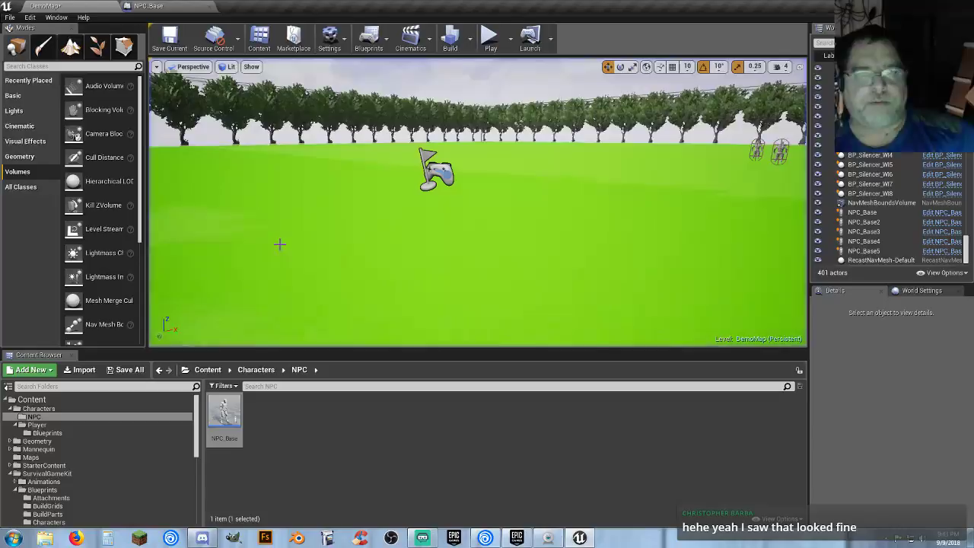
- Create a child Blueprint class of NPC_Base in the NPC folder and name it Seeker
click(333, 425)
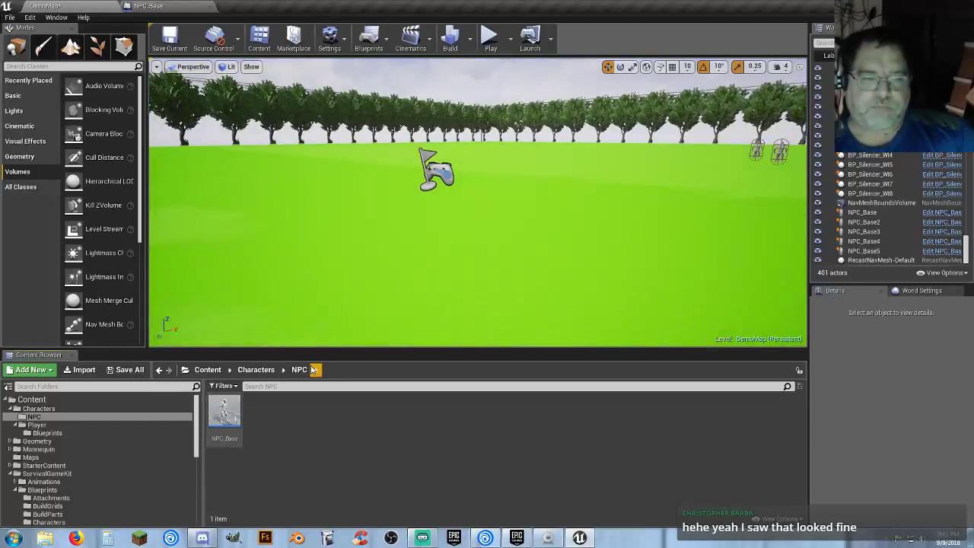
right_click(229, 412)
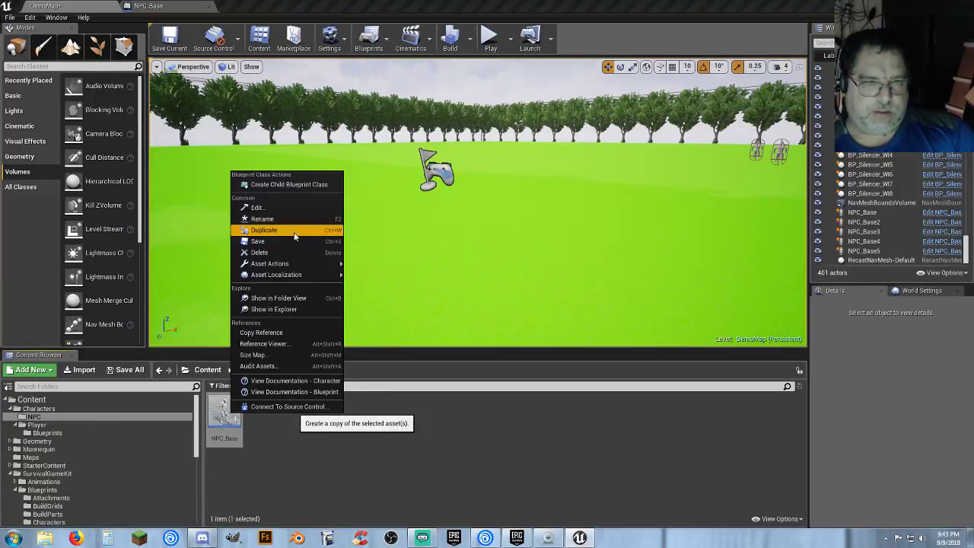
click(295, 185)
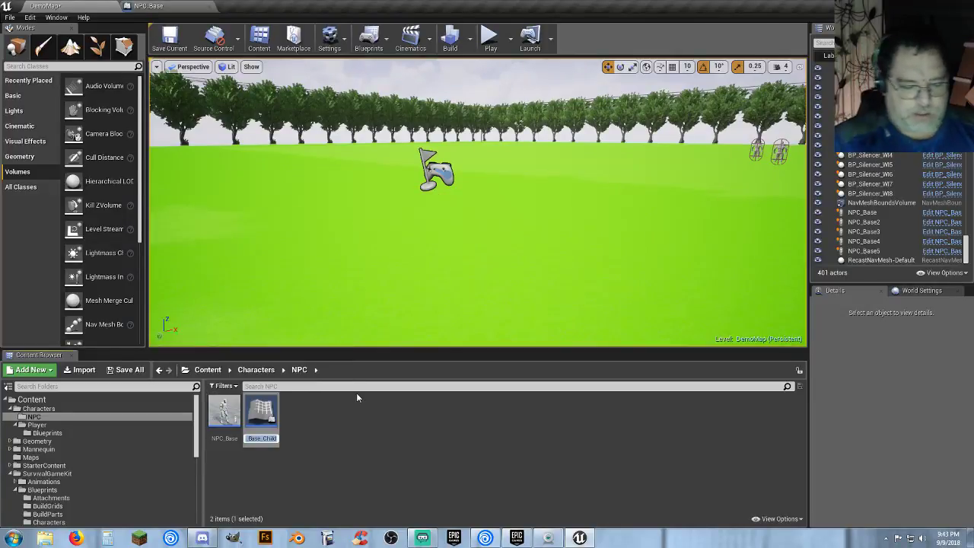
text(Seeker)
key(Return)
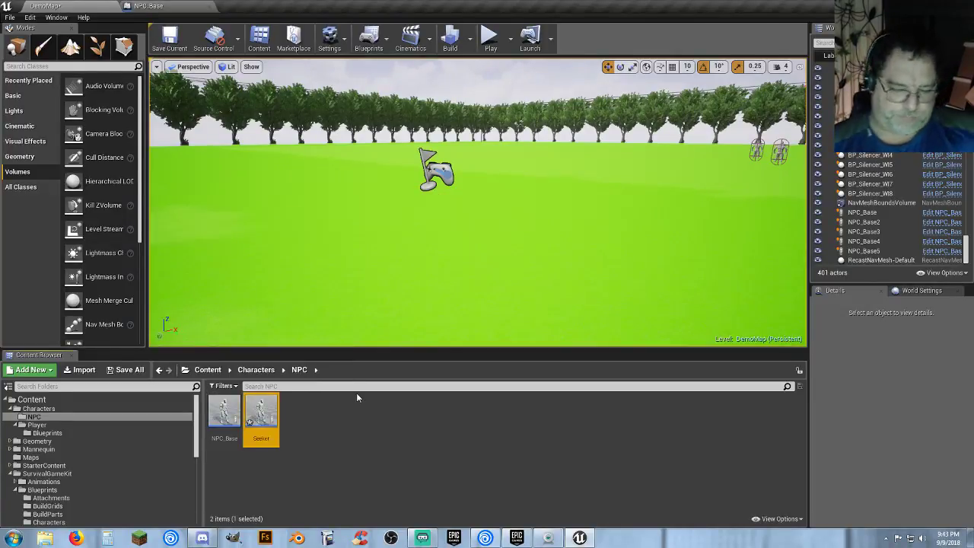
- Open the Seeker Blueprint and show its Event Graph with the default event nodes
key(Return)
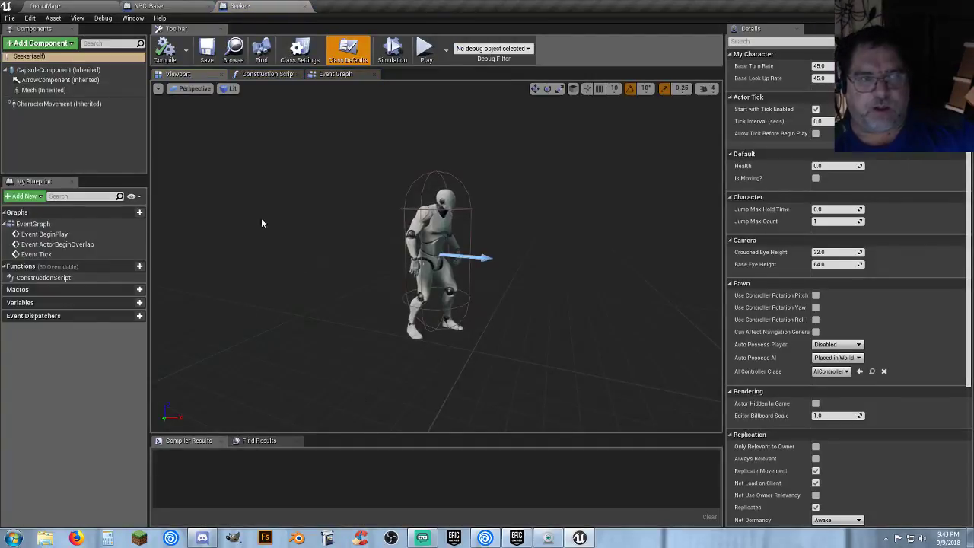
click(348, 75)
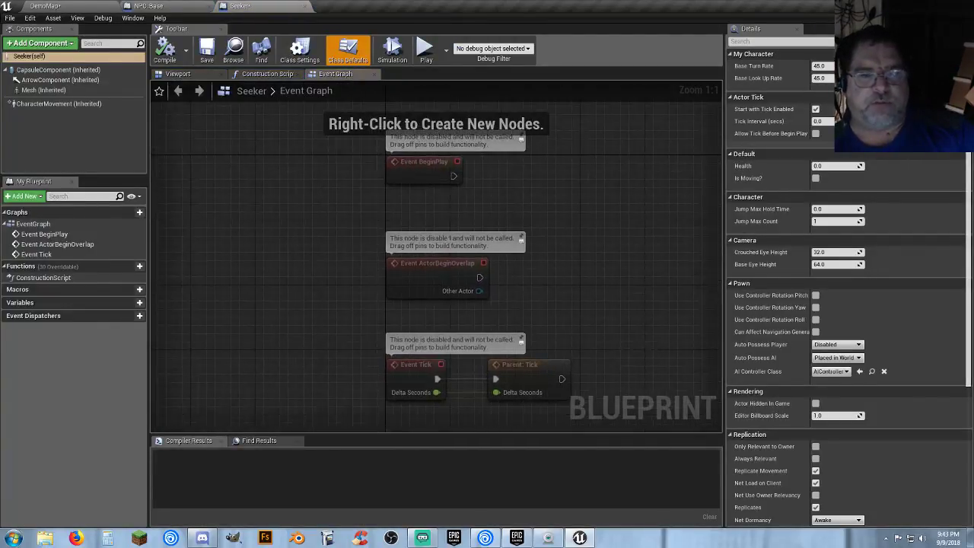
right_drag(558, 271, 512, 220)
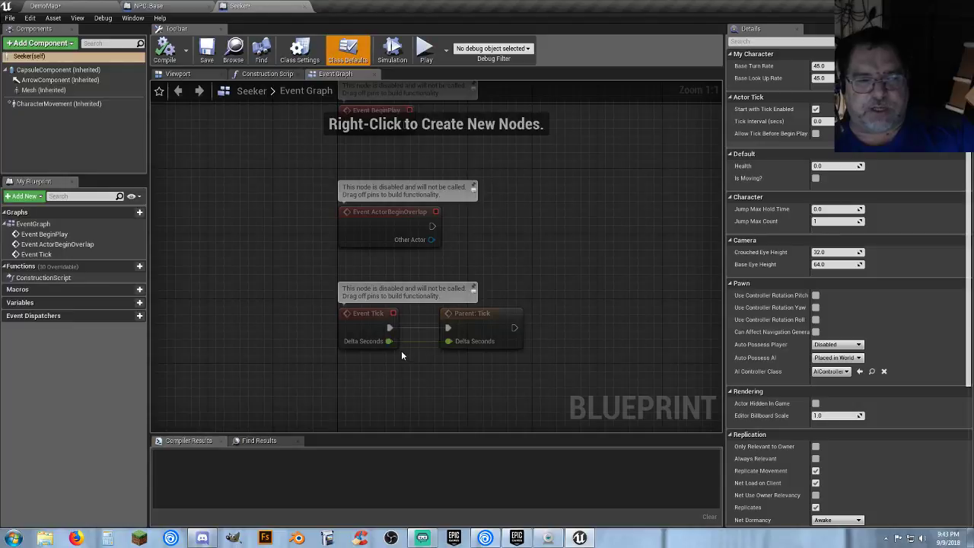
right_drag(467, 387, 424, 320)
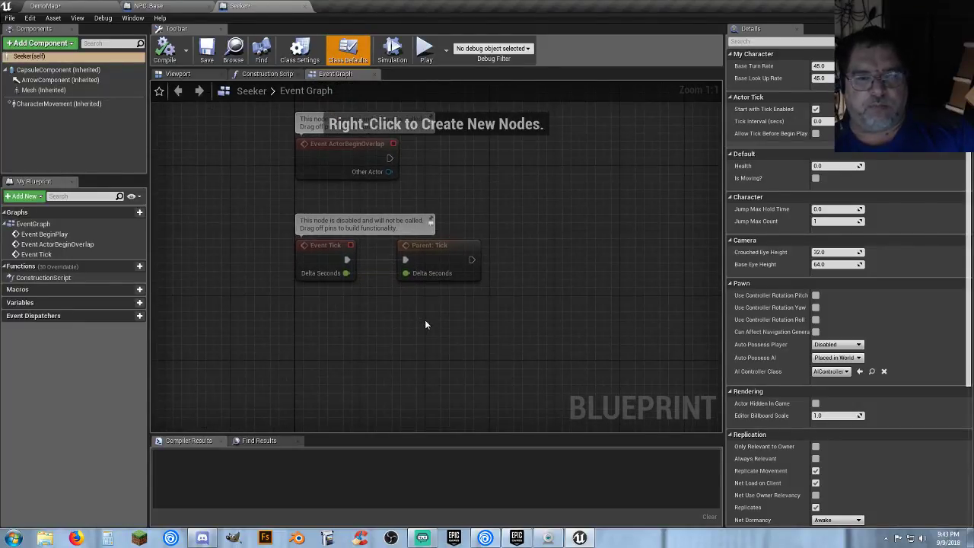
- Add a Pawn Sensing component to Seeker, show the character in the viewport, and compile the Blueprint
click(47, 44)
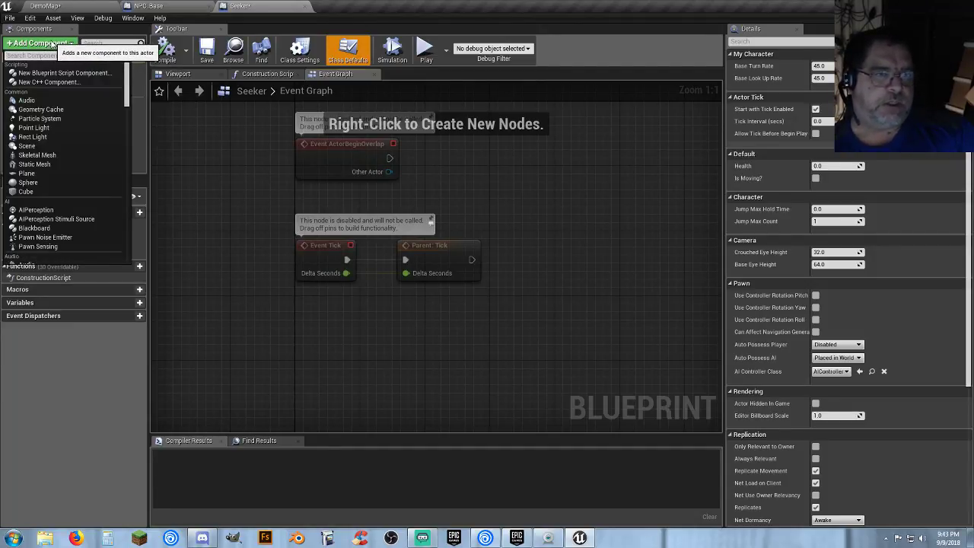
text(paw)
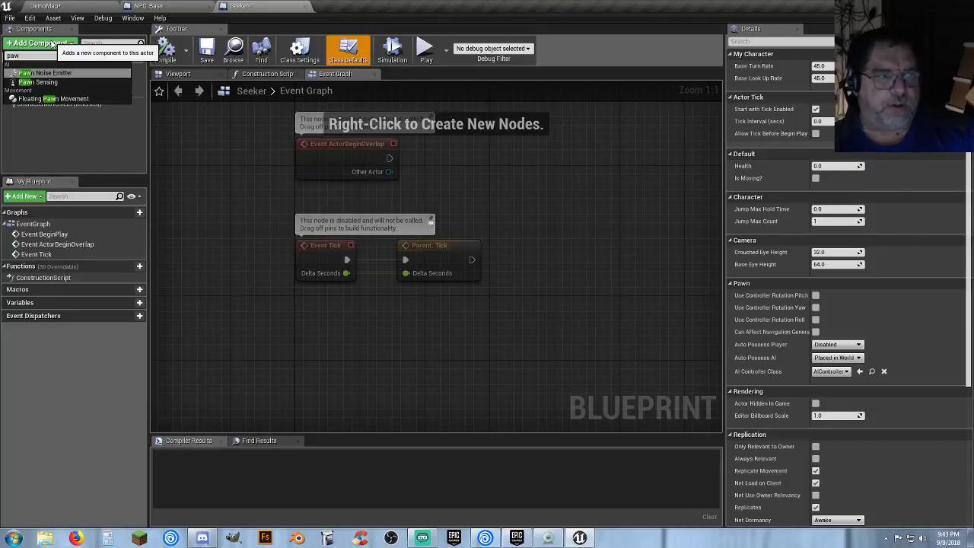
click(56, 81)
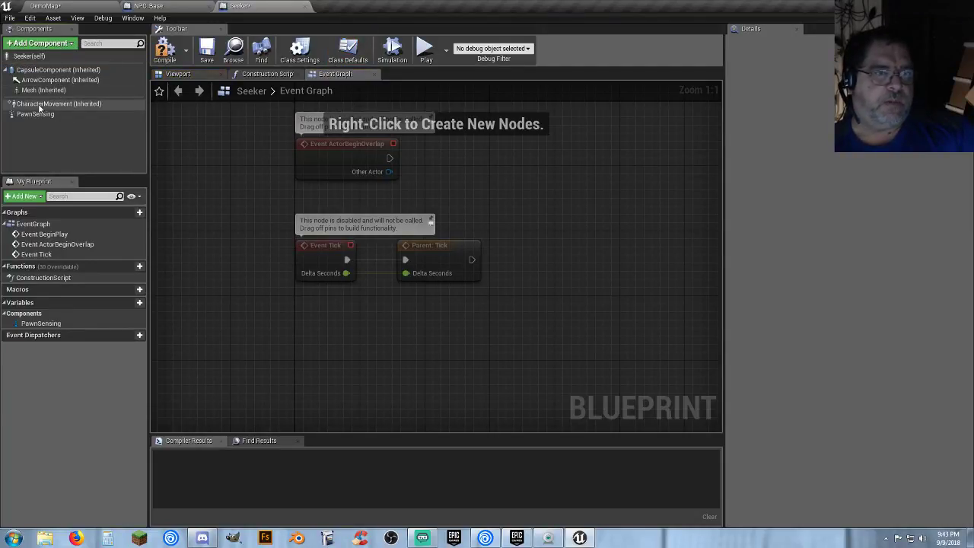
click(38, 115)
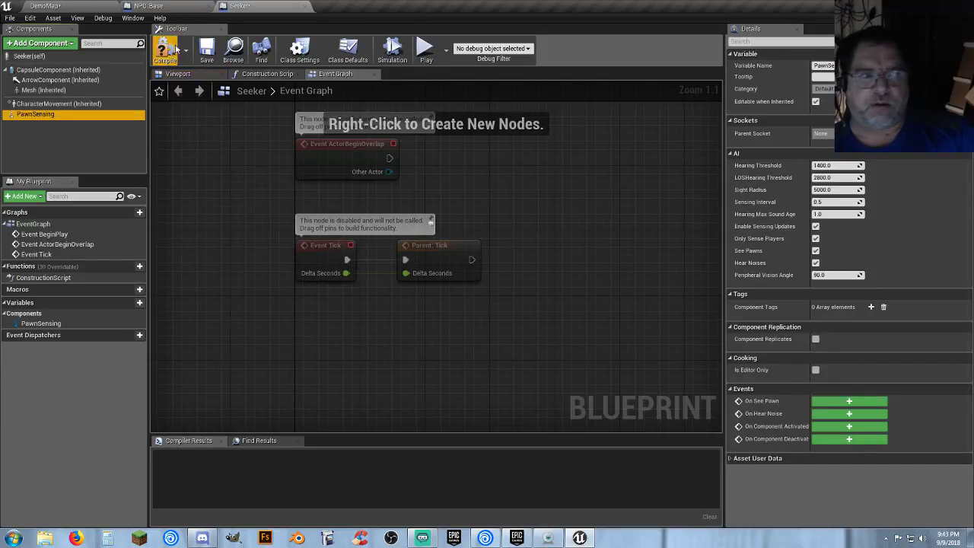
click(178, 76)
scroll(498, 224, down, 5)
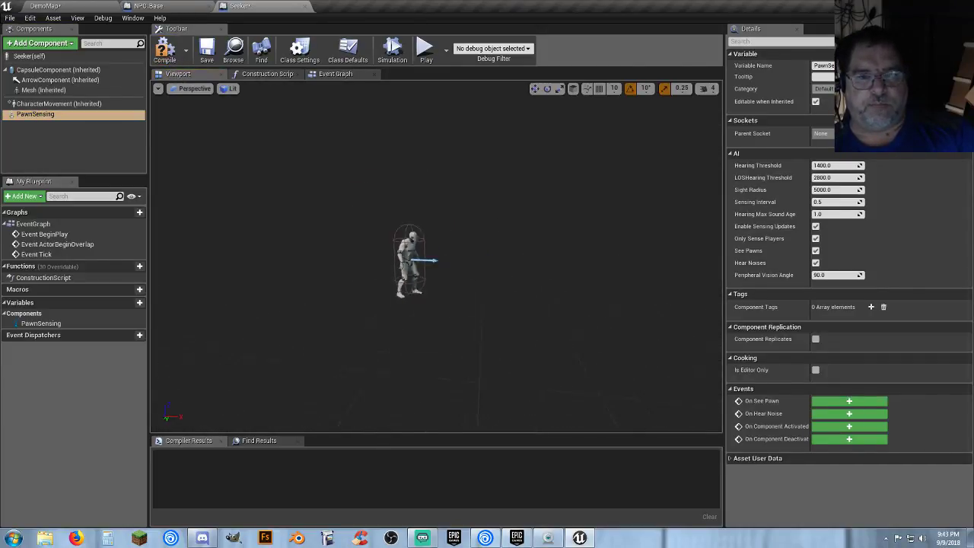
click(172, 53)
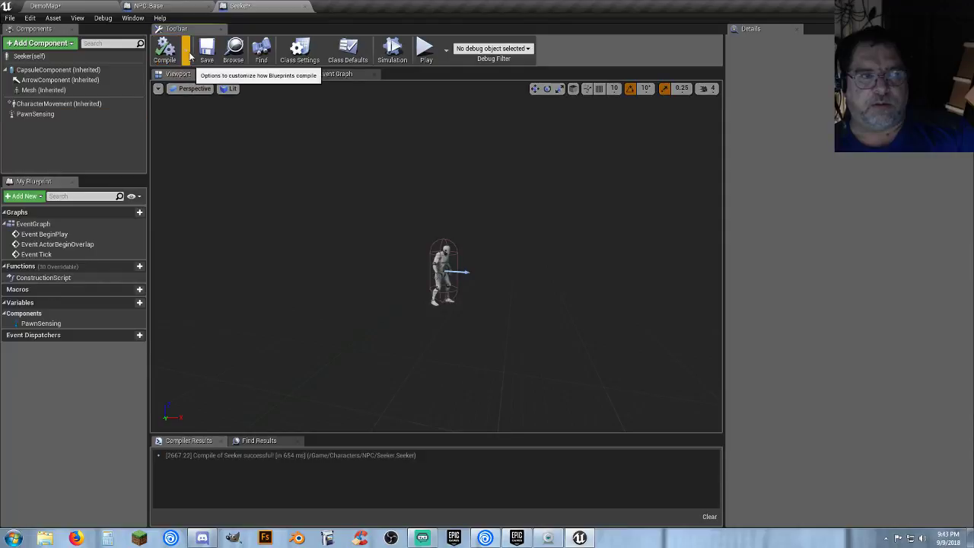
- Display the PawnSensing component's sensing ranges around the character and set its Peripheral Vision Angle to 60
click(61, 117)
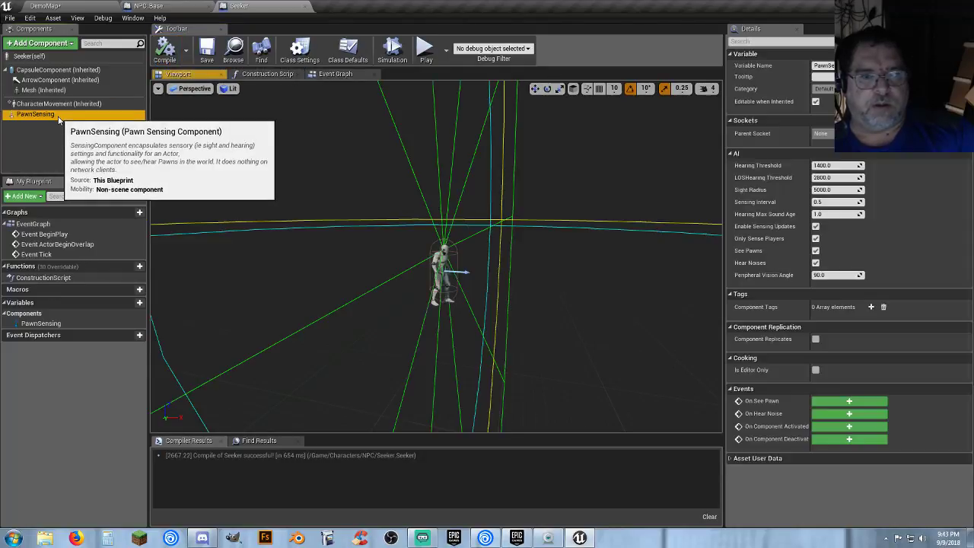
key(s)
right_drag(503, 250, 632, 248)
key(w)
drag(571, 269, 502, 297)
drag(832, 275, 802, 275)
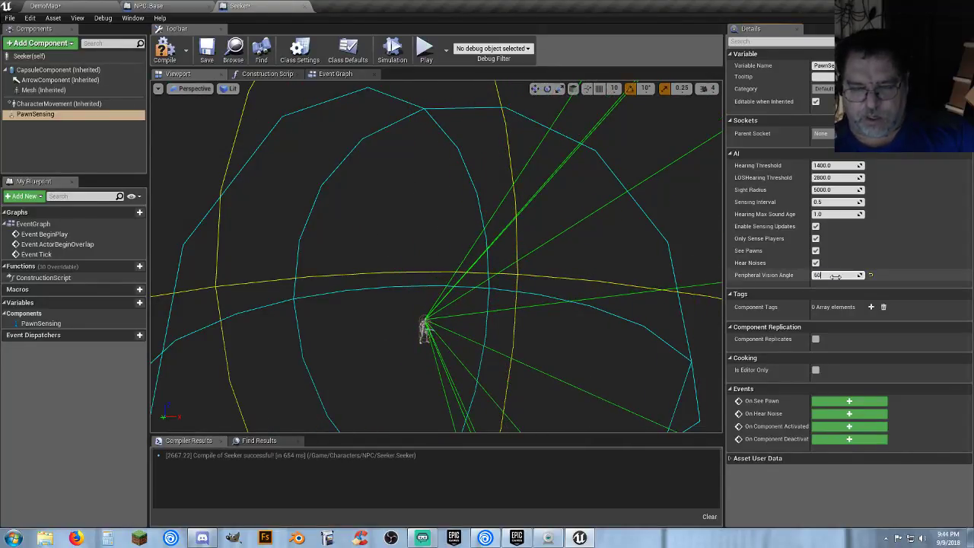
key(Return)
- Inspect the narrowed vision cone around the character, and compile and save the Seeker Blueprint
right_drag(535, 290, 172, 303)
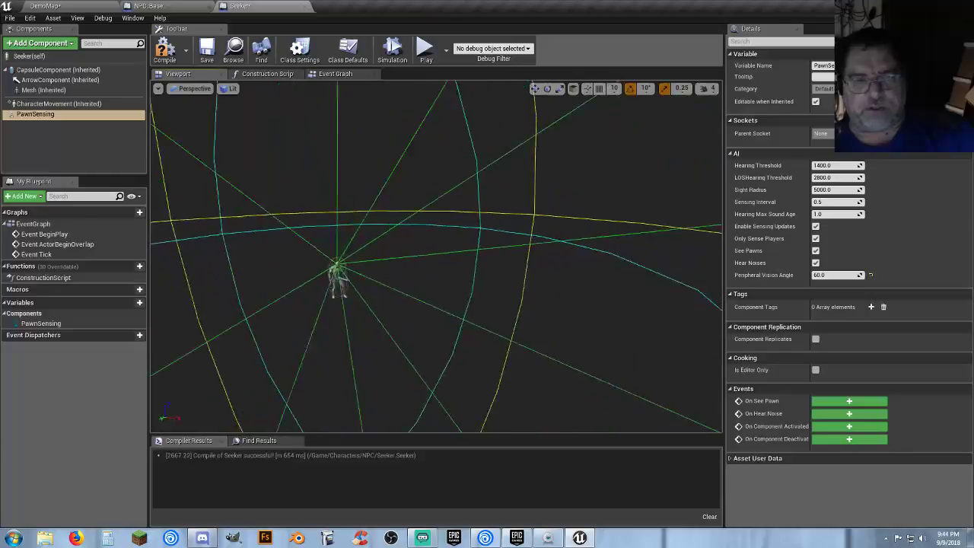
drag(670, 270, 570, 270)
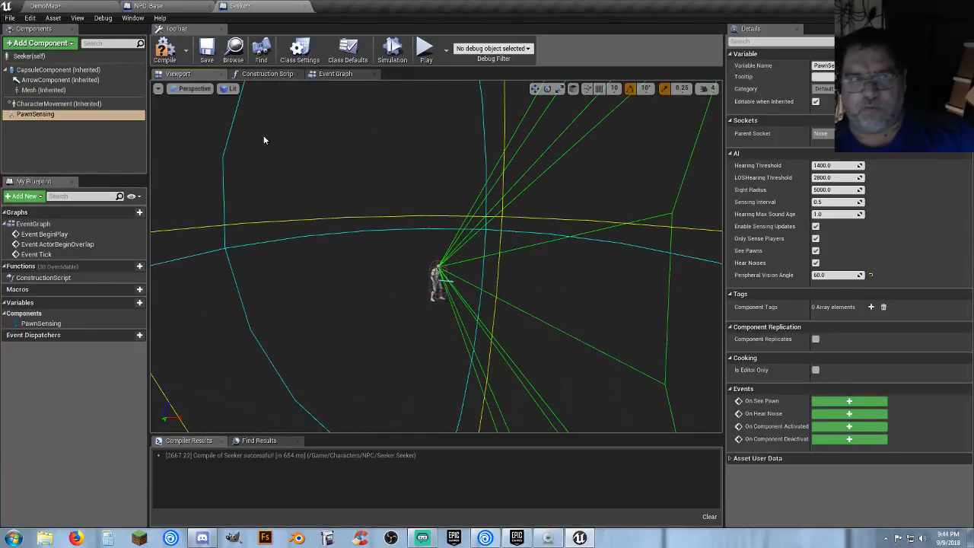
click(165, 50)
click(205, 51)
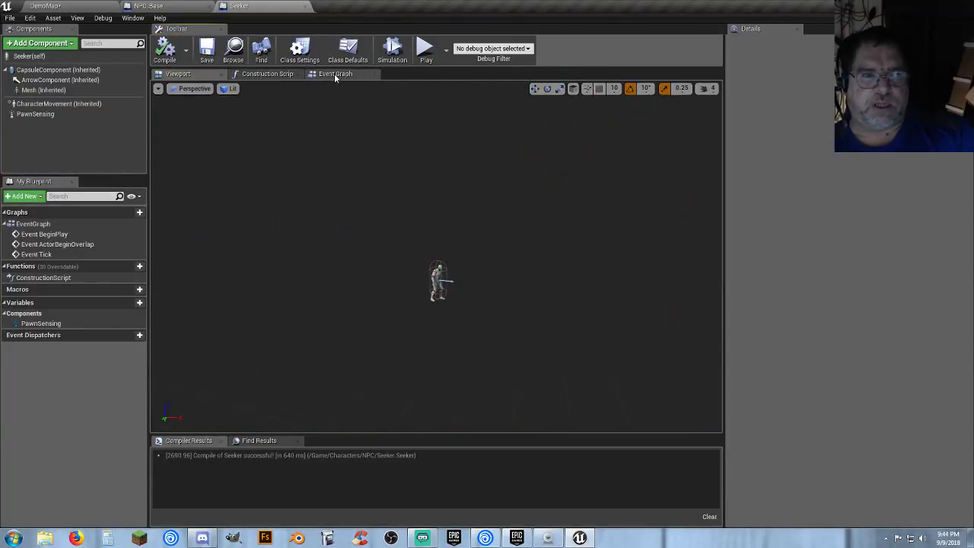
click(334, 73)
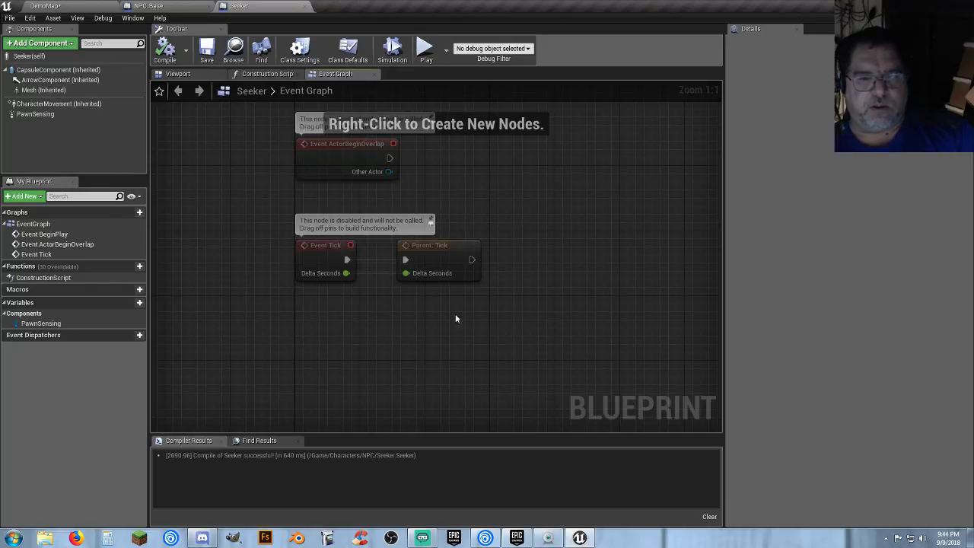
right_drag(434, 339, 383, 295)
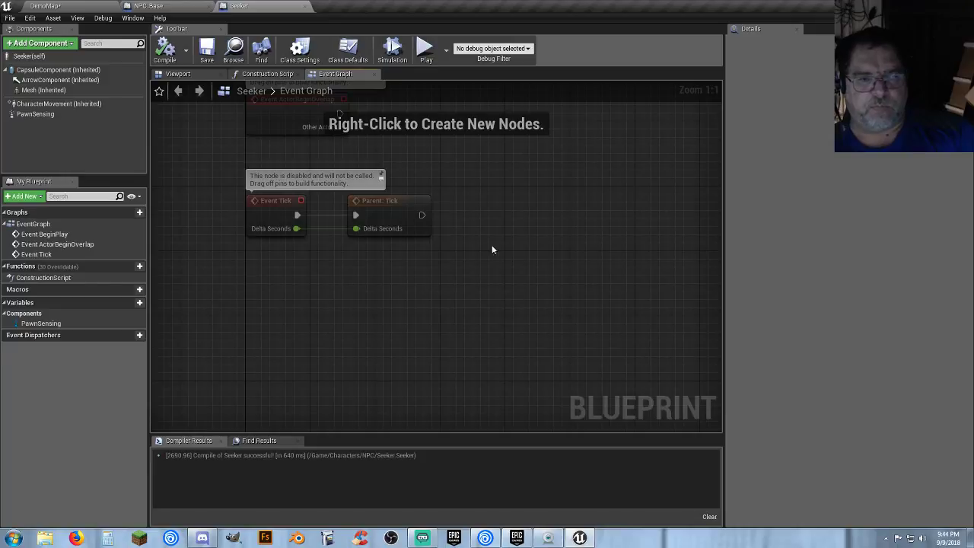
drag(422, 216, 472, 214)
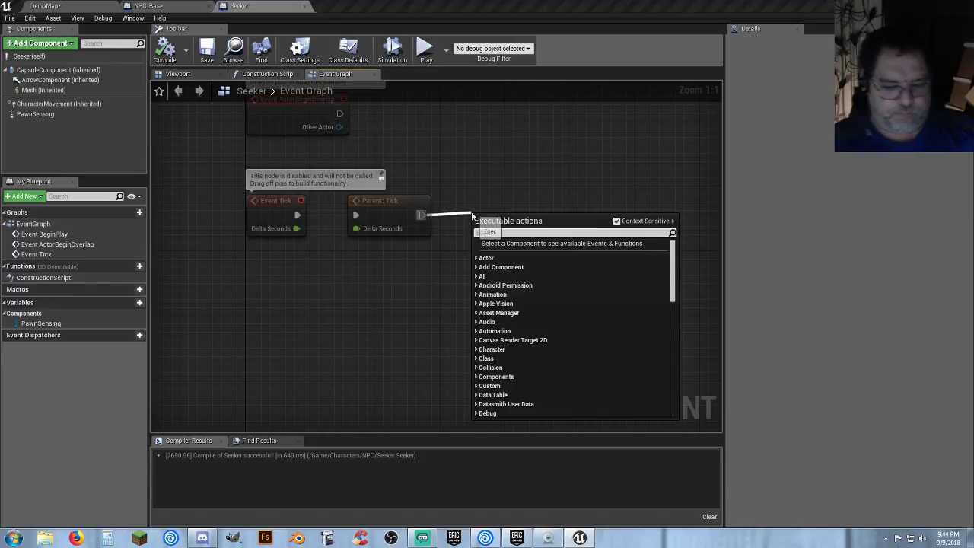
text(onsee)
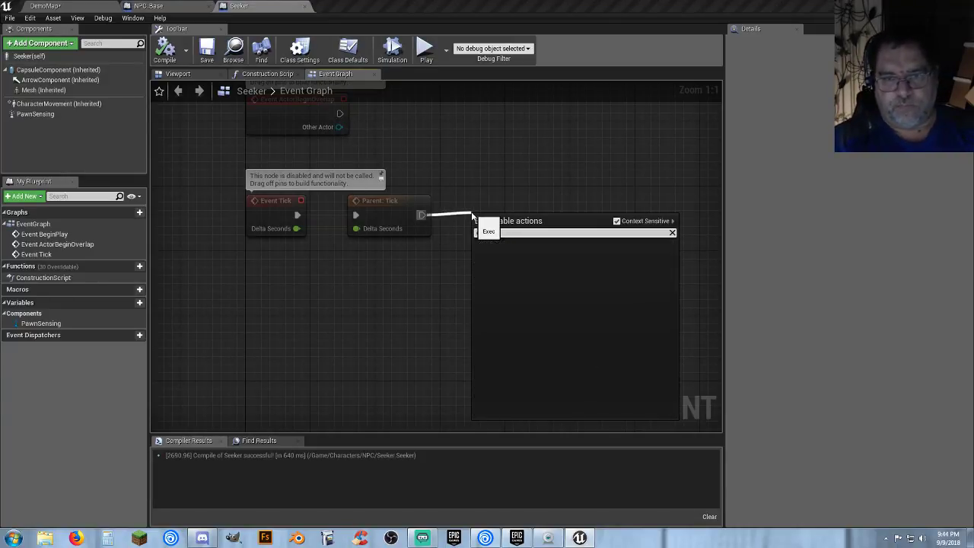
click(392, 320)
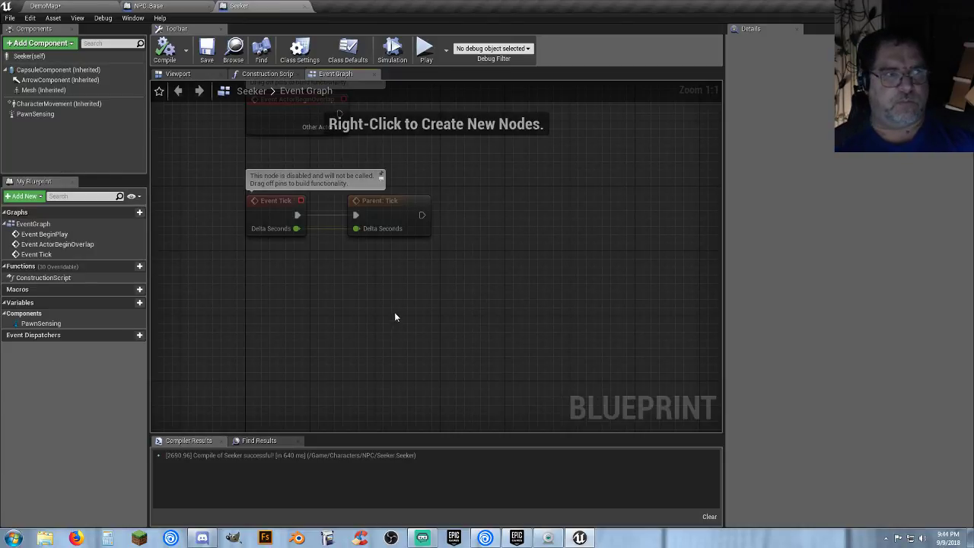
- Add an On See Pawn event for the PawnSensing component to Seeker's Event Graph
right_click(59, 115)
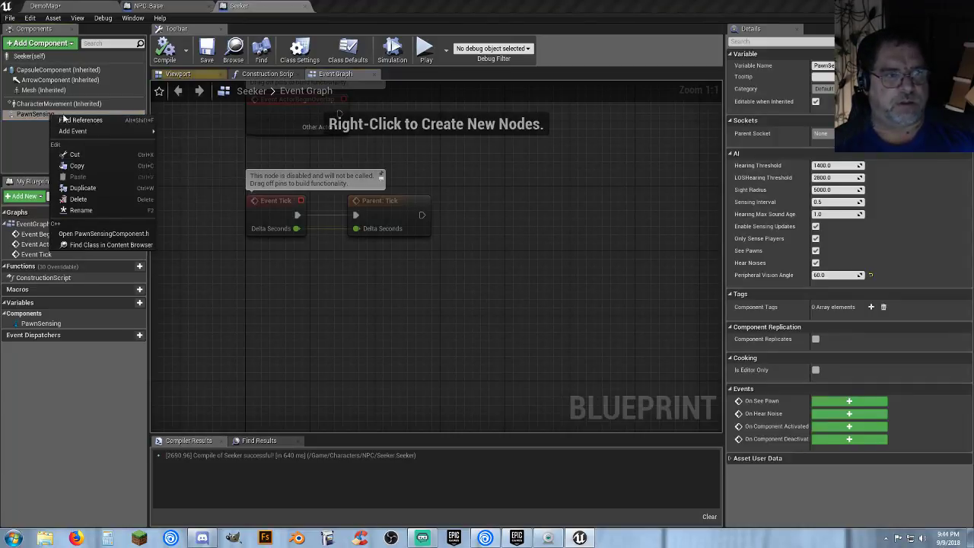
mouse_move(93, 133)
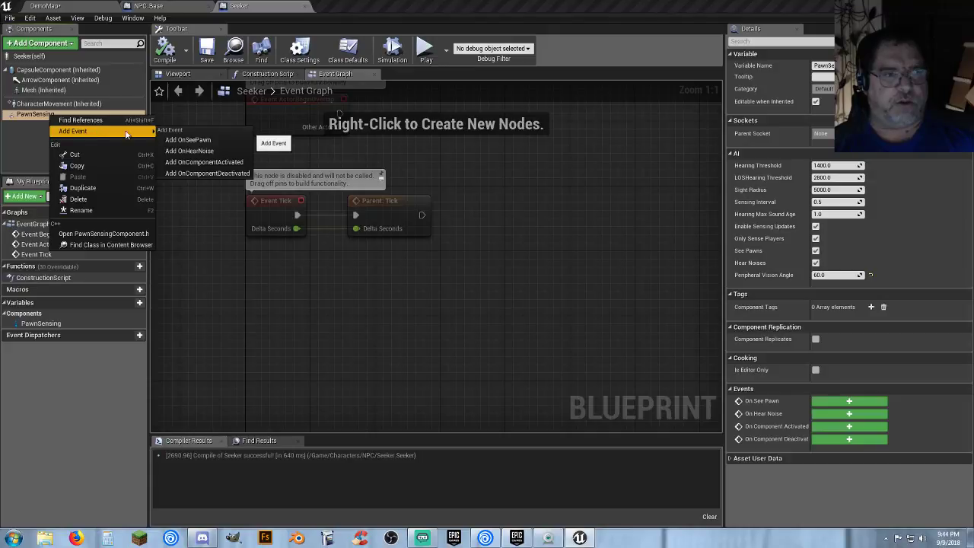
click(188, 140)
right_drag(502, 206, 377, 230)
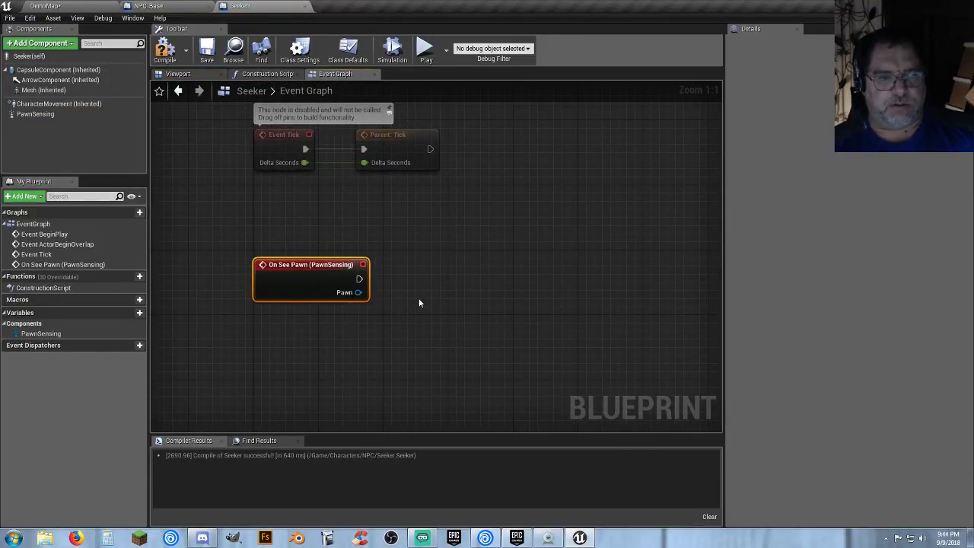
right_drag(419, 302, 385, 307)
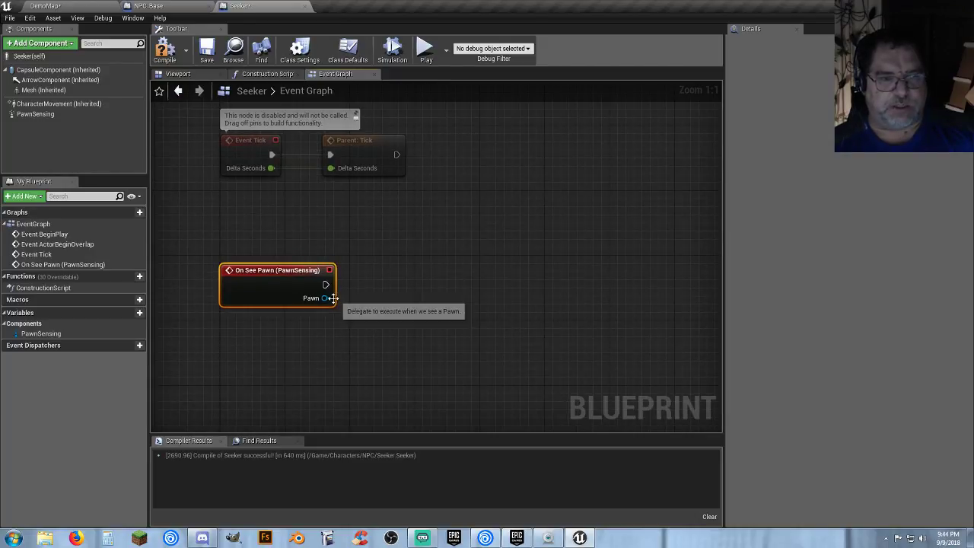
- Cast the On See Pawn event's Pawn to BP_SurvivalCharacter and align the cast node beside the event
drag(325, 297, 375, 317)
text(pl)
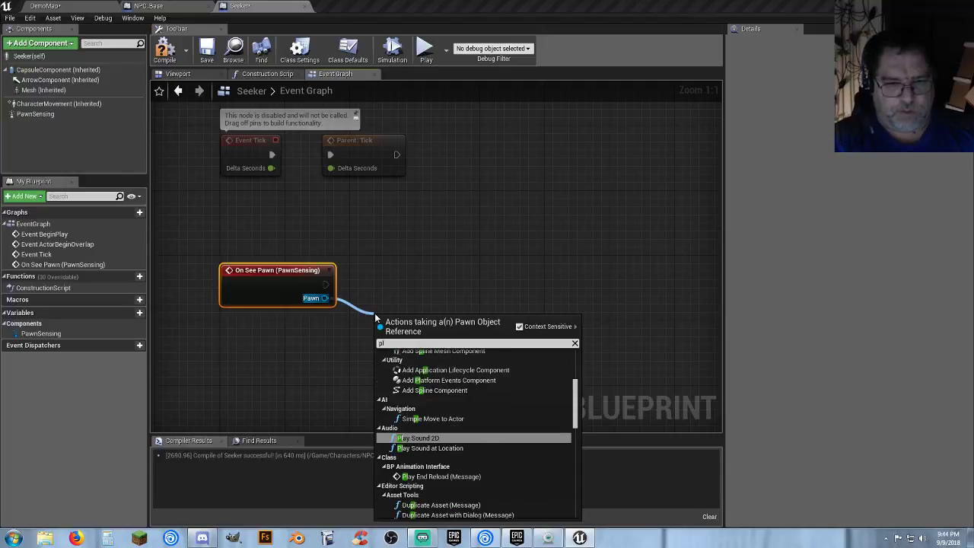
key(BackSpace)
key(BackSpace)
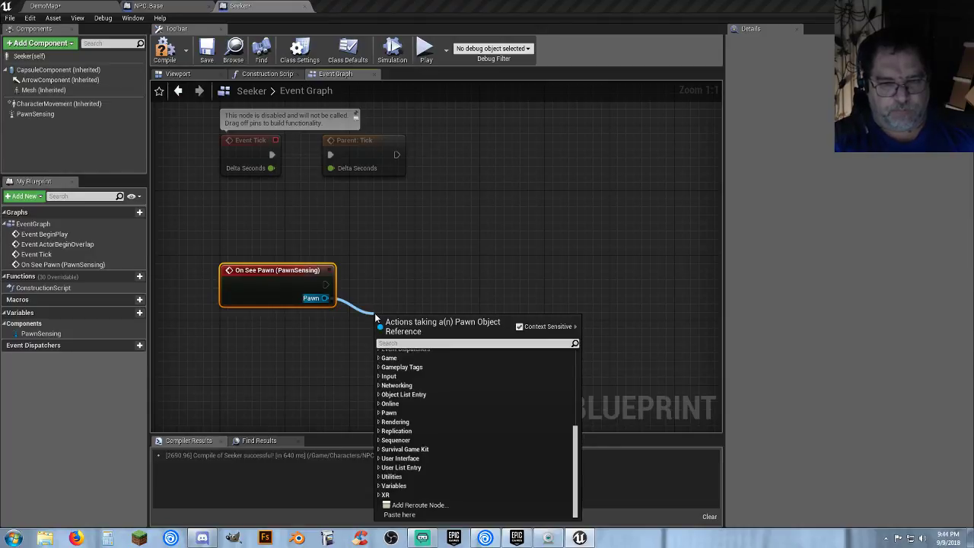
text(s)
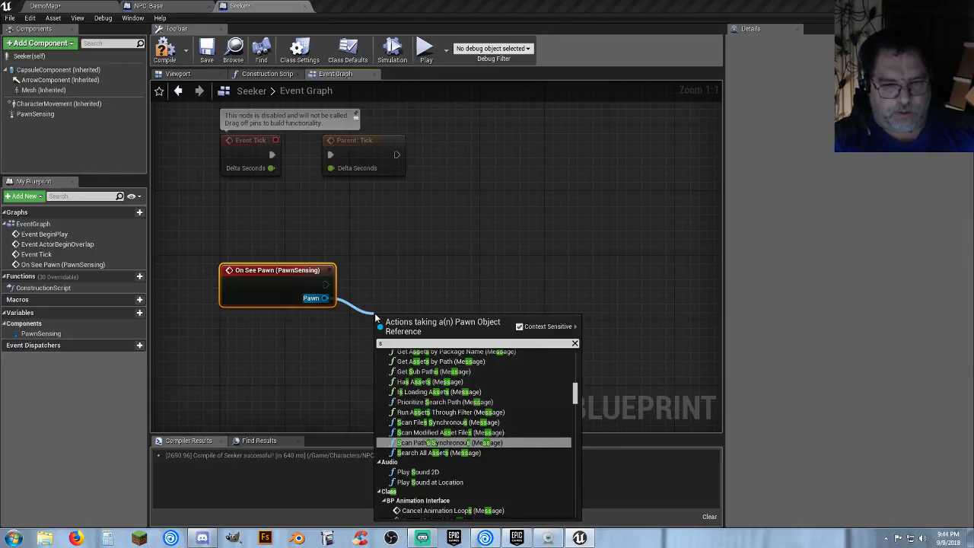
text(urvival)
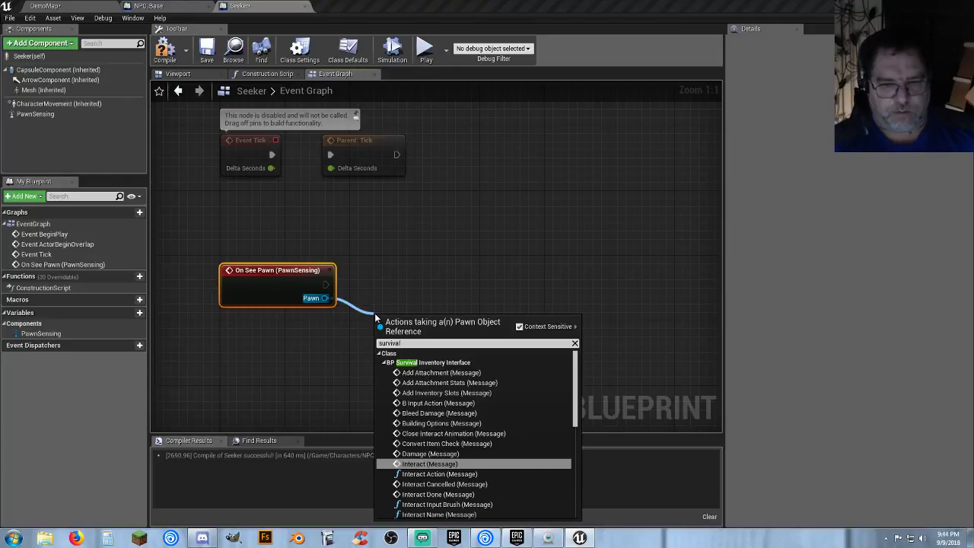
text(c)
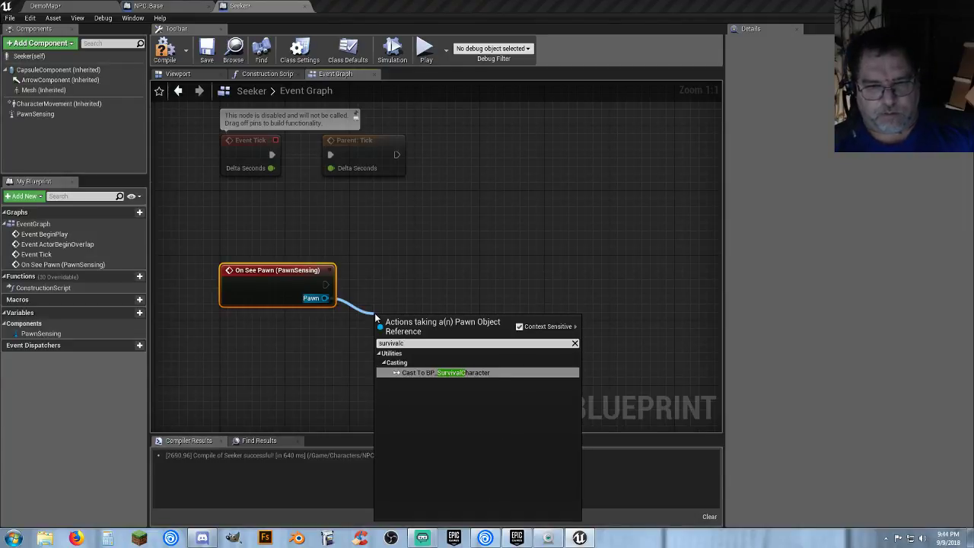
click(466, 373)
drag(422, 321, 414, 273)
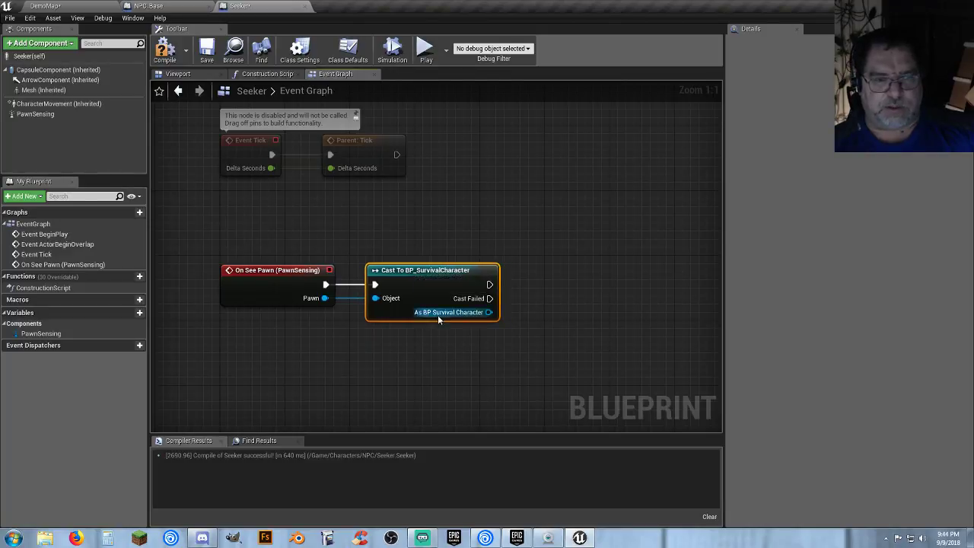
click(464, 344)
right_drag(463, 344, 411, 298)
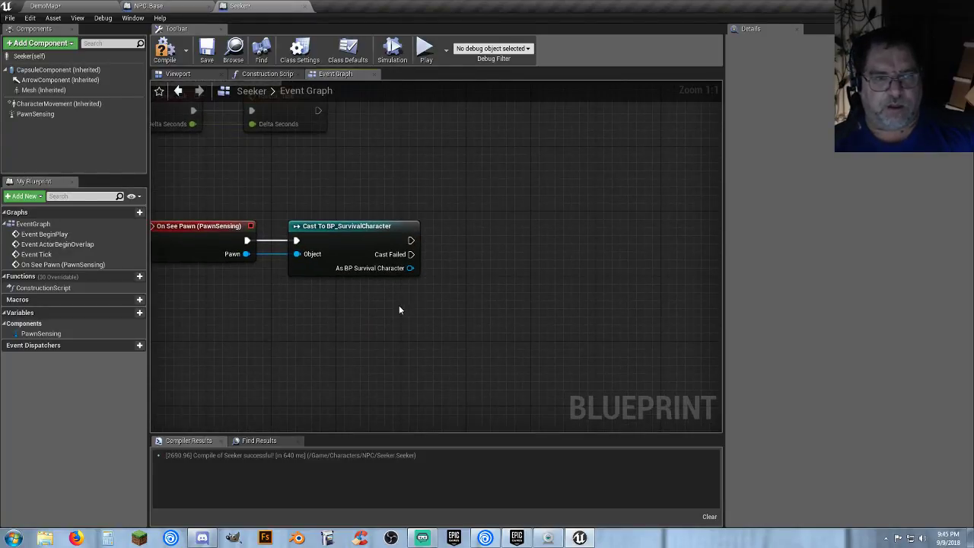
right_drag(489, 283, 433, 288)
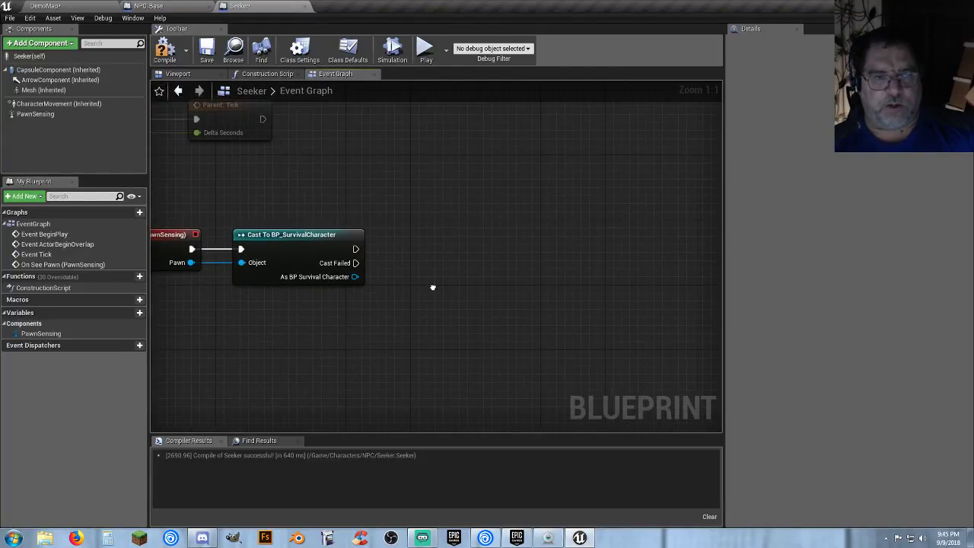
right_click(550, 251)
text(aimove)
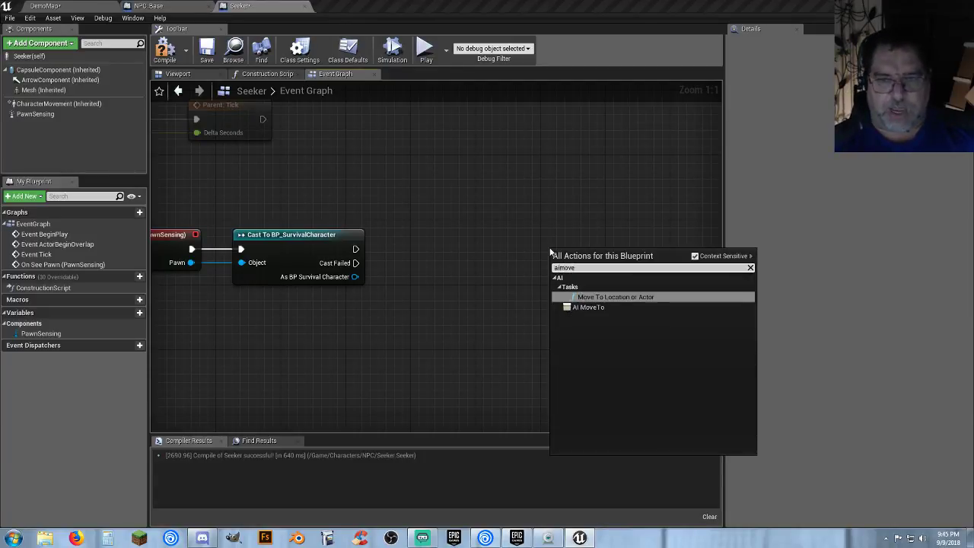
click(615, 297)
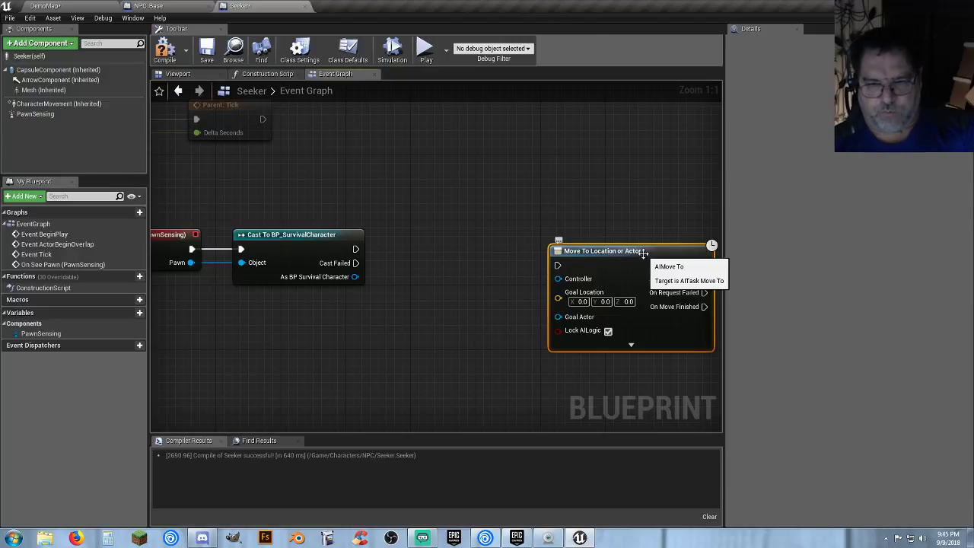
key(Delete)
- Add an AI MoveTo node after the successful cast and connect As BP Survival Character to its Pawn input
right_click(554, 240)
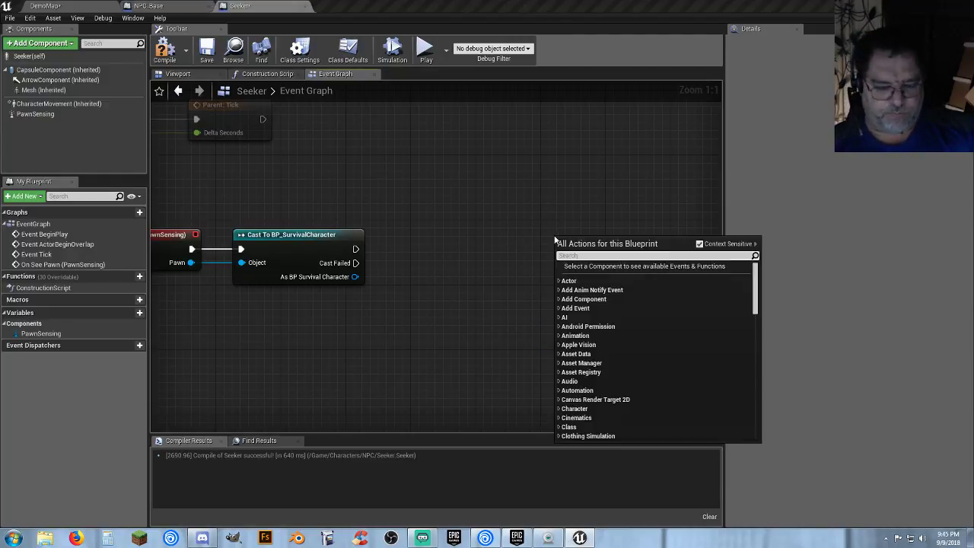
text(aim)
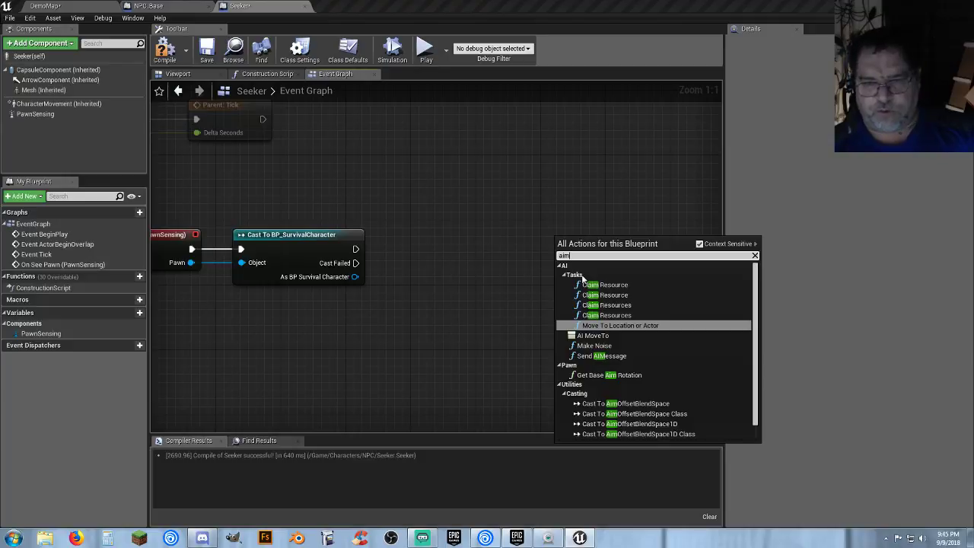
click(593, 335)
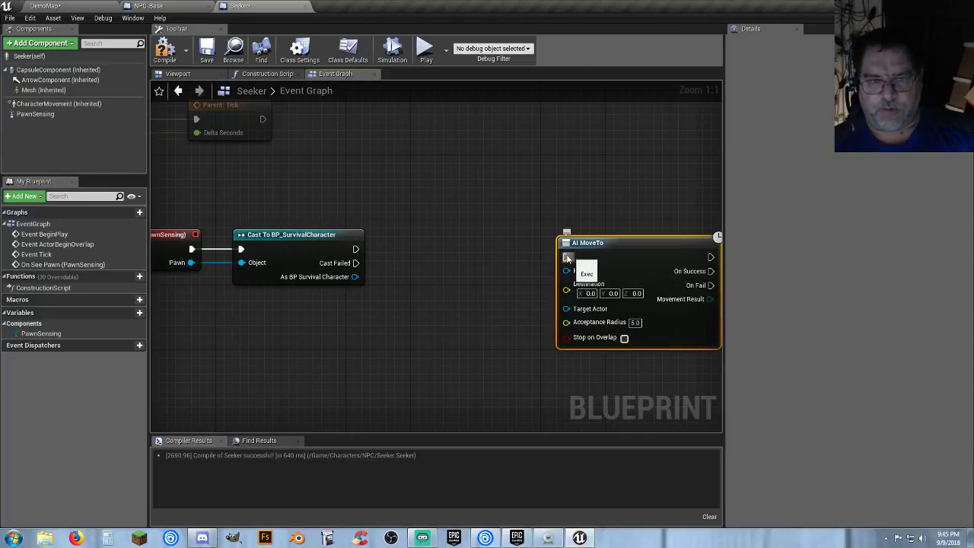
drag(567, 259, 484, 239)
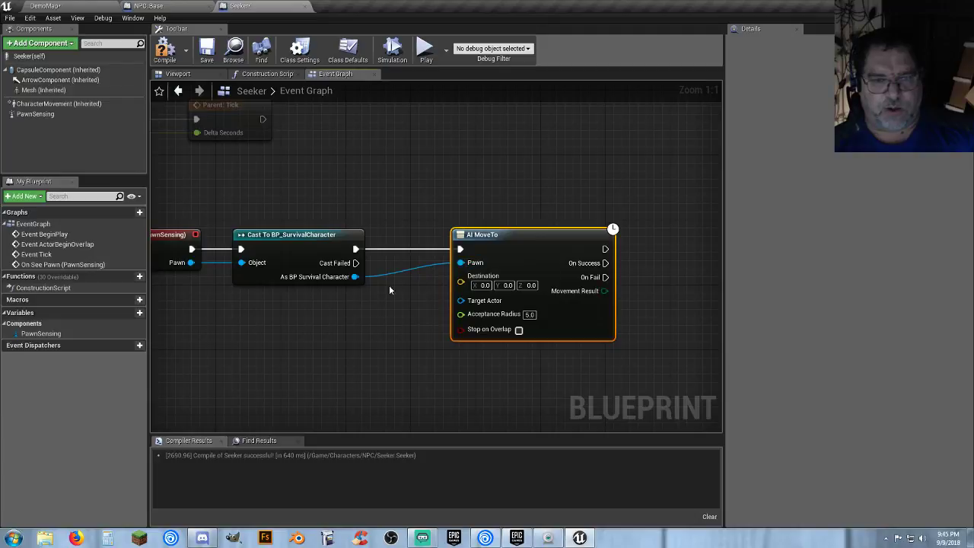
- Connect As BP Survival Character to AI MoveTo's Target Actor and break its link to the Pawn input
right_drag(389, 285, 436, 307)
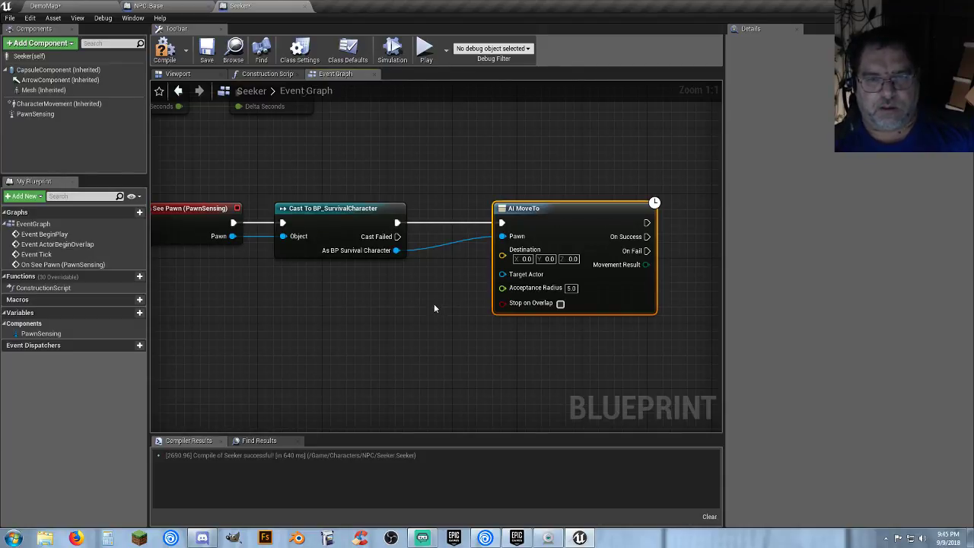
drag(395, 250, 503, 276)
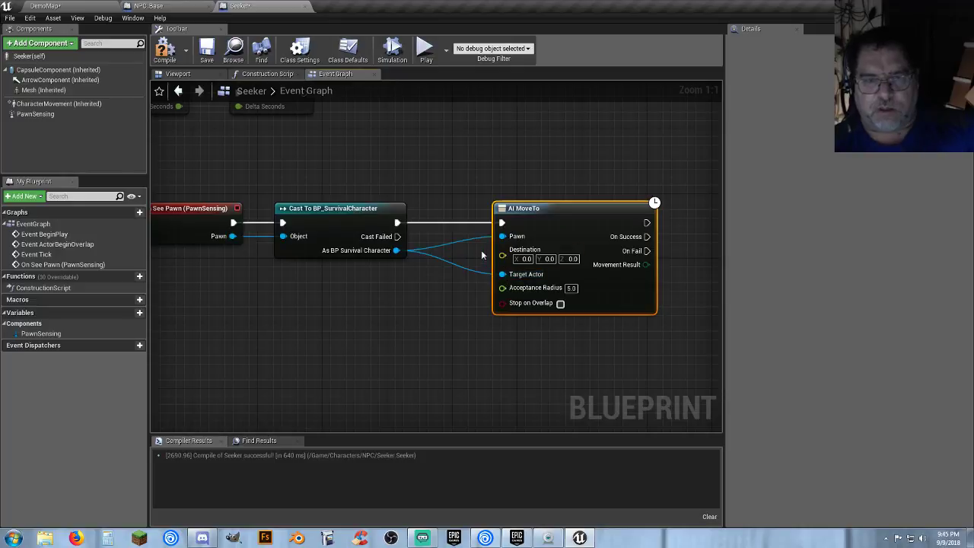
ctrl+click(469, 244)
click(411, 311)
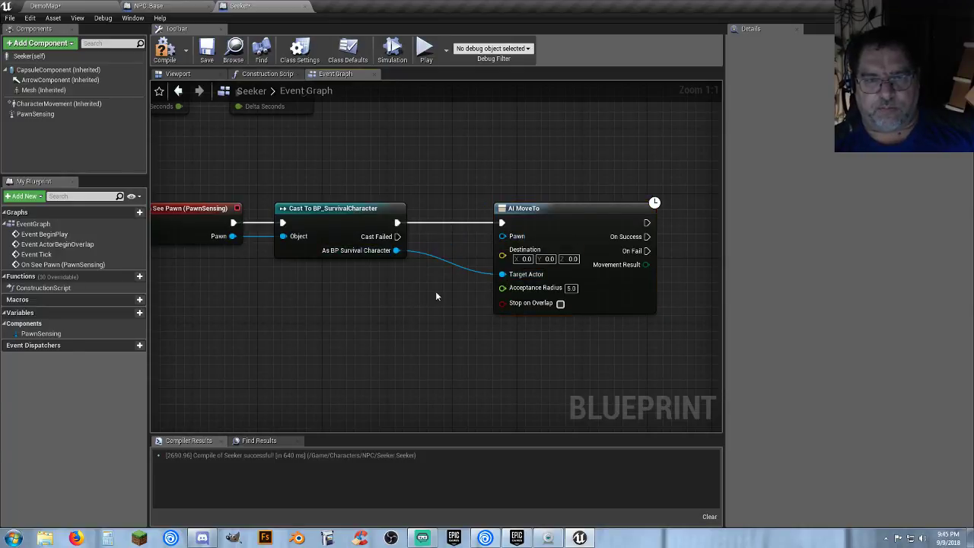
- Move AI MoveTo farther from the cast and feed its Pawn input with a reference to self
drag(524, 210, 536, 243)
text(self)
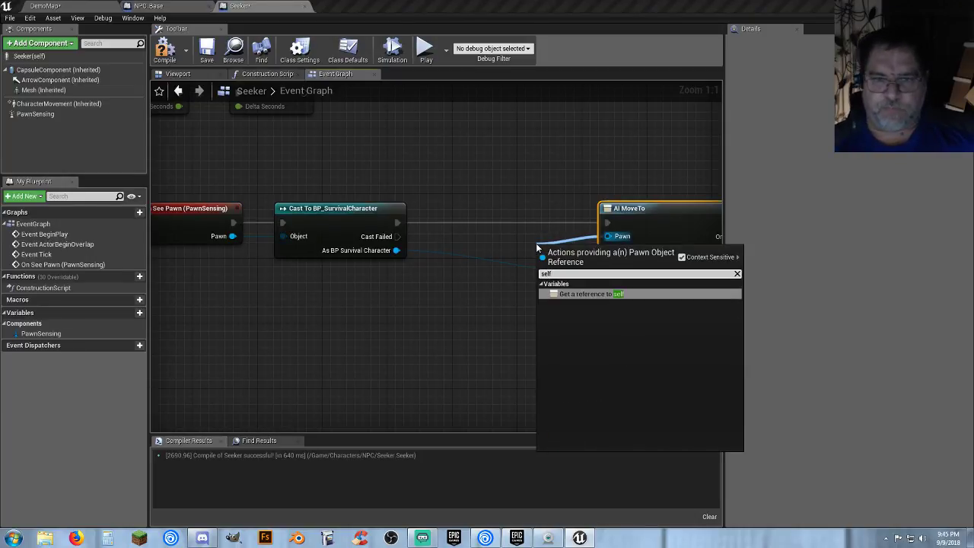
click(586, 293)
drag(553, 250, 525, 234)
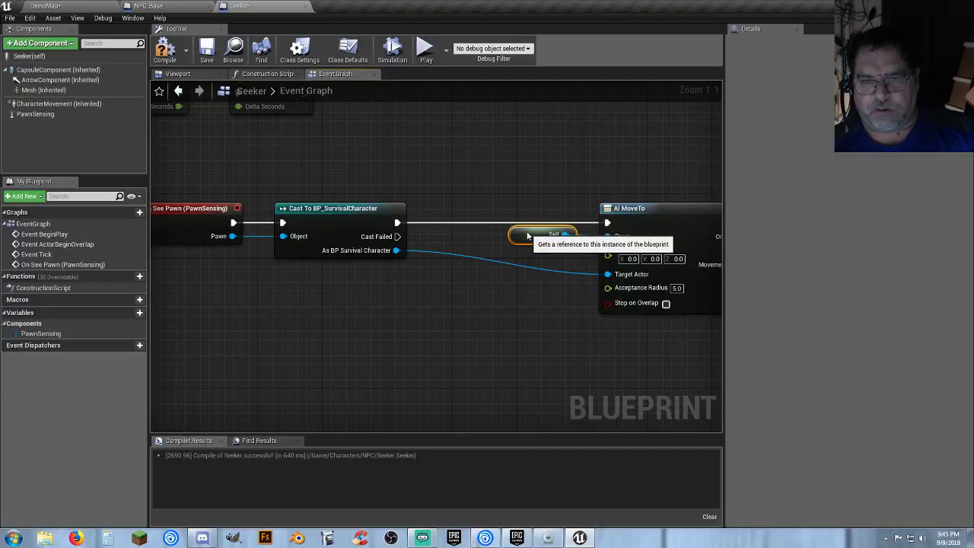
- Arrange the Self node below the cast with AI MoveTo closer beside it, and compile and save the Seeker Blueprint
click(504, 298)
right_drag(504, 303, 473, 301)
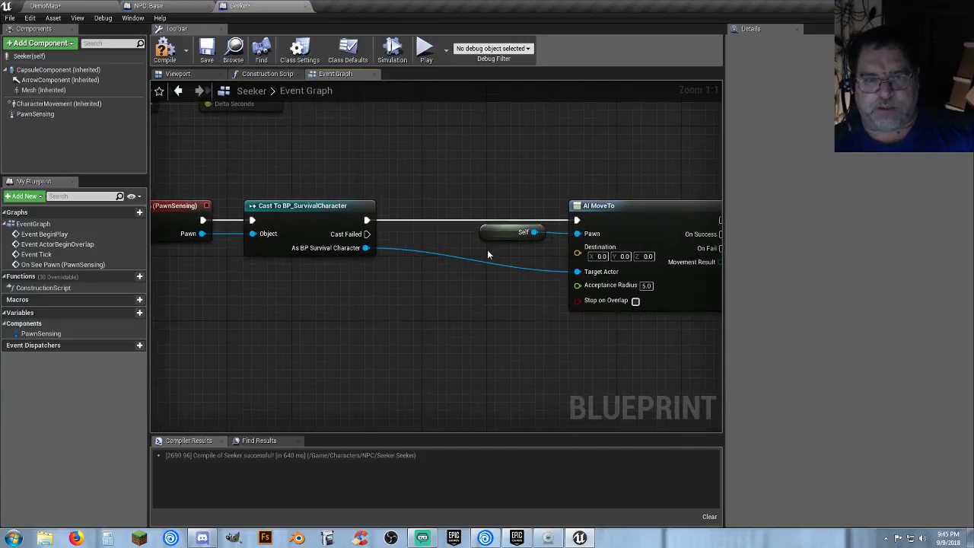
drag(494, 237, 328, 278)
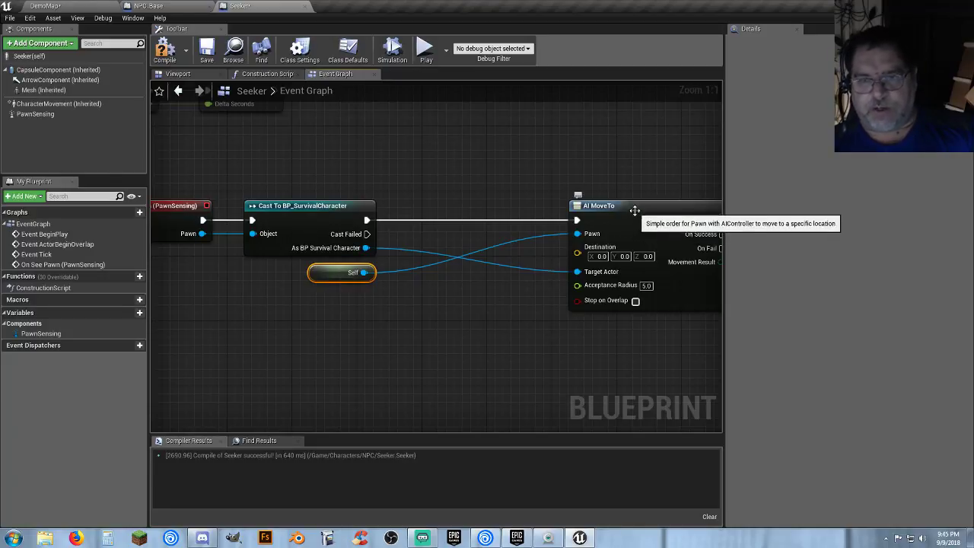
drag(627, 216, 500, 214)
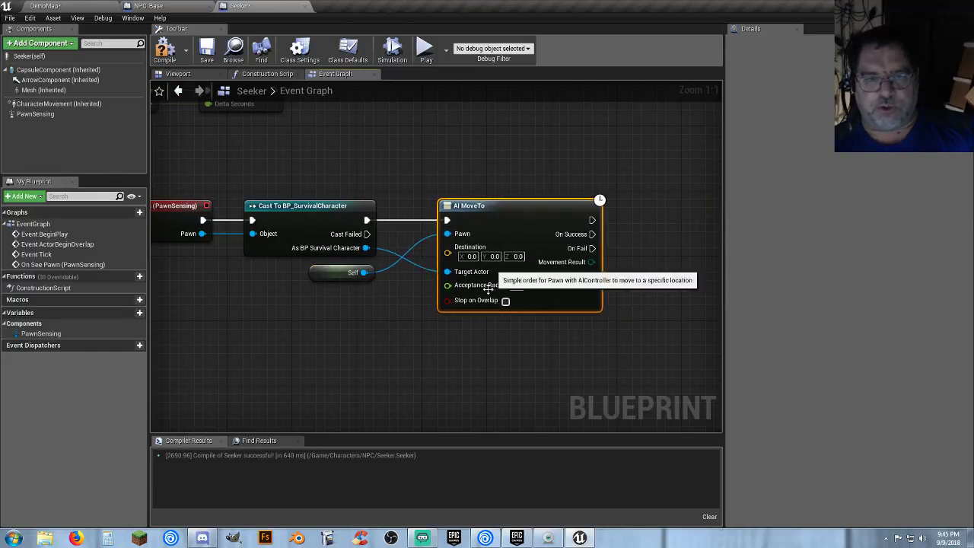
click(468, 372)
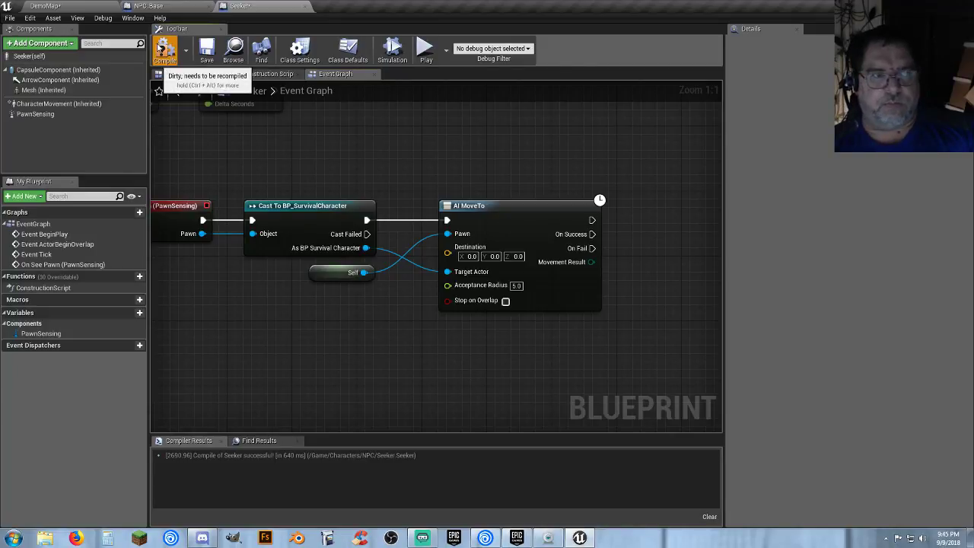
click(169, 51)
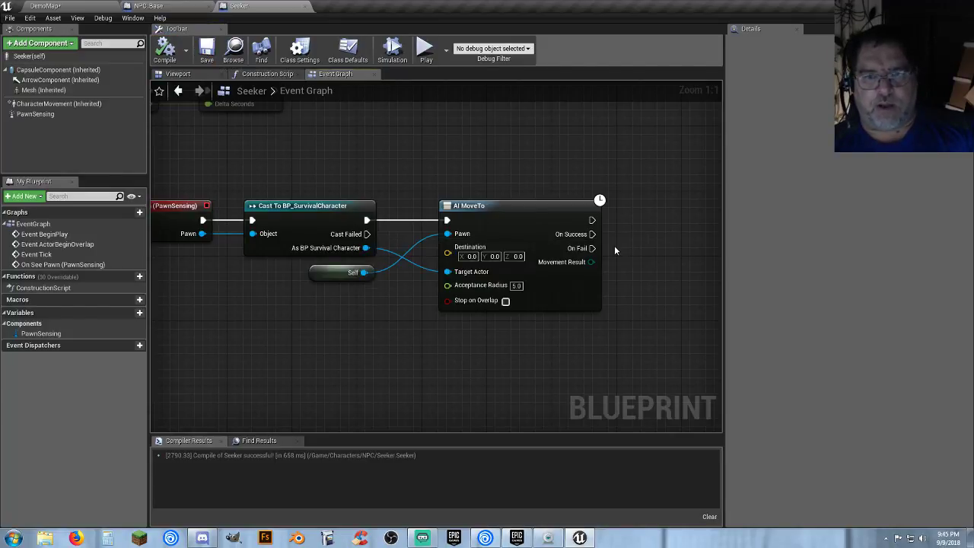
- Return to DemoMap and create a Materials folder inside the Characters content folder
click(46, 6)
click(350, 463)
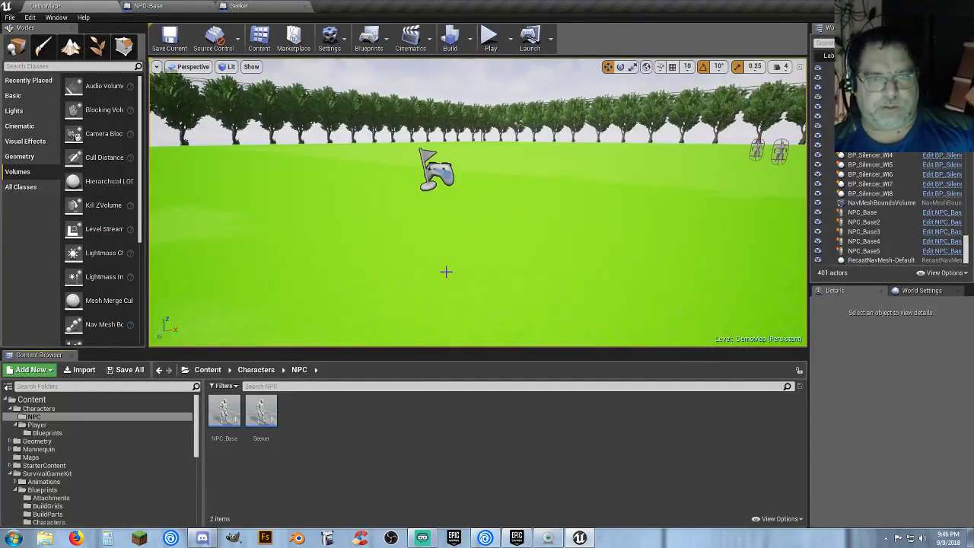
right_drag(446, 272, 446, 233)
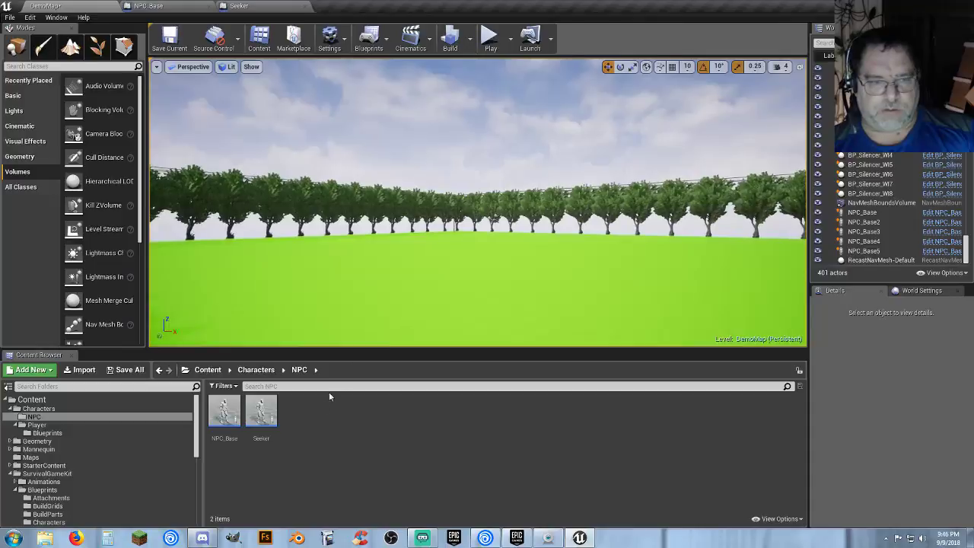
click(39, 409)
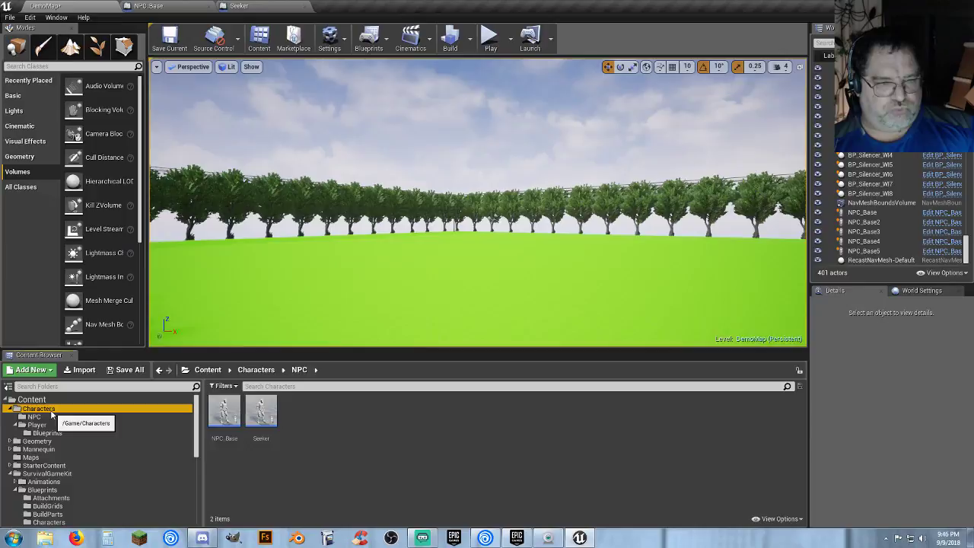
right_click(310, 417)
click(374, 114)
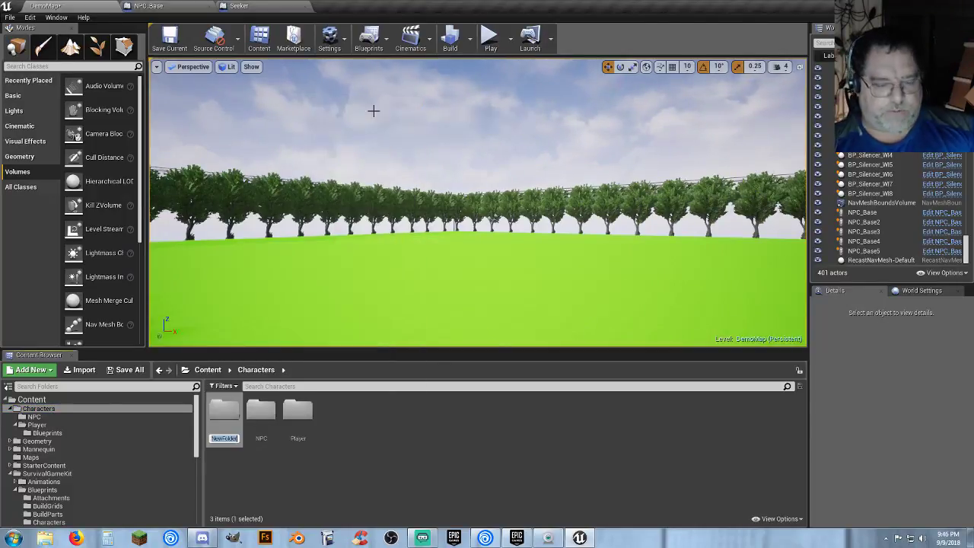
text(Materi)
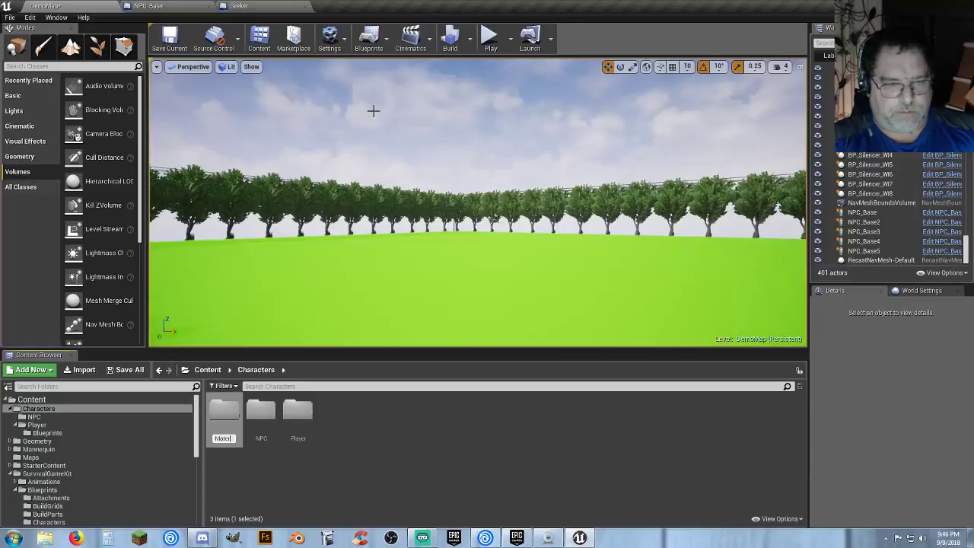
text(als)
key(Return)
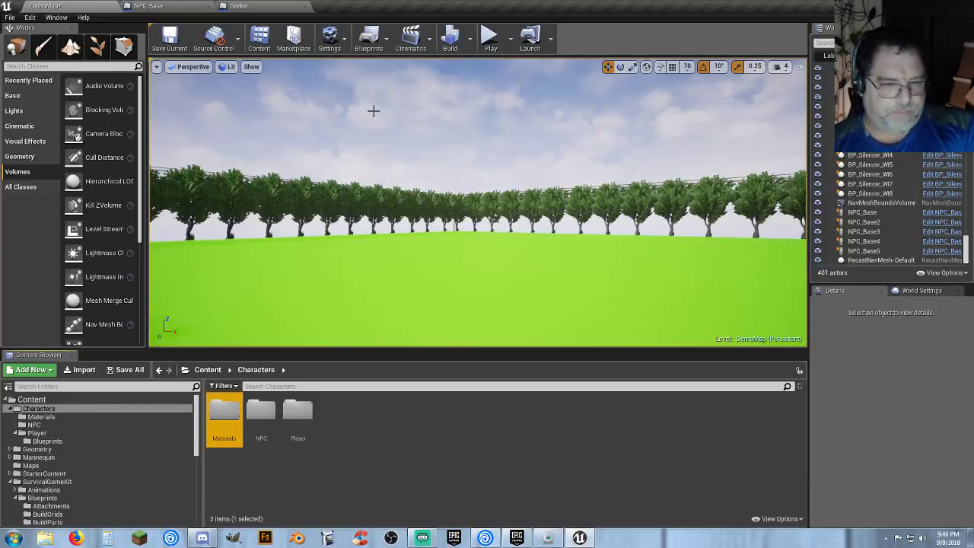
- Copy M_UE4Man_Body and M_UE4Man_ChestLogo from Mannequin/Character/Materials into the Characters/Materials folder
double_click(224, 415)
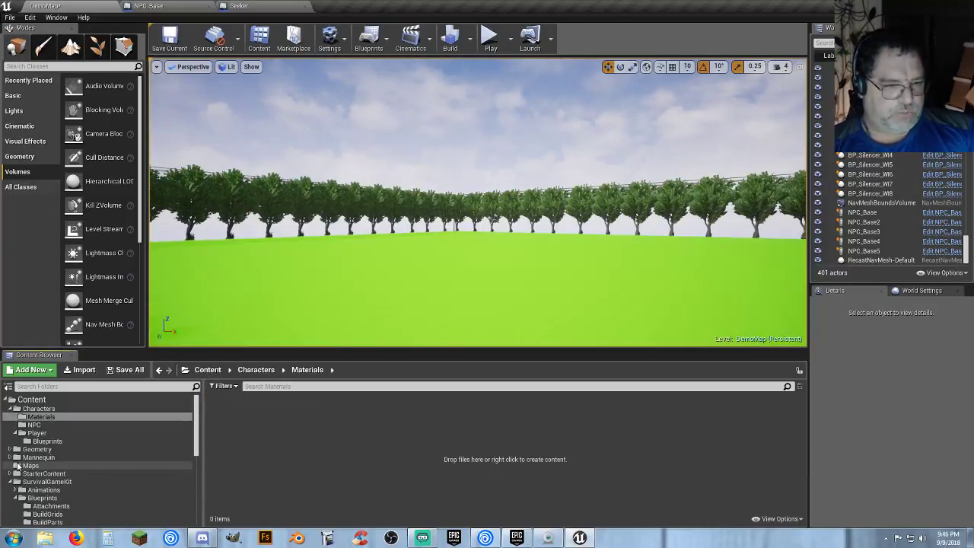
click(10, 457)
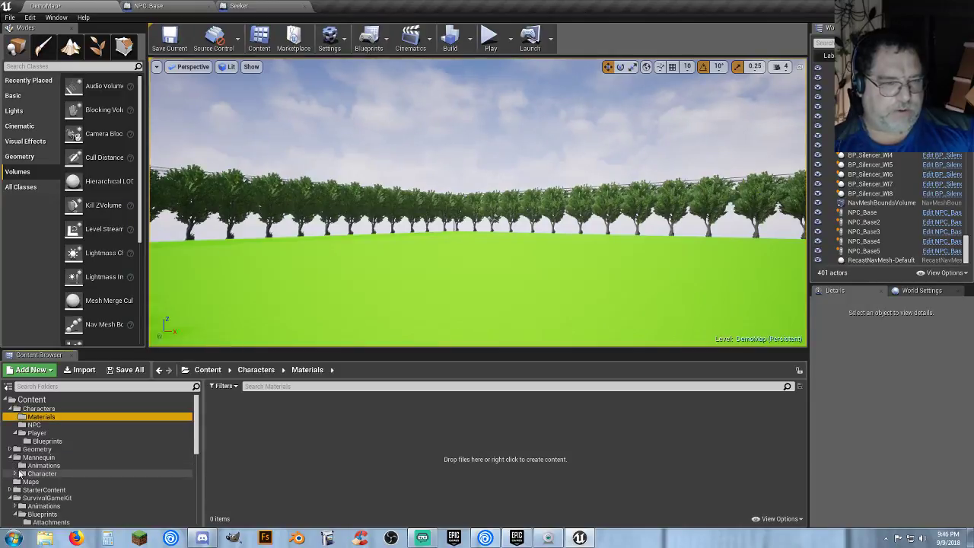
click(38, 474)
click(15, 474)
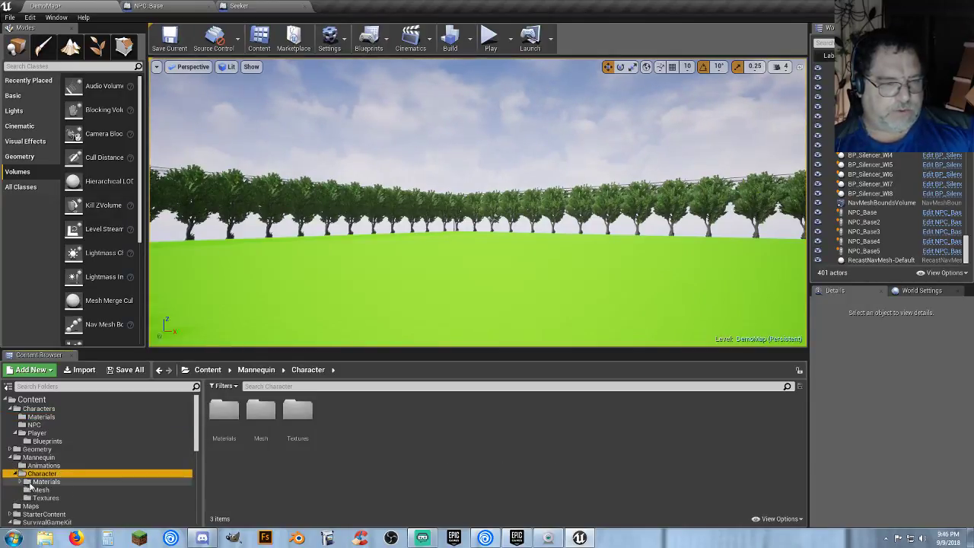
click(46, 482)
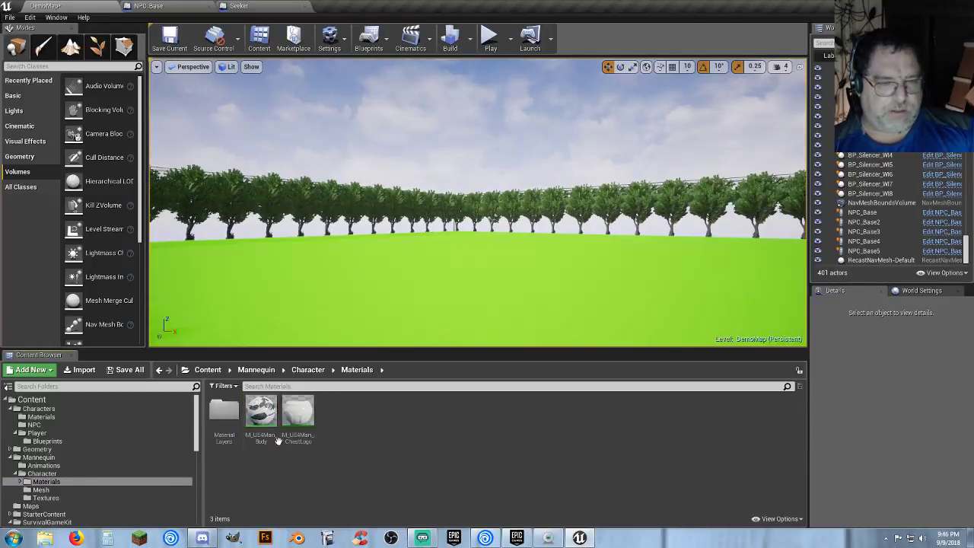
drag(296, 459, 101, 423)
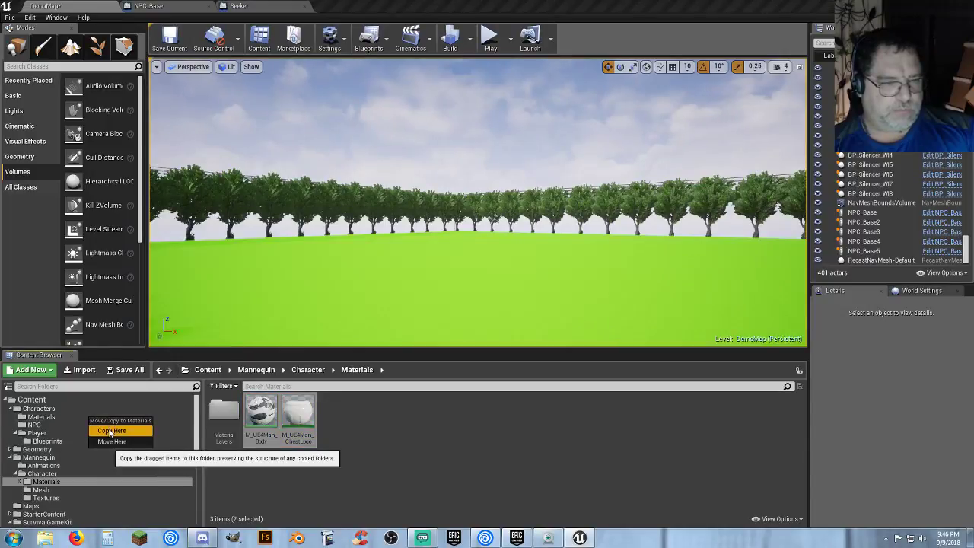
click(112, 431)
- Rename the copied M_UE4Man_Body material in Characters/Materials as Seeker_Body
click(42, 417)
drag(224, 415, 438, 481)
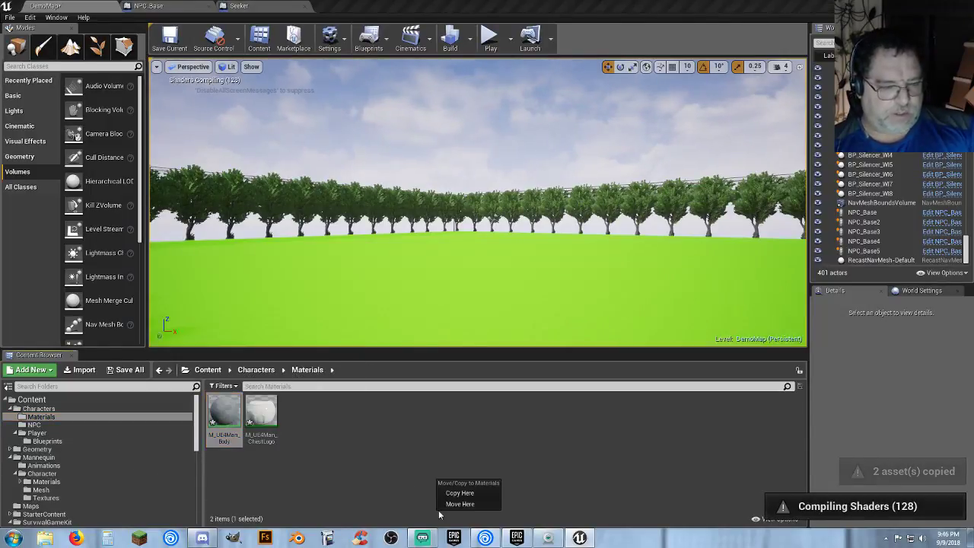
click(301, 452)
click(226, 434)
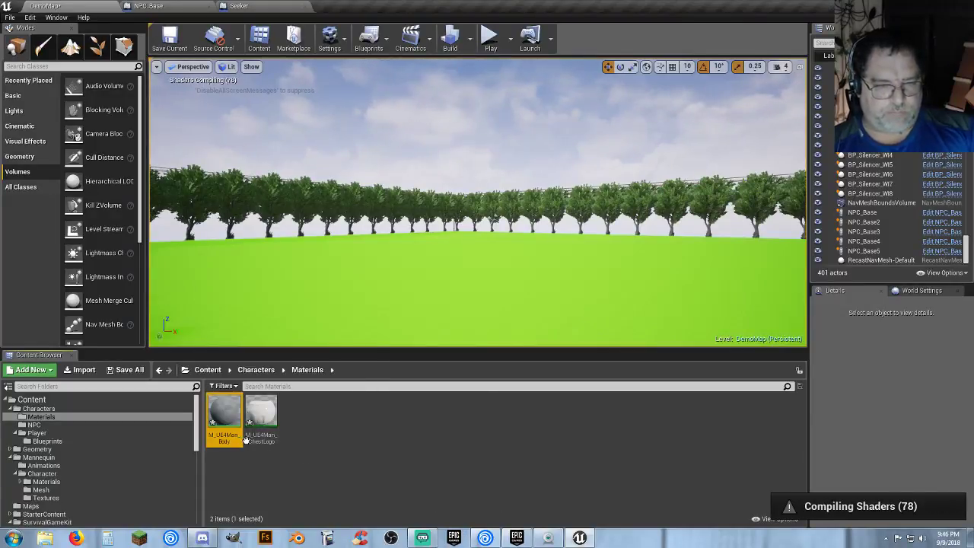
click(224, 439)
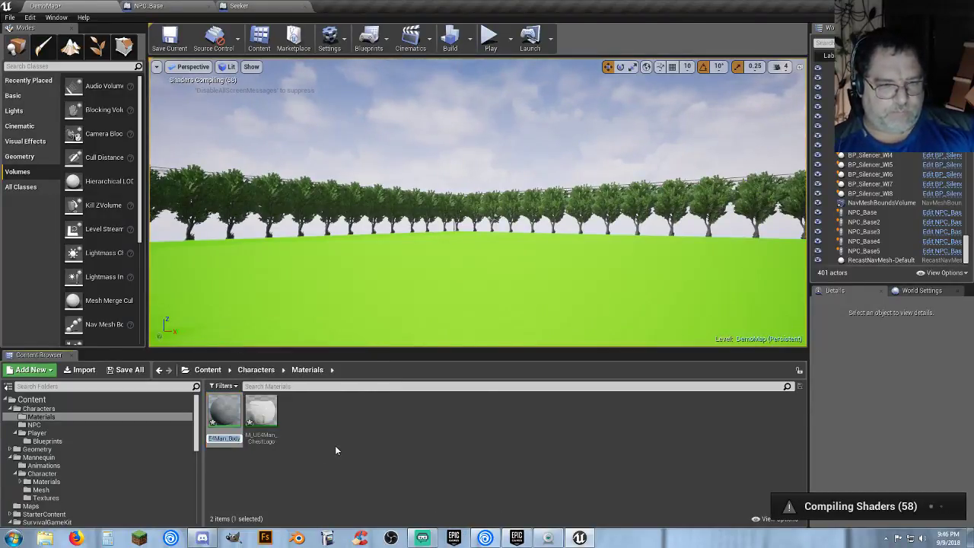
text(S)
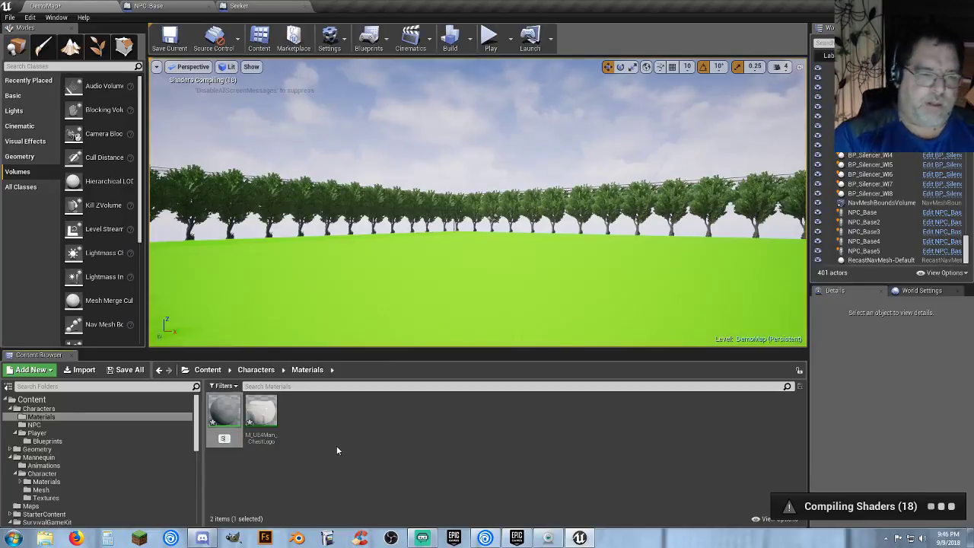
text(eeker_)
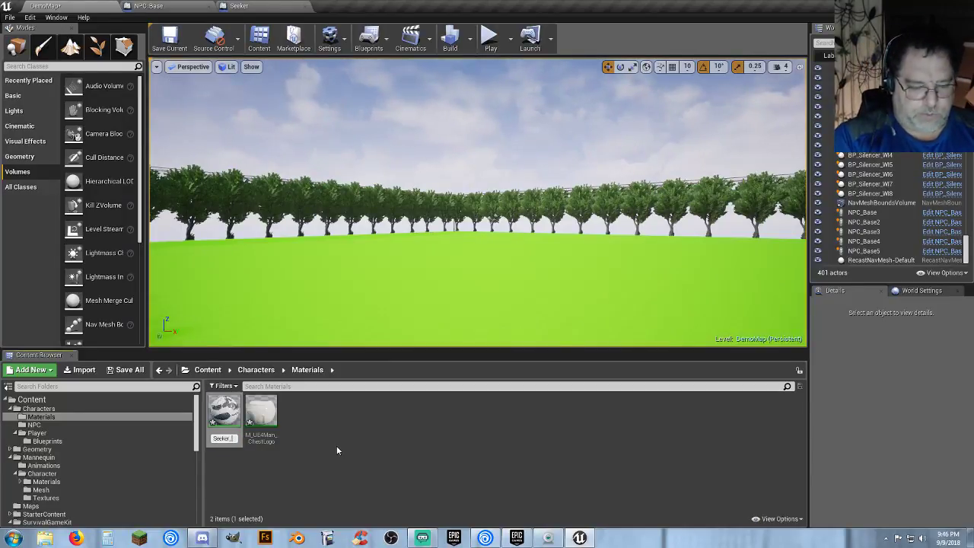
text(Body)
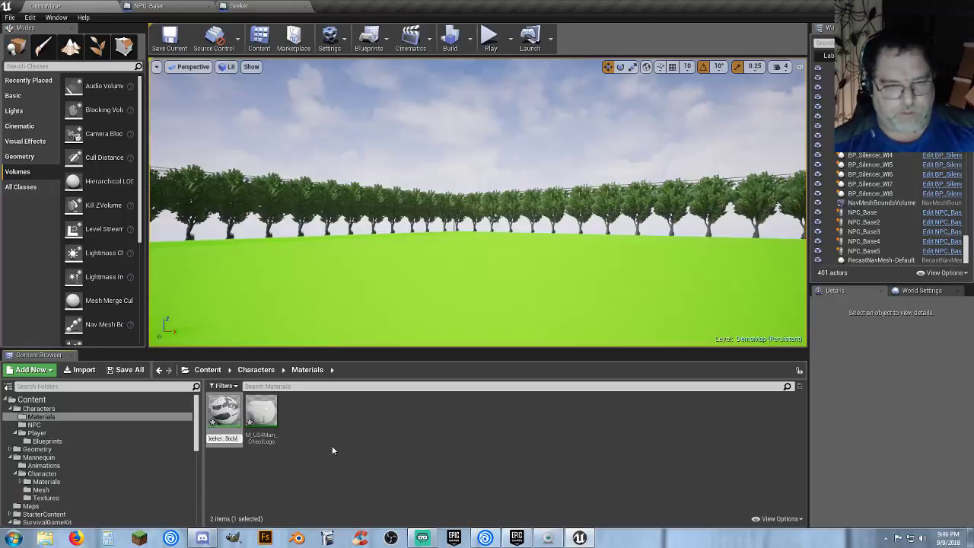
key(Return)
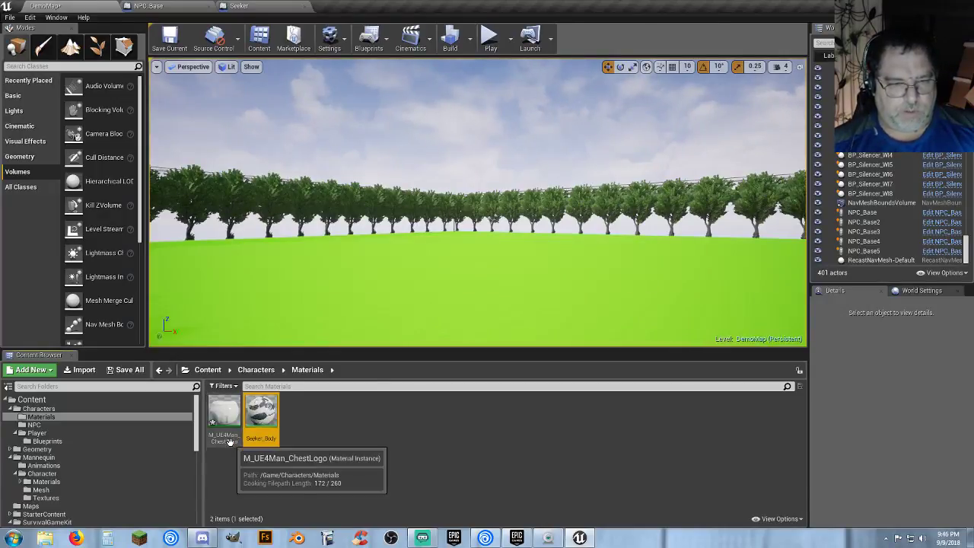
- Rename the copied M_UE4Man_ChestLogo material instance as Seeker_Chest and open it
click(229, 440)
key(F2)
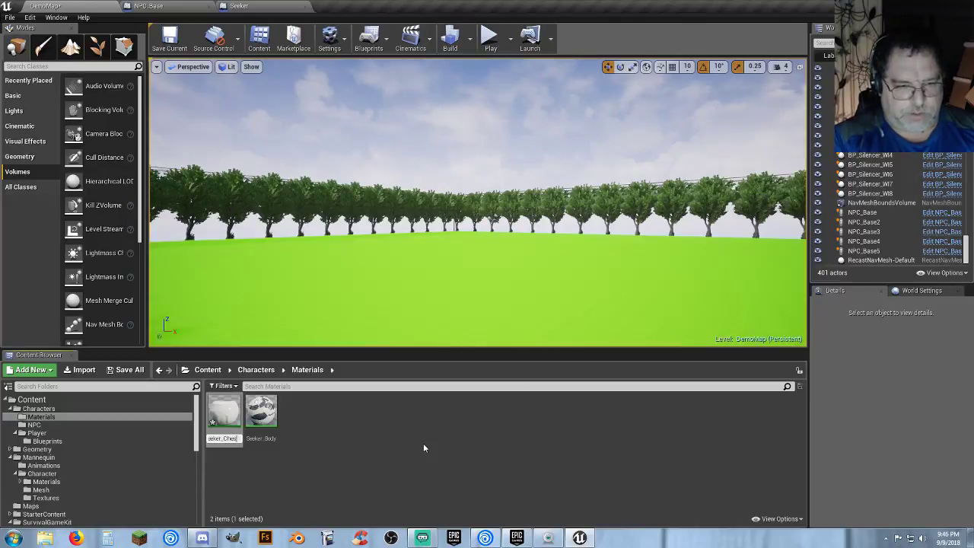
key(Return)
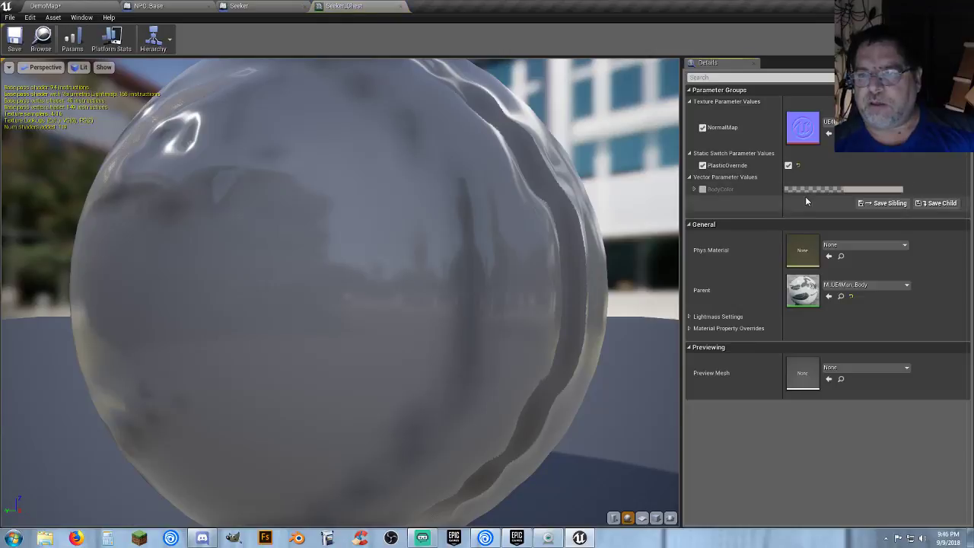
- Enable the BodyColor override of Seeker_Chest and set it to red with R 1, G 0 and B 0
click(702, 189)
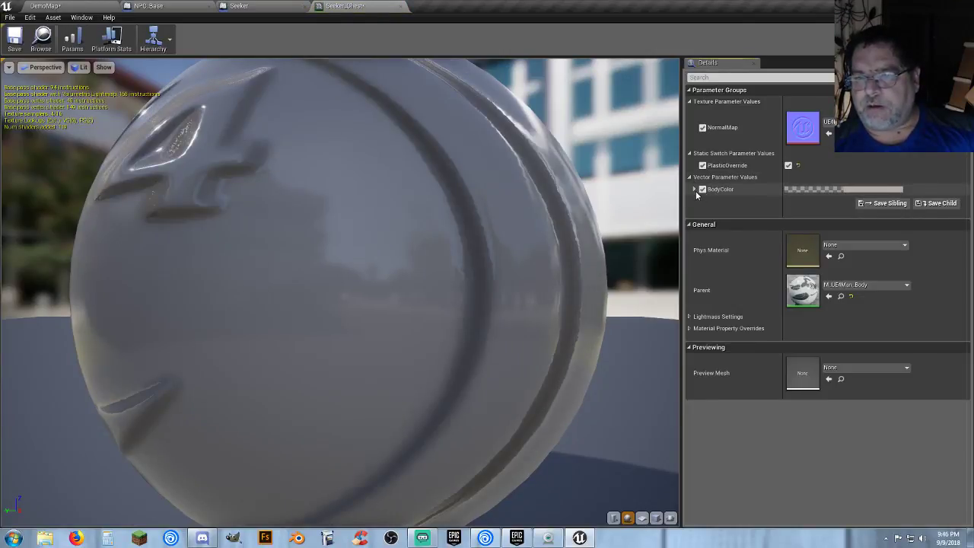
click(874, 190)
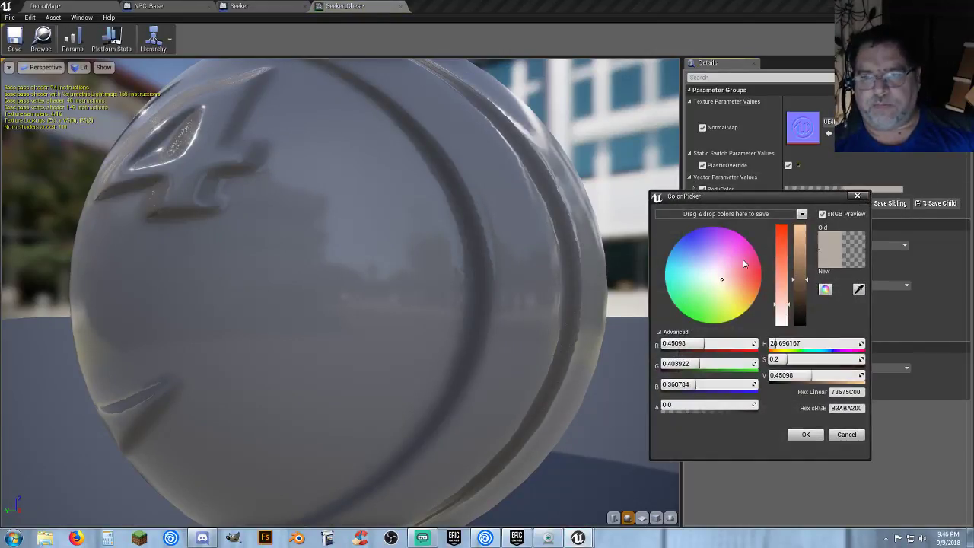
drag(731, 283, 763, 277)
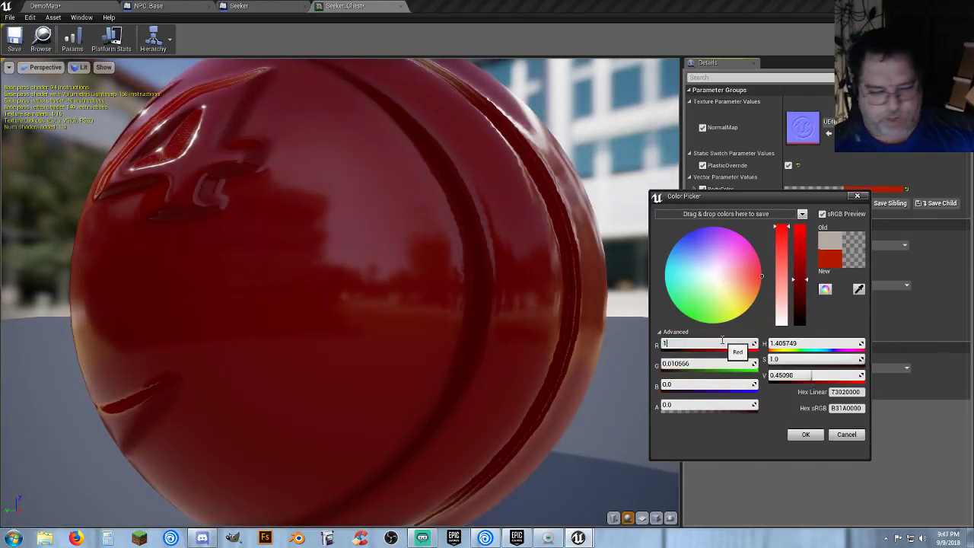
key(Tab)
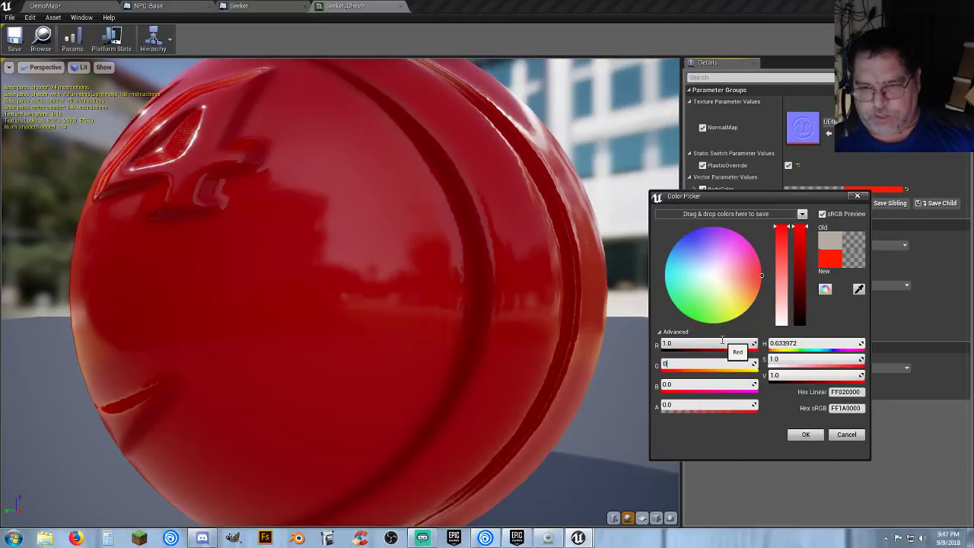
key(Tab)
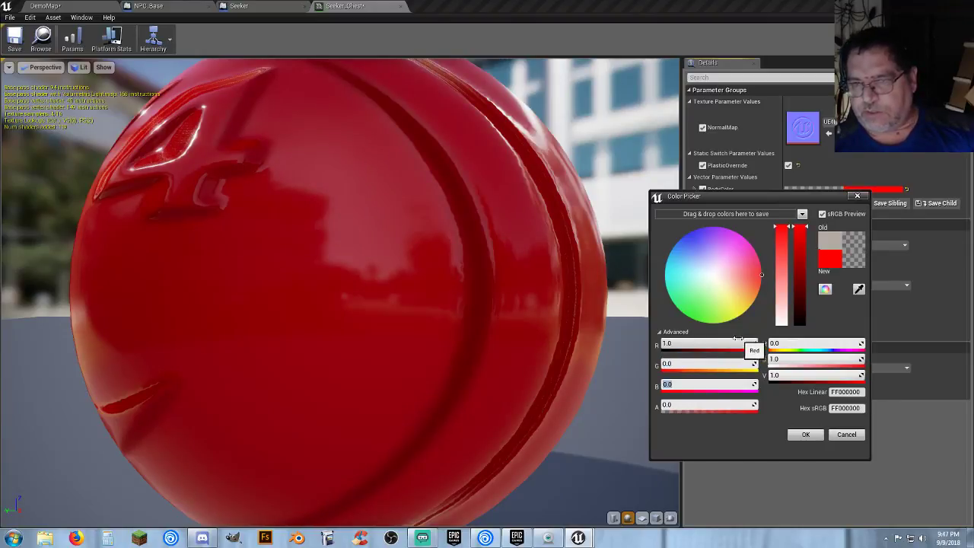
- Store the red as a reusable color swatch, then save and close the Seeker_Chest material instance
drag(829, 259, 764, 220)
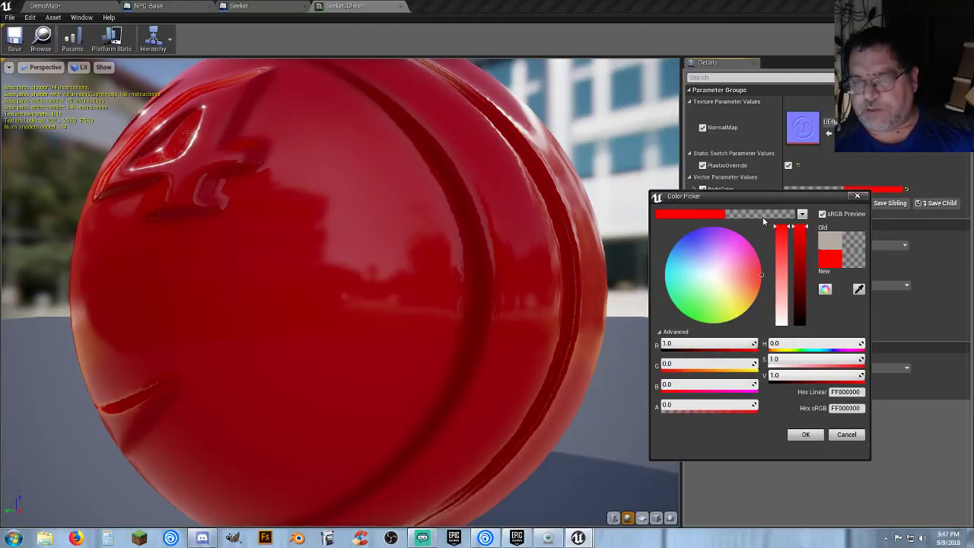
click(807, 434)
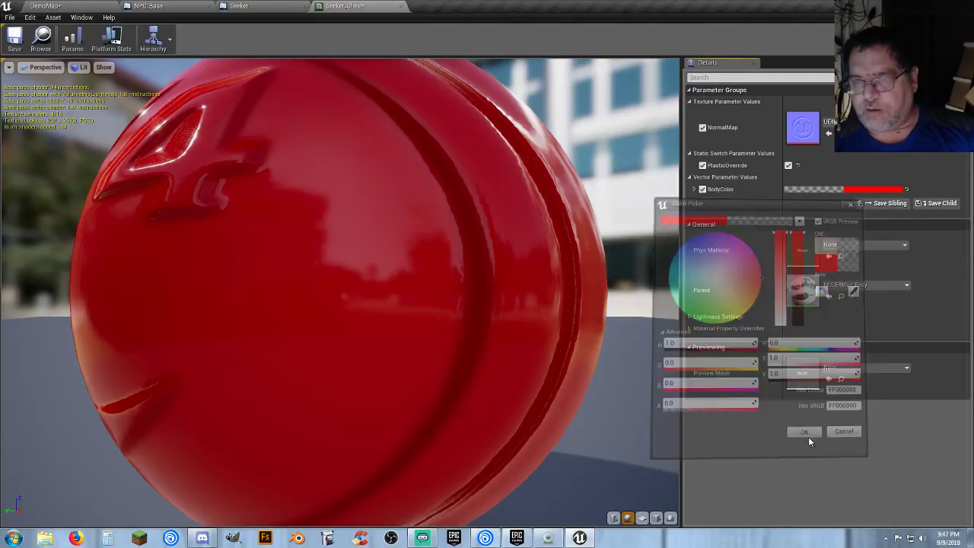
click(16, 40)
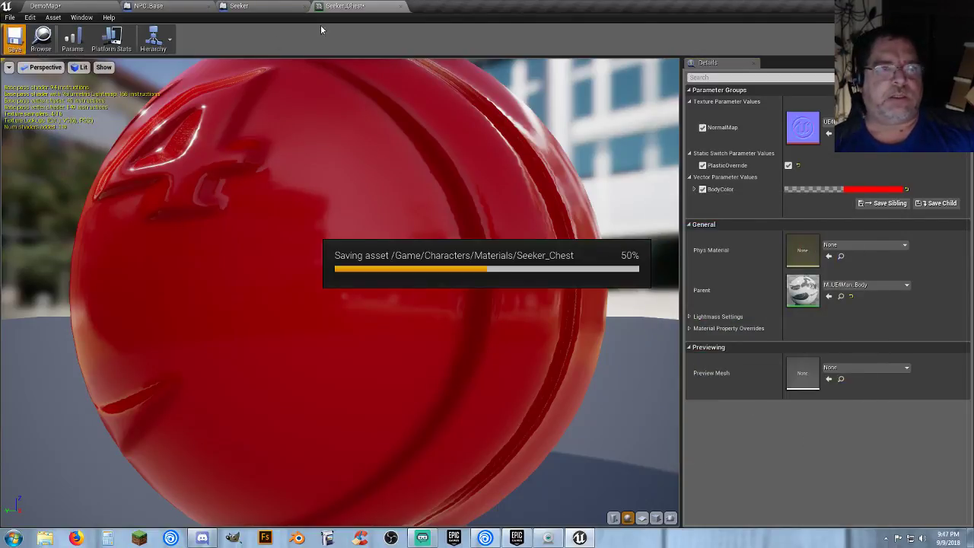
click(402, 7)
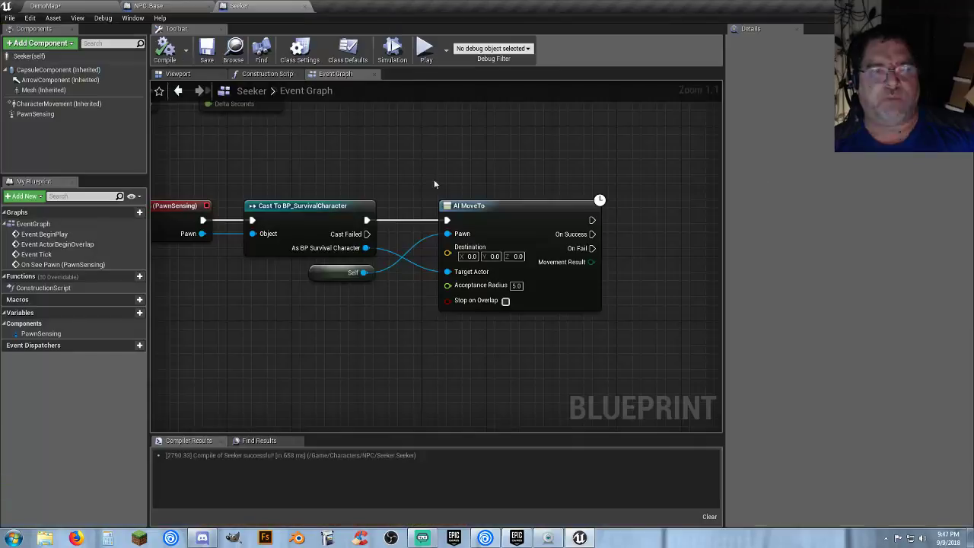
- Open the Seeker_Body material and set its BodyColor parameter's default value to the saved red swatch
click(84, 7)
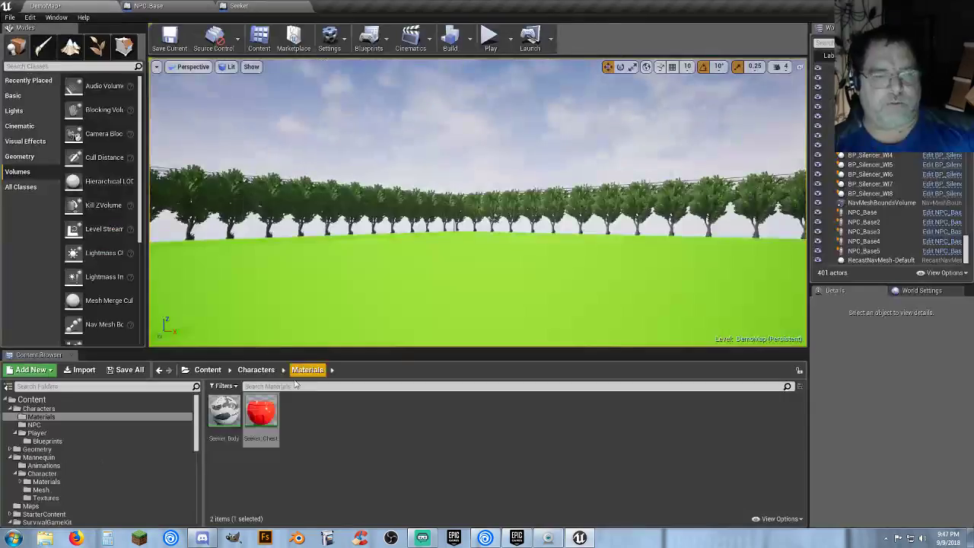
double_click(223, 412)
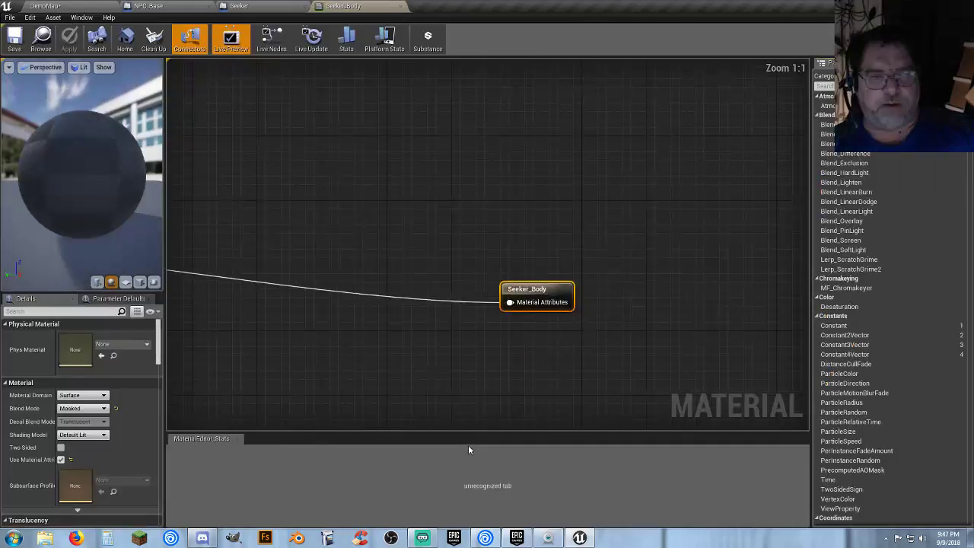
right_drag(301, 182, 807, 428)
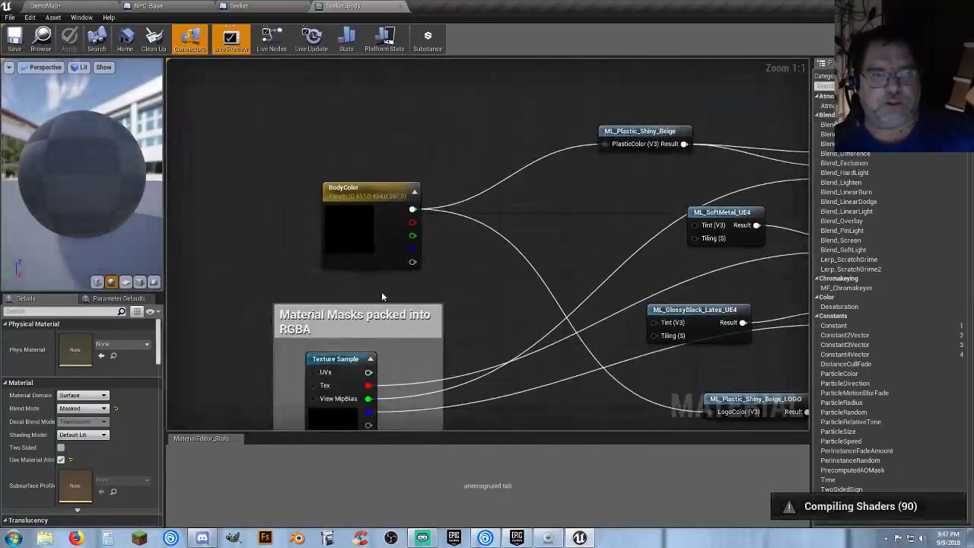
click(339, 227)
click(91, 393)
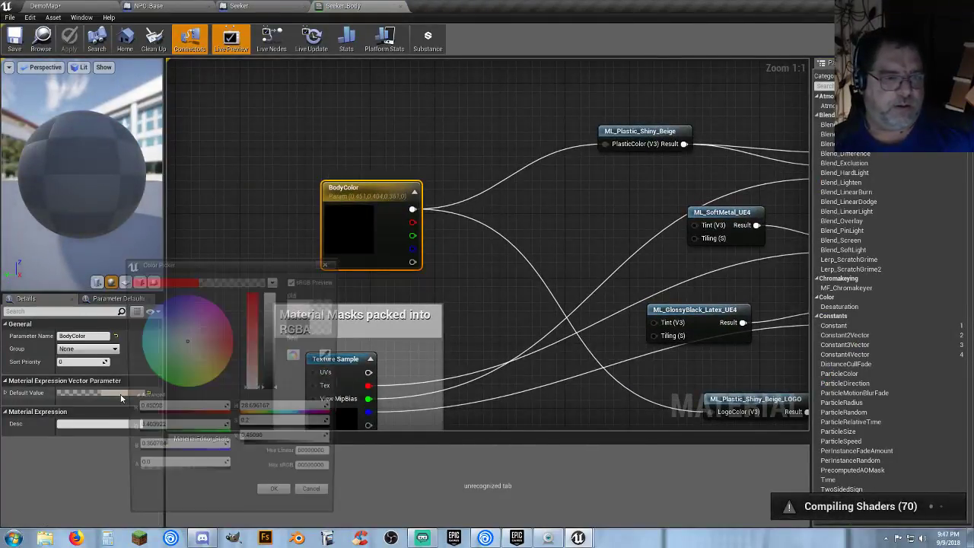
click(175, 283)
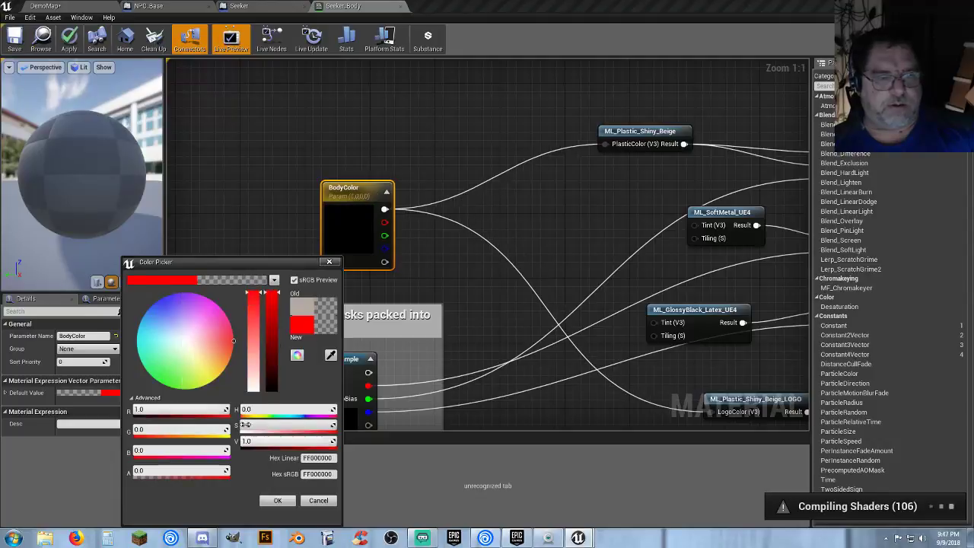
click(111, 168)
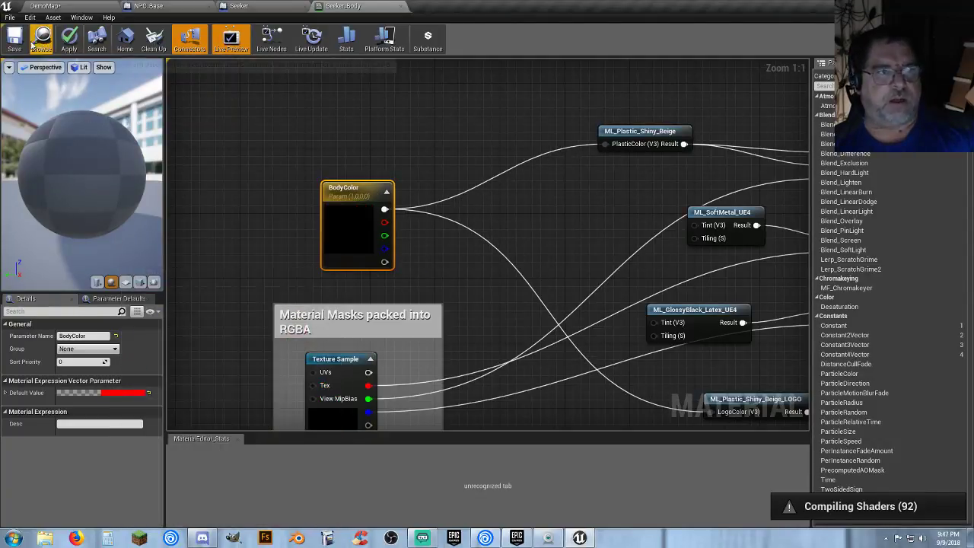
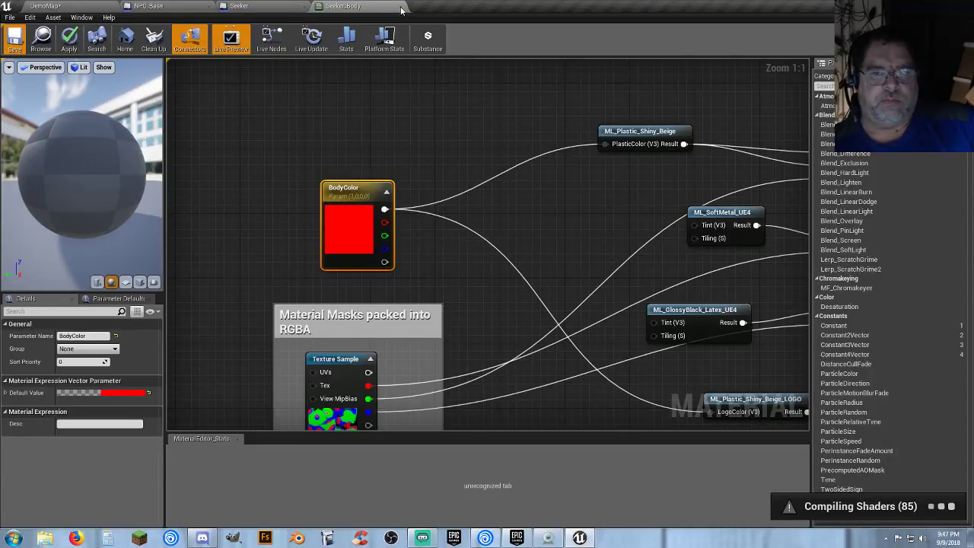
- Close the Seeker_Body and NPC_Base editors and return to the Seeker Blueprint
click(401, 7)
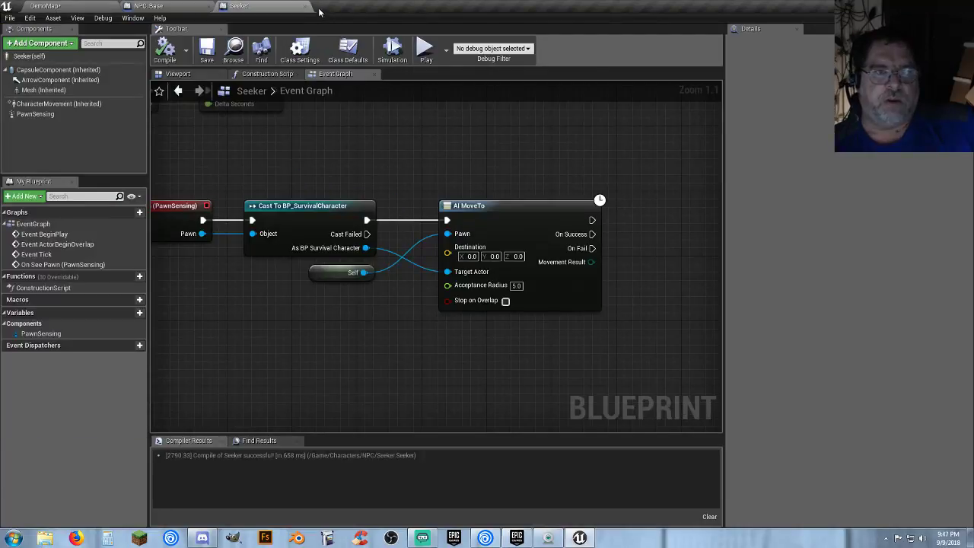
click(213, 6)
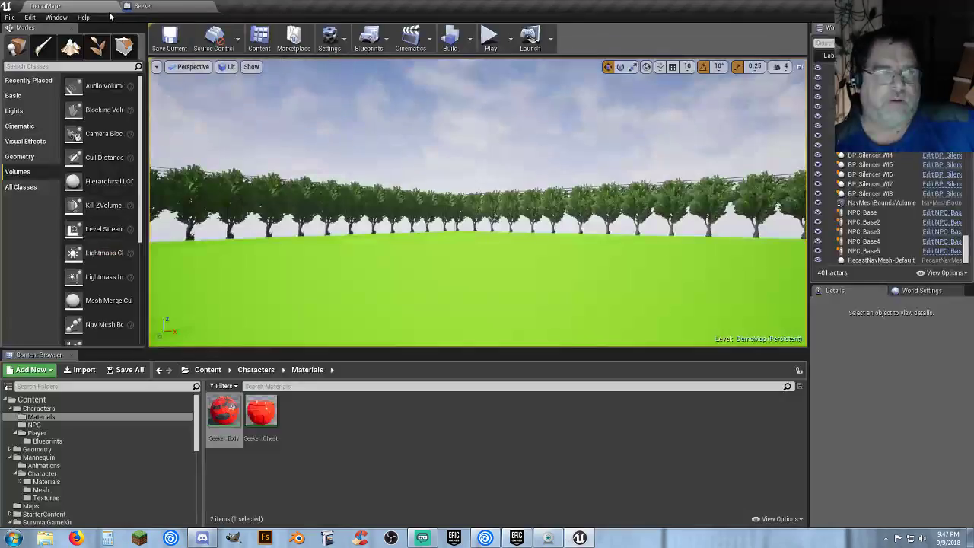
click(159, 8)
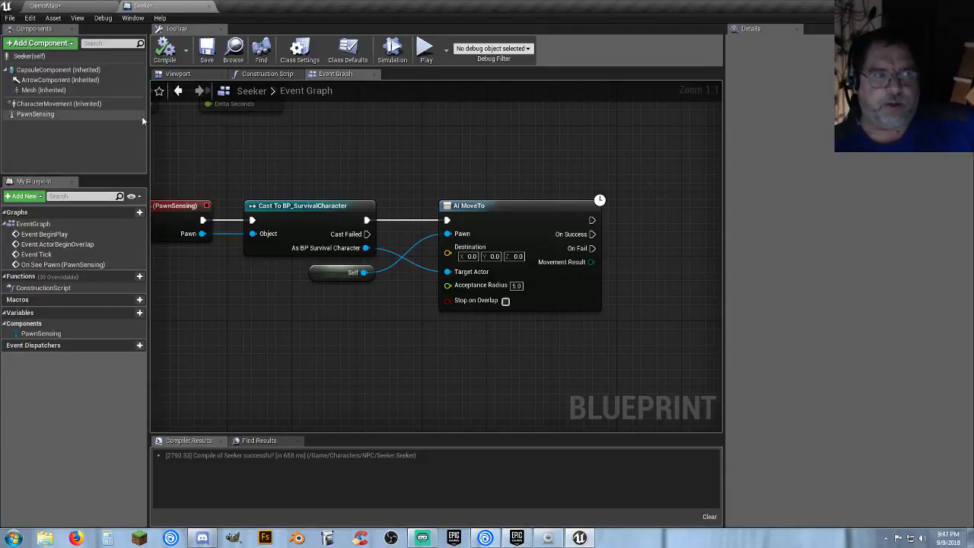
- Assign Seeker_Body to material Element 0 and Seeker_Chest to Element 1 of the Seeker's inherited Mesh
click(44, 89)
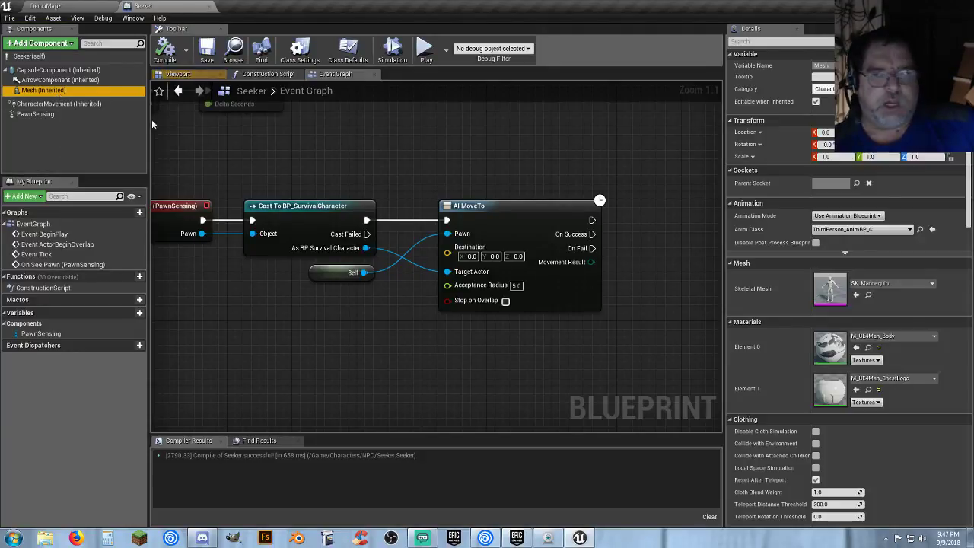
click(905, 345)
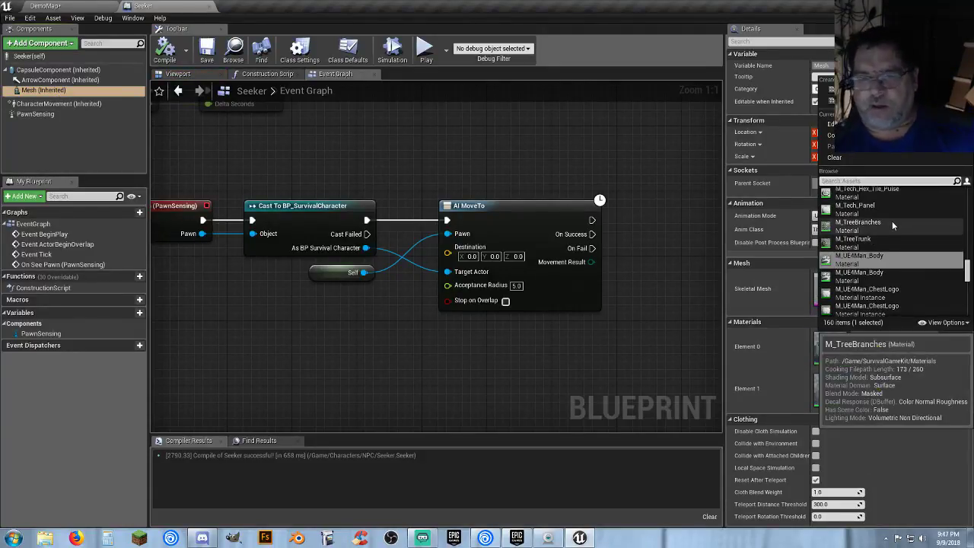
text(seek)
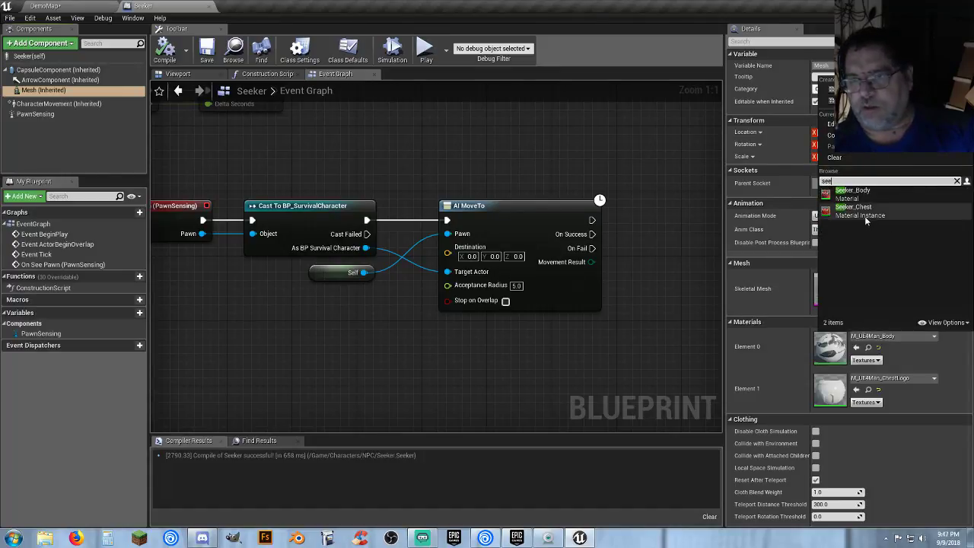
click(864, 217)
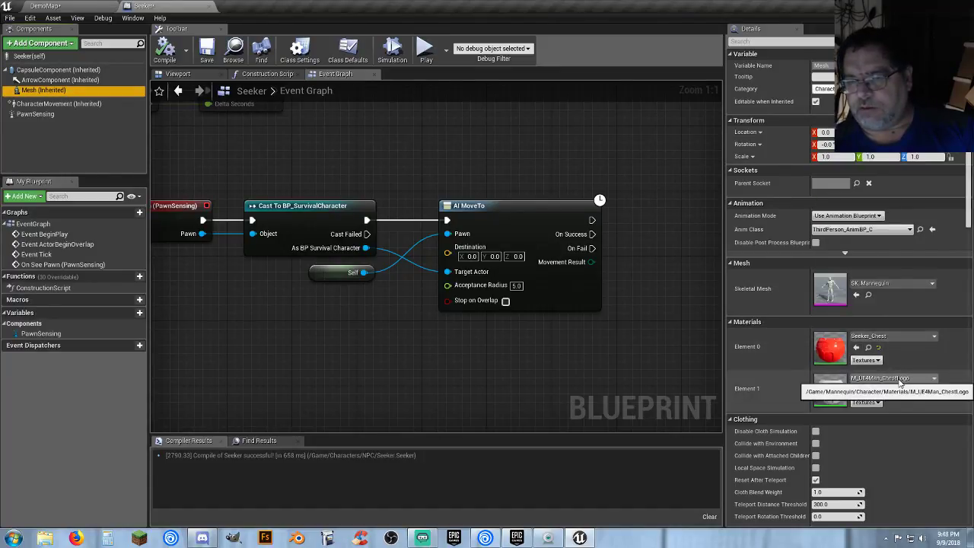
click(890, 339)
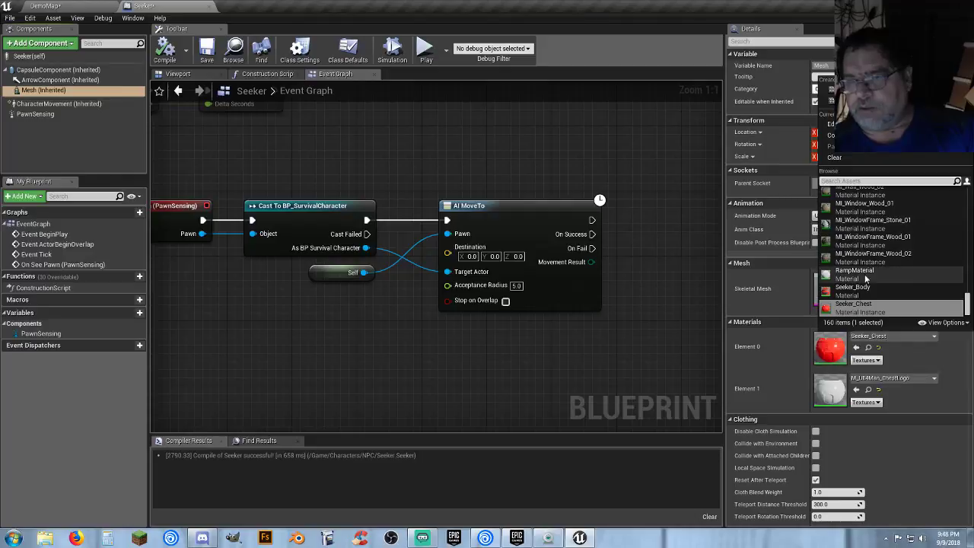
click(865, 293)
click(896, 377)
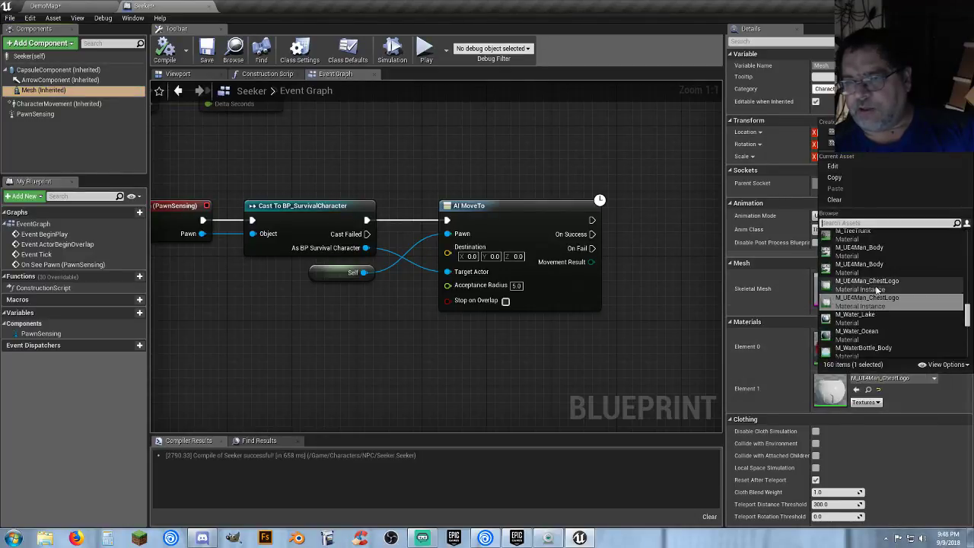
text(see)
click(866, 258)
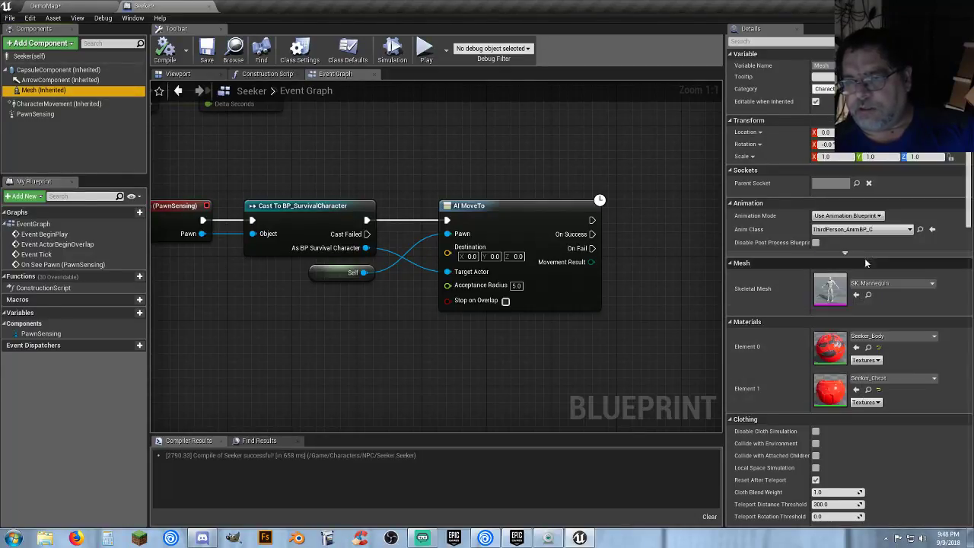
- Check the red Seeker model in its 3D preview, save the Blueprint and return to its Event Graph
click(176, 74)
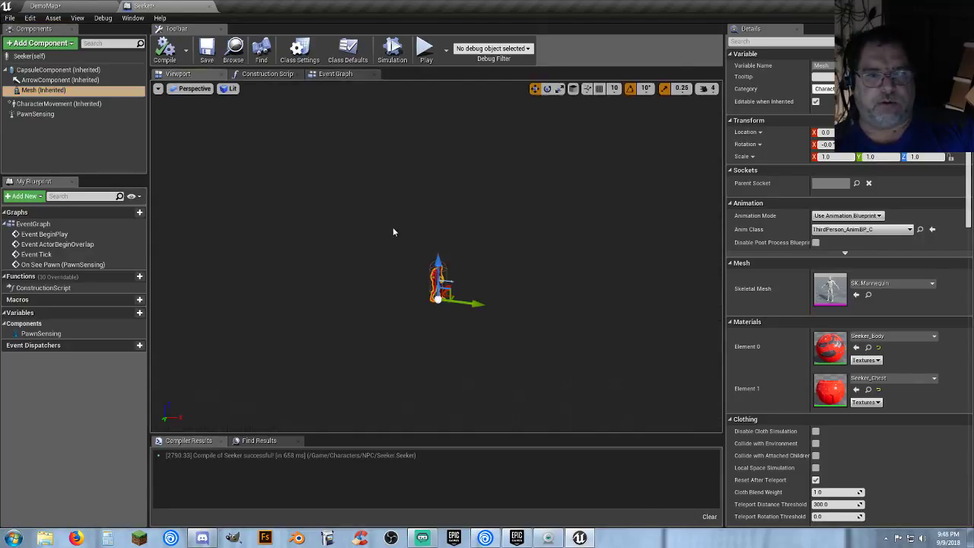
key(w)
right_drag(474, 307, 464, 358)
key(s)
click(207, 50)
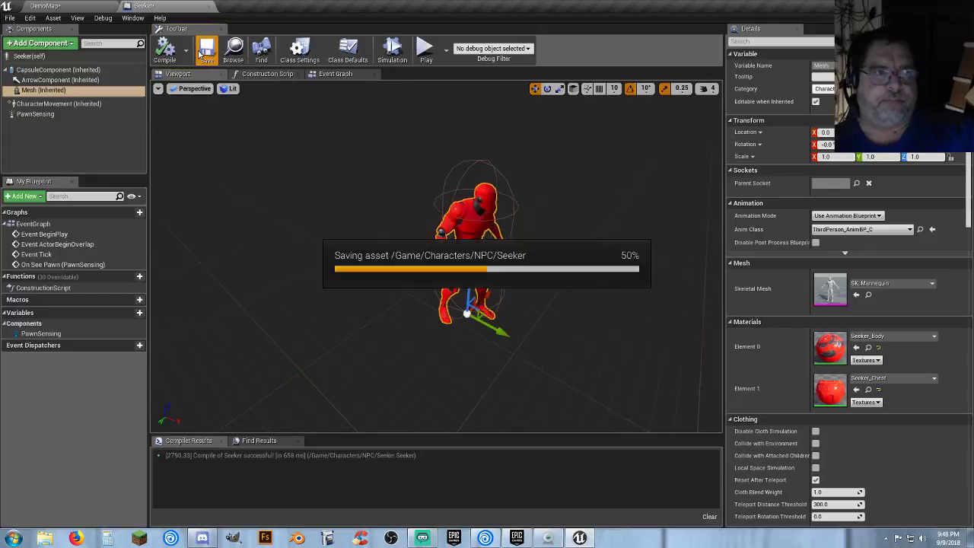
click(330, 74)
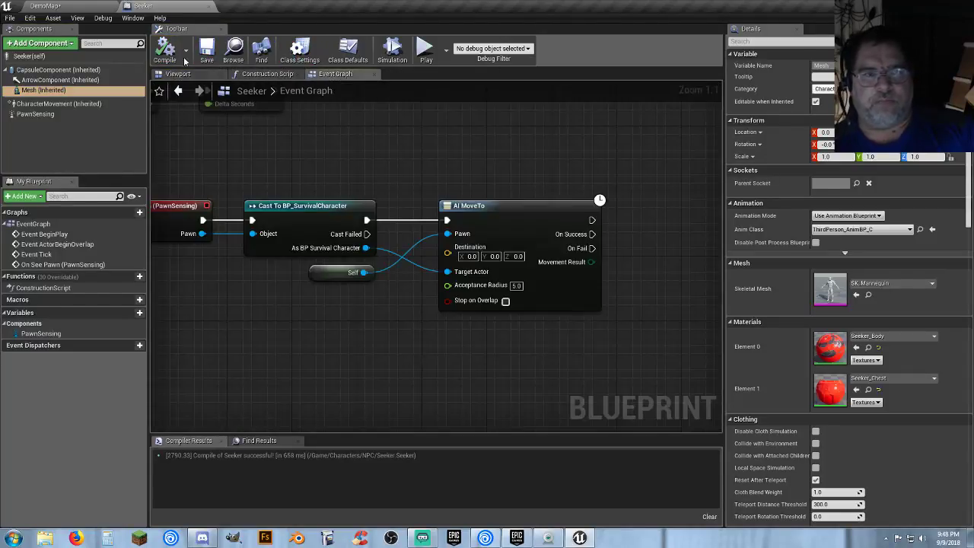
- Place one Seeker from the Characters/NPC folder on the green navigable ground of DemoMap
click(50, 6)
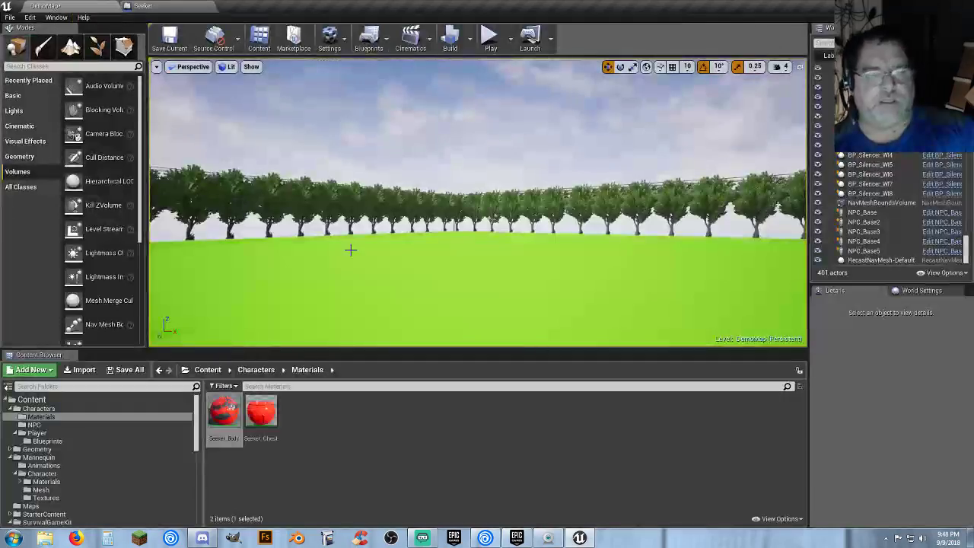
click(35, 425)
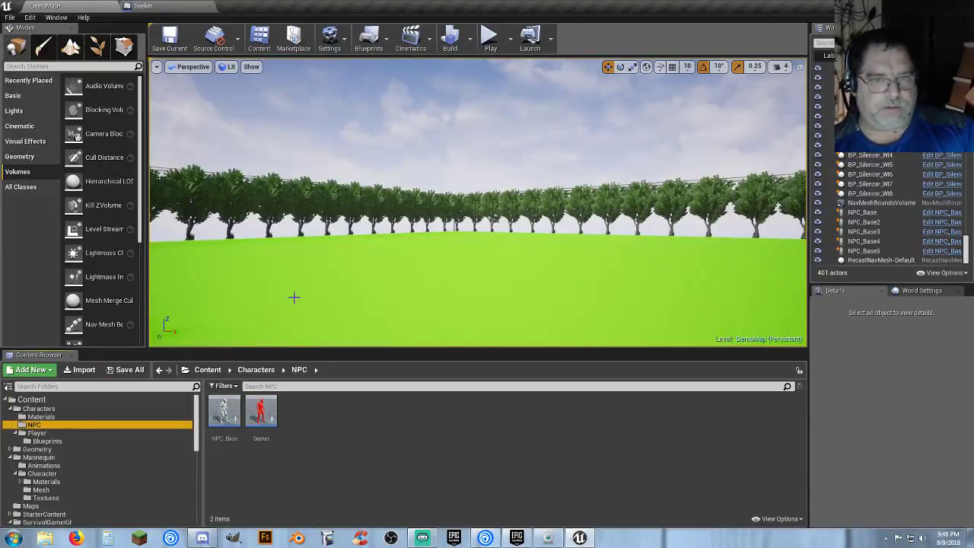
drag(261, 412, 487, 256)
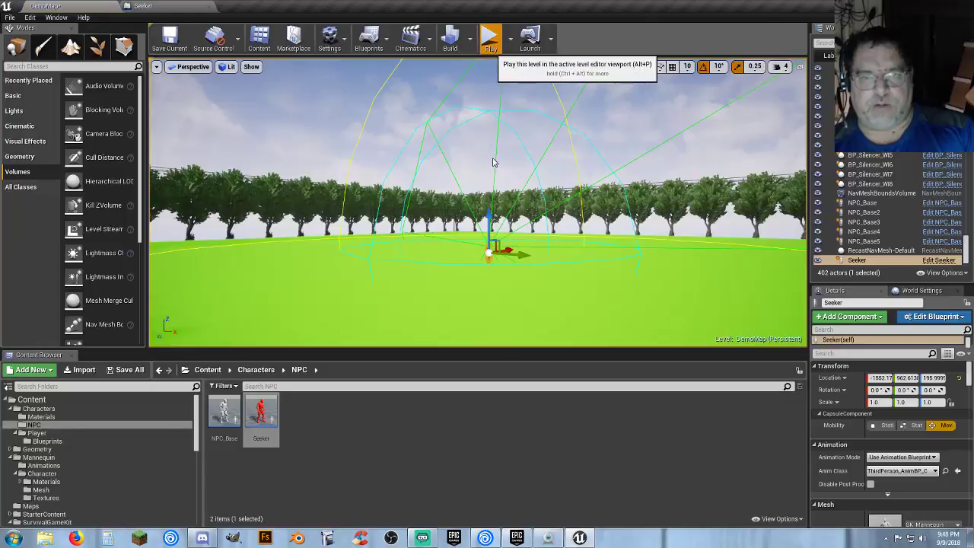
- Play-test DemoMap by running the survival character up to the red Seeker to observe its pursuit behavior, and end the session
key(w)
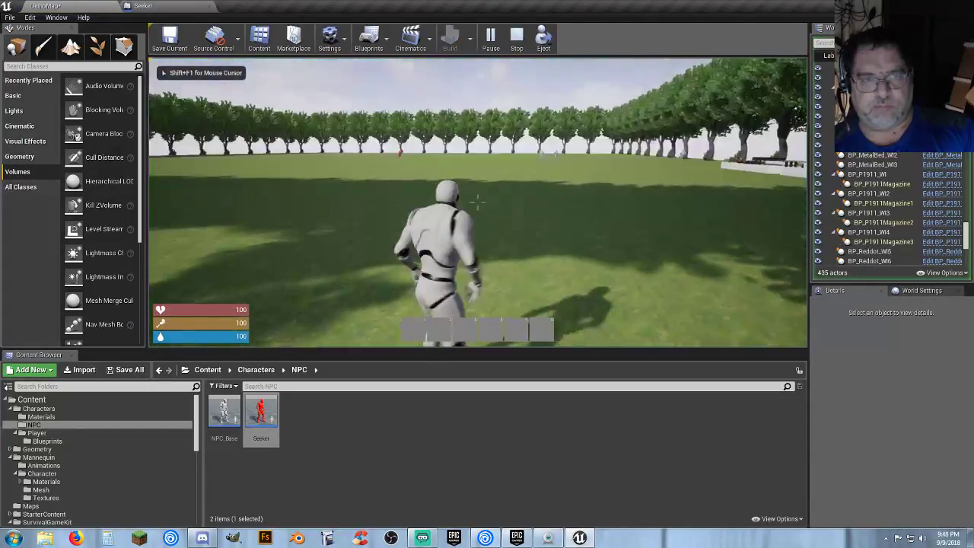
key(w)
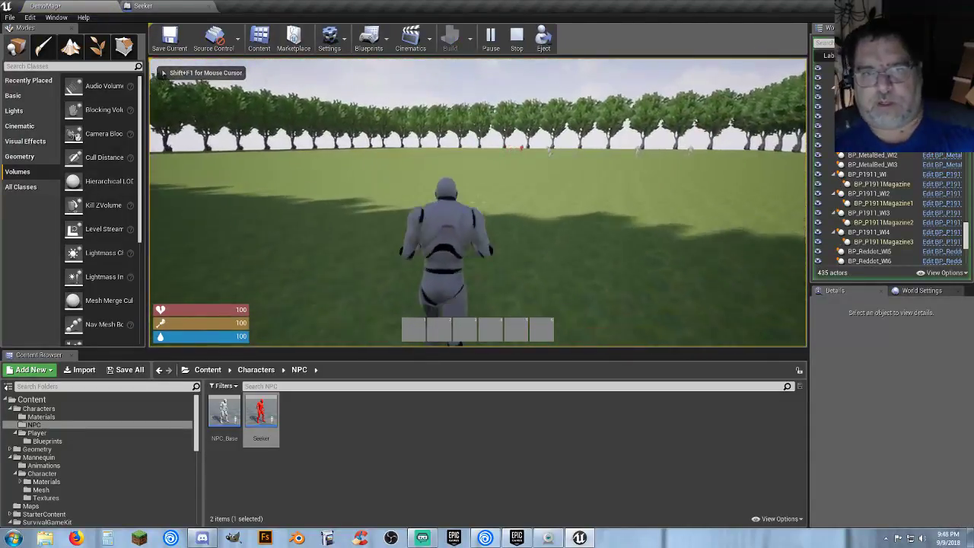
key(w)
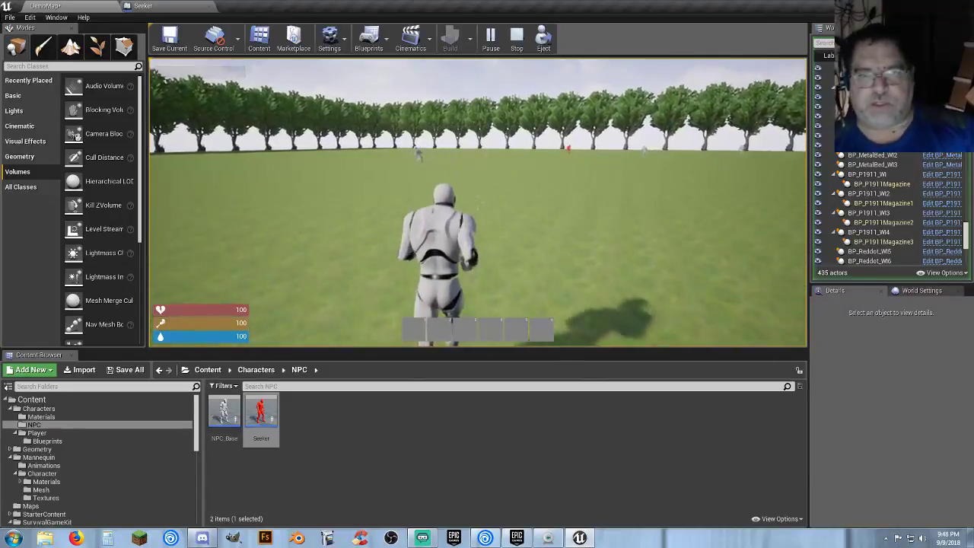
key(w)
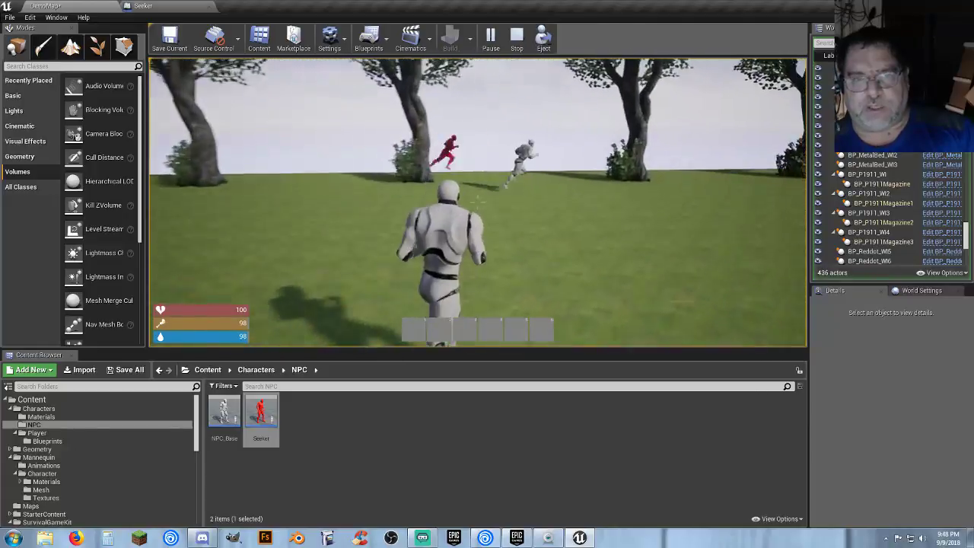
key(w)
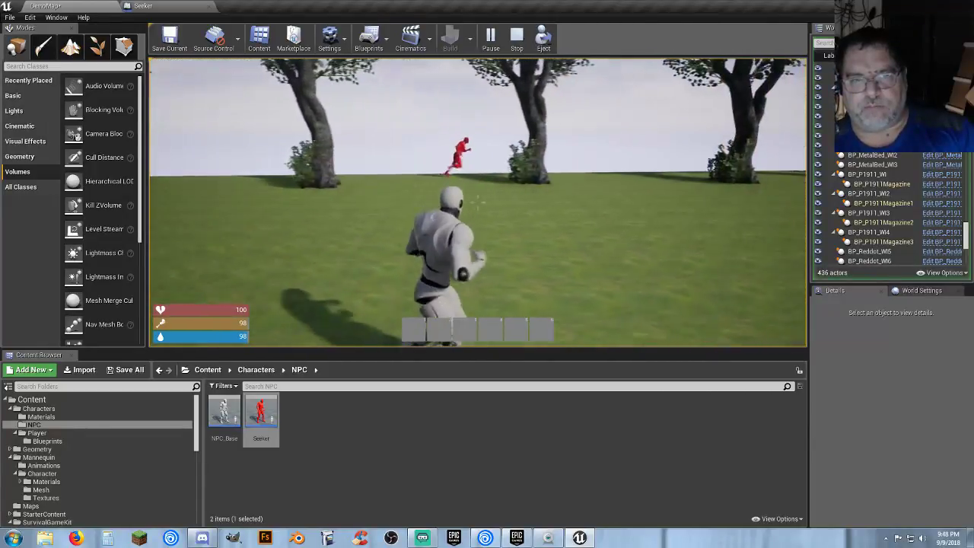
key(w)
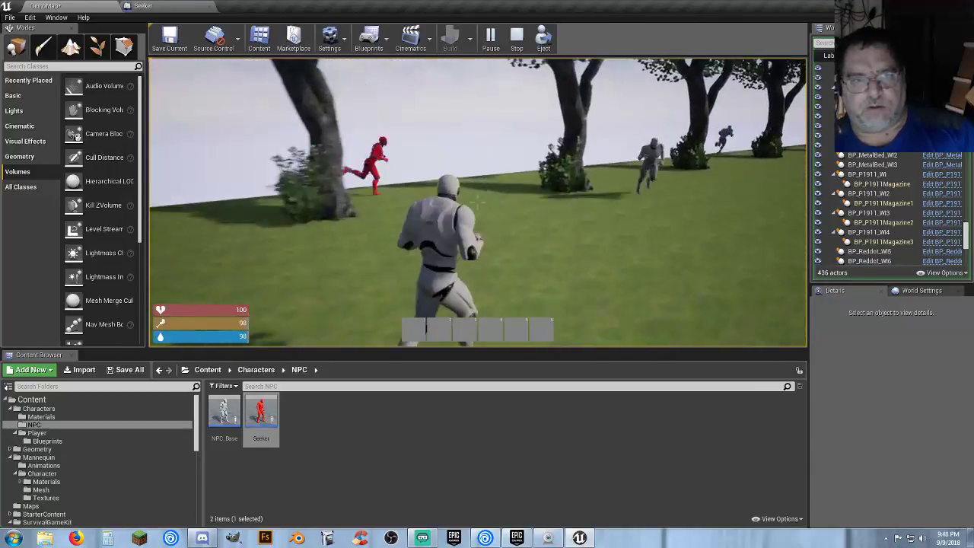
key(w)
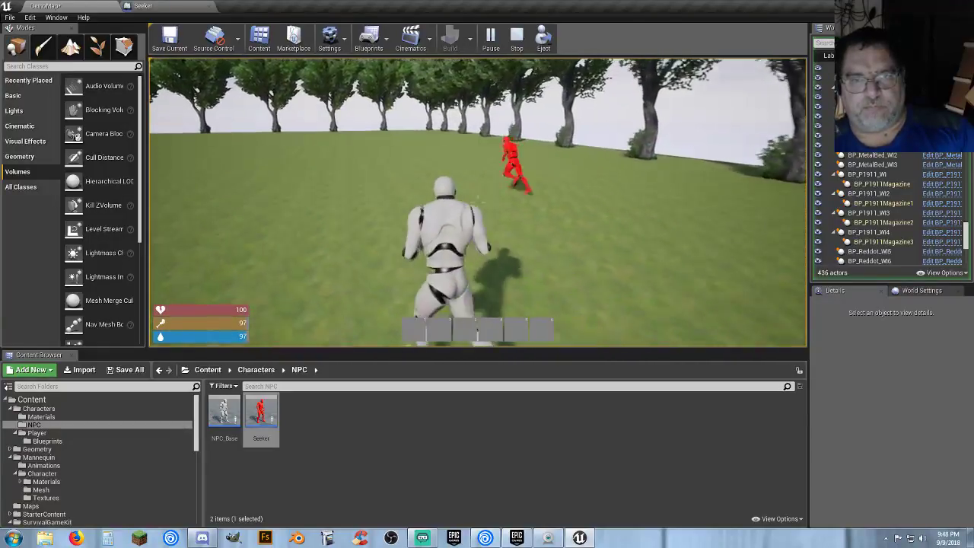
key(shift)
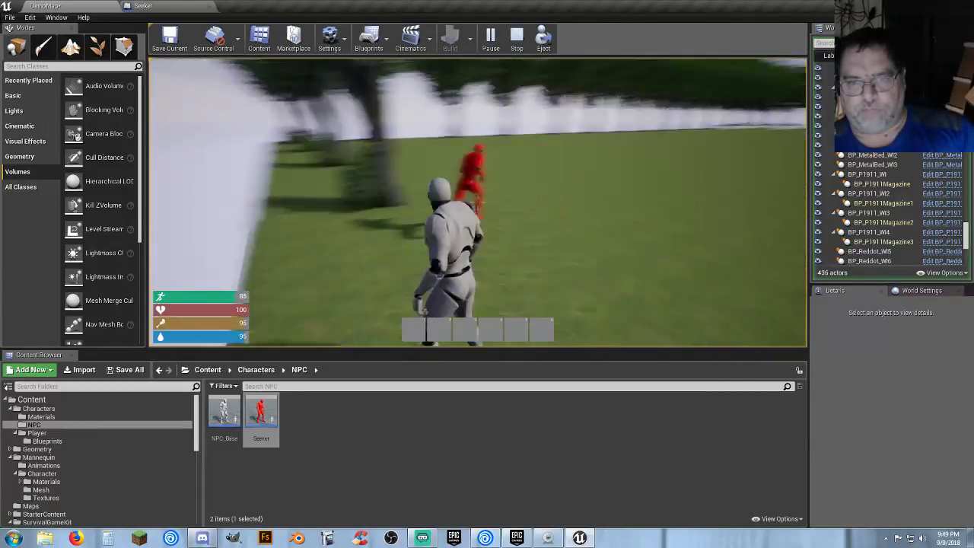
key(Escape)
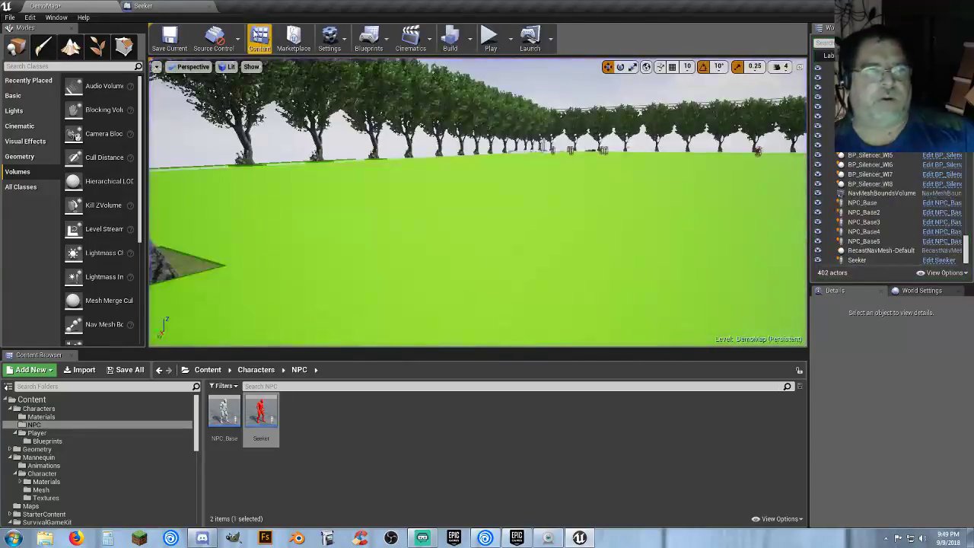
- In the Seeker Event Graph, move the AI MoveTo node farther from the Cast To BP_SurvivalCharacter node to make room between them
click(151, 6)
right_drag(303, 346, 411, 346)
right_drag(419, 291, 369, 290)
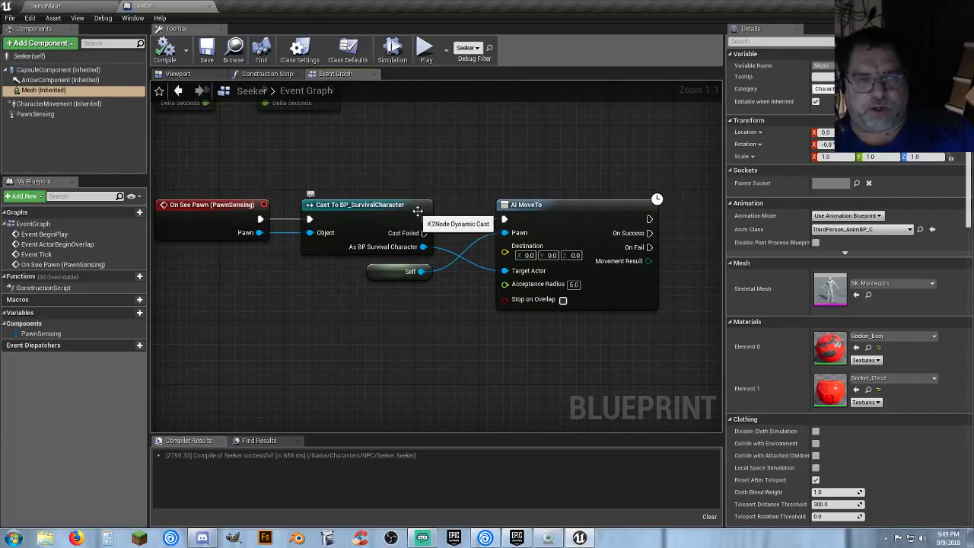
right_drag(465, 306, 452, 284)
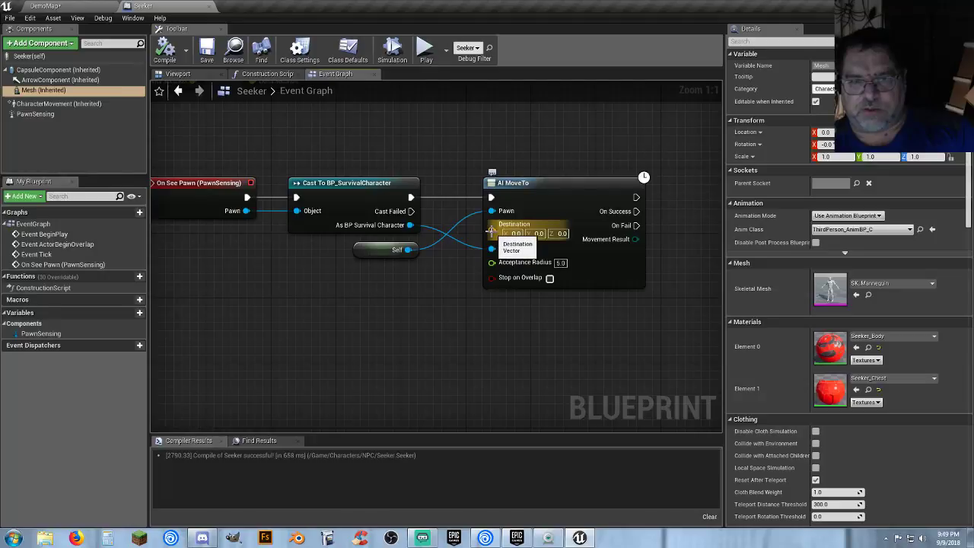
right_drag(365, 313, 243, 316)
drag(409, 189, 660, 190)
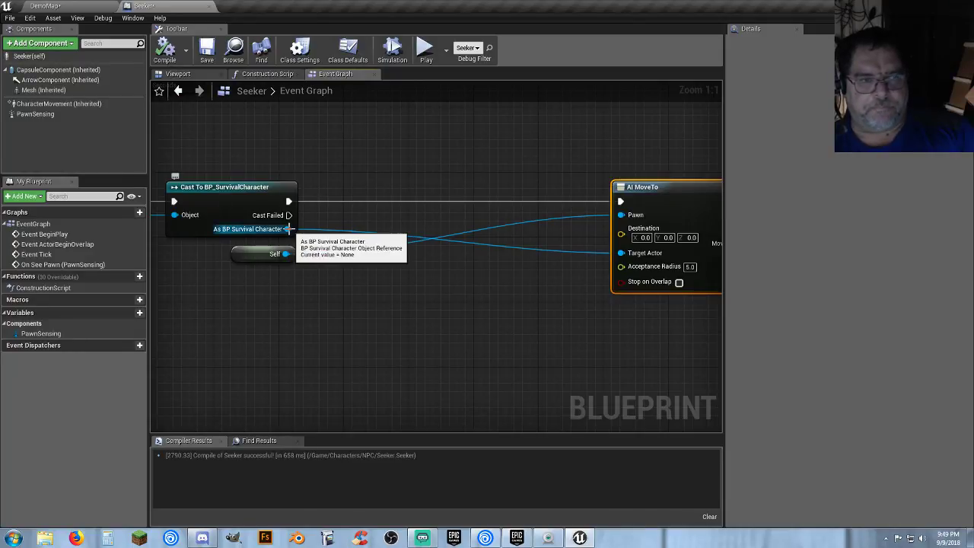
- Add GetActorLocation from As BP Survival Character, connect its return value to AI MoveTo's Destination, and place it between the two nodes
drag(289, 229, 332, 275)
text(getal)
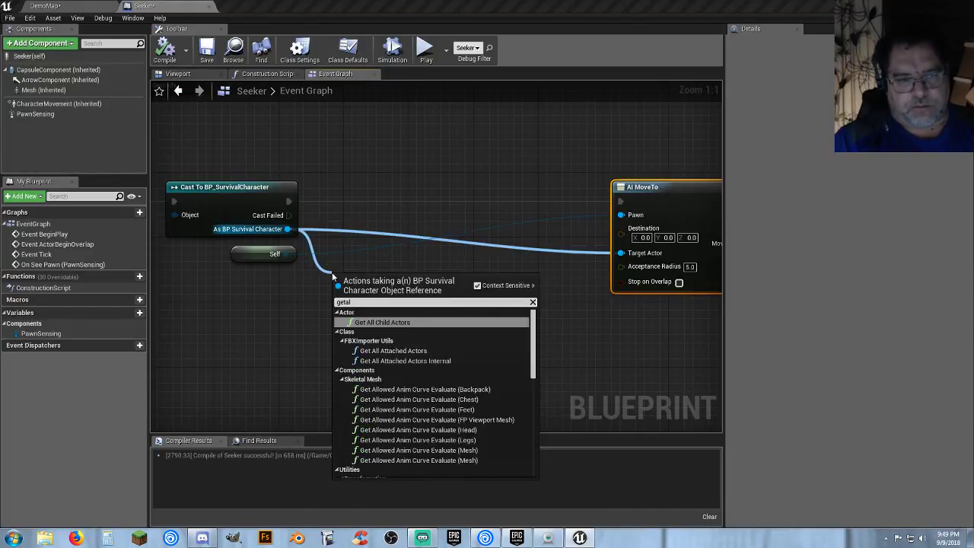
key(BackSpace)
text(ctor)
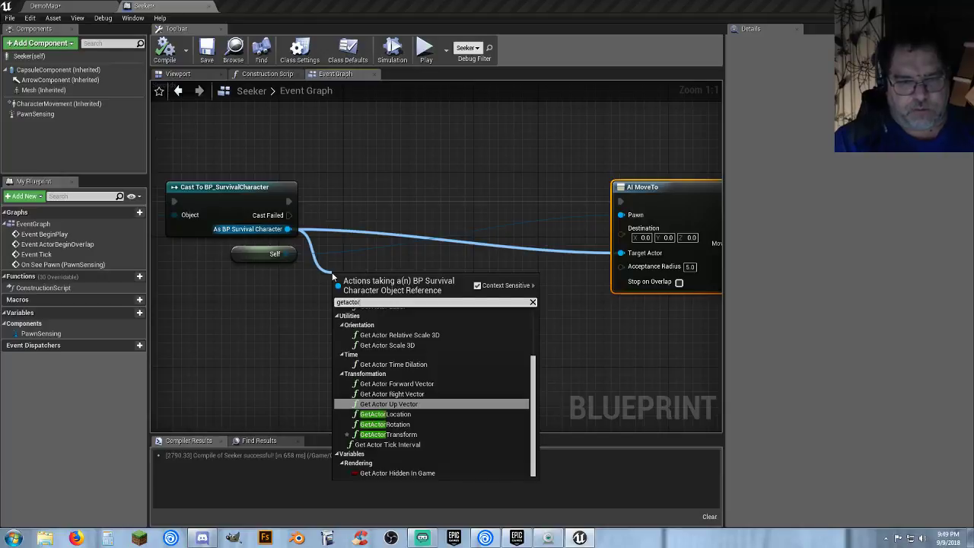
text(loca)
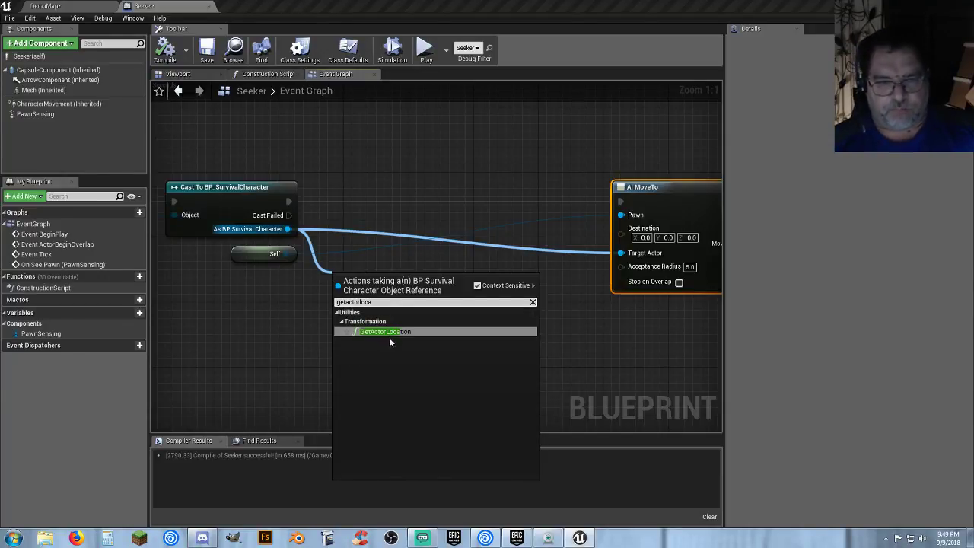
click(389, 333)
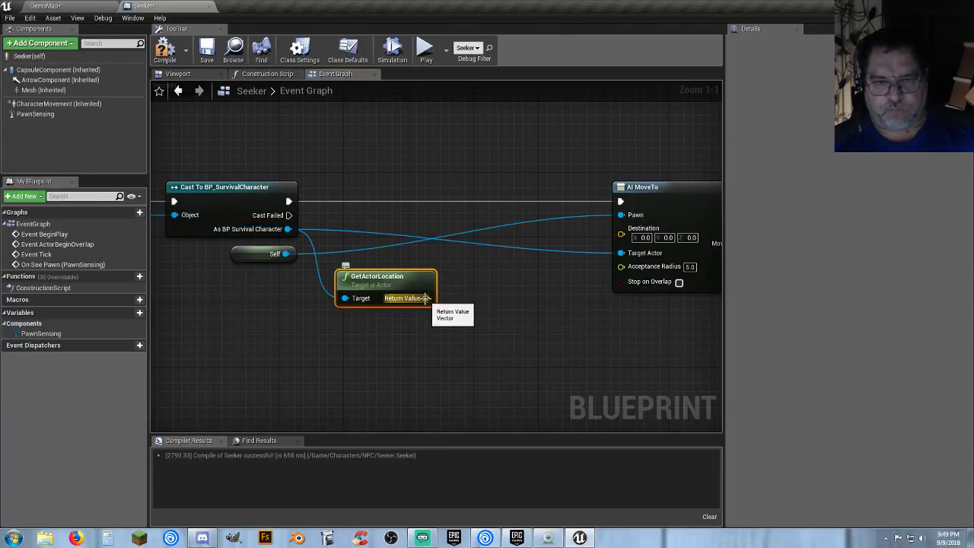
drag(426, 298, 622, 229)
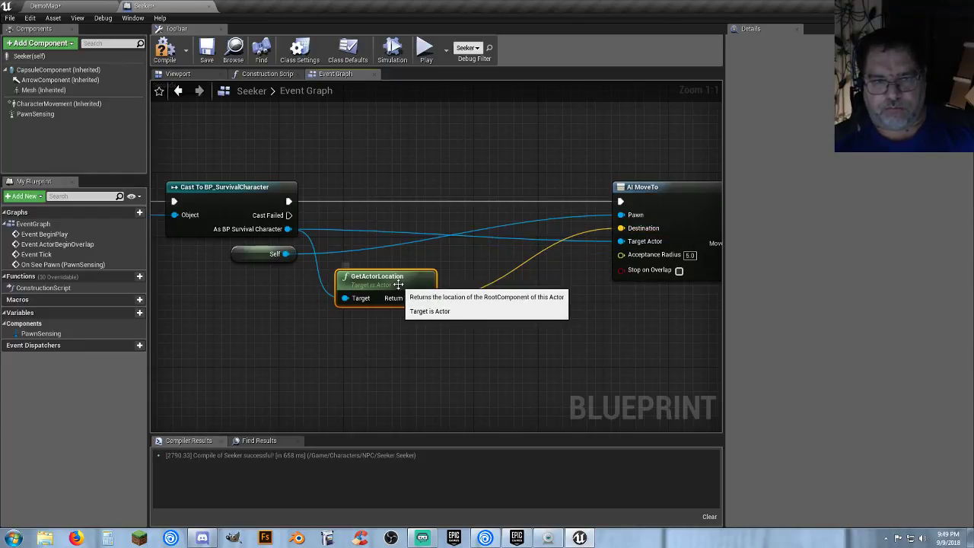
drag(398, 284, 390, 226)
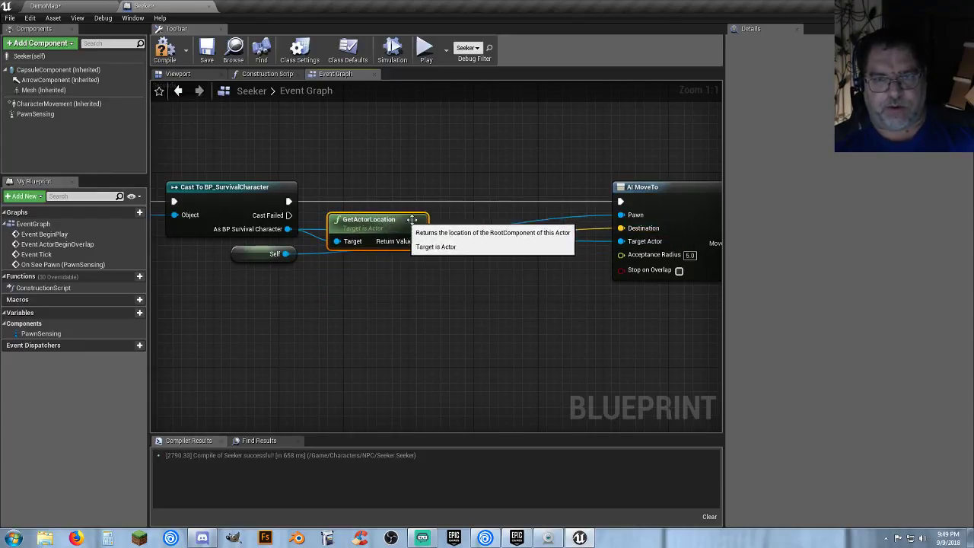
- Move the AI MoveTo node closer to GetActorLocation, level with the Cast To BP_SurvivalCharacter node, and compile and save the Seeker Blueprint
drag(665, 188, 581, 190)
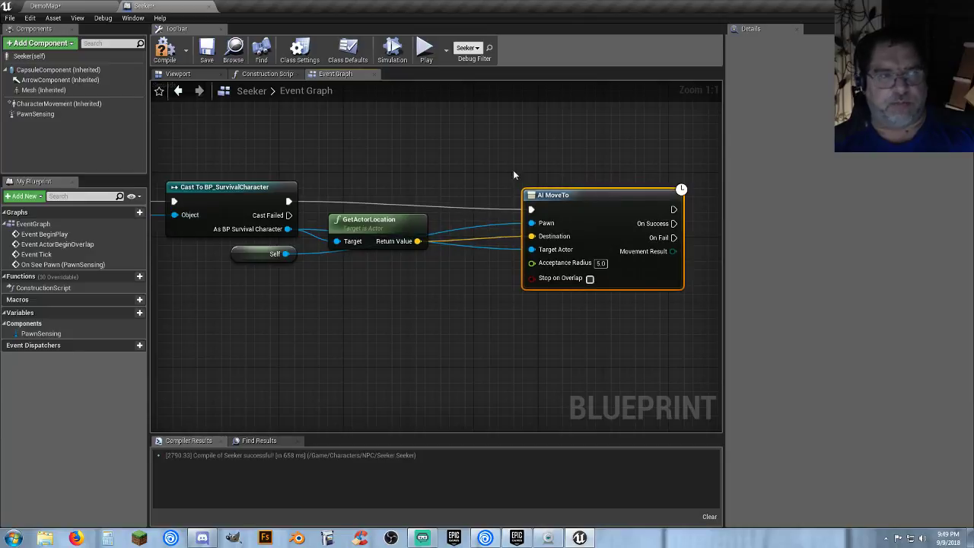
click(166, 51)
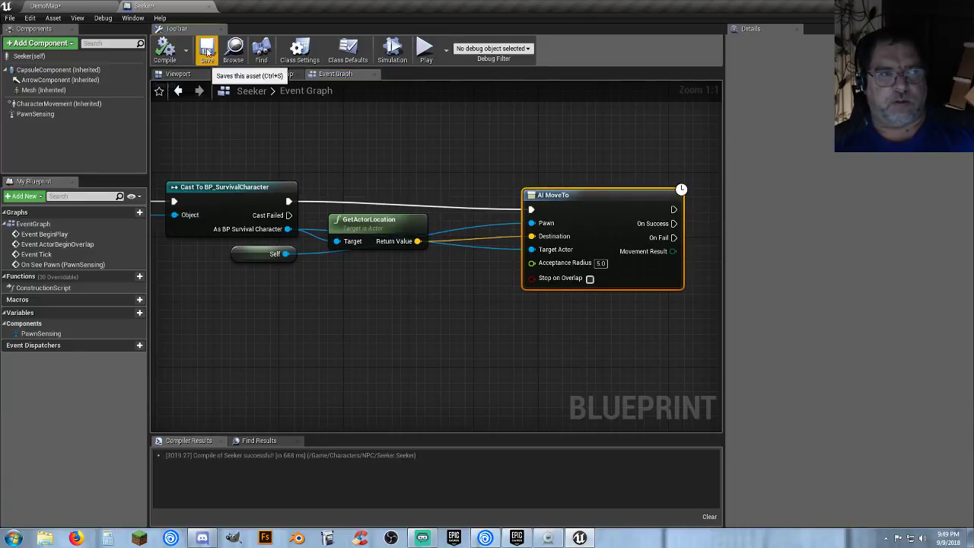
drag(547, 200, 547, 192)
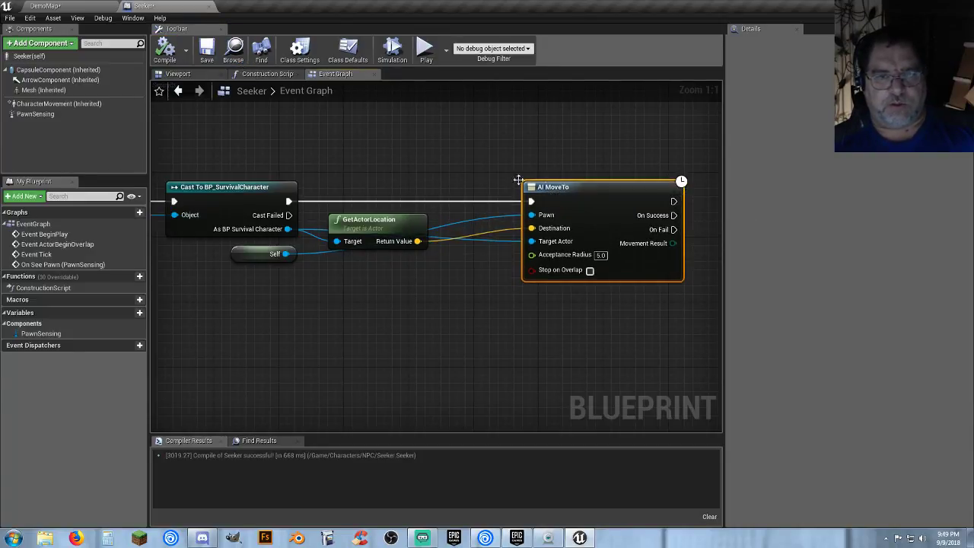
click(201, 58)
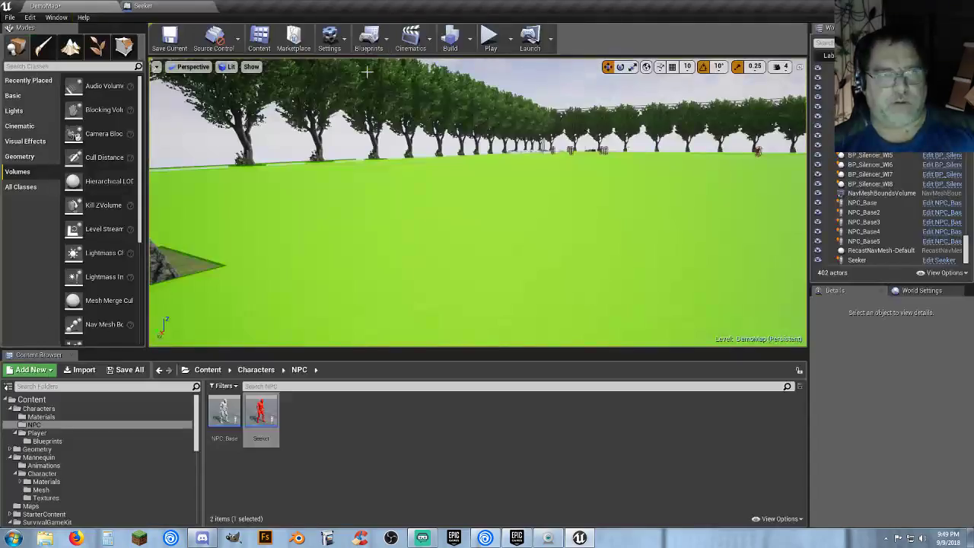
- Place two more Seekers from the Characters/NPC folder on DemoMap's green navigable ground, one near the tree line and one farther out
right_drag(467, 152, 542, 89)
key(a)
key(w)
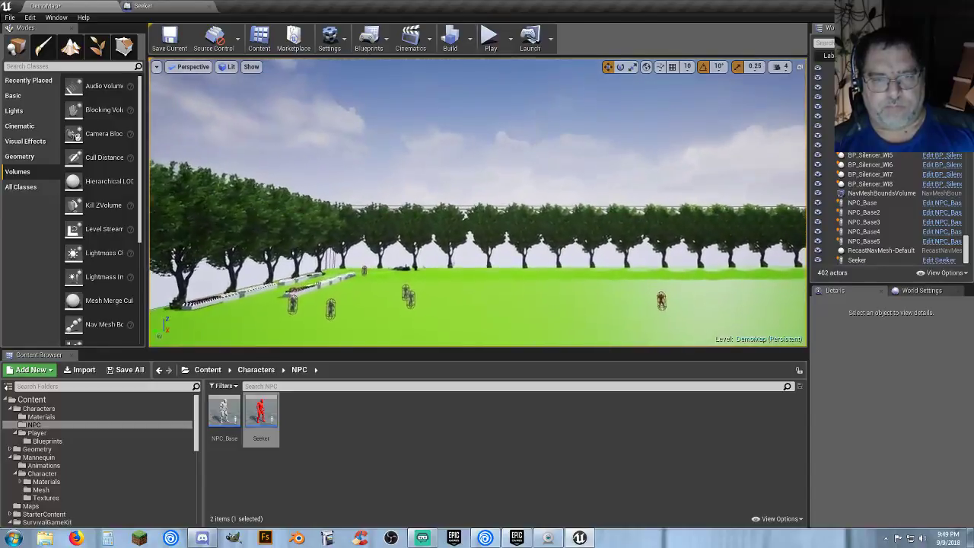
right_drag(464, 215, 474, 238)
drag(263, 409, 267, 389)
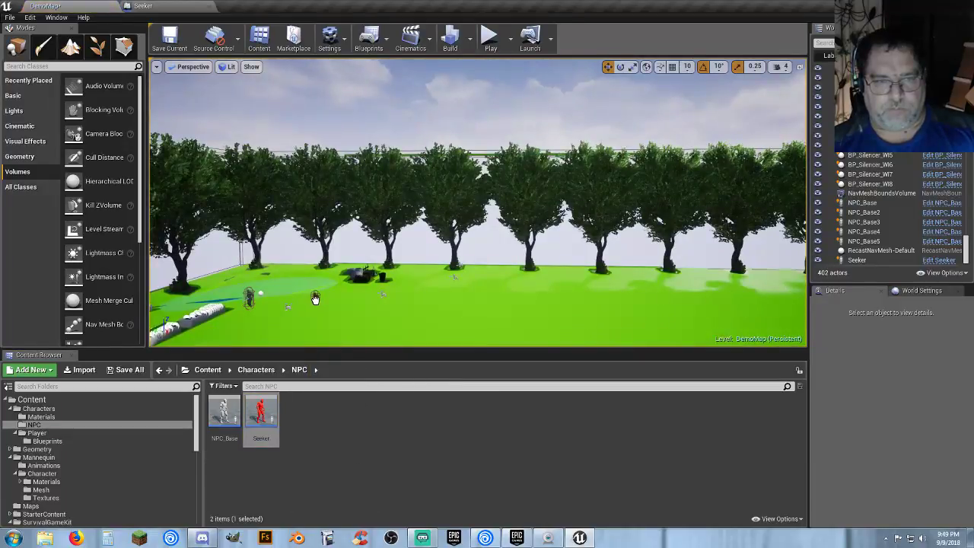
drag(315, 299, 314, 297)
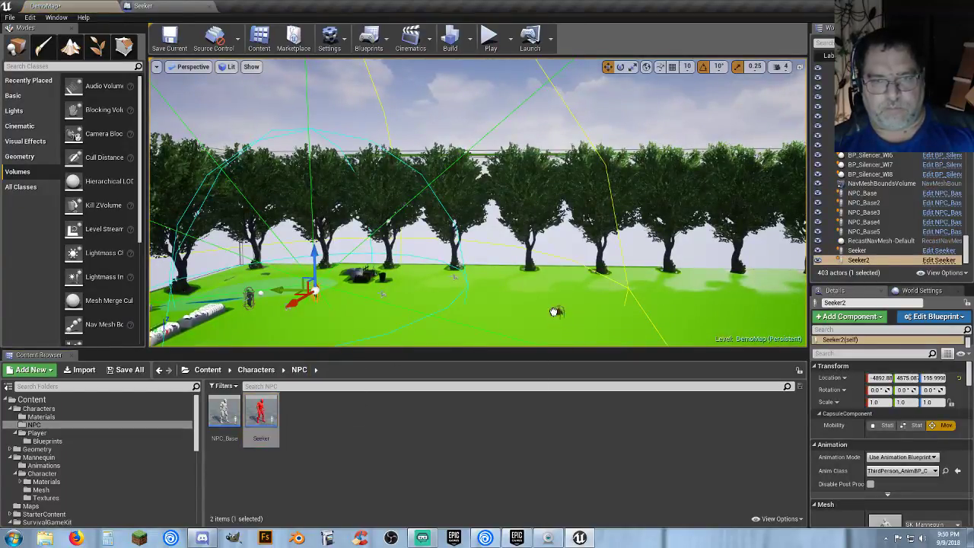
- Play-test DemoMap by running the survival character around the display tables, trees and open field to observe the Seekers' pursuit, and end the session
click(490, 38)
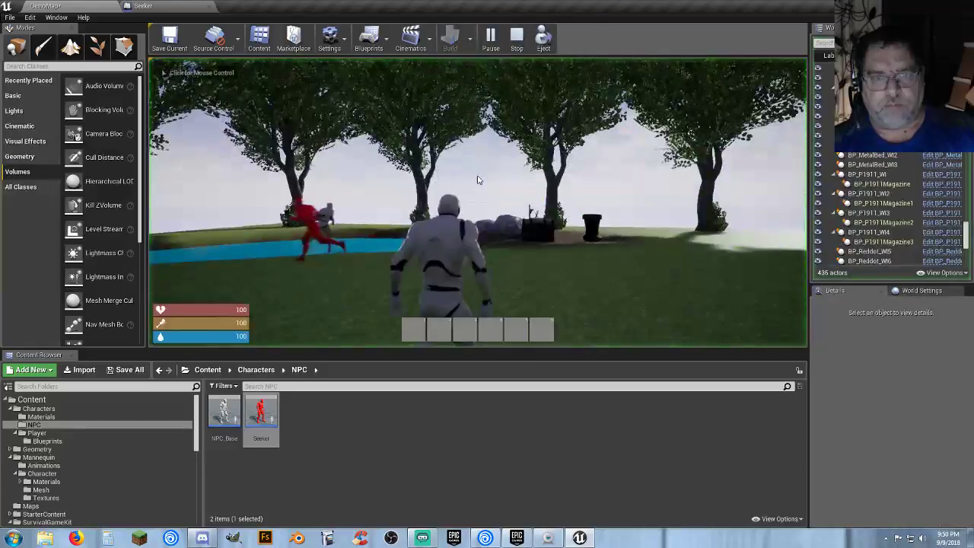
key(w)
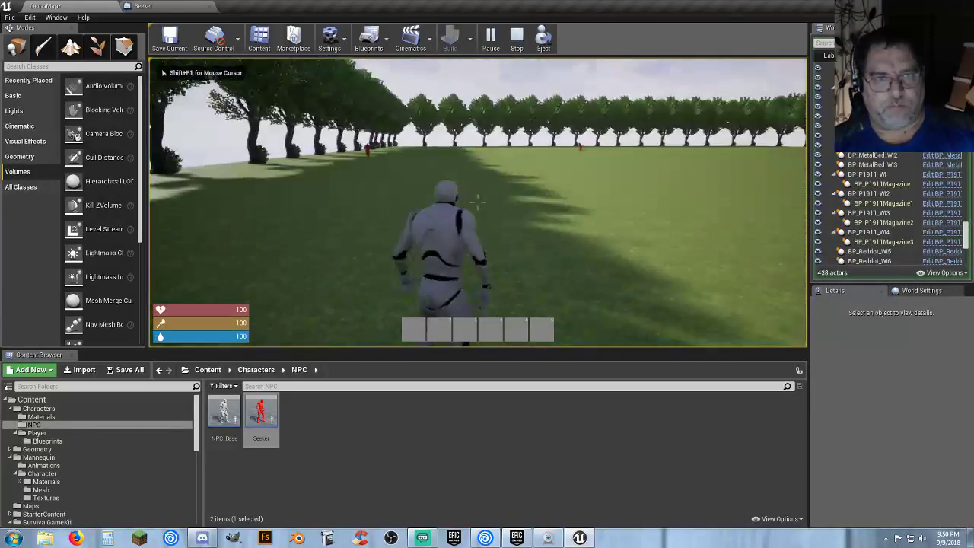
key(w)
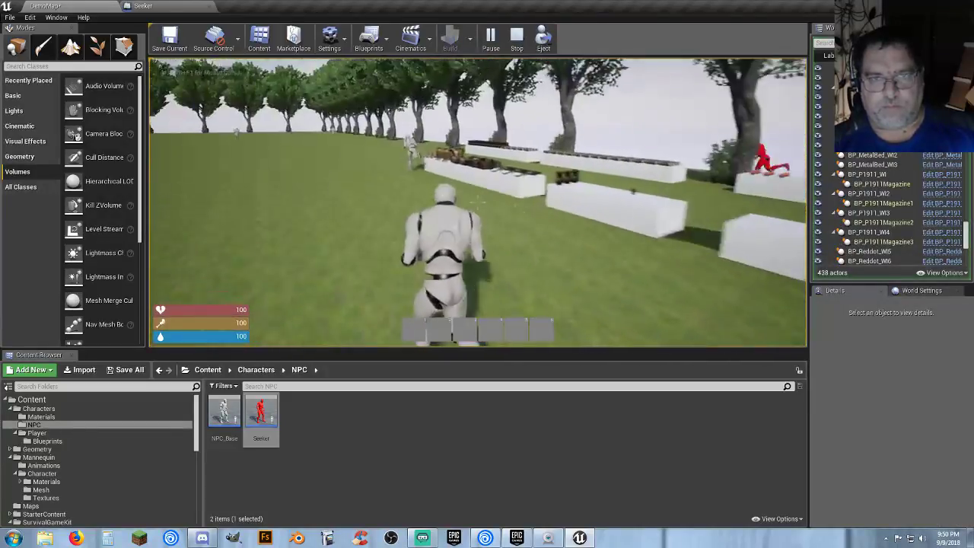
key(w)
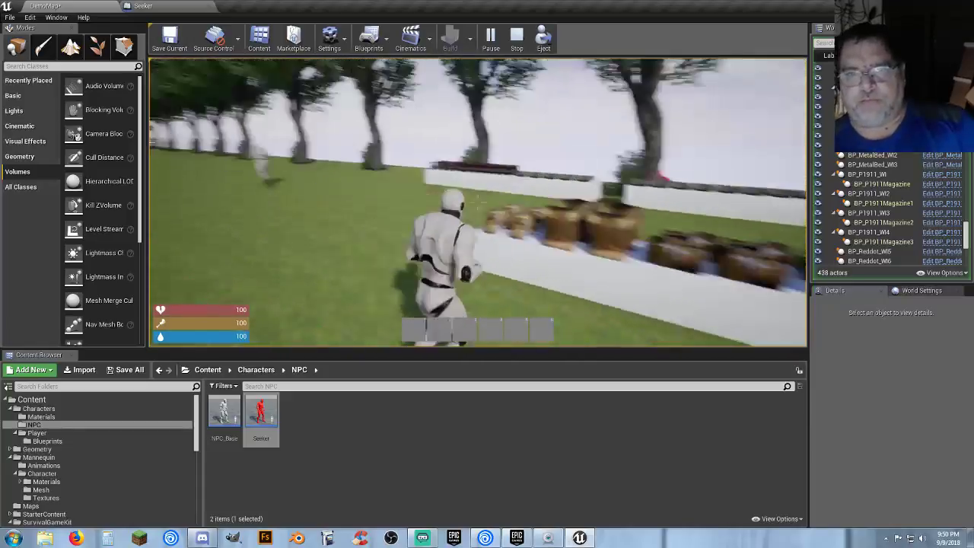
key(w)
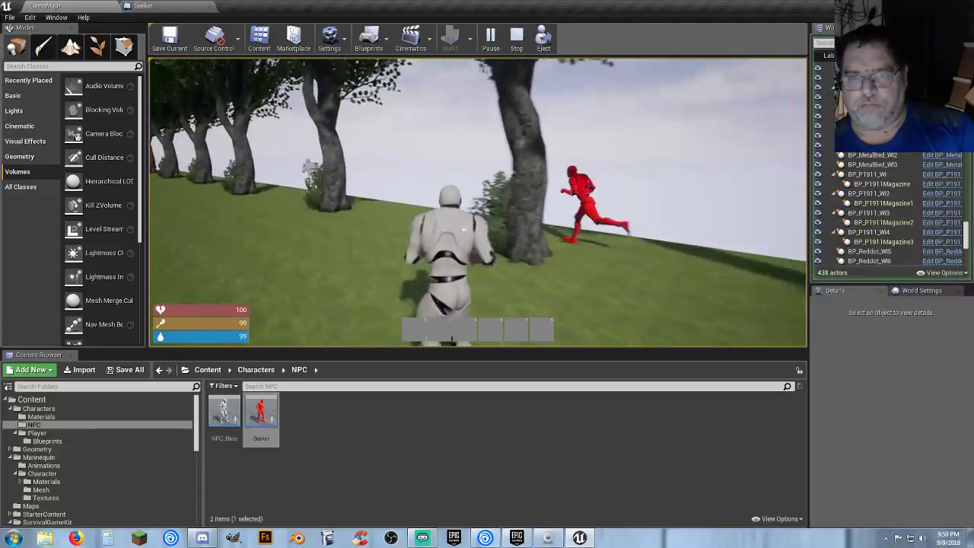
key(shift)
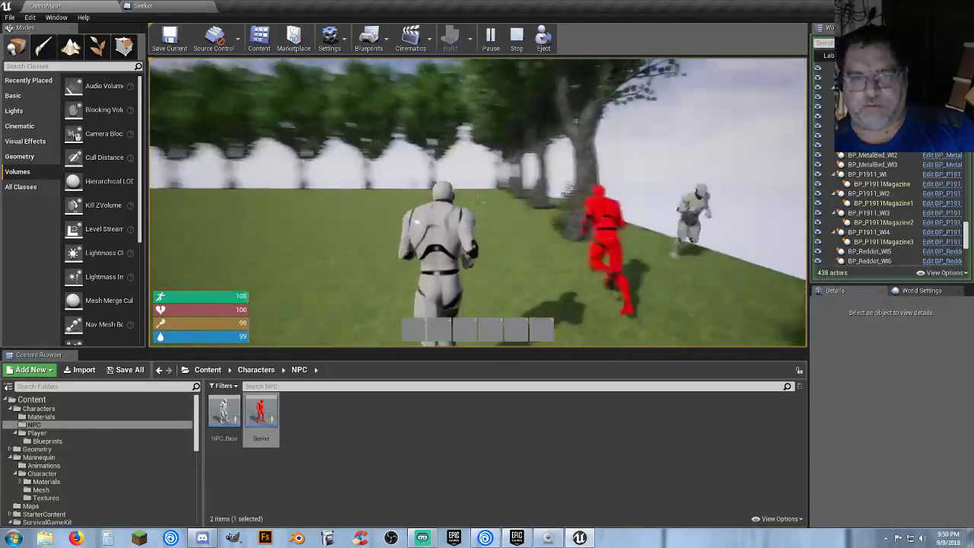
key(w)
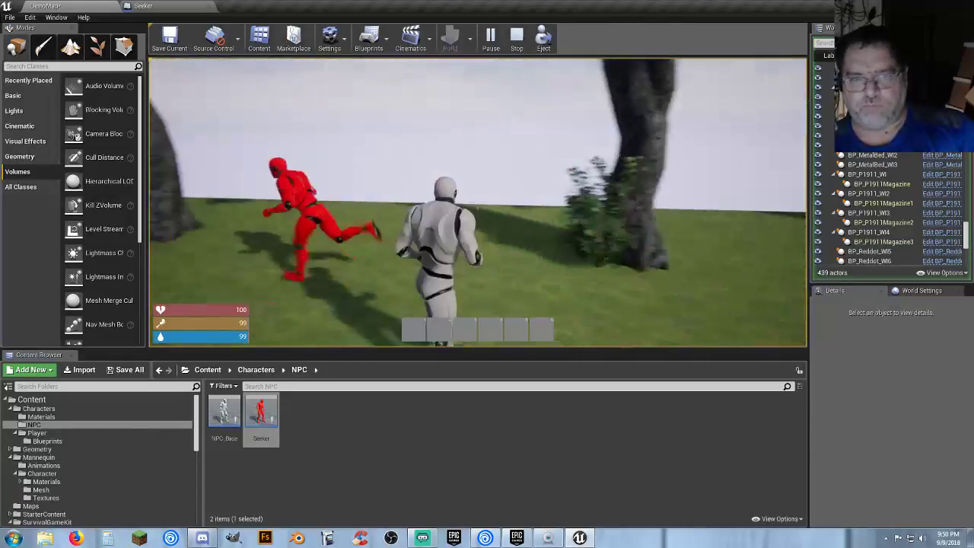
key(w)
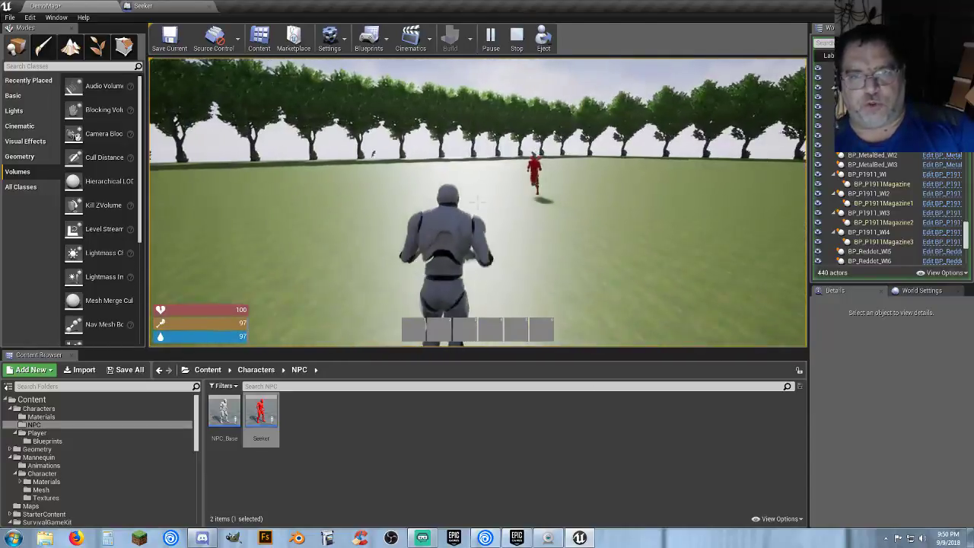
key(Escape)
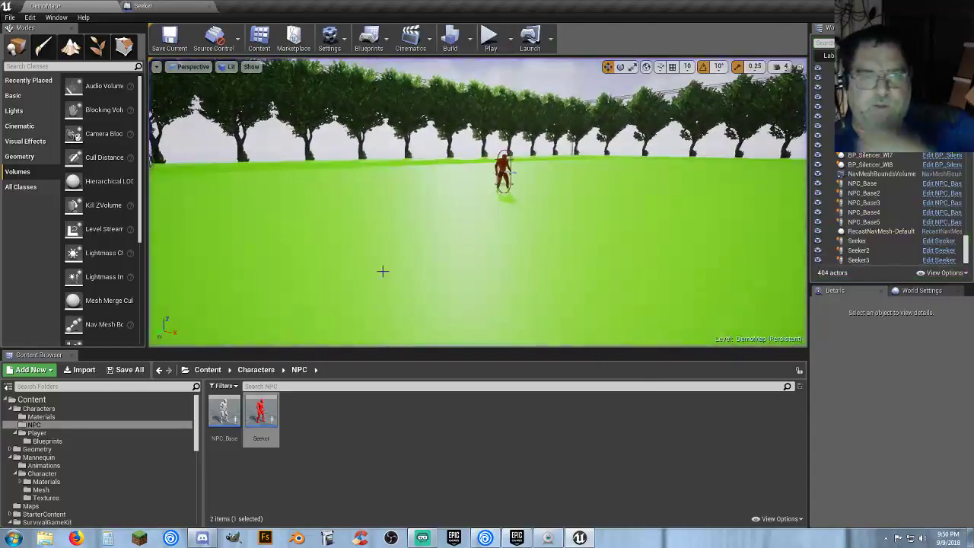
- Open the Seeker blueprint and move the AI MoveTo node closer to the GetActorLocation node
click(142, 6)
right_drag(539, 324, 503, 332)
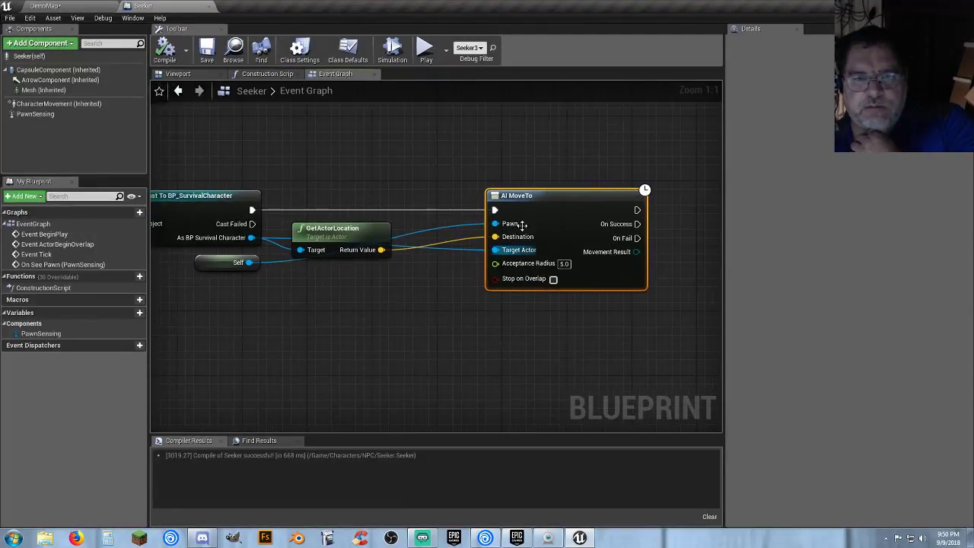
drag(528, 197, 492, 197)
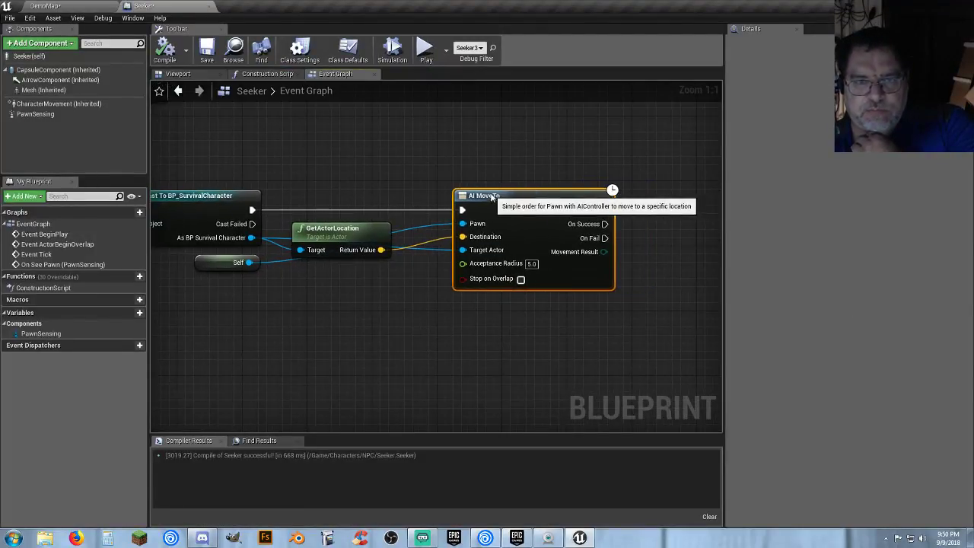
click(459, 331)
- Add a Set Is Moving? node beside AI MoveTo and connect it to AI MoveTo's main execution output
right_drag(504, 335, 406, 341)
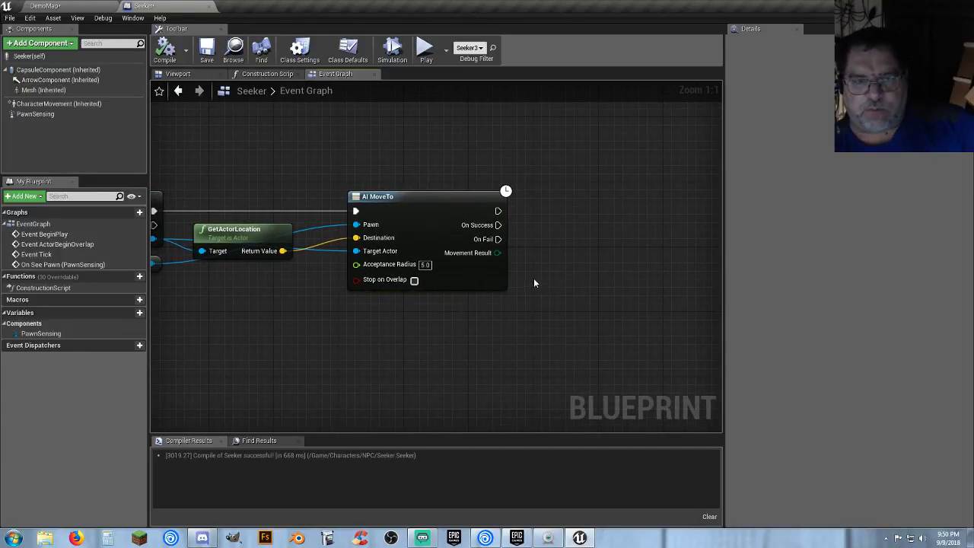
right_click(576, 293)
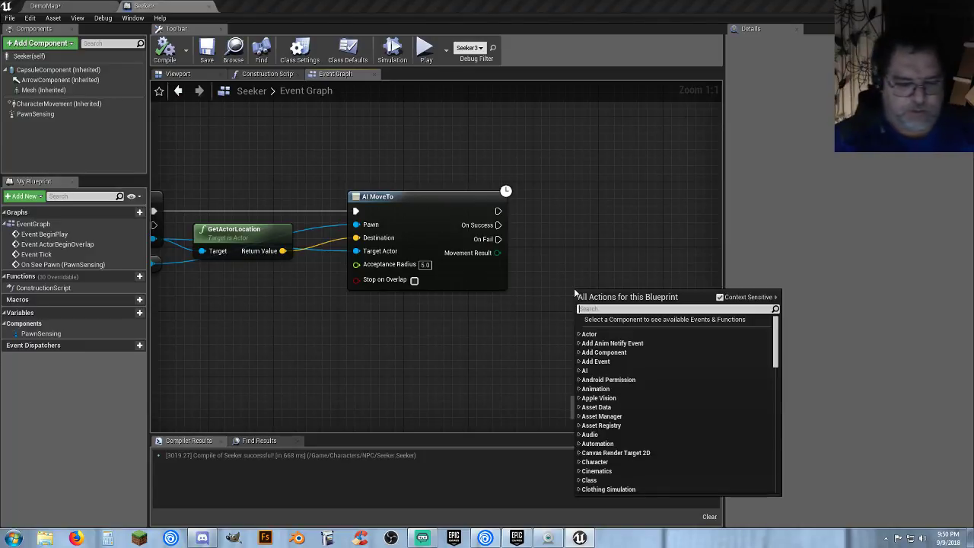
text(setism)
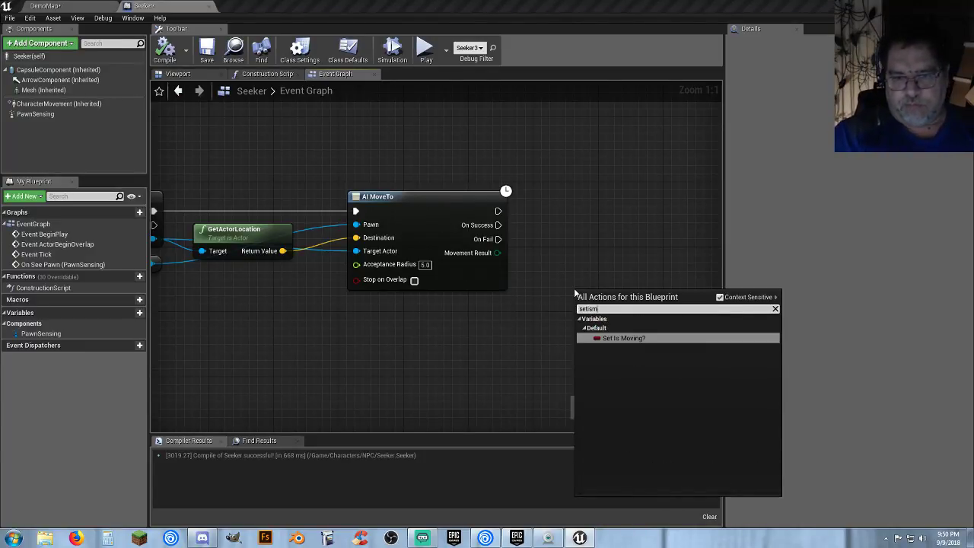
key(Return)
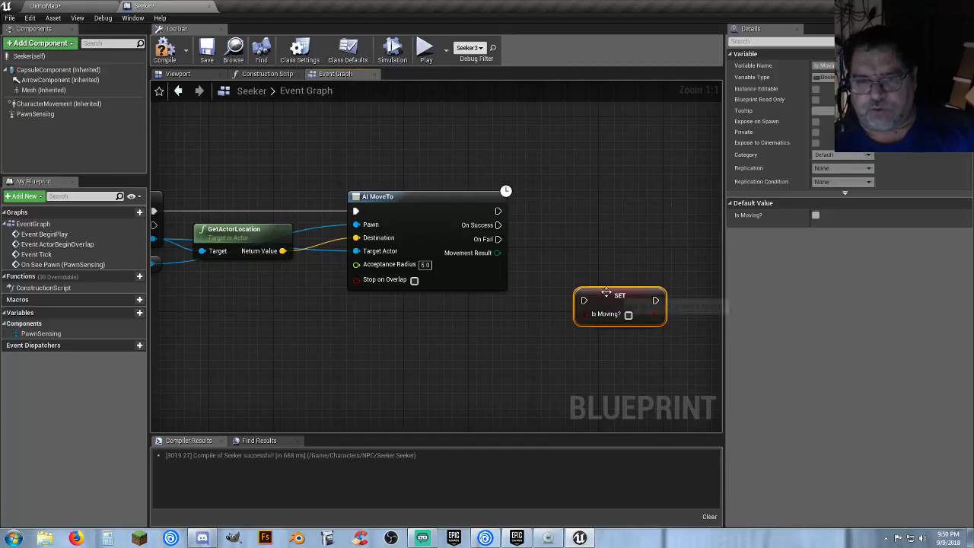
drag(585, 301, 498, 211)
drag(597, 290, 573, 213)
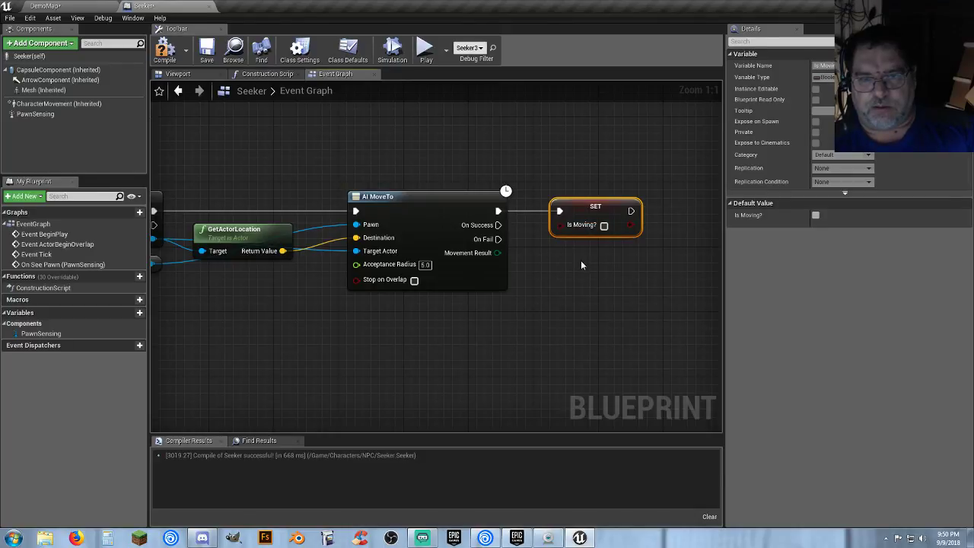
- Duplicate the Set Is Moving? node below the first and connect AI MoveTo's On Success and On Fail outputs to the copy
right_drag(582, 264, 546, 243)
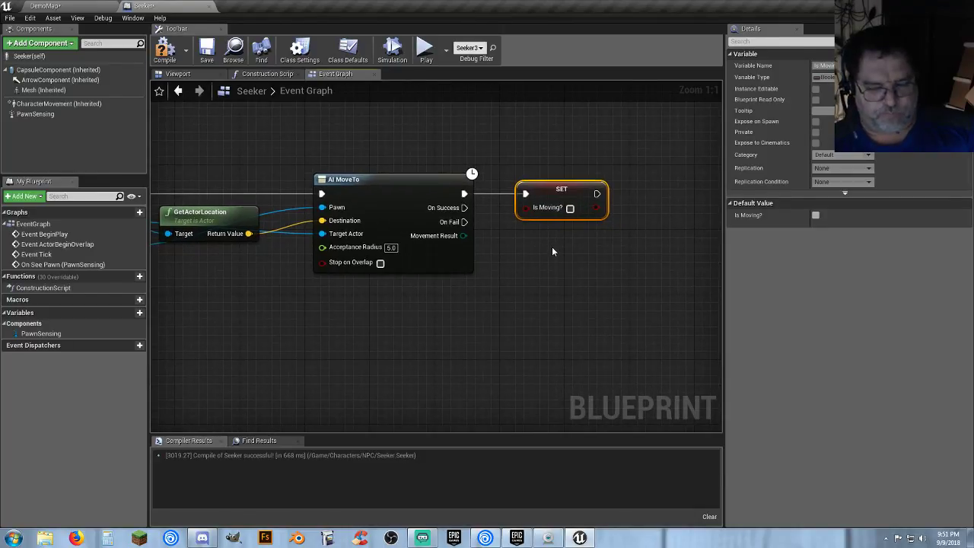
key(ctrl+c)
key(ctrl+v)
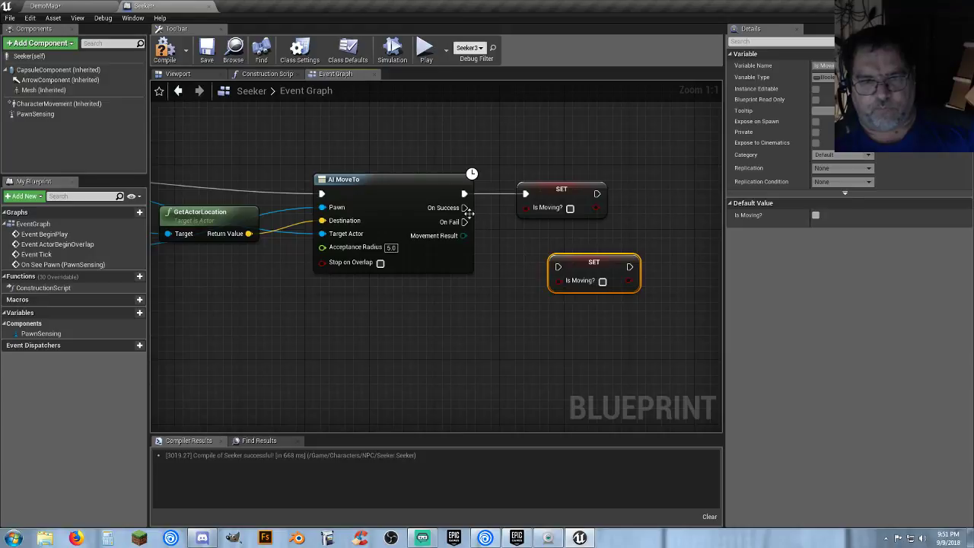
drag(465, 208, 558, 267)
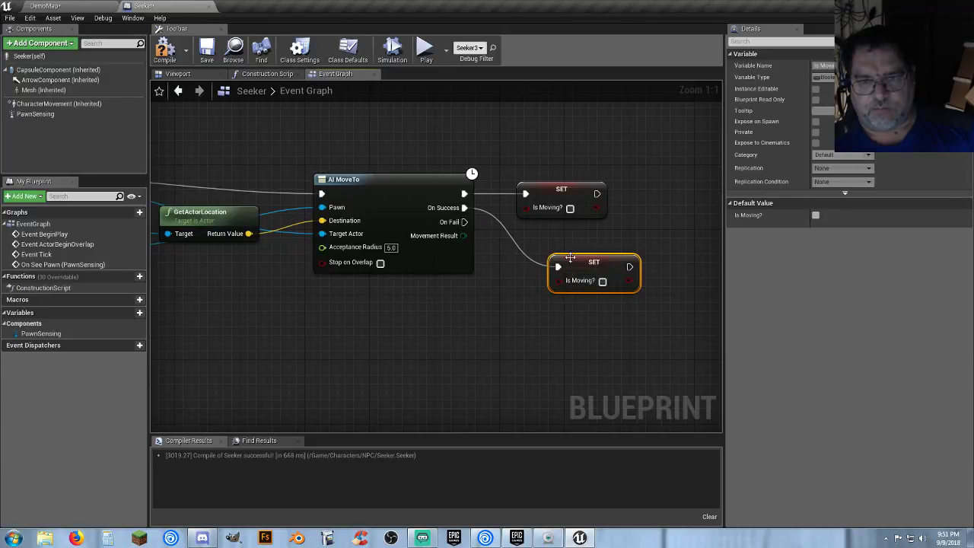
drag(464, 221, 545, 234)
- Set Is Moving? to true on the upper SET node, then compile and save the Seeker blueprint
click(462, 280)
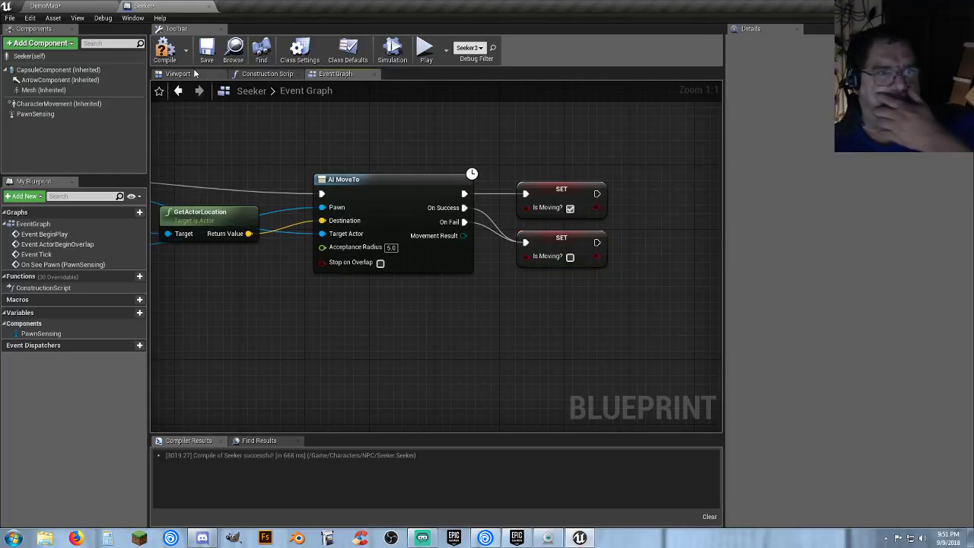
click(167, 48)
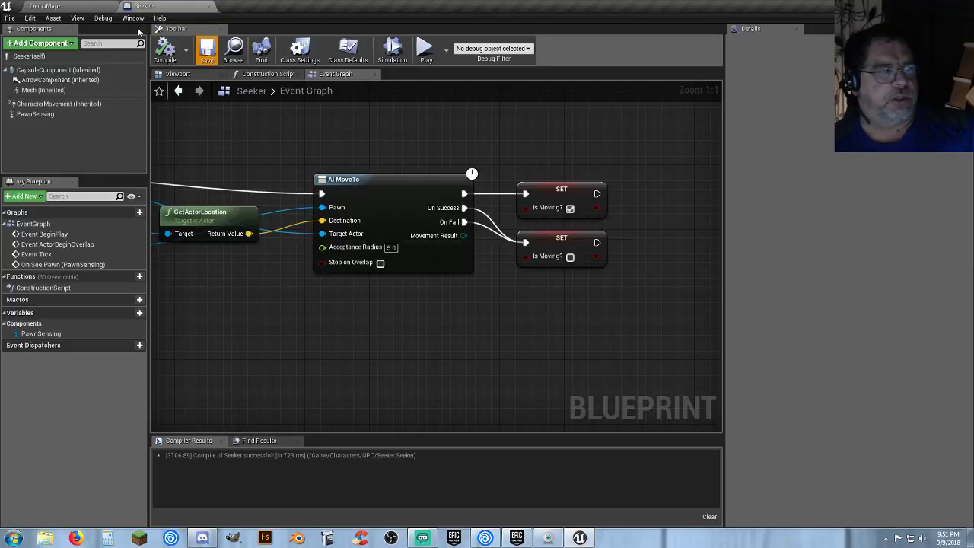
- Play-test DemoMap, running the character toward the red Seekers to check how they chase, and end the session
click(69, 6)
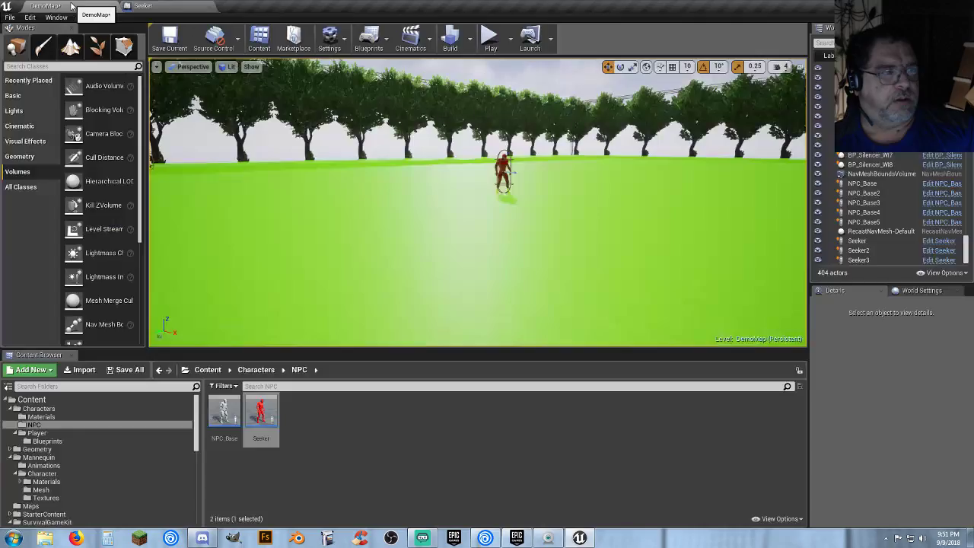
click(488, 41)
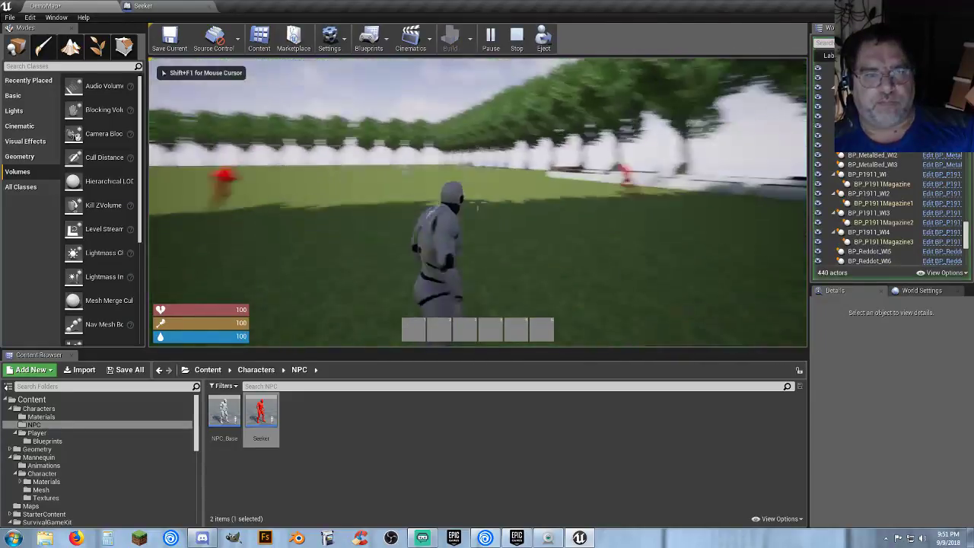
key(w)
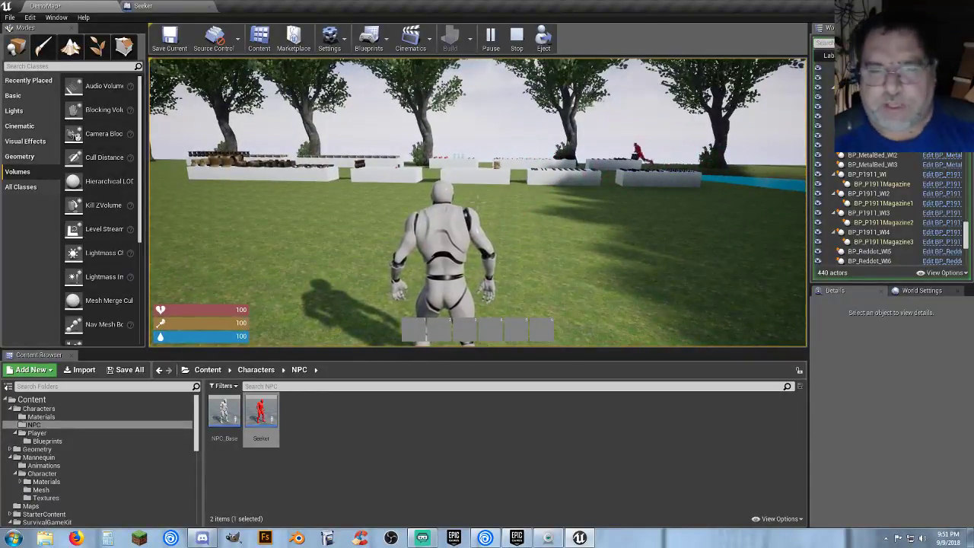
key(w)
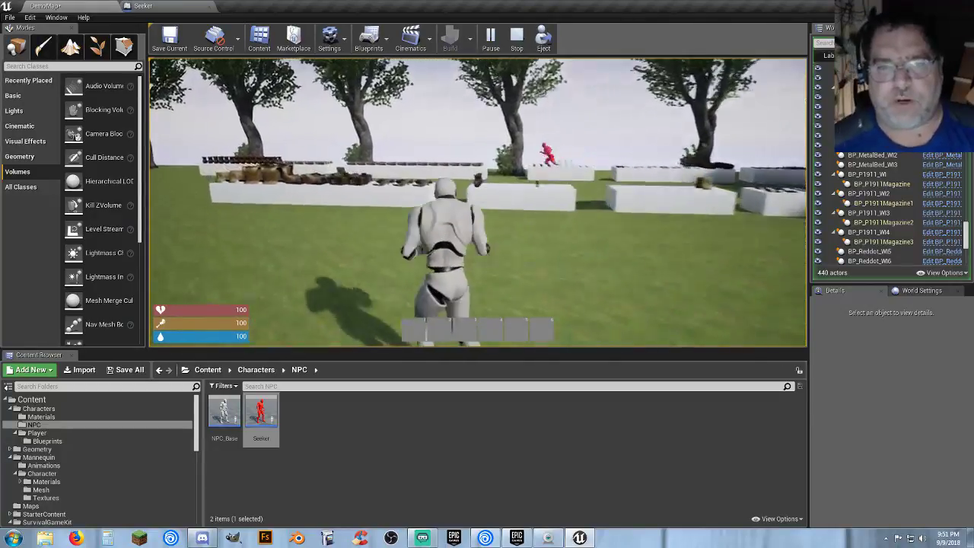
key(w)
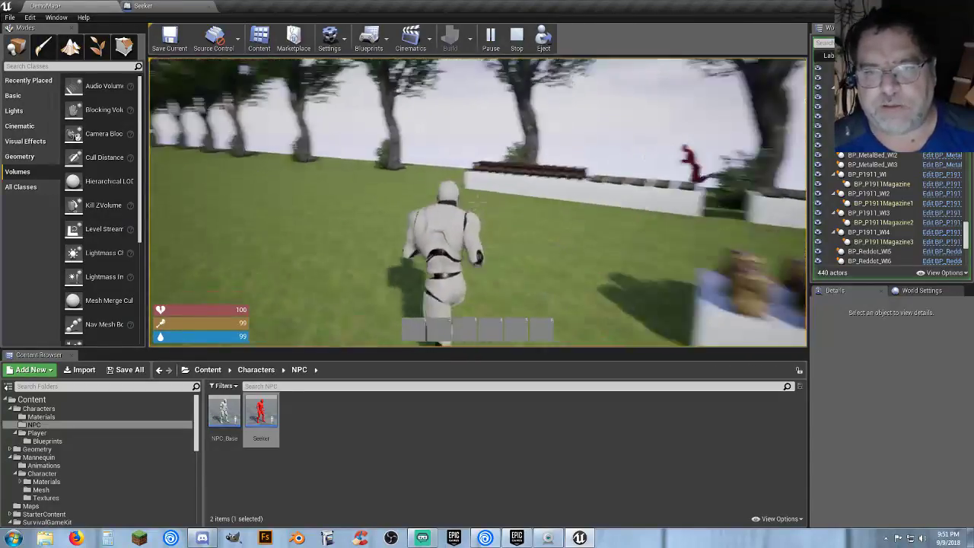
key(w)
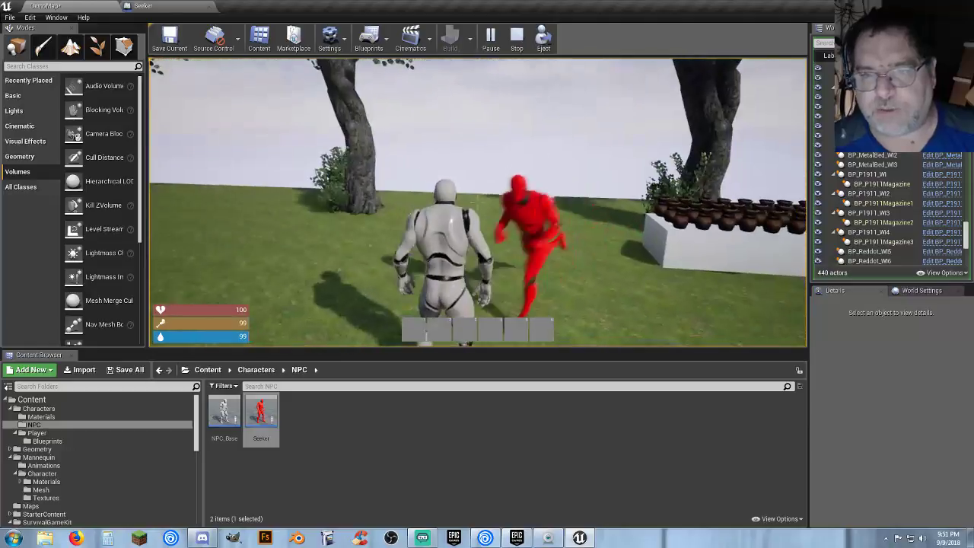
key(Escape)
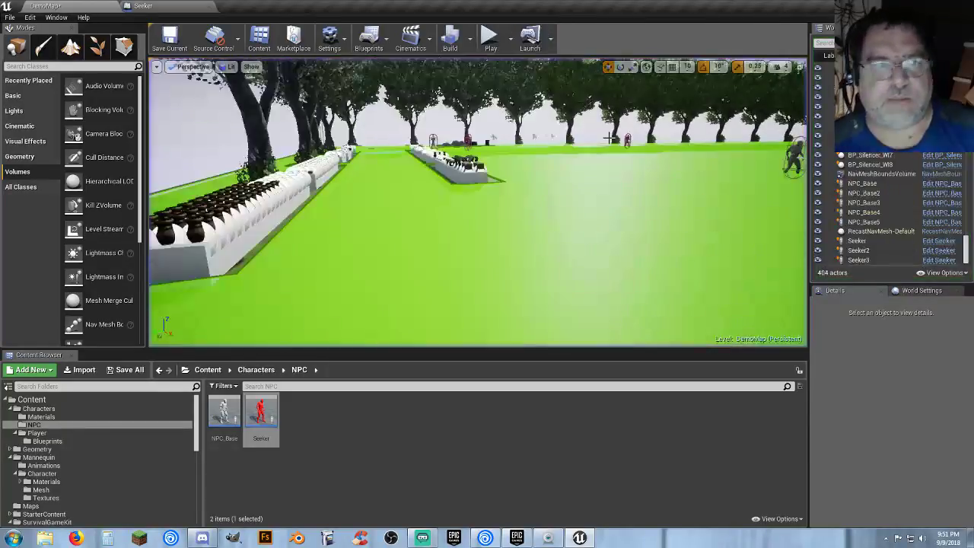
- Set Is Moving? to true on the lower SET node of the Seeker blueprint, then compile and save it
click(172, 7)
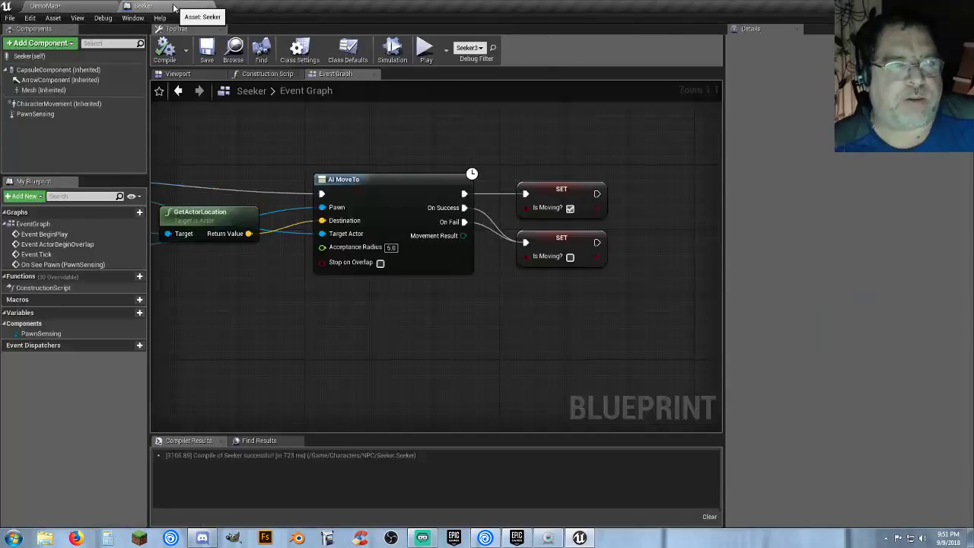
click(570, 258)
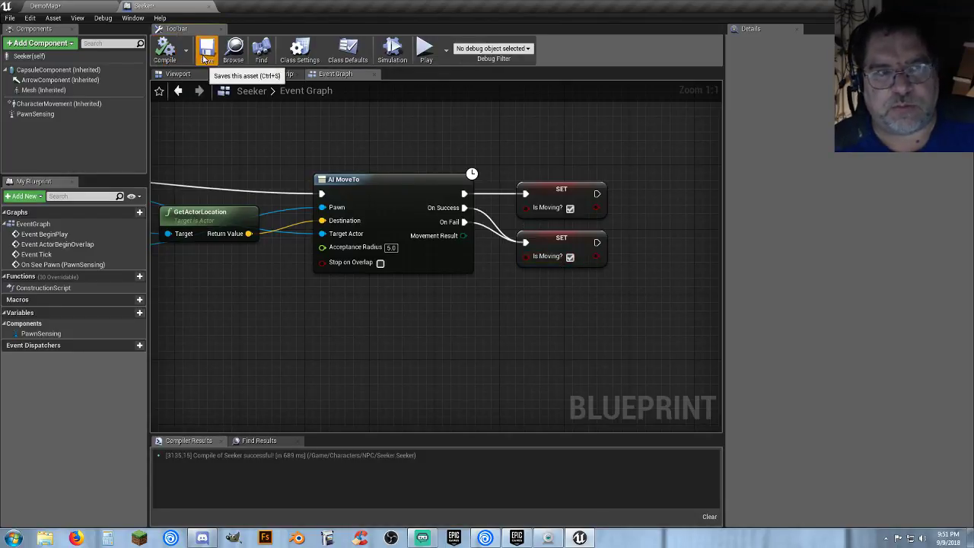
- Play-test DemoMap again, moving the character around the Seekers to check that they keep following, and end the session
click(84, 6)
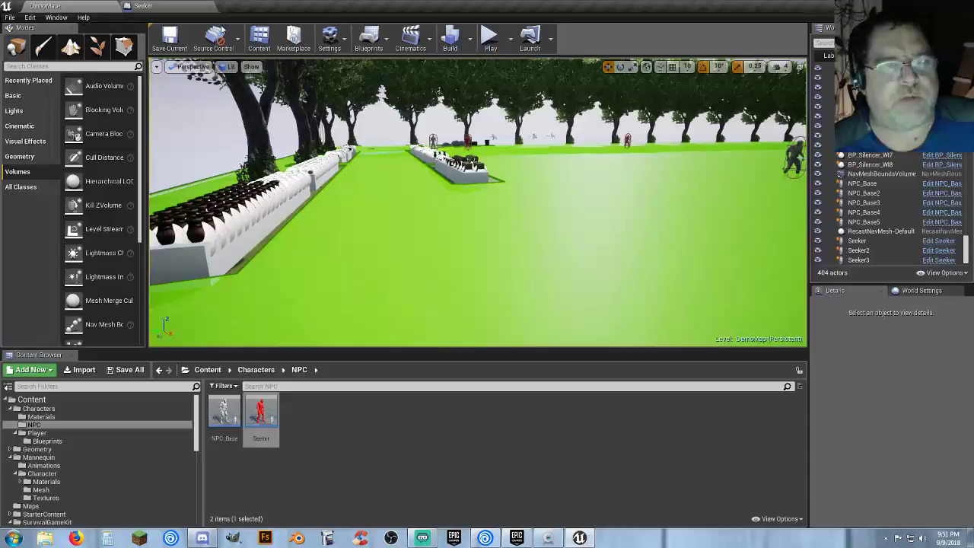
click(495, 40)
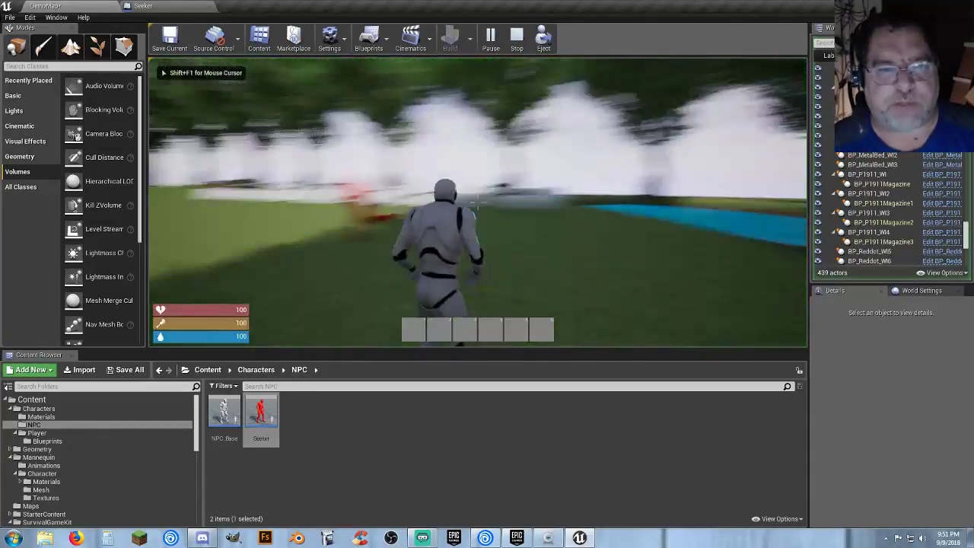
key(w)
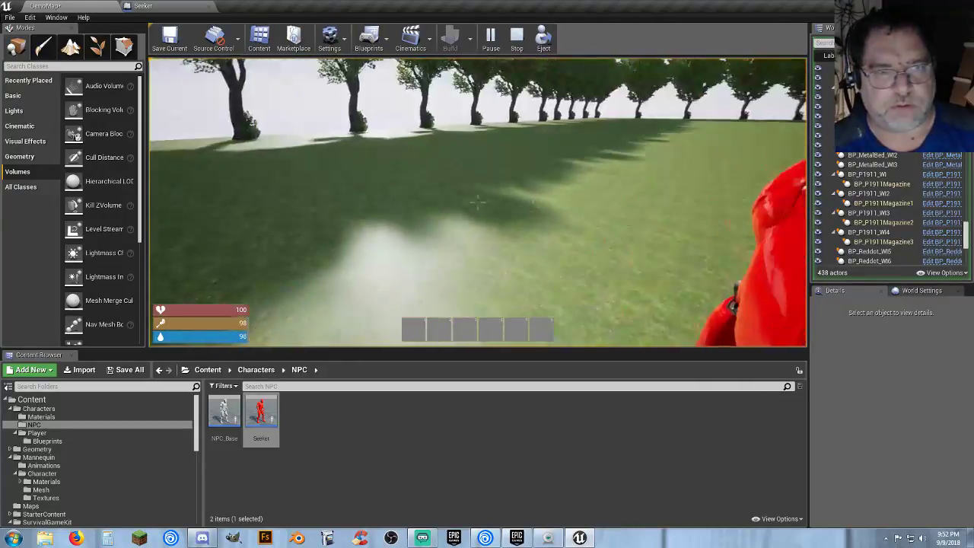
key(a)
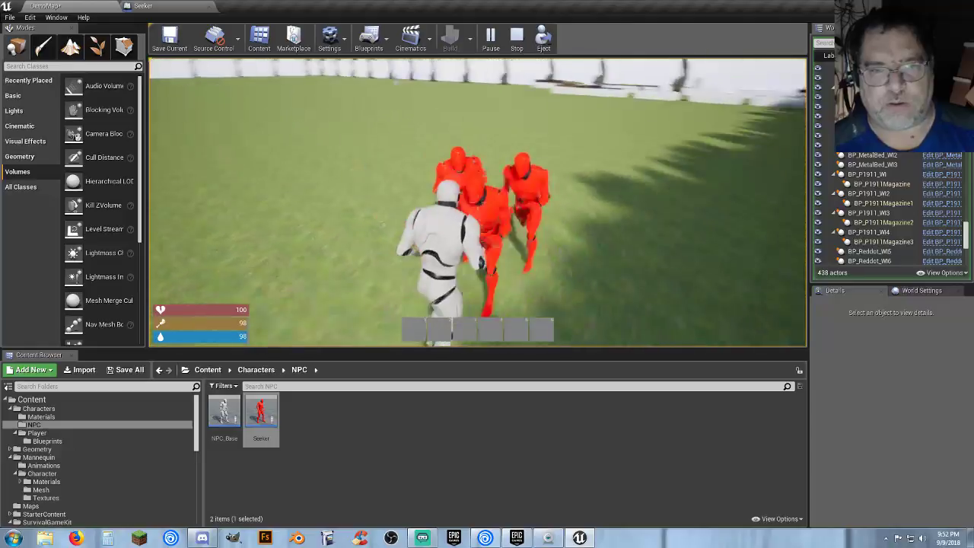
key(s)
key(w)
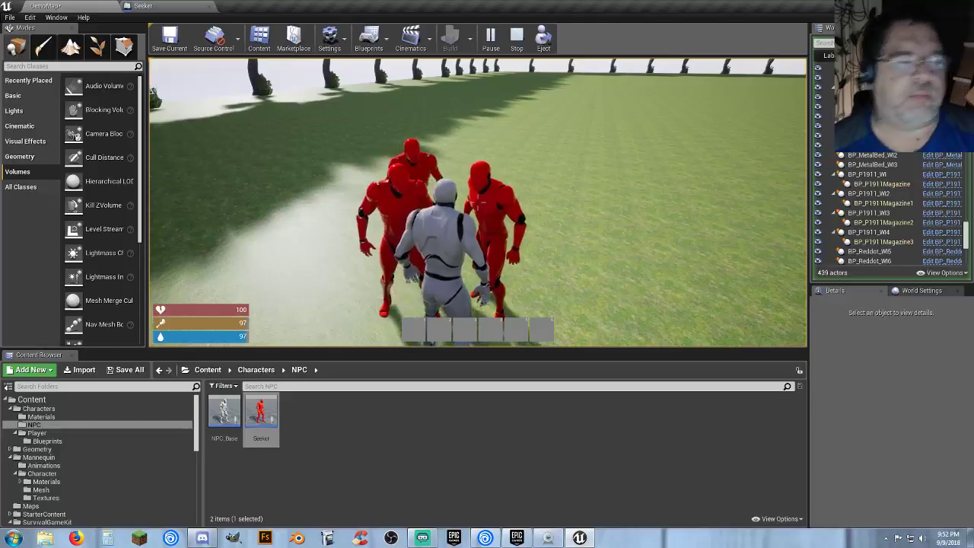
key(s)
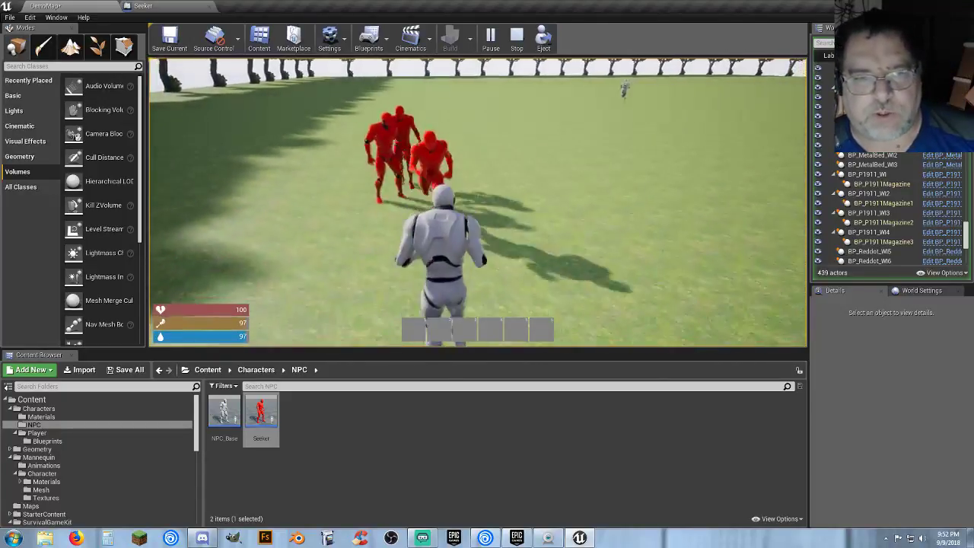
key(w)
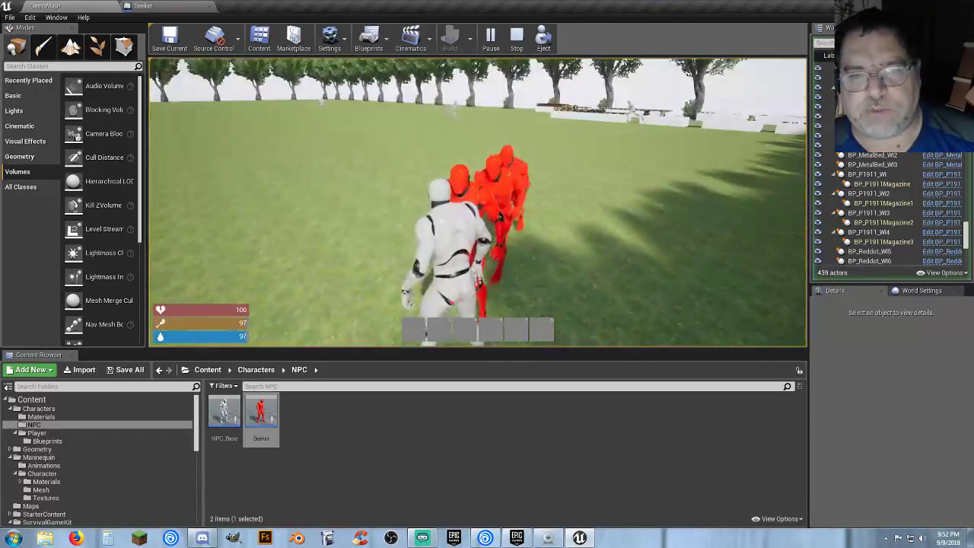
key(Escape)
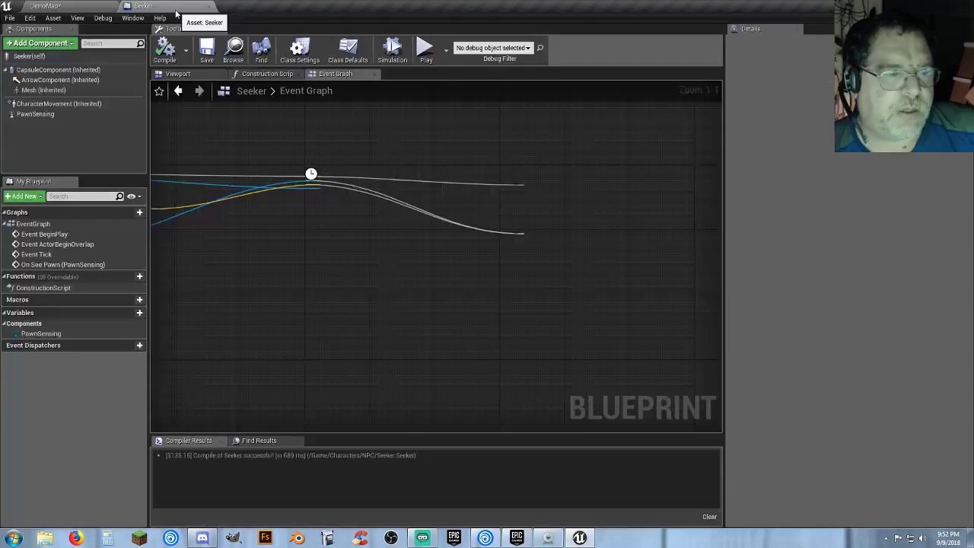
- Open the NPC_Base blueprint, set the Health variable's default value to 100, and compile it
click(171, 5)
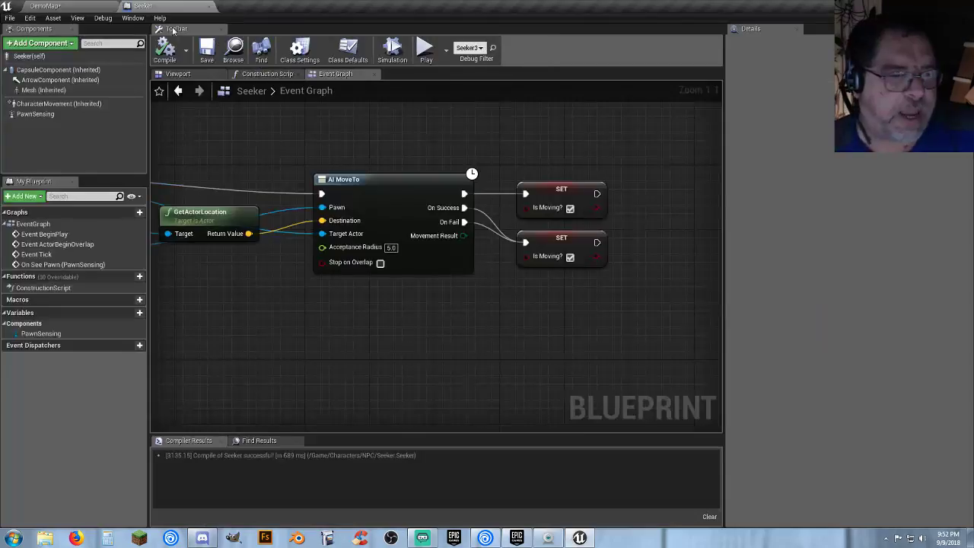
click(45, 5)
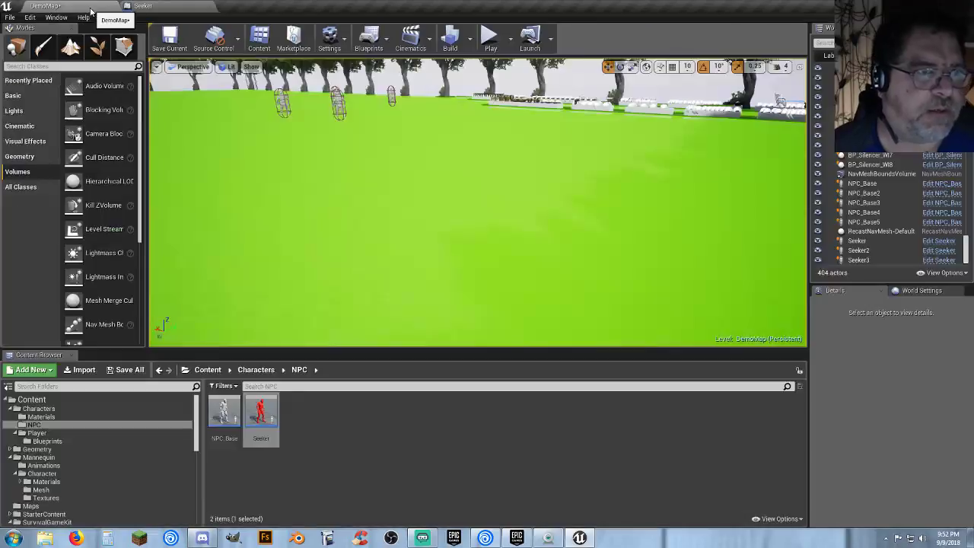
double_click(225, 417)
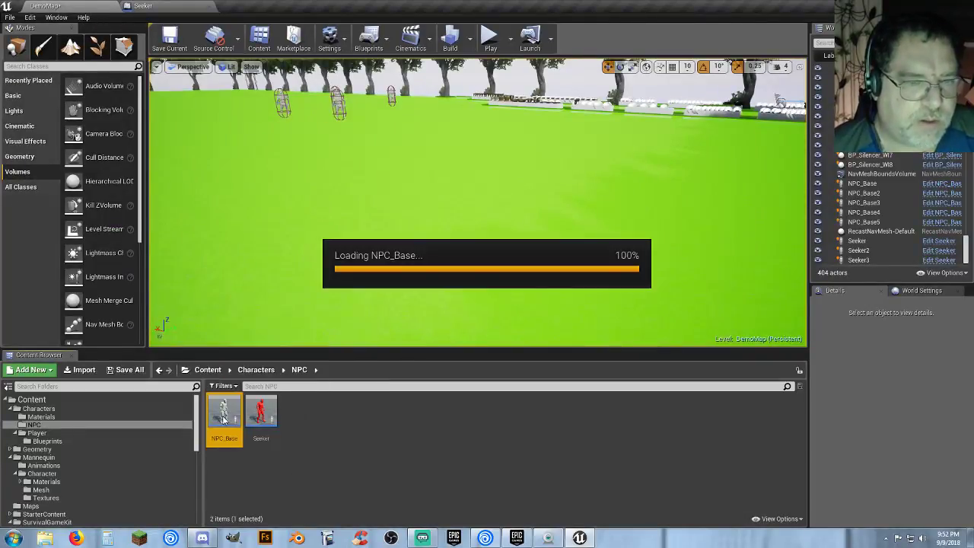
click(26, 323)
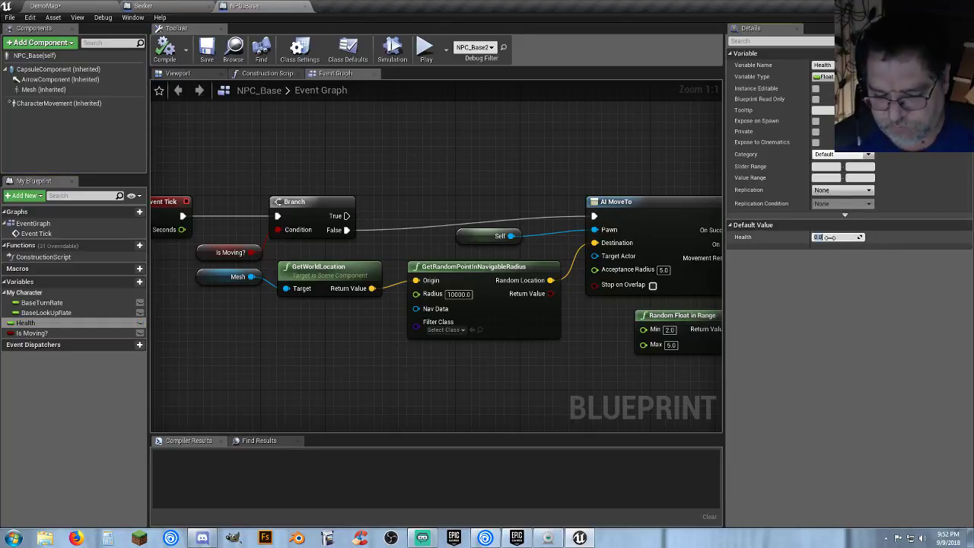
click(826, 237)
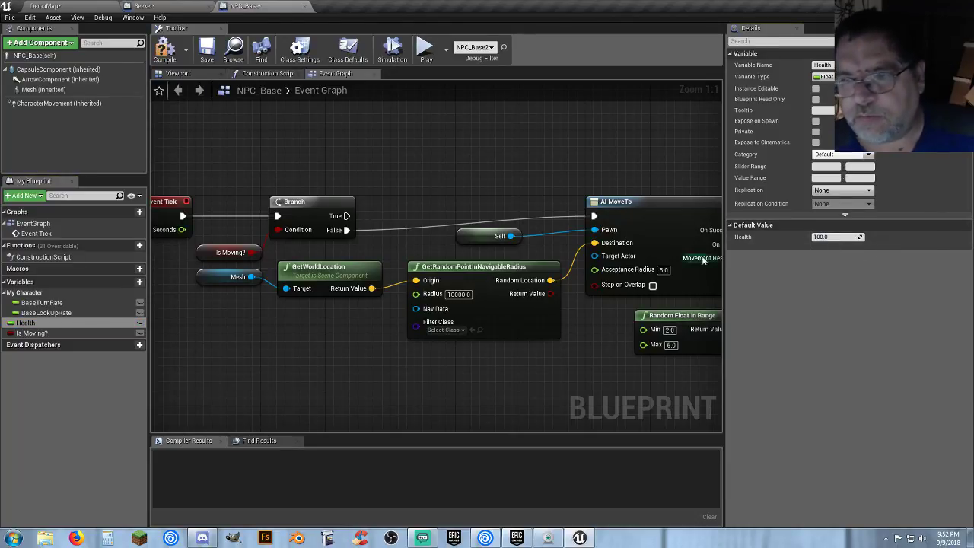
click(165, 49)
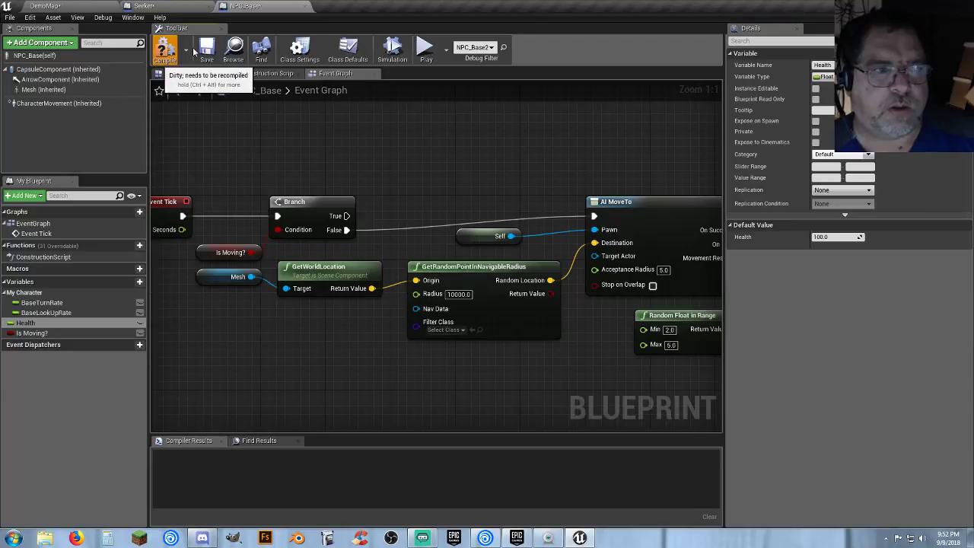
- Save NPC_Base and collapse all nodes following Event Tick, from the Branch through the SET and Delay nodes, into one collapsed graph
click(205, 52)
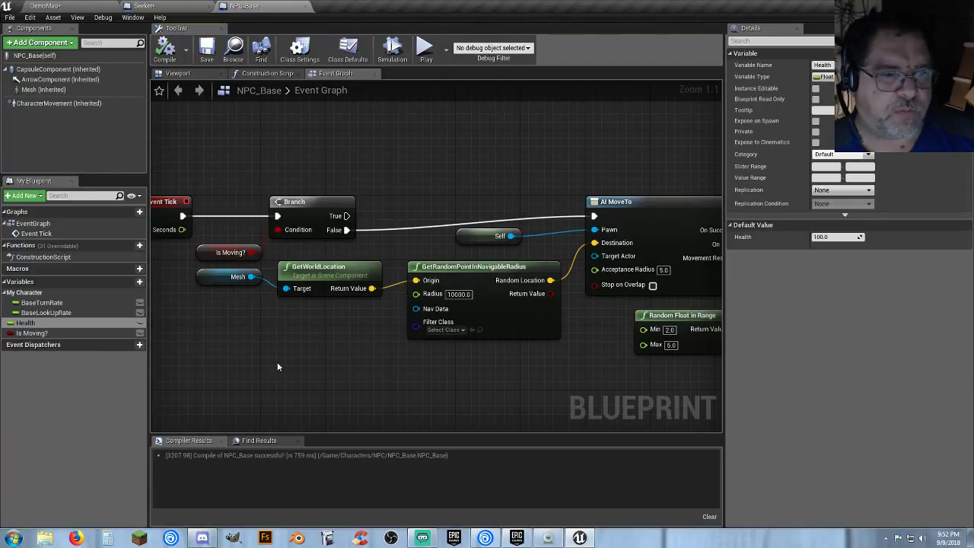
right_drag(277, 366, 393, 460)
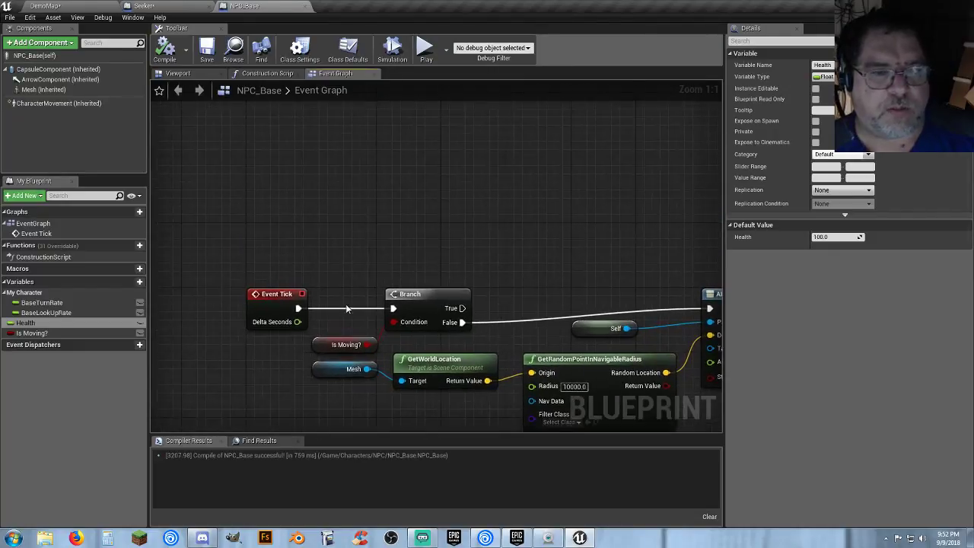
right_drag(384, 413, 292, 309)
scroll(291, 311, down, 3)
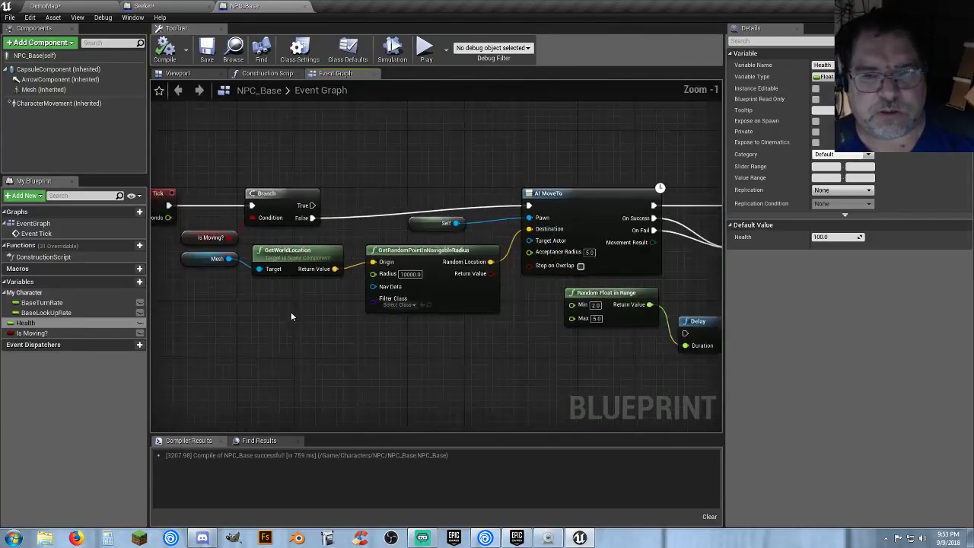
right_drag(357, 331, 374, 332)
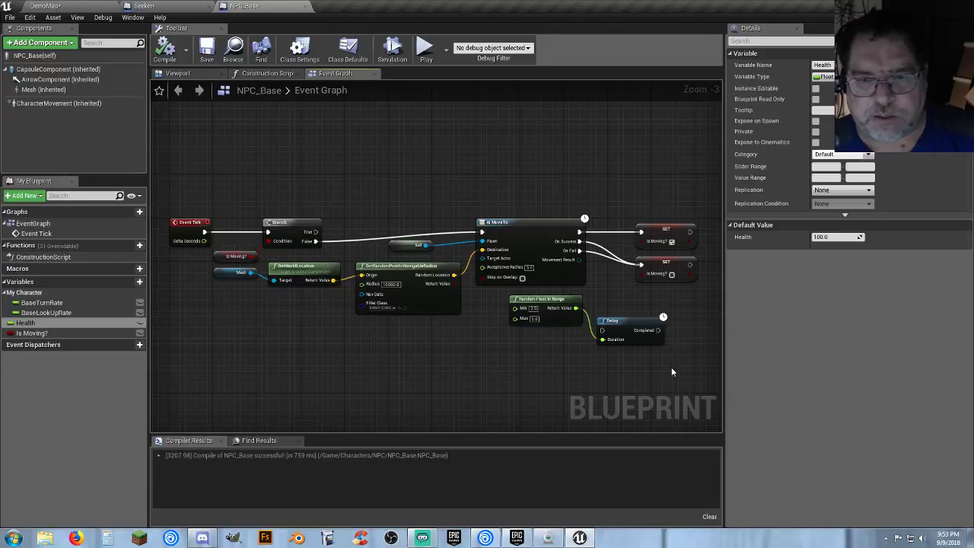
drag(672, 353, 275, 211)
right_click(303, 221)
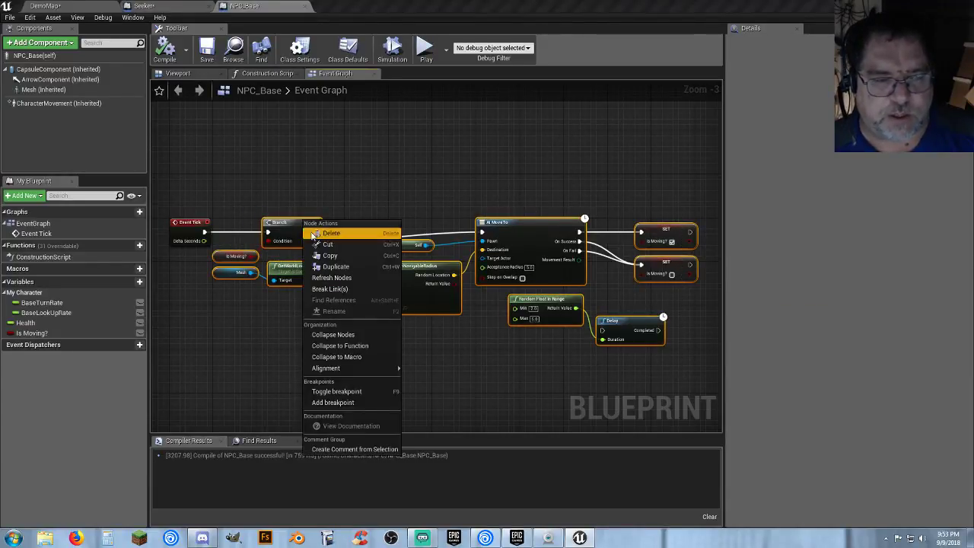
click(338, 335)
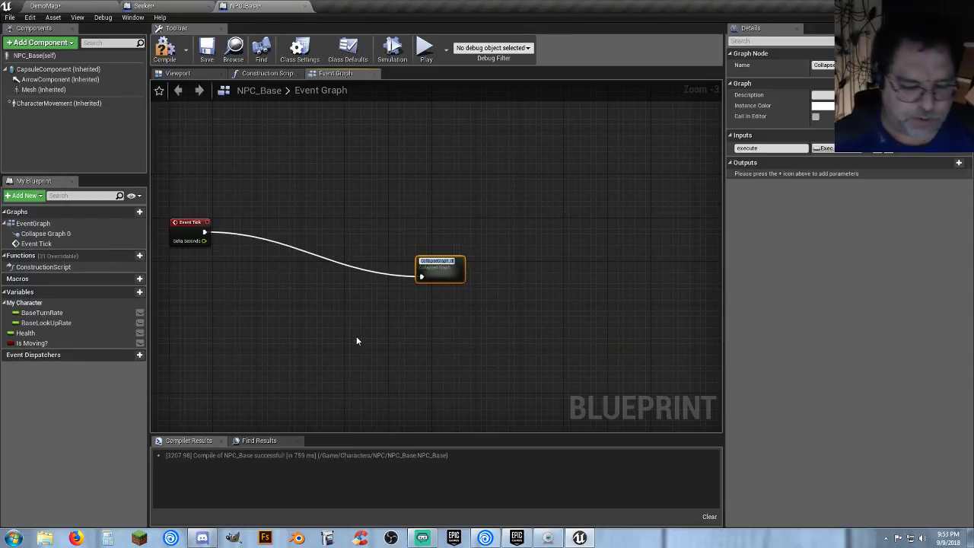
- Name the collapsed graph Walking Junk and place it next to Event Tick
text(Wal)
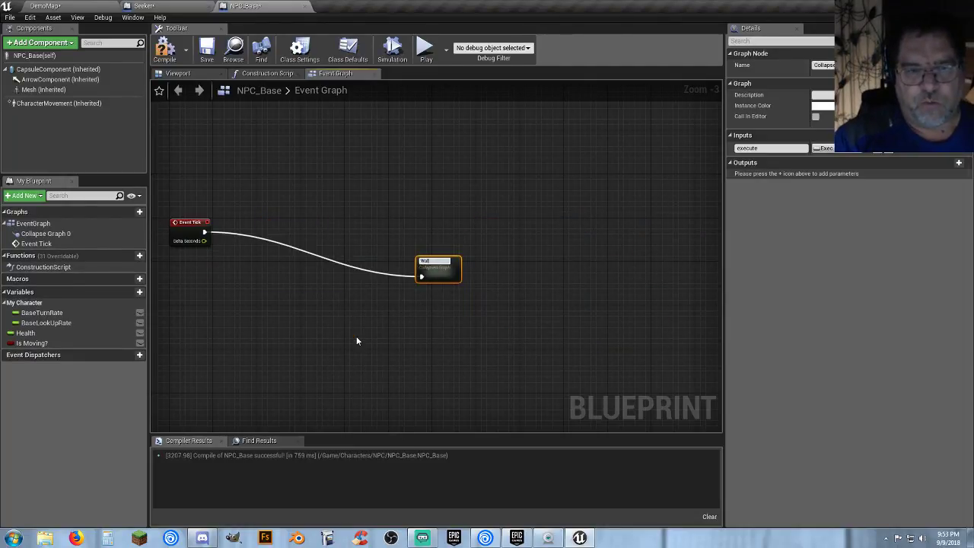
text(king Jum)
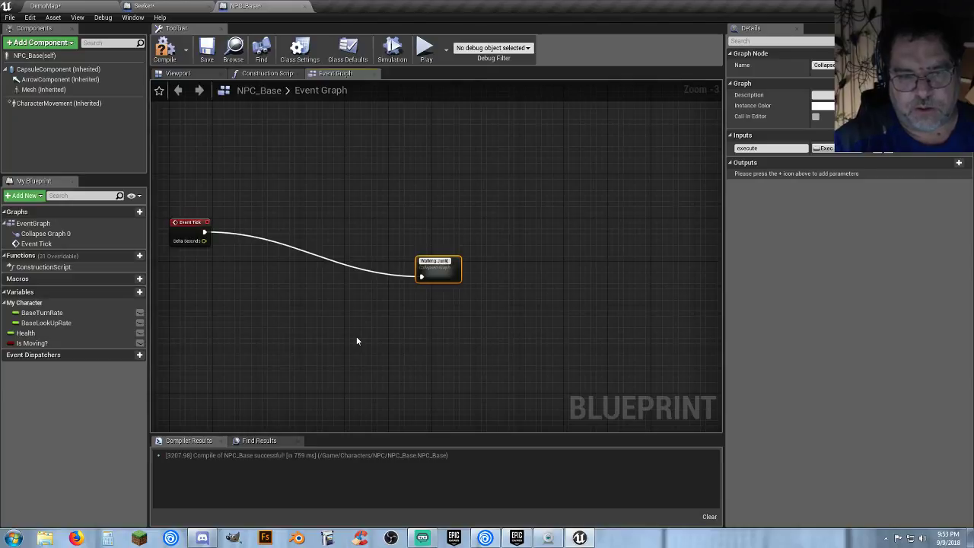
text(k)
key(Return)
scroll(357, 335, up, 4)
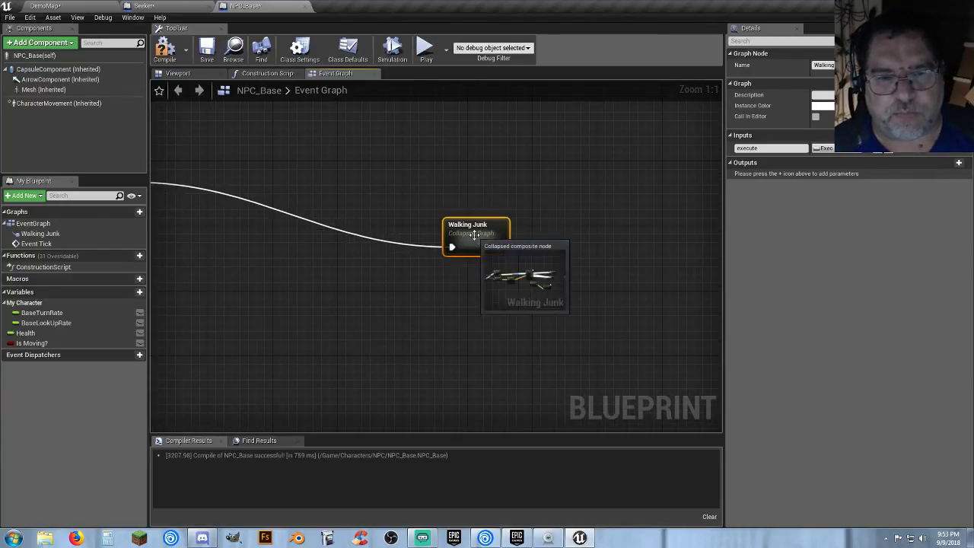
drag(474, 234, 266, 172)
- Insert a Sequence node between Event Tick and Walking Junk, aligned in line with both
right_drag(249, 232, 517, 259)
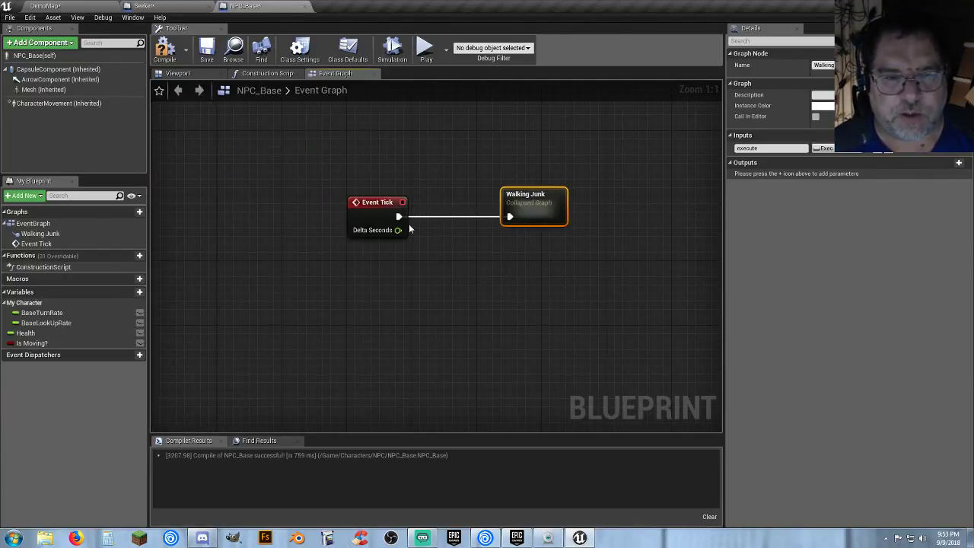
drag(429, 220, 437, 220)
text(seque)
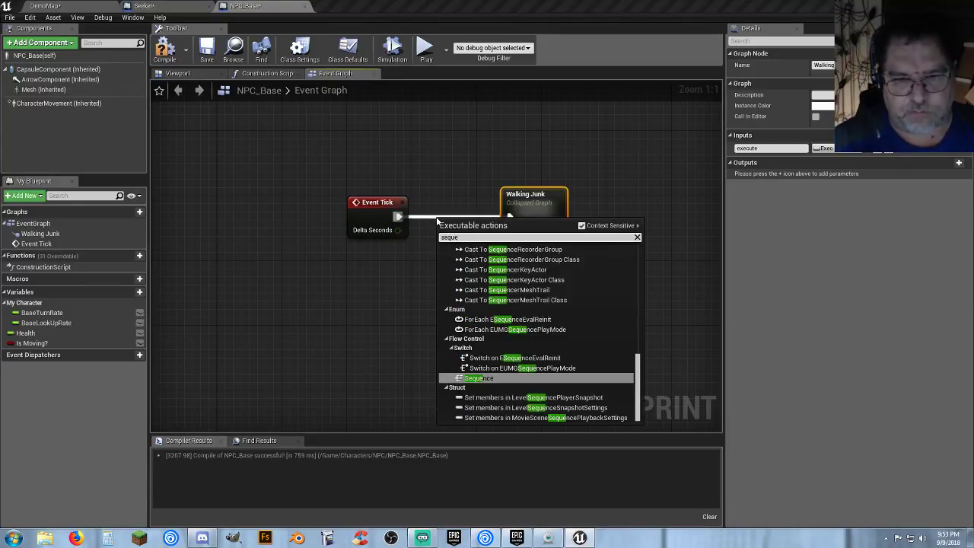
key(Return)
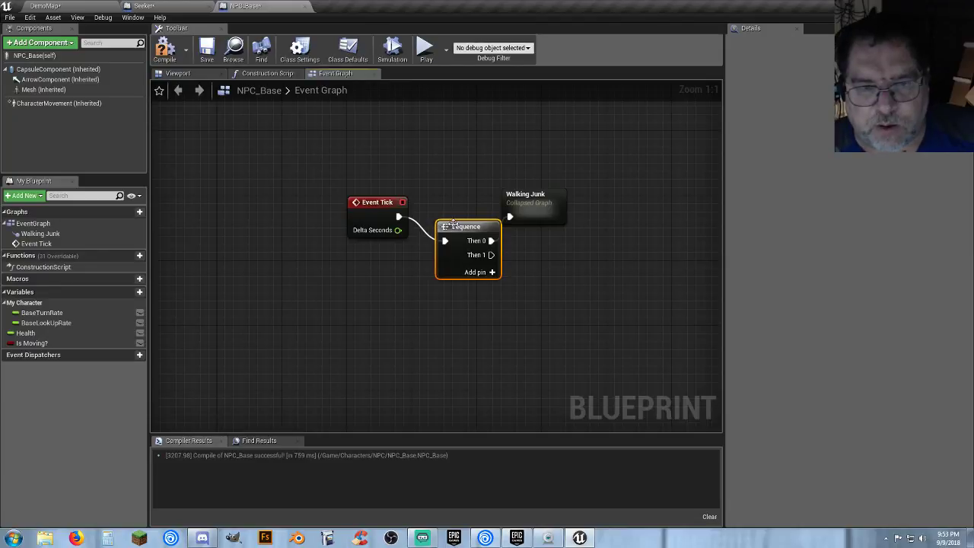
drag(453, 225, 449, 203)
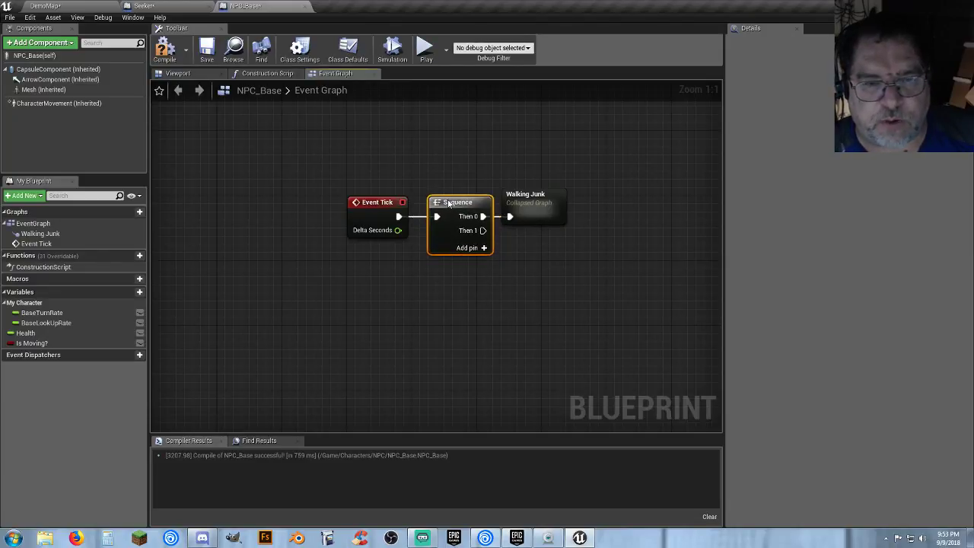
- Add a Branch node fed by the Sequence's Then 1 output and place it beyond Walking Junk
right_drag(566, 265, 492, 229)
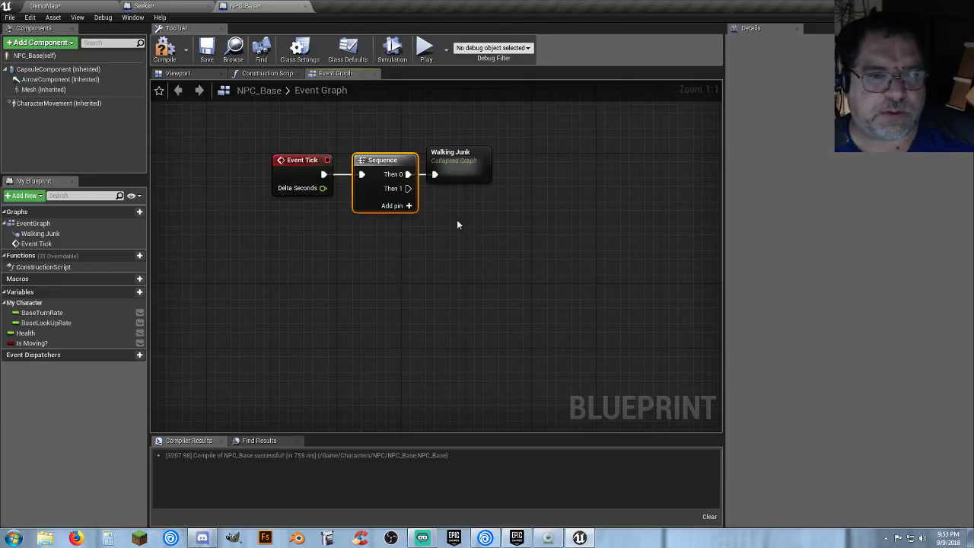
drag(408, 189, 480, 242)
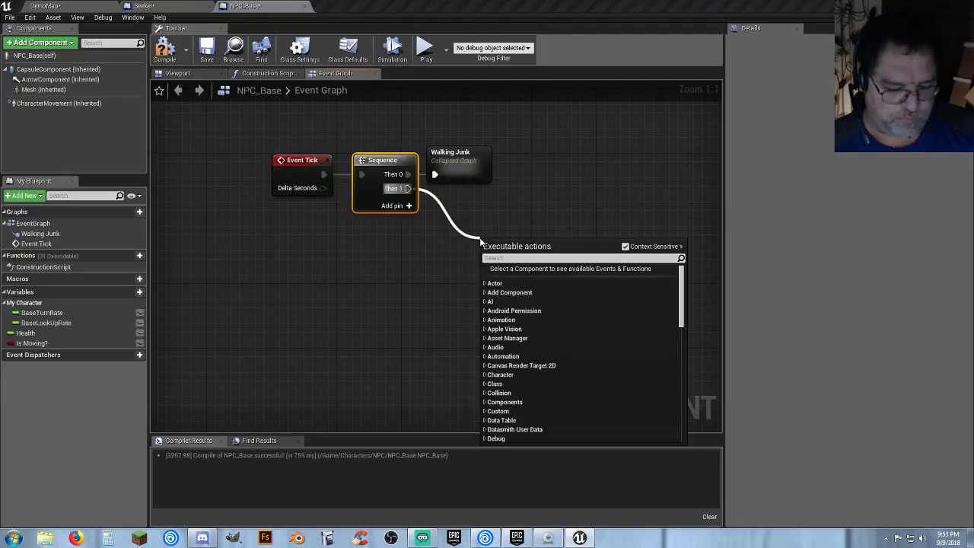
text(bran)
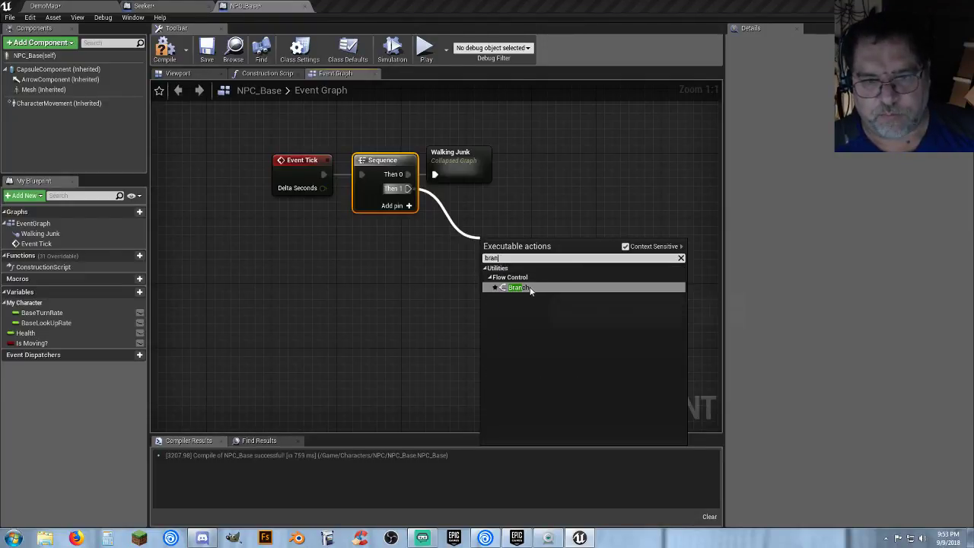
click(521, 288)
drag(521, 235, 570, 200)
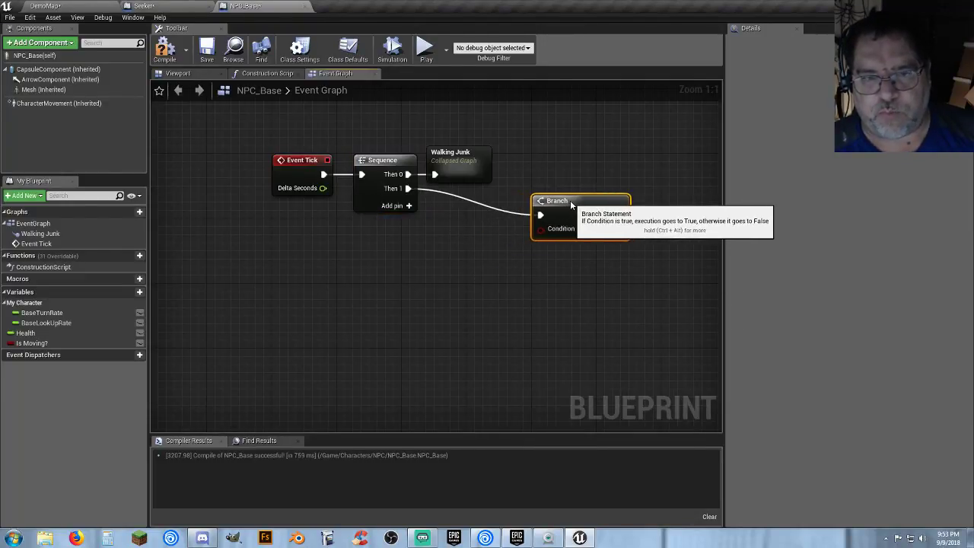
- Get the Health variable, compare it with a float <= float node against 0.0, and feed the result into the Branch's Condition
drag(25, 332, 289, 276)
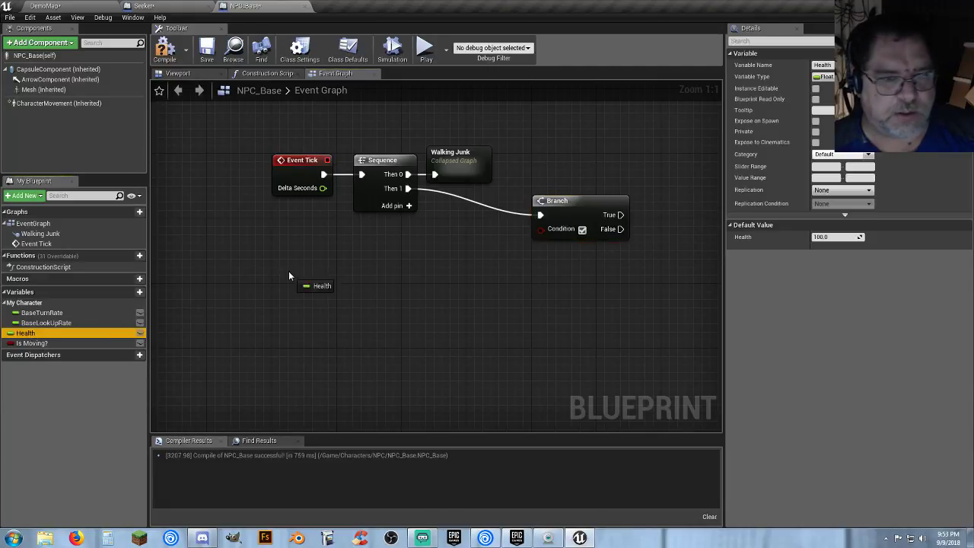
drag(358, 237, 452, 265)
click(378, 243)
text(float)
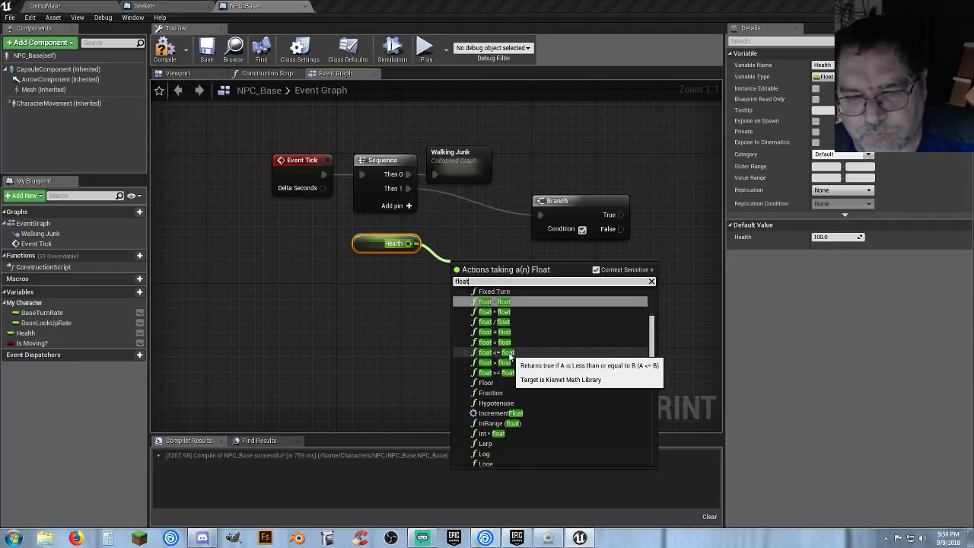
click(508, 353)
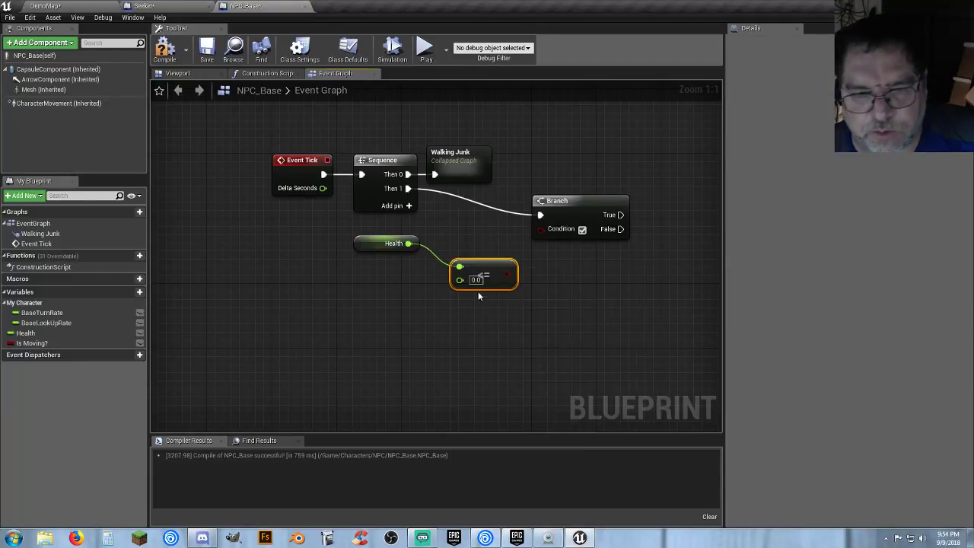
drag(507, 274, 539, 237)
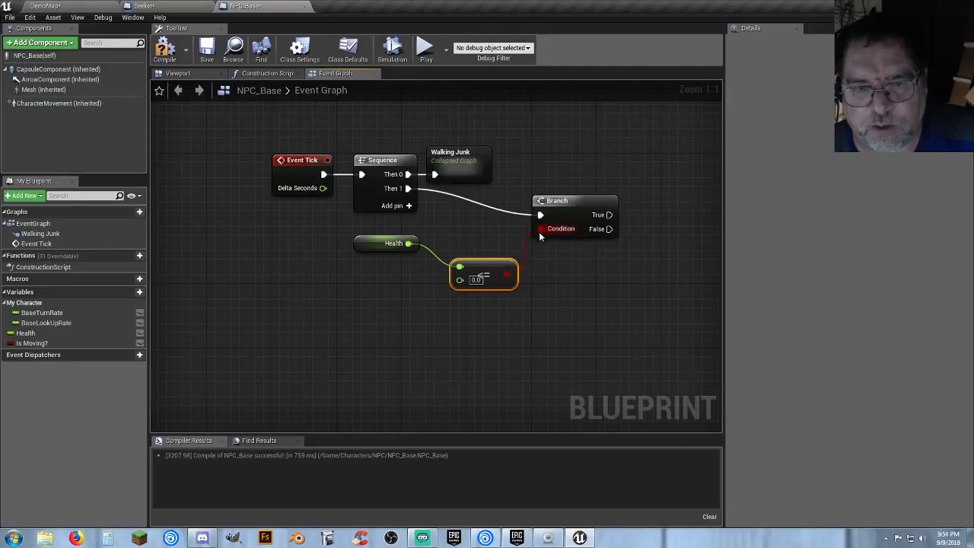
drag(492, 262, 477, 226)
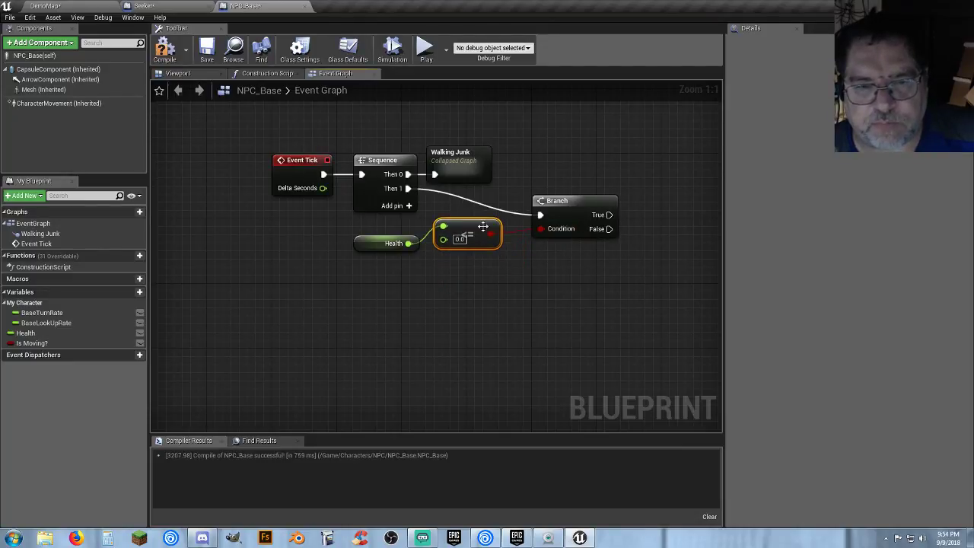
- Add a DestroyActor node on the Branch's True output, align it beside the Branch, then compile and save NPC_Base
mouse_move(477, 226)
right_down()
mouse_move(531, 253)
mouse_move(482, 253)
right_up()
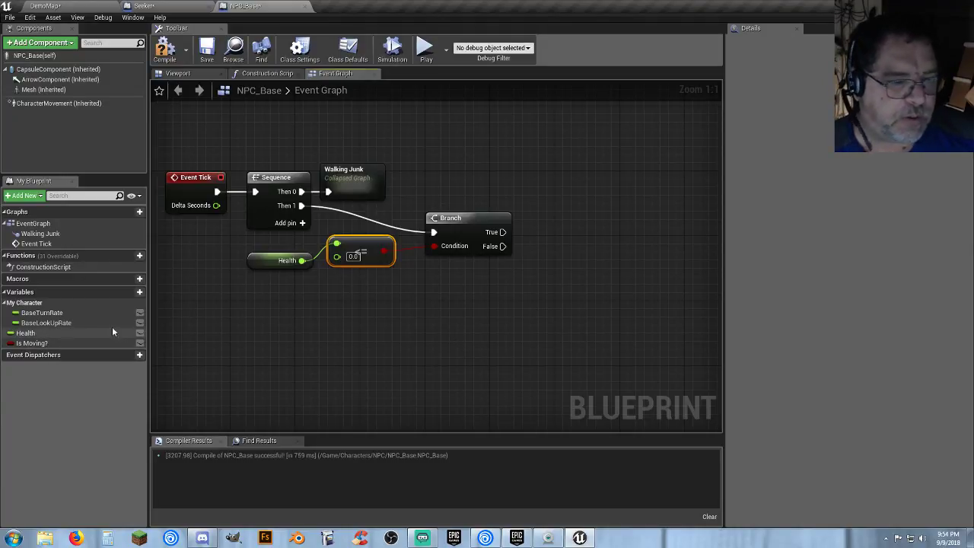
right_drag(528, 240, 471, 233)
drag(446, 224, 532, 221)
text(destr)
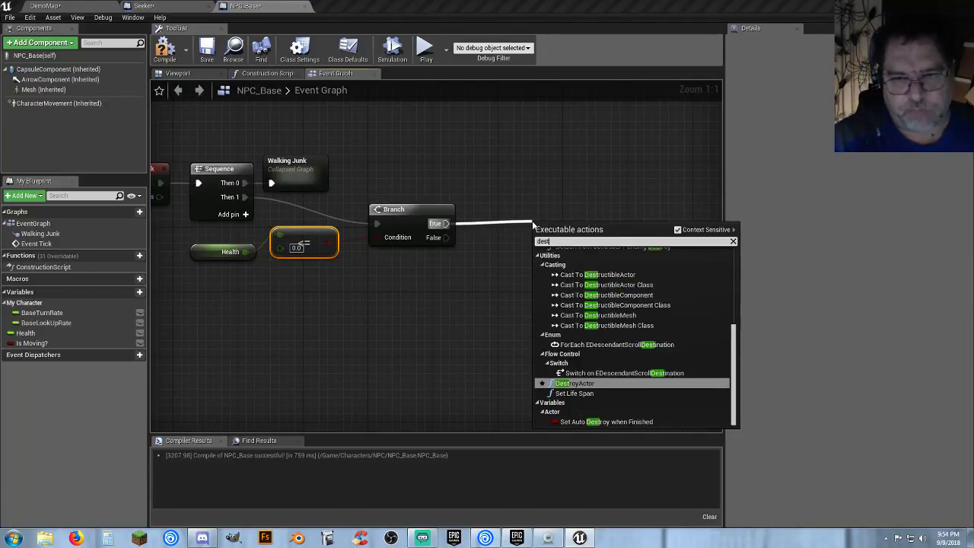
click(583, 387)
drag(522, 219, 504, 203)
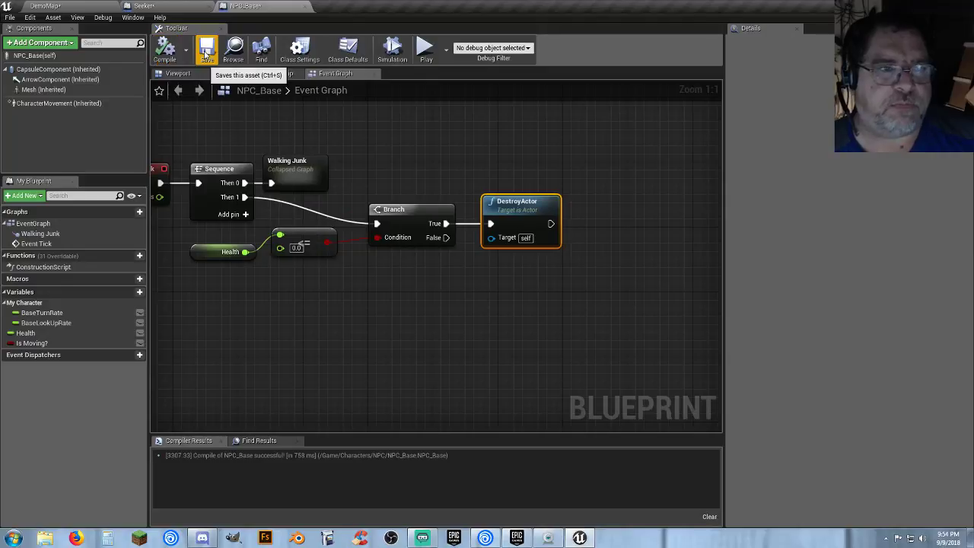
- Play-test DemoMap, running the character to the item tables to pick up the M1982 and 12 Gauge Buckshot
click(71, 6)
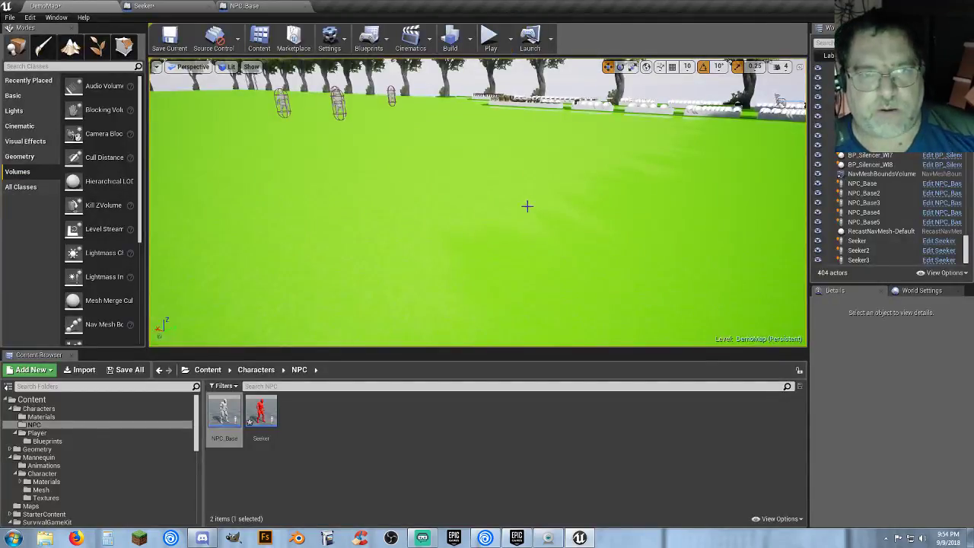
click(527, 206)
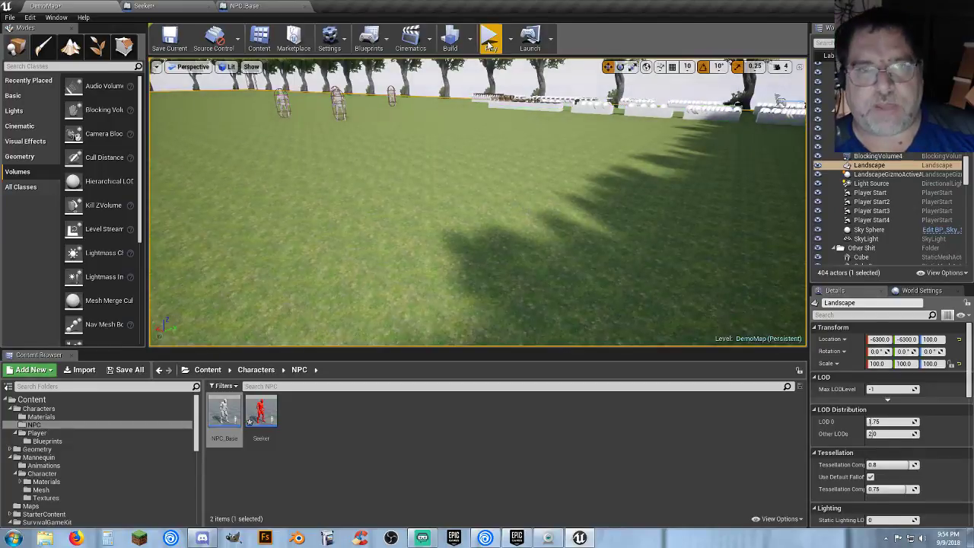
click(491, 38)
click(487, 156)
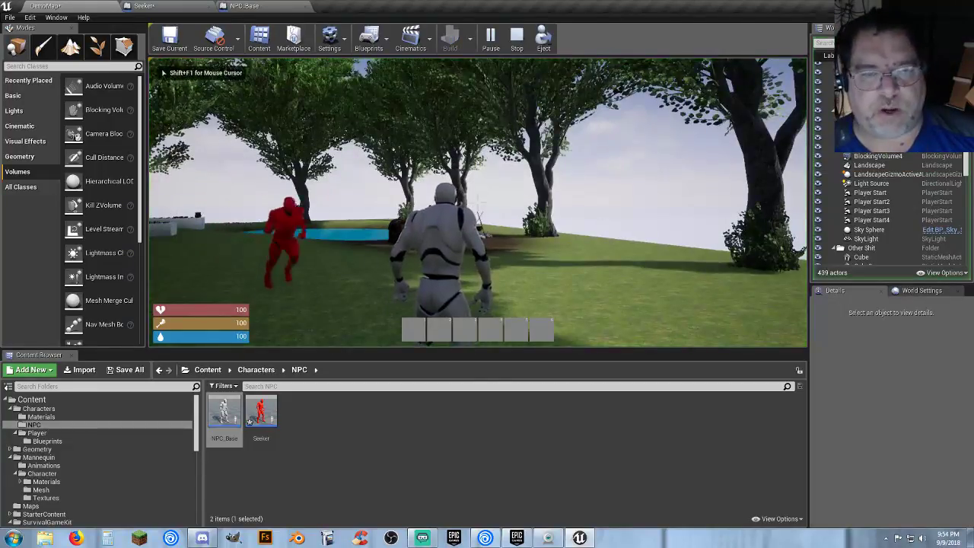
key(w)
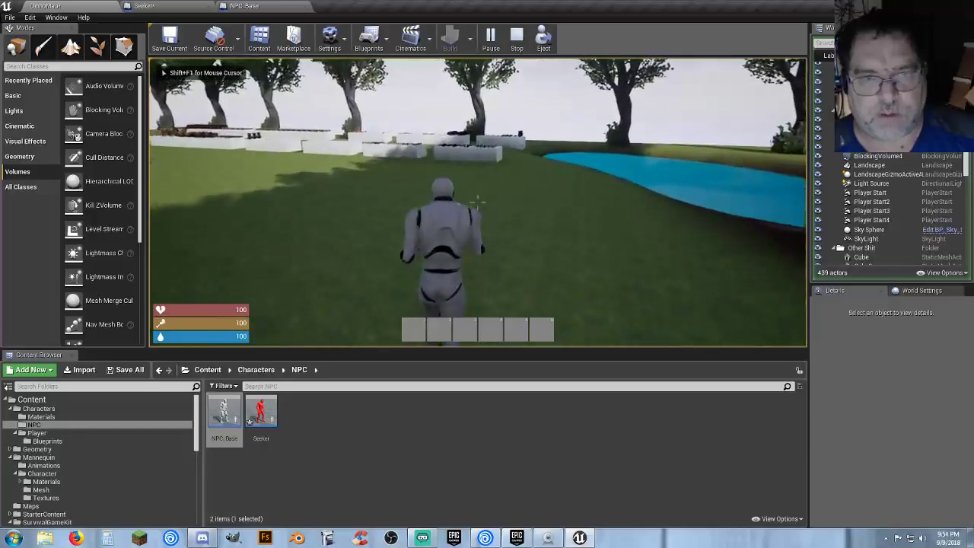
key(w)
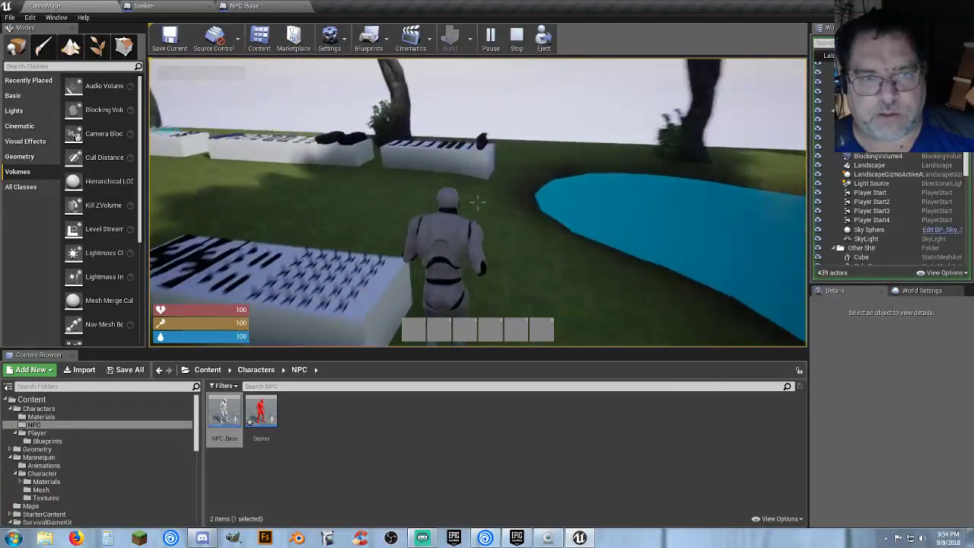
key(e)
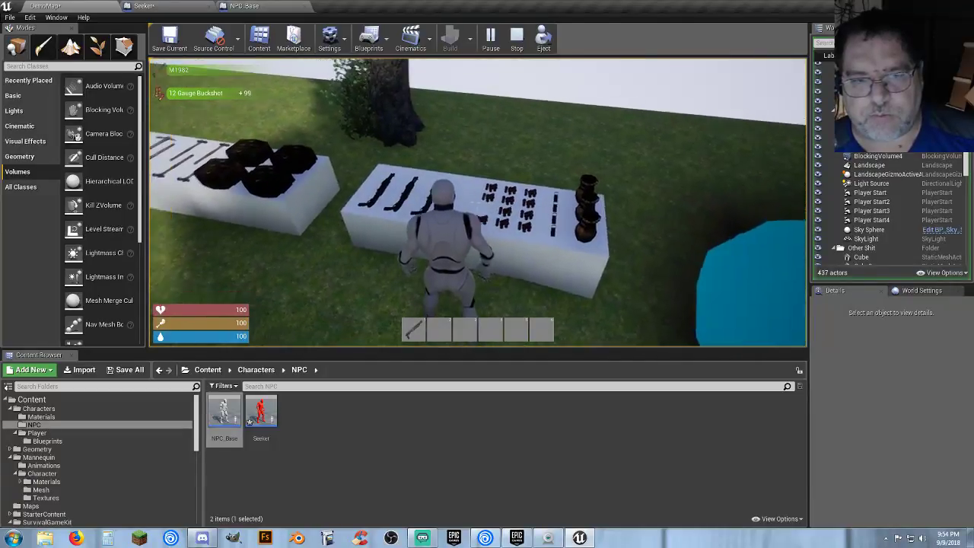
- Check the inventory, equip the M1982 from the first hotbar slot and run past the item tables toward the red Seeker
key(w)
key(Tab)
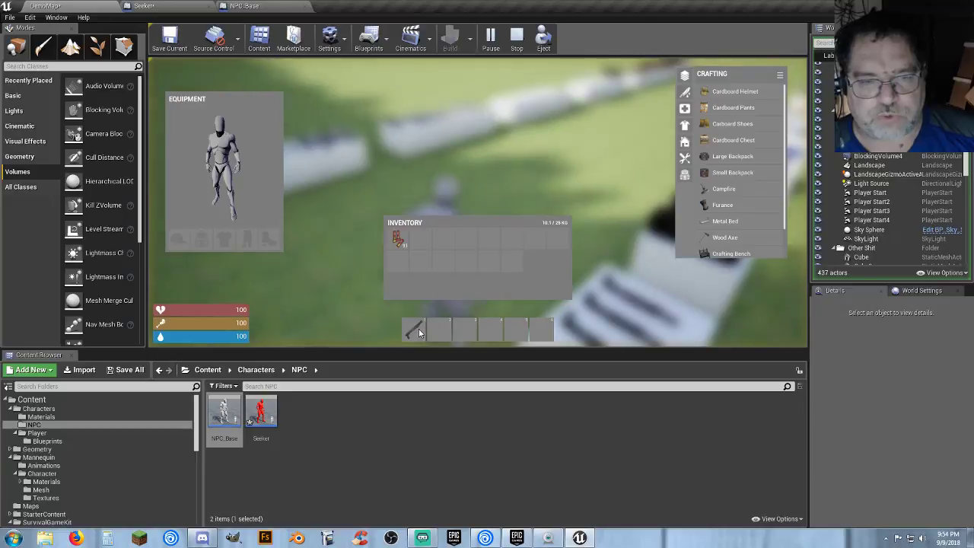
key(Tab)
key(1)
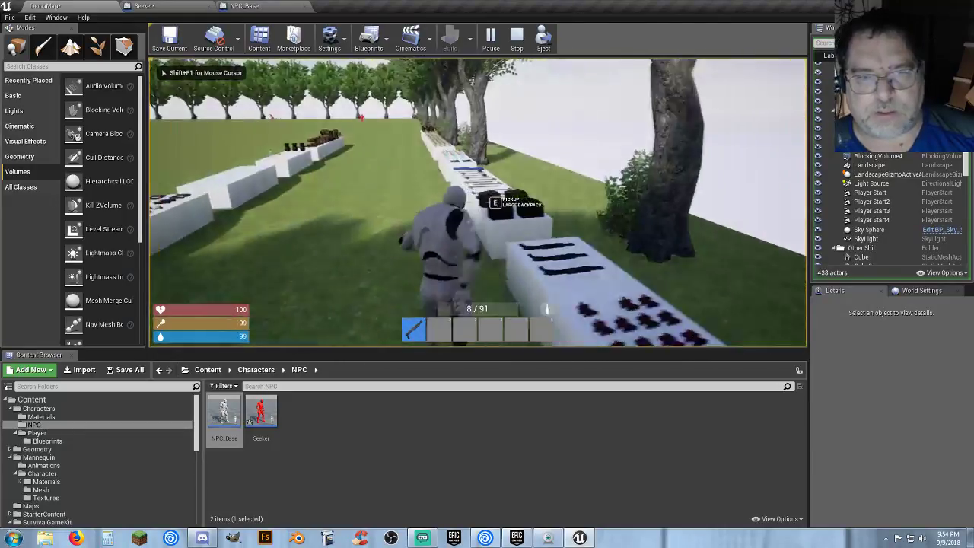
key(w)
key(w)
key(a)
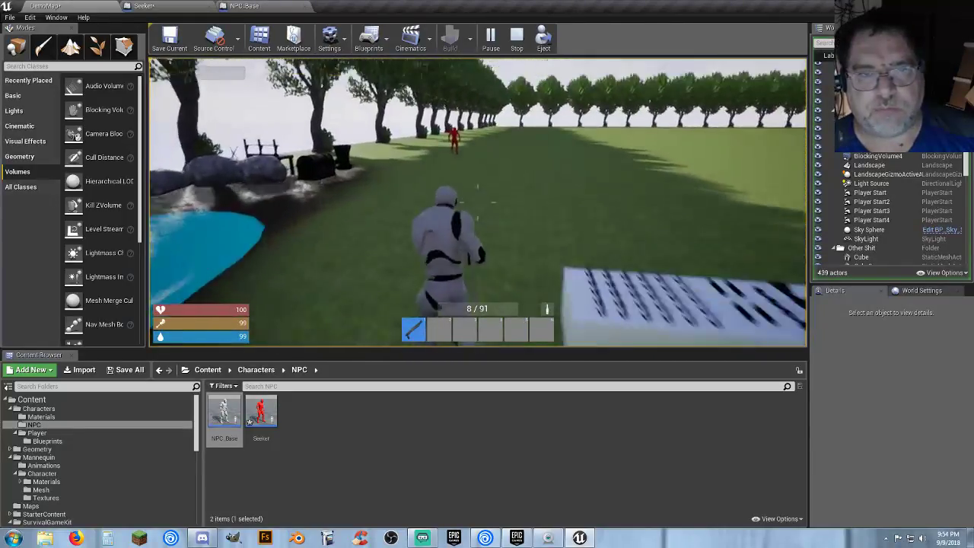
- Aim at the red Seeker and shoot it repeatedly with the M1982 at close range, then reload the weapon
right_click(478, 202)
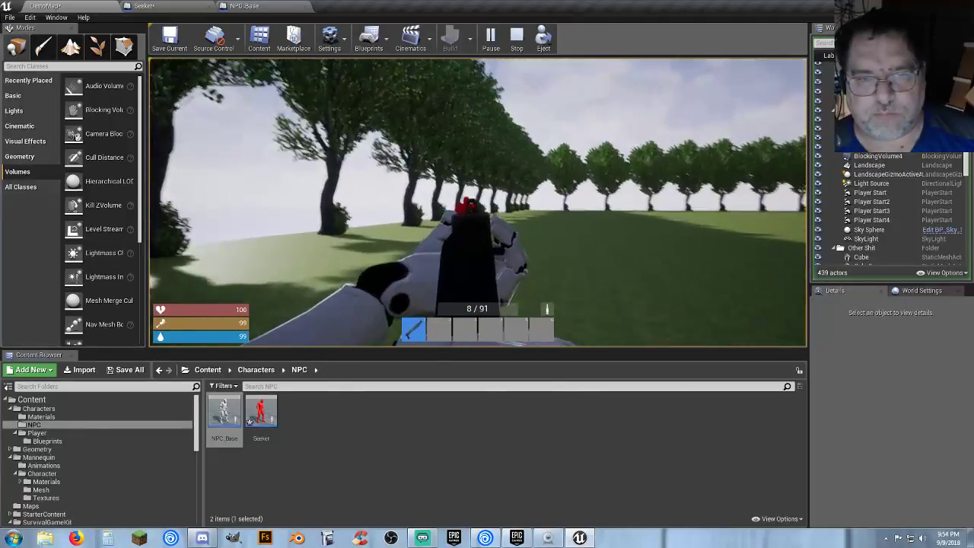
click(478, 202)
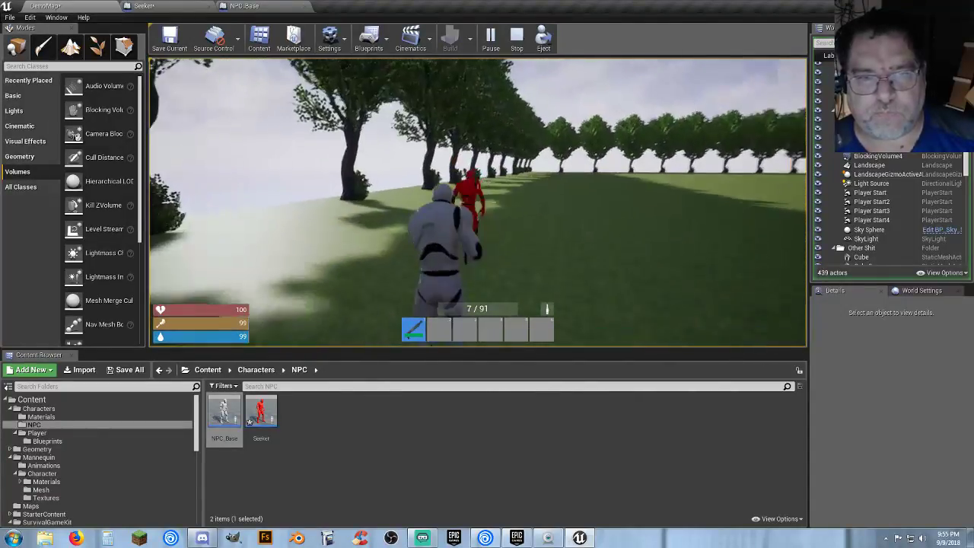
click(478, 203)
key(w)
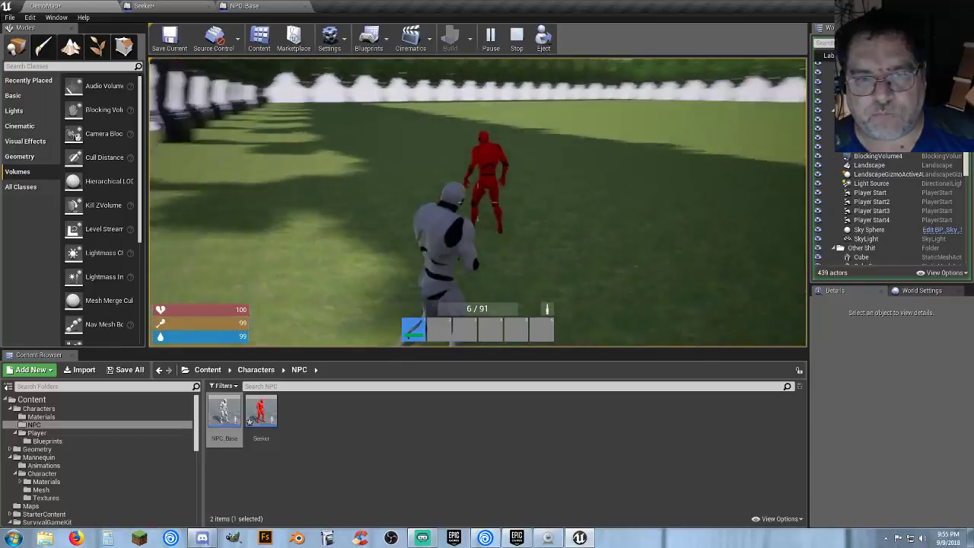
click(478, 202)
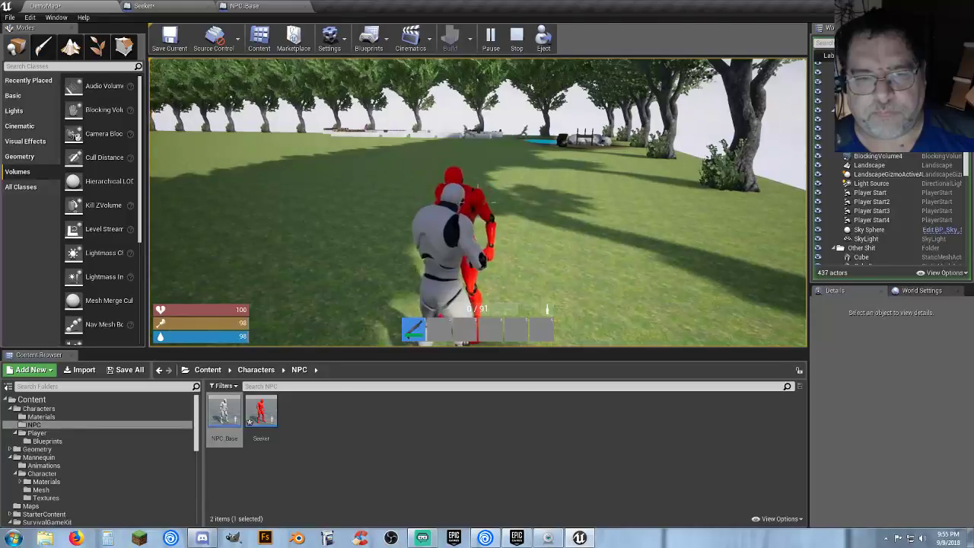
key(w)
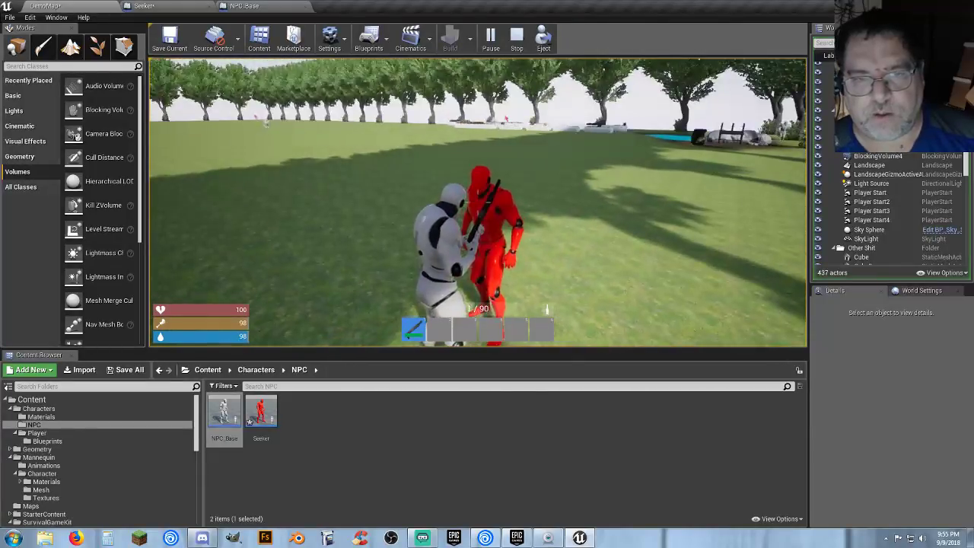
key(w)
key(w)
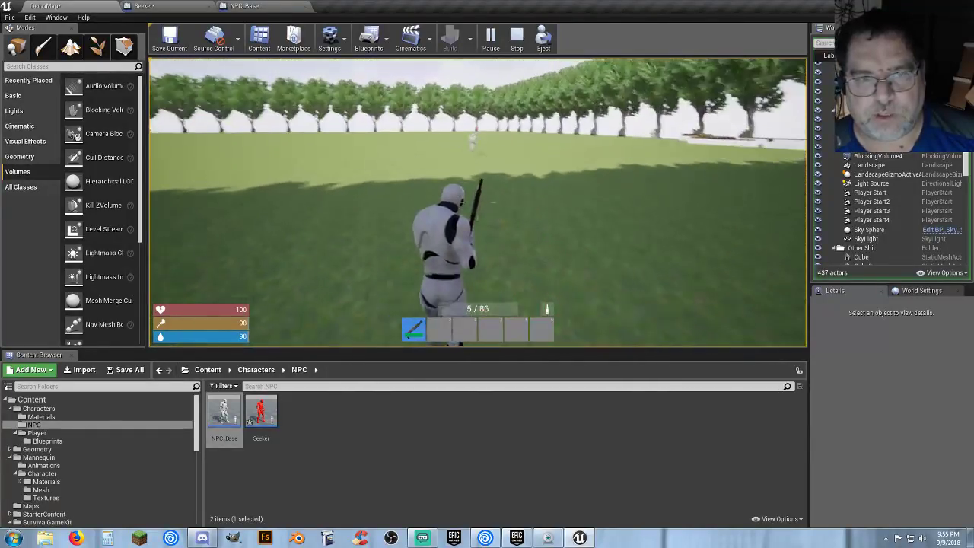
- Chase the grey base NPCs across the field while shooting them with the M1982, and end the play session
key(w)
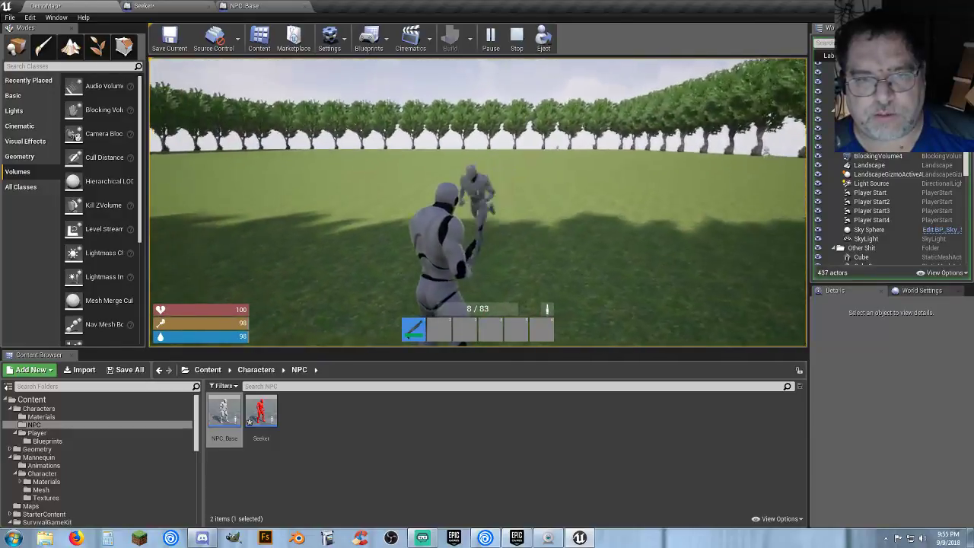
click(478, 202)
key(w)
click(478, 201)
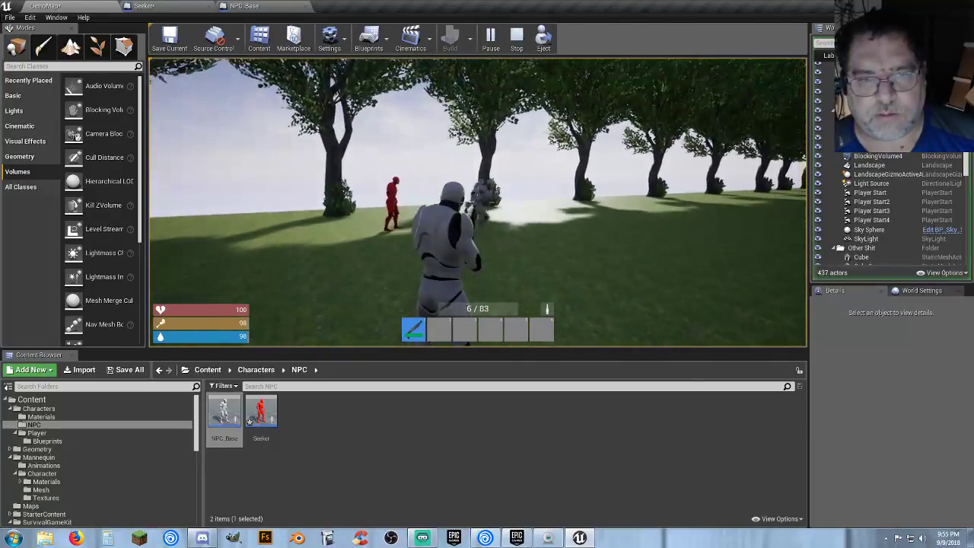
key(w)
click(478, 202)
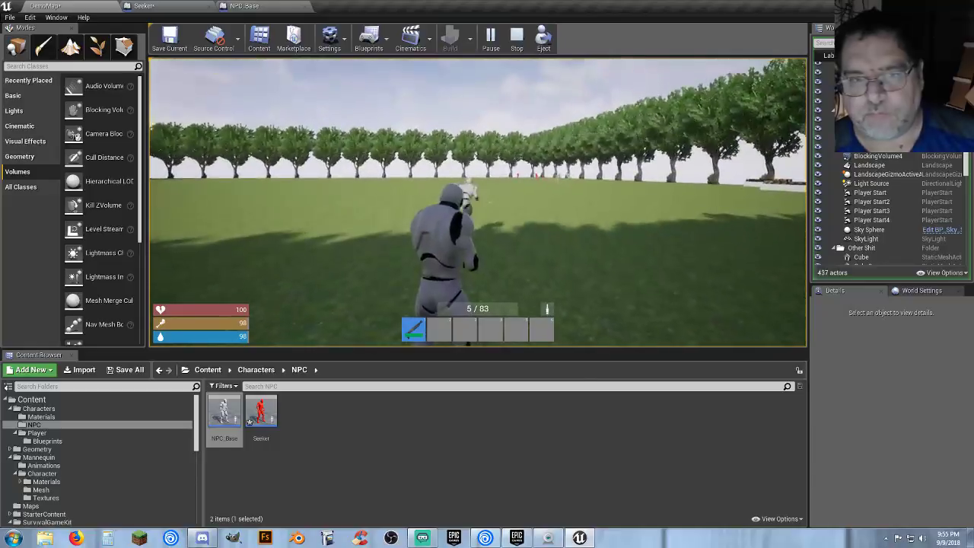
click(478, 202)
key(w)
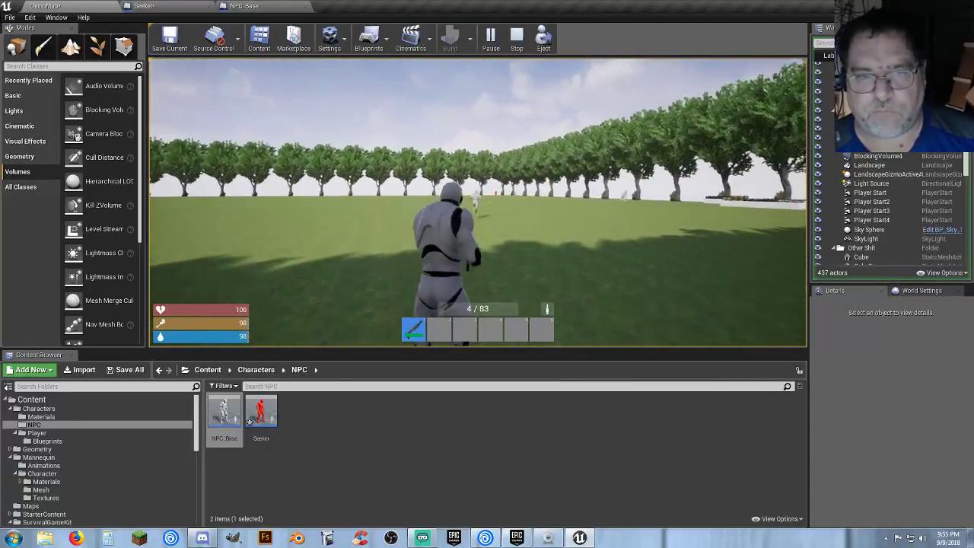
click(478, 202)
key(w)
click(478, 201)
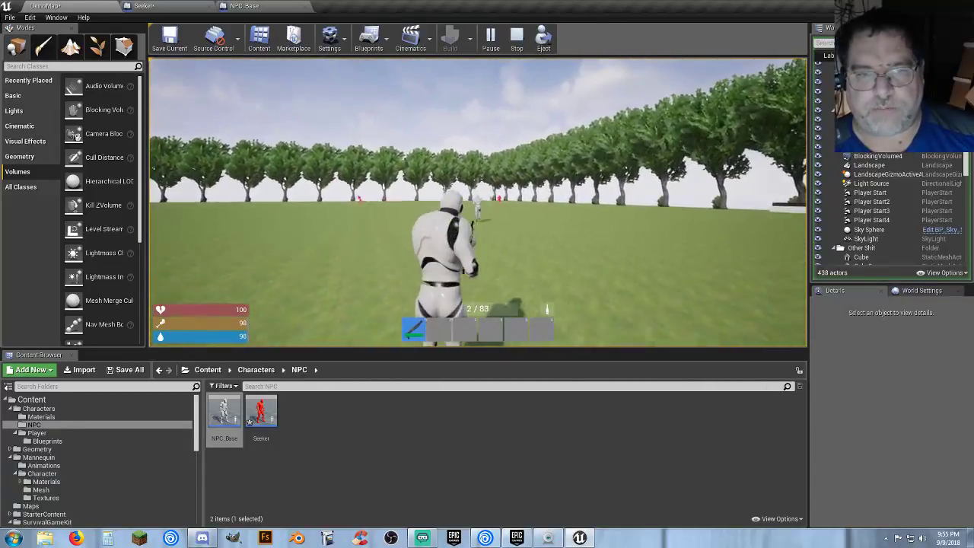
key(Escape)
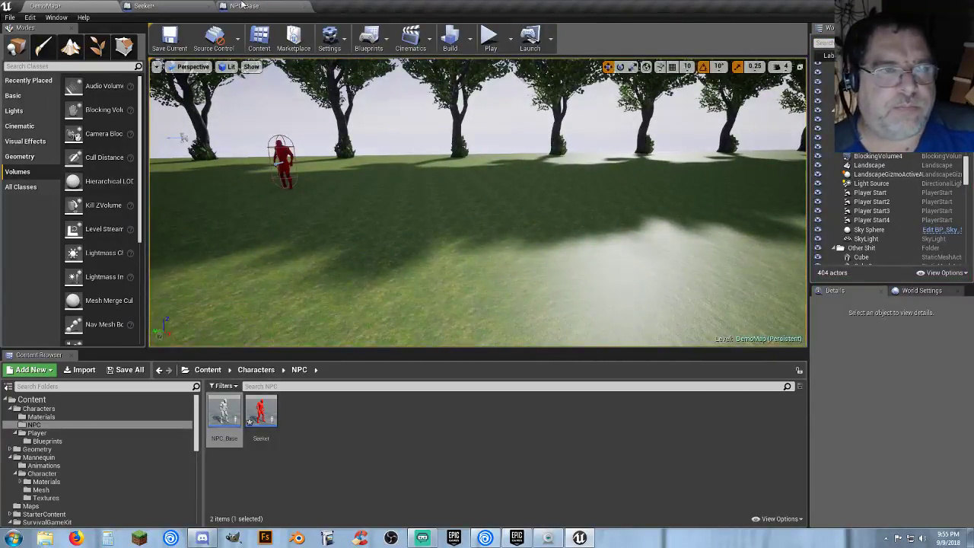
- Open the BP_M1982 blueprint from the Survival Game Kit's Holdables folder in the full Blueprint Editor
click(149, 6)
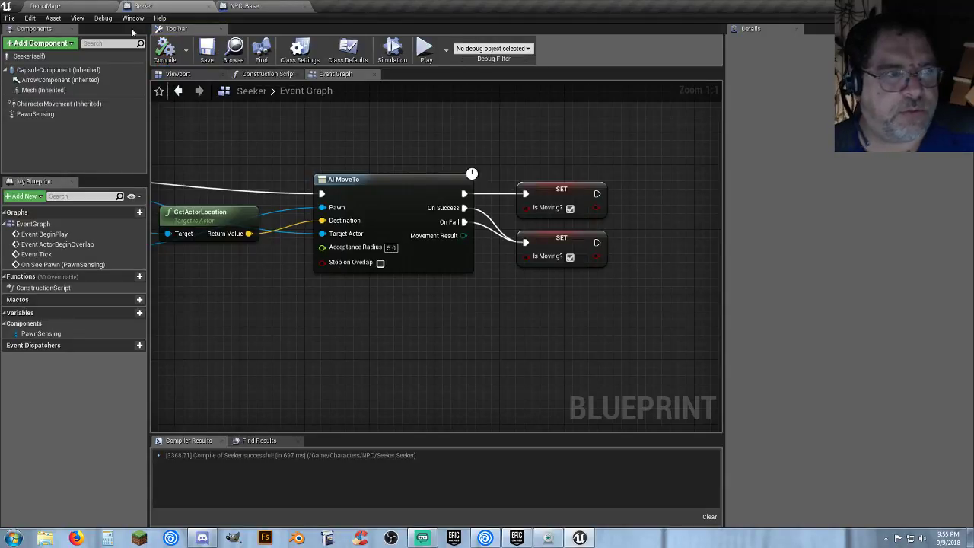
click(95, 6)
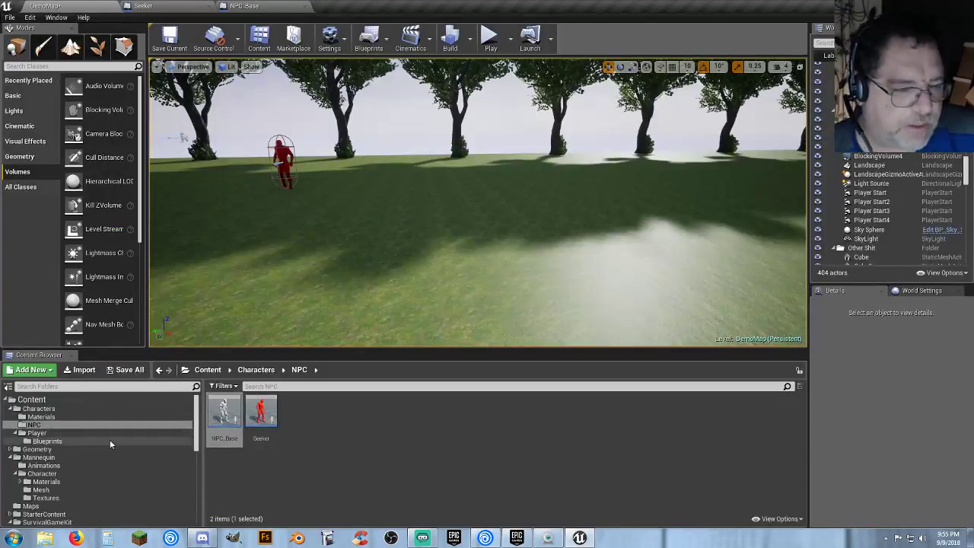
scroll(109, 439, down, 6)
scroll(98, 454, down, 2)
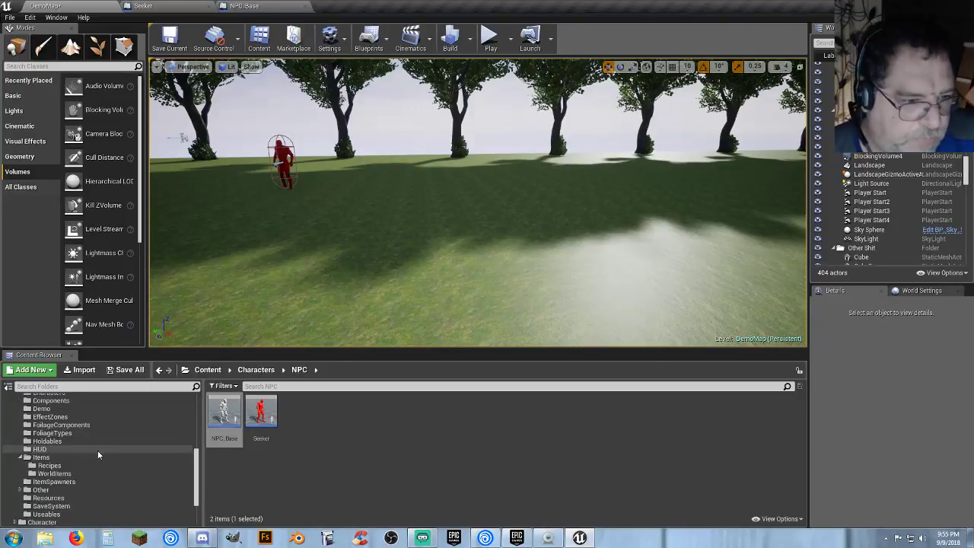
click(80, 474)
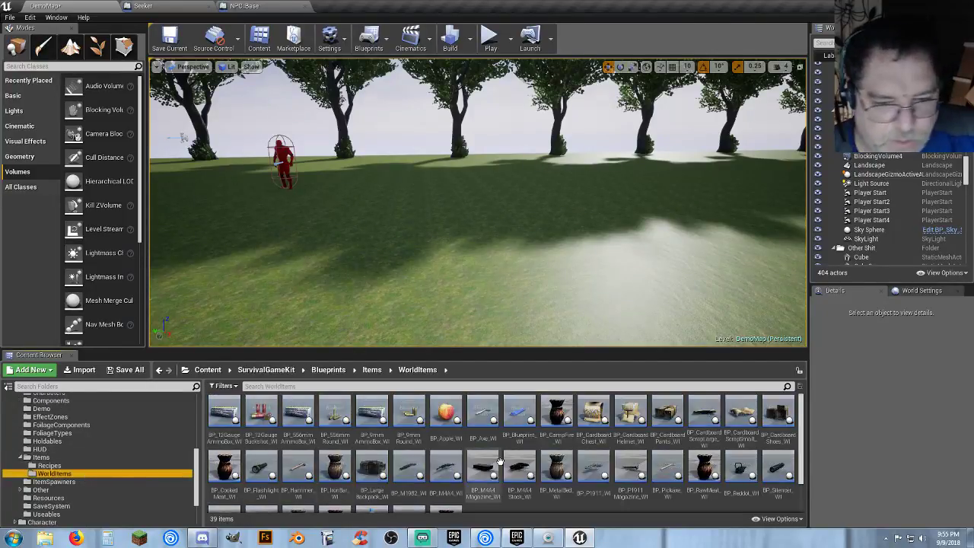
click(64, 444)
double_click(374, 441)
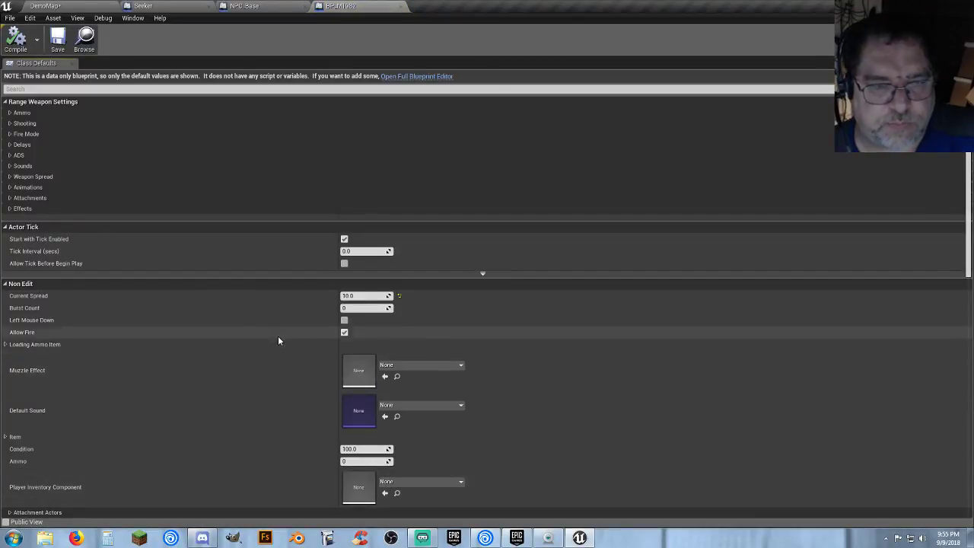
scroll(210, 320, down, 3)
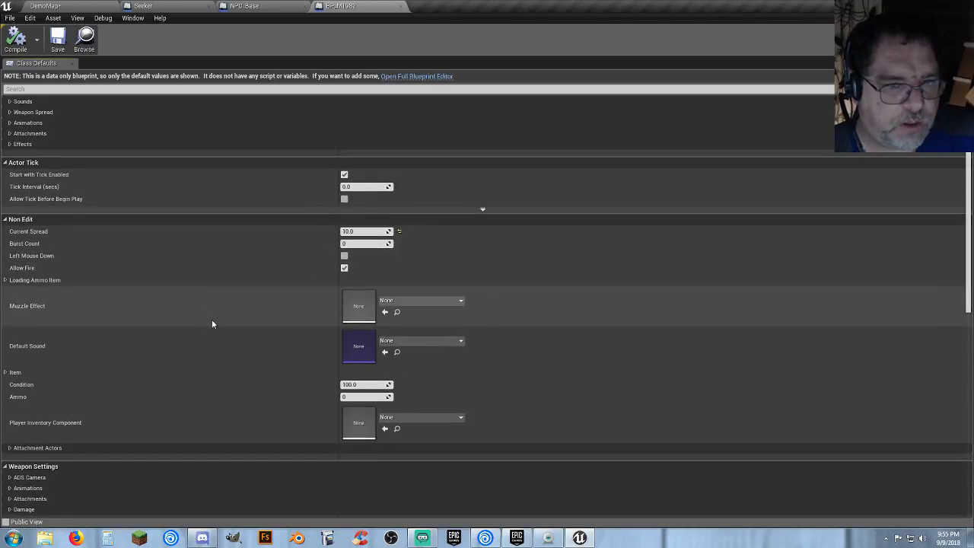
click(422, 77)
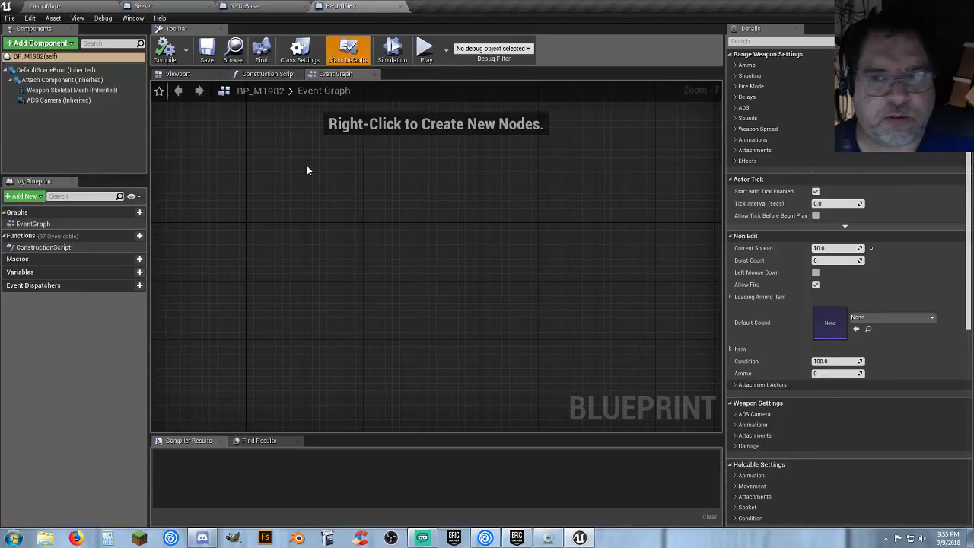
- Examine BP_M1982's Ammo, Shooting, Effects, ADS and Delays groups in the Range Weapon Settings
click(735, 66)
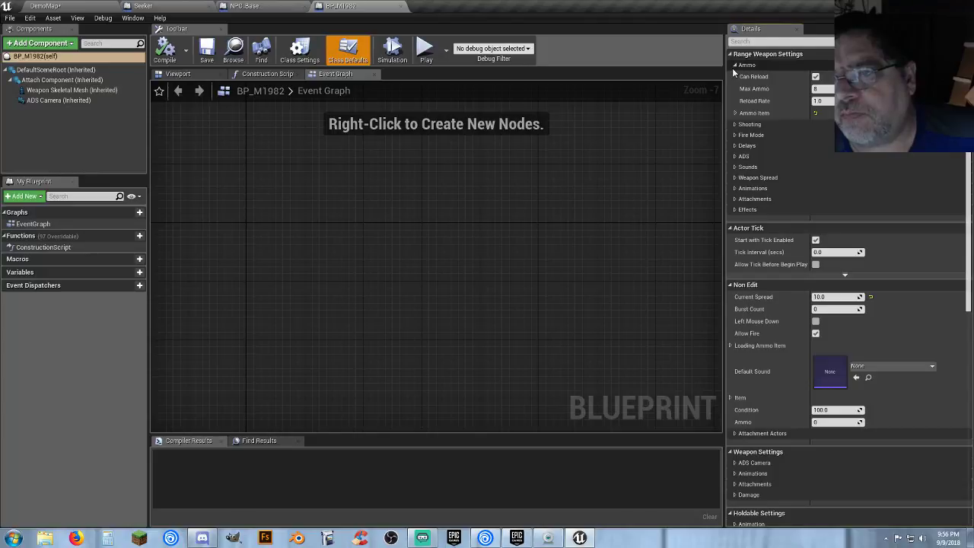
click(735, 67)
click(734, 77)
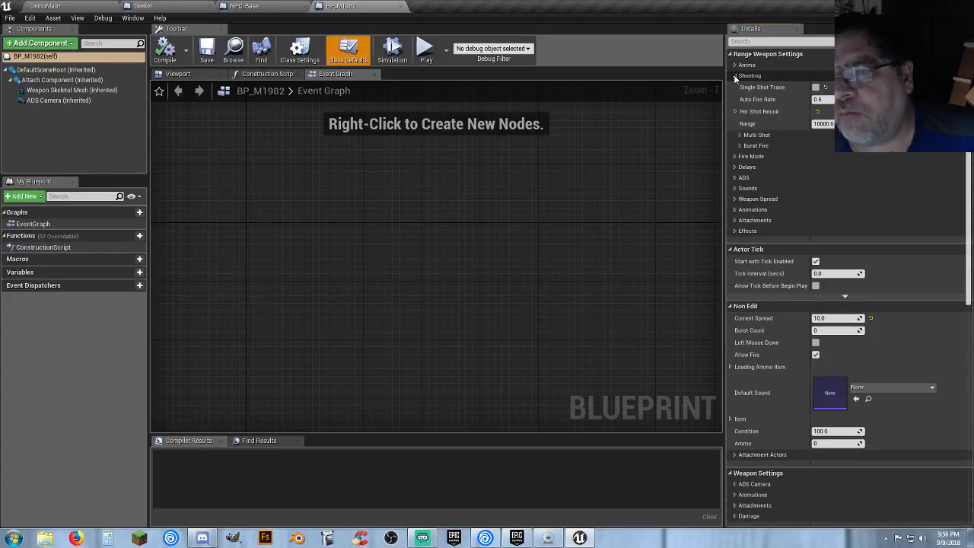
click(735, 76)
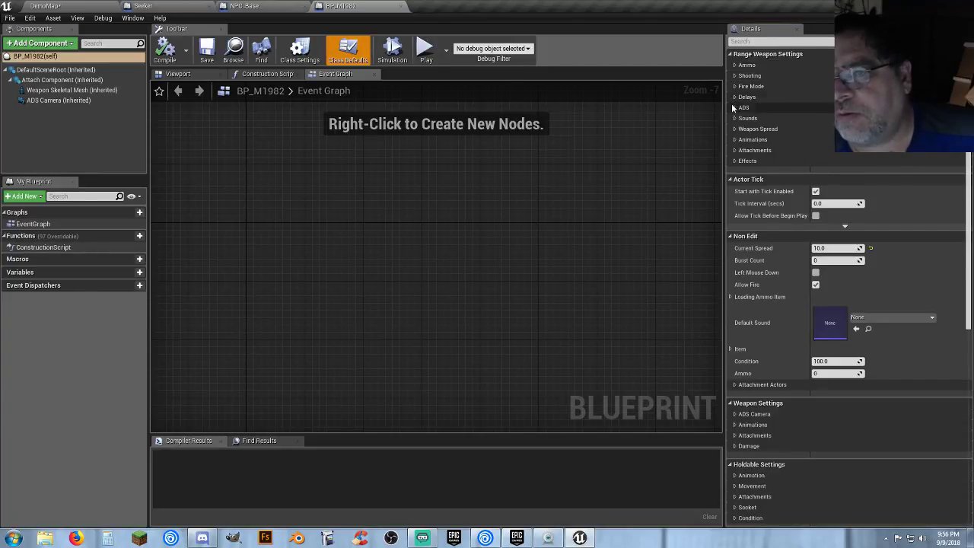
click(734, 161)
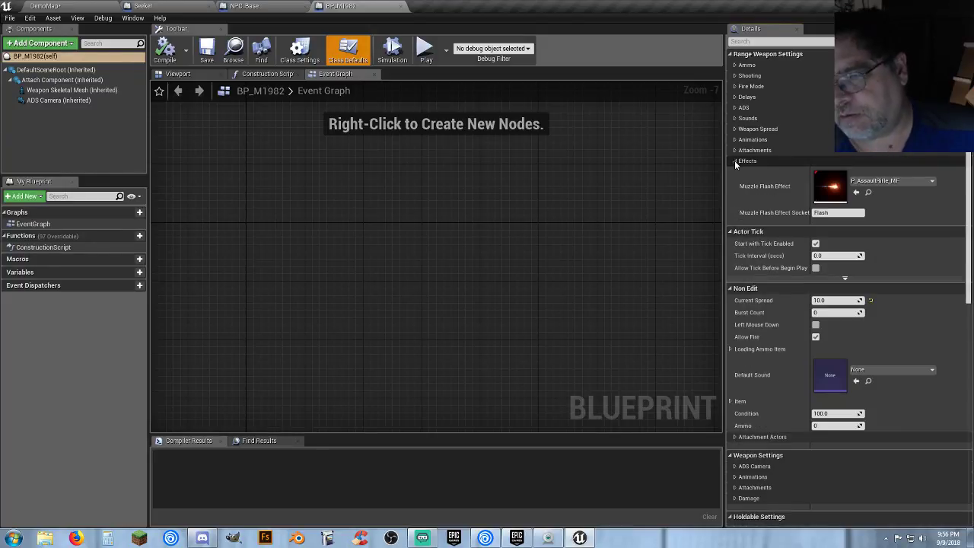
click(734, 160)
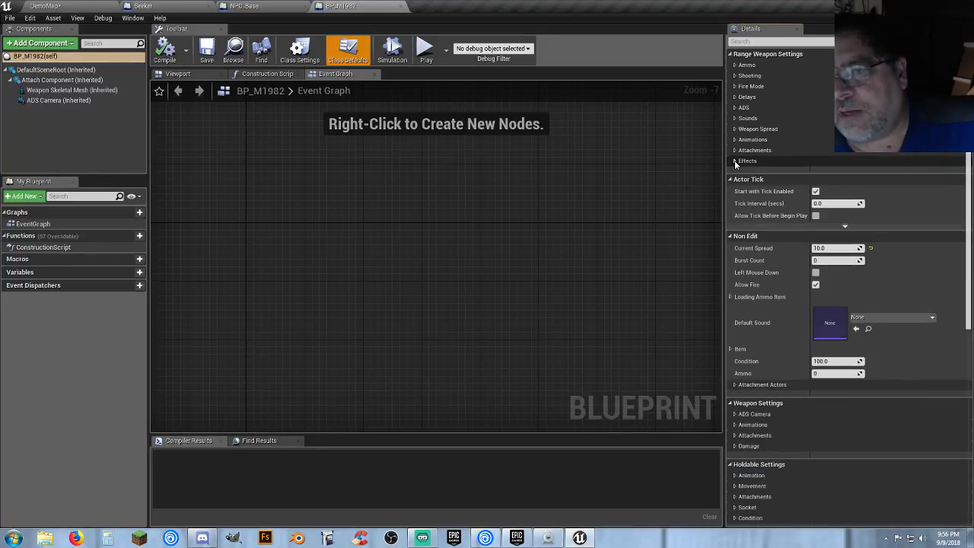
click(734, 107)
click(735, 108)
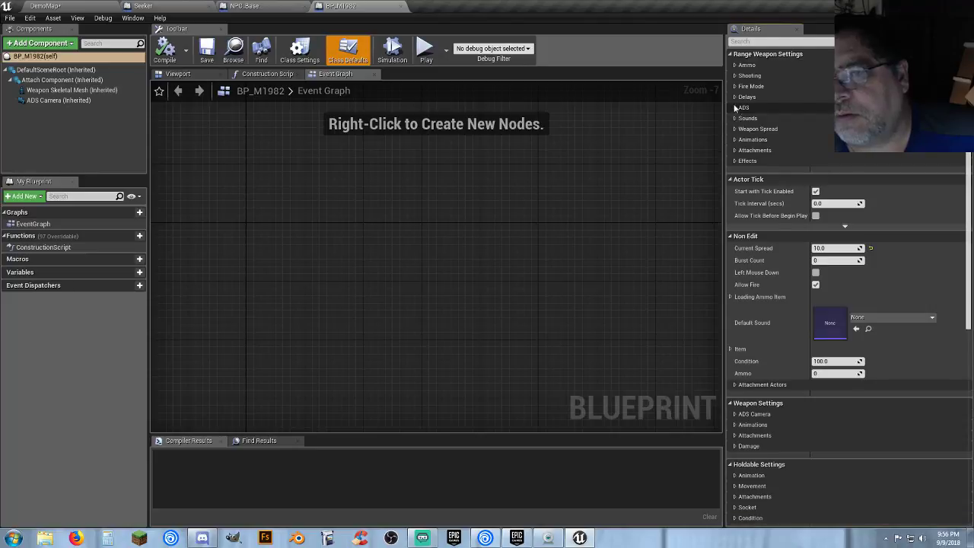
click(734, 97)
click(735, 98)
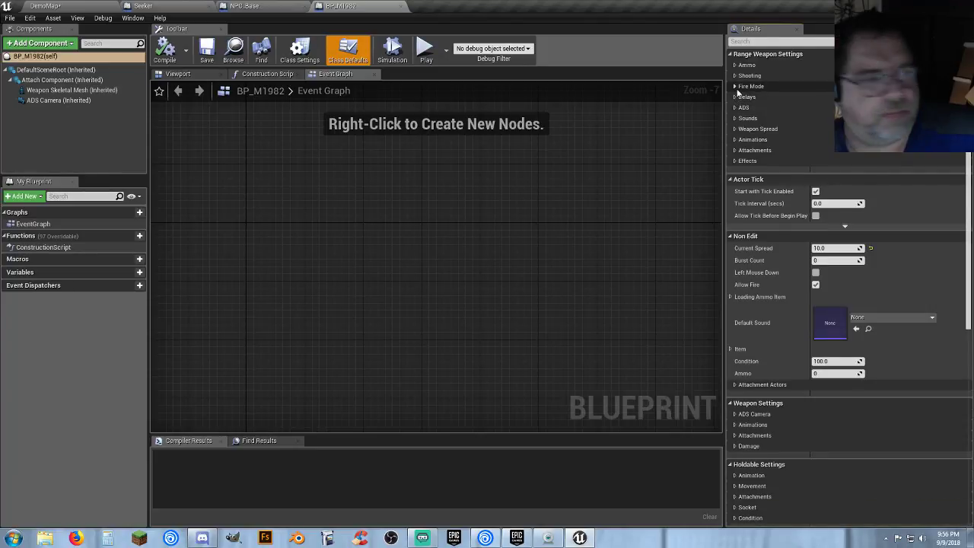
- Inspect BP_M1982's Fire Mode settings and recheck its Shooting and Ammo groups, including the Ammo Item entry
click(735, 87)
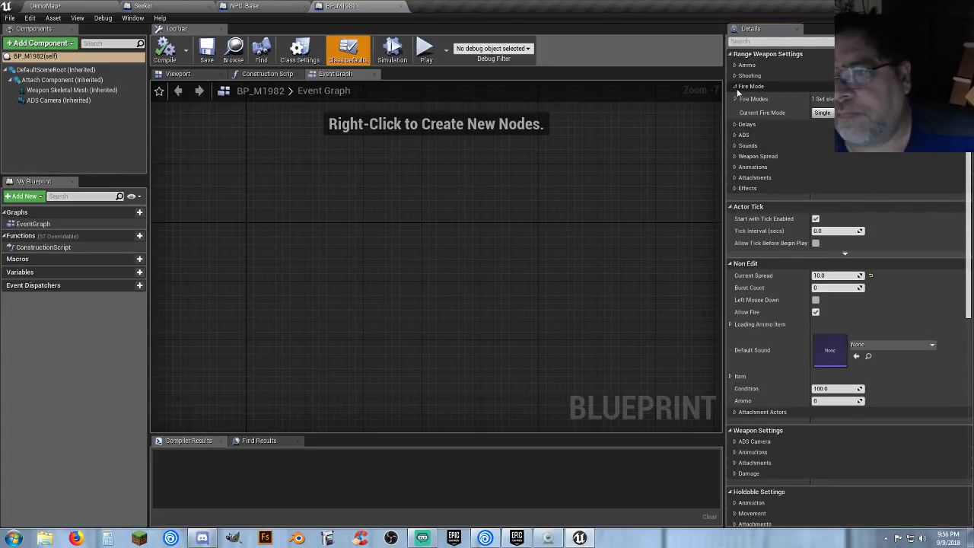
click(736, 87)
click(736, 76)
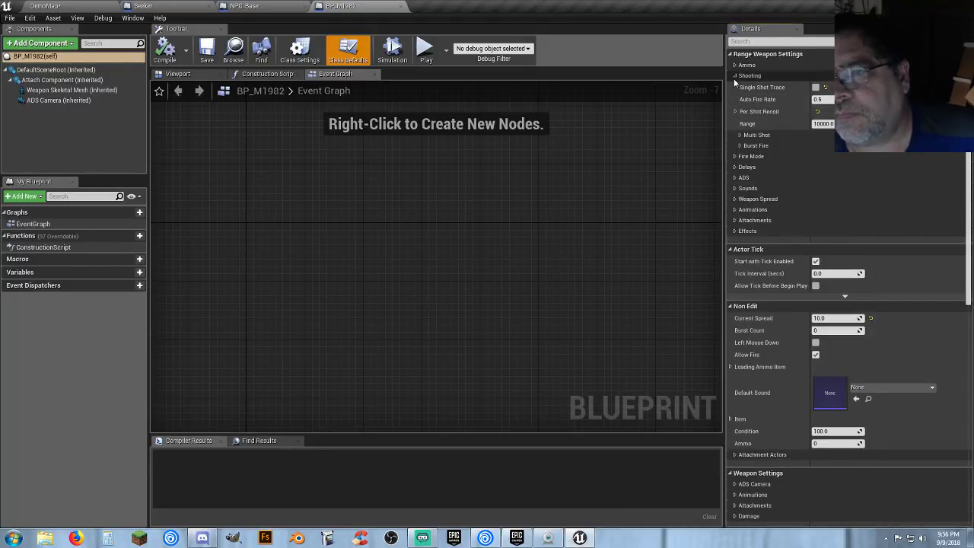
click(735, 76)
click(735, 65)
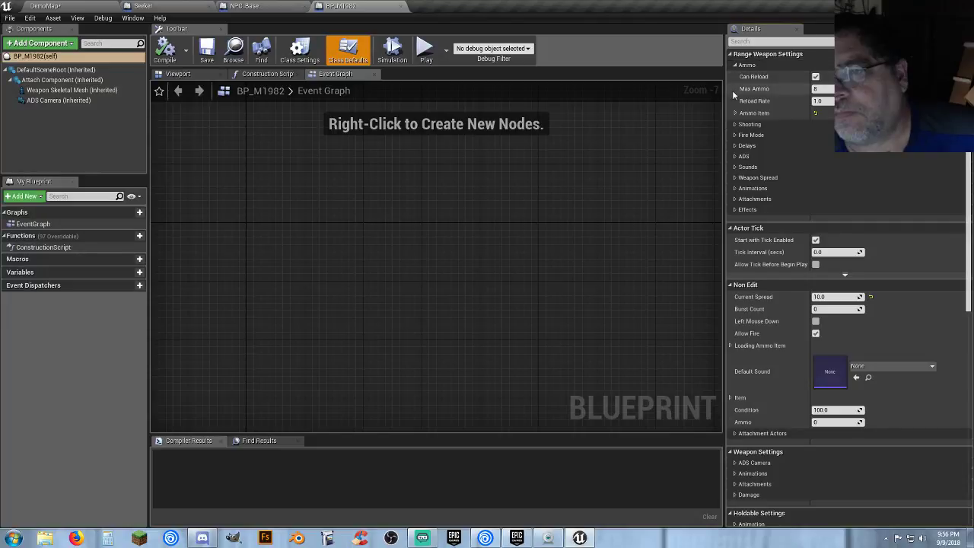
click(736, 113)
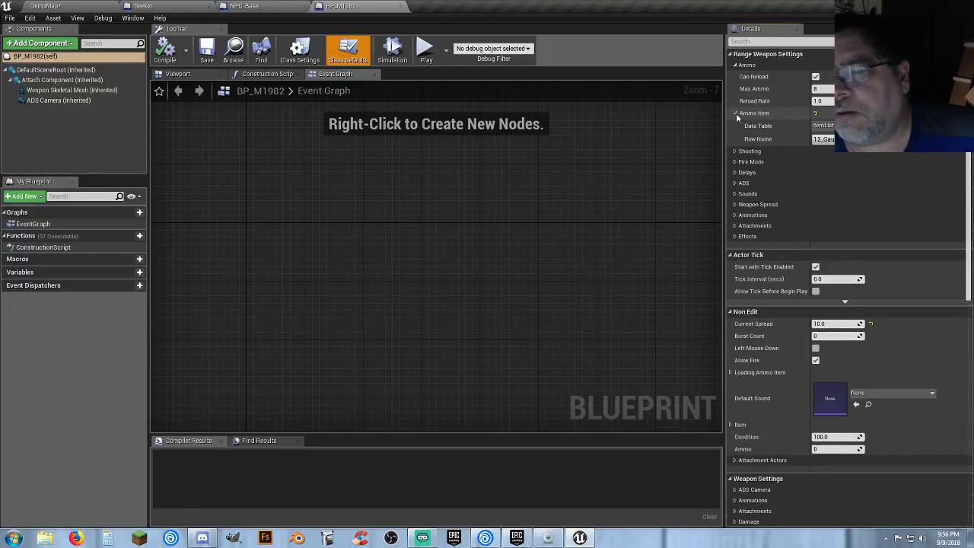
click(736, 112)
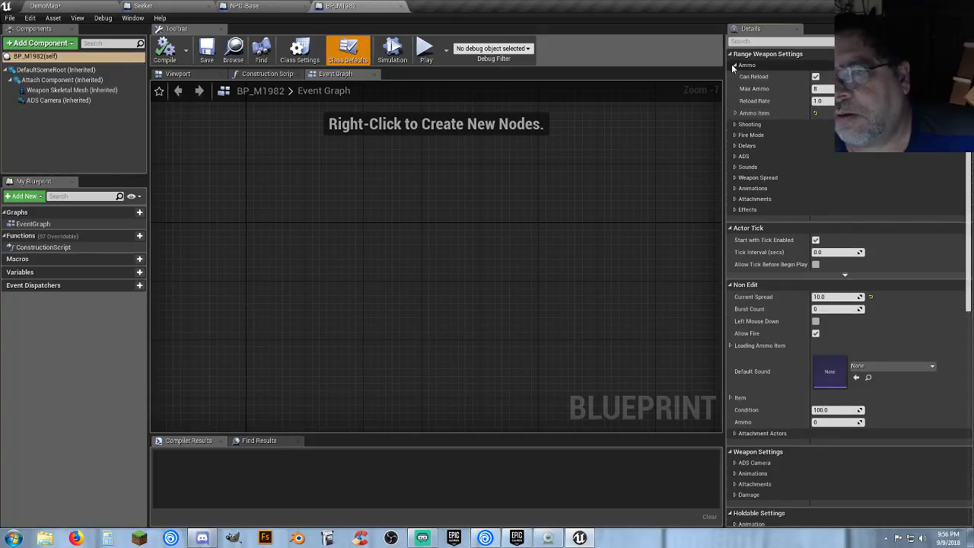
click(735, 63)
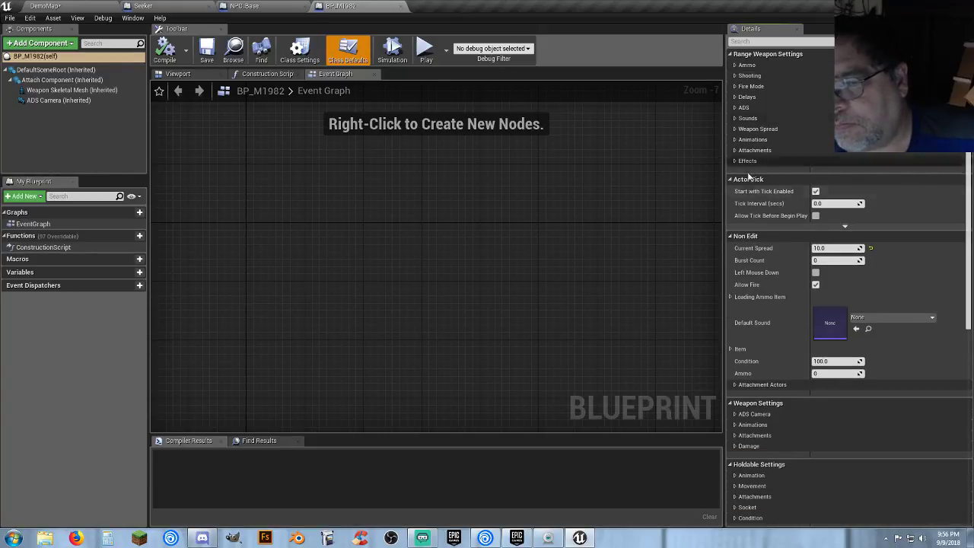
- Look over BP_M1982's Non Edit, Weapon and Holdable settings, and close the blueprint
scroll(761, 249, down, 2)
scroll(761, 248, down, 1)
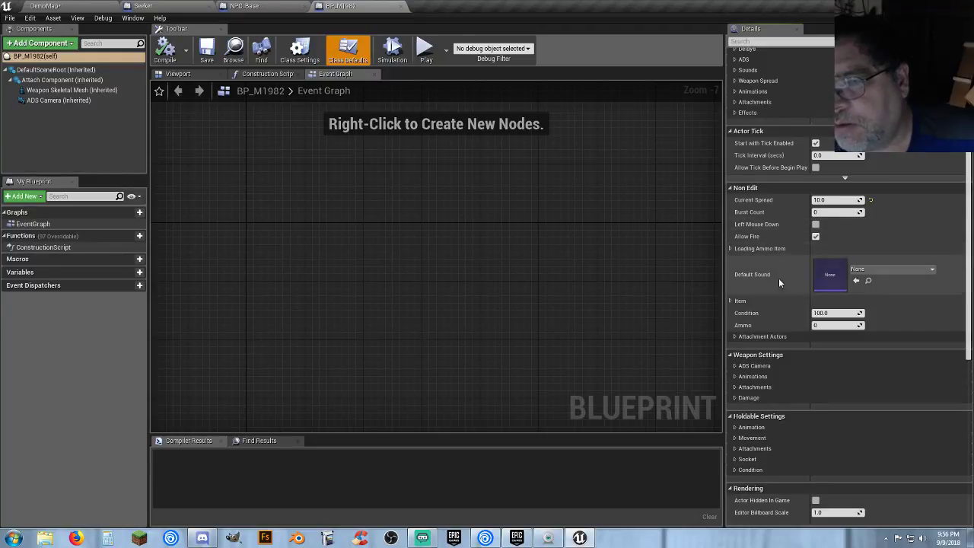
click(401, 7)
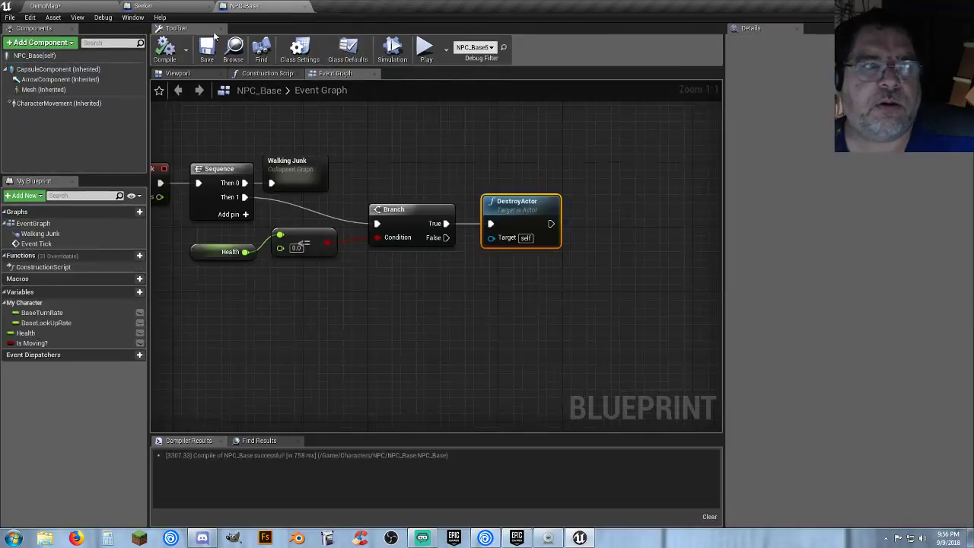
- Open the ItemList data table from the Survival Game Kit's Blueprints/Items folder
click(47, 6)
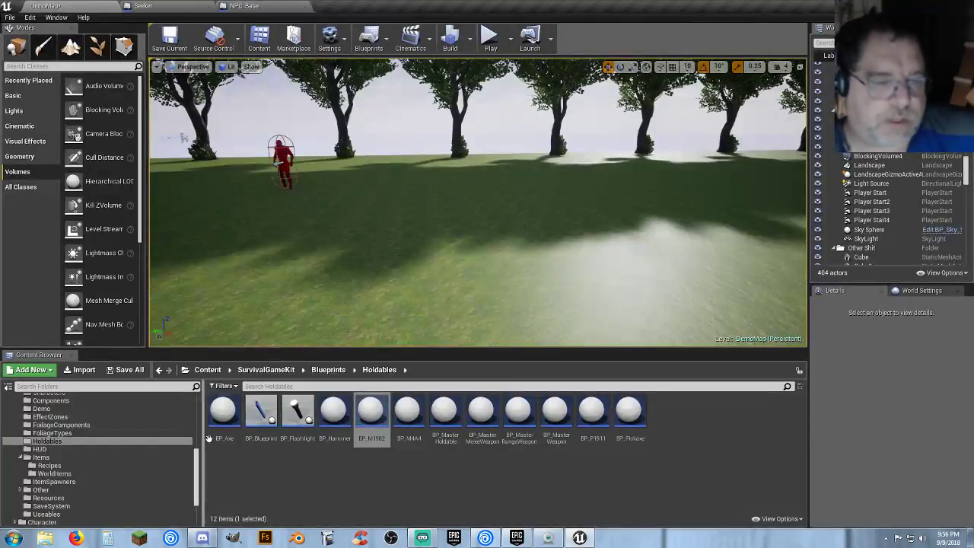
click(62, 474)
click(49, 465)
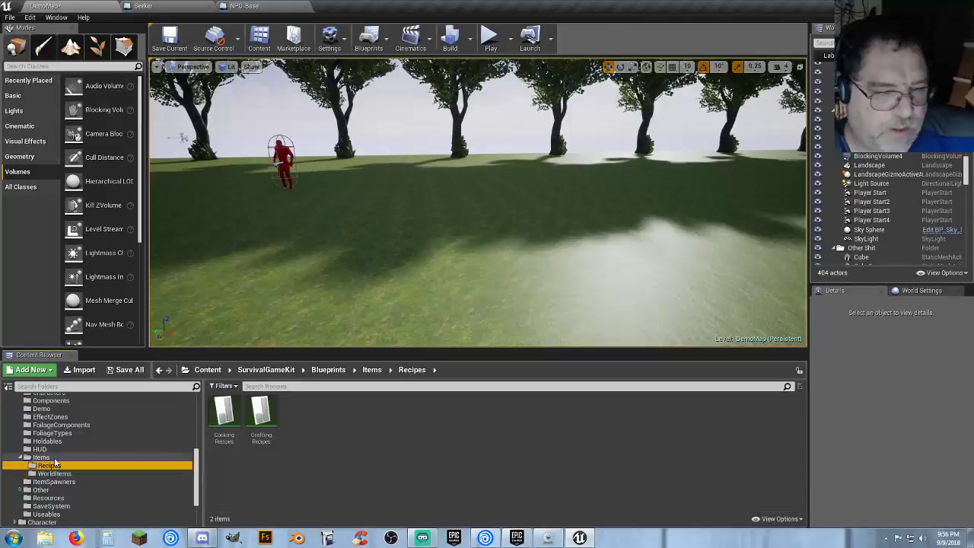
click(42, 457)
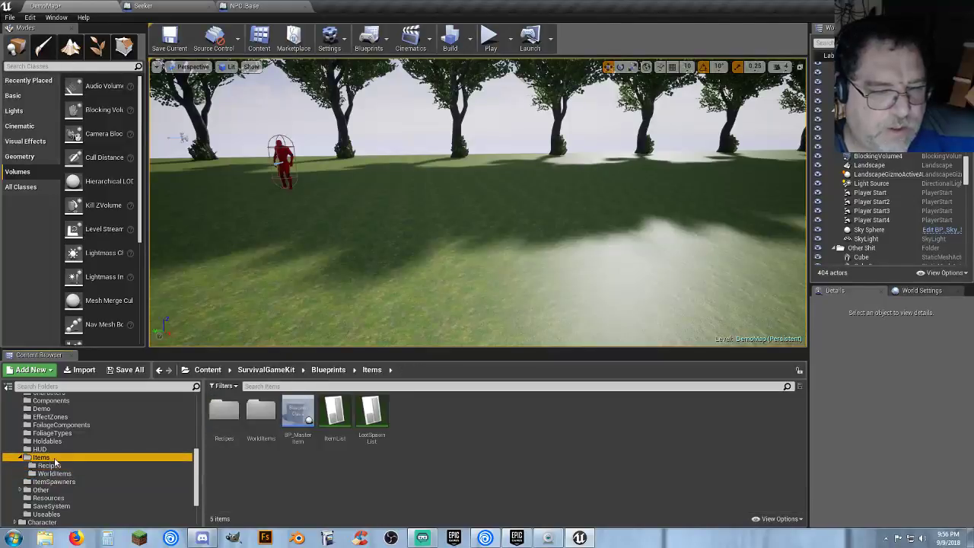
double_click(335, 415)
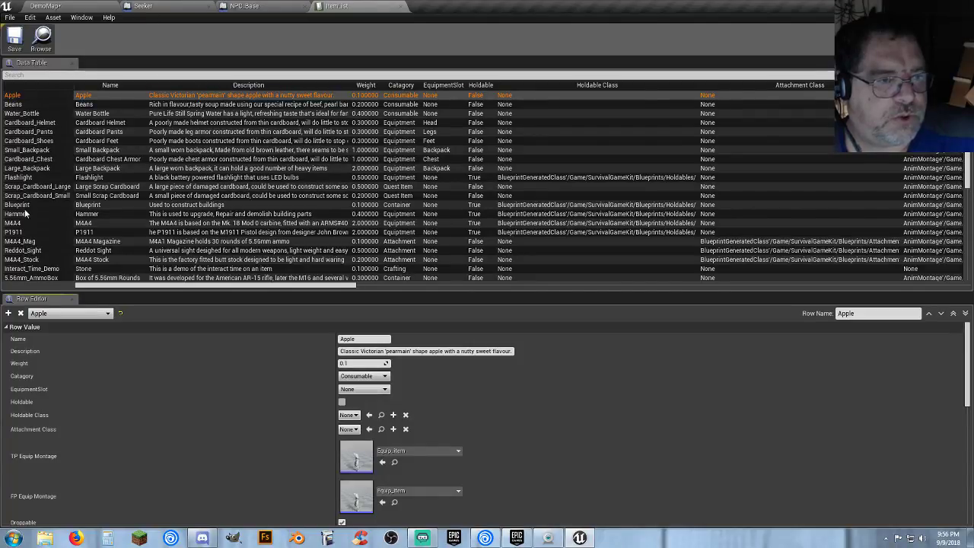
- Find the M1982 entry in the ItemList data table and select its row
scroll(23, 217, down, 3)
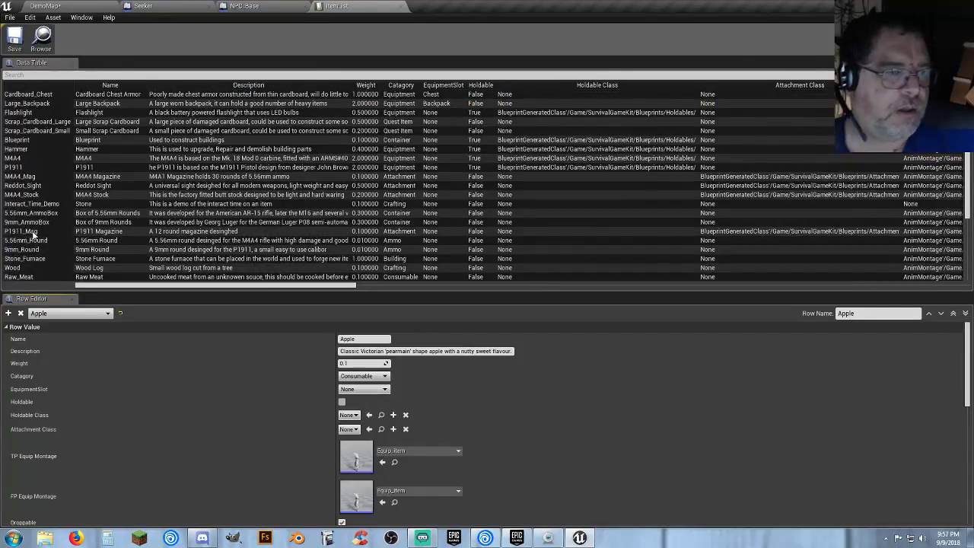
scroll(32, 217, up, 3)
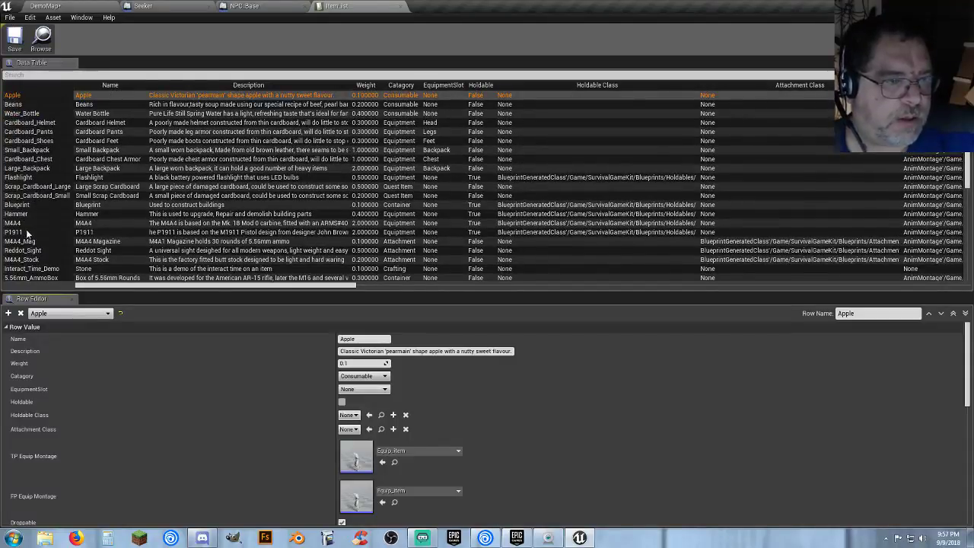
scroll(22, 274, down, 10)
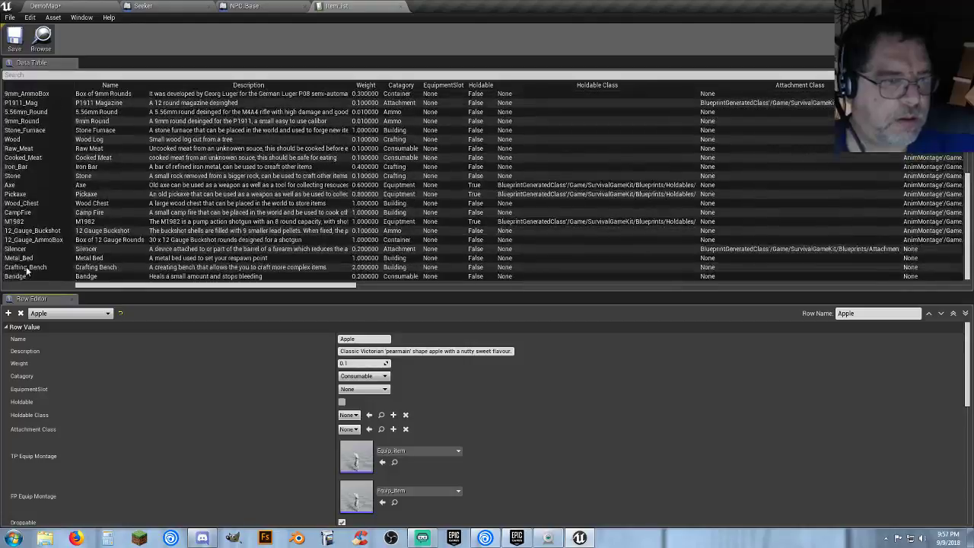
click(17, 222)
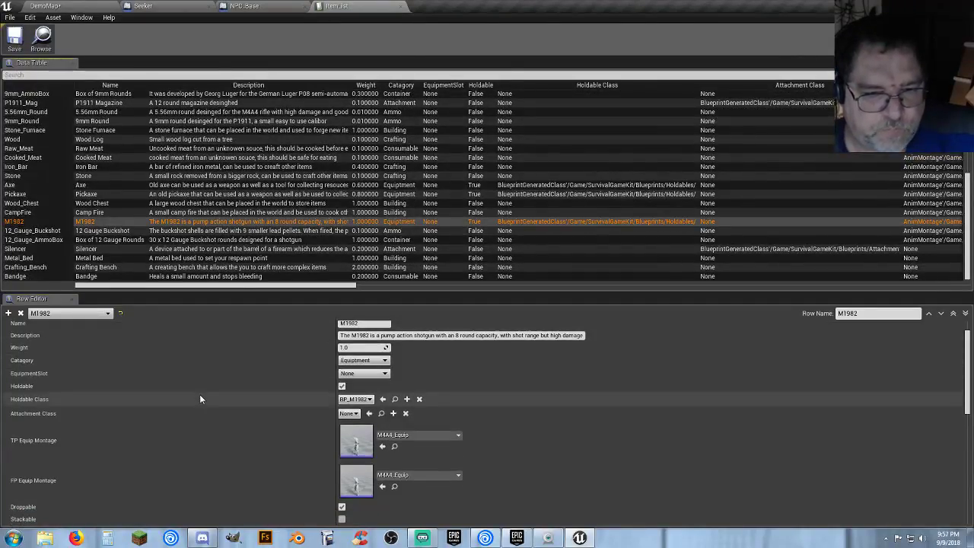
- Examine all of the M1982 row's values, from Description and Holdable Class through the equip montages, meshes, Contains and Sounds
scroll(209, 399, down, 5)
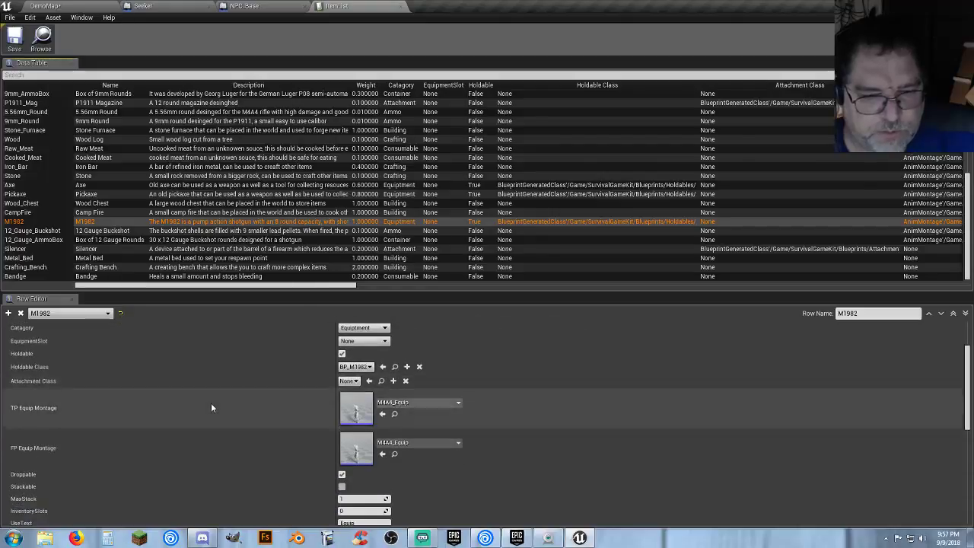
scroll(210, 409, down, 1)
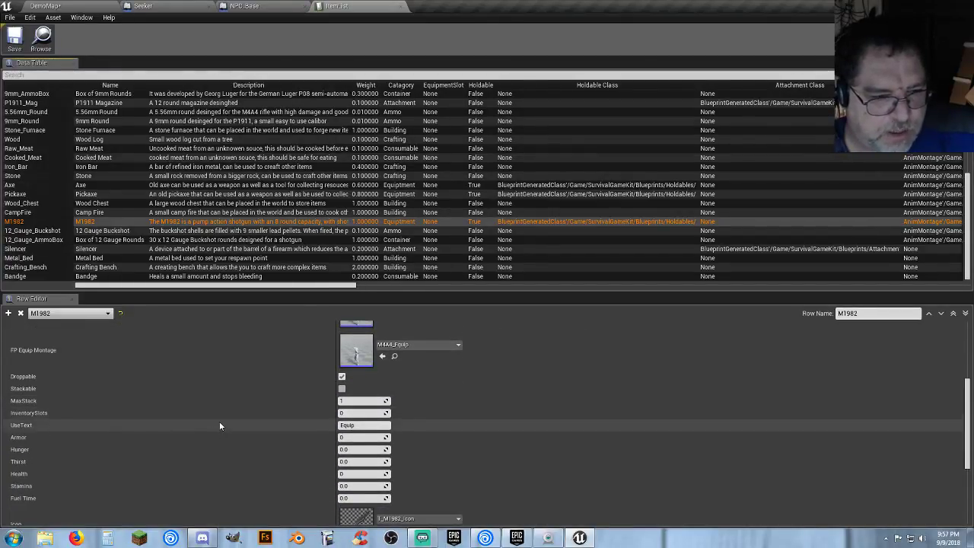
scroll(220, 421, down, 2)
scroll(219, 422, down, 5)
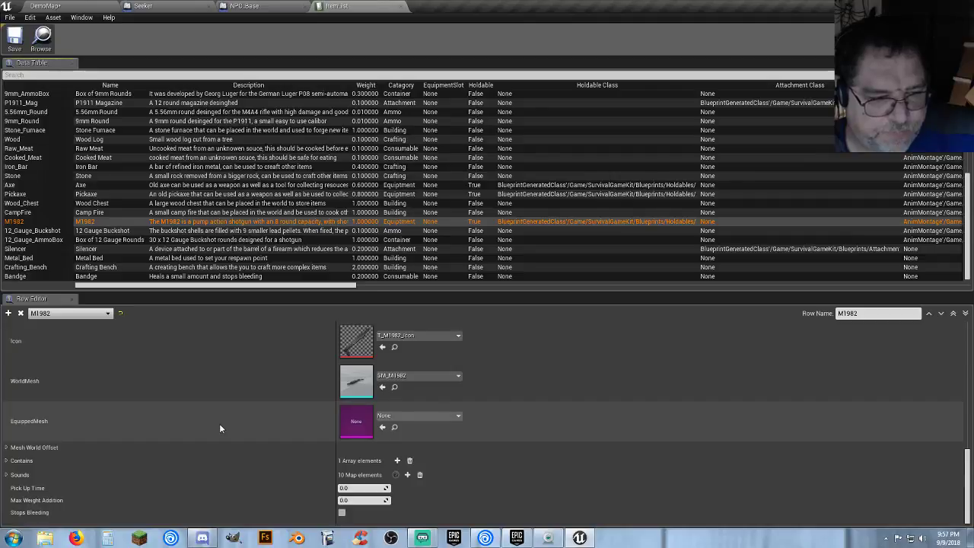
scroll(219, 423, up, 8)
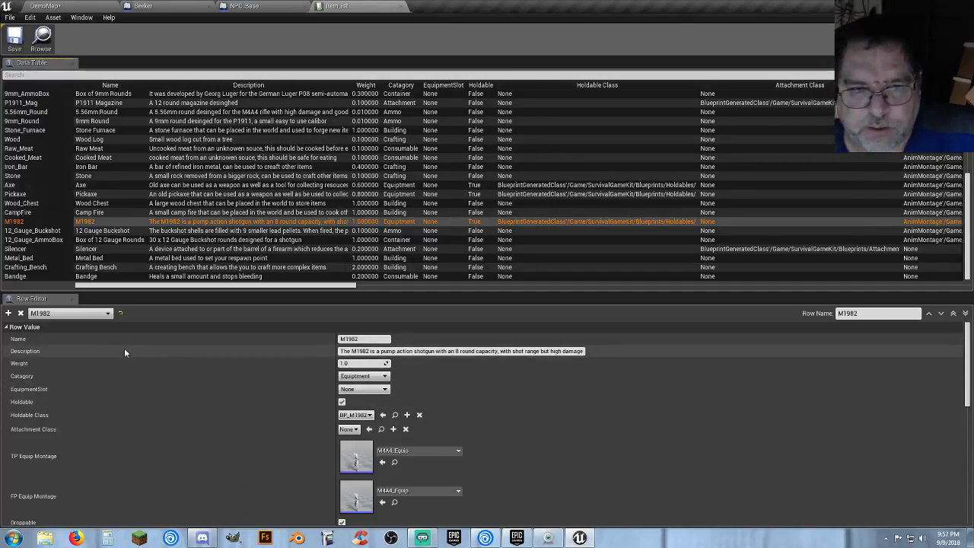
scroll(125, 348, down, 3)
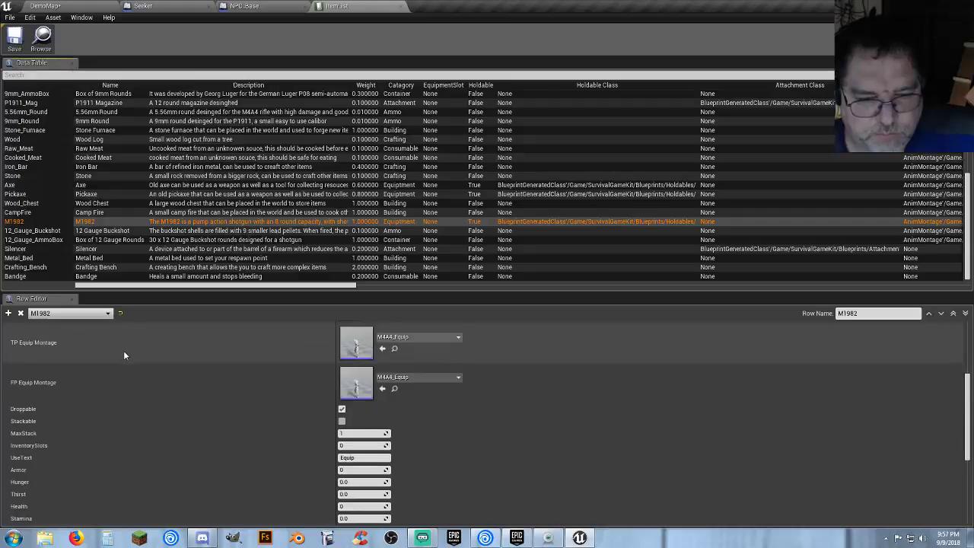
scroll(125, 354, down, 8)
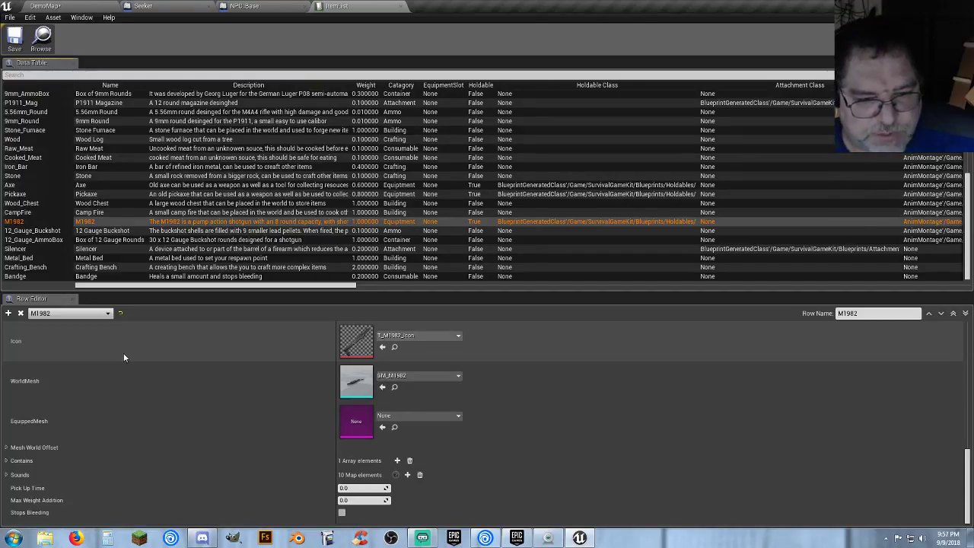
scroll(124, 357, up, 2)
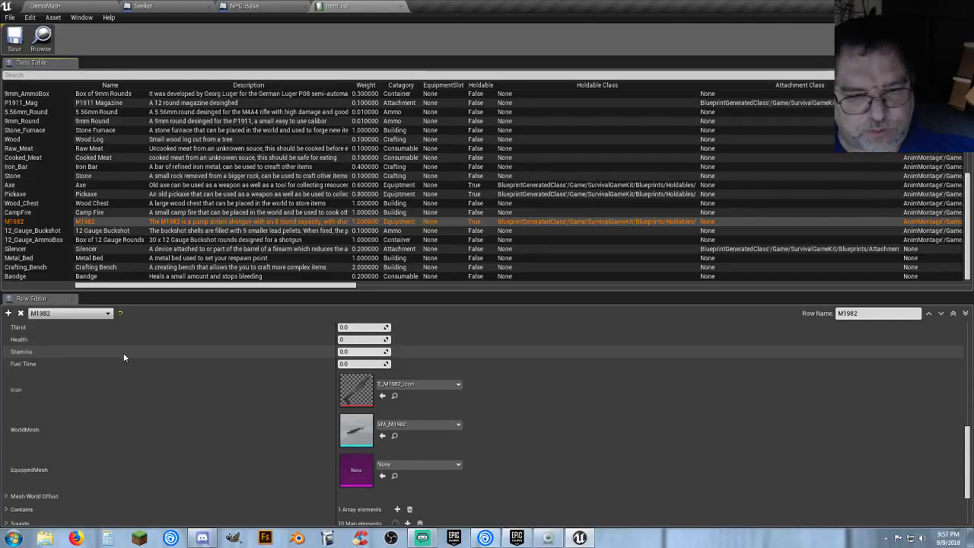
scroll(124, 357, up, 8)
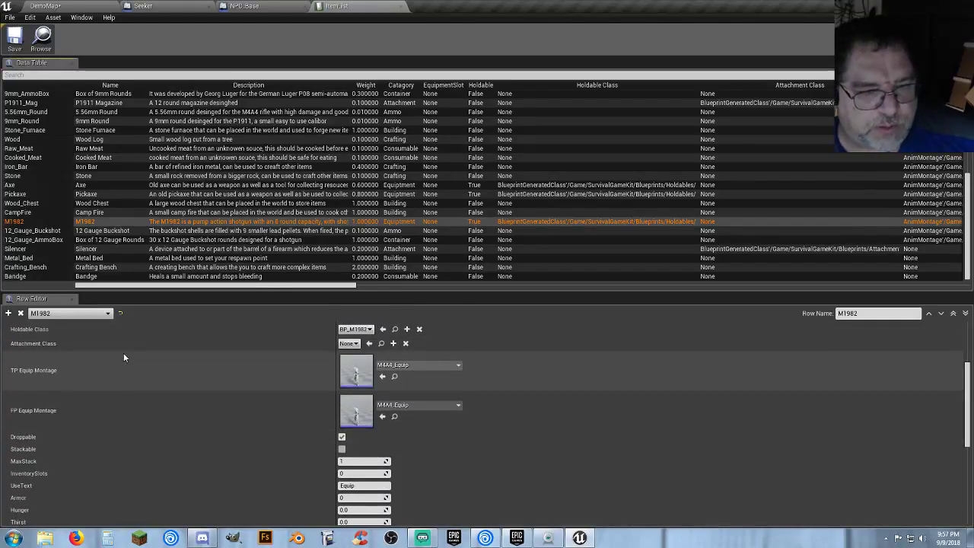
scroll(124, 357, up, 2)
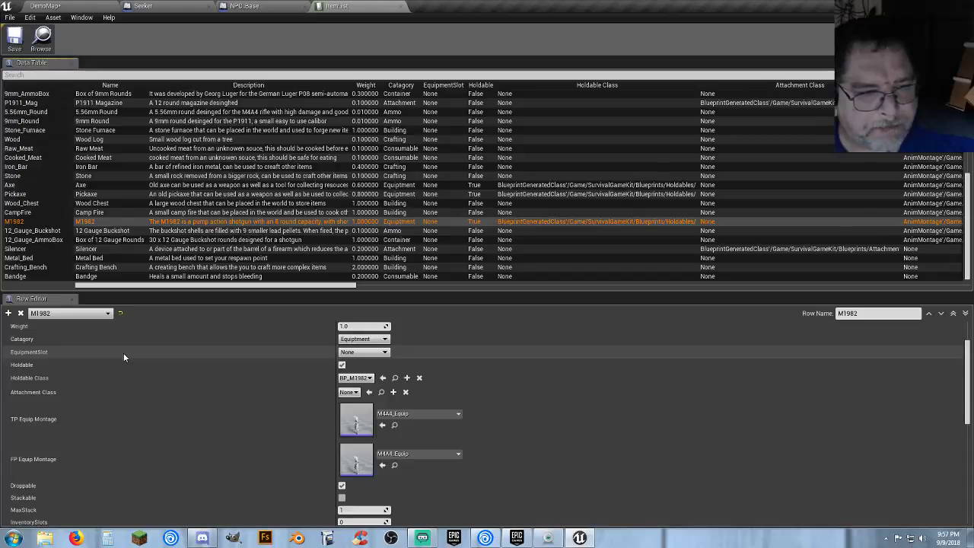
scroll(124, 357, up, 1)
scroll(124, 357, up, 1)
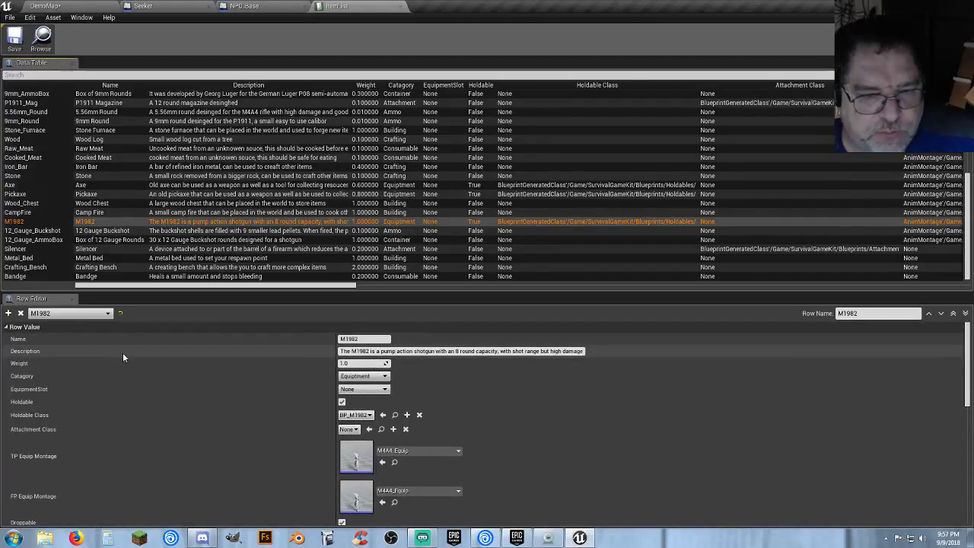
- Close the ItemList, NPC_Base and Seeker editors to return to the DemoMap level
click(386, 6)
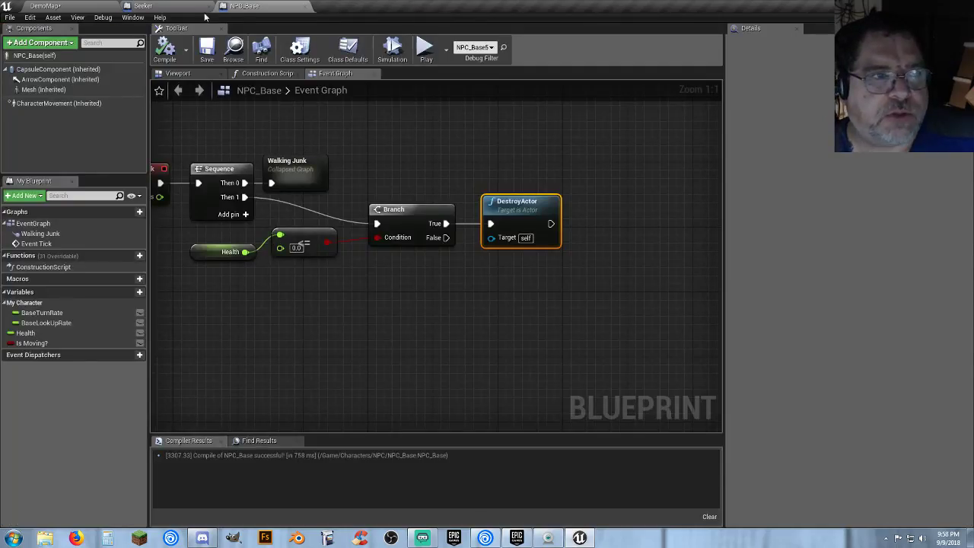
click(305, 7)
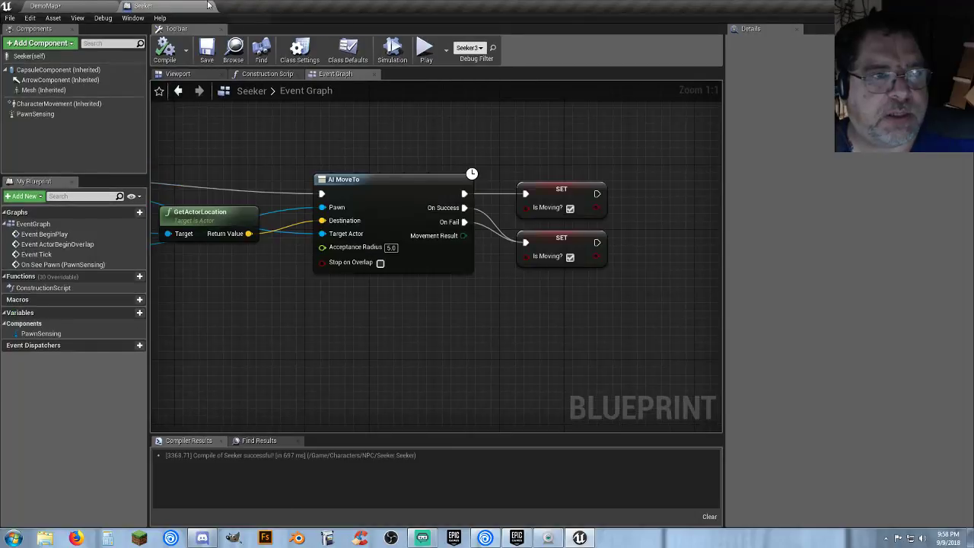
click(208, 6)
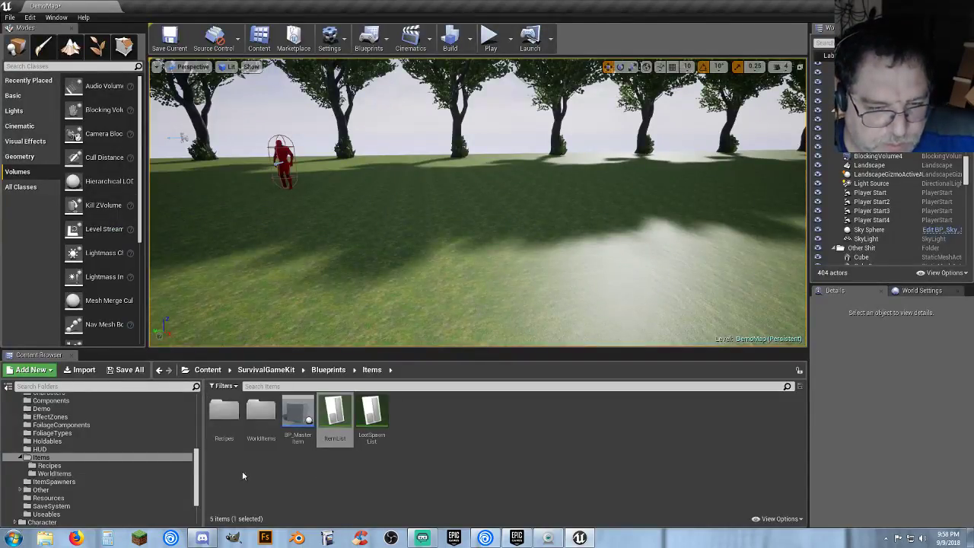
- Open BP_M1982_WI from the Items/WorldItems folder in the full Blueprint Editor
click(55, 475)
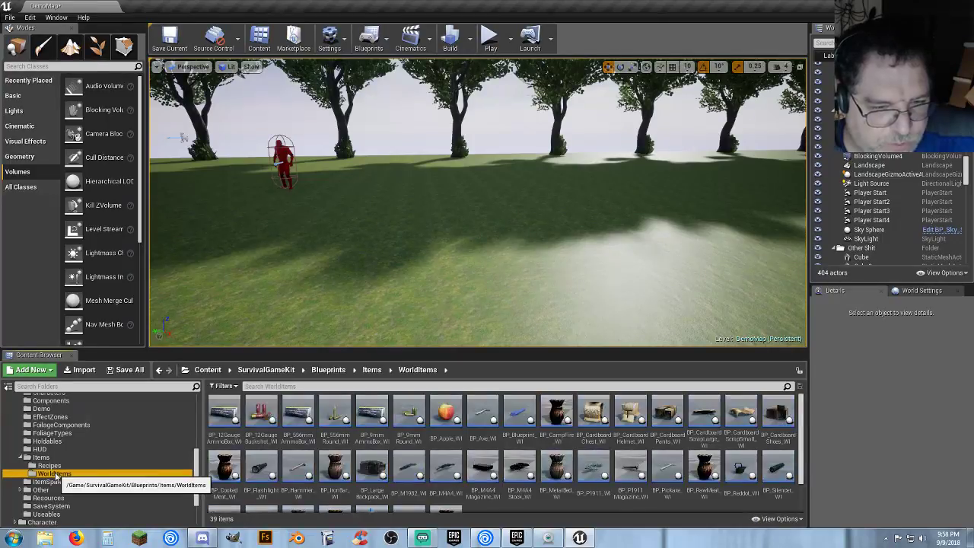
scroll(597, 435, down, 1)
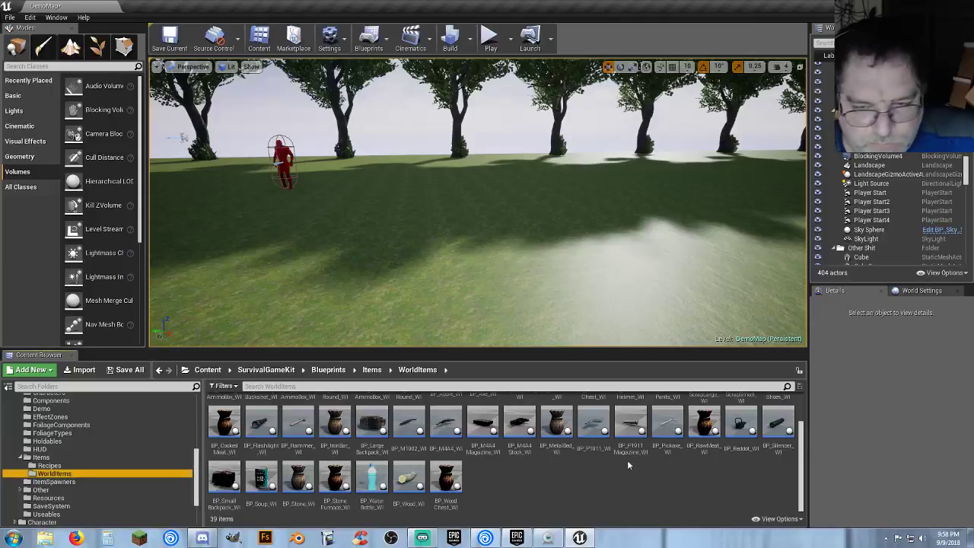
scroll(509, 461, up, 1)
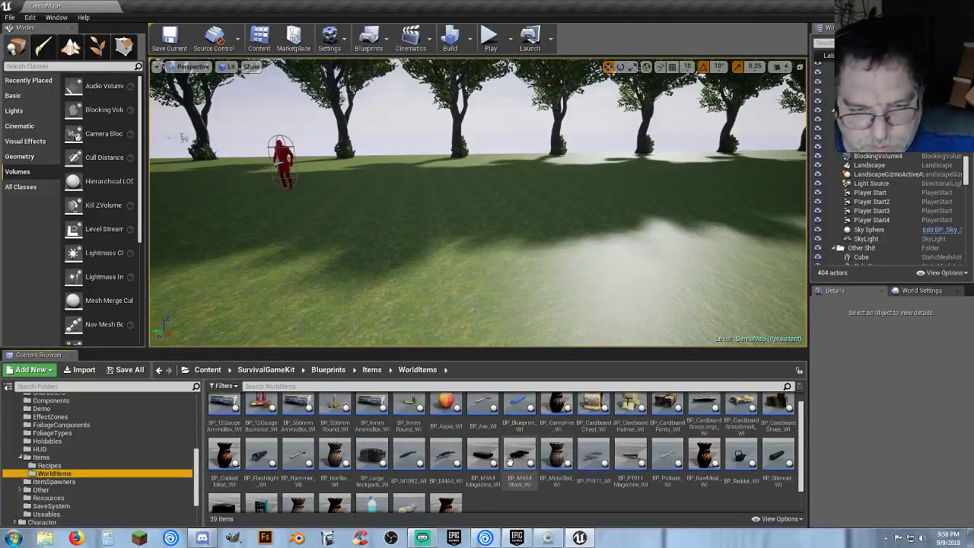
click(409, 459)
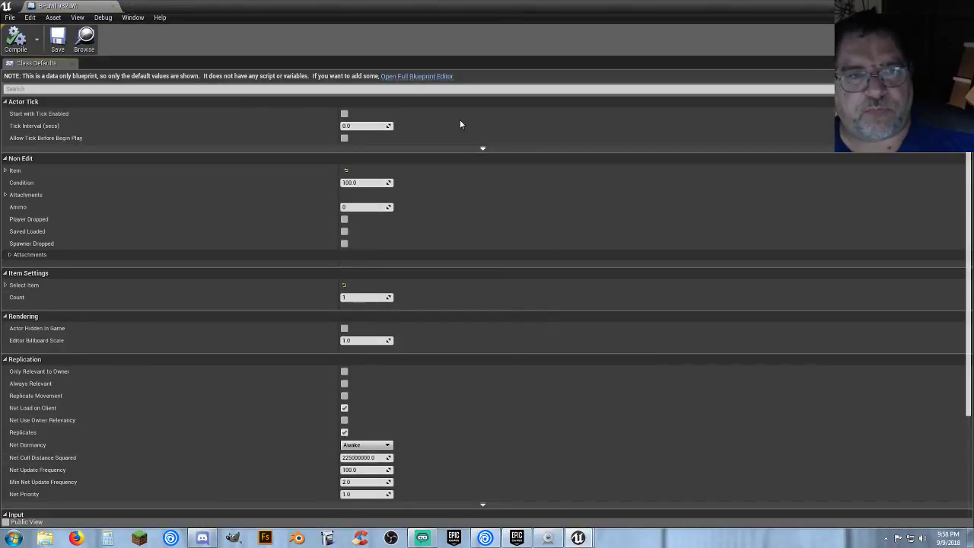
click(417, 79)
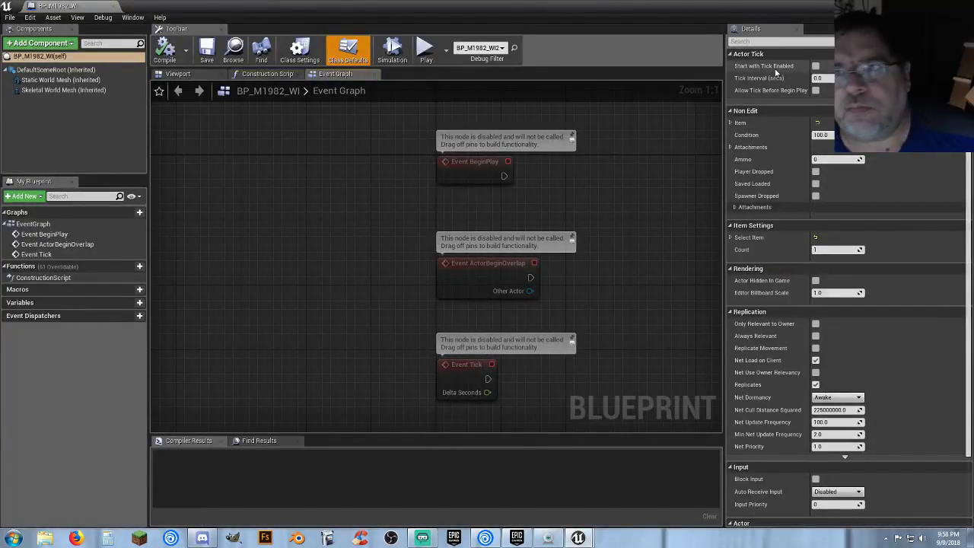
- Examine BP_M1982_WI's class defaults, including the Select Item entry, and check its Construction Script and Event Graph
click(730, 123)
click(730, 123)
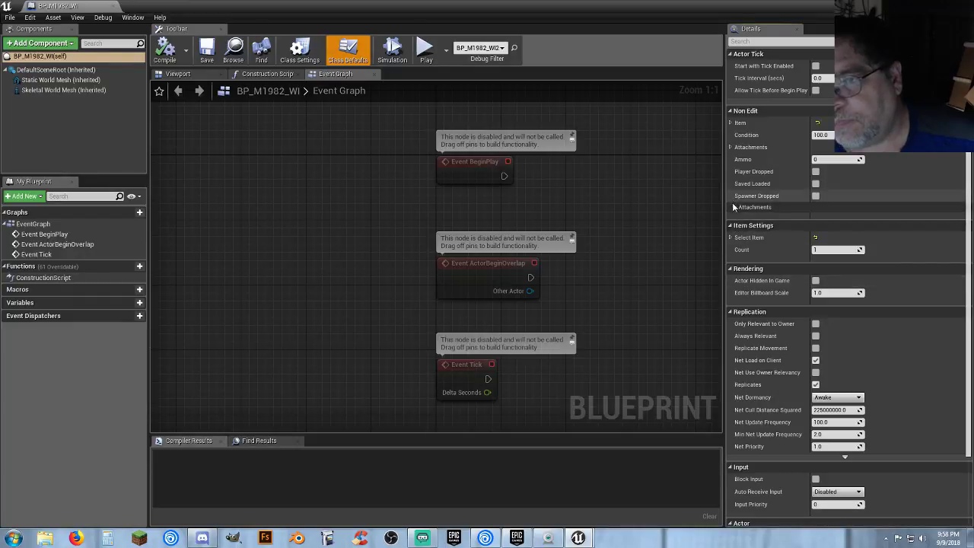
click(730, 237)
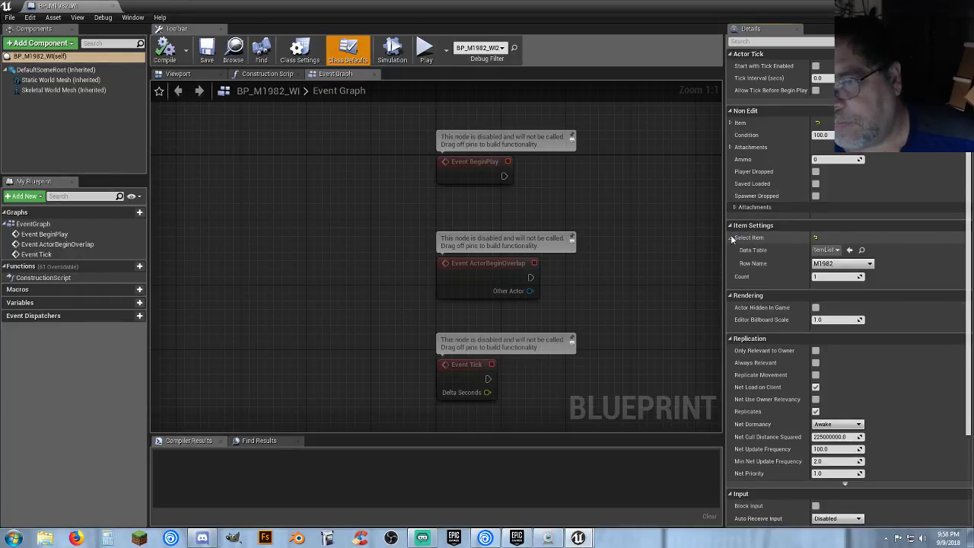
click(731, 237)
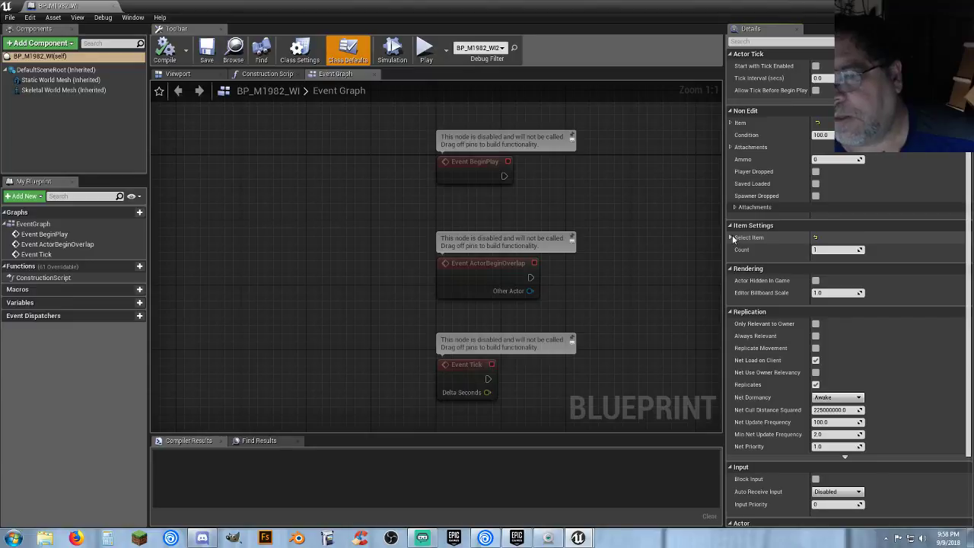
scroll(752, 240, down, 3)
scroll(752, 242, down, 1)
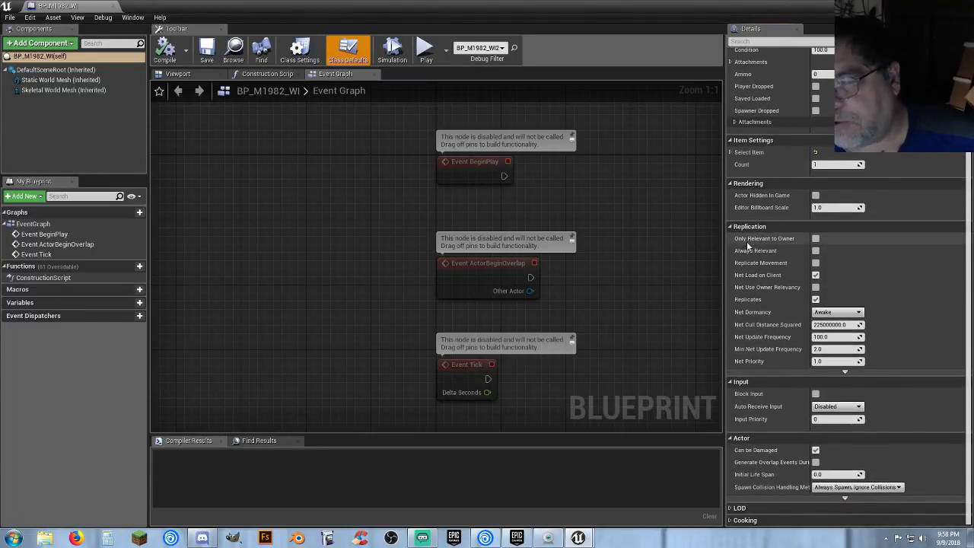
scroll(749, 245, up, 4)
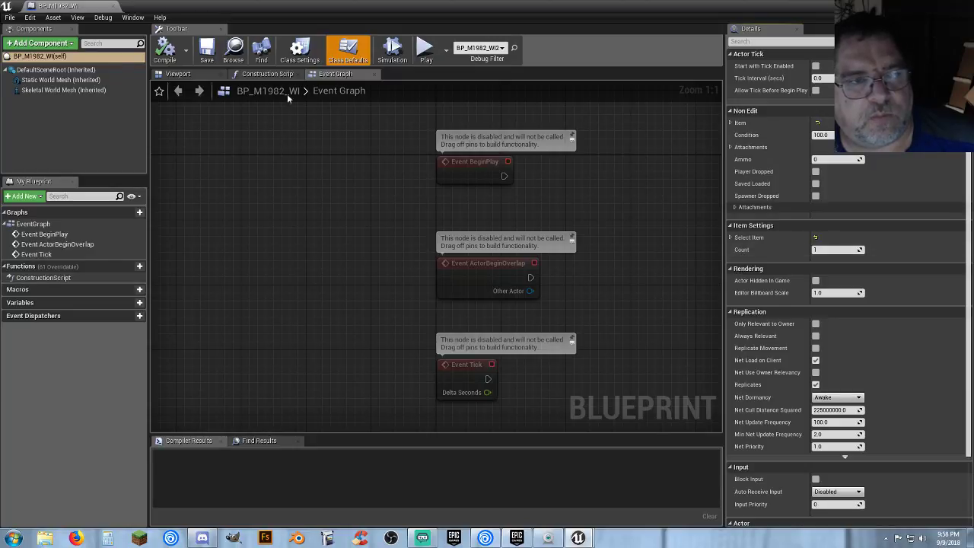
click(265, 74)
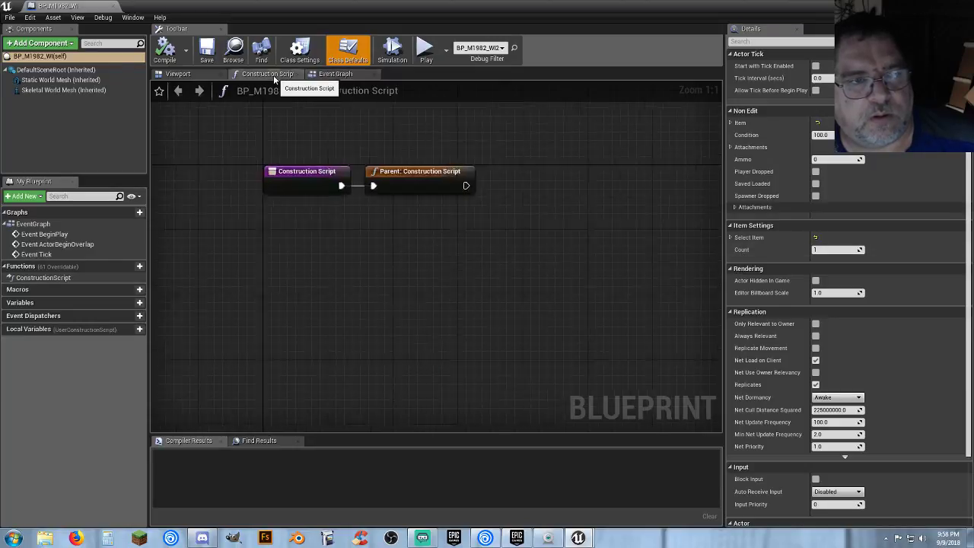
click(340, 74)
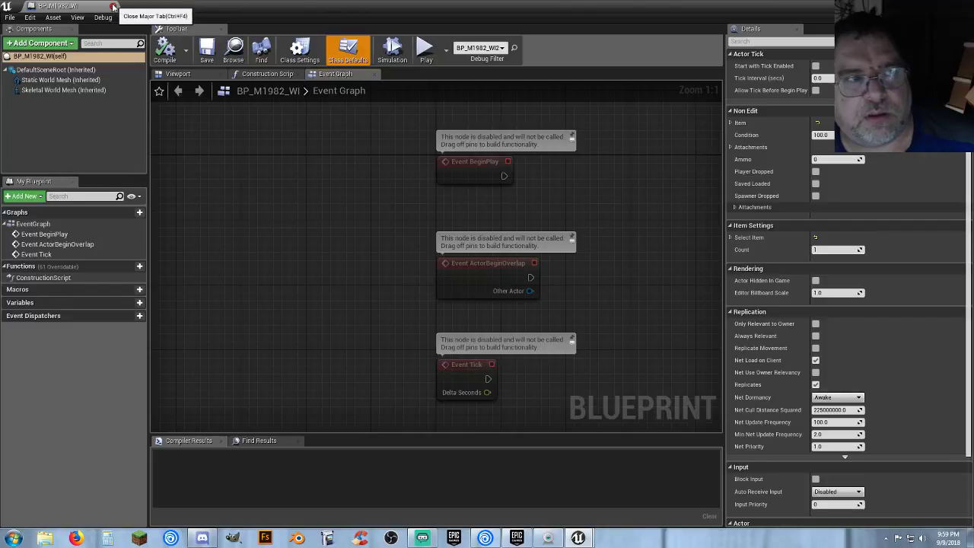
- Close the BP_M1982_WI editor and open BP_MasterCharacter from the Blueprints/Characters folder
click(134, 10)
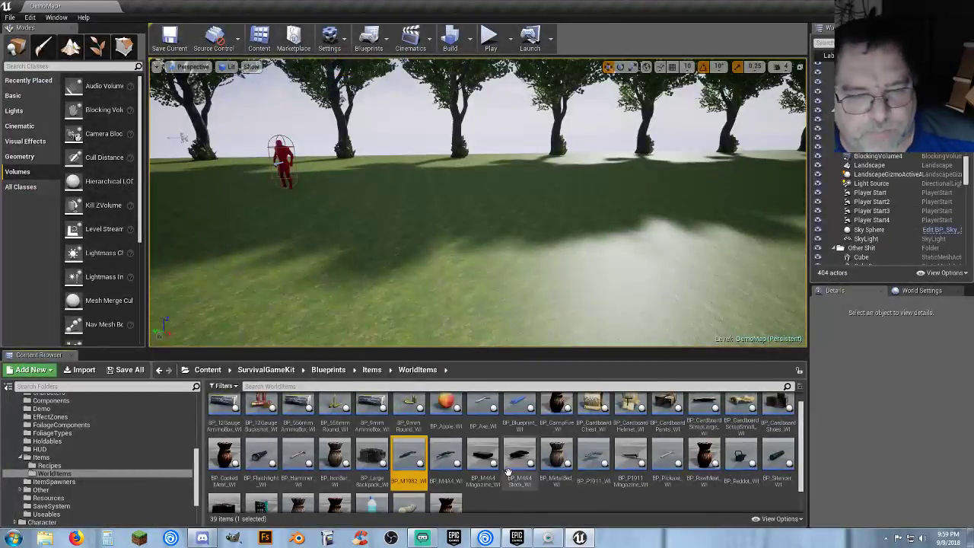
scroll(64, 473, up, 2)
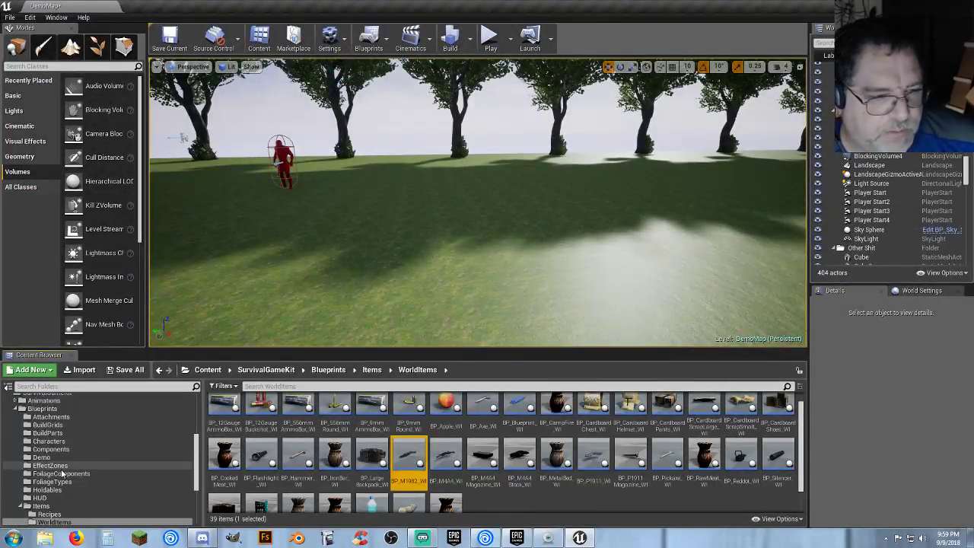
click(50, 450)
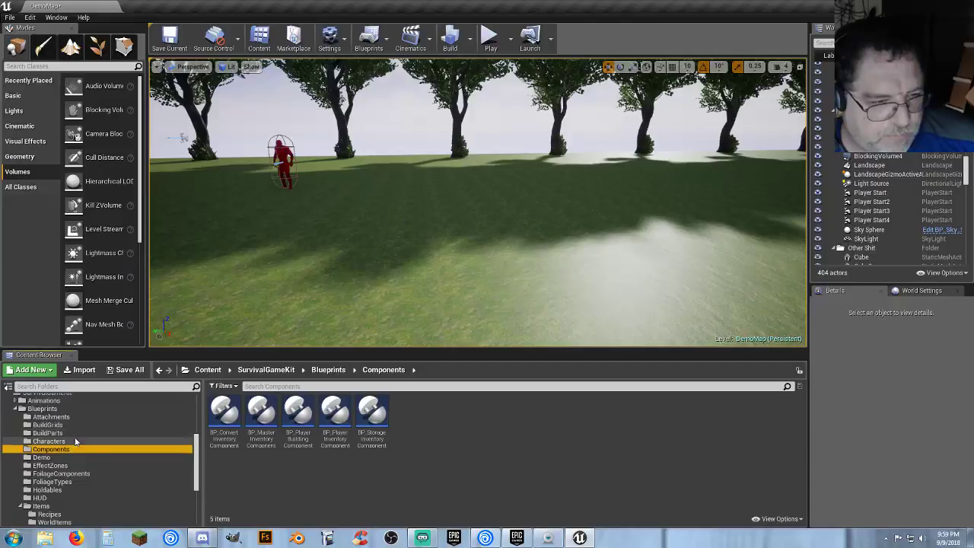
click(49, 441)
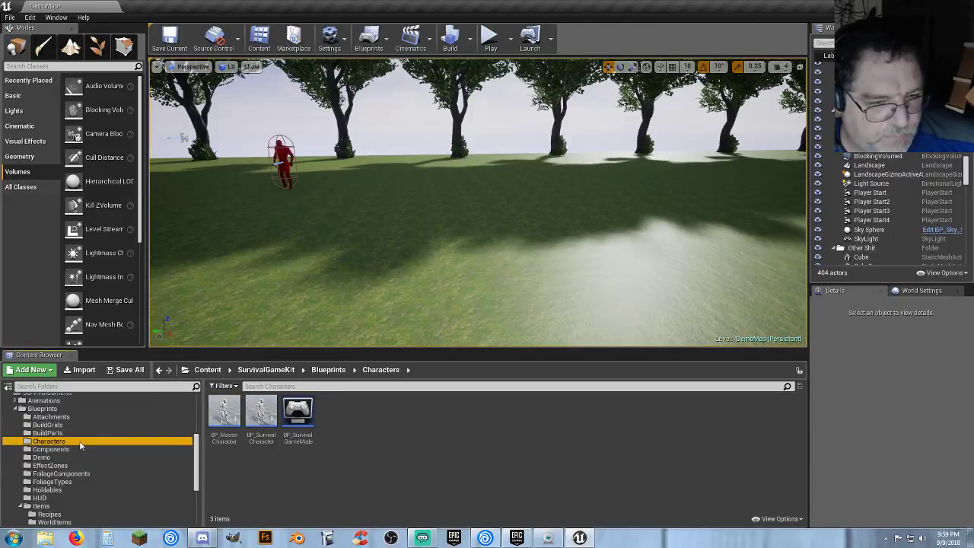
scroll(82, 446, down, 1)
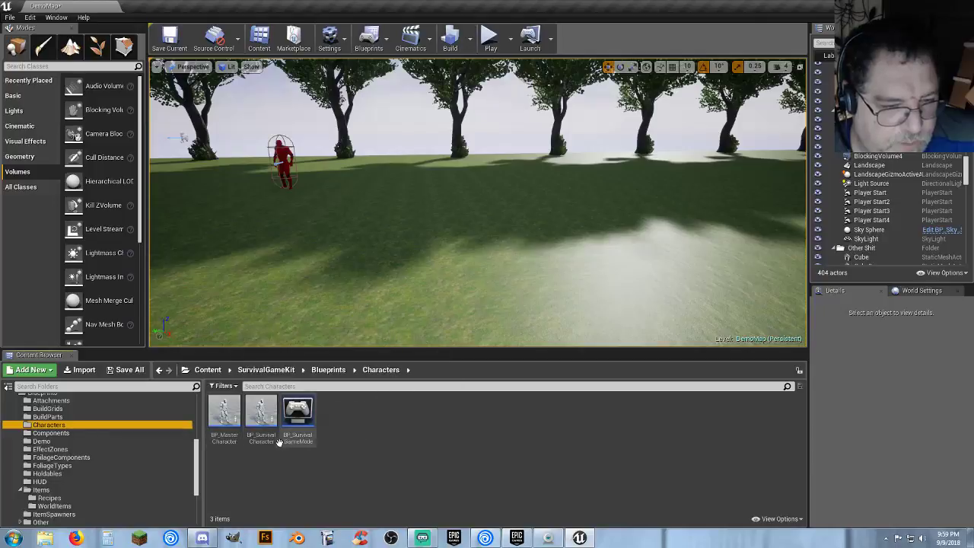
double_click(228, 441)
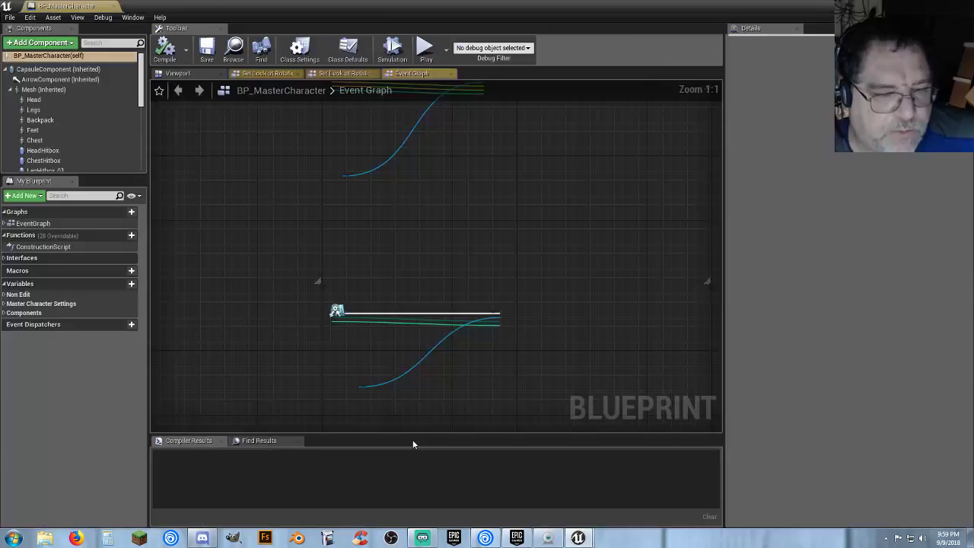
- Examine the Health and Stamina settings of BP_MasterCharacter's PlayerInventoryComponent
scroll(291, 237, down, 3)
scroll(290, 239, down, 2)
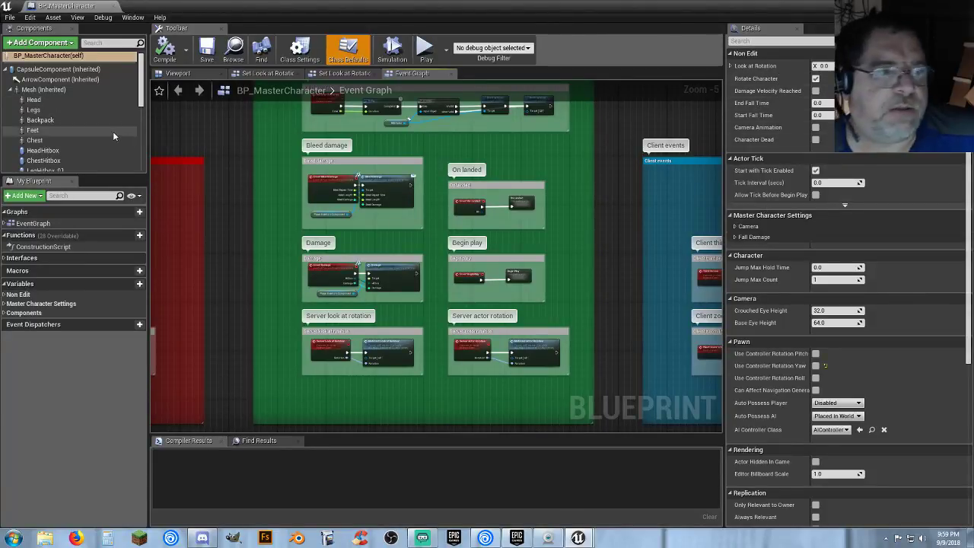
scroll(112, 128, down, 8)
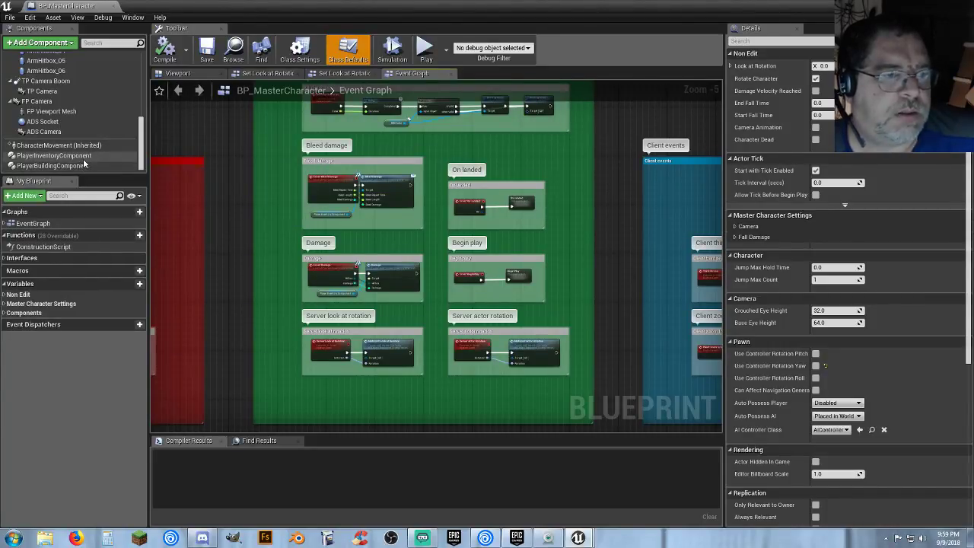
click(80, 156)
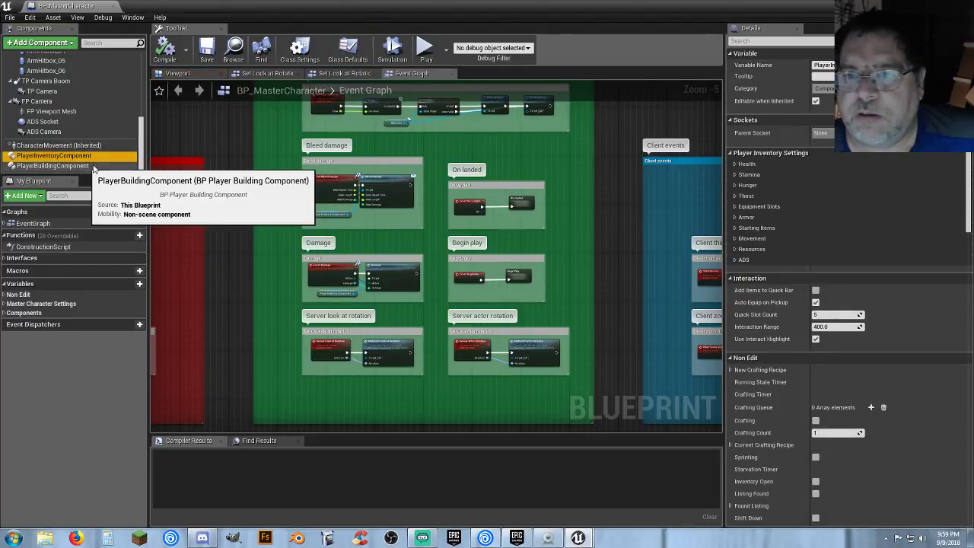
click(736, 164)
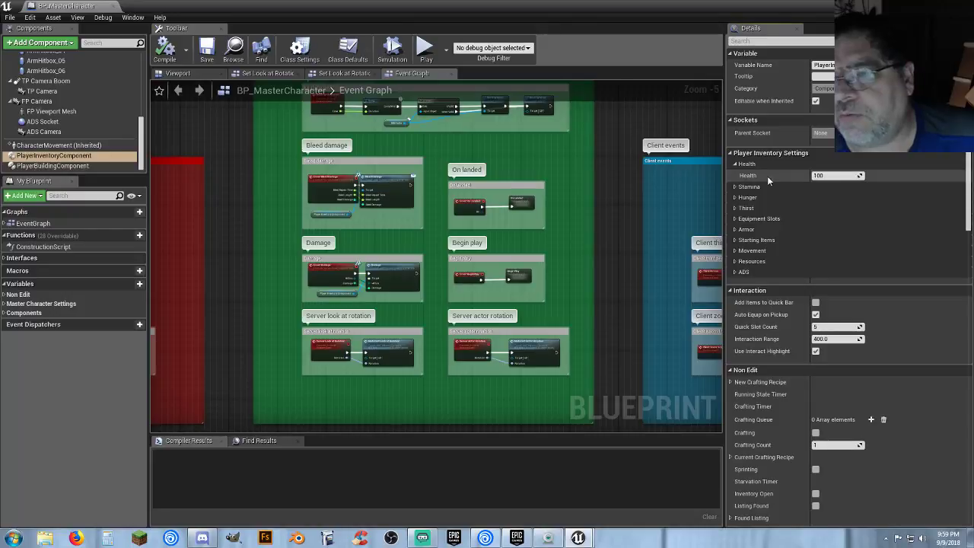
click(735, 187)
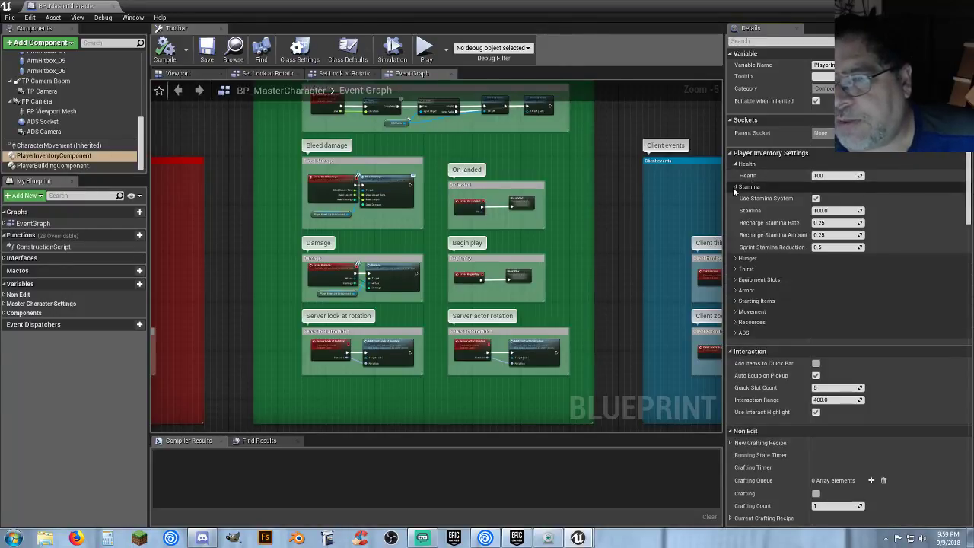
click(733, 186)
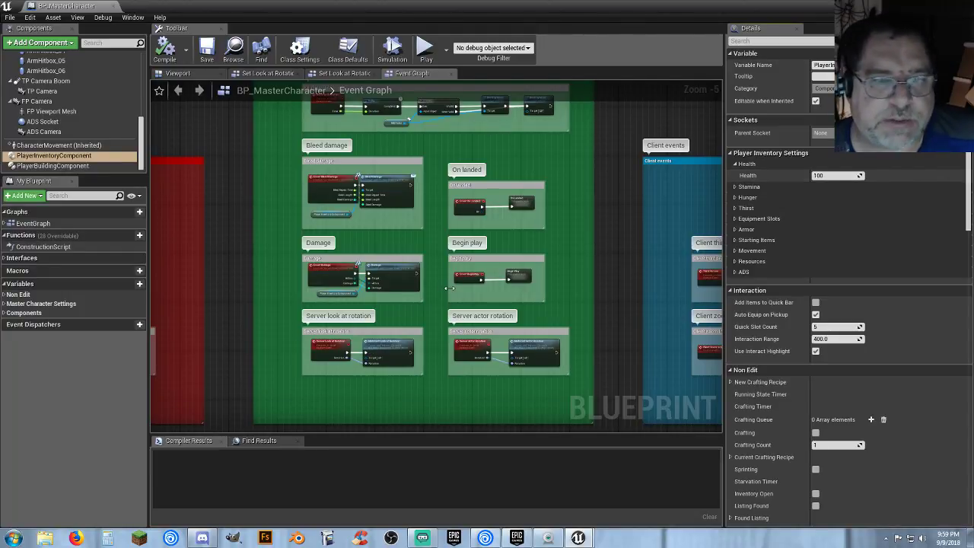
- Inspect the Damage event in BP_MasterCharacter's Event Graph, including the interface function behind its Damage call, and the neighbouring Server look at rotation section
scroll(357, 213, up, 4)
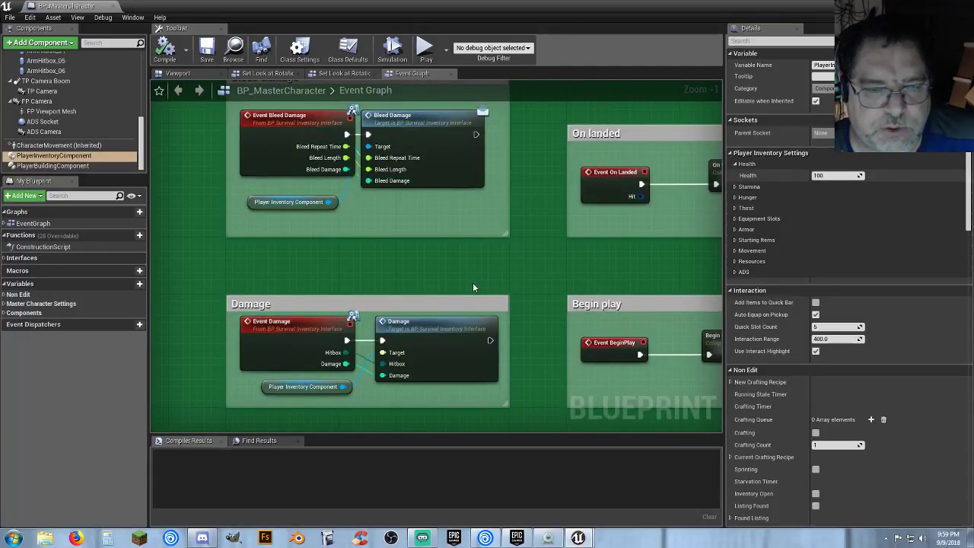
right_drag(499, 288, 517, 145)
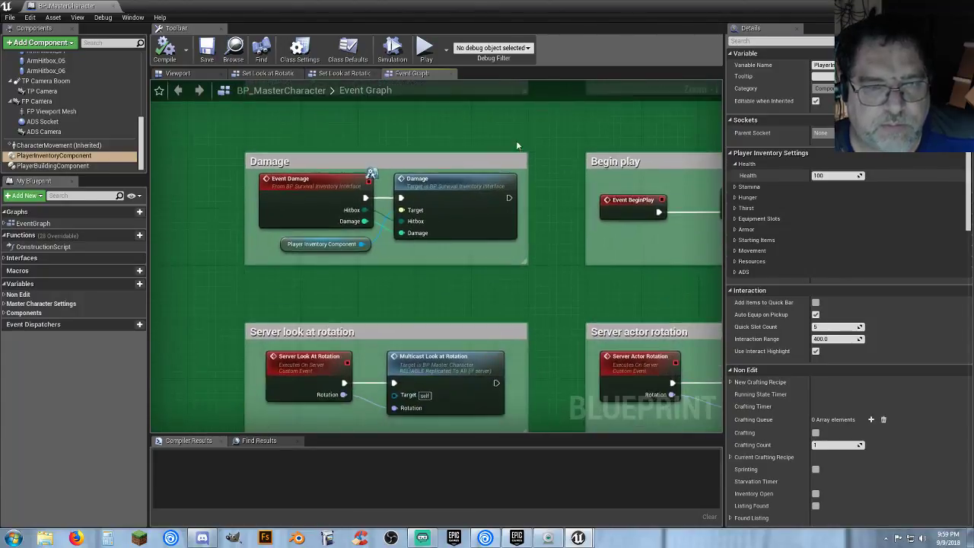
double_click(449, 227)
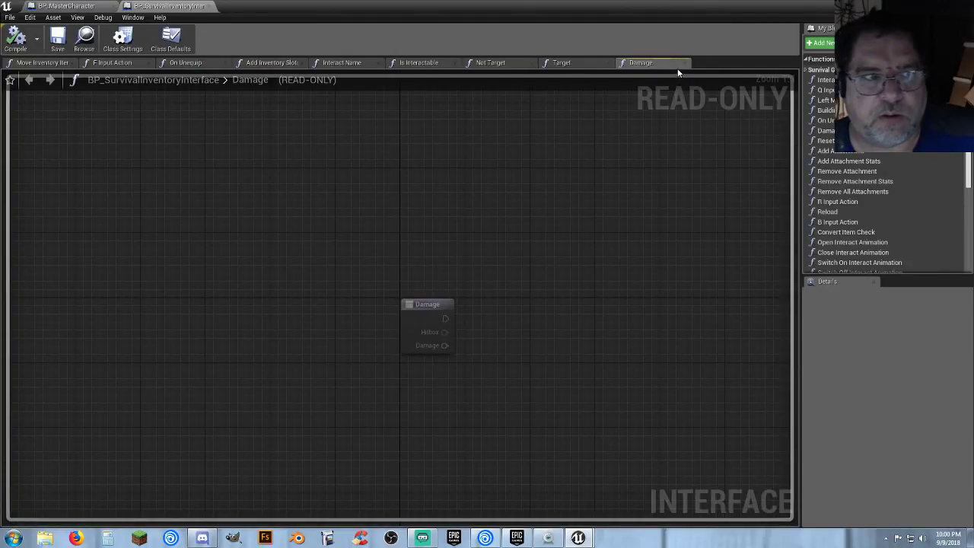
click(209, 7)
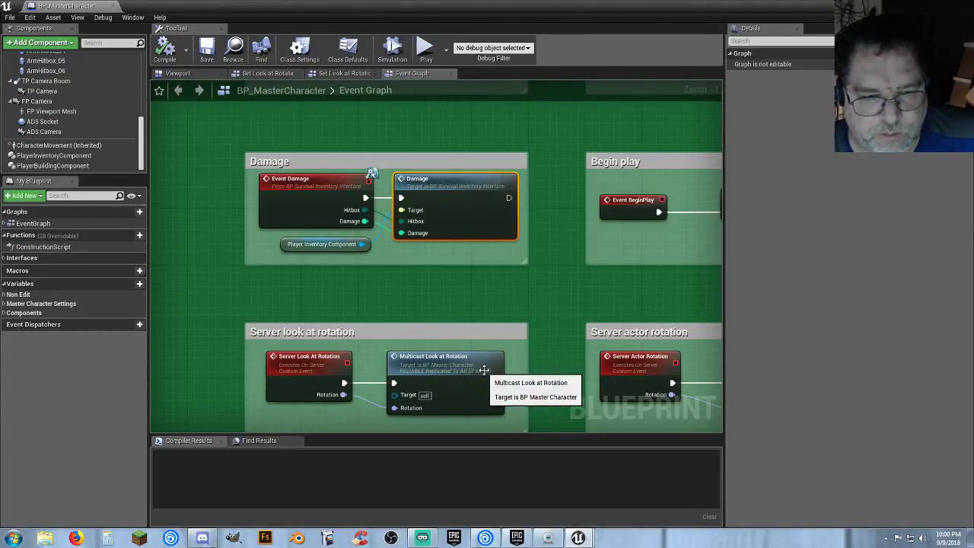
scroll(530, 369, up, 2)
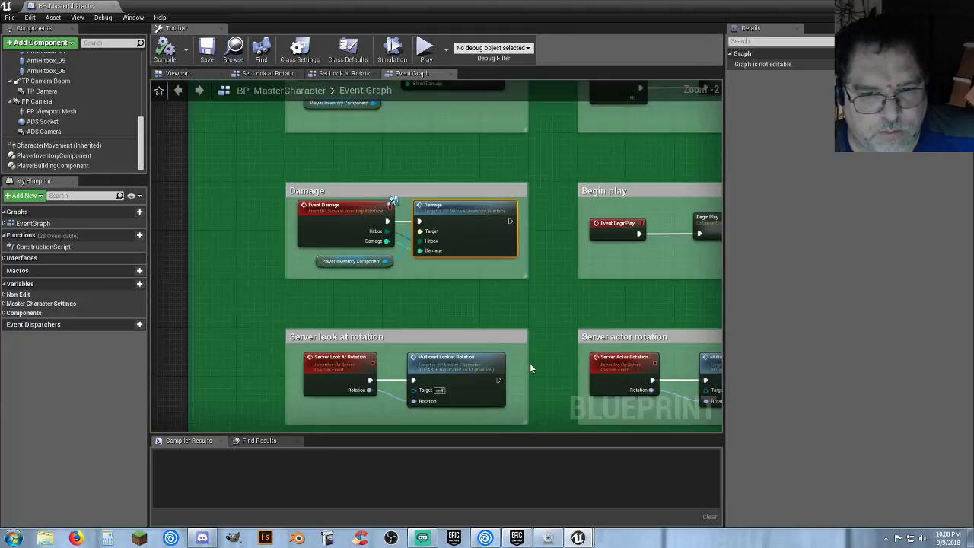
right_drag(533, 368, 528, 258)
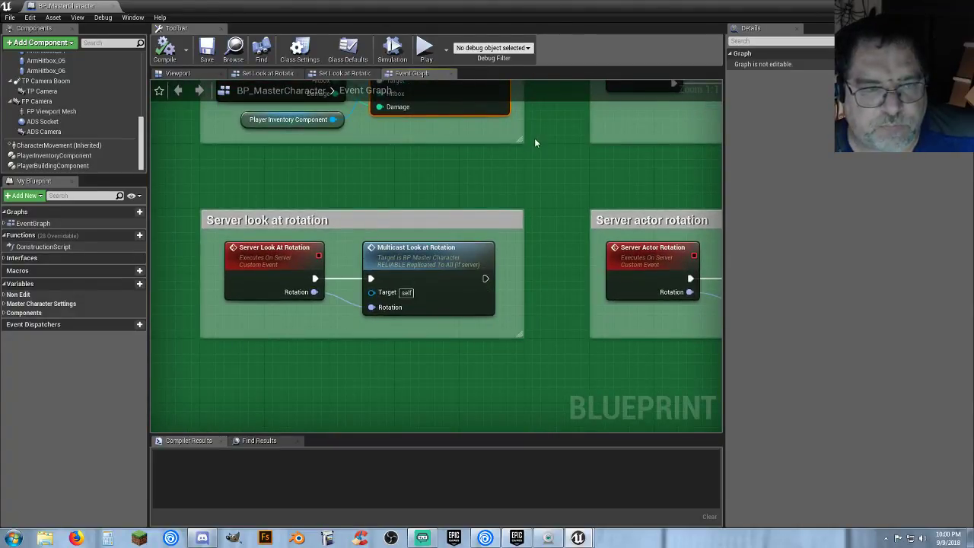
right_drag(532, 142, 525, 294)
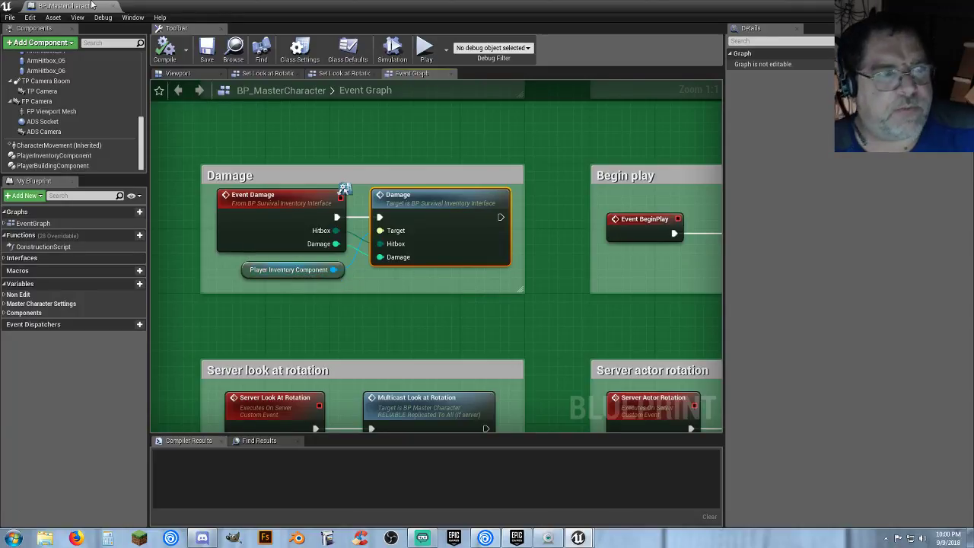
- Close BP_MasterCharacter and open BP_PlayerInventoryComponent from the Blueprints/Components folder
click(114, 6)
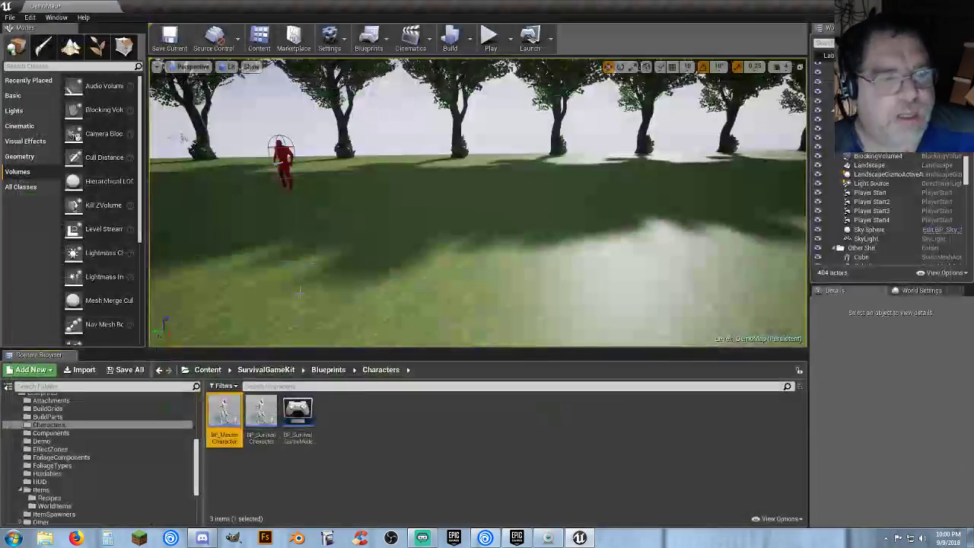
click(380, 425)
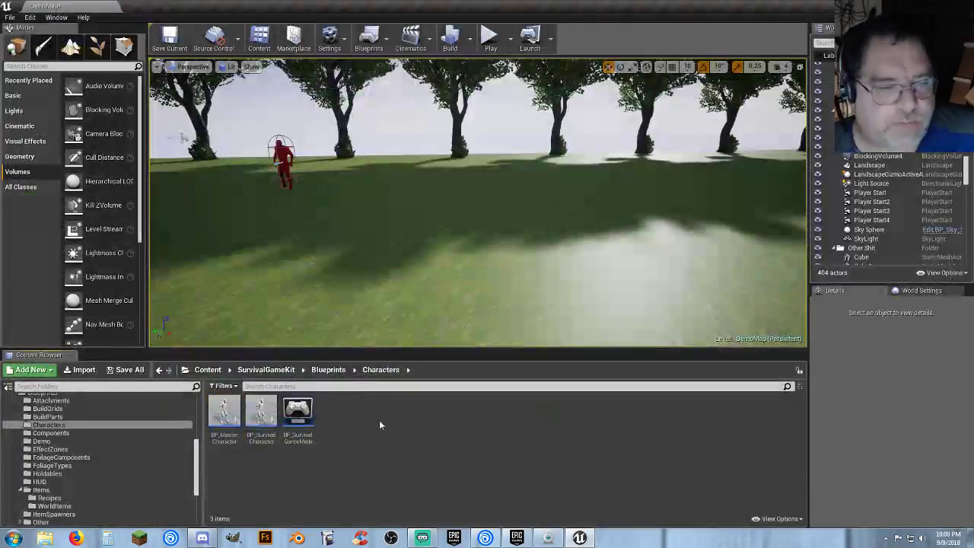
click(62, 433)
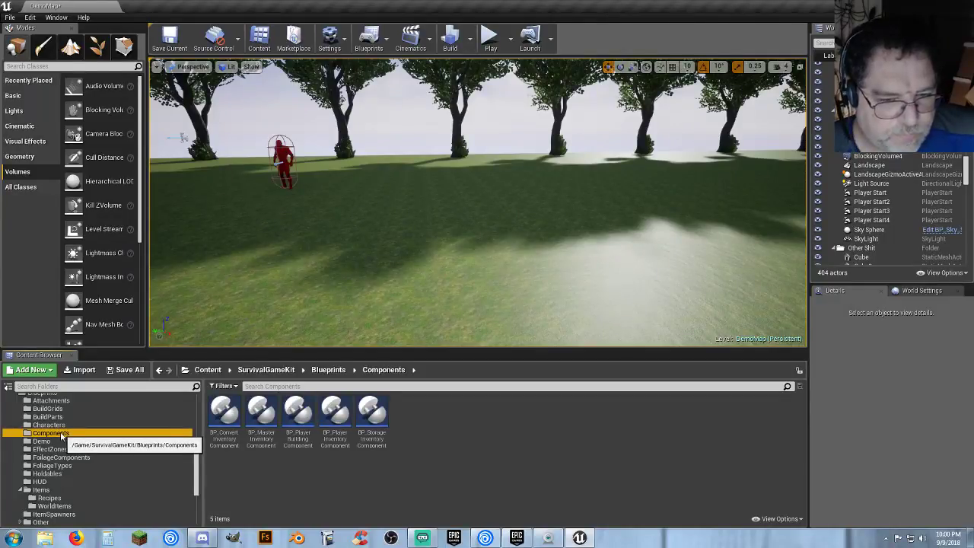
double_click(334, 419)
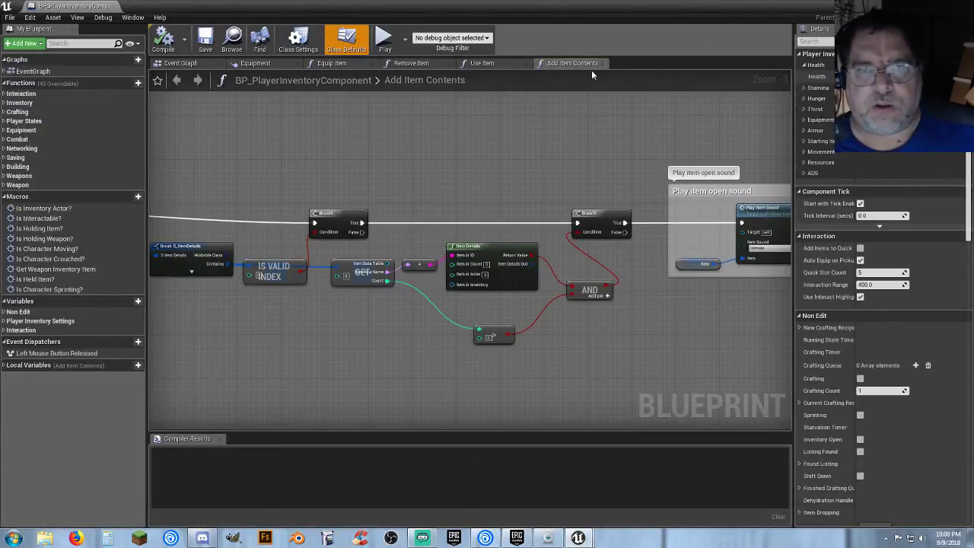
- Close the Add Item Contents, Use Item, Remove Item, Equipment and Equip Item graphs, keeping only the Event Graph open
click(601, 64)
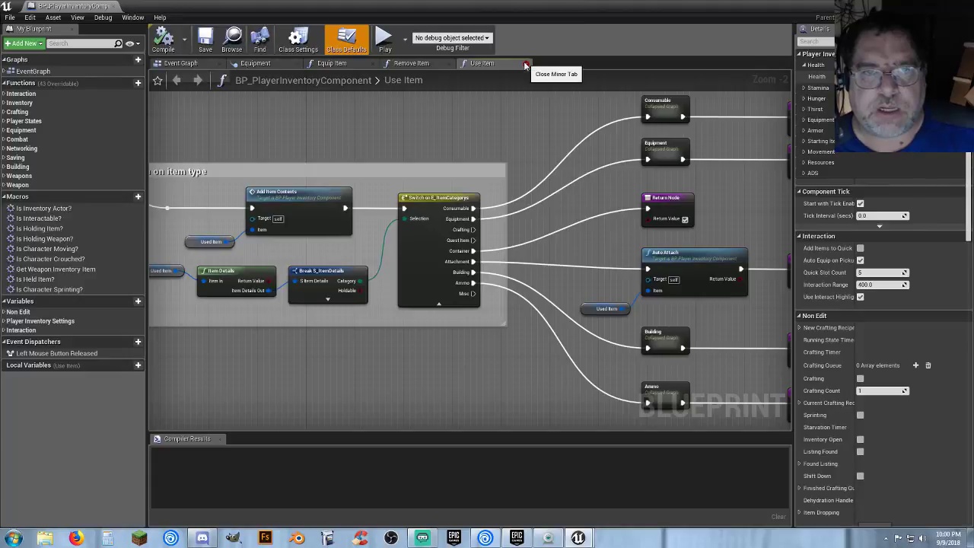
click(525, 64)
click(449, 64)
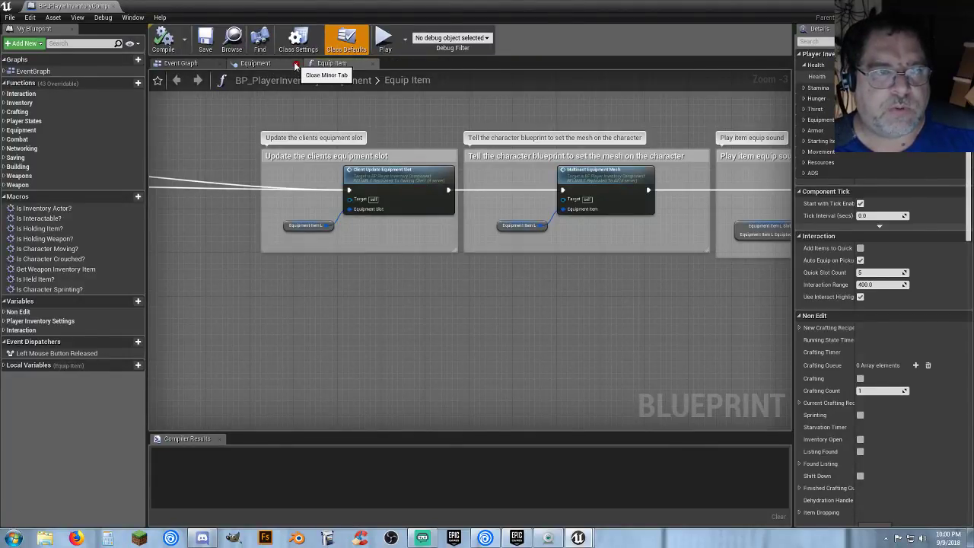
click(297, 64)
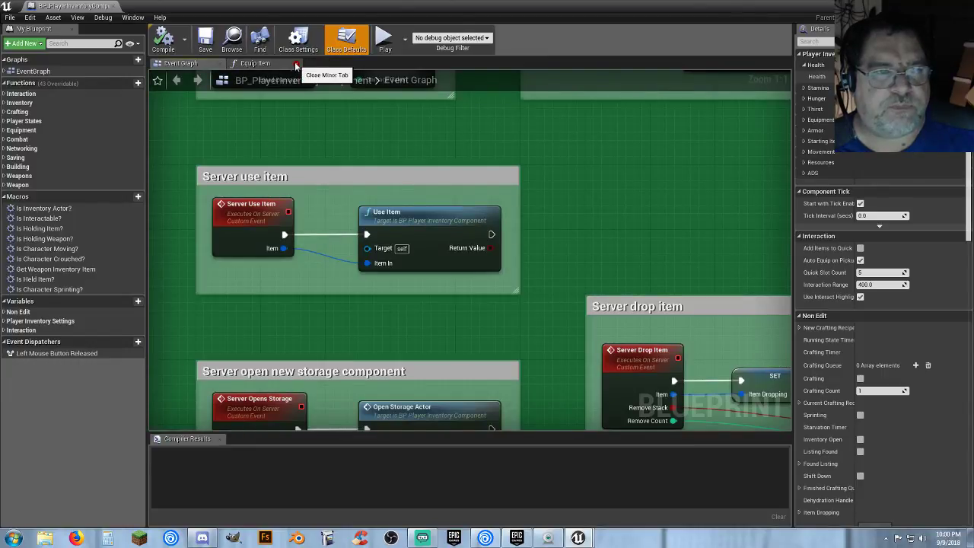
click(296, 64)
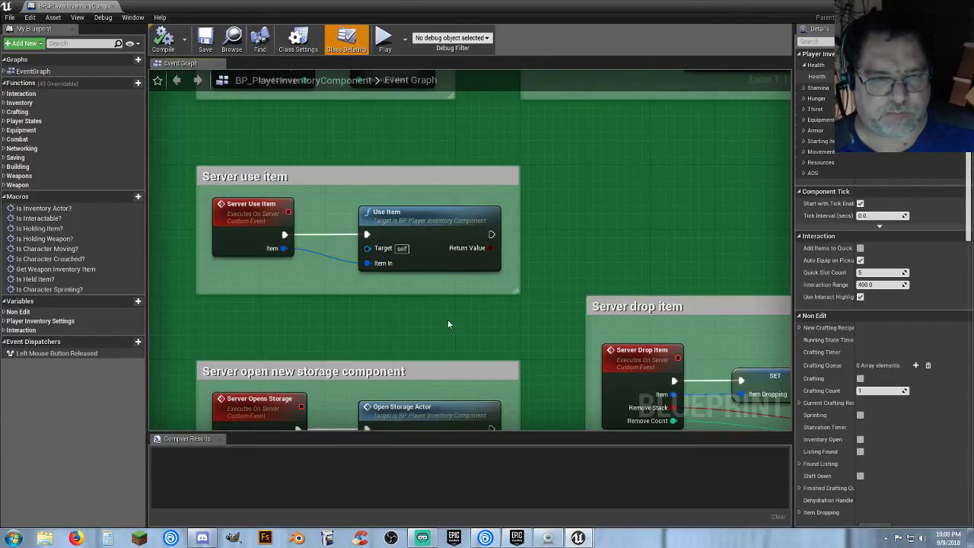
- Examine the server, client and multicast event sections of BP_PlayerInventoryComponent's Event Graph, down to Multicast equipping, and close the blueprint
scroll(449, 320, down, 6)
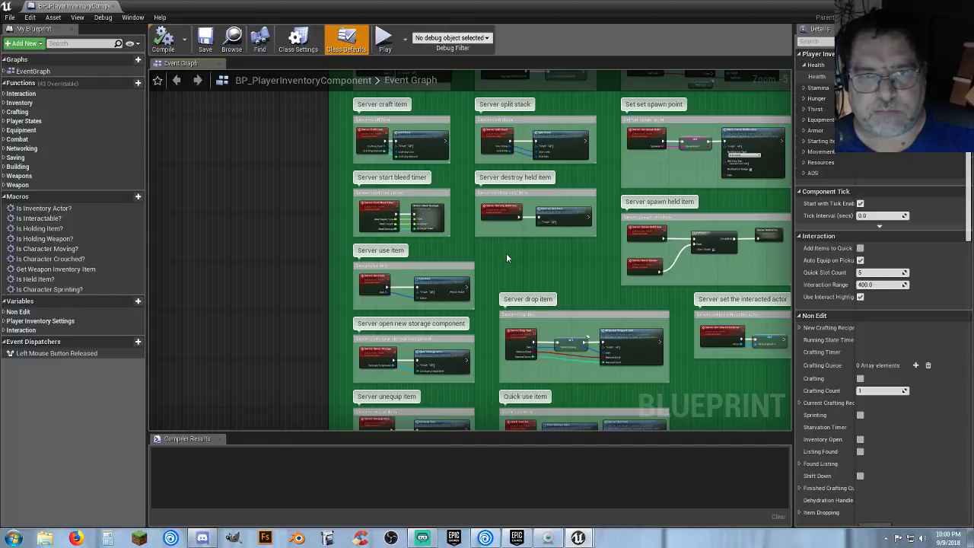
scroll(506, 258, down, 5)
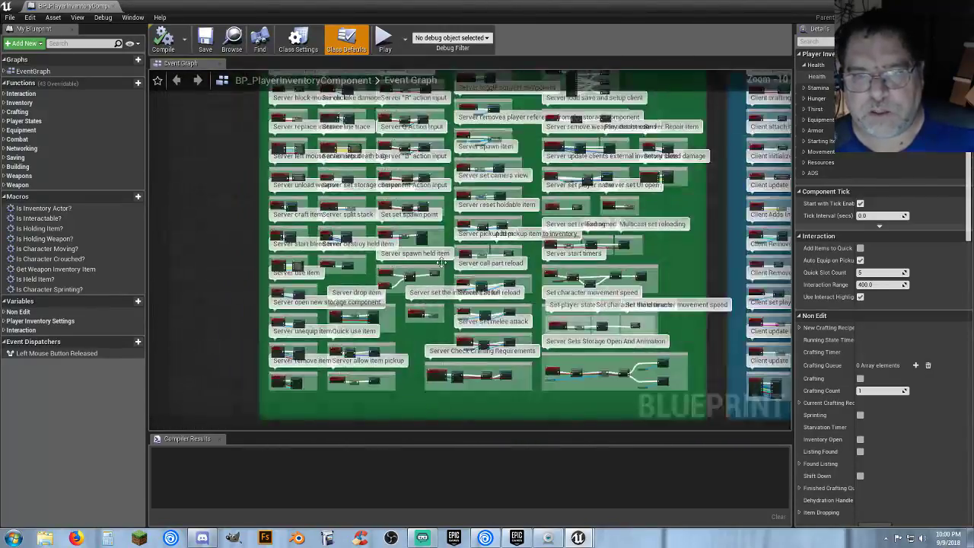
scroll(440, 262, down, 2)
right_drag(550, 278, 377, 283)
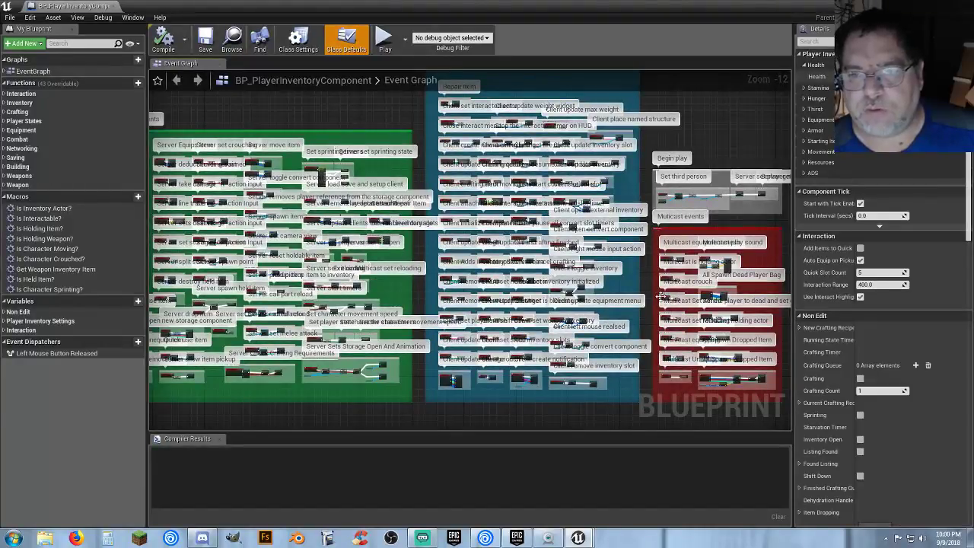
scroll(659, 297, up, 7)
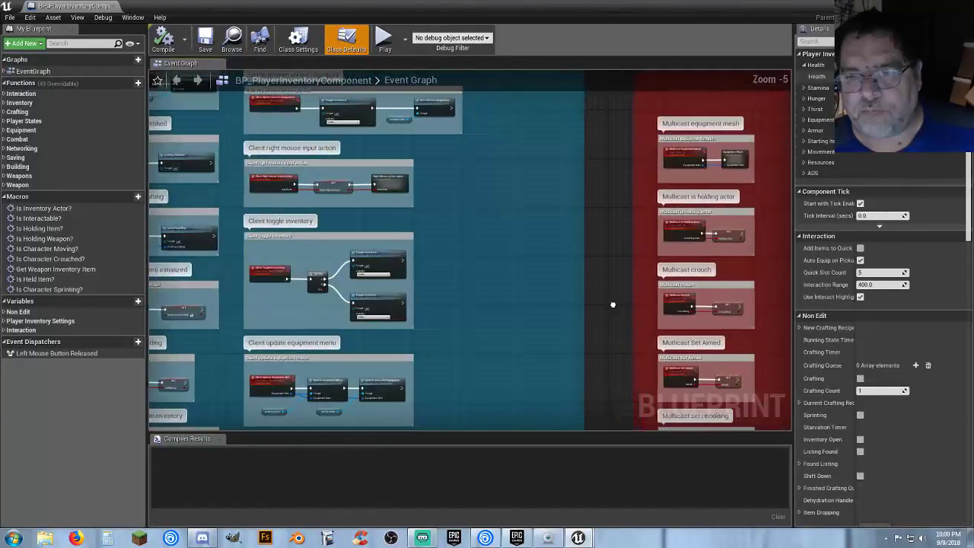
right_drag(614, 305, 410, 247)
scroll(448, 277, down, 5)
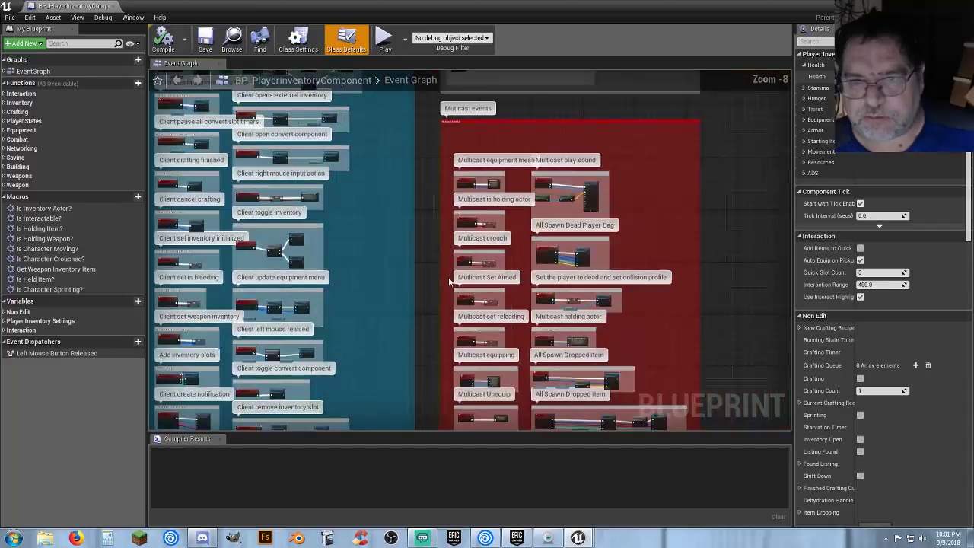
scroll(448, 277, up, 5)
right_drag(417, 288, 250, 92)
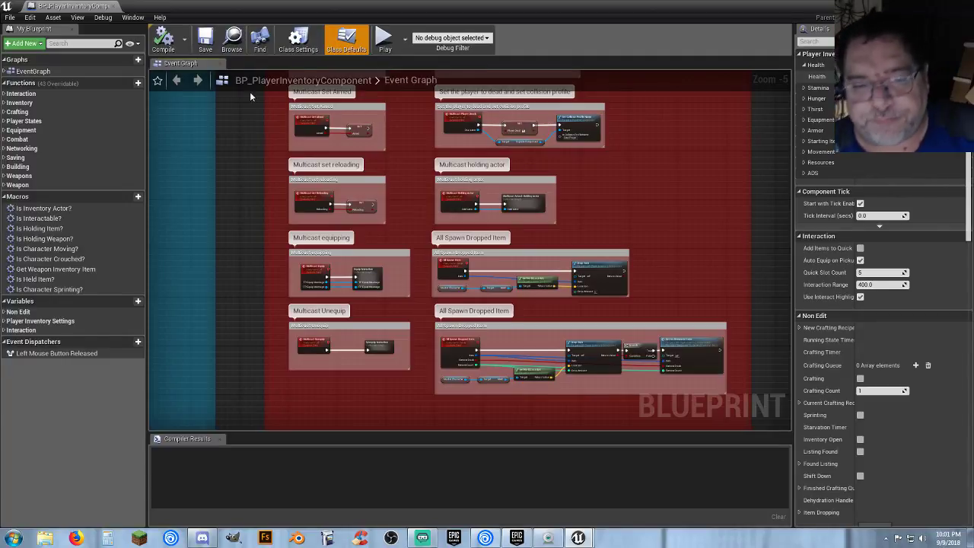
scroll(384, 251, up, 3)
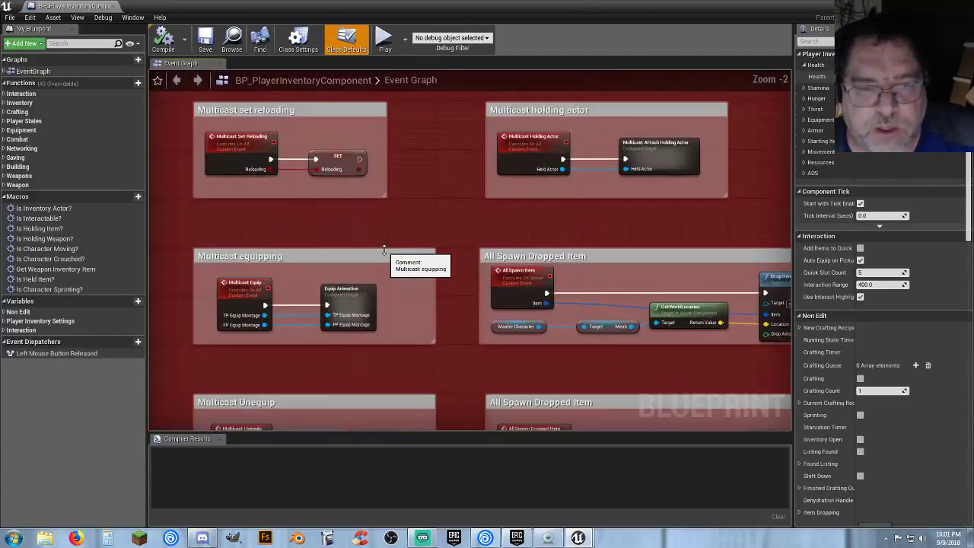
click(112, 6)
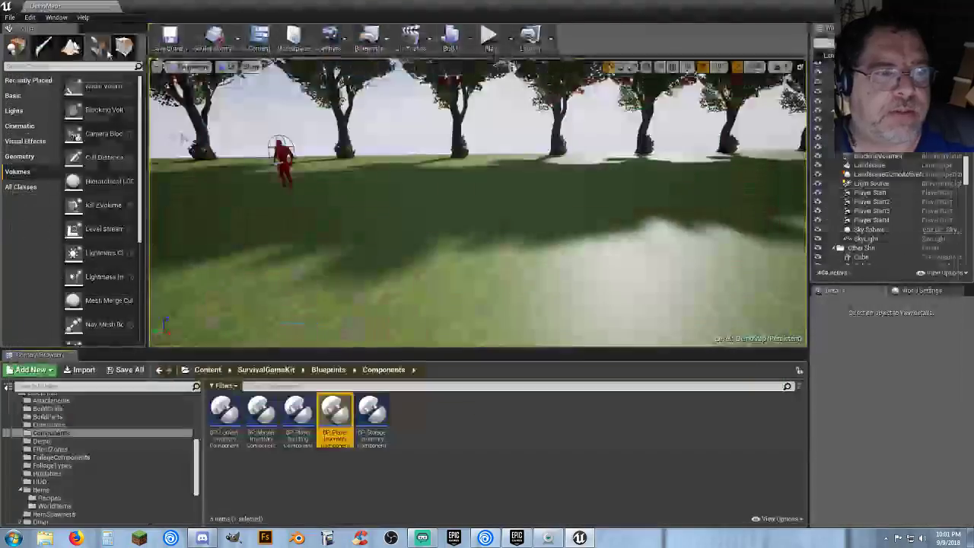
- Play-test the demo level briefly, running the character over to the item tables, and stop the session
click(455, 445)
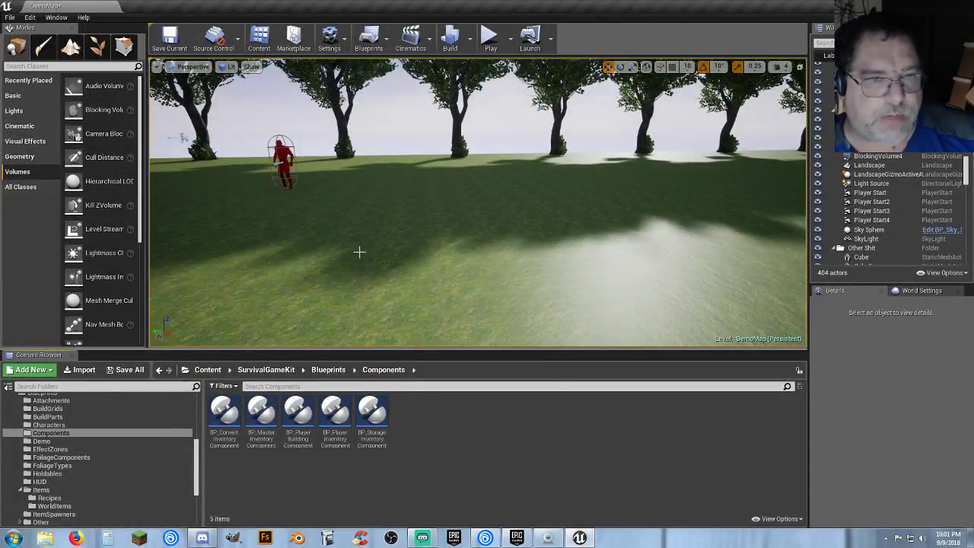
right_drag(369, 238, 114, 206)
right_drag(323, 278, 543, 233)
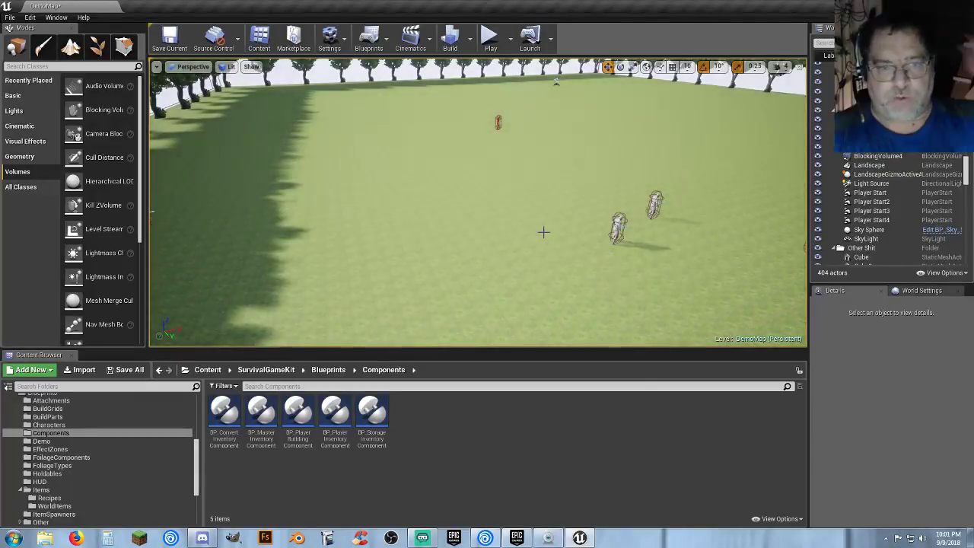
click(490, 42)
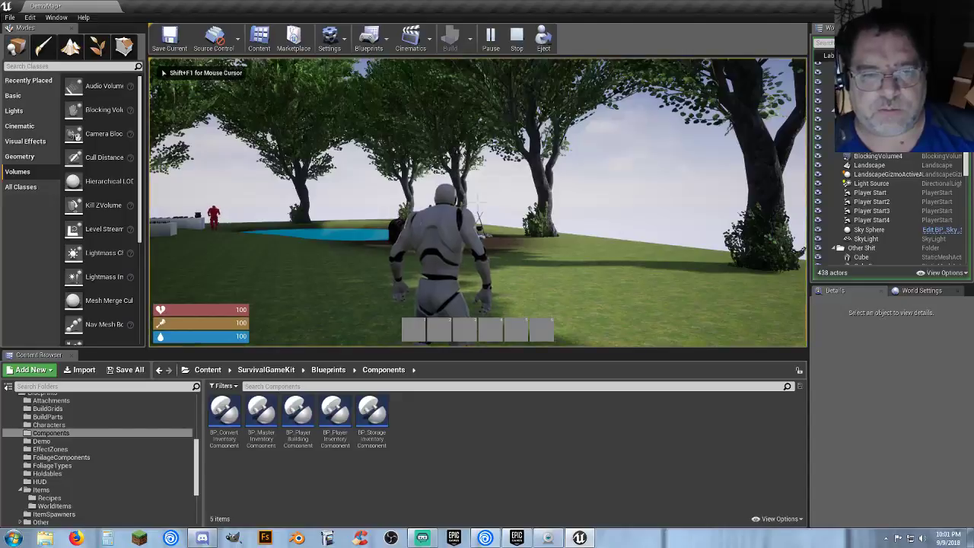
click(447, 152)
key(w)
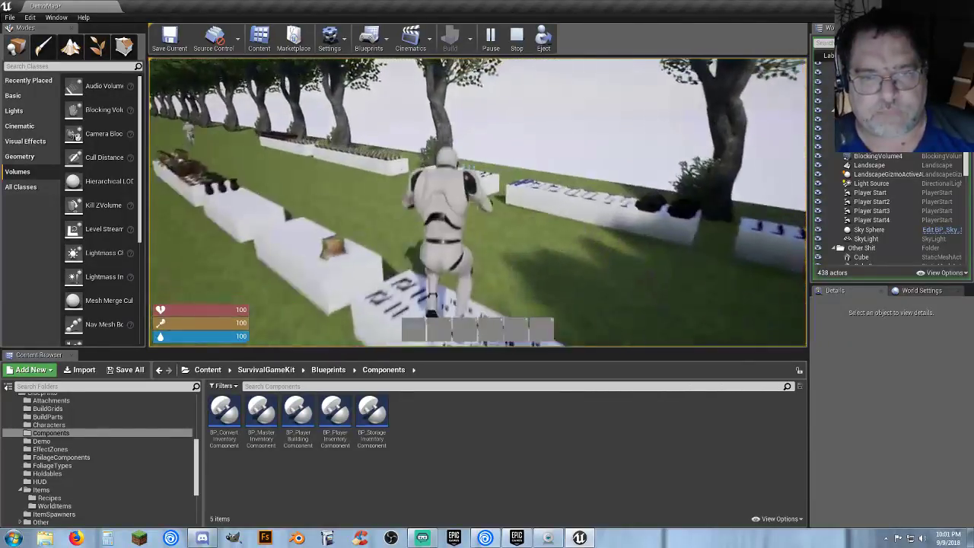
key(Escape)
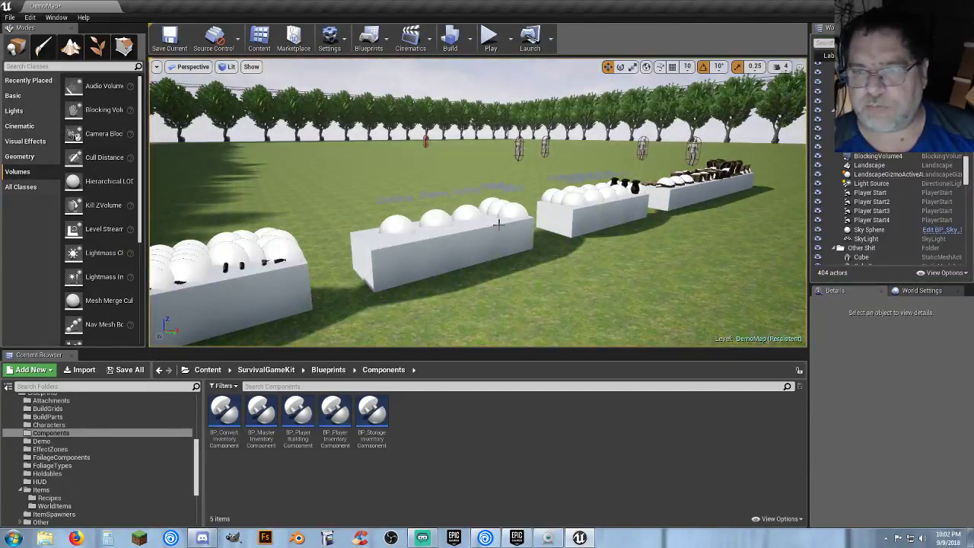
- Delete the three Seeker NPCs (Seeker, Seeker2 and Seeker3) from the level
right_drag(498, 224, 328, 224)
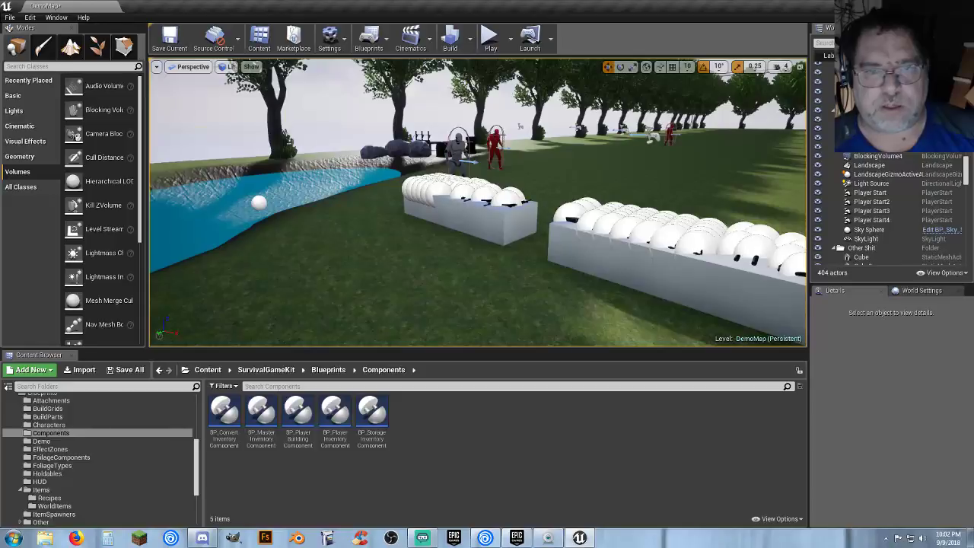
click(495, 142)
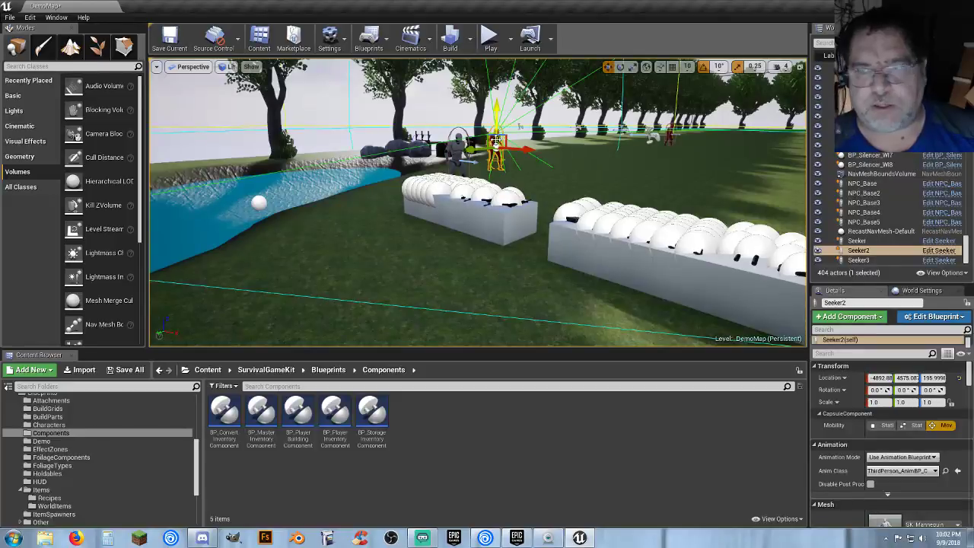
click(872, 242)
shift+click(866, 260)
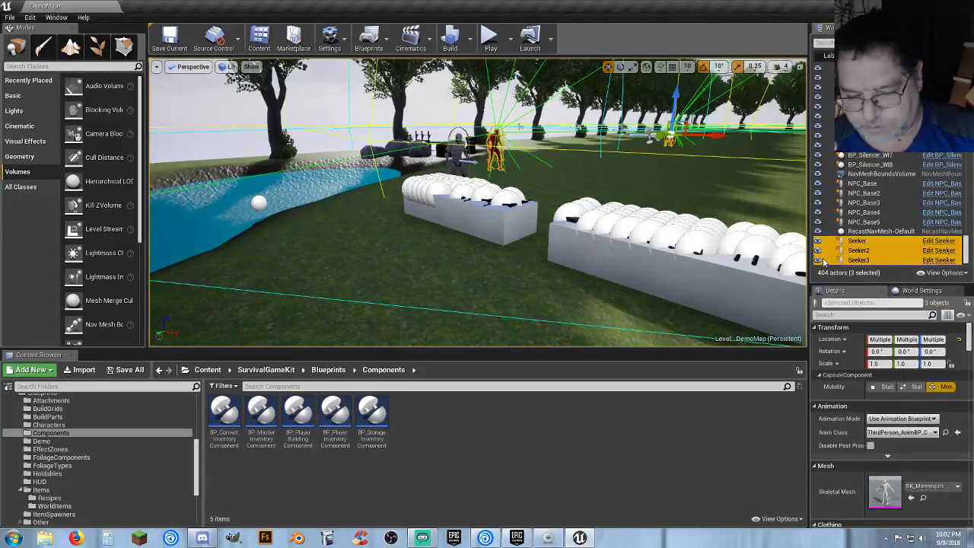
key(Delete)
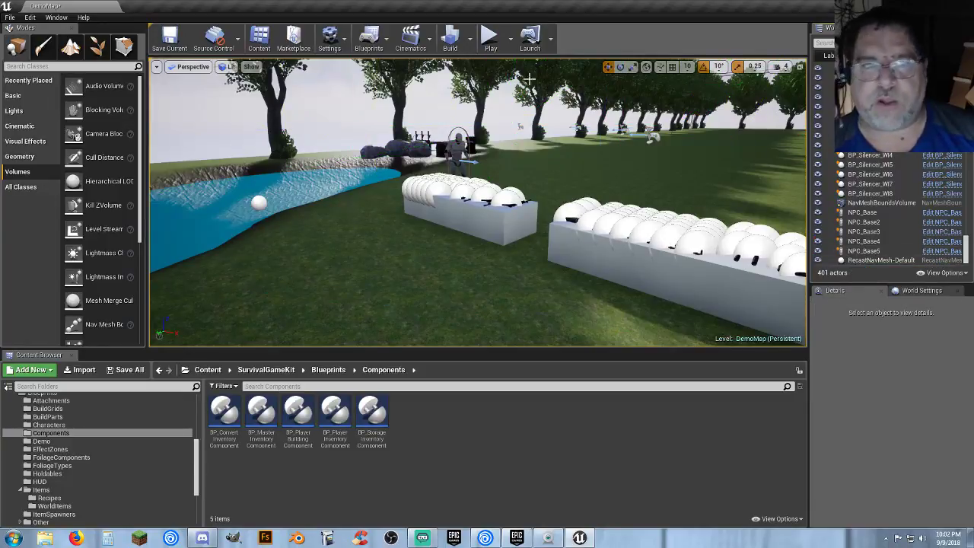
- Start a play session, run to the item tables past the pond and pick up the Blueprint building item
click(490, 42)
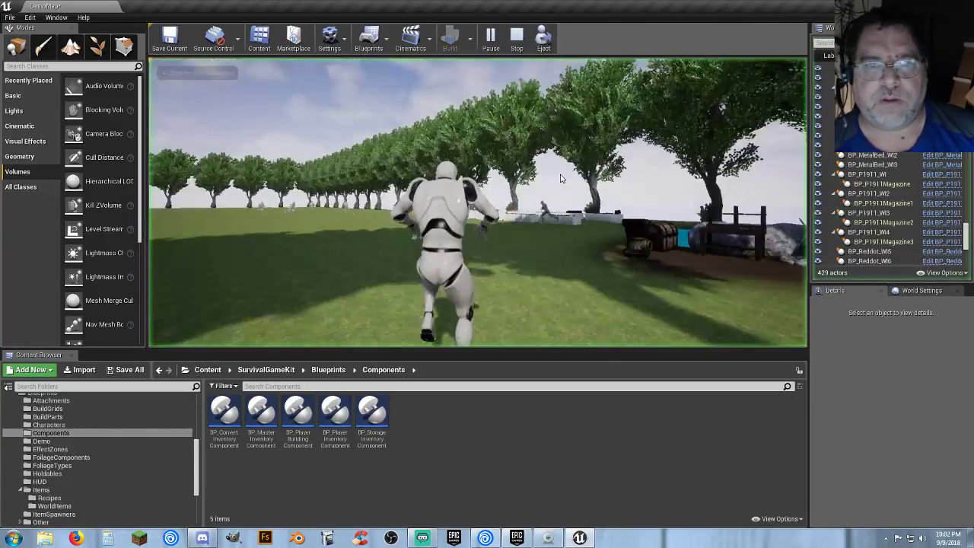
key(w)
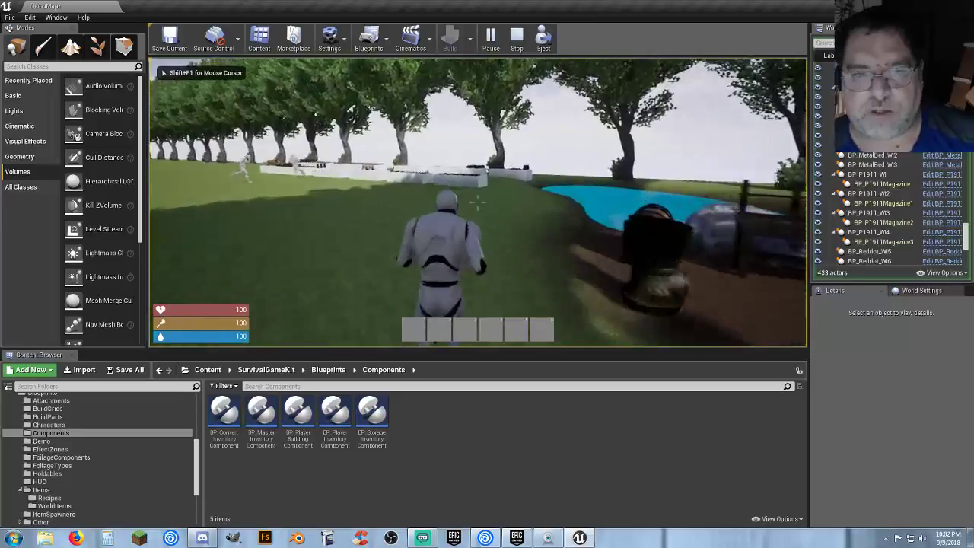
key(w)
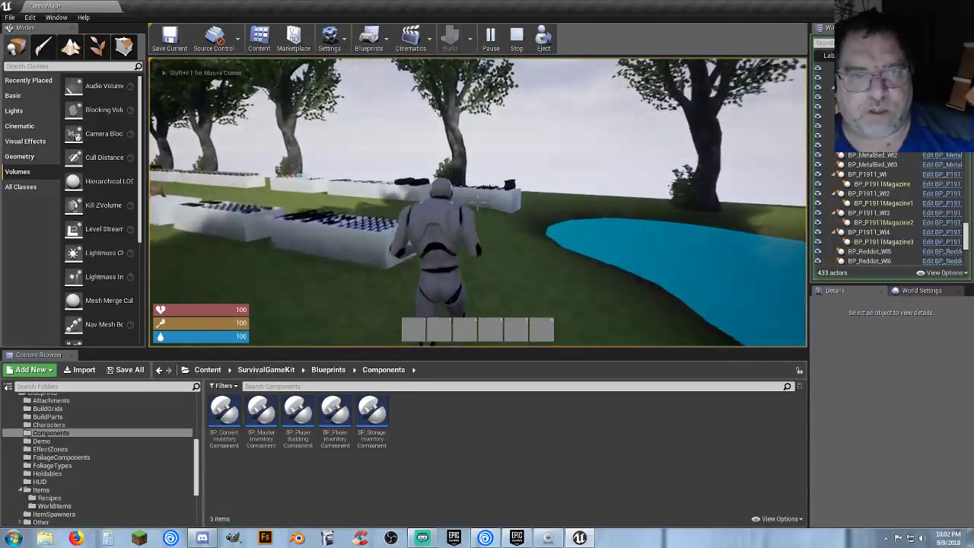
key(w)
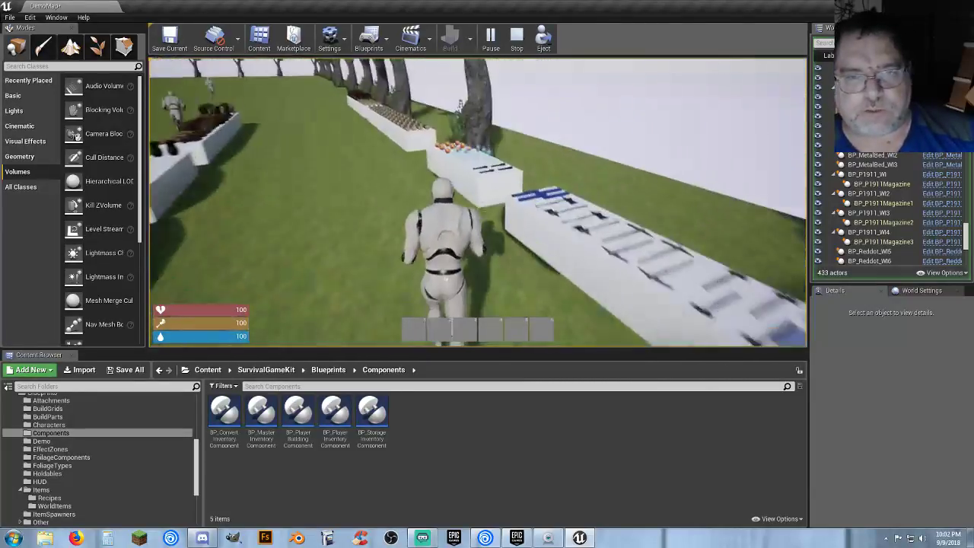
key(w)
key(e)
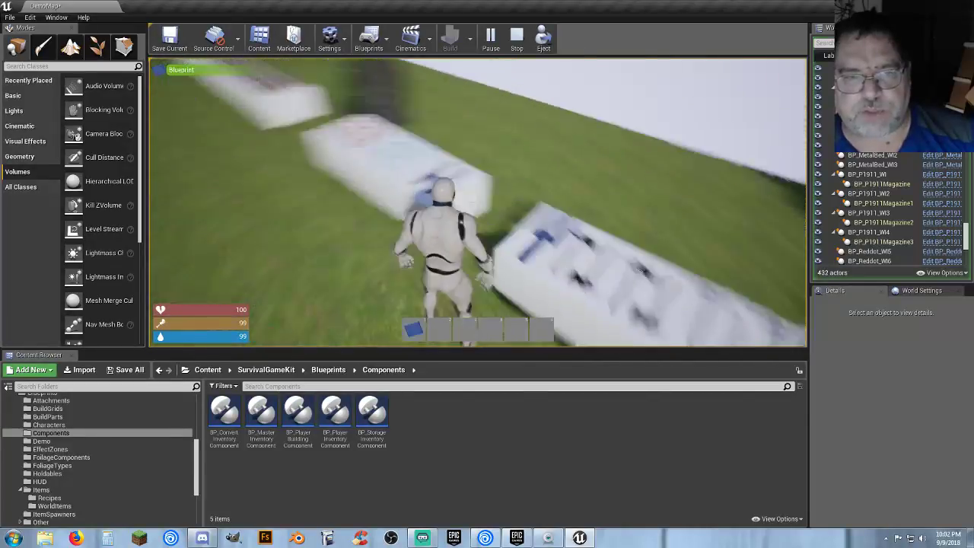
- Collect the Large Backpack and a load of Wood Logs from the item tables
key(w)
key(w)
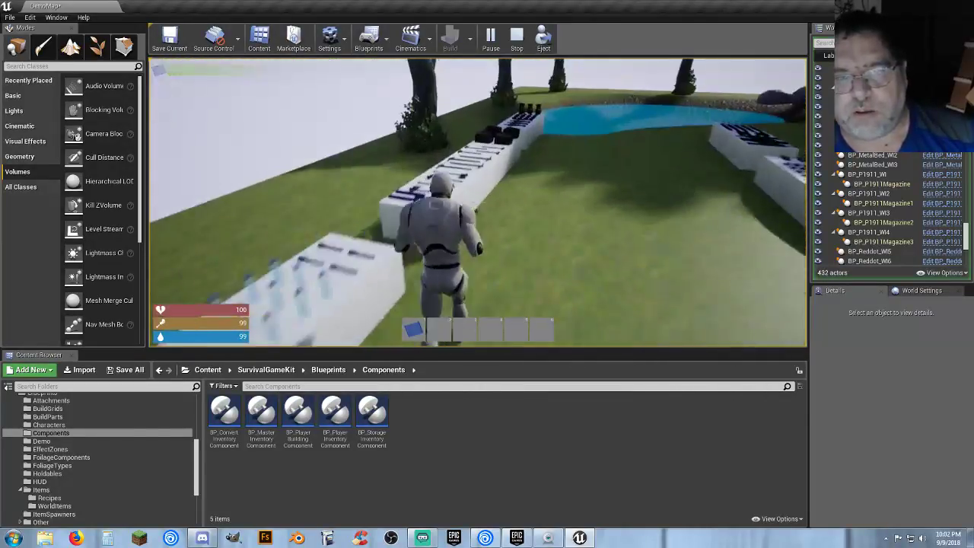
key(e)
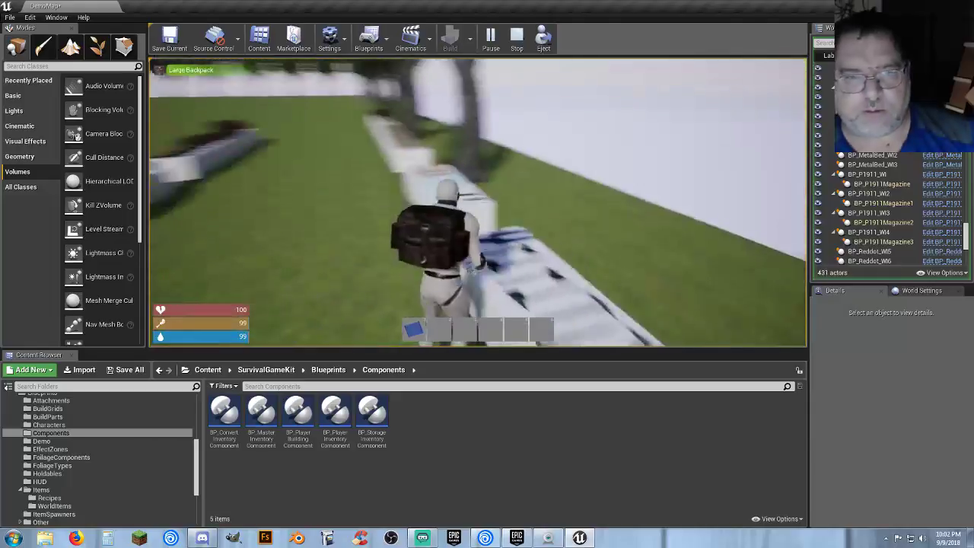
key(w)
key(e)
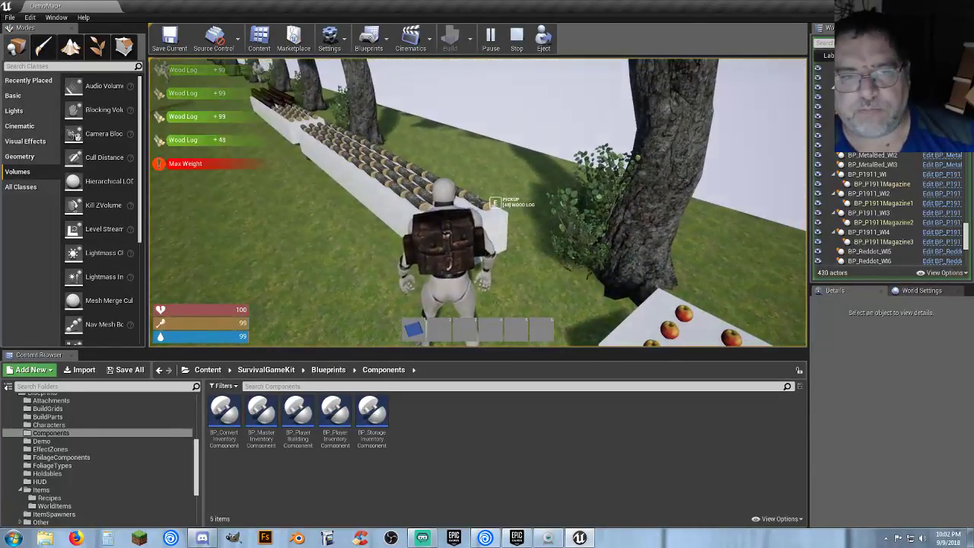
- Equip the Blueprint item in the open field and place two Wooden Foundations side by side
key(w)
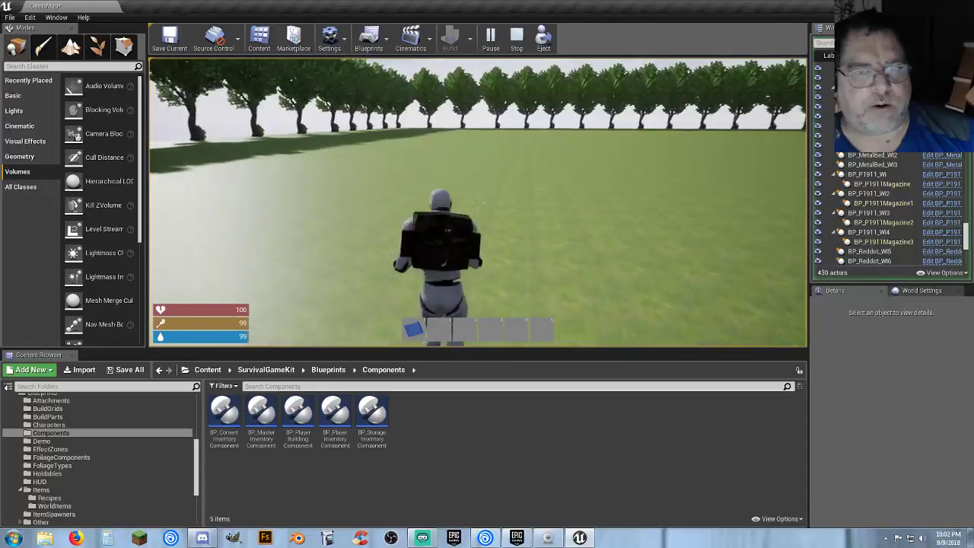
key(1)
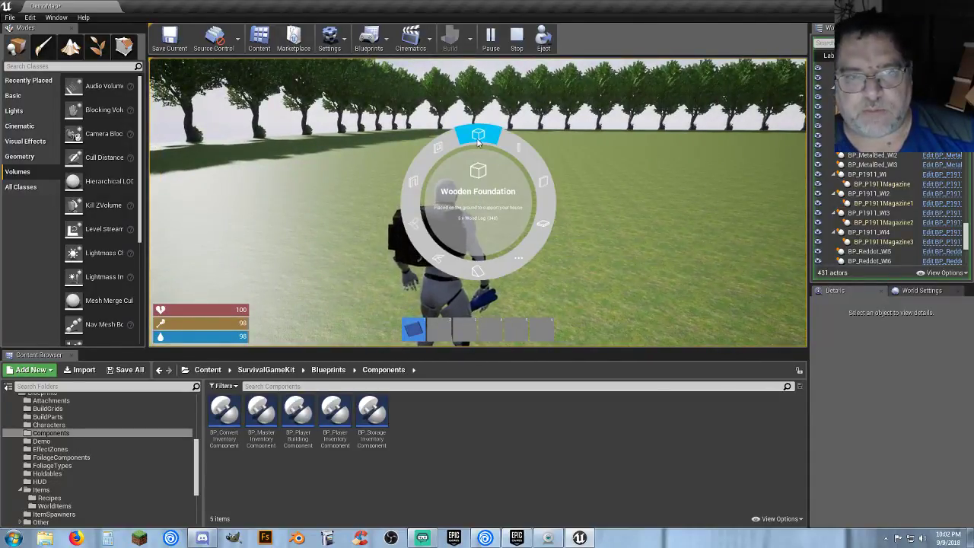
click(478, 141)
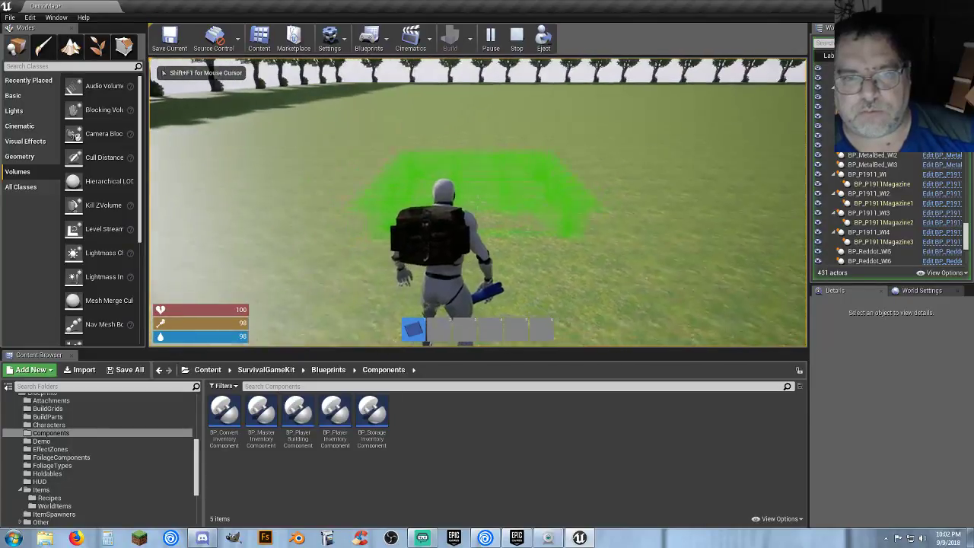
click(478, 202)
key(d)
click(478, 203)
key(space)
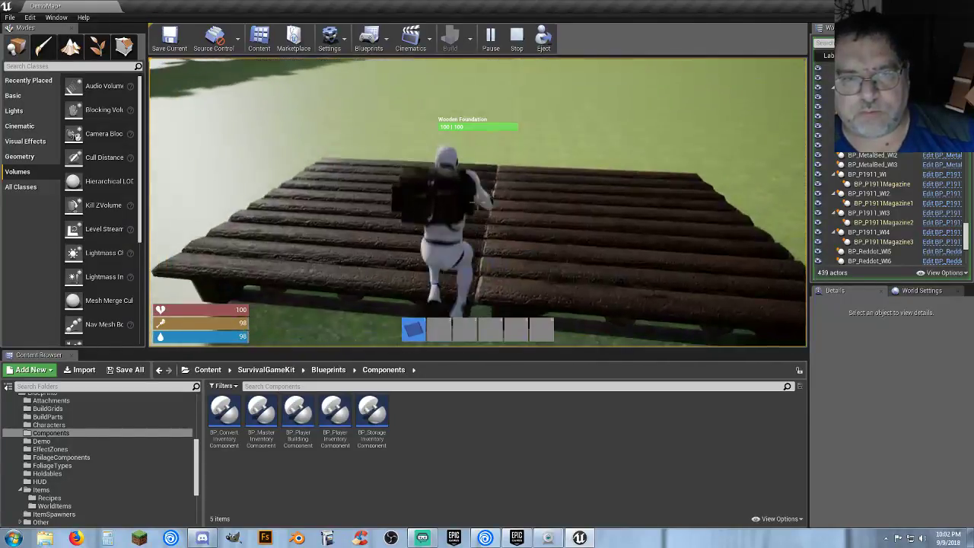
- Climb onto the foundations and place two more behind them to extend the platform
key(w)
key(space)
key(space)
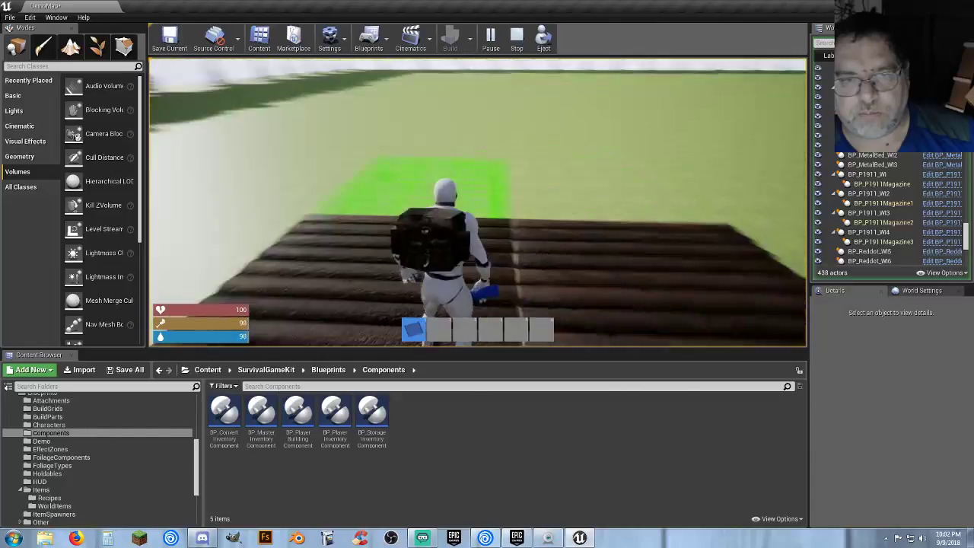
click(478, 203)
click(478, 202)
key(w)
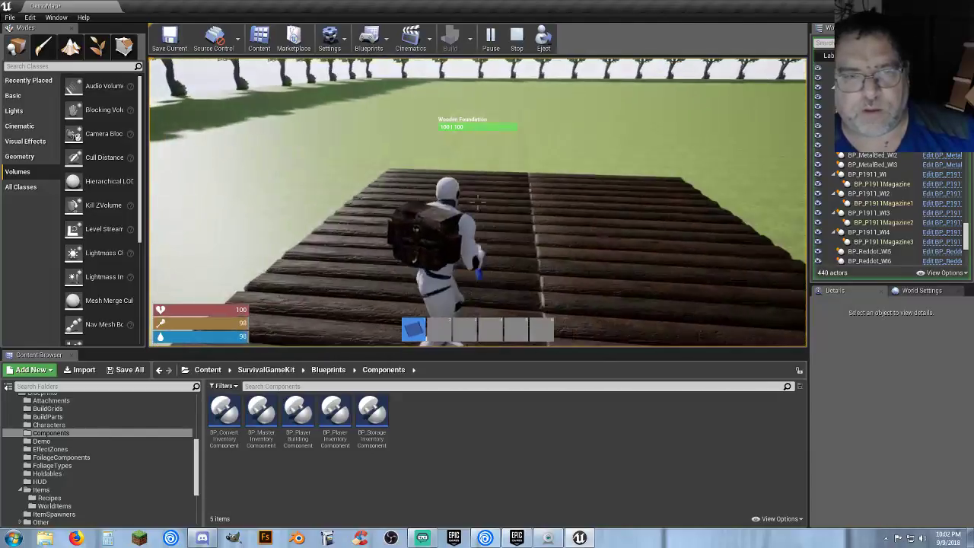
- Attach wooden foundation stairs to the platform's front edge and place a Wooden Doorframe behind them
key(s)
right_click(478, 202)
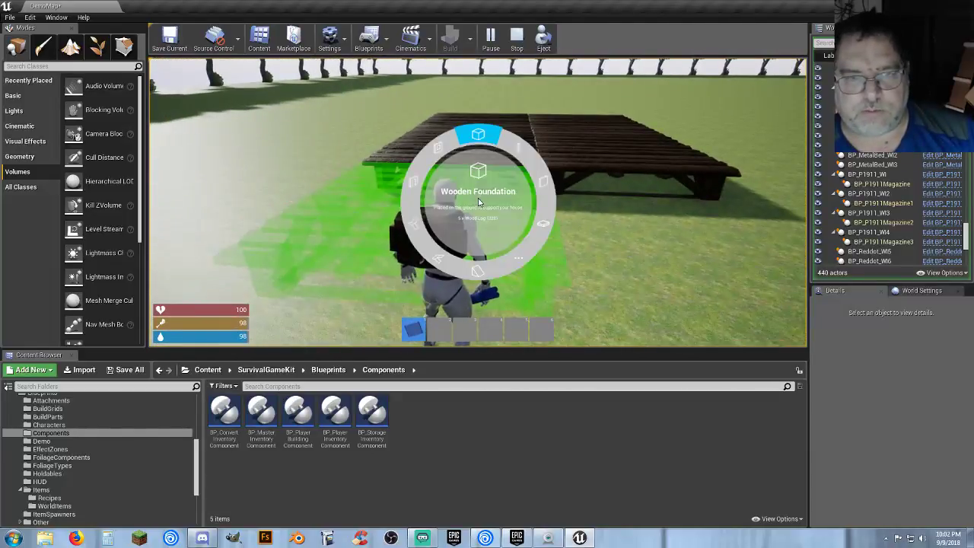
click(478, 266)
click(478, 203)
right_click(478, 202)
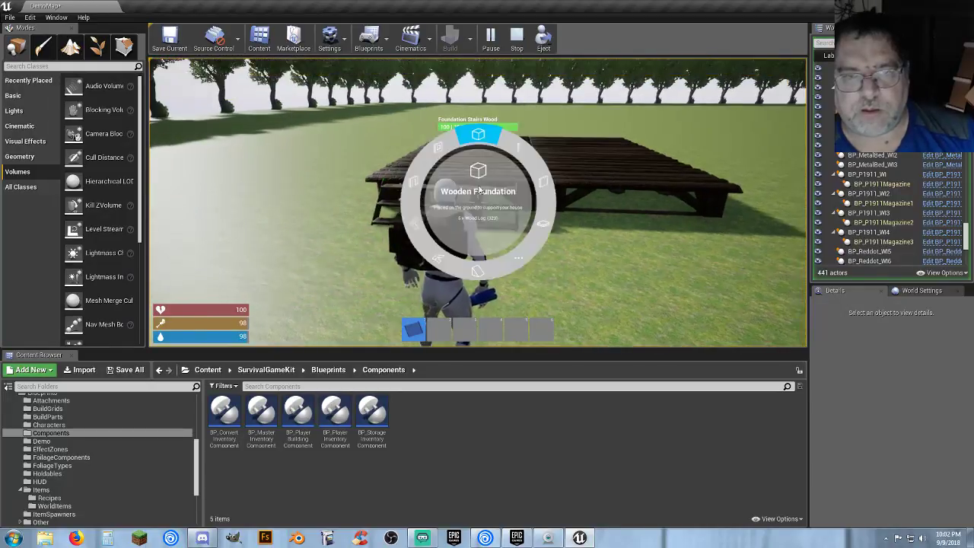
click(424, 185)
click(478, 203)
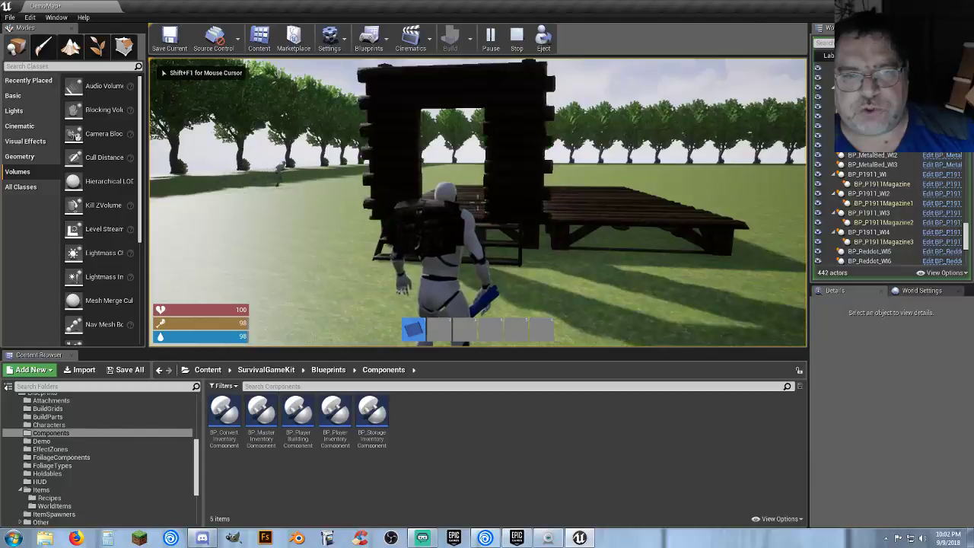
- Choose the wooden staircase as the build part and place it on the platform inside the doorframe
key(q)
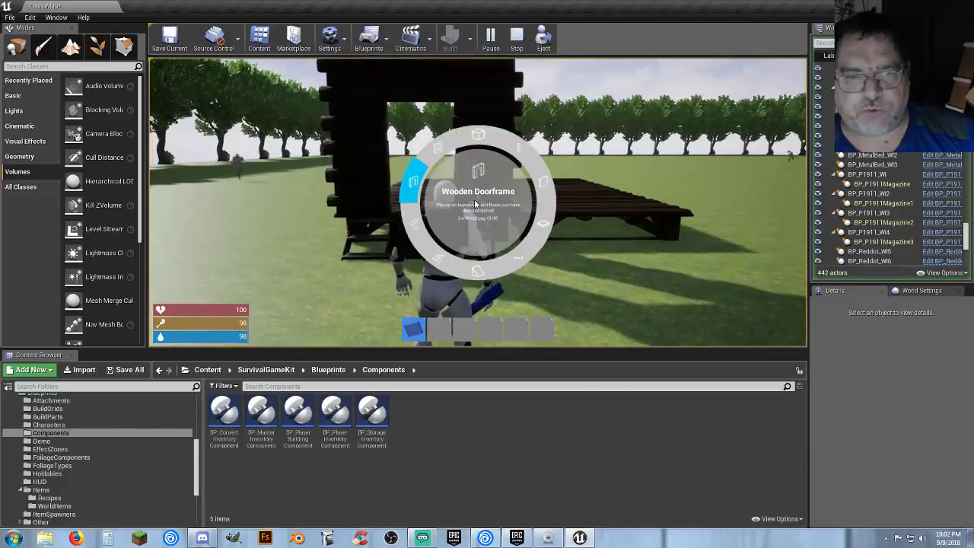
click(442, 242)
key(w)
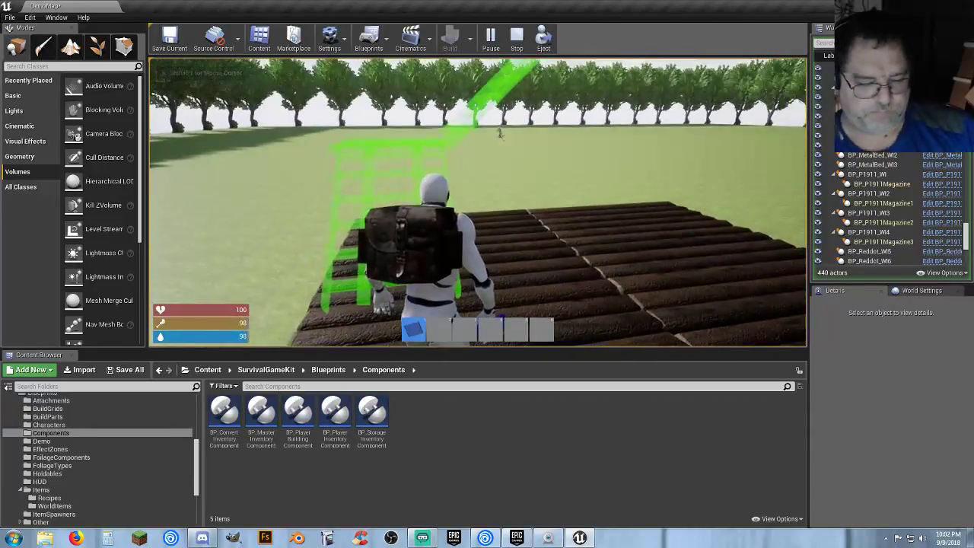
click(499, 133)
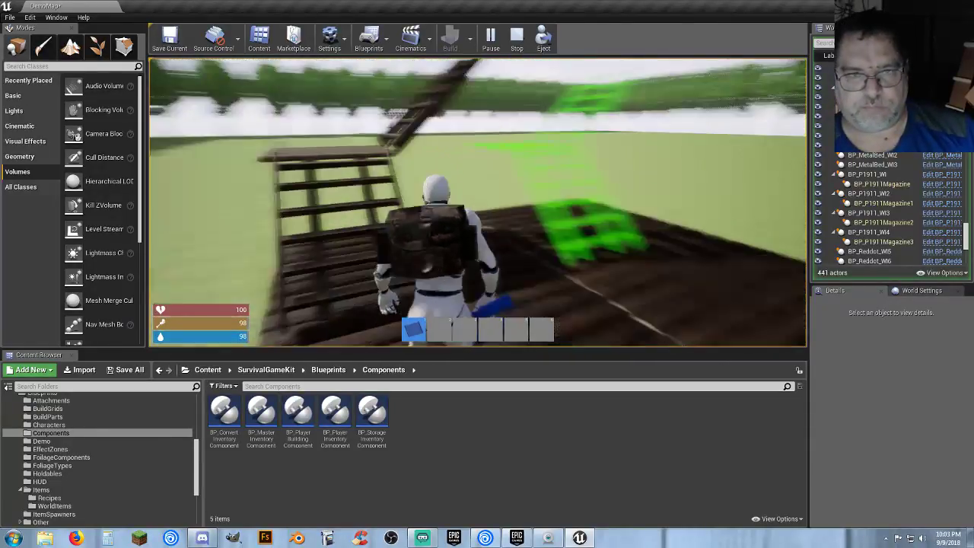
- Choose the Wooden Wall as the build part and place walls around the open edges of the foundation platform
key(b)
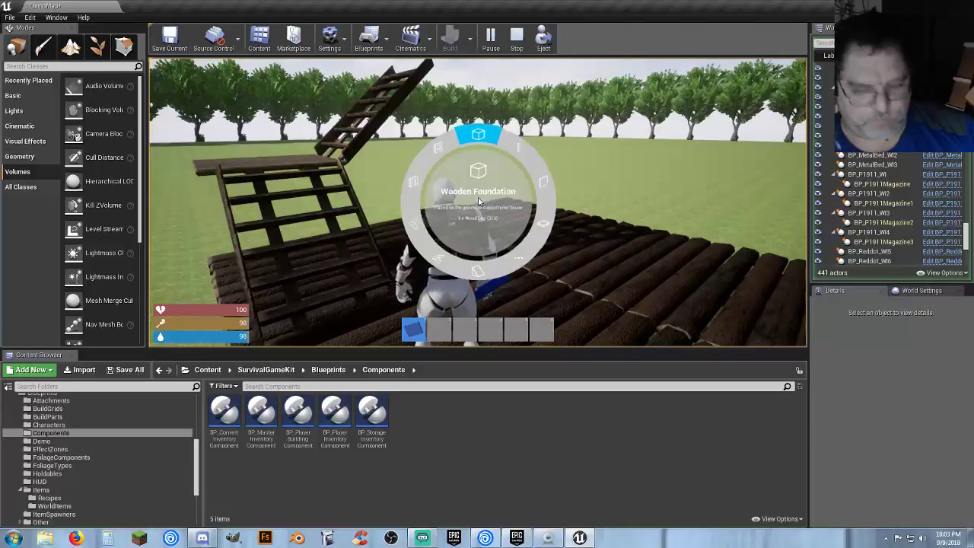
click(542, 183)
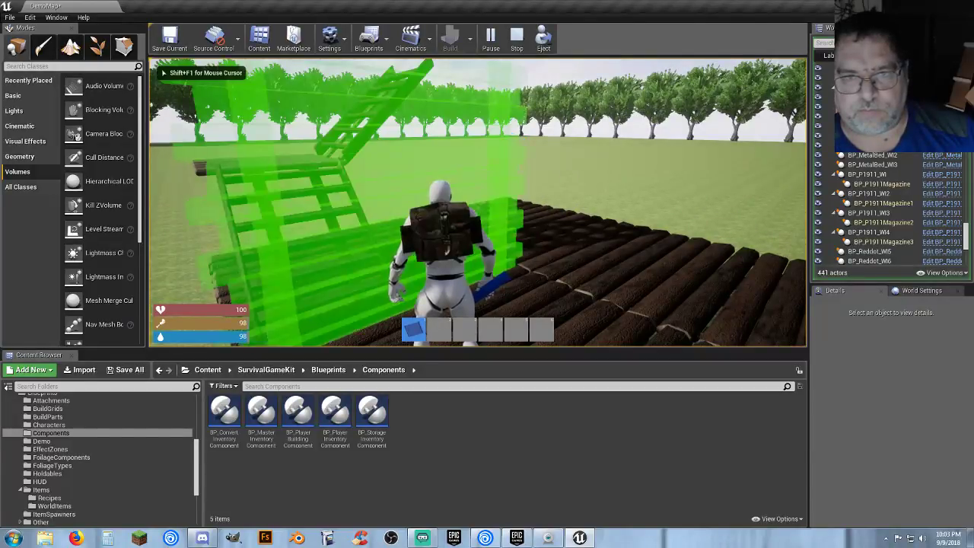
click(478, 202)
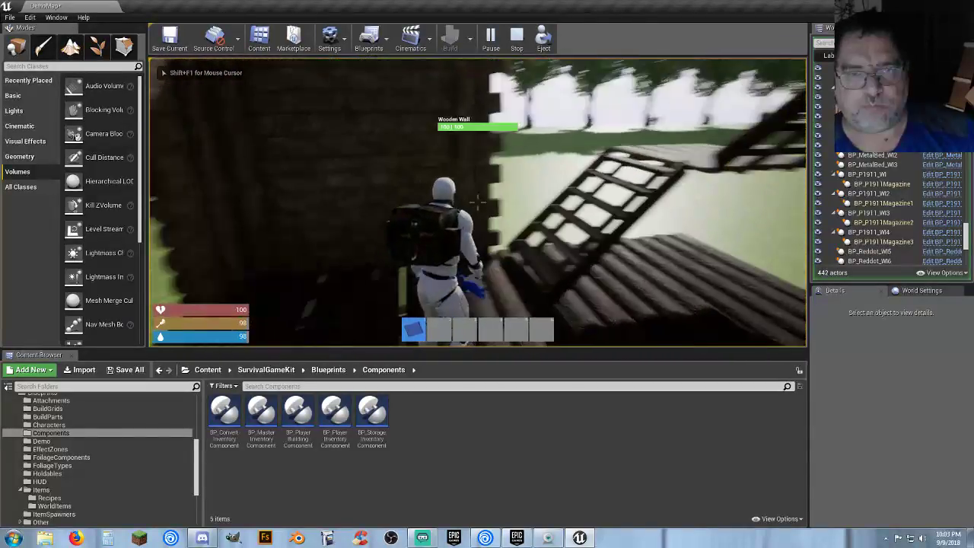
click(477, 202)
click(477, 202)
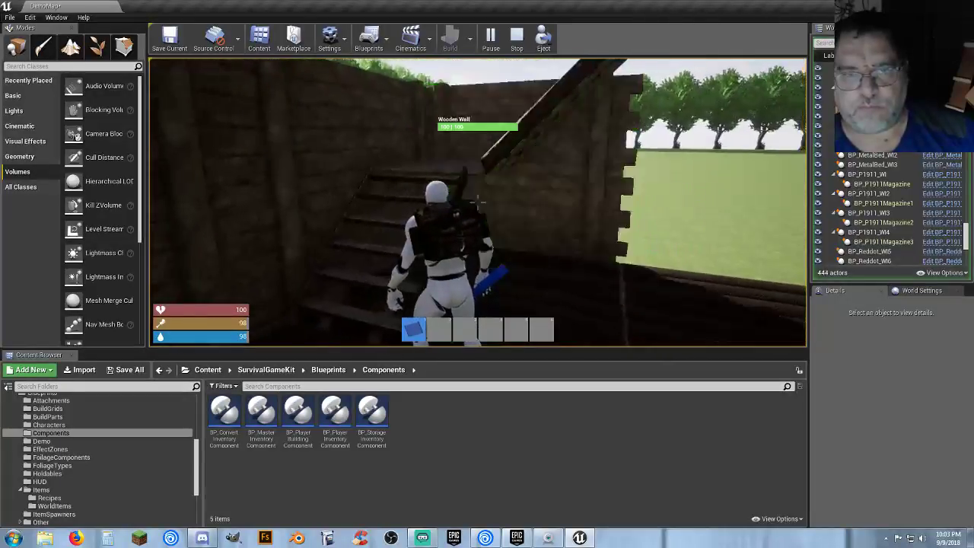
click(478, 203)
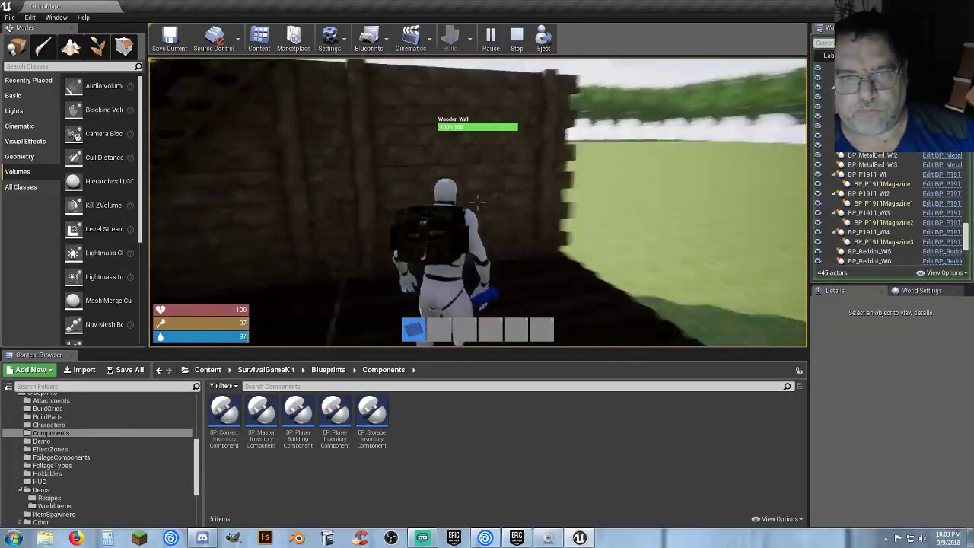
click(478, 203)
click(477, 202)
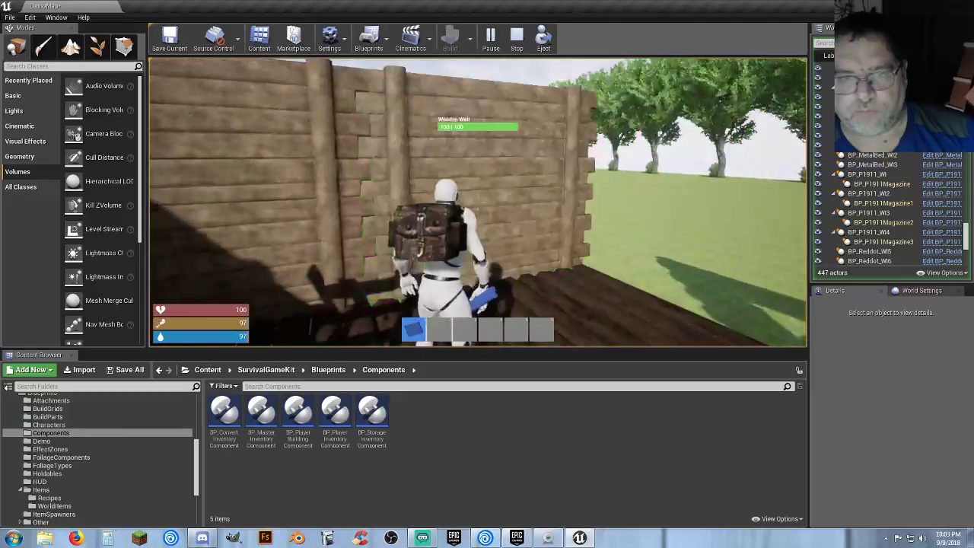
click(477, 202)
- Climb the wooden staircase and place a Wooden Floor at the upper level
key(w)
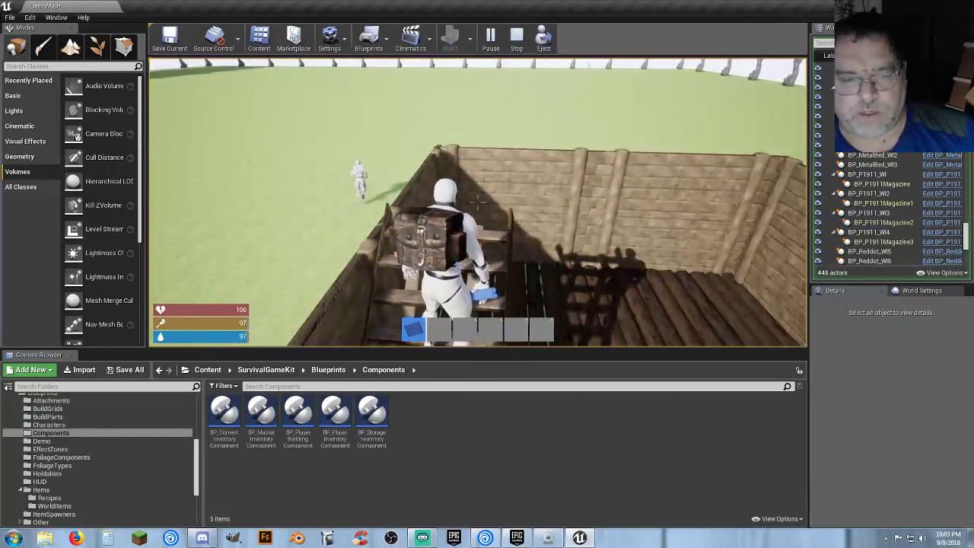
right_click(477, 202)
click(542, 225)
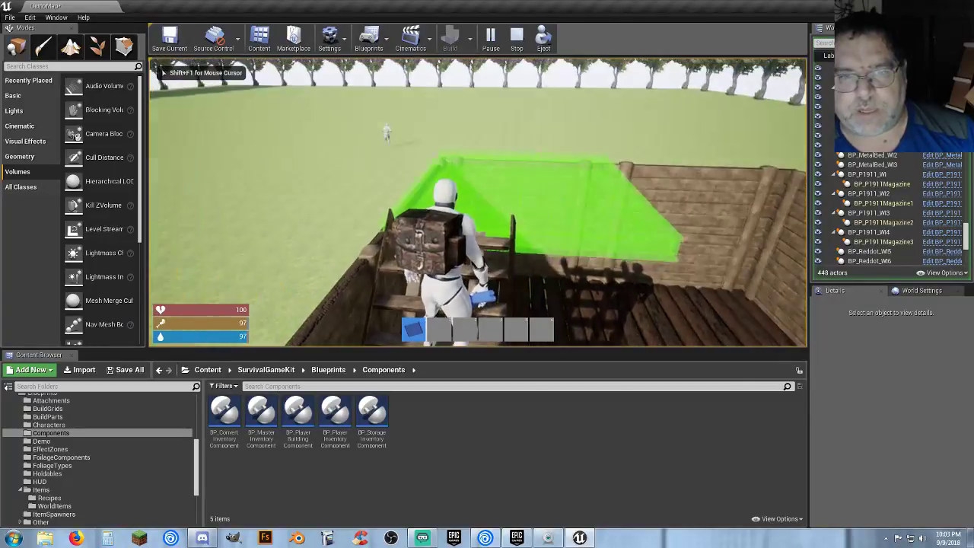
click(478, 199)
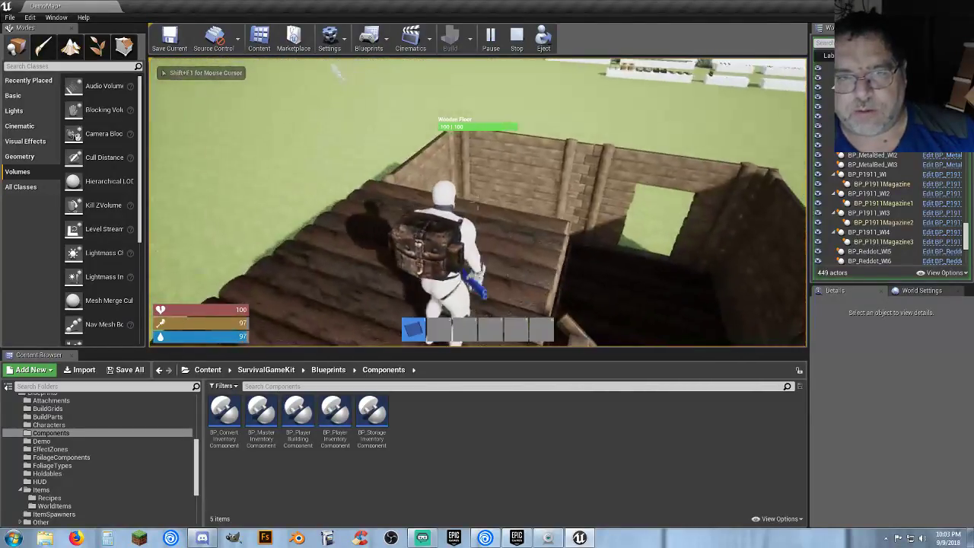
- Choose Stairs L Wood as the build part, rotate it, and place it on the upper floor
key(q)
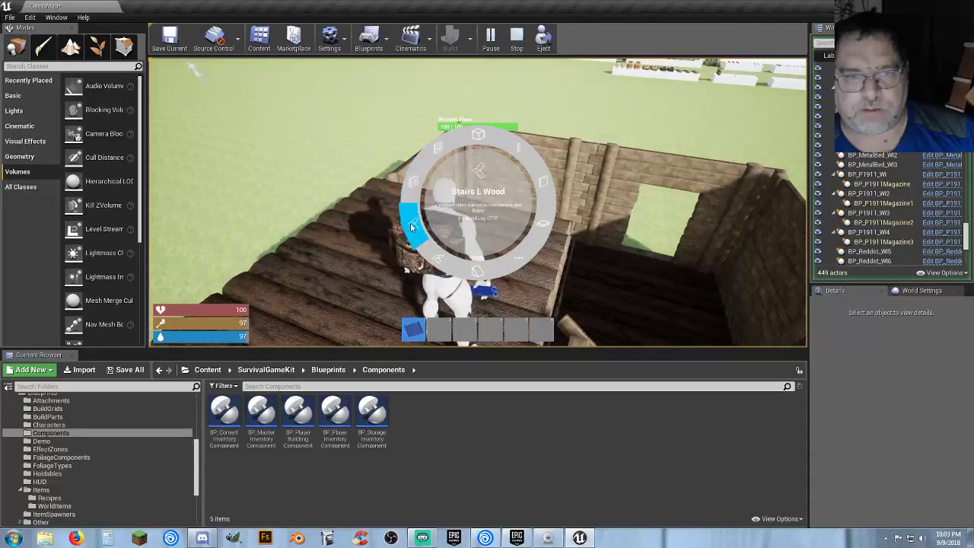
click(438, 220)
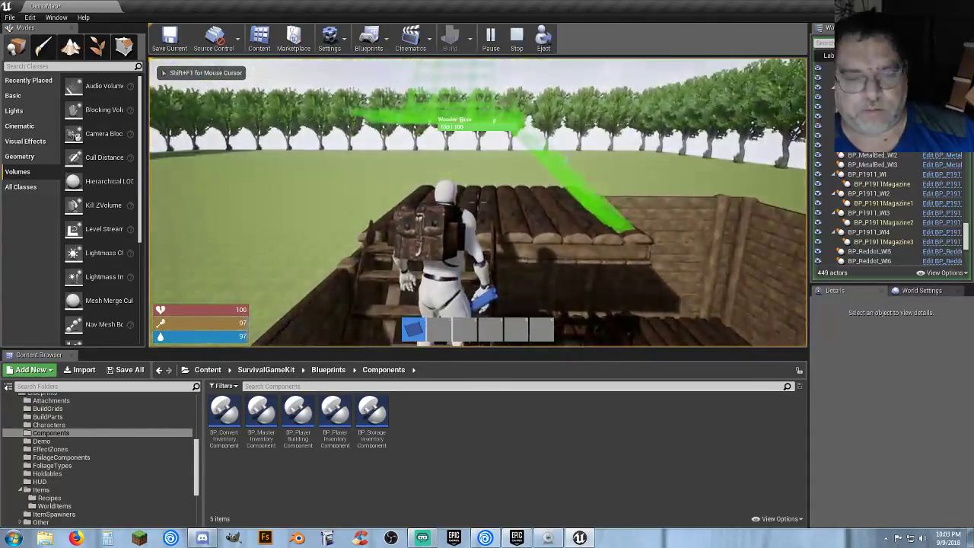
key(r)
click(571, 166)
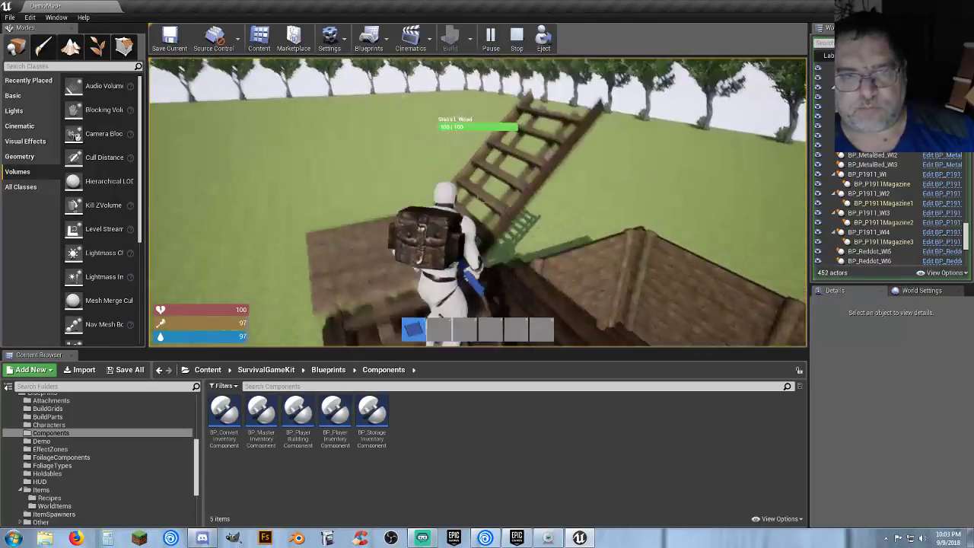
- Switch the build part back to the wooden wall and raise second-storey walls on top of the lower ones
right_click(481, 197)
click(480, 196)
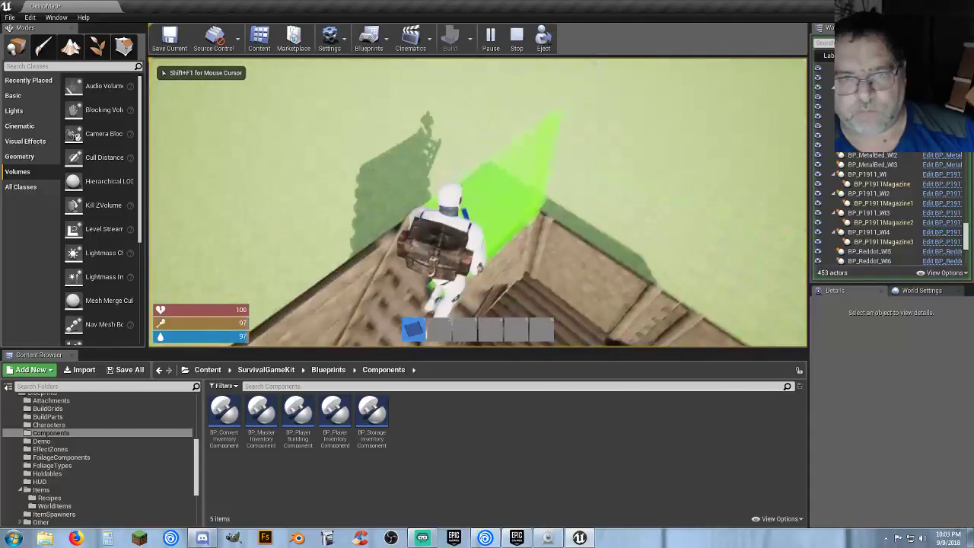
click(478, 202)
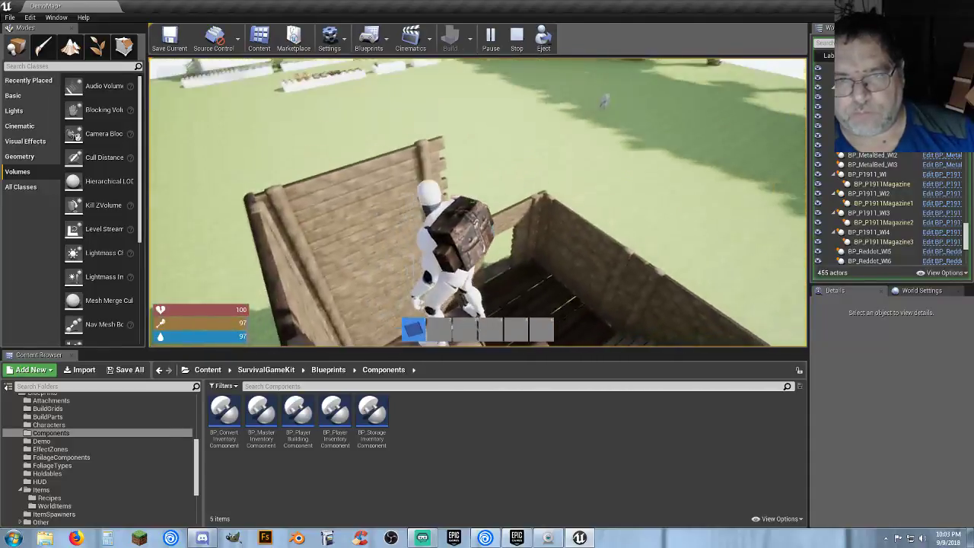
key(w)
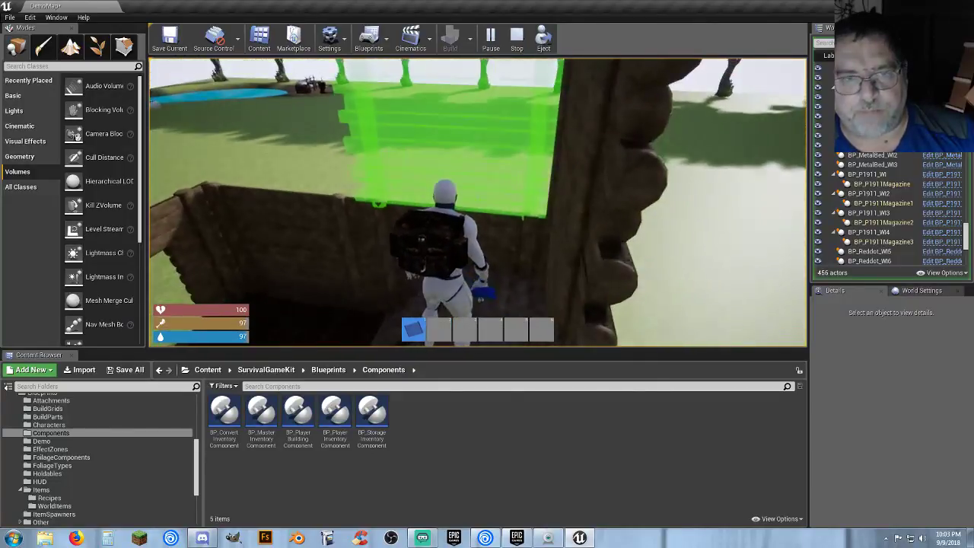
click(478, 202)
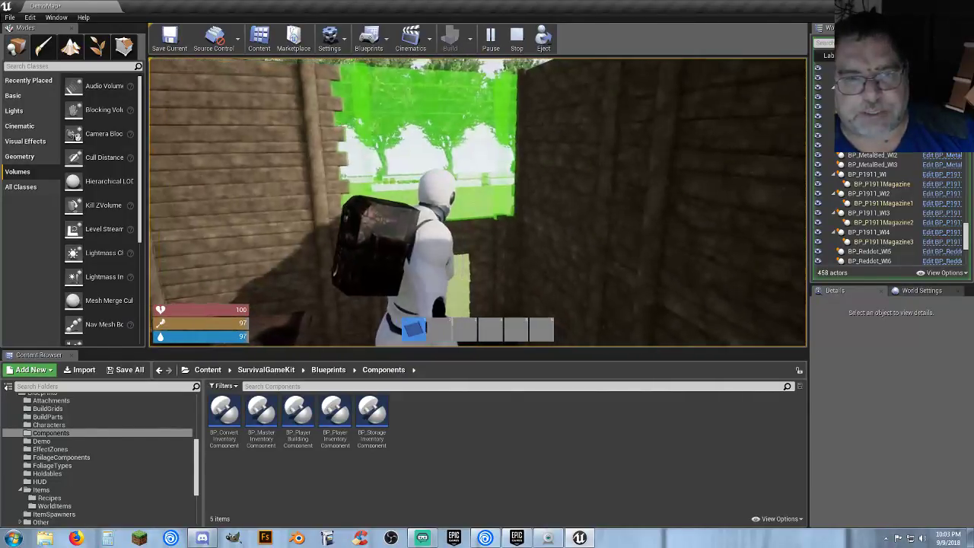
key(w)
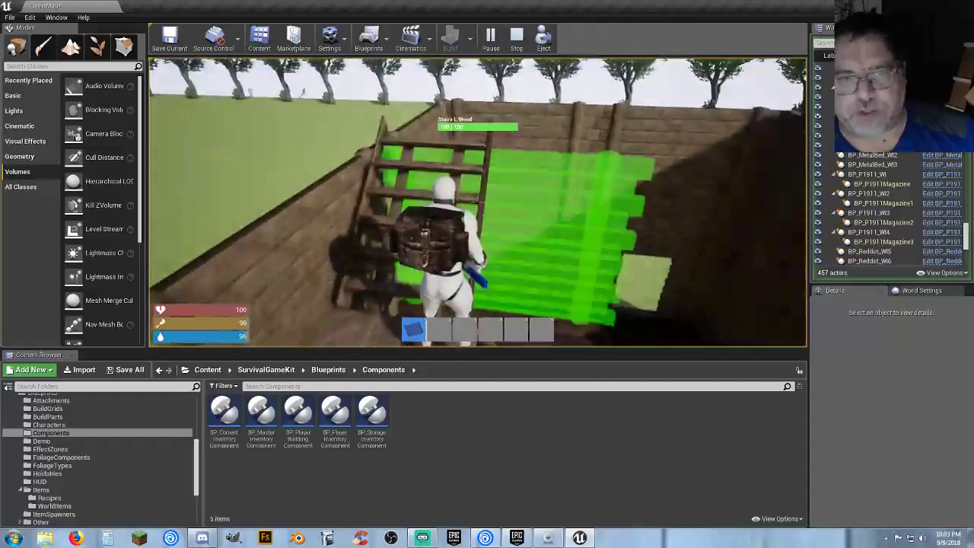
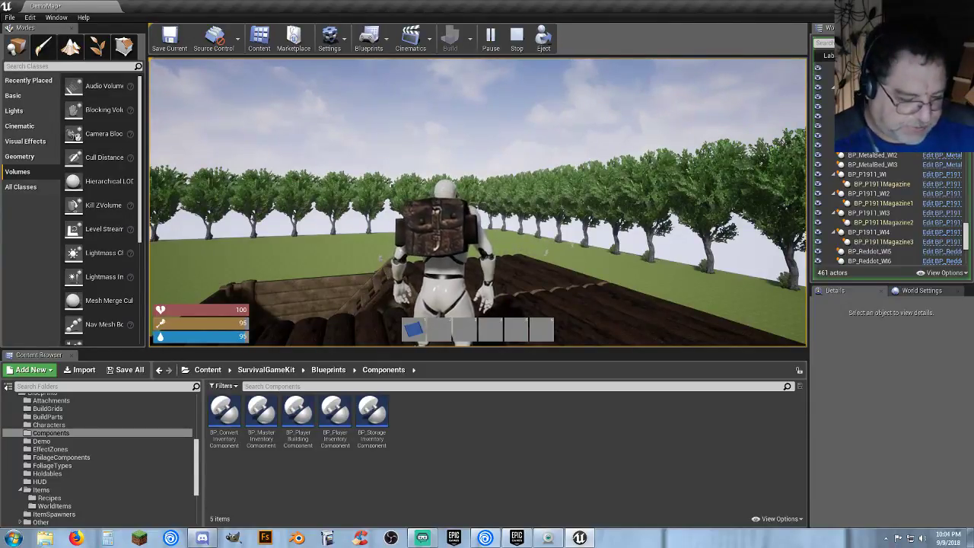
- Walk between the roof and the upper stairs to examine how the NPC inside the house moves
key(w)
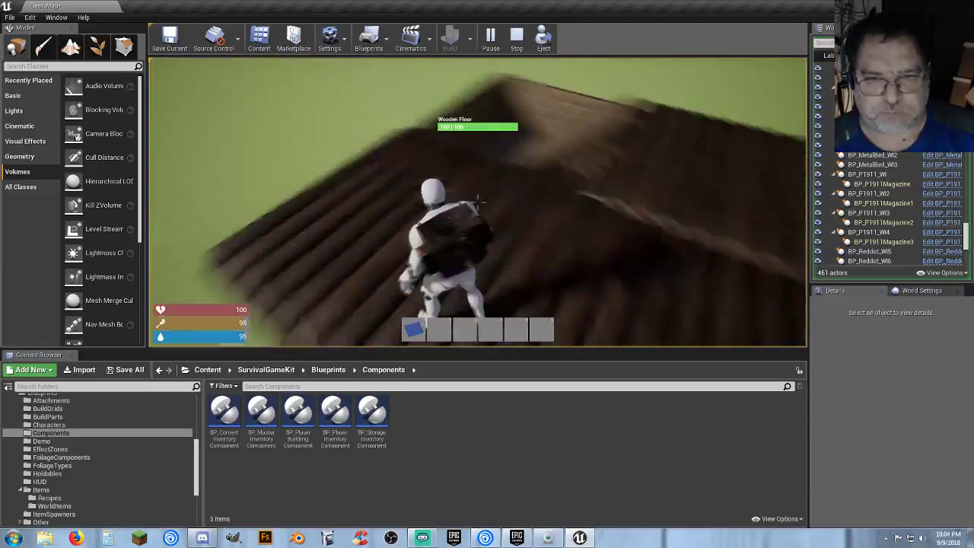
key(w)
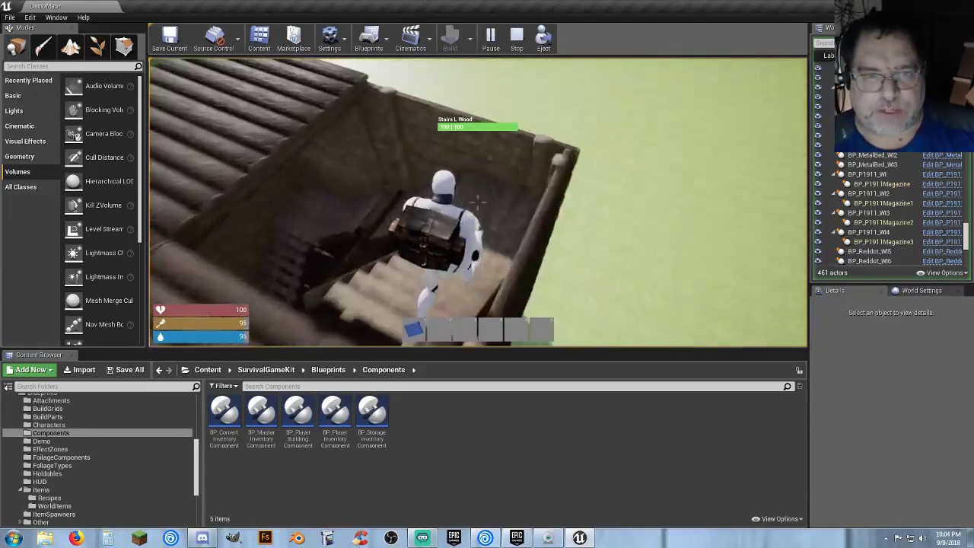
key(w)
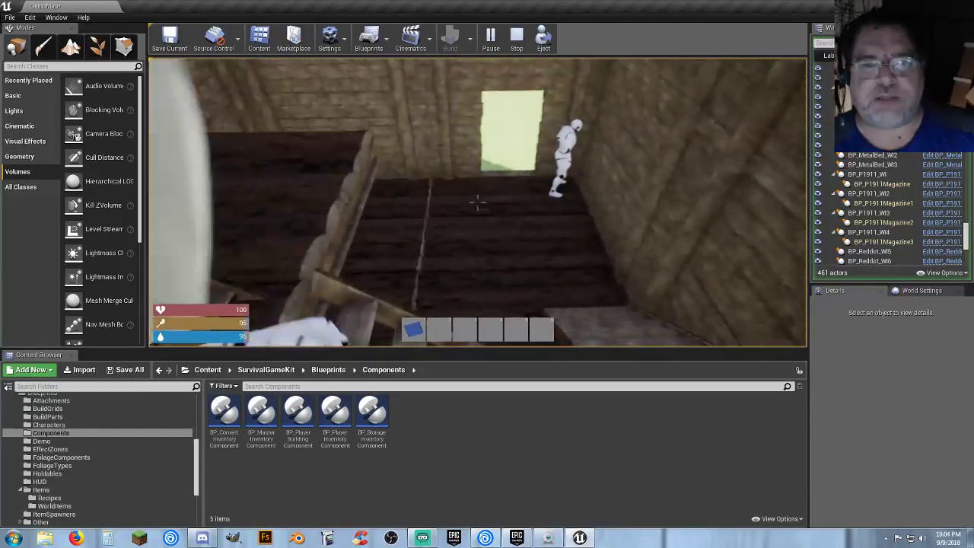
key(w)
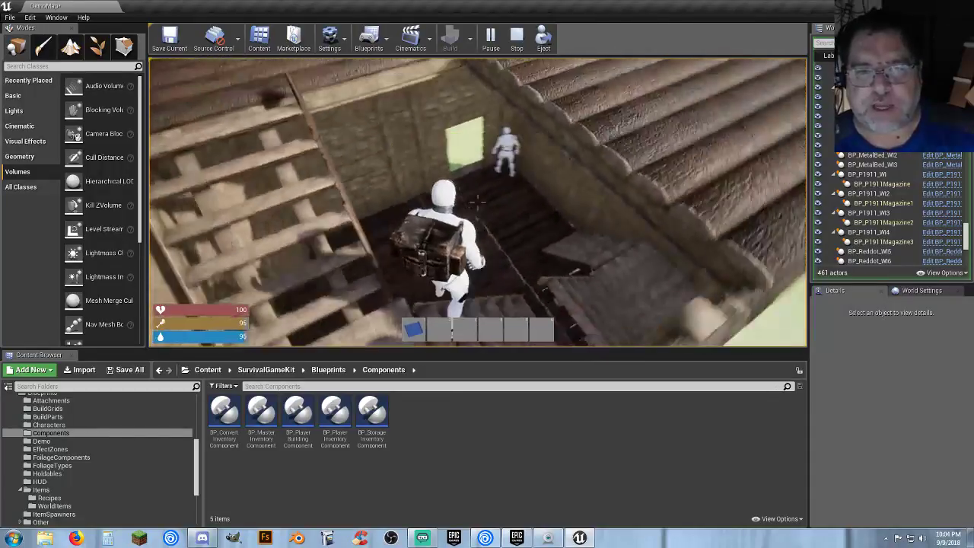
key(s)
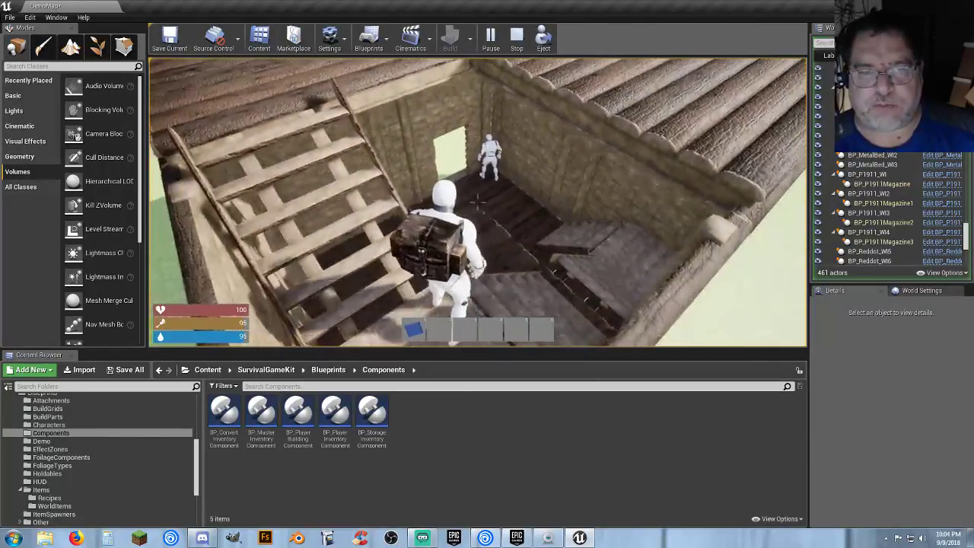
key(w)
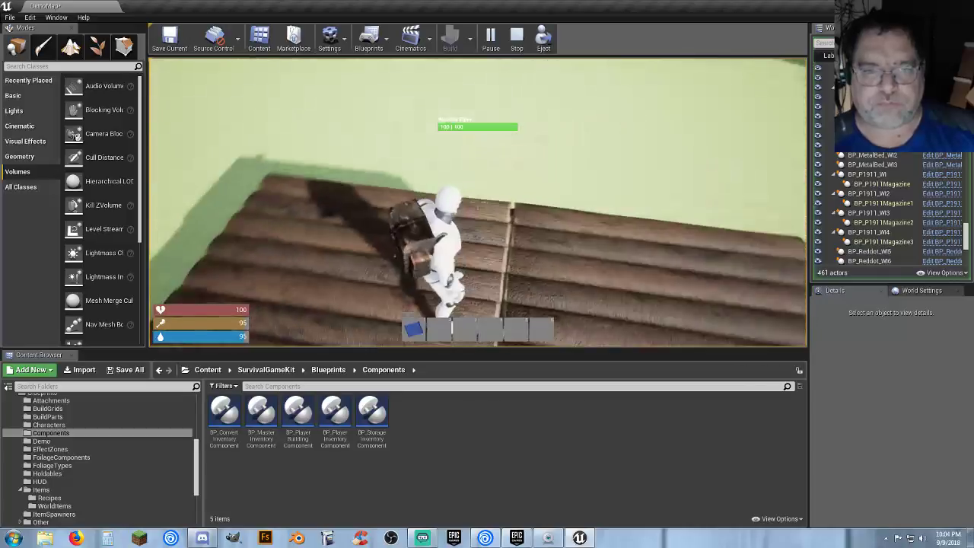
- Drop off the roof and re-enter the house through the doorframe to check the NPC on the stairs
key(w)
key(w)
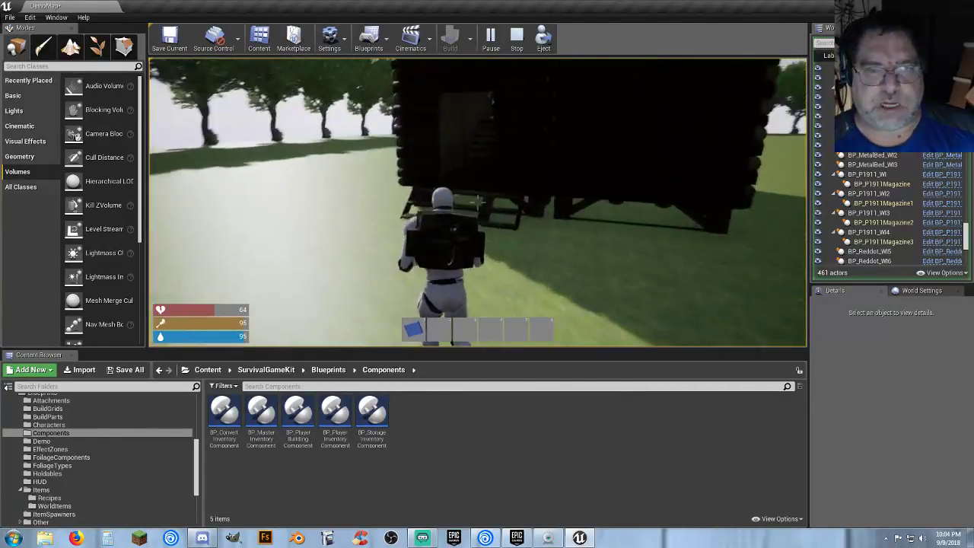
key(w)
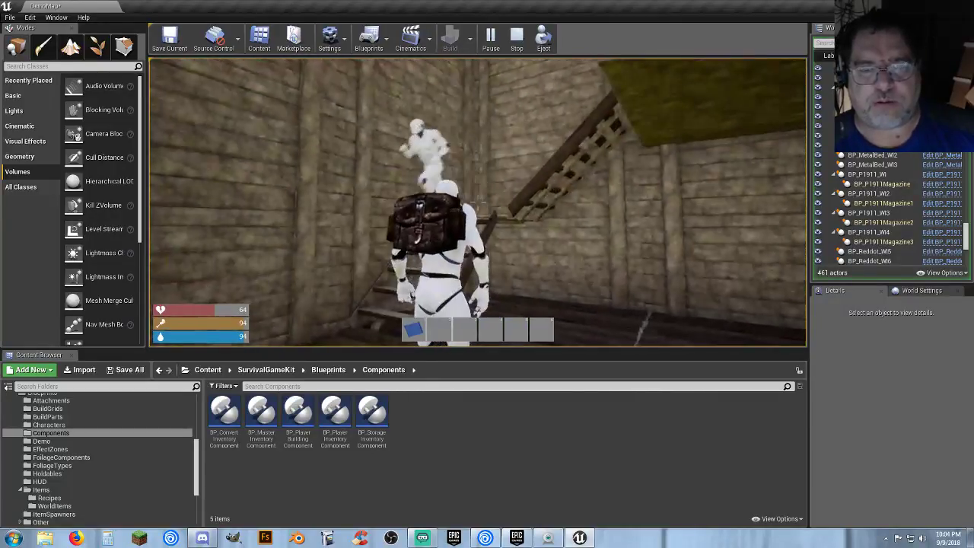
- Walk up to the doorframe from inside the house and fit a door in it
key(w)
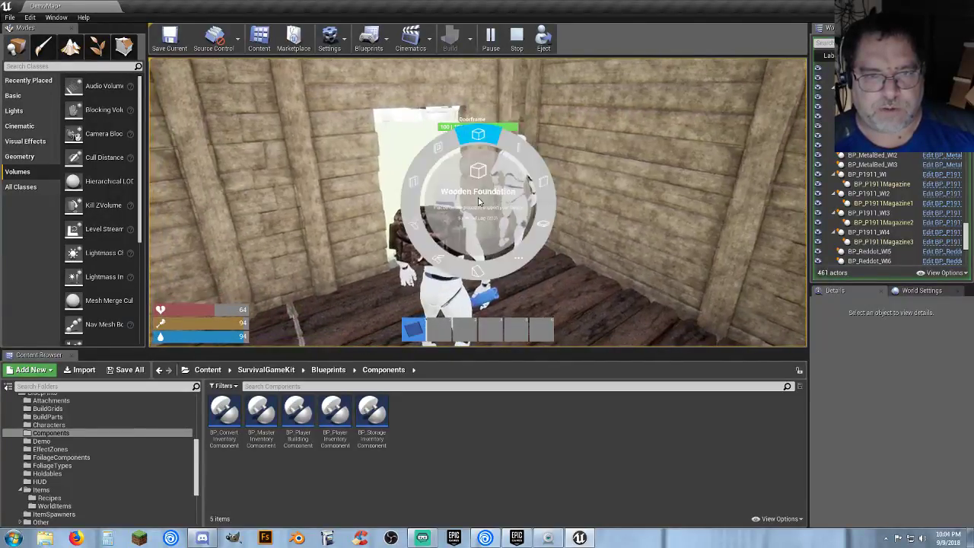
click(439, 147)
key(e)
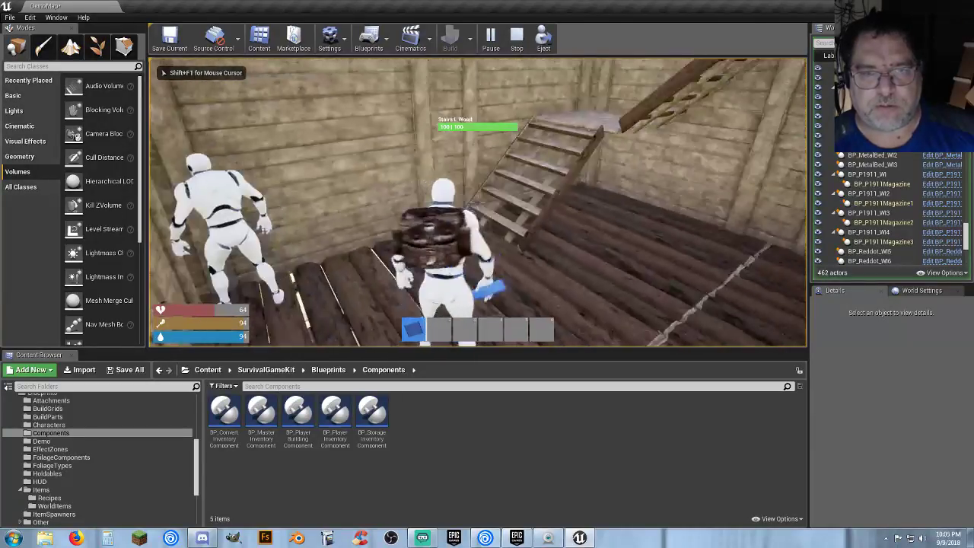
- Climb both staircases to the roof, check whether the NPC follows, and leave the house over its edge
key(w)
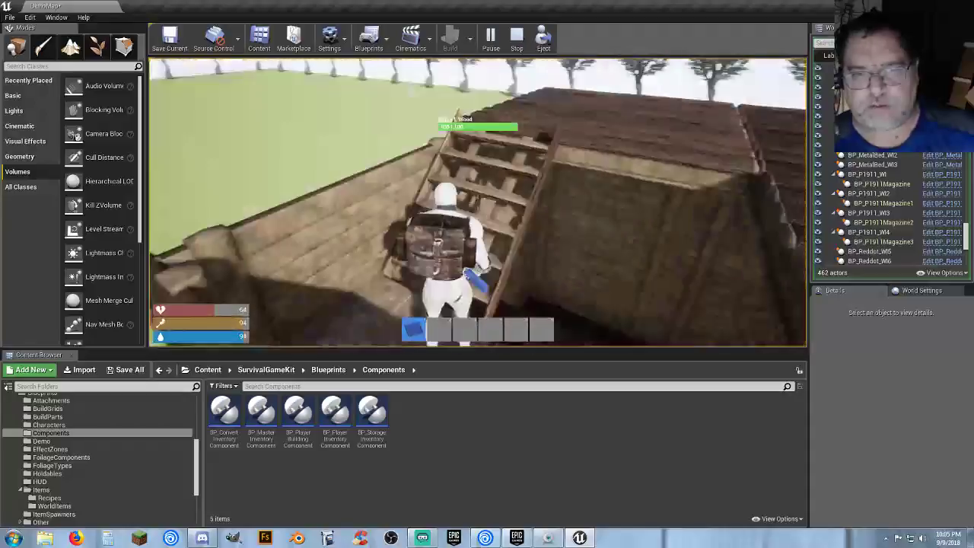
key(w)
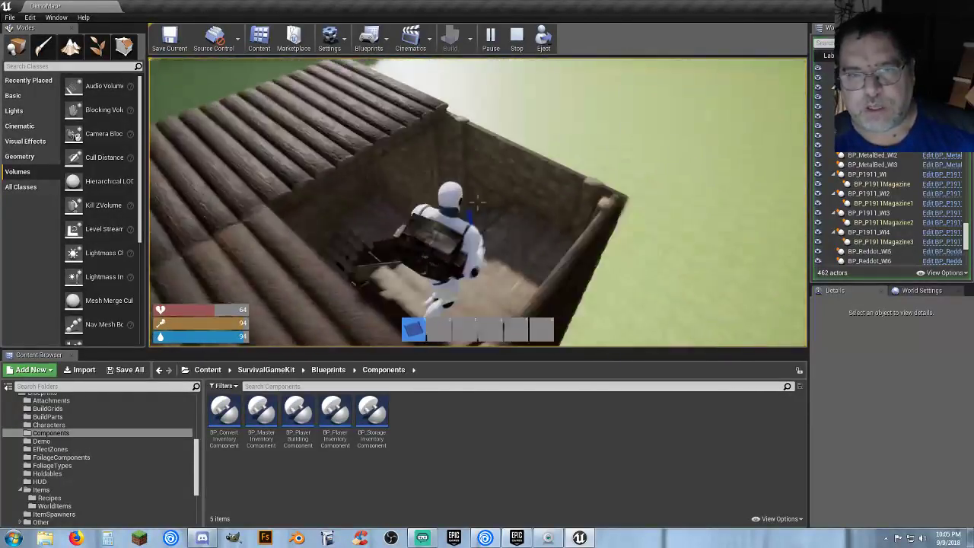
key(space)
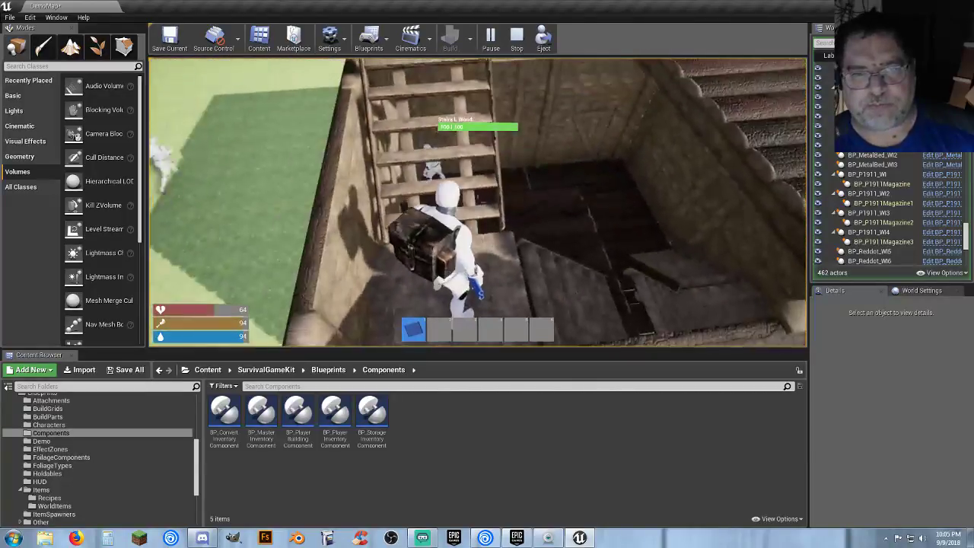
key(w)
- Run from the house to the item tables and pick up a gun and 12 Gauge Buckshot
key(w)
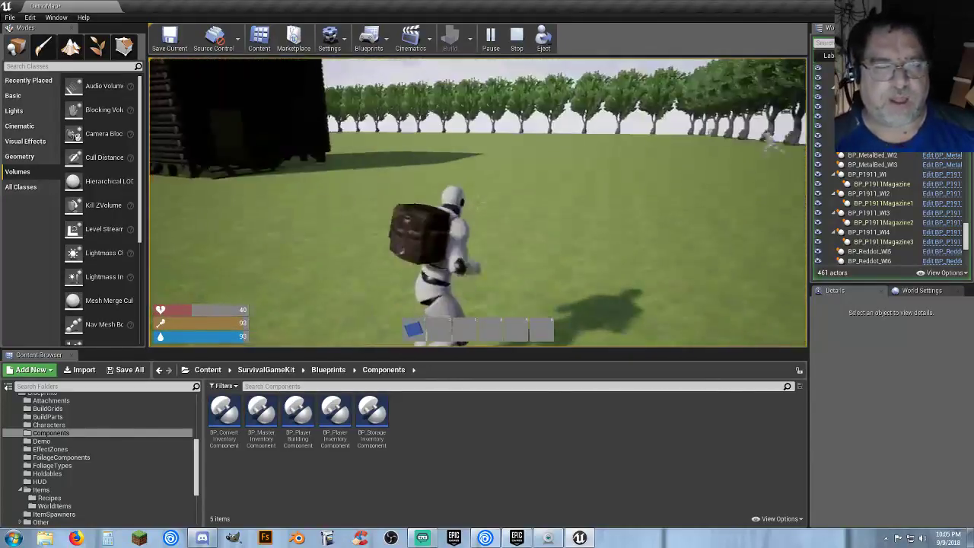
key(w)
key(w)
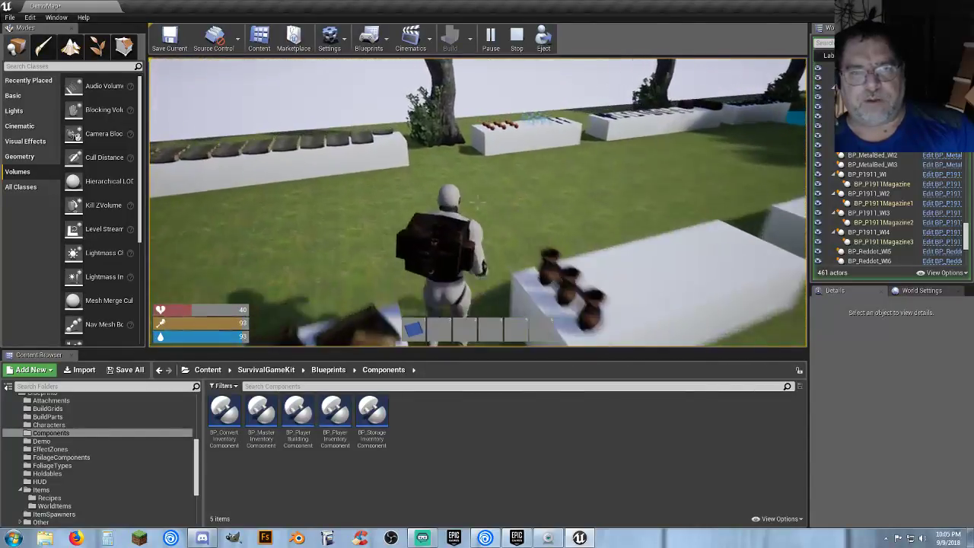
key(w)
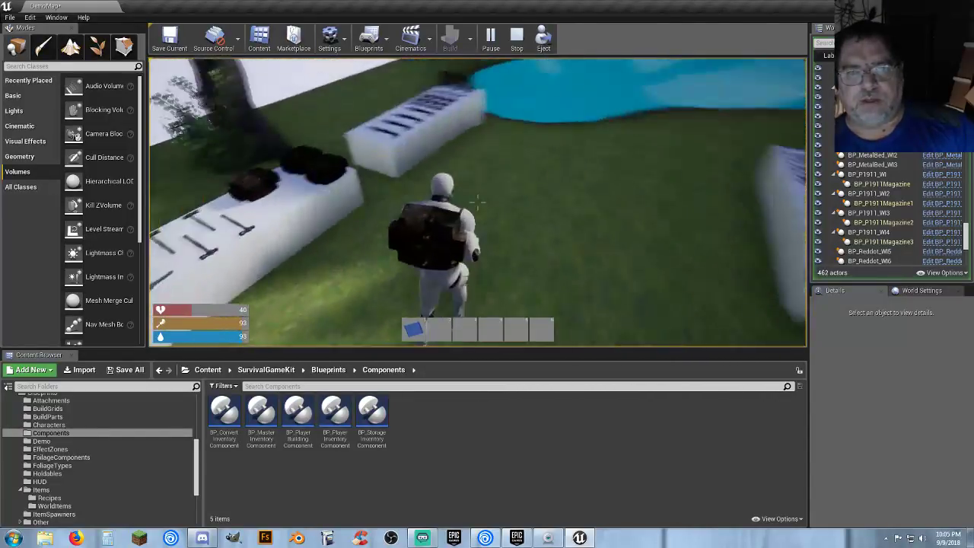
key(d)
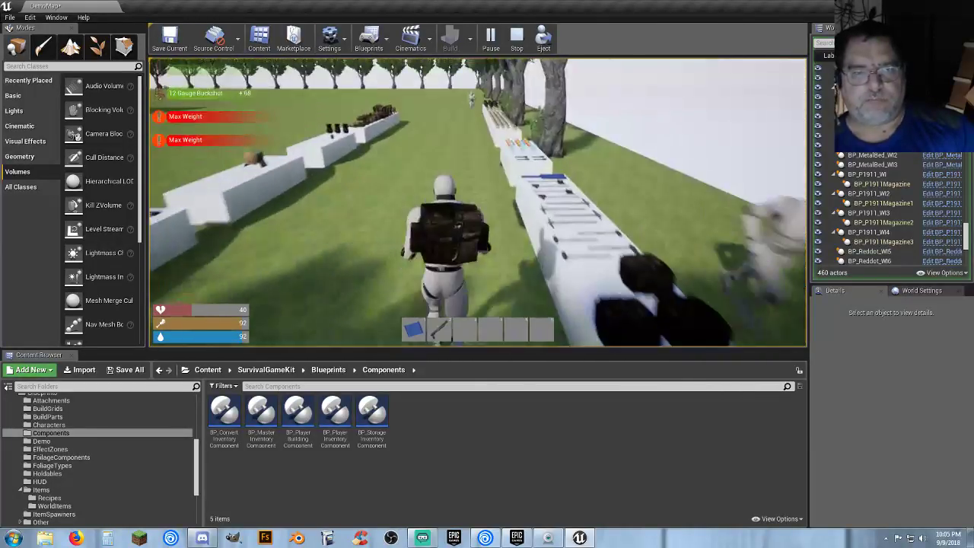
- Equip and reload the gun, and run from the item tables around to the back of the wooden house
key(w)
key(2)
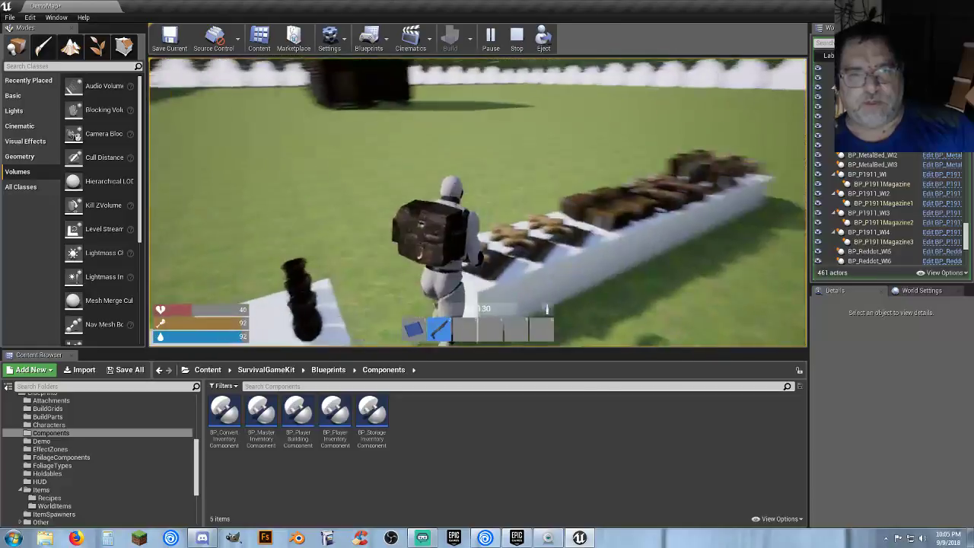
key(w)
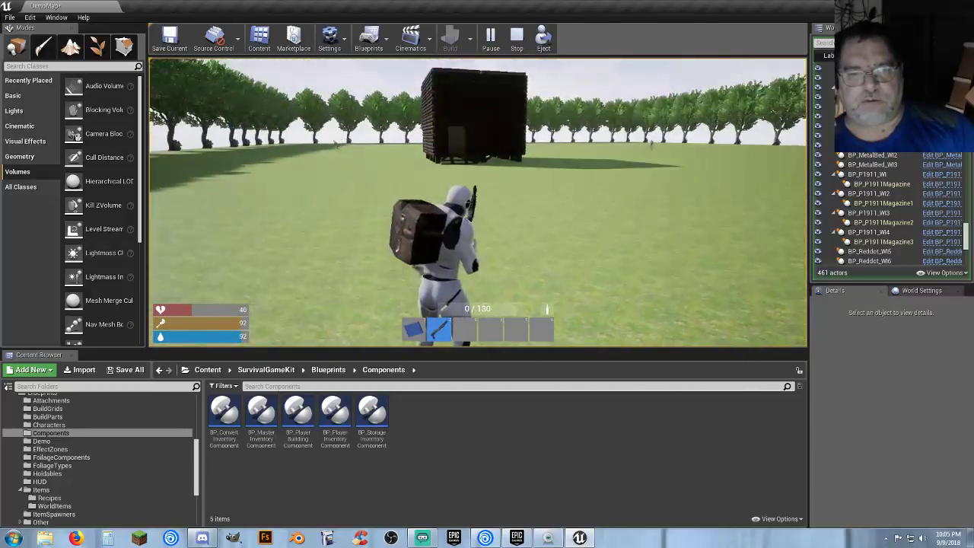
key(r)
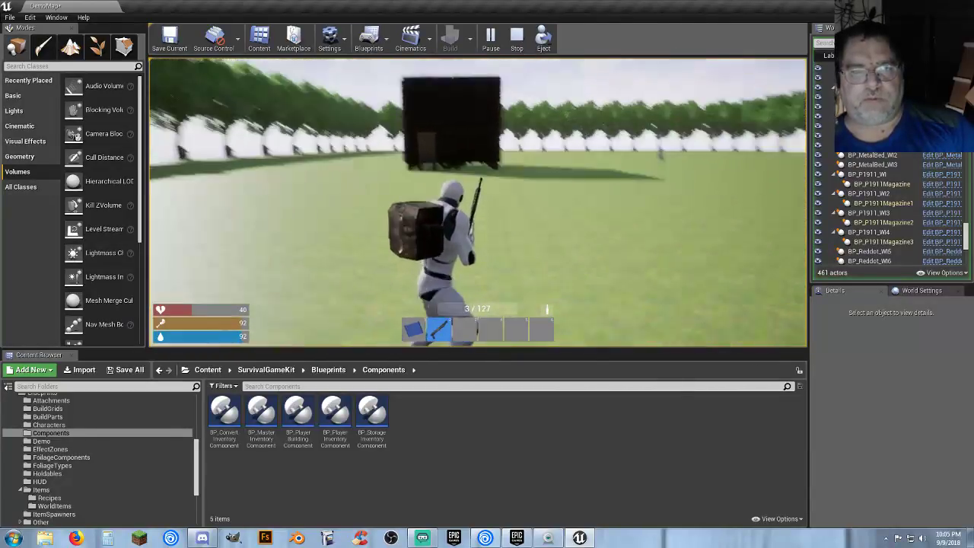
key(d)
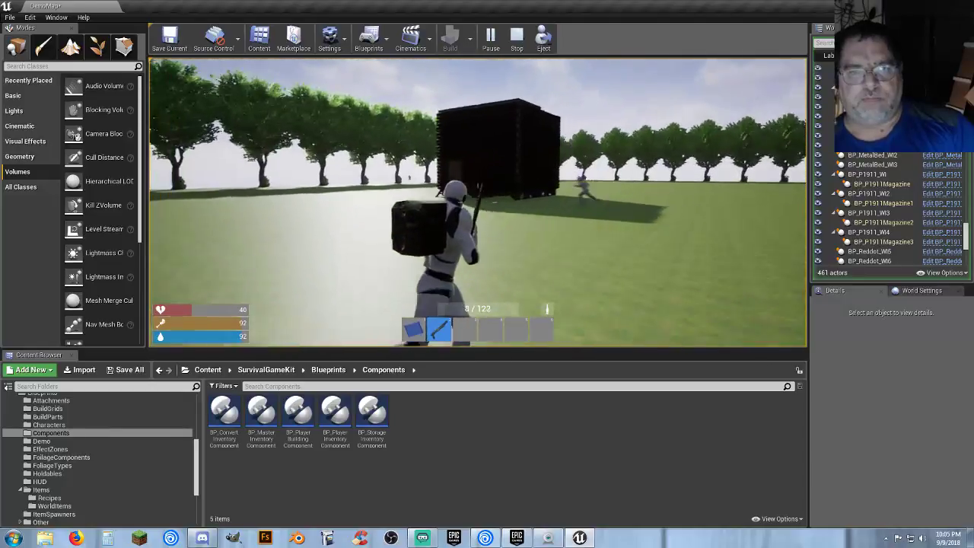
key(w)
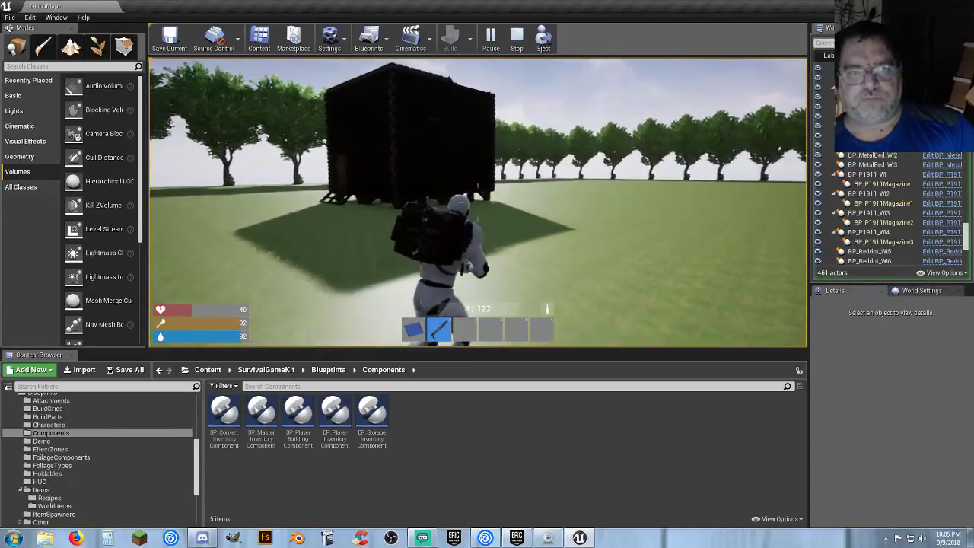
key(w)
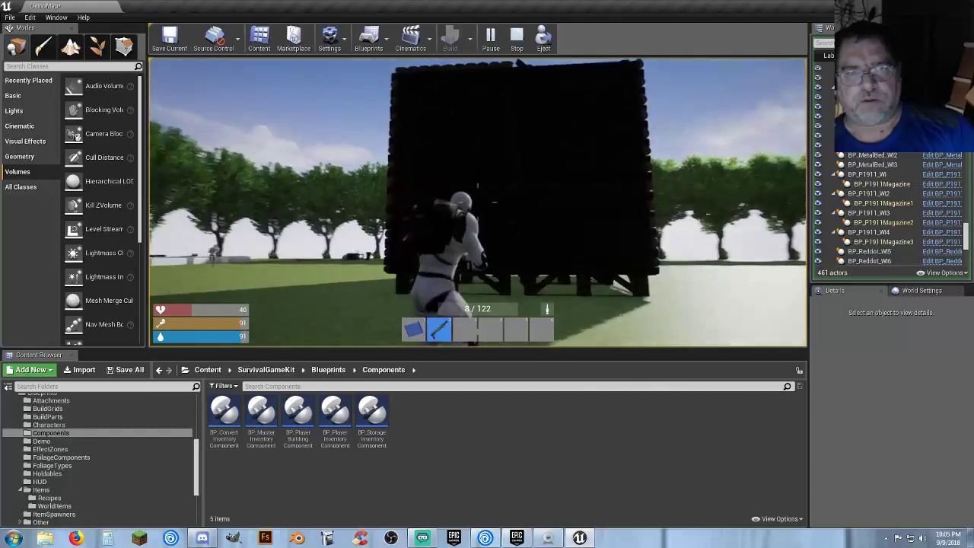
- Switch to the building tool and extend the back of the house with a platform of Wooden Foundations
key(1)
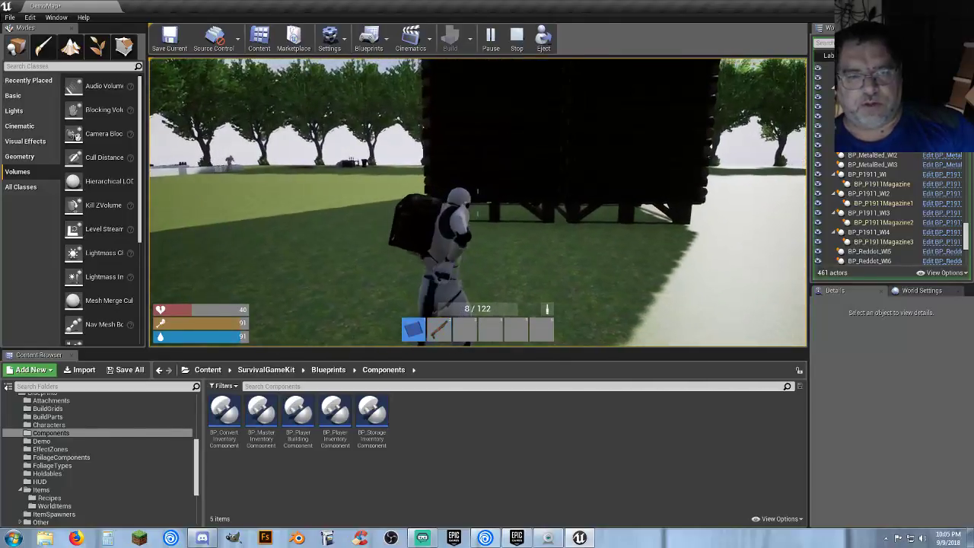
right_click(478, 202)
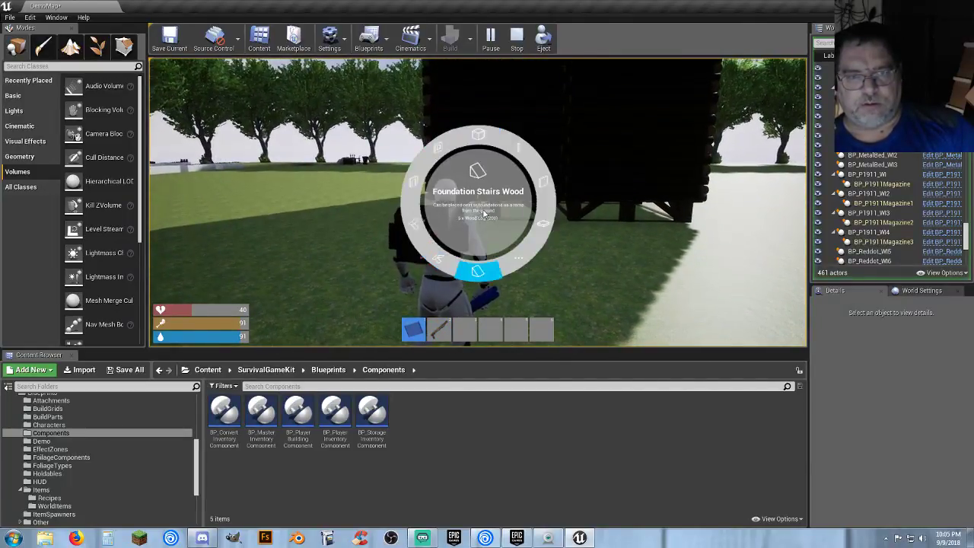
click(471, 146)
click(478, 201)
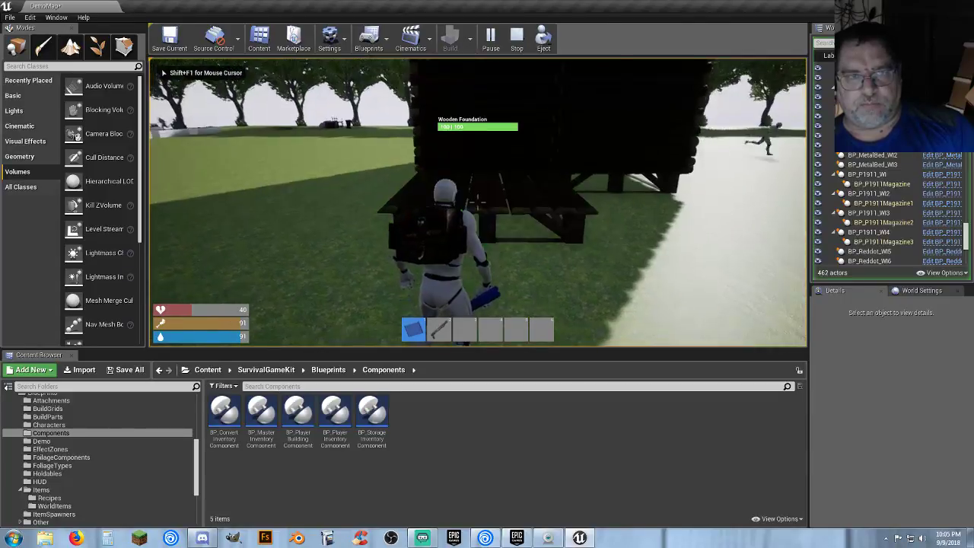
click(478, 201)
click(478, 202)
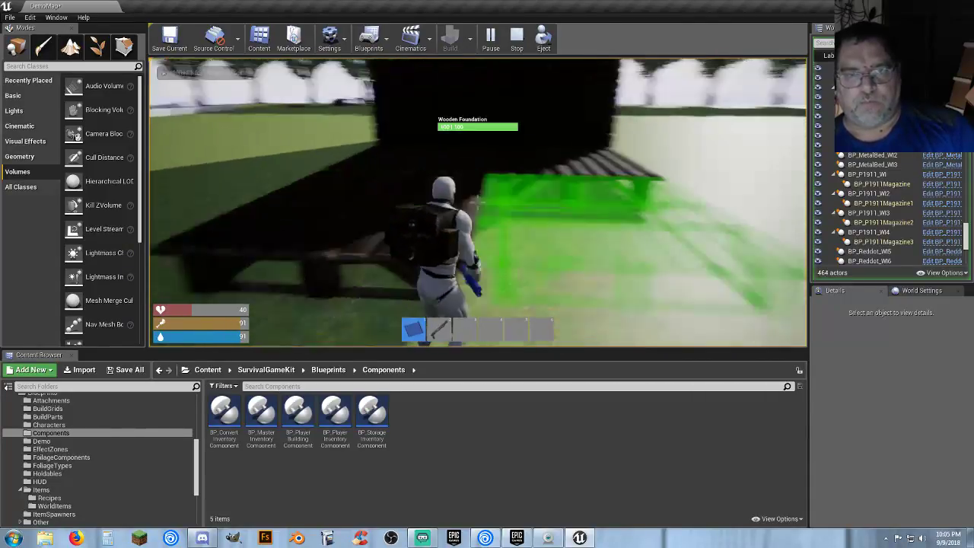
click(478, 202)
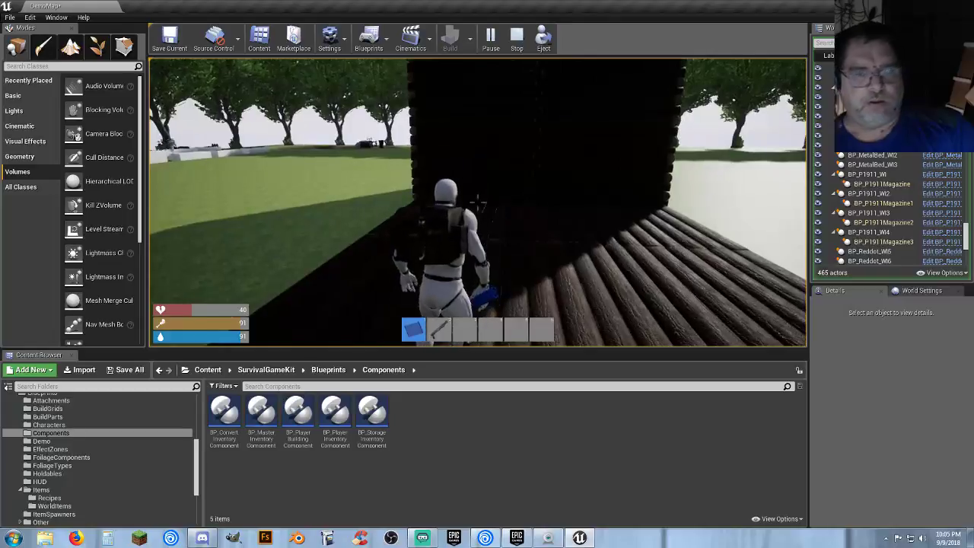
- Place Wooden Stairs on the new foundations against the back wall of the house
right_click(478, 202)
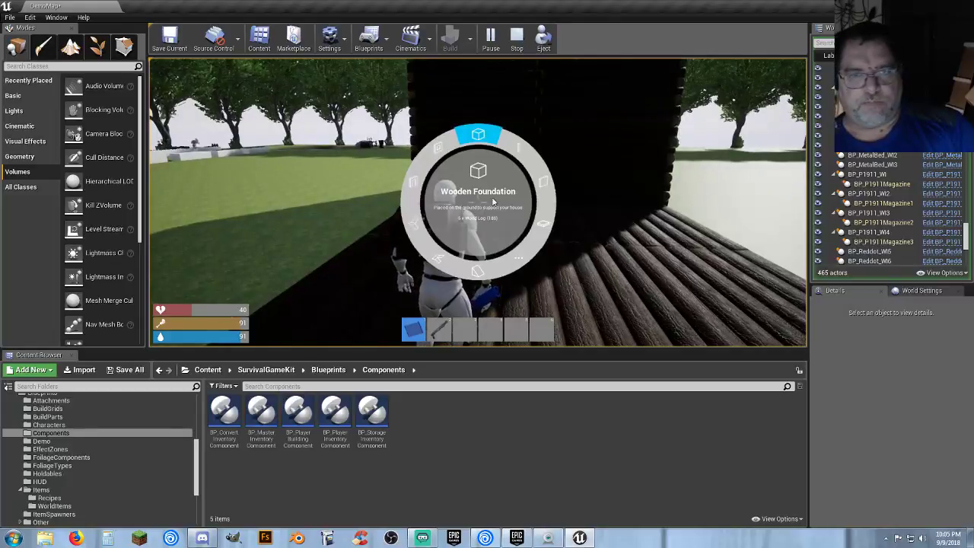
click(440, 259)
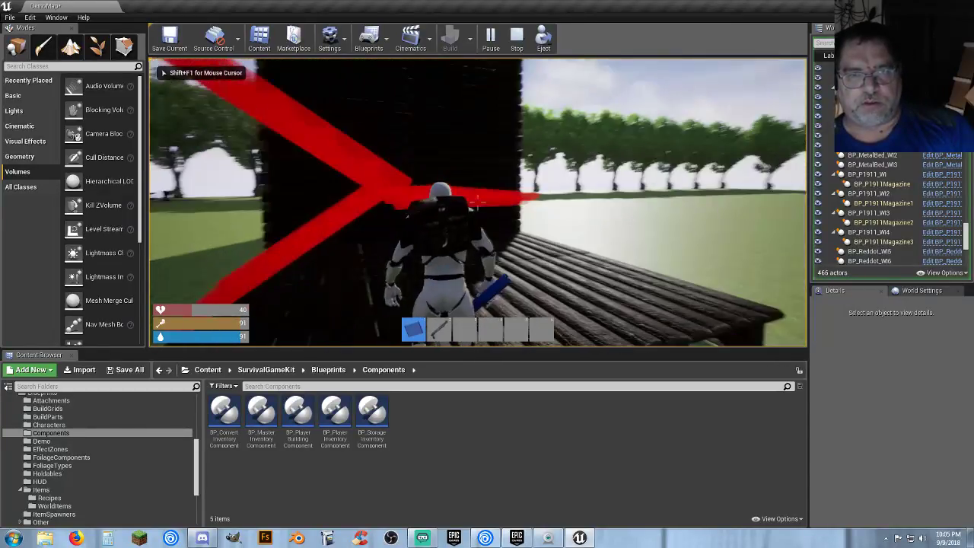
key(w)
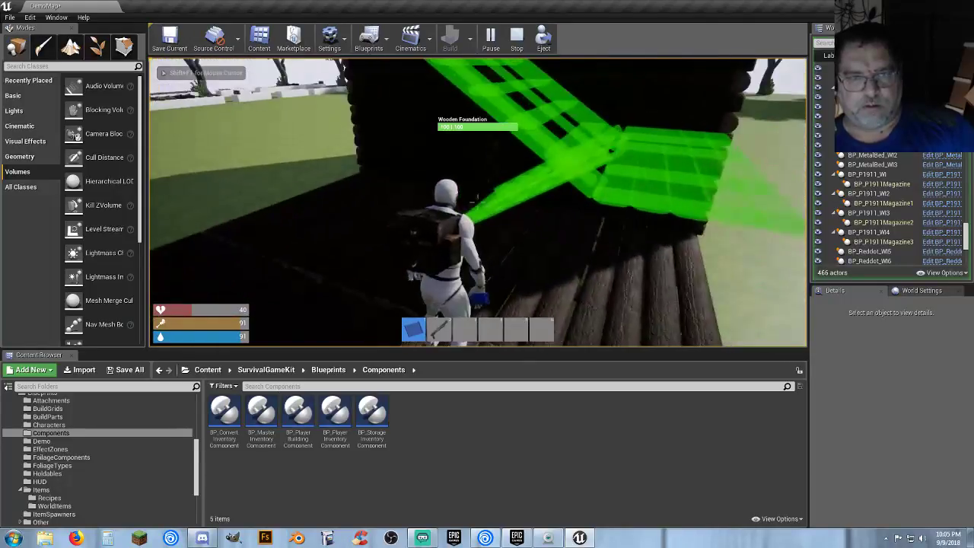
click(478, 200)
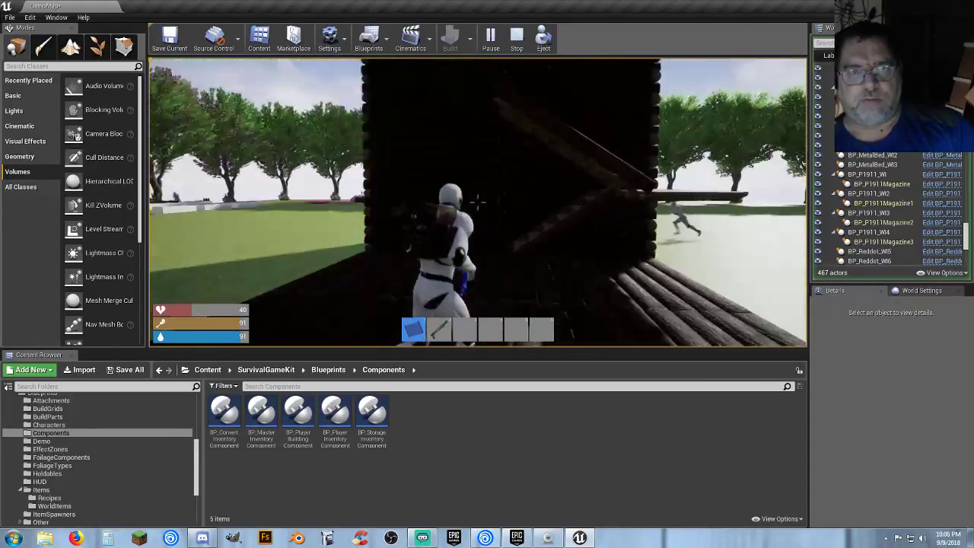
- Place a wooden doorframe along the edge of the new foundation platform
right_click(478, 202)
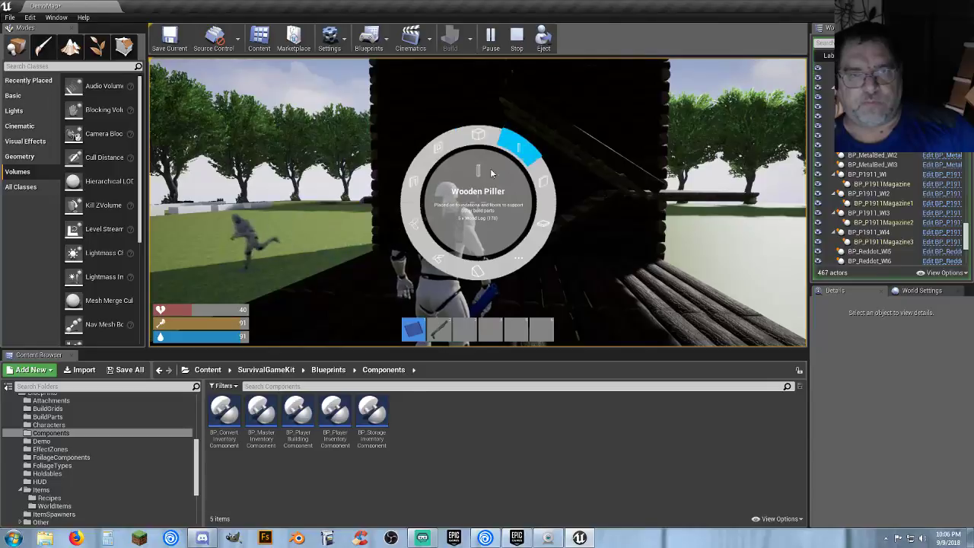
click(411, 185)
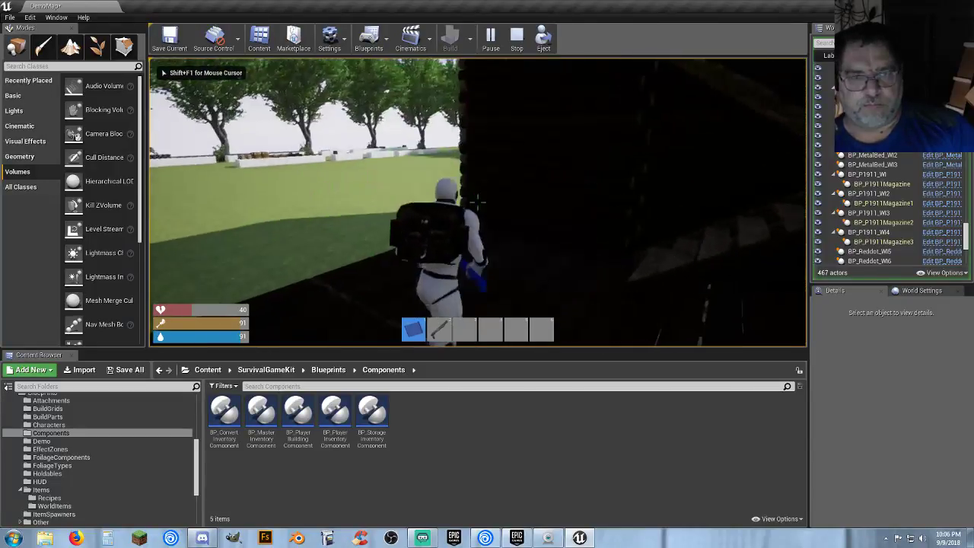
click(478, 200)
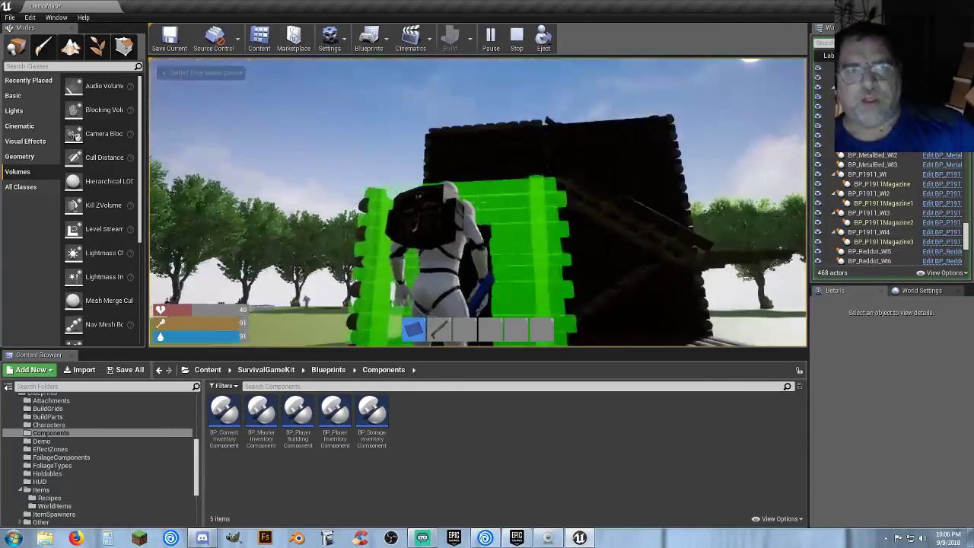
- Enclose the remaining open edges of the foundation platform with Wooden Walls
right_click(478, 202)
click(541, 187)
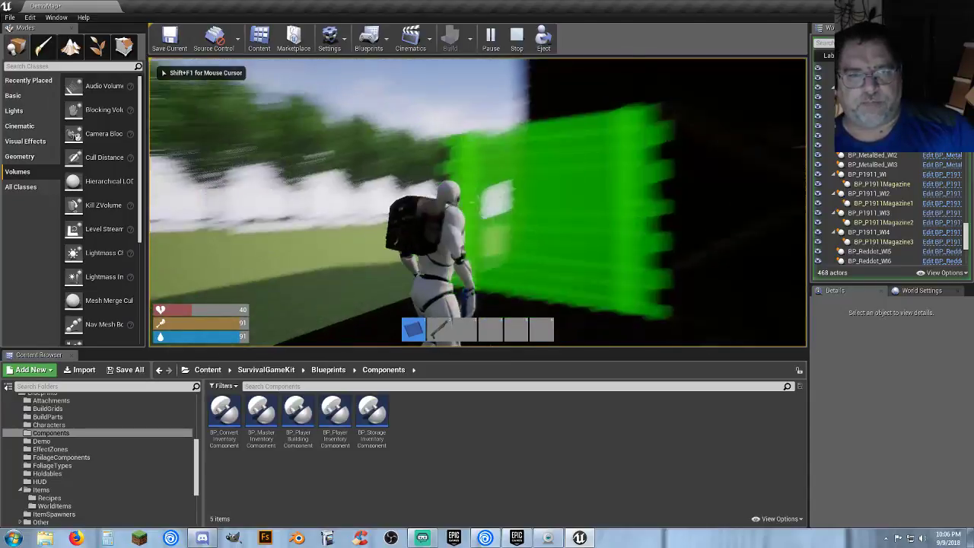
click(478, 202)
click(478, 202)
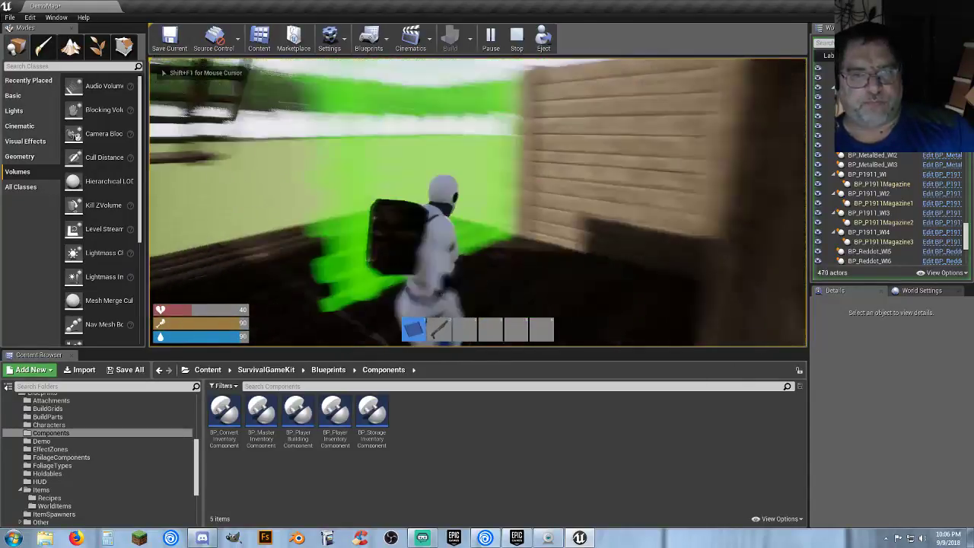
click(478, 202)
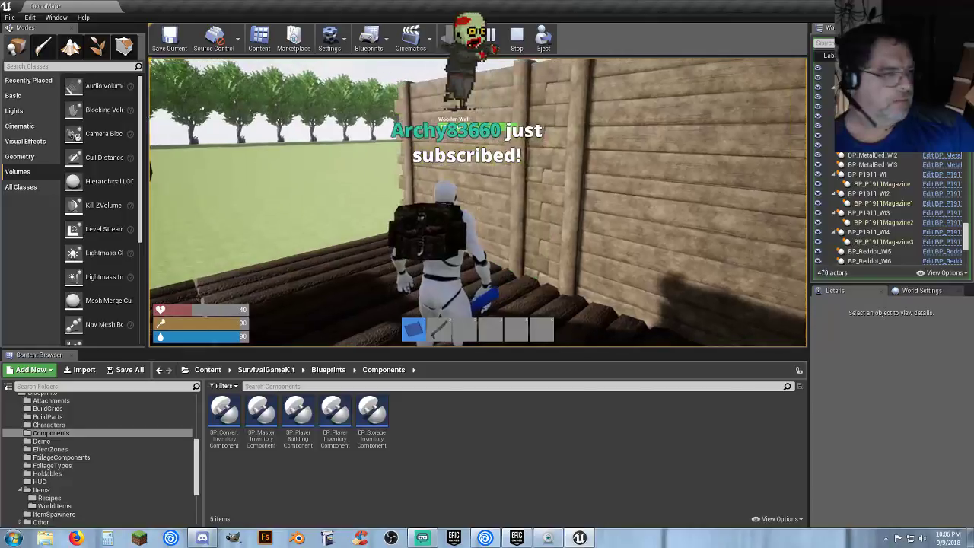
key(w)
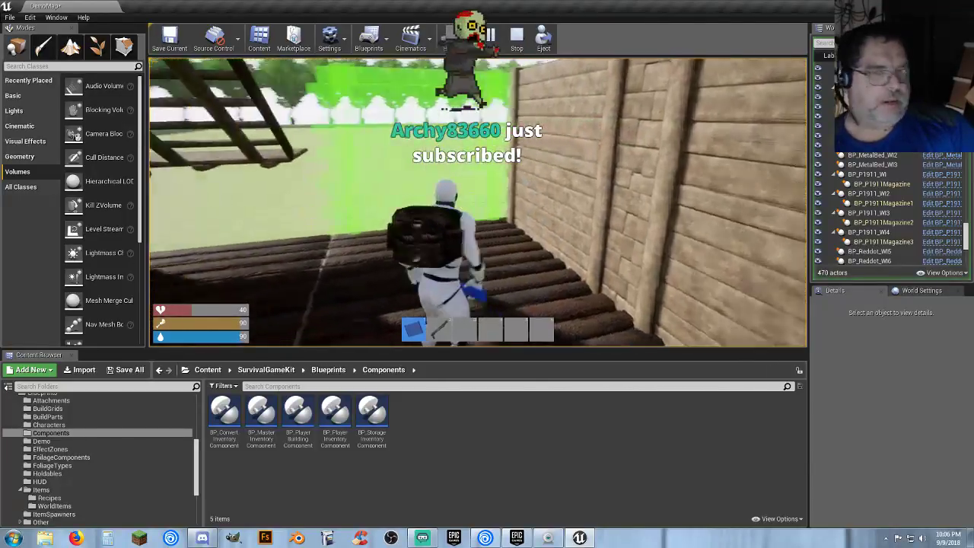
click(478, 202)
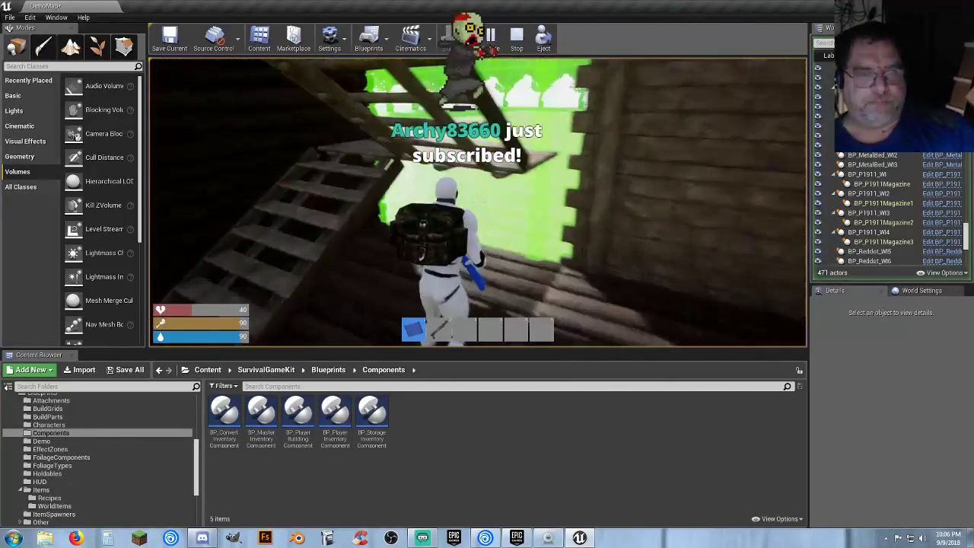
click(478, 202)
- Climb the new stairs and place a wooden floor piece at the height of their upper landing
key(w)
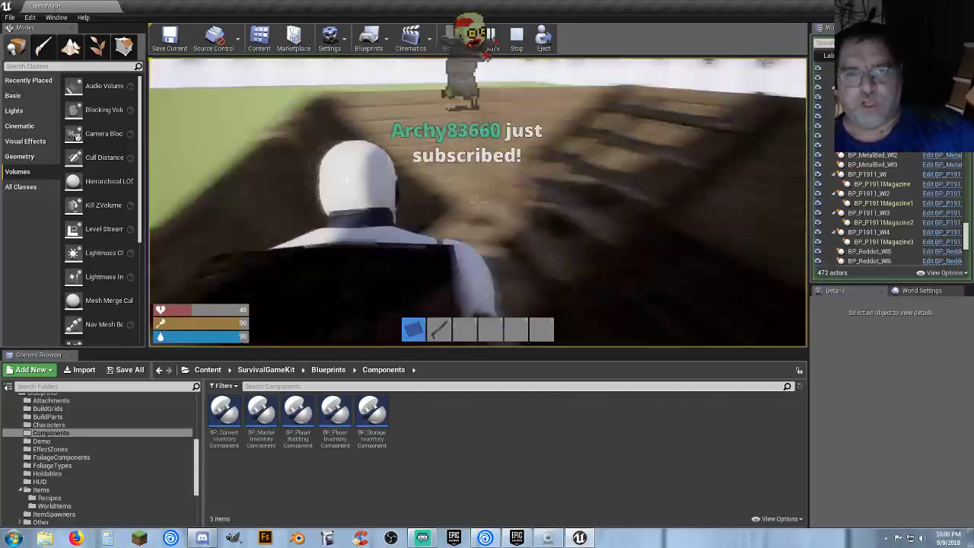
key(w)
right_click(478, 201)
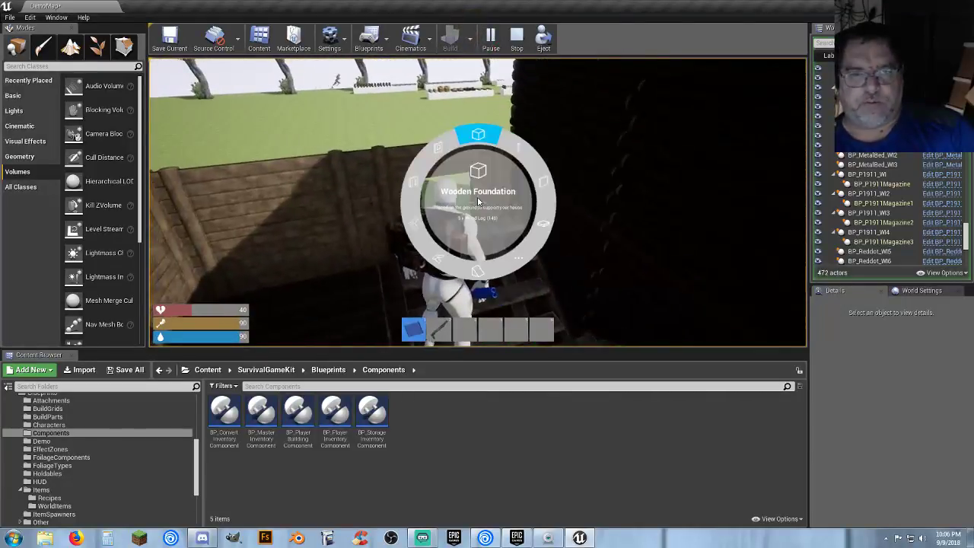
click(541, 223)
click(478, 202)
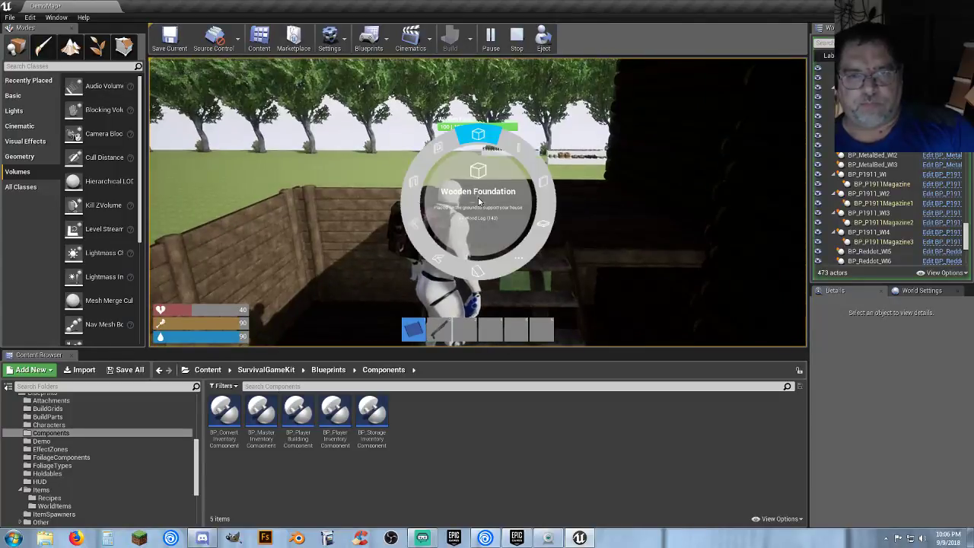
- Rotate a second Wooden Stairs piece and place it from the upper landing toward the house roof
click(436, 259)
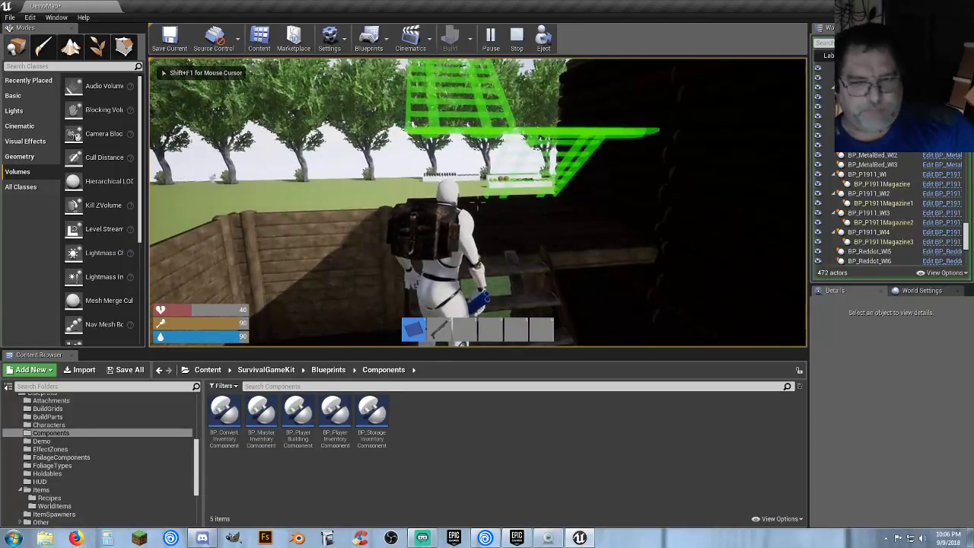
scroll(478, 205, down, 2)
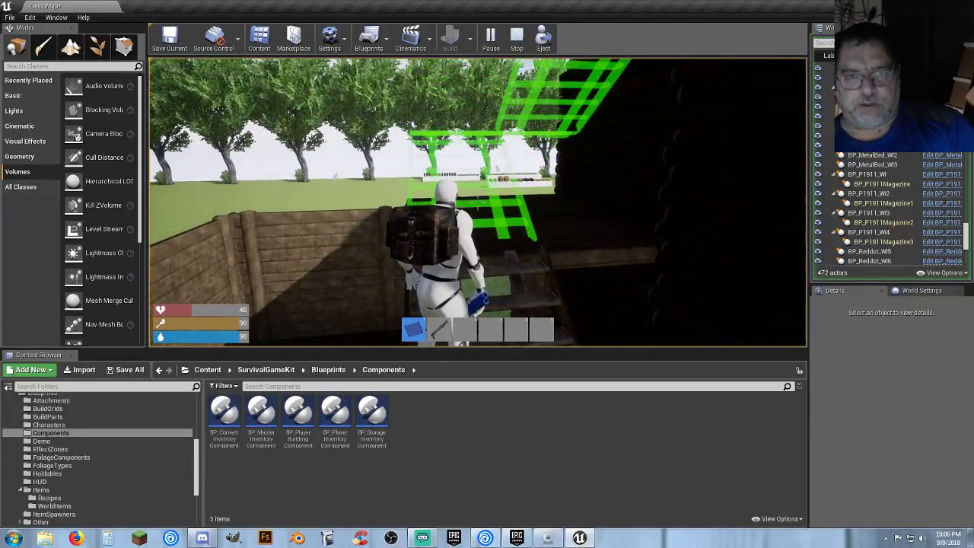
click(478, 201)
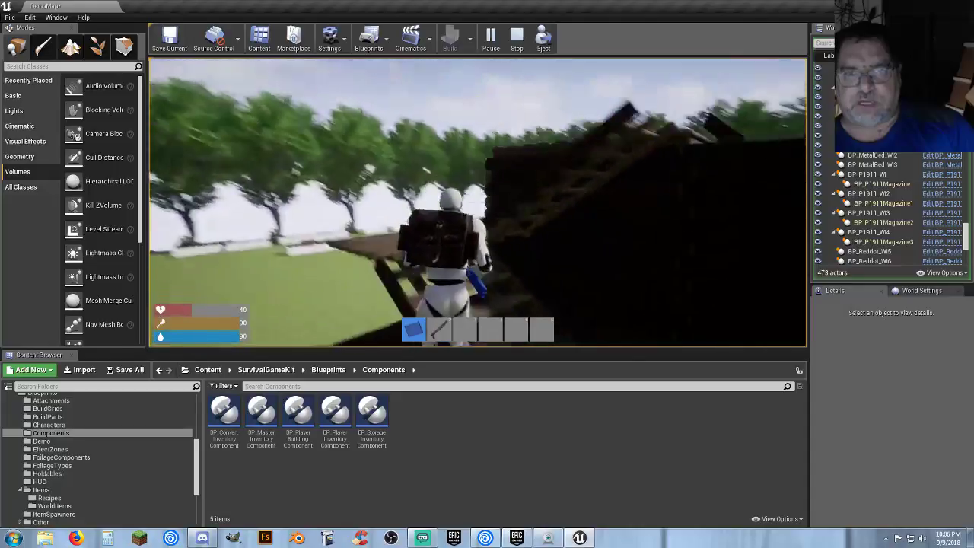
- Climb the upper stairs to watch the NPC at the far corner of the house, and jump back down into the walled extension
key(w)
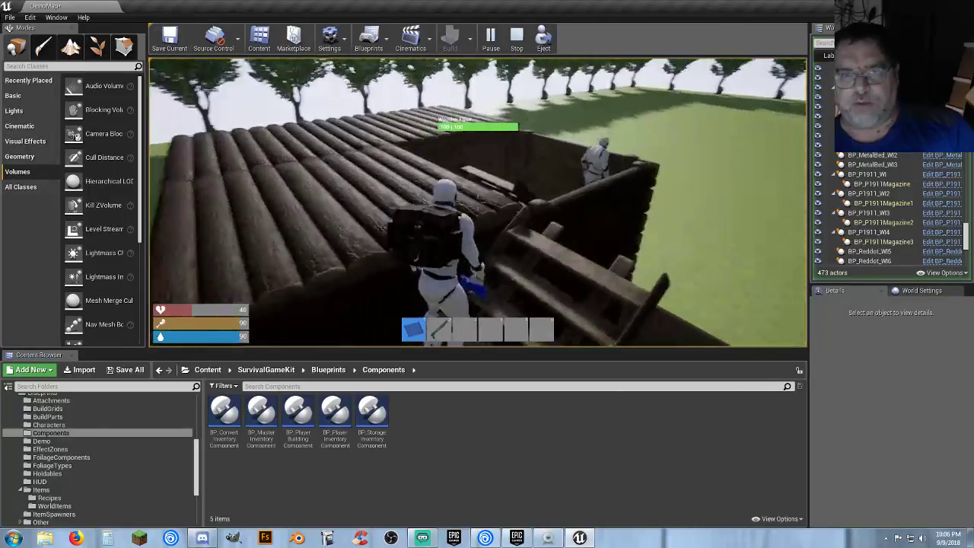
key(s)
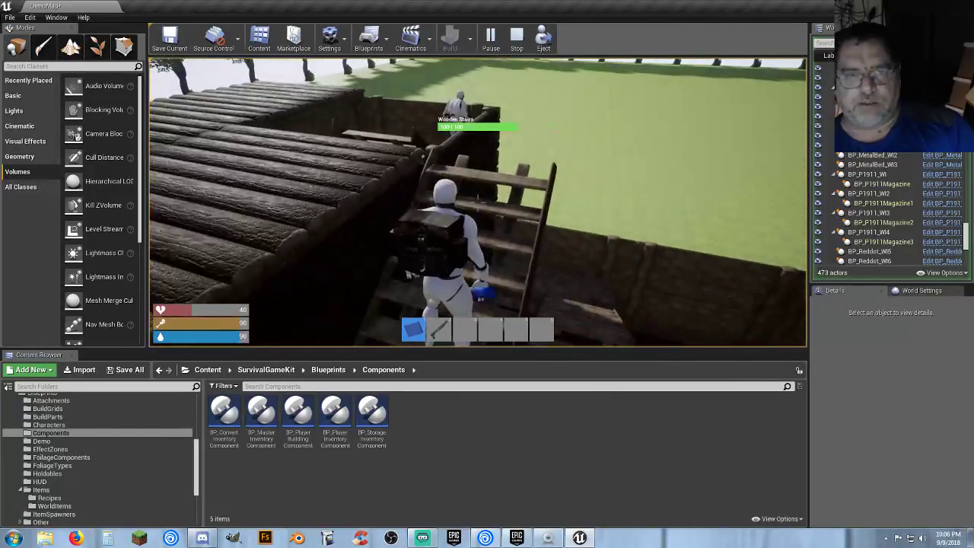
key(w)
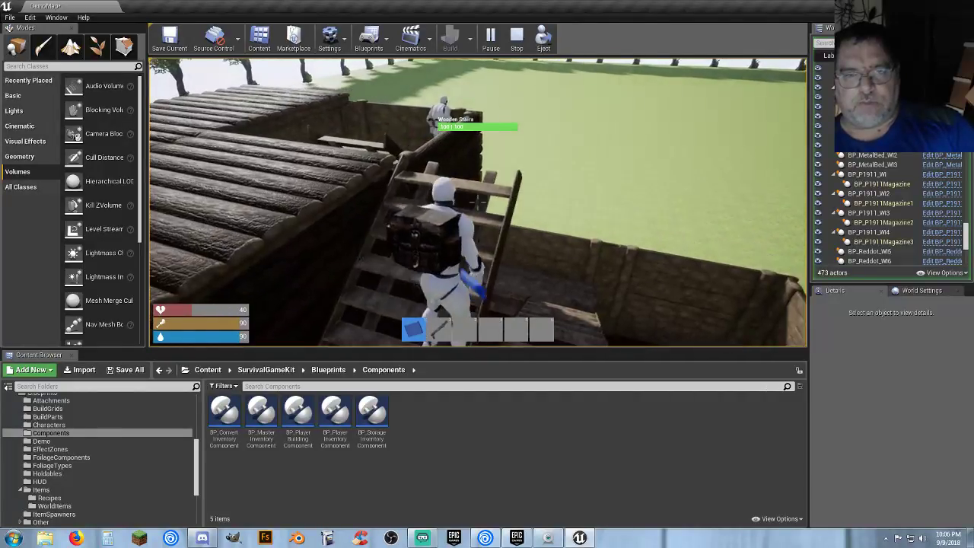
key(w)
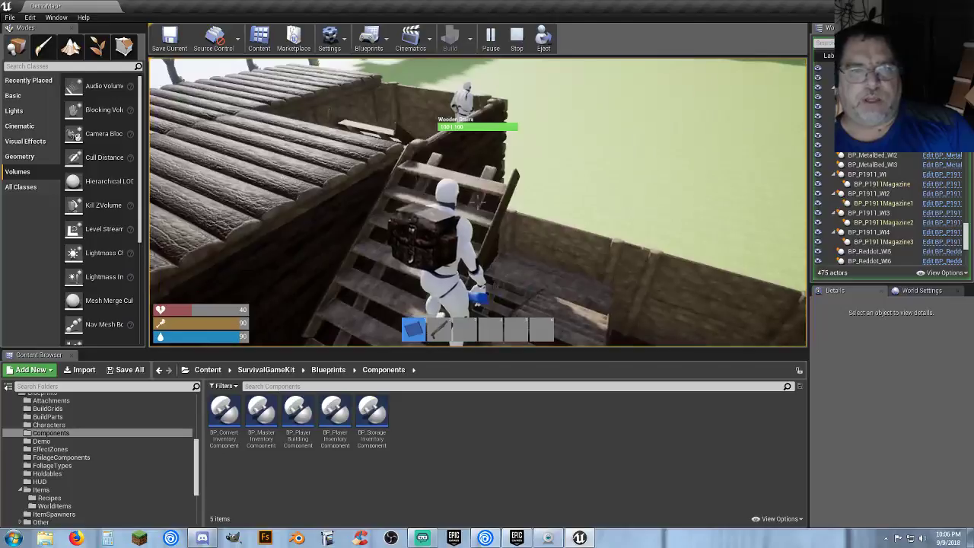
key(d)
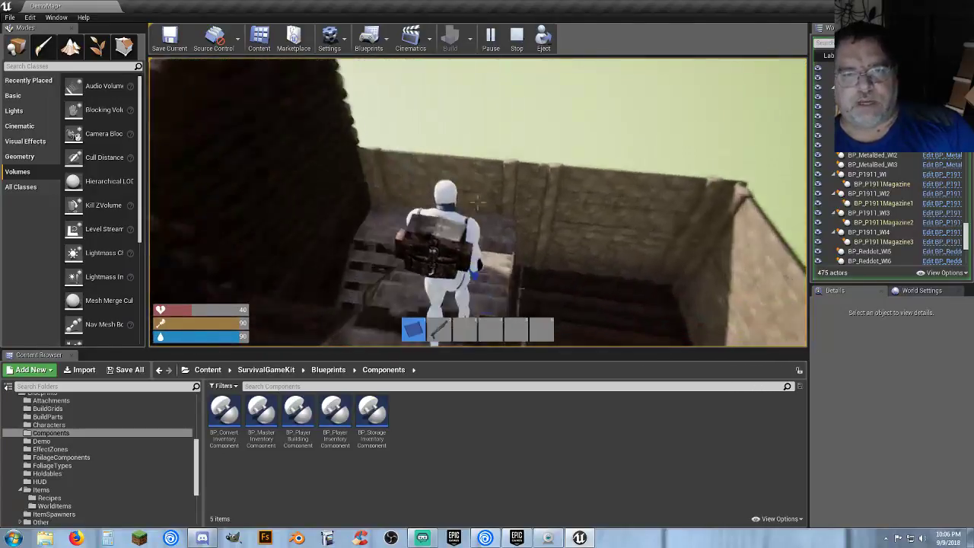
key(space)
key(w)
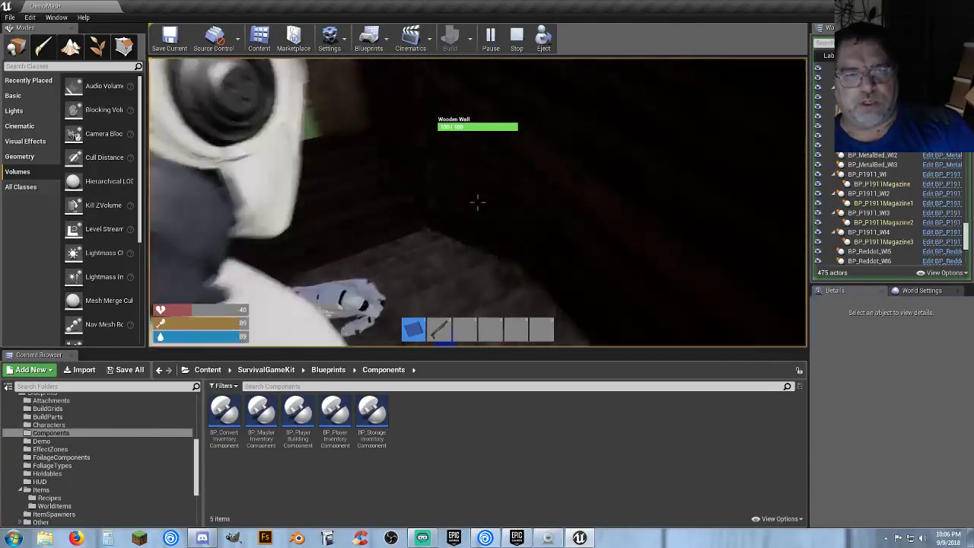
- Leave the walled extension, switch from the building plan to the second hotbar item, and sprint back through the house
key(w)
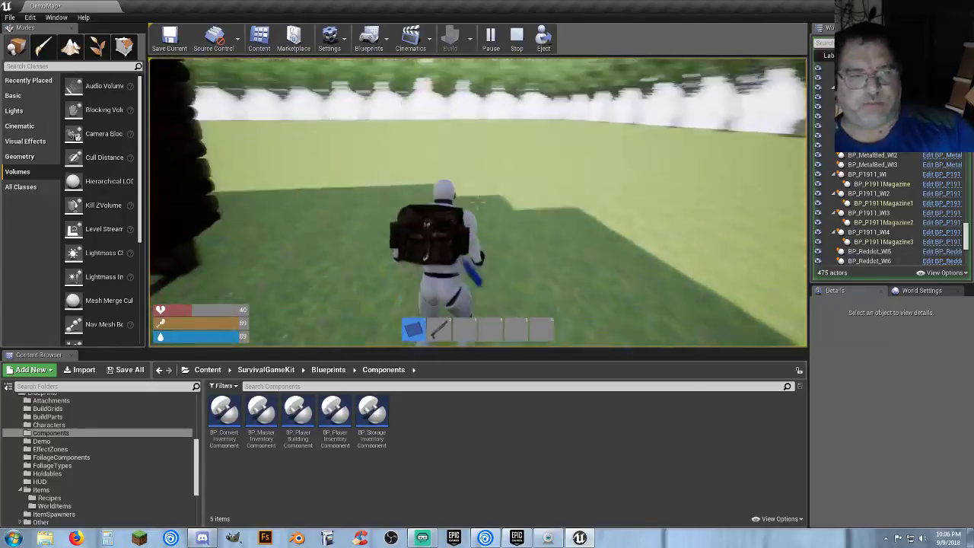
key(w)
key(2)
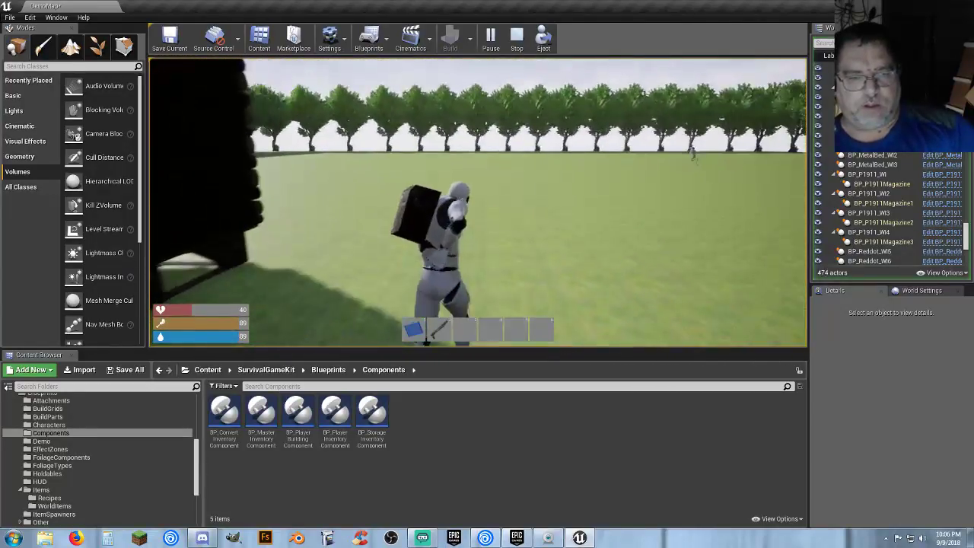
key(shift+w)
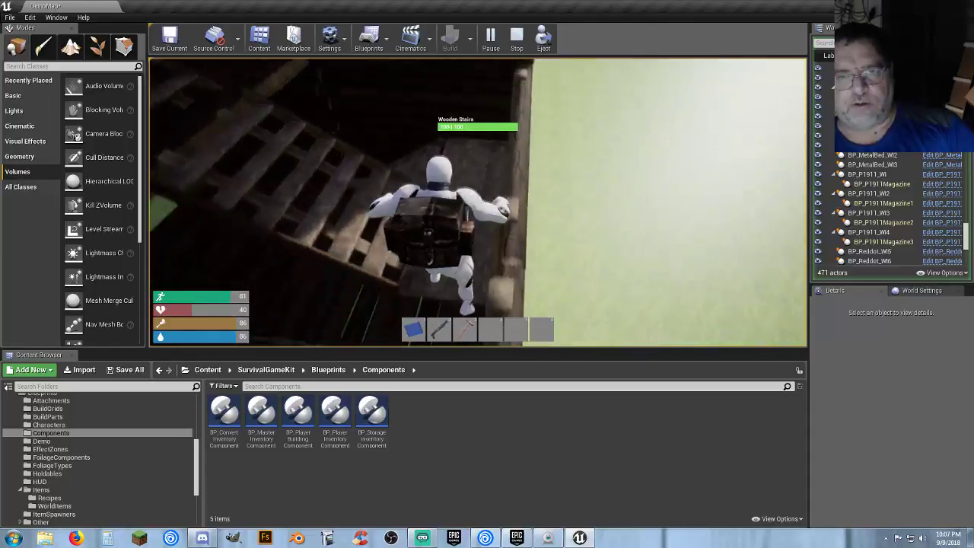
- Go outside through the doorway, equip the hammer, and demolish a Wooden Foundation under the outer log wall
key(w)
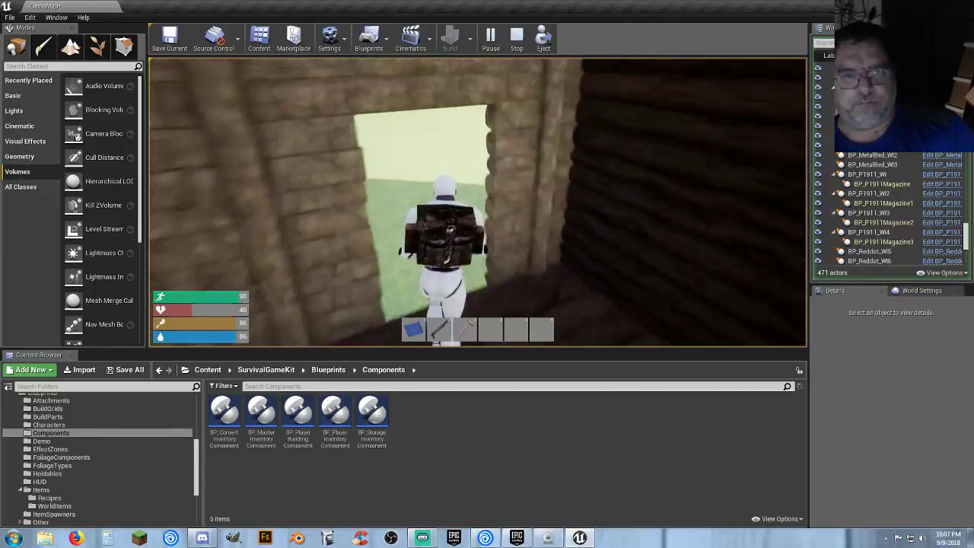
key(w)
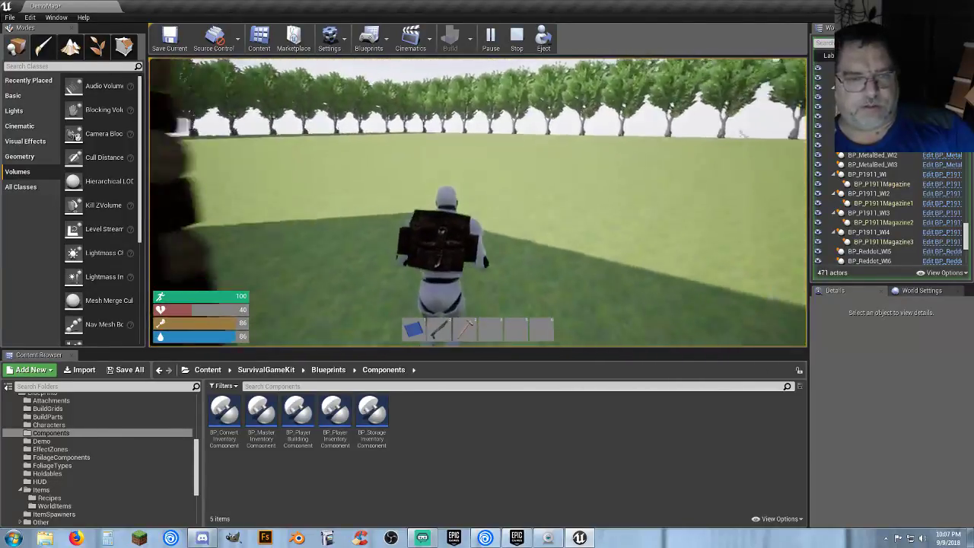
key(w)
key(3)
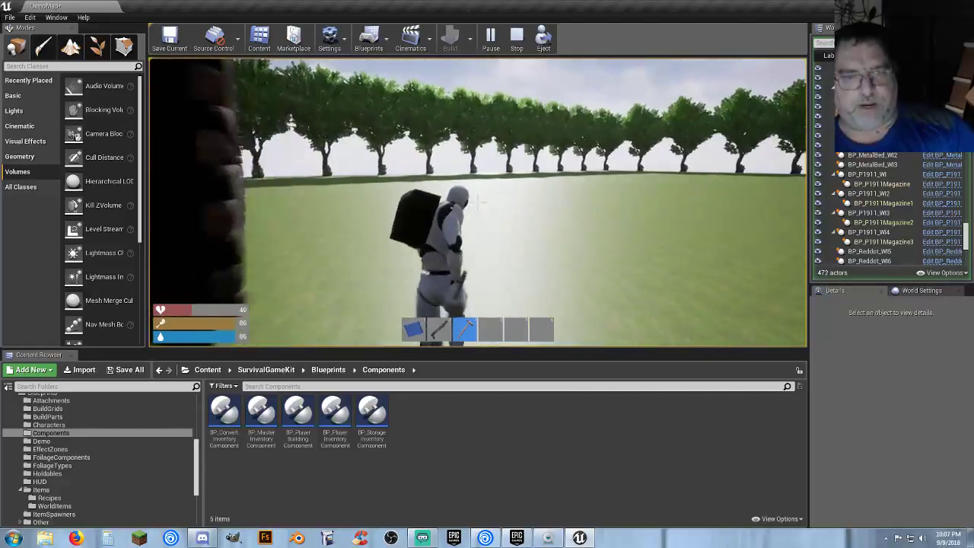
key(w)
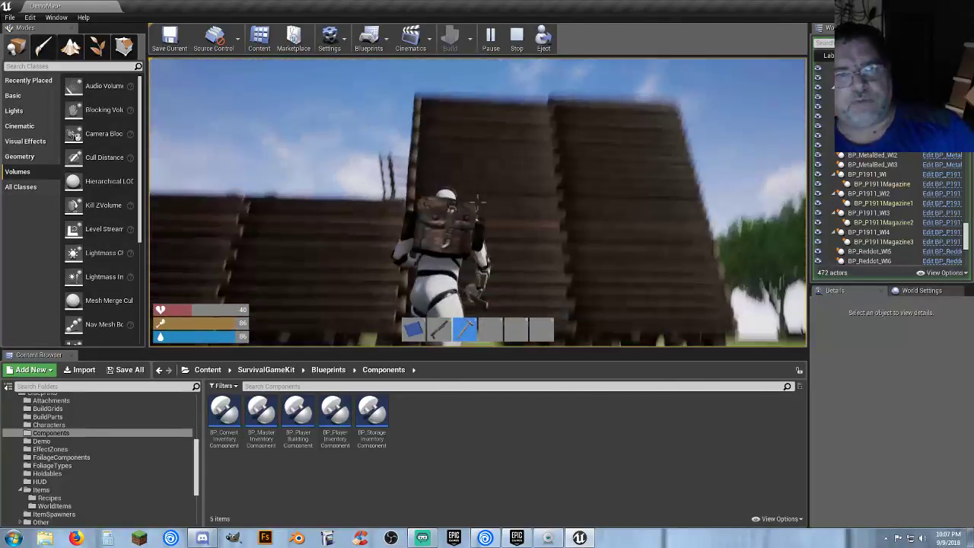
key(w)
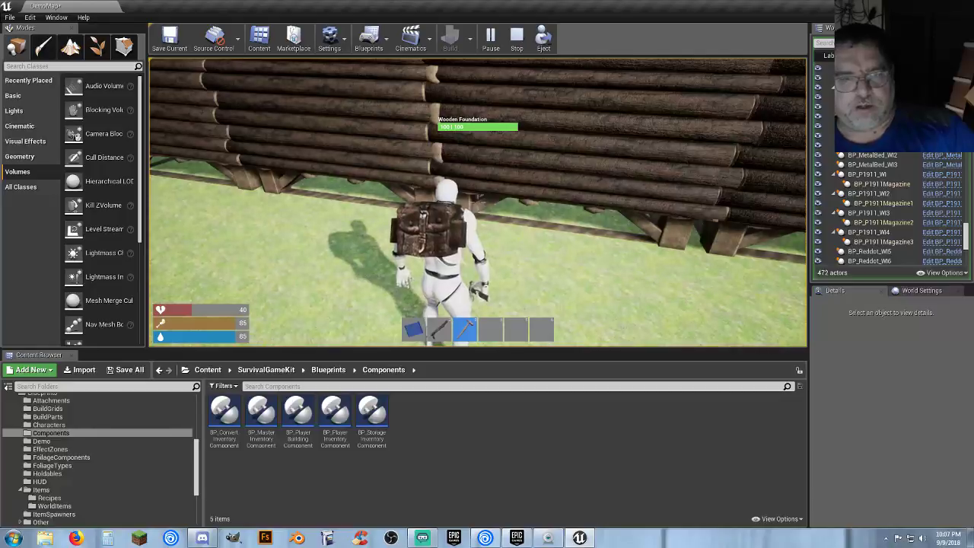
right_click(478, 202)
click(535, 237)
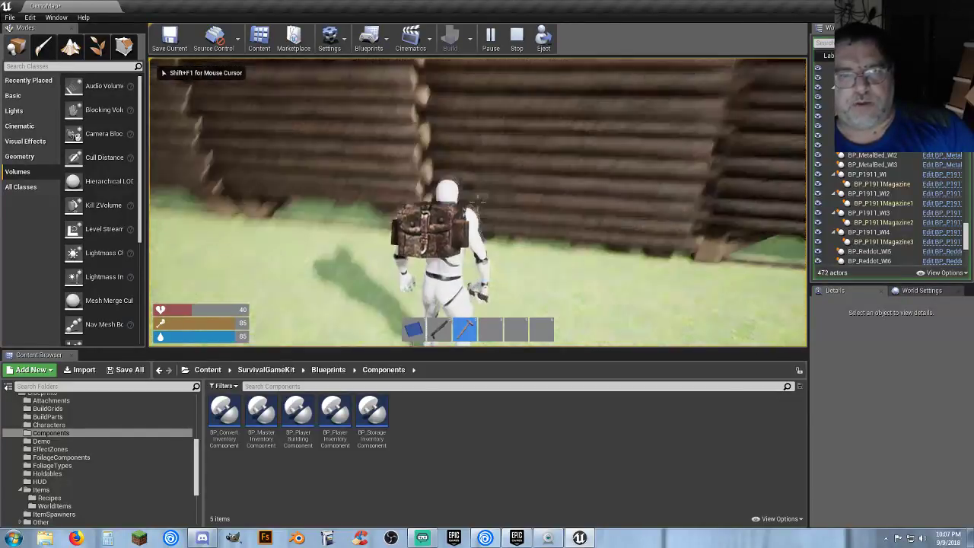
- Demolish the next Wooden Foundation beside the new gap in the log wall
key(s)
key(w)
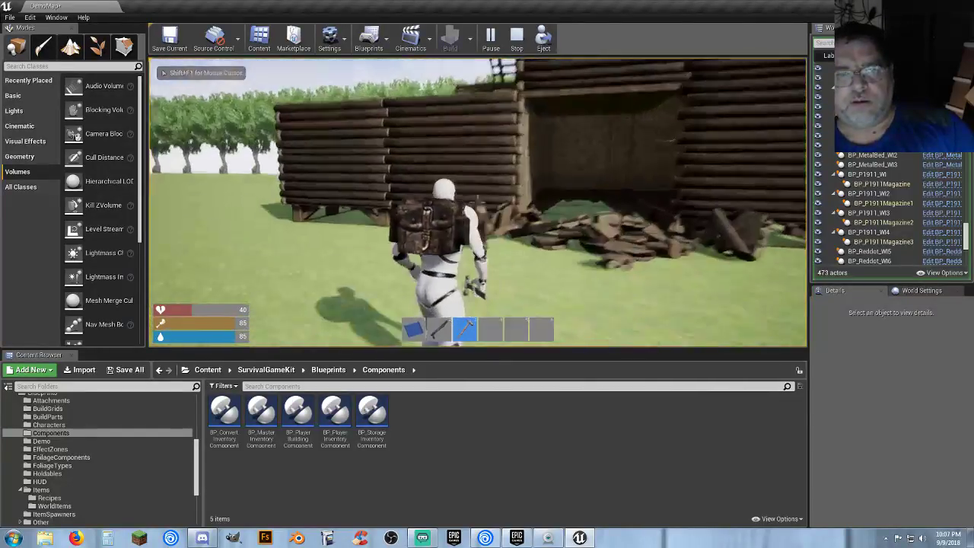
key(e)
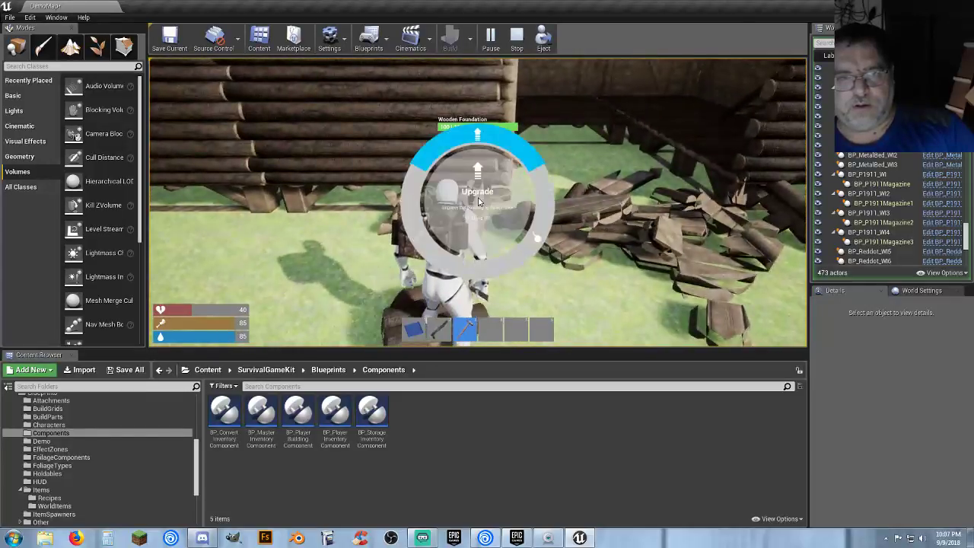
click(534, 221)
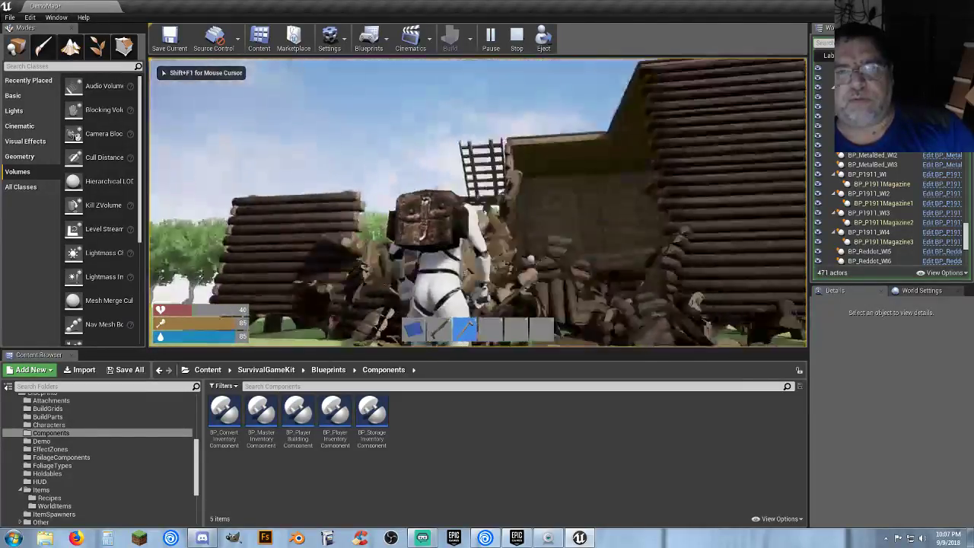
- Walk through and around the partly demolished house to examine the remaining walls and the NPCs nearby
key(w)
key(w)
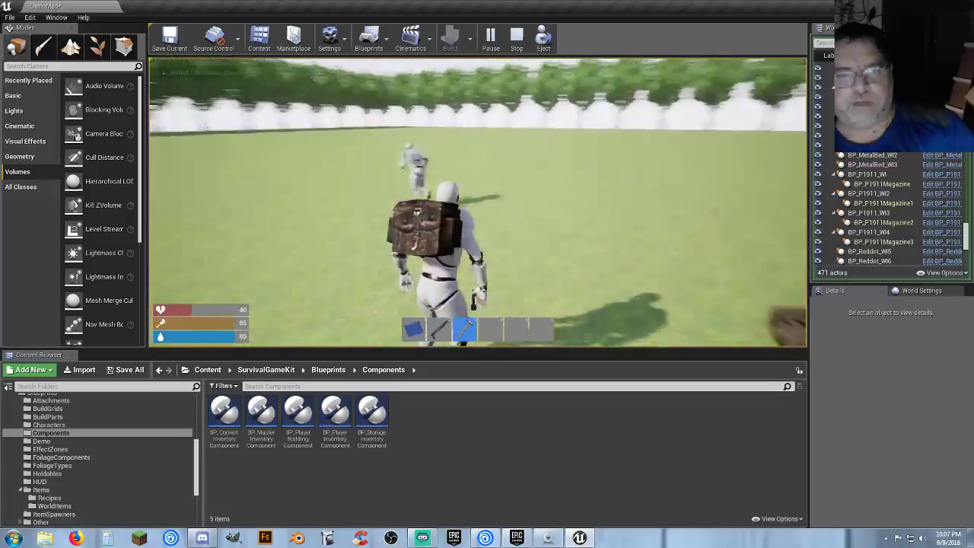
key(w)
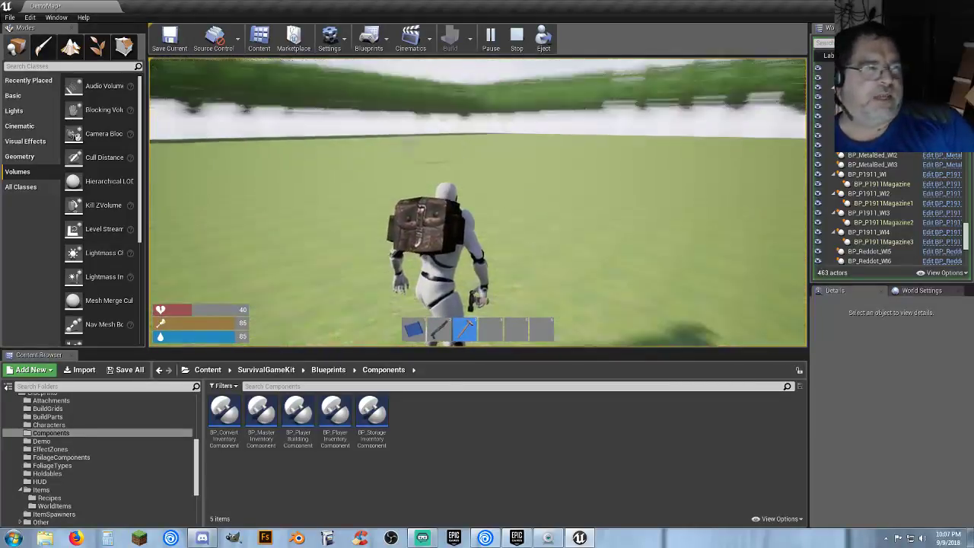
key(w)
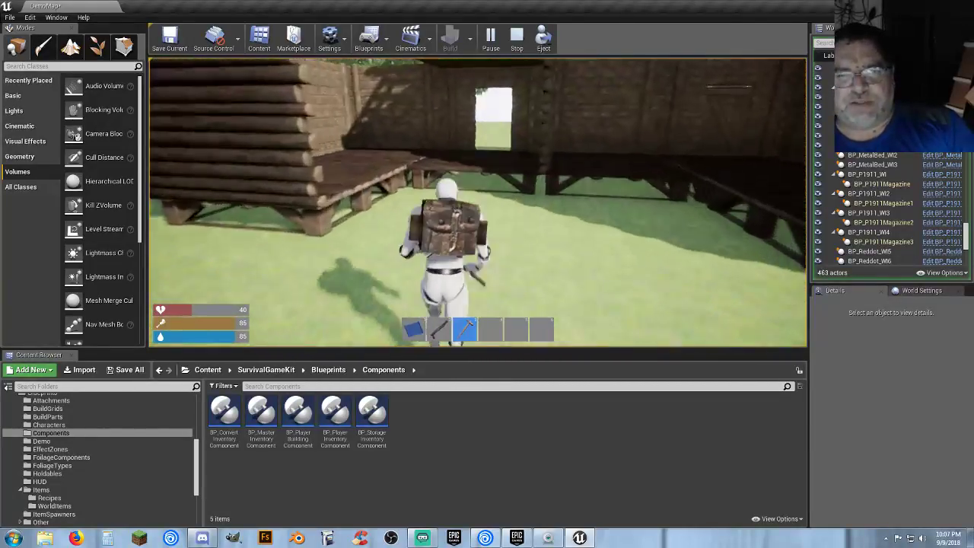
key(w)
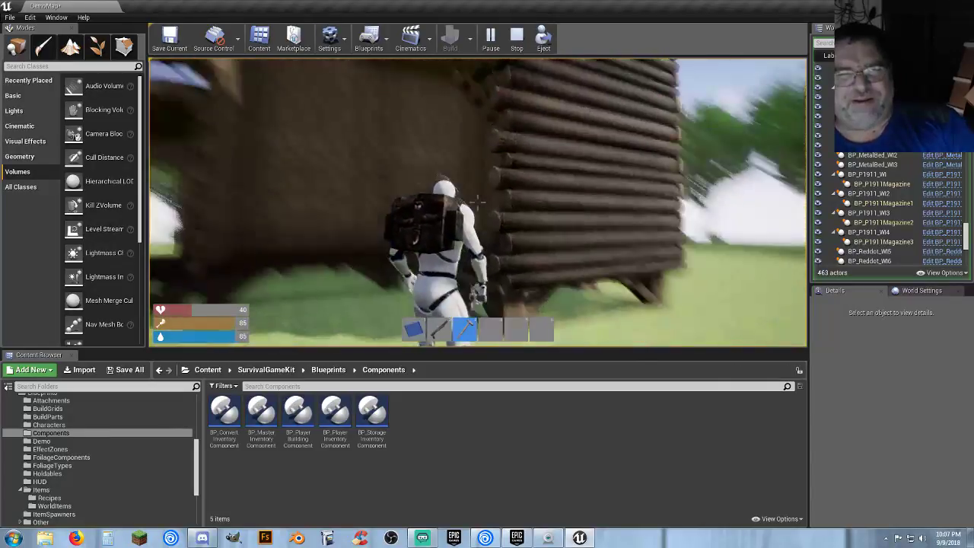
key(w)
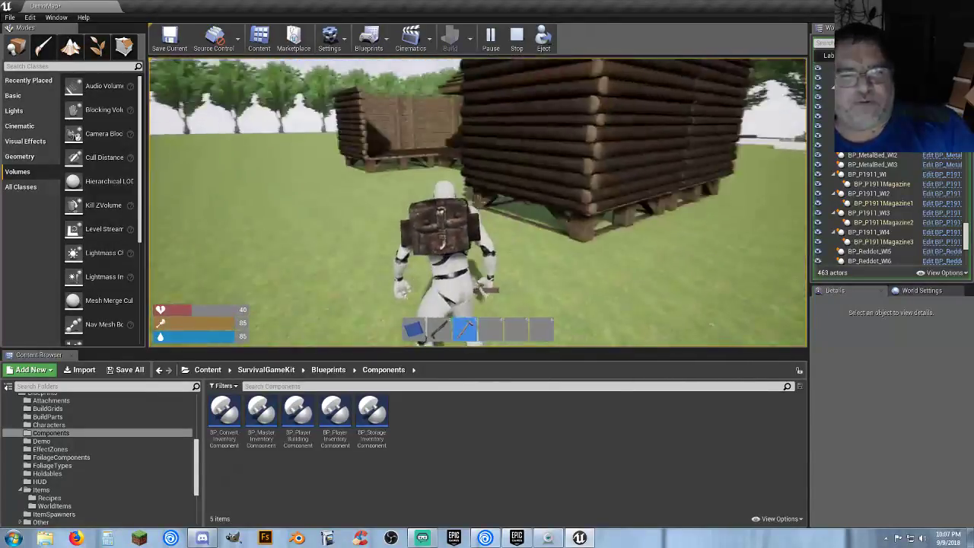
key(w)
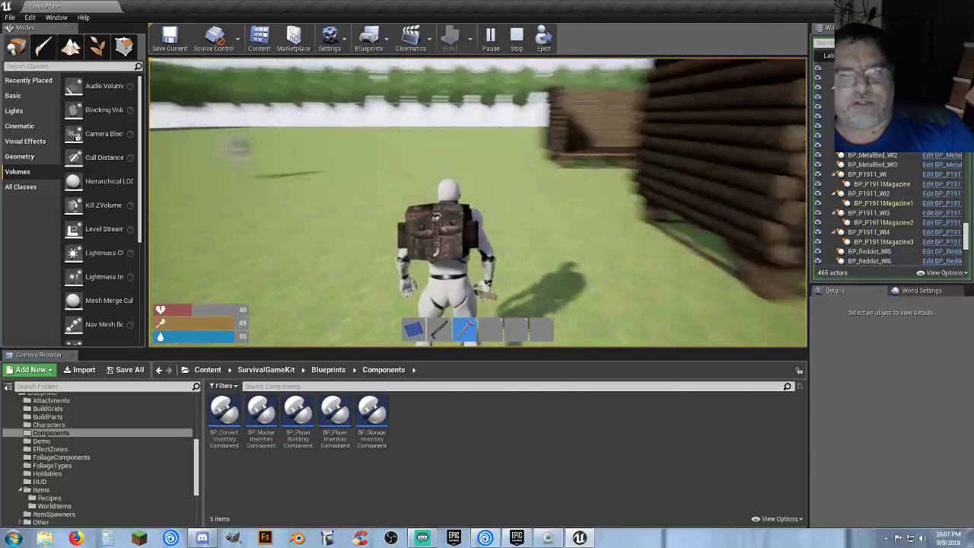
key(w)
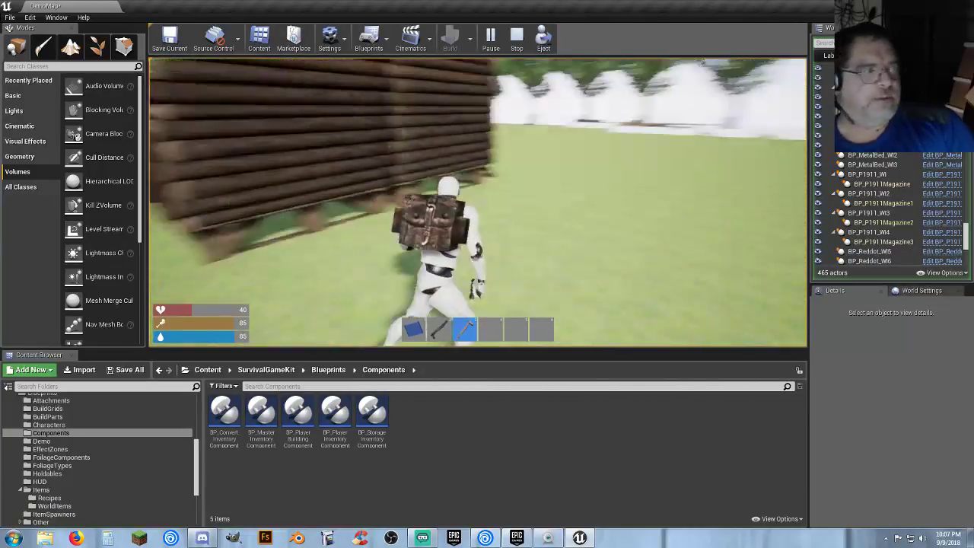
key(w)
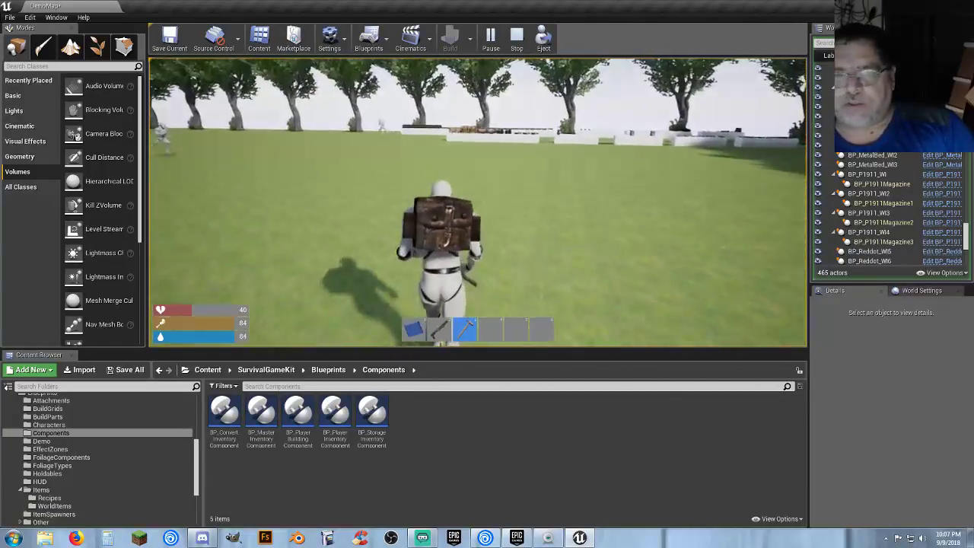
- Demolish the Wooden Doorframe section at the house corner beside the entrance stairs, and walk past the debris
key(w)
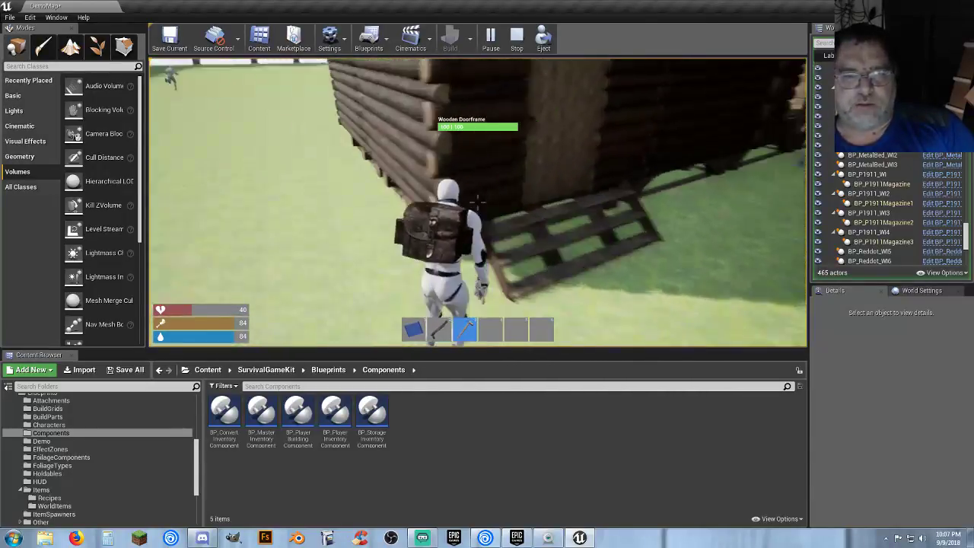
key(e)
click(539, 233)
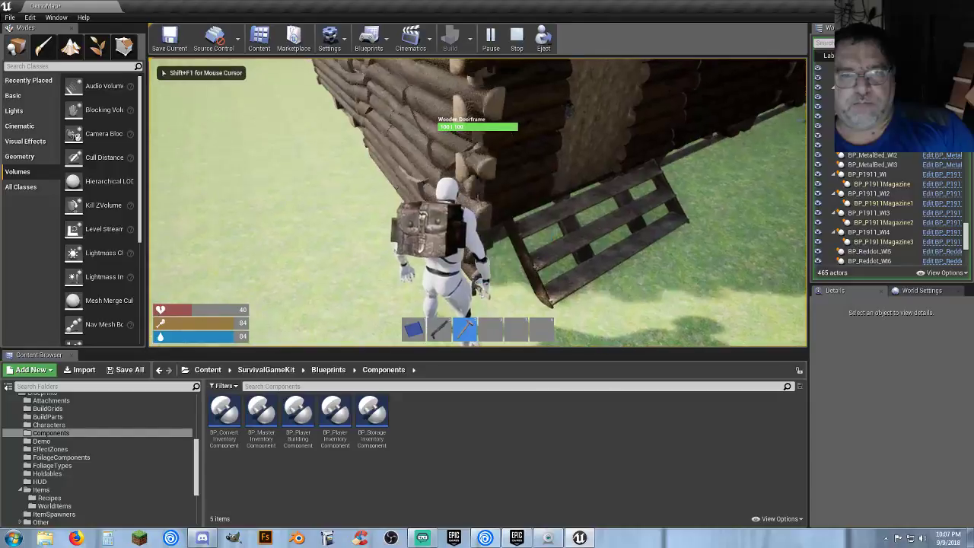
key(e)
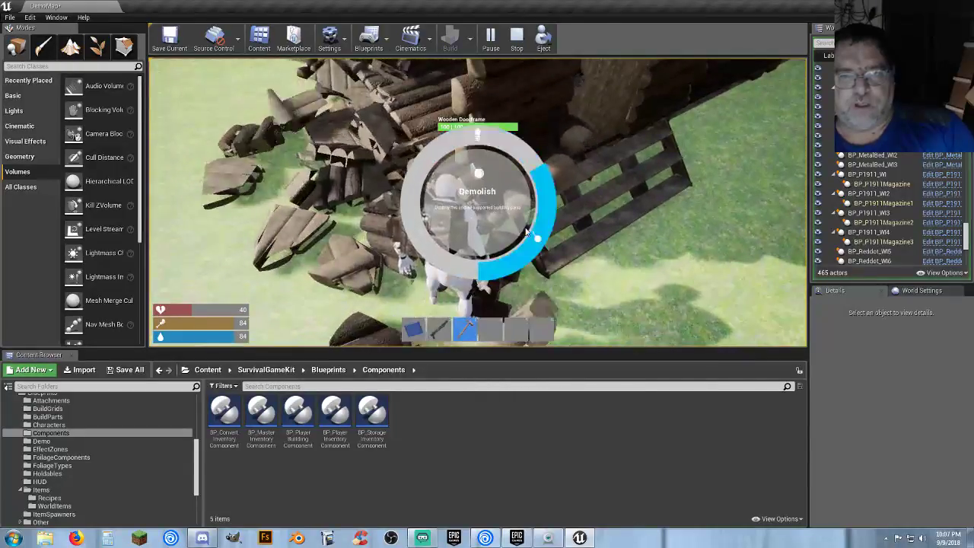
click(495, 210)
key(w)
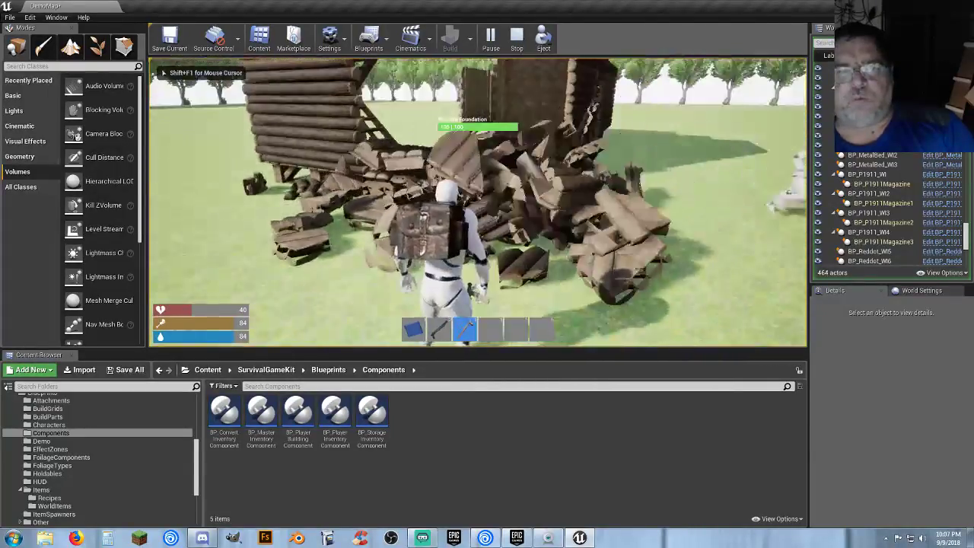
key(w)
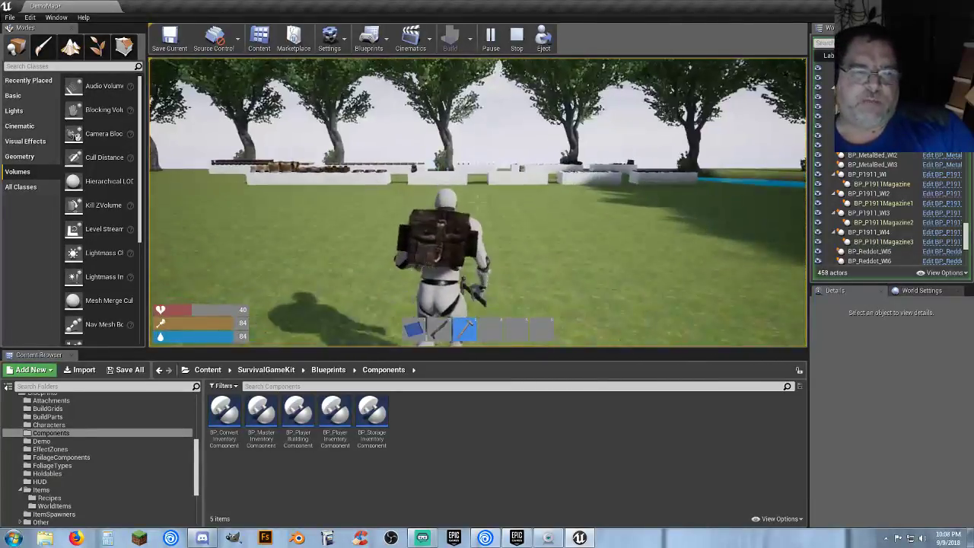
- Look up the Repair Hammer in the inventory's crafting list, and end the play session
key(Tab)
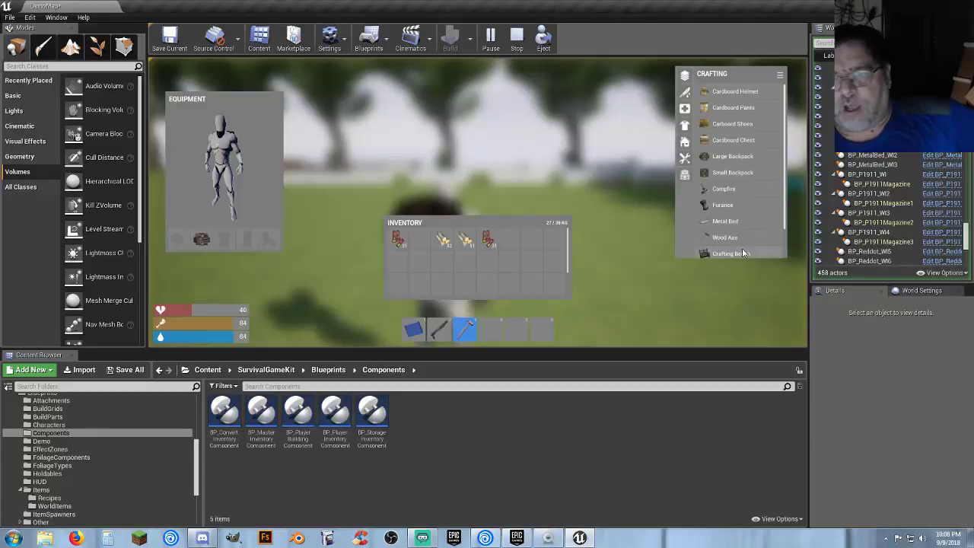
scroll(741, 240, down, 1)
scroll(748, 238, down, 1)
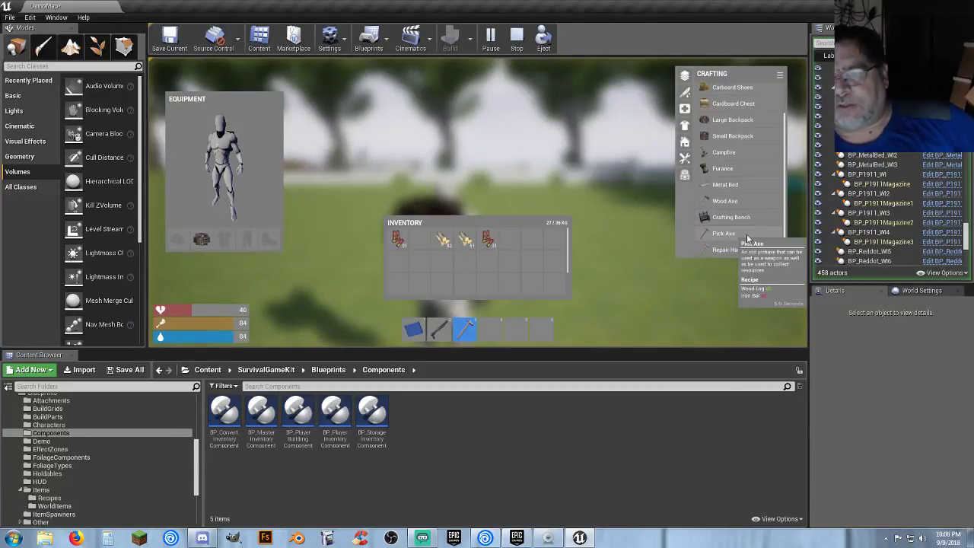
mouse_move(721, 258)
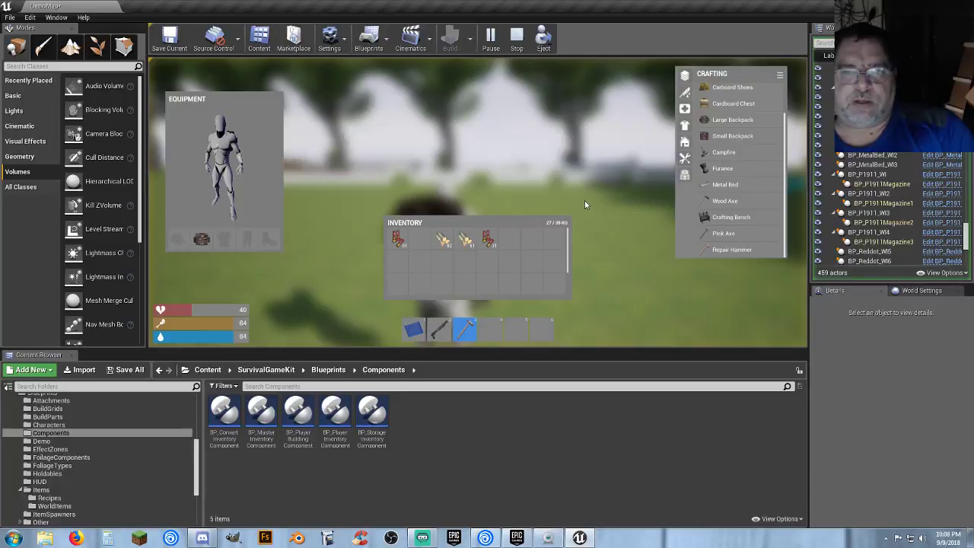
key(Escape)
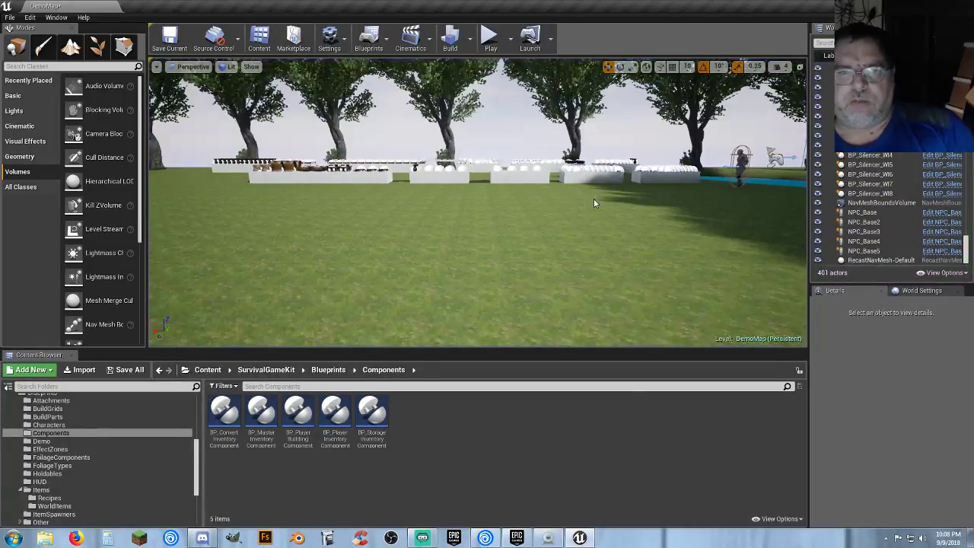
- Look over the level from above, showing the placed NPCs and the item display tables
click(602, 223)
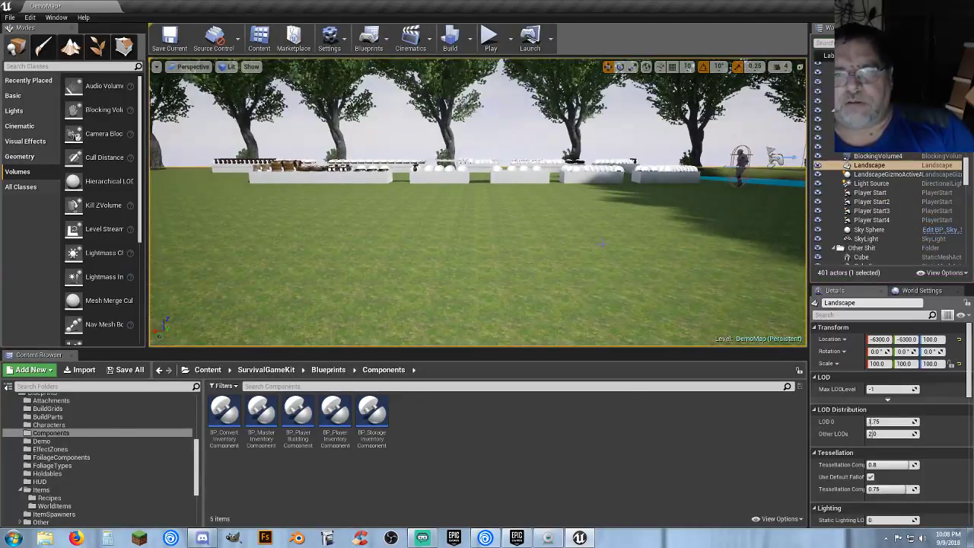
right_drag(601, 222, 537, 259)
key(w)
key(s)
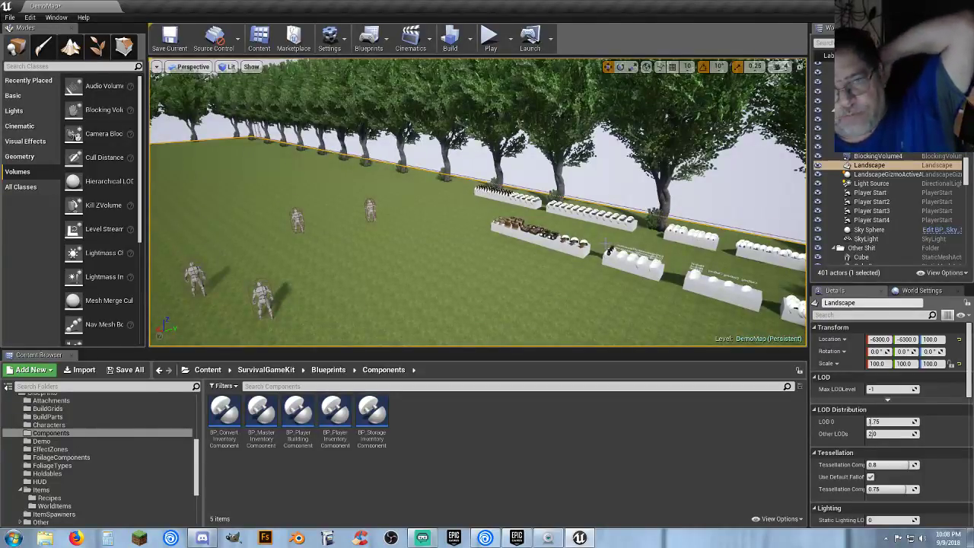
click(143, 373)
click(572, 363)
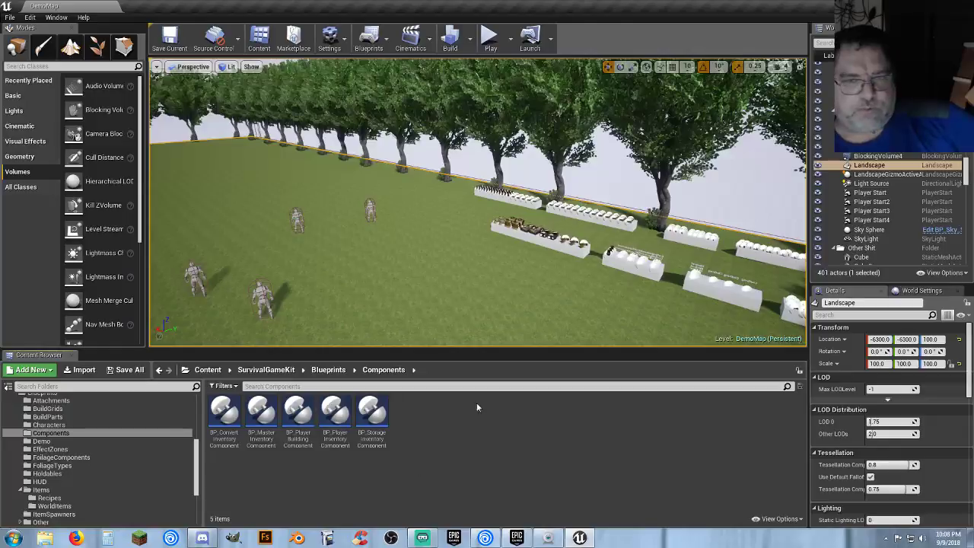
- Switch to Windows Explorer and open the SurvivalDemo folder on Storage Drive (F:) with the packaged game
click(48, 540)
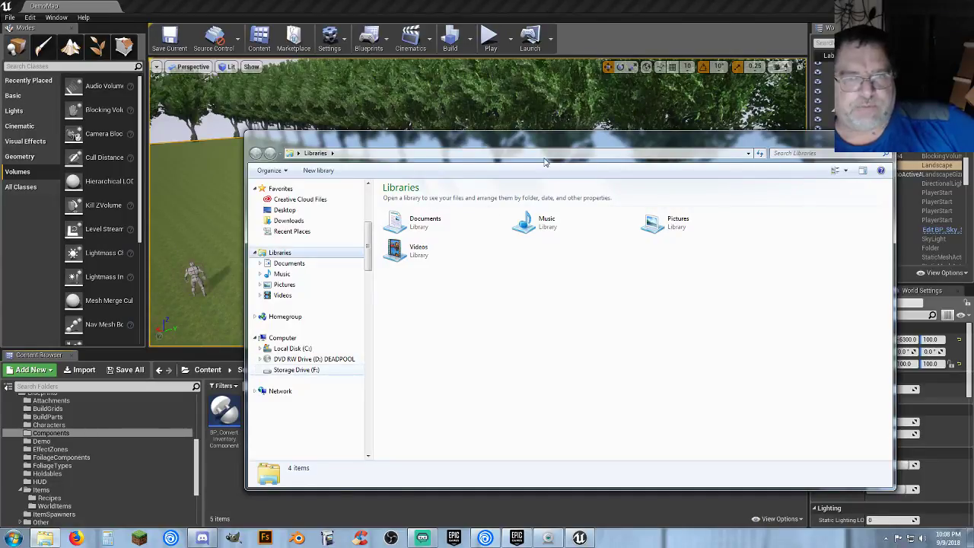
drag(319, 141, 0, 190)
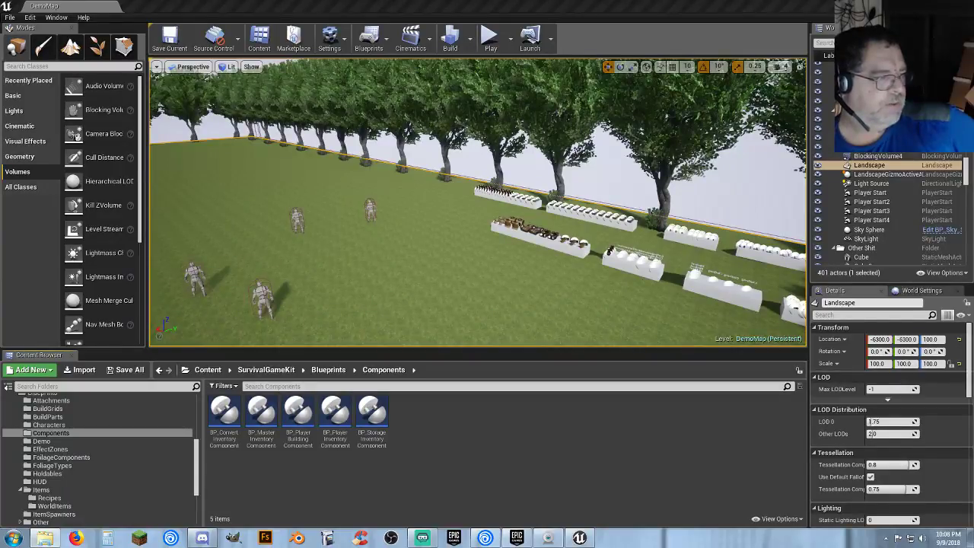
click(45, 538)
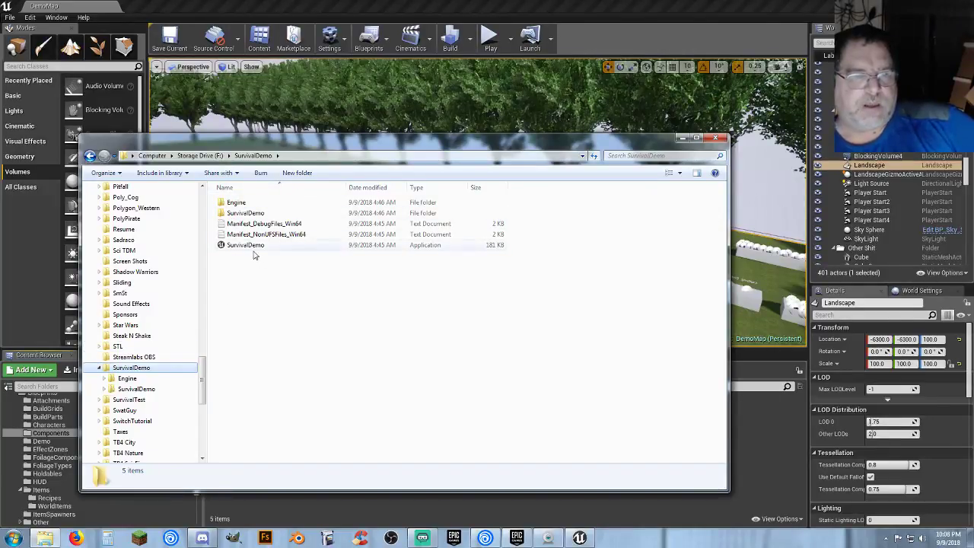
- Launch the packaged SurvivalDemo application and quit it at its main menu
click(245, 245)
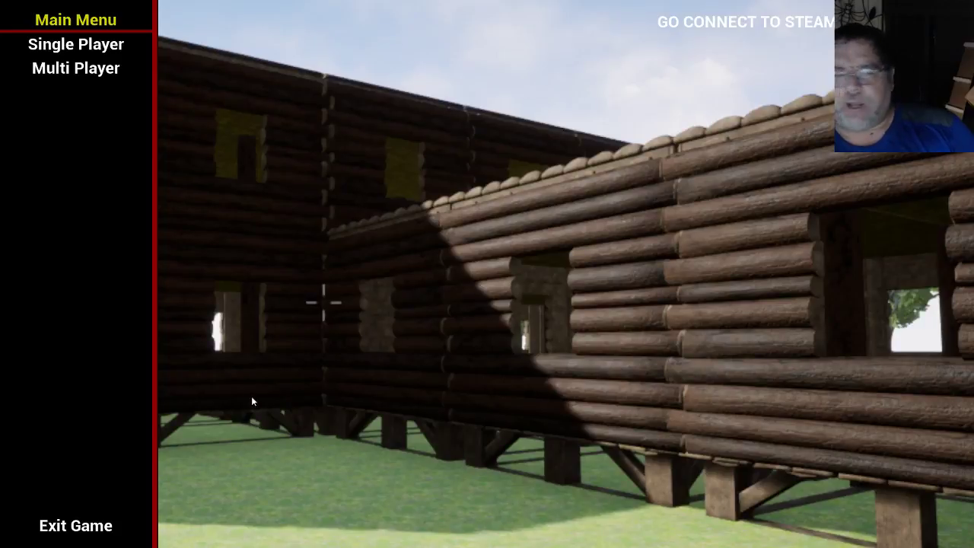
key(alt+F4)
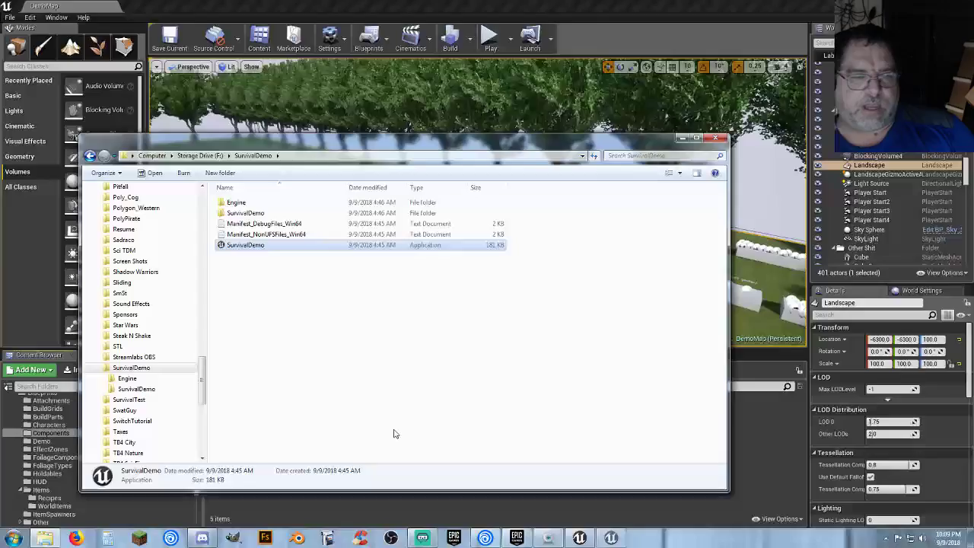
- Check the background programs for Steam, start Steam and dismiss its news window, and launch the SurvivalDemo application again
click(886, 540)
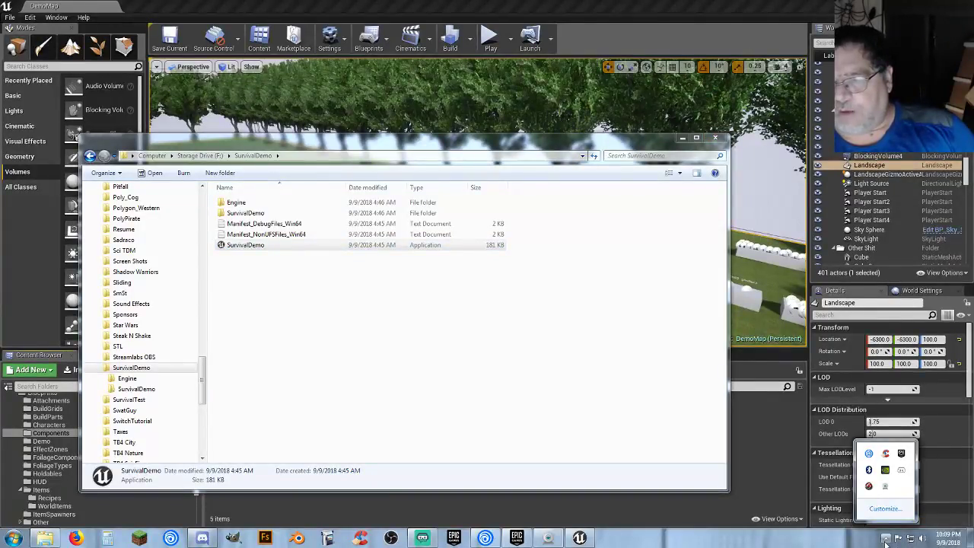
click(886, 540)
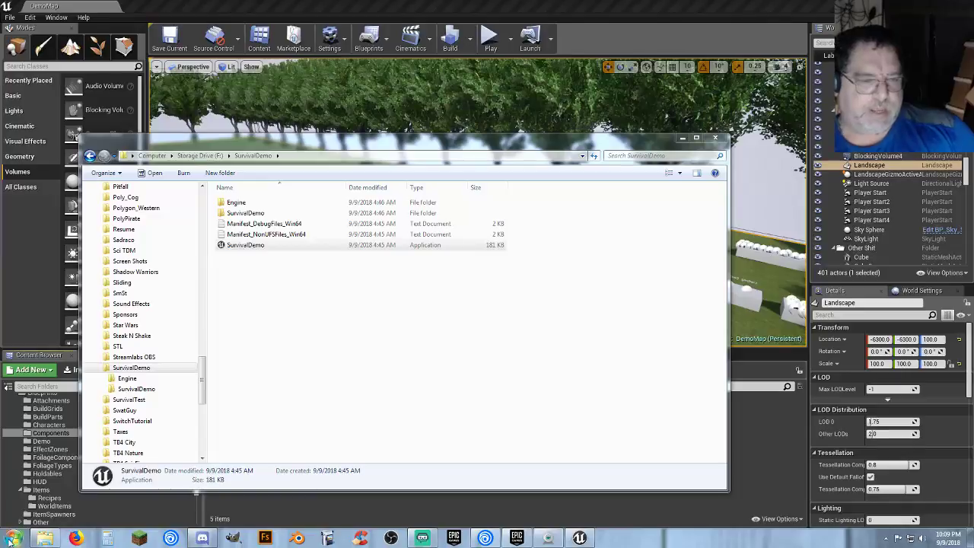
click(14, 538)
click(61, 321)
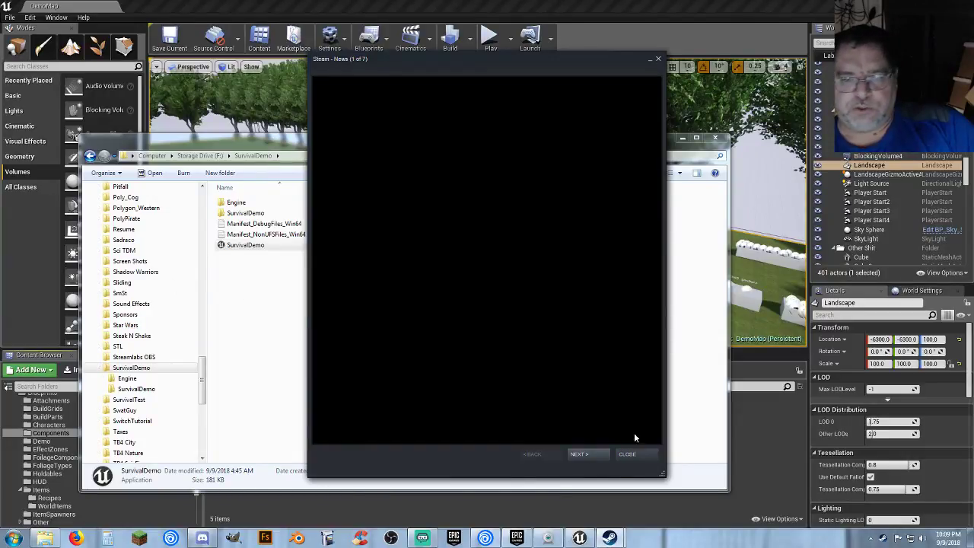
click(634, 454)
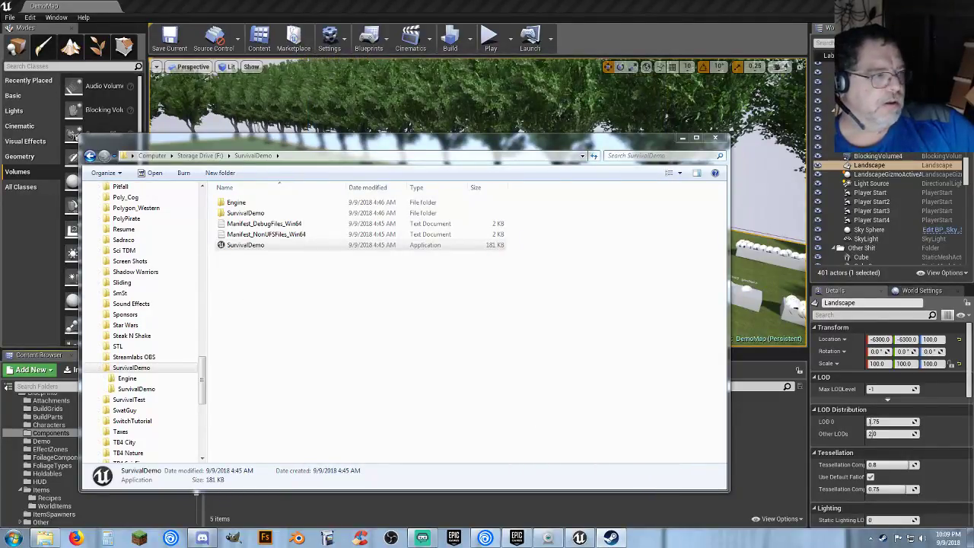
click(279, 328)
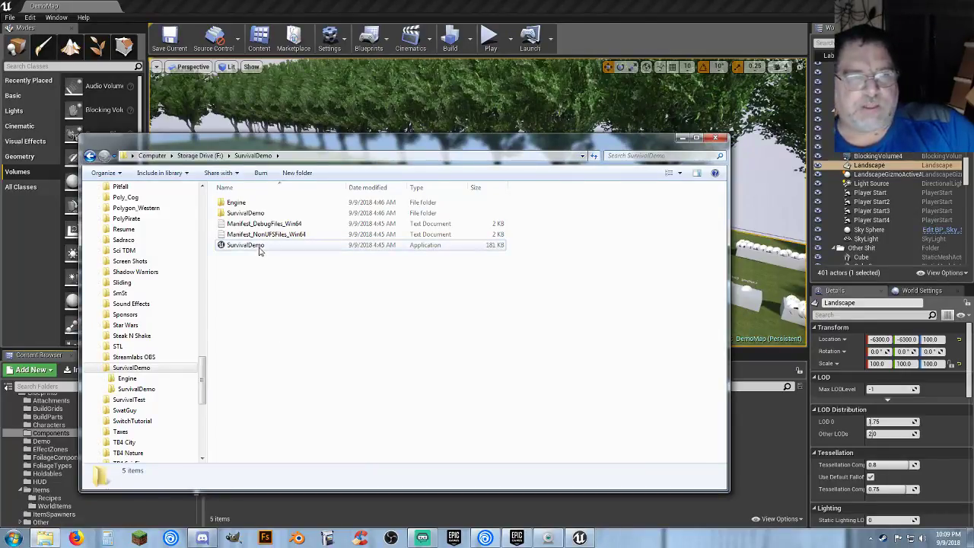
double_click(259, 250)
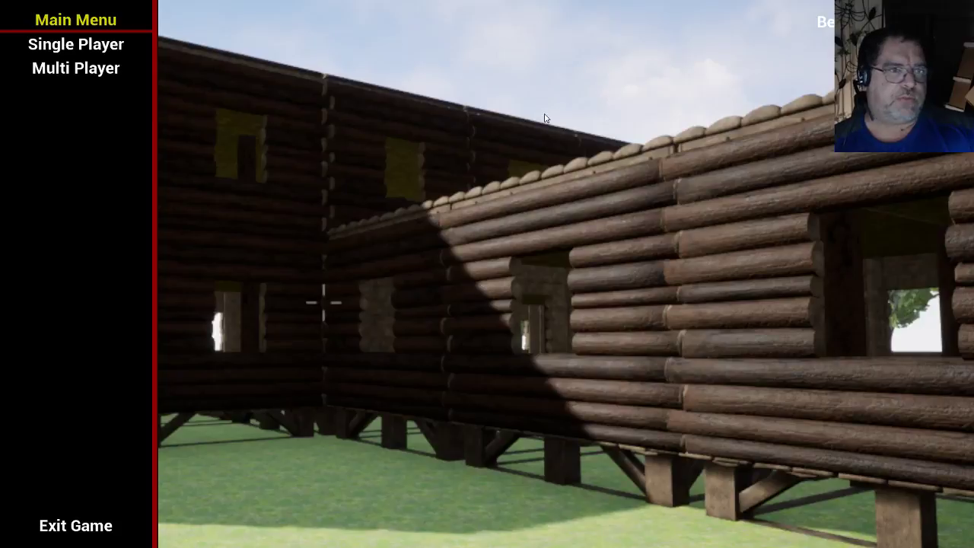
- Search for multiplayer lobbies and try to join the asdasd server
click(96, 70)
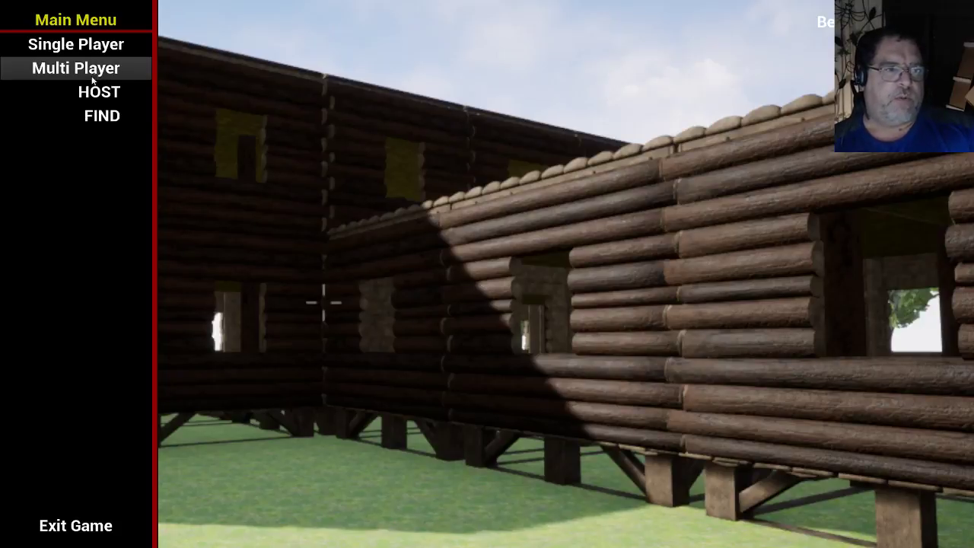
click(109, 118)
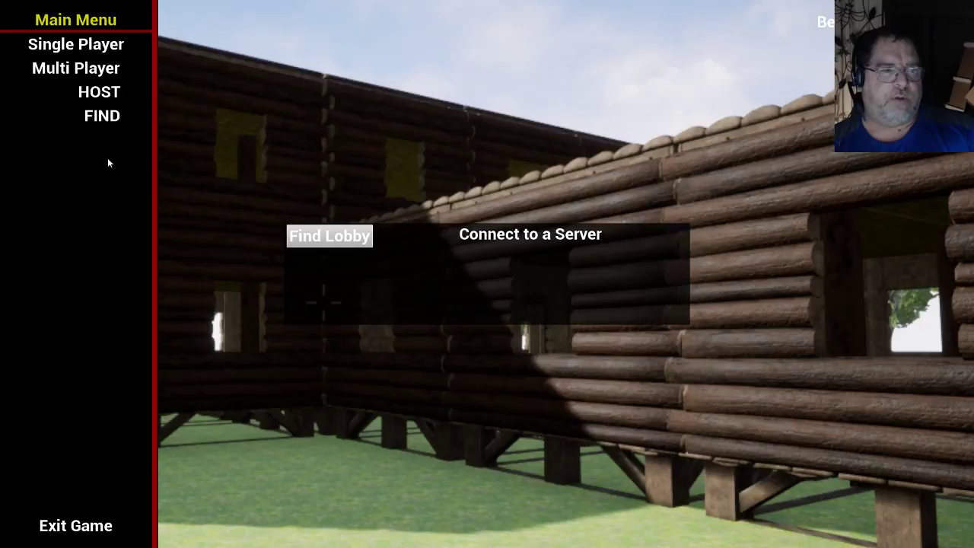
click(333, 245)
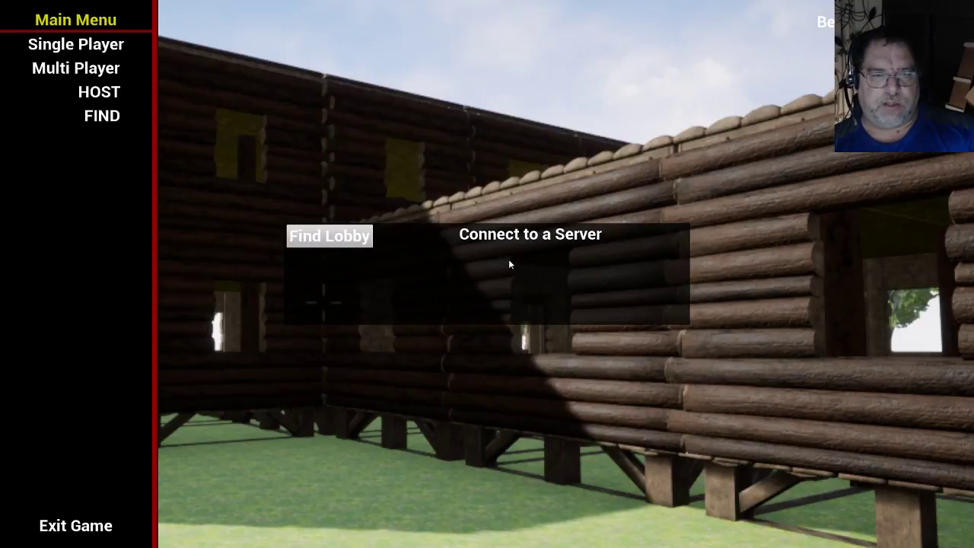
click(334, 242)
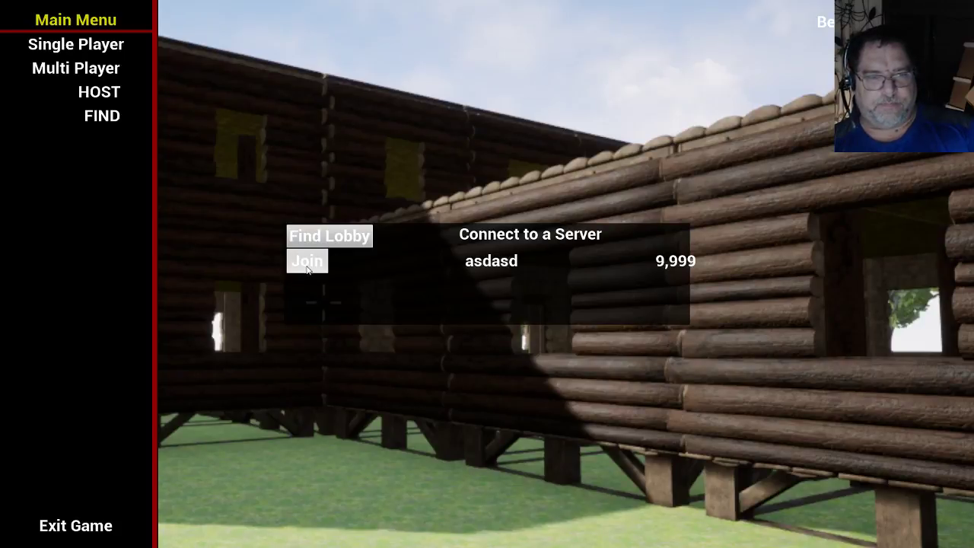
click(307, 262)
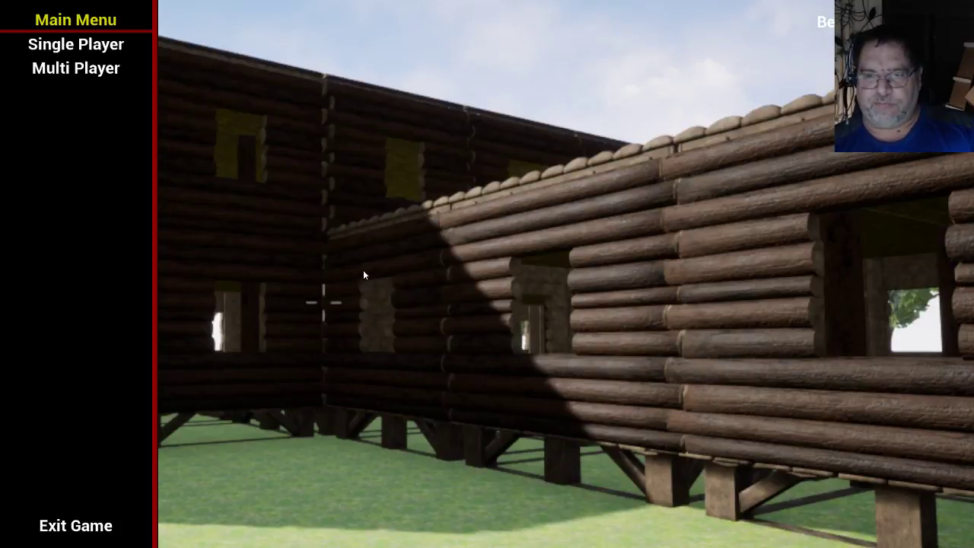
- Host a multiplayer server named "Beefalo Barts Stream" and enter its game world
click(91, 68)
click(101, 92)
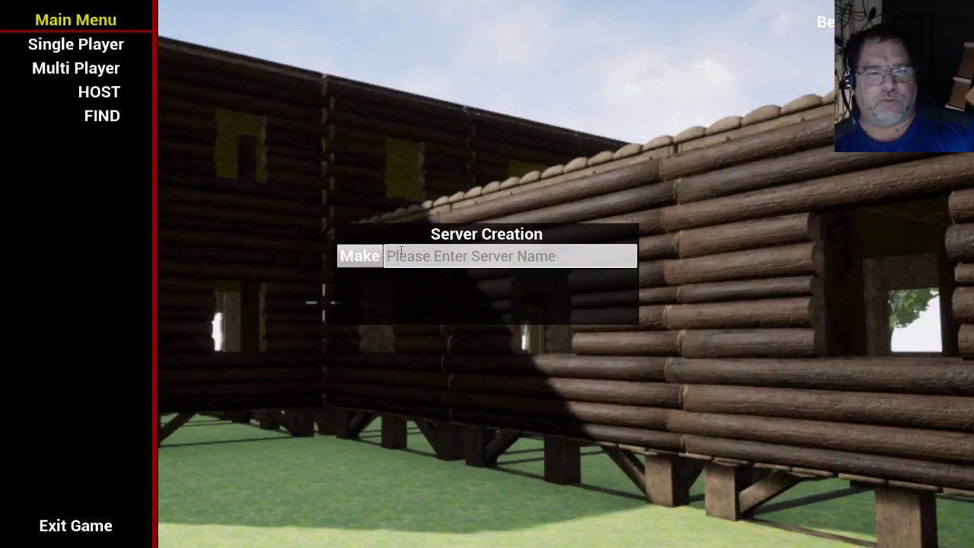
click(399, 259)
text(Beefalo Ba)
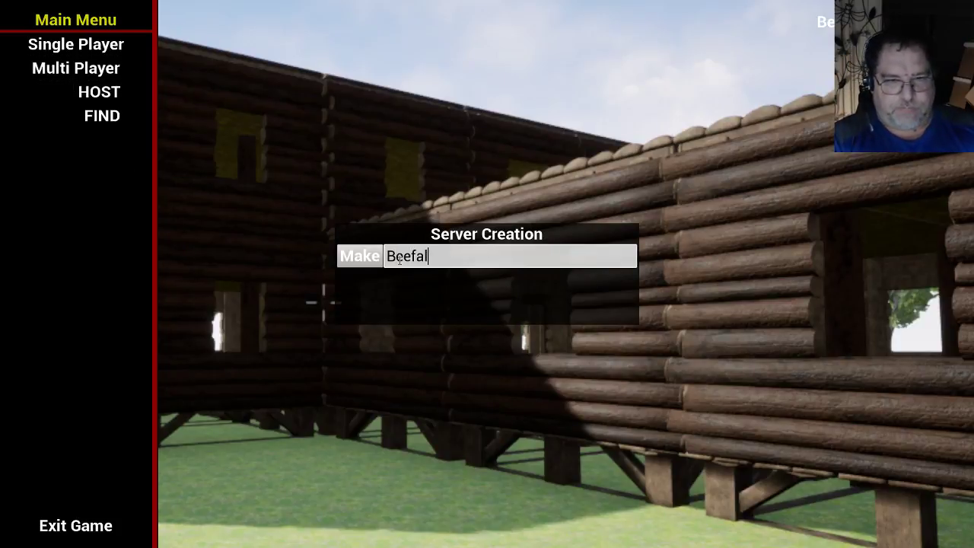
text(rts Stream)
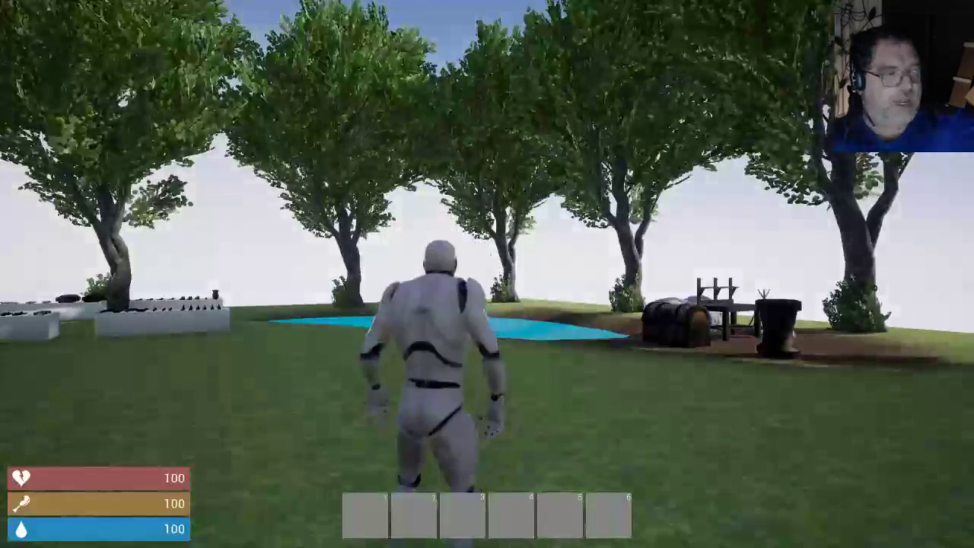
- Run the character across the field and along the white display tables to show the weapons and other items
key(w)
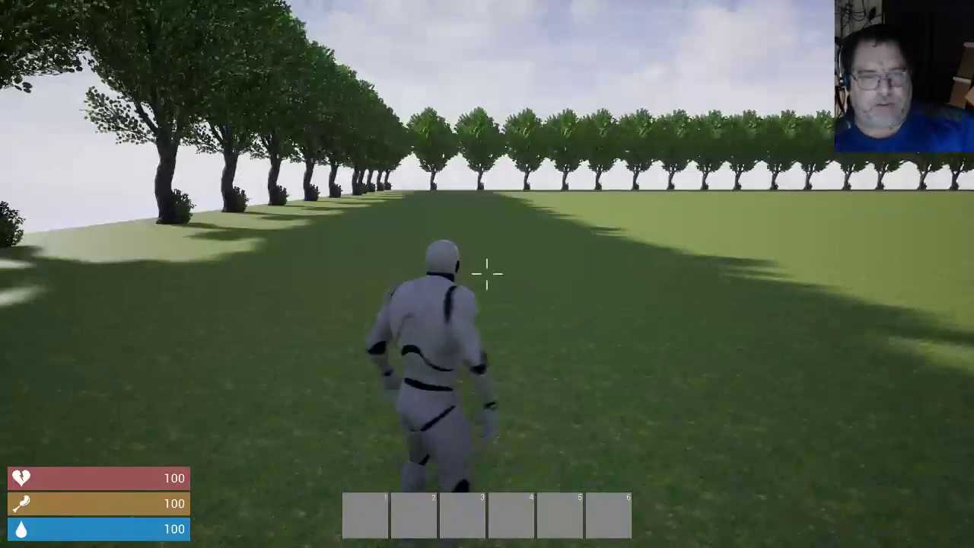
key(w)
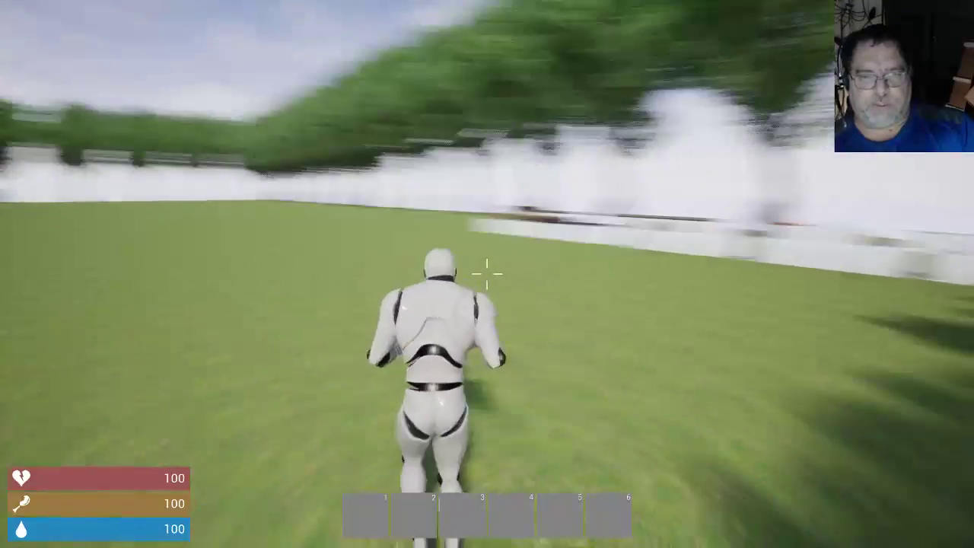
key(w)
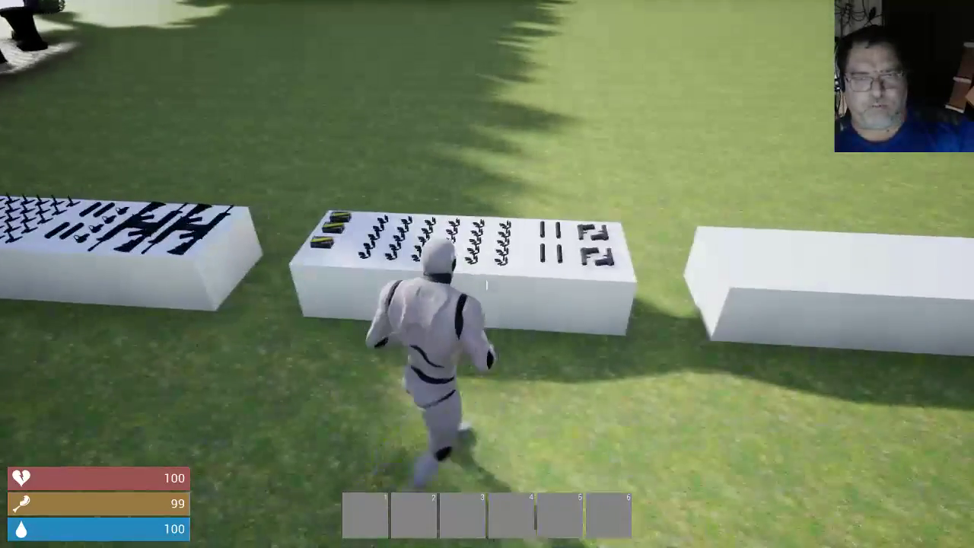
key(w)
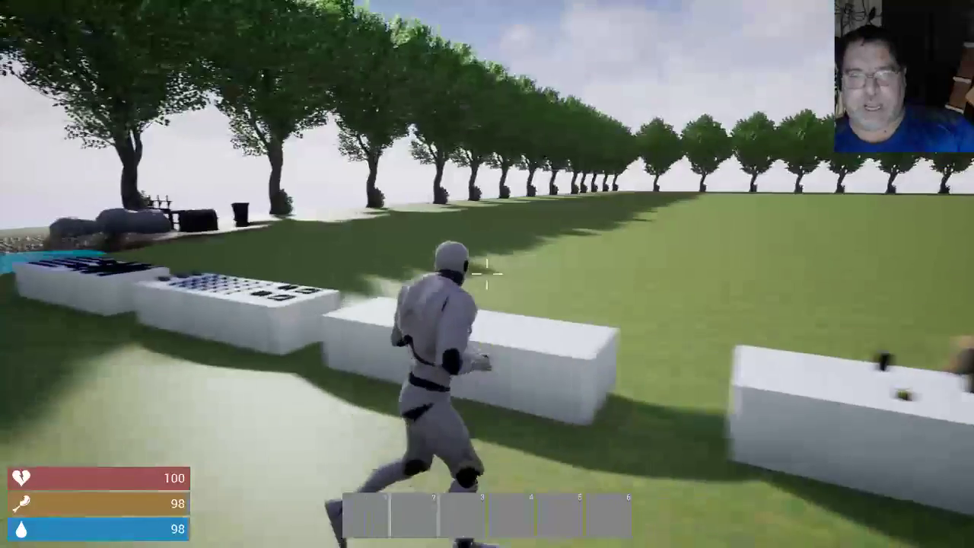
- Run past the pond to the tree, and cross the water to the rocks on its bank
key(w)
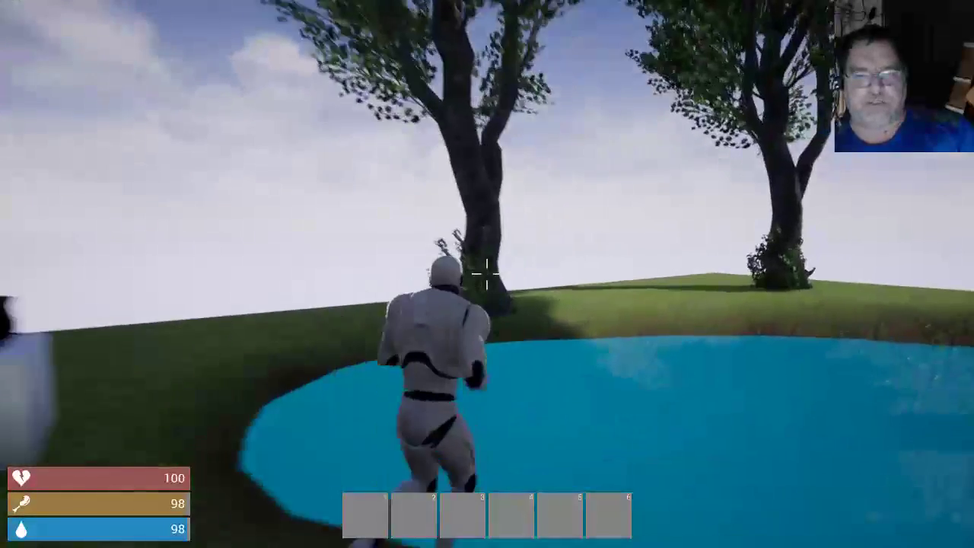
key(w)
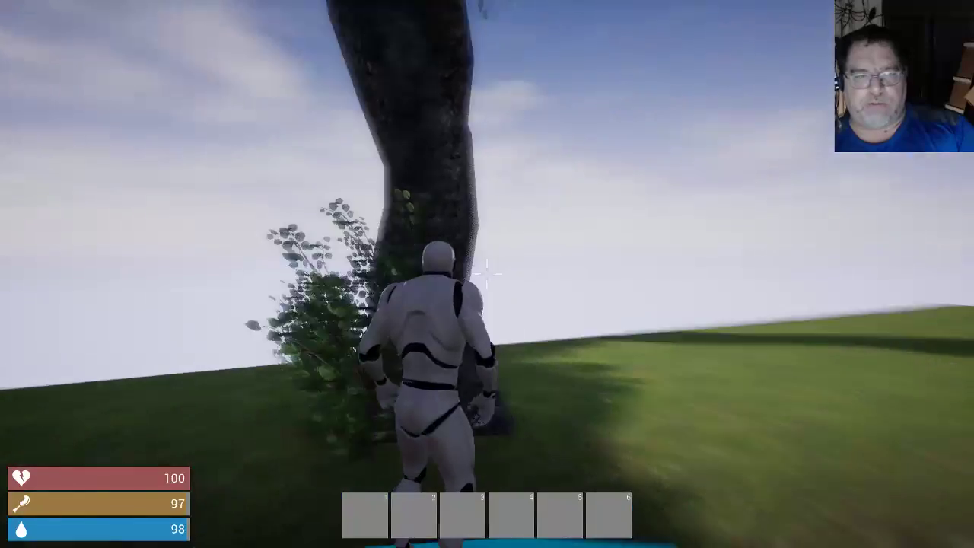
key(w)
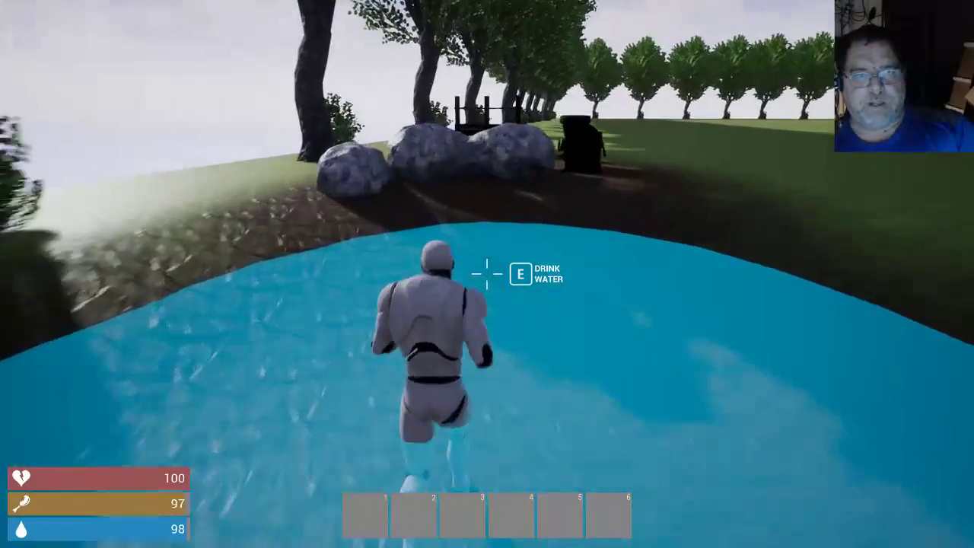
key(w)
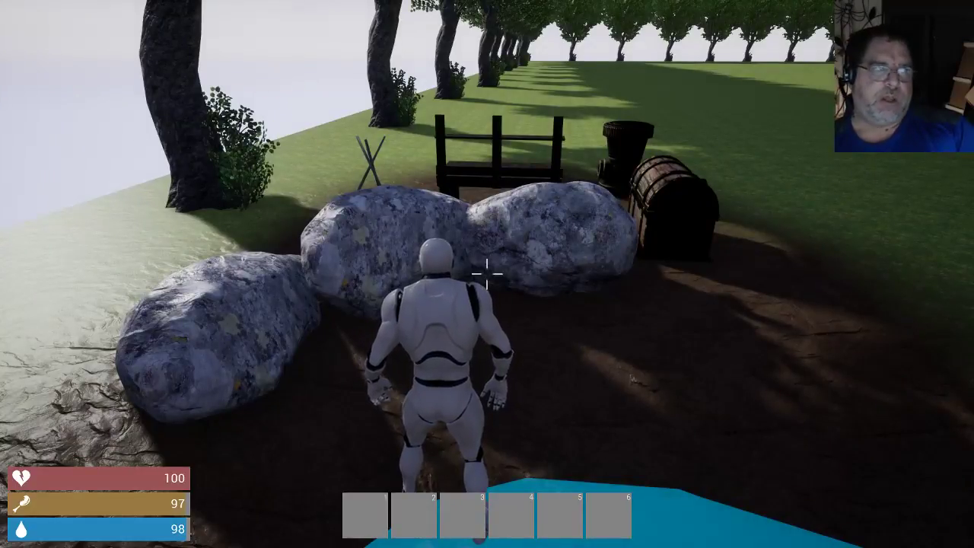
key(w)
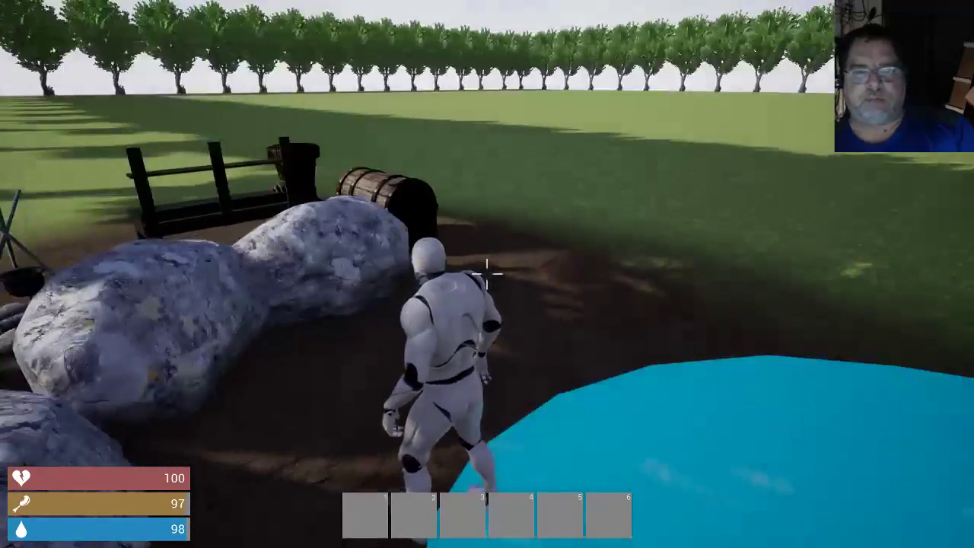
- Look at the furnace's contents, smelting and fuel slots, and view the character's own inventory and crafting list
key(w)
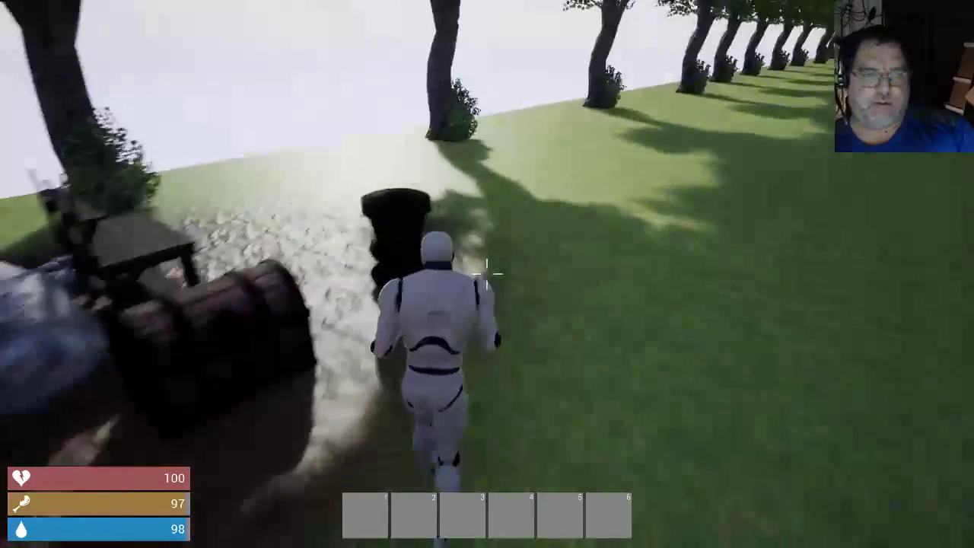
key(w)
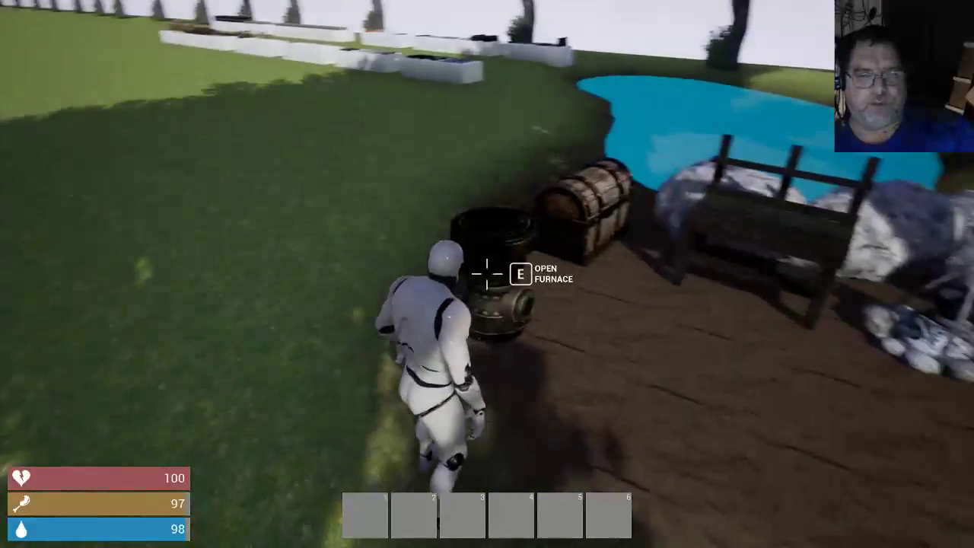
key(e)
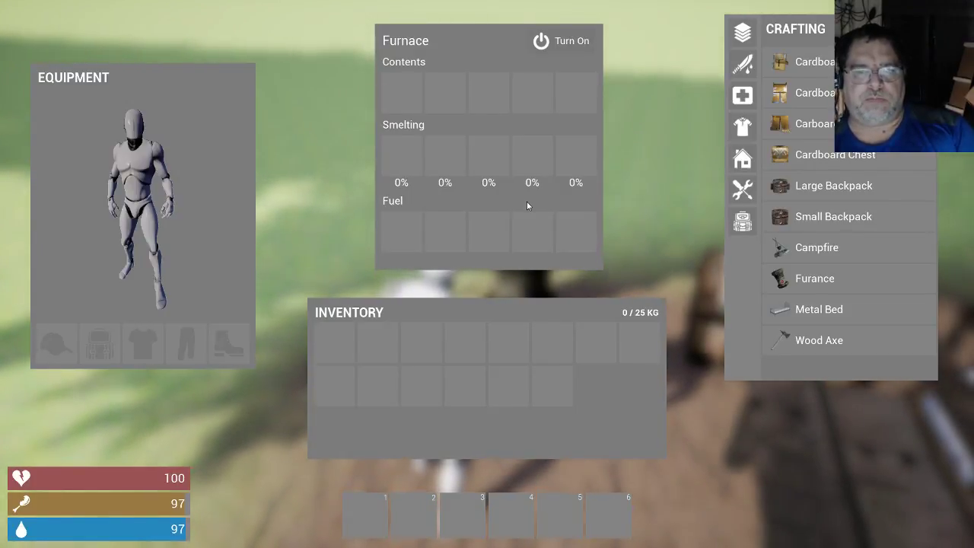
key(Tab)
key(w)
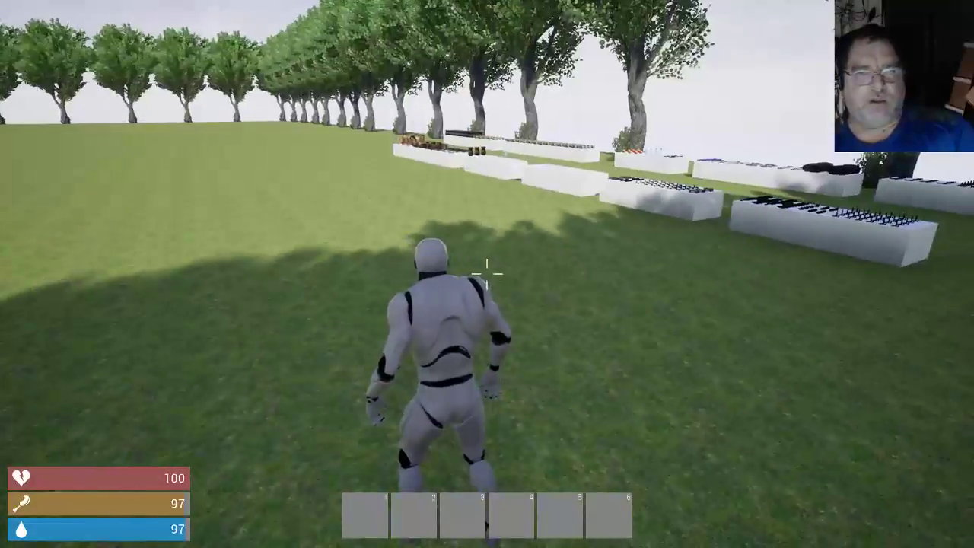
key(Tab)
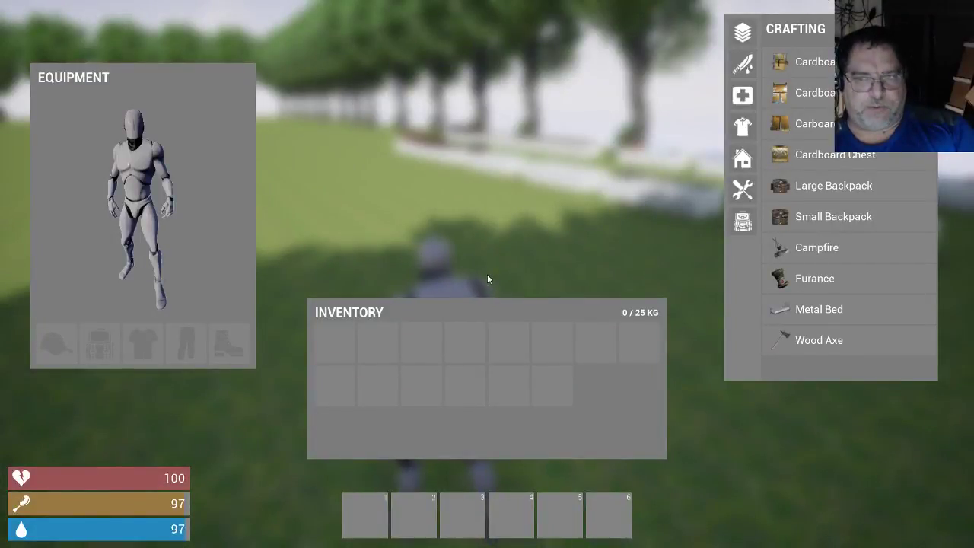
key(Tab)
- Transfer the apple from the storage box to the first hotbar slot, and open the workbench beside the rocks
key(w)
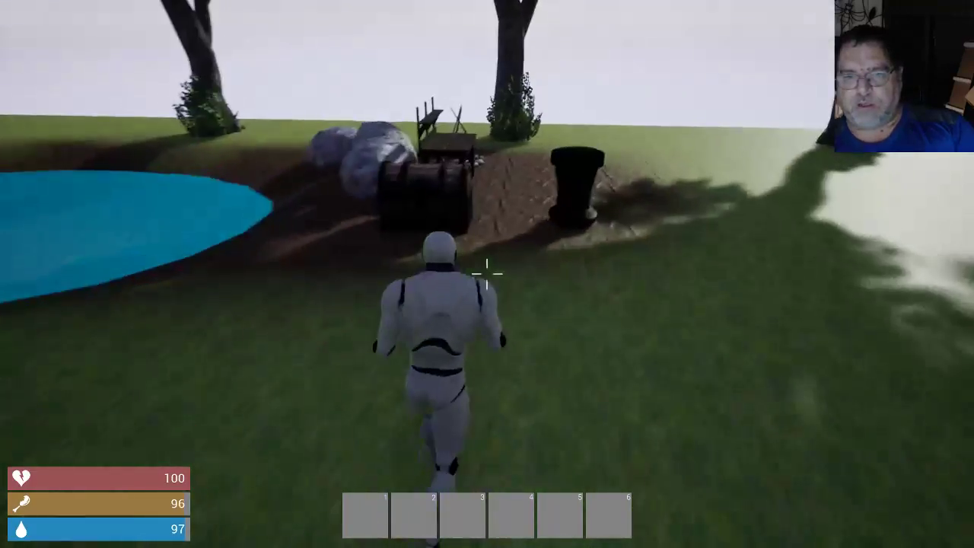
key(e)
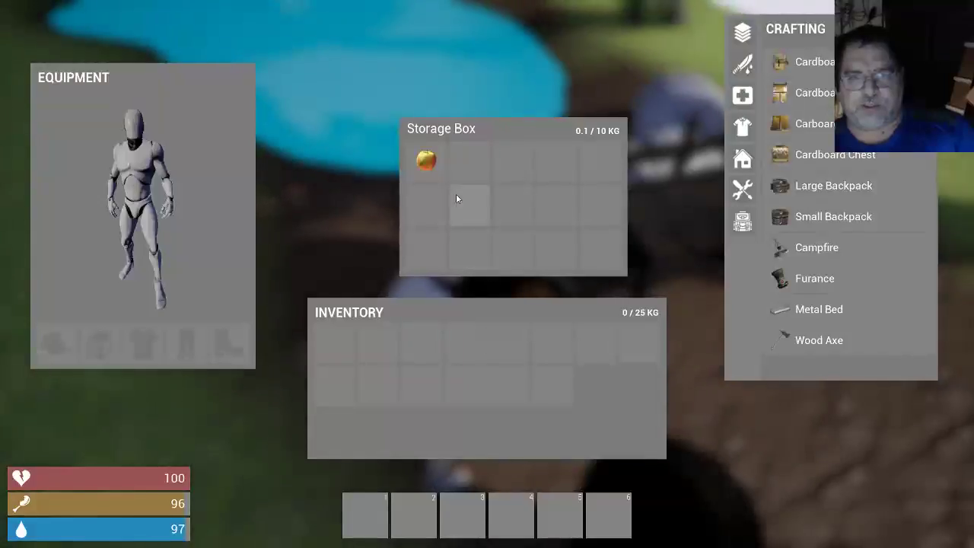
right_click(428, 160)
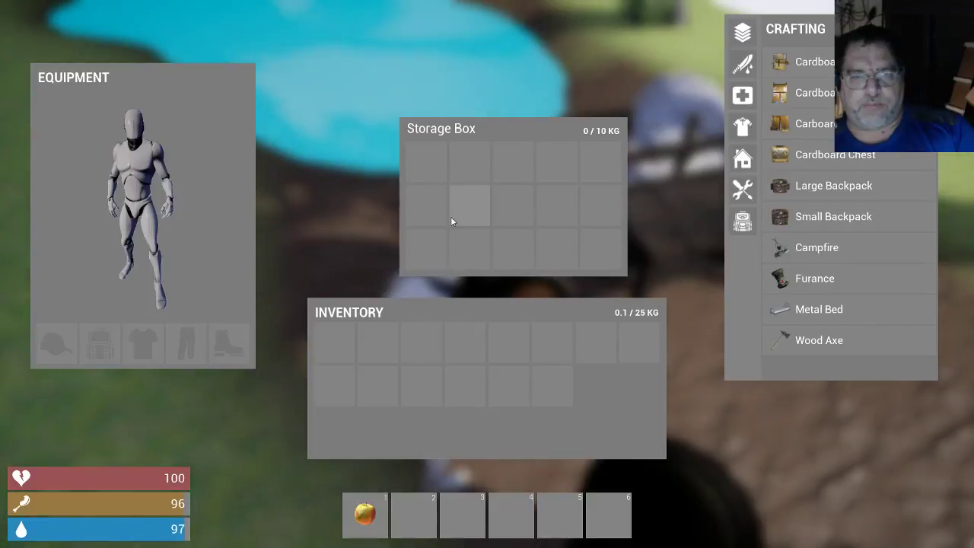
key(Tab)
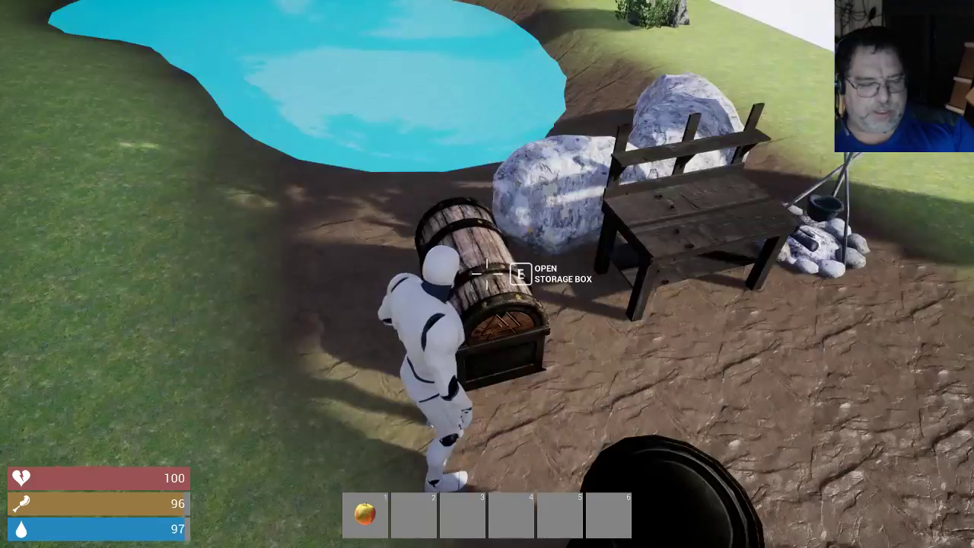
key(w)
key(e)
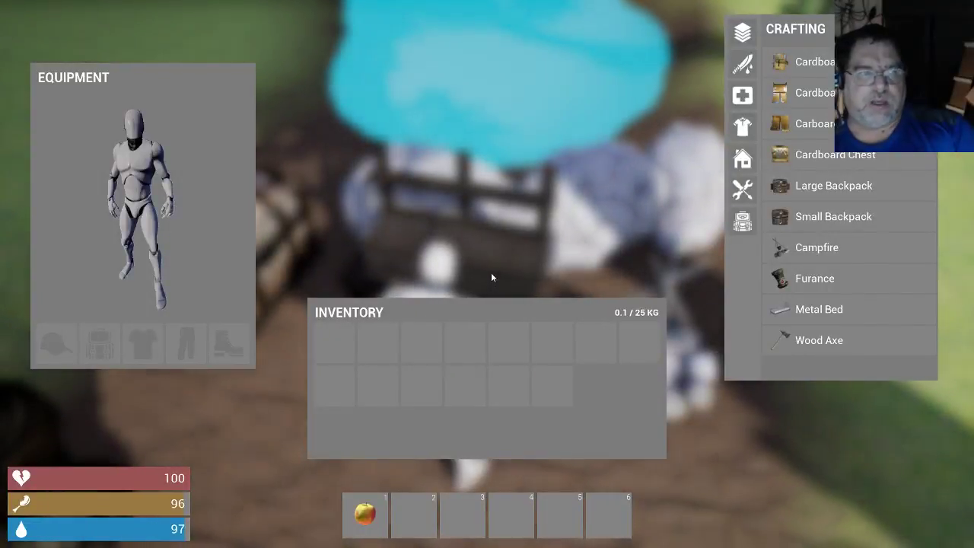
- Leave the workbench view, walk to the campfire, and look at its contents, cooking and fuel slots
key(Tab)
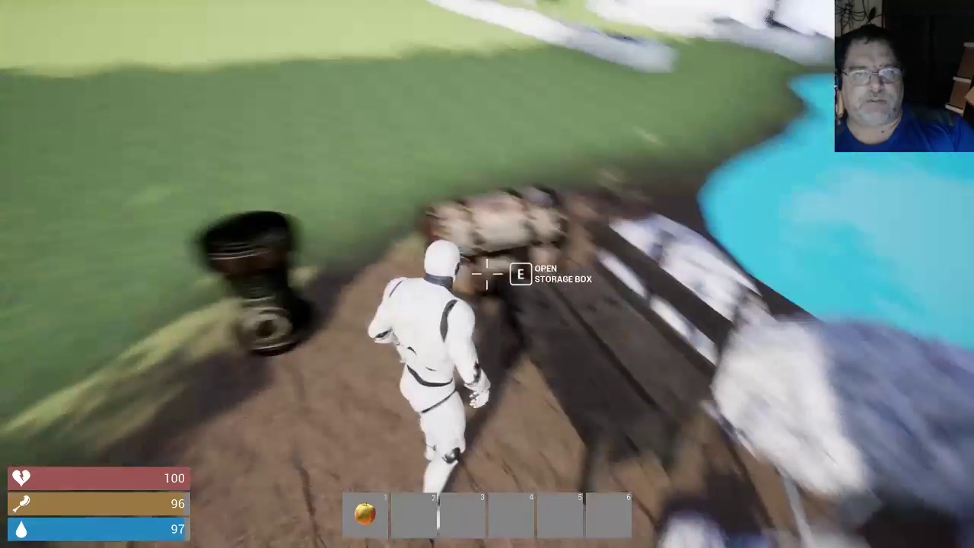
key(w)
key(e)
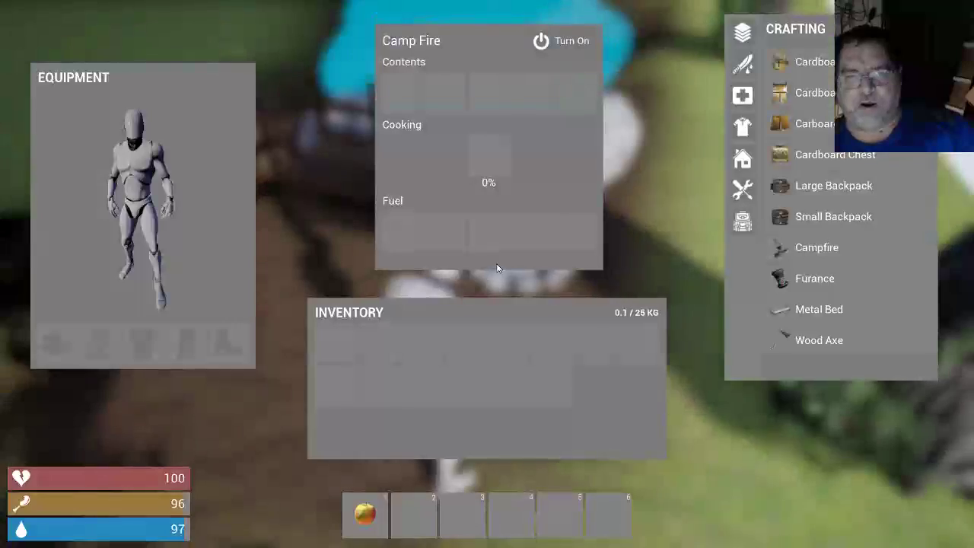
key(Tab)
- Run back to the white display tables, pick up a blueprint and a hammer, and eat the apple
key(w)
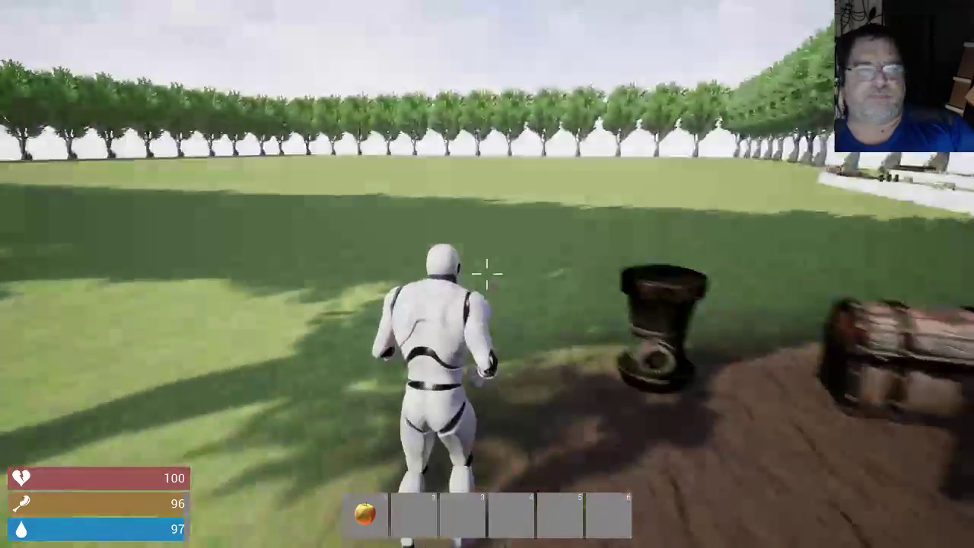
key(w)
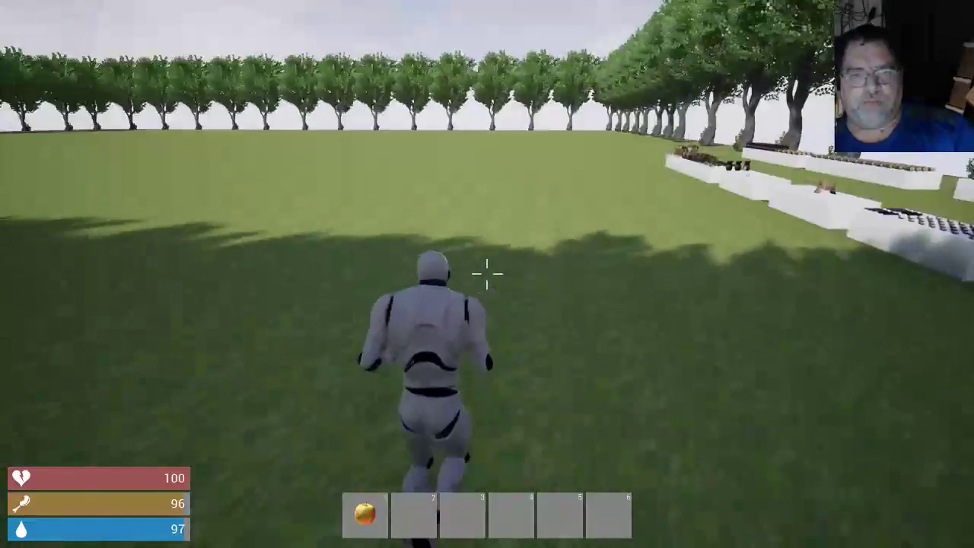
key(w)
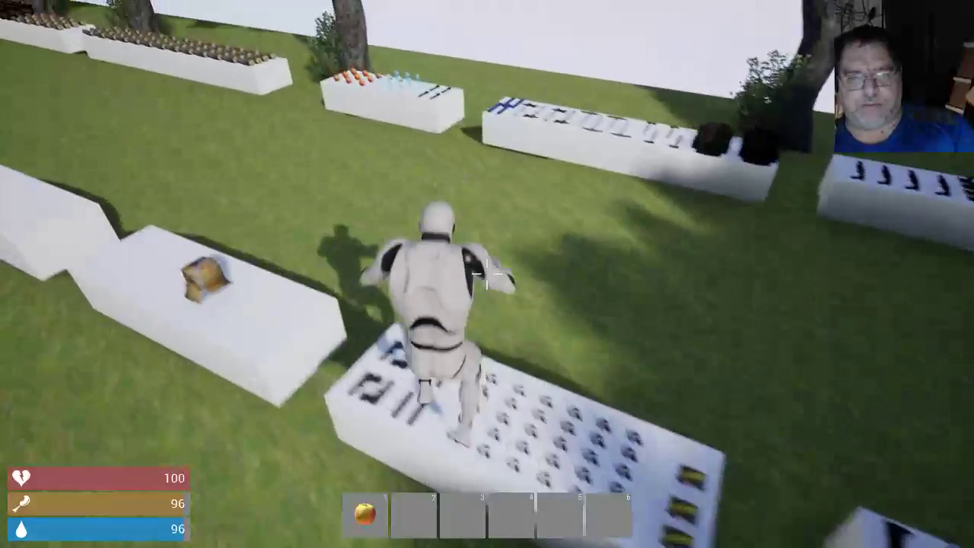
key(w)
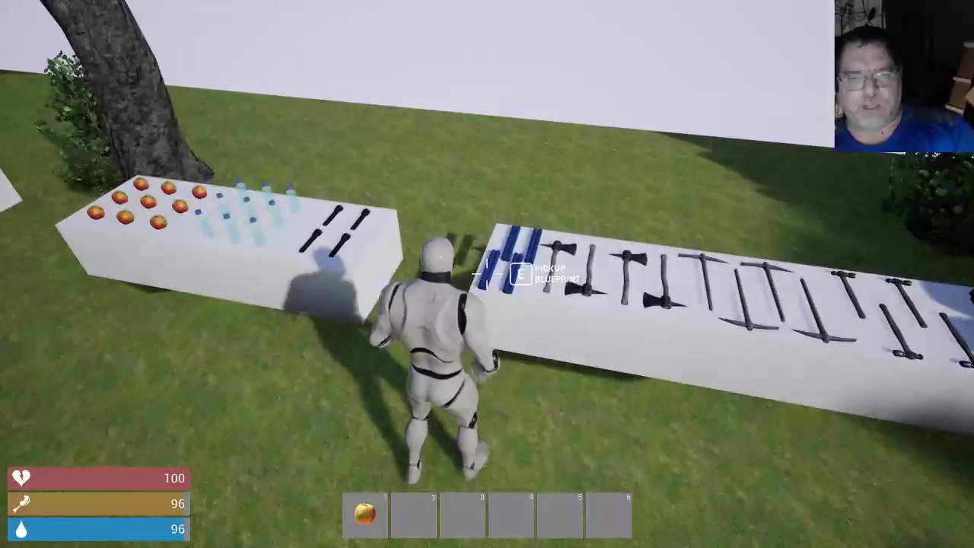
key(e)
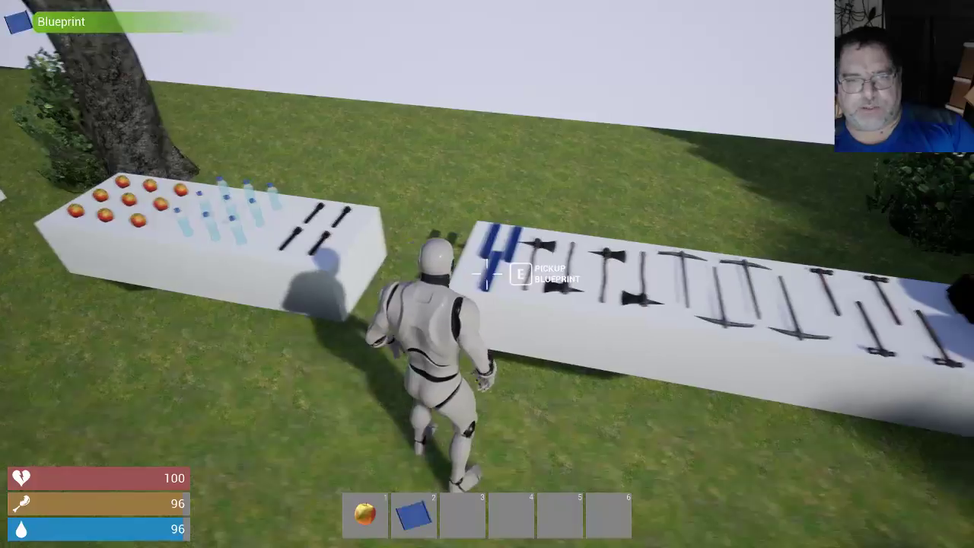
key(1)
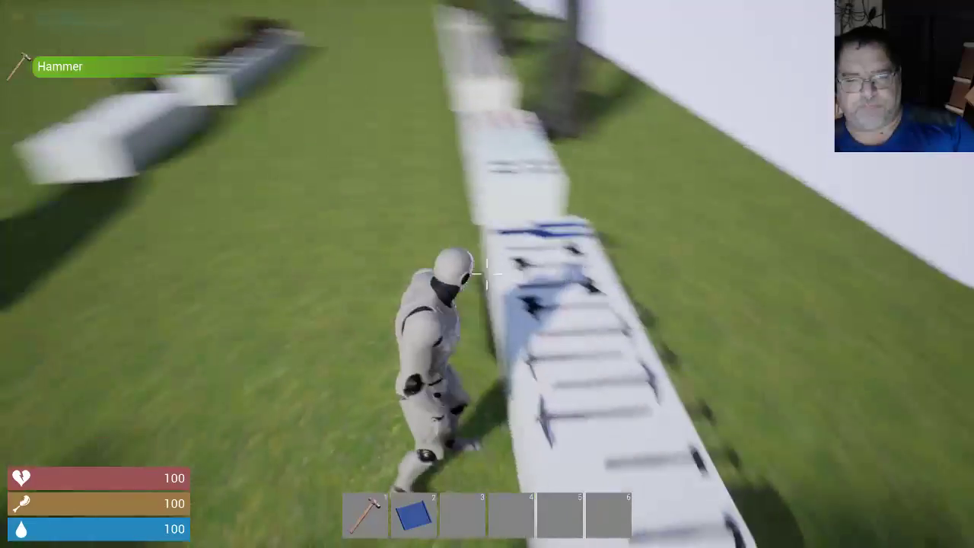
- Pick up a large backpack and two stacks of 99 wood logs from the display tables
key(w)
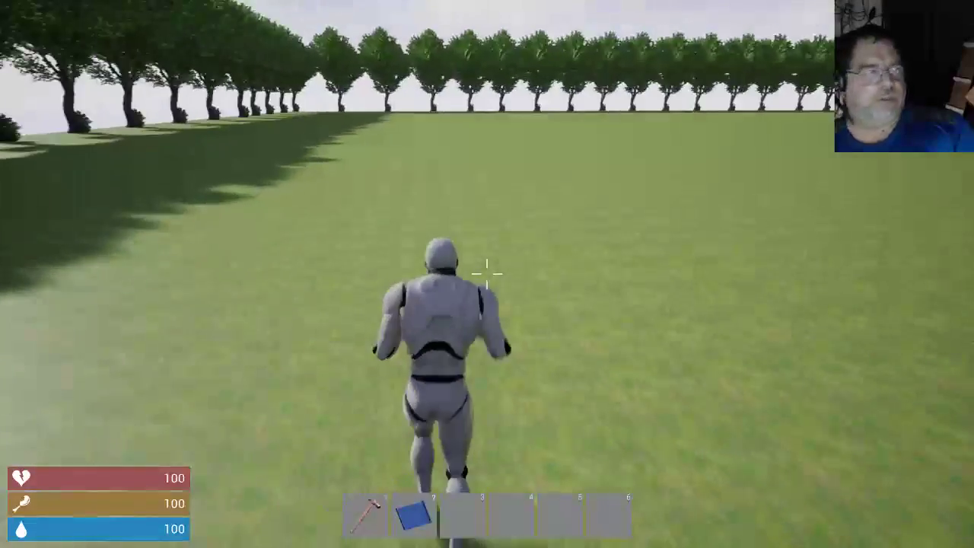
key(w)
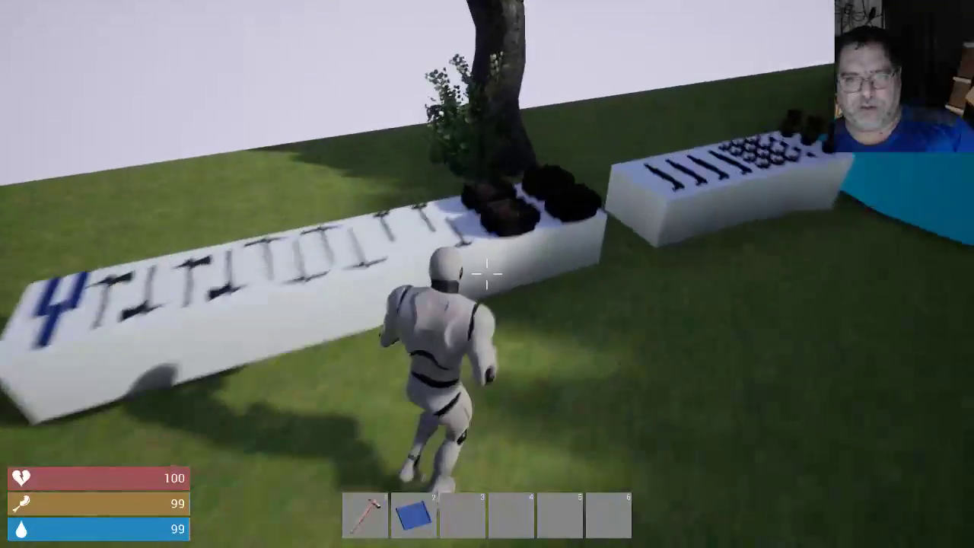
key(e)
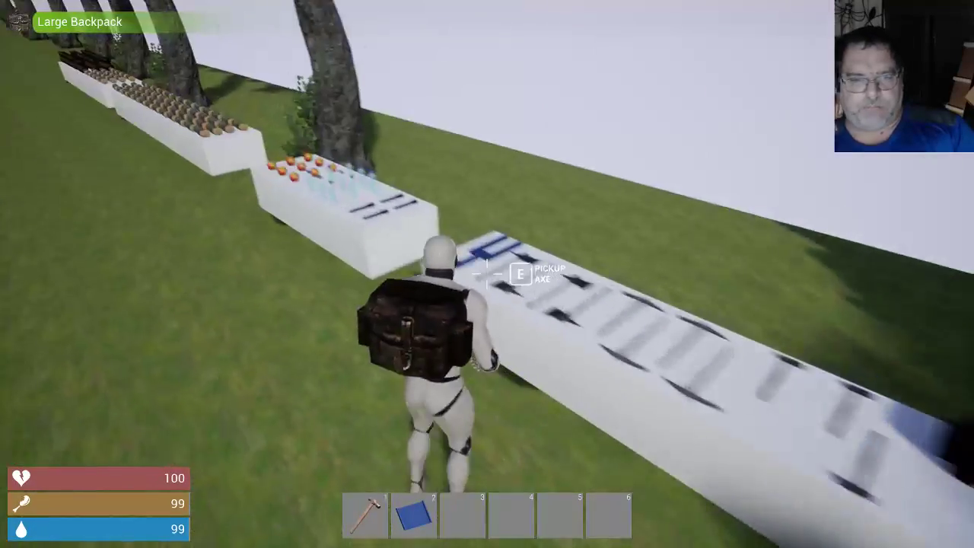
key(e)
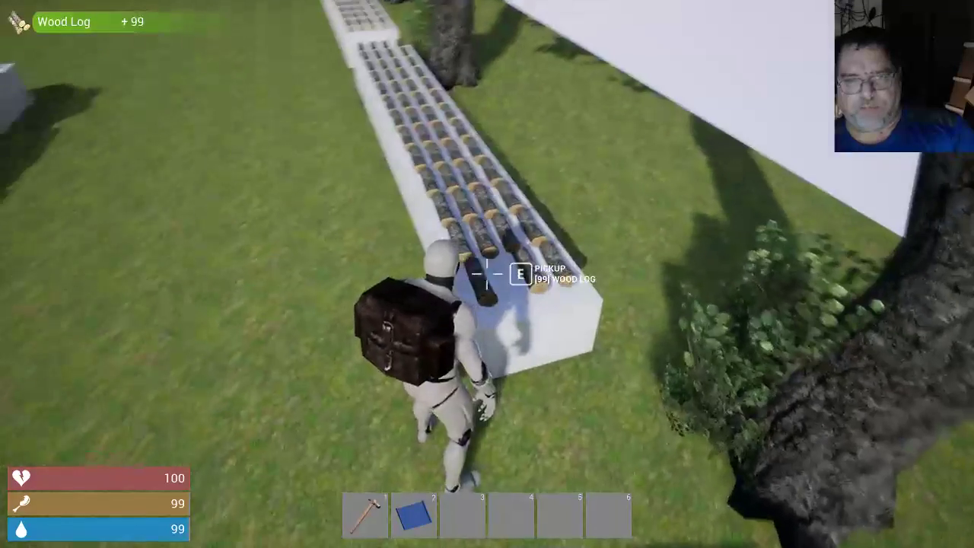
key(e)
- Run to the open field with the blueprint in hand and place a connected row of wooden foundations
key(w)
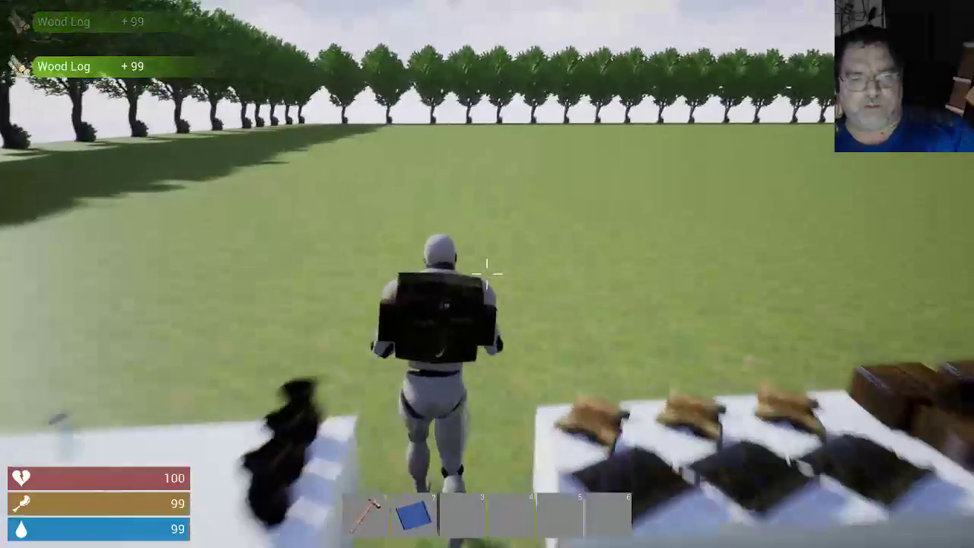
key(w)
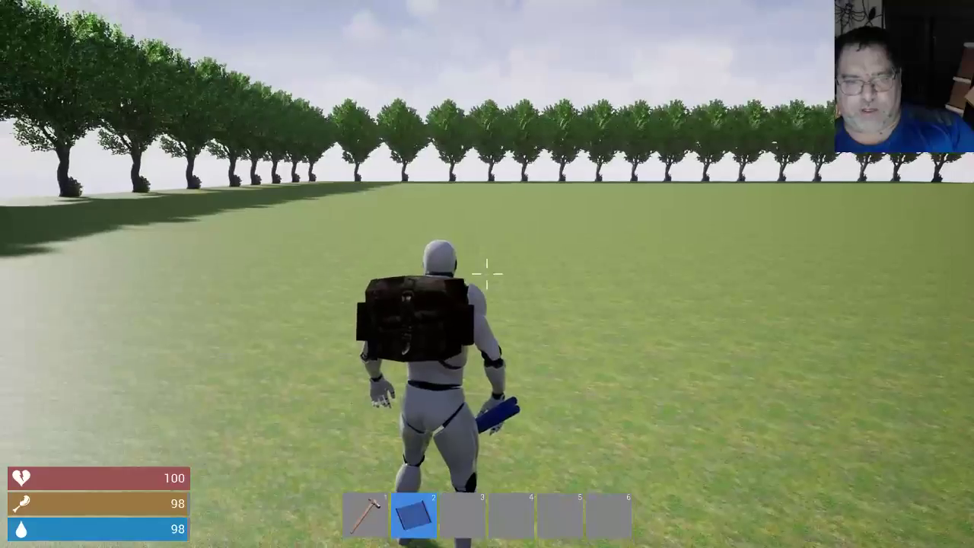
right_click(487, 274)
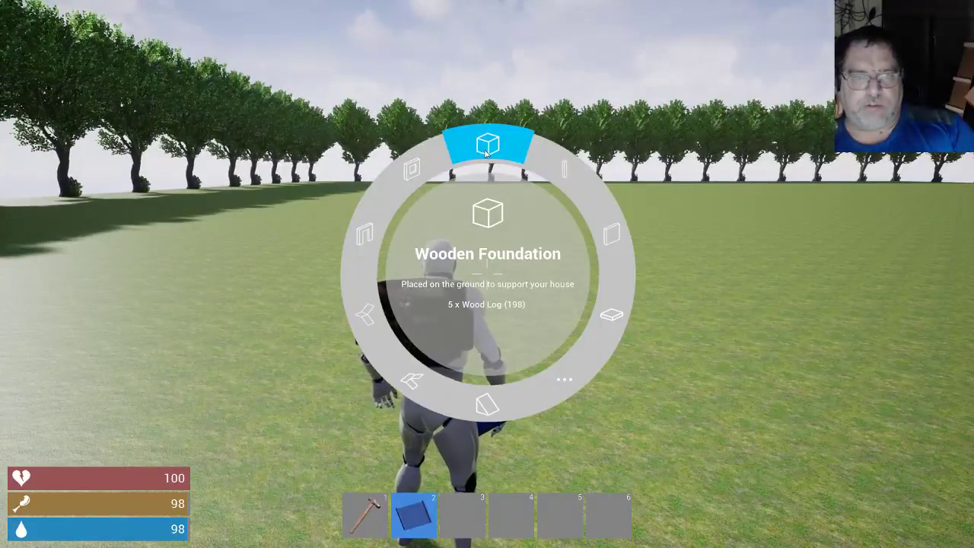
click(485, 152)
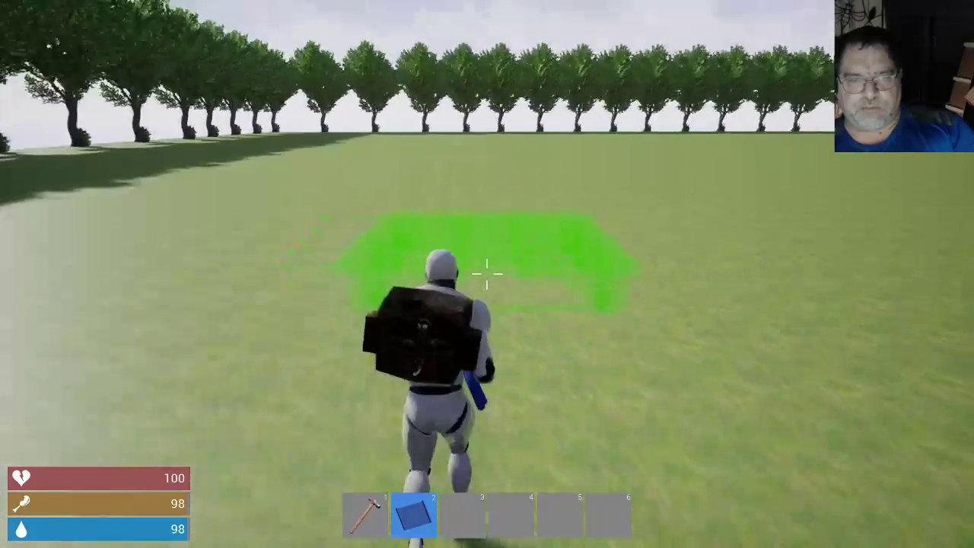
click(487, 274)
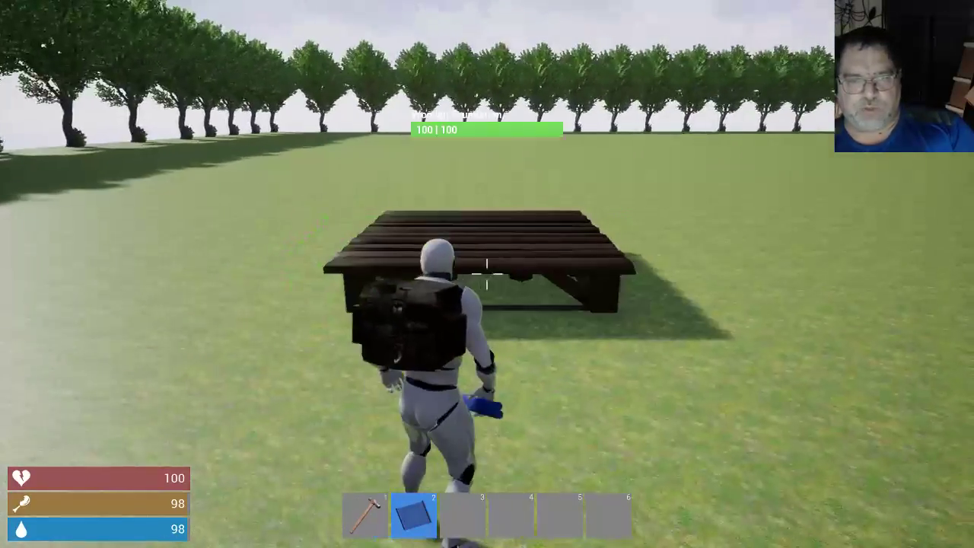
click(487, 273)
key(d)
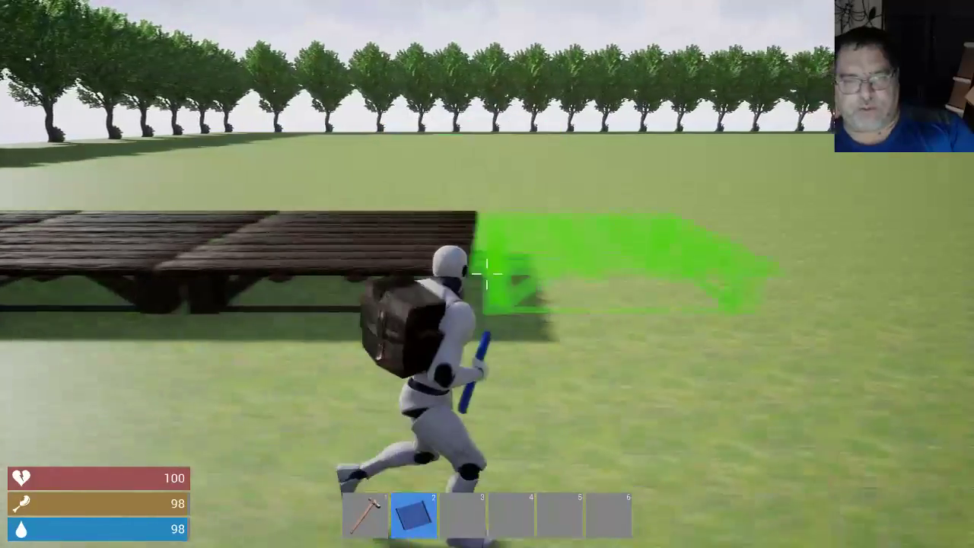
click(487, 272)
key(w)
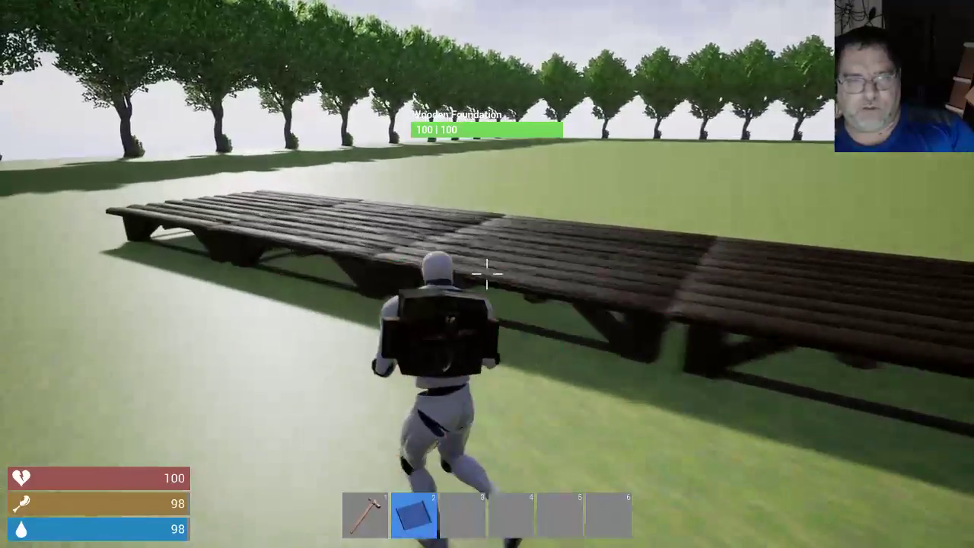
- Place a wooden doorframe on the front edge of the foundations and a wooden wall directly beside it
key(a)
right_click(487, 274)
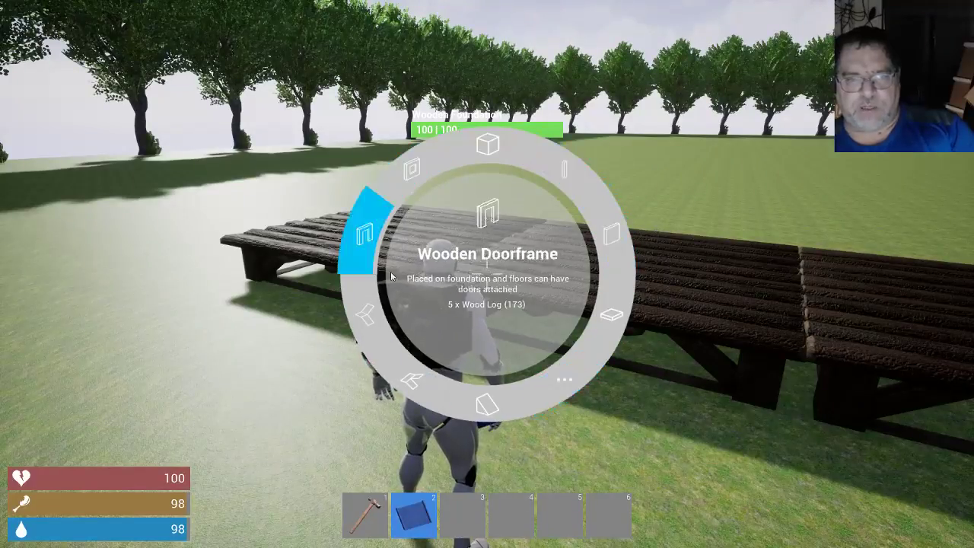
click(373, 238)
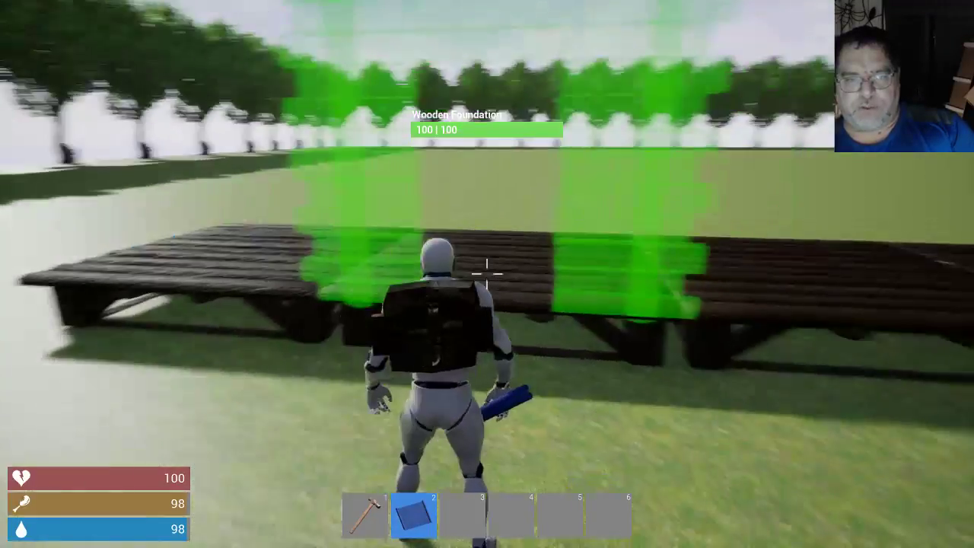
click(487, 274)
right_click(487, 274)
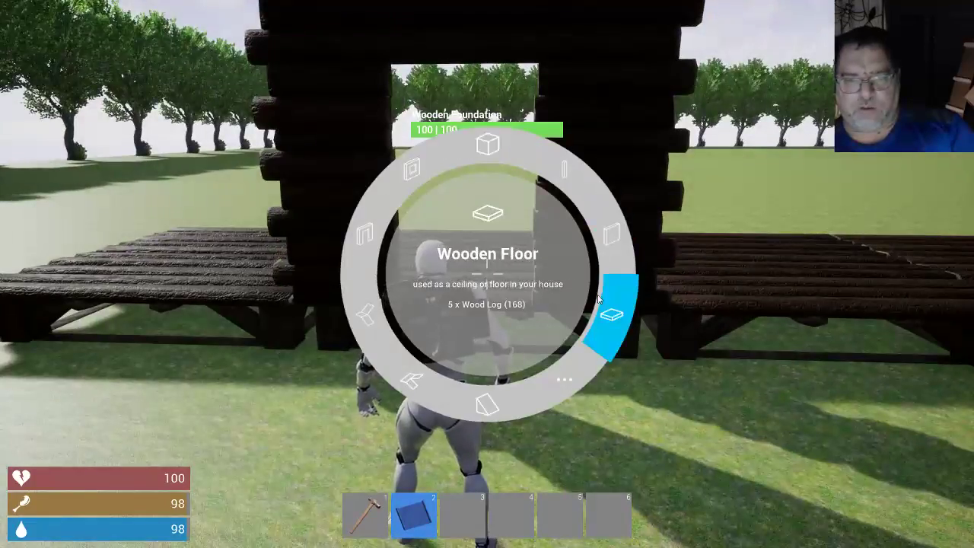
click(605, 239)
click(487, 274)
- Place a wooden window frame on the other side of the doorframe and wooden pillars along the foundations' edge
right_click(487, 274)
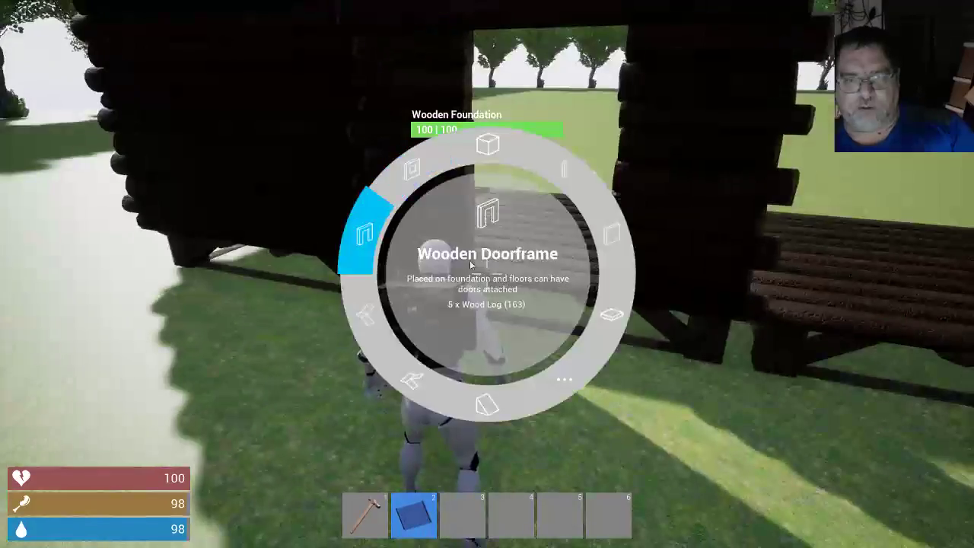
click(402, 197)
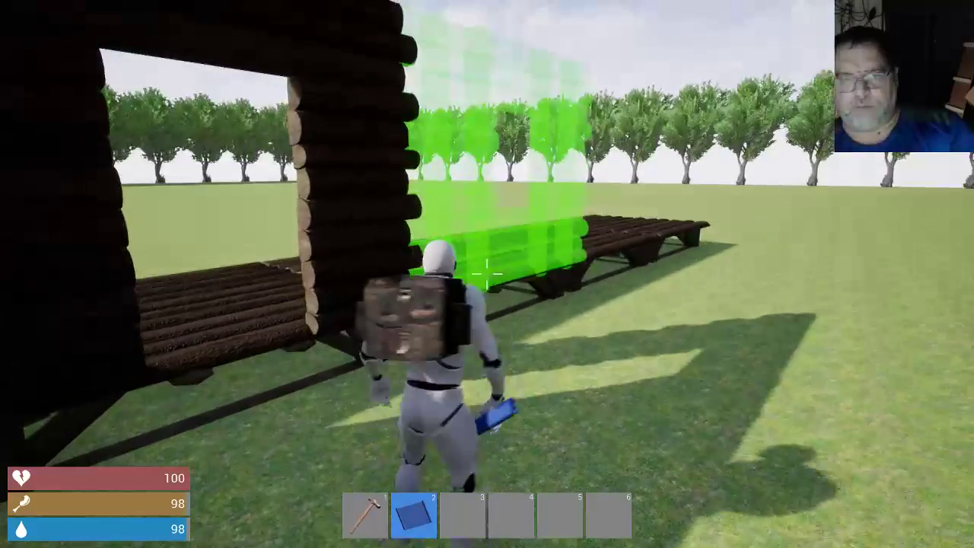
click(487, 274)
key(q)
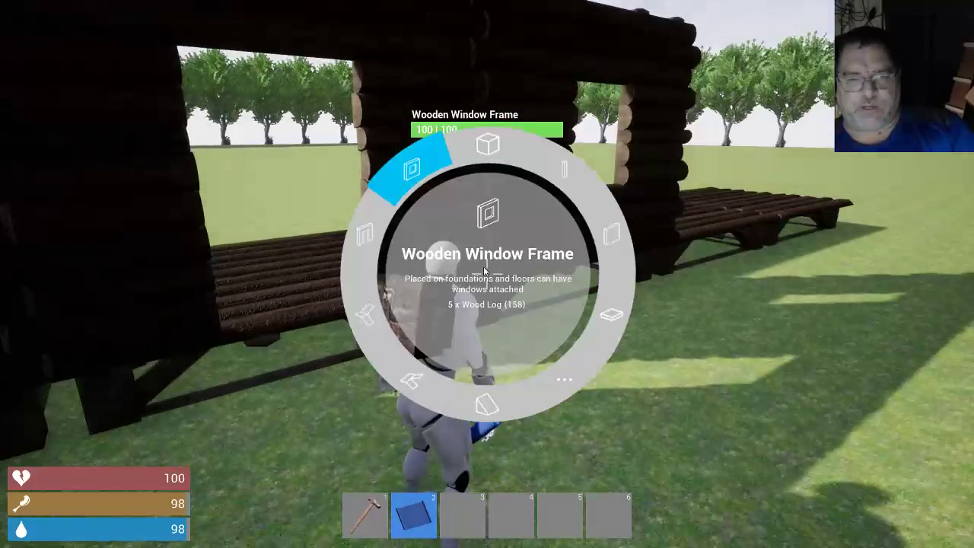
click(556, 182)
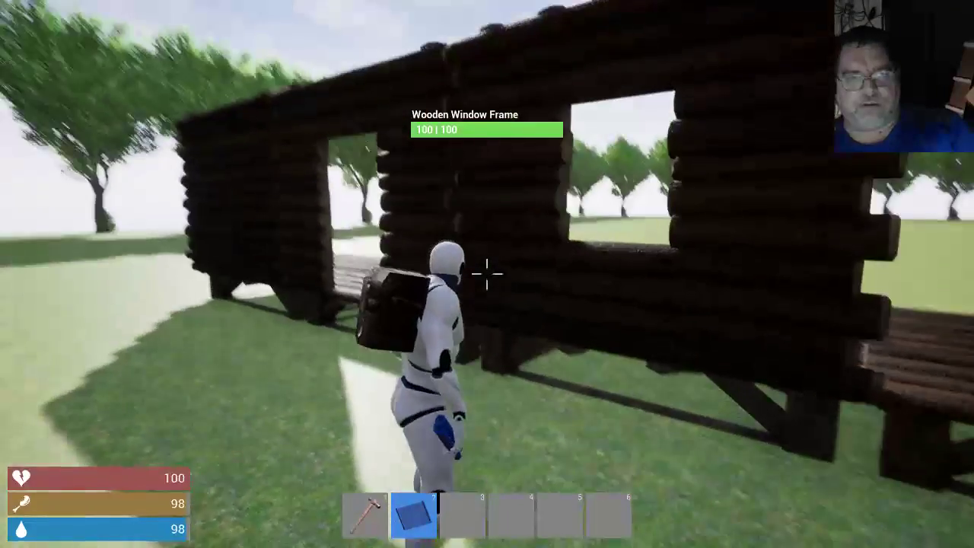
click(487, 274)
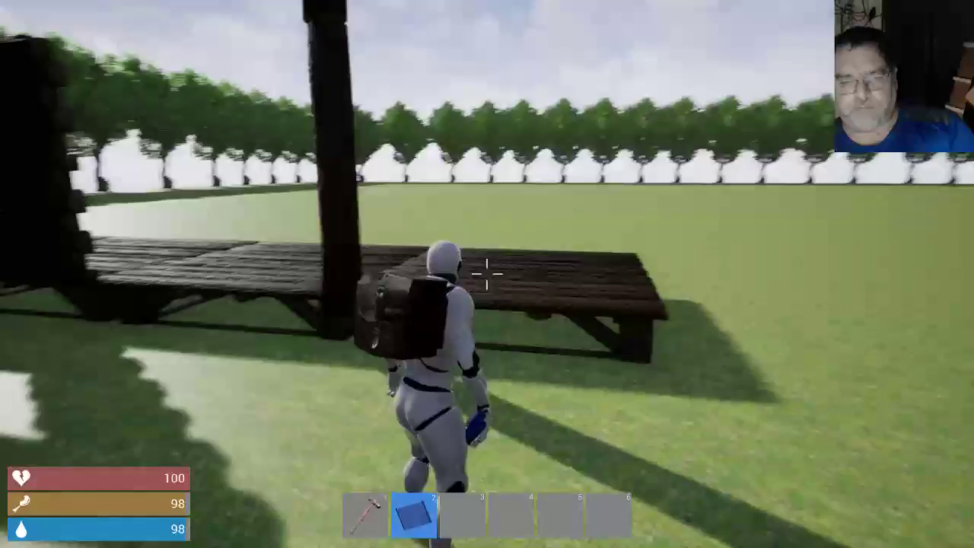
- Walk onto the foundations and place two more wooden pillars along the edge opposite the walls
right_click(487, 274)
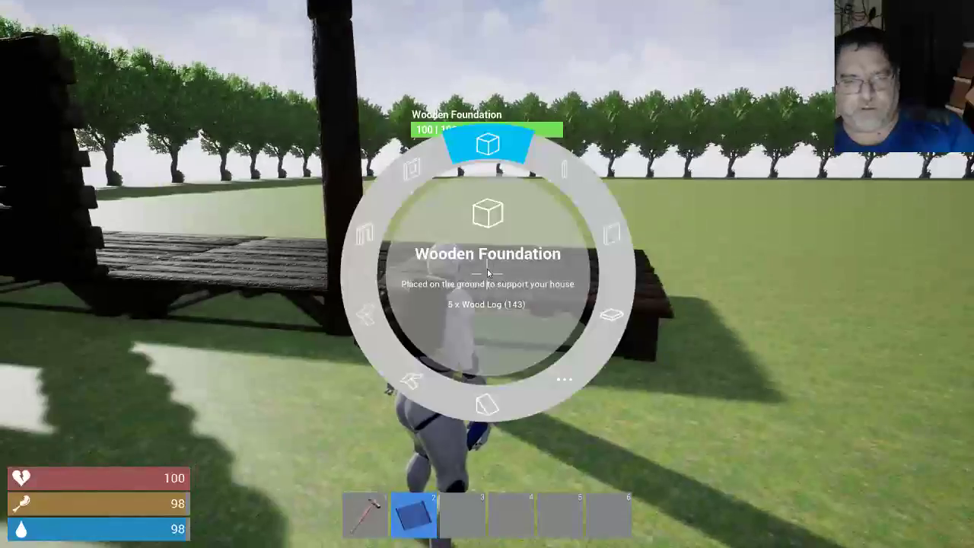
click(606, 318)
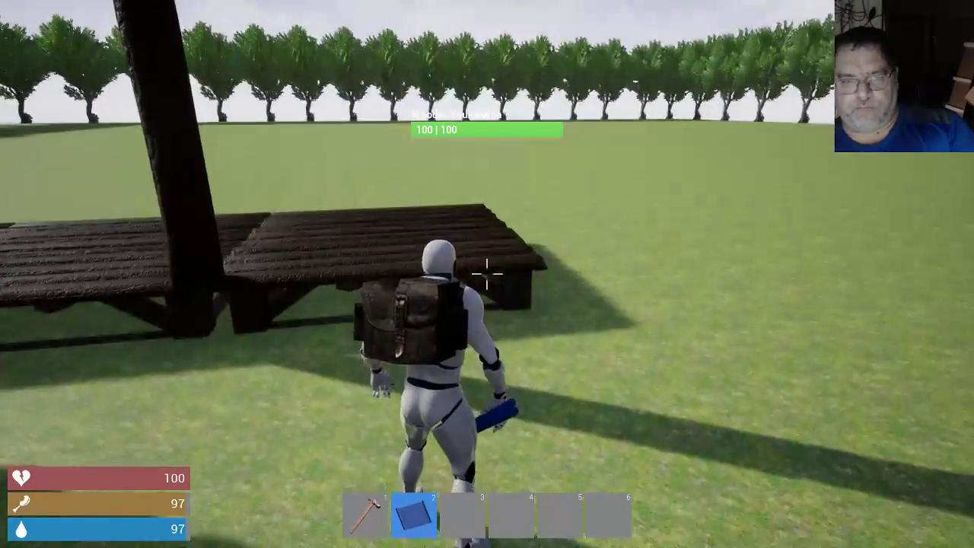
right_click(487, 274)
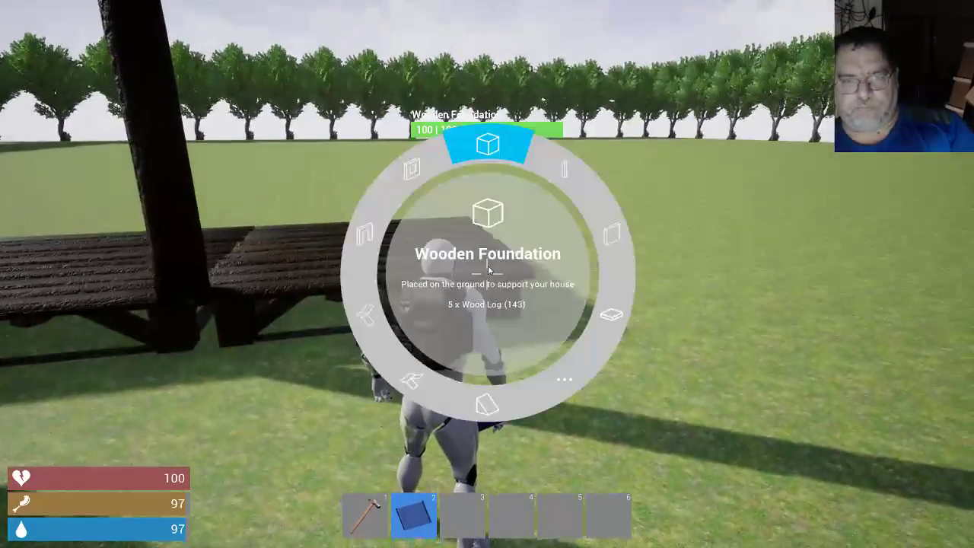
click(546, 198)
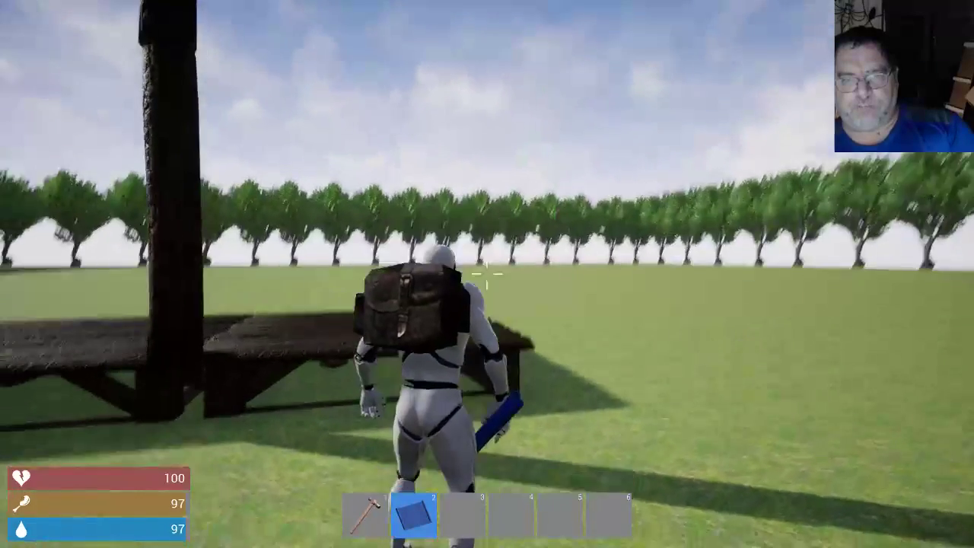
key(w)
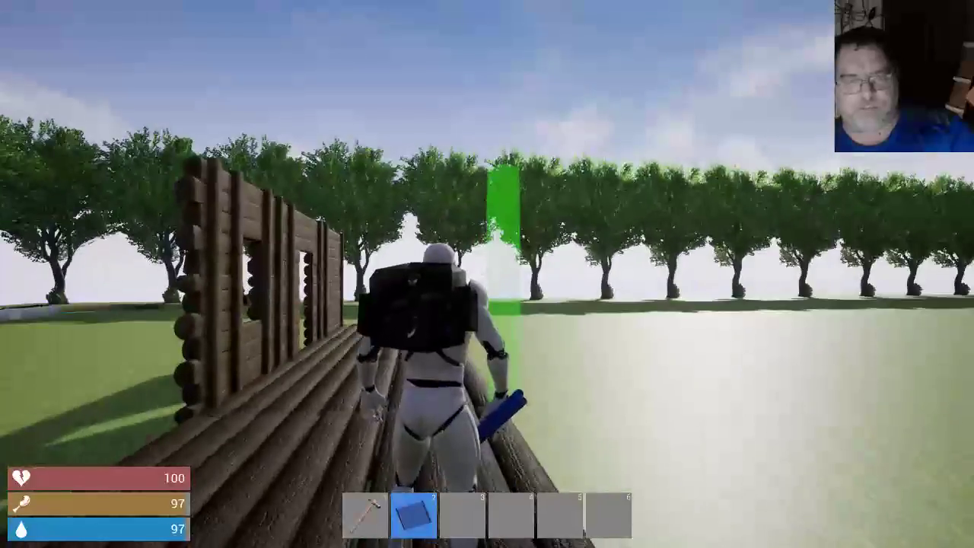
click(487, 274)
click(487, 274)
- Place a wooden floor as a ceiling across the tops of the wall and the opposite pillars
right_click(487, 274)
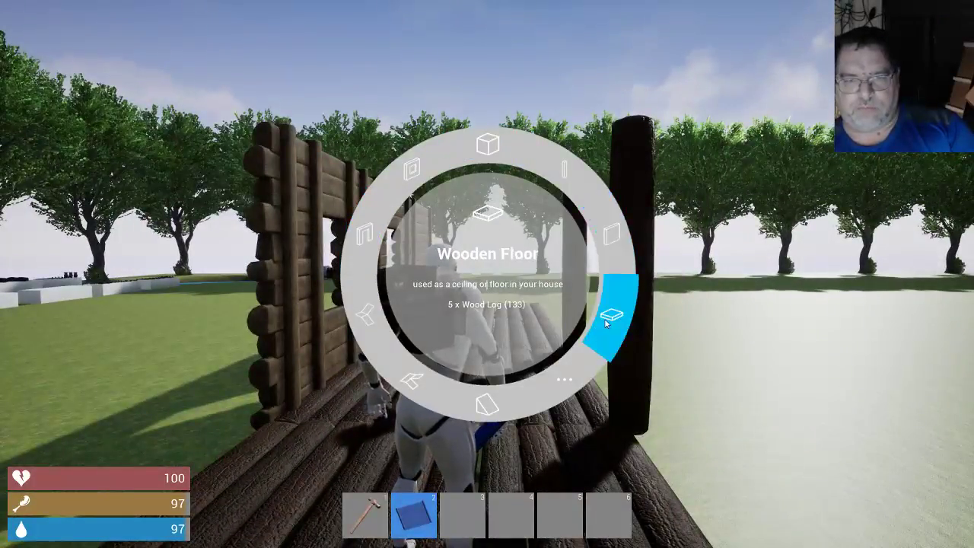
click(607, 325)
click(487, 274)
- Place two sets of wooden stairs with landings on the foundations, one near the wooden ceiling and one at the open end
key(q)
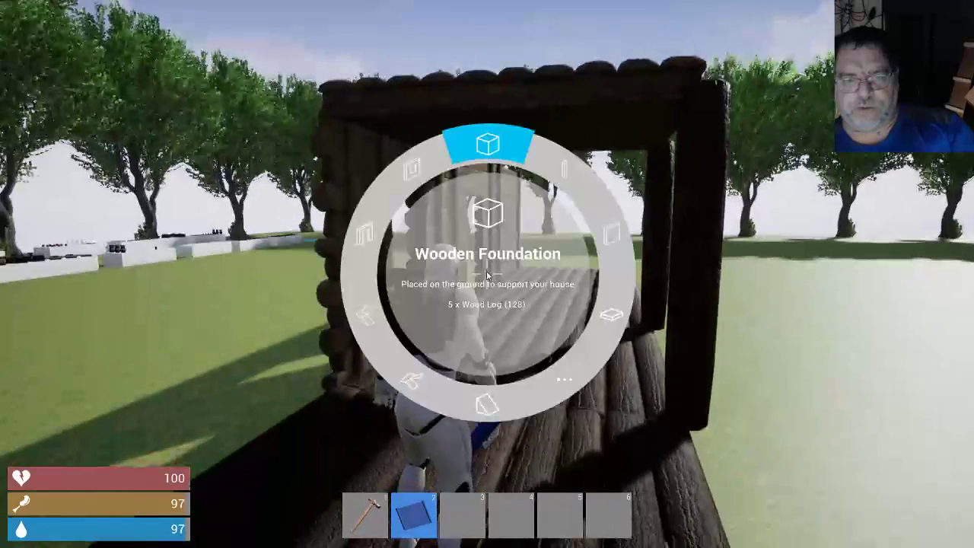
click(365, 316)
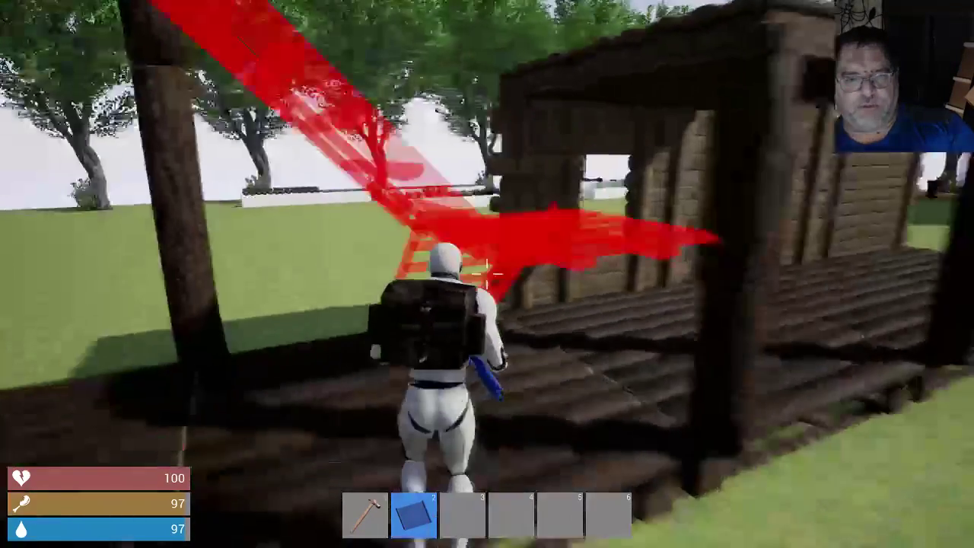
key(s)
click(487, 274)
key(w)
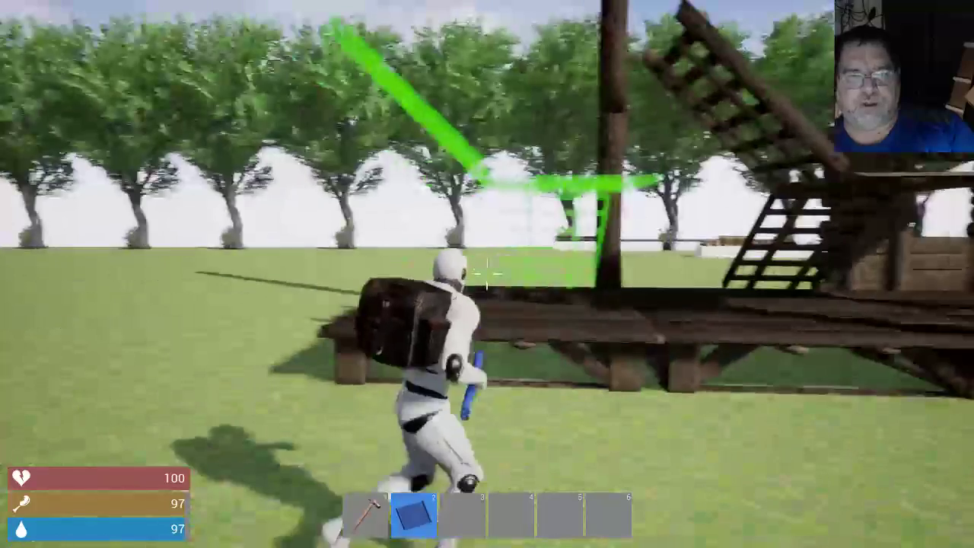
key(q)
click(446, 363)
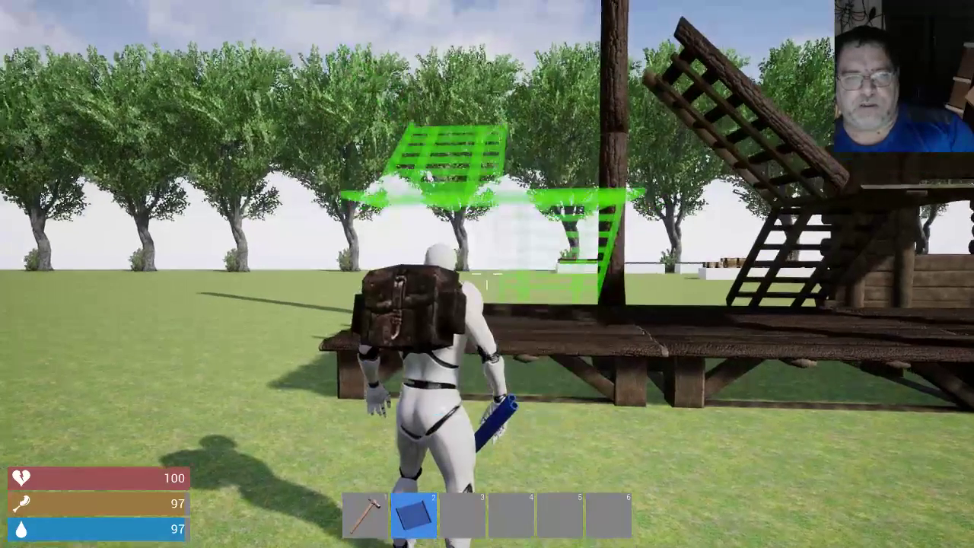
key(w)
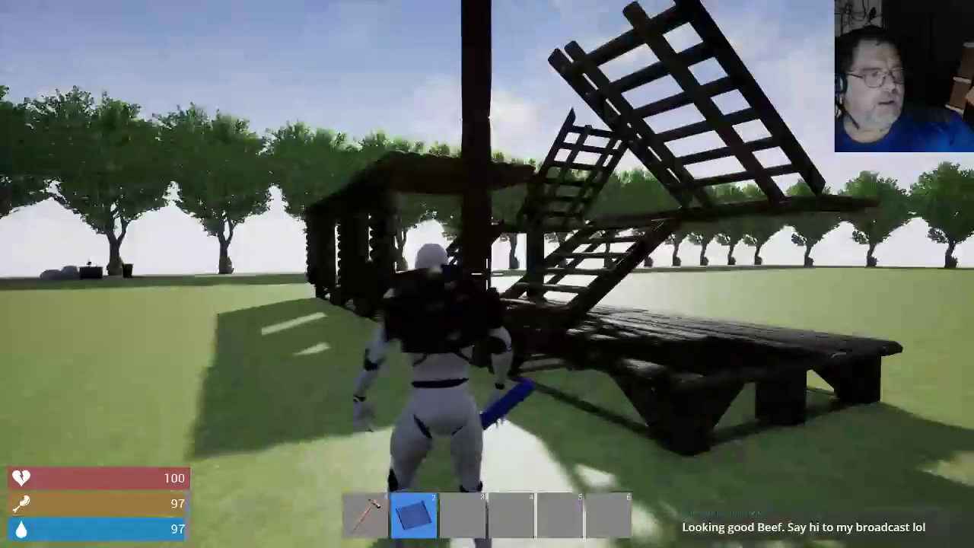
- Climb the wooden stairs on the foundations and cross onto the wooden ceiling to try out the structure
key(d)
key(w)
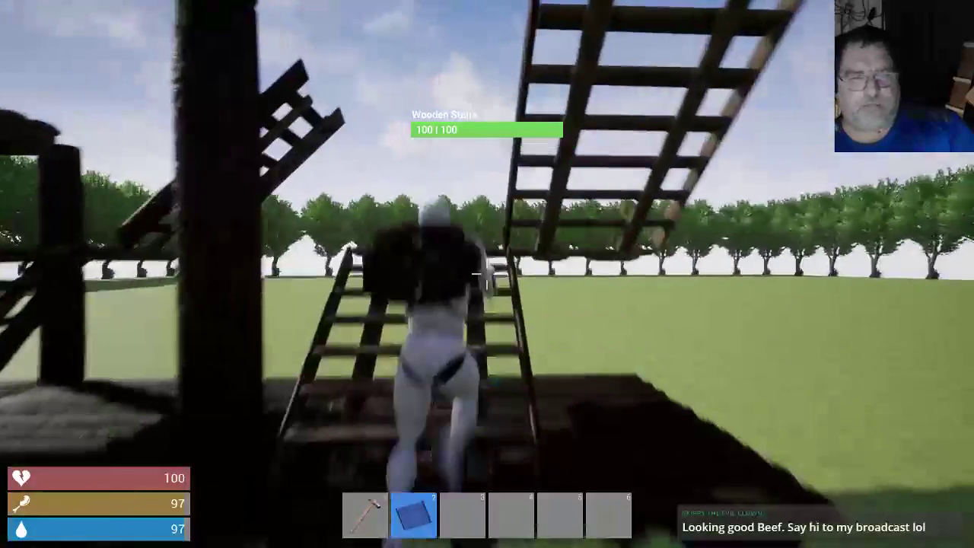
key(w)
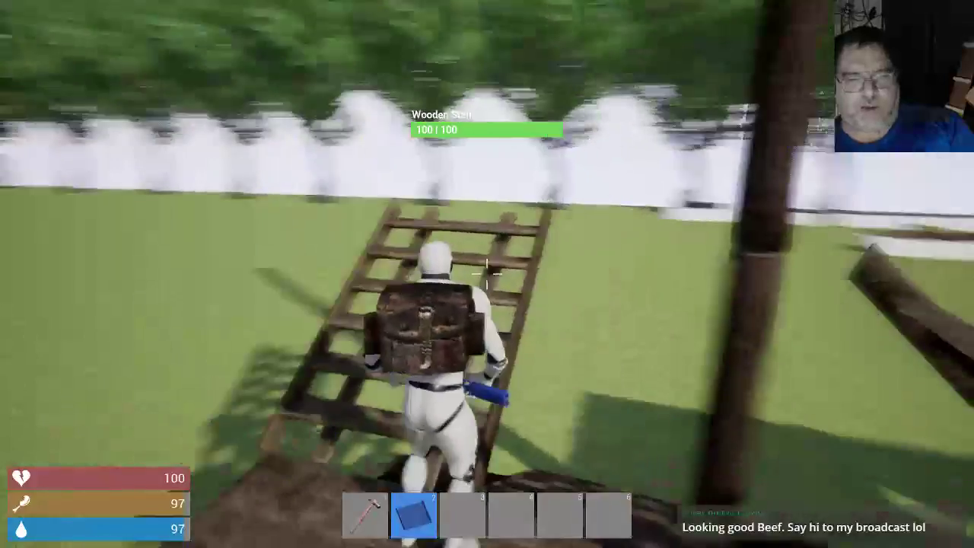
key(w)
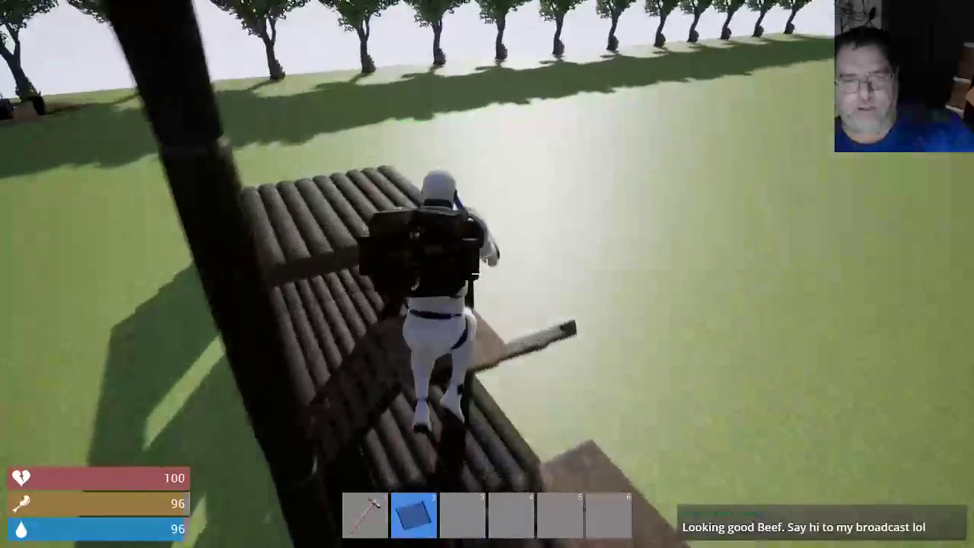
key(w)
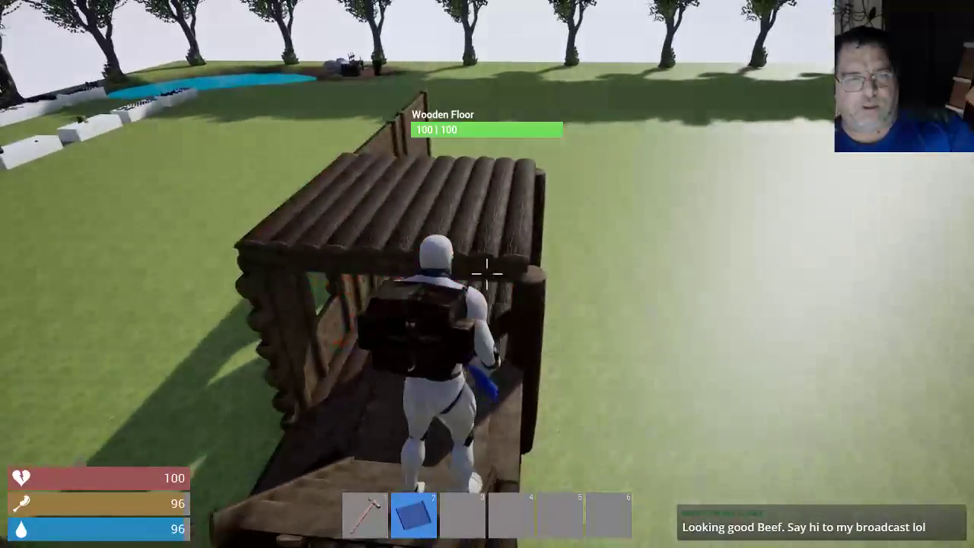
key(w)
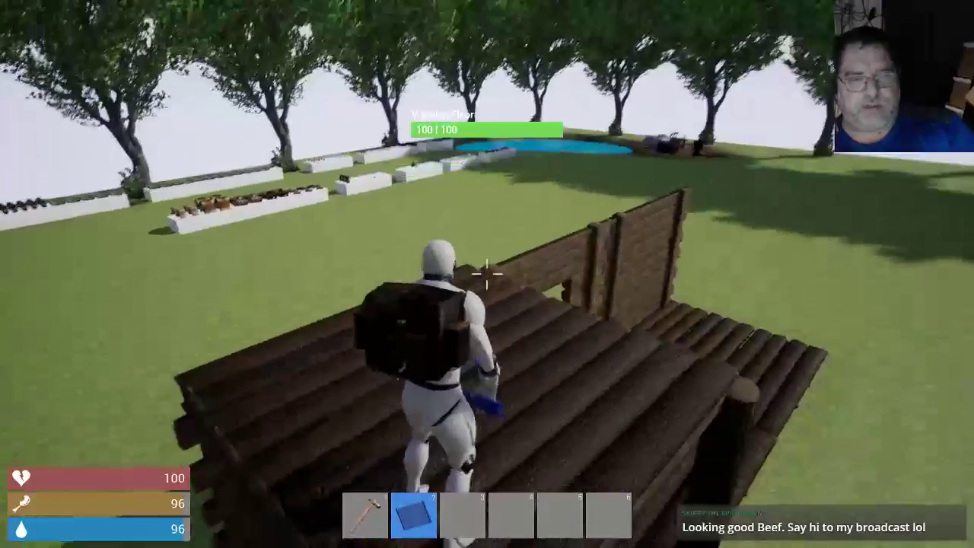
key(w)
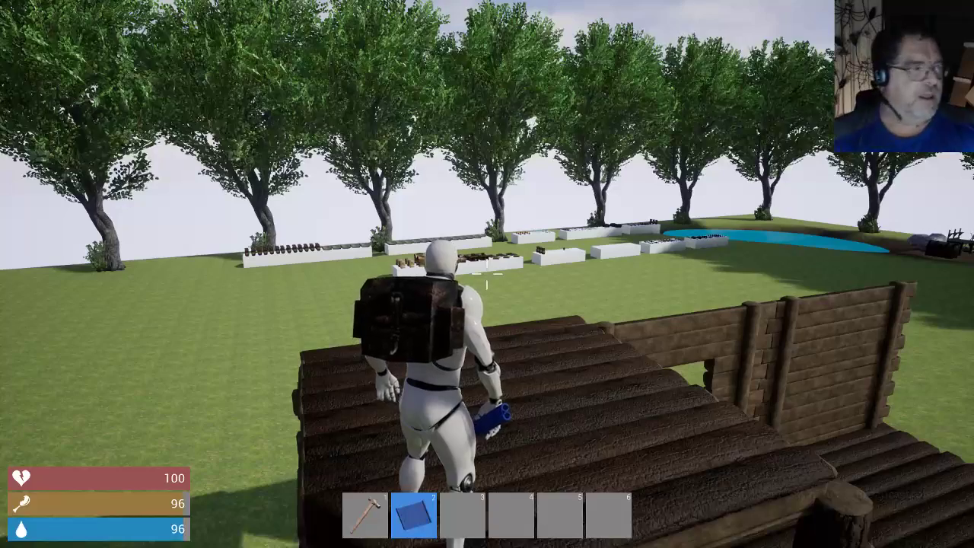
- Leave the wooden ceiling by the stairs and get down onto the grass in front of the house
key(w)
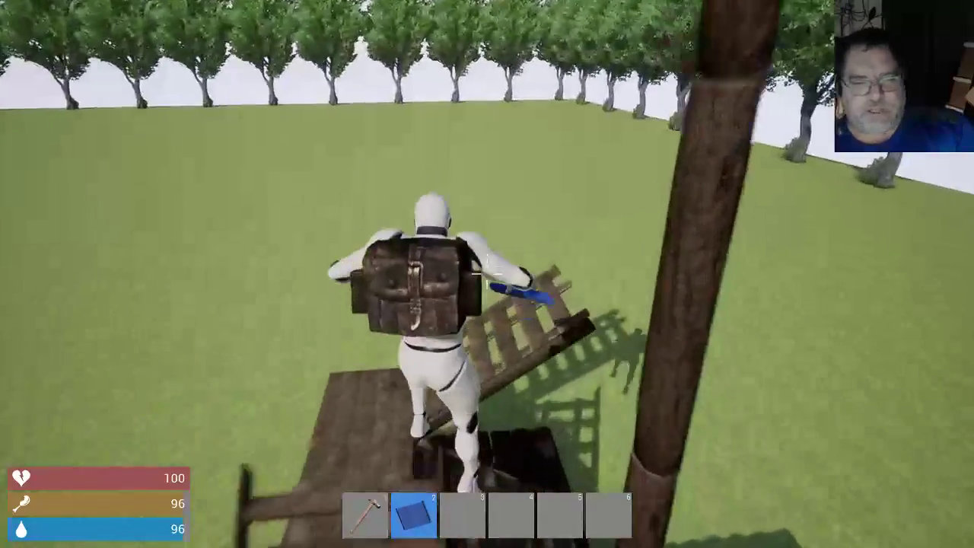
key(w)
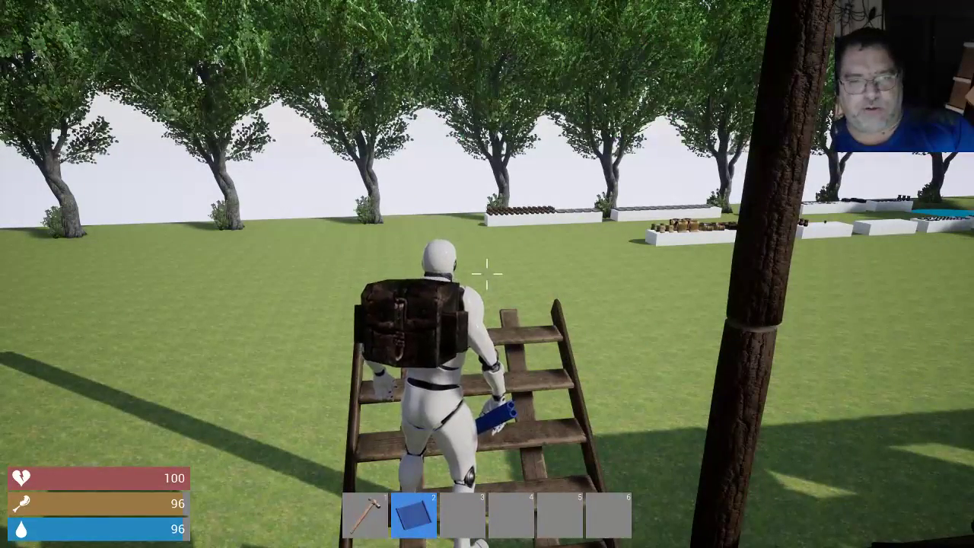
key(w)
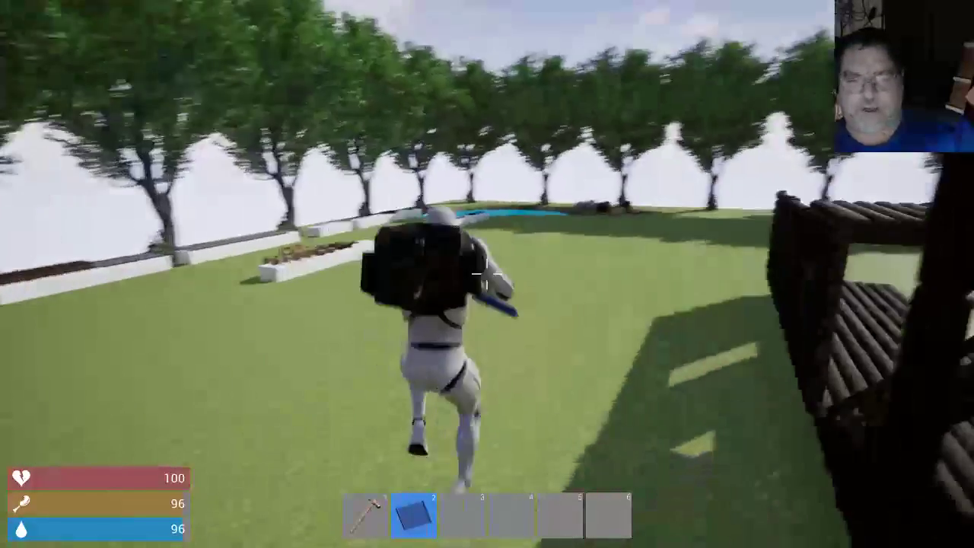
key(w)
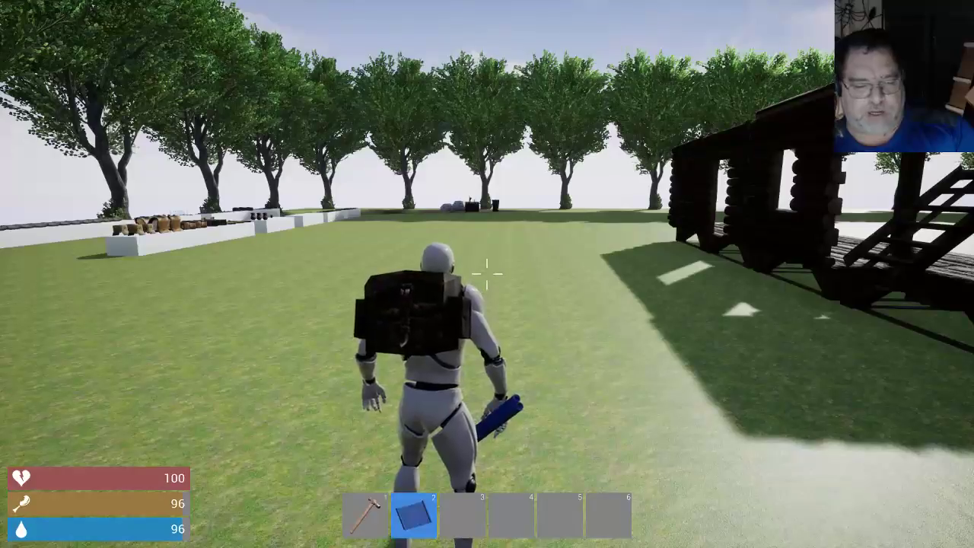
- Place a short flight of wooden steps on the ground in front of the doorframe
right_click(487, 273)
click(509, 300)
click(491, 312)
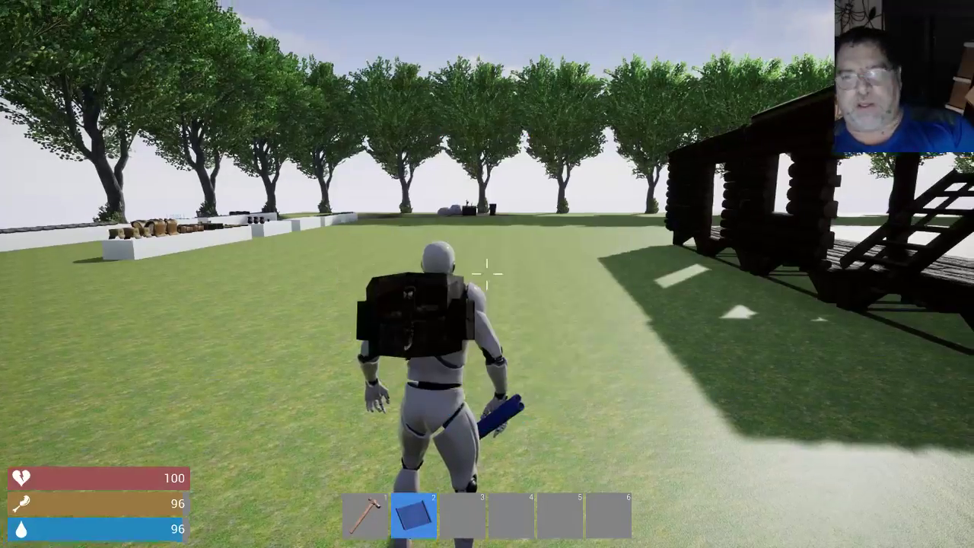
key(w)
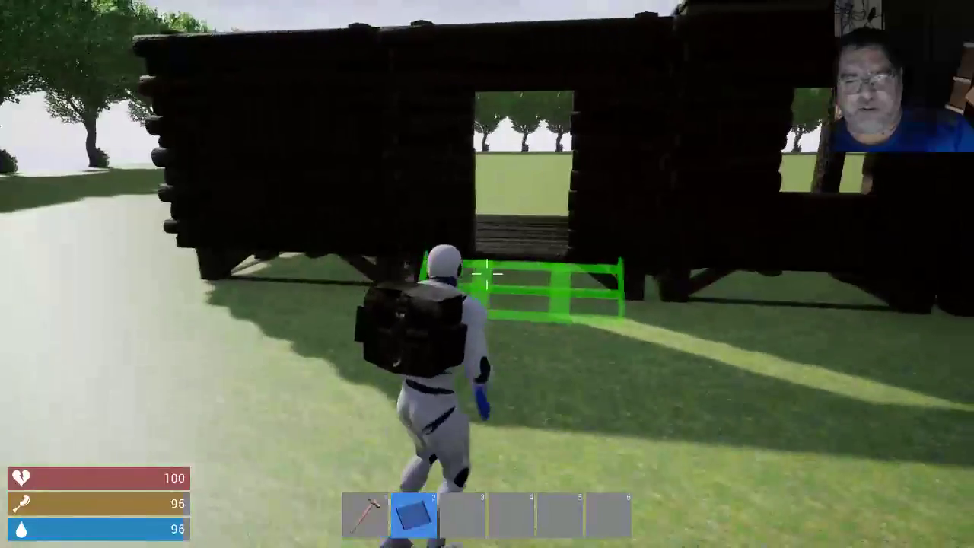
click(487, 272)
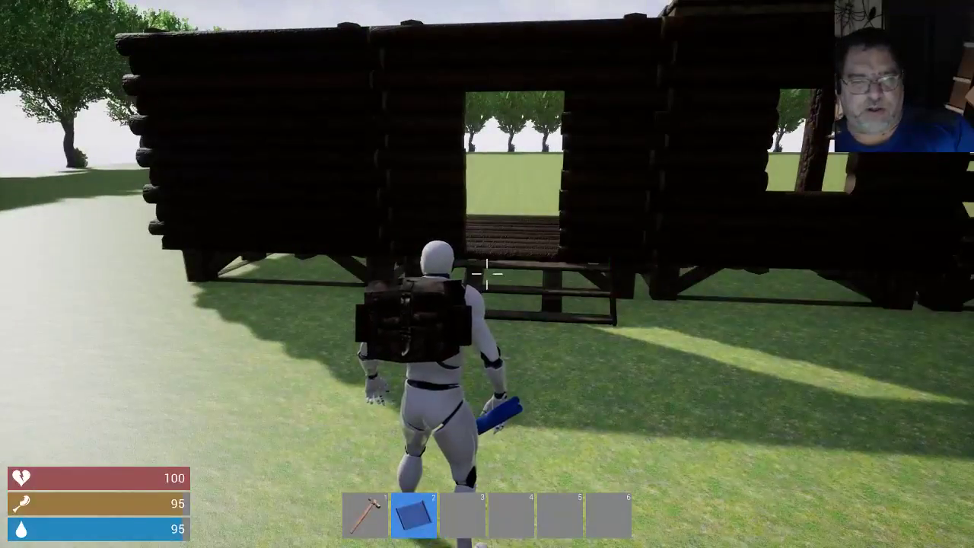
- Choose the door from the second page of build parts and fit it into the wooden doorframe
right_click(487, 274)
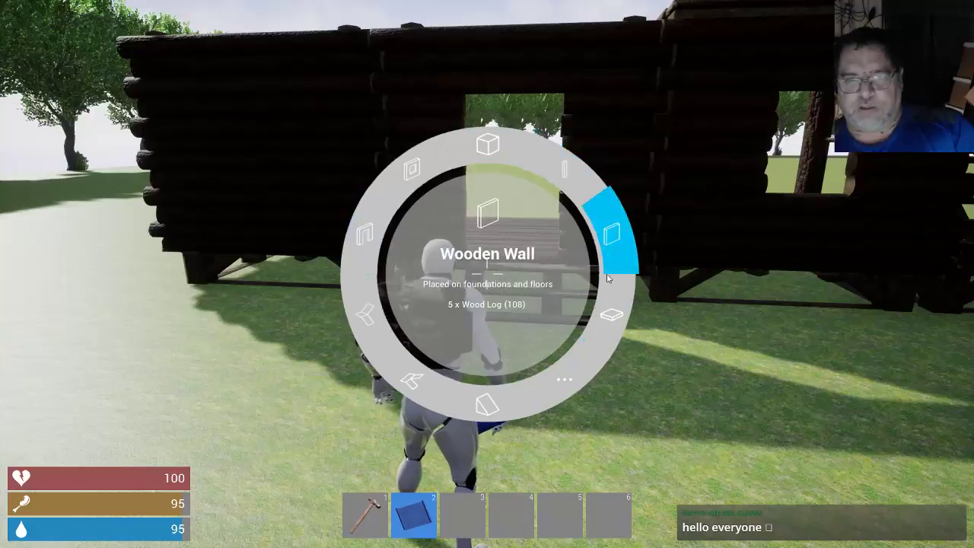
click(564, 381)
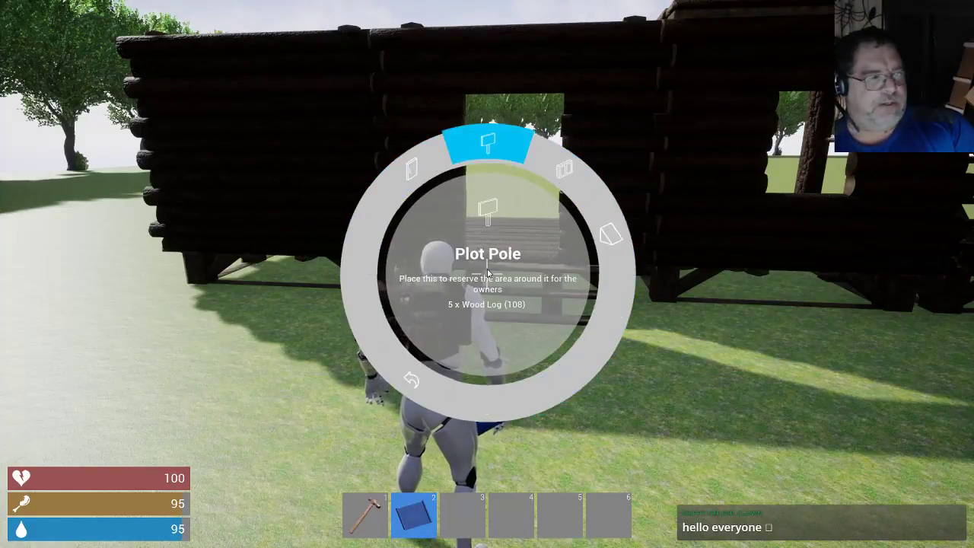
click(411, 164)
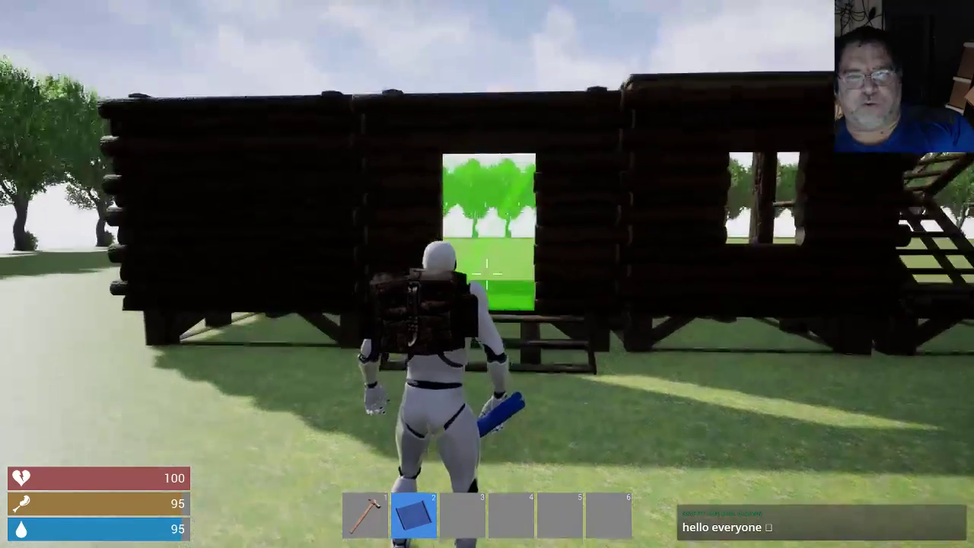
click(487, 272)
- Choose the window shutters from the second page of build parts and fit them into the wooden window frame
right_click(487, 274)
click(565, 380)
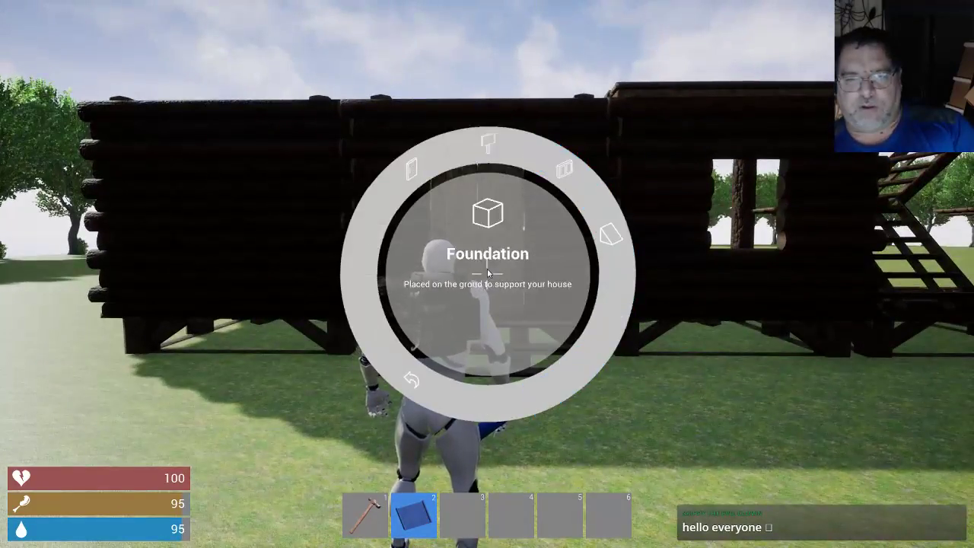
click(561, 165)
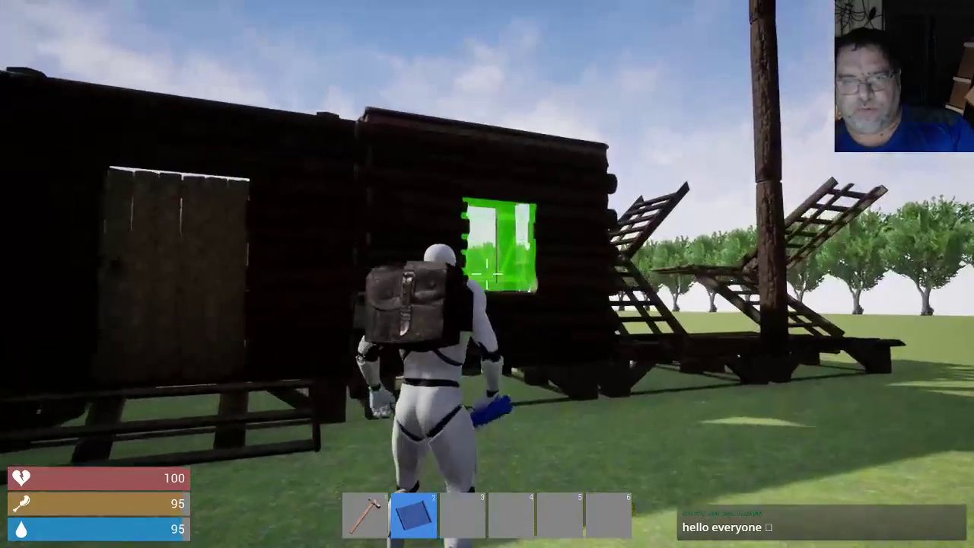
click(487, 272)
- Place a Plot Pole on the grass in front of the house, below the shuttered window
right_click(487, 272)
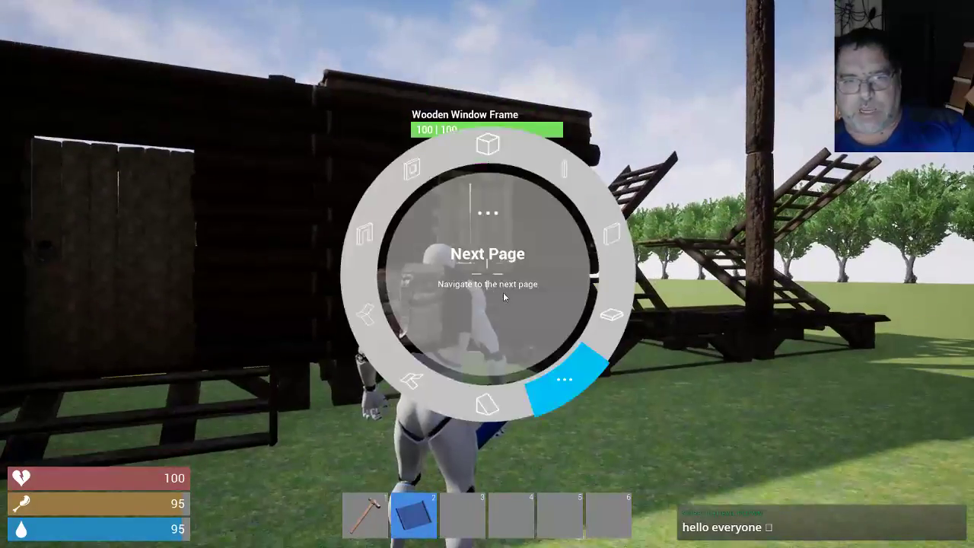
click(558, 379)
click(472, 142)
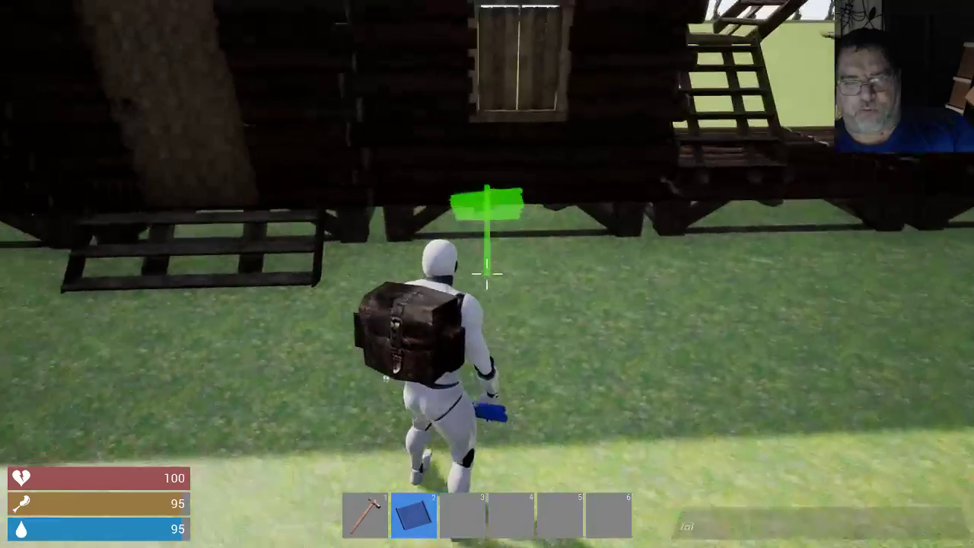
click(487, 272)
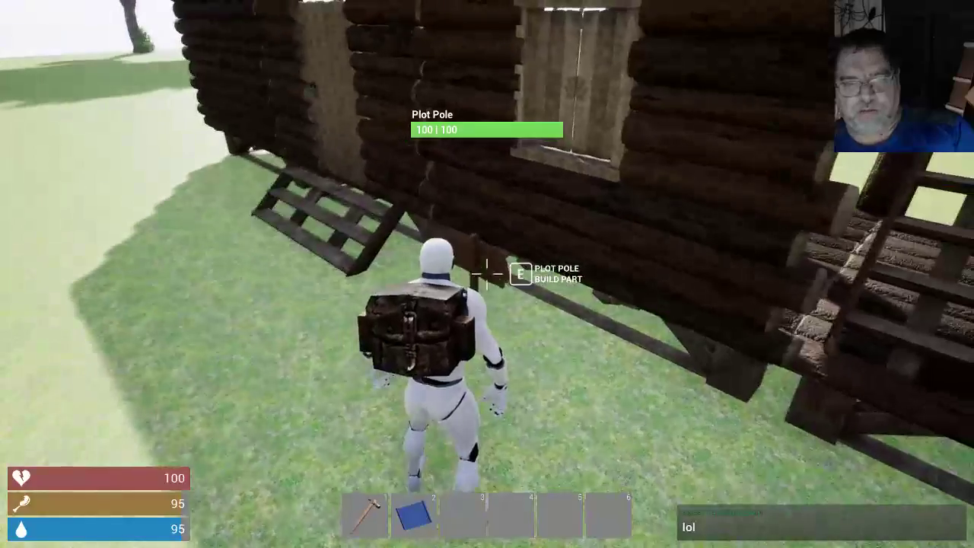
- Add yourself to the owner list of the plot pole beside the log cabin
key(e)
key(e)
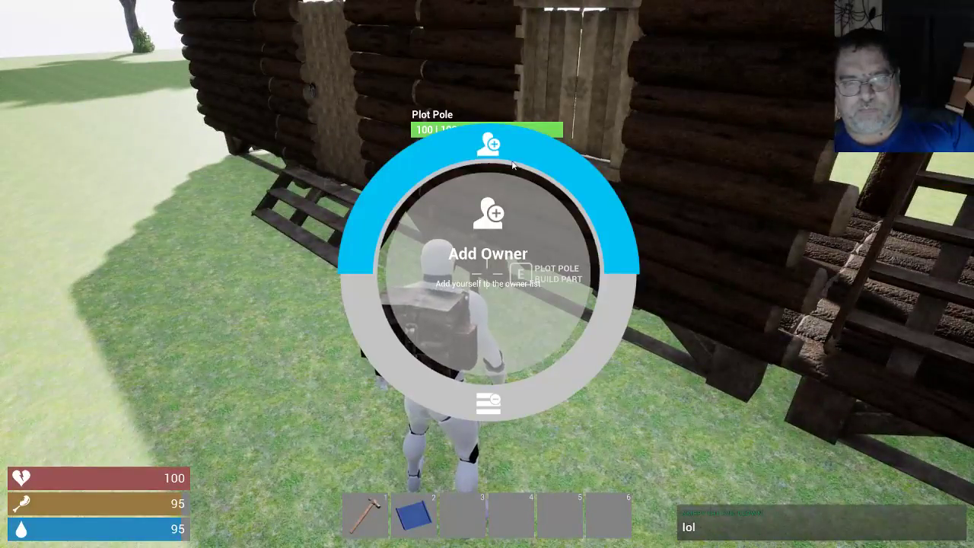
click(514, 165)
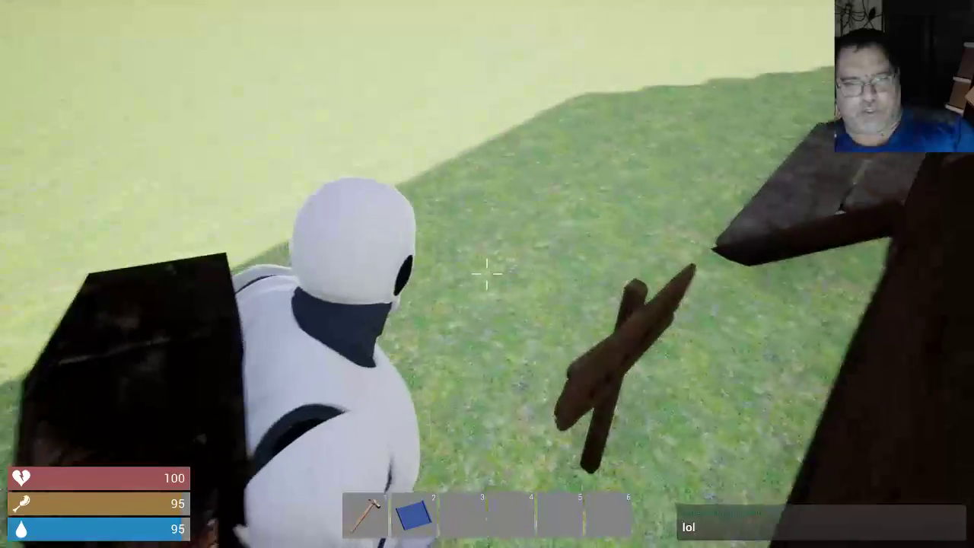
- Move the character from the cabin to the pond, wade in and drink water
key(a)
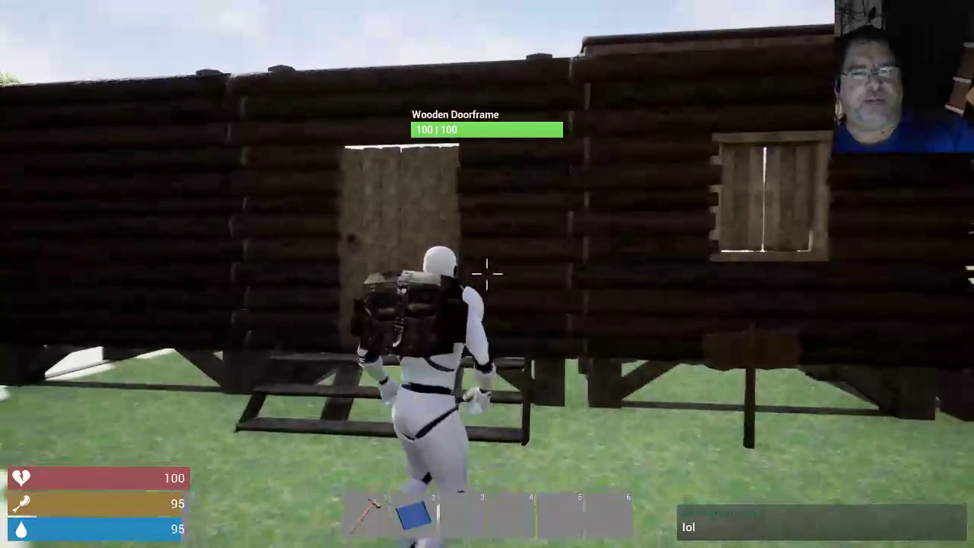
key(s)
key(d)
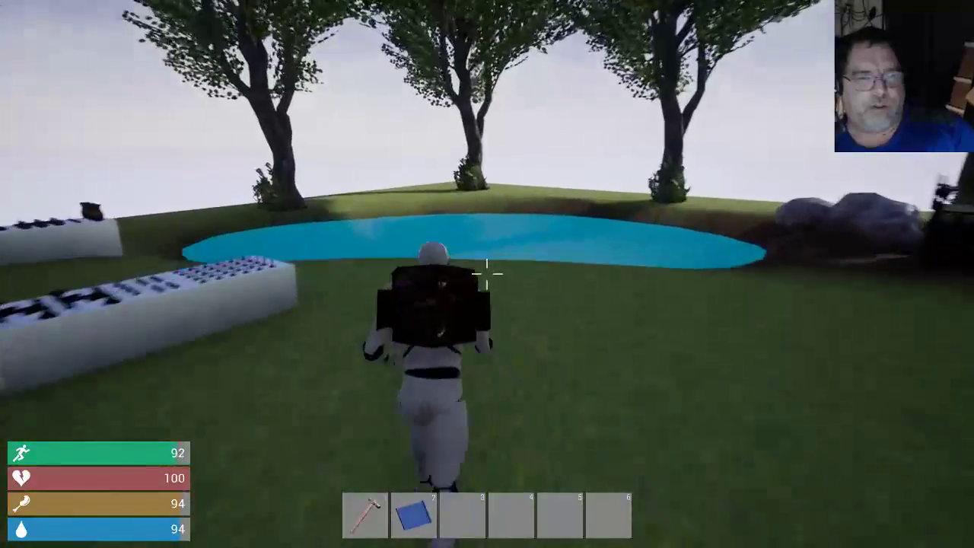
key(shift+w)
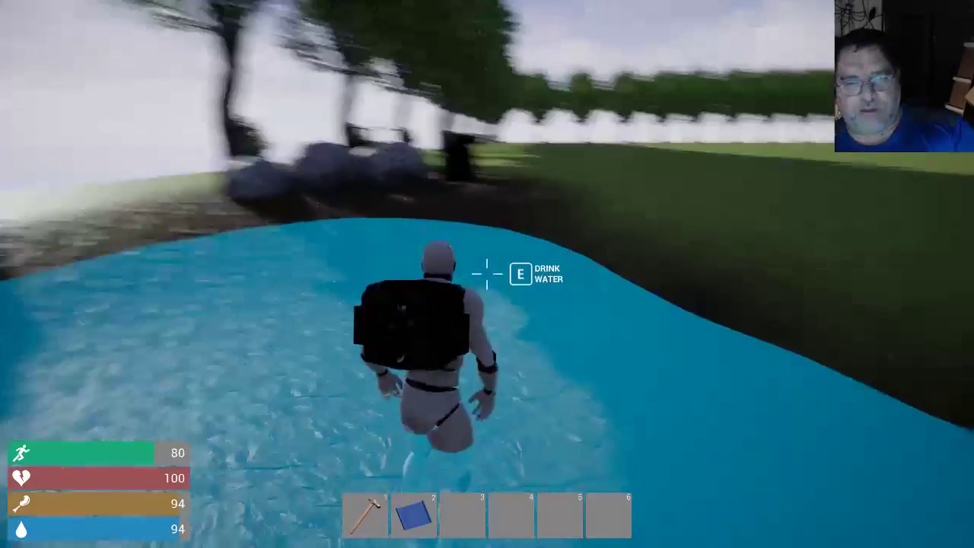
key(e)
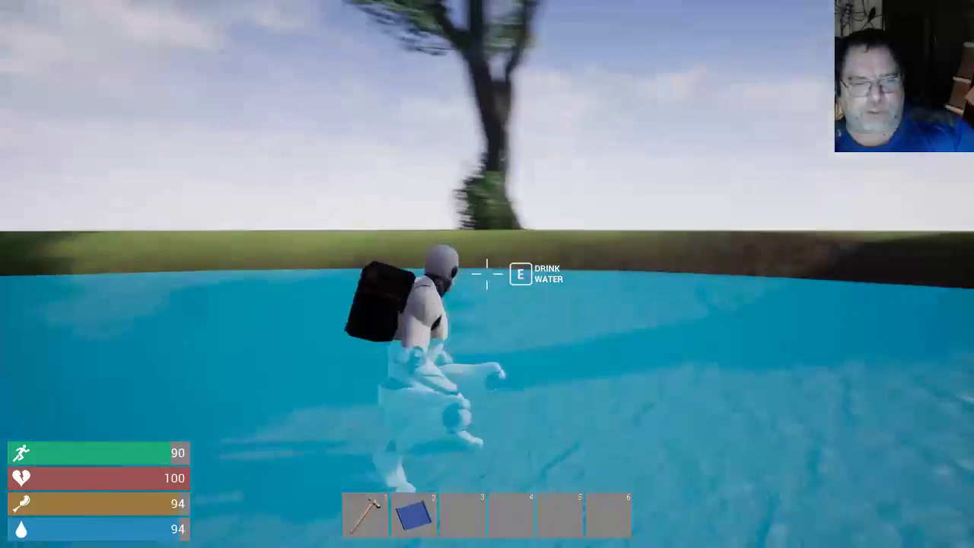
key(c)
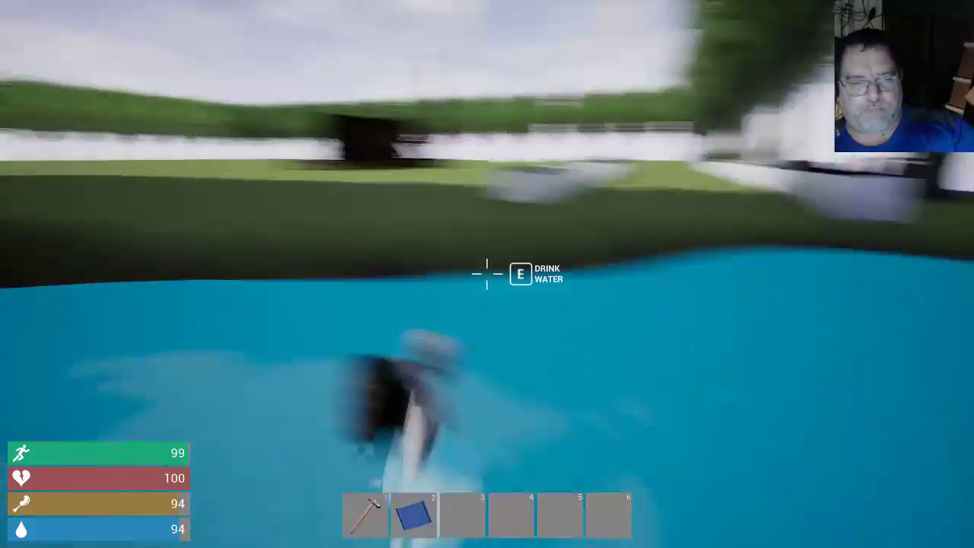
key(w)
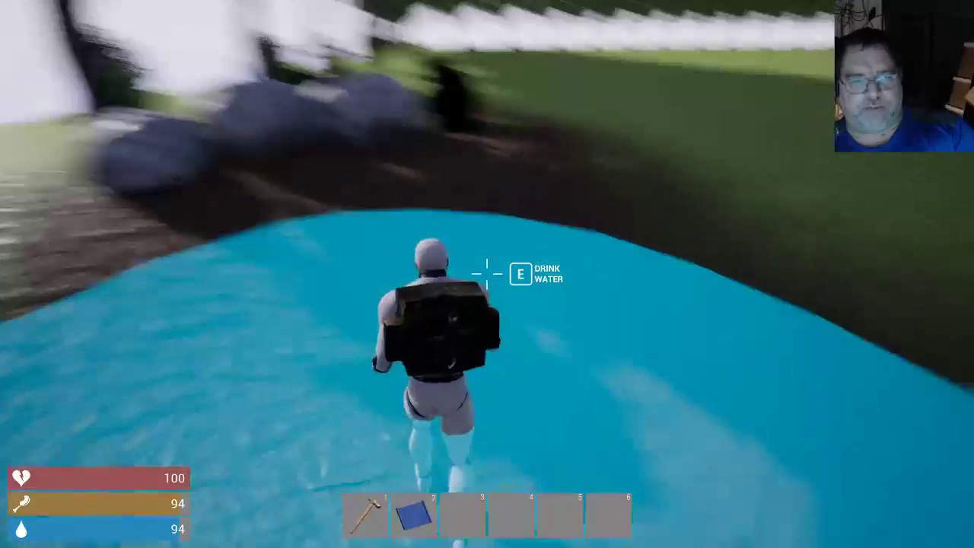
key(e)
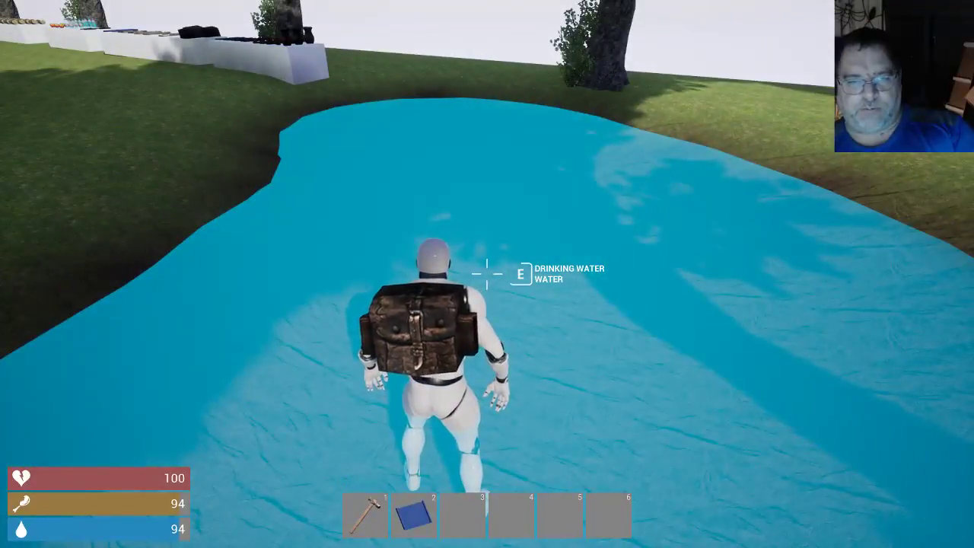
key(w)
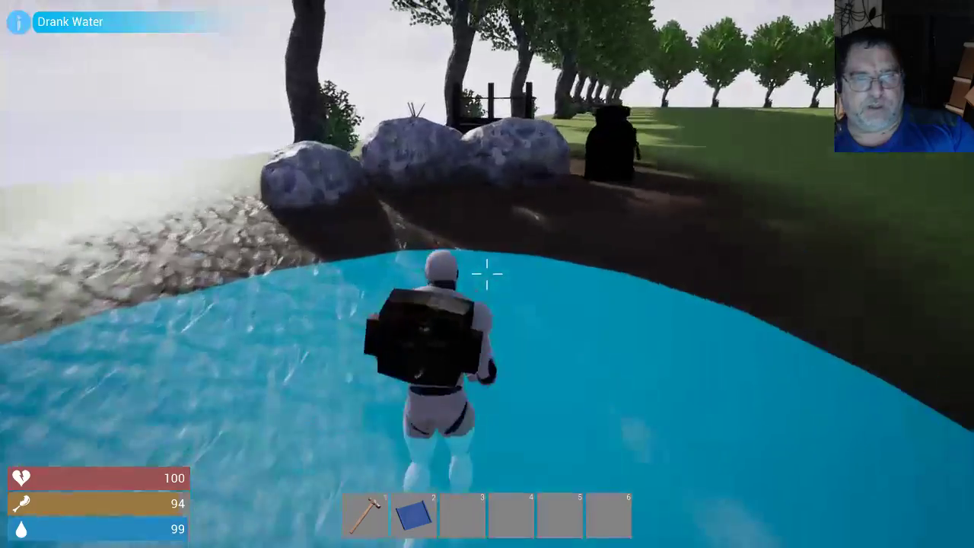
- Go around the rocks to the crafting bench and review its crafting recipes, including the Wood Axe
key(w)
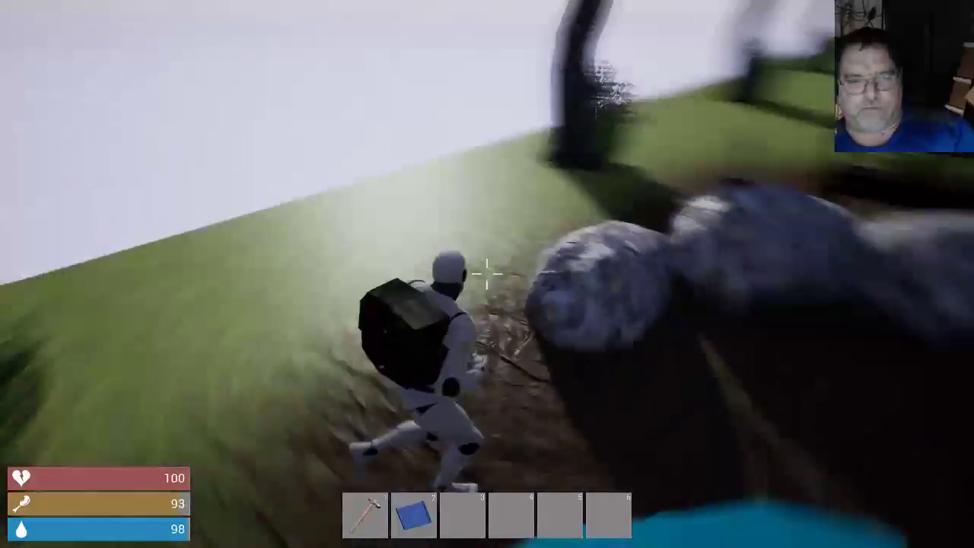
key(w)
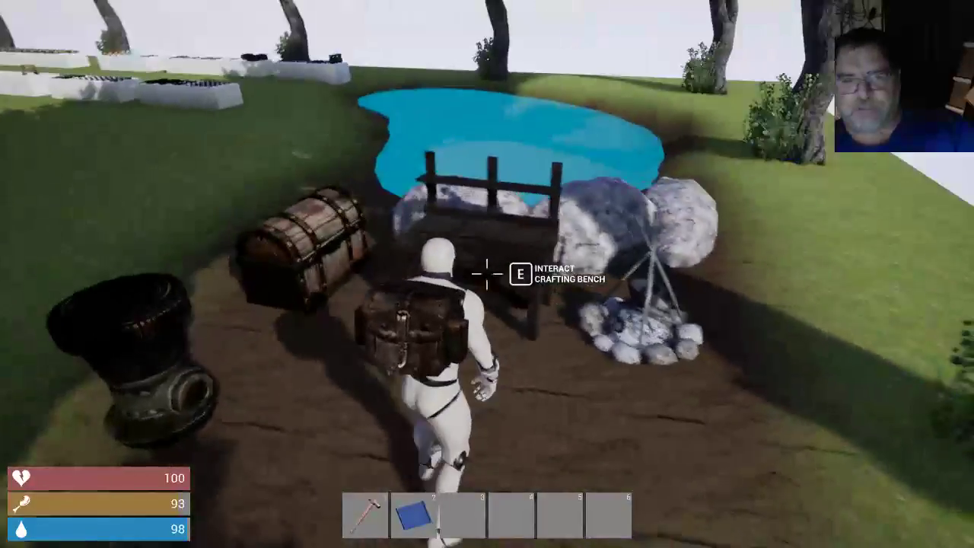
key(e)
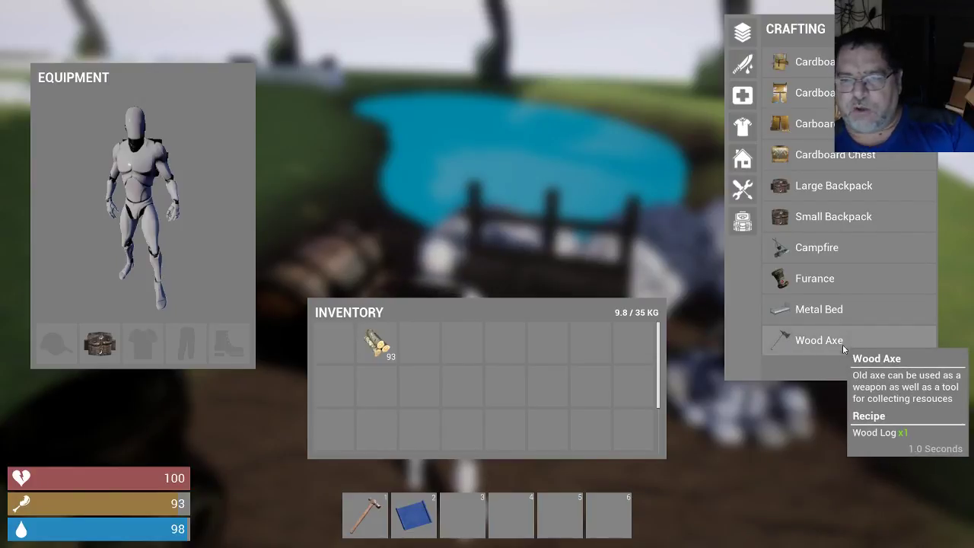
key(e)
- Walk past the pond and along the white display tables to inspect the weapons, tools and ammunition laid out
key(w)
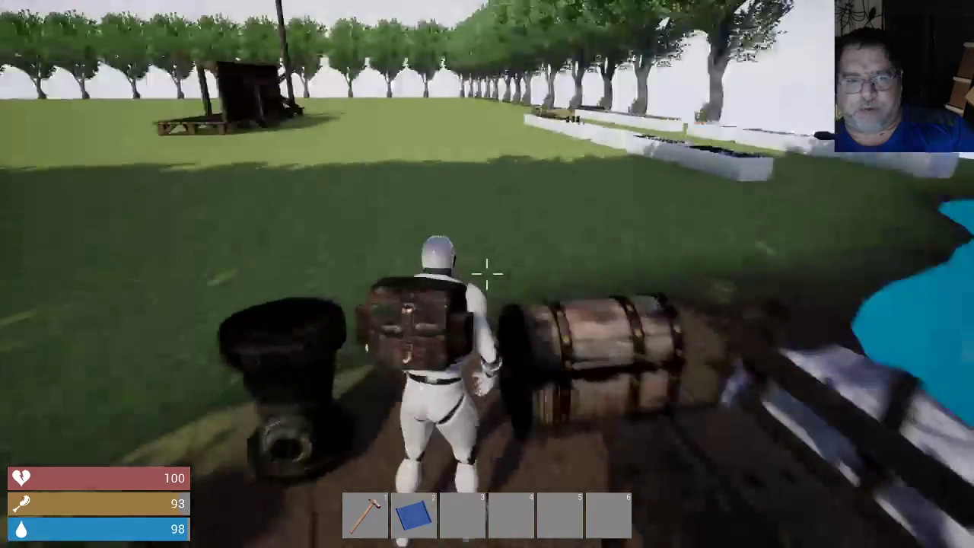
key(w)
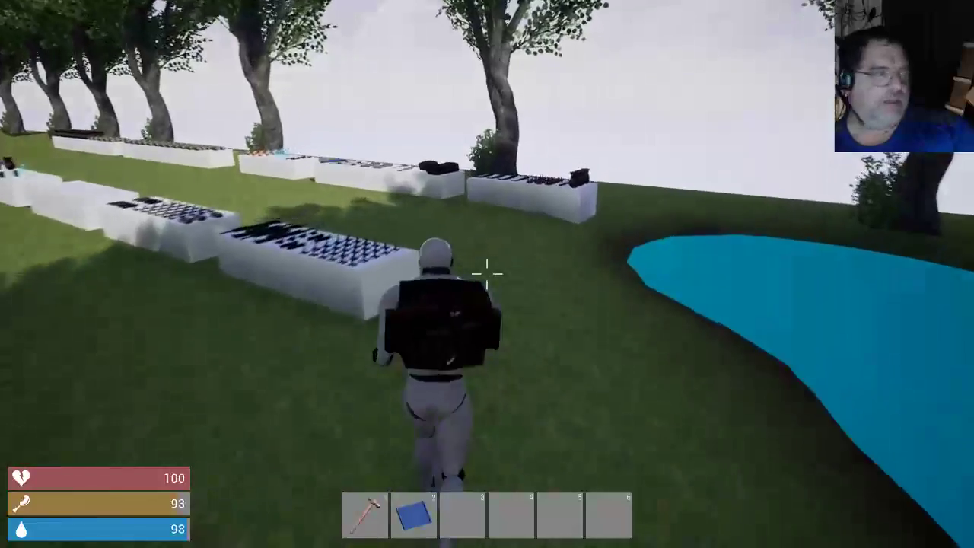
key(w)
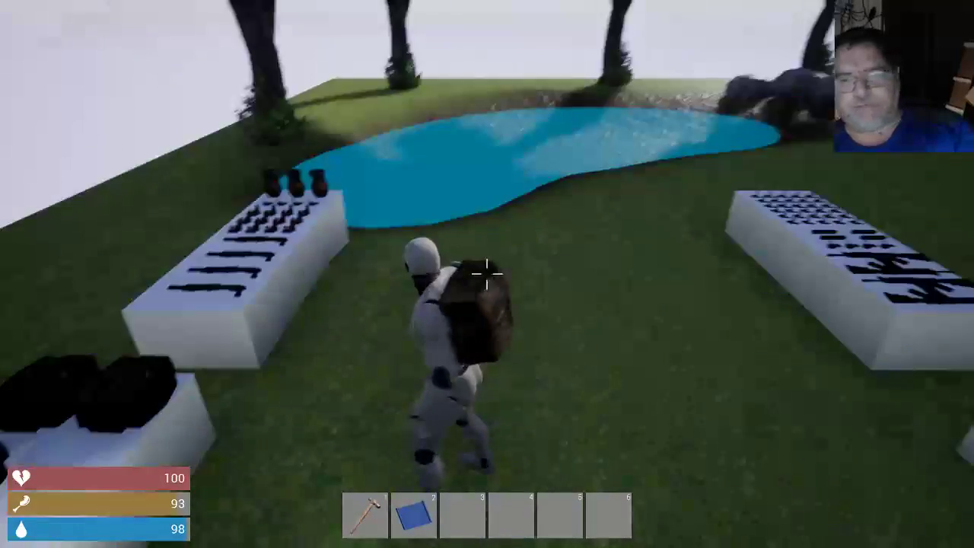
key(w)
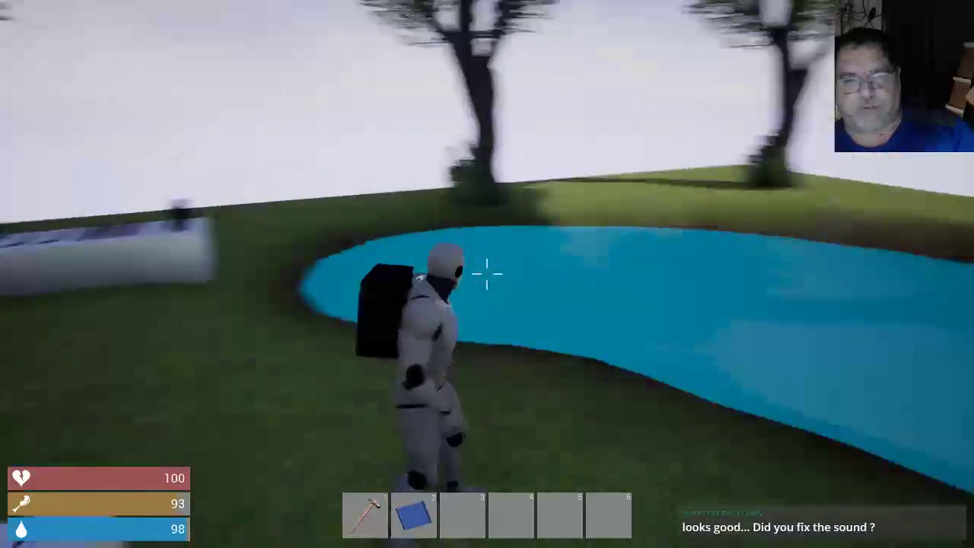
key(w)
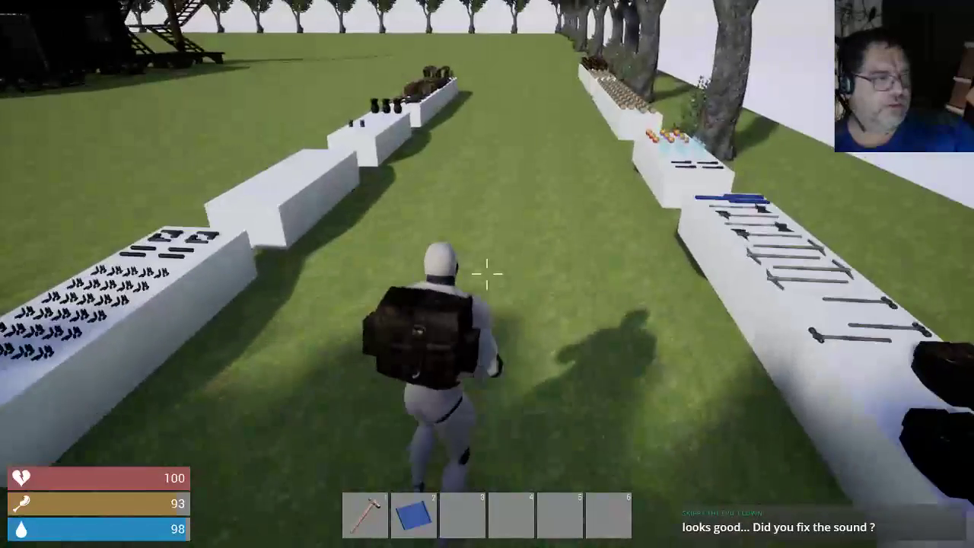
key(w)
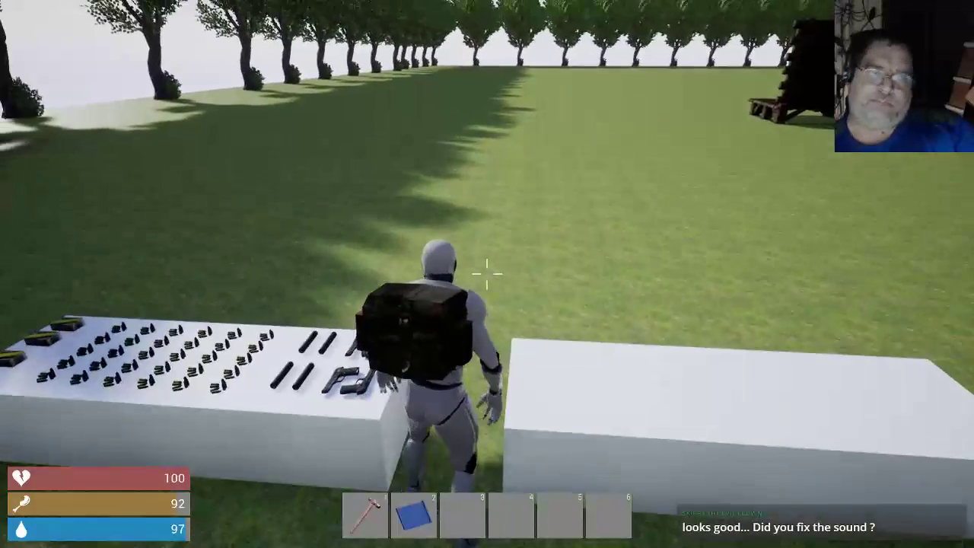
key(w)
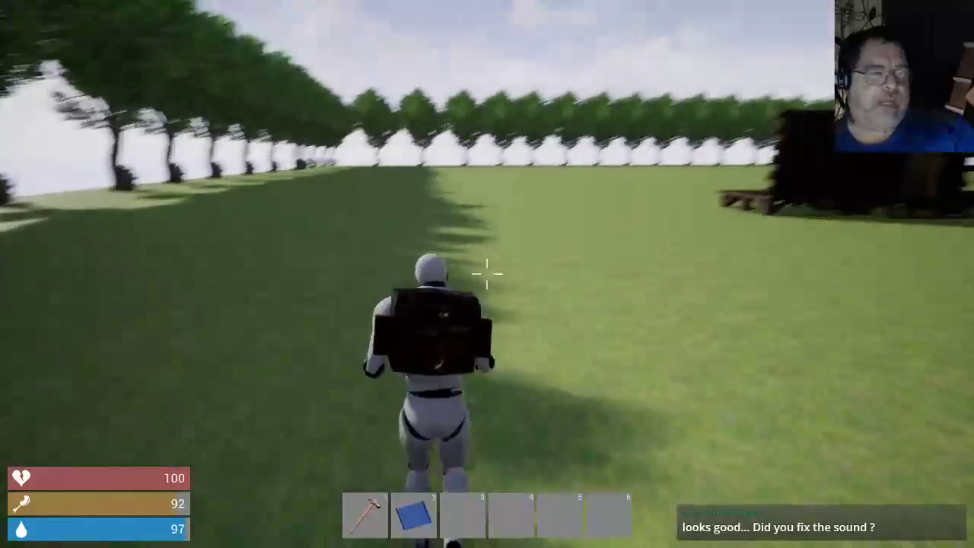
- Return to the main menu, exit the game and minimize the SurvivalDemo folder window to get back to the Unreal Editor
key(Escape)
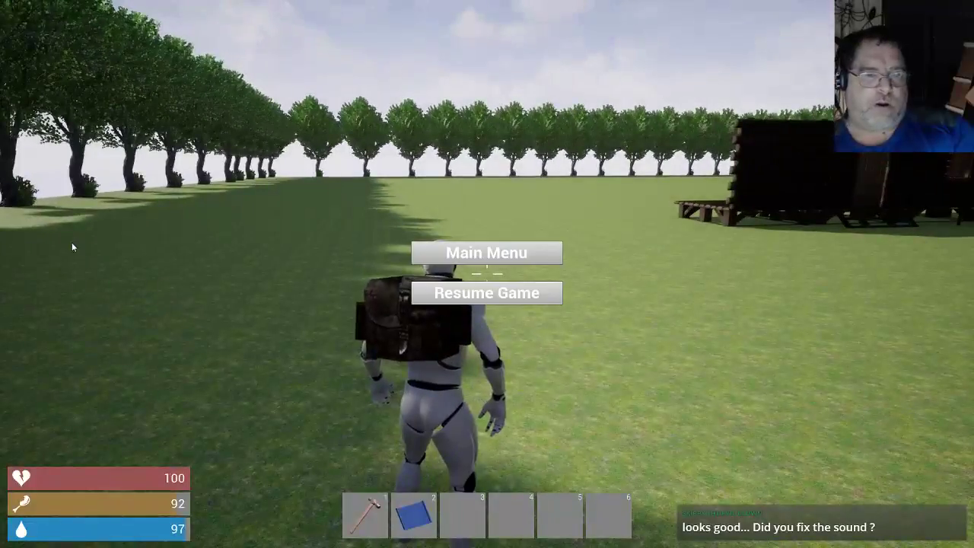
click(435, 252)
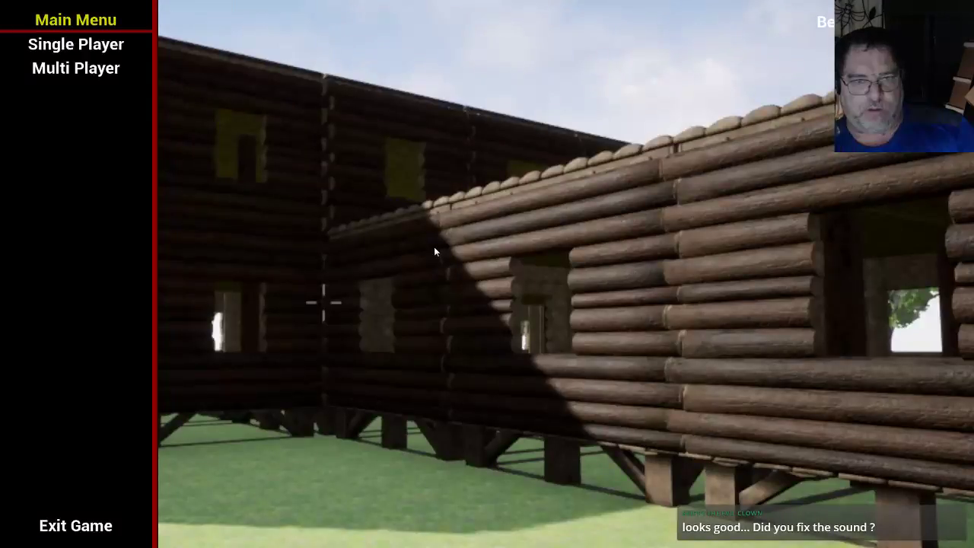
click(97, 525)
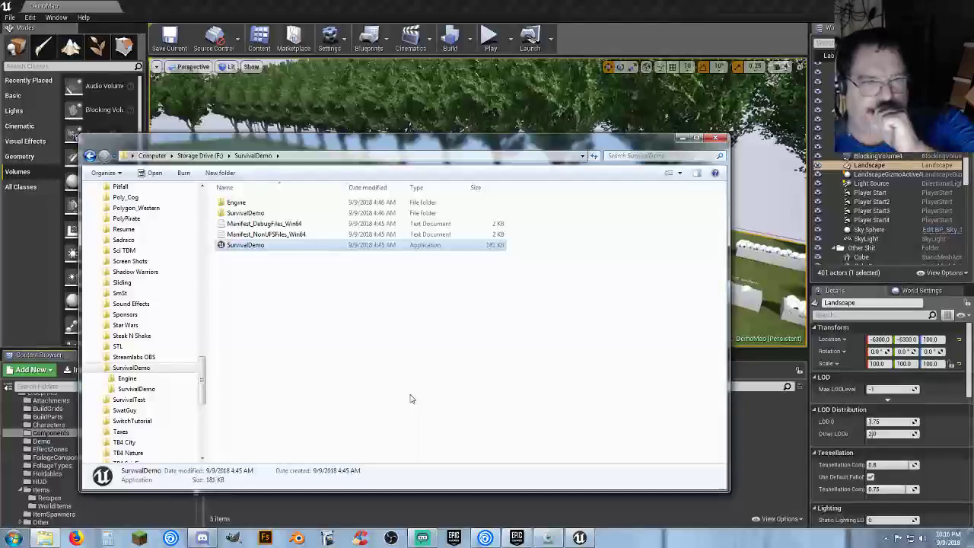
click(681, 139)
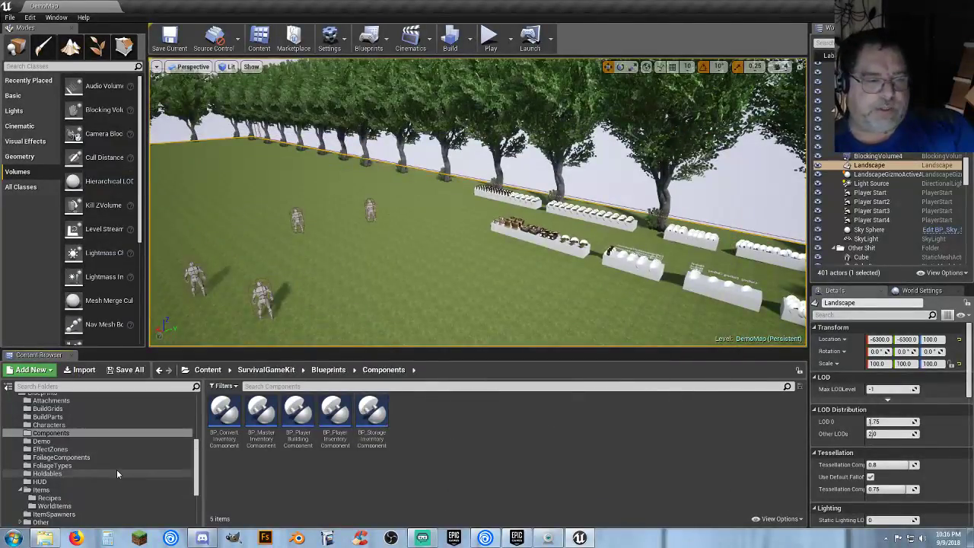
- Look through the project's Sounds and WorldItems folders, and open the Holdables blueprint folder
scroll(91, 469, down, 4)
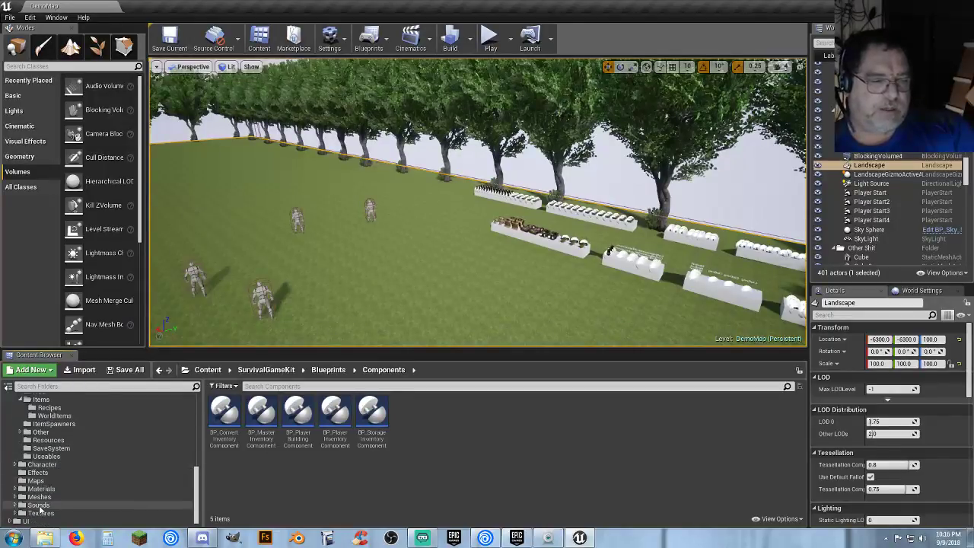
click(38, 506)
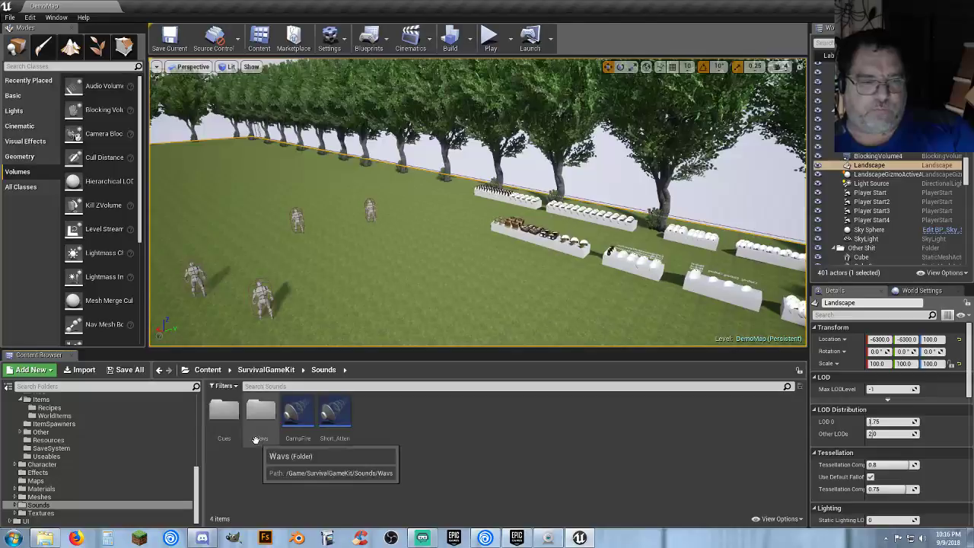
scroll(38, 466, up, 2)
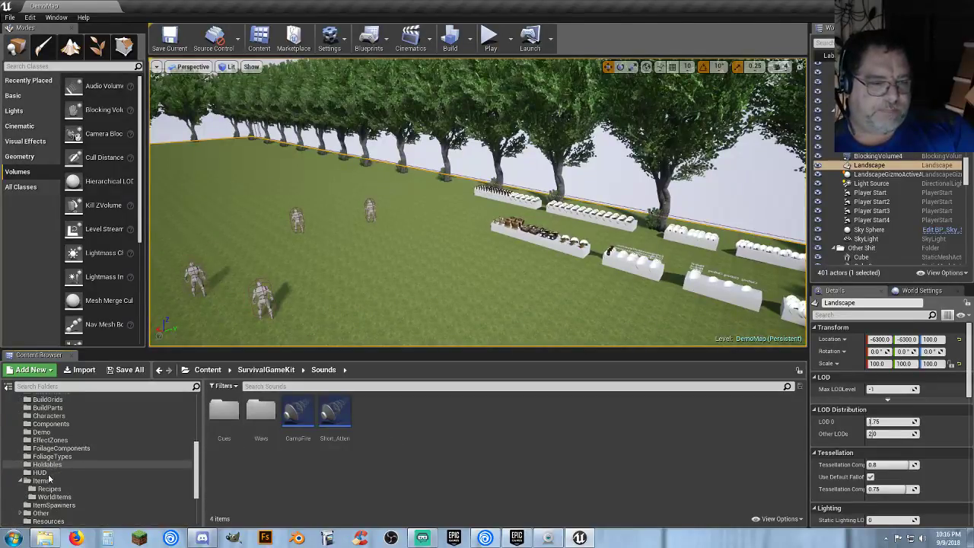
click(53, 500)
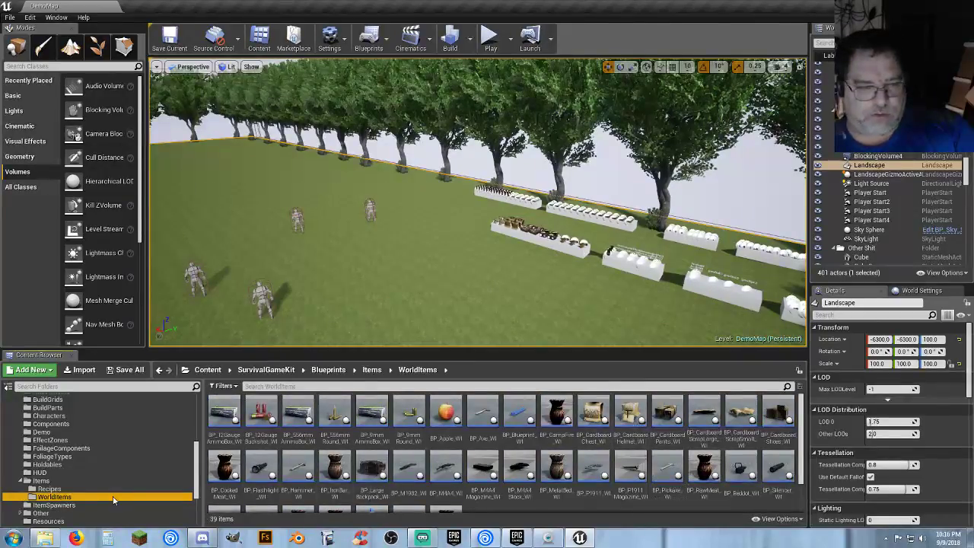
scroll(72, 506, down, 3)
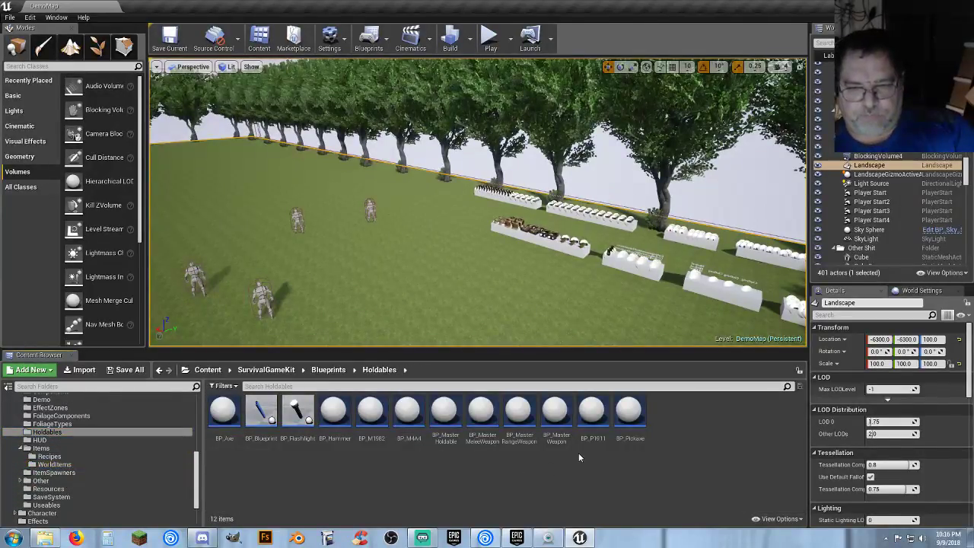
- Open the BP_M4A4 blueprint in the full Blueprint Editor and expand its Range Weapon Sounds settings
double_click(416, 423)
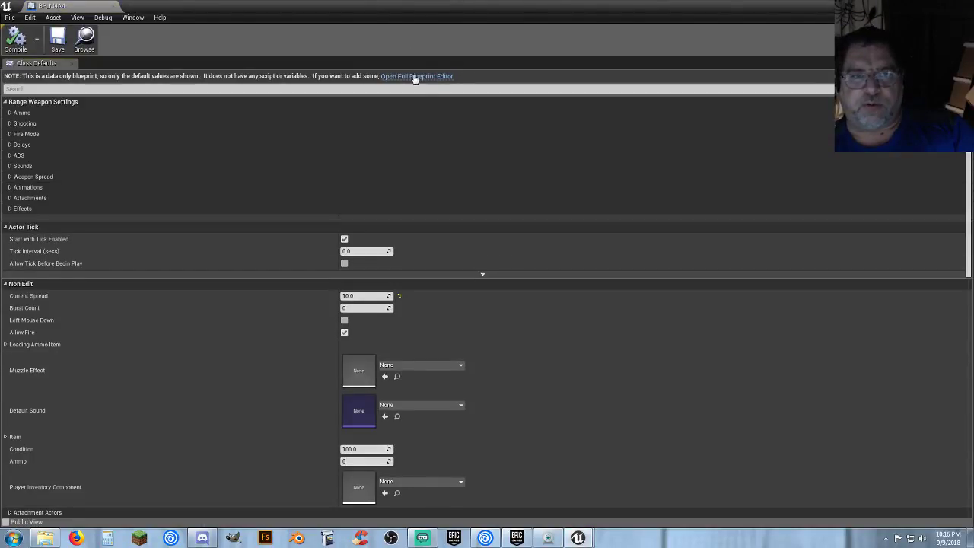
click(415, 77)
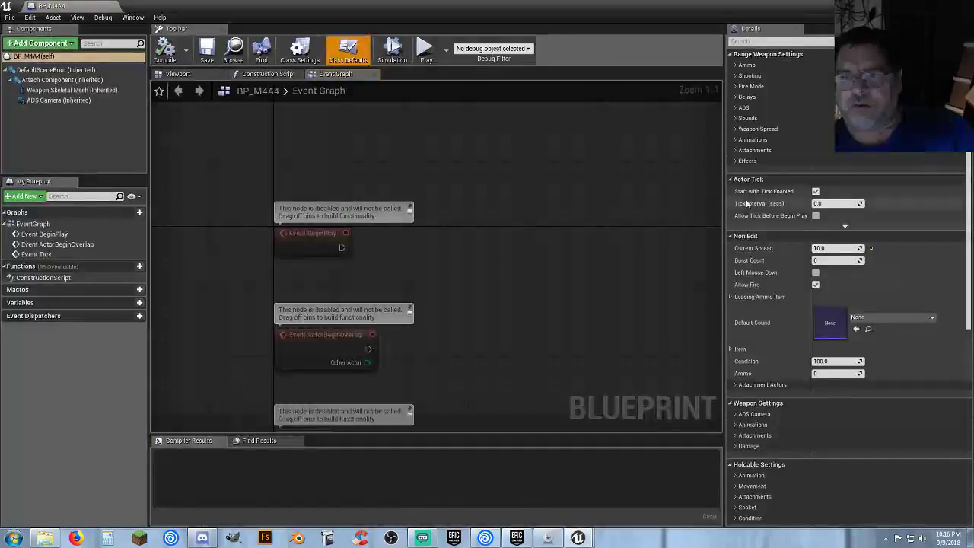
click(734, 118)
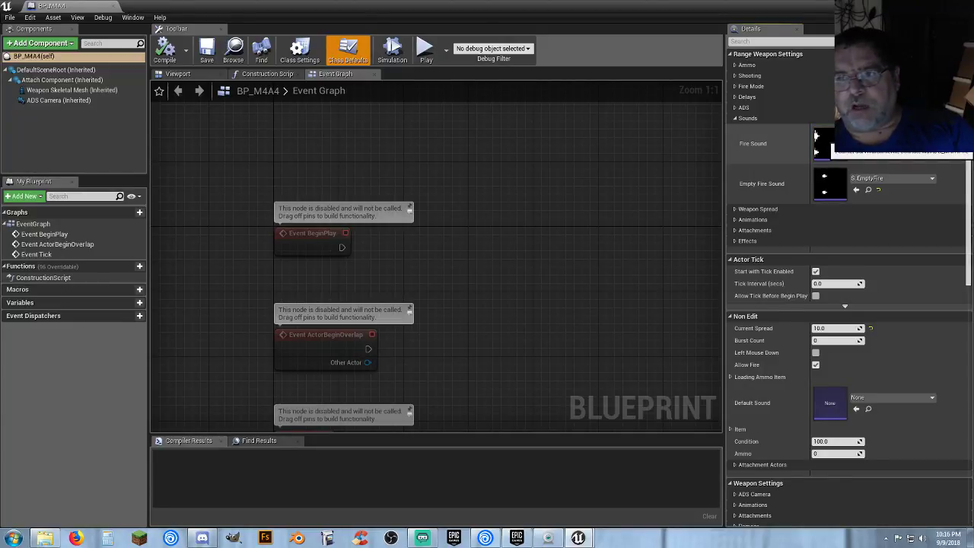
- Set the M4A4's Fire Sound to the SC_M4A4Fire sound cue
click(816, 137)
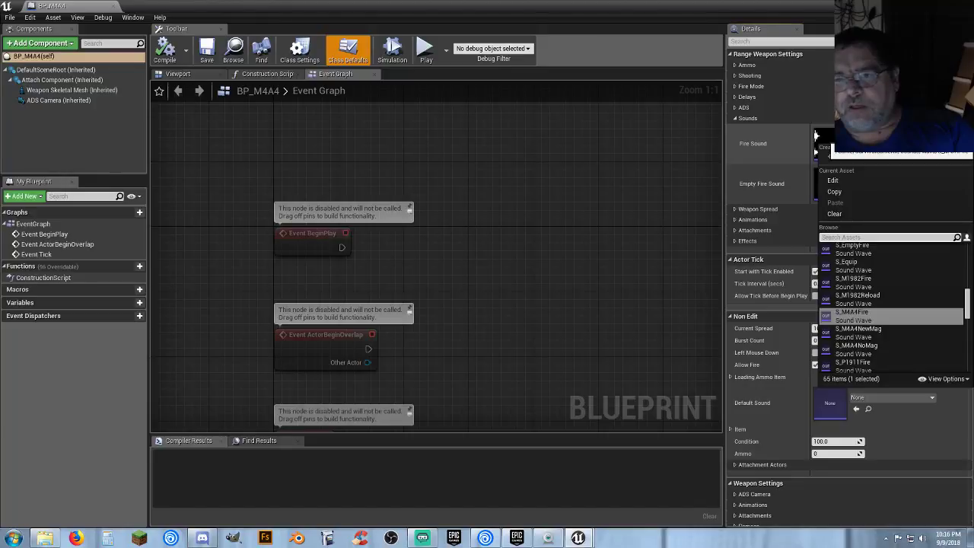
mouse_move(864, 313)
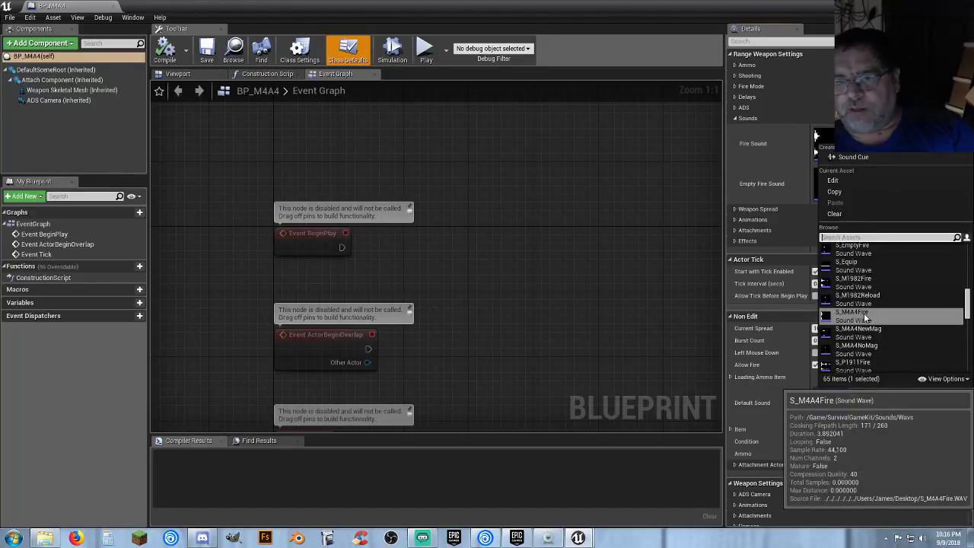
scroll(870, 311, down, 5)
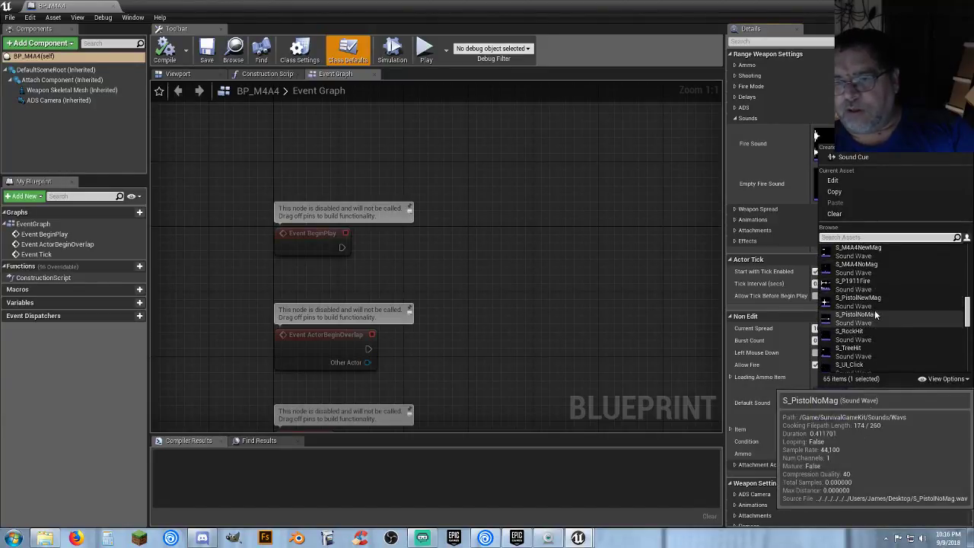
scroll(874, 310, down, 2)
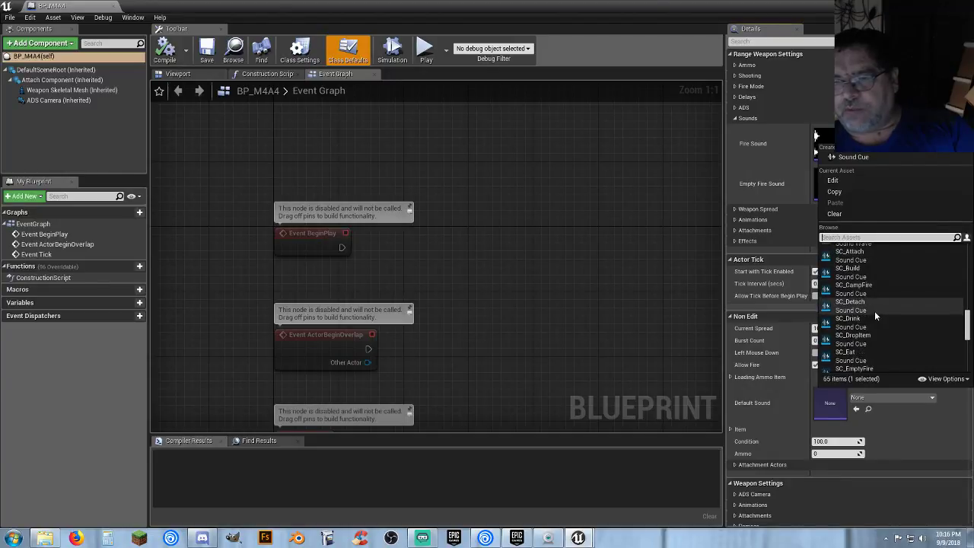
scroll(874, 310, down, 3)
scroll(873, 312, down, 5)
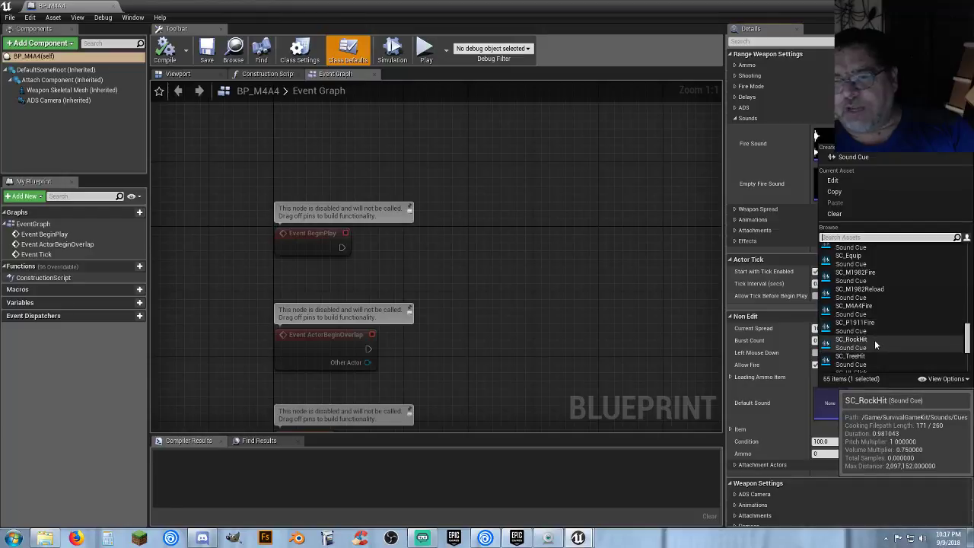
click(870, 308)
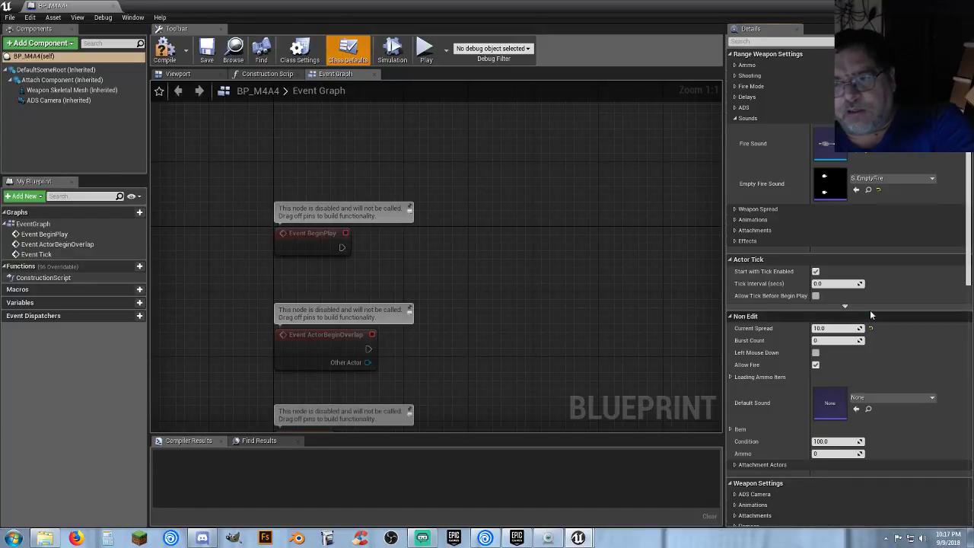
- Set the M4A4's Empty Fire Sound to the SC_EmptyFire sound cue
click(902, 184)
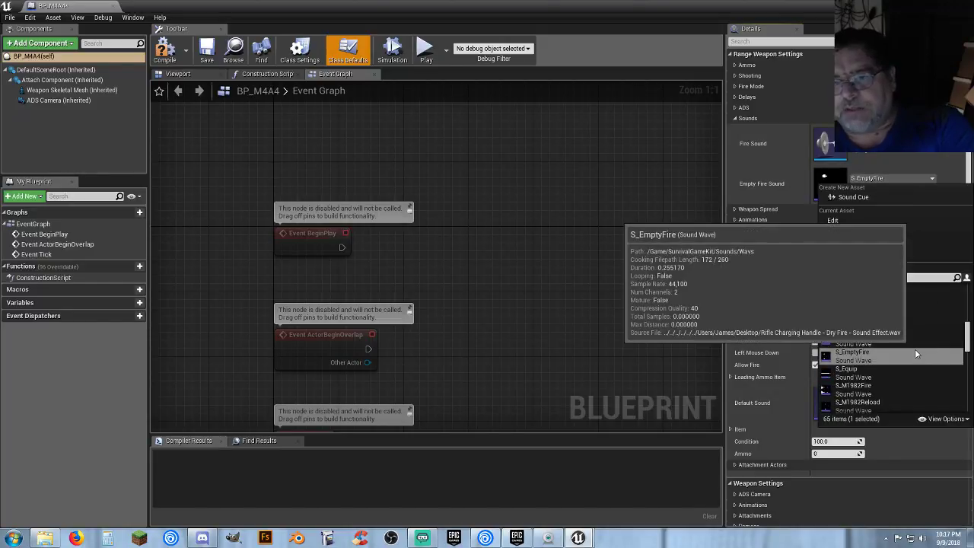
scroll(914, 349, down, 5)
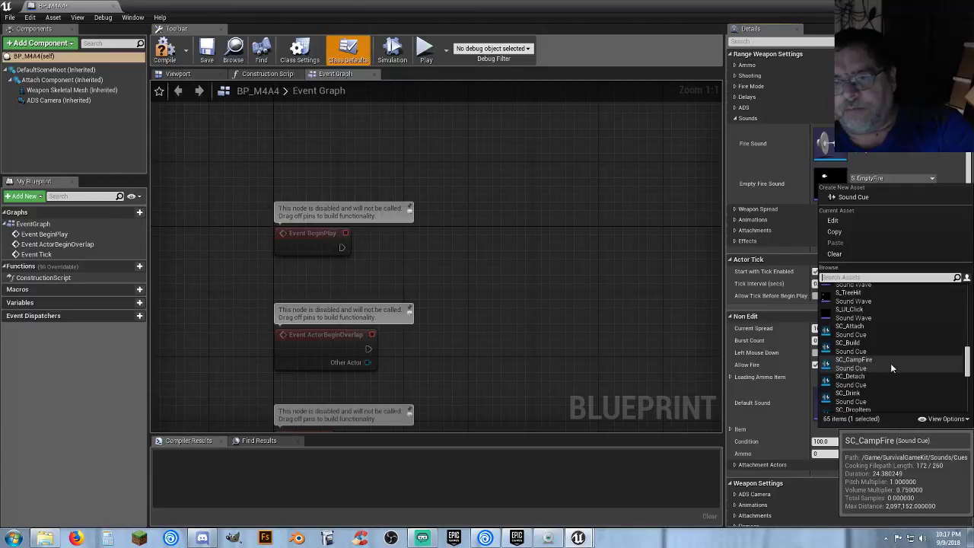
scroll(891, 363, down, 3)
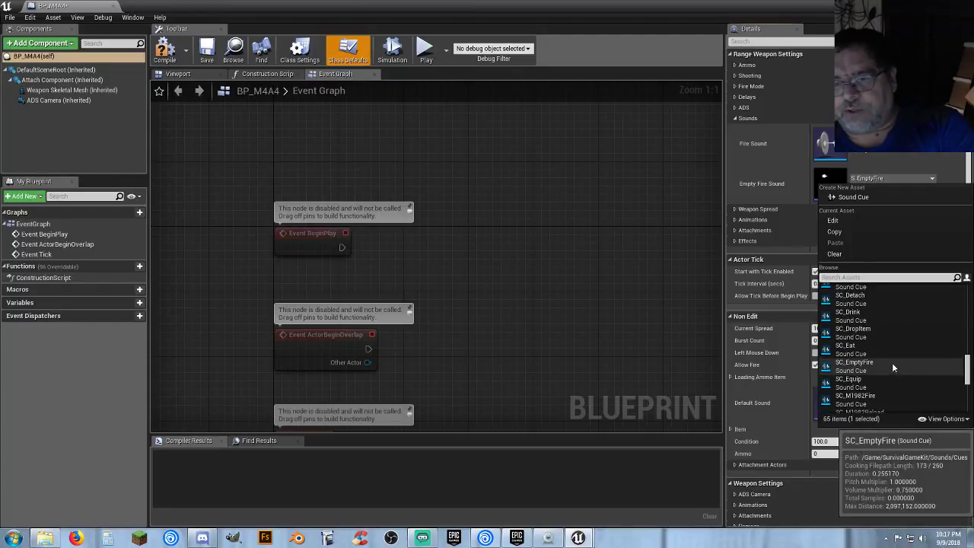
click(892, 363)
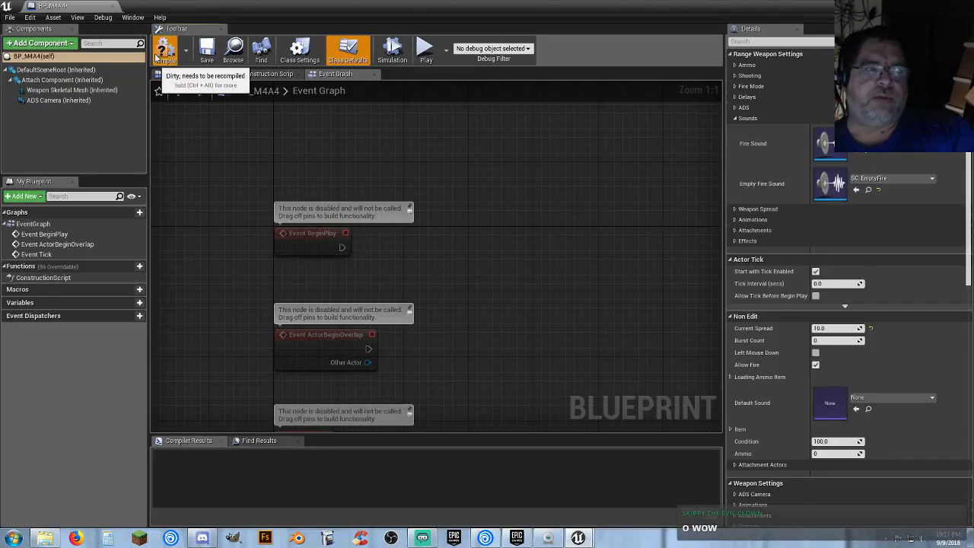
- Compile and close the BP_M4A4 blueprint, and save all modified assets in the project
click(220, 29)
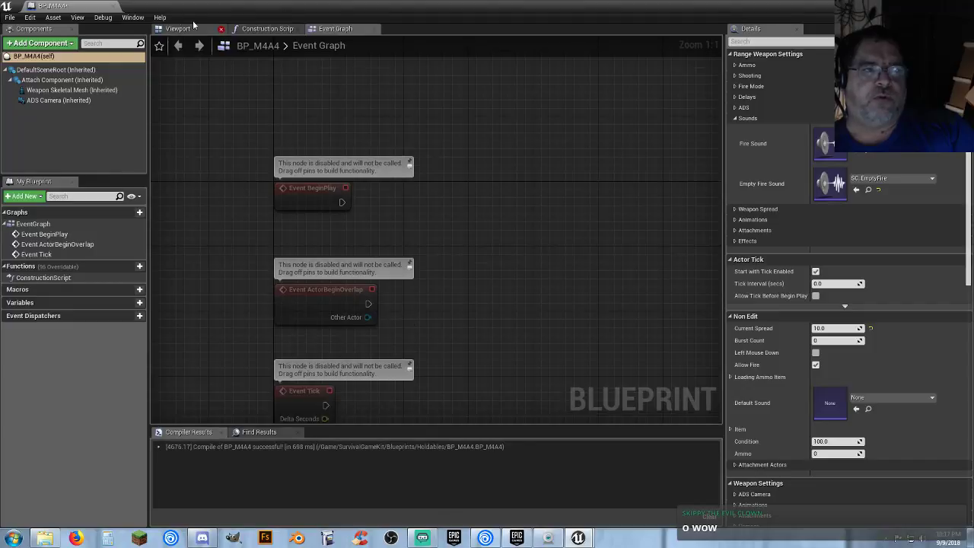
click(117, 7)
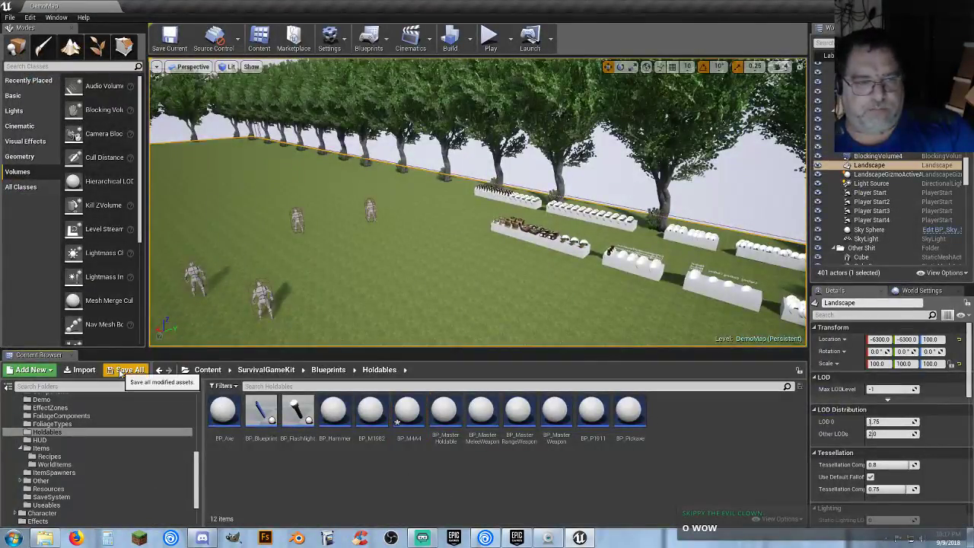
click(128, 370)
click(573, 356)
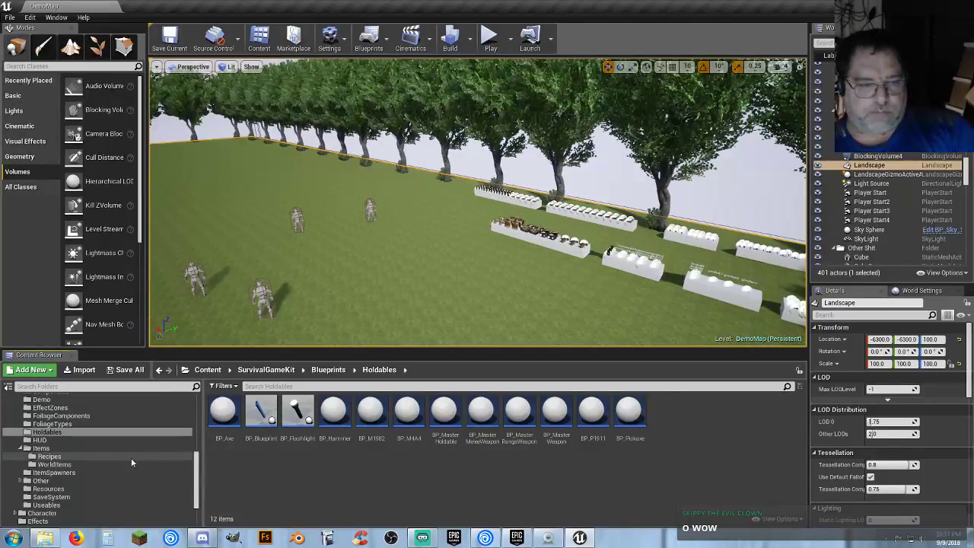
- Open the Cues folder inside SurvivalGameKit's Sounds folder
scroll(88, 462, down, 1)
scroll(83, 468, down, 2)
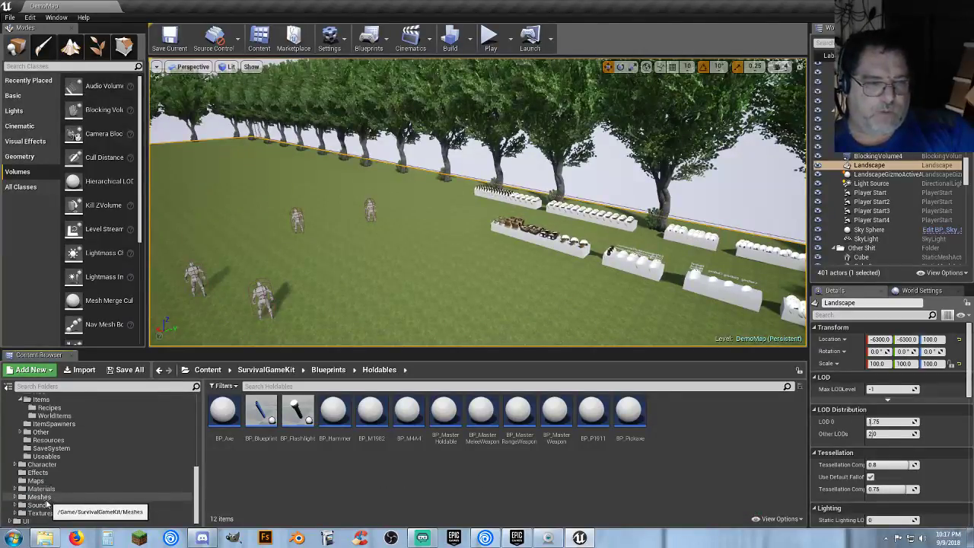
click(39, 505)
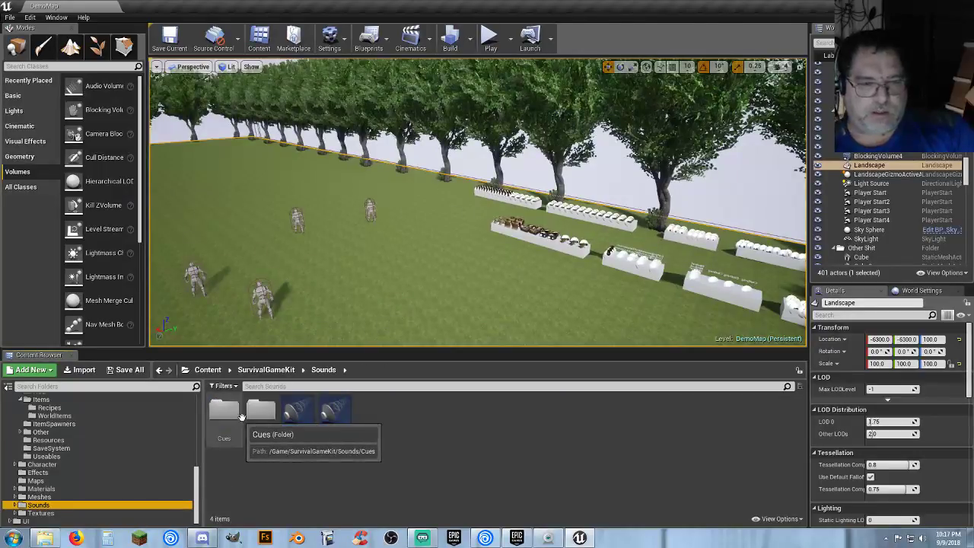
click(214, 412)
double_click(214, 412)
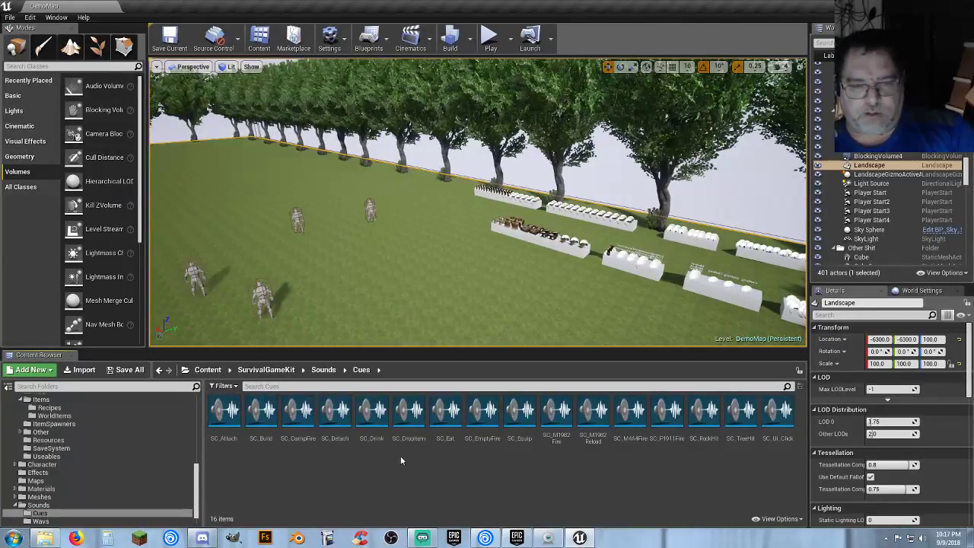
- Open the SC_Eat sound cue to check its attenuation settings, and save and close it
double_click(445, 415)
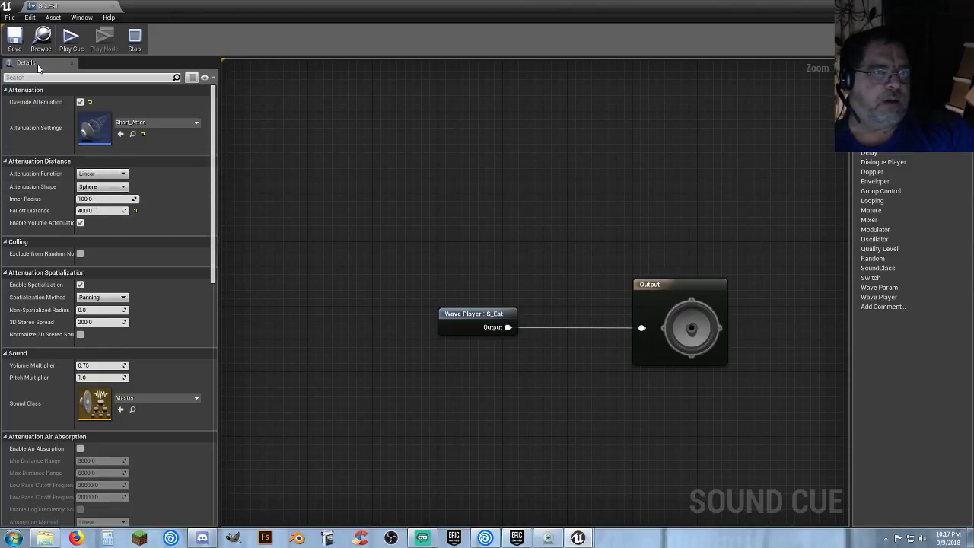
click(16, 48)
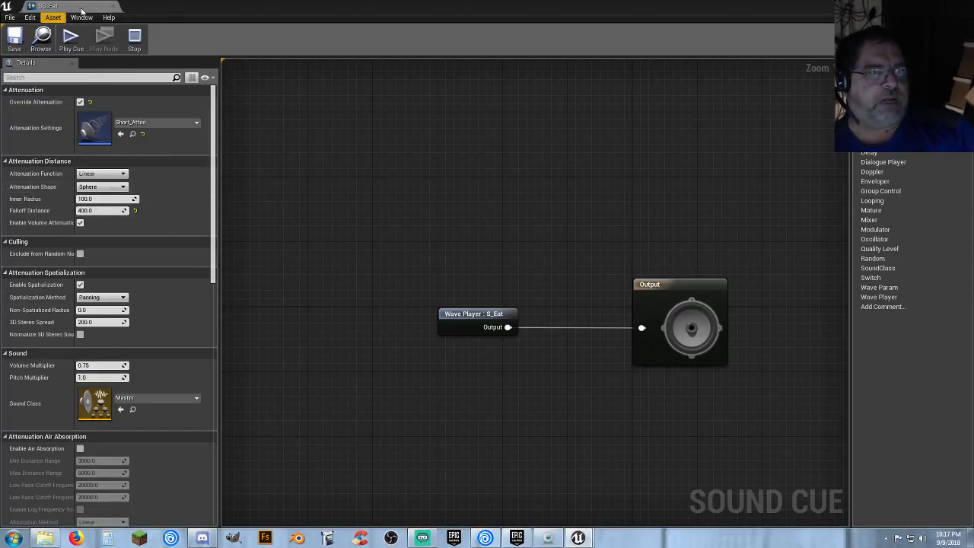
click(111, 6)
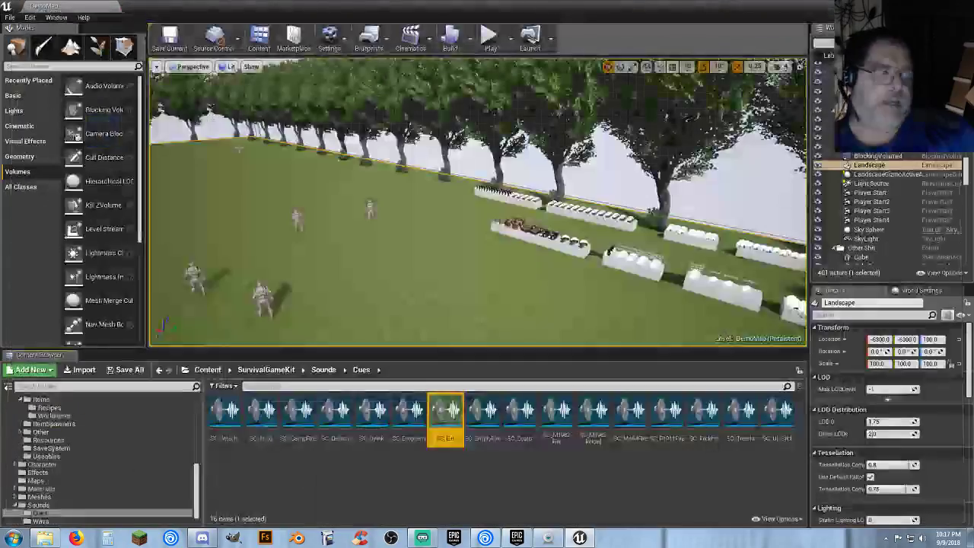
click(337, 471)
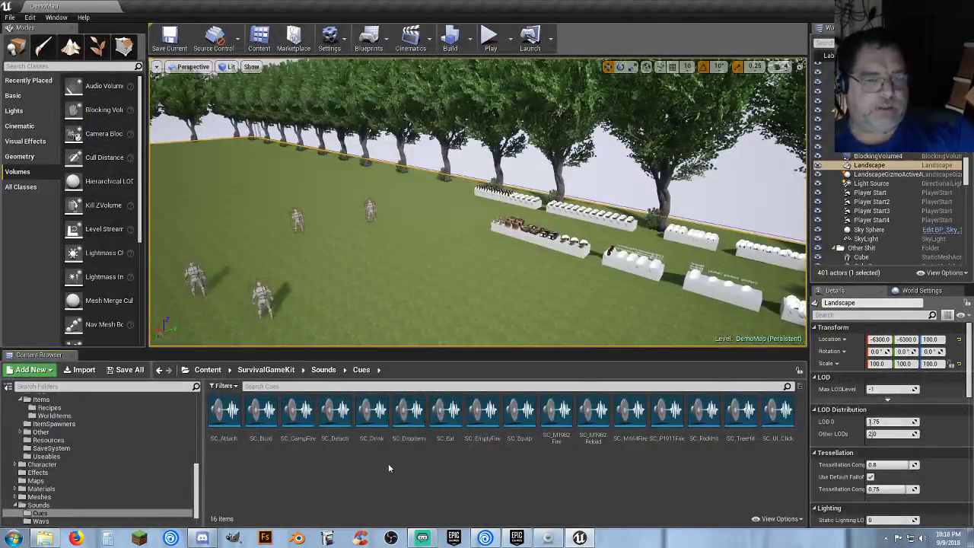
- Find the Characters folder under Blueprints and open the BP_SurvivalCharacter blueprint
scroll(77, 433, up, 5)
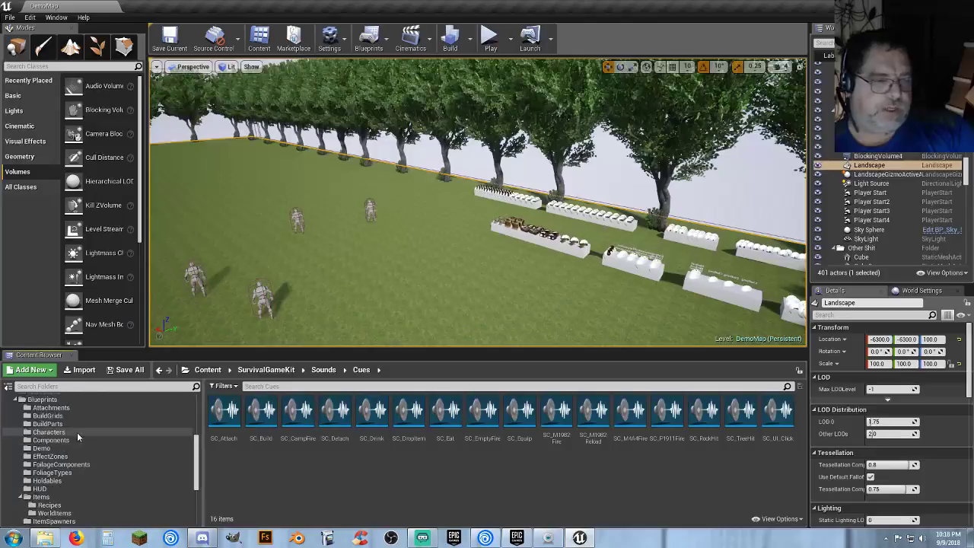
scroll(77, 432, up, 2)
click(48, 473)
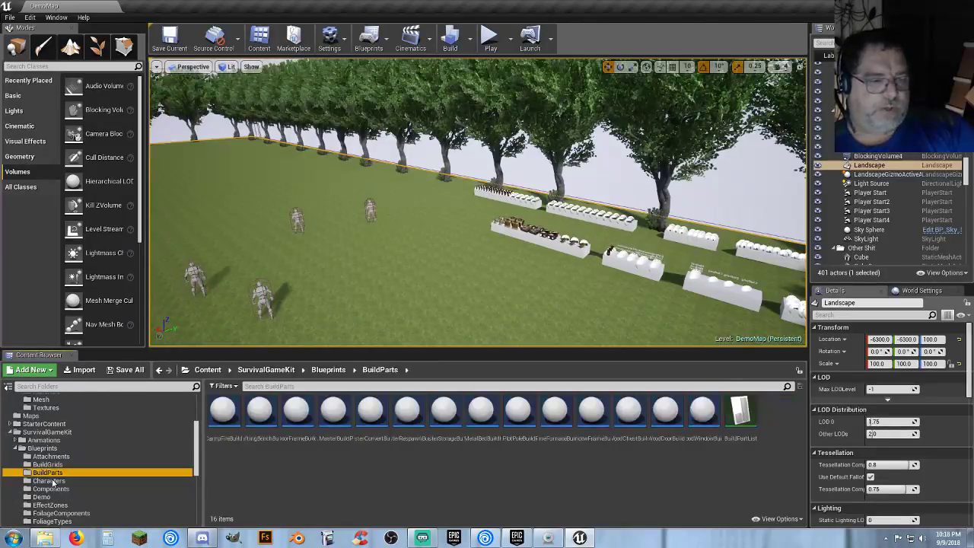
click(49, 481)
click(258, 441)
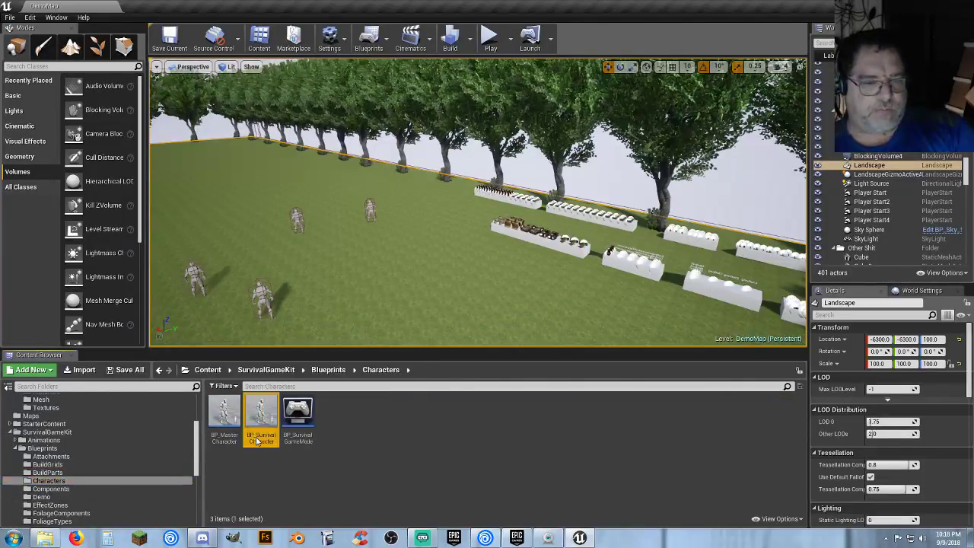
double_click(258, 441)
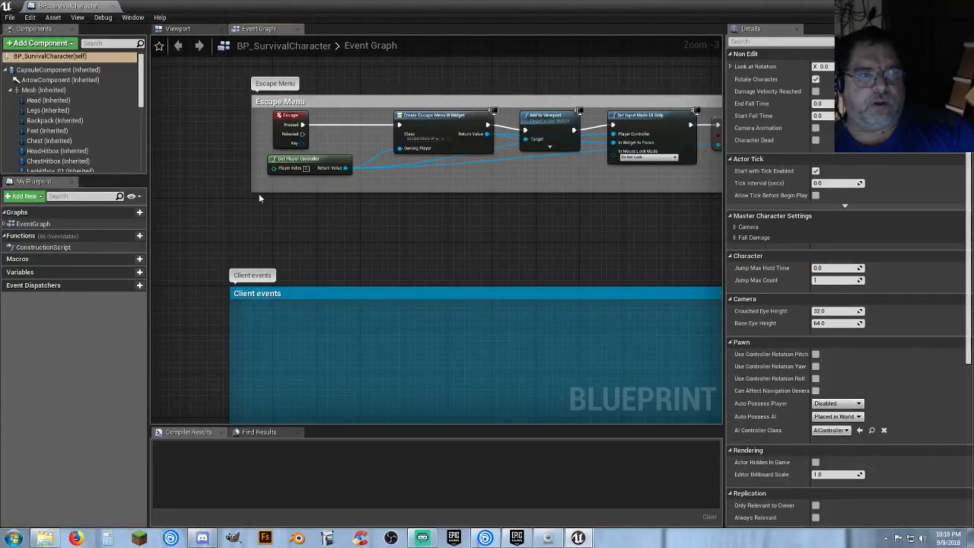
- Examine the input action groups within the Client events section of the character's Event Graph
scroll(304, 197, down, 4)
right_drag(426, 261, 383, 67)
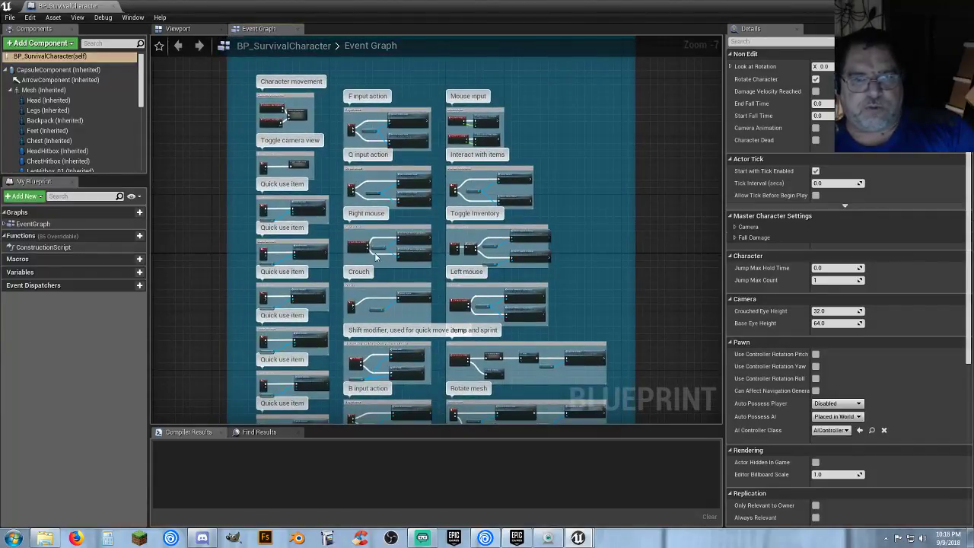
scroll(379, 262, down, 1)
right_drag(397, 290, 387, 266)
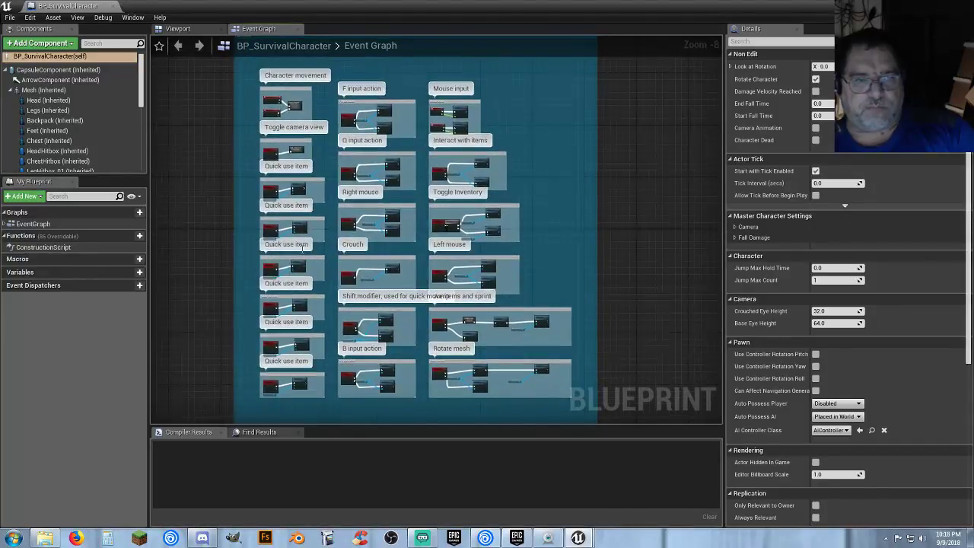
scroll(301, 248, up, 4)
scroll(299, 249, down, 3)
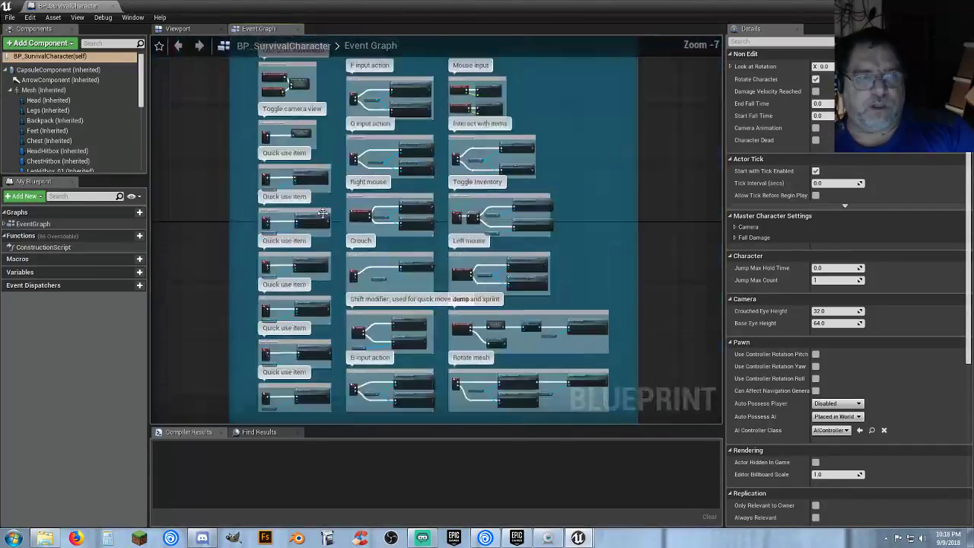
right_drag(350, 168, 337, 148)
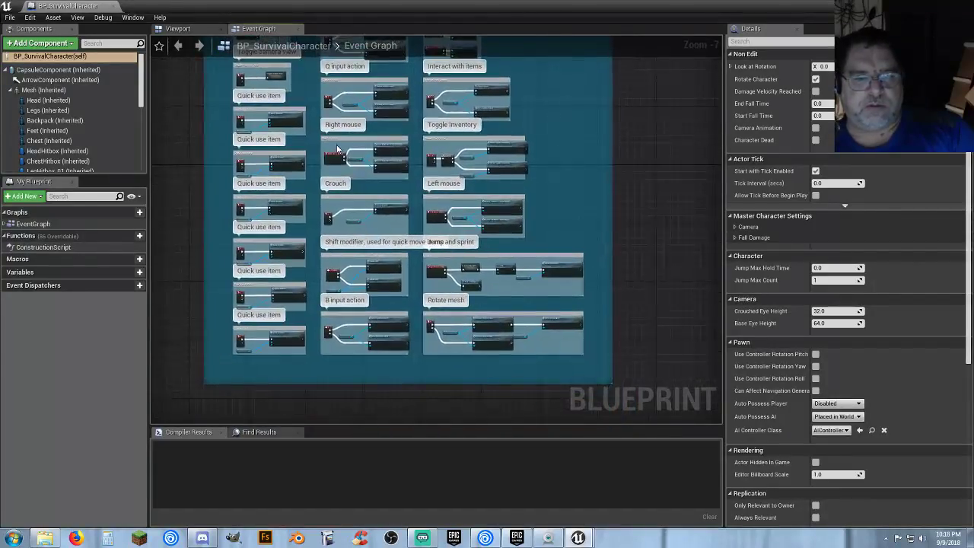
scroll(349, 158, up, 3)
right_drag(286, 245, 449, 11)
right_drag(429, 188, 350, 373)
- Select the inherited PlayerInventoryComponent, look through its details settings, and close BP_SurvivalCharacter
drag(142, 104, 145, 169)
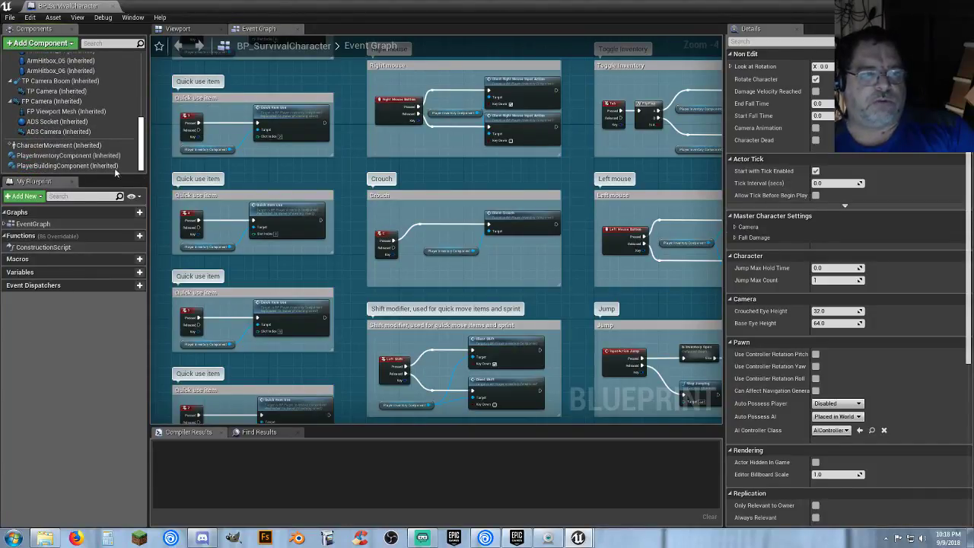
click(77, 155)
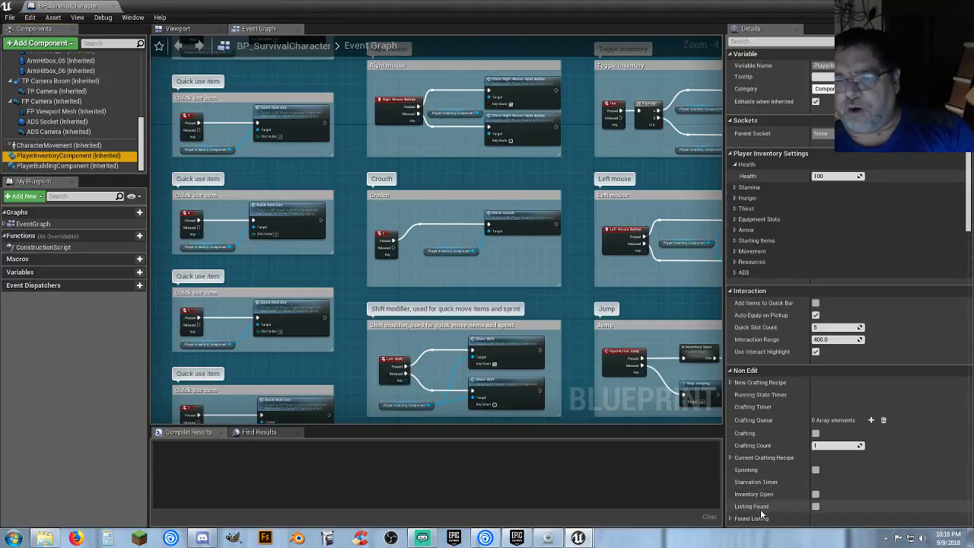
scroll(756, 370, down, 3)
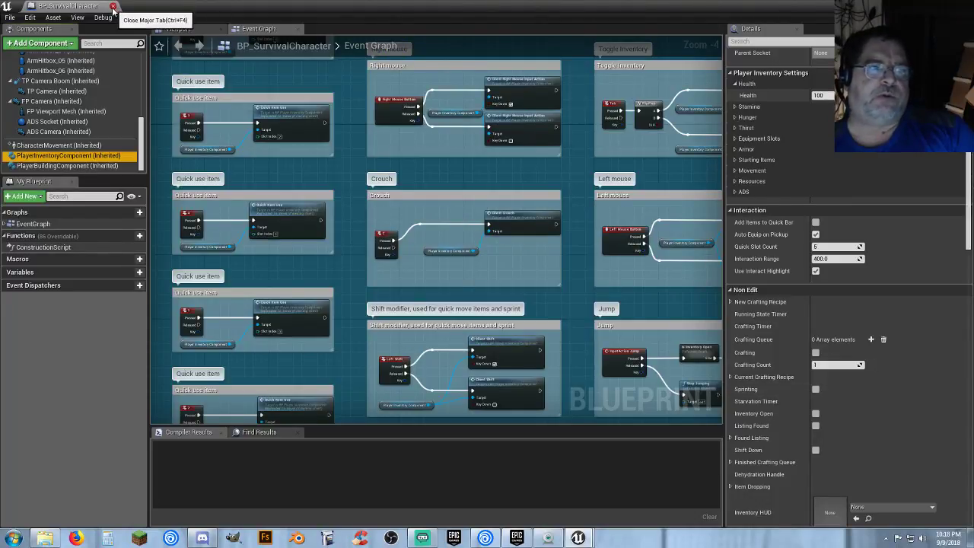
click(113, 7)
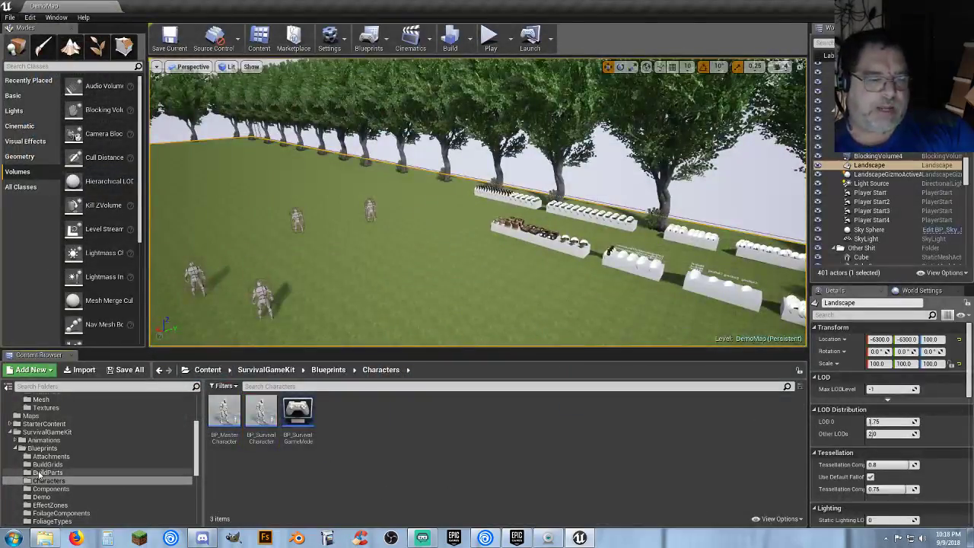
- Browse the Blueprints folder tree and open its Components folder
scroll(39, 474, up, 3)
scroll(37, 473, down, 4)
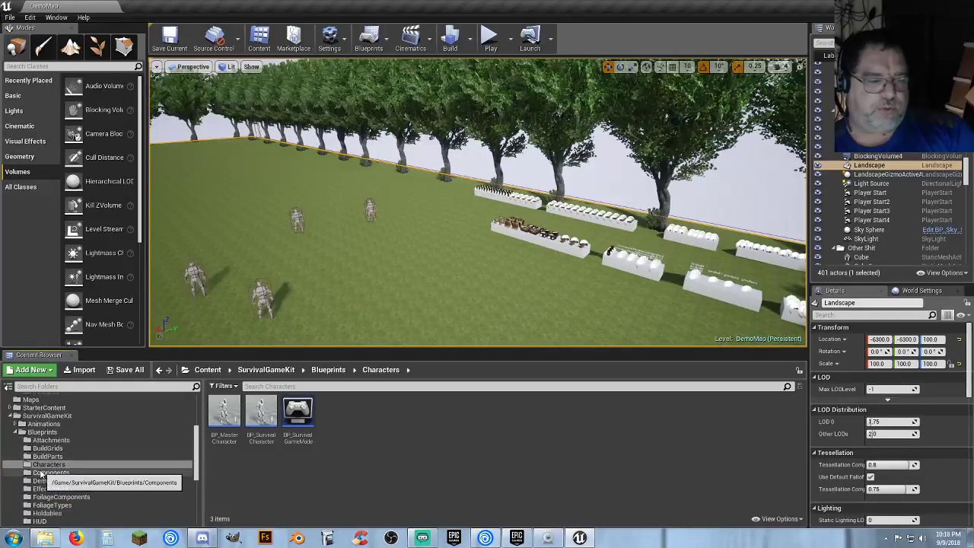
scroll(72, 478, down, 2)
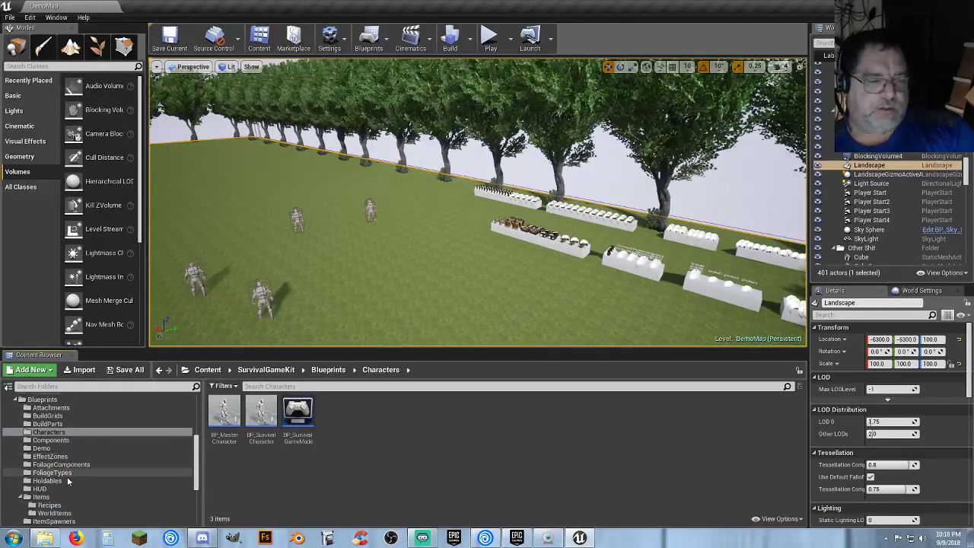
click(66, 441)
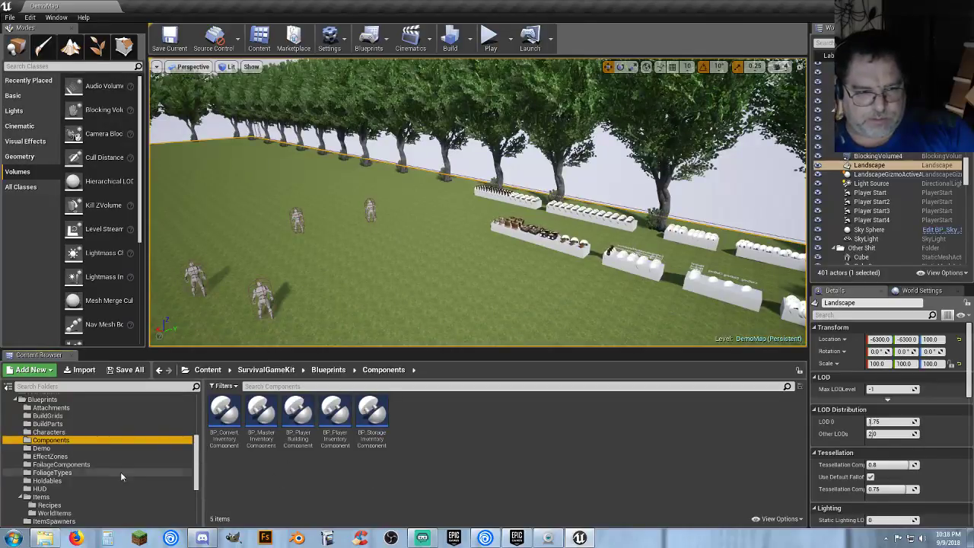
- Find the Useables folder further down the Blueprints tree and open it to check its assets
scroll(102, 475, down, 3)
scroll(76, 483, down, 2)
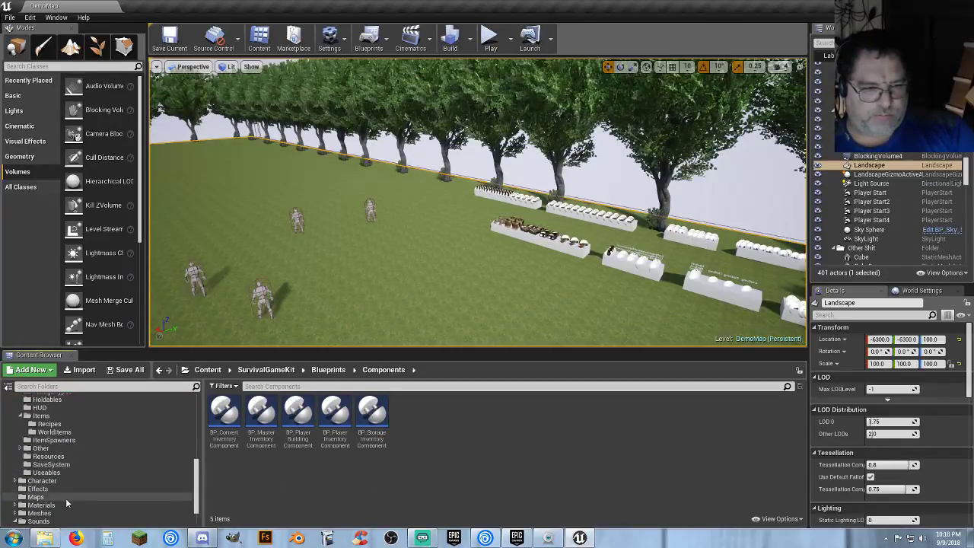
scroll(64, 496, down, 2)
click(57, 440)
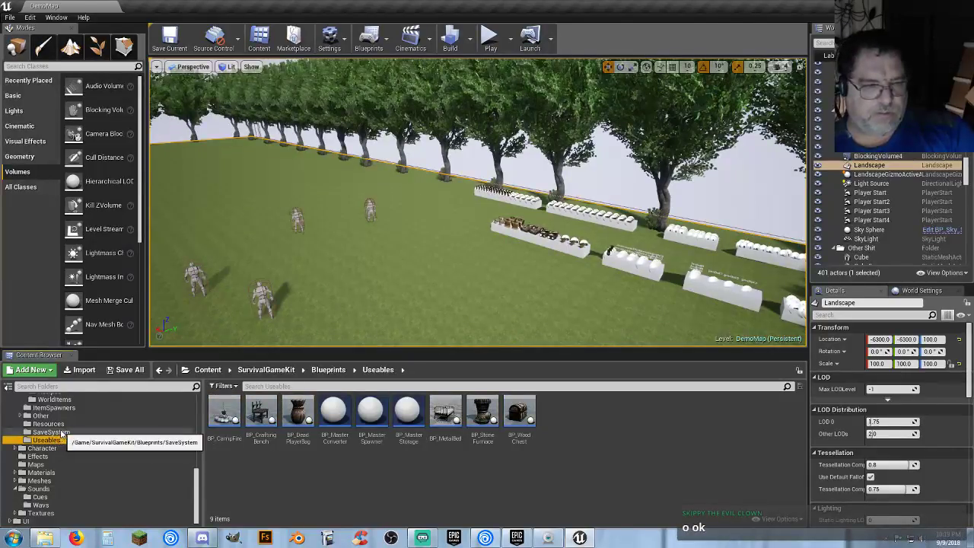
- Look back through the Blueprints folder tree and open the Holdables folder
scroll(61, 438, up, 2)
scroll(80, 450, up, 3)
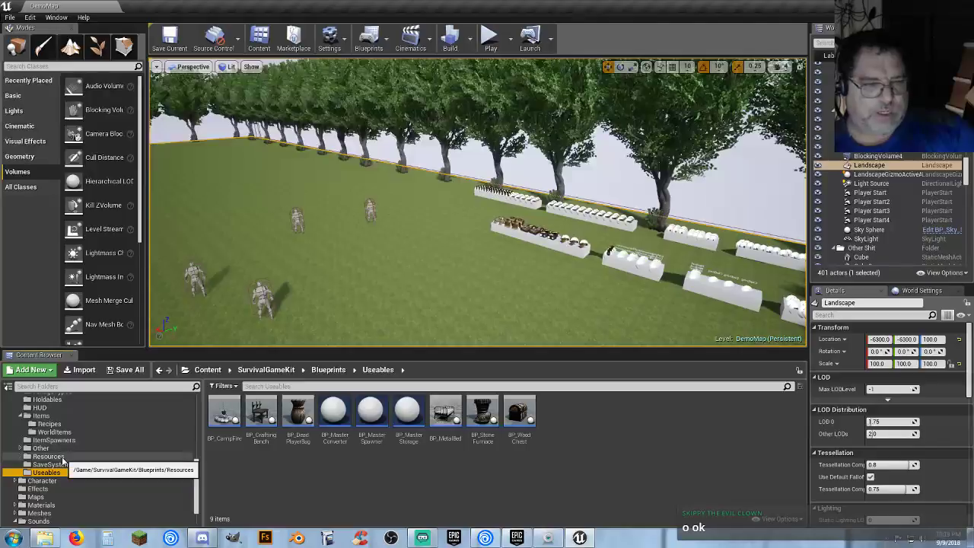
scroll(83, 462, up, 2)
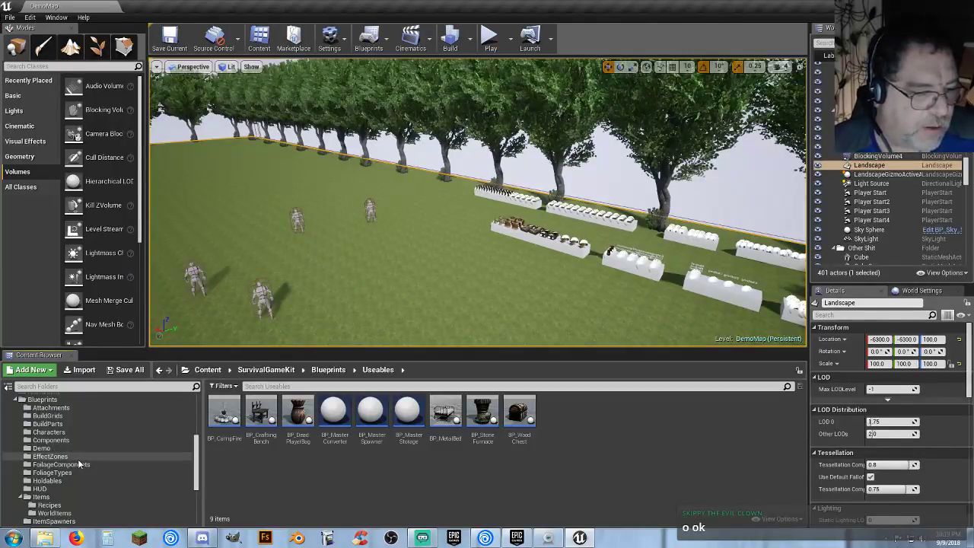
scroll(78, 463, down, 1)
scroll(78, 464, down, 1)
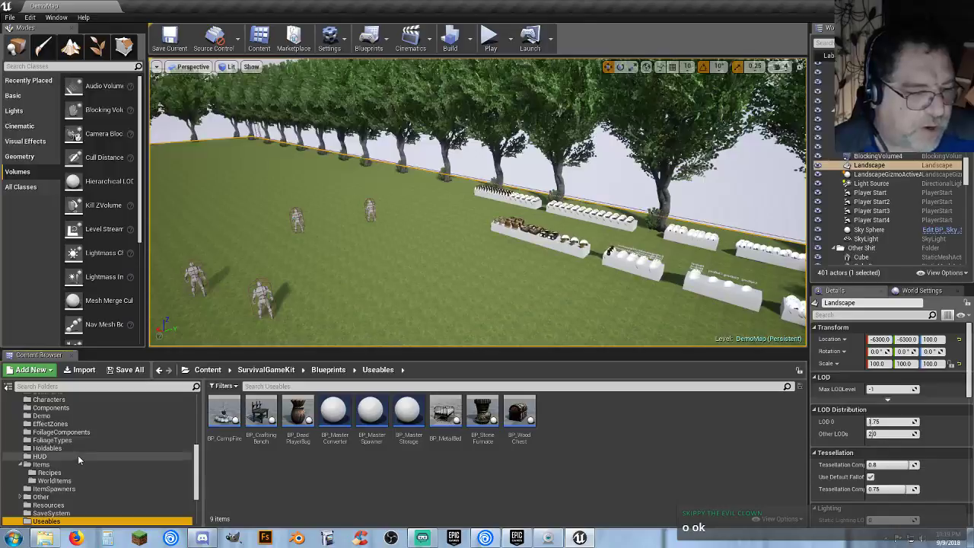
click(73, 450)
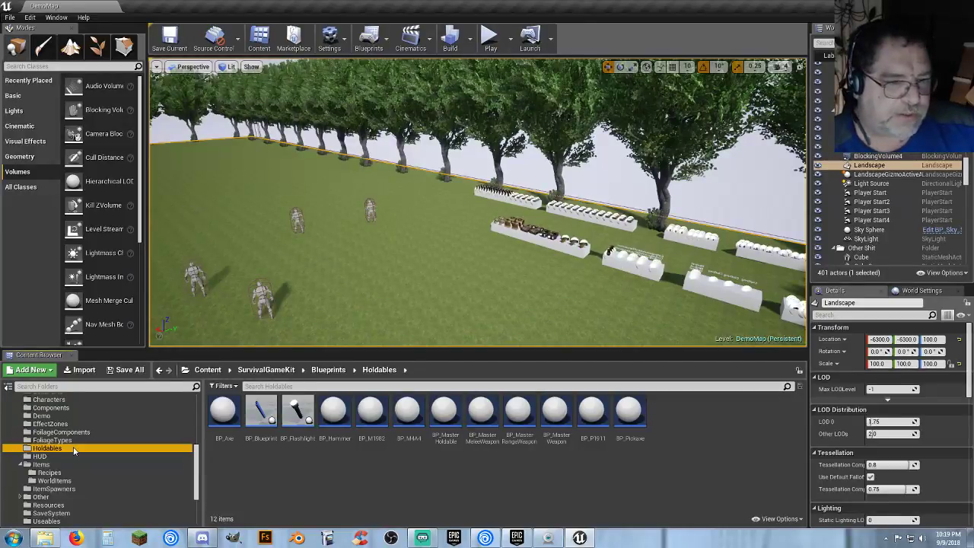
right_drag(309, 302, 360, 276)
right_drag(435, 266, 494, 262)
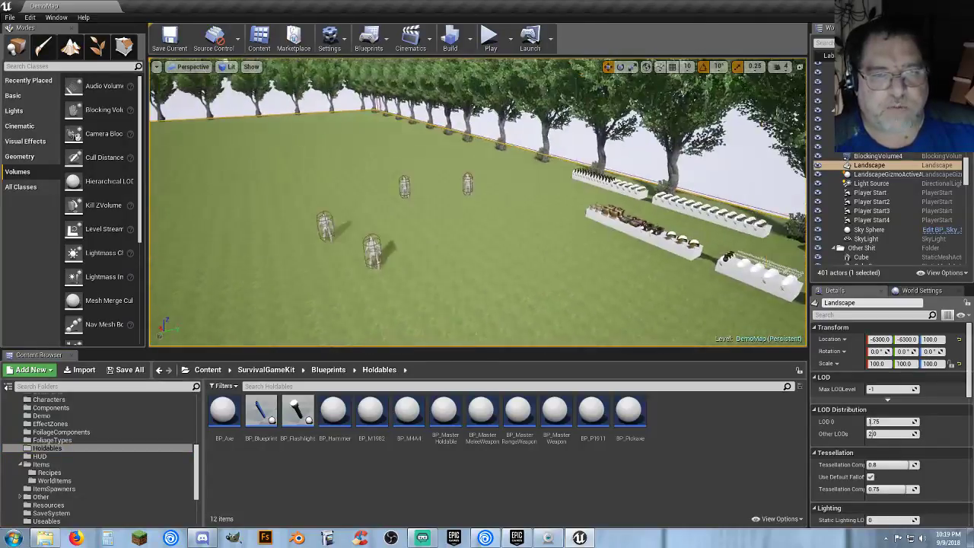
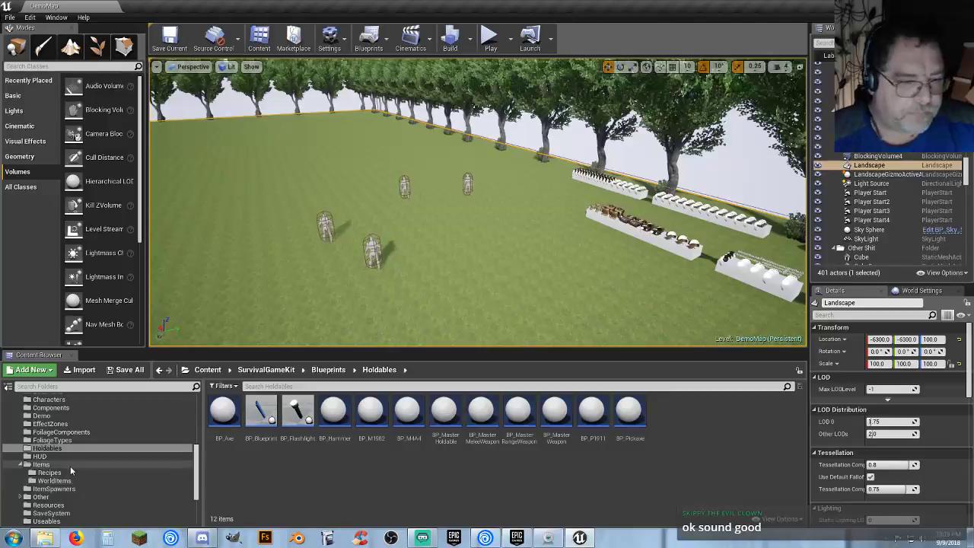
scroll(69, 466, down, 3)
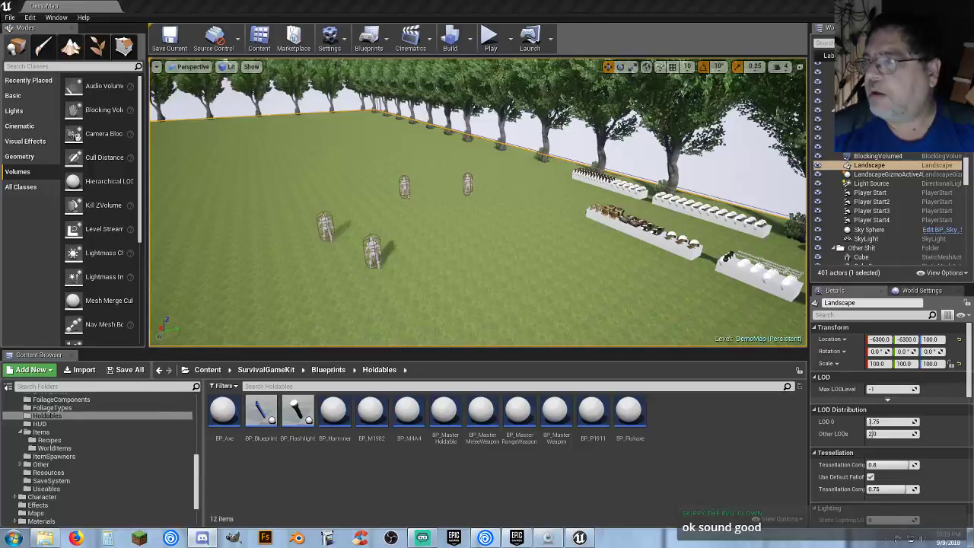
- Switch to Discord to show the bbg-demos channel with the Survival demo link, and move its window back off the screen
drag(973, 67, 693, 12)
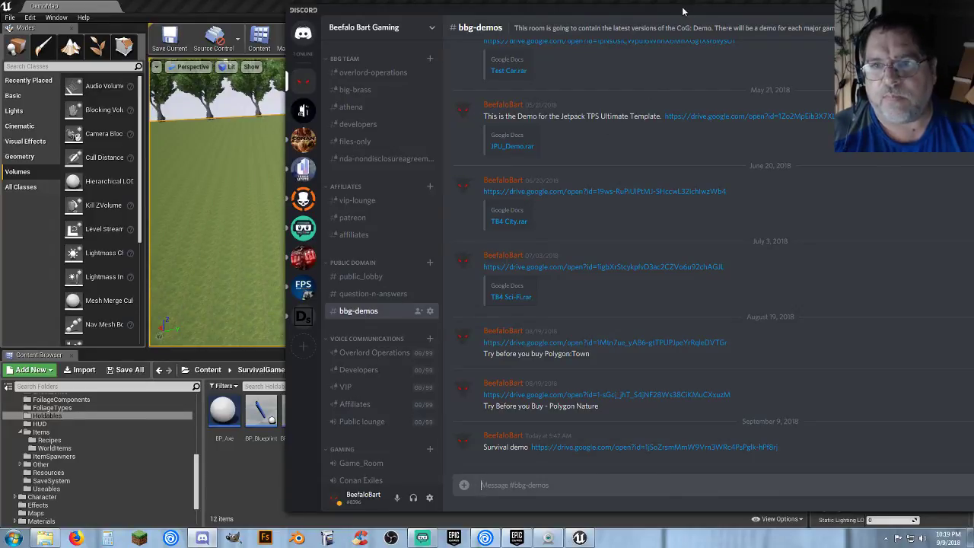
drag(683, 10, 475, 31)
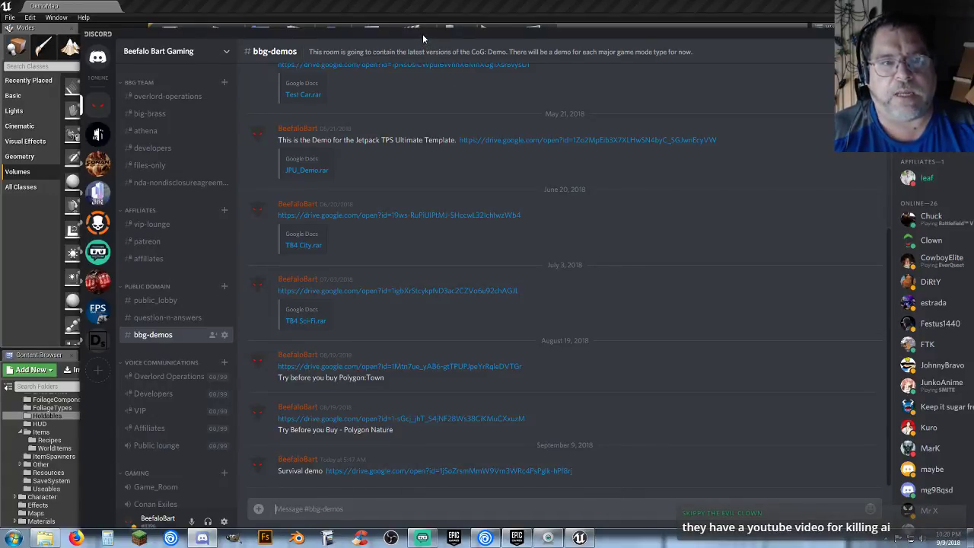
drag(422, 33, 973, 72)
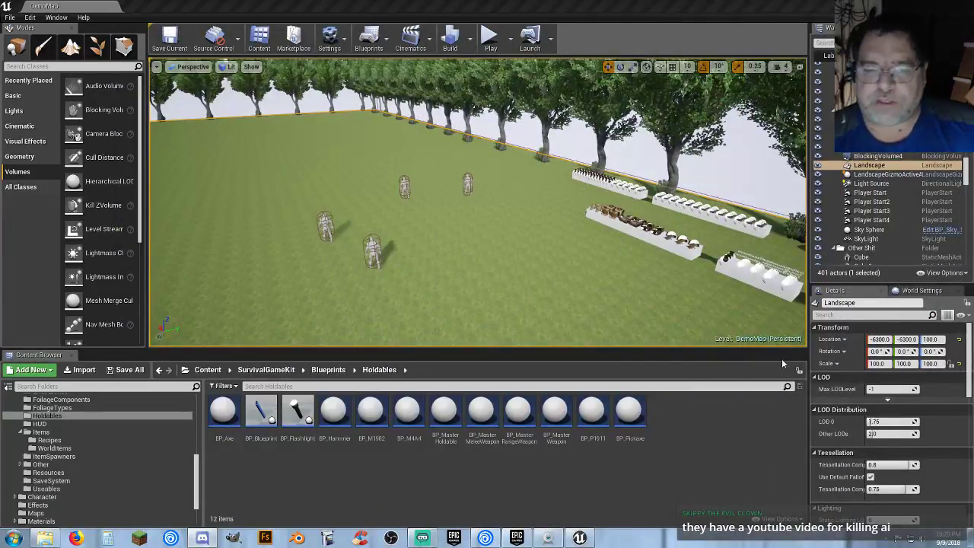
- Return to the Unreal Editor, open the Items folder under Blueprints, and open the ItemList data table
click(720, 404)
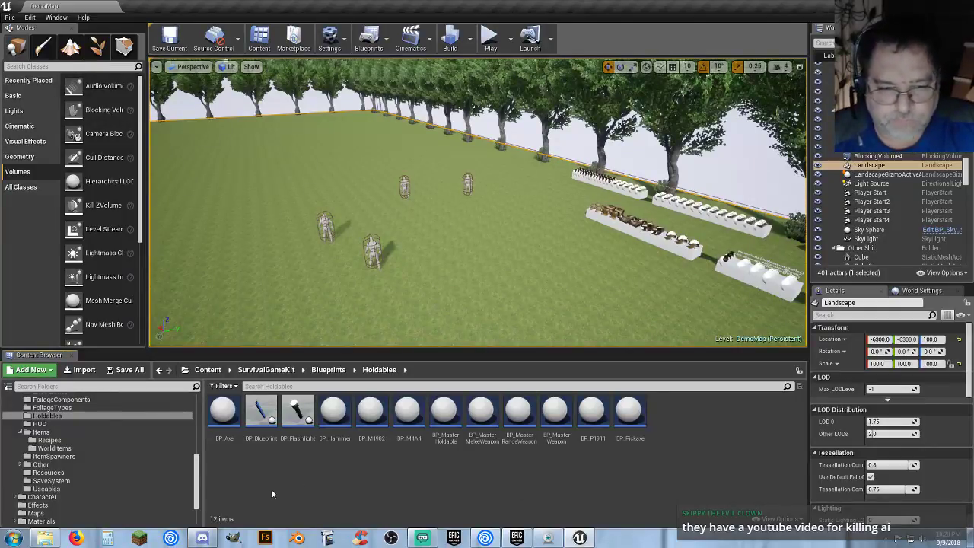
click(50, 433)
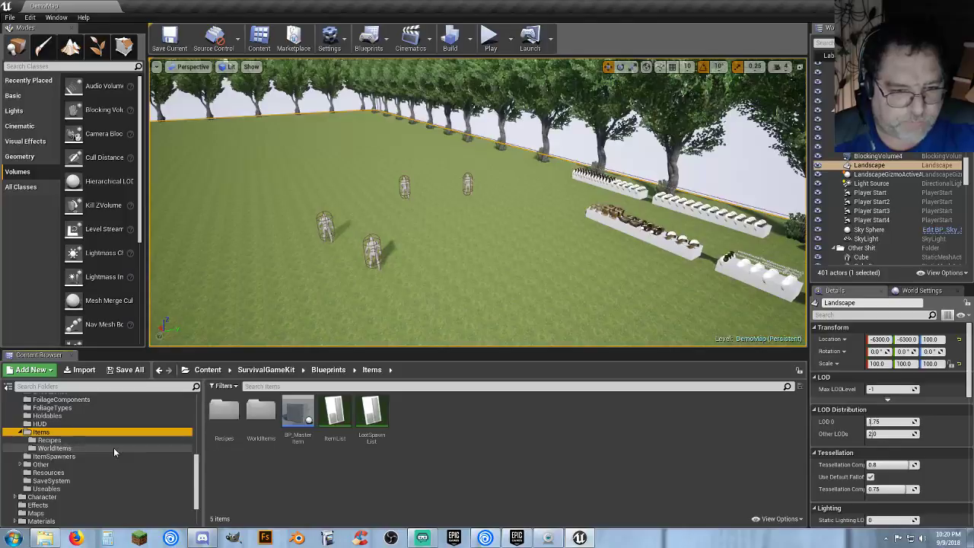
double_click(332, 417)
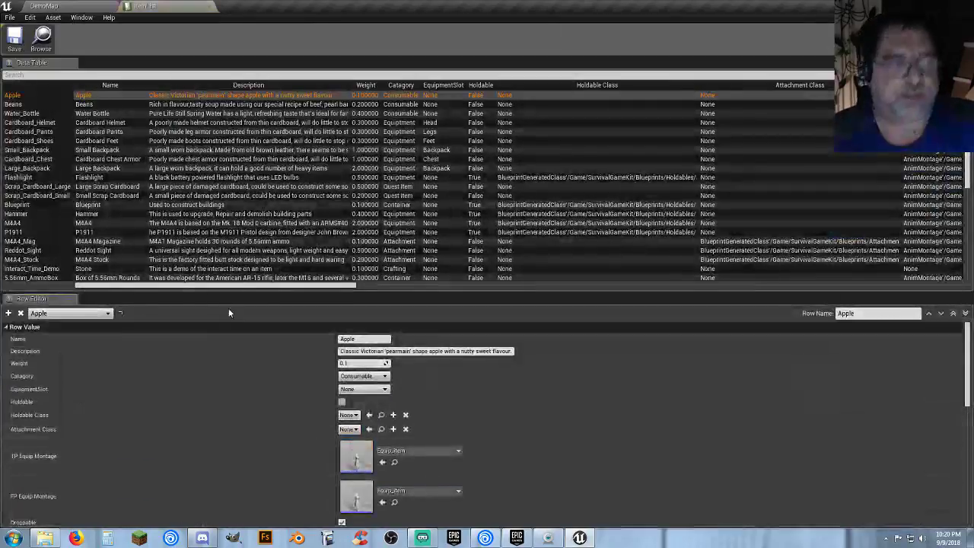
- Look through the item rows of the ItemList data table from start to end and return to the first row
scroll(36, 190, down, 3)
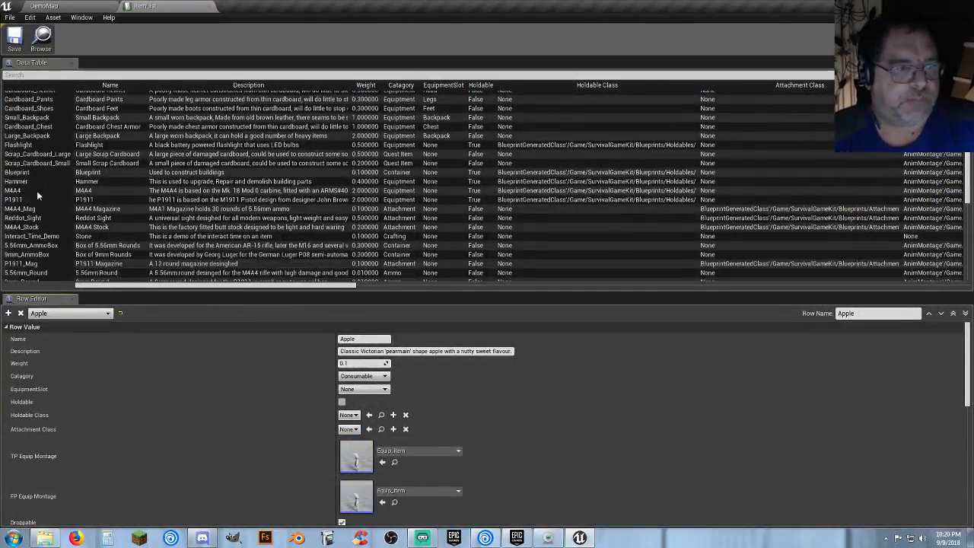
scroll(37, 191, down, 5)
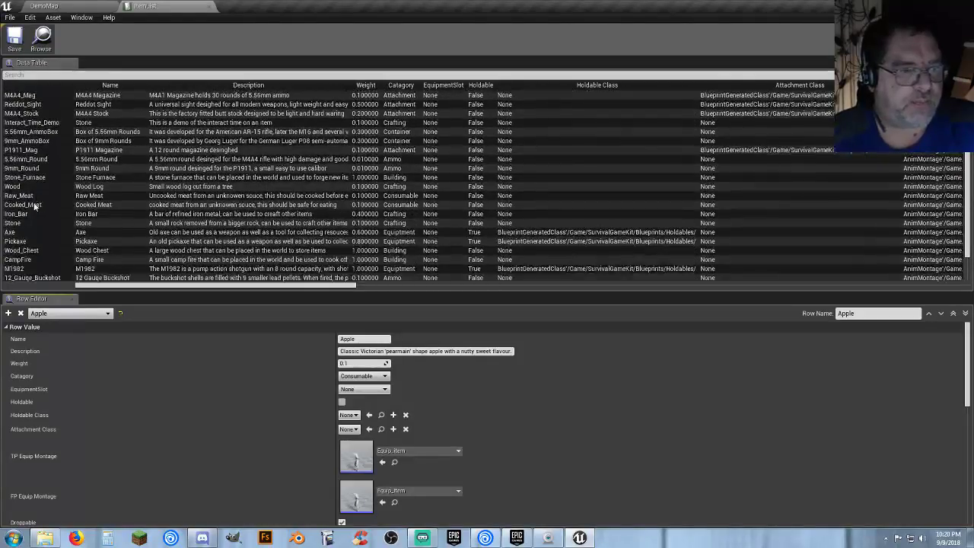
scroll(32, 214, down, 2)
scroll(32, 214, up, 2)
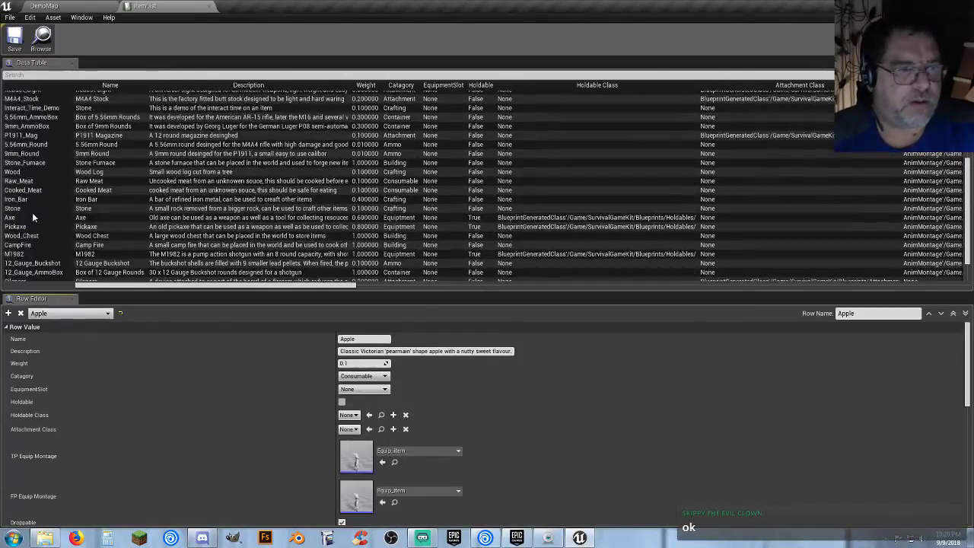
scroll(31, 211, up, 2)
scroll(28, 210, up, 6)
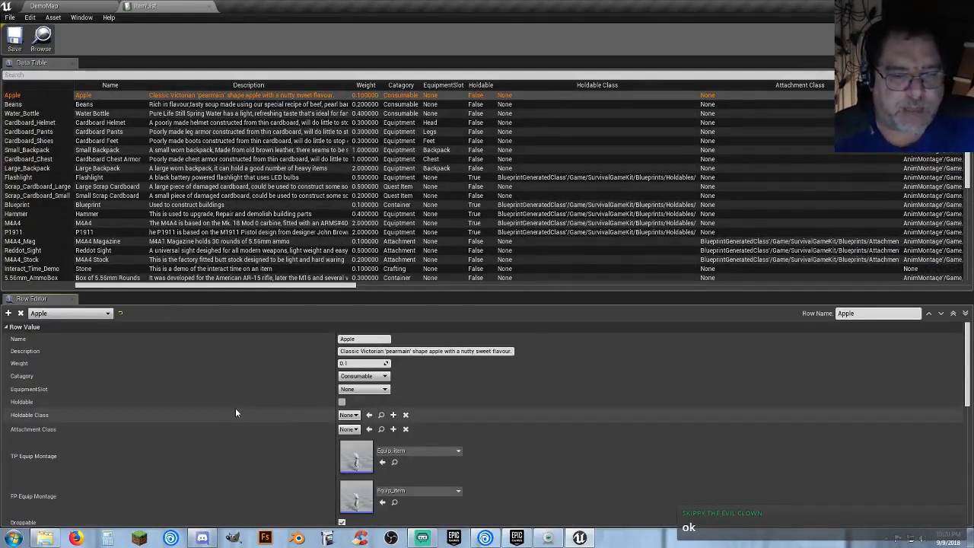
- Find the Sounds map among the Apple row's values and expand it
scroll(228, 411, down, 1)
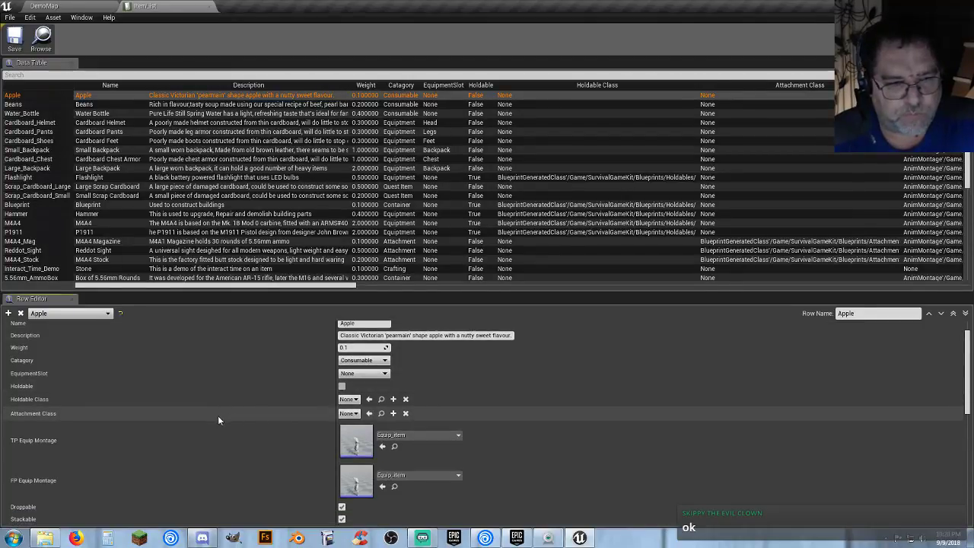
scroll(217, 415, down, 5)
scroll(190, 417, down, 11)
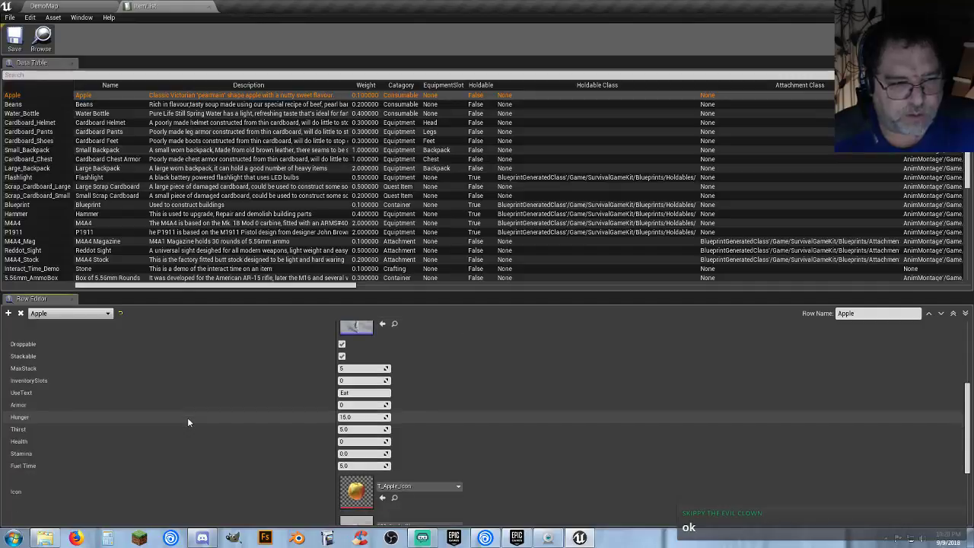
scroll(187, 423, down, 3)
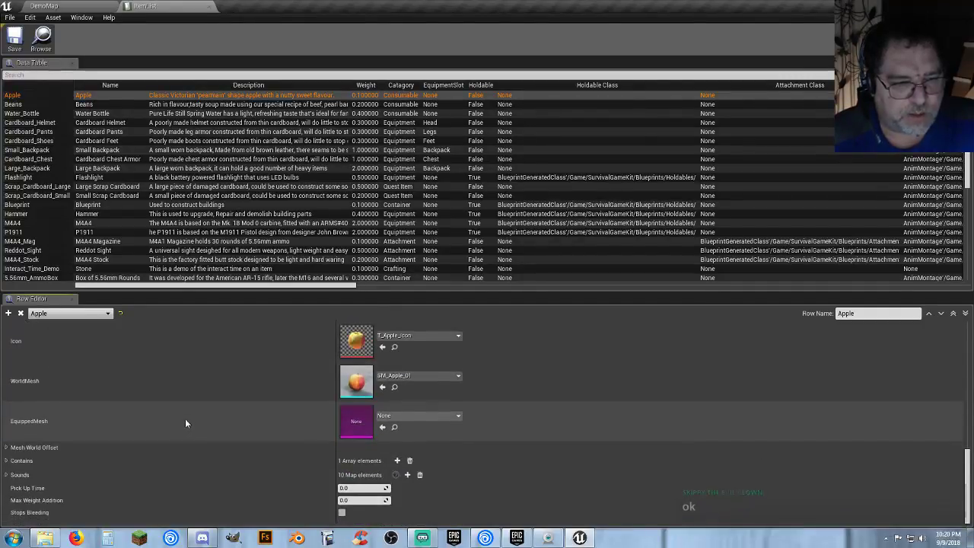
click(6, 475)
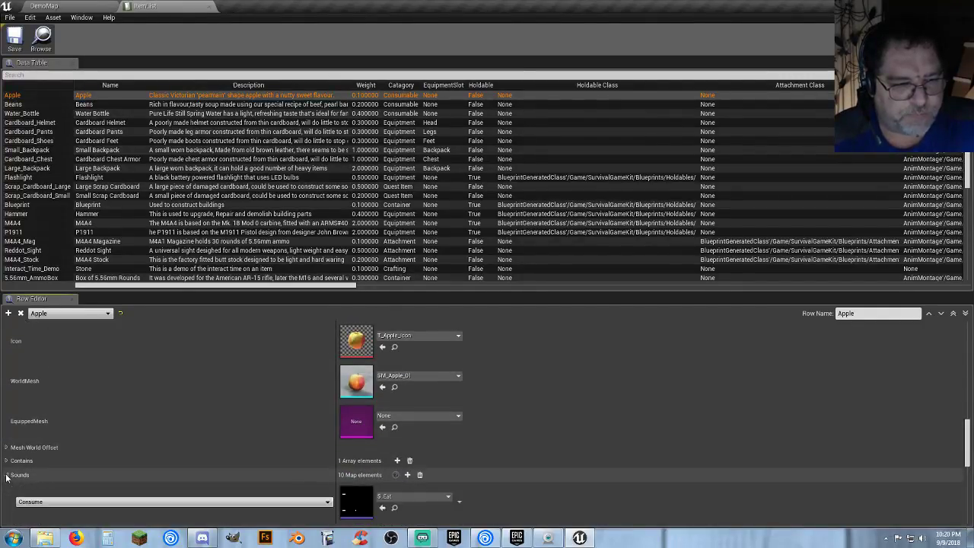
- Set the Apple row's Consume sound to the SC_Eat sound cue
scroll(100, 472, down, 8)
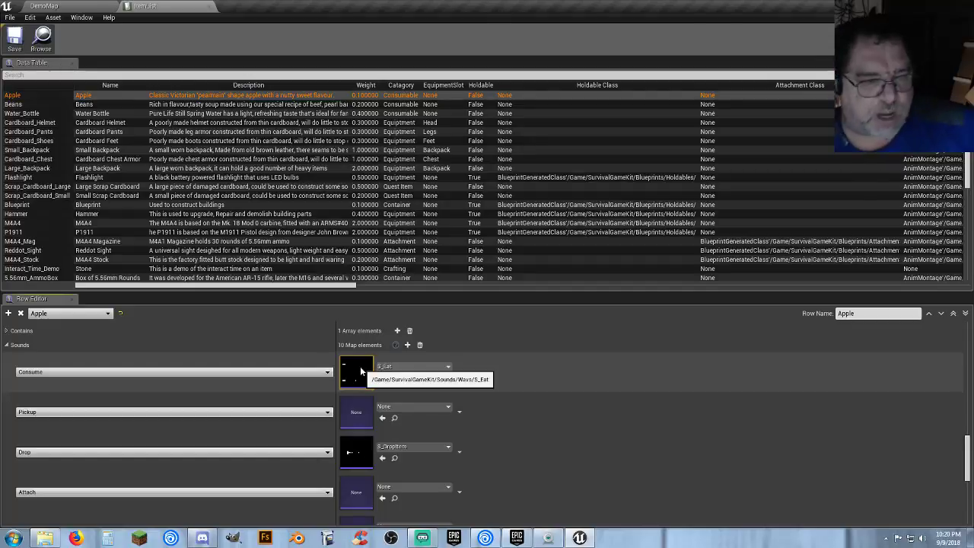
scroll(493, 369, down, 1)
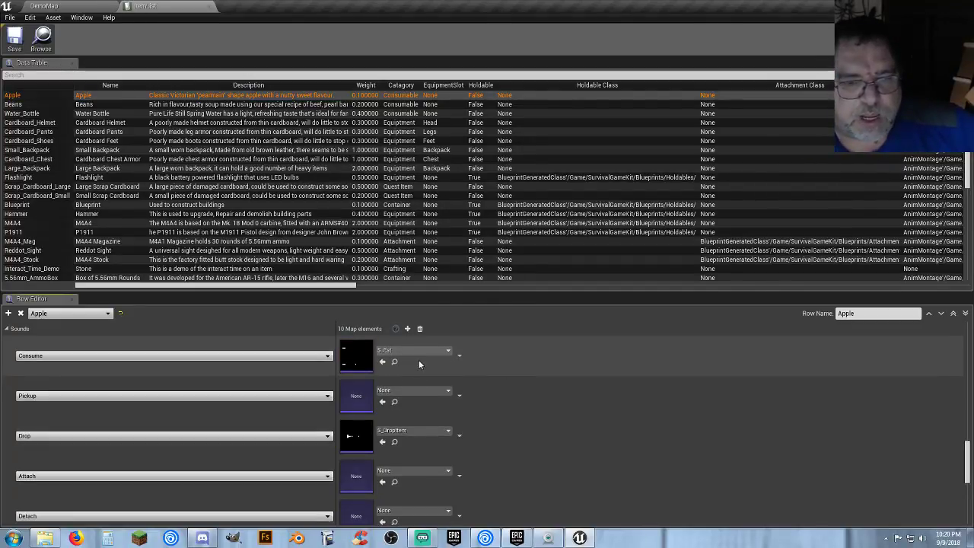
click(448, 352)
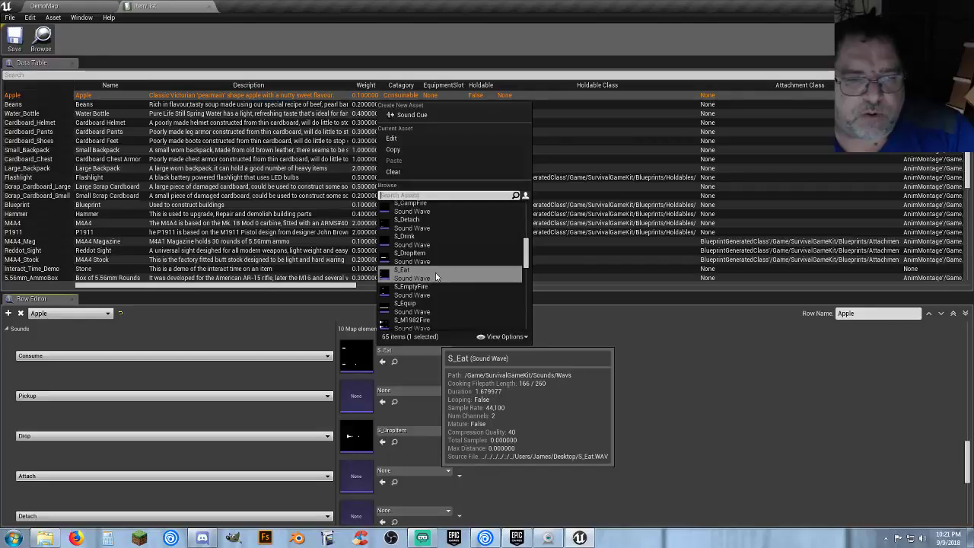
scroll(435, 276, down, 2)
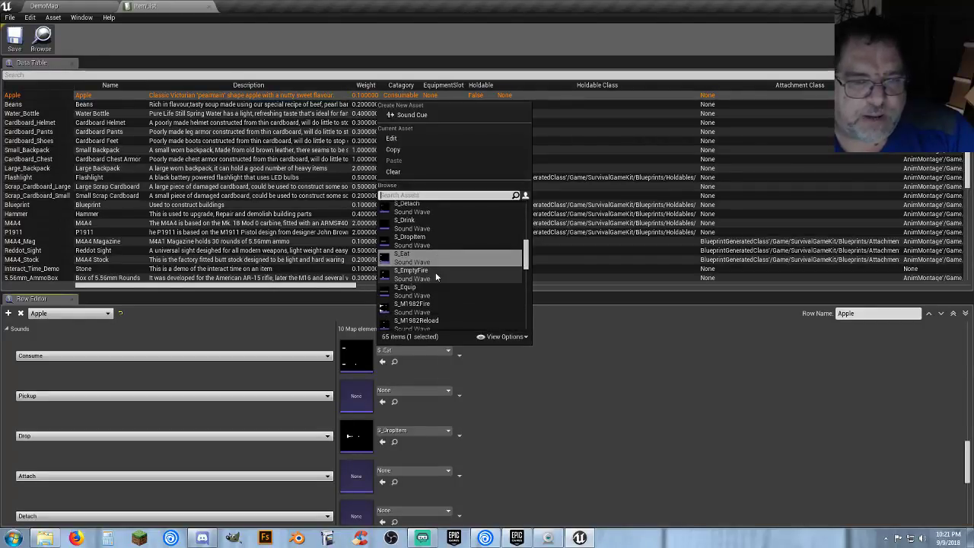
scroll(435, 271, down, 5)
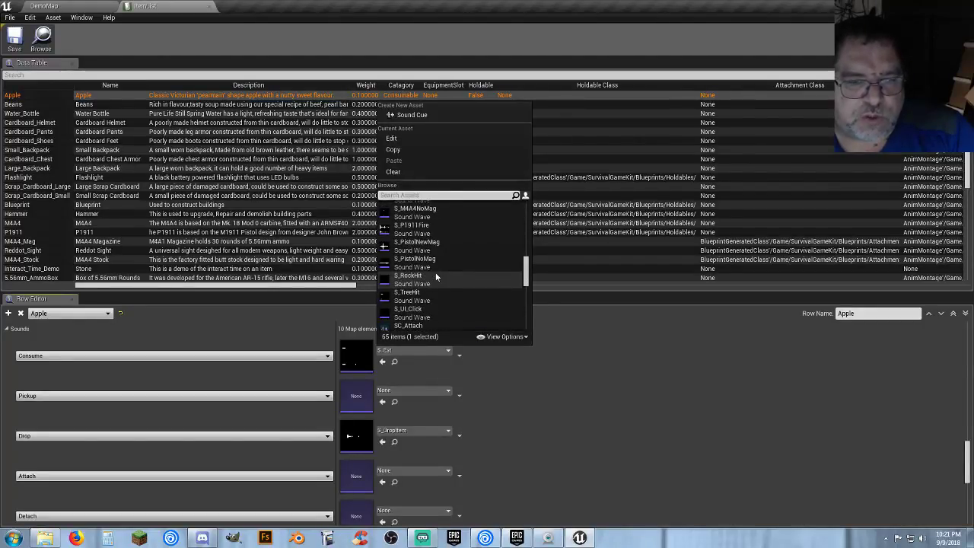
mouse_move(429, 305)
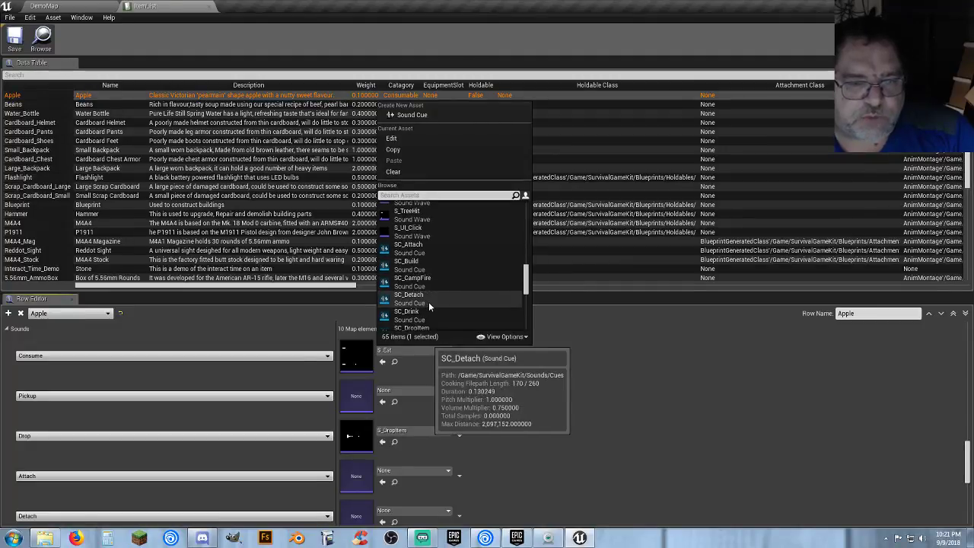
scroll(430, 302, down, 1)
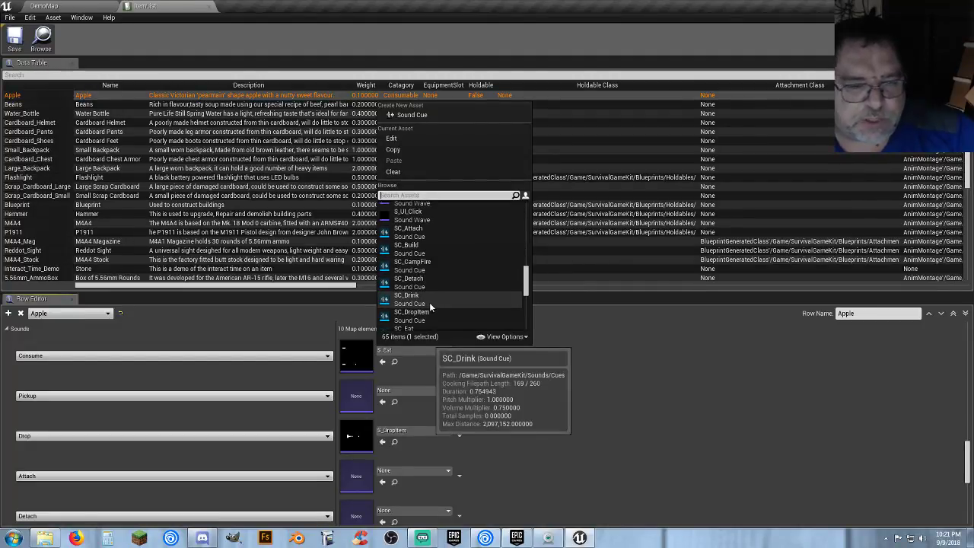
scroll(428, 302, down, 1)
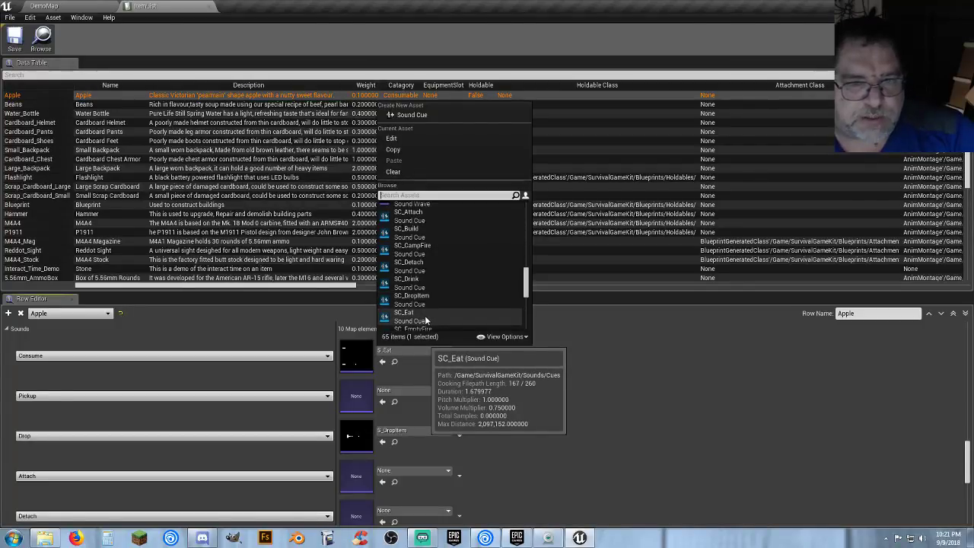
click(424, 315)
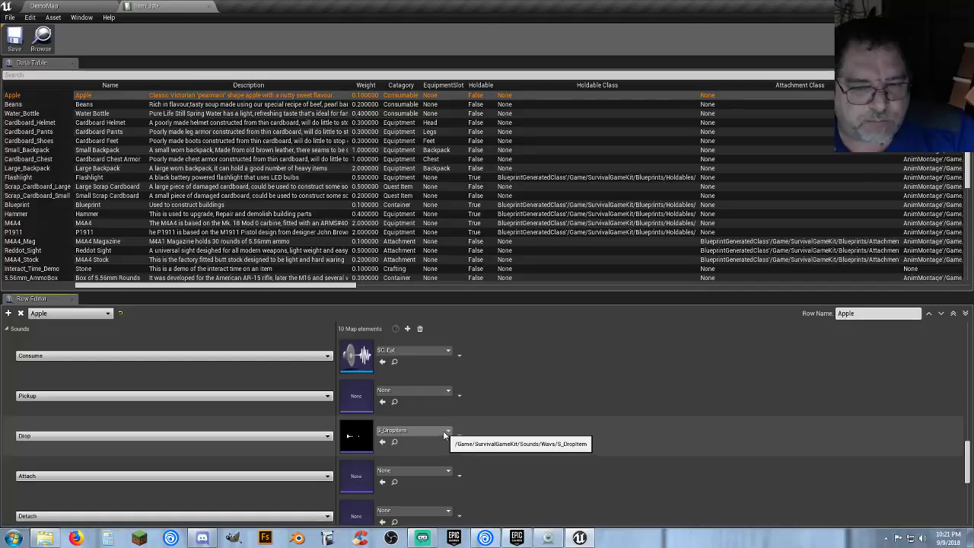
- Set the Apple row's Drop sound to the SC_DropItem sound cue
click(446, 431)
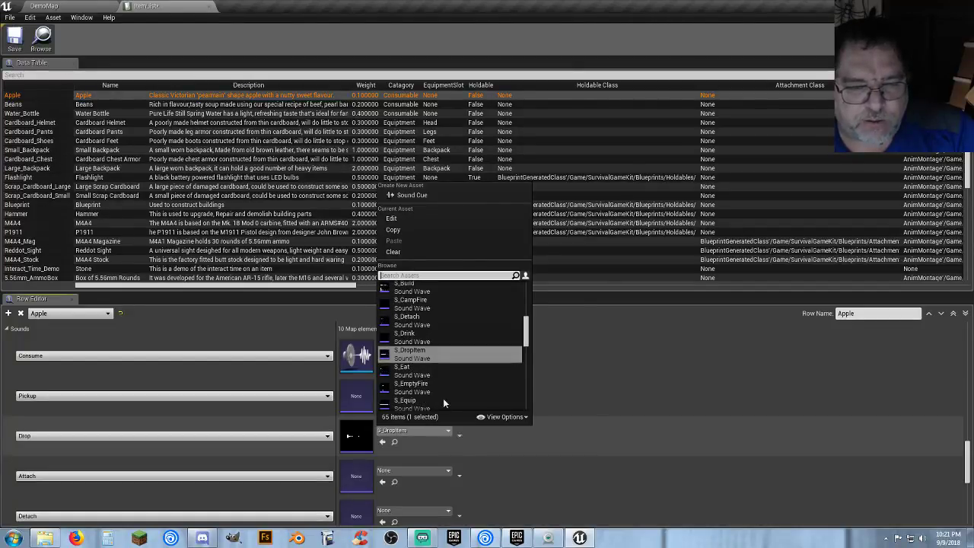
scroll(443, 376, down, 2)
scroll(442, 376, down, 6)
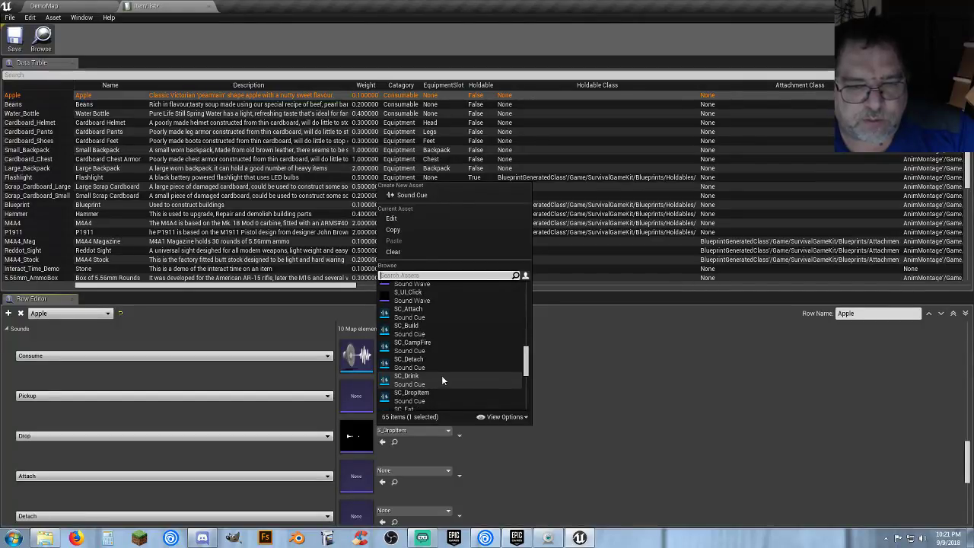
click(434, 394)
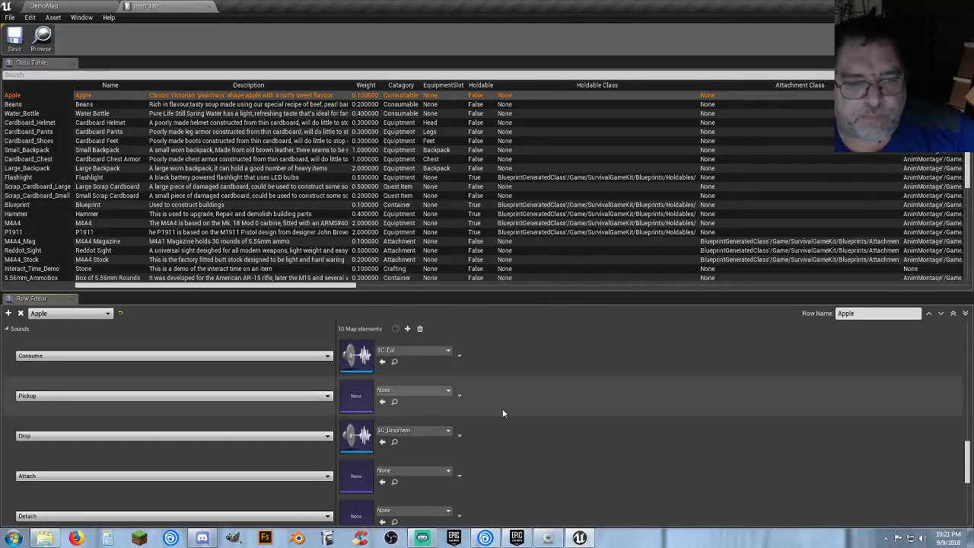
- Check the remaining entries of the Apple row's Sounds map and save the ItemList data table
scroll(502, 411, down, 5)
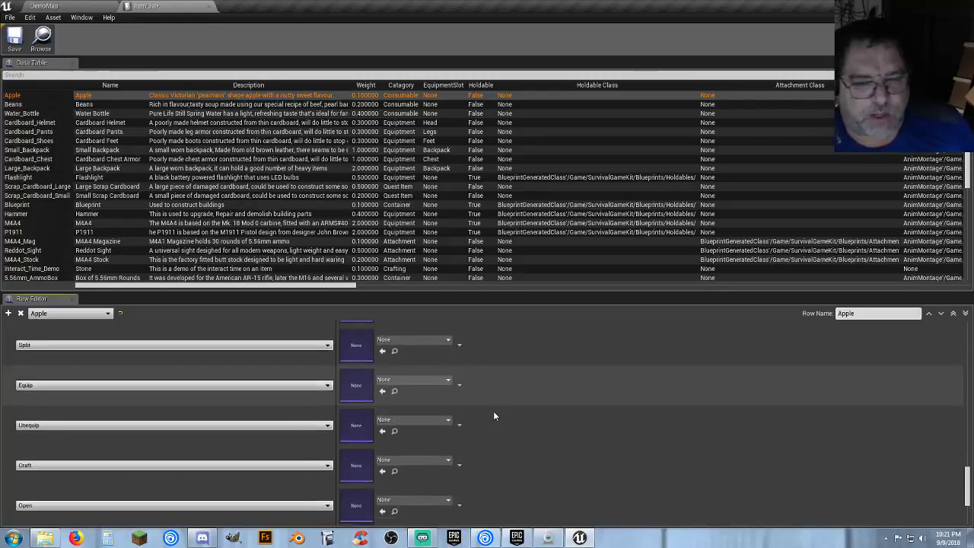
scroll(493, 416, down, 2)
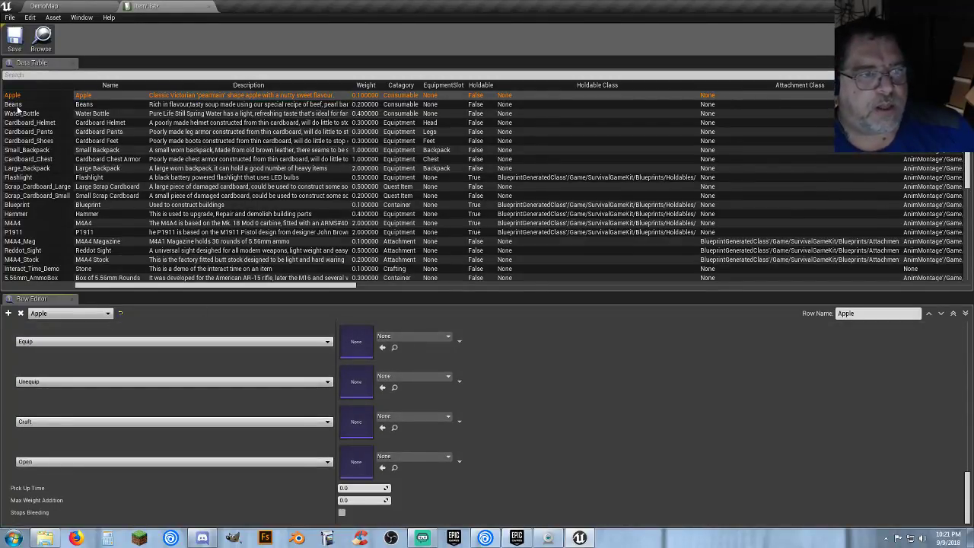
key(ctrl+s)
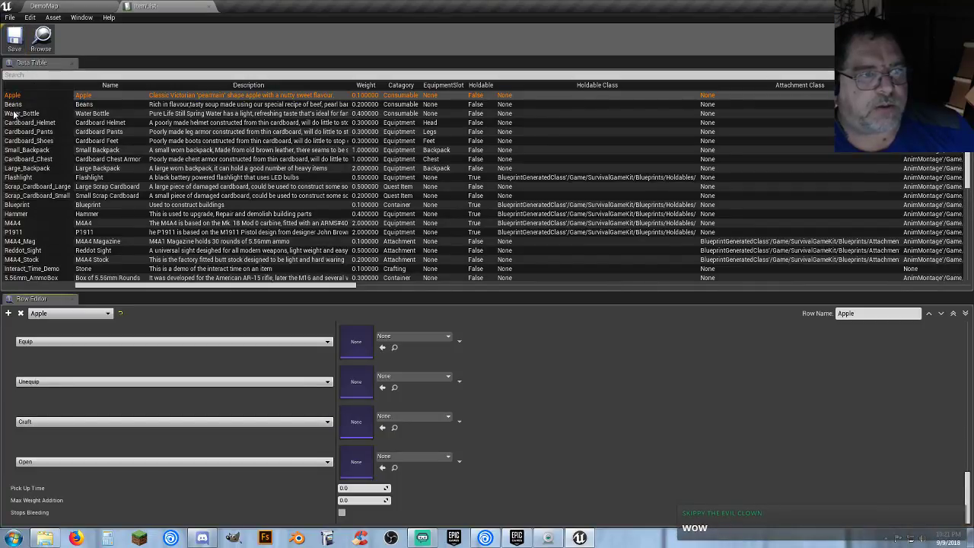
- Set the Beans row's Consume sound to the SC_Eat sound cue
click(14, 104)
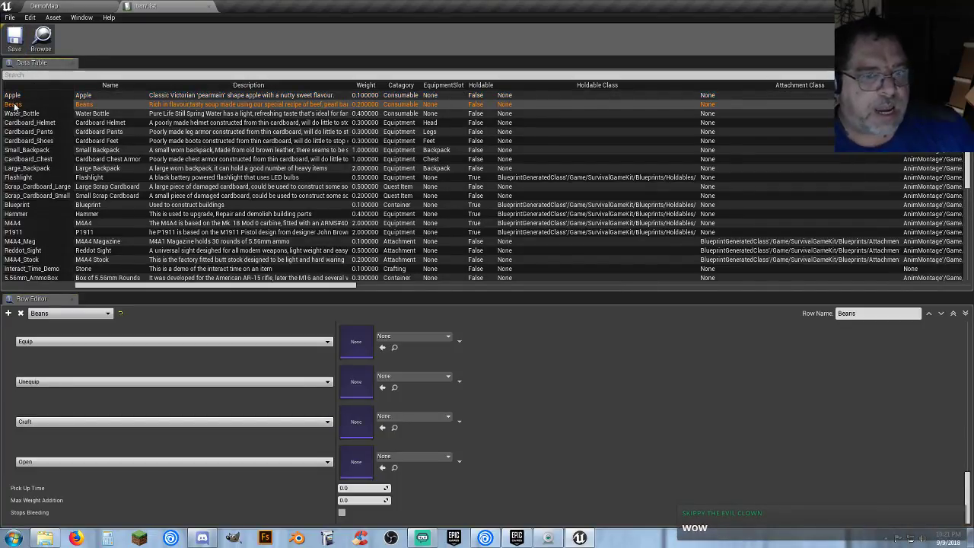
scroll(579, 440, up, 3)
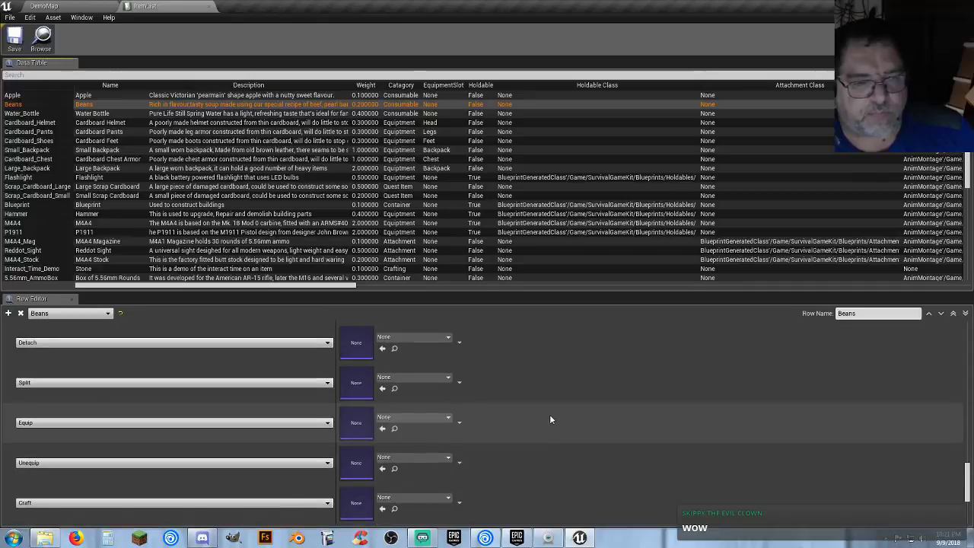
scroll(540, 411, up, 4)
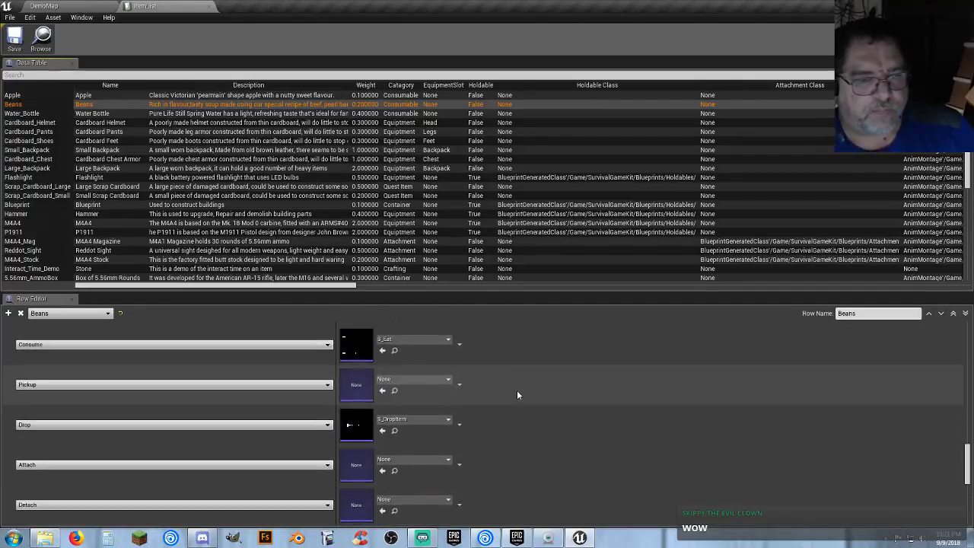
scroll(516, 389, up, 2)
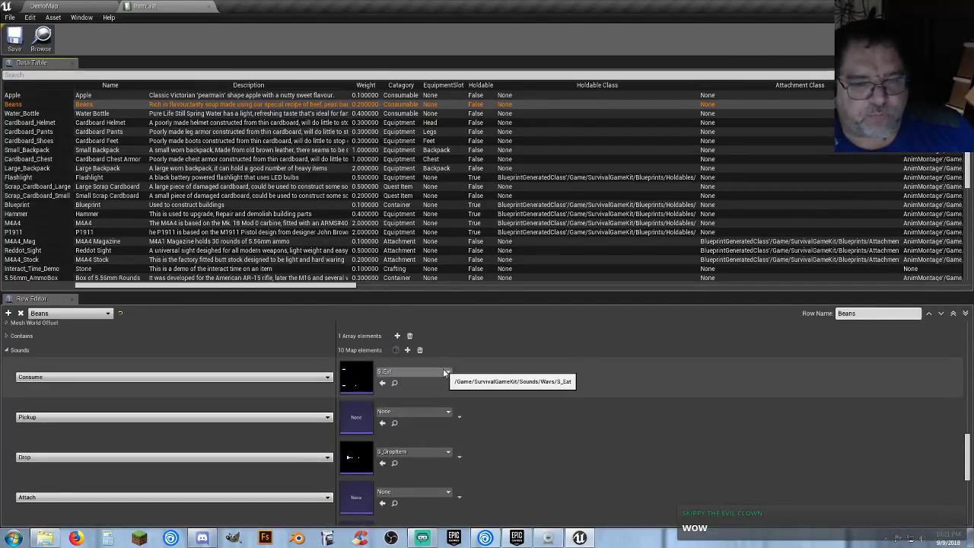
click(446, 372)
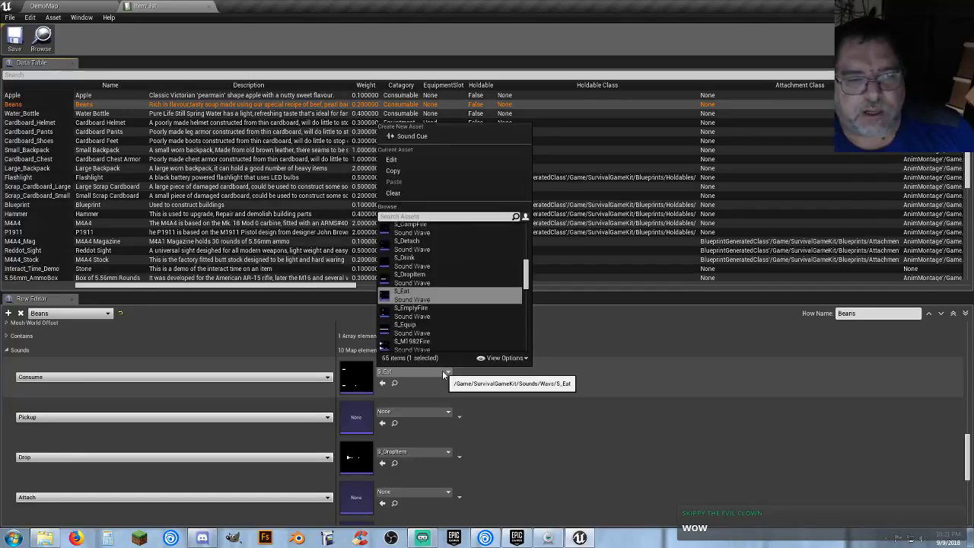
scroll(446, 304, down, 3)
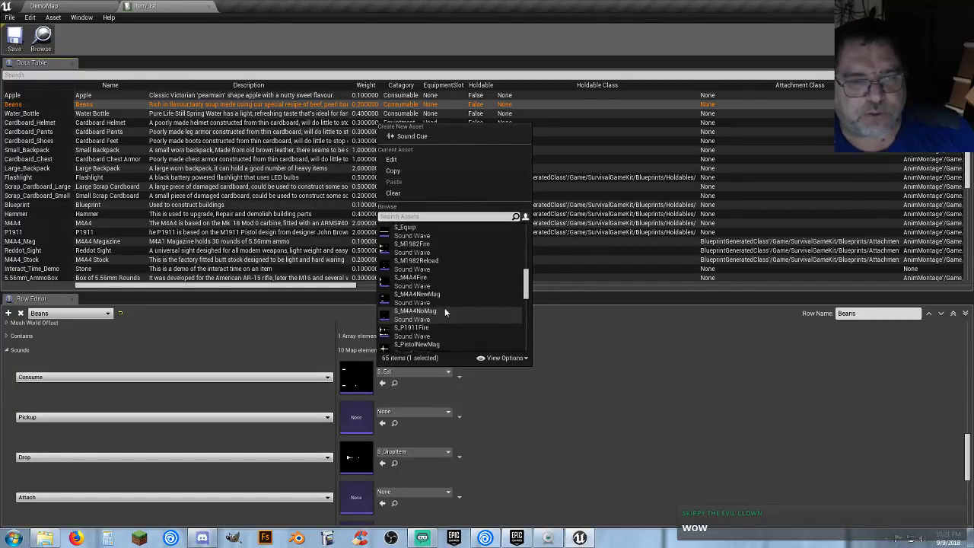
scroll(446, 308, down, 5)
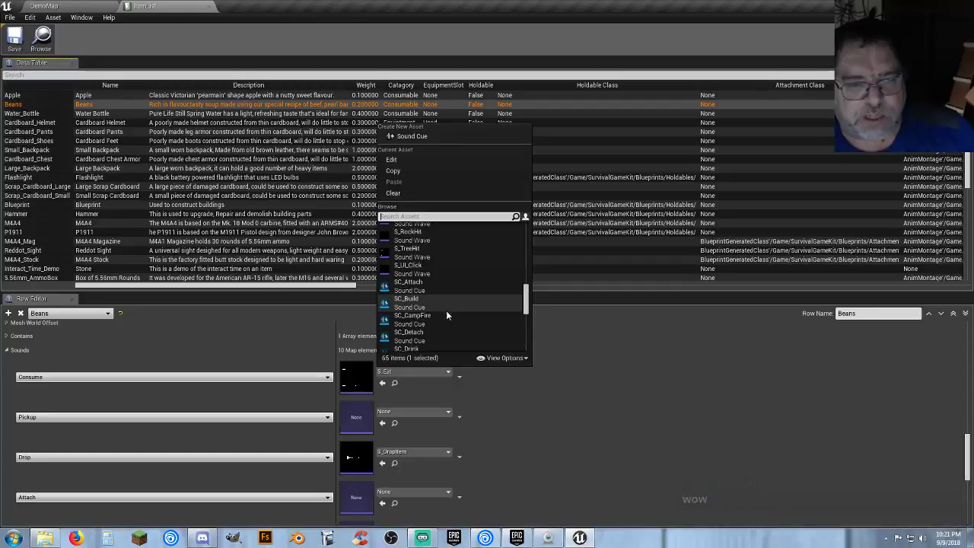
scroll(446, 314, down, 2)
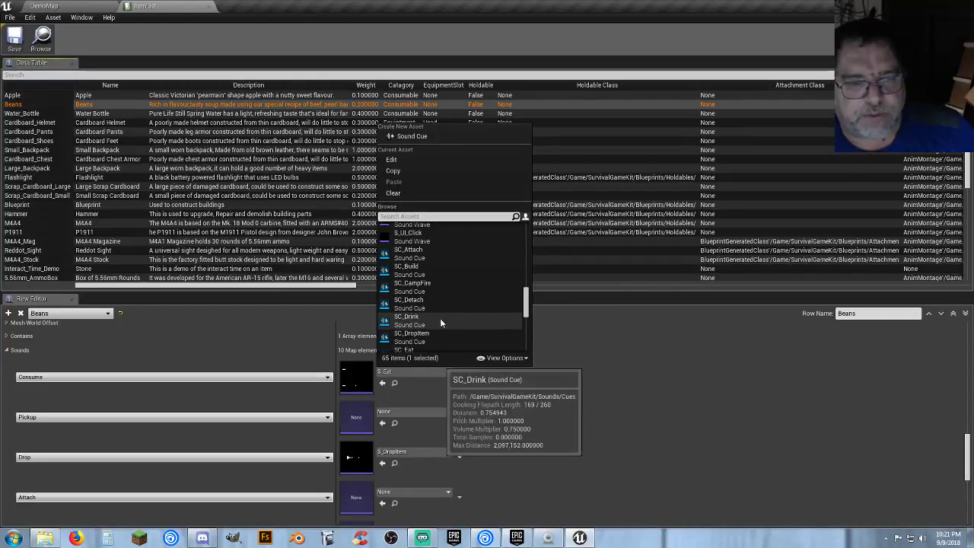
click(437, 336)
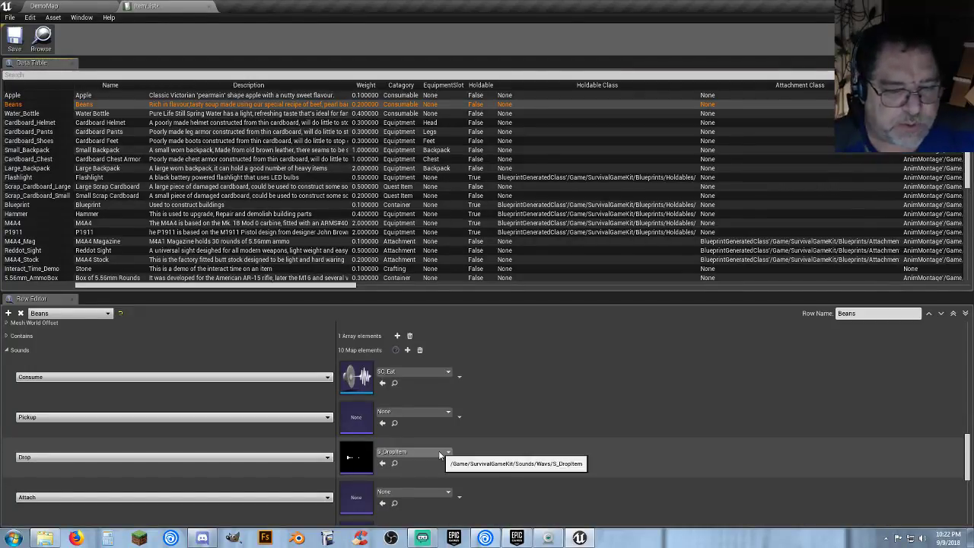
- Set the Beans row's Drop sound to the SC_DropItem sound cue and save the data table
click(438, 451)
scroll(461, 411, down, 5)
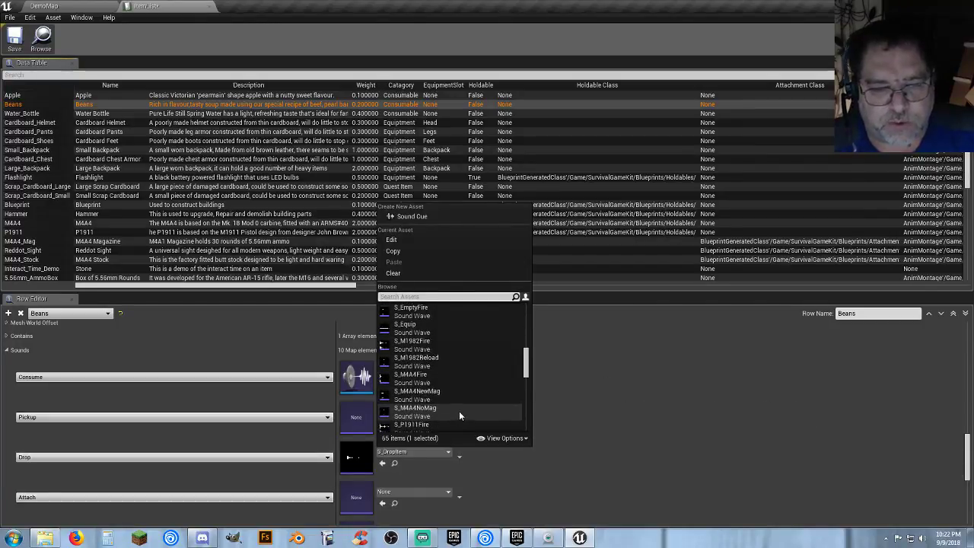
scroll(459, 411, down, 5)
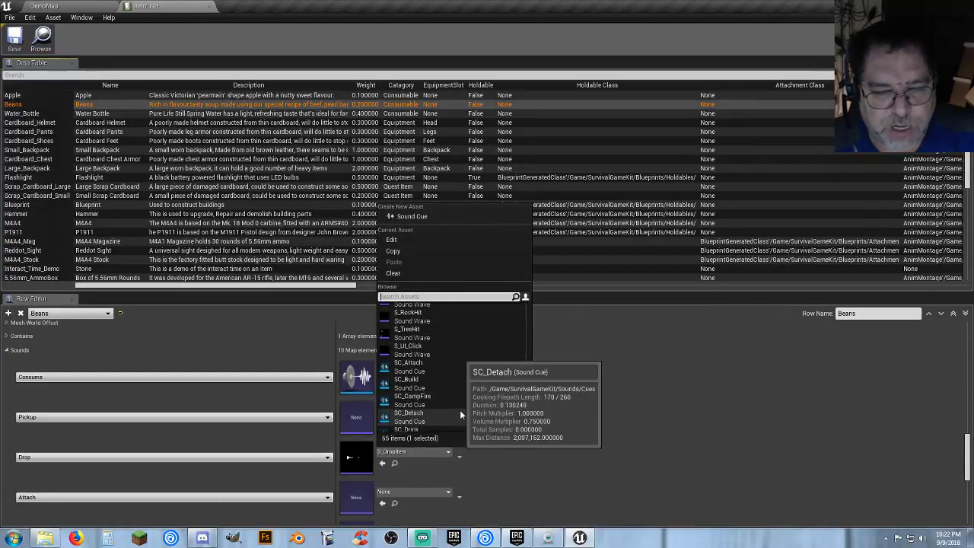
scroll(460, 410, down, 3)
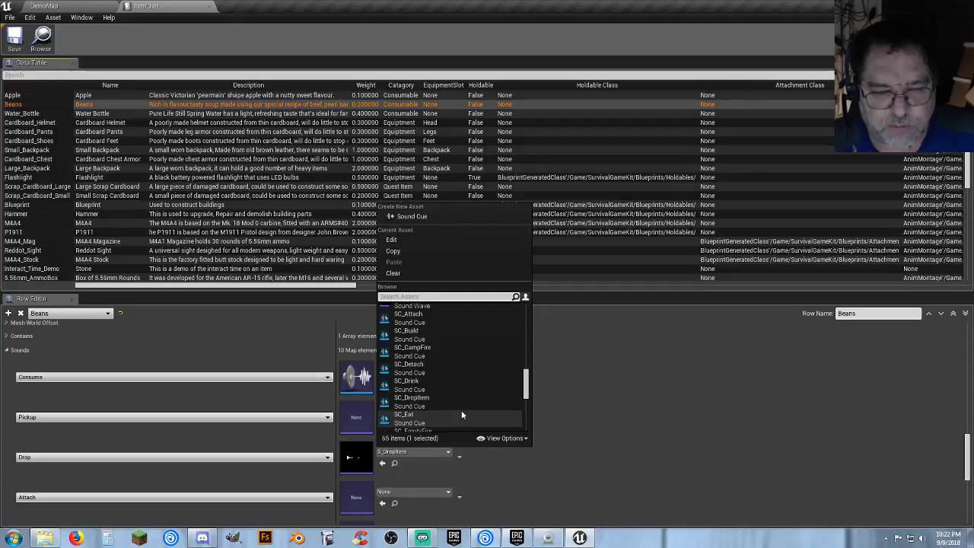
click(430, 397)
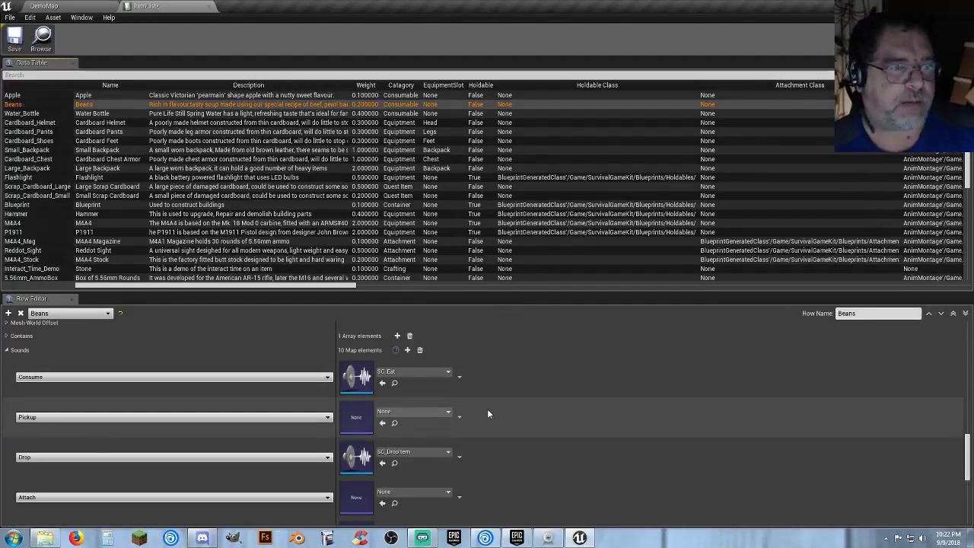
click(16, 46)
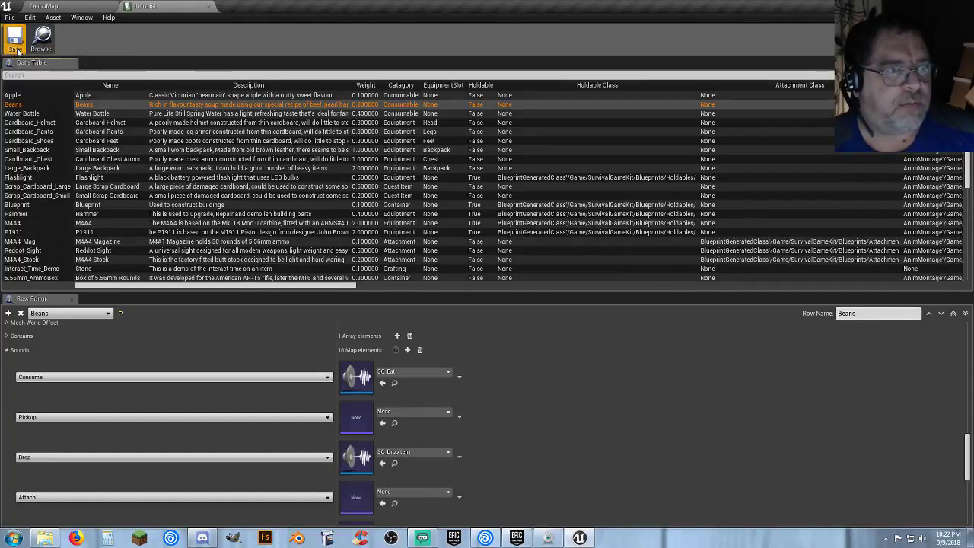
- Set the Water_Bottle row's Consume sound to the SC_Drink sound cue
click(29, 113)
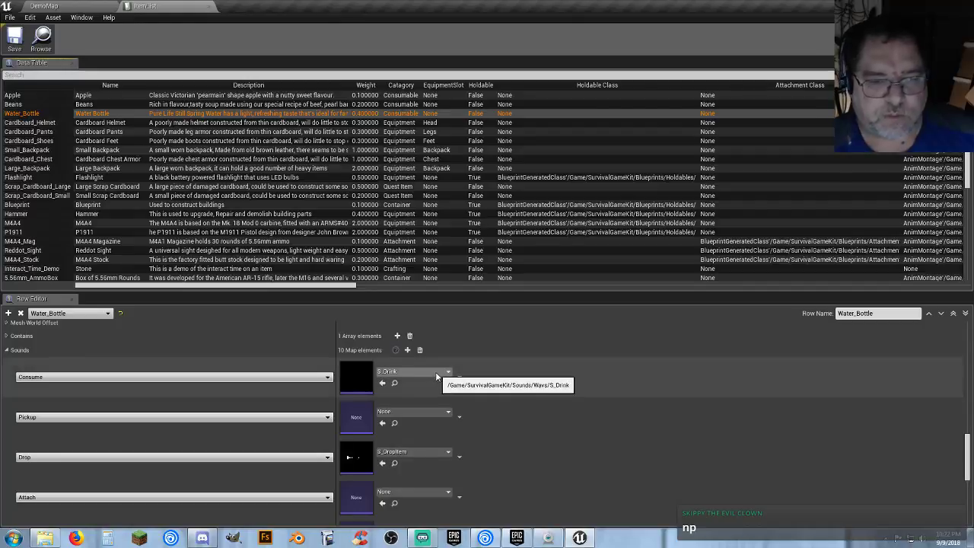
click(432, 371)
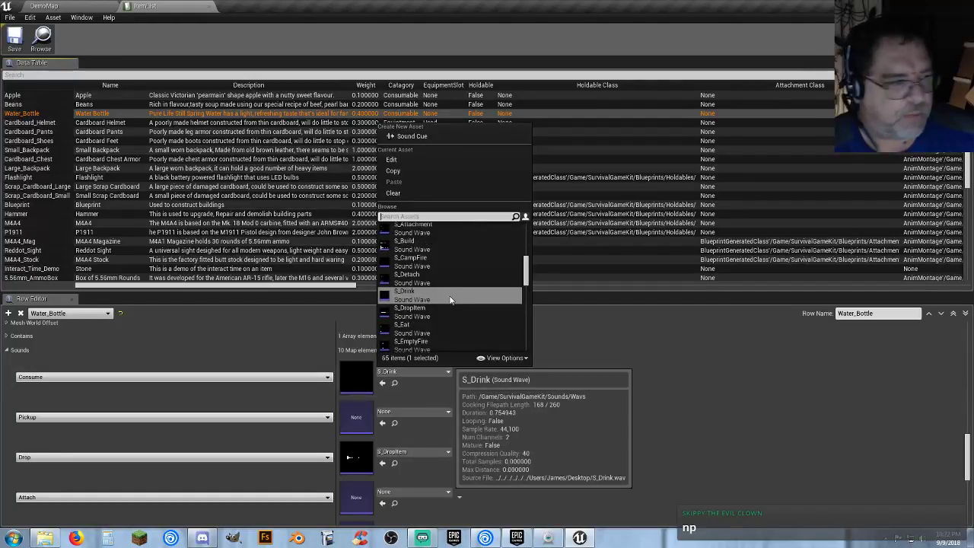
scroll(453, 301, down, 6)
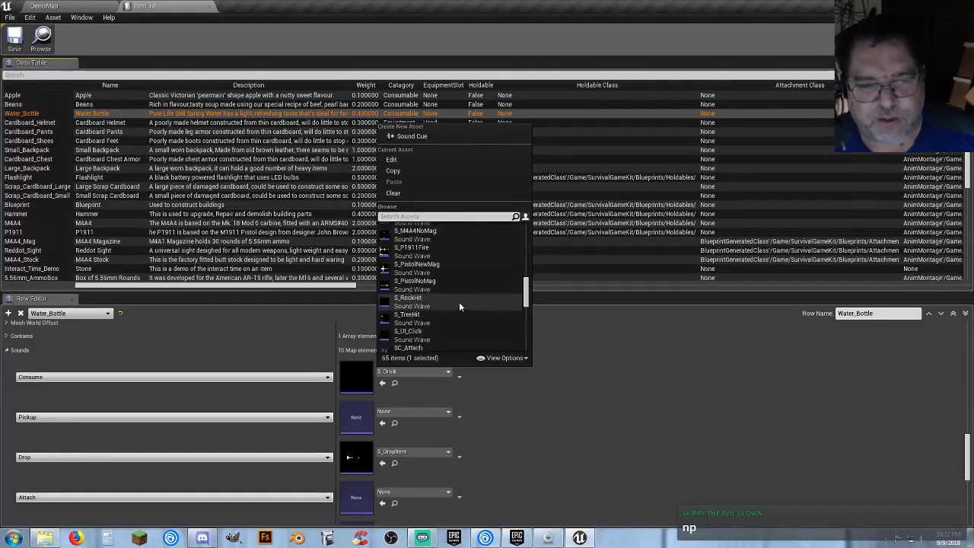
scroll(460, 302, down, 1)
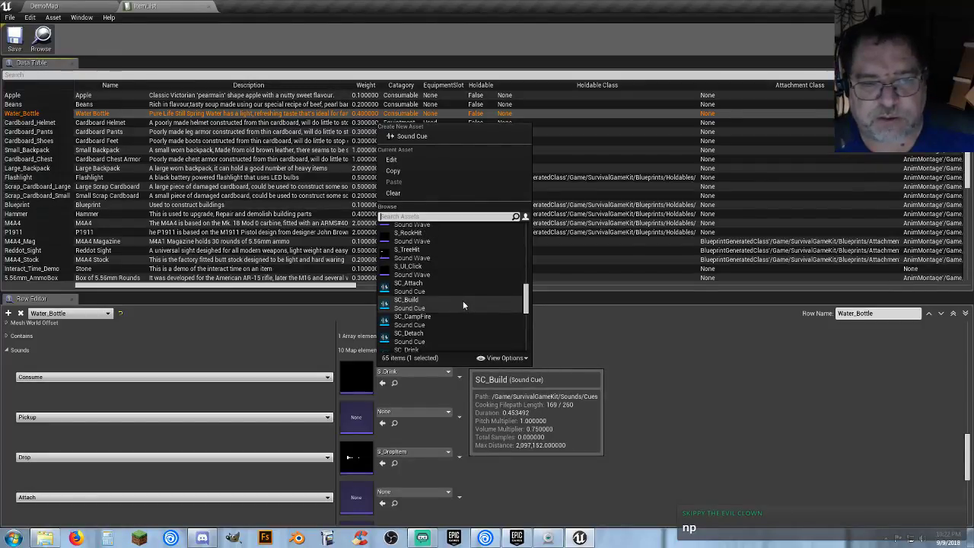
scroll(464, 302, down, 1)
click(458, 338)
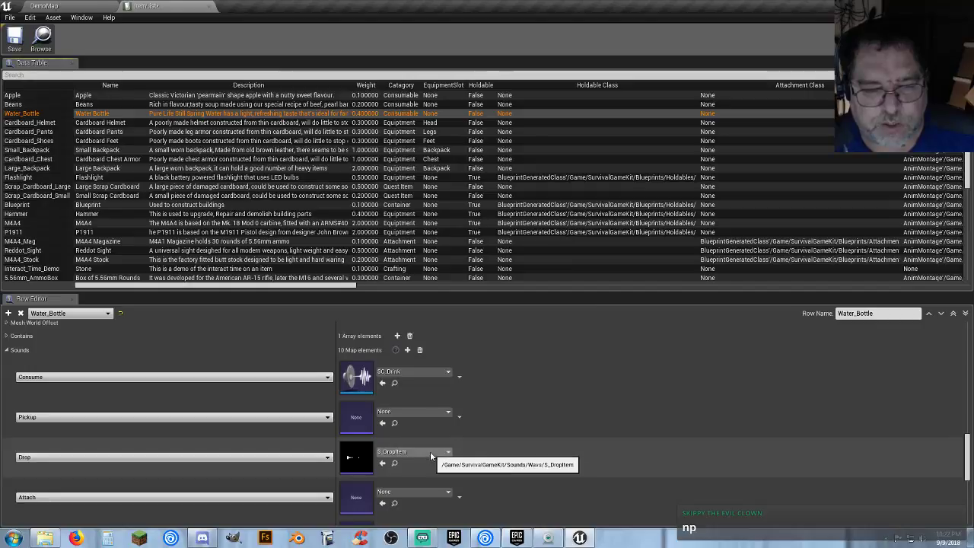
- Set the Water_Bottle row's Drop sound to the SC_DropItem sound cue
click(430, 451)
scroll(460, 390, down, 3)
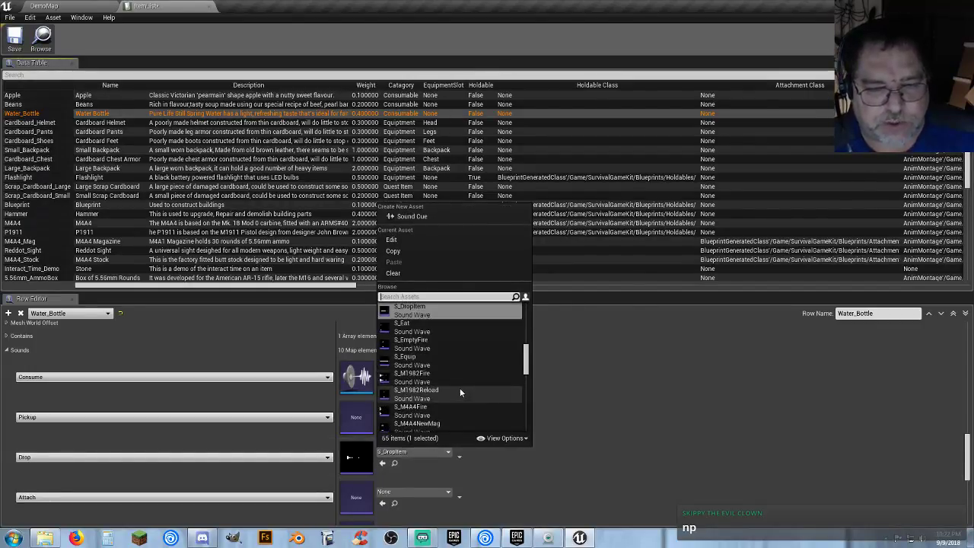
scroll(460, 389, down, 5)
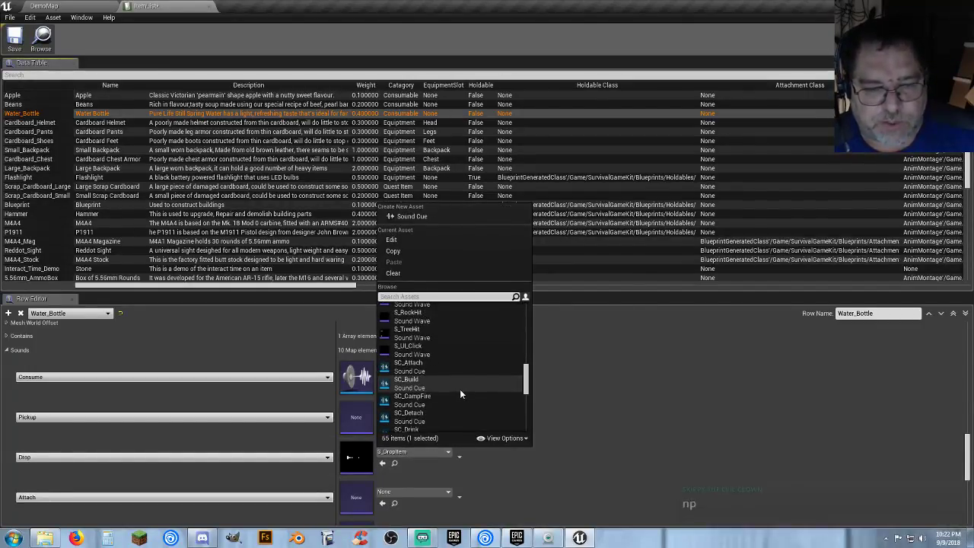
scroll(460, 393, down, 2)
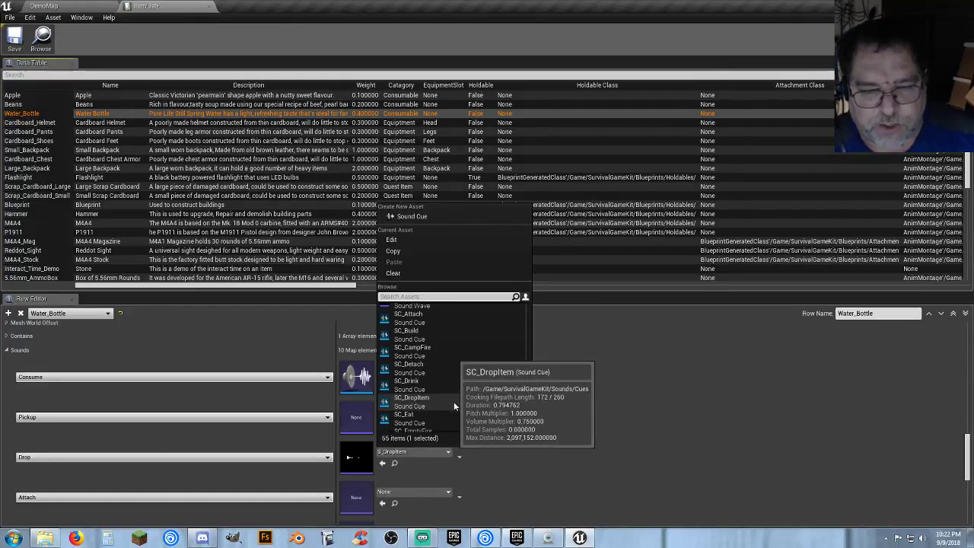
click(454, 406)
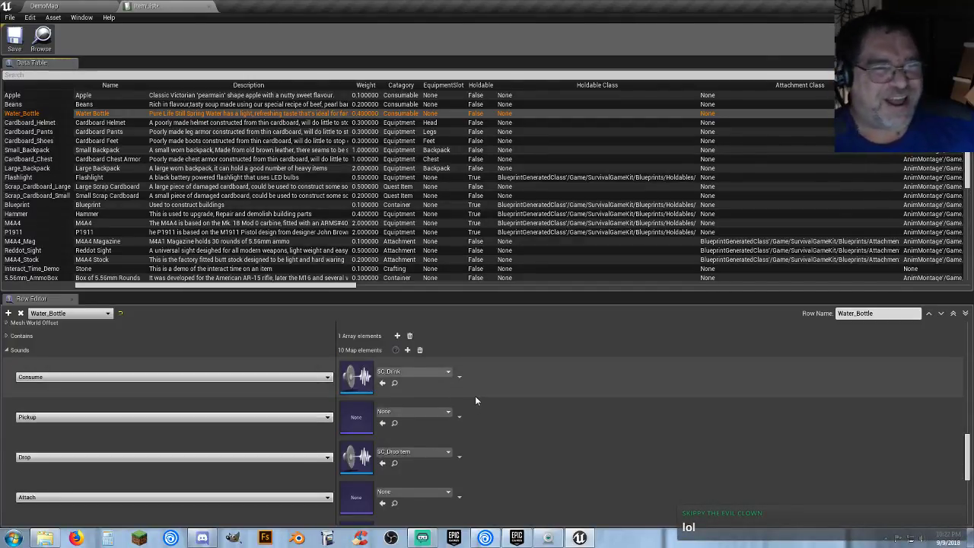
- Set the Cardboard_Helmet row's Drop sound to the SC_DropItem sound cue
click(27, 125)
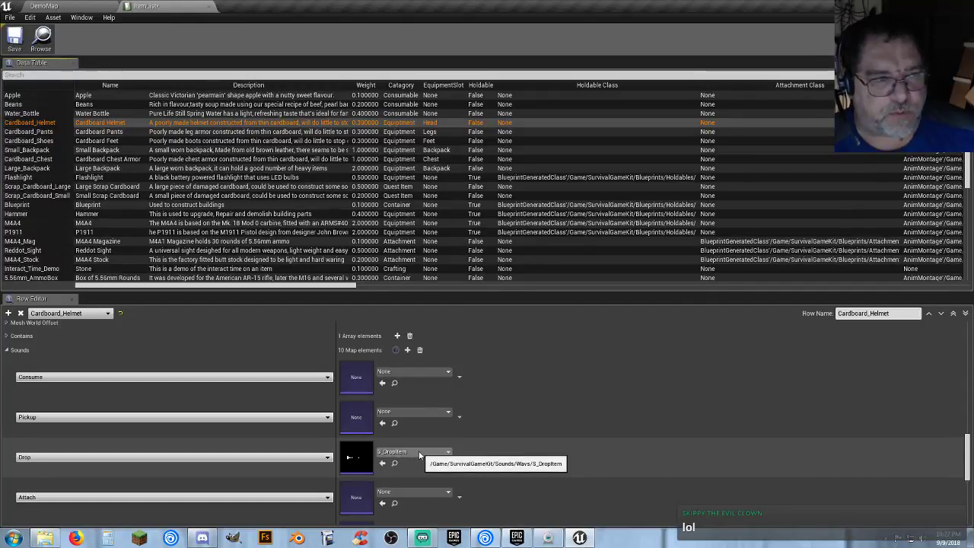
click(419, 451)
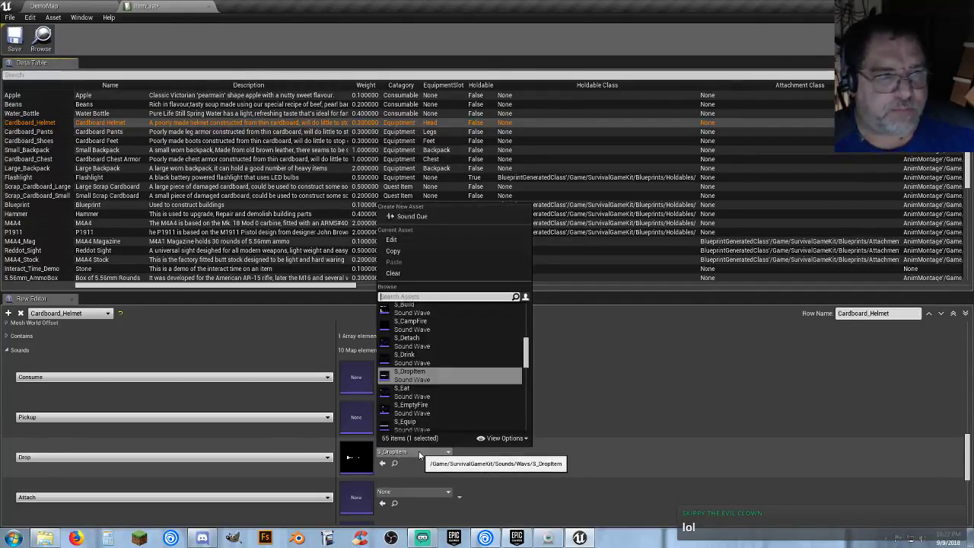
scroll(480, 383, down, 5)
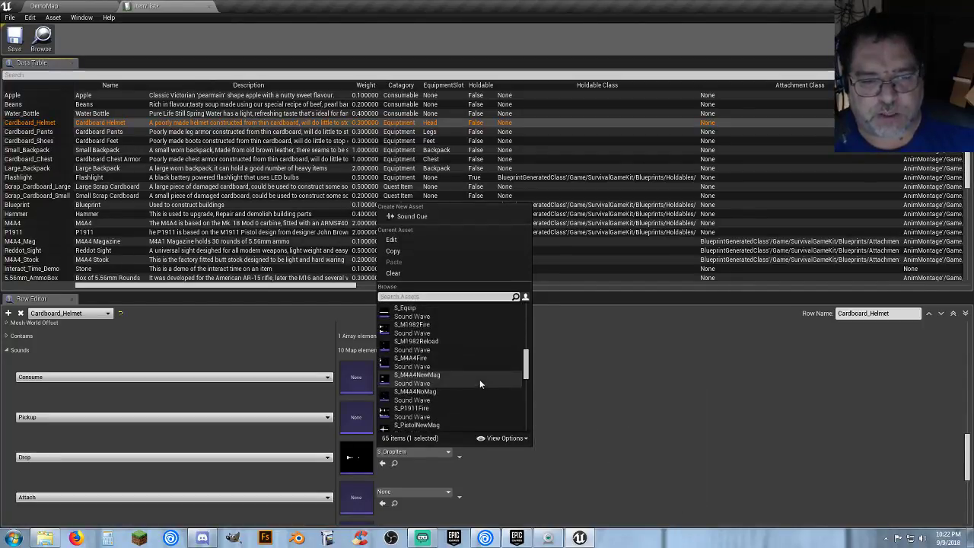
scroll(480, 384, down, 3)
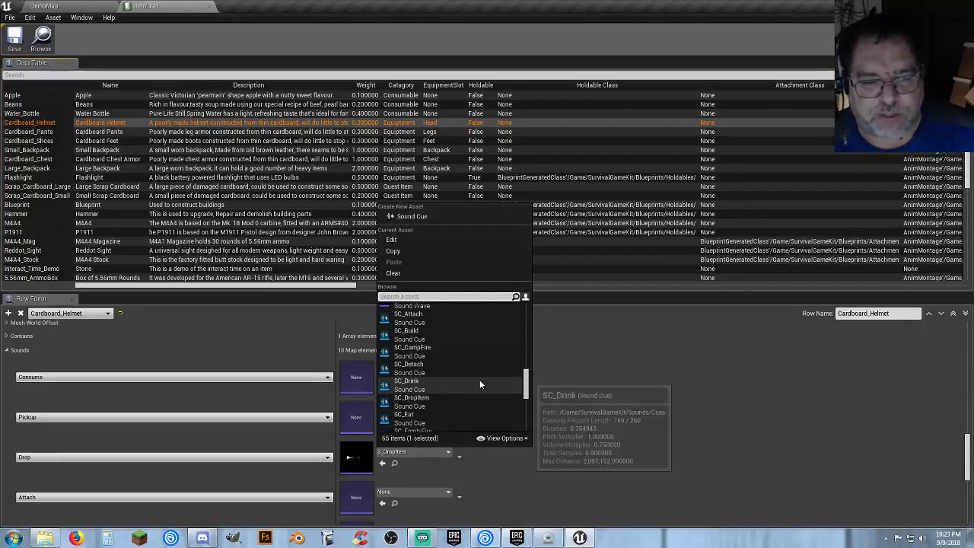
click(479, 383)
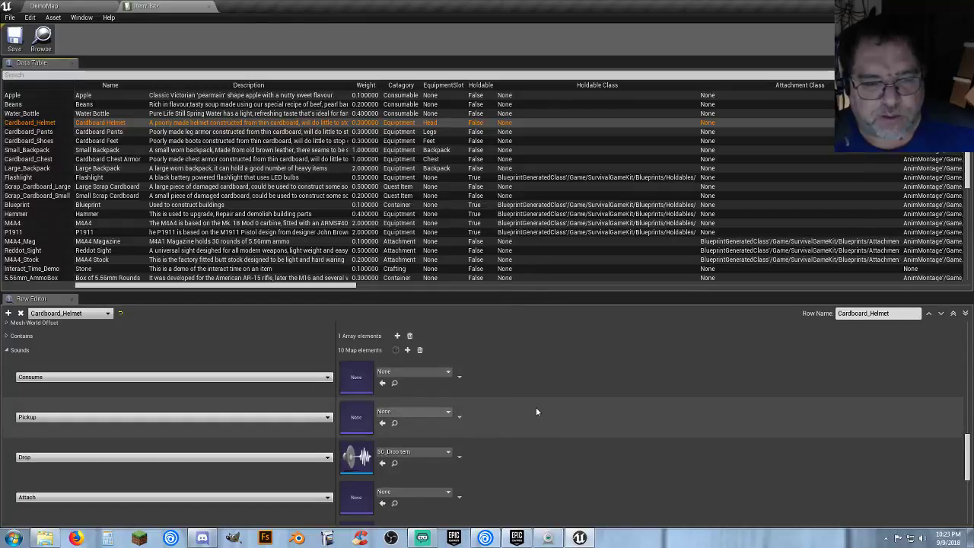
- Set the Cardboard_Helmet row's Equip sound to the SC_Equip sound cue
scroll(536, 411, down, 3)
scroll(536, 415, down, 3)
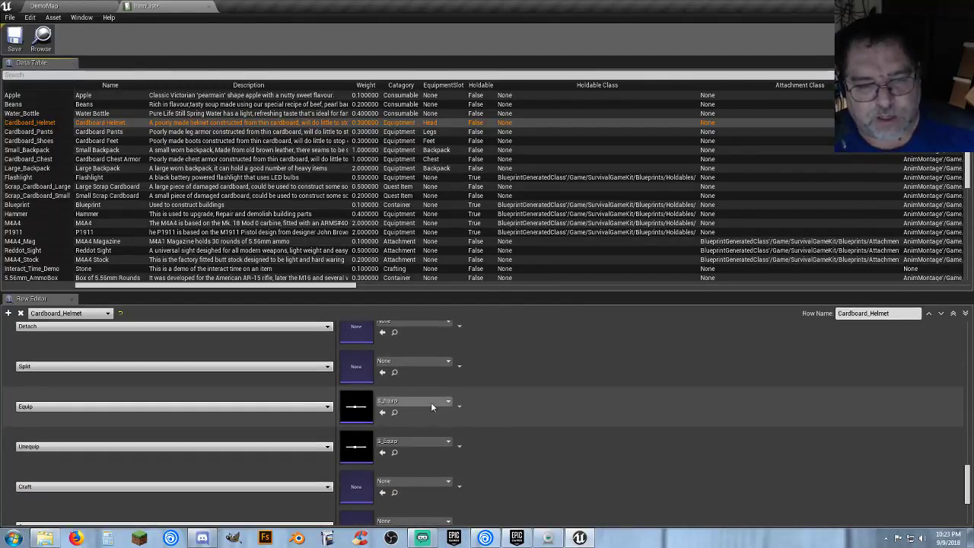
click(431, 402)
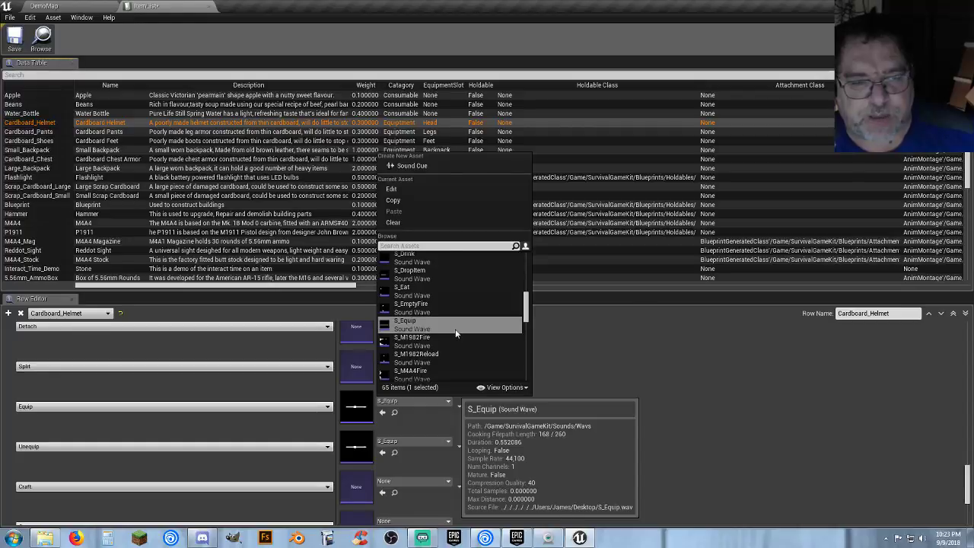
scroll(456, 332, down, 3)
scroll(455, 332, down, 5)
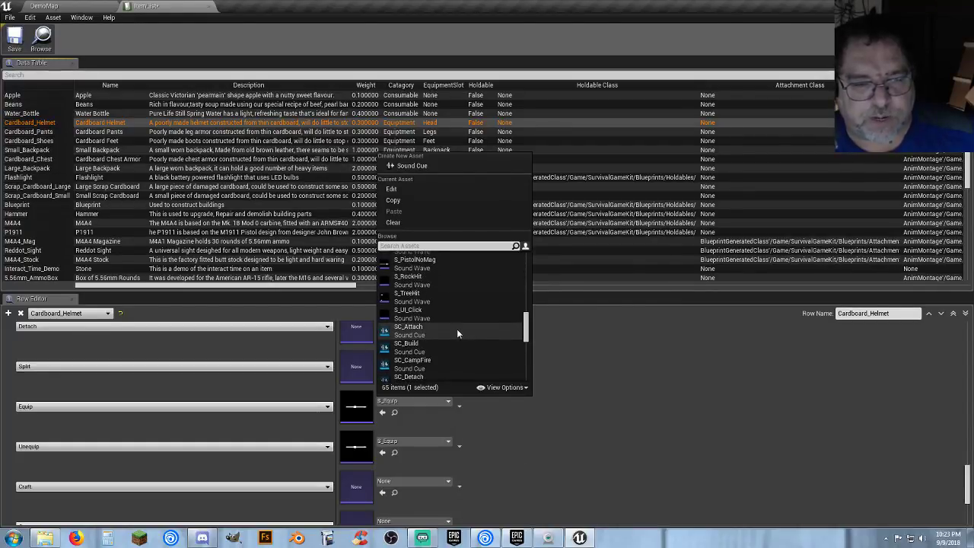
scroll(457, 329, down, 3)
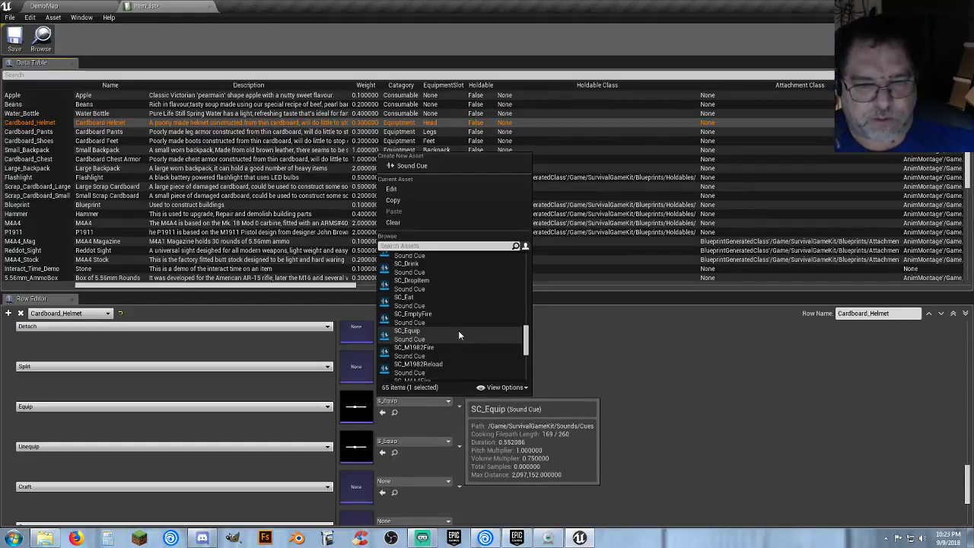
click(458, 330)
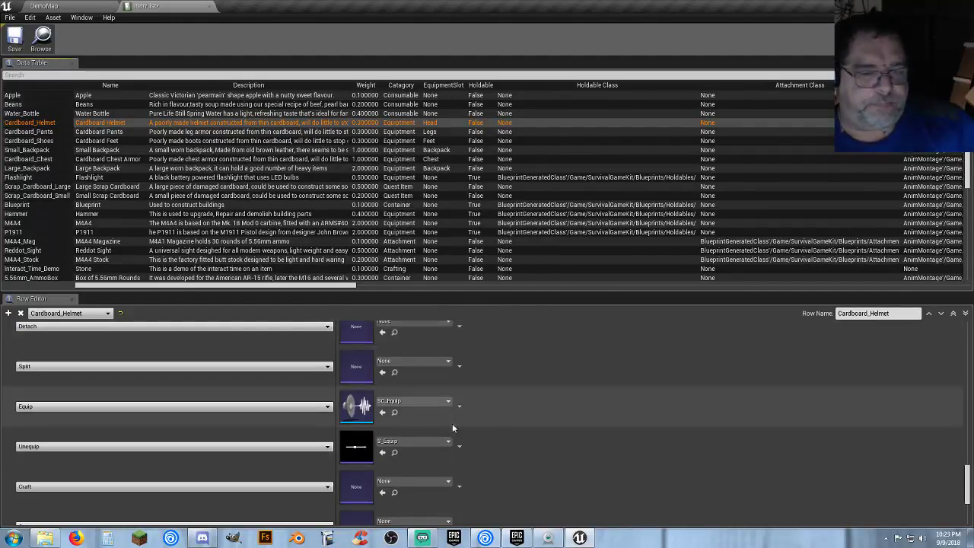
- Set the Cardboard_Helmet row's Unequip sound to the SC_Equip sound cue and save the data table
click(438, 441)
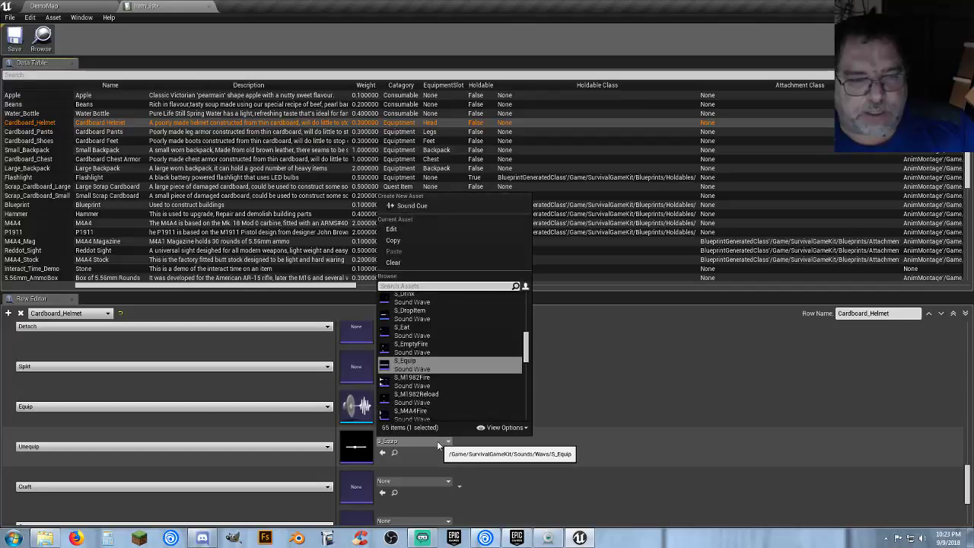
scroll(452, 399, down, 2)
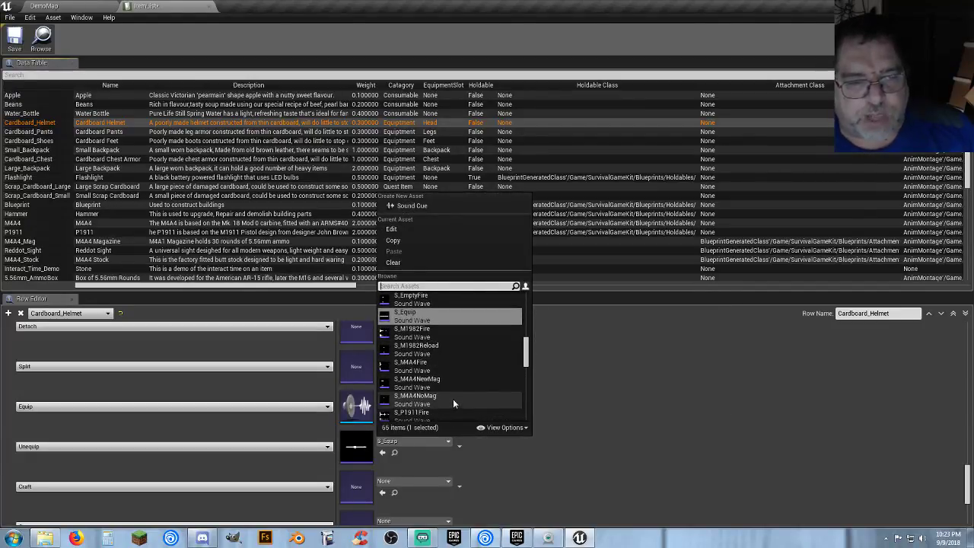
scroll(452, 399, down, 4)
scroll(454, 399, down, 8)
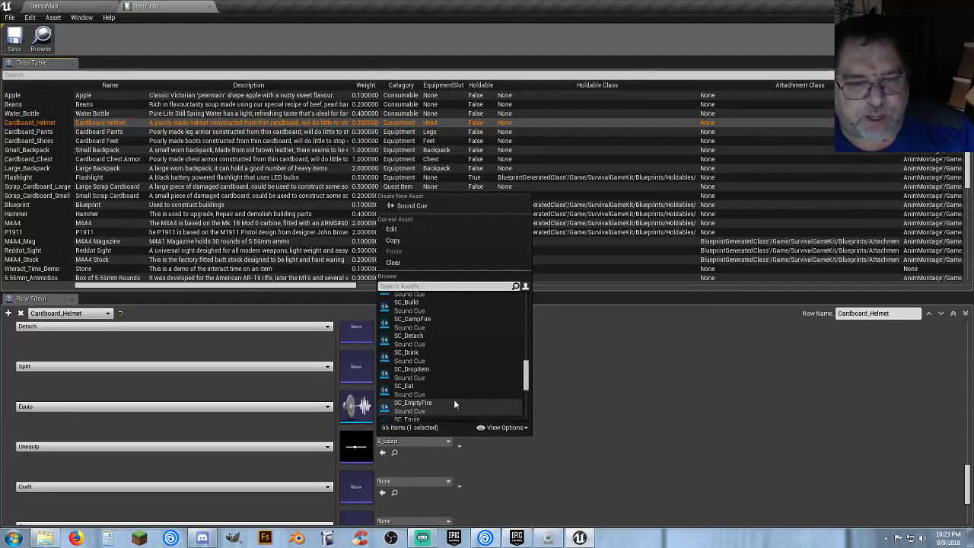
scroll(457, 399, down, 5)
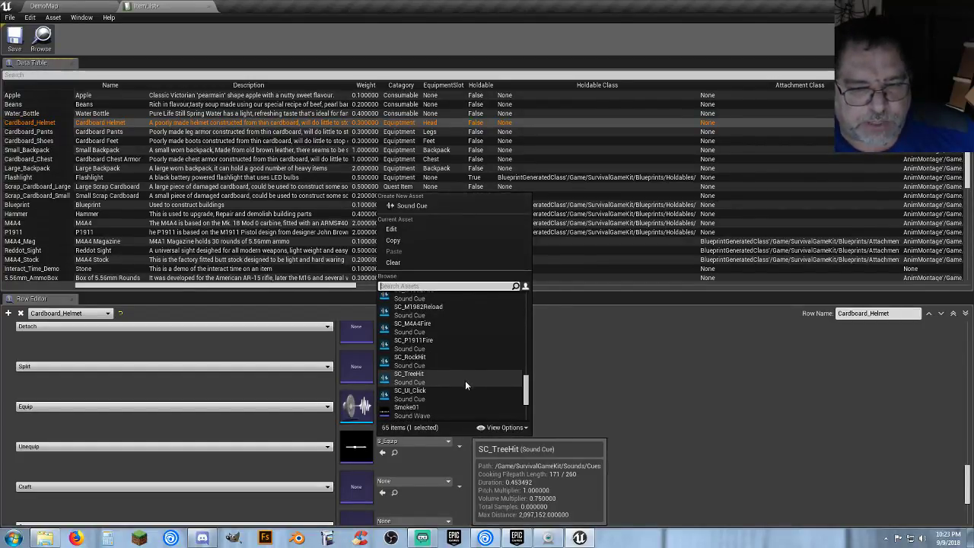
scroll(450, 377, up, 2)
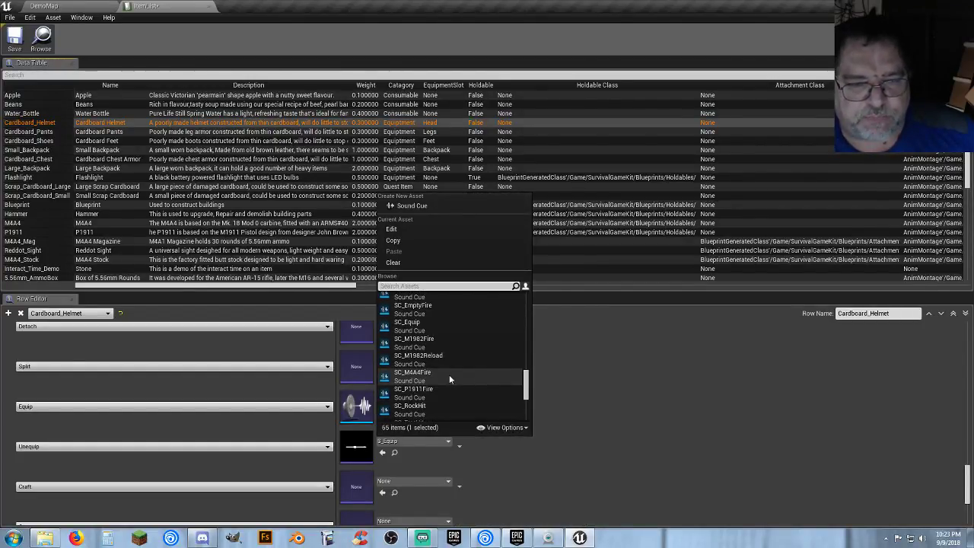
click(452, 329)
scroll(524, 446, down, 2)
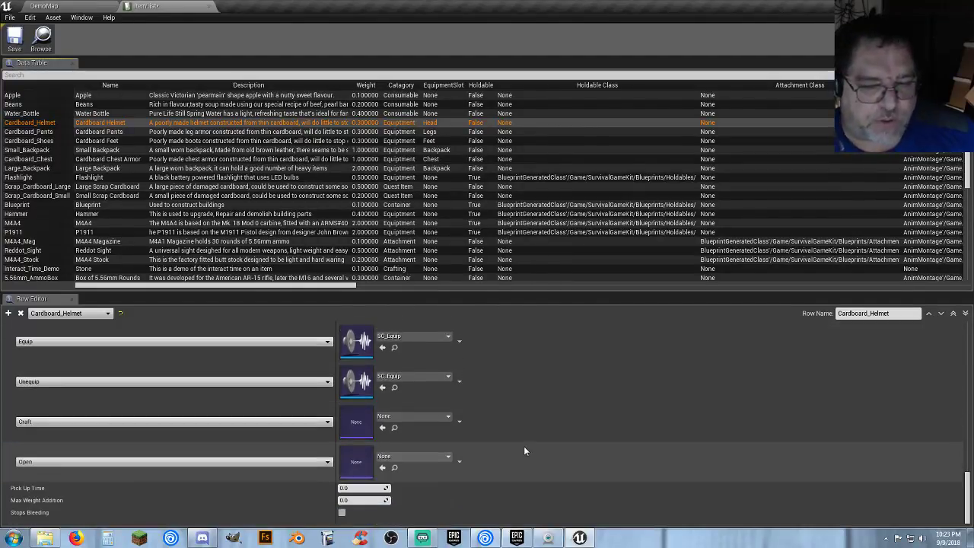
scroll(524, 446, up, 4)
scroll(520, 452, up, 5)
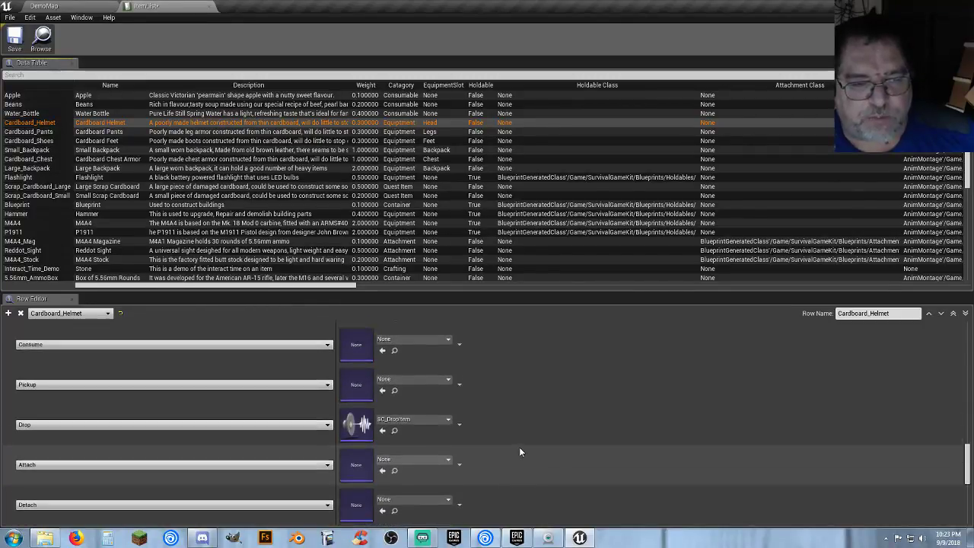
scroll(519, 452, down, 2)
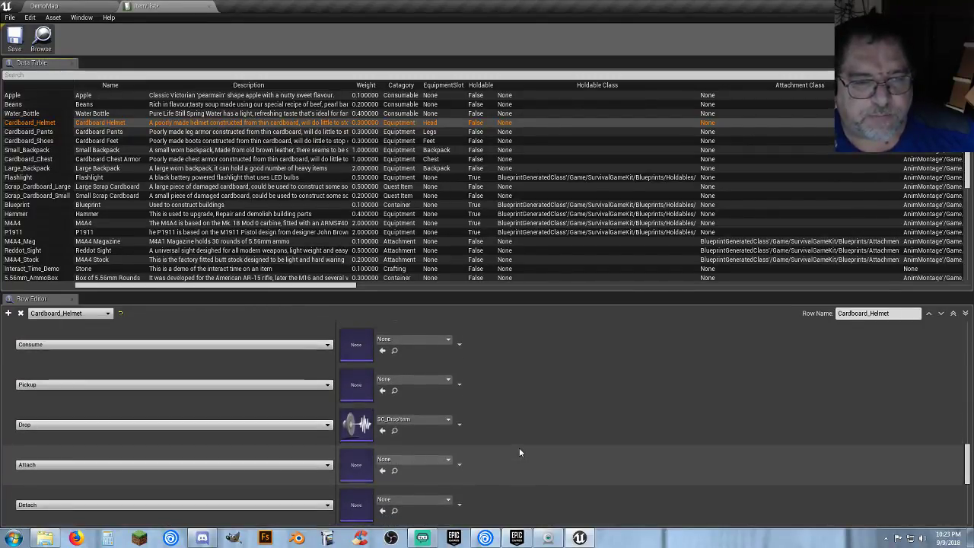
click(15, 38)
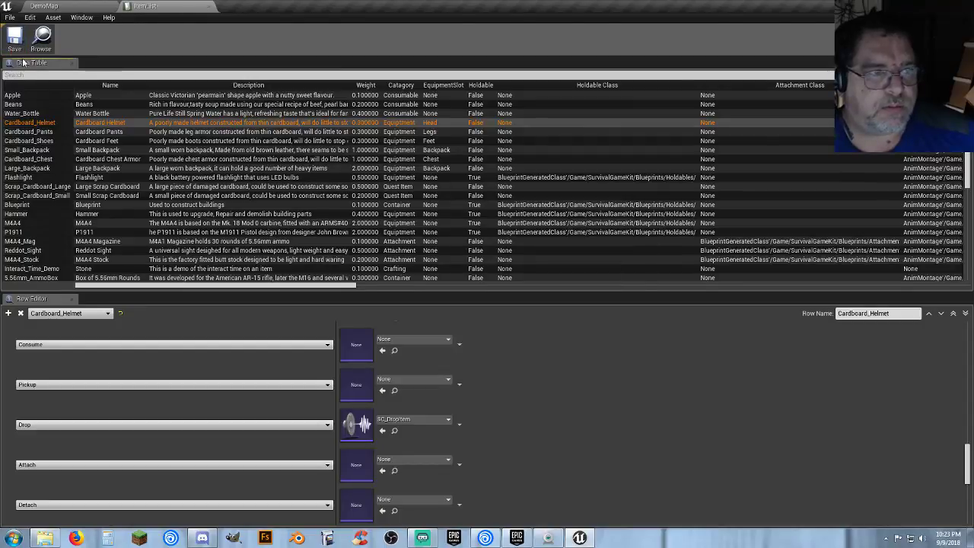
- Review the sound assignments of the Water_Bottle and Cardboard_Helmet rows for any remaining sound waves
click(23, 114)
scroll(549, 465, down, 3)
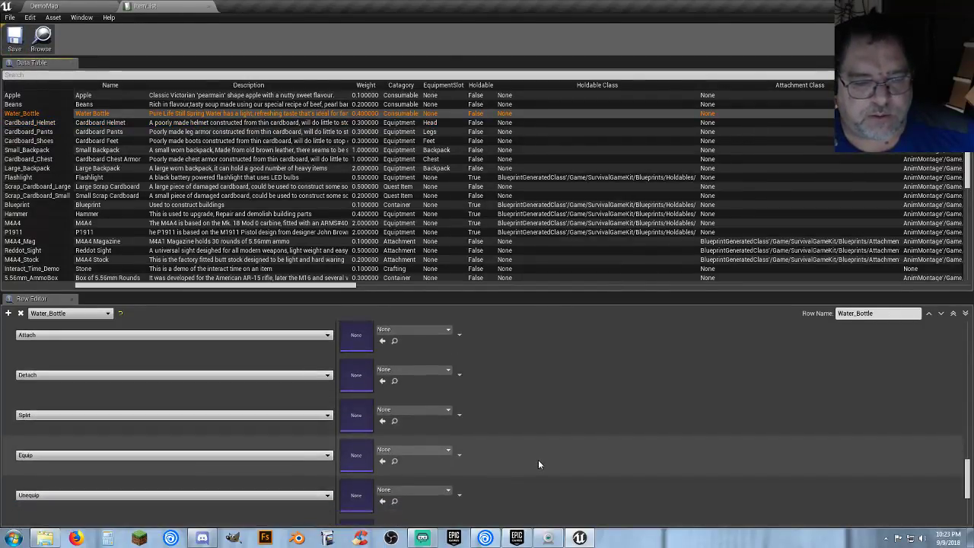
scroll(539, 464, down, 7)
scroll(533, 463, up, 12)
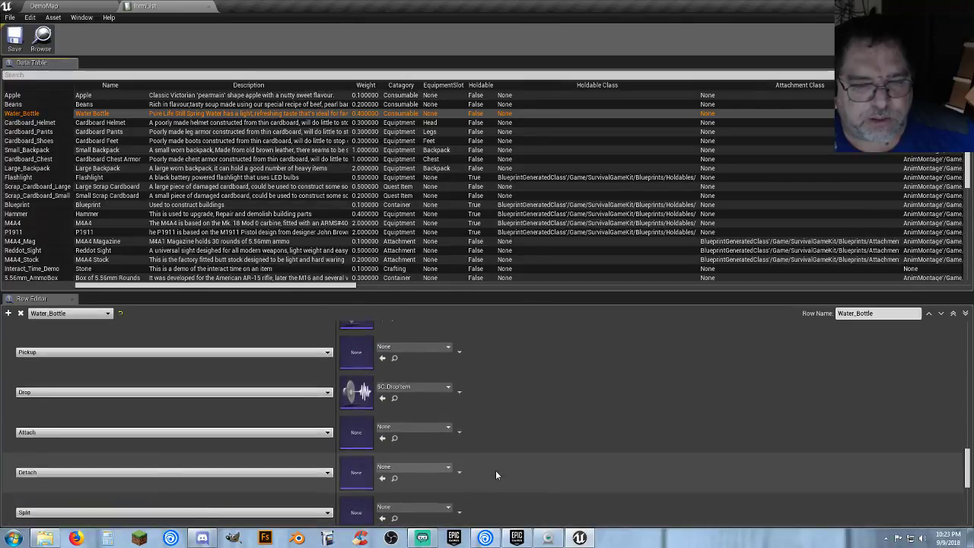
scroll(495, 470, up, 4)
scroll(496, 469, down, 4)
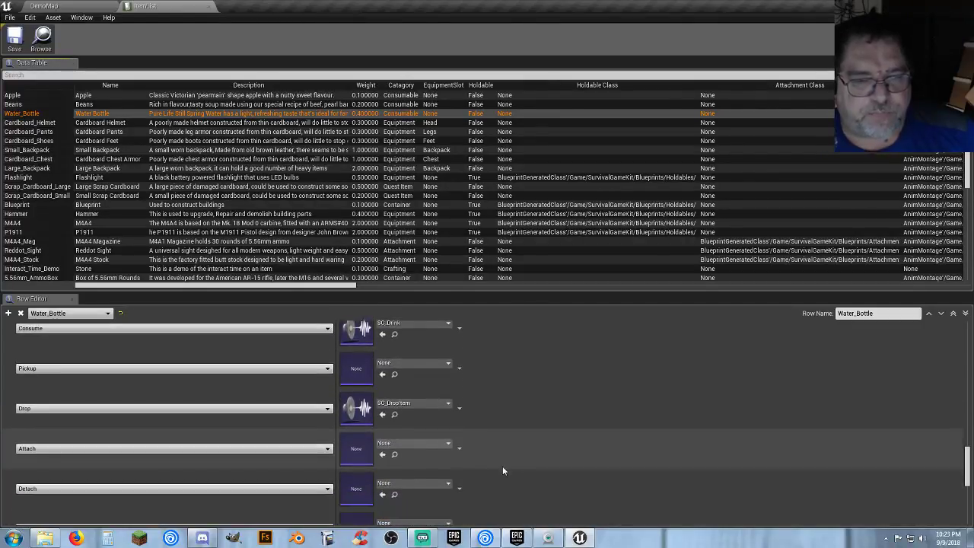
click(36, 126)
scroll(503, 401, down, 2)
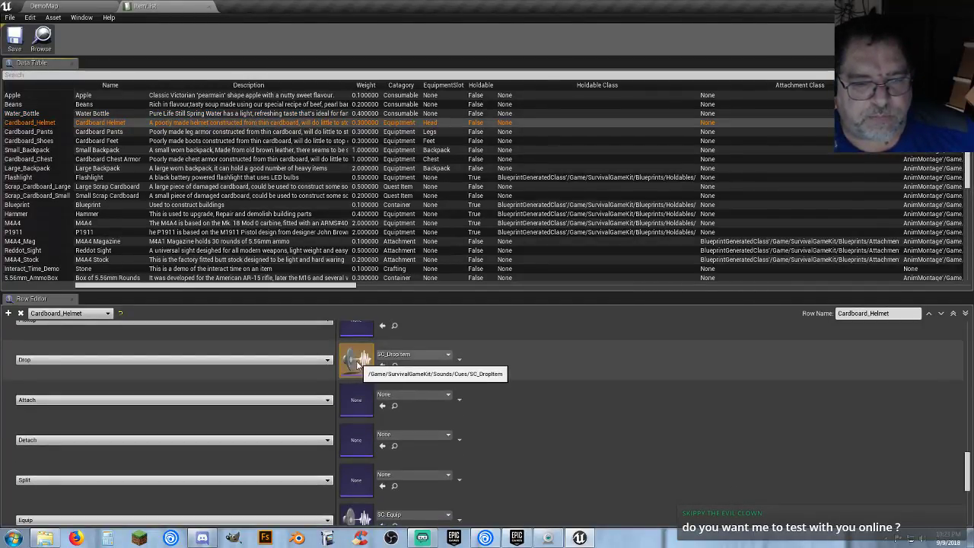
scroll(526, 438, down, 4)
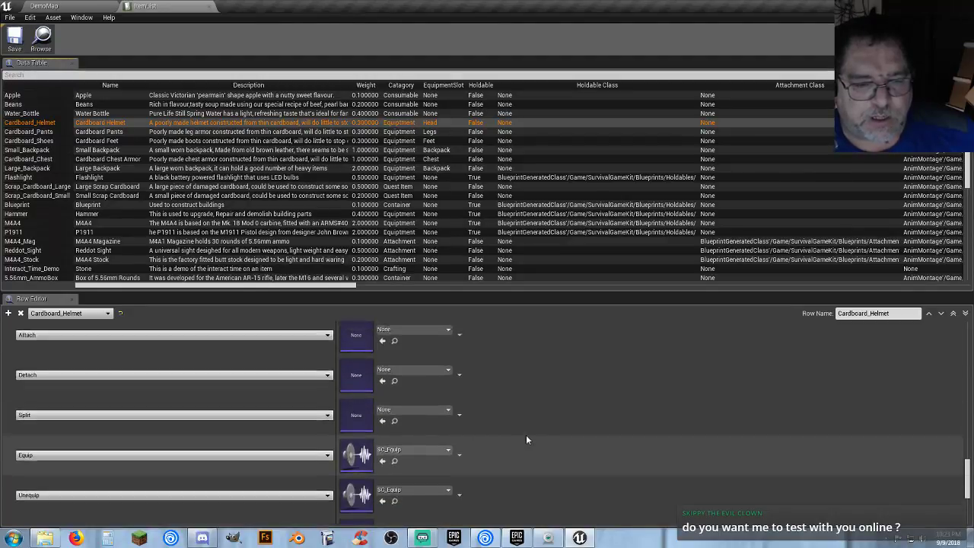
scroll(526, 434, up, 6)
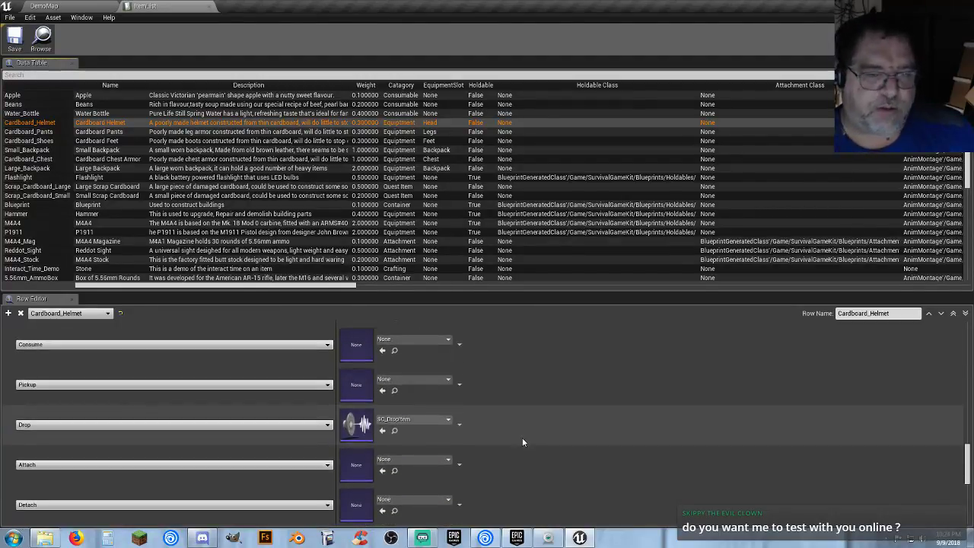
- Set the Cardboard_Pants row's Drop sound to the SC_DropItem sound cue
click(37, 133)
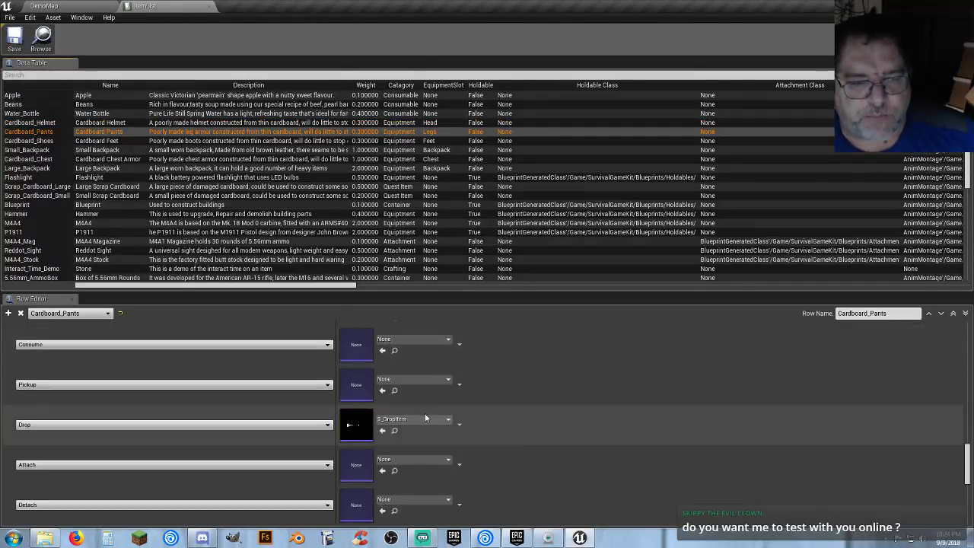
click(424, 419)
scroll(456, 359, down, 5)
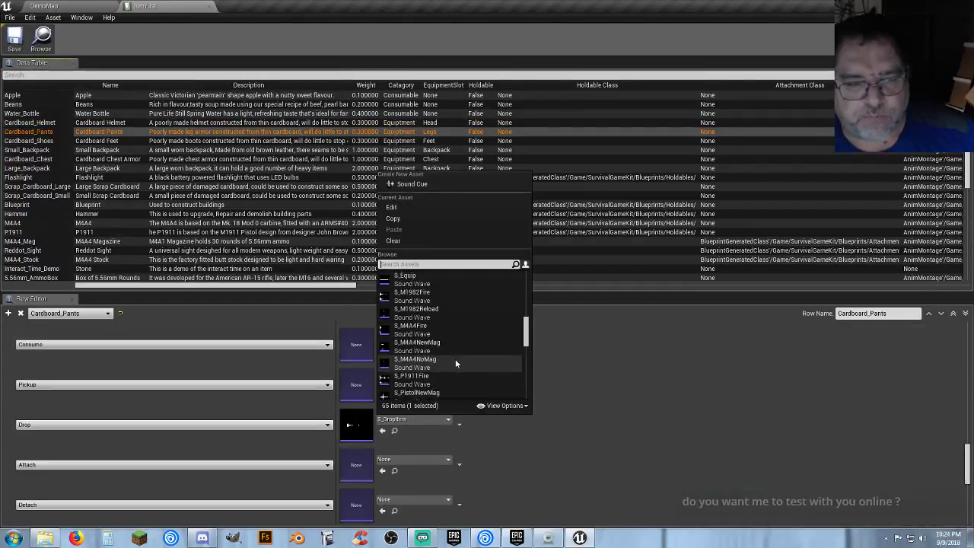
scroll(455, 358, down, 5)
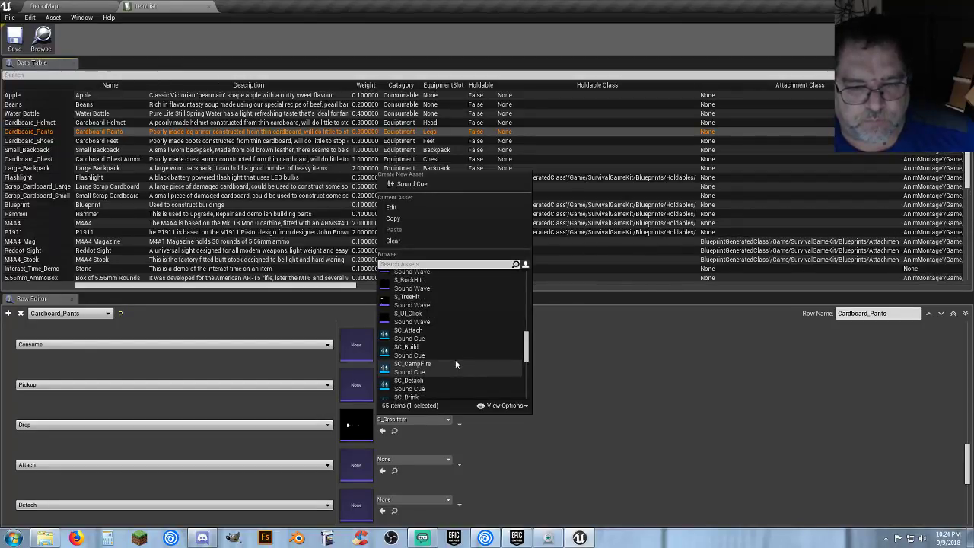
scroll(455, 359, down, 3)
click(447, 365)
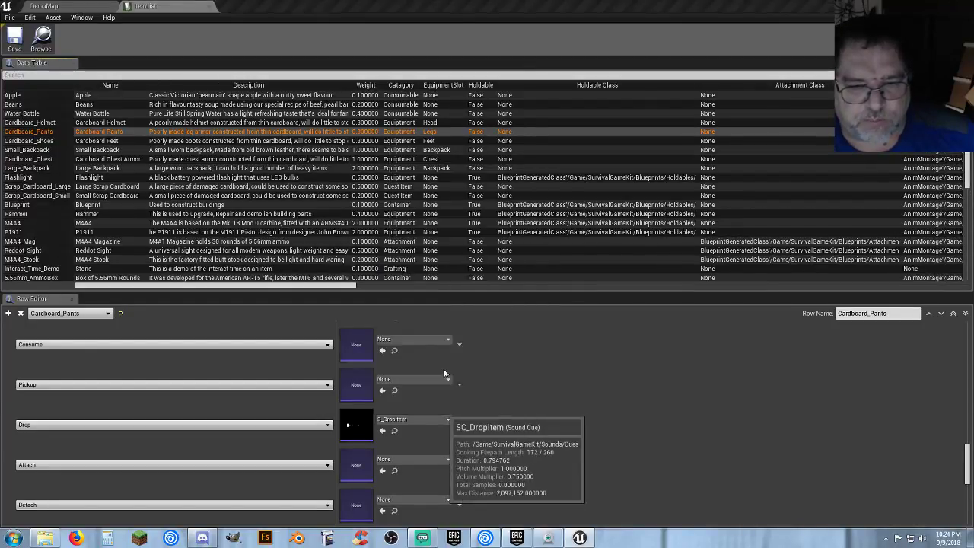
- Set the Cardboard_Pants row's Equip sound to the SC_Equip sound cue
scroll(514, 443, down, 3)
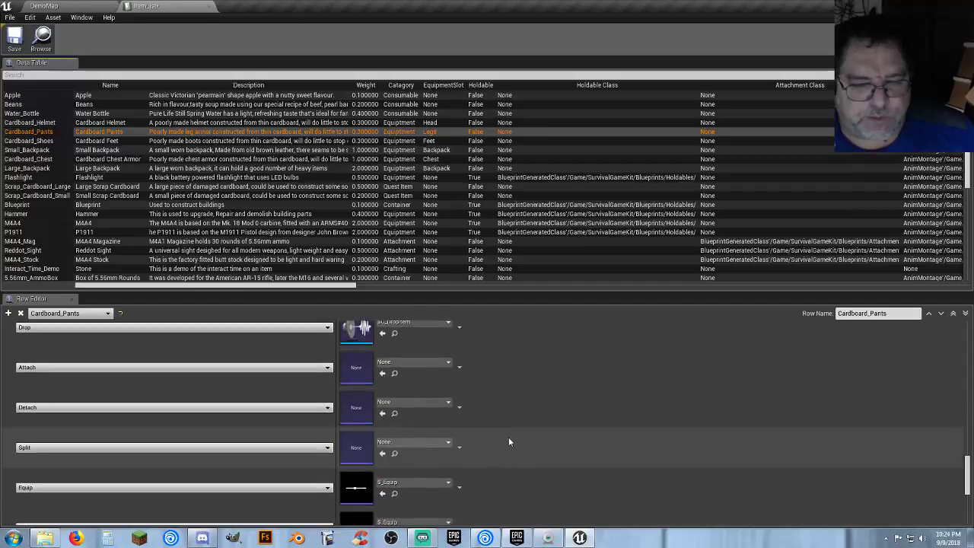
scroll(509, 442, down, 3)
click(424, 386)
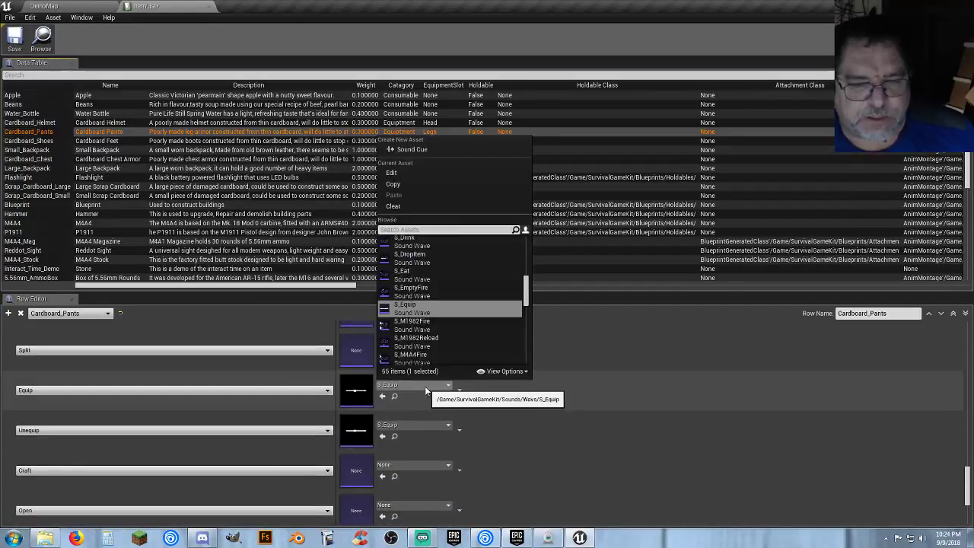
scroll(441, 333, down, 1)
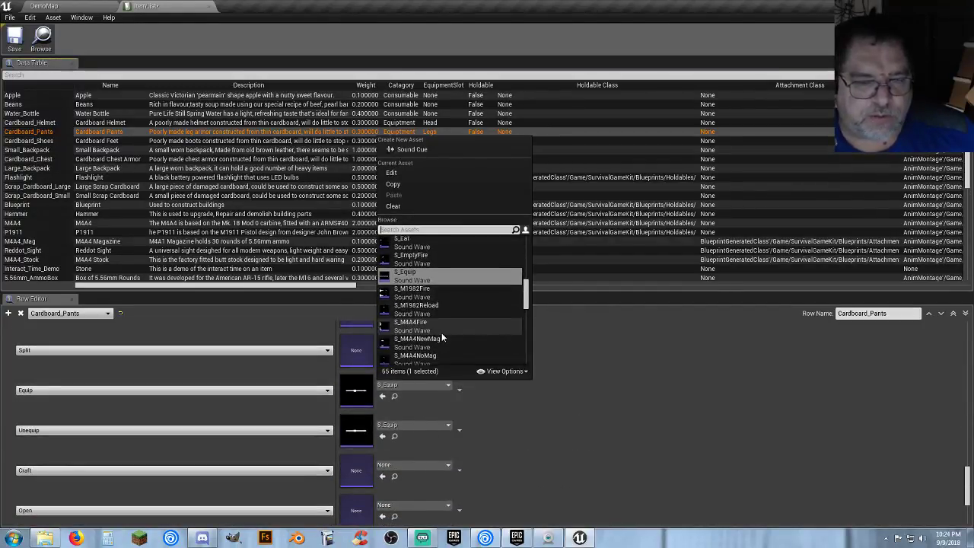
scroll(442, 333, down, 5)
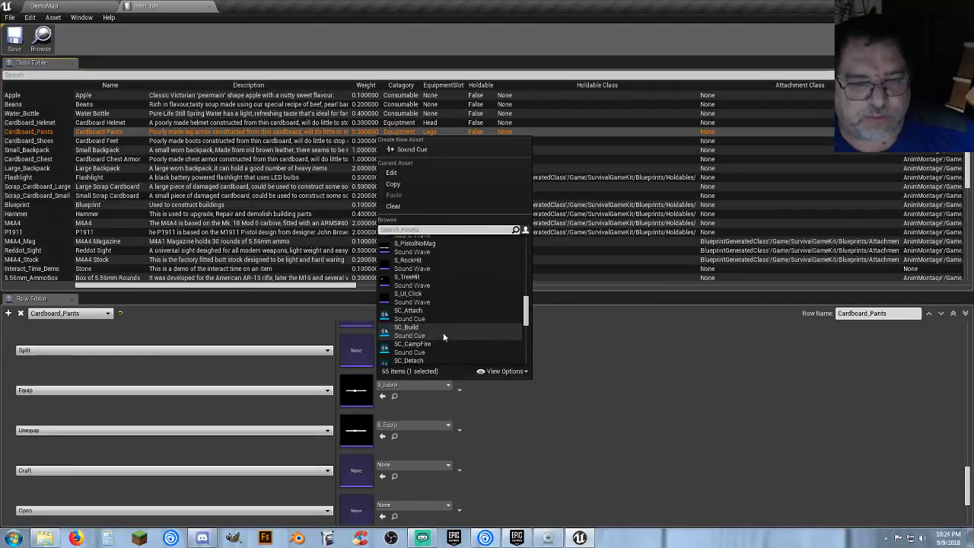
scroll(443, 332, down, 3)
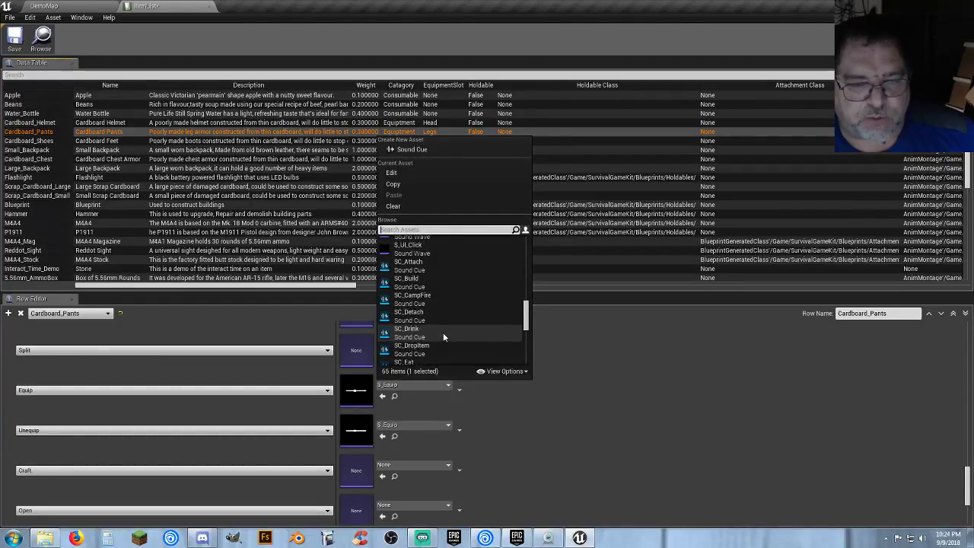
scroll(443, 333, down, 1)
scroll(443, 332, down, 1)
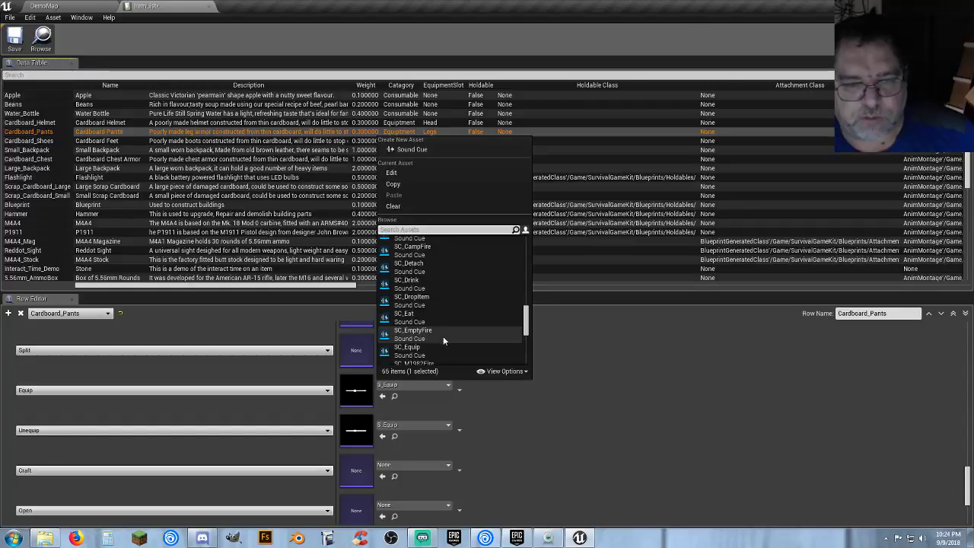
click(440, 352)
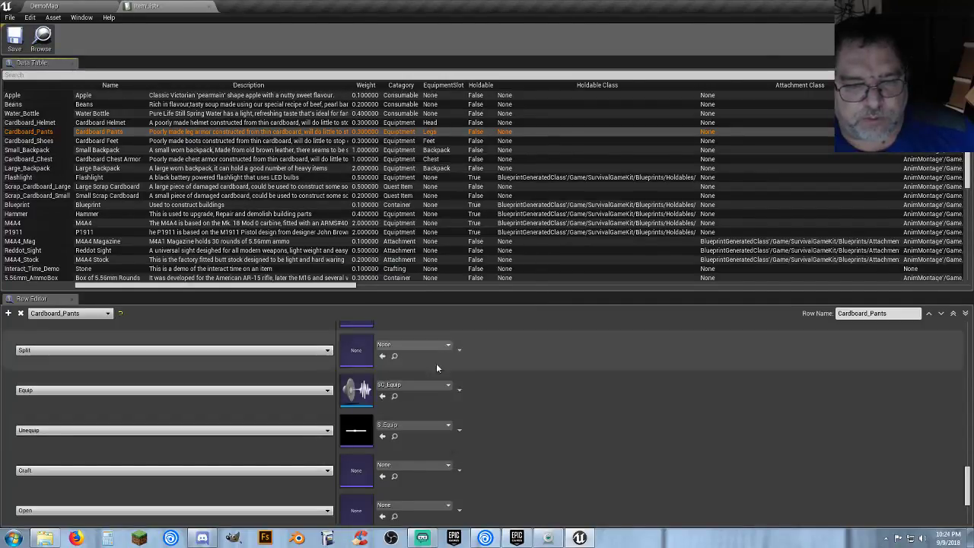
- Set the Cardboard_Pants row's Unequip sound to the SC_Equip sound cue
click(426, 427)
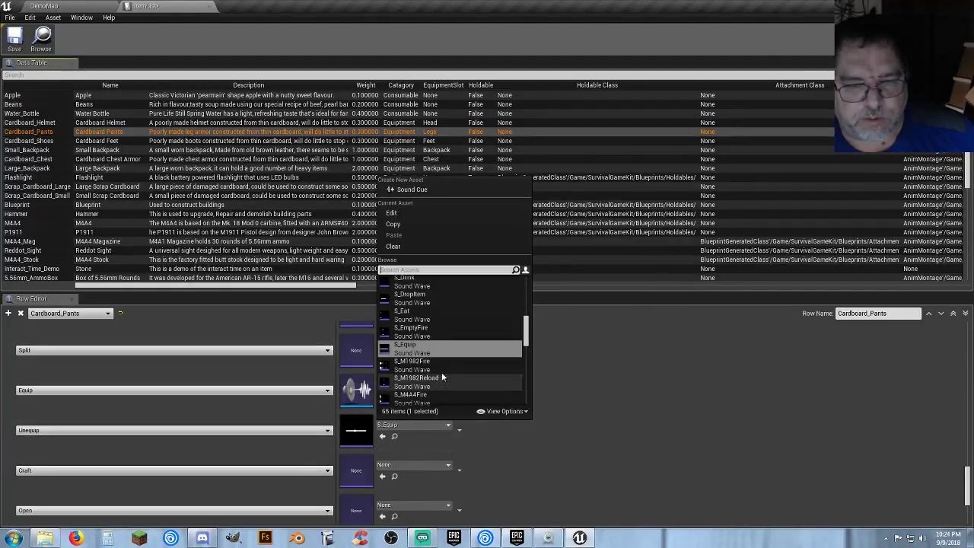
scroll(448, 363, down, 3)
scroll(446, 368, down, 5)
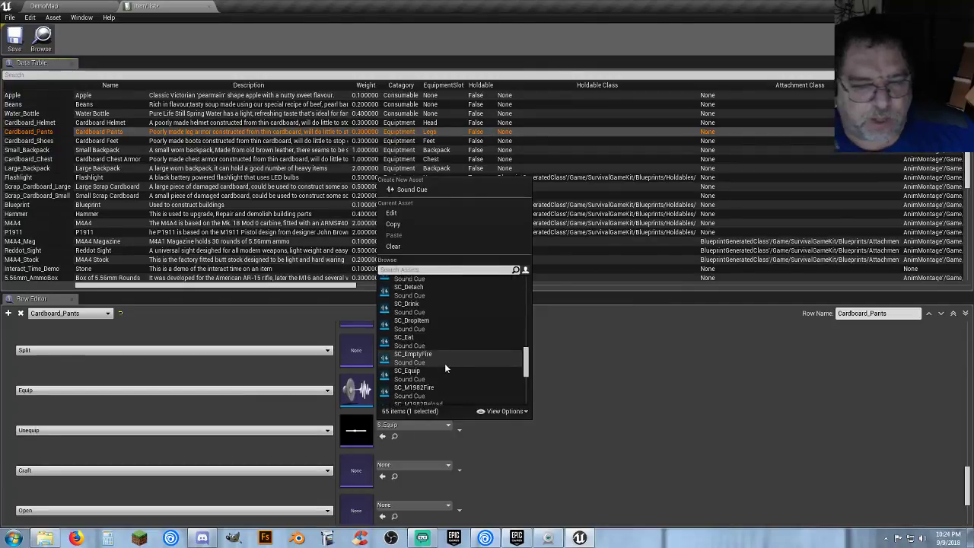
scroll(446, 368, down, 3)
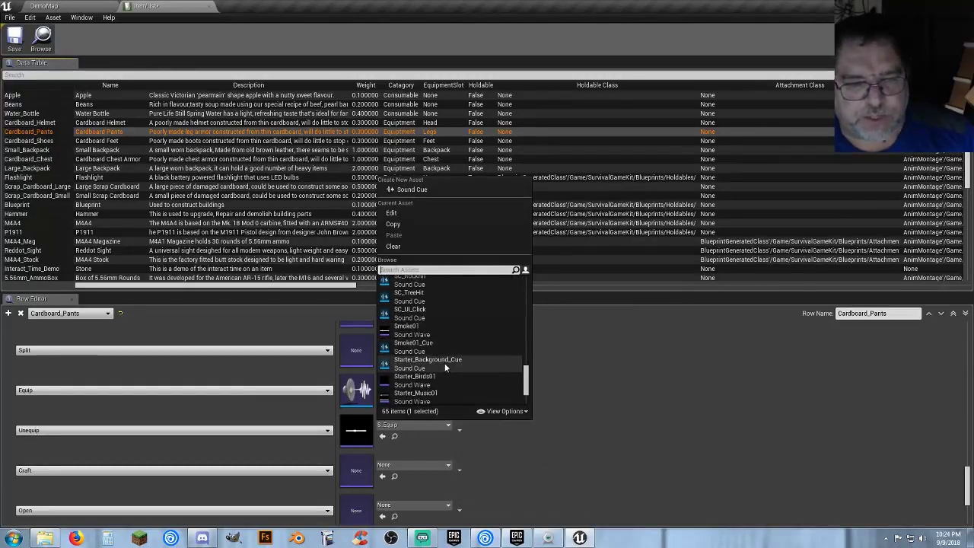
scroll(445, 368, down, 3)
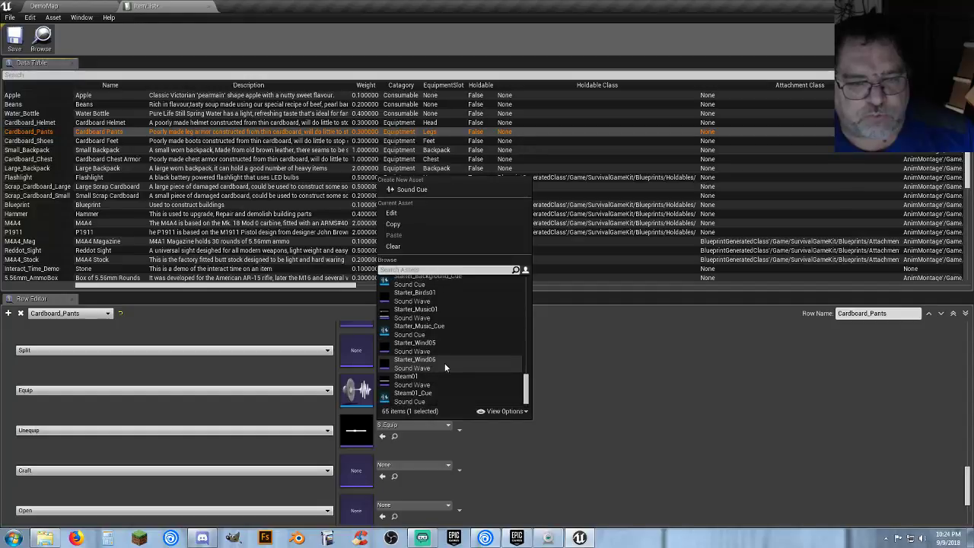
click(424, 270)
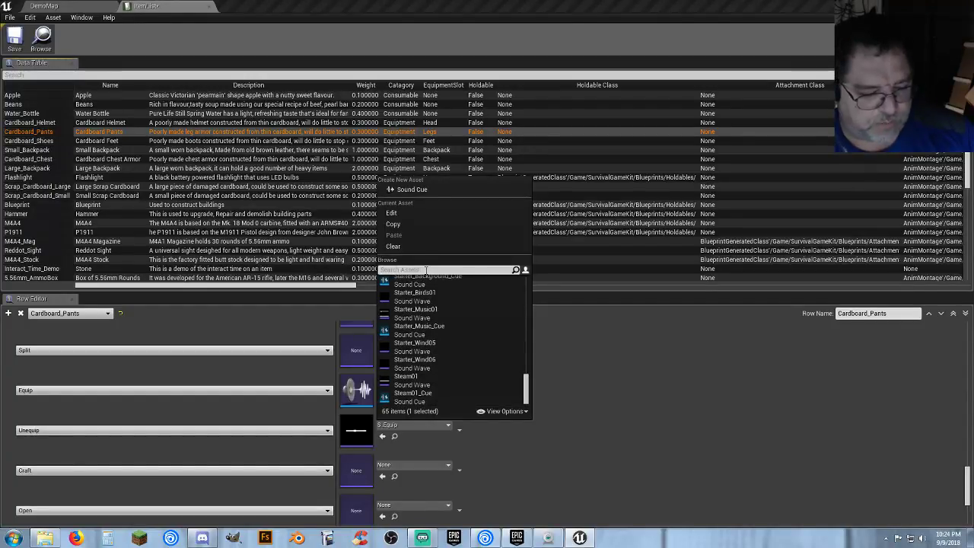
text(eq)
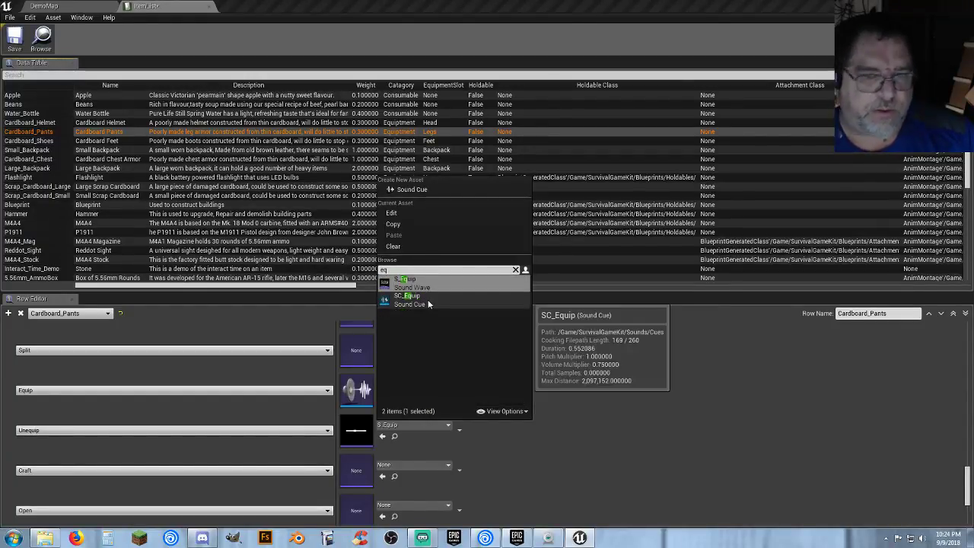
click(427, 300)
scroll(513, 425, down, 1)
scroll(495, 429, up, 5)
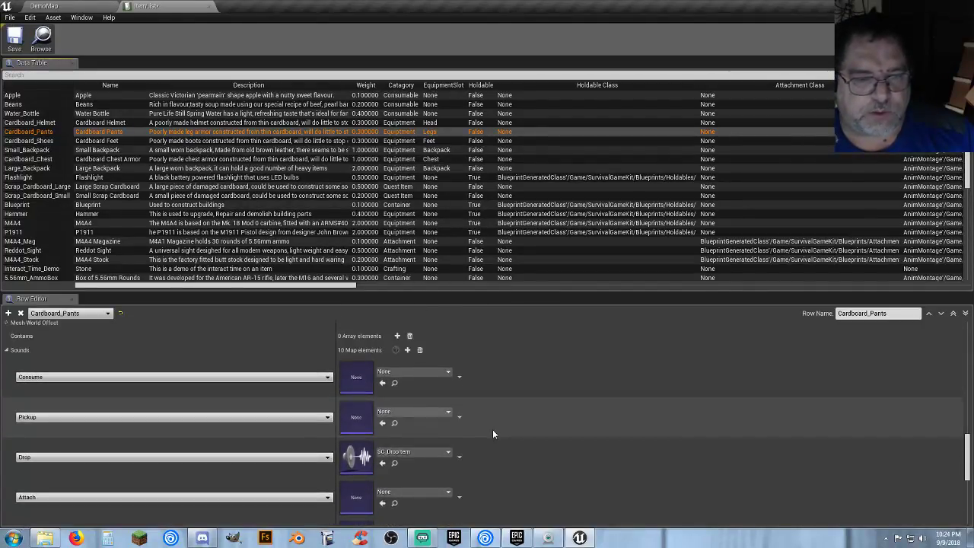
scroll(492, 434, down, 1)
- Set the Cardboard_Shoes row's Drop sound to the SC_DropItem sound cue
click(30, 142)
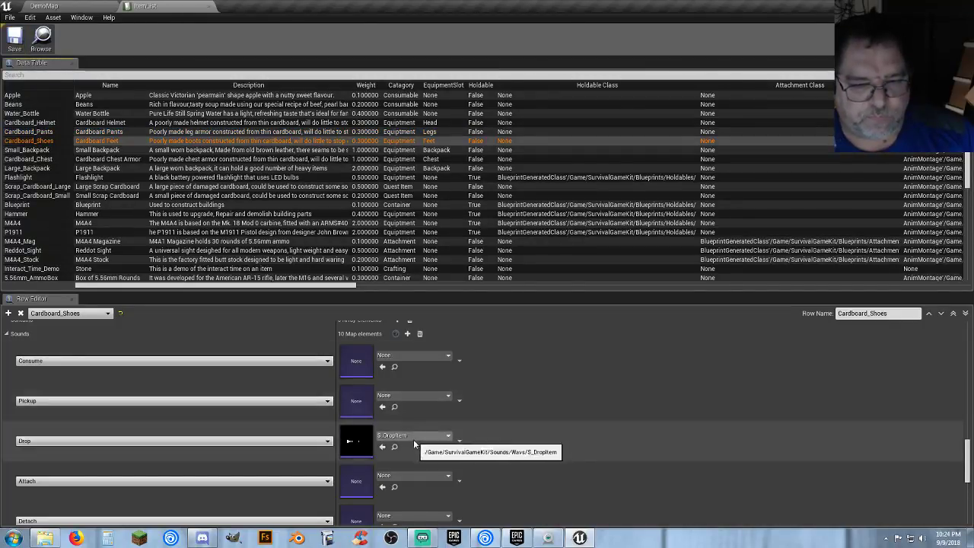
click(413, 438)
text(dro)
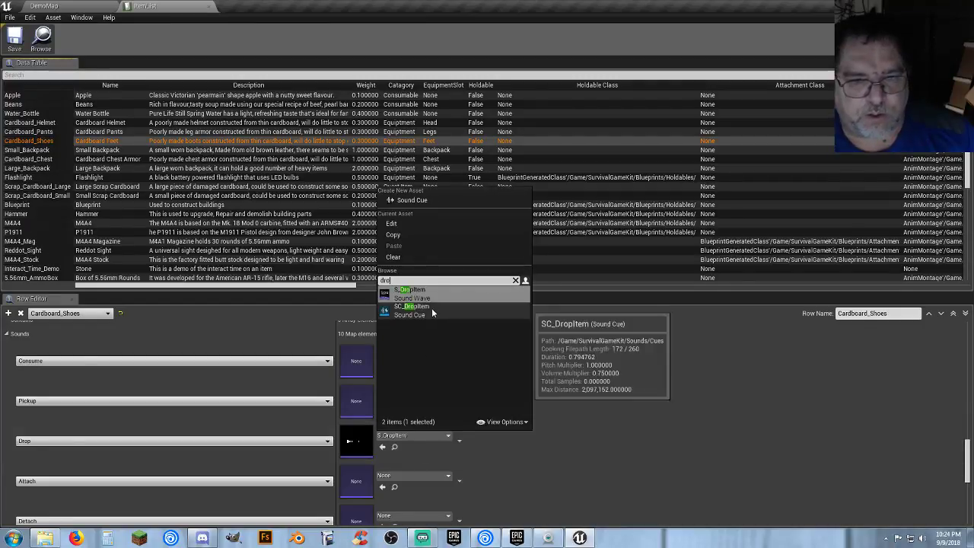
click(431, 312)
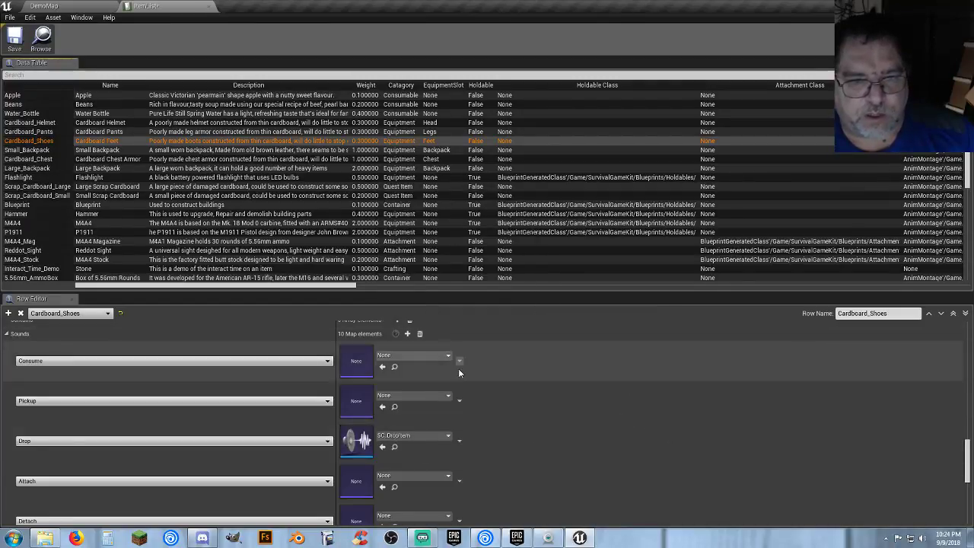
- Set the Cardboard_Shoes row's Equip and Unequip sounds to the SC_Equip sound cue
scroll(496, 440, down, 3)
scroll(496, 445, down, 3)
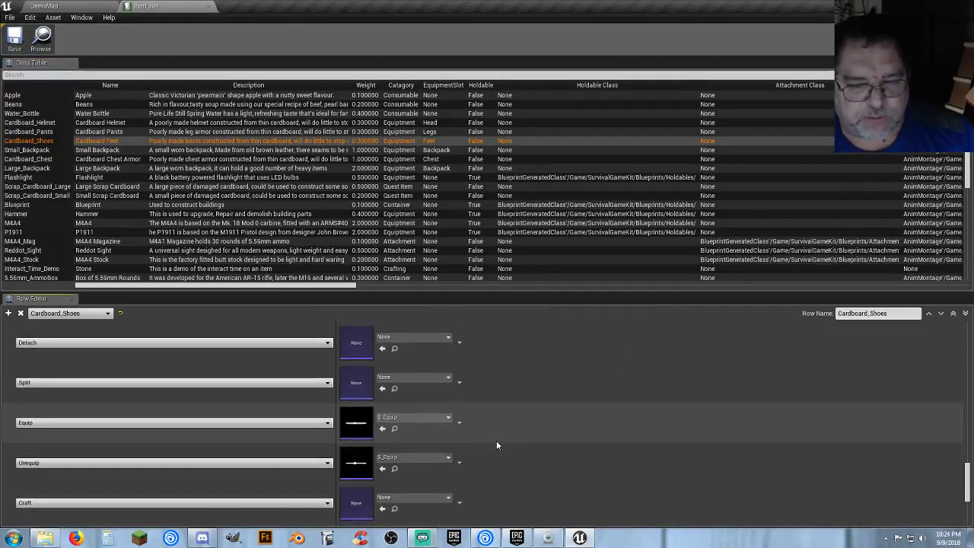
click(415, 417)
text(eq)
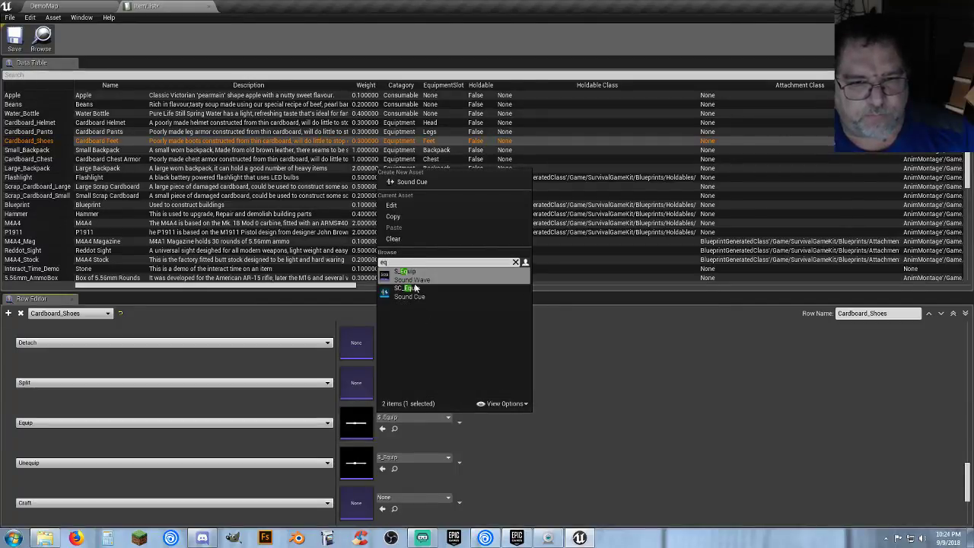
click(411, 289)
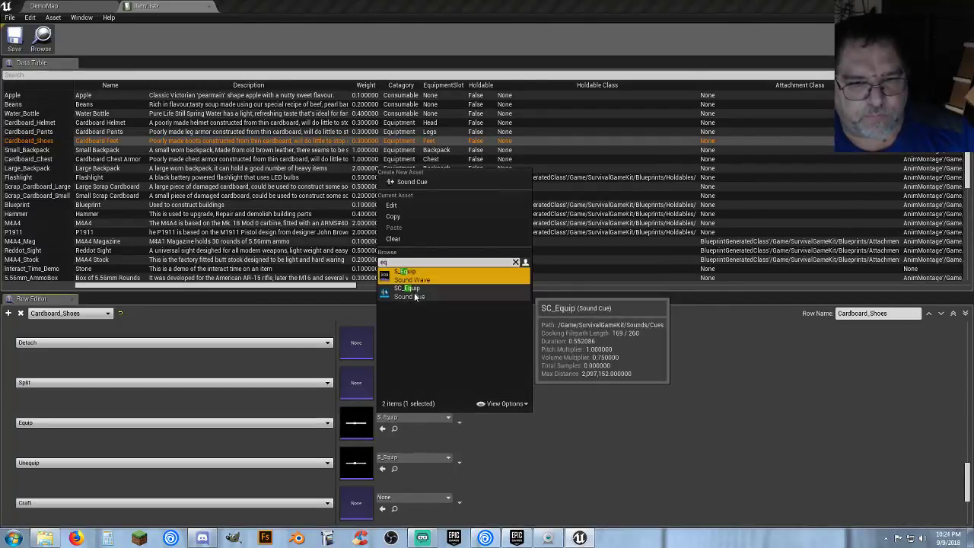
click(416, 457)
text(eq)
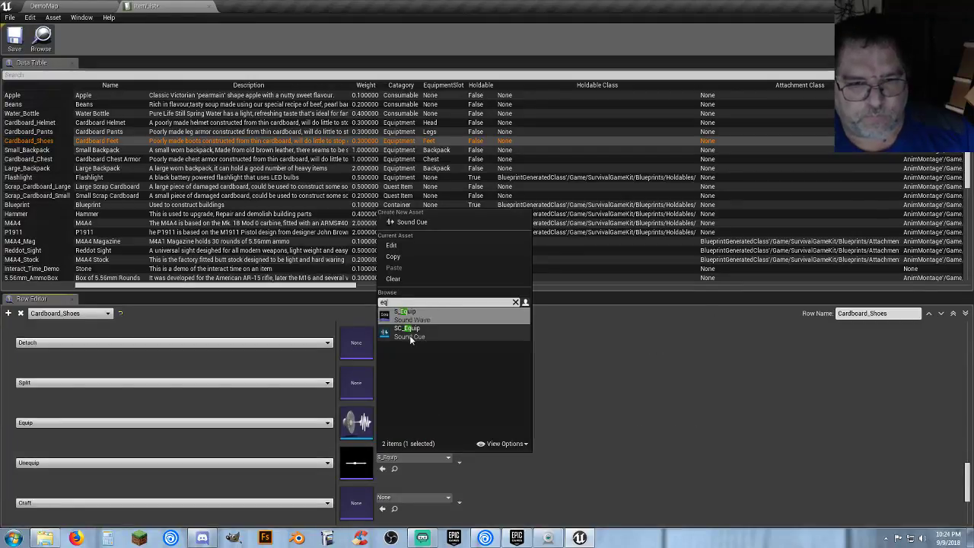
click(411, 335)
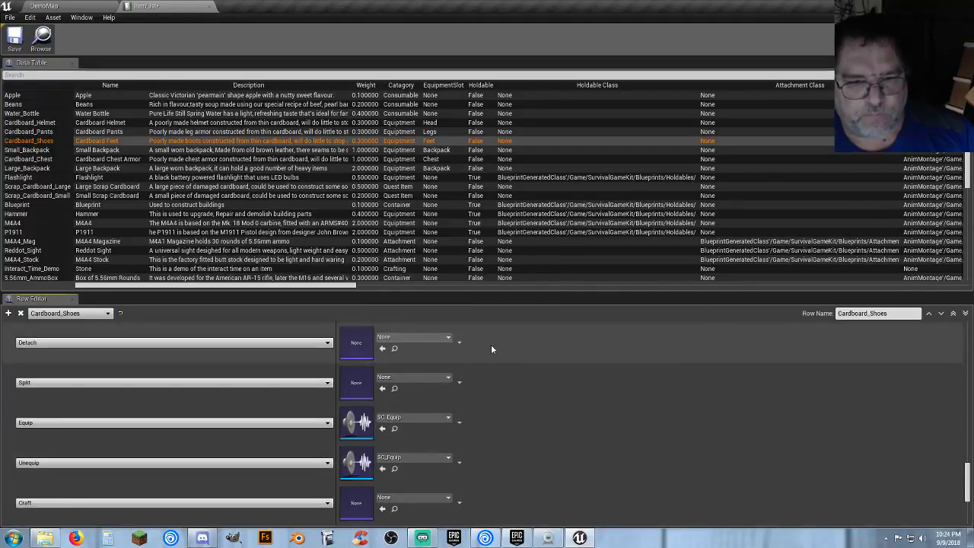
- Check the Cardboard_Shoes row's sound assignments and save the data table
scroll(533, 388, down, 3)
scroll(531, 408, up, 4)
scroll(532, 408, up, 3)
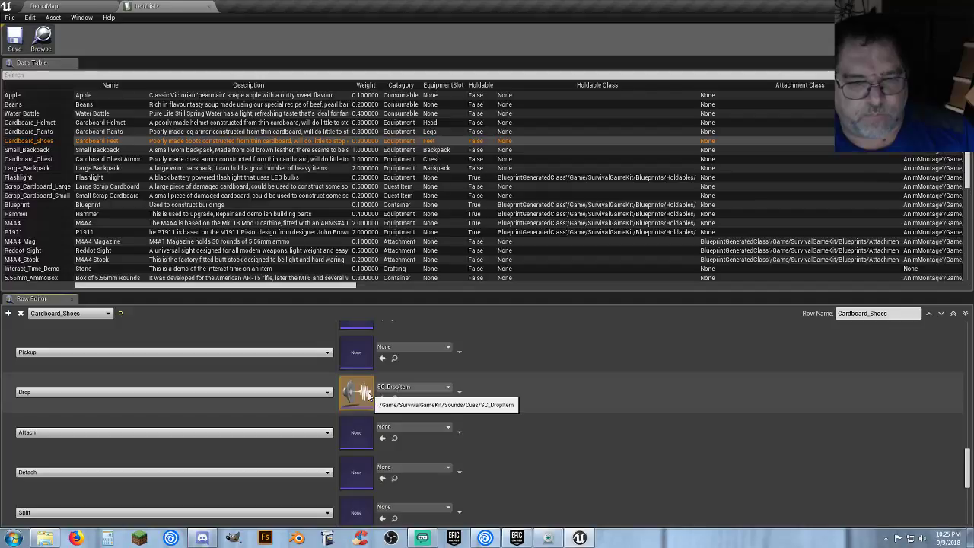
scroll(513, 393, up, 2)
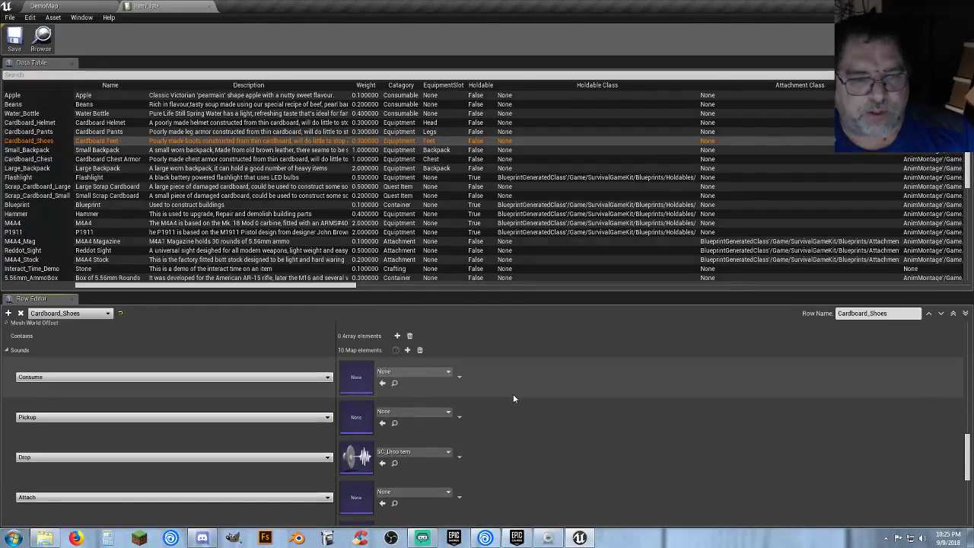
click(13, 47)
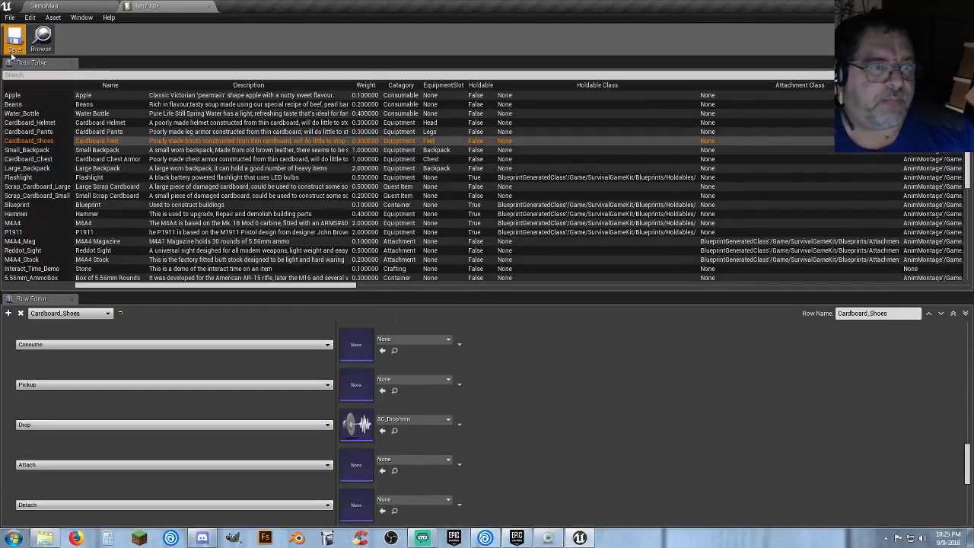
- Set the Small_Backpack row's Drop sound to the SC_DropItem sound cue
click(44, 150)
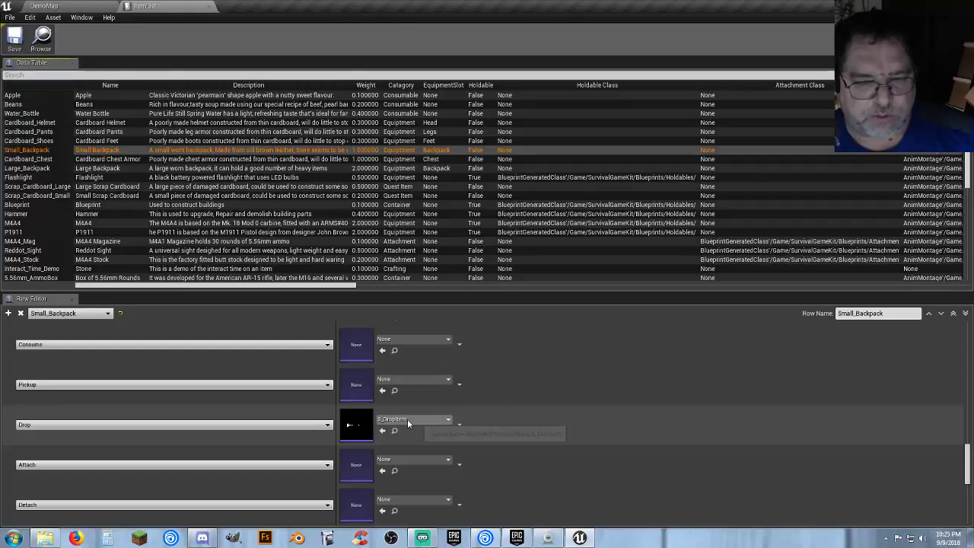
click(409, 421)
text(dr)
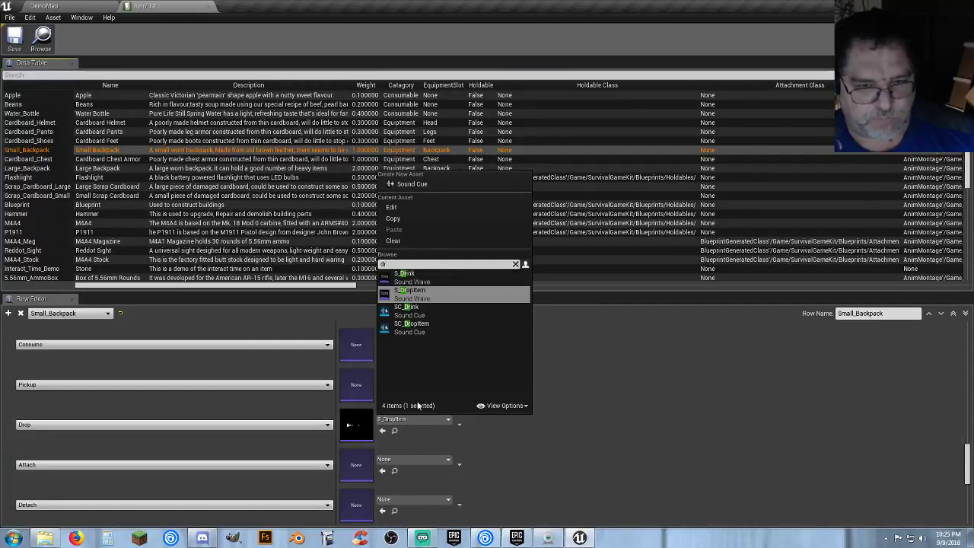
click(411, 324)
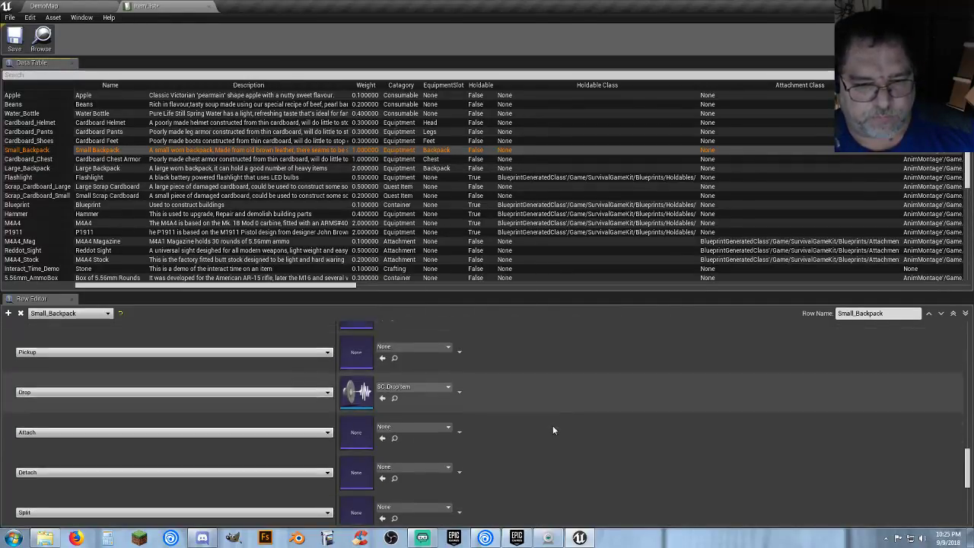
- Set the Small_Backpack row's Equip and Unequip sounds to the SC_Equip sound cue
scroll(525, 426, down, 4)
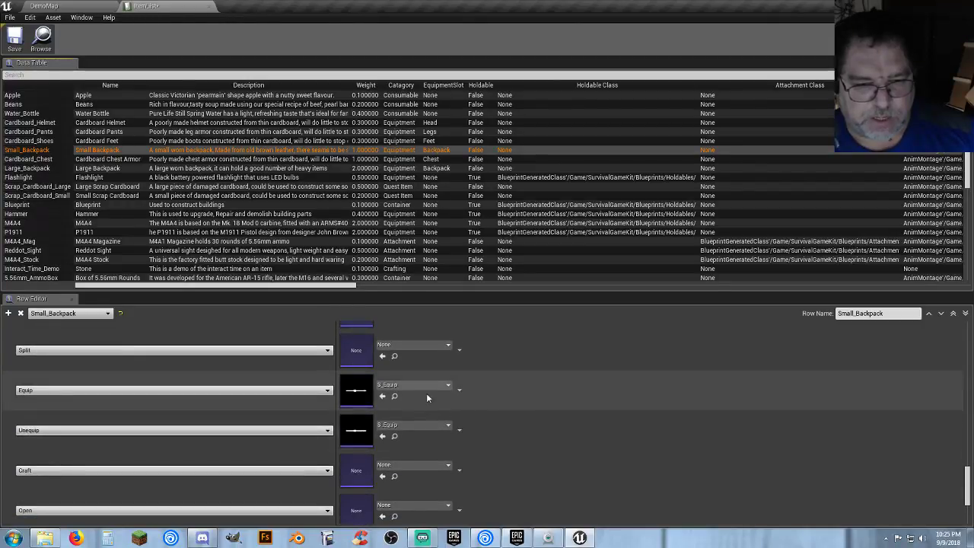
click(421, 388)
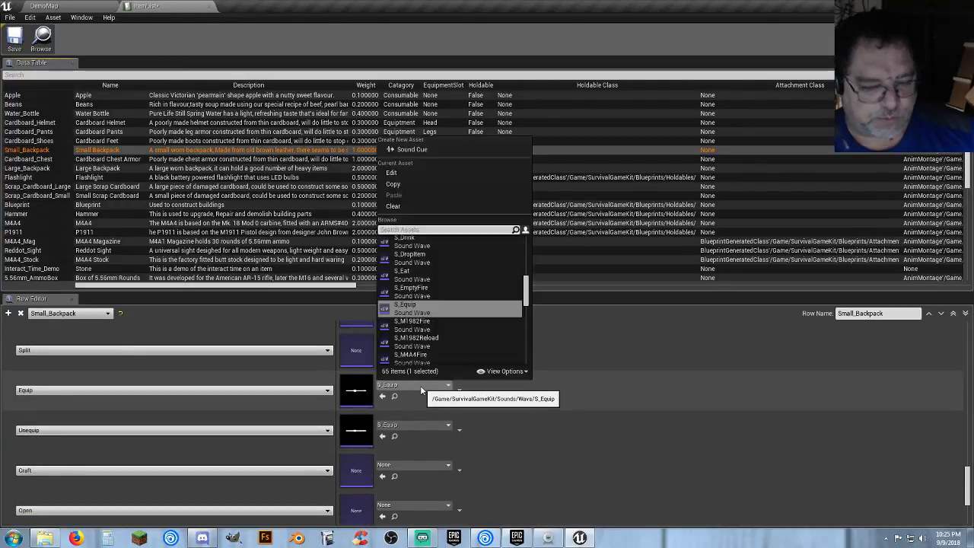
text(eq)
key(Return)
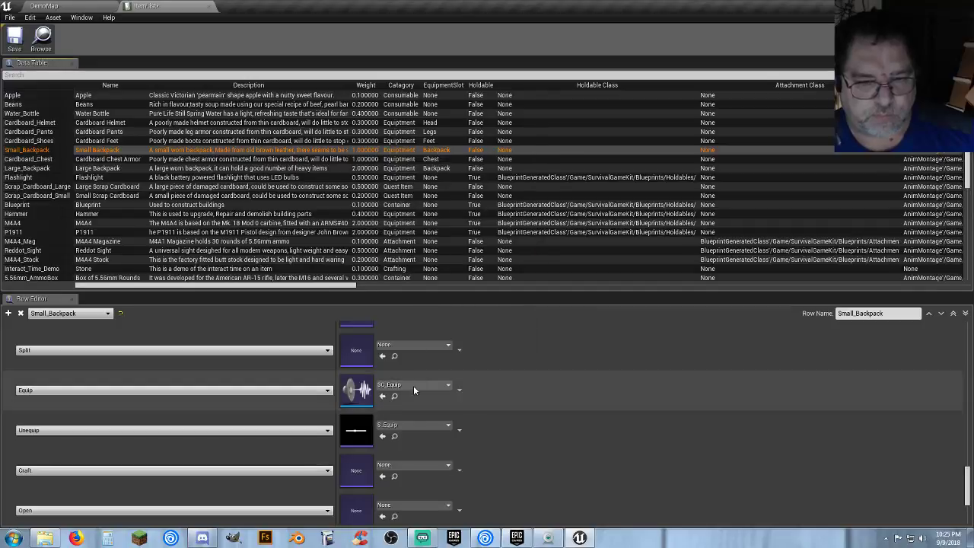
click(416, 427)
text(eq)
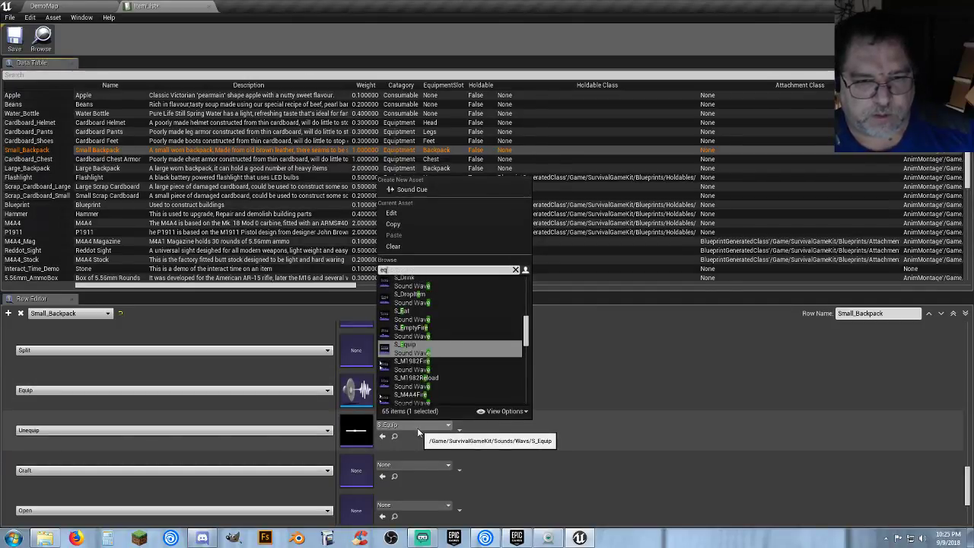
click(411, 300)
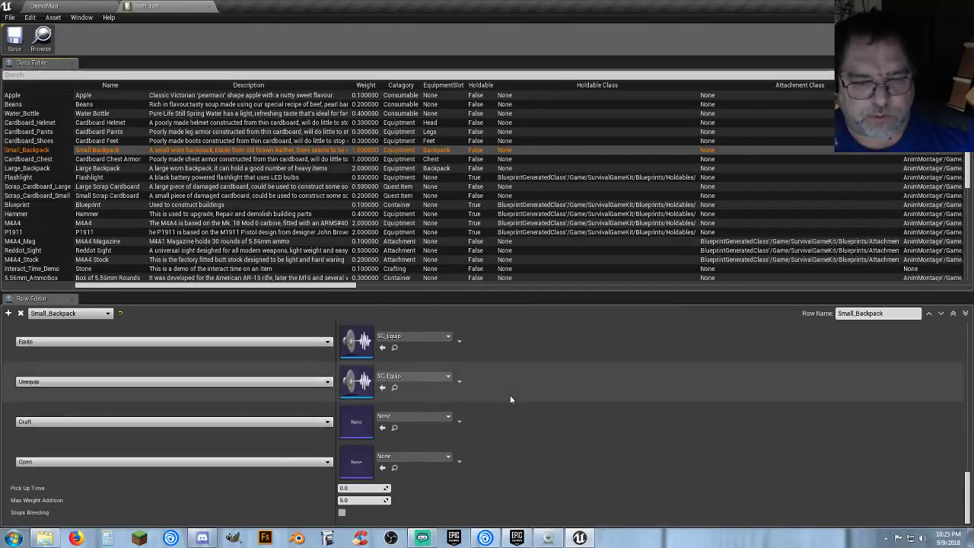
scroll(510, 395, up, 4)
scroll(506, 395, up, 2)
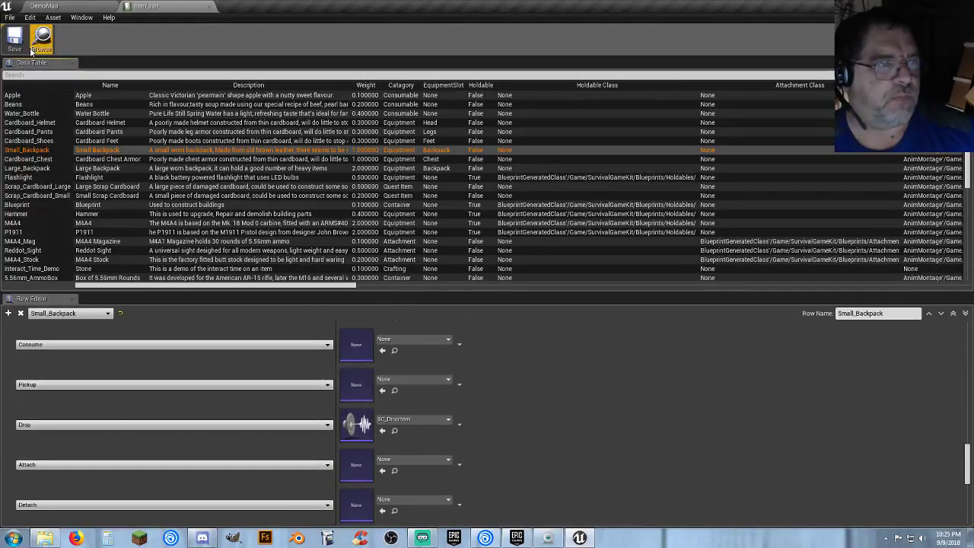
- Set the Cardboard_Chest row's Drop sound to the SC_DropItem sound cue
click(29, 160)
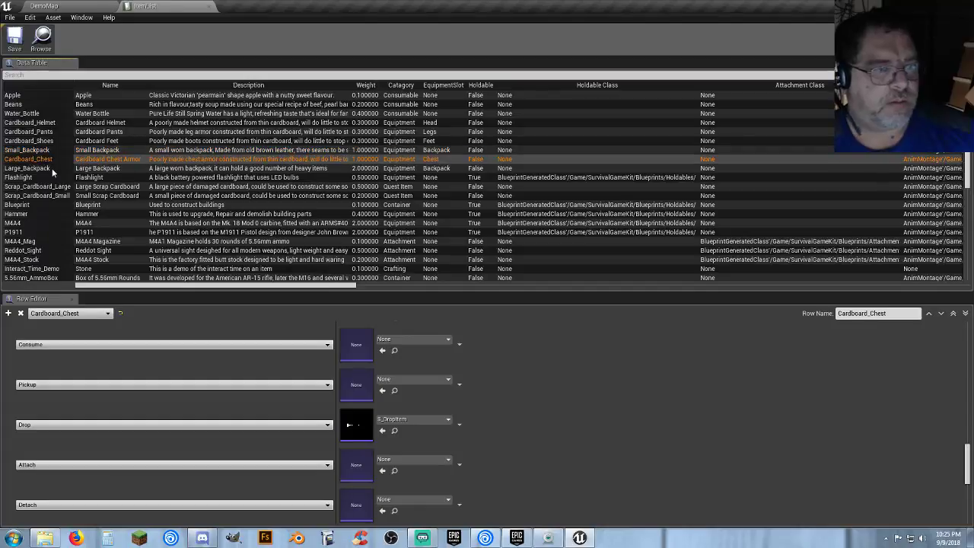
click(409, 421)
text(d)
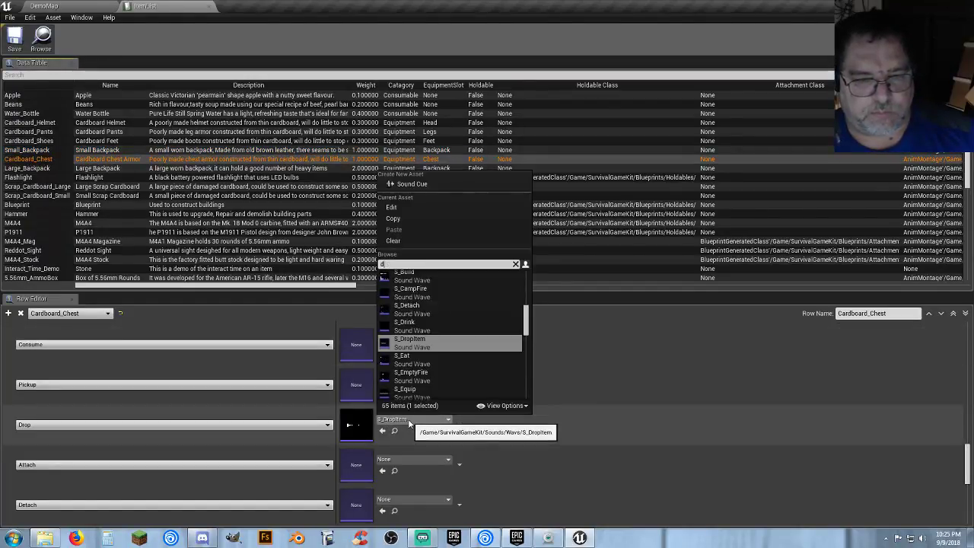
text(r)
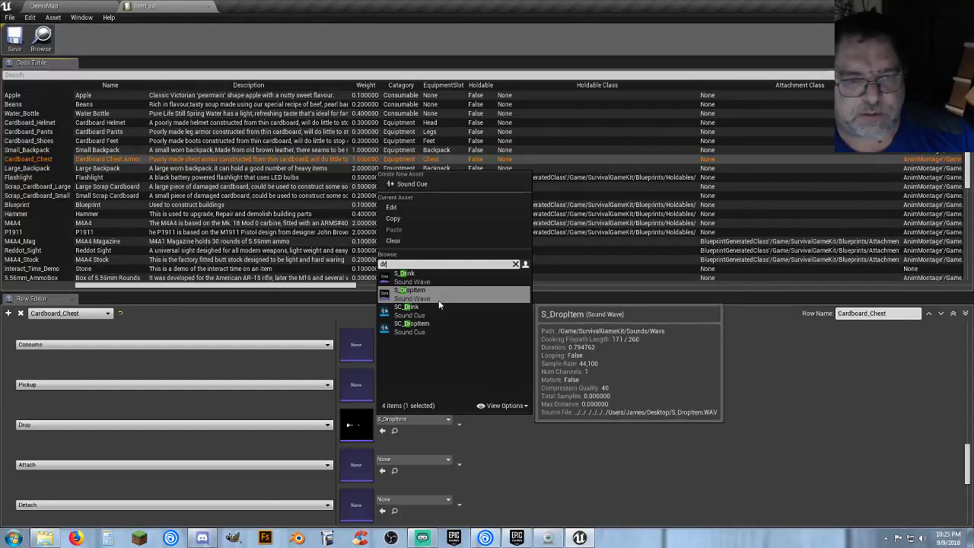
click(412, 325)
- Set the Cardboard_Chest row's Equip sound to the SC_Equip sound cue
scroll(503, 377, down, 1)
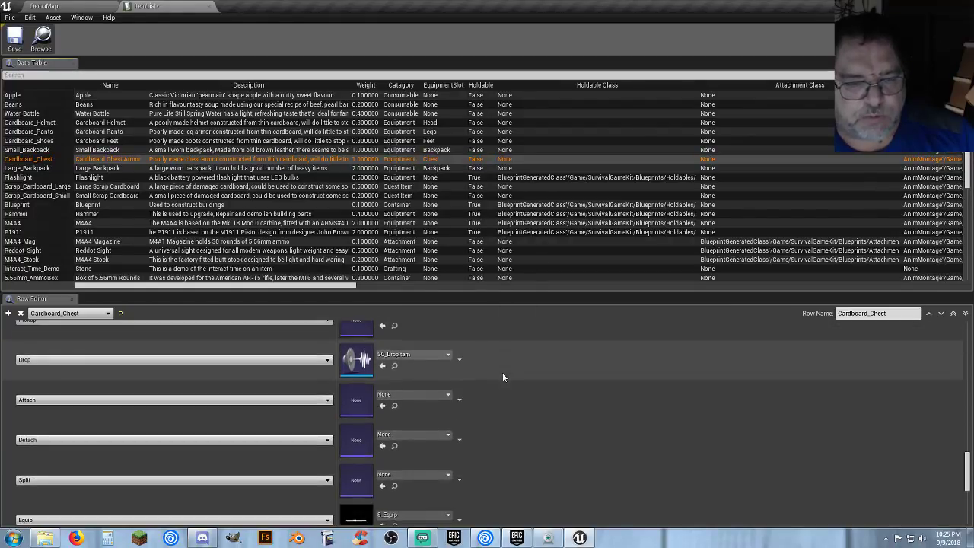
scroll(504, 377, down, 1)
scroll(506, 378, down, 4)
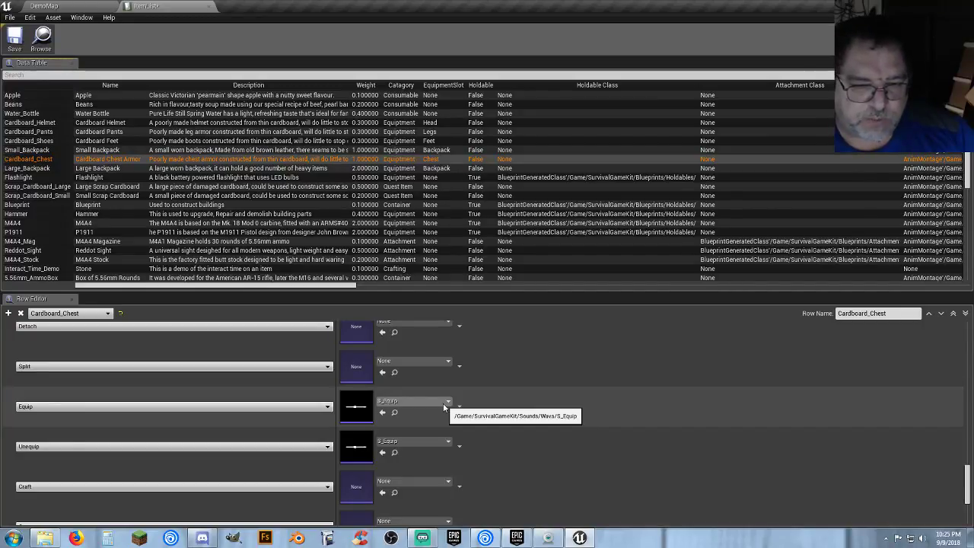
click(448, 402)
text(eq)
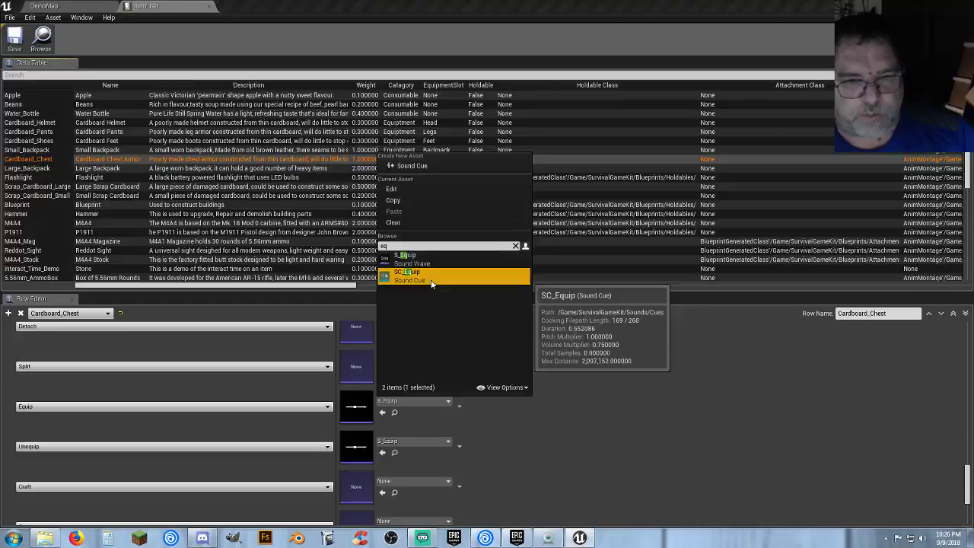
click(409, 276)
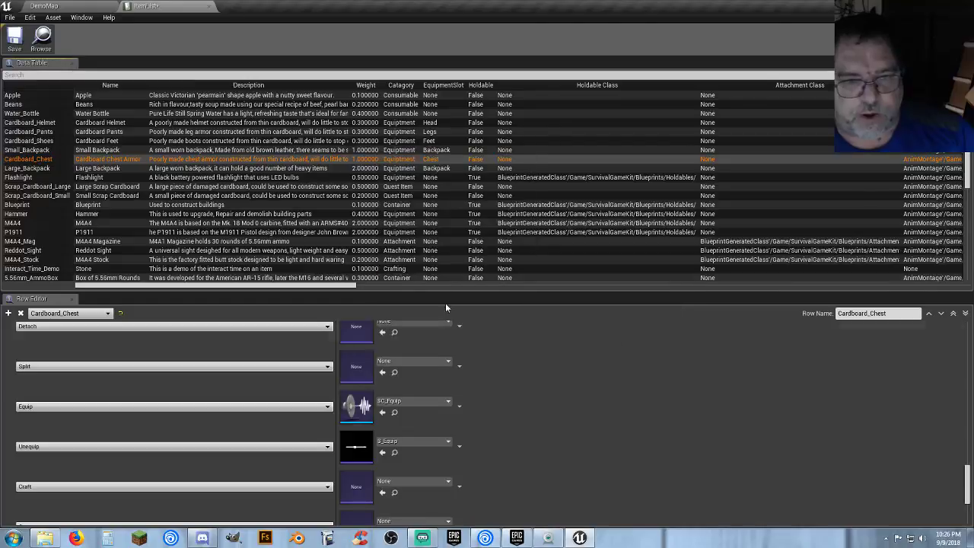
- Set the Cardboard_Chest row's Unequip sound to the SC_Equip sound cue
click(438, 445)
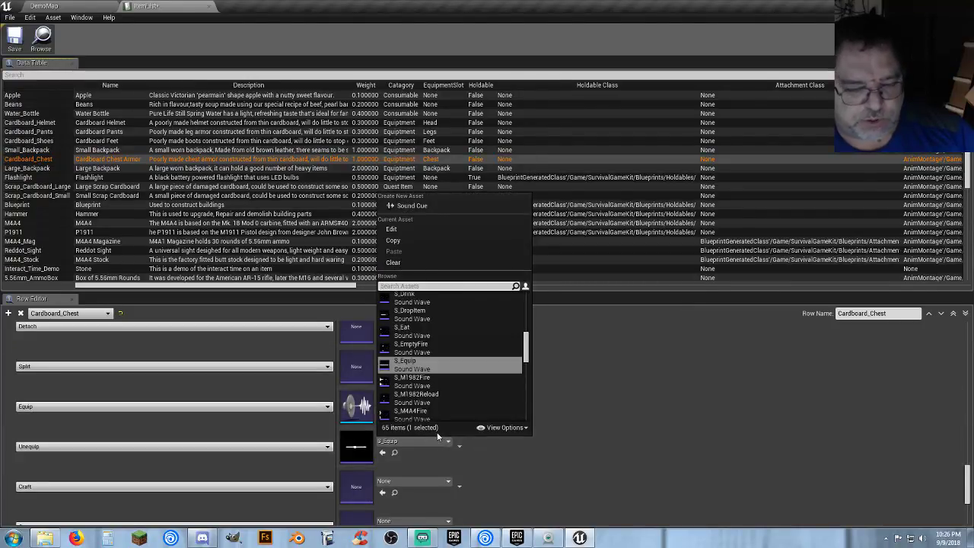
text(eq)
click(420, 313)
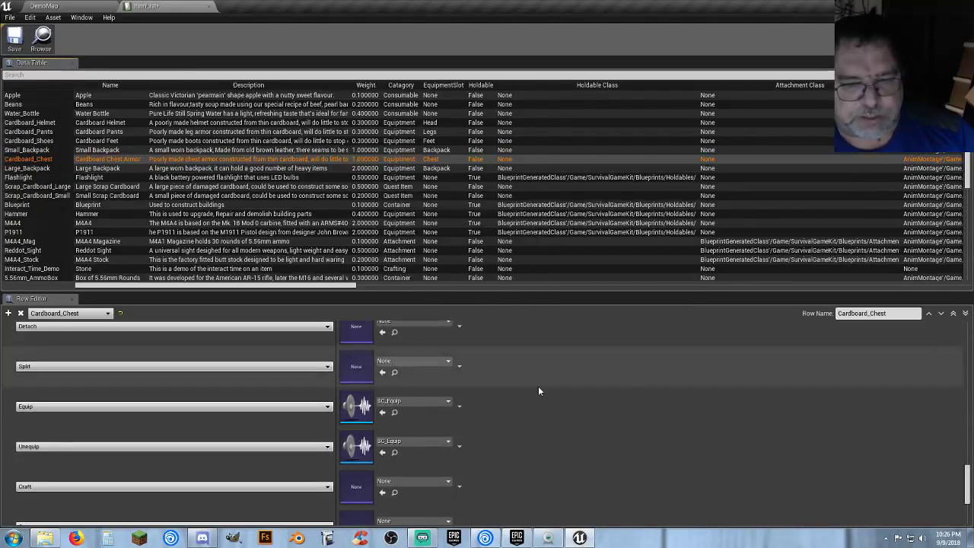
- Set the Large_Backpack row's Drop sound to the SC_DropItem sound cue
scroll(533, 387, down, 2)
scroll(533, 387, up, 5)
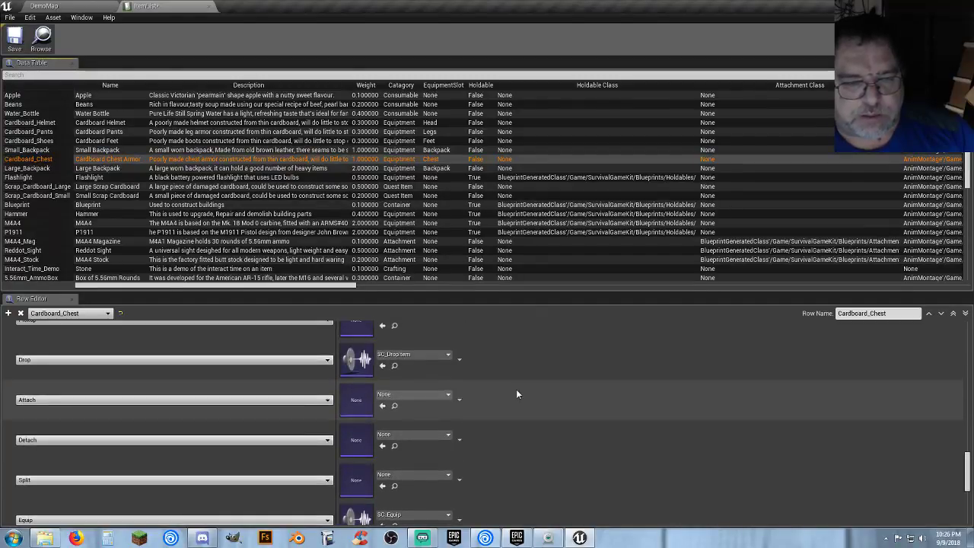
scroll(517, 394, up, 2)
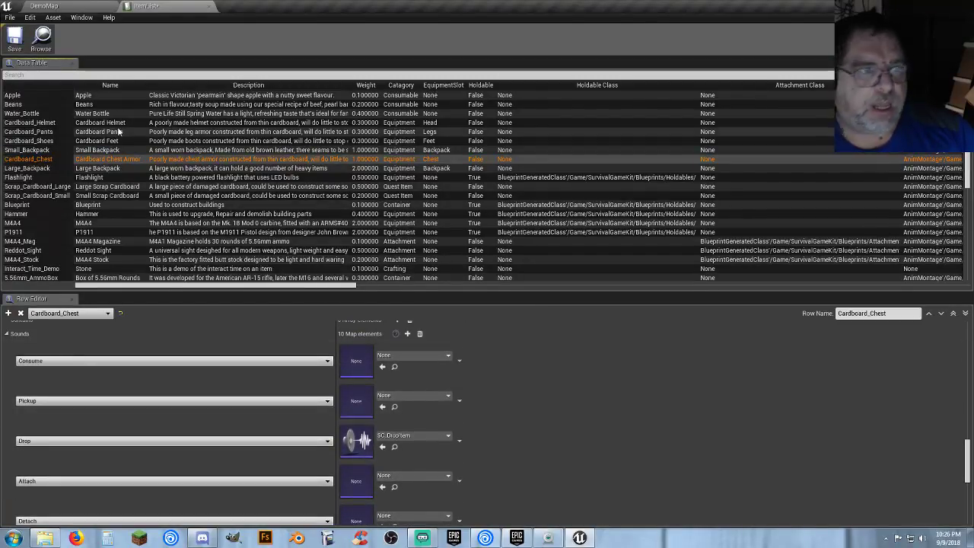
click(42, 169)
click(408, 436)
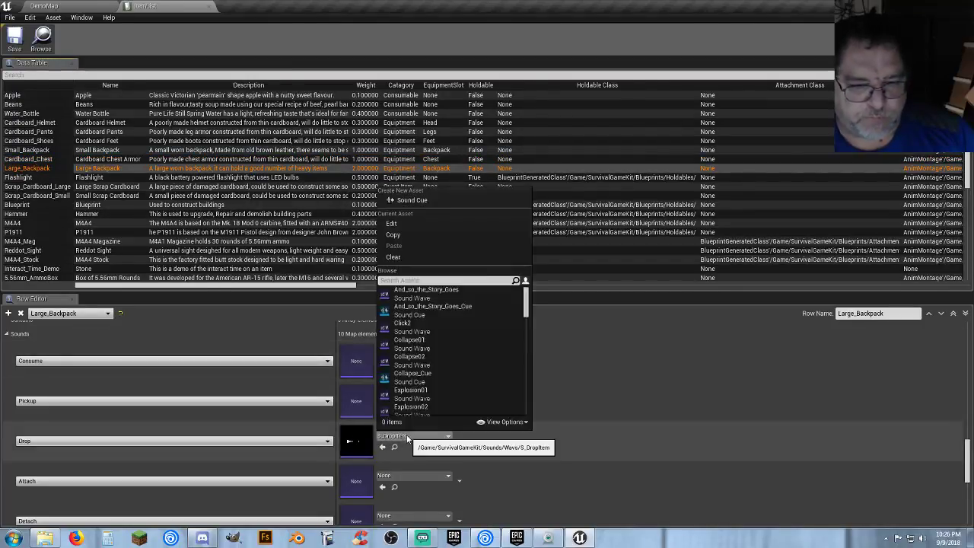
text(dr)
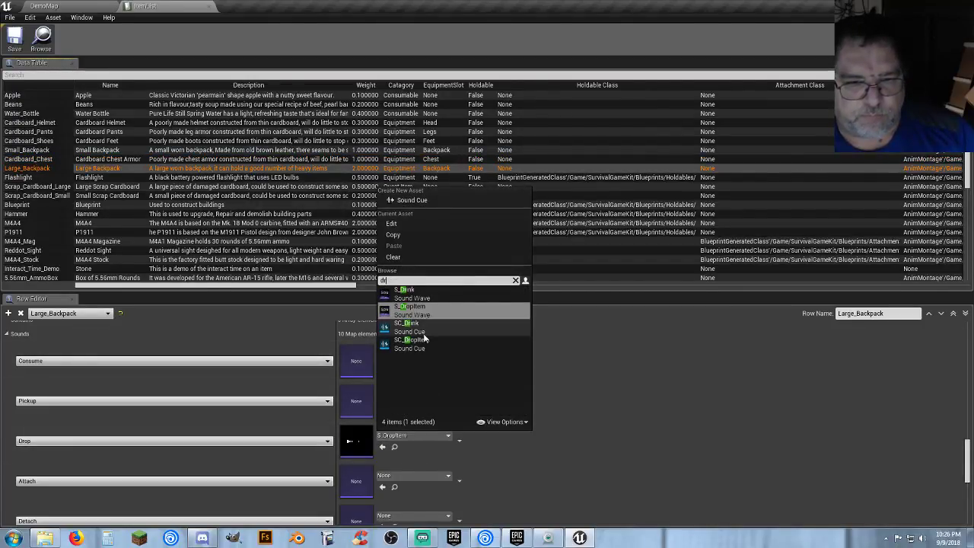
click(426, 346)
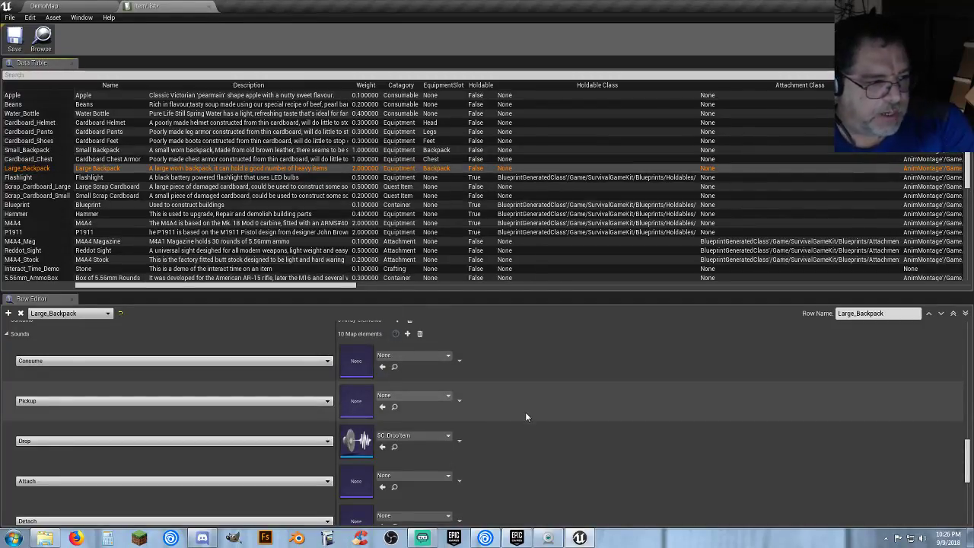
- Set the Large_Backpack row's Equip and Unequip sounds to the SC_Equip sound cue
scroll(526, 411, down, 4)
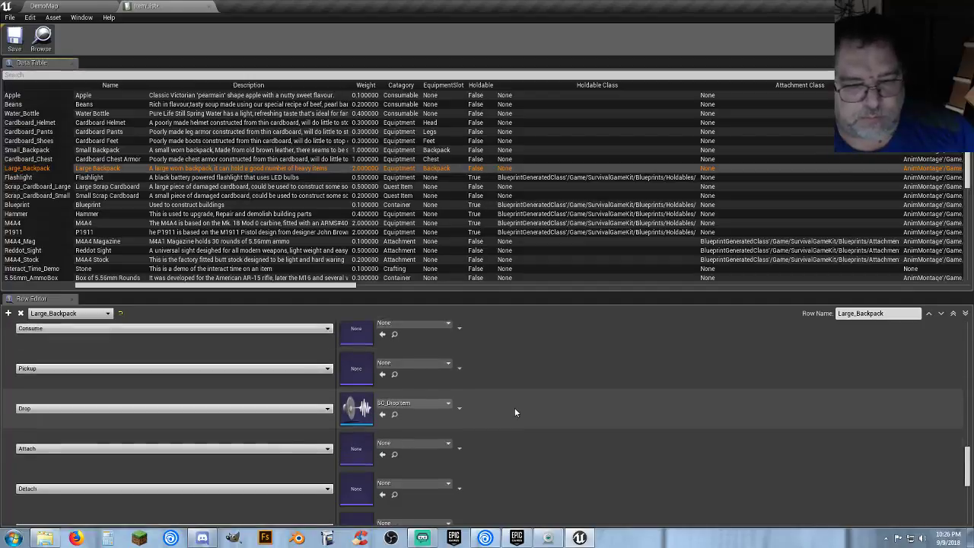
scroll(513, 413, down, 1)
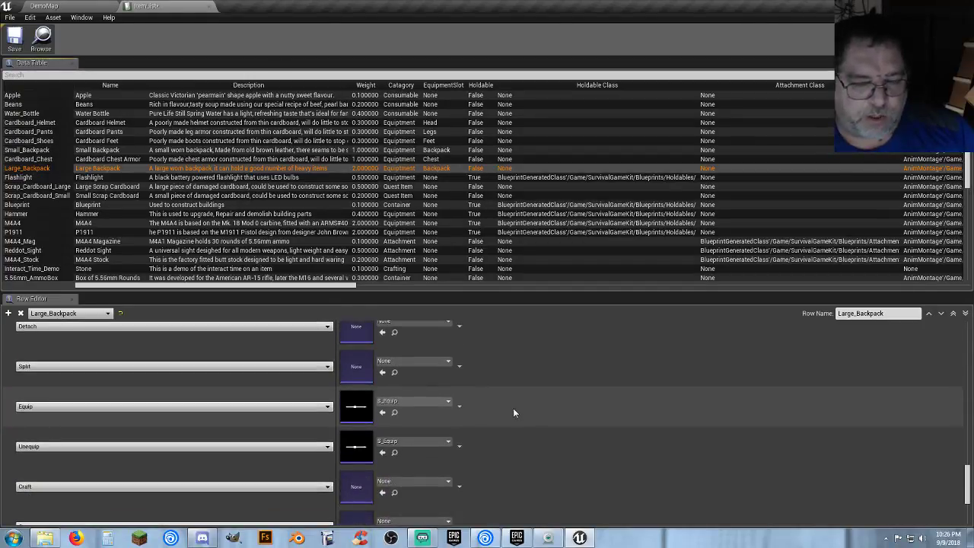
scroll(513, 413, down, 1)
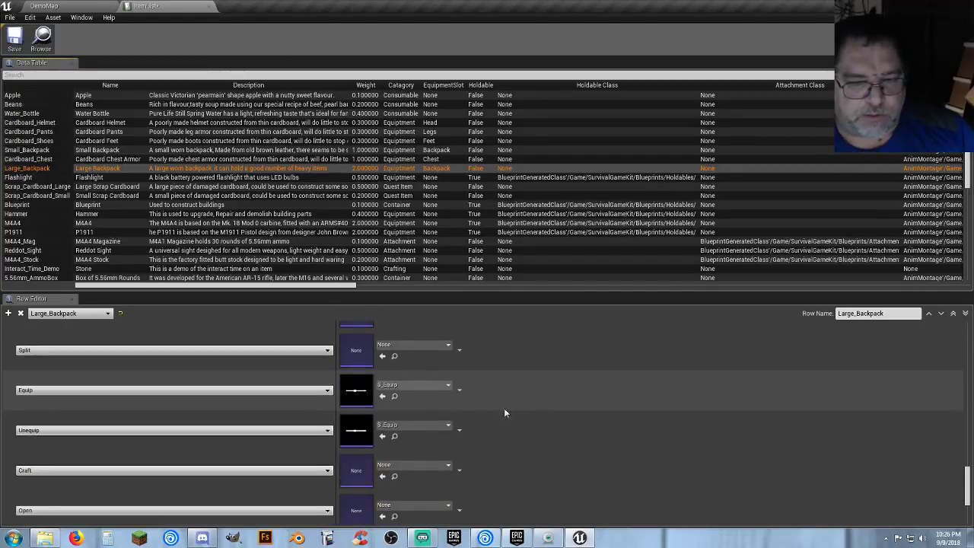
click(428, 387)
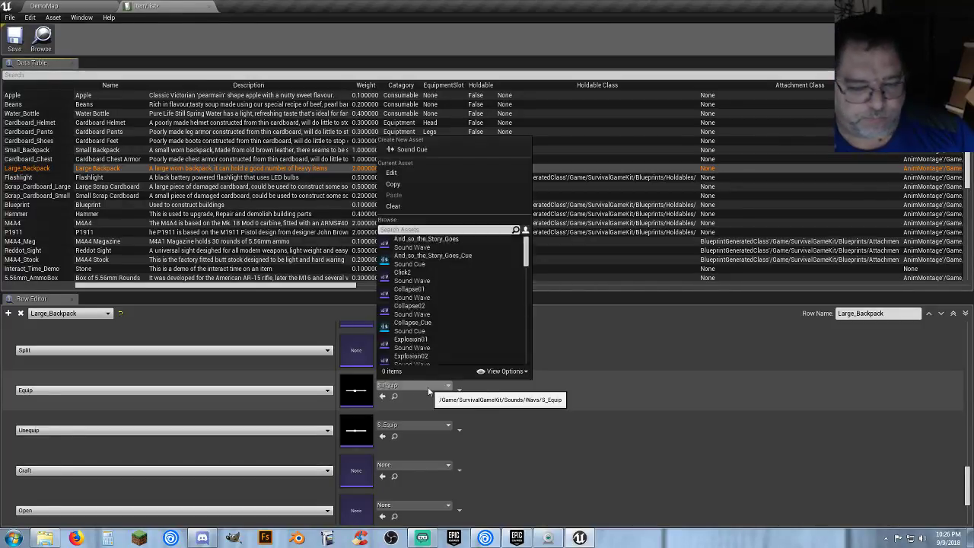
text(eq)
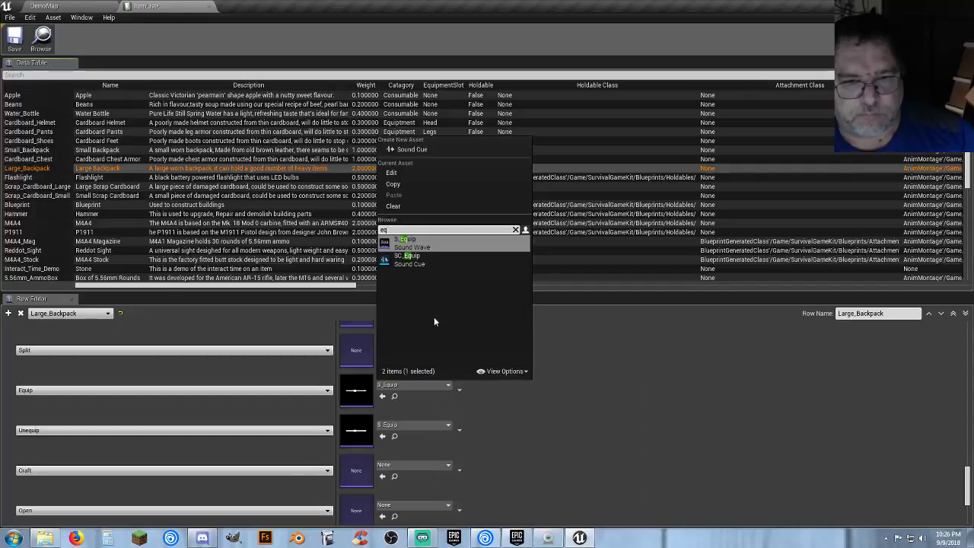
click(415, 260)
click(413, 423)
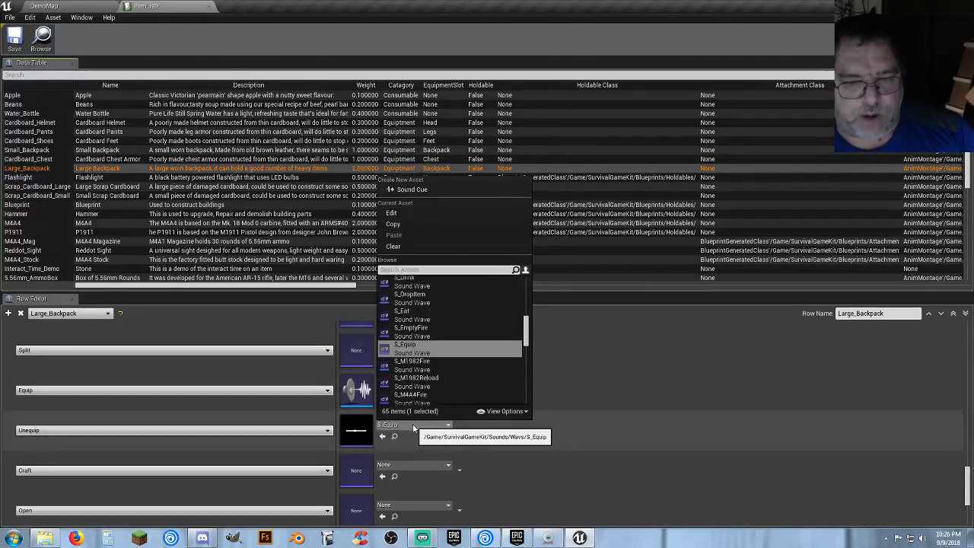
text(eq)
click(436, 300)
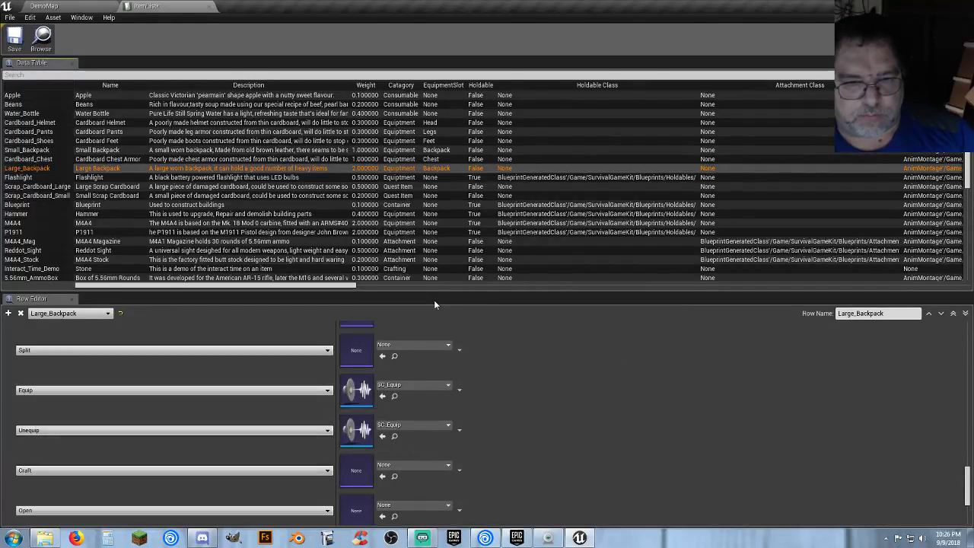
- Save the ItemList data table
scroll(515, 423, up, 2)
scroll(515, 422, up, 6)
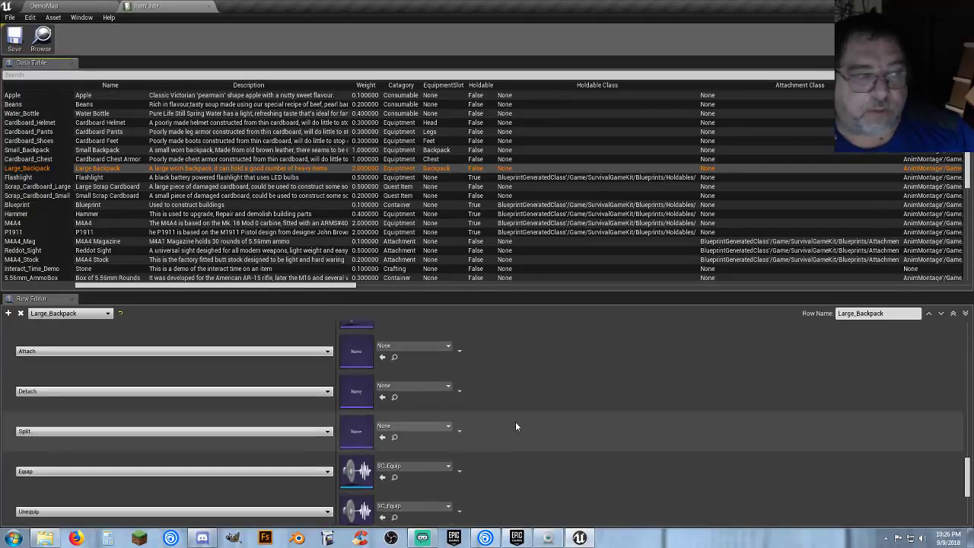
scroll(510, 427, up, 1)
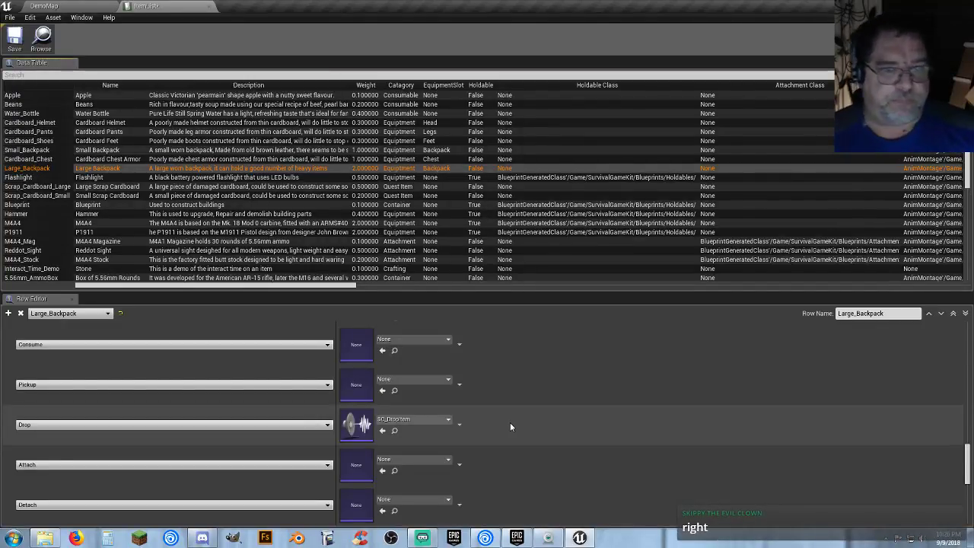
click(14, 36)
- Open the BP_P1911_WI blueprint from the WorldItems folder in the full Blueprint editor
click(44, 6)
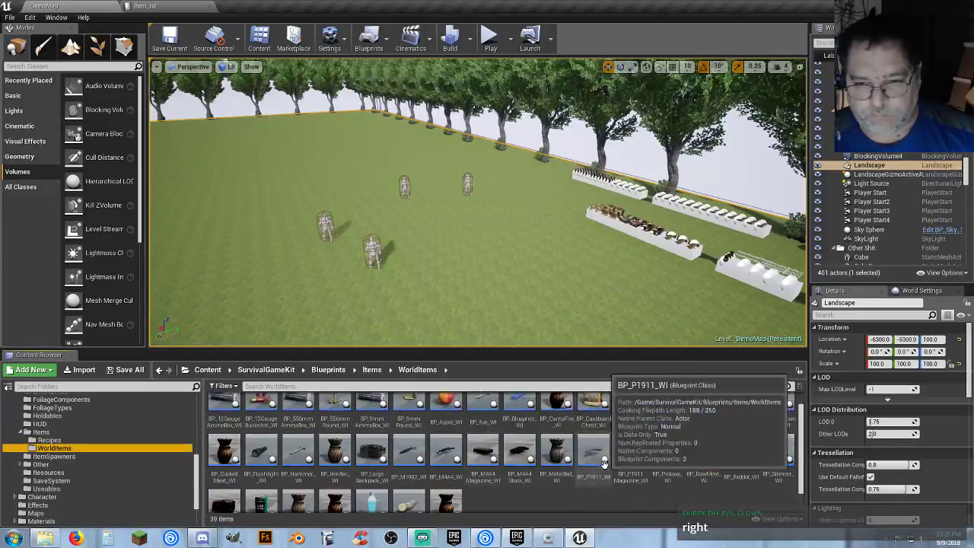
scroll(533, 453, down, 1)
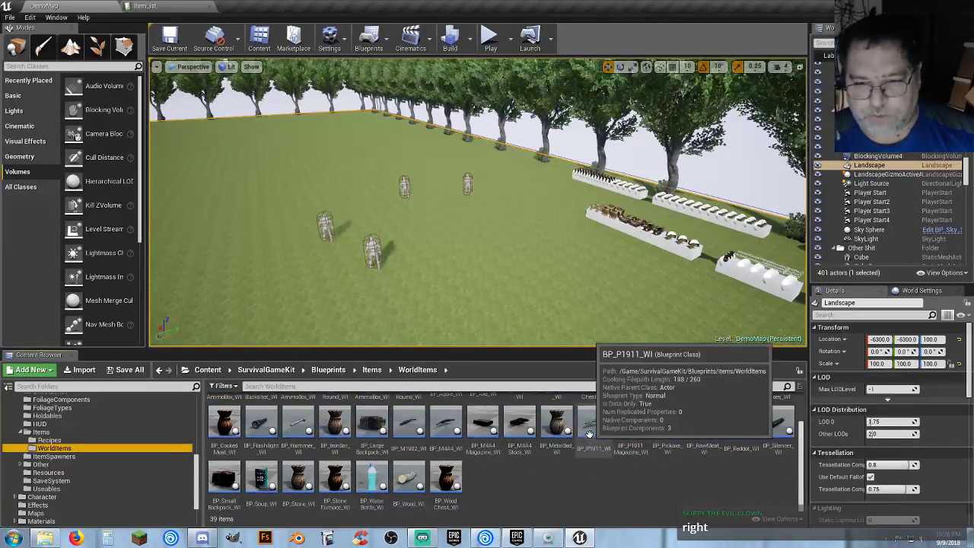
double_click(609, 442)
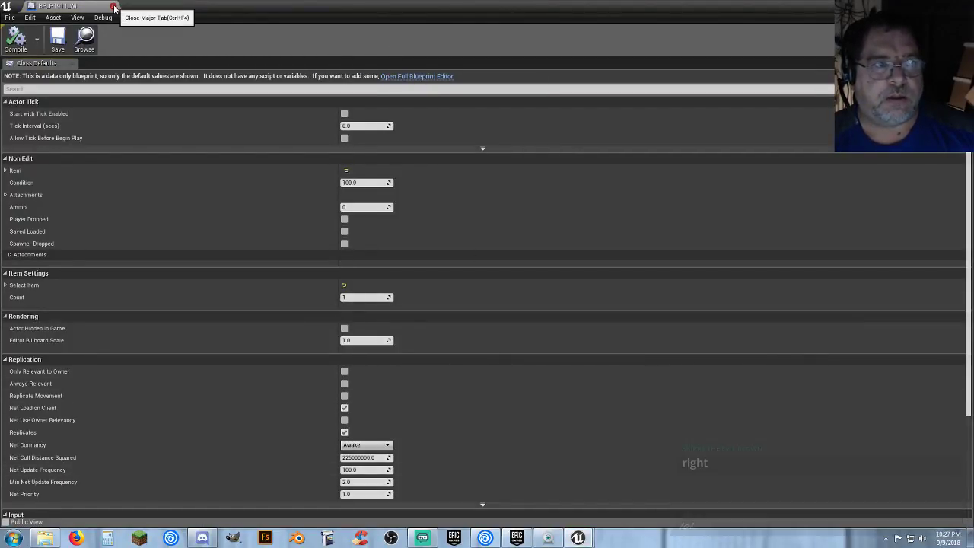
click(390, 80)
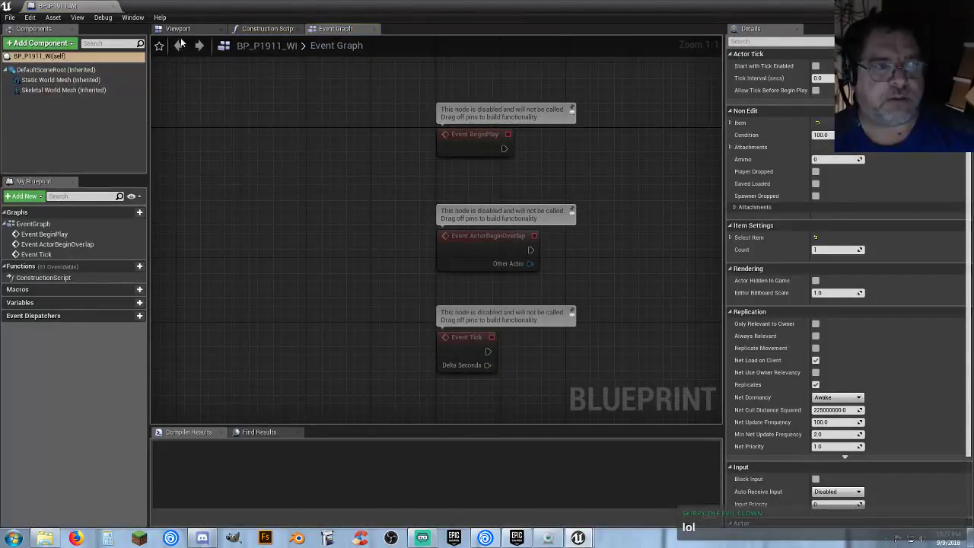
- Show the pistol blueprint's viewport and display the editor's Toolbar
click(179, 29)
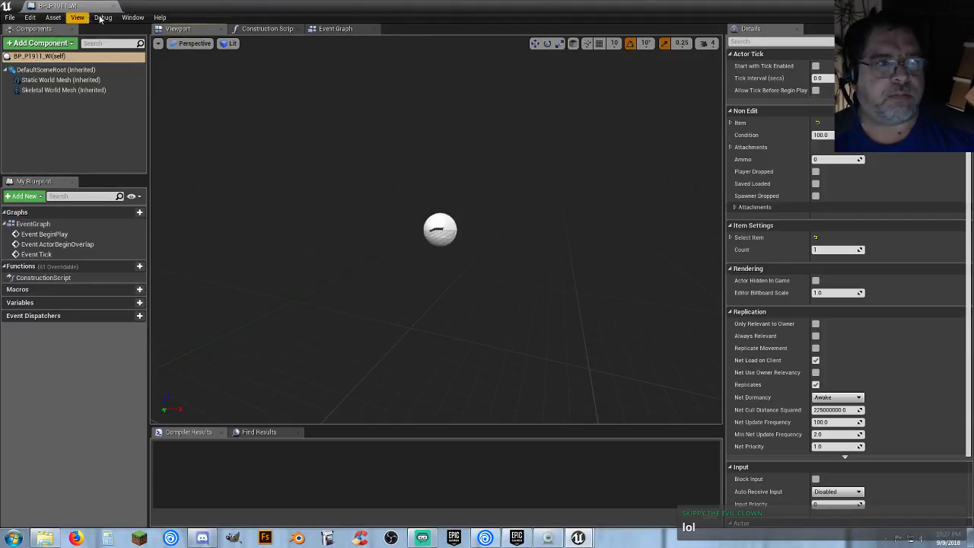
click(133, 16)
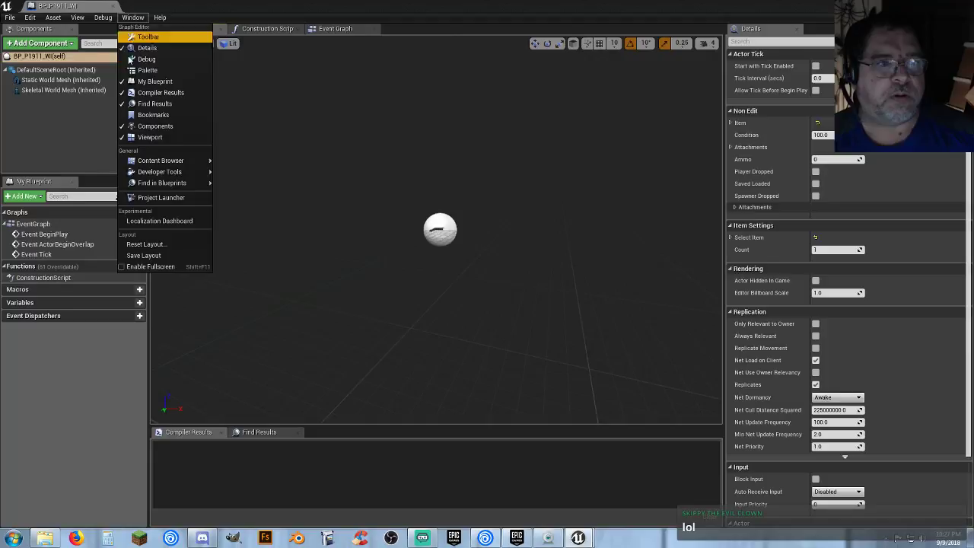
click(127, 37)
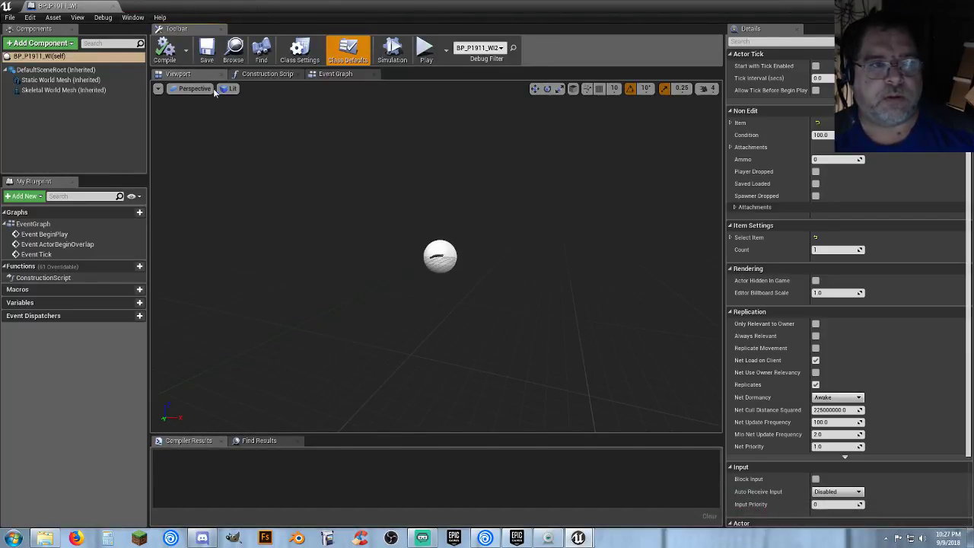
- Examine the pistol model in the blueprint viewport from several angles and distances
right_drag(440, 256, 464, 267)
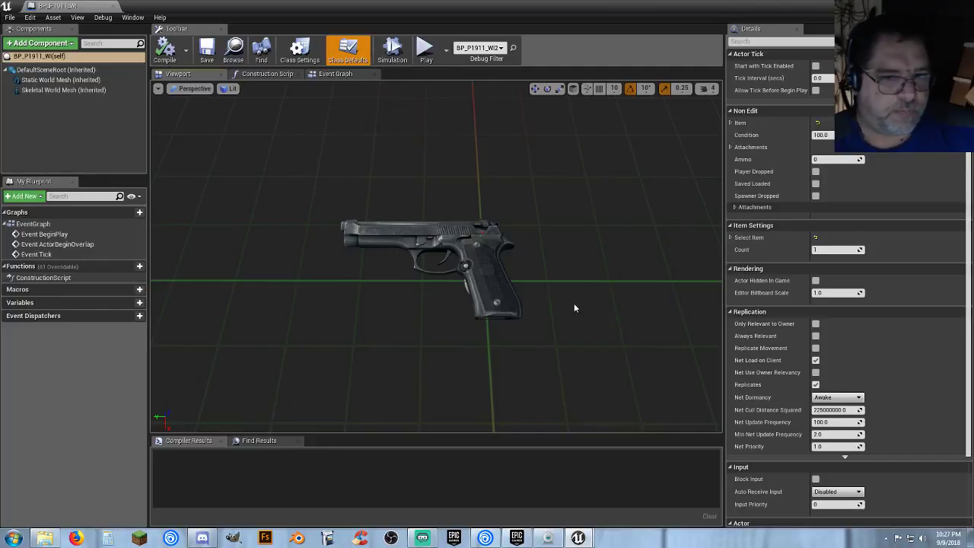
right_drag(575, 306, 567, 316)
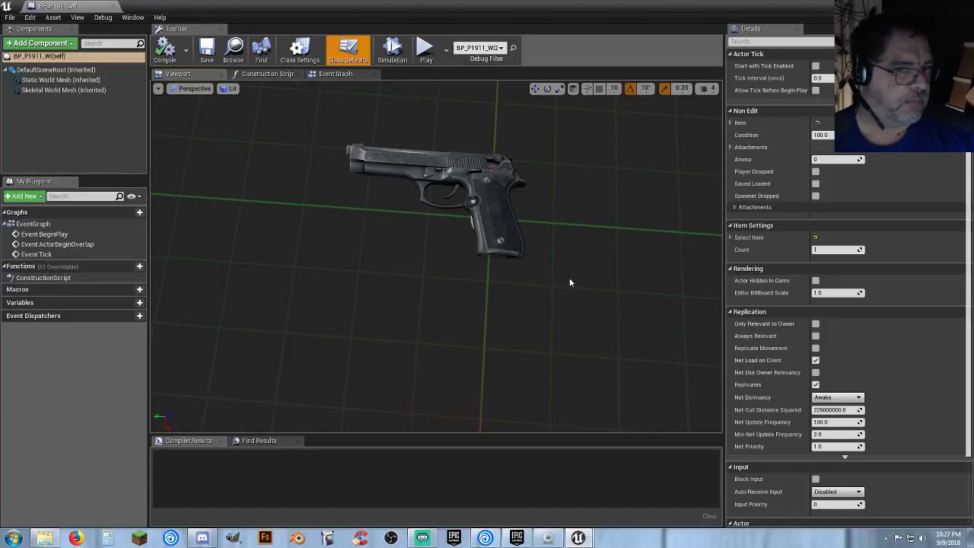
right_drag(569, 282, 435, 270)
key(s)
key(e)
key(w)
key(s)
key(w)
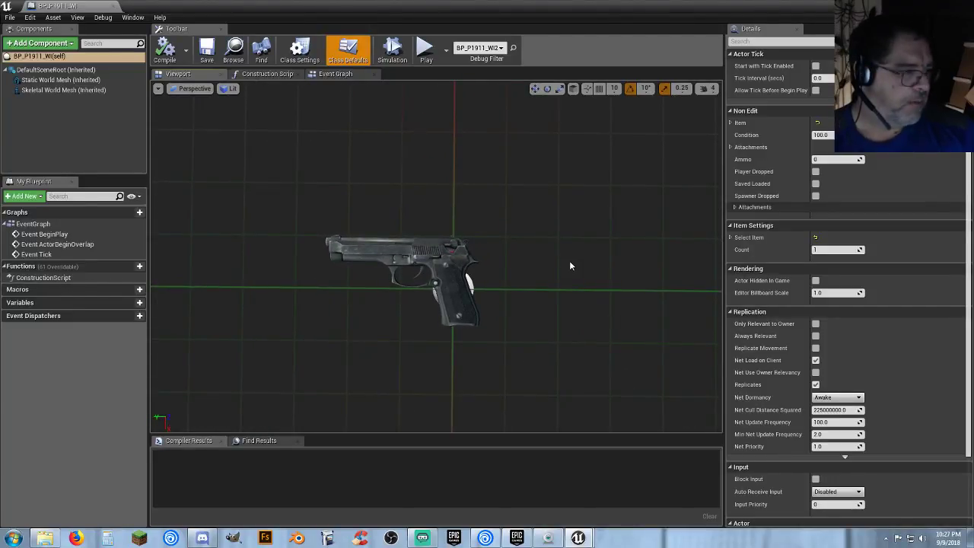
right_drag(569, 265, 617, 211)
- Lower the viewport camera speed to 1 and inspect the side of the pistol model up close
click(706, 88)
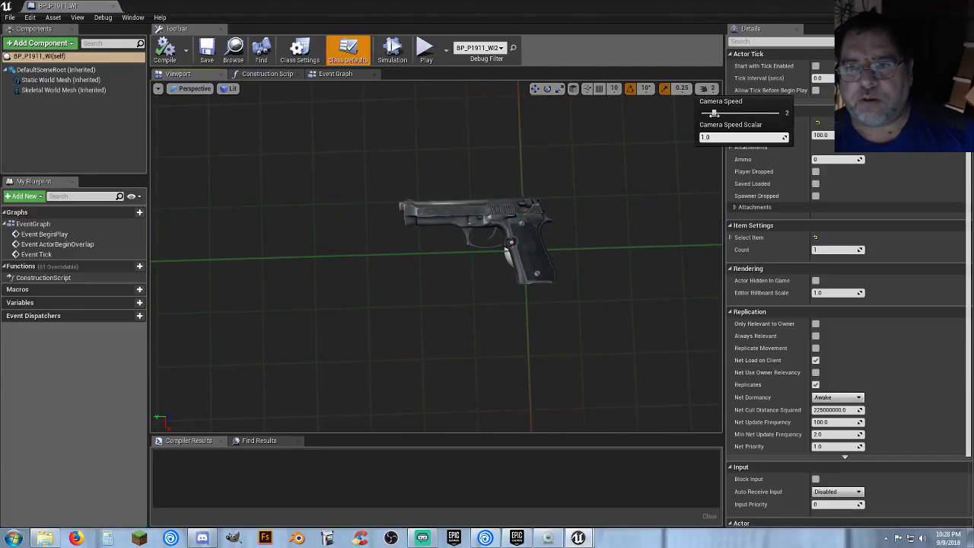
right_drag(596, 245, 612, 168)
key(w)
mouse_move(584, 223)
right_down()
mouse_move(579, 213)
mouse_move(596, 214)
right_up()
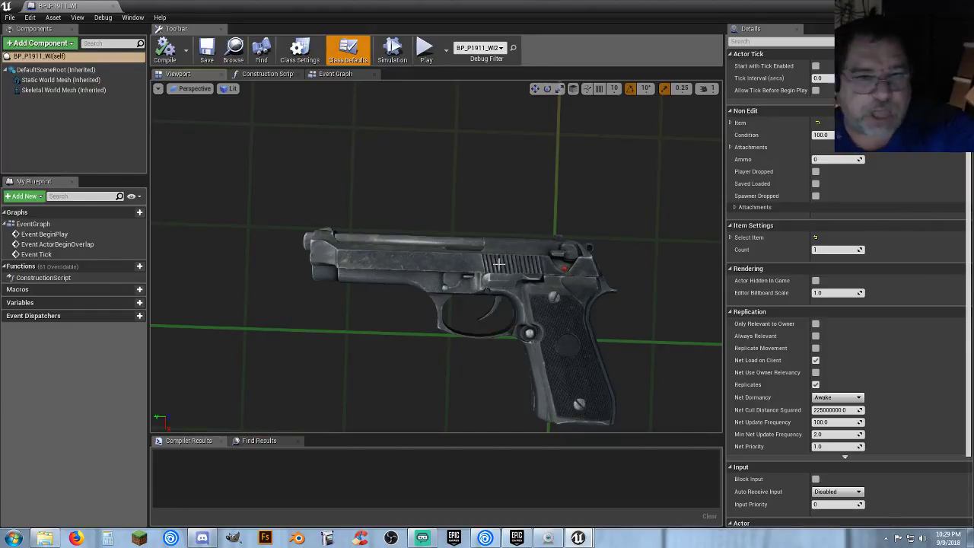
- Close the BP_P1911_WI blueprint and return to the ItemList data table
click(117, 6)
right_drag(358, 216, 635, 216)
right_drag(281, 196, 268, 142)
click(164, 6)
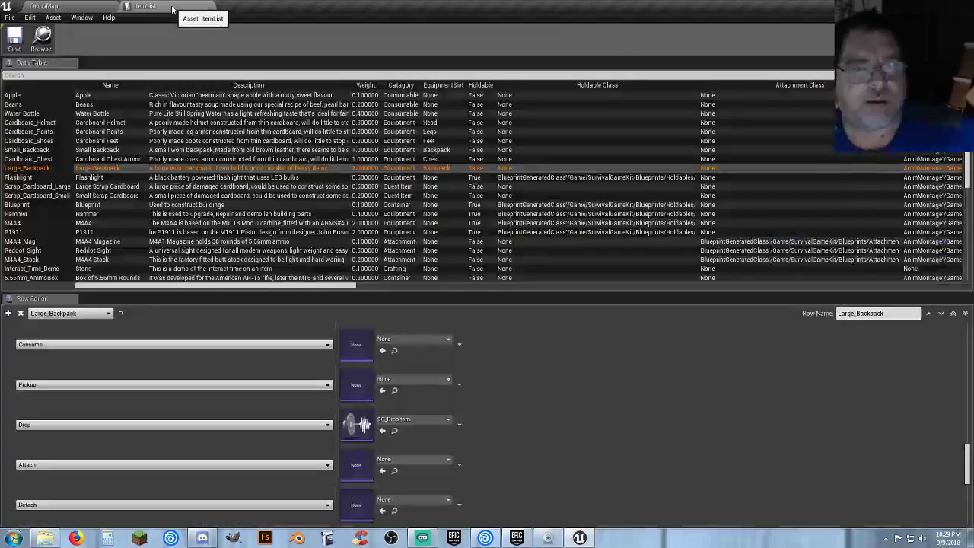
- Check the sounds assigned to Drop, Equip and Unequip in the Large_Backpack row
scroll(495, 468, down, 3)
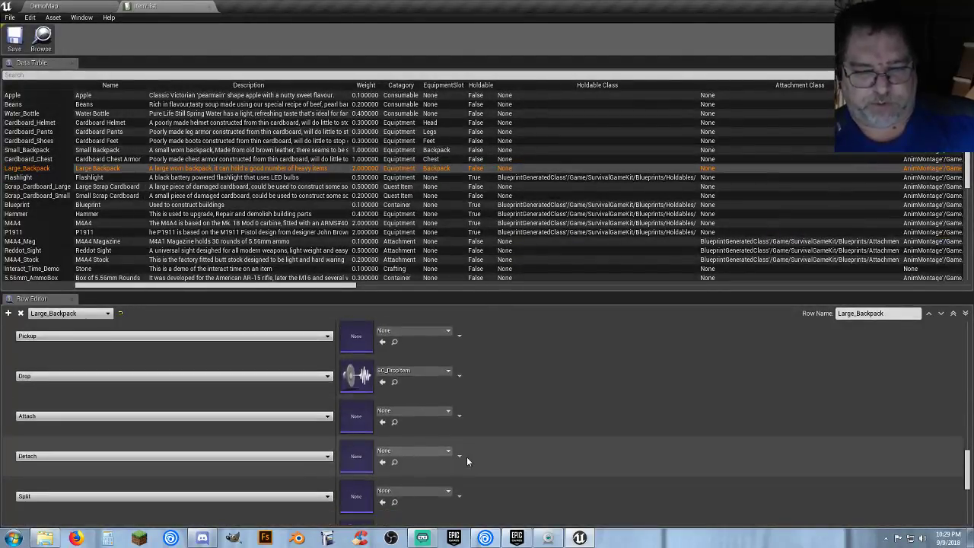
scroll(438, 449, down, 2)
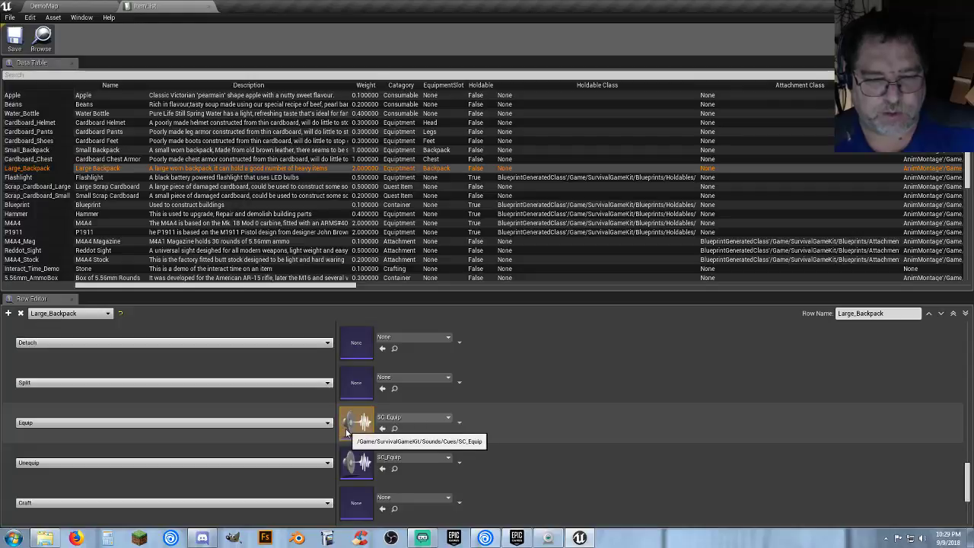
scroll(357, 432, up, 4)
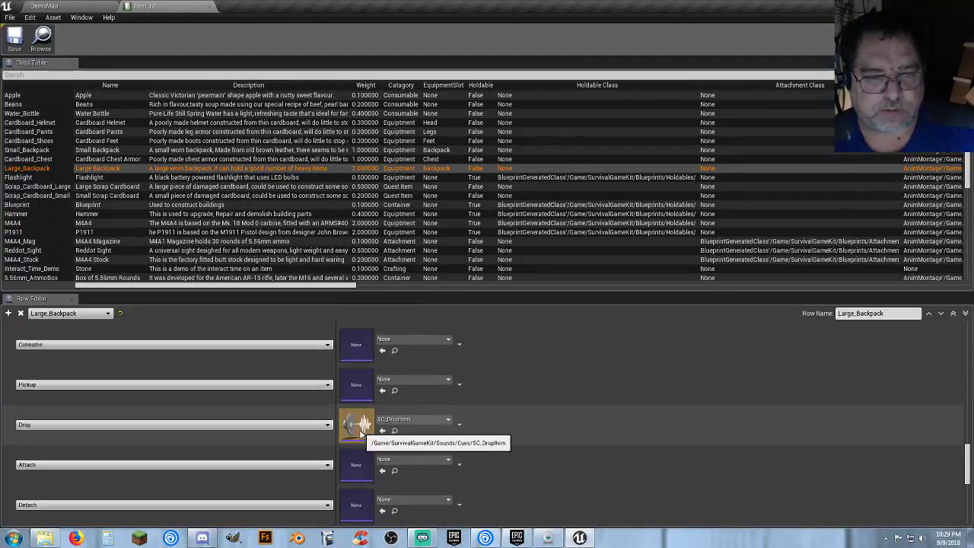
- Set the Flashlight row's Drop sound to the SC_DropItem sound cue
click(34, 178)
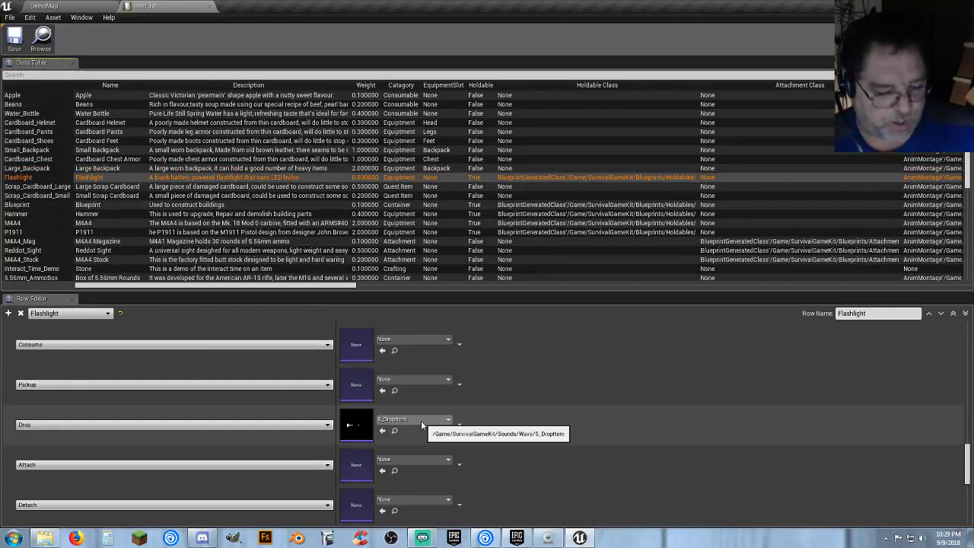
click(421, 421)
text(dr)
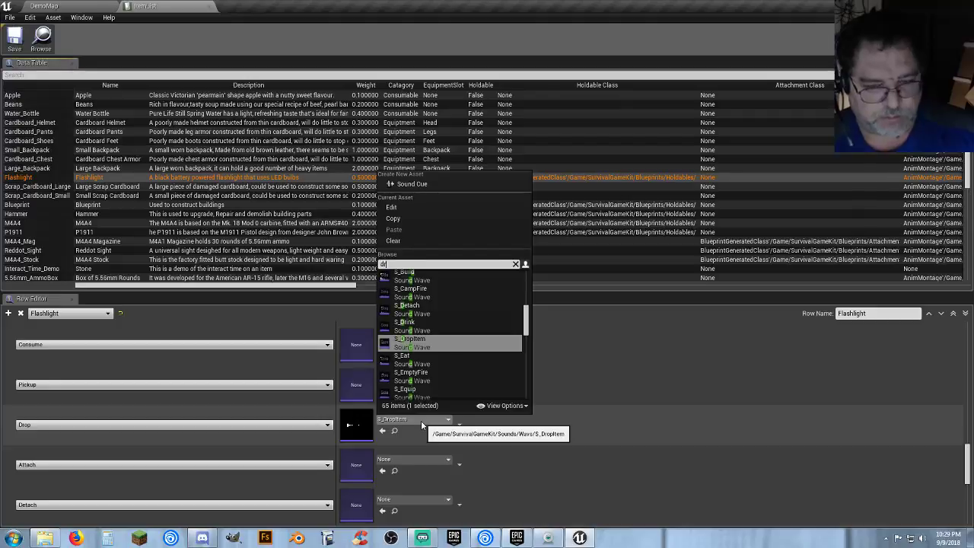
click(418, 328)
scroll(471, 385, down, 5)
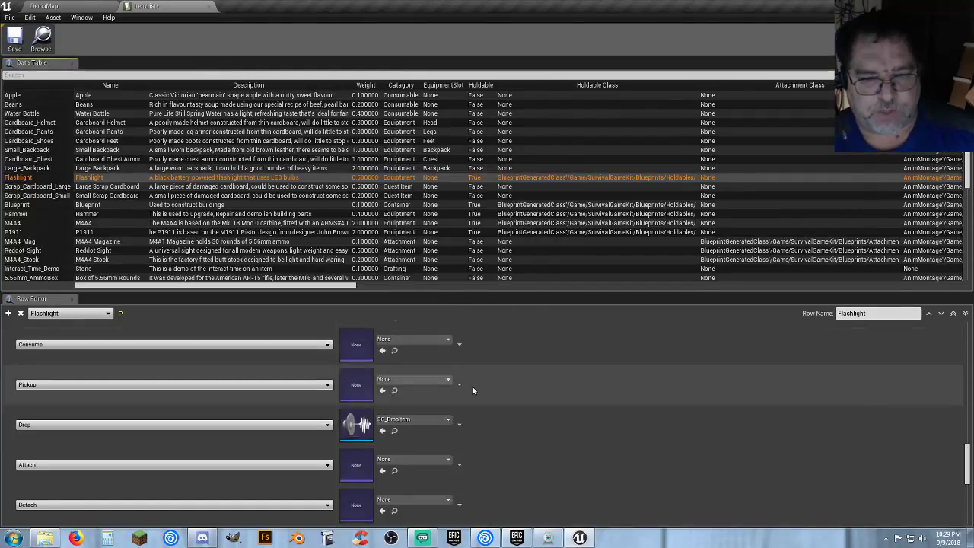
- Set the Scrap_Cardboard_Large row's Drop sound to the SC_DropItem sound cue and check the row's remaining sounds
scroll(501, 415, up, 4)
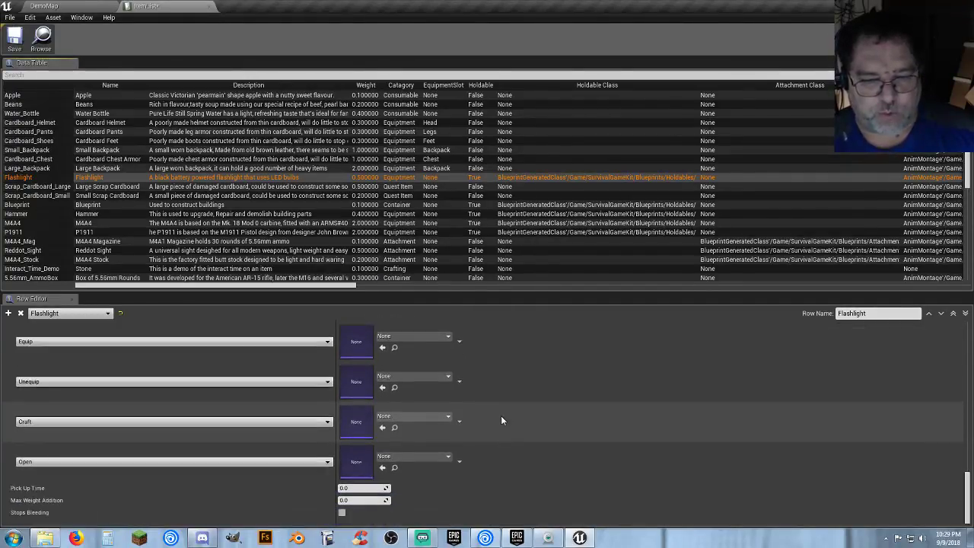
scroll(501, 420, up, 3)
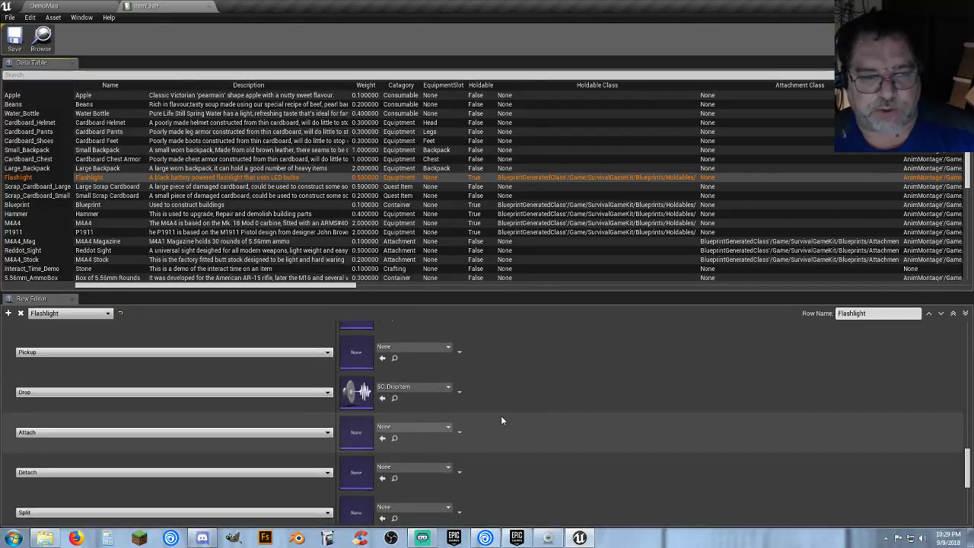
scroll(501, 415, up, 1)
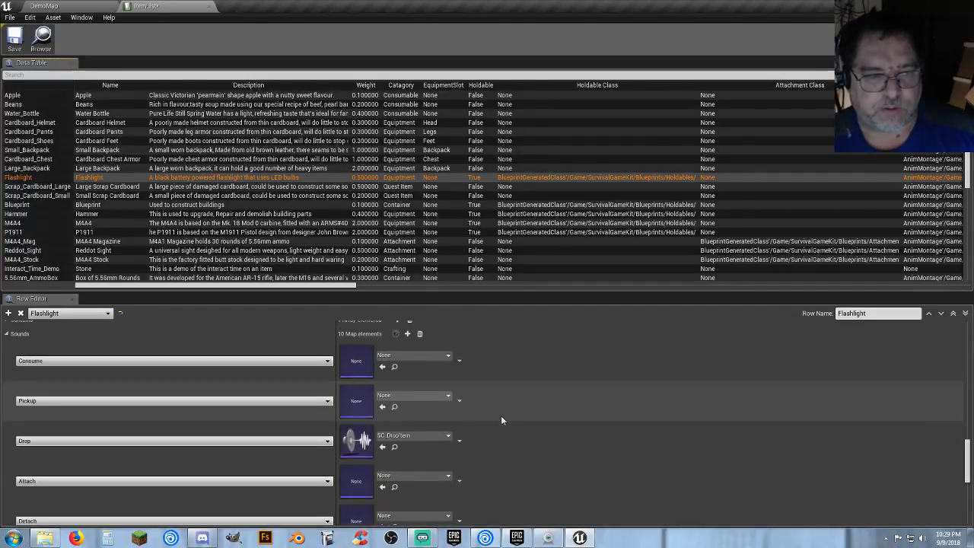
click(44, 187)
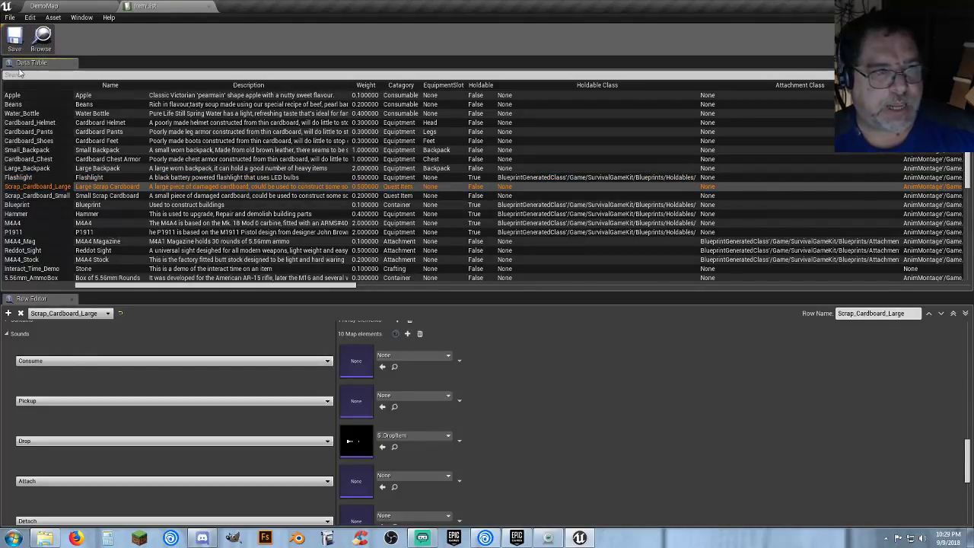
click(424, 438)
text(dr)
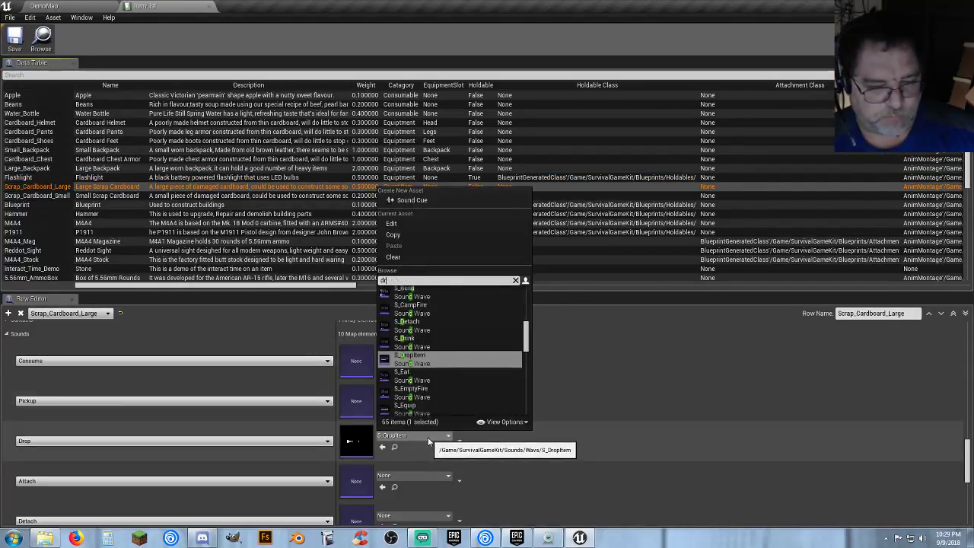
click(431, 347)
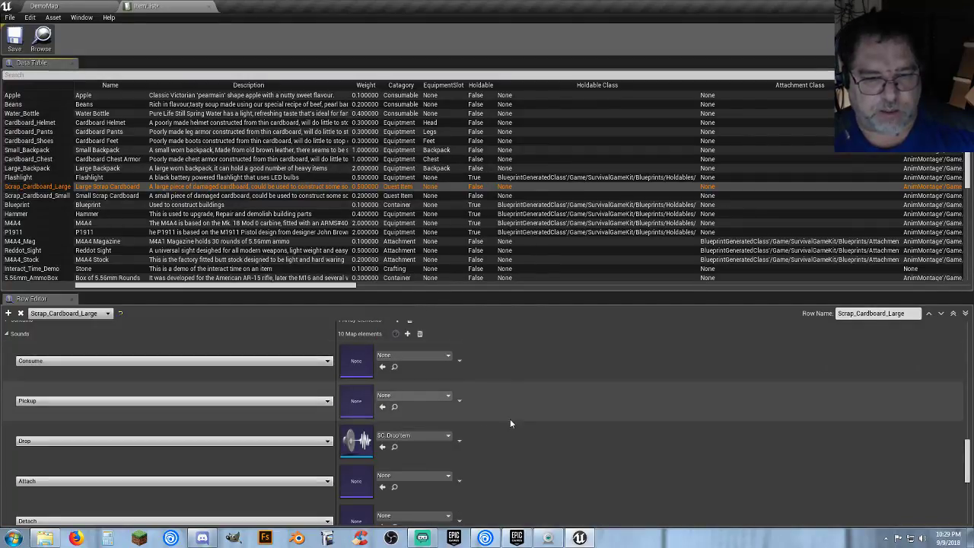
scroll(512, 425, down, 5)
scroll(512, 427, up, 5)
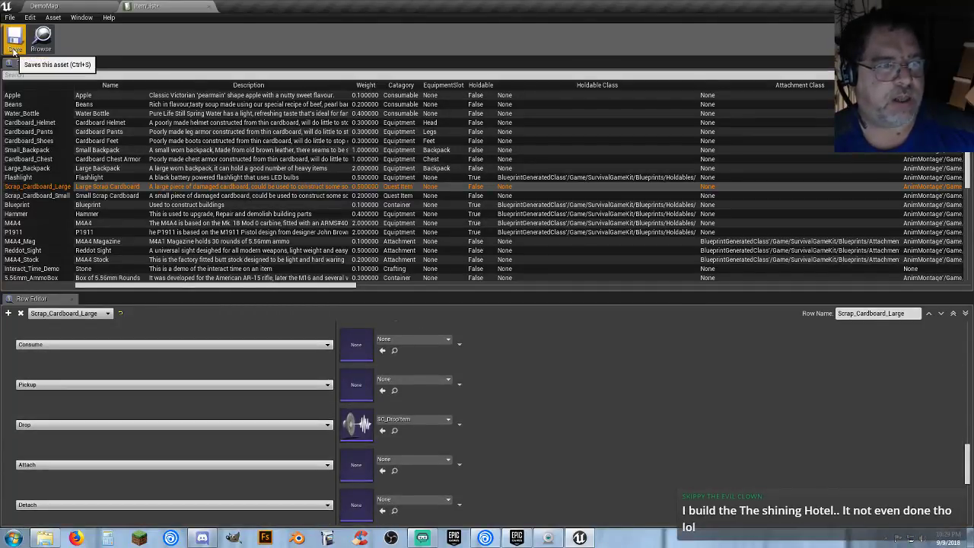
- Set the Scrap_Cardboard_Small row's Drop sound to the SC_DropItem sound cue
click(27, 197)
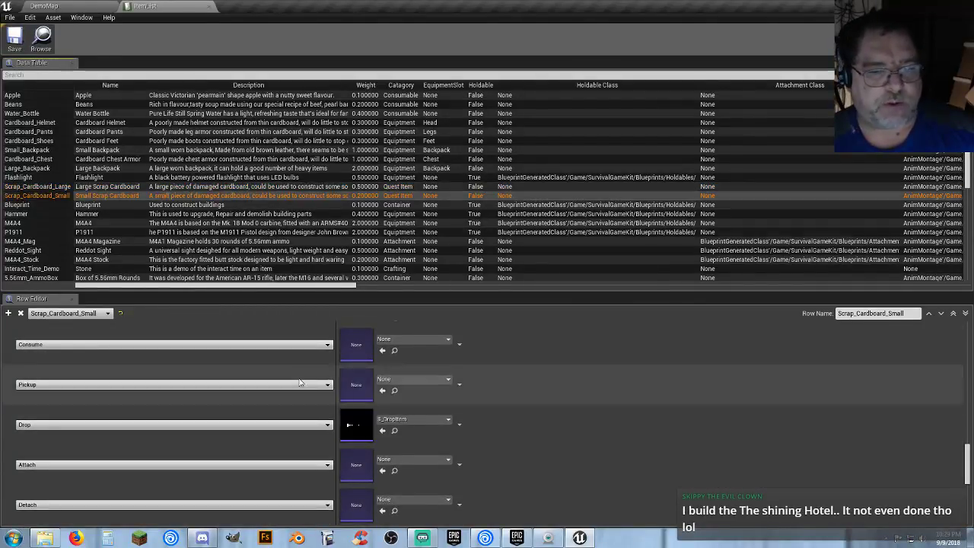
click(418, 419)
text(dr)
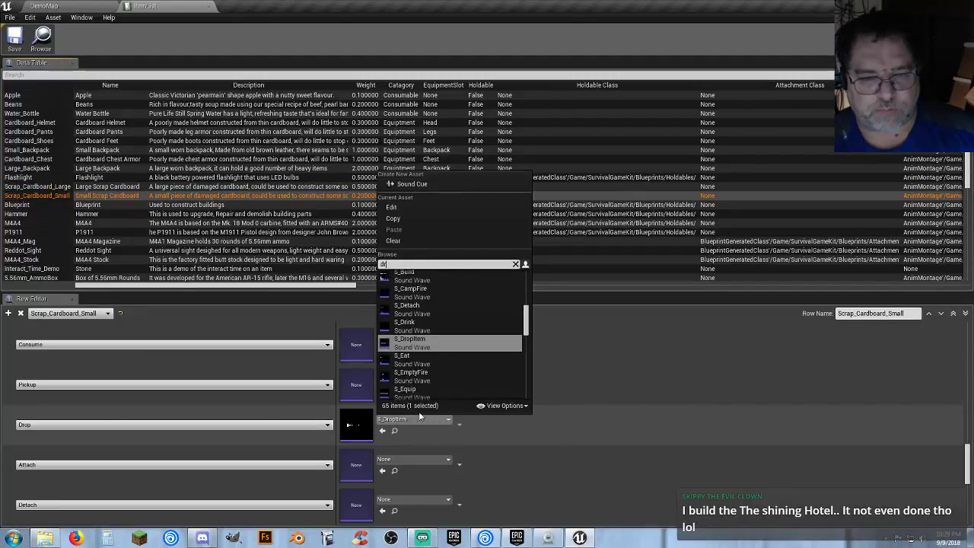
click(427, 327)
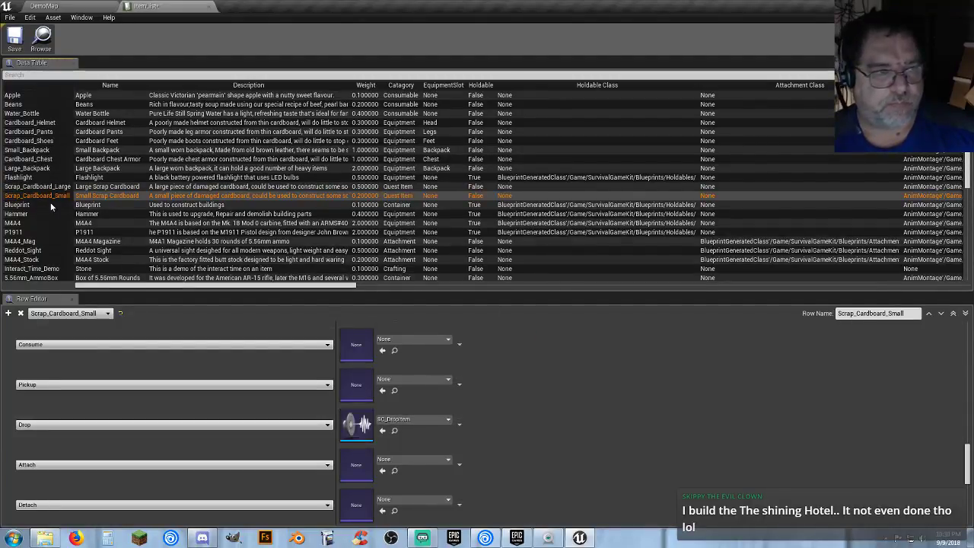
- Set the Blueprint row's Drop sound to the SC_DropItem sound cue and save the data table
click(23, 206)
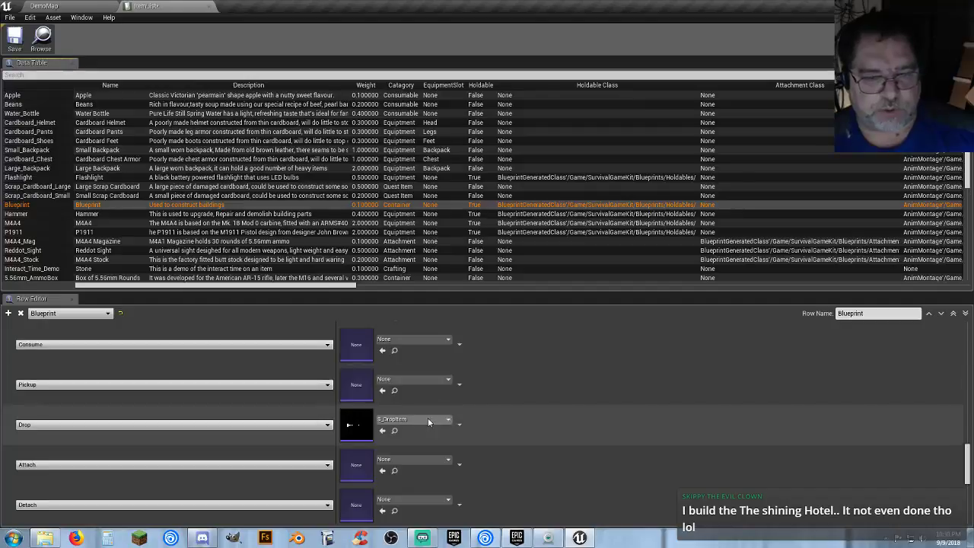
click(427, 420)
text(d)
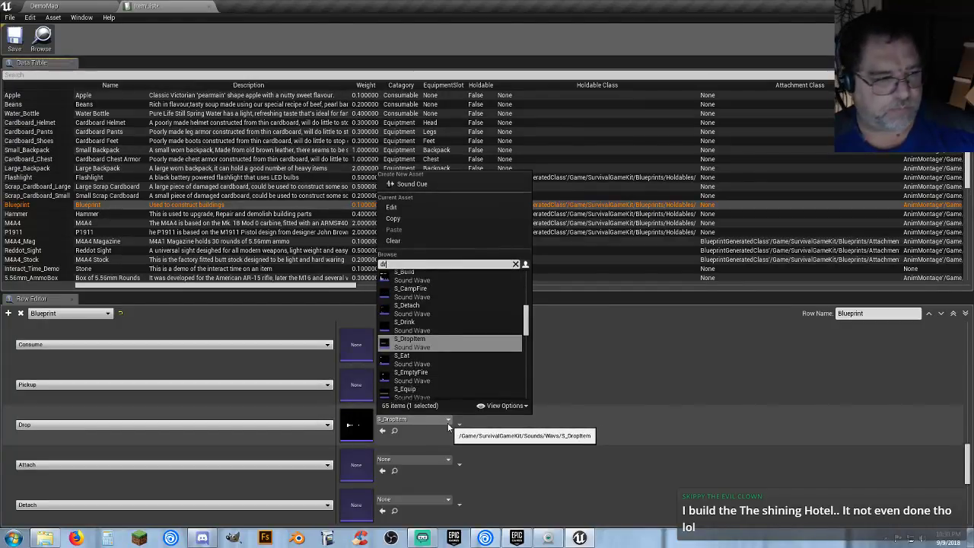
text(r)
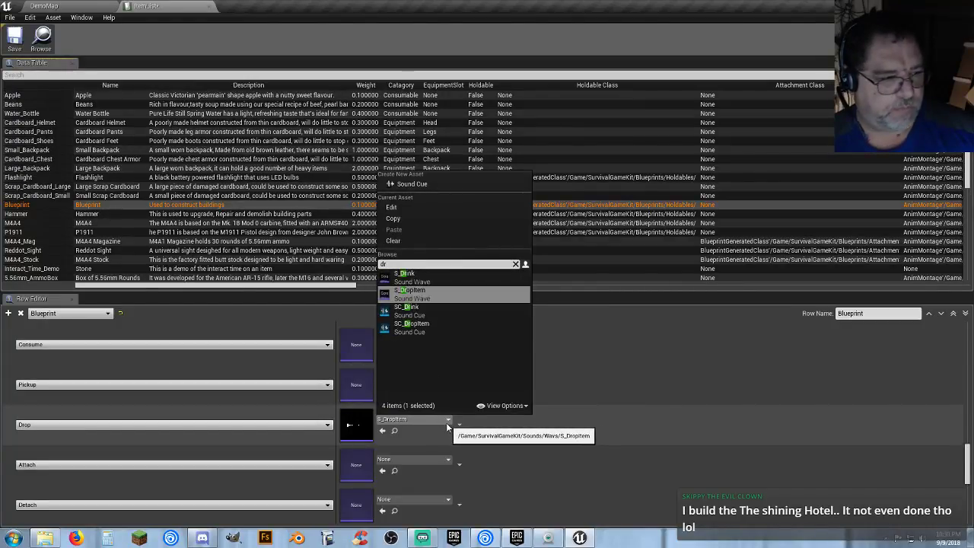
click(432, 333)
scroll(504, 400, down, 2)
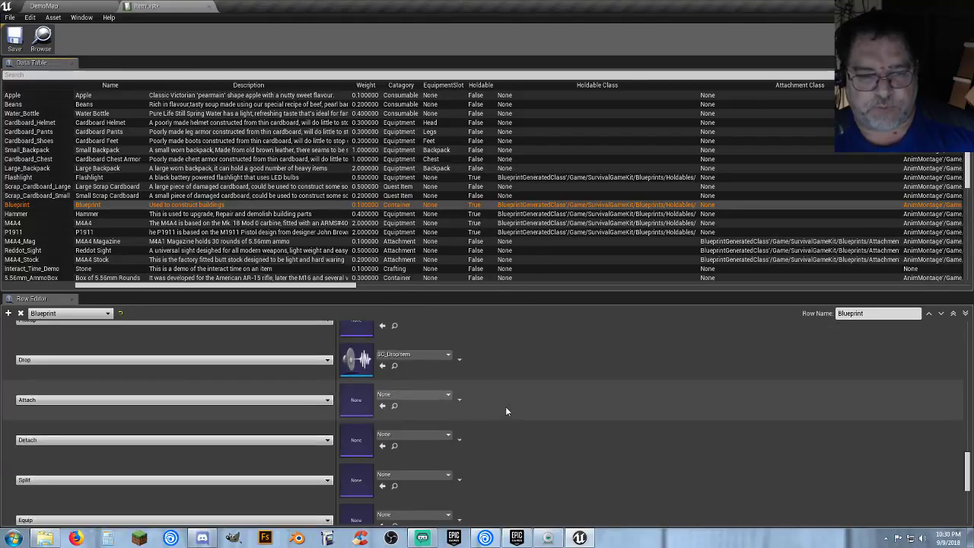
scroll(506, 411, down, 3)
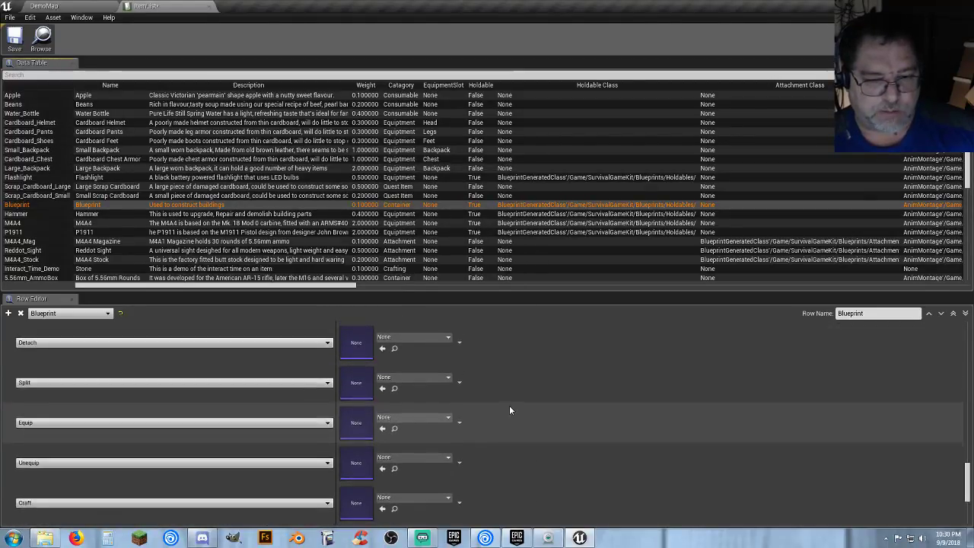
scroll(510, 410, up, 5)
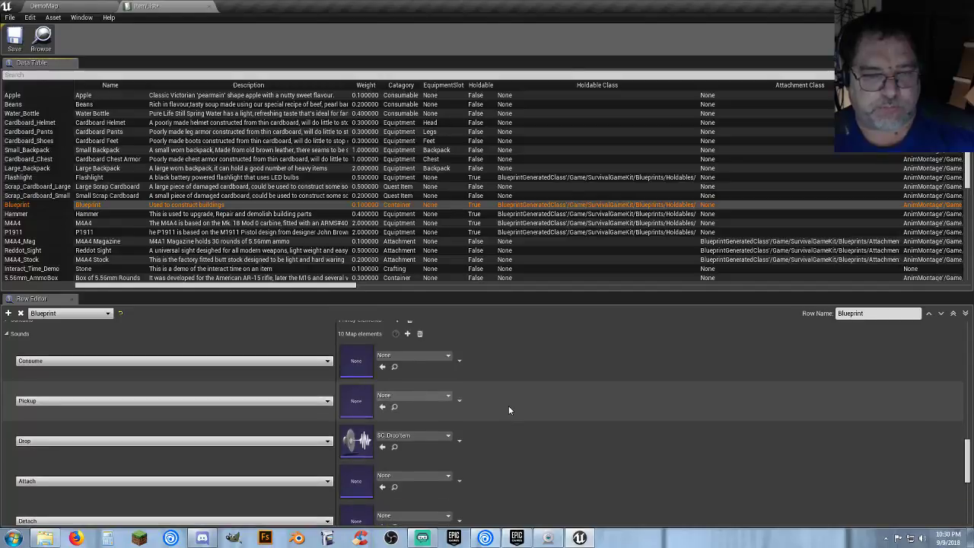
scroll(509, 410, down, 1)
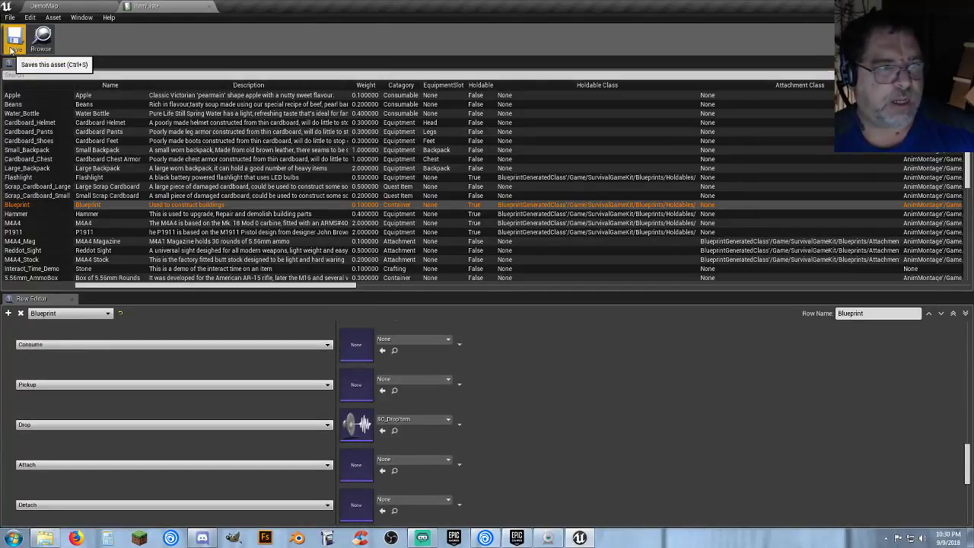
click(11, 50)
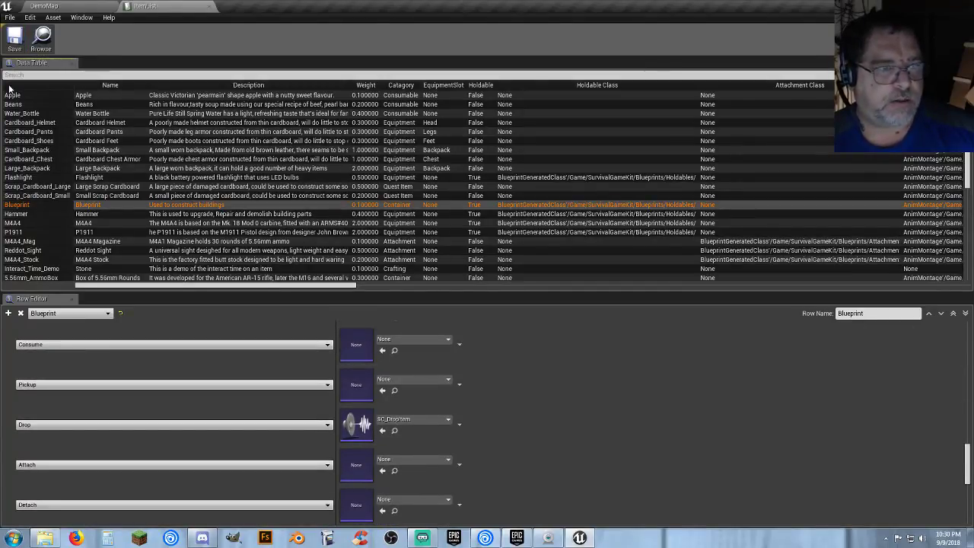
- Set the Hammer row's Drop sound to the SC_DropItem sound cue and check the row's other sounds
click(16, 214)
click(426, 421)
text(d)
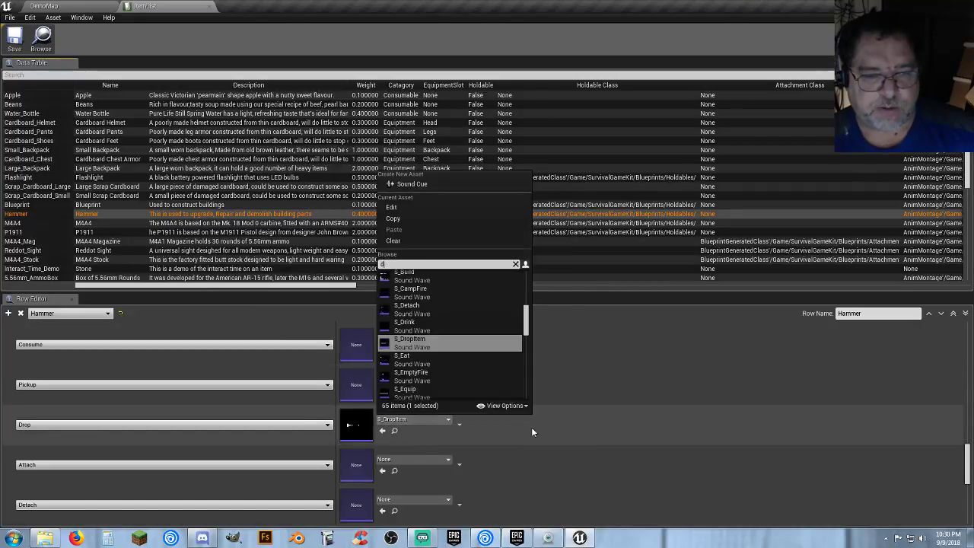
text(r)
click(439, 327)
scroll(504, 380, down, 1)
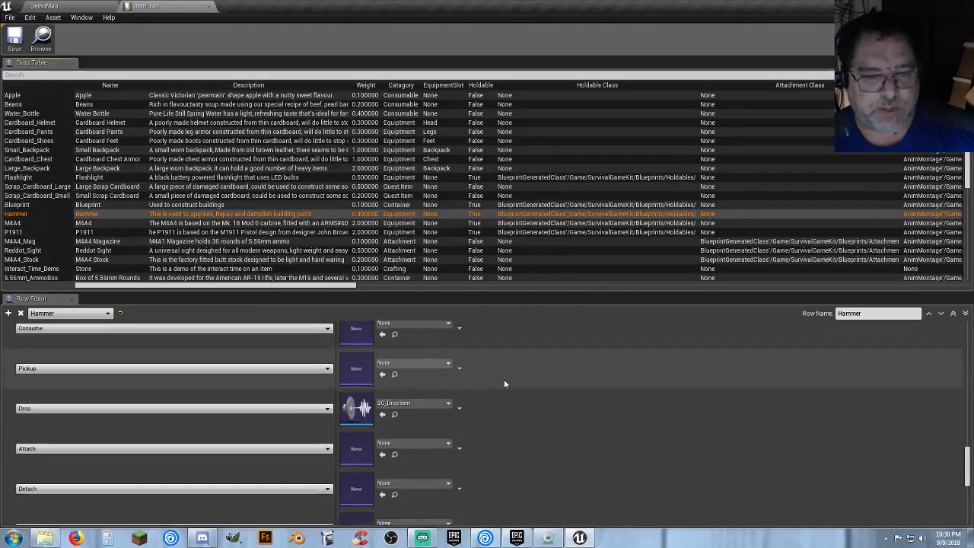
scroll(504, 382, down, 5)
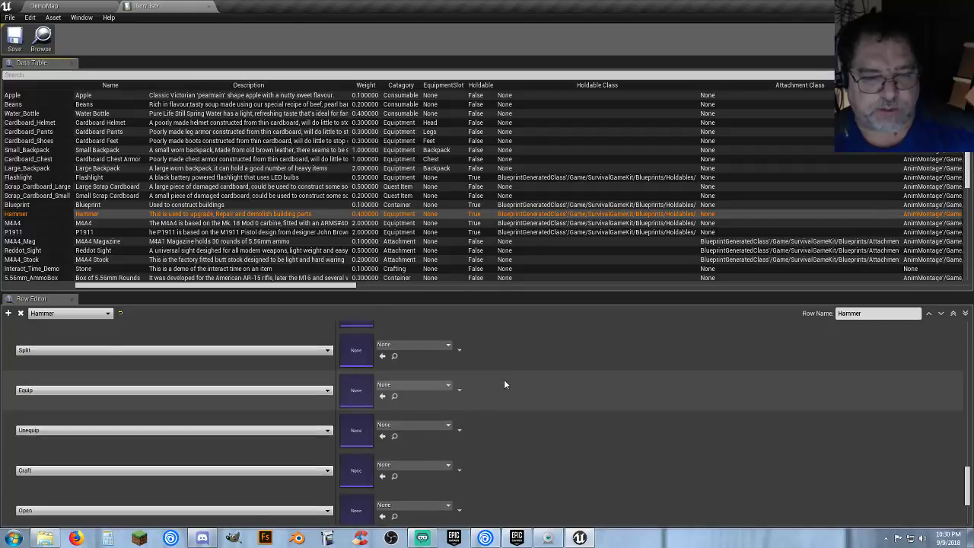
scroll(505, 384, up, 6)
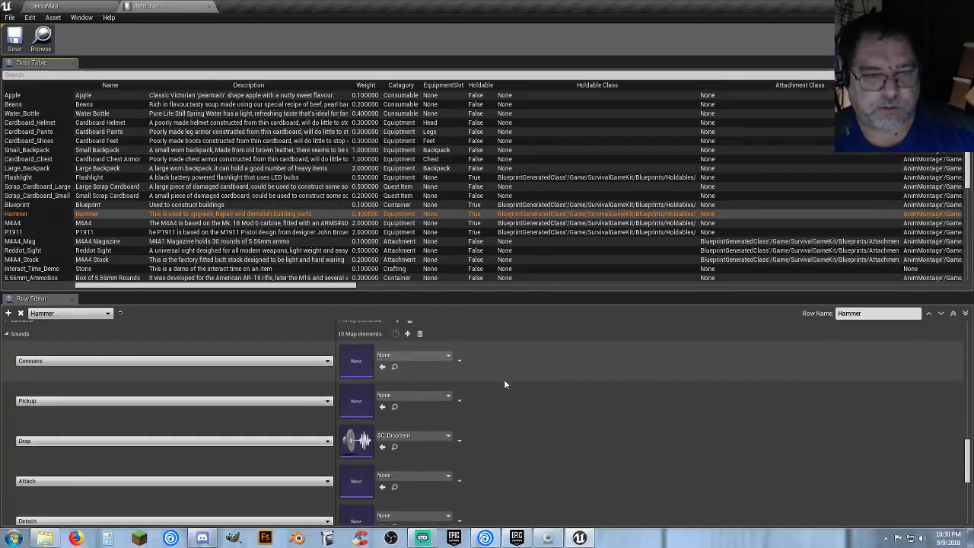
- Set the M4A4 row's Drop sound to the SC_DropItem sound cue and check the row's other sounds
click(29, 223)
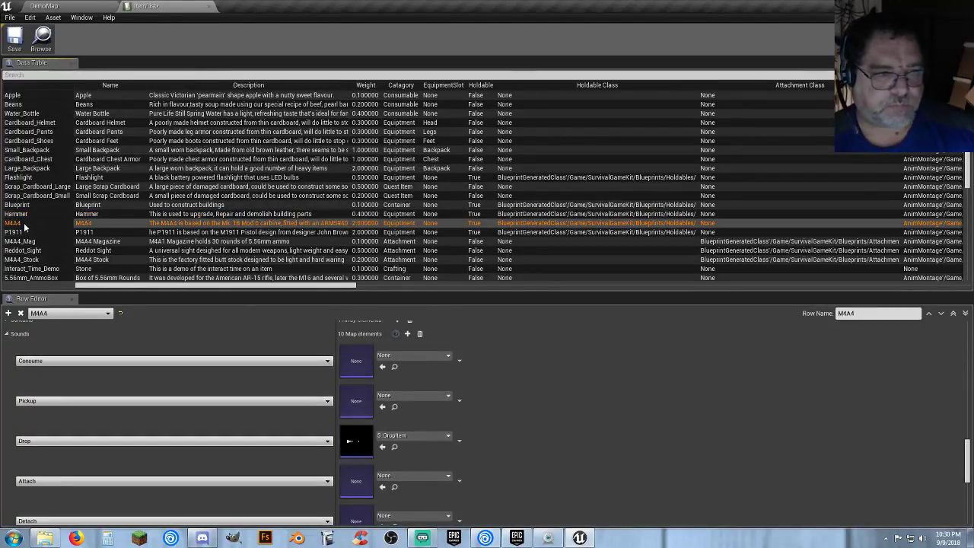
click(403, 436)
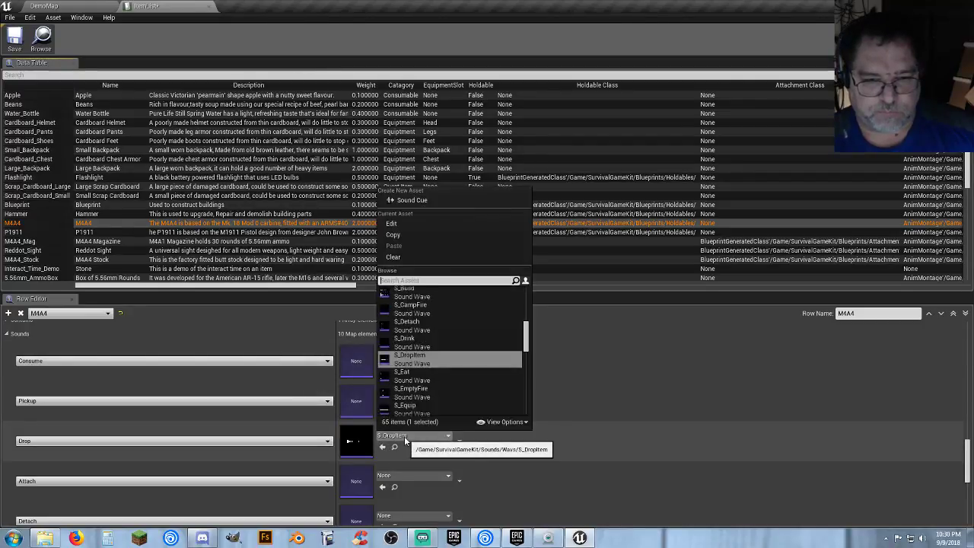
text(dr)
click(426, 314)
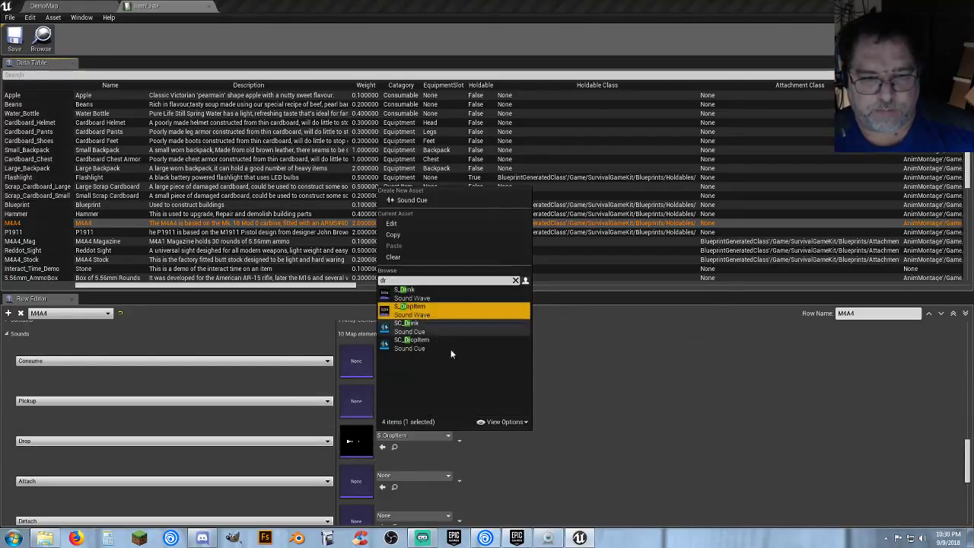
click(444, 316)
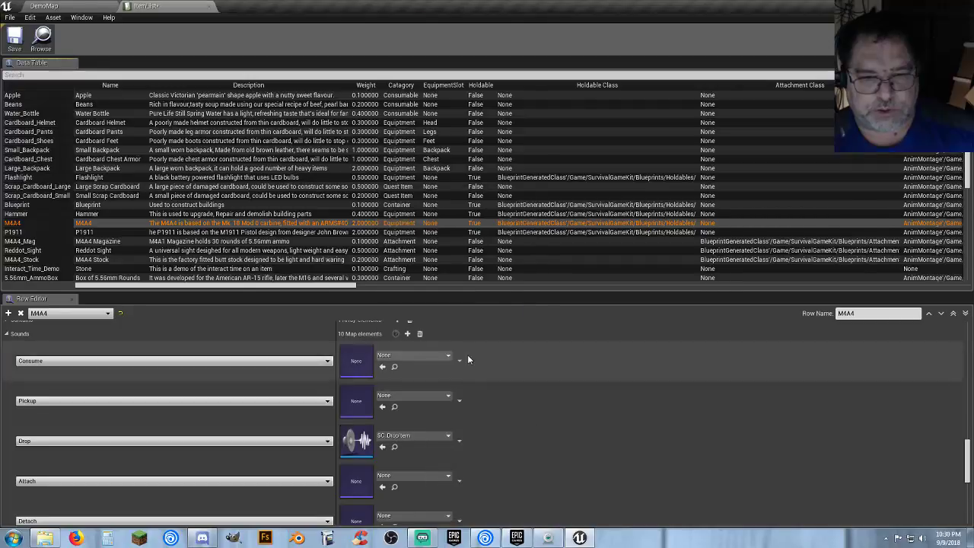
scroll(512, 382, down, 3)
scroll(516, 388, up, 3)
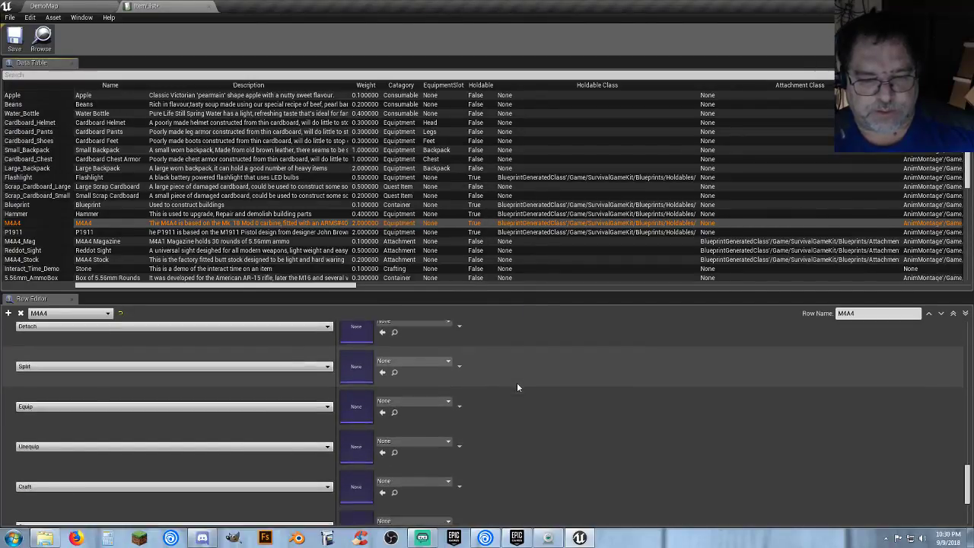
scroll(513, 385, up, 2)
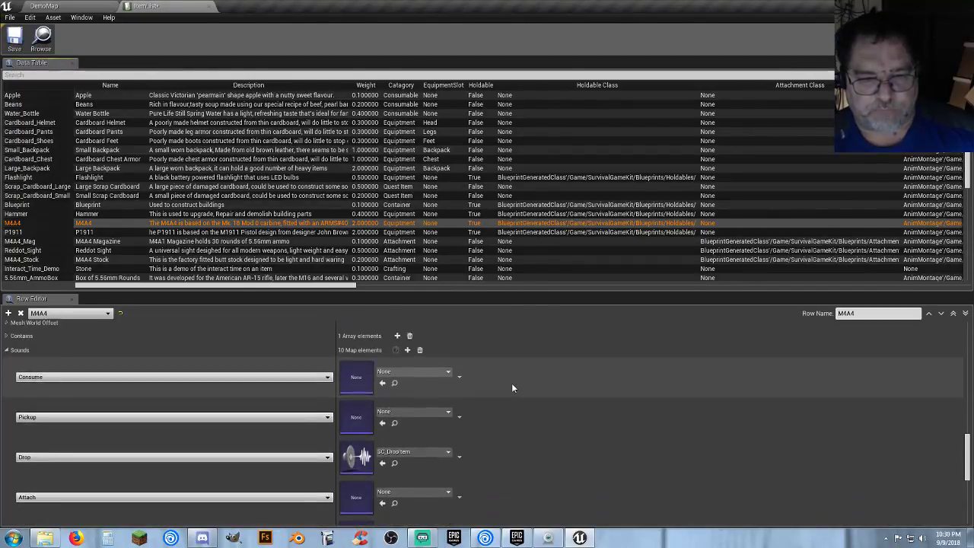
- Set the P1911 row's Drop sound to the SC_DropItem sound cue and check the row's other sounds
click(16, 232)
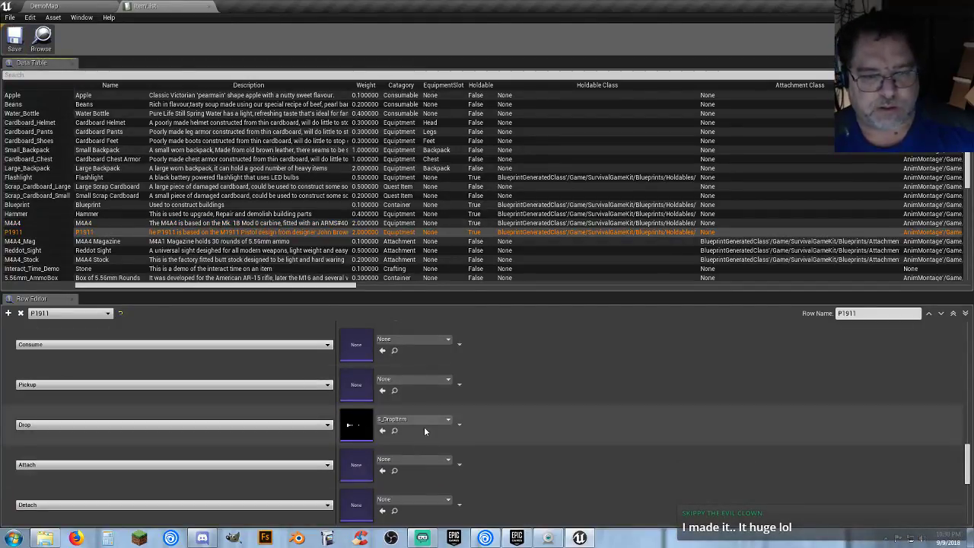
click(422, 420)
text(dr)
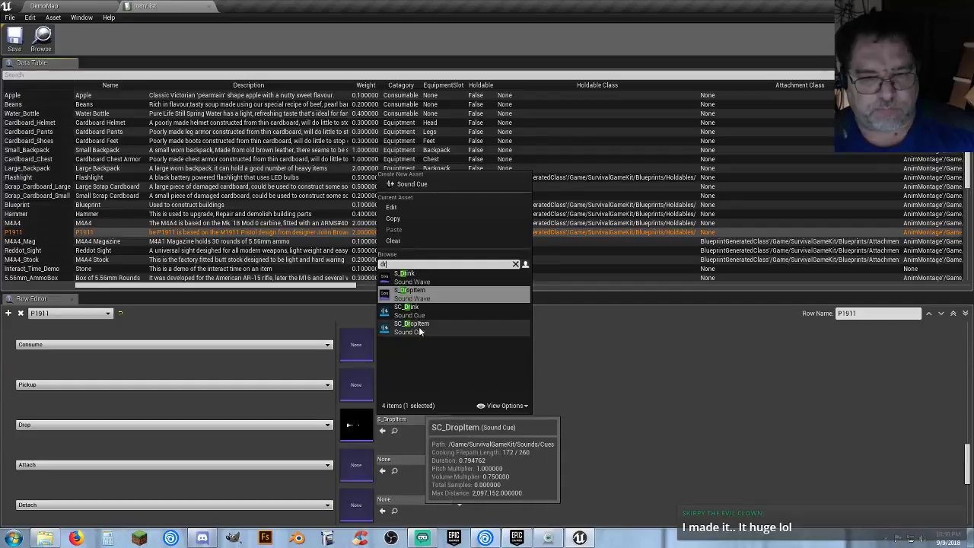
click(419, 329)
scroll(521, 437, down, 2)
scroll(518, 440, down, 6)
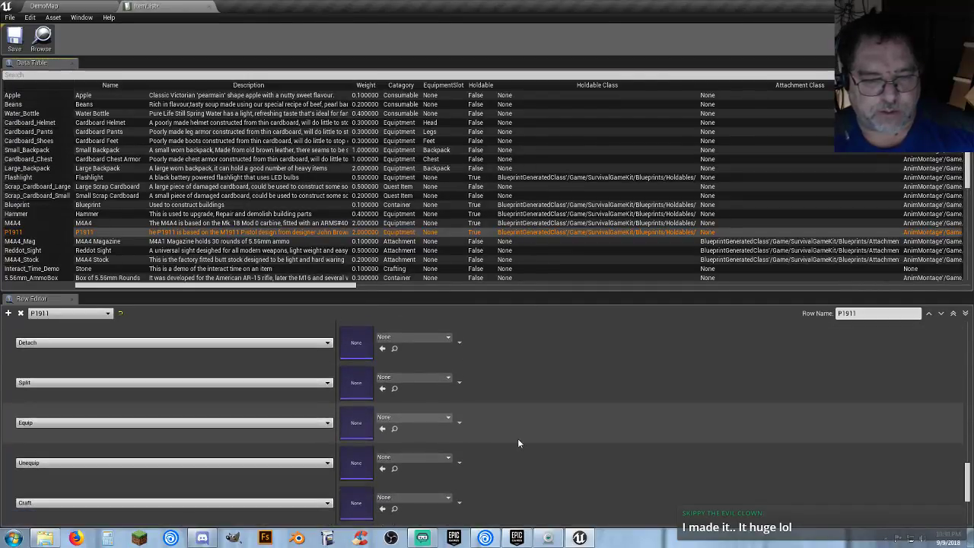
scroll(515, 442, up, 7)
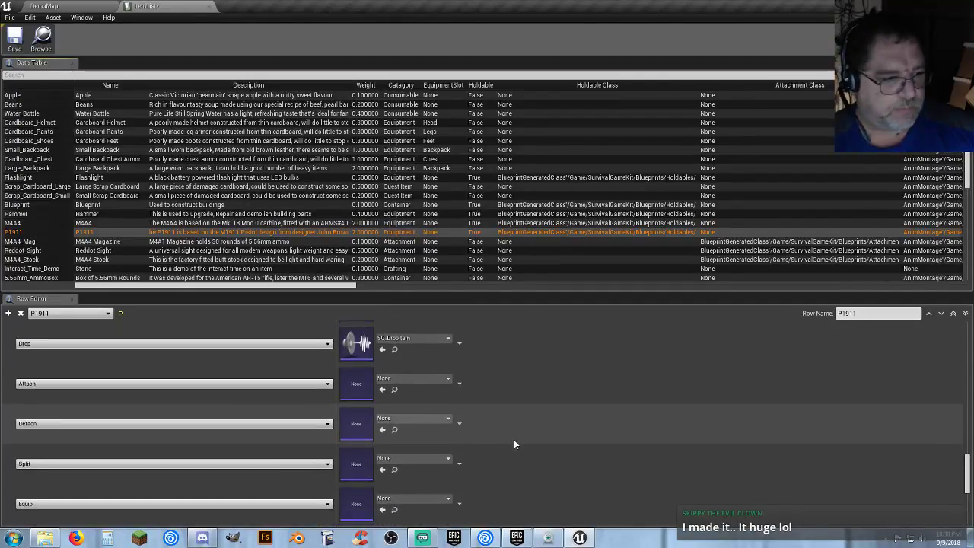
scroll(515, 445, up, 2)
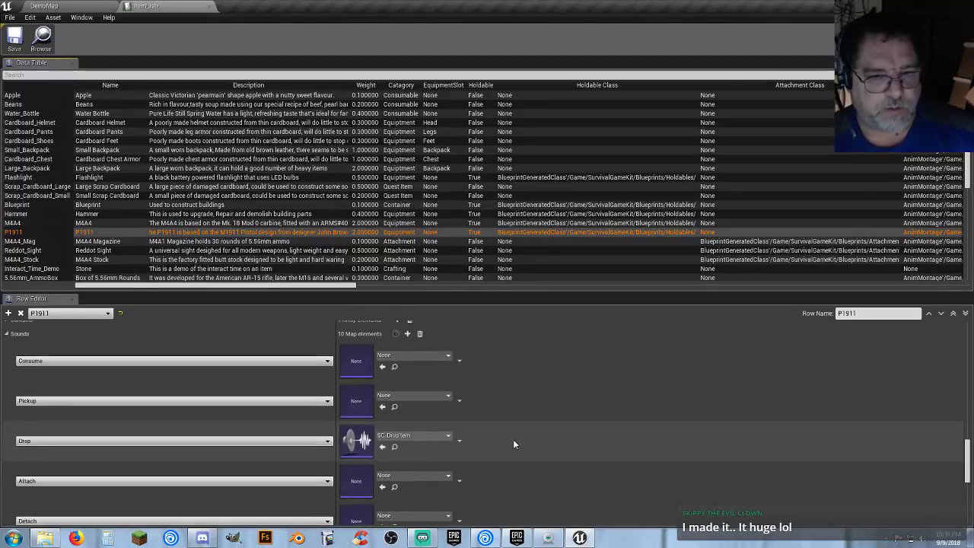
- Set the M4A4_Mag row's Drop sound to the SC_DropItem sound cue
click(26, 242)
click(431, 419)
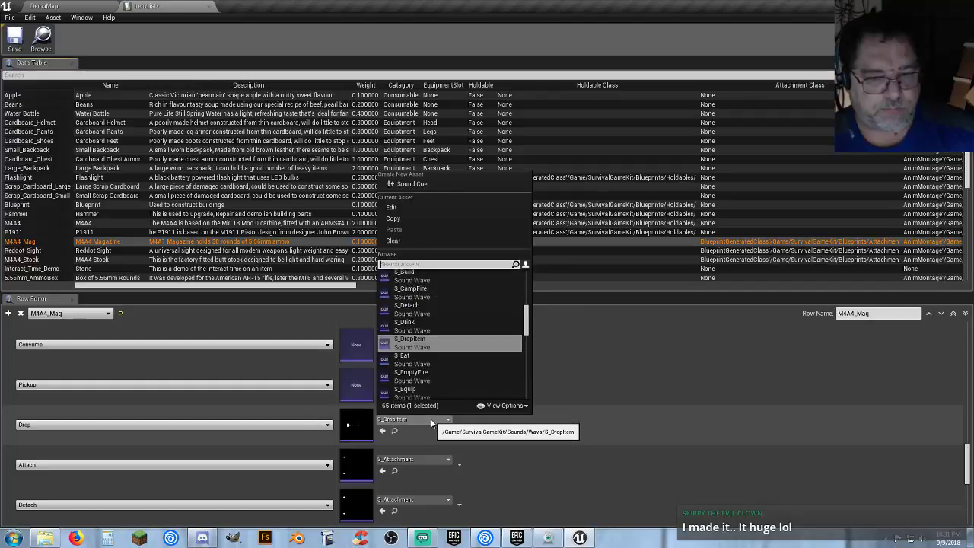
text(dr)
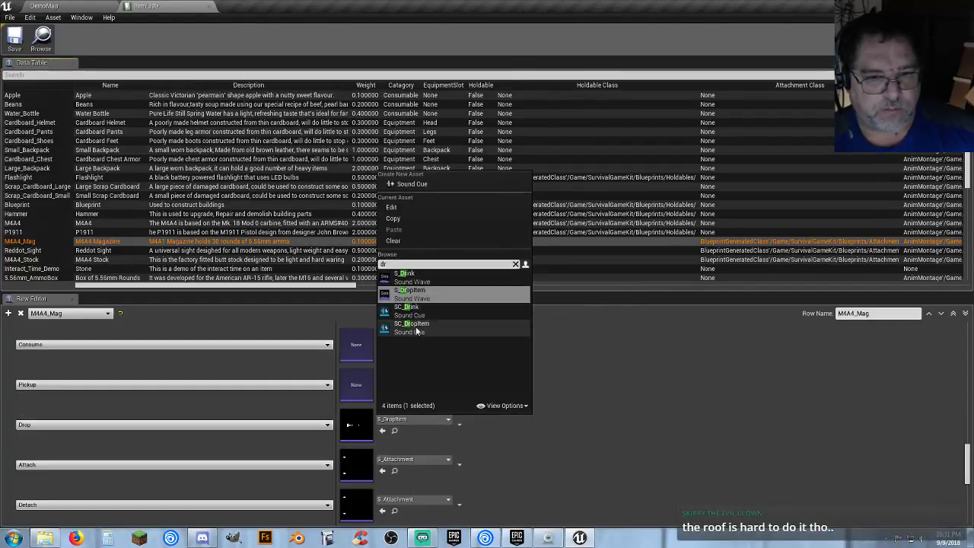
click(417, 328)
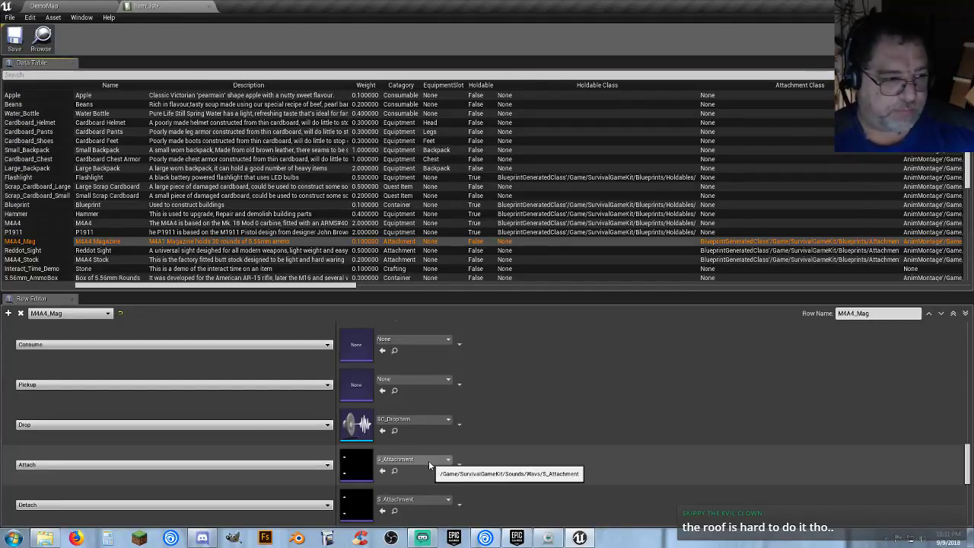
- Set the M4A4_Mag row's Attach and Detach sounds to the SC_Attach sound cue and save the data table
click(429, 460)
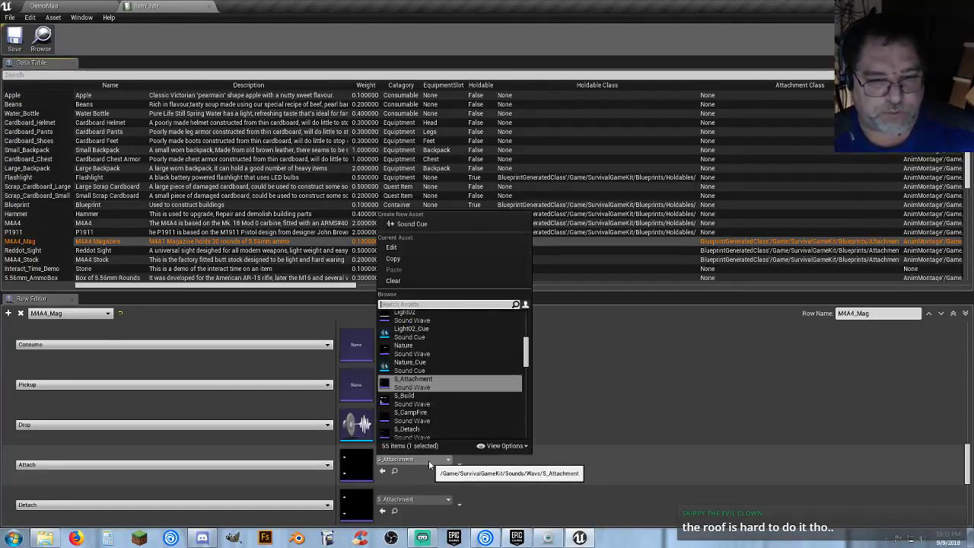
text(atta)
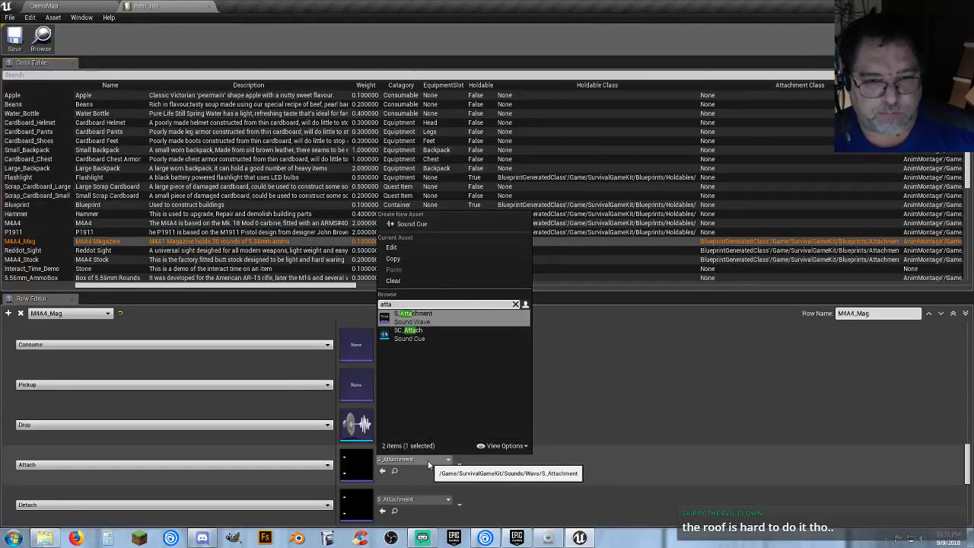
click(428, 338)
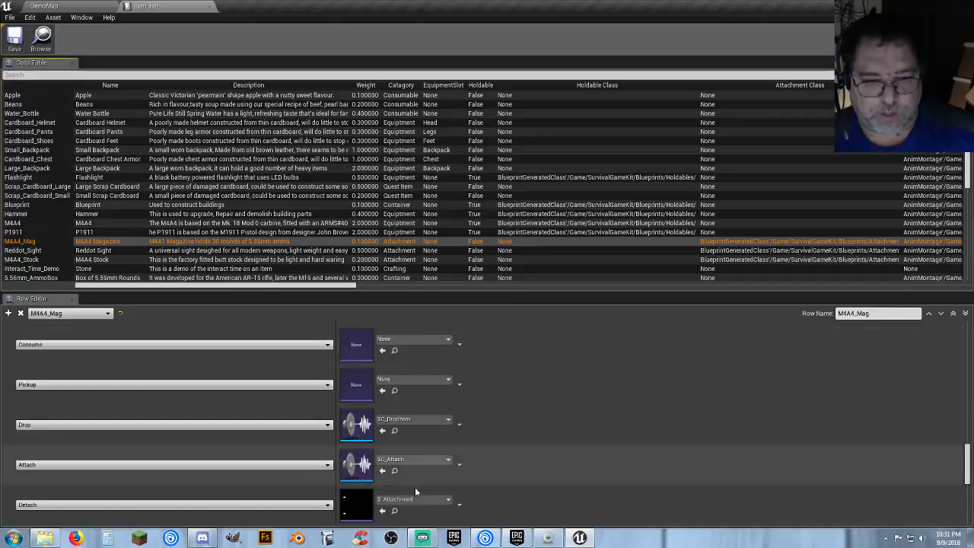
click(415, 500)
text(atta)
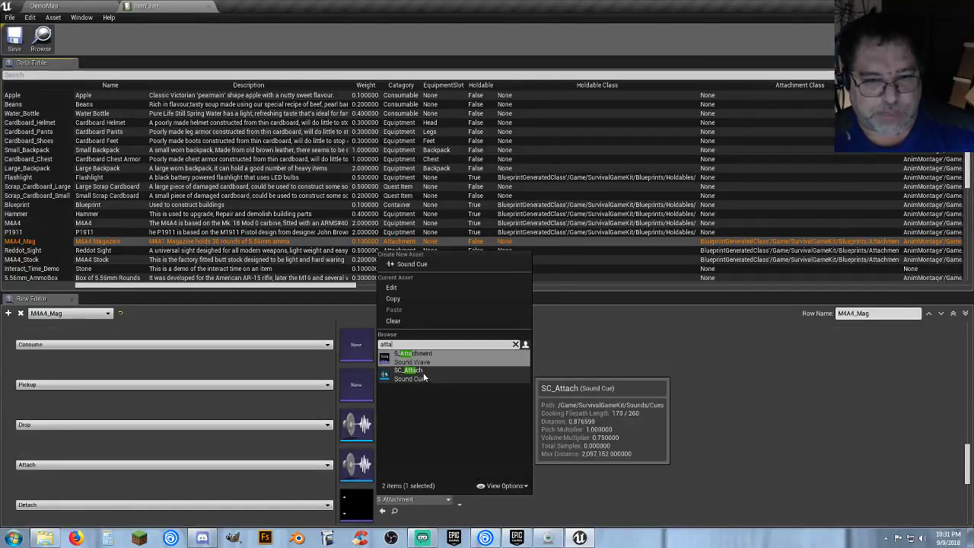
click(423, 372)
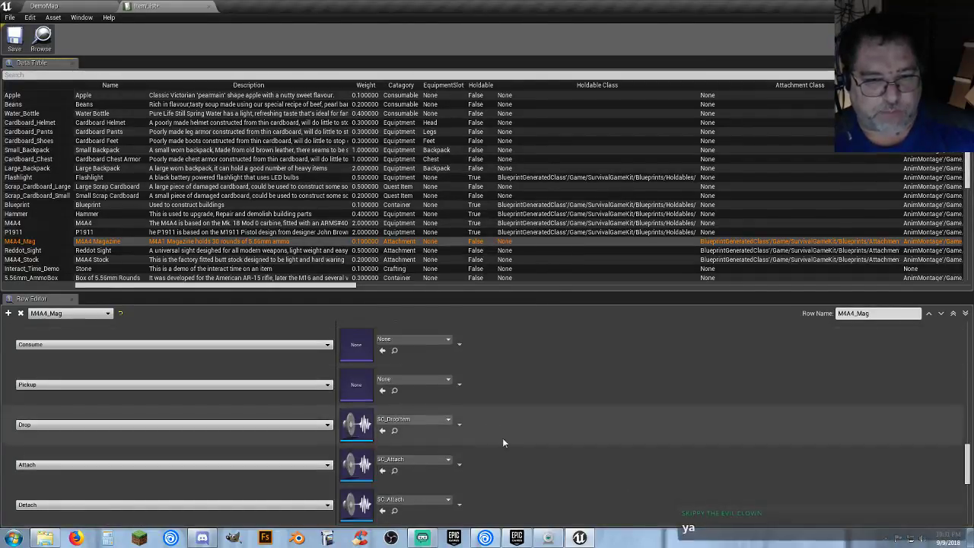
scroll(505, 445, down, 2)
scroll(507, 455, down, 6)
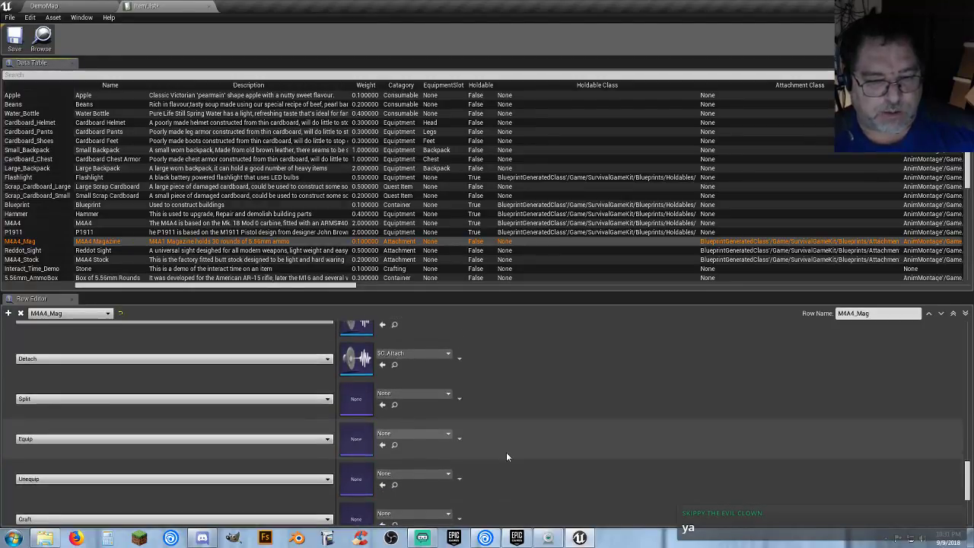
scroll(507, 456, up, 9)
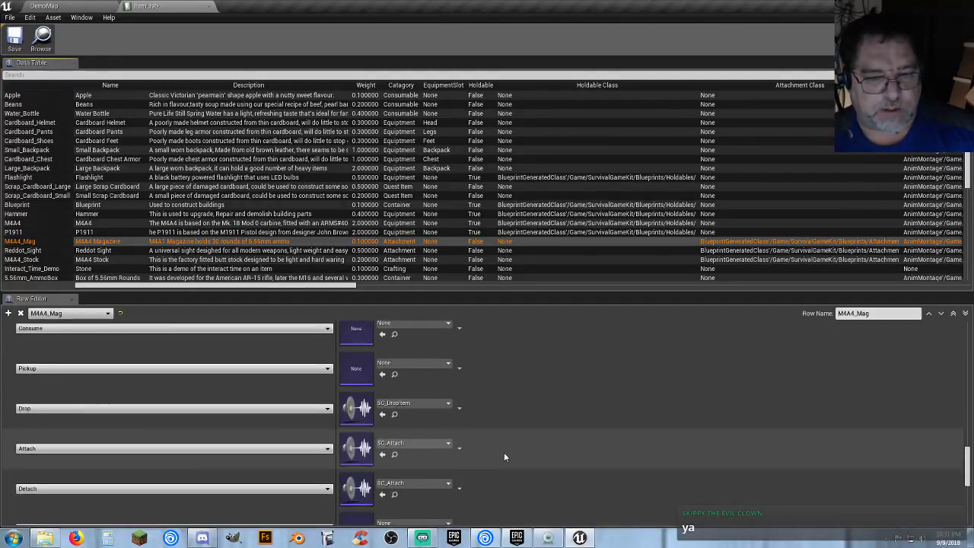
click(14, 41)
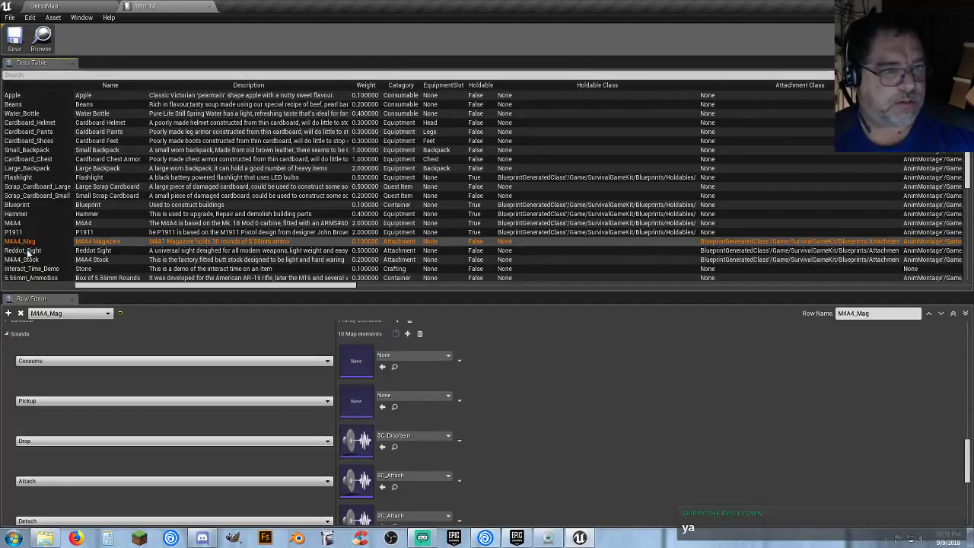
- Select the Reddot_Sight row, move the File Explorer window aside, and close the shipfloor image in Windows Photo Viewer after viewing it
click(27, 251)
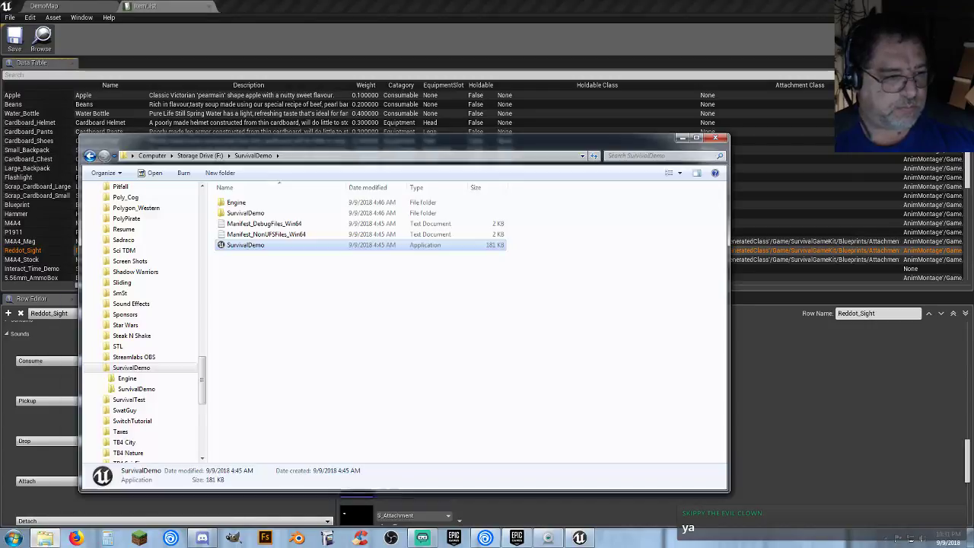
click(45, 538)
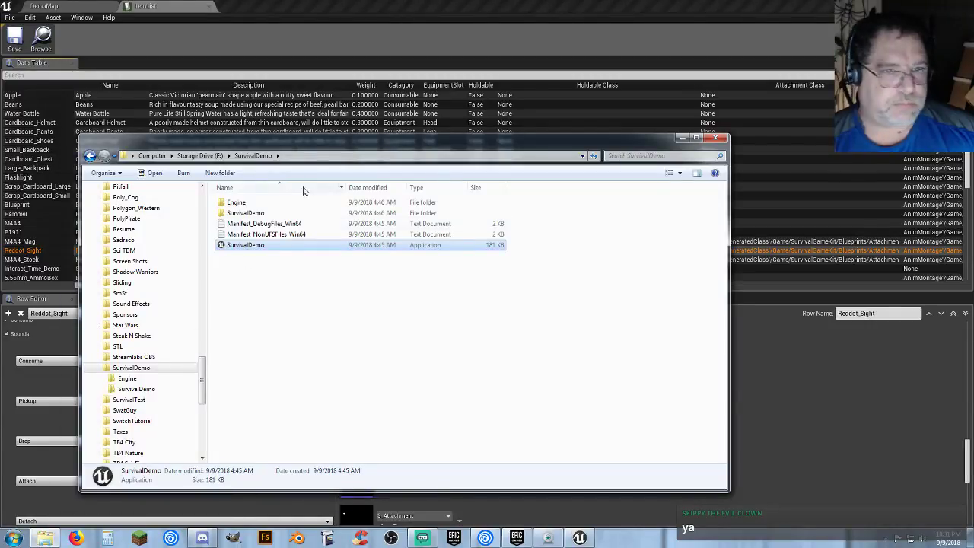
drag(352, 139, 0, 183)
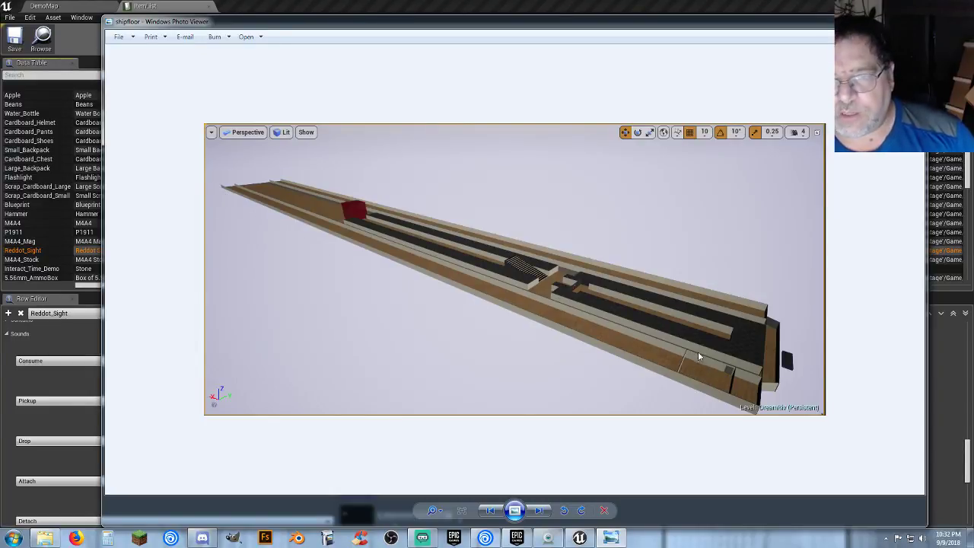
click(911, 21)
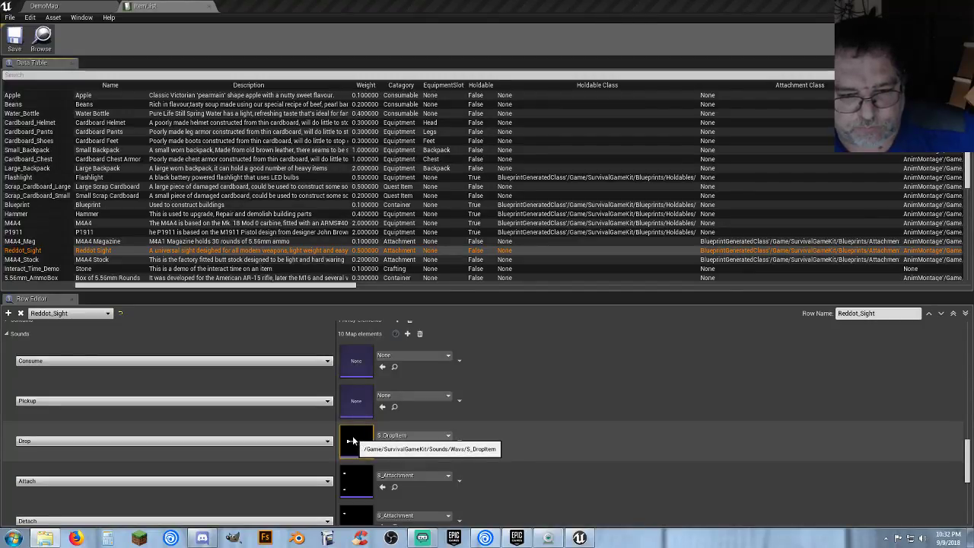
- Set the Reddot_Sight row's Drop sound to the SC_DropItem sound cue
click(411, 438)
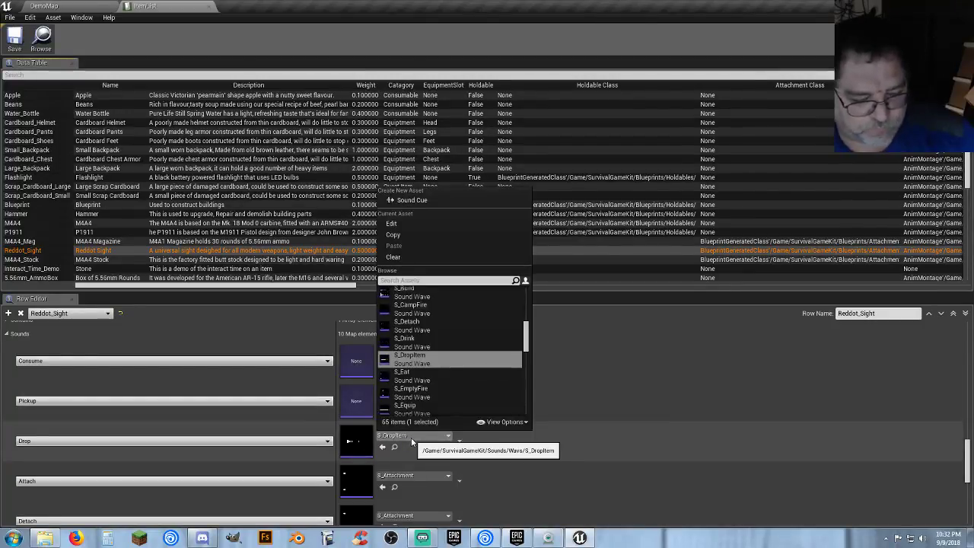
text(dr)
click(419, 344)
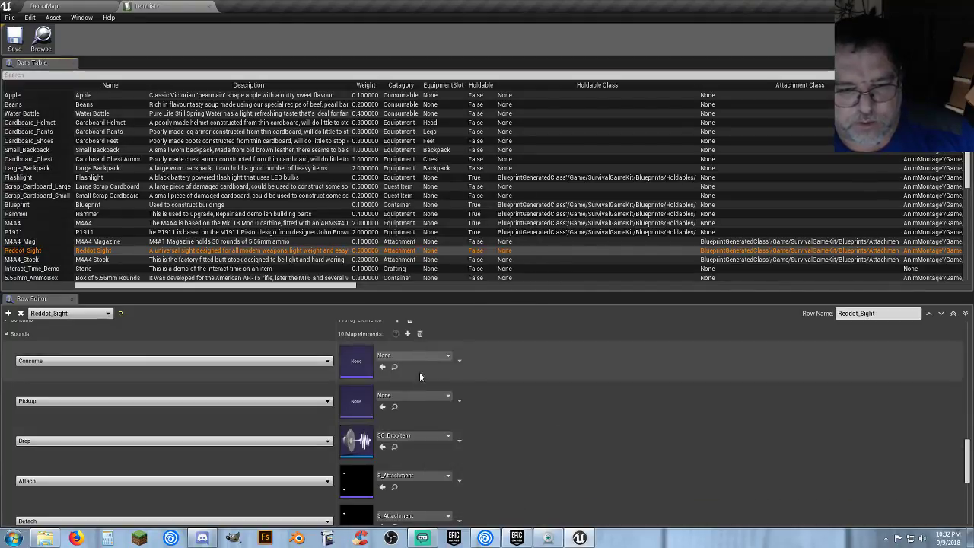
- Set the Reddot_Sight row's Attach and Detach sounds to SC_Attach, check its other sounds and save the data table
click(417, 476)
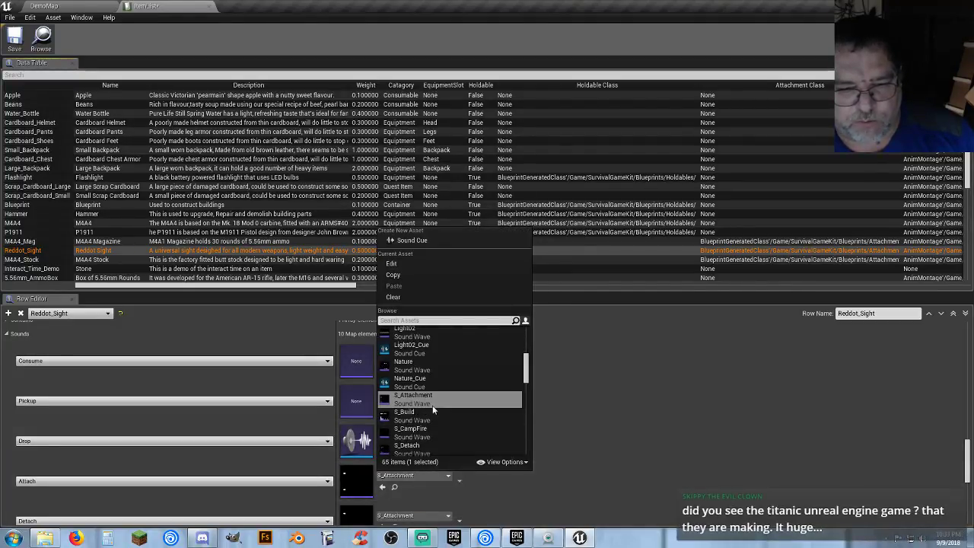
text(att)
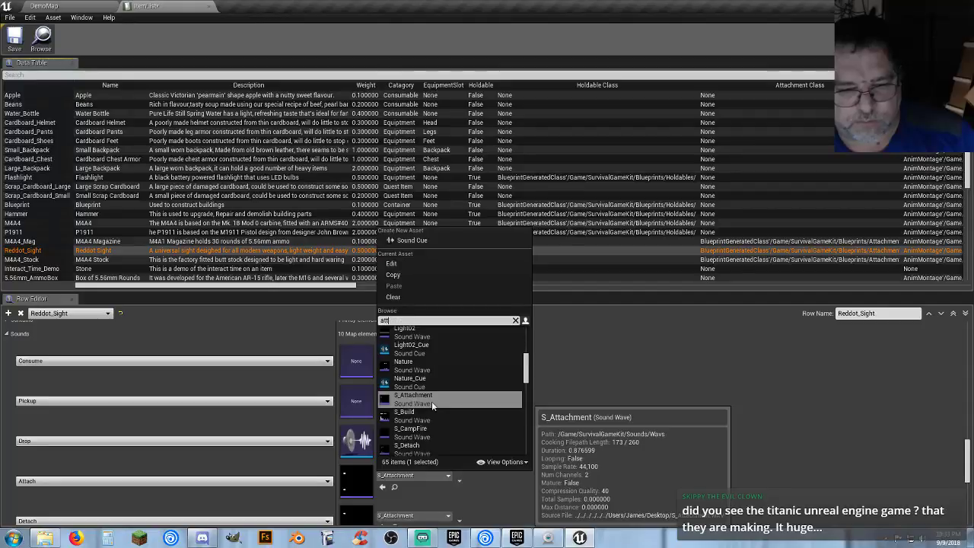
click(426, 352)
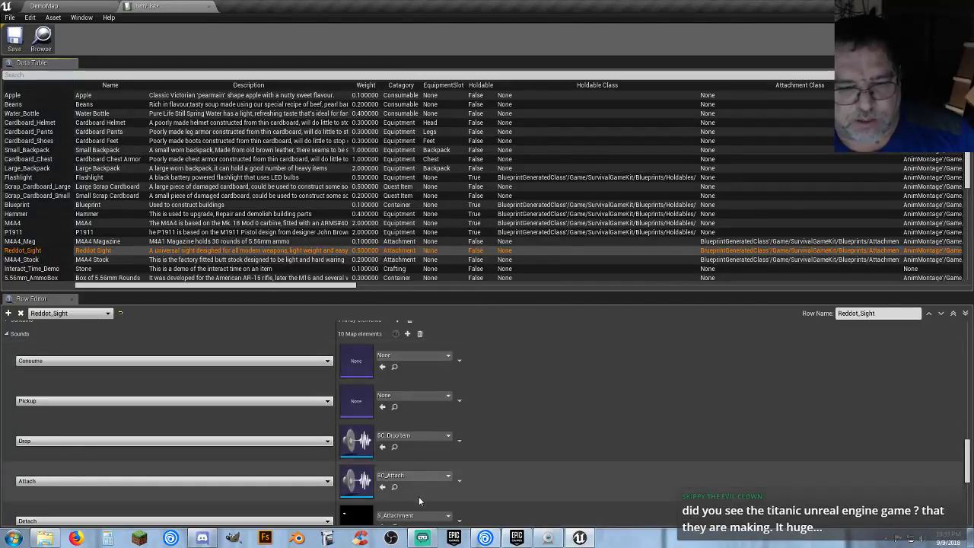
click(419, 516)
text(att)
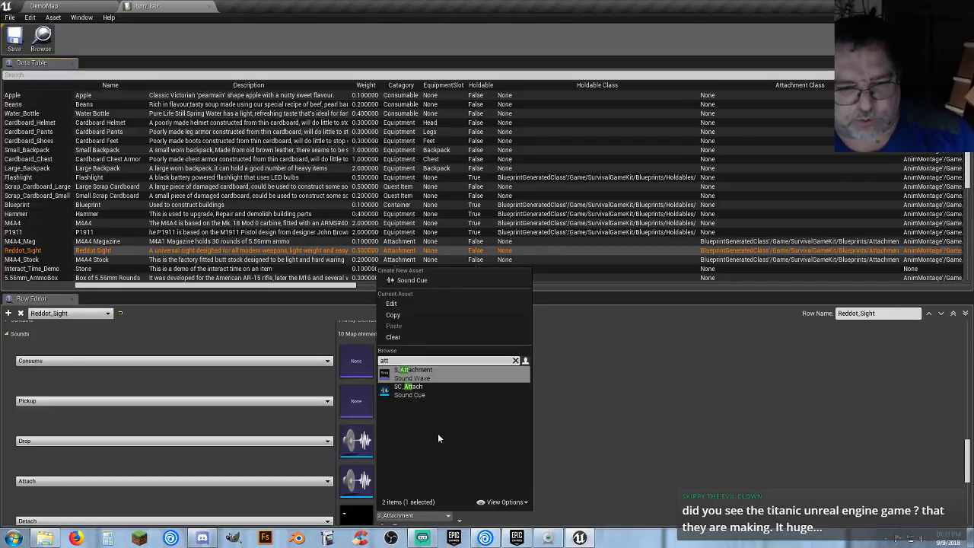
click(424, 390)
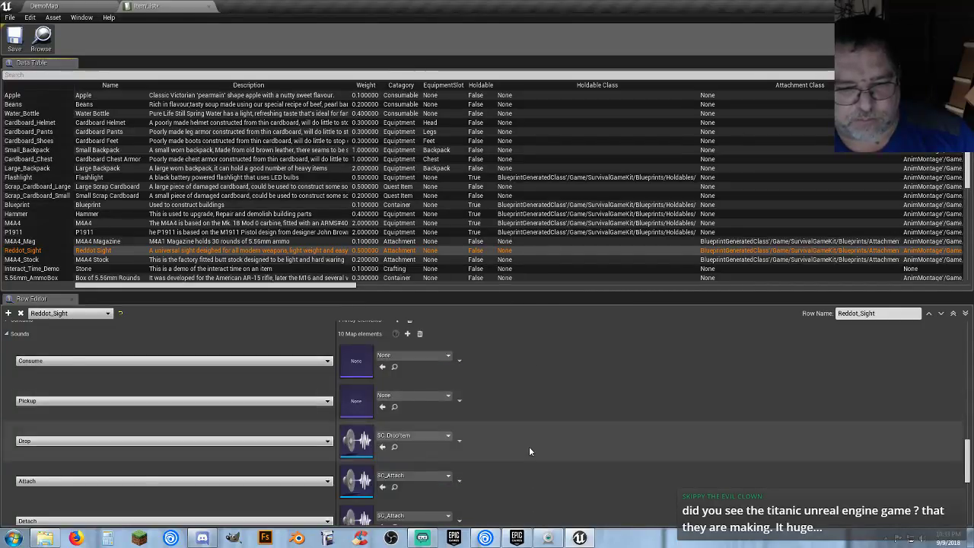
scroll(538, 456, down, 3)
scroll(536, 456, down, 8)
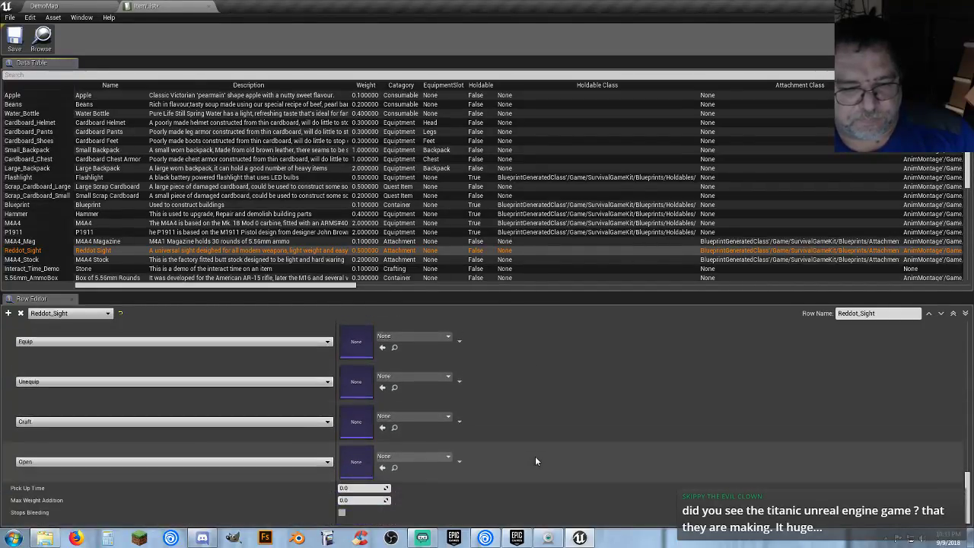
scroll(535, 457, up, 9)
scroll(533, 456, up, 5)
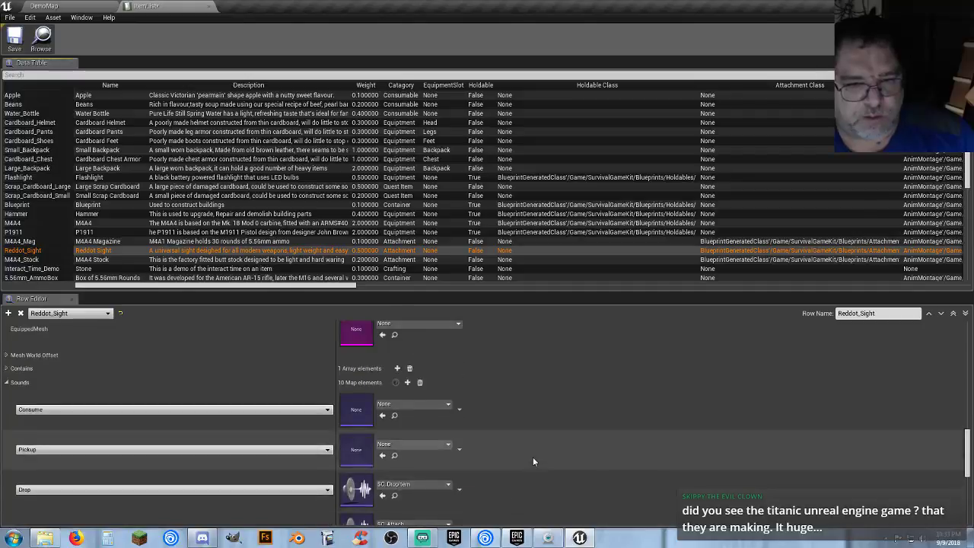
scroll(533, 457, down, 2)
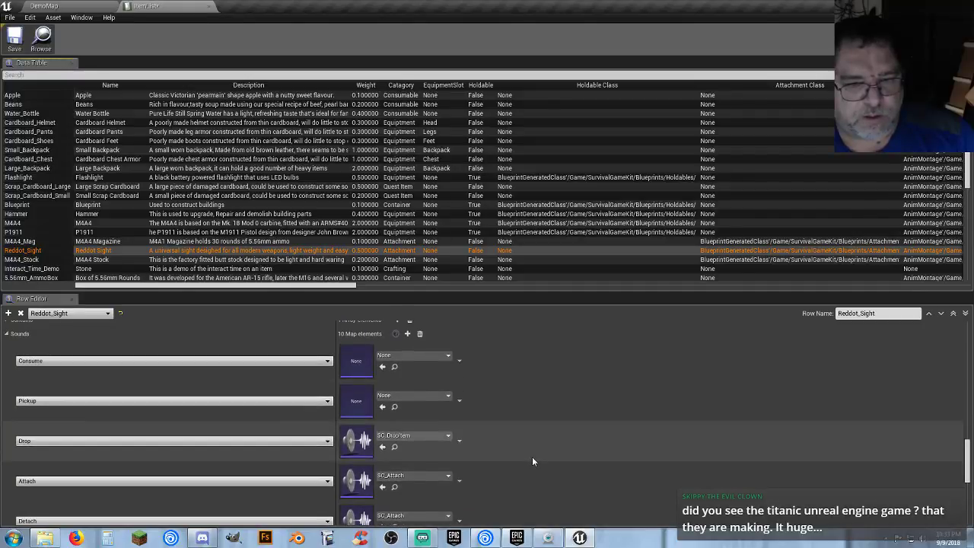
click(14, 41)
- Set the M4A4_Stock row's Drop sound to the SC_DropItem sound cue
click(23, 259)
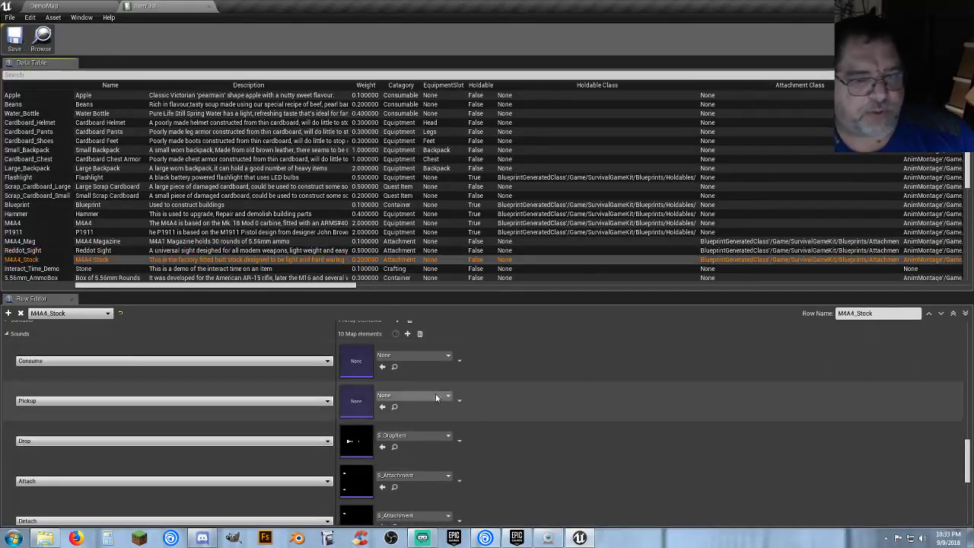
scroll(505, 429, down, 1)
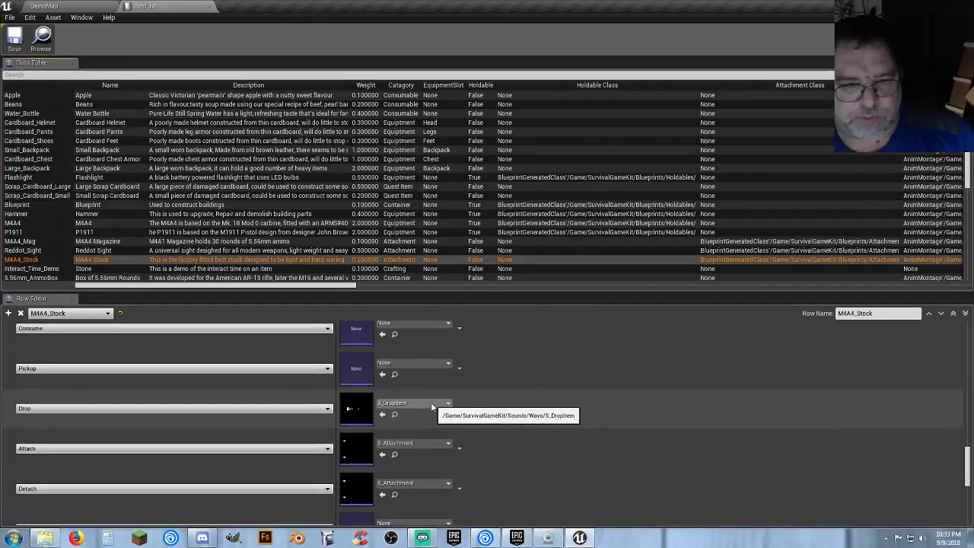
click(431, 402)
text(dr)
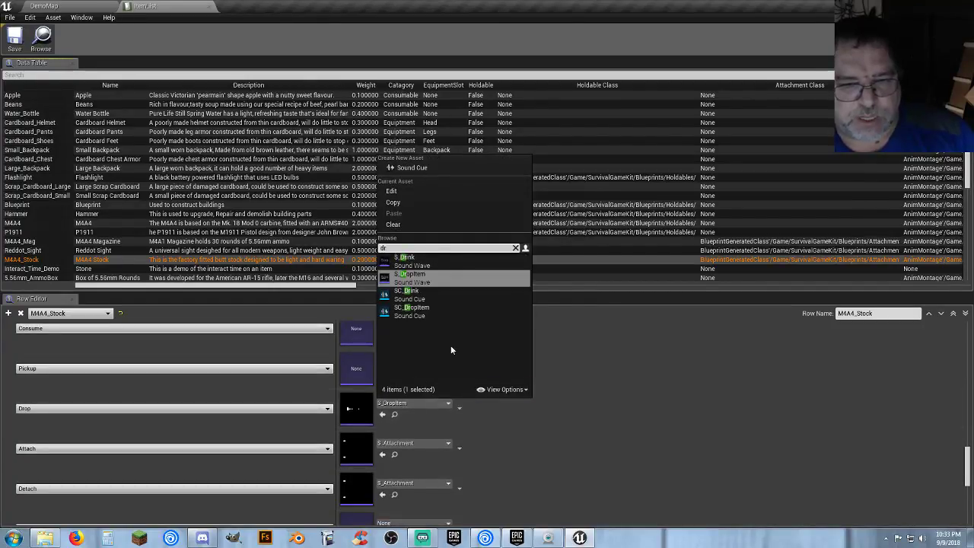
click(418, 312)
- Set the M4A4_Stock row's Attach and Detach sounds to the SC_Attach sound cue and save the data table
click(416, 444)
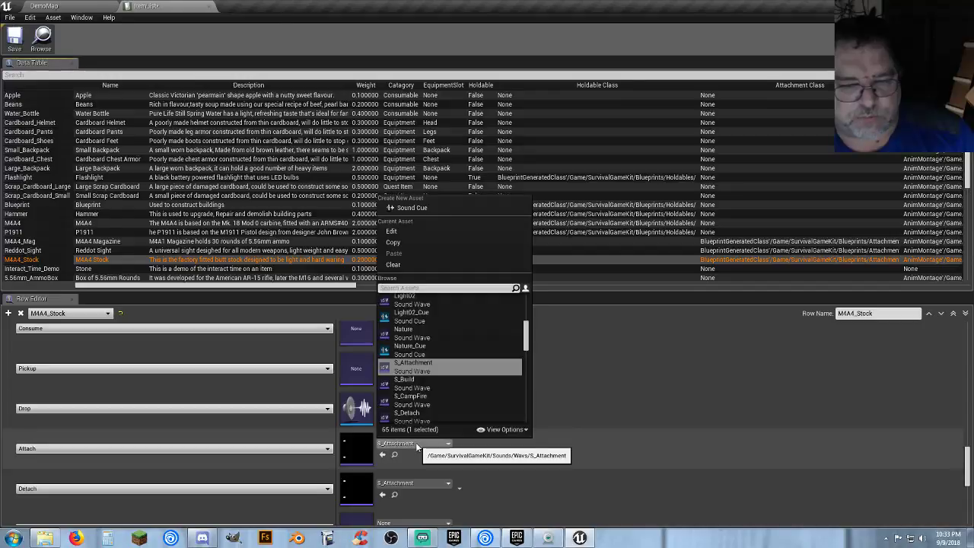
text(attach)
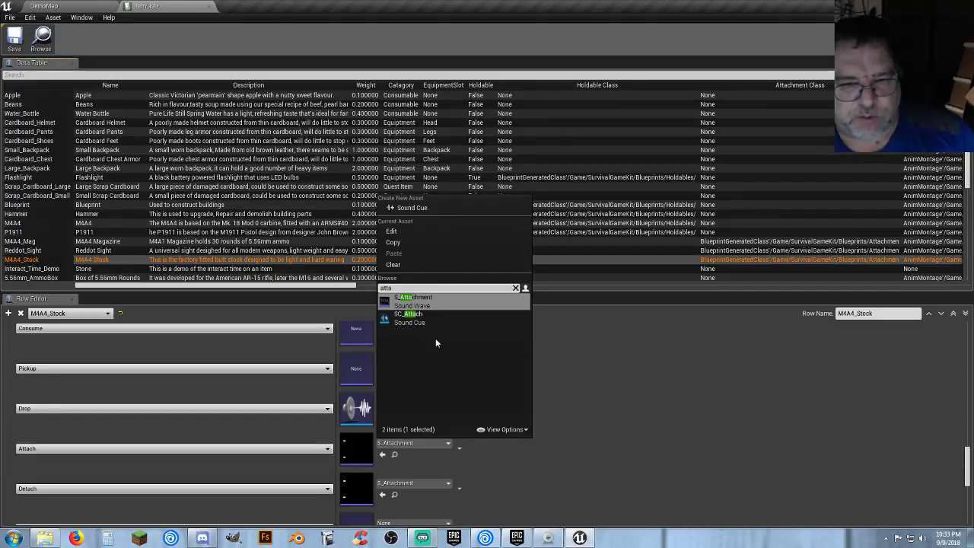
click(426, 316)
click(415, 482)
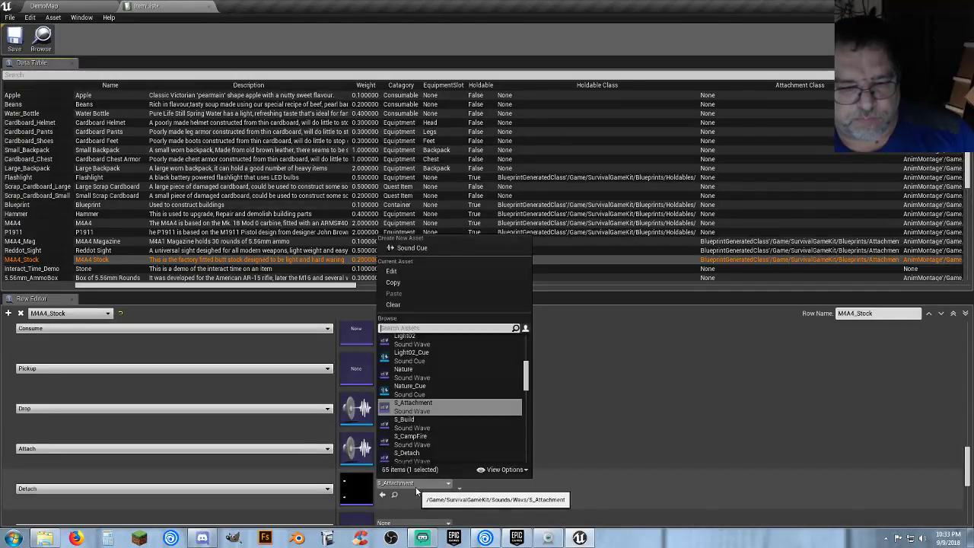
text(attach)
click(417, 355)
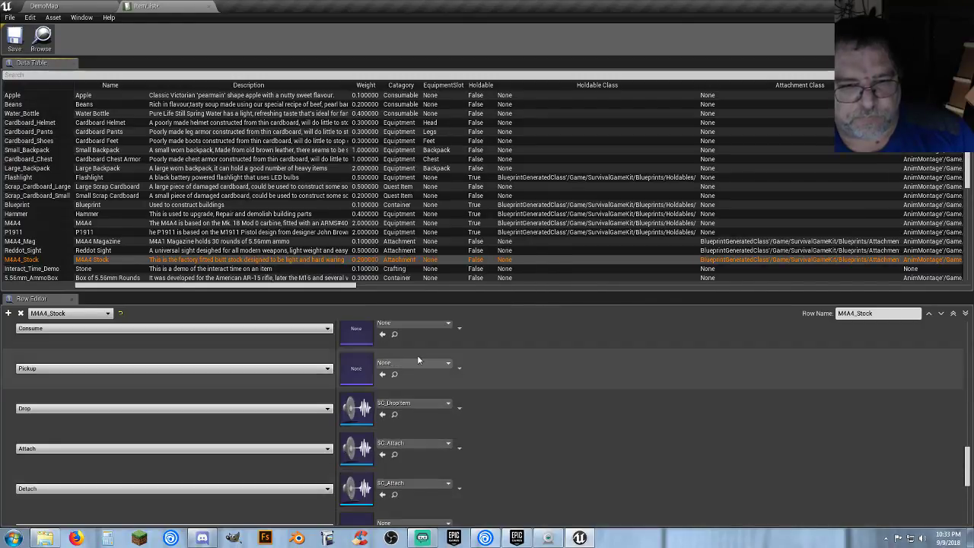
click(16, 42)
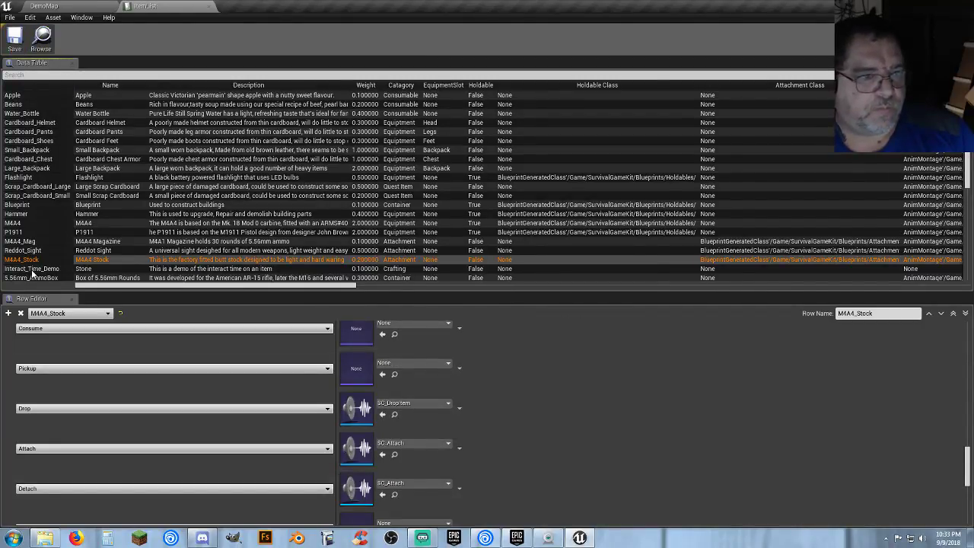
- Set the Interact_Time_Demo row's Drop sound to the SC_DropItem sound cue and check its other sounds
click(32, 270)
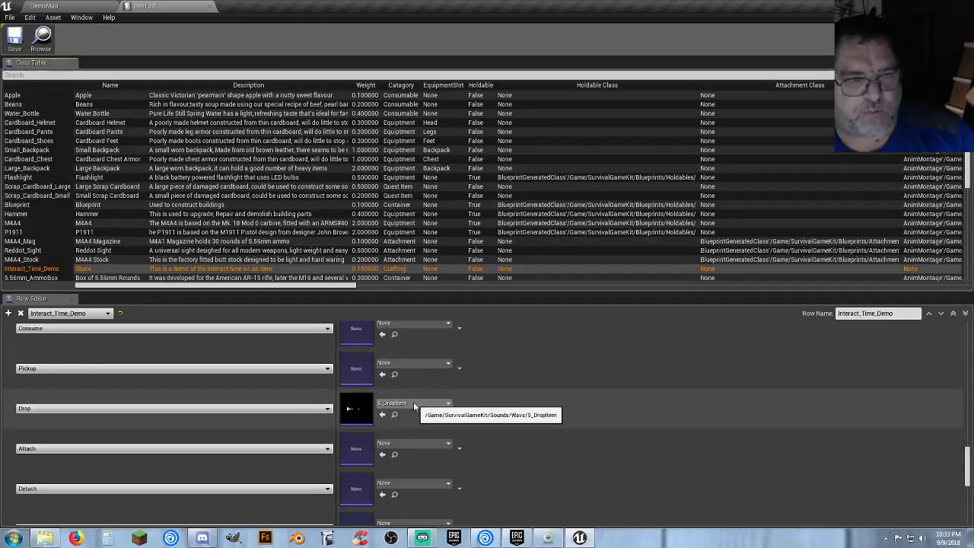
click(415, 403)
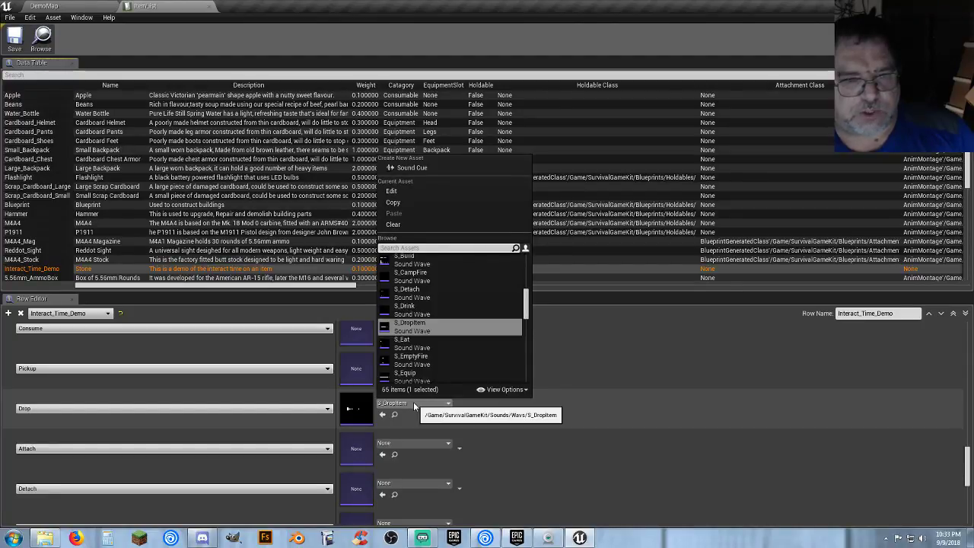
text(dr)
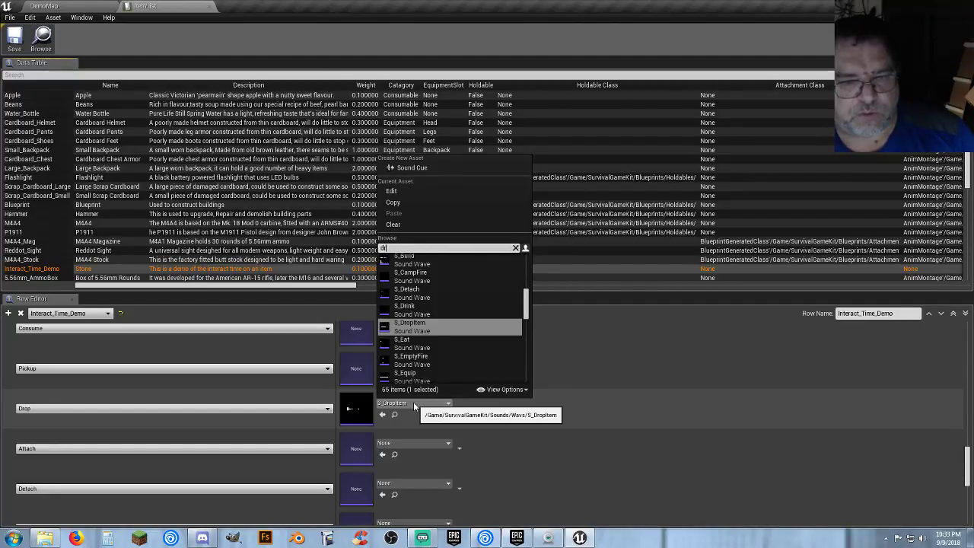
click(428, 313)
scroll(517, 400, down, 2)
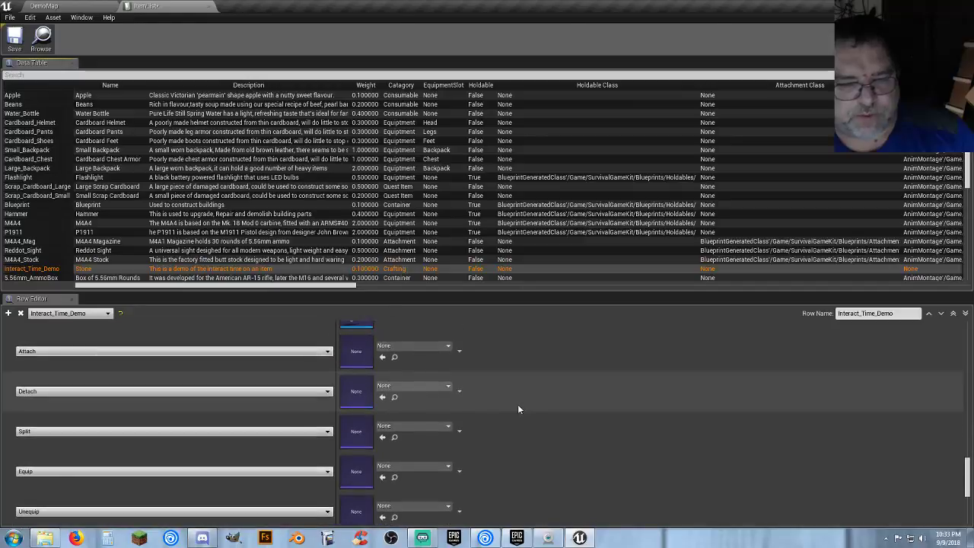
scroll(513, 410, up, 3)
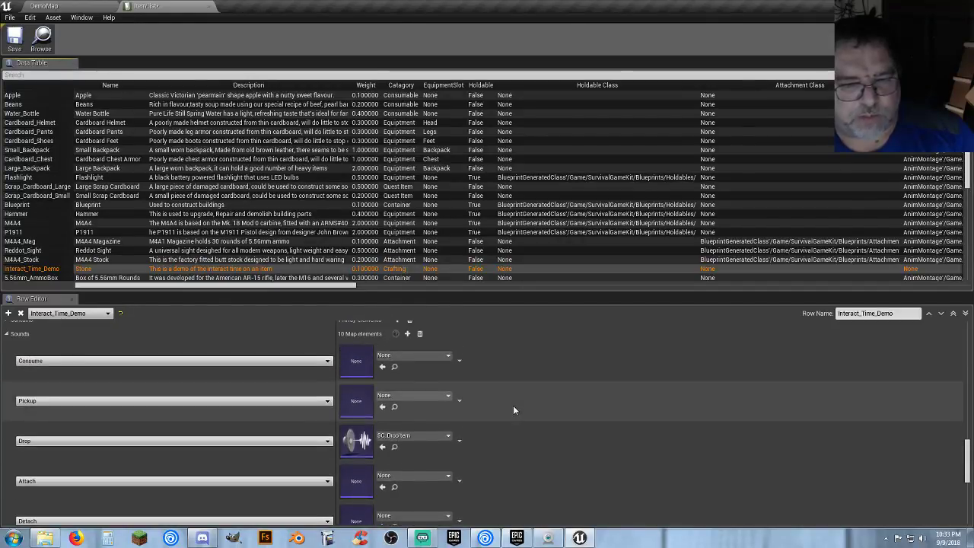
- Set the 5.56mm_AmmoBox row's Drop sound to the SC_DropItem sound cue and check its remaining sounds
click(44, 279)
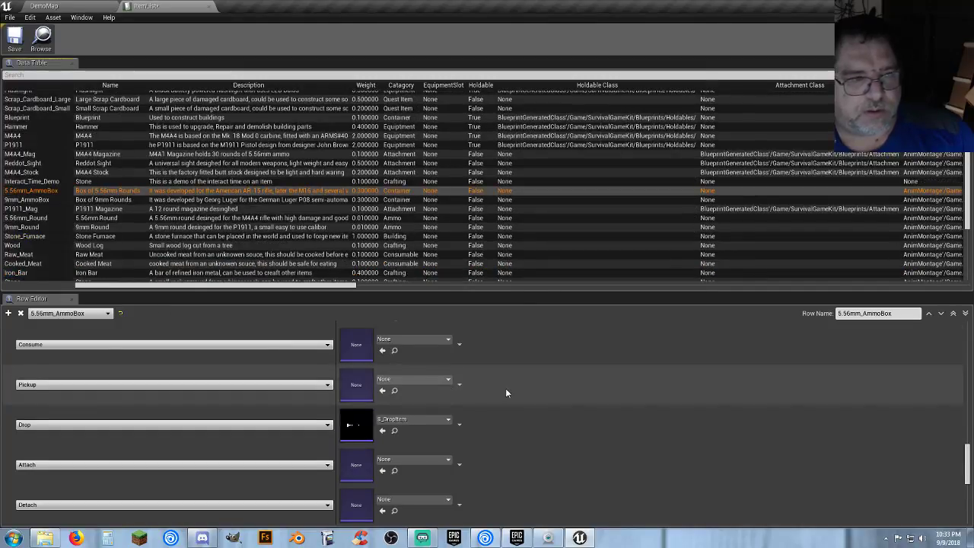
scroll(46, 214, down, 3)
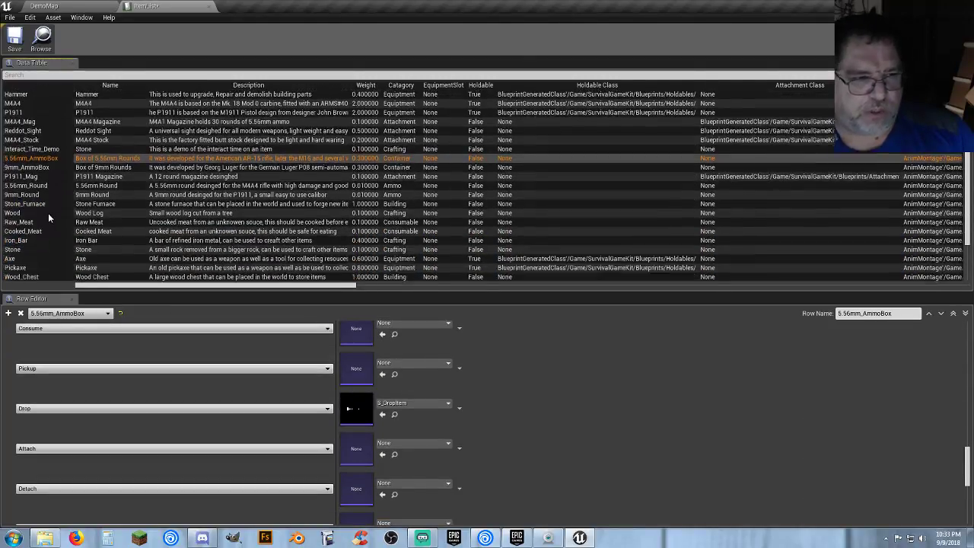
scroll(41, 210, down, 1)
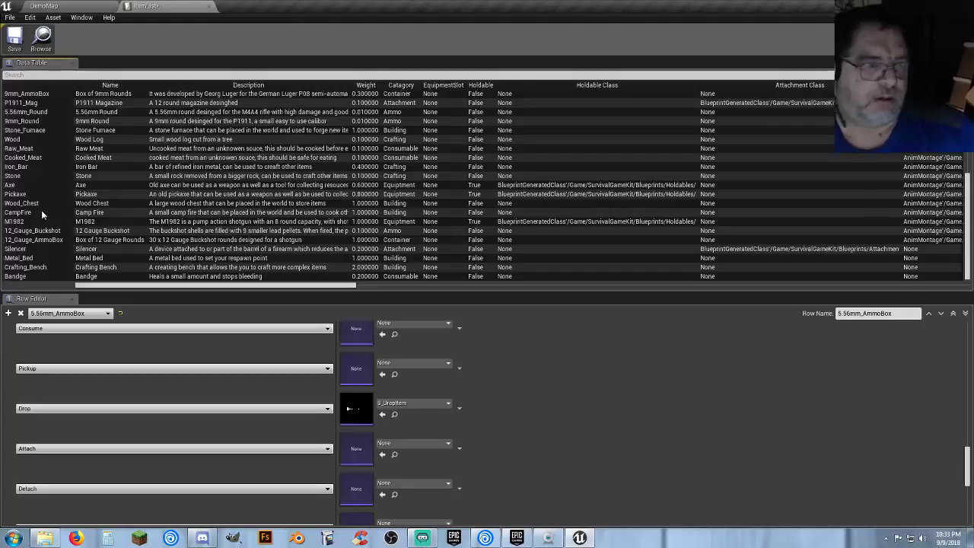
scroll(41, 210, up, 2)
scroll(41, 210, down, 2)
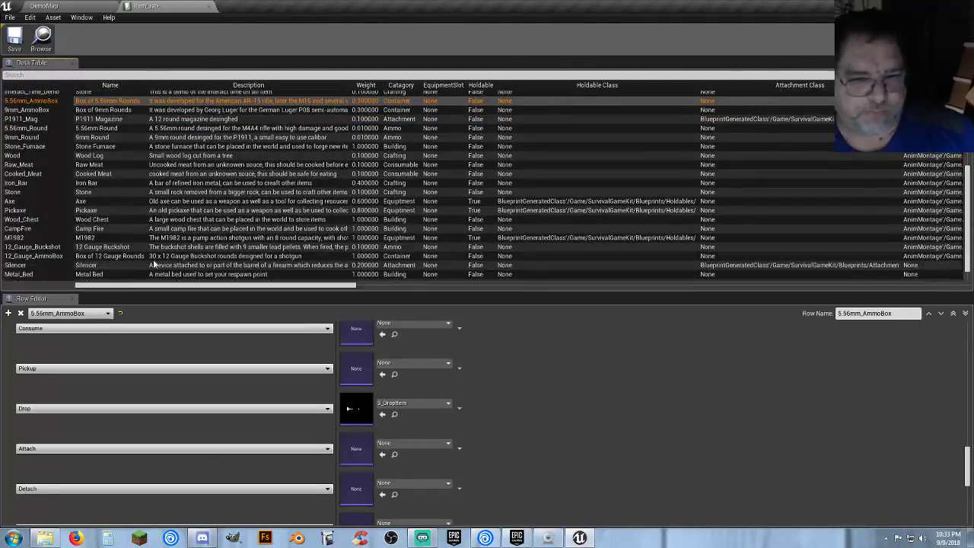
click(431, 405)
text(dr)
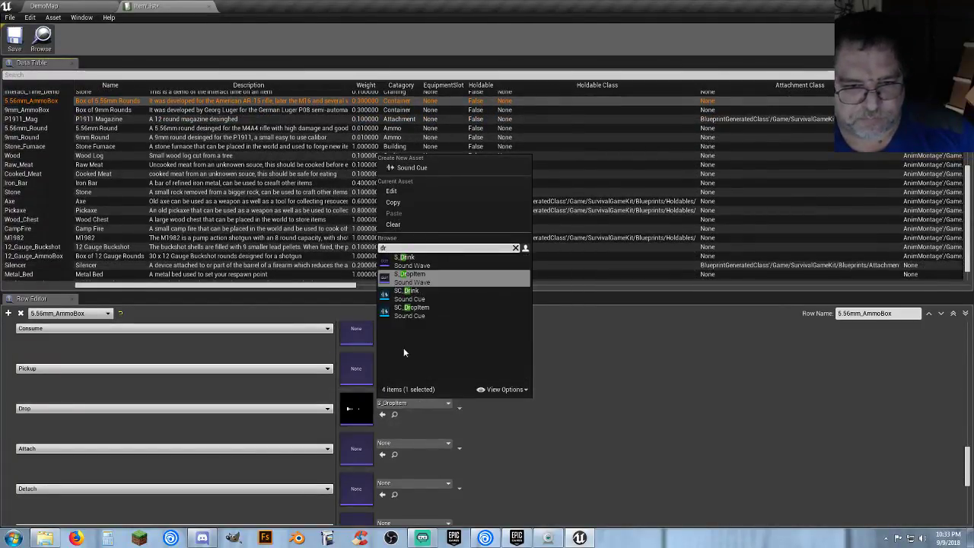
click(417, 312)
scroll(532, 434, down, 5)
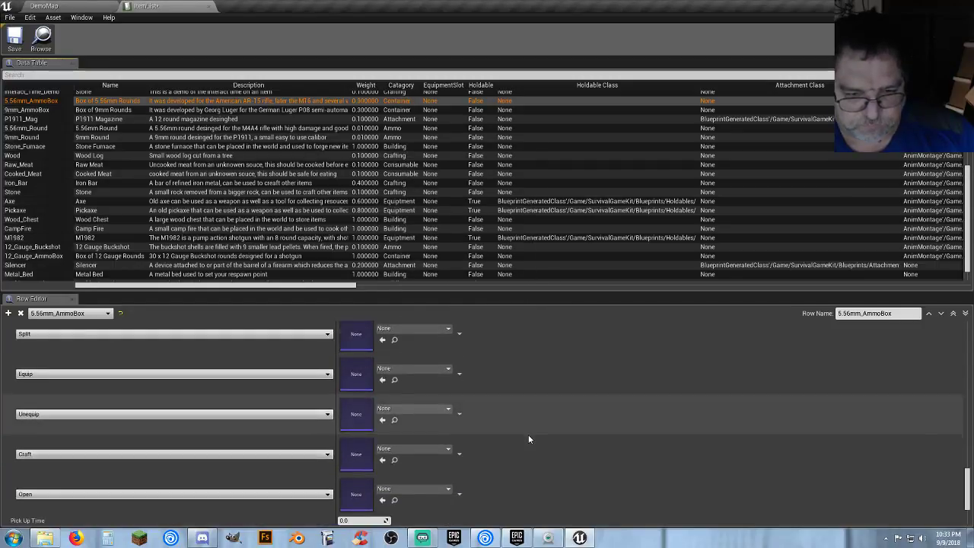
scroll(525, 434, up, 5)
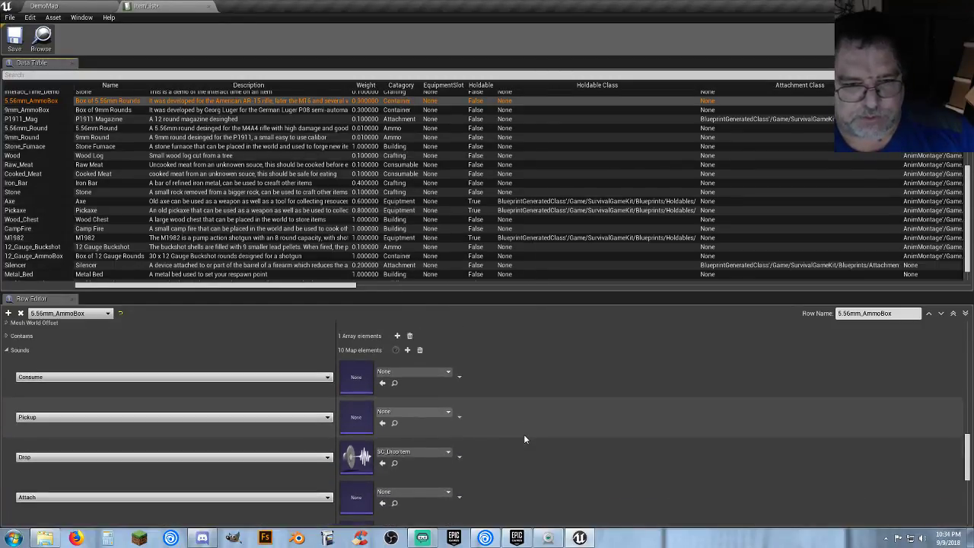
scroll(523, 440, down, 1)
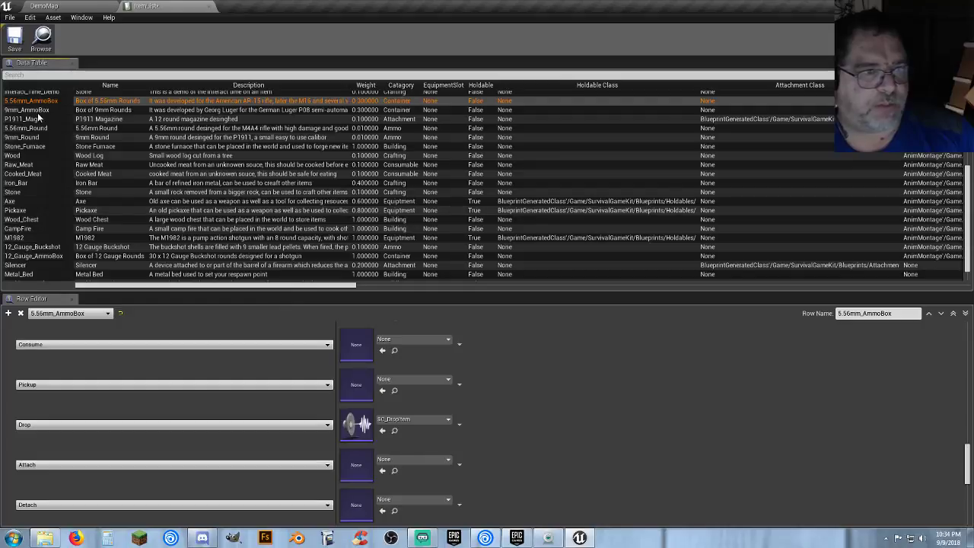
- Set the 9mm_AmmoBox row's Drop sound to the SC_DropItem sound cue
click(34, 110)
click(415, 420)
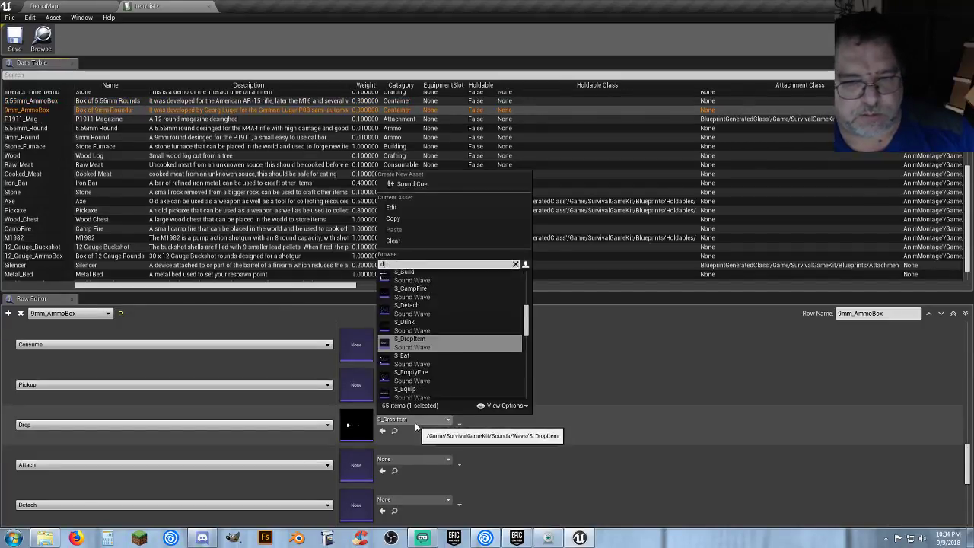
click(431, 334)
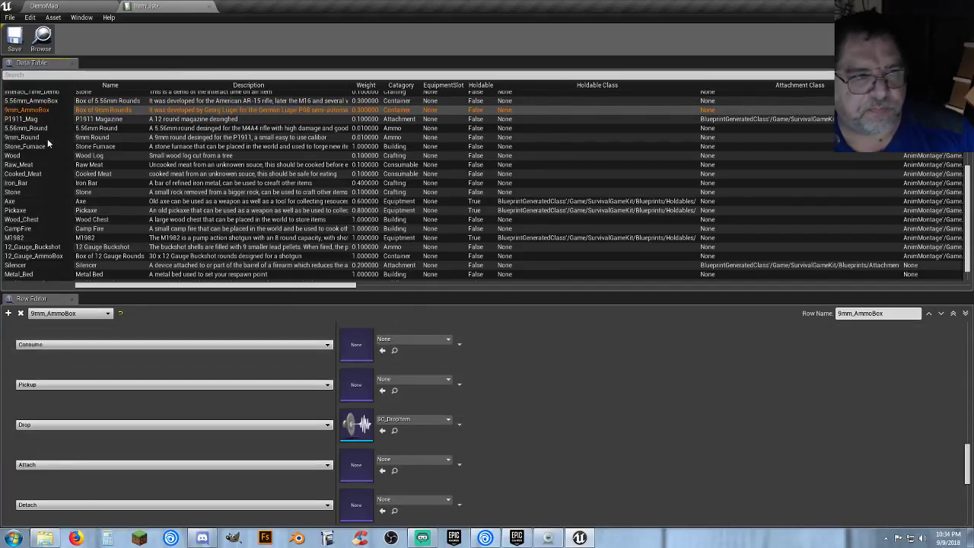
- Set the P1911_Mag row's Drop sound to the SC_DropItem sound cue
click(23, 120)
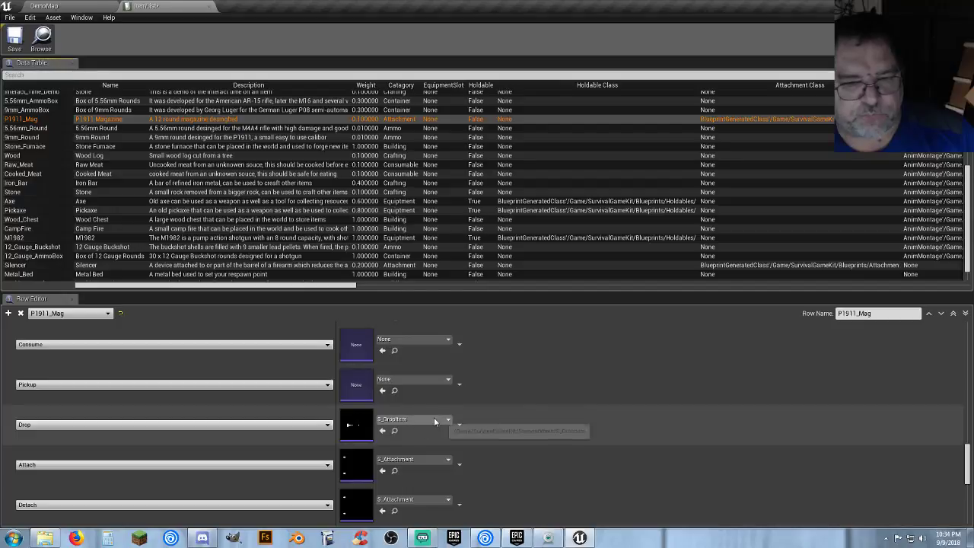
click(432, 420)
text(drop)
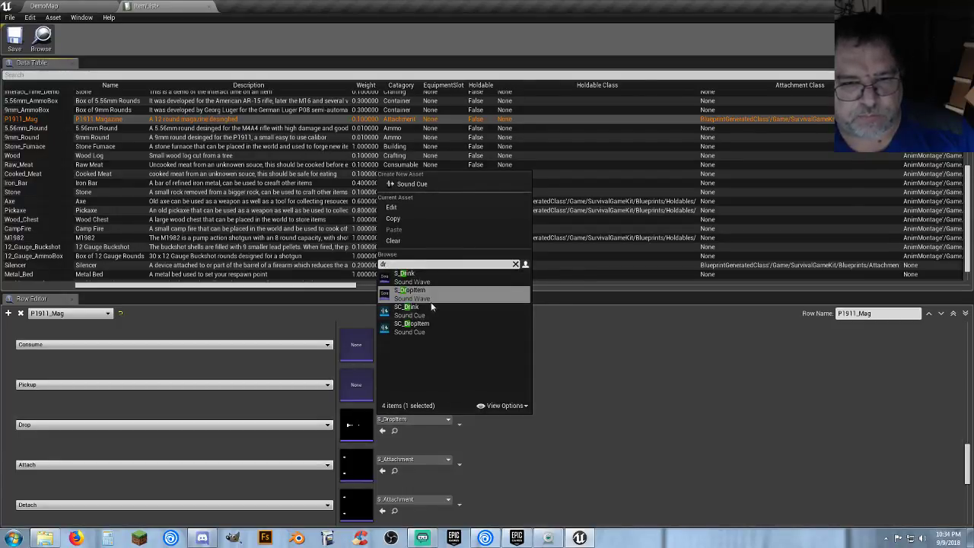
click(423, 324)
- Set the P1911_Mag row's Attach and Detach sounds to the SC_Attach sound cue
click(413, 459)
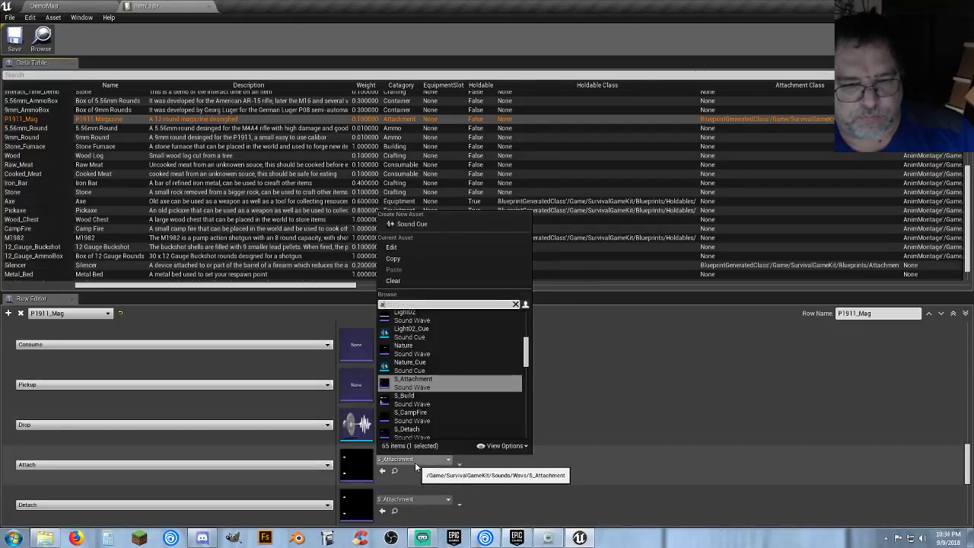
text(att)
click(417, 337)
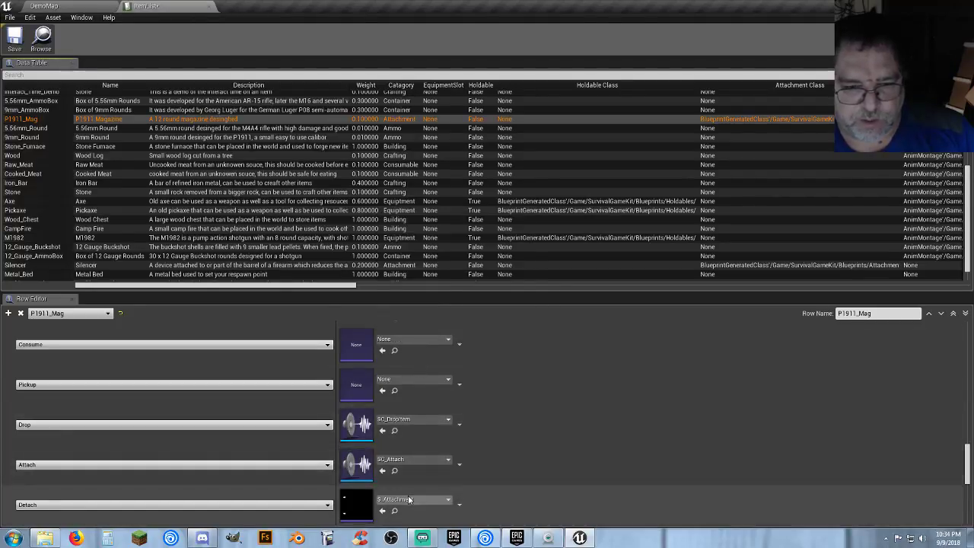
click(410, 497)
text(att)
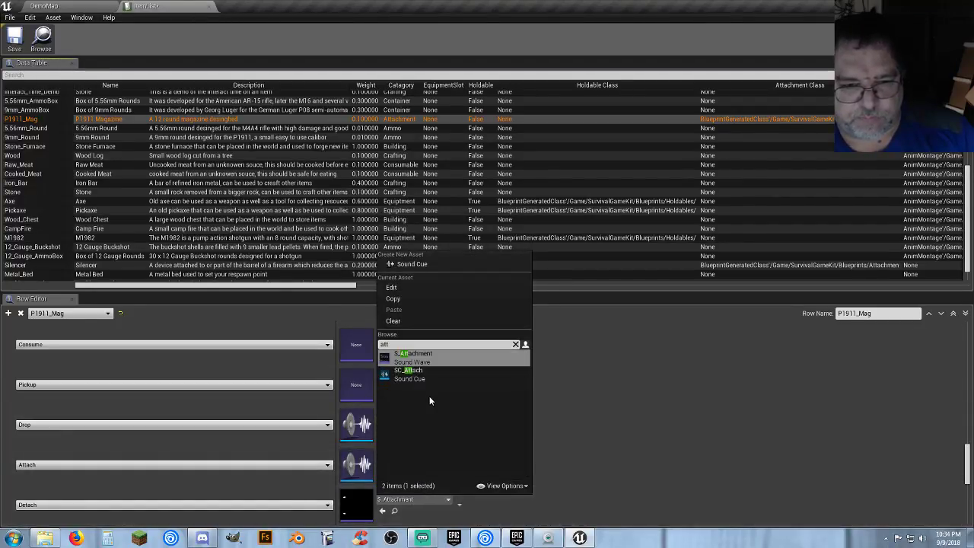
click(424, 379)
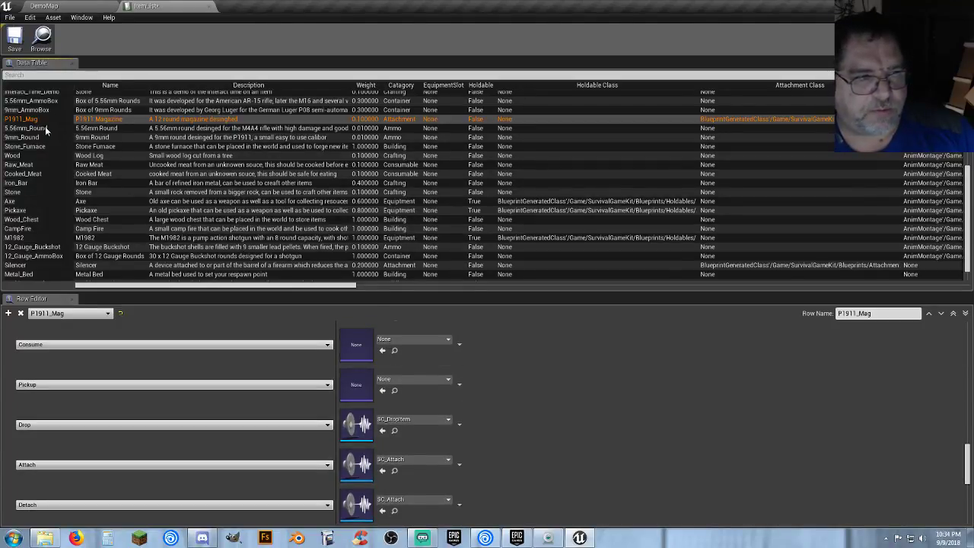
- Set the 5.56mm_Round row's Drop sound to the SC_DropItem sound cue and check its other sounds
click(45, 128)
click(415, 418)
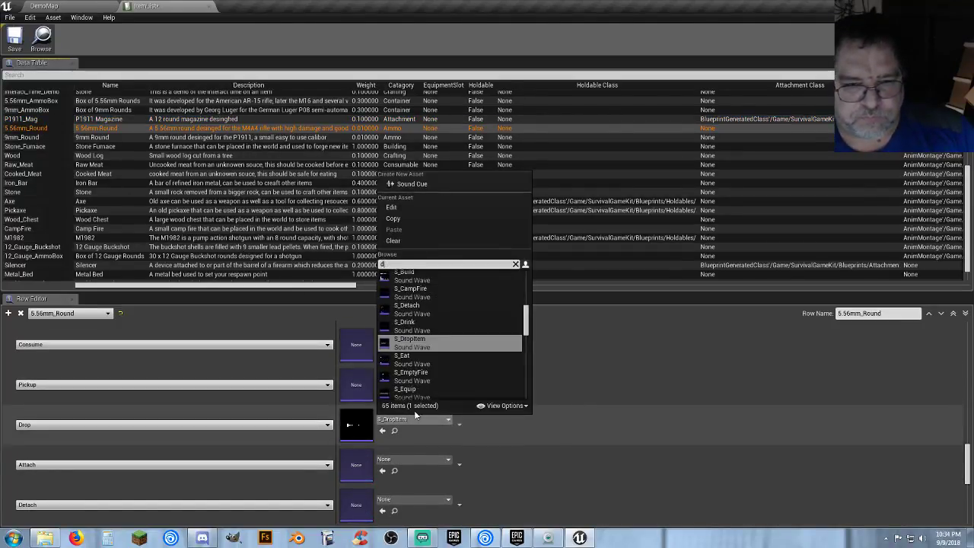
click(408, 344)
scroll(495, 385, down, 2)
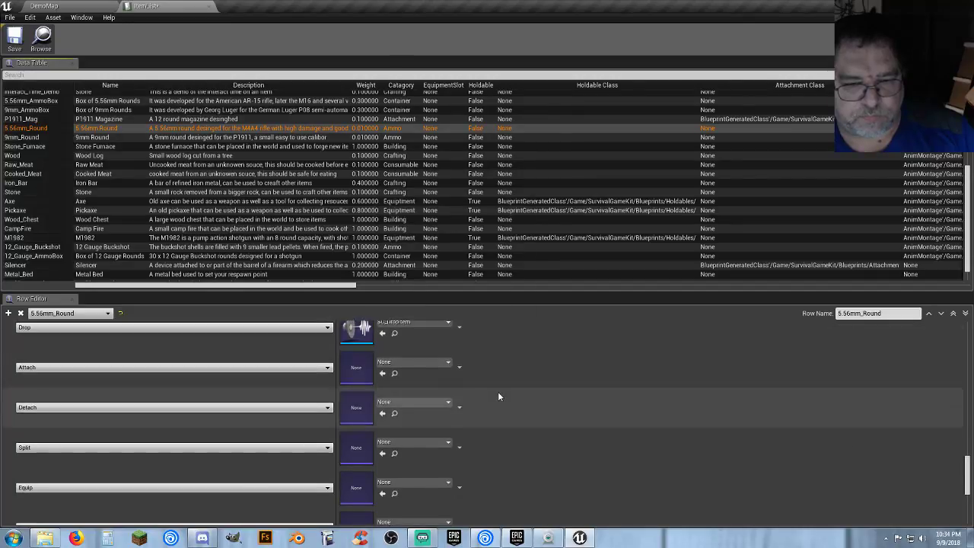
scroll(498, 397, up, 3)
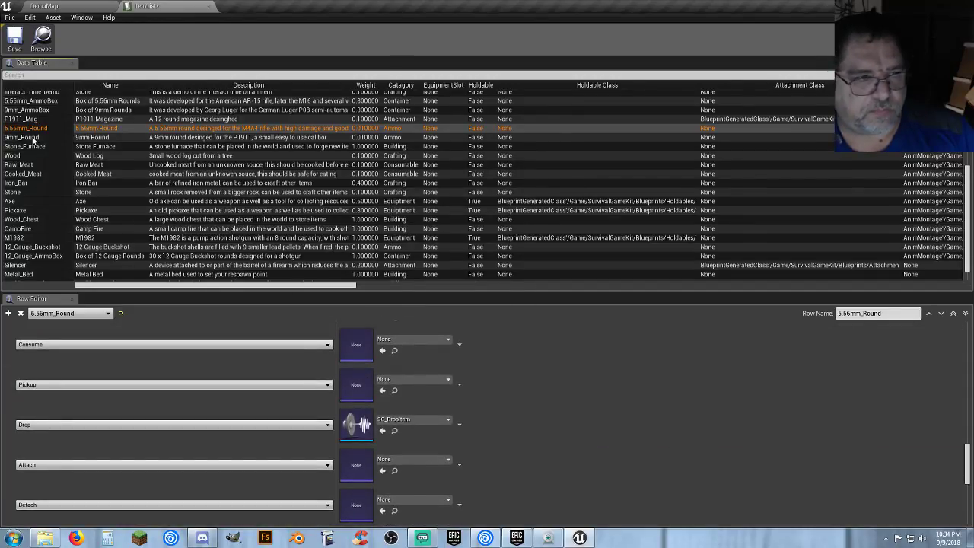
- Set the 9mm_Round row's Drop sound to the SC_DropItem sound cue
click(33, 139)
click(429, 419)
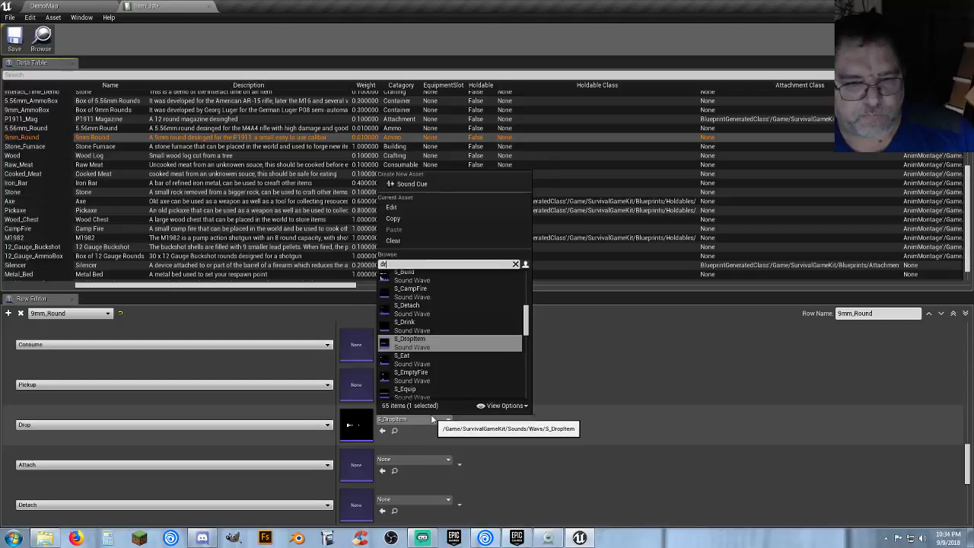
click(423, 335)
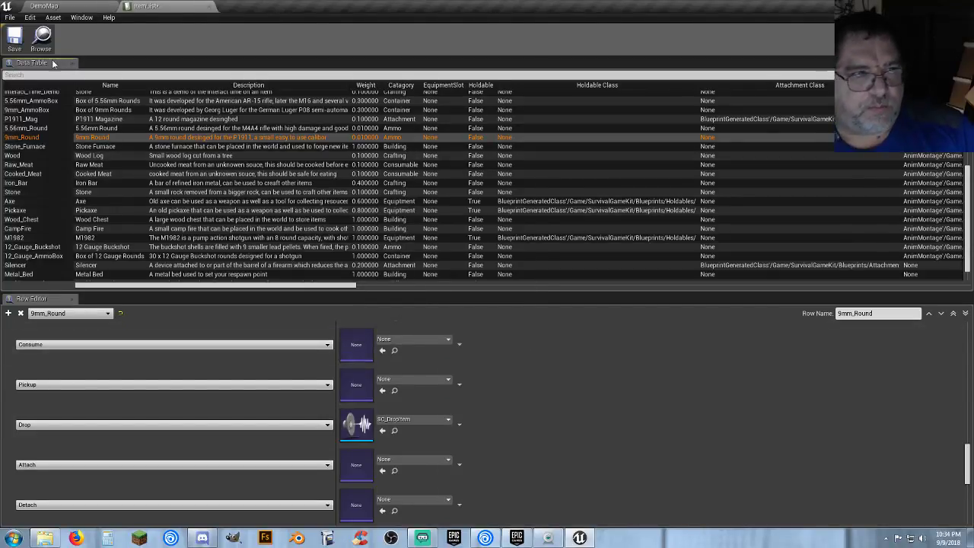
- Set the Stone_Furnace row's Drop sound to the SC_DropItem sound cue
click(33, 146)
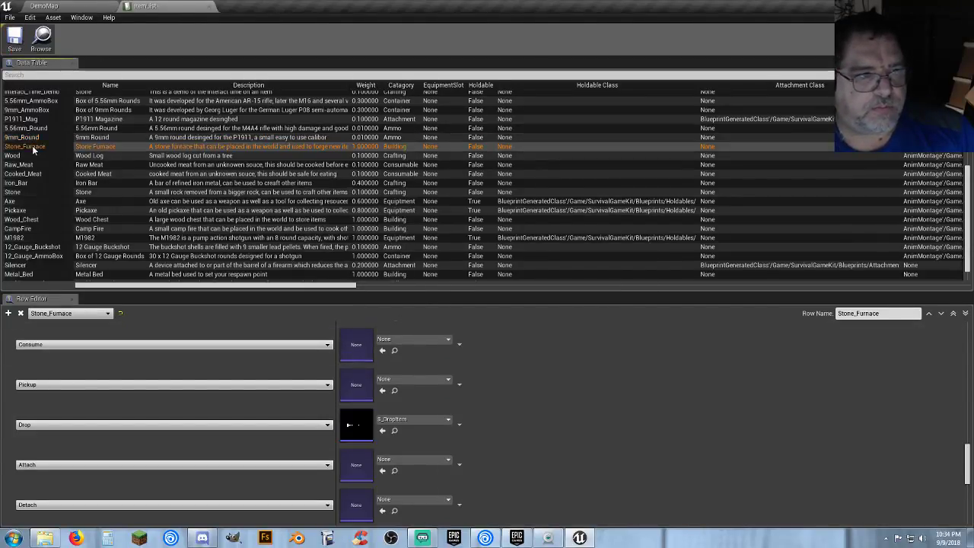
click(422, 420)
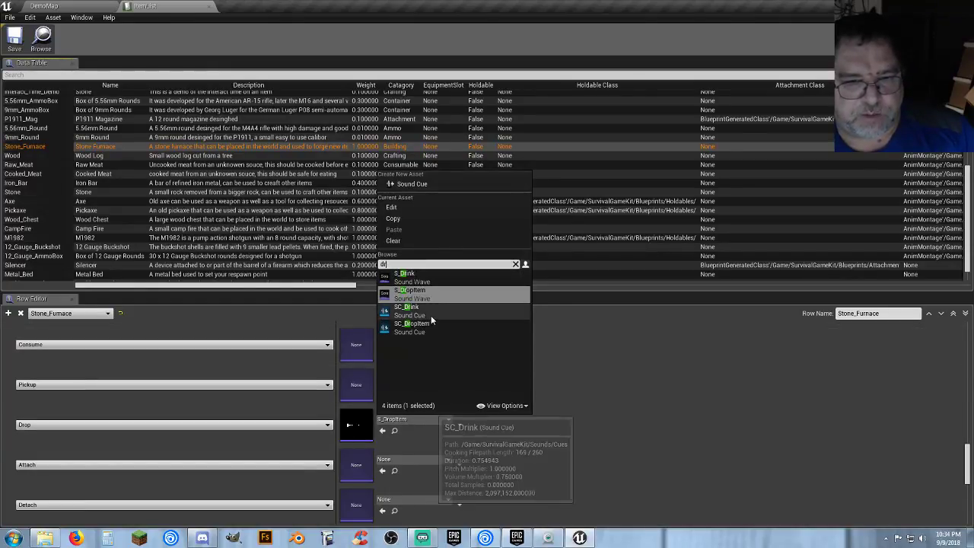
click(427, 326)
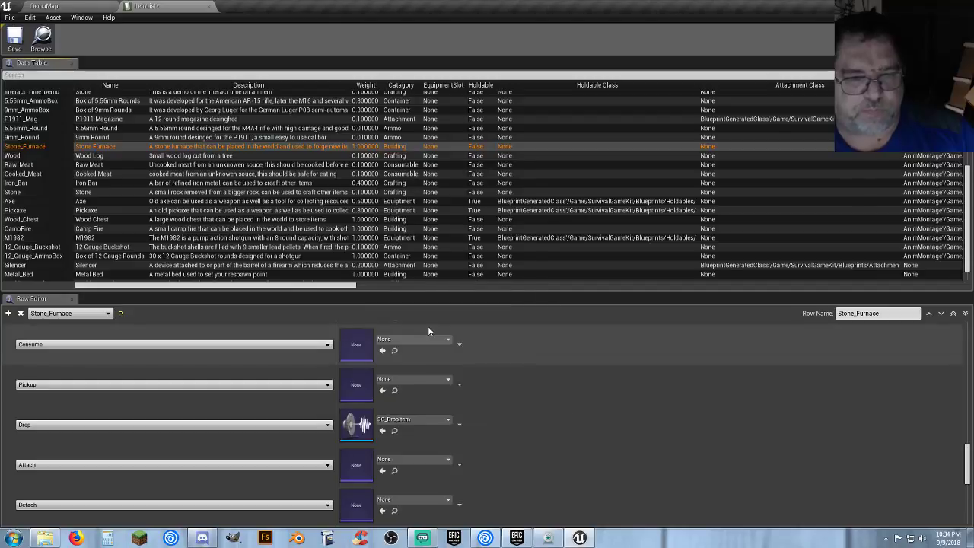
- Set the Wood row's Drop sound to the SC_DropItem sound cue
click(17, 157)
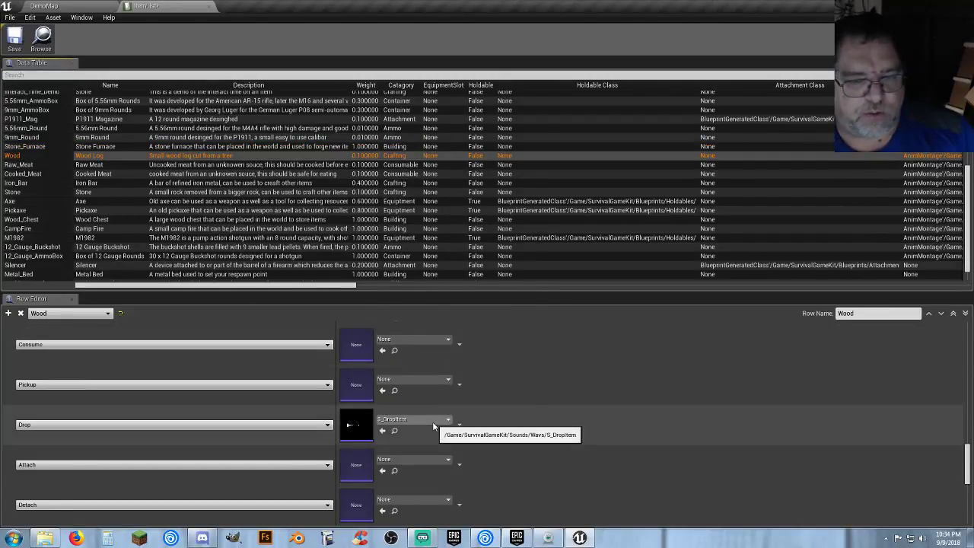
click(432, 422)
click(417, 332)
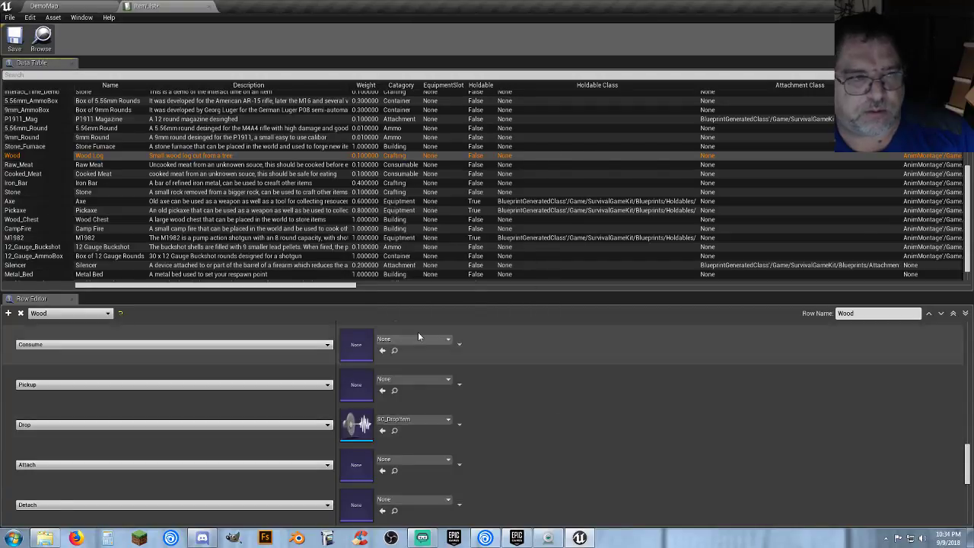
- Set the Raw_Meat row's Consume sound to the SC_Eat sound cue
click(23, 165)
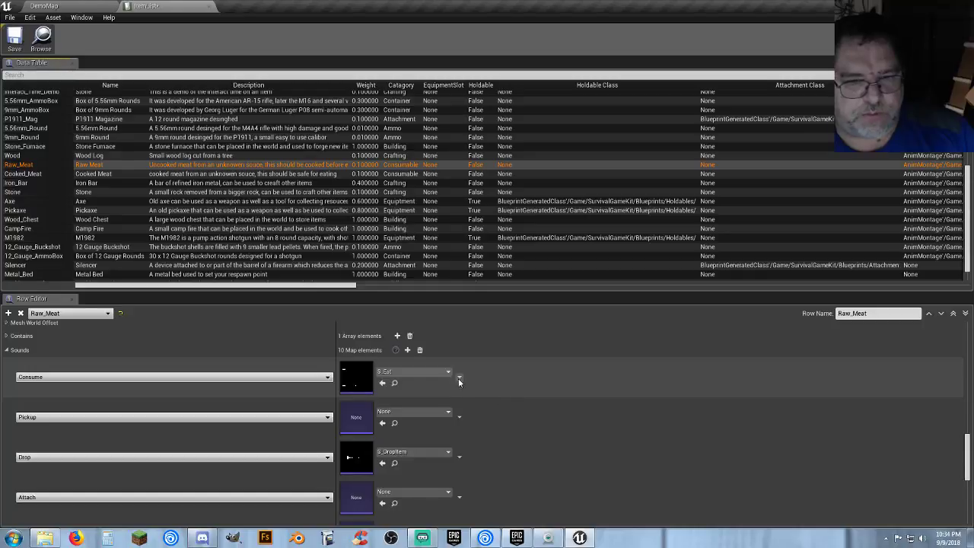
click(419, 372)
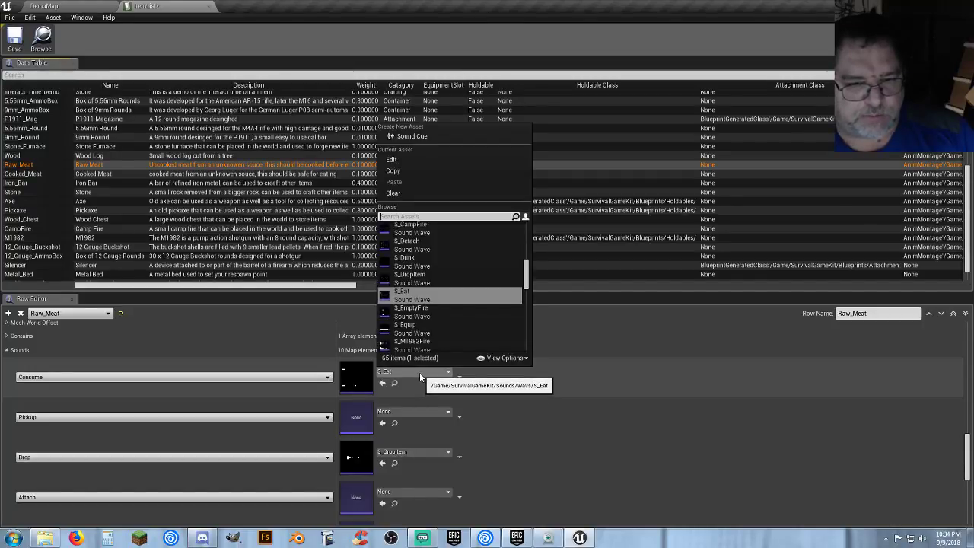
text(ea)
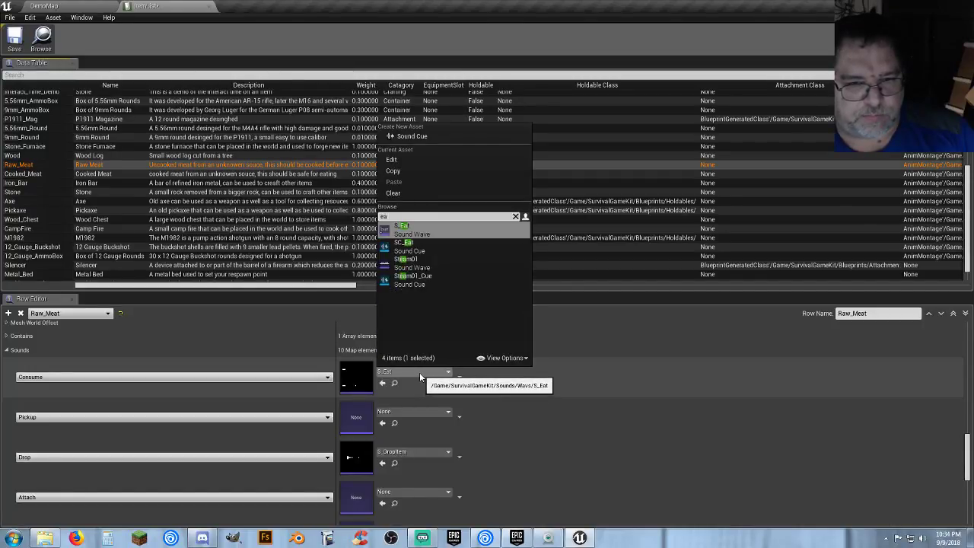
click(425, 248)
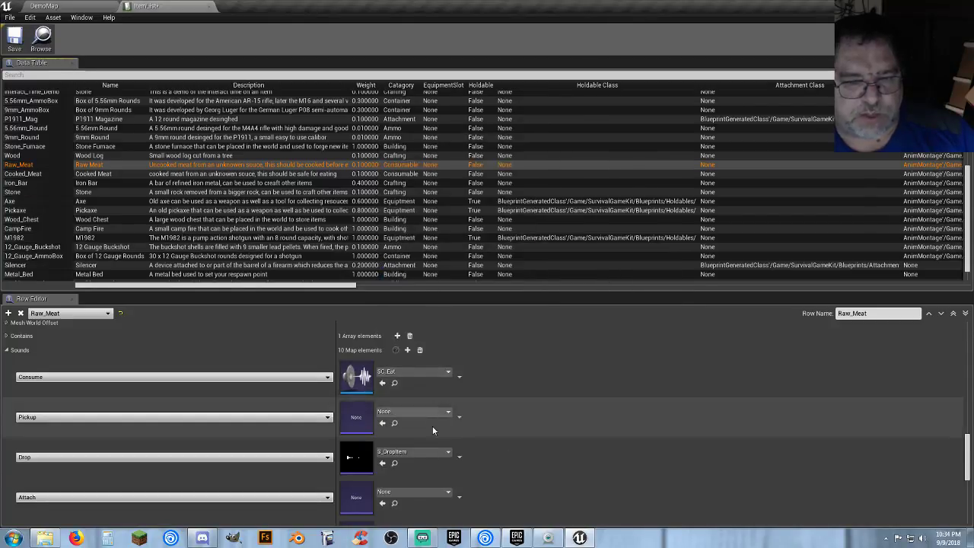
- Set the Raw_Meat row's Drop sound to the SC_DropItem sound cue and save the data table
click(422, 452)
text(drop)
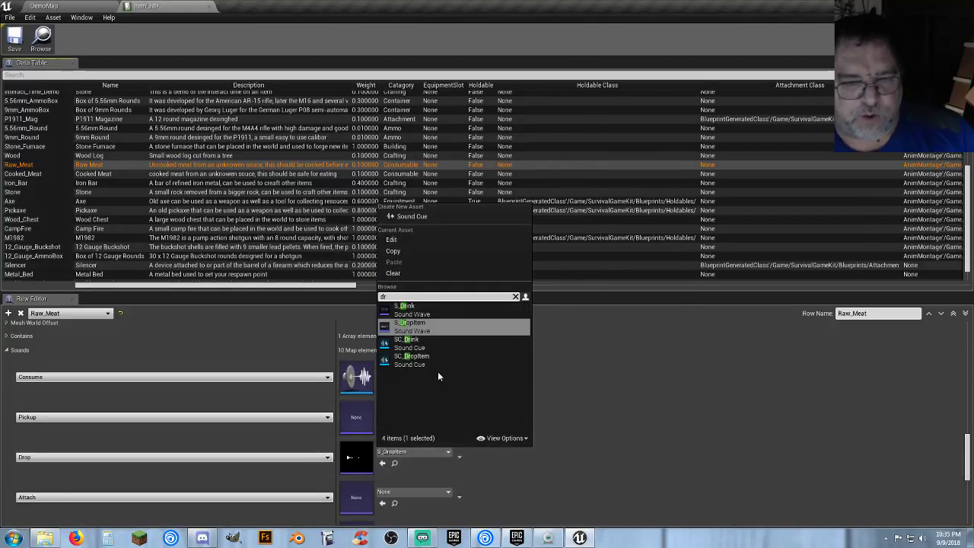
click(426, 351)
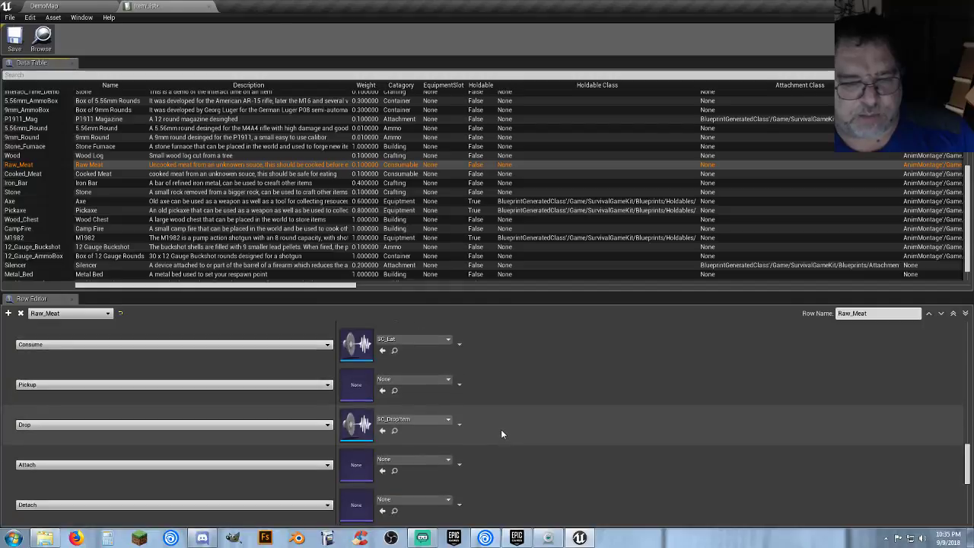
click(14, 38)
- Set the Cooked_Meat row's Consume sound to the SC_Eat sound cue
click(15, 174)
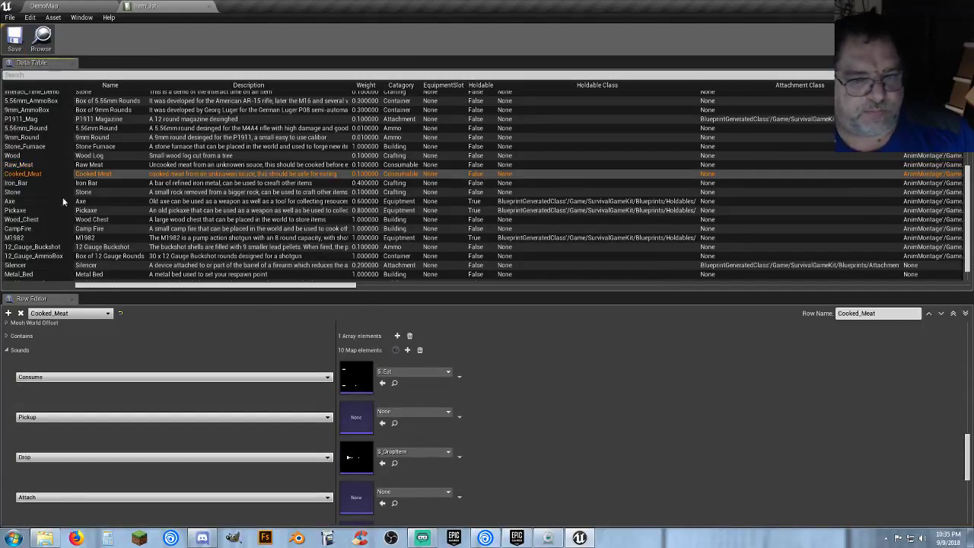
click(411, 372)
text(eat)
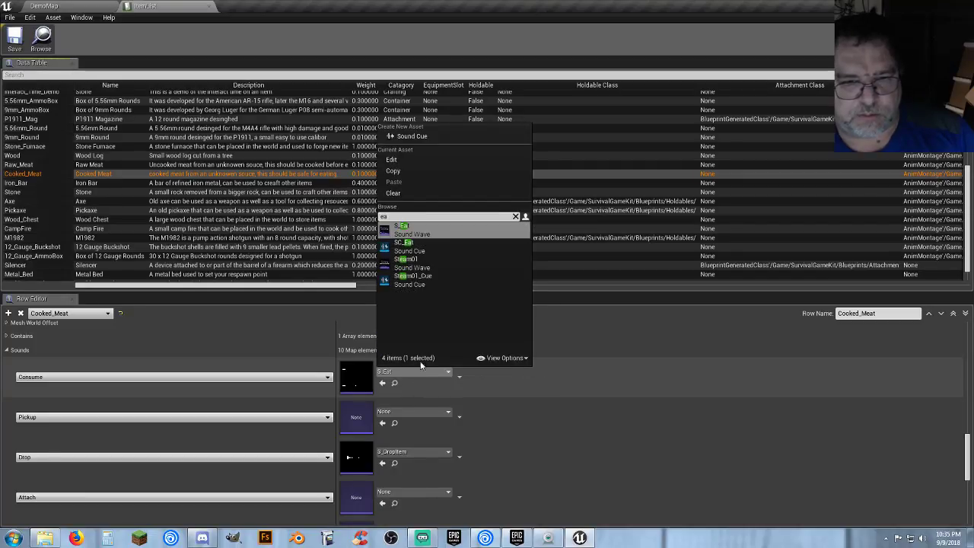
click(428, 250)
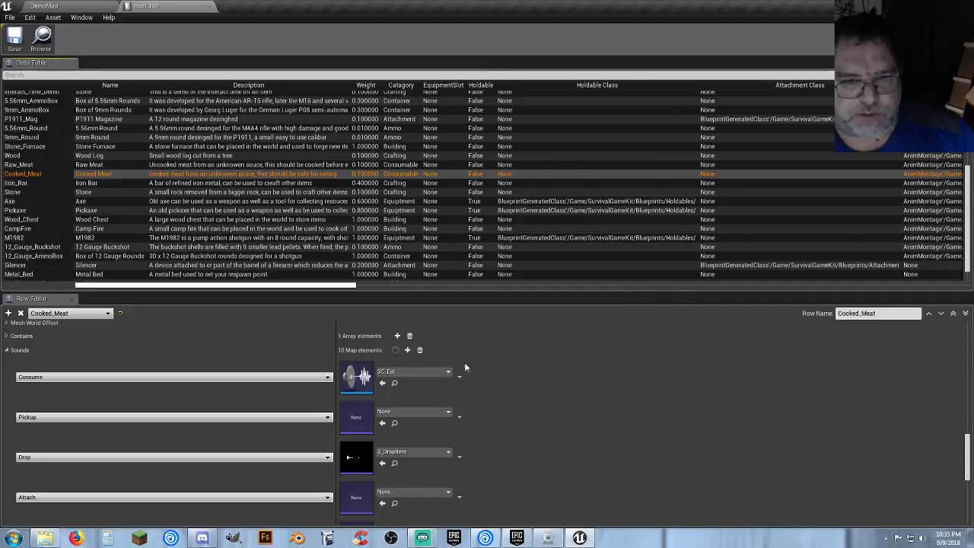
- Set the Cooked_Meat row's Drop sound to the SC_DropItem sound cue and check its other sound entries
click(438, 455)
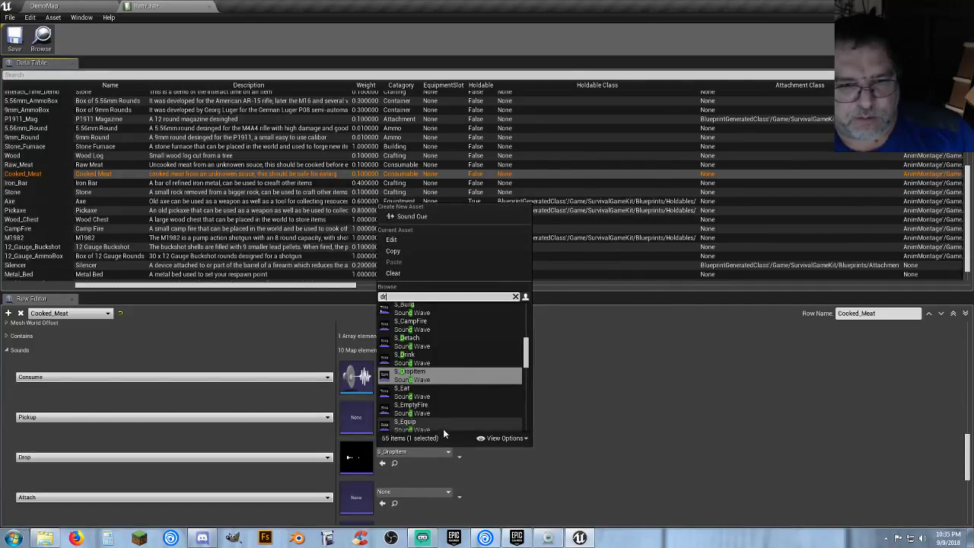
click(423, 362)
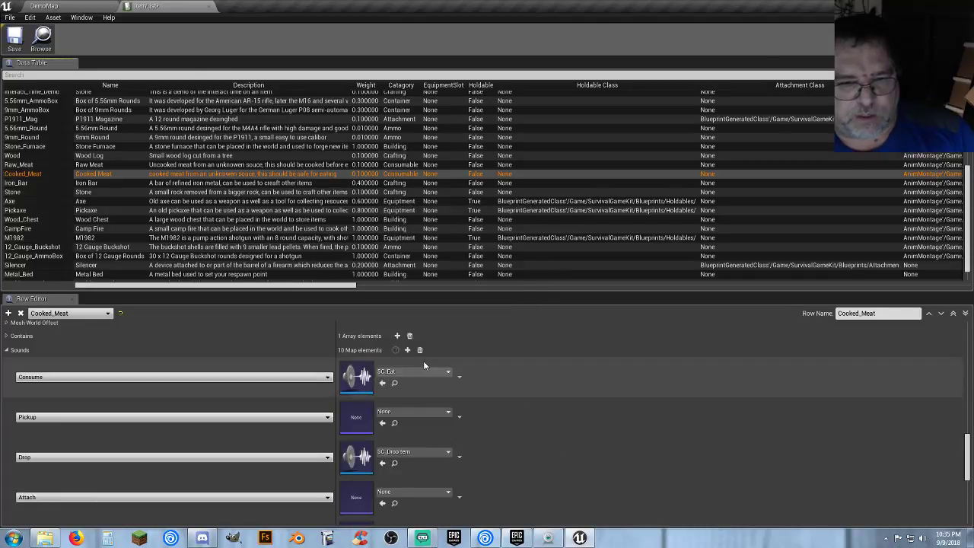
scroll(508, 406, down, 2)
scroll(509, 408, down, 3)
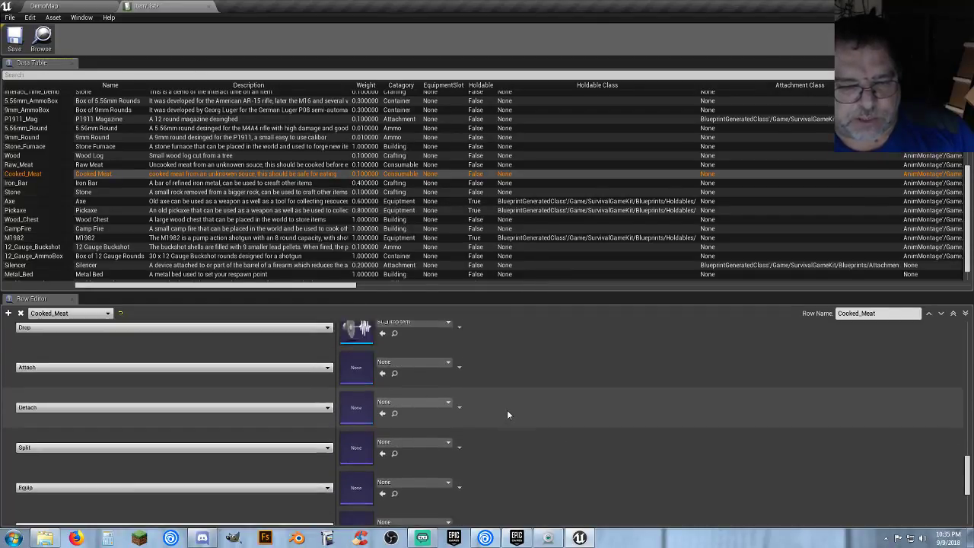
scroll(505, 410, up, 4)
scroll(503, 413, up, 2)
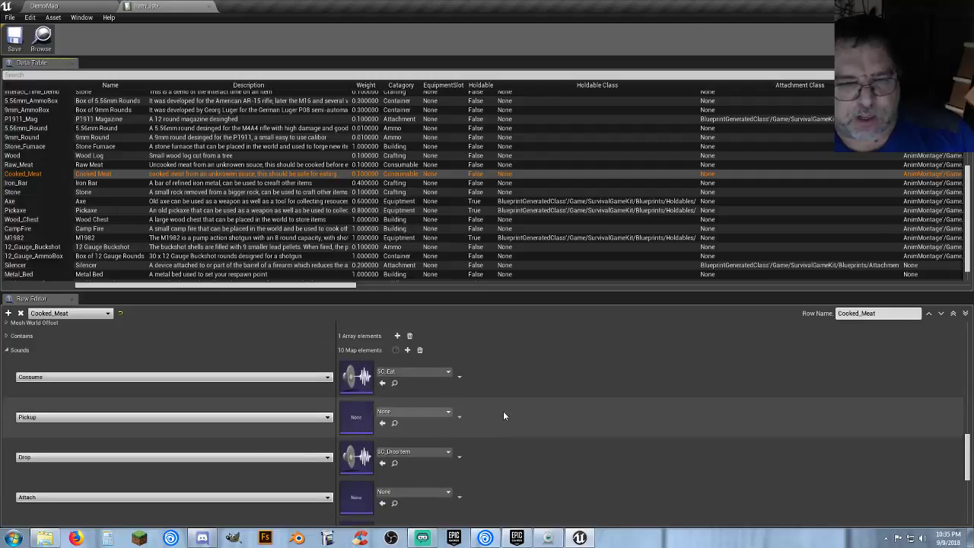
scroll(503, 412, down, 2)
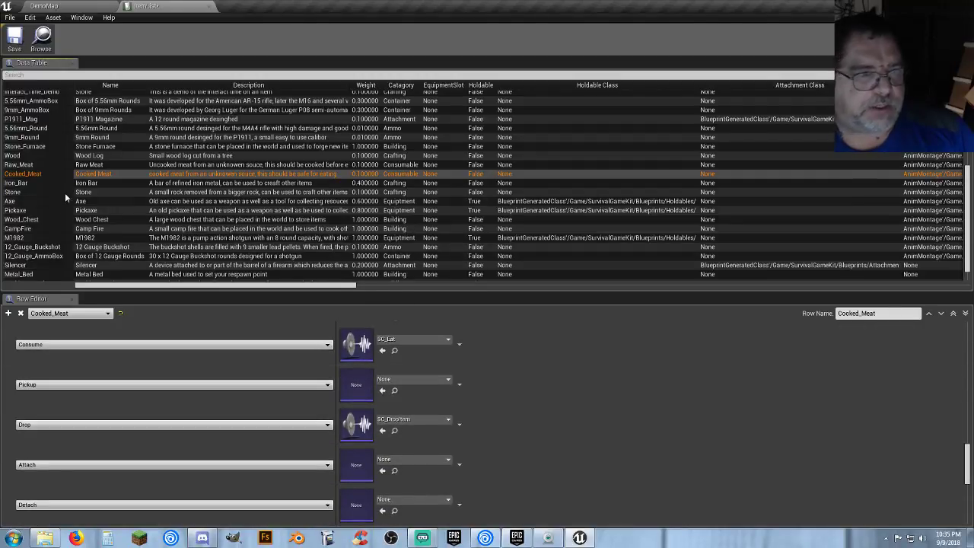
- Set the Iron_Bar row's Drop sound to the SC_DropItem sound cue
click(30, 185)
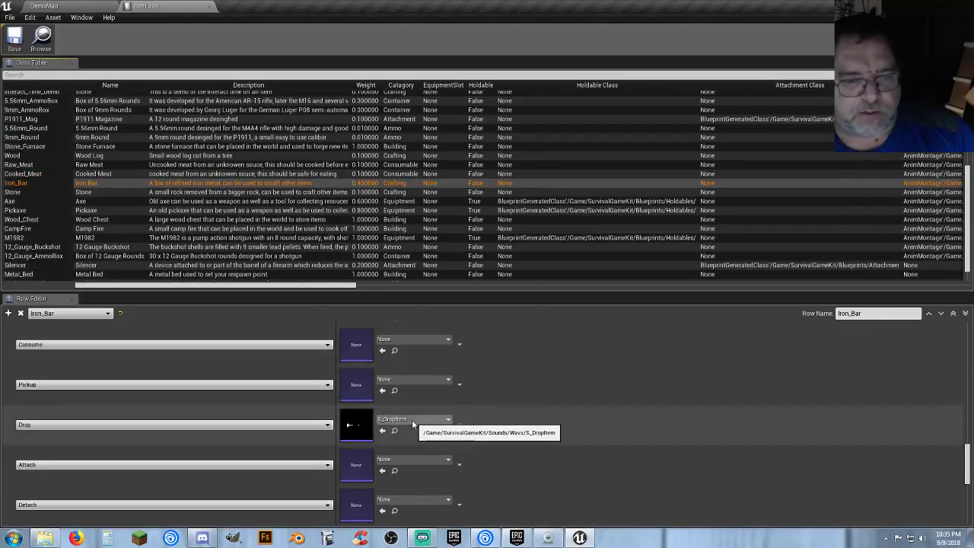
click(415, 420)
text(dr)
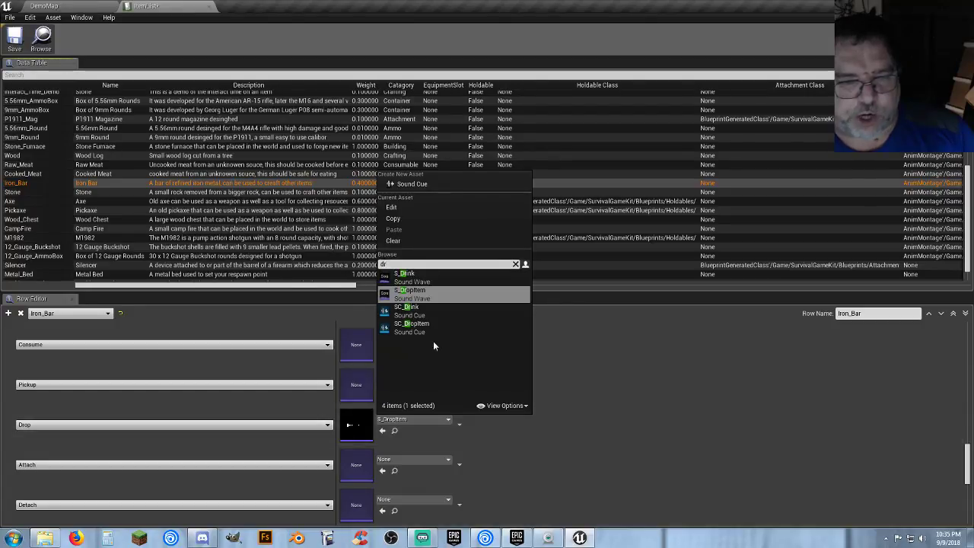
click(431, 331)
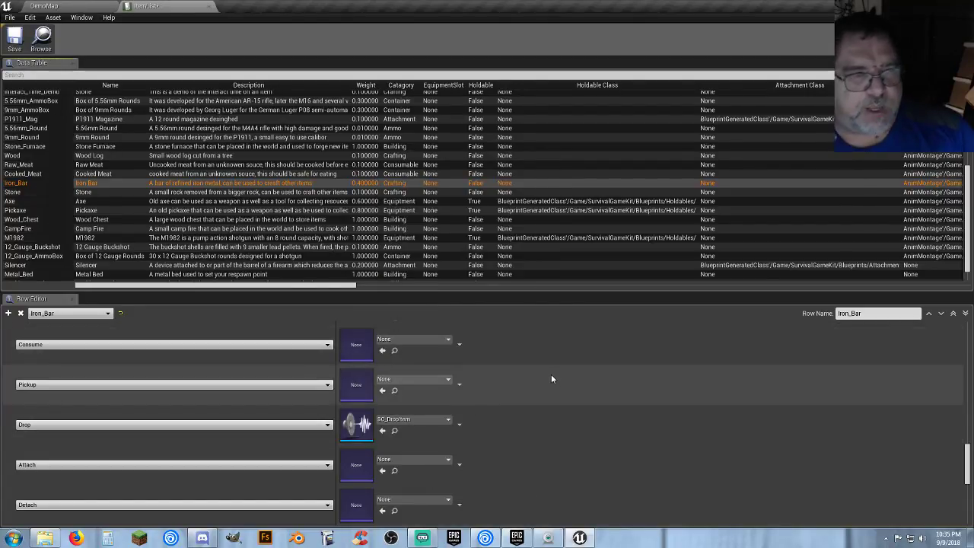
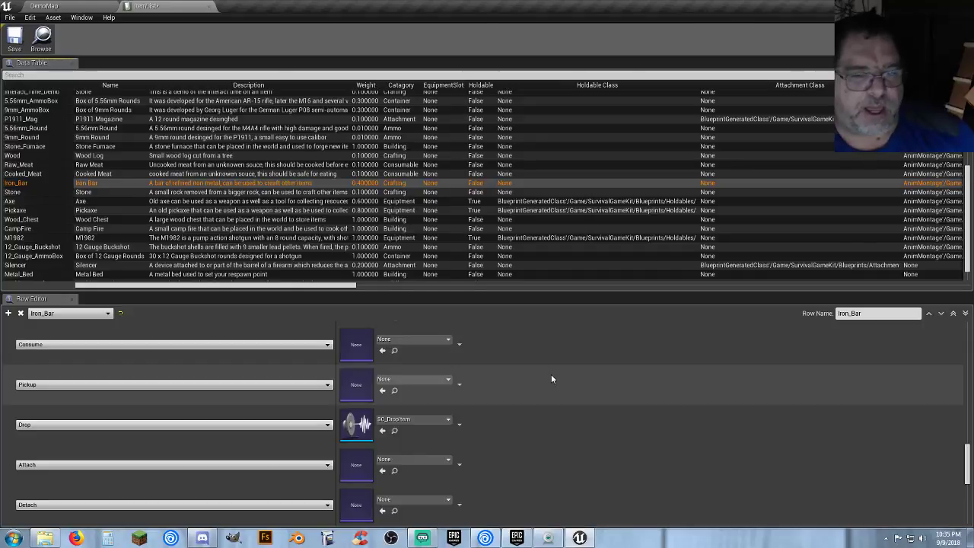
- Set the Stone row's Drop sound to the SC_DropItem sound cue
click(19, 194)
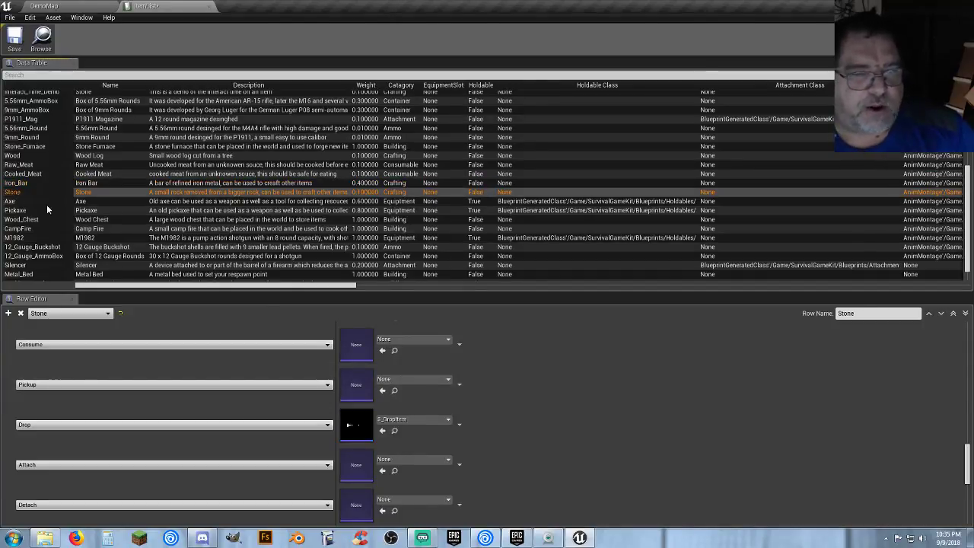
click(415, 419)
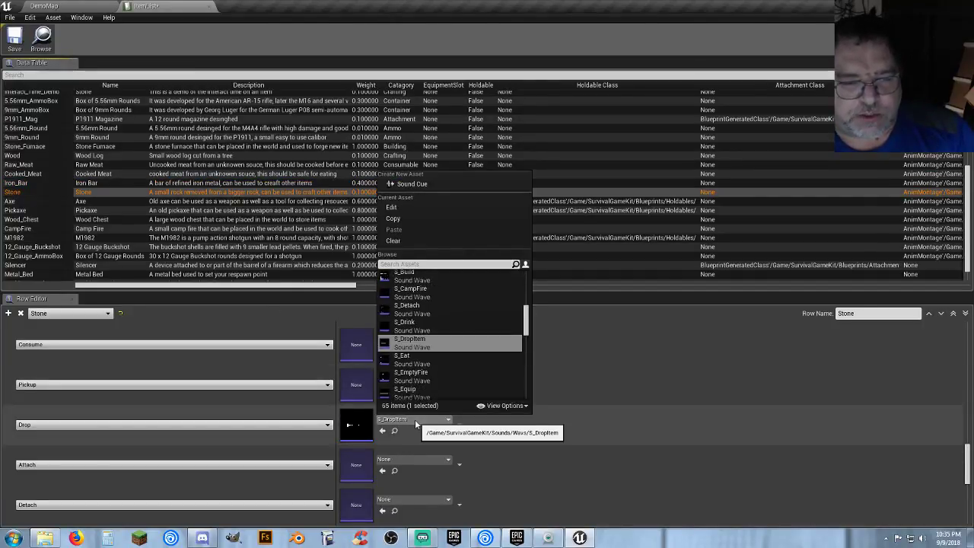
text(dr)
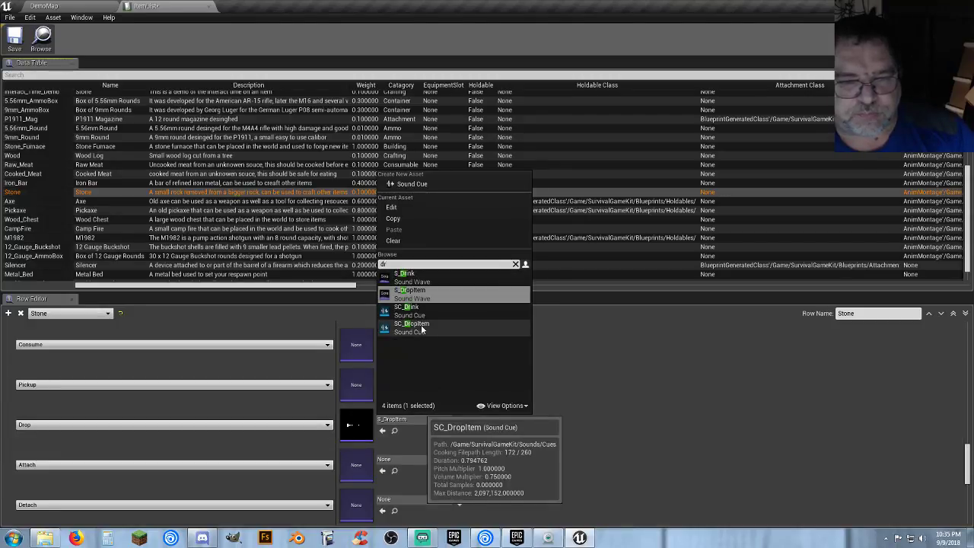
click(421, 327)
- Set the Axe row's Drop sound to the SC_DropItem sound cue
click(18, 202)
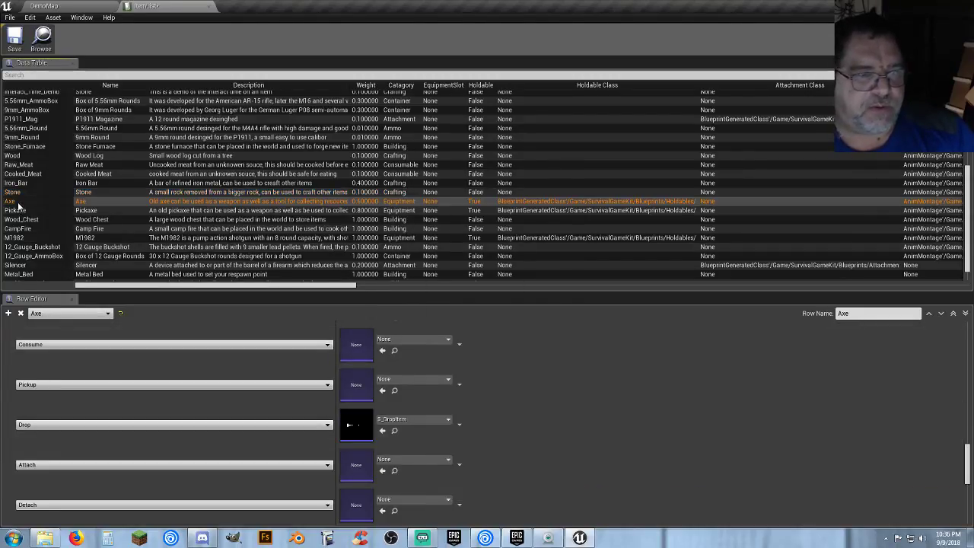
click(422, 421)
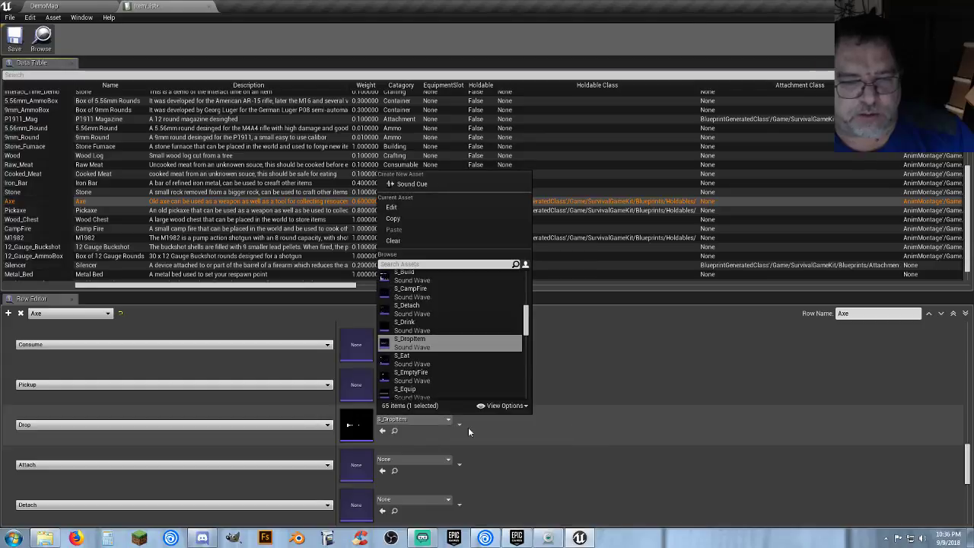
text(dr)
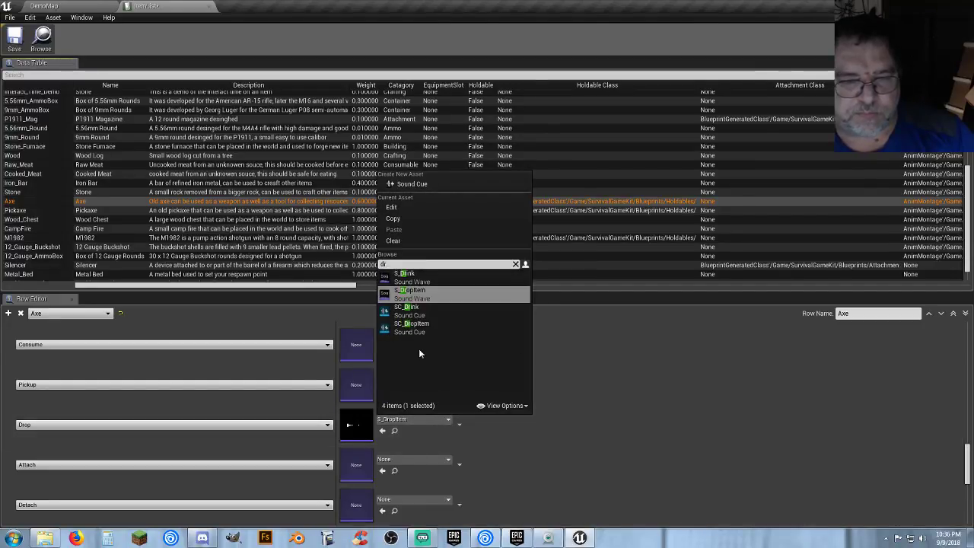
click(418, 337)
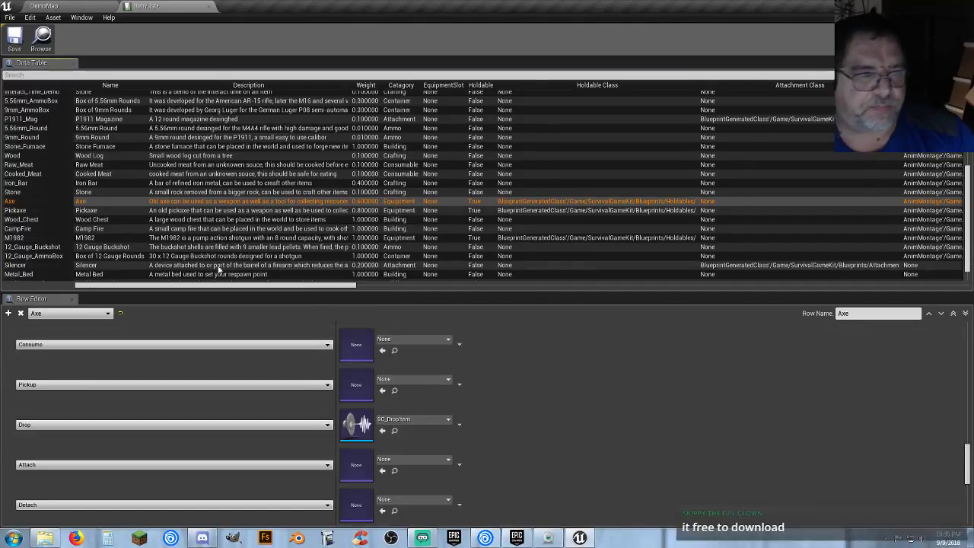
- Set the Pickaxe row's Drop sound to the SC_DropItem sound cue
click(26, 211)
click(418, 421)
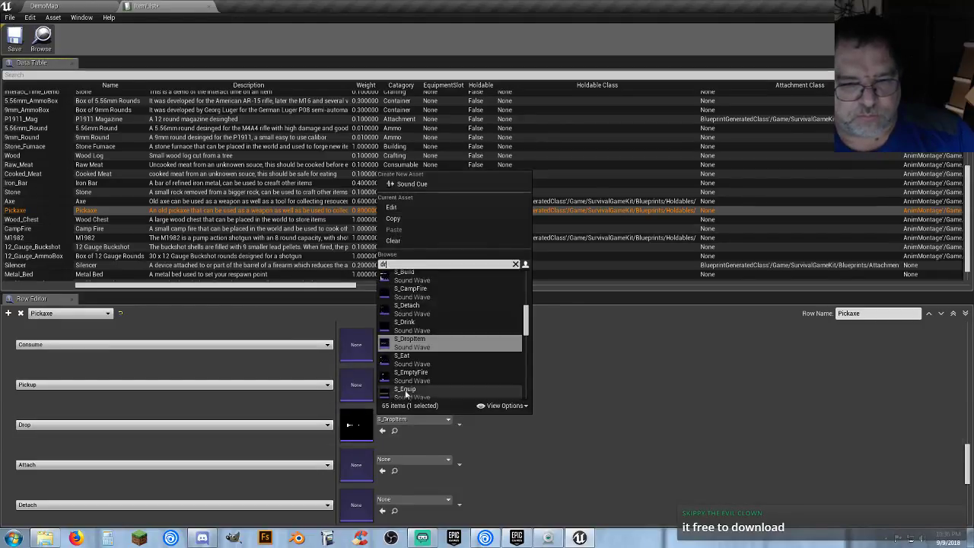
text(dr)
click(411, 386)
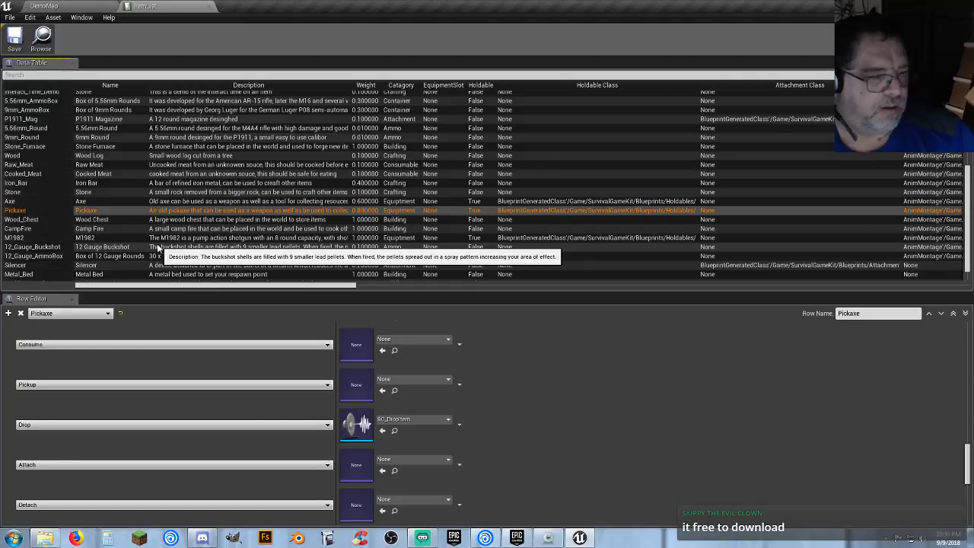
- Set the Wood_Chest row's Drop sound to the SC_DropItem sound cue
click(22, 220)
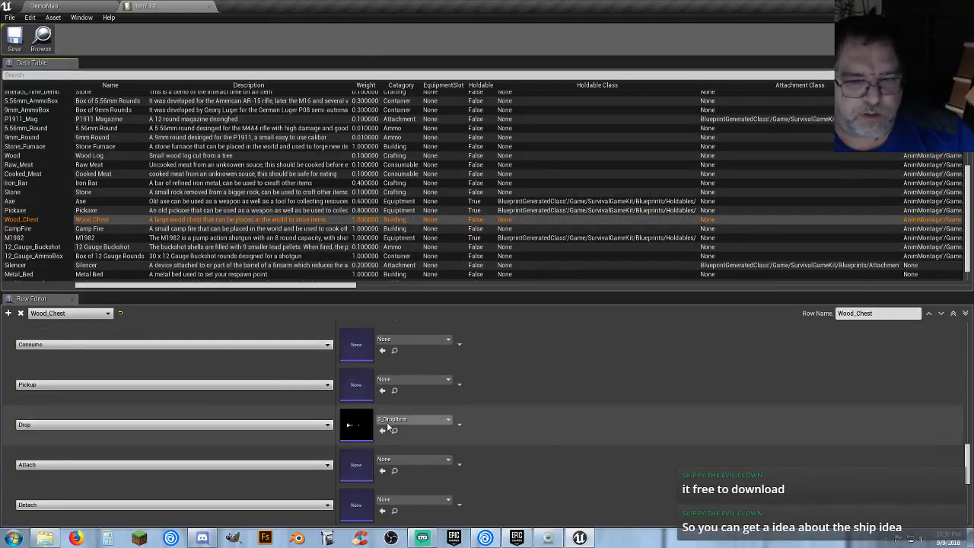
click(411, 423)
text(dr)
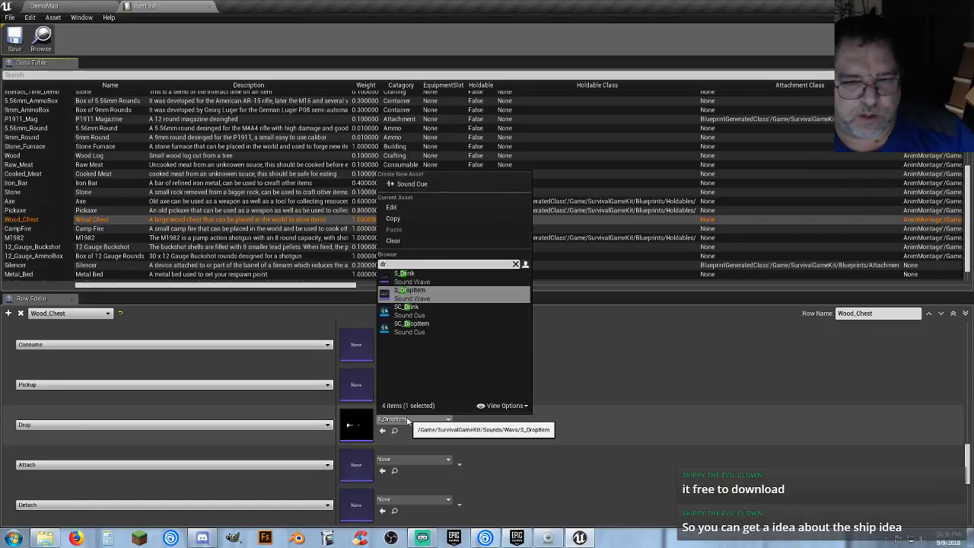
click(415, 335)
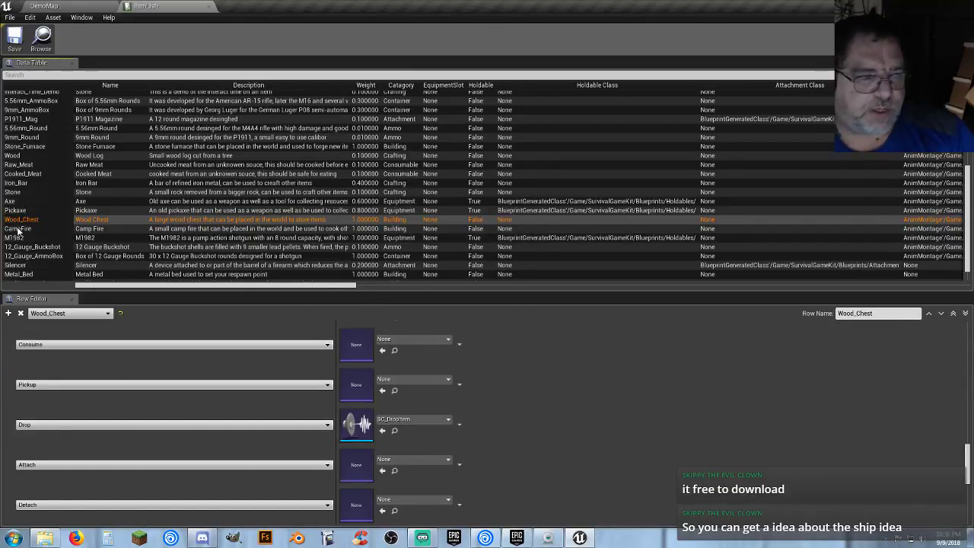
- Set the CampFire row's Drop sound to the SC_DropItem sound cue
click(18, 229)
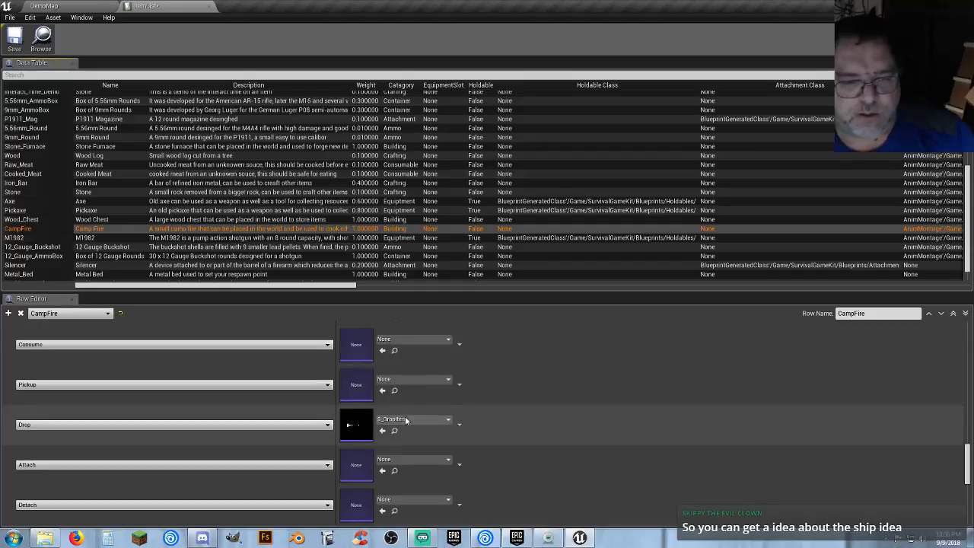
click(408, 419)
text(dr)
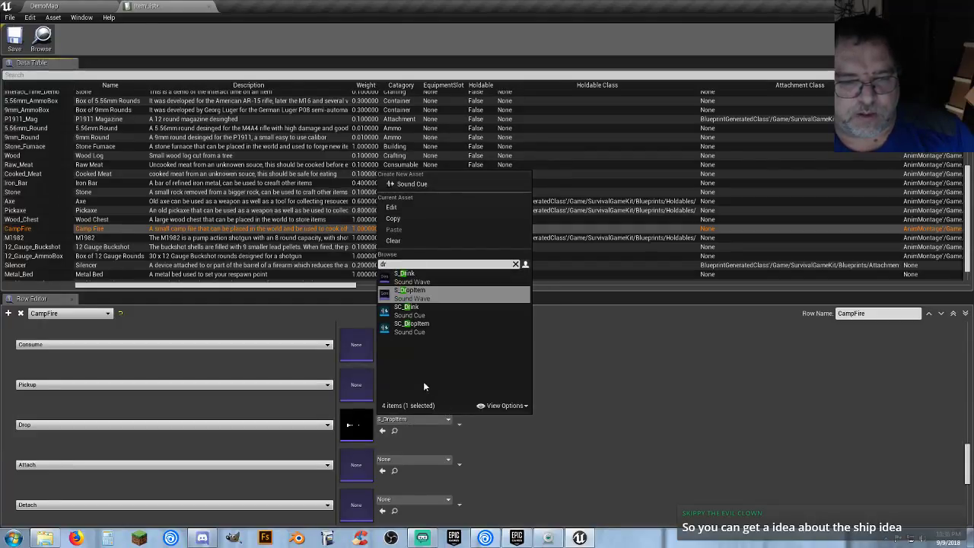
click(425, 334)
- Set the M1982 row's Drop sound to the SC_DropItem sound cue and check its remaining sound entries
click(16, 238)
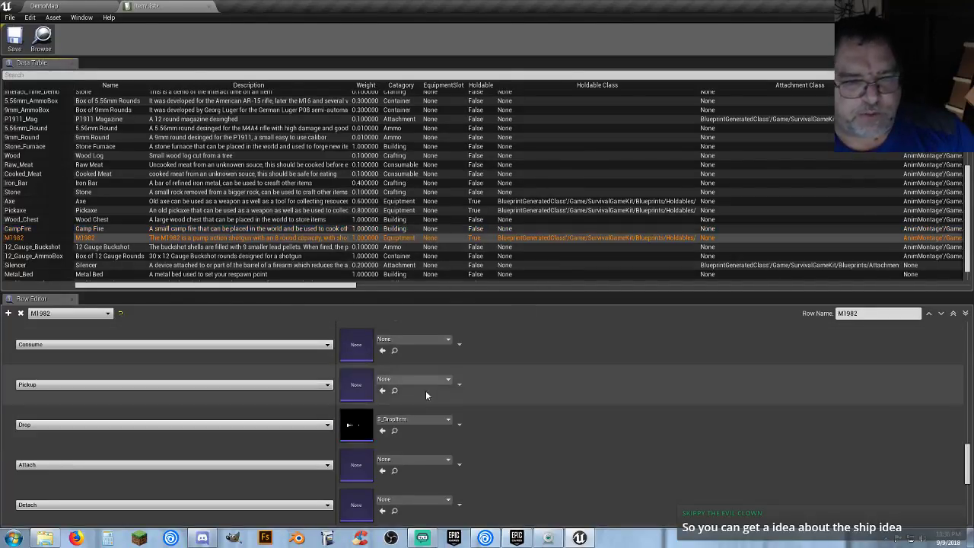
click(425, 419)
text(dr)
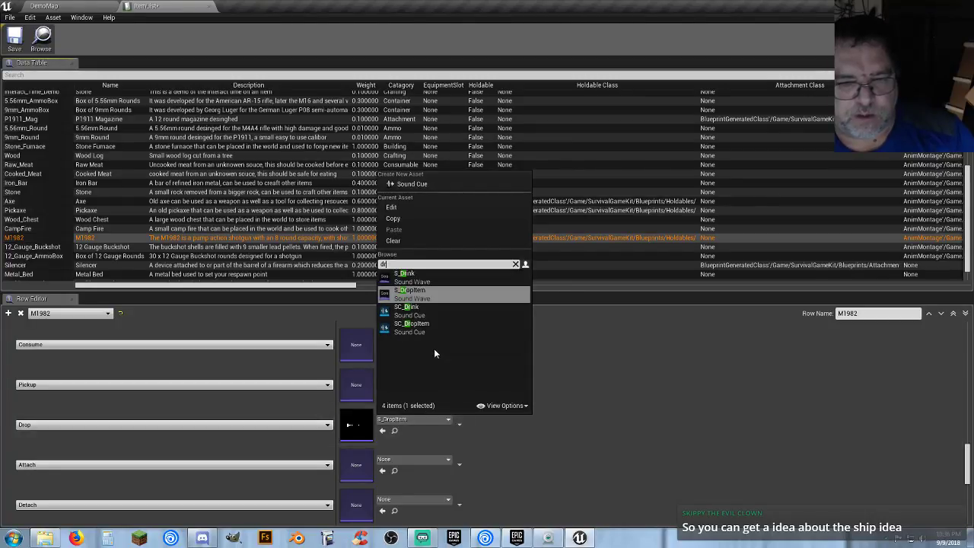
click(426, 326)
scroll(532, 413, down, 1)
scroll(531, 416, down, 5)
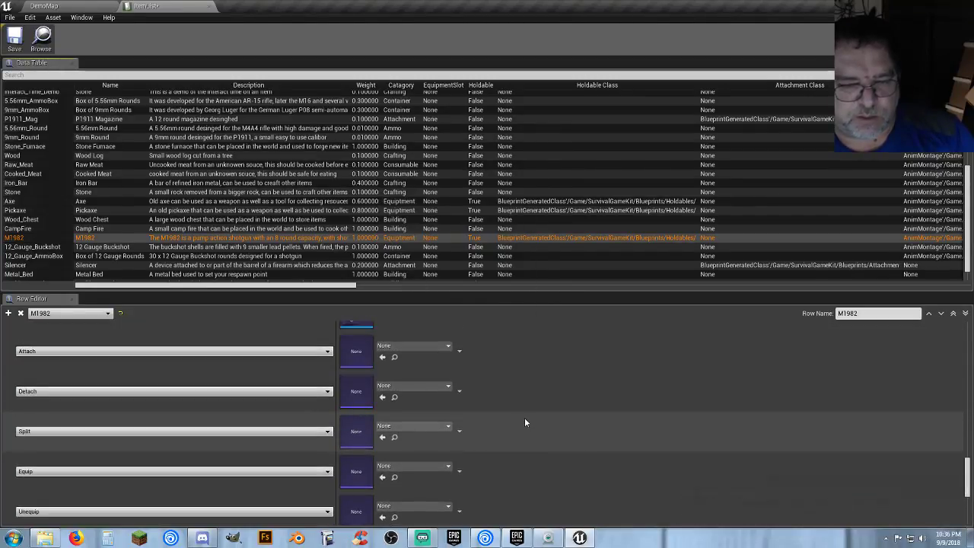
scroll(523, 426, up, 6)
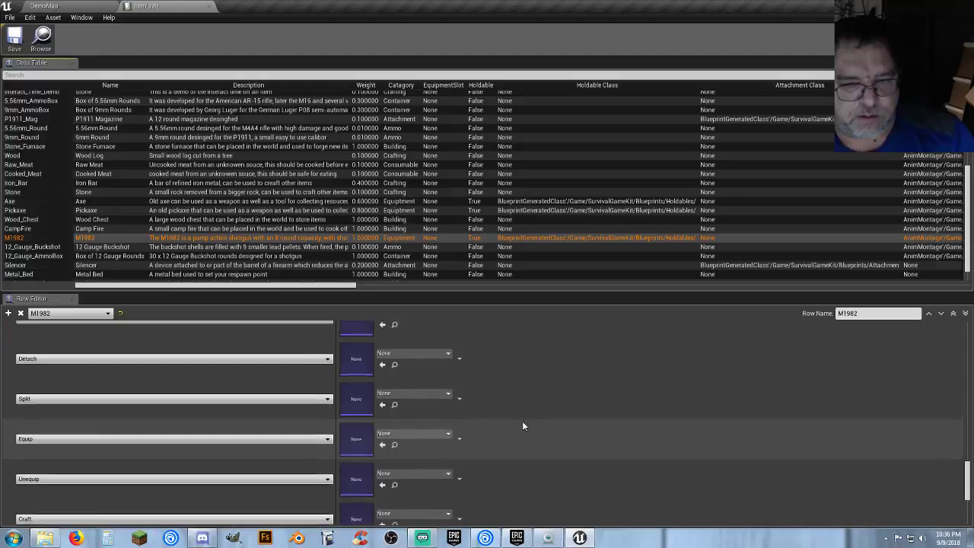
scroll(522, 424, down, 2)
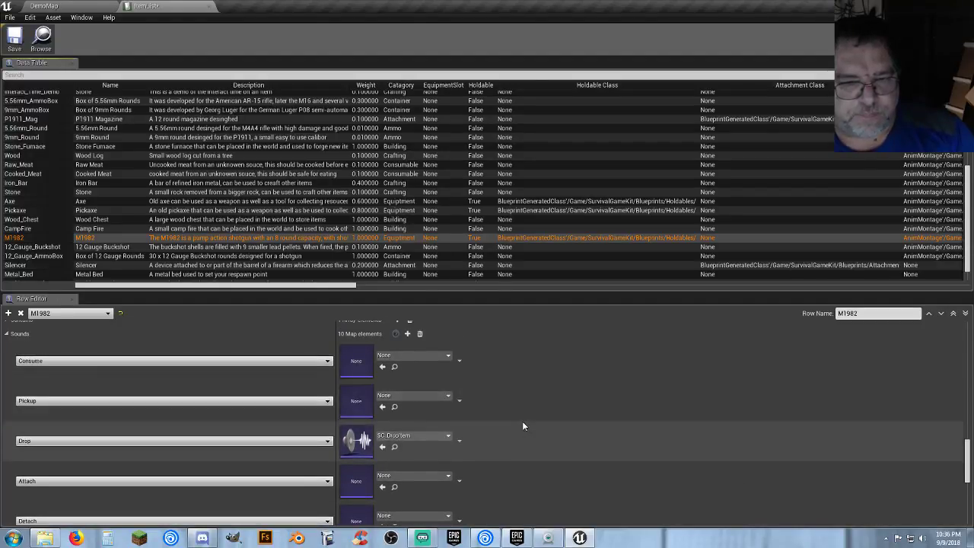
- Set the 12_Gauge_Buckshot row's Drop sound to the SC_DropItem sound cue
click(29, 248)
click(420, 423)
text(dr)
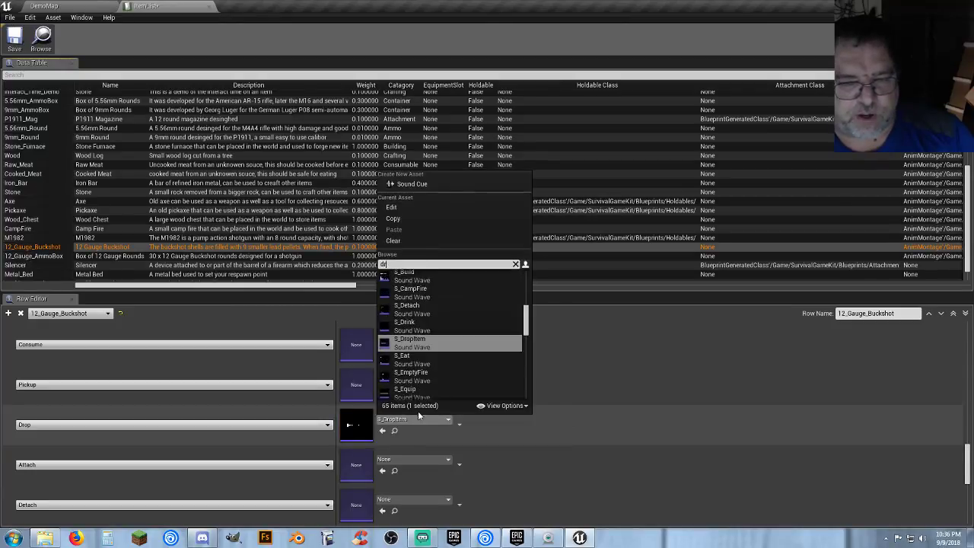
click(428, 330)
scroll(509, 460, down, 6)
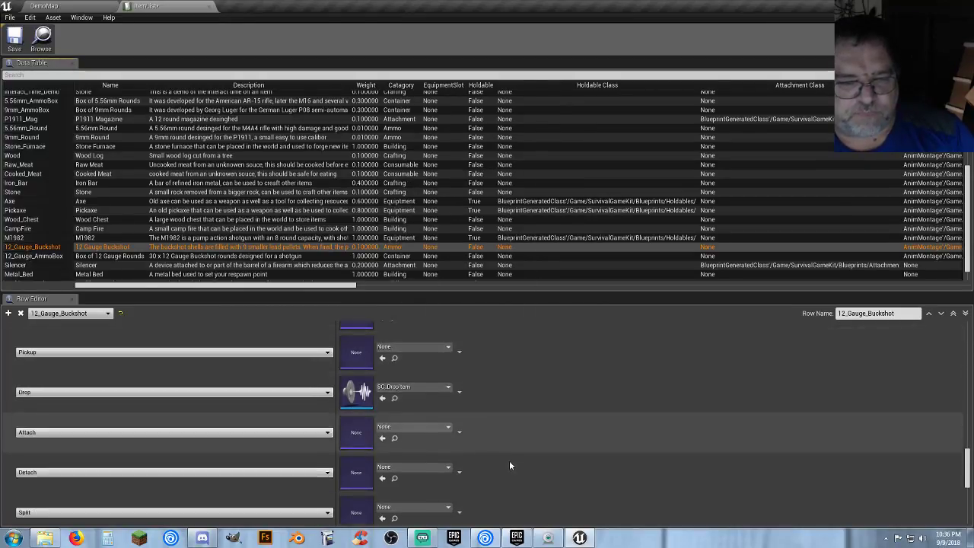
- Set the 12_Gauge_AmmoBox row's Drop sound to the SC_DropItem sound cue
scroll(500, 466, up, 3)
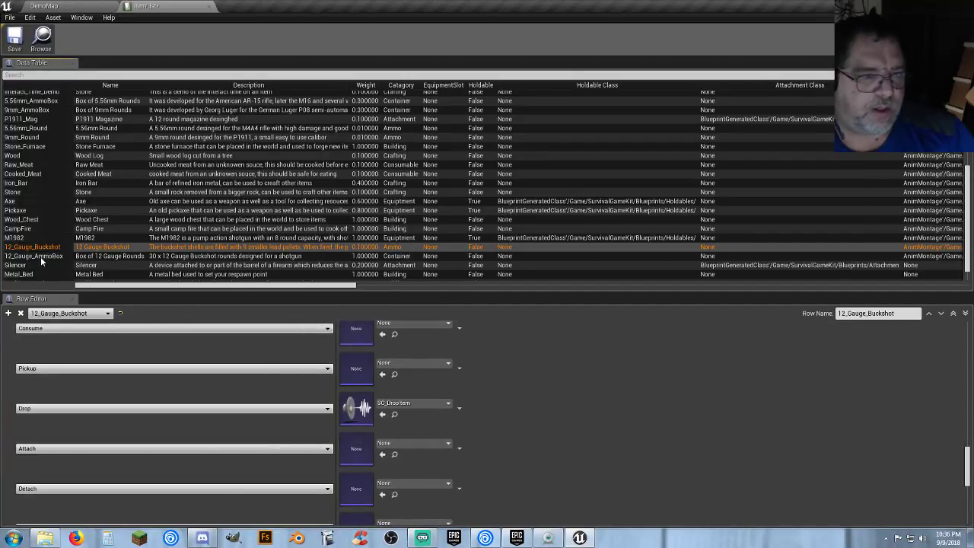
click(42, 256)
click(414, 403)
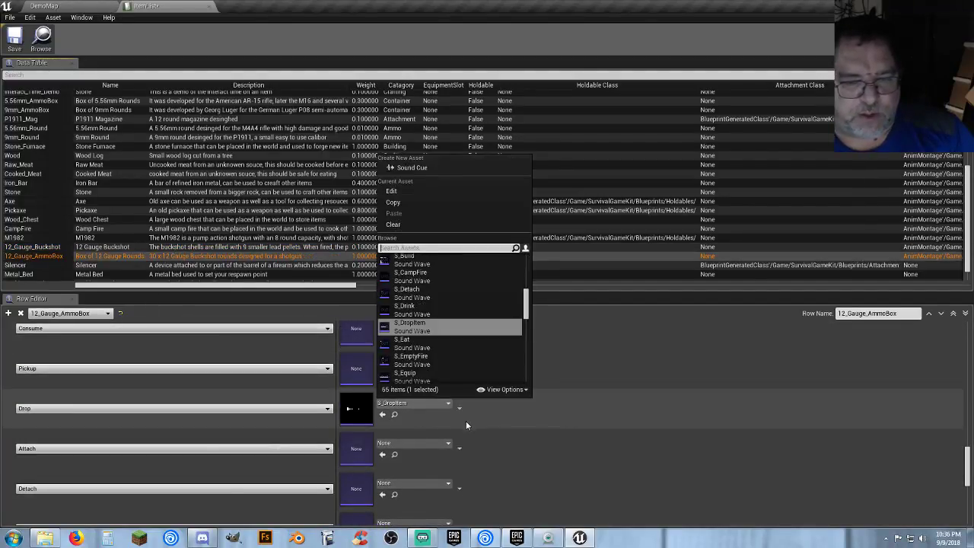
text(dr)
click(426, 317)
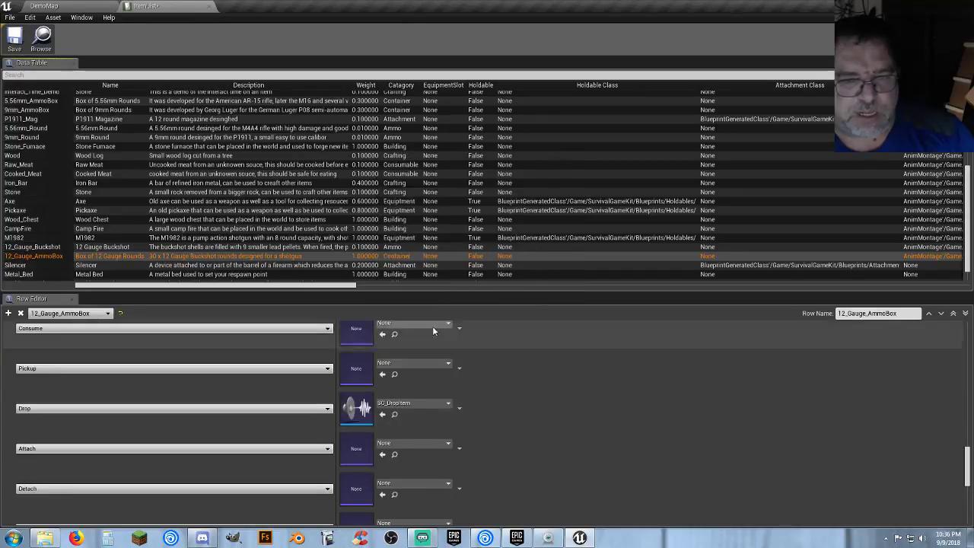
- Set the Silencer row's Drop sound to the SC_DropItem sound cue
click(28, 266)
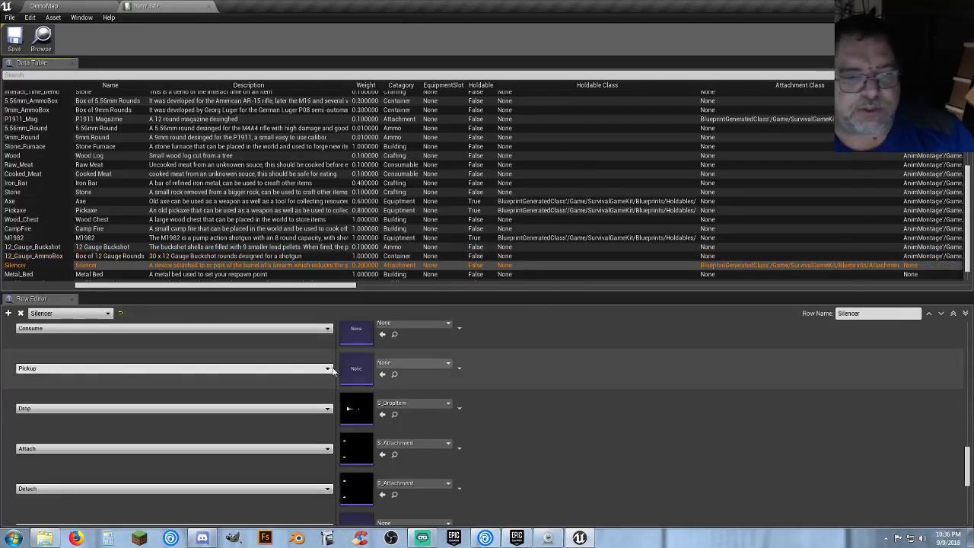
click(421, 404)
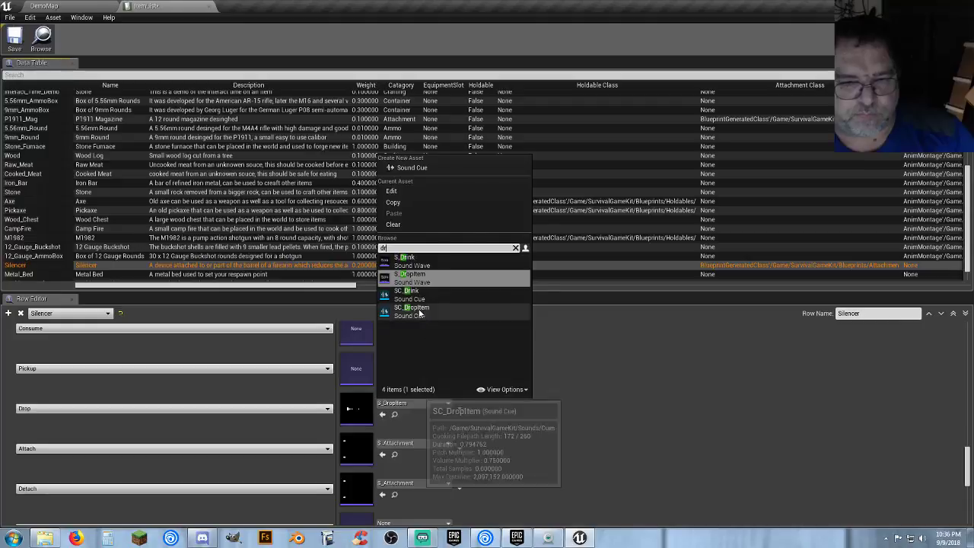
click(426, 402)
- Set the Silencer row's Attach and Detach sounds to the SC_Attach sound cue and check its remaining sound entries
click(434, 444)
text(att)
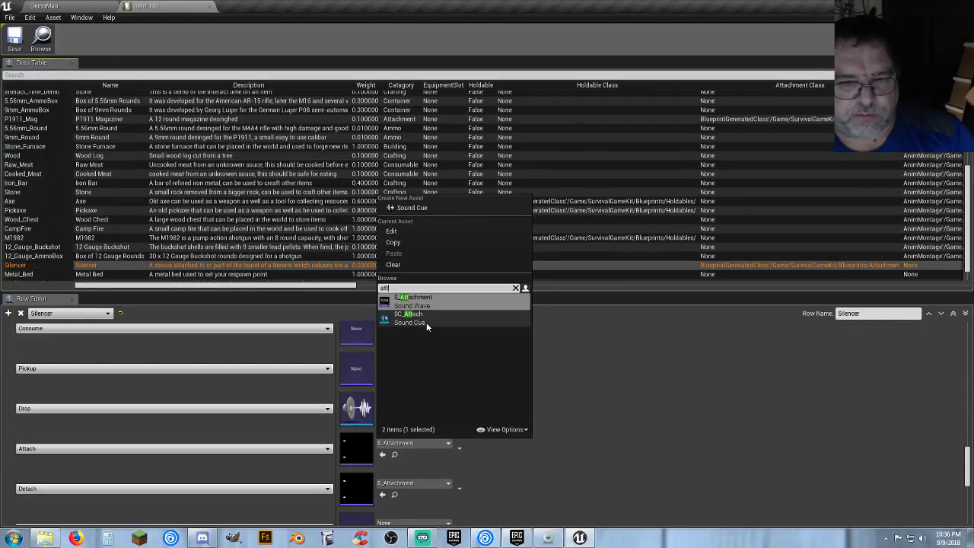
click(424, 322)
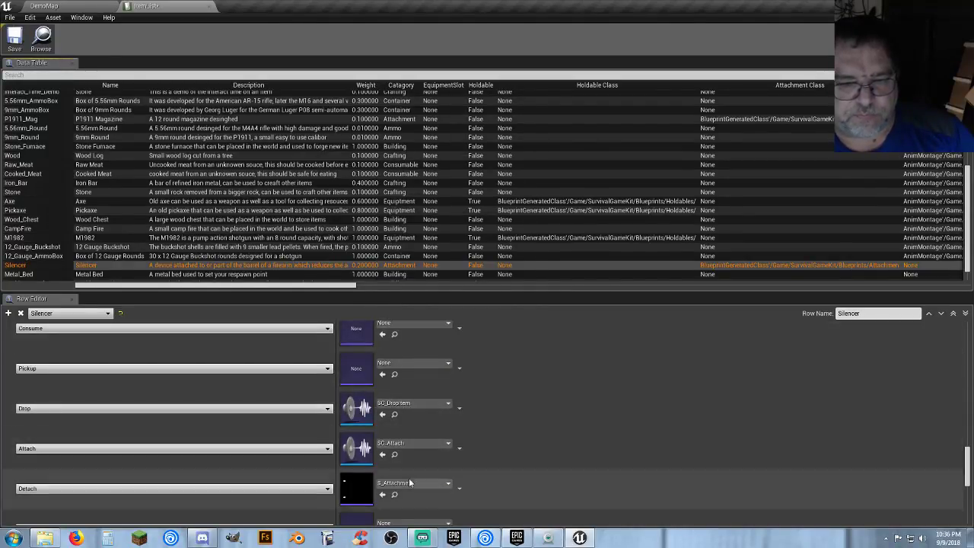
click(411, 482)
text(stt)
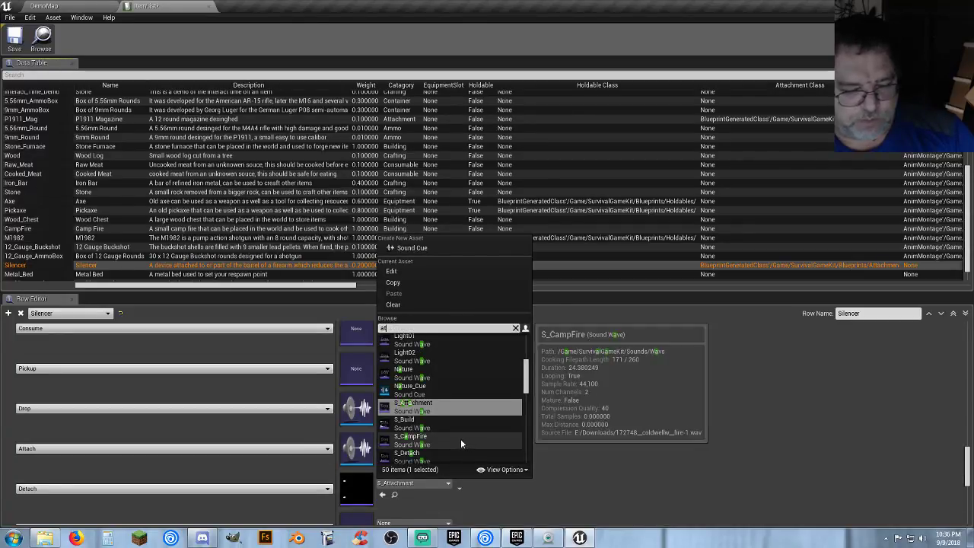
click(419, 361)
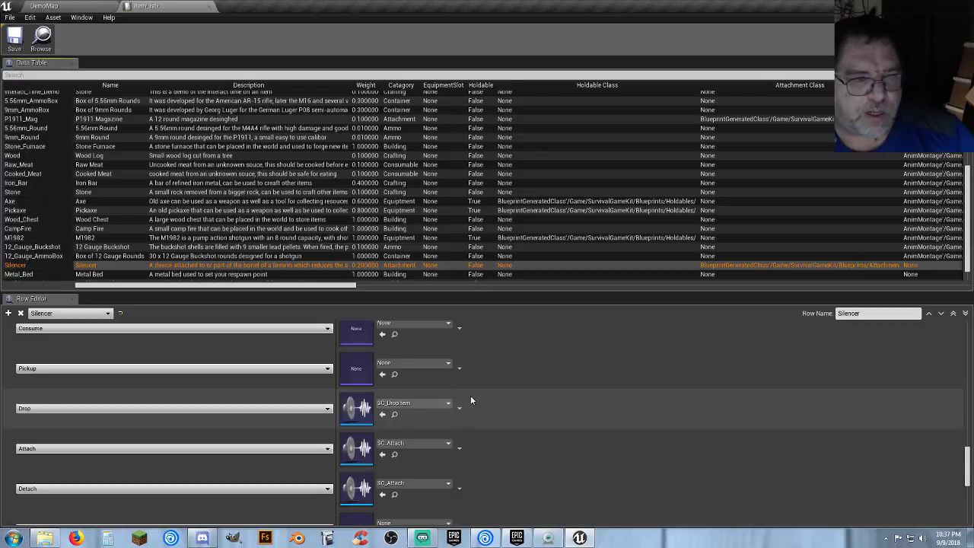
scroll(484, 411, down, 5)
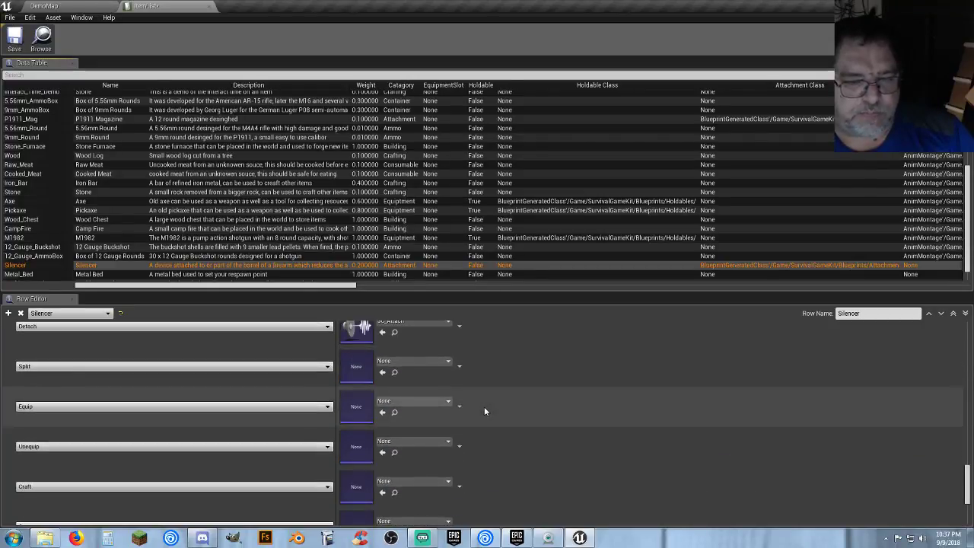
scroll(481, 409, up, 5)
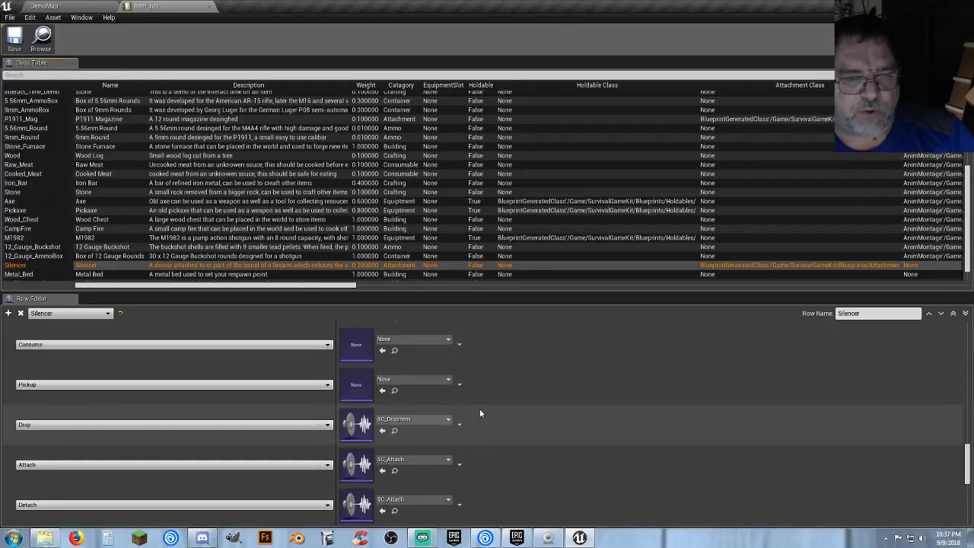
scroll(479, 409, up, 1)
scroll(480, 409, down, 1)
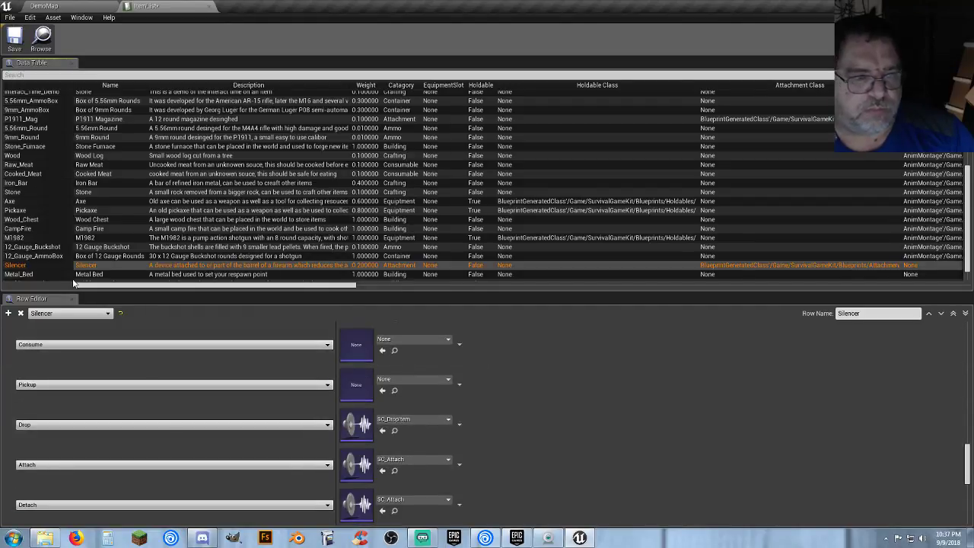
- Set the Metal_Bed row's Drop sound to the SC_DropItem sound cue
click(30, 276)
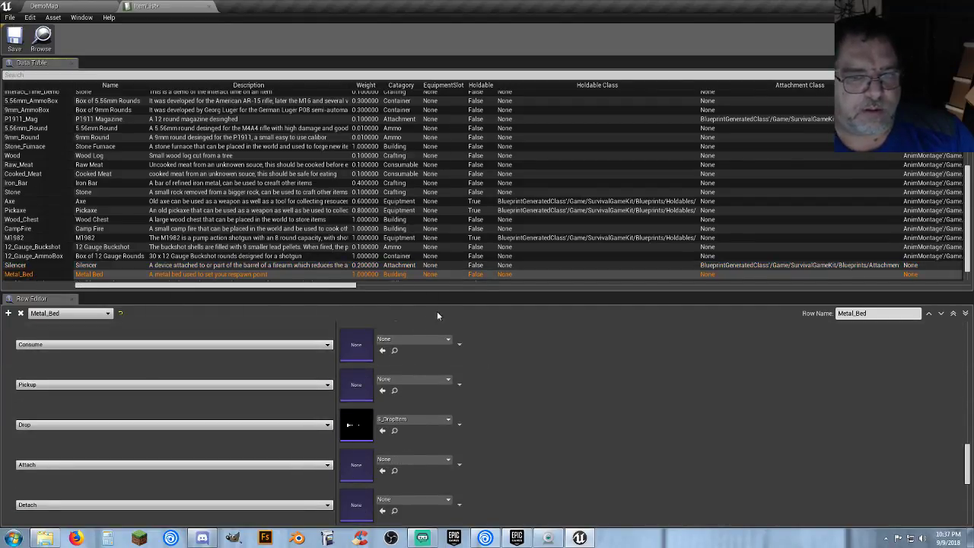
scroll(439, 209, down, 1)
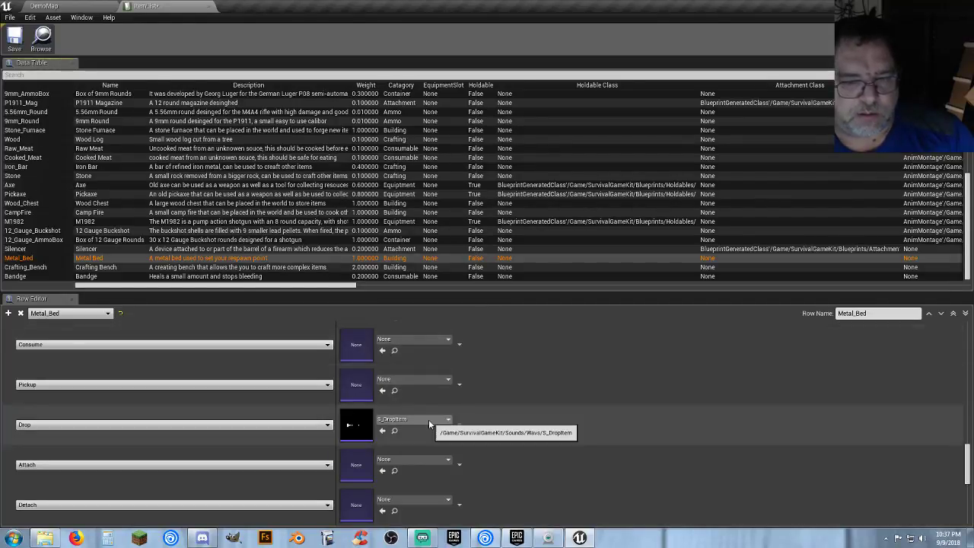
click(428, 419)
text(dr)
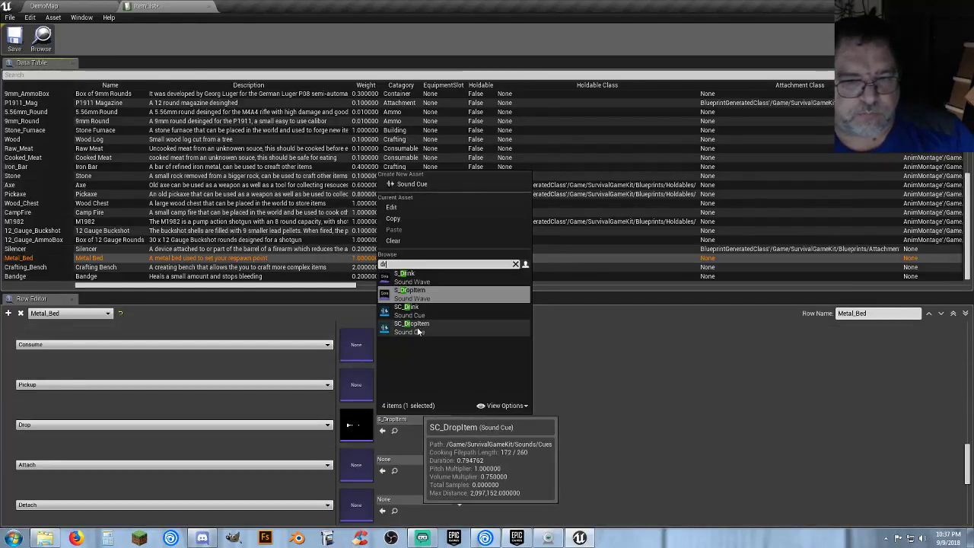
click(419, 337)
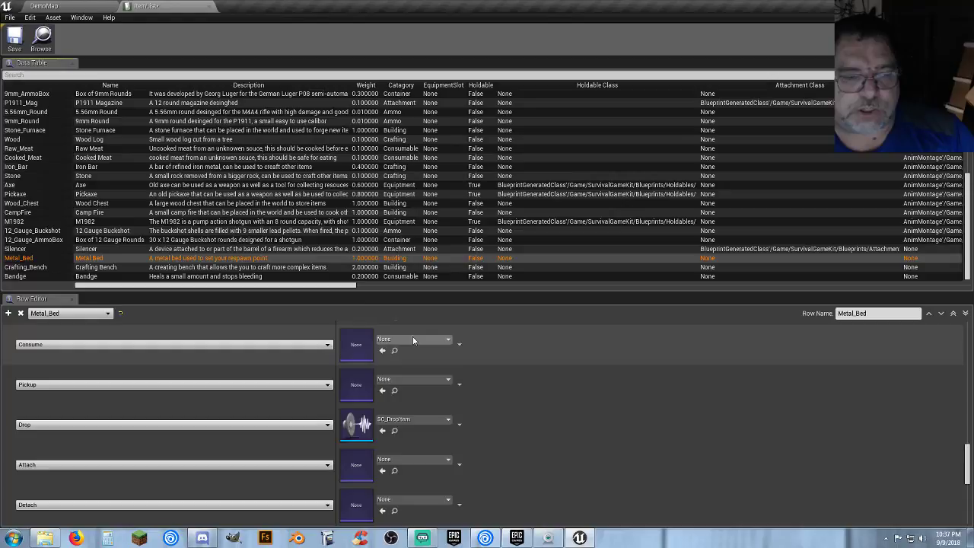
- Check the Crafting_Bench row's Drop sound and the Bandge row's sound entries for leftover sound waves
click(15, 268)
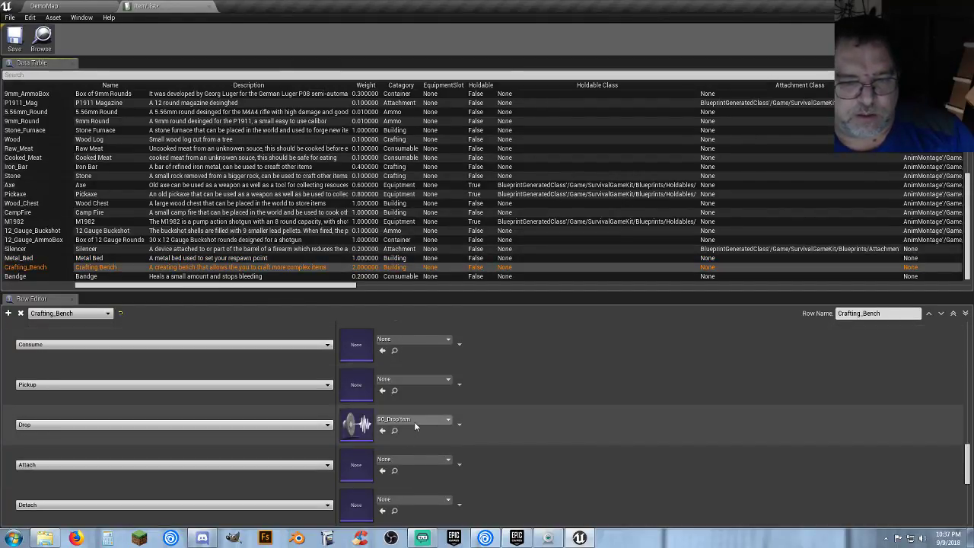
click(414, 423)
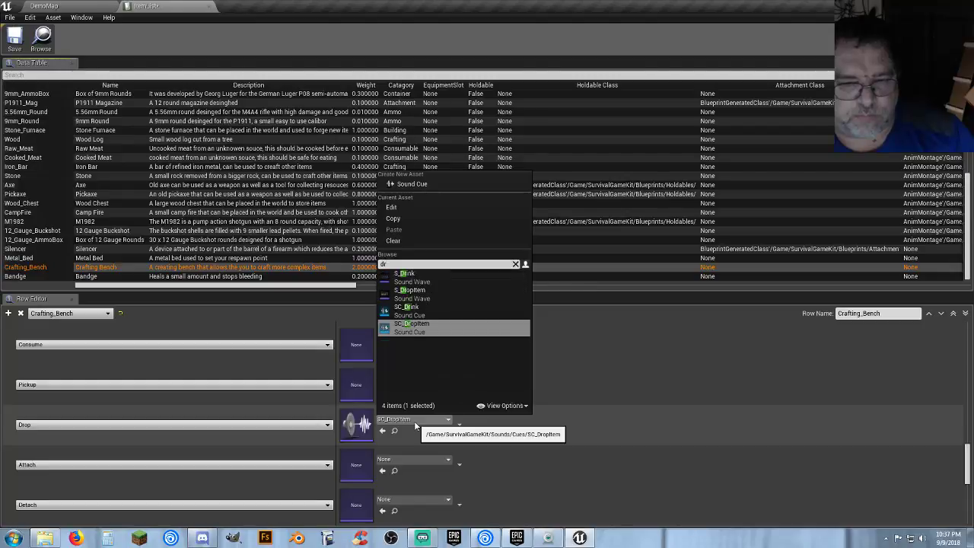
click(584, 439)
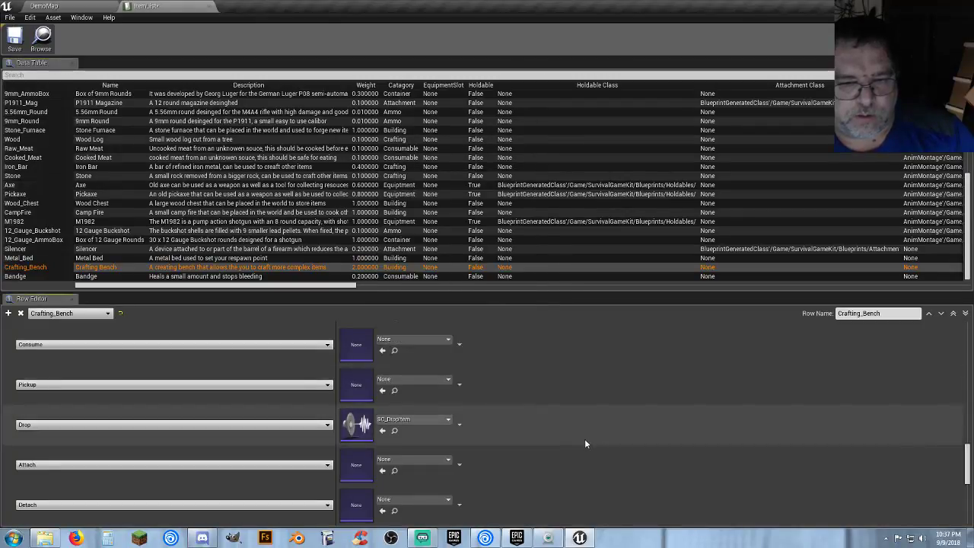
click(17, 277)
scroll(482, 428, down, 5)
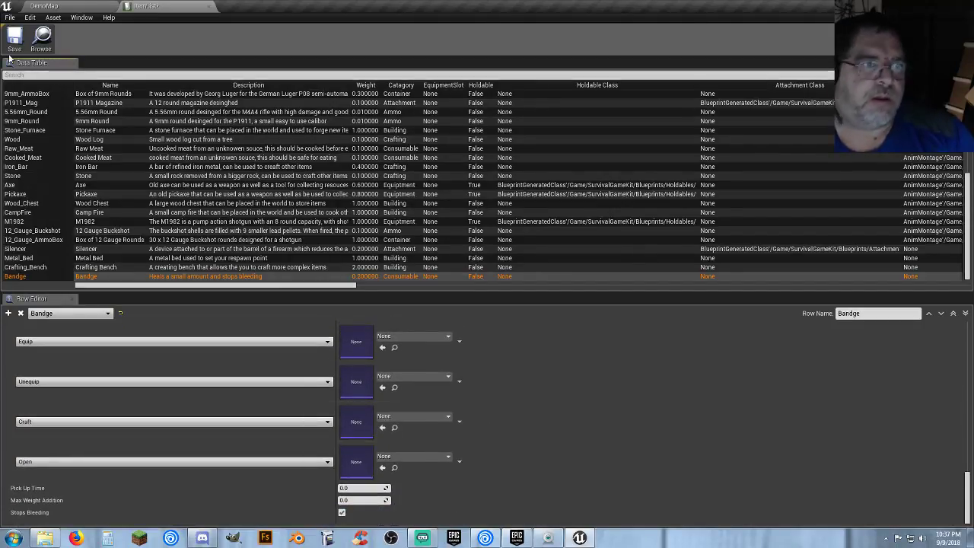
- Close the ItemList table and open the CraftingRecipes data table from the Recipes folder
click(210, 6)
click(514, 478)
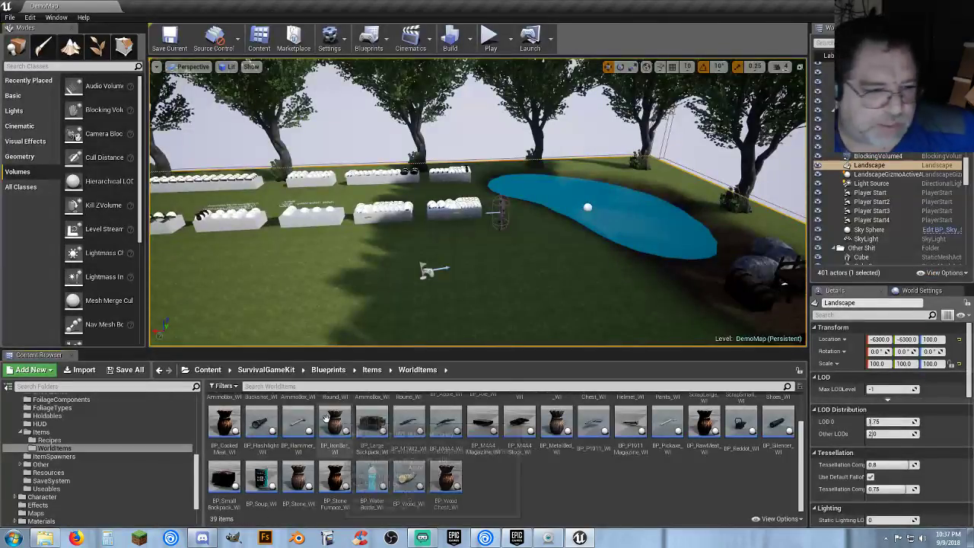
click(54, 441)
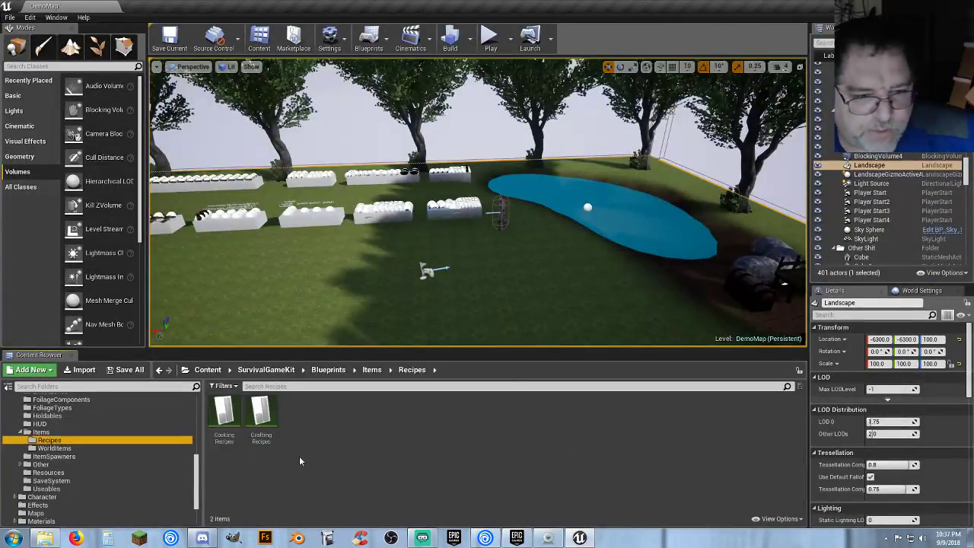
double_click(261, 414)
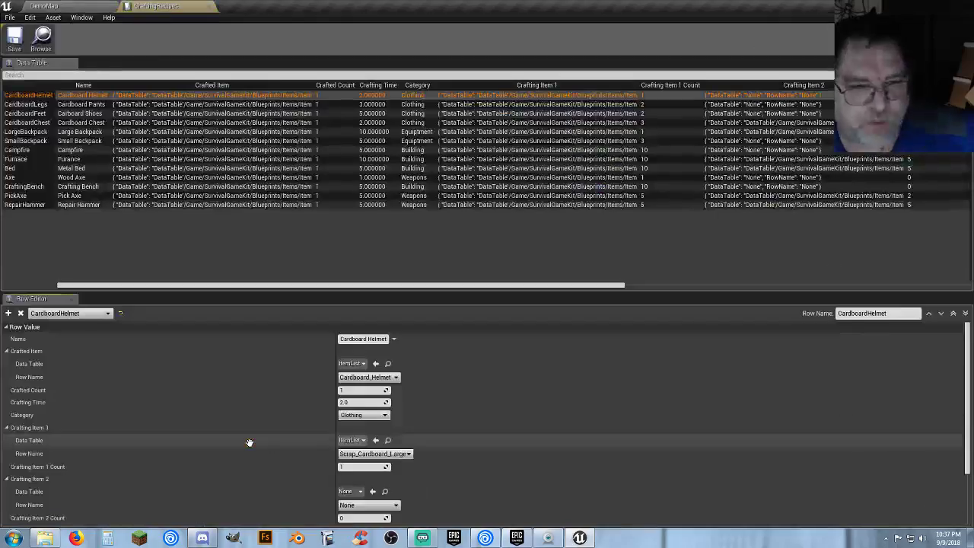
- Examine the CraftingBench and Bed rows of the CraftingRecipes table for sound settings
click(22, 188)
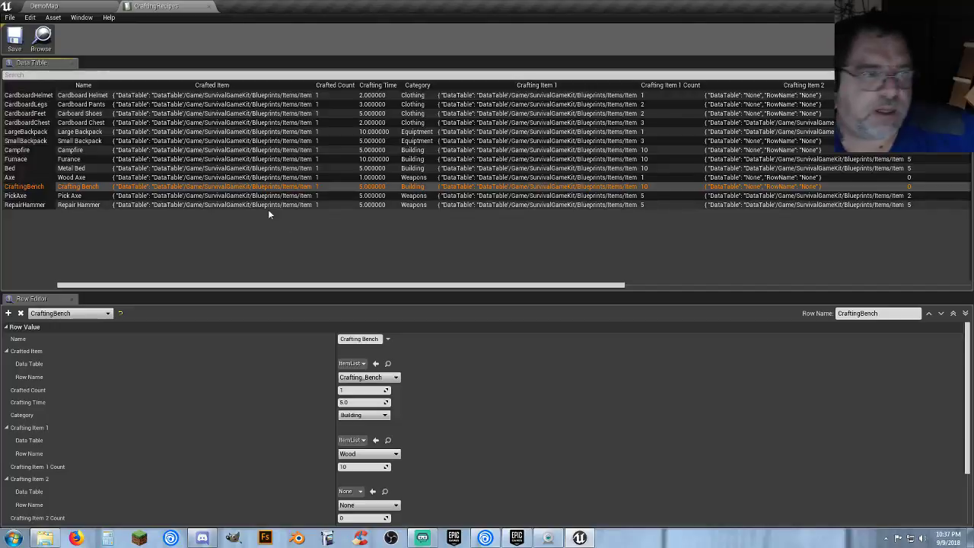
click(11, 168)
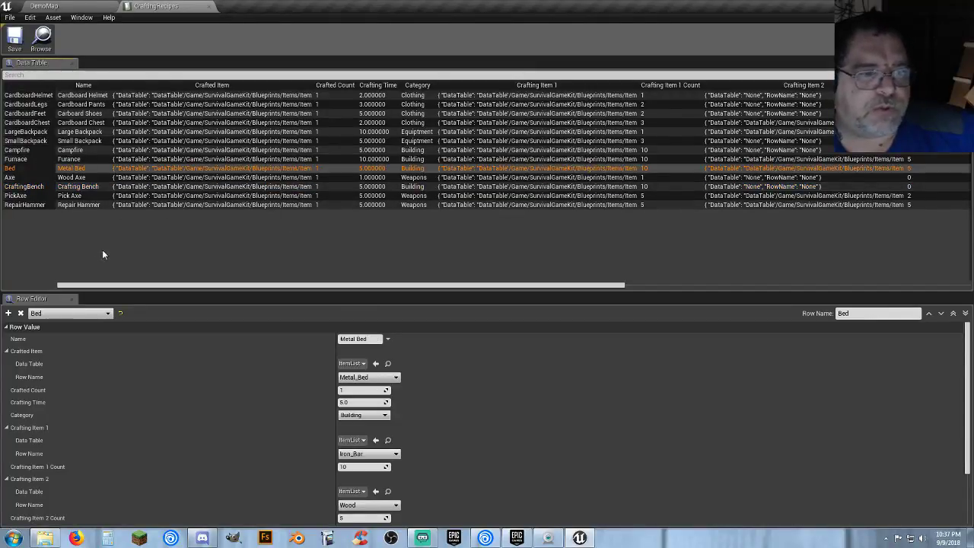
drag(121, 285, 61, 287)
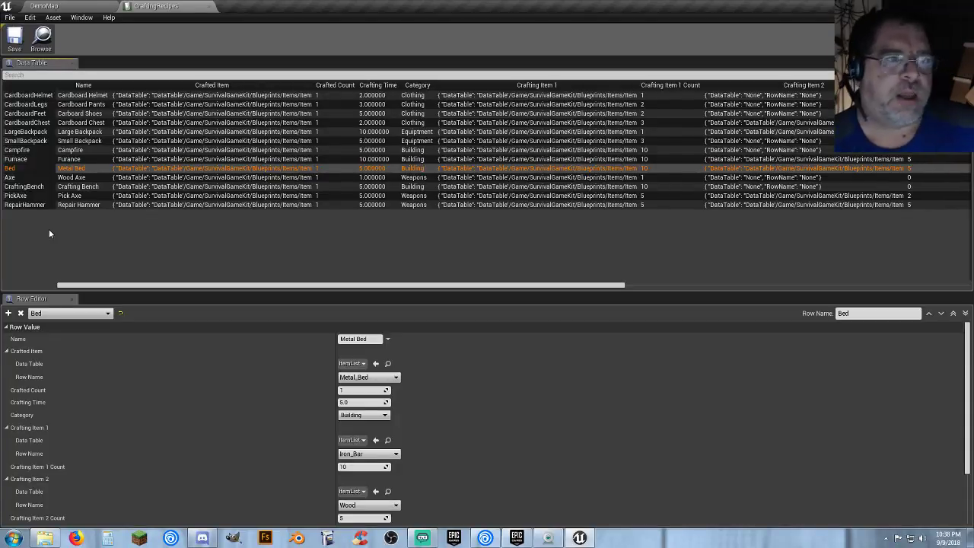
- Close the CraftingRecipes table and browse the item blueprints in the WorldItems folder
click(209, 8)
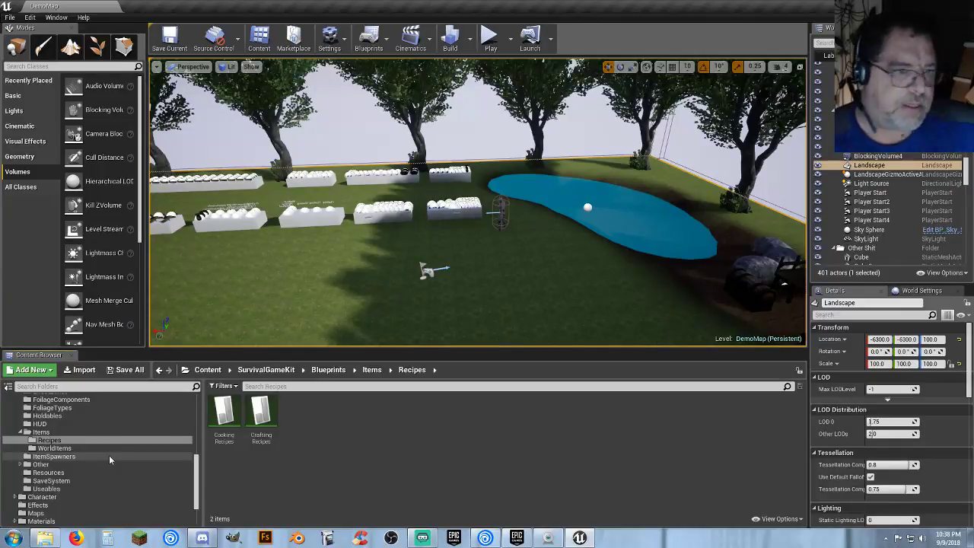
click(55, 449)
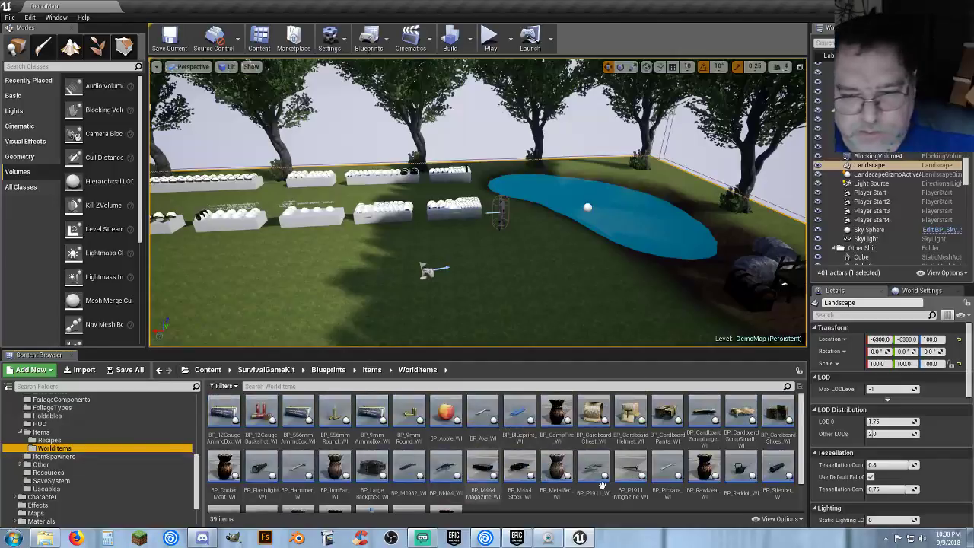
scroll(518, 468, down, 1)
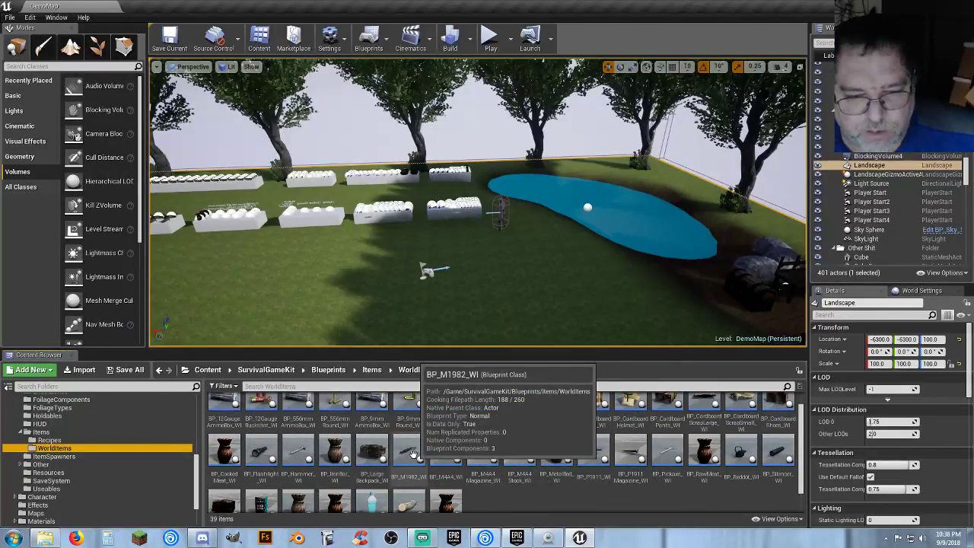
- Open the BP_M1982_WI blueprint, check its item settings in the class defaults, and close it
double_click(414, 455)
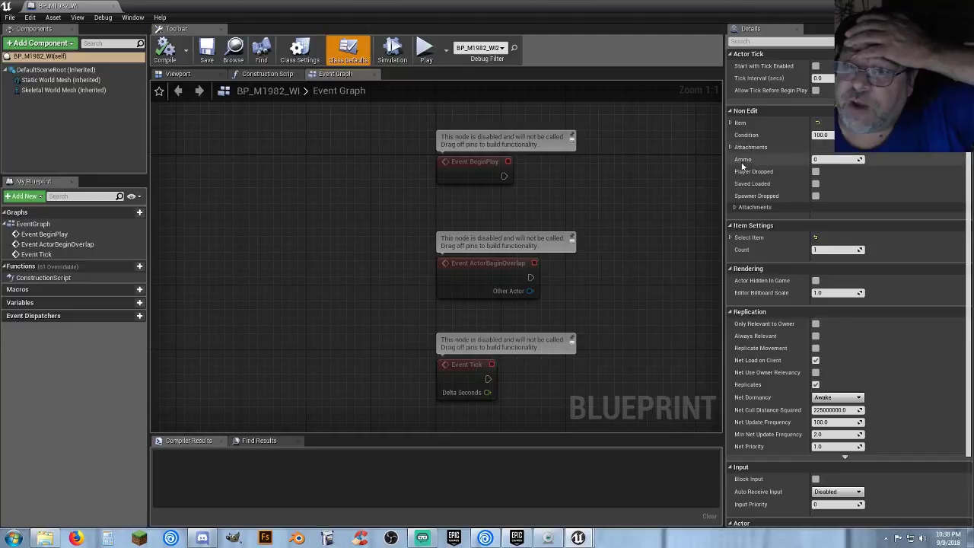
click(729, 237)
click(729, 238)
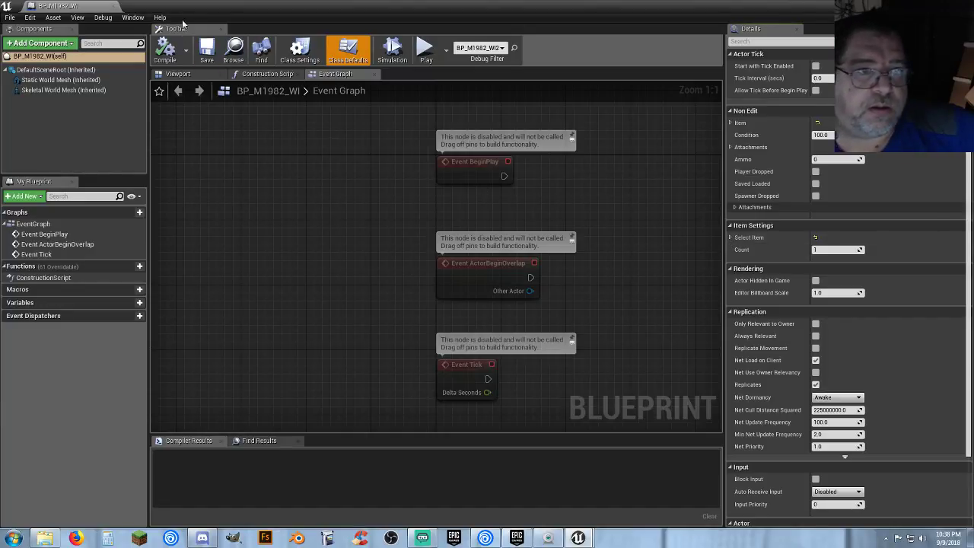
click(113, 6)
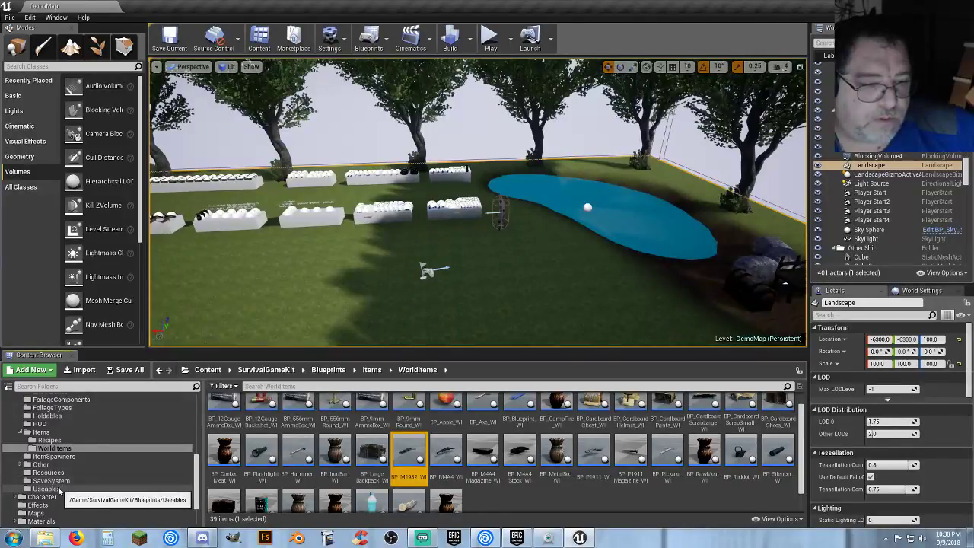
- Look through the blueprint assets in the Useables and ItemSpawners folders, then return to WorldItems
click(46, 489)
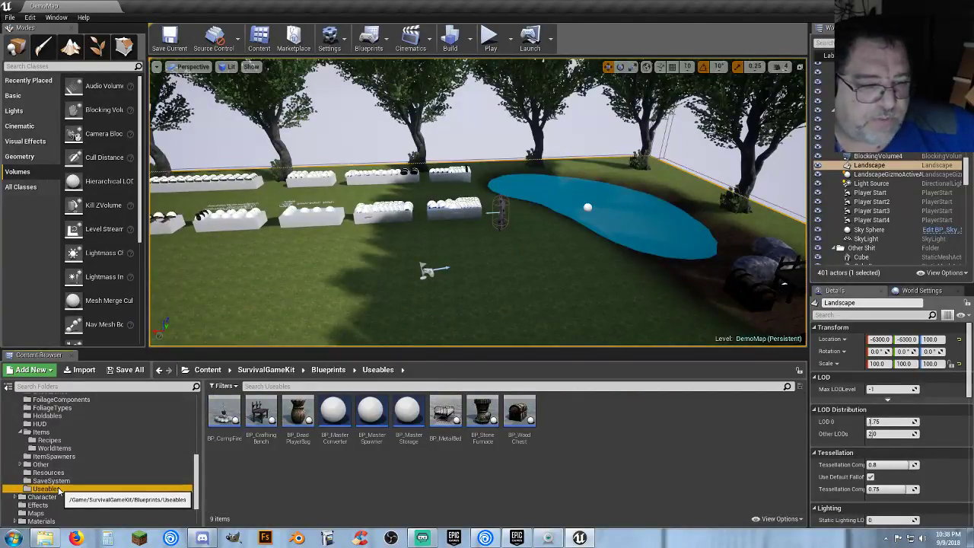
scroll(59, 491, up, 1)
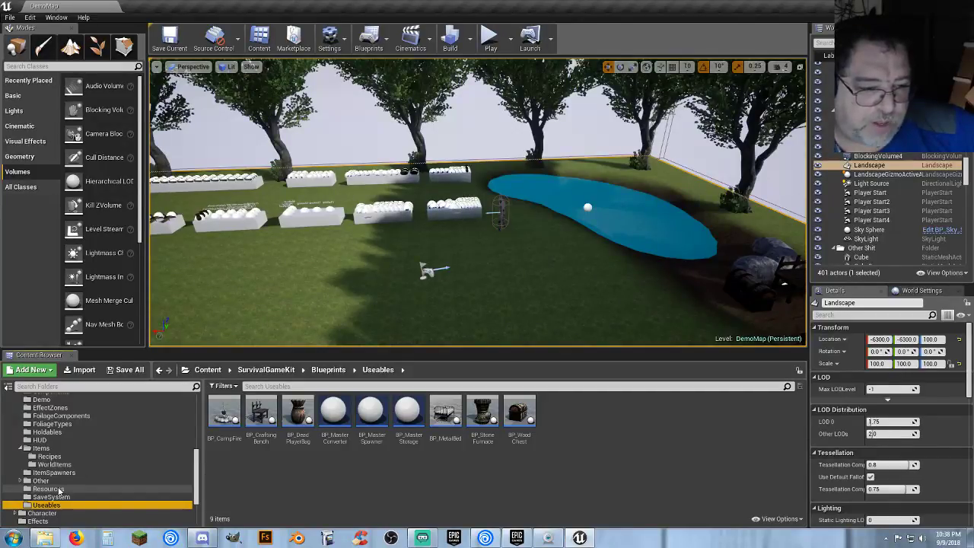
click(55, 472)
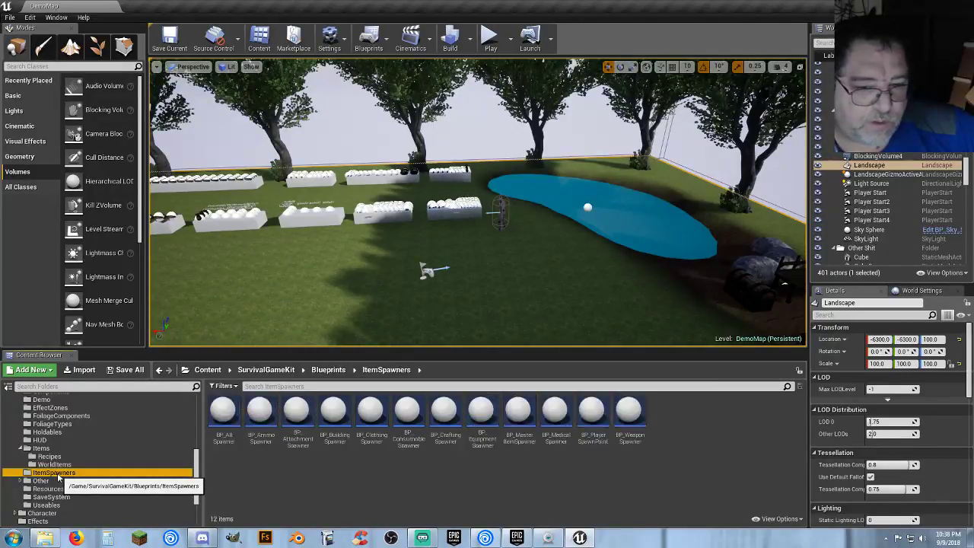
click(54, 464)
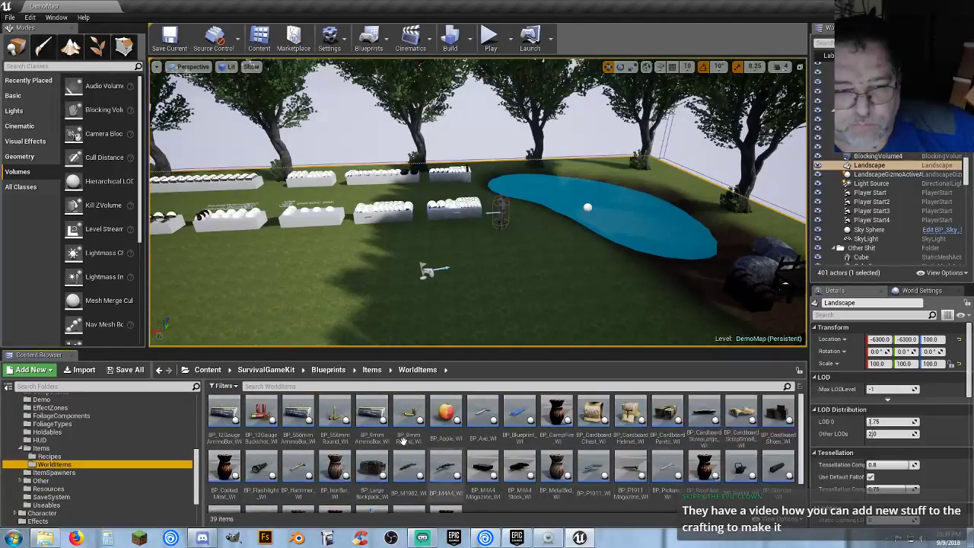
- Open BP_WaterBottle_WI in the full Blueprint editor, examine its event graph, Attachments and Item defaults, and close it
scroll(528, 495, down, 2)
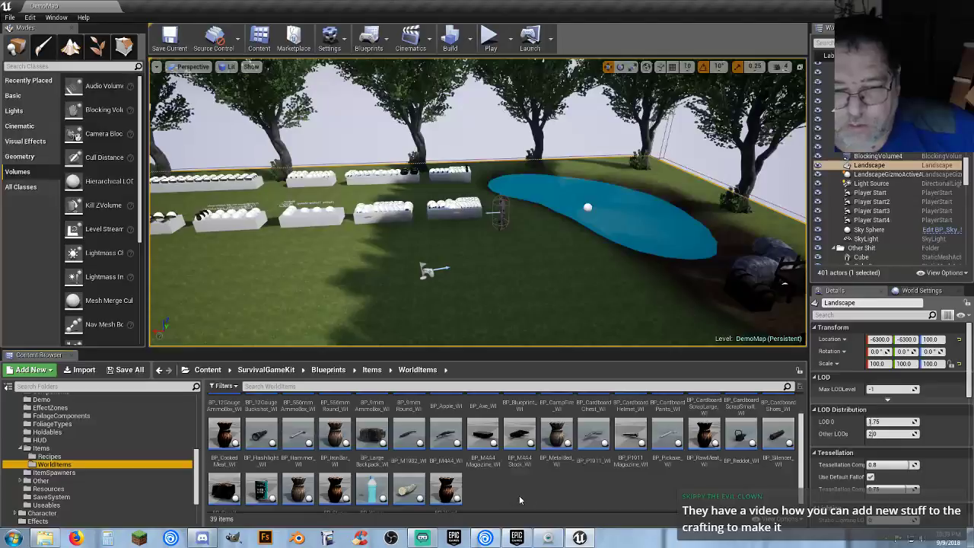
scroll(519, 496, down, 1)
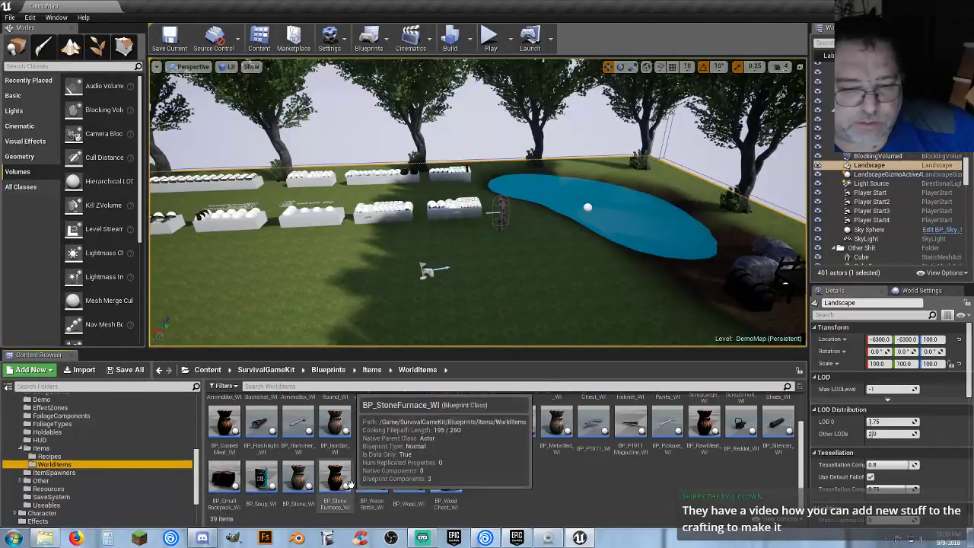
double_click(372, 479)
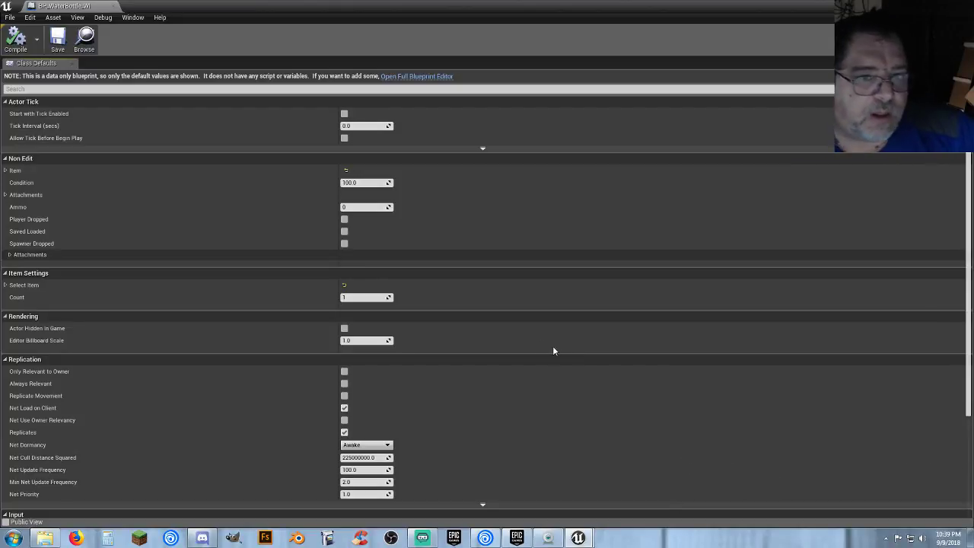
click(419, 76)
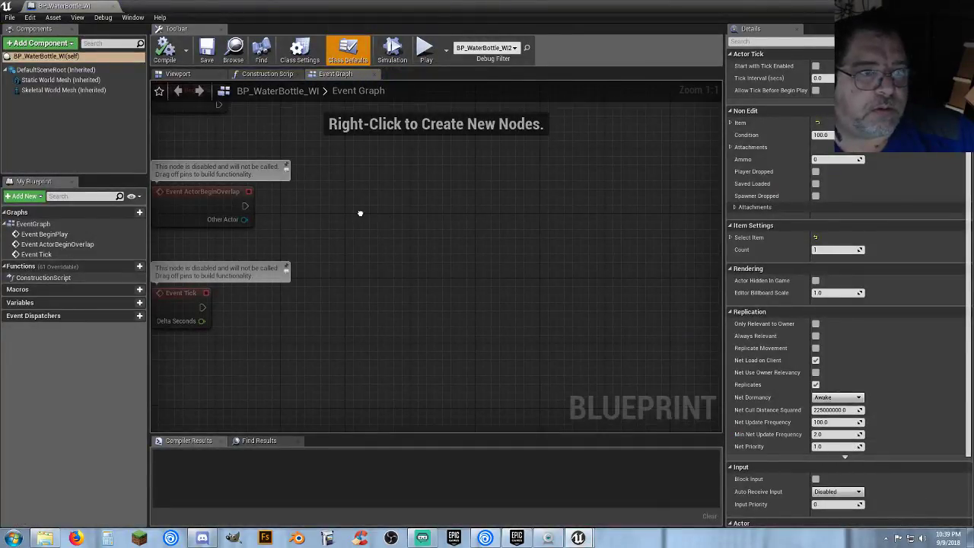
right_drag(359, 211, 440, 306)
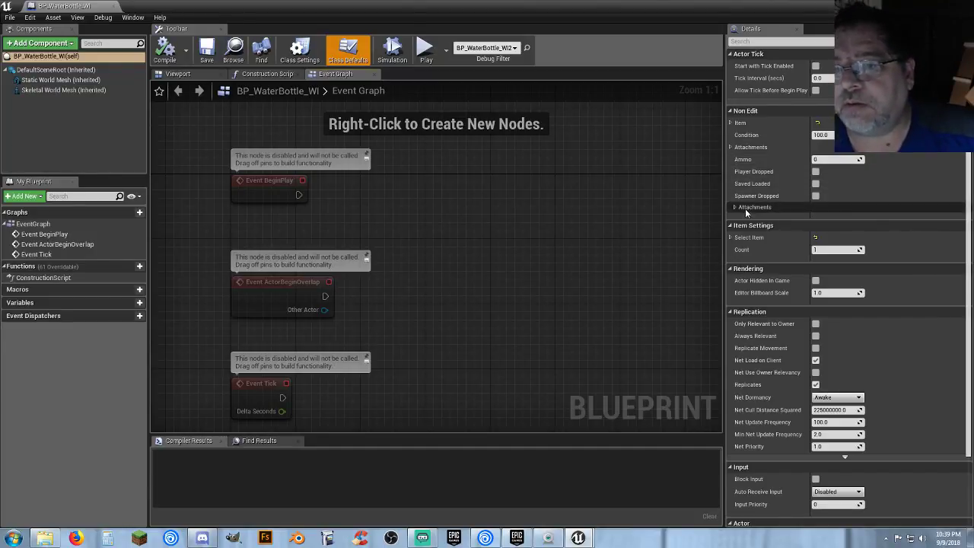
click(730, 148)
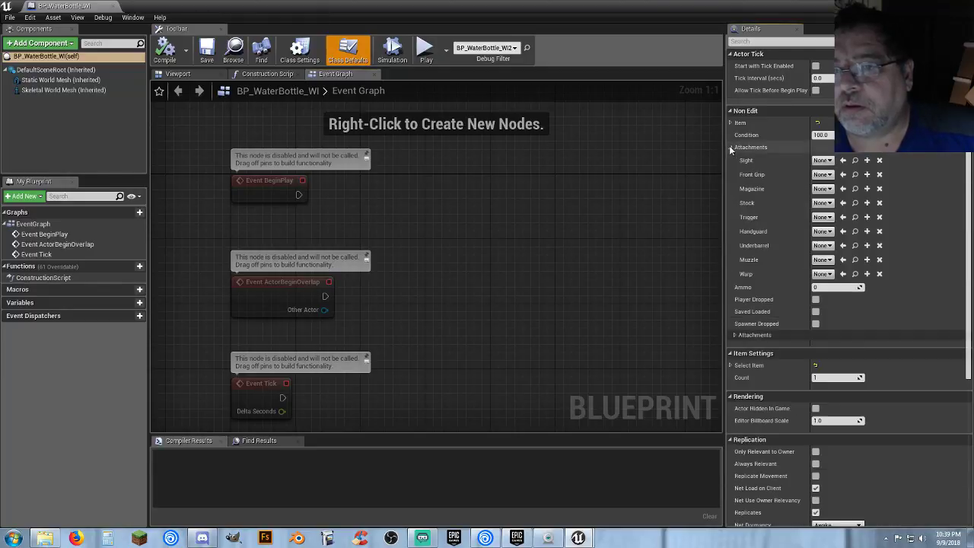
click(730, 146)
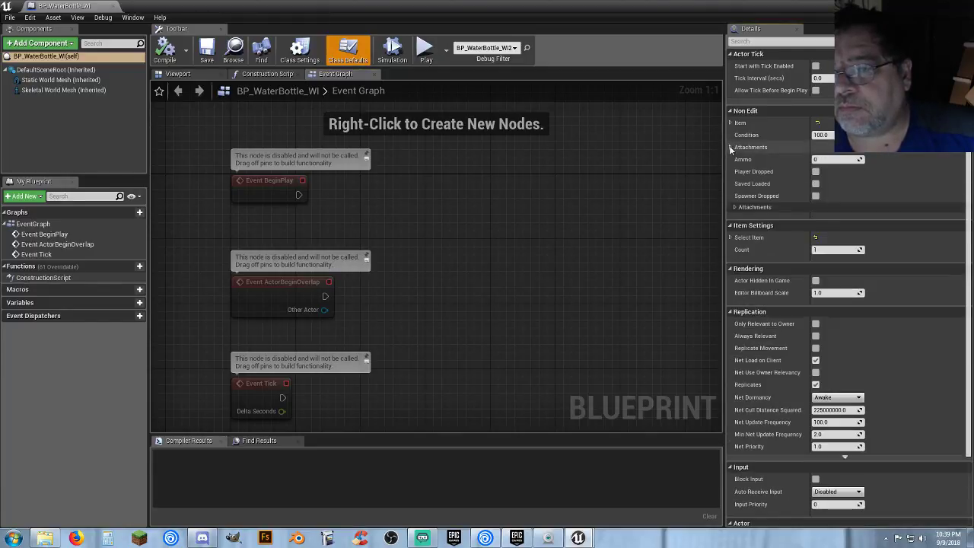
click(730, 122)
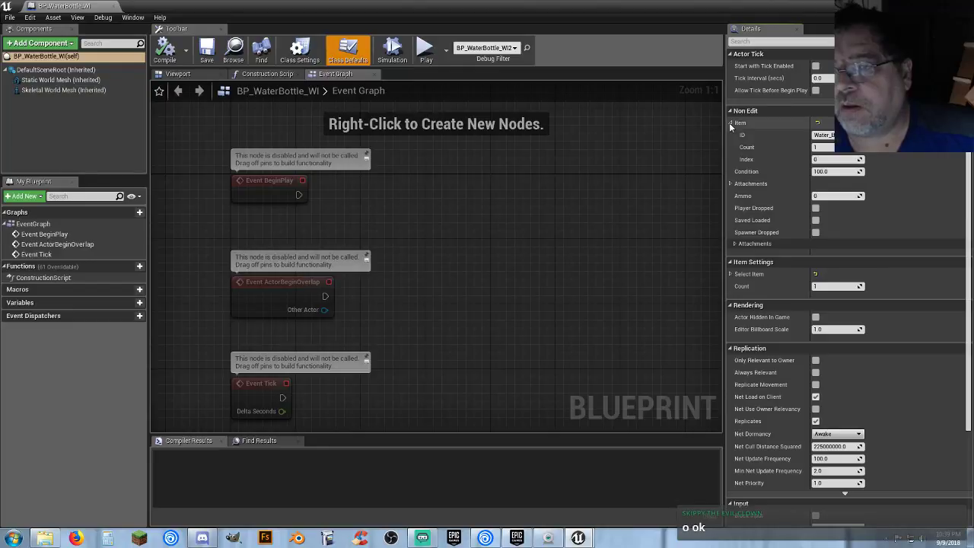
click(730, 123)
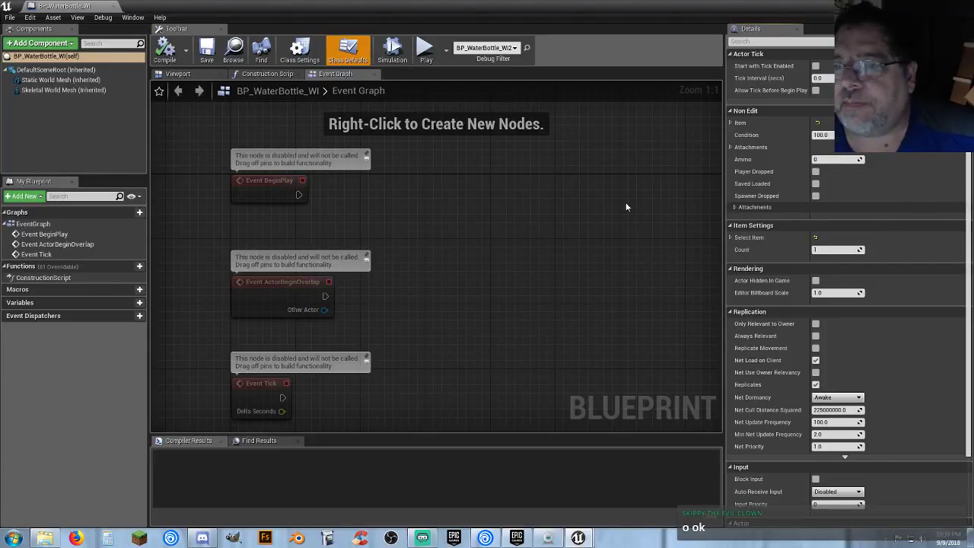
click(118, 6)
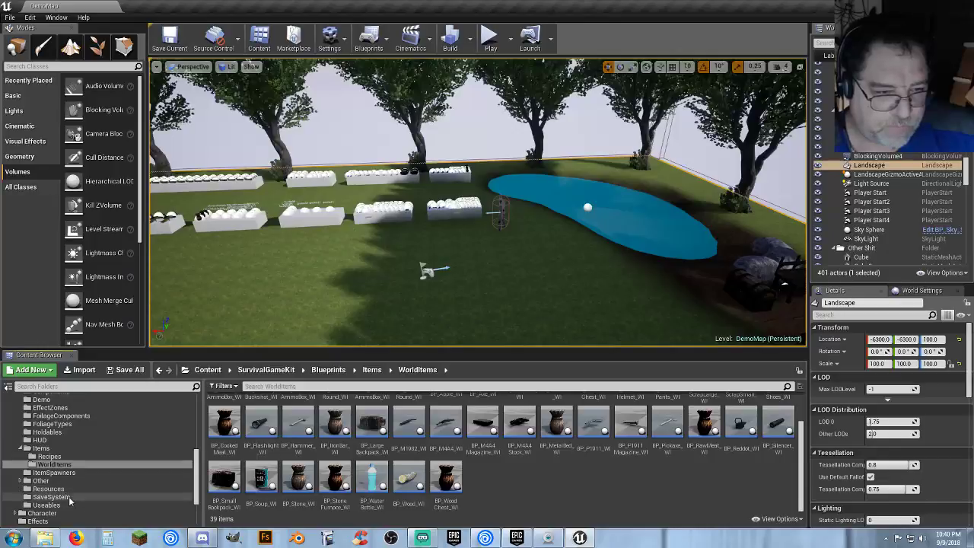
- Open BP_Soup_WI in the full Blueprint editor, check its event graph and defaults, and close it
double_click(272, 485)
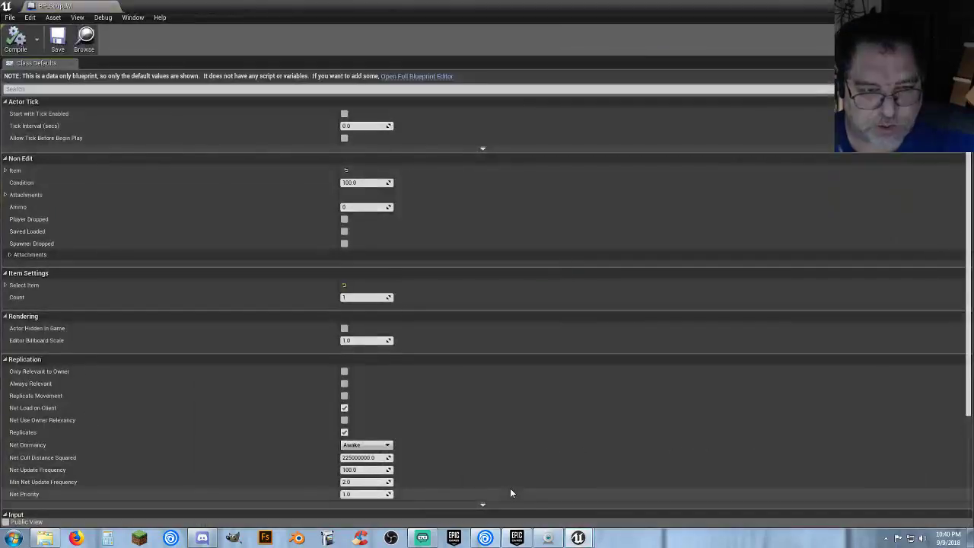
click(409, 76)
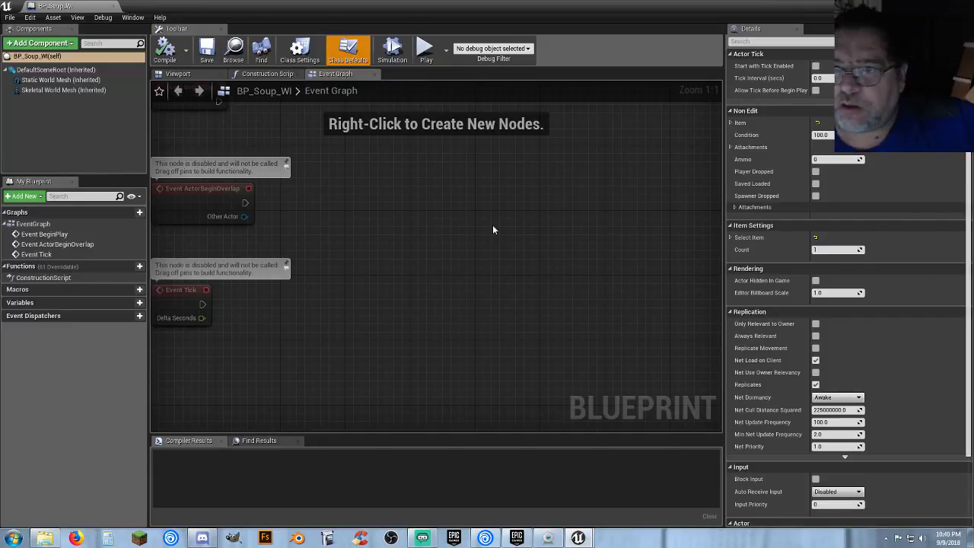
click(113, 6)
click(495, 470)
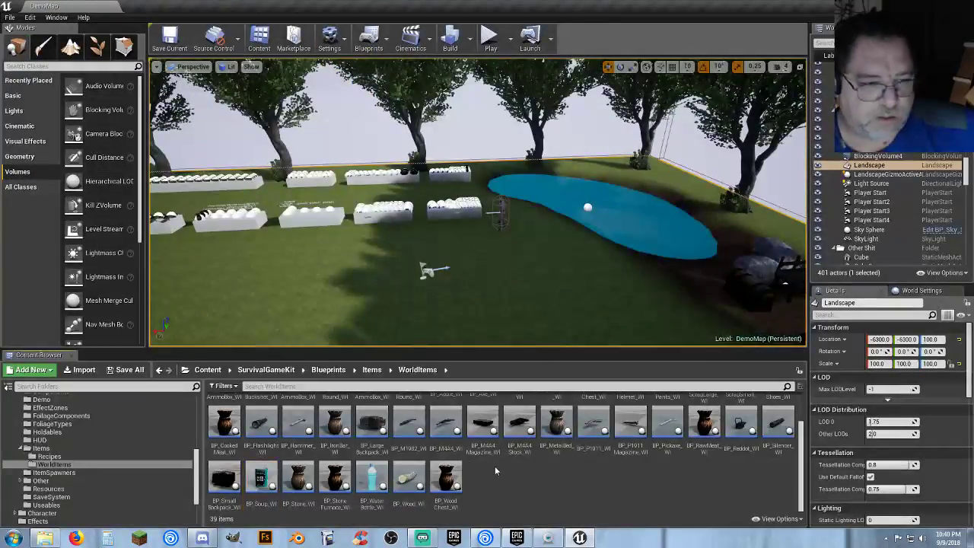
- Open BP_PlayerInventoryComponent from the Components folder, examine its graph and function list, and close it
scroll(87, 448, up, 2)
scroll(80, 444, up, 2)
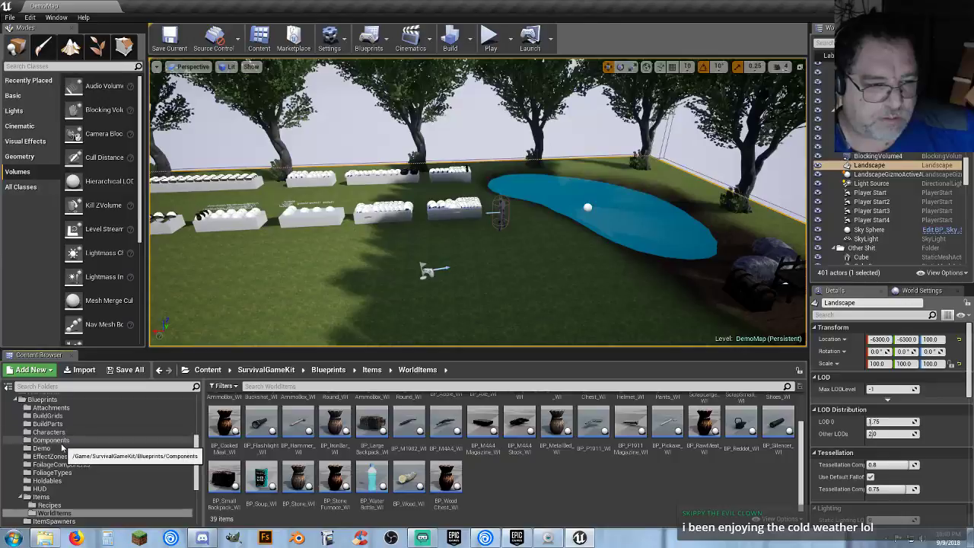
click(62, 443)
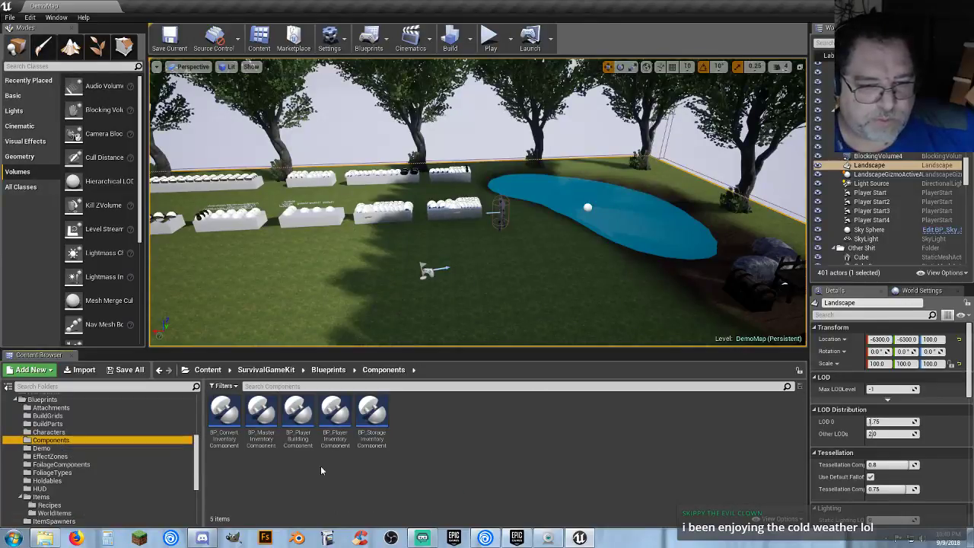
double_click(341, 436)
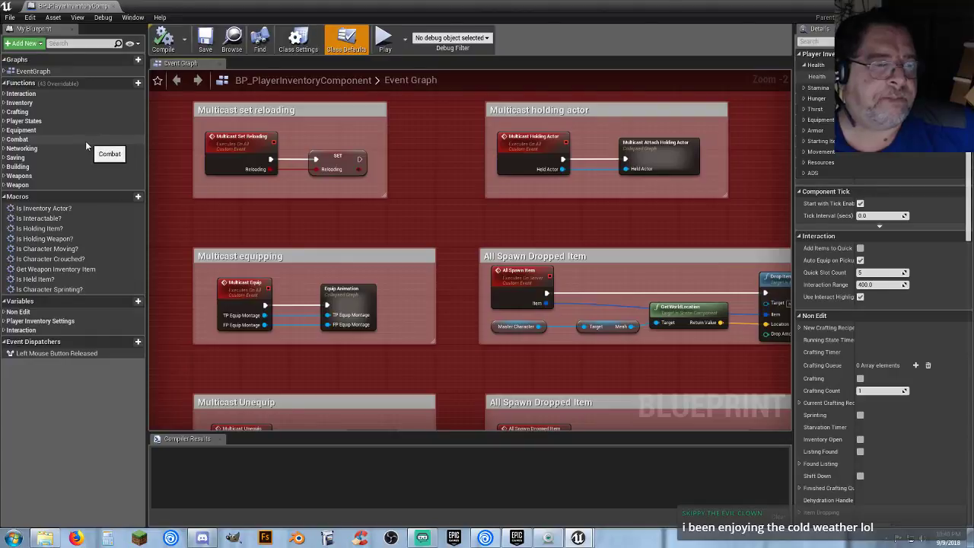
click(113, 6)
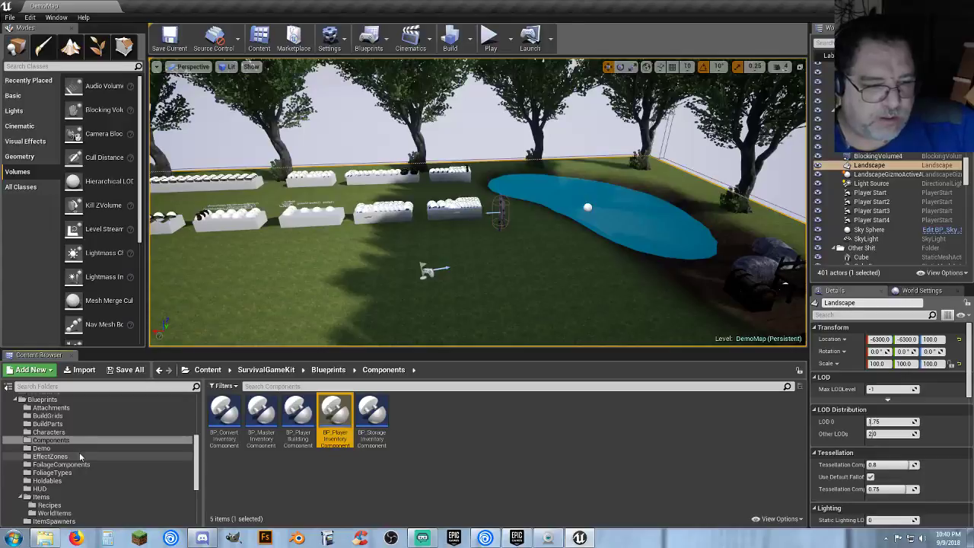
- Browse the Useables, Resources, Other, ItemSpawners and WorldItems folders for the assets that define item behaviour
scroll(79, 452, down, 1)
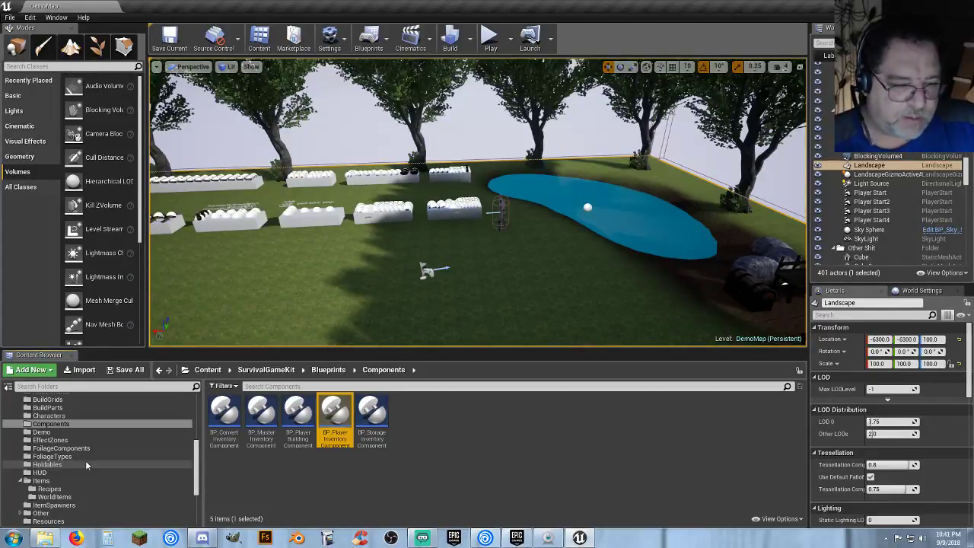
scroll(85, 461, down, 2)
click(53, 505)
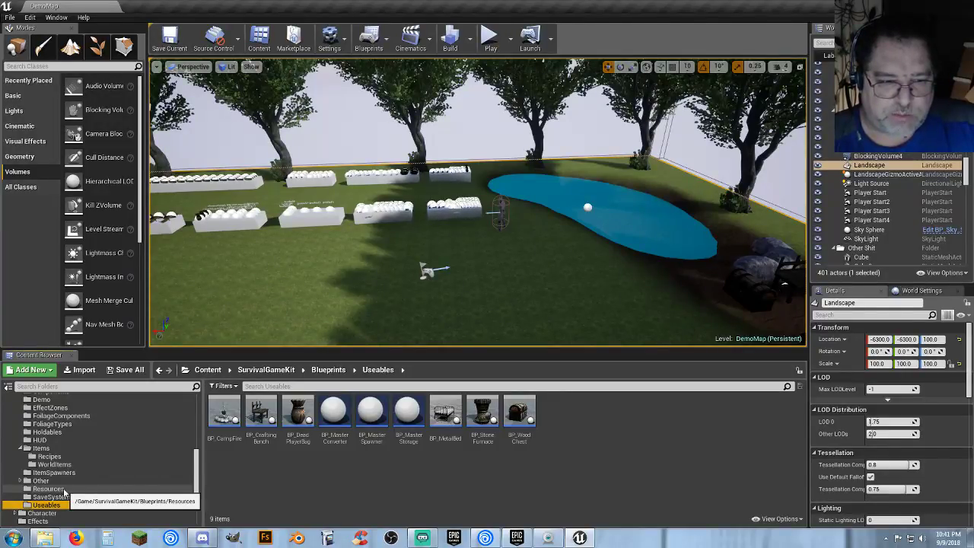
click(48, 489)
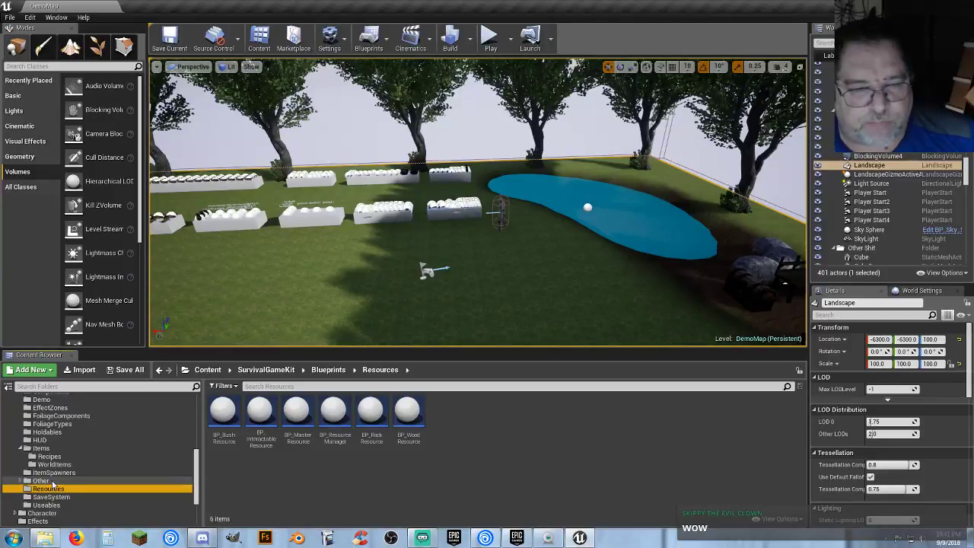
click(50, 481)
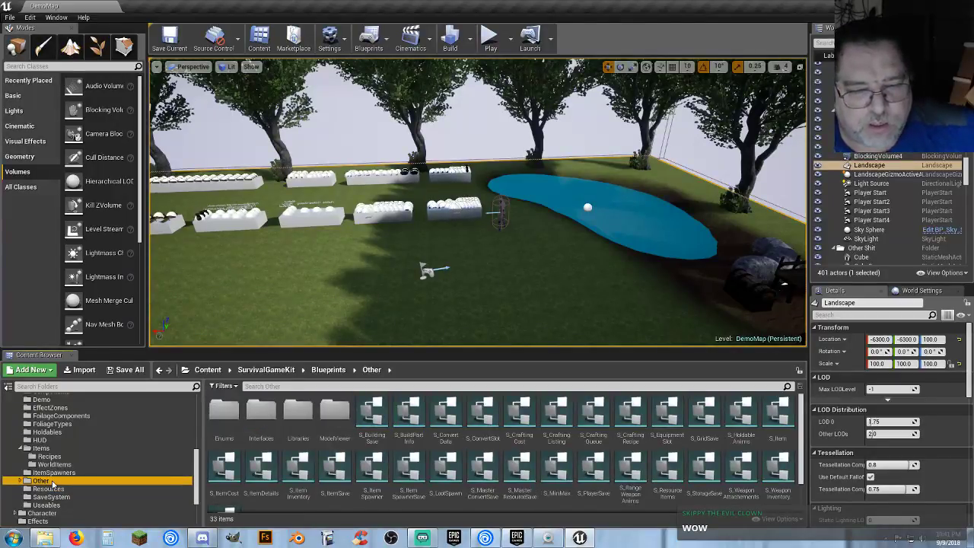
click(57, 473)
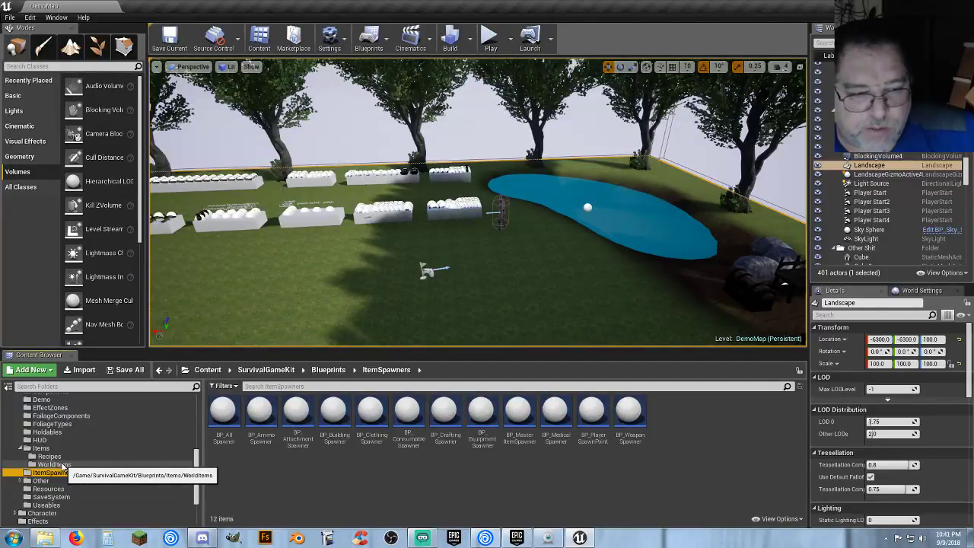
click(62, 466)
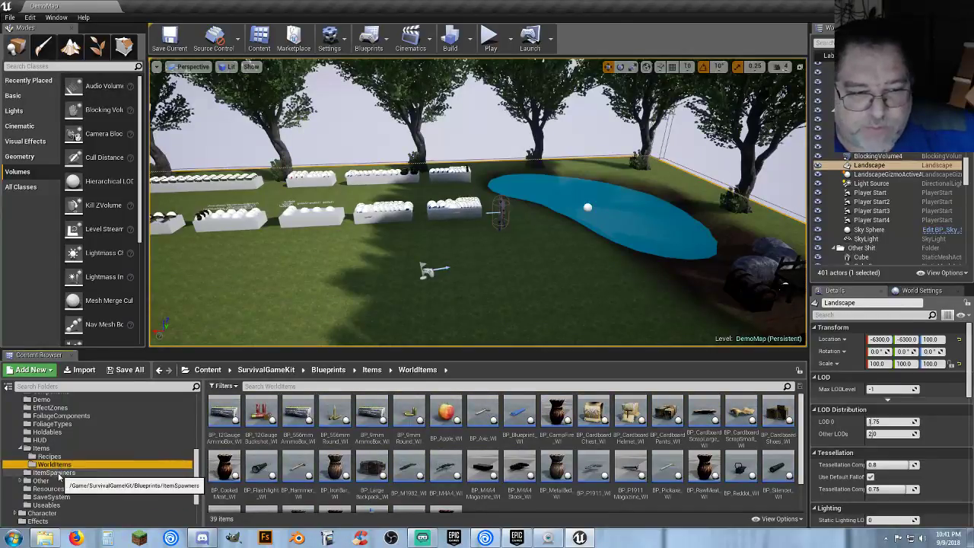
click(58, 473)
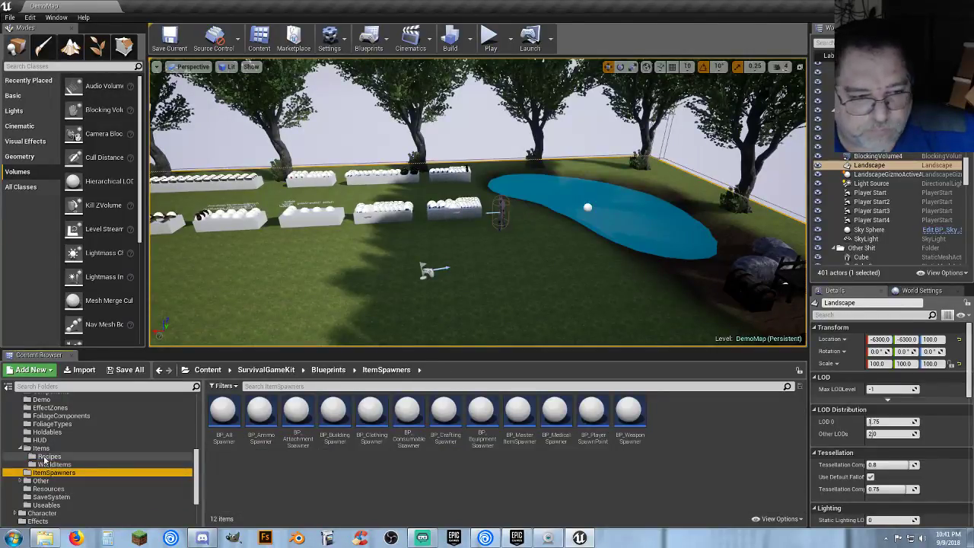
- Open the ItemList data table from the Items folder and examine the Apple row's settings down to its sounds
click(42, 450)
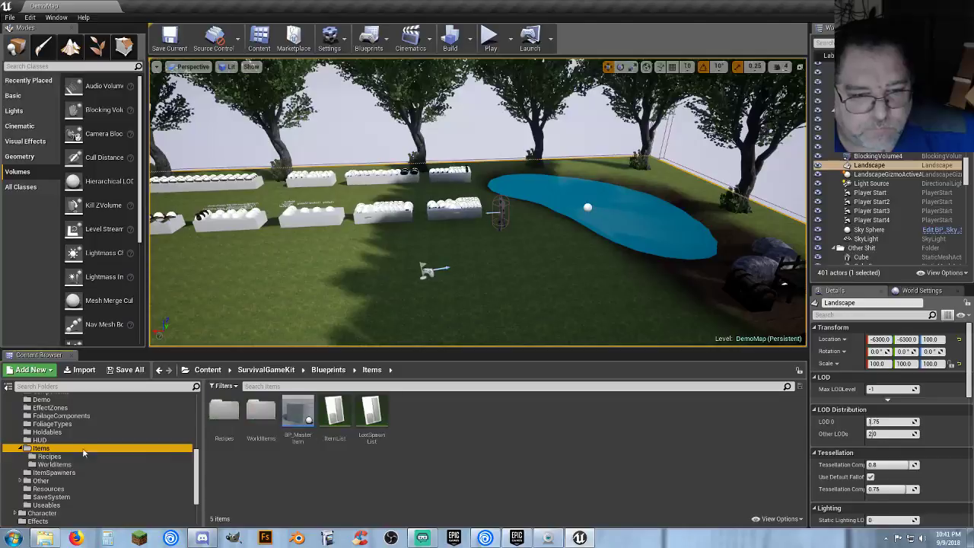
click(340, 429)
double_click(340, 429)
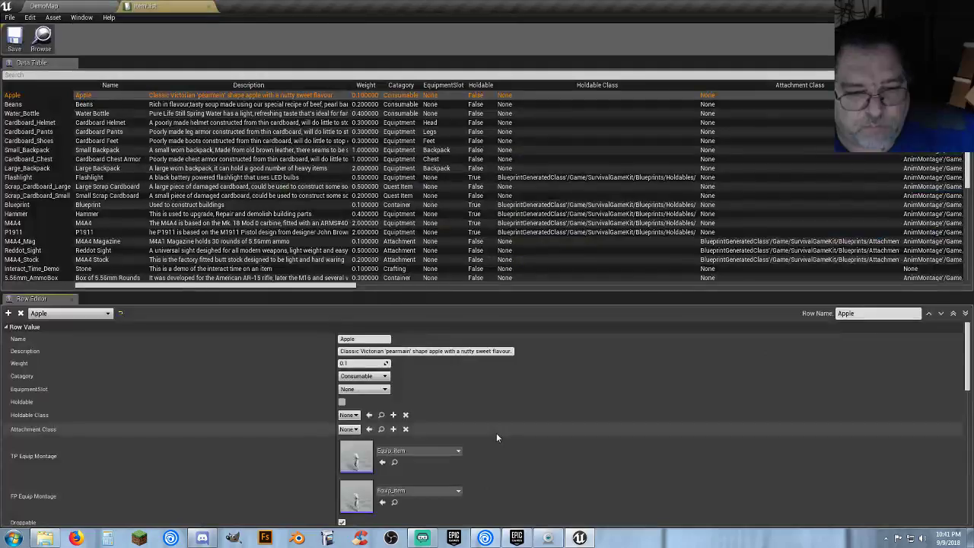
scroll(568, 455, down, 10)
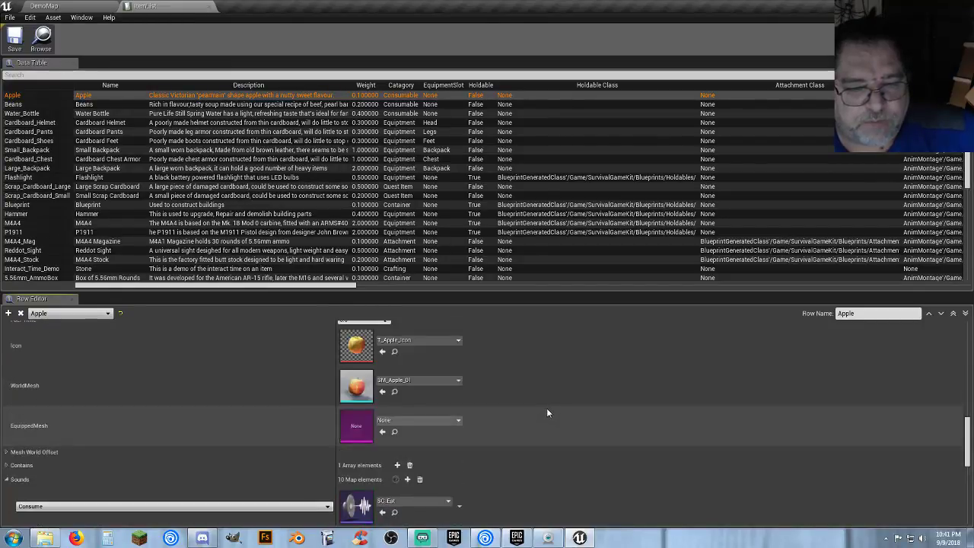
scroll(546, 411, down, 5)
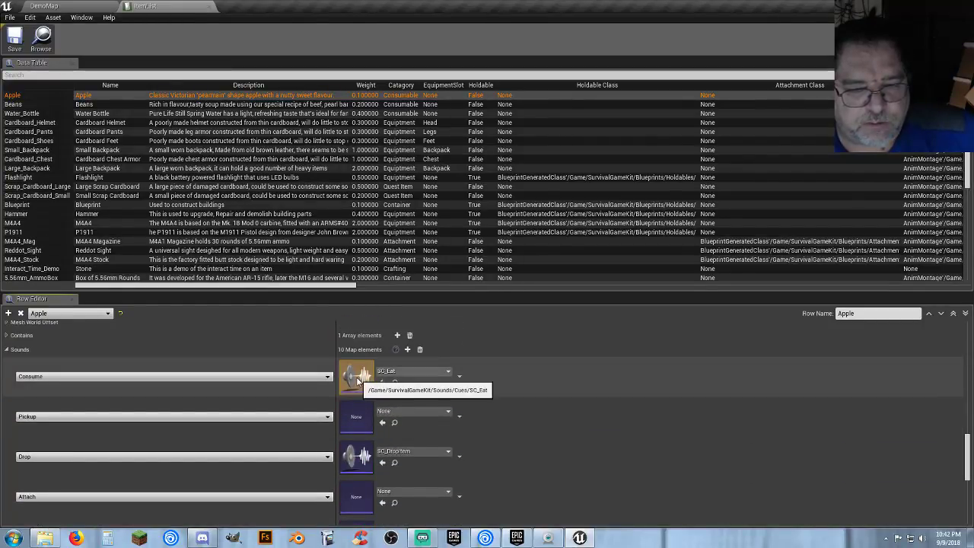
- Check the Apple row's sound entries and close the ItemList data table
scroll(520, 377, down, 1)
scroll(517, 383, up, 2)
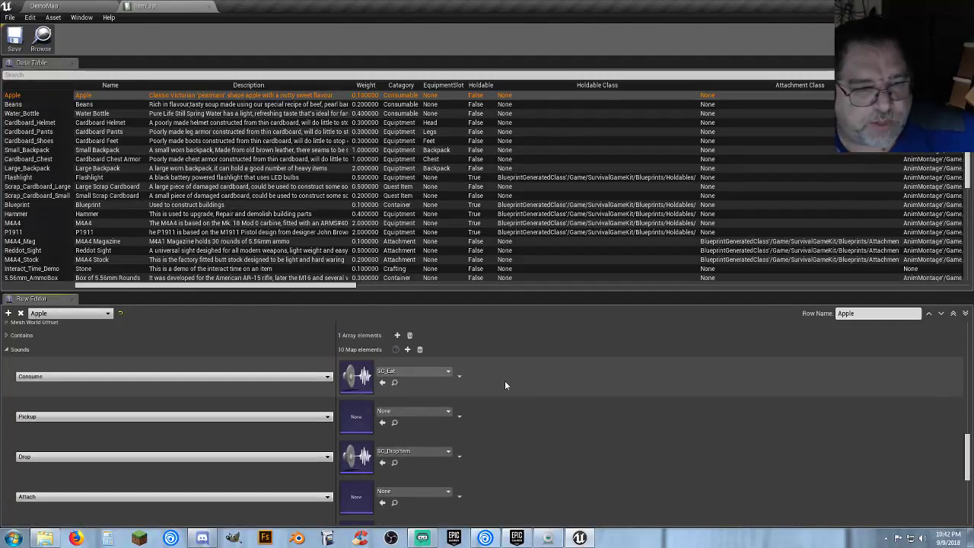
click(207, 7)
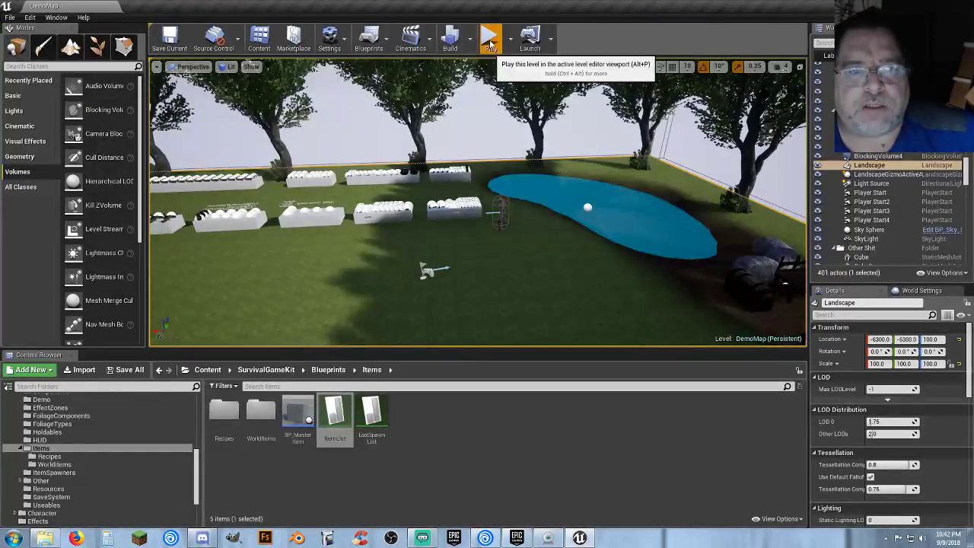
- Play the level in the editor, run and jump past the item display tables, and end the play session
click(491, 44)
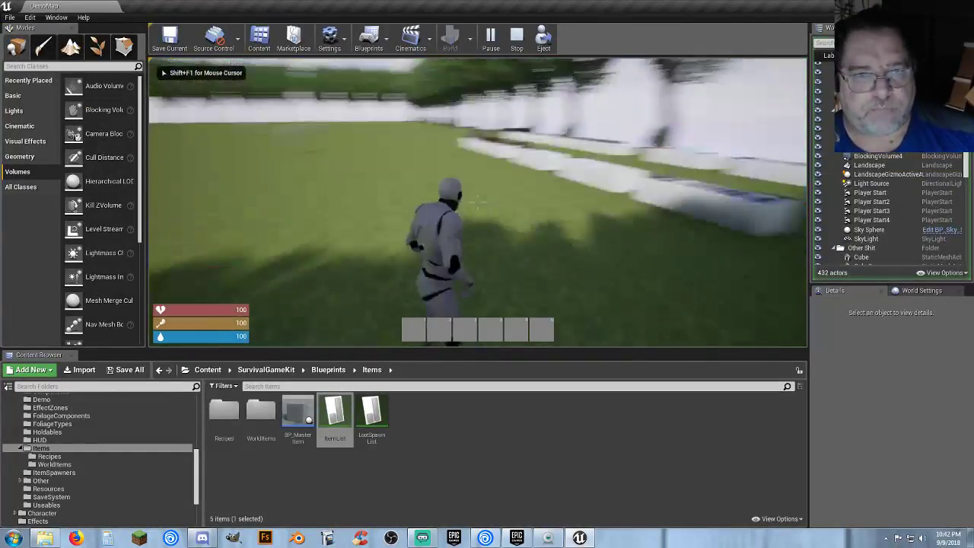
key(w)
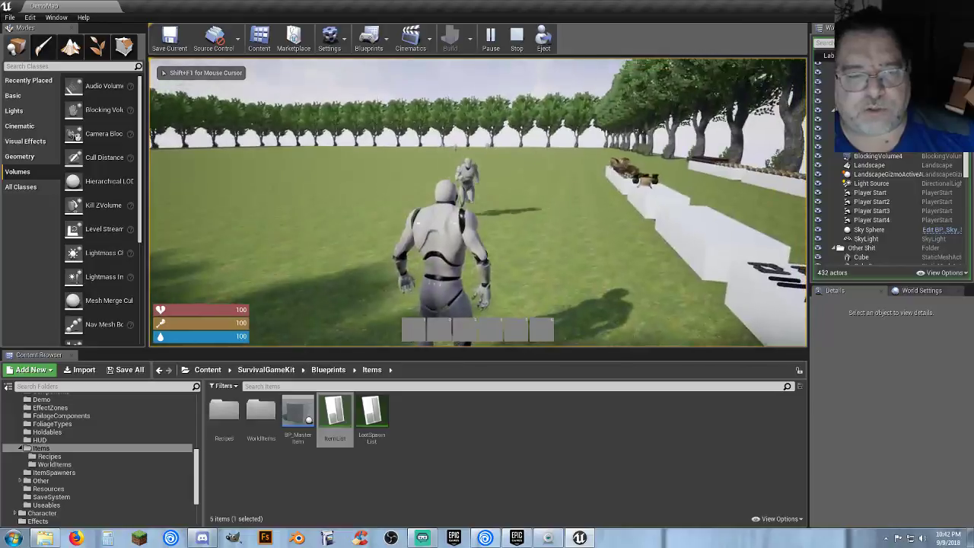
key(w)
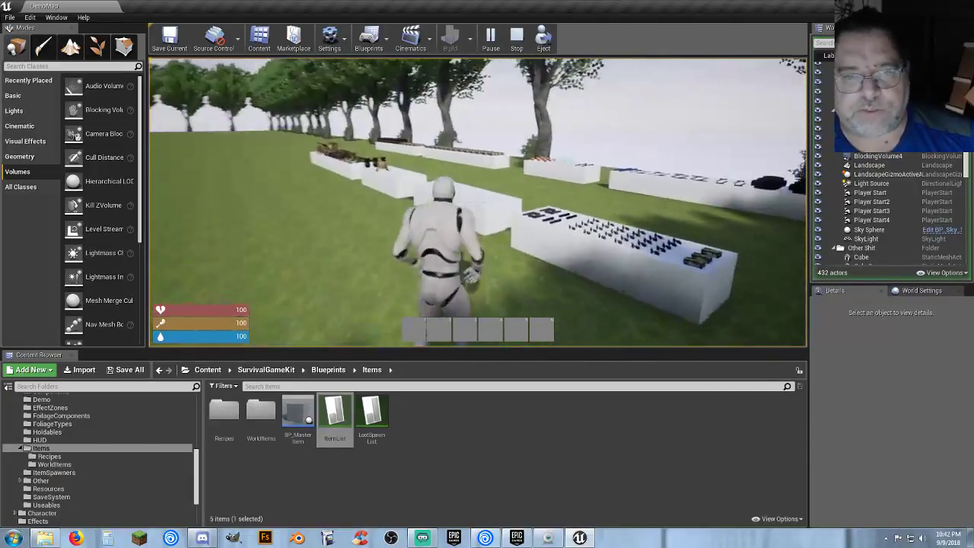
key(w)
key(space)
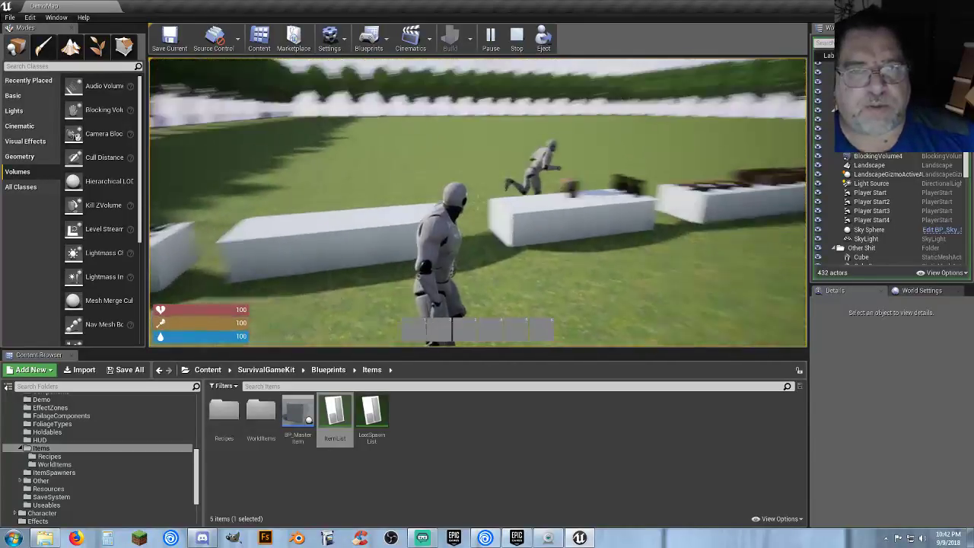
key(Escape)
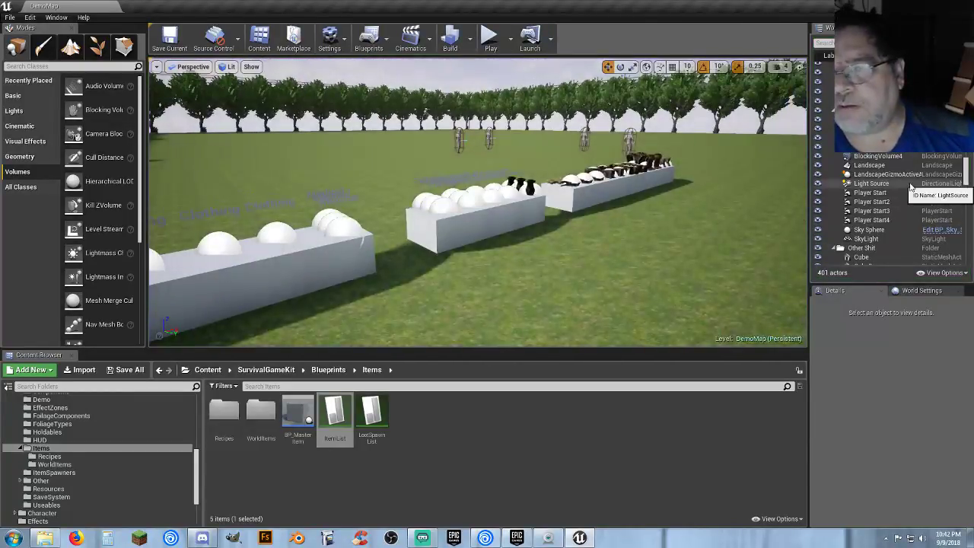
- Move all loose item actors from BP_9mmAmmoBox_WI through BP_Silencer_WI8 into the outliner's existing Items folder
scroll(906, 185, down, 8)
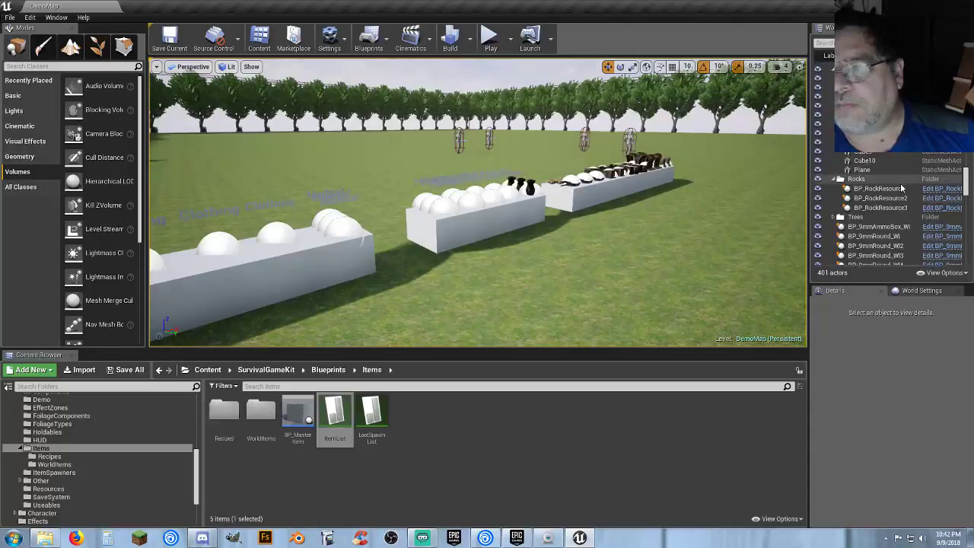
scroll(900, 183, up, 2)
scroll(875, 172, down, 10)
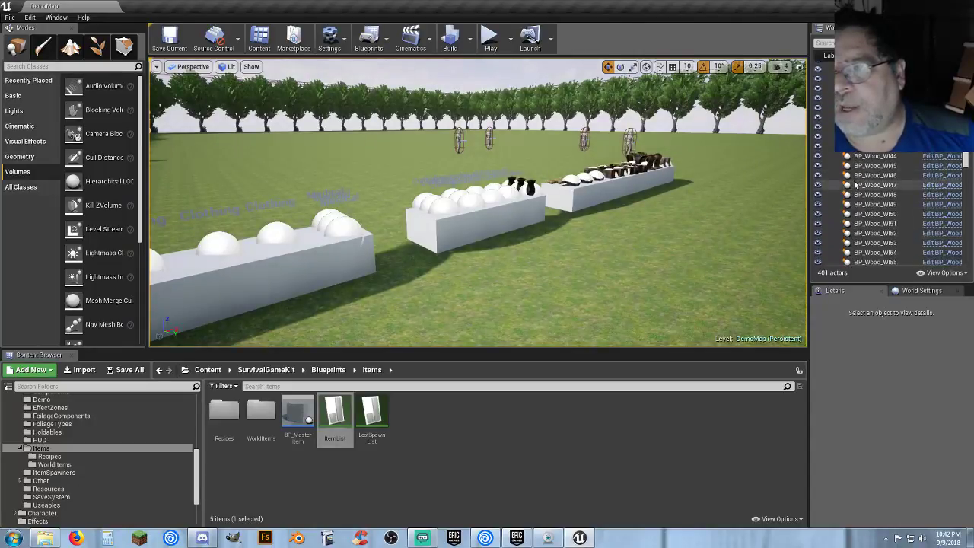
scroll(856, 185, up, 15)
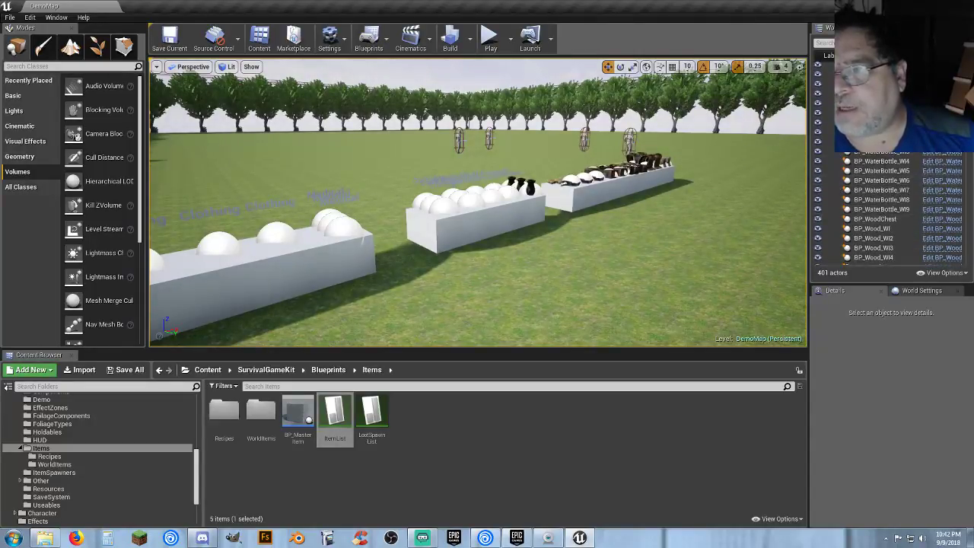
scroll(875, 206, up, 10)
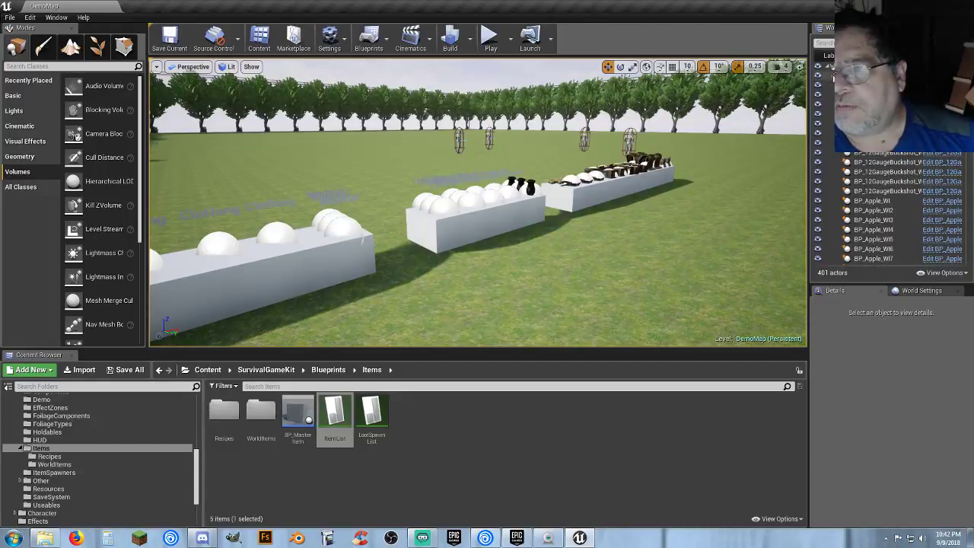
scroll(883, 205, up, 5)
scroll(882, 206, down, 4)
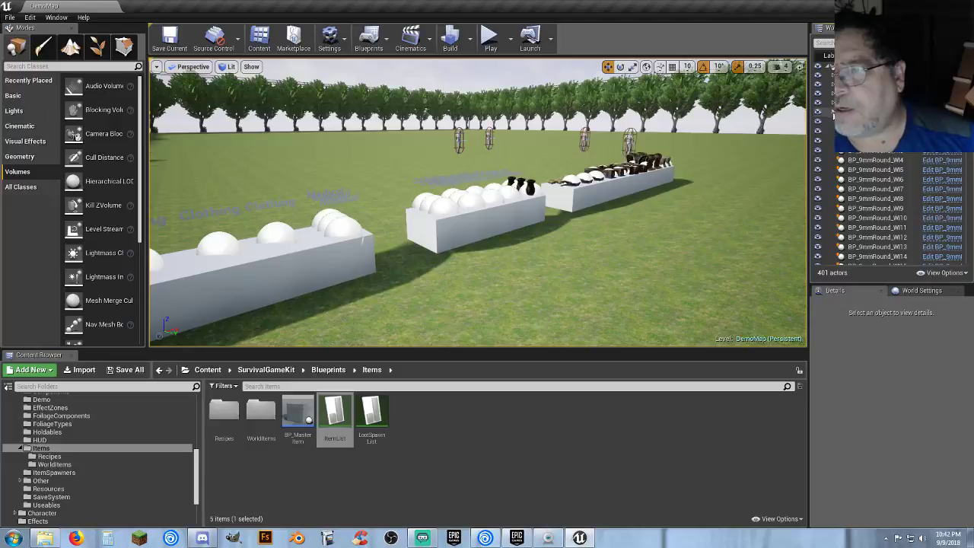
click(833, 112)
scroll(833, 114, down, 3)
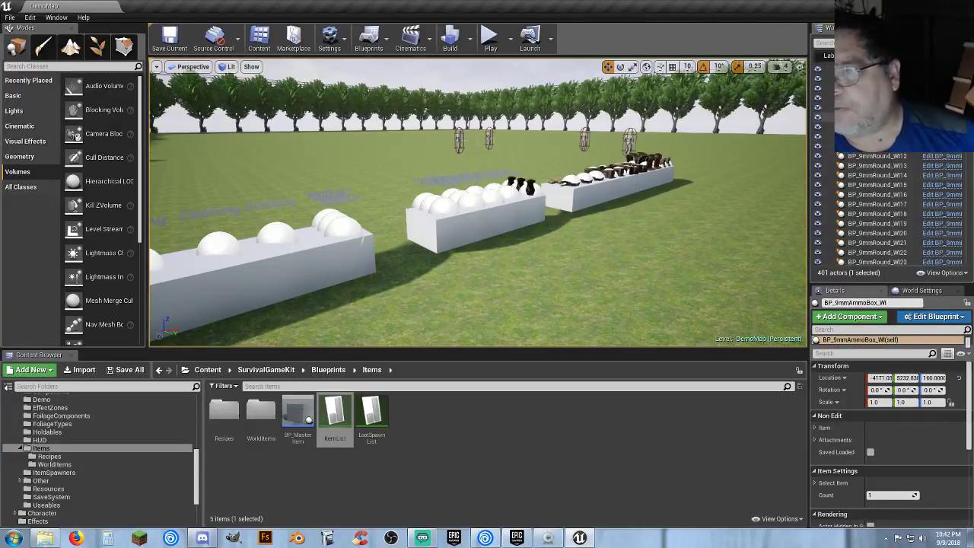
scroll(832, 115, down, 3)
scroll(832, 116, down, 8)
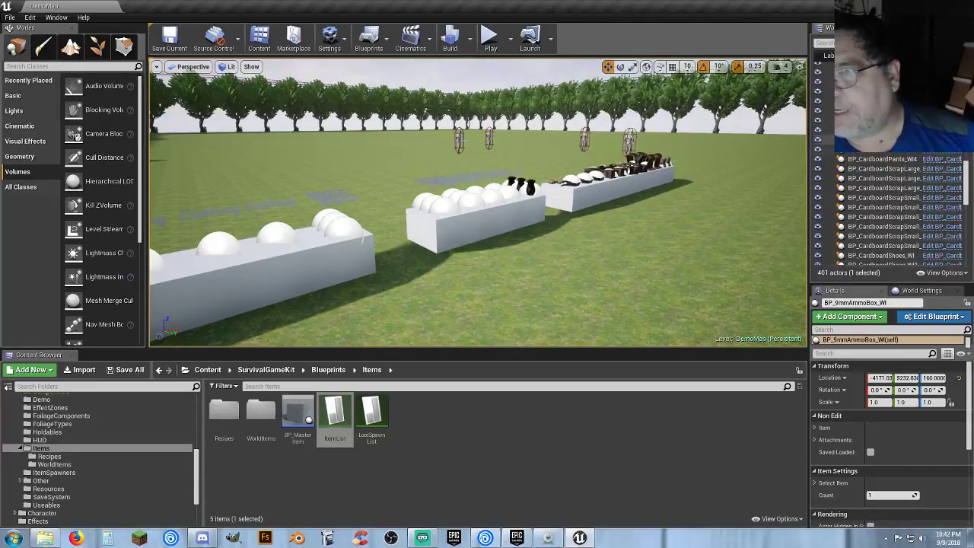
scroll(883, 209, up, 2)
scroll(883, 209, down, 15)
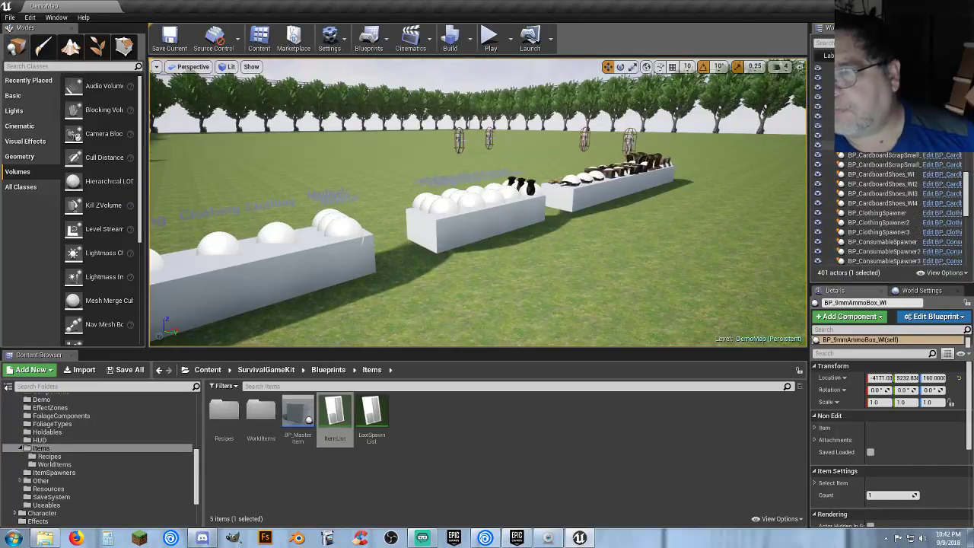
scroll(887, 156, down, 10)
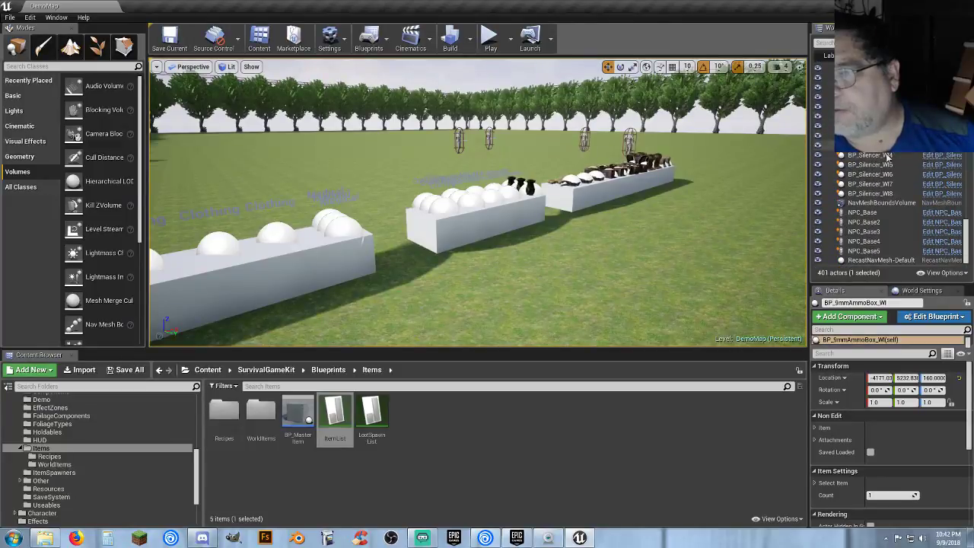
shift+click(881, 194)
right_click(881, 194)
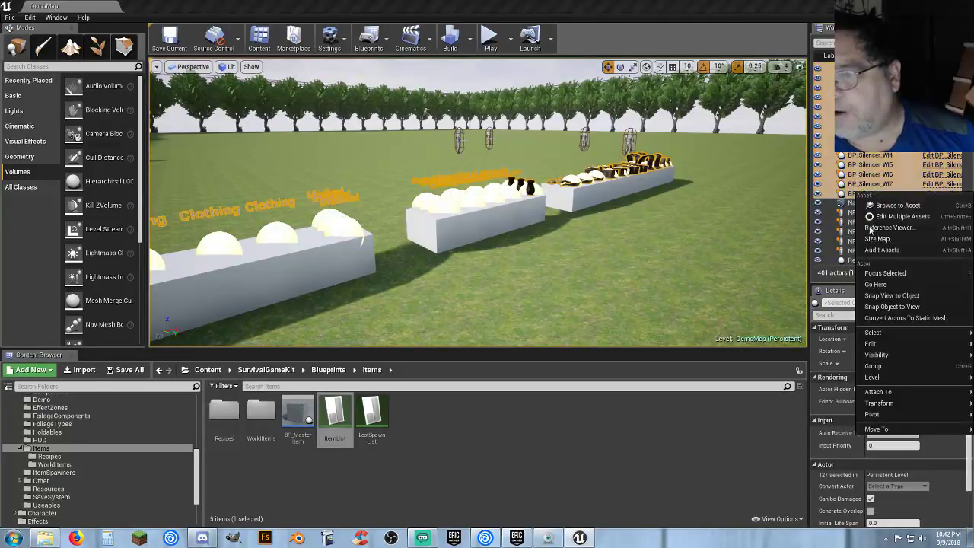
mouse_move(875, 430)
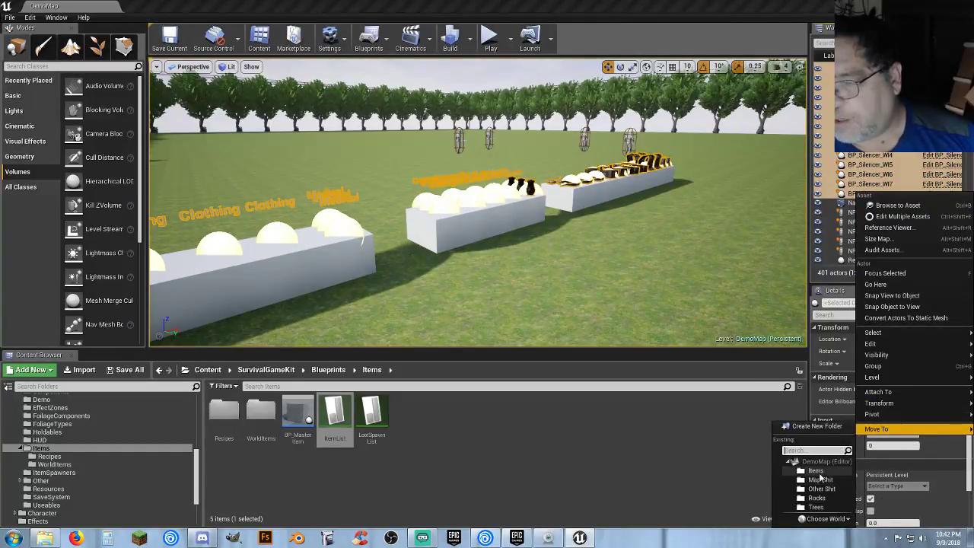
click(820, 473)
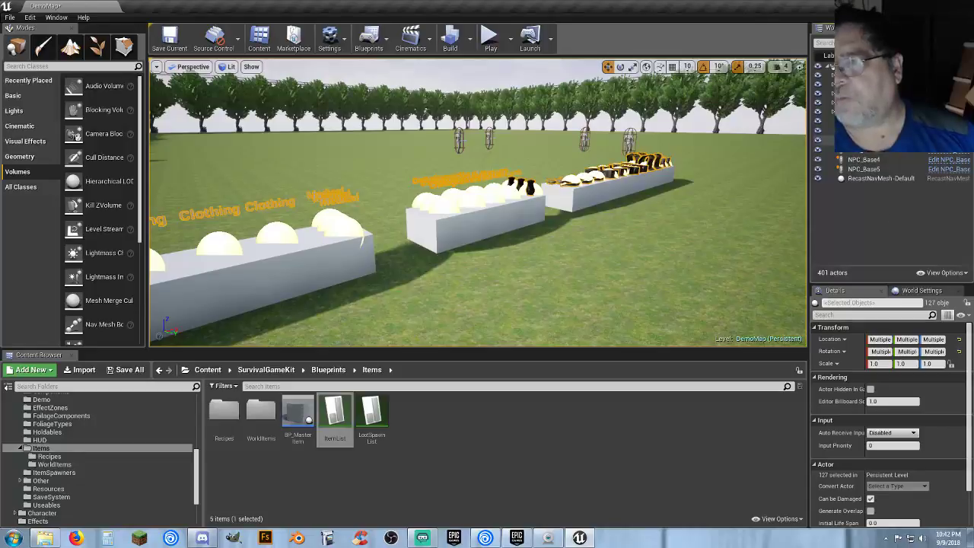
- Delete the five NPC_Base actors from the level
shift+click(877, 169)
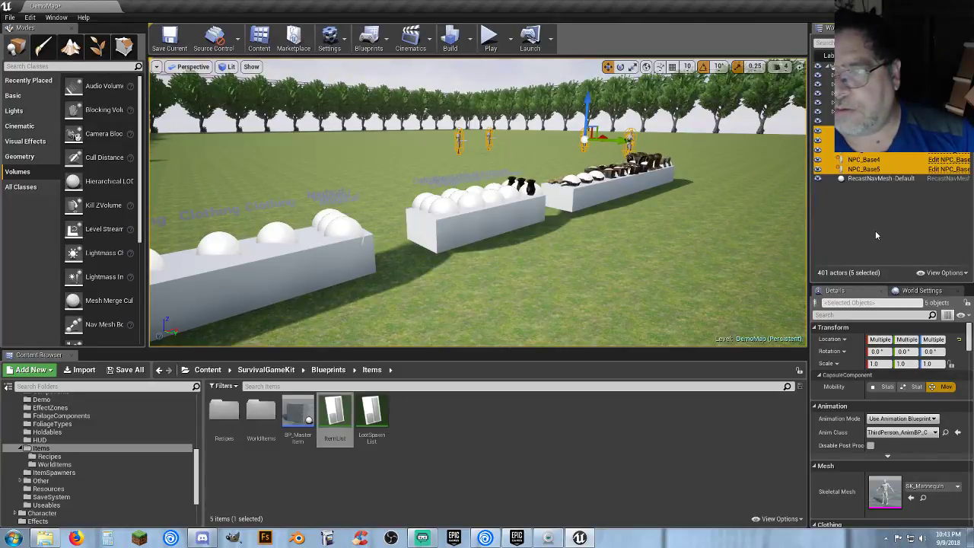
key(Delete)
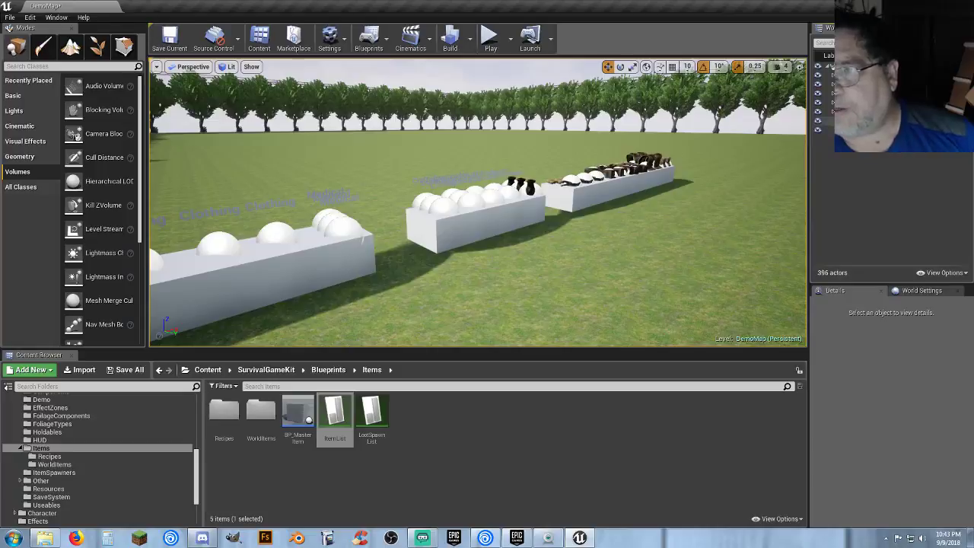
- Move NavMeshBoundsVolume and RecastNavMesh-Default into the Map Shit folder and check the folder's contents
click(876, 121)
ctrl+click(875, 130)
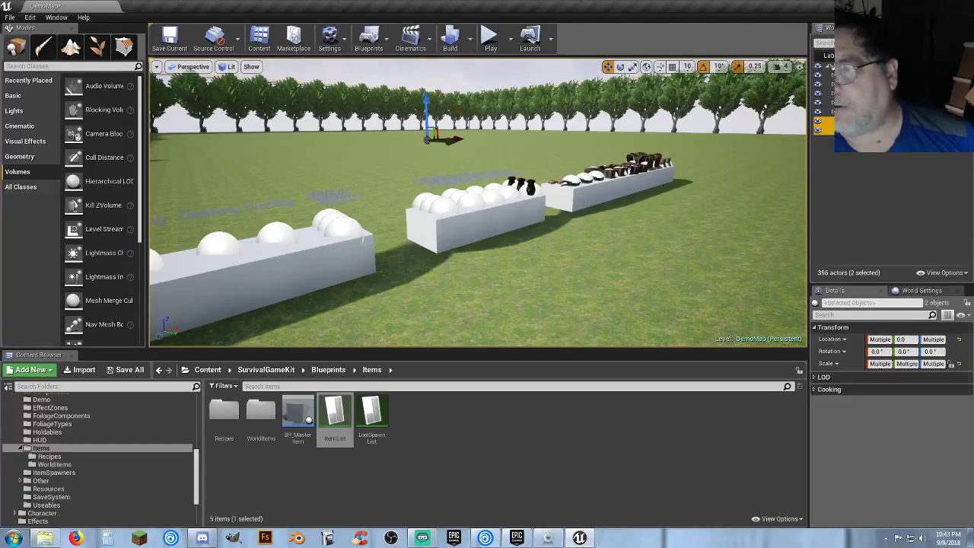
right_click(889, 129)
mouse_move(909, 289)
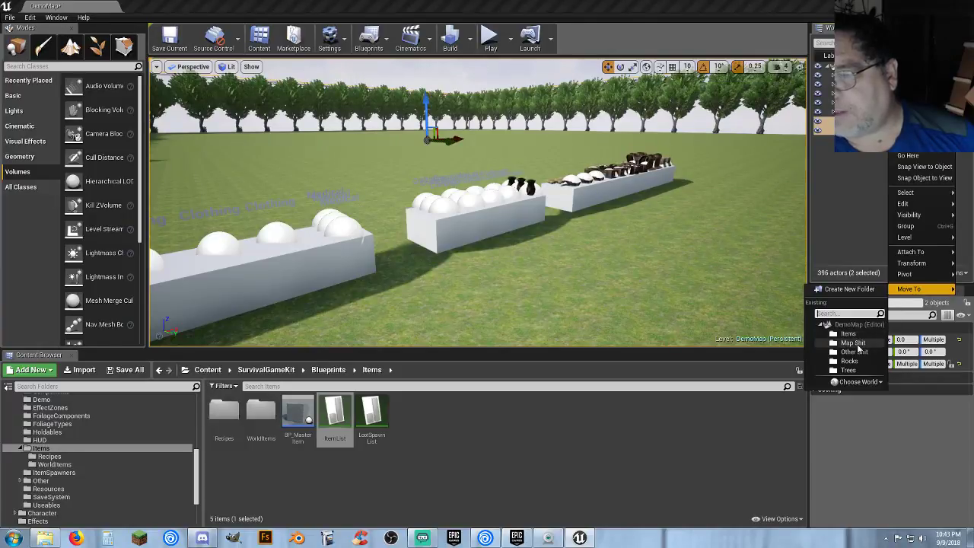
click(858, 344)
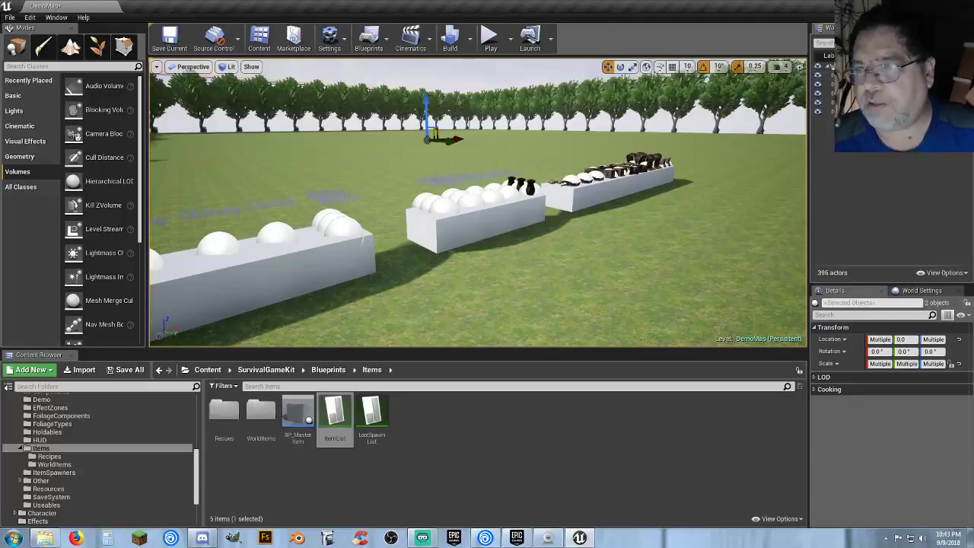
click(833, 112)
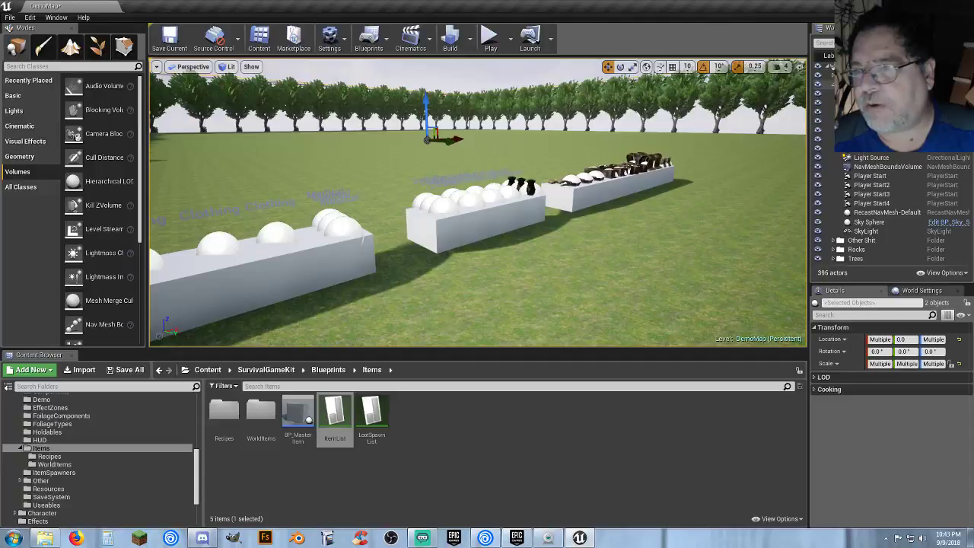
click(833, 84)
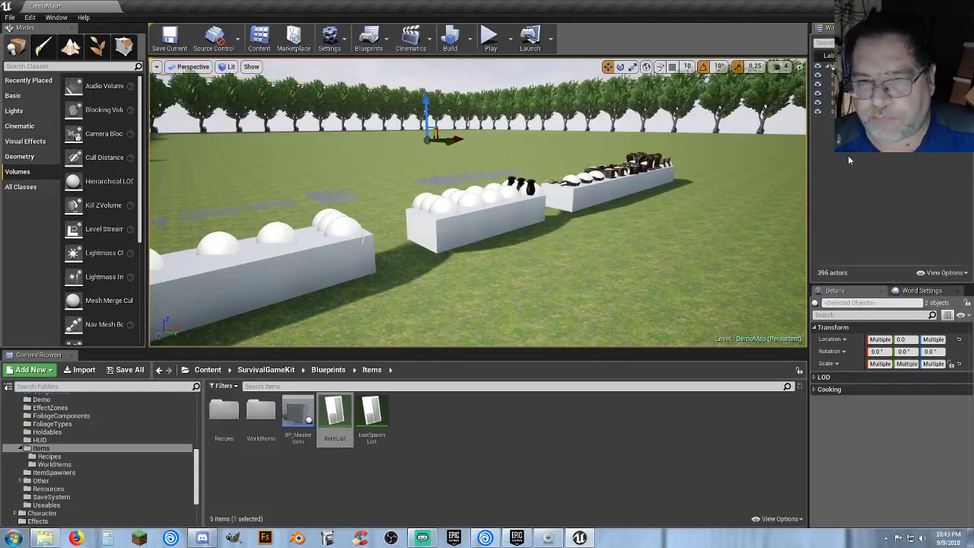
- Play the level in the editor, run to the table of consumables, and pick up a stack of apples
click(489, 34)
click(476, 86)
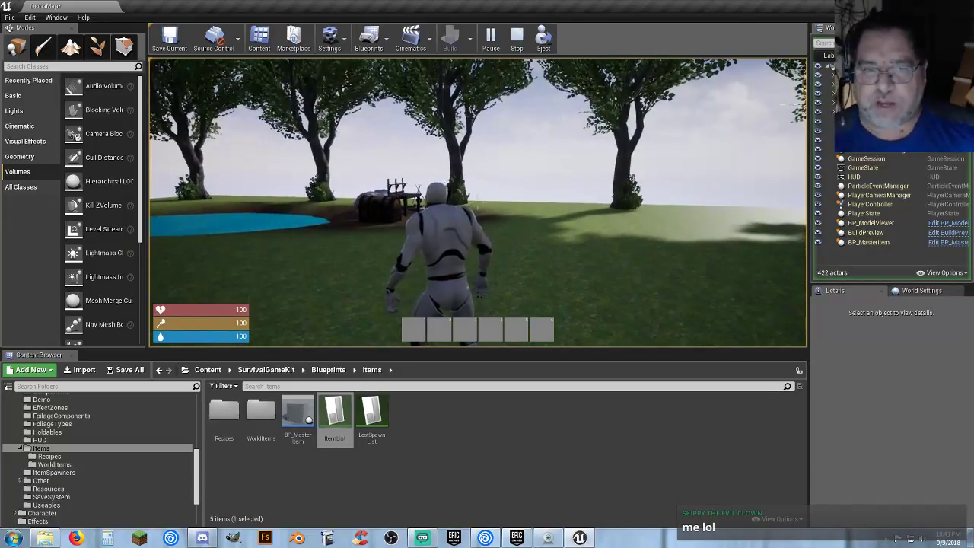
key(w)
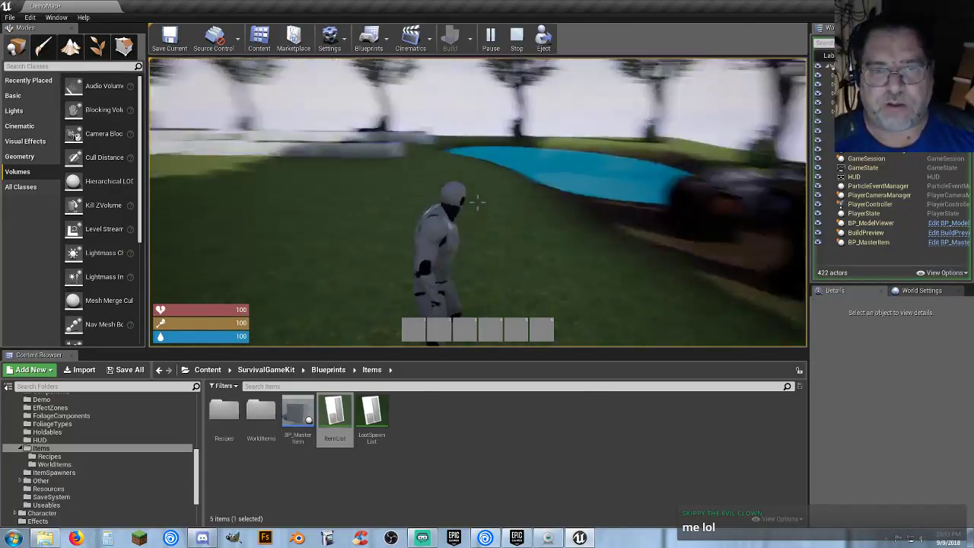
key(w)
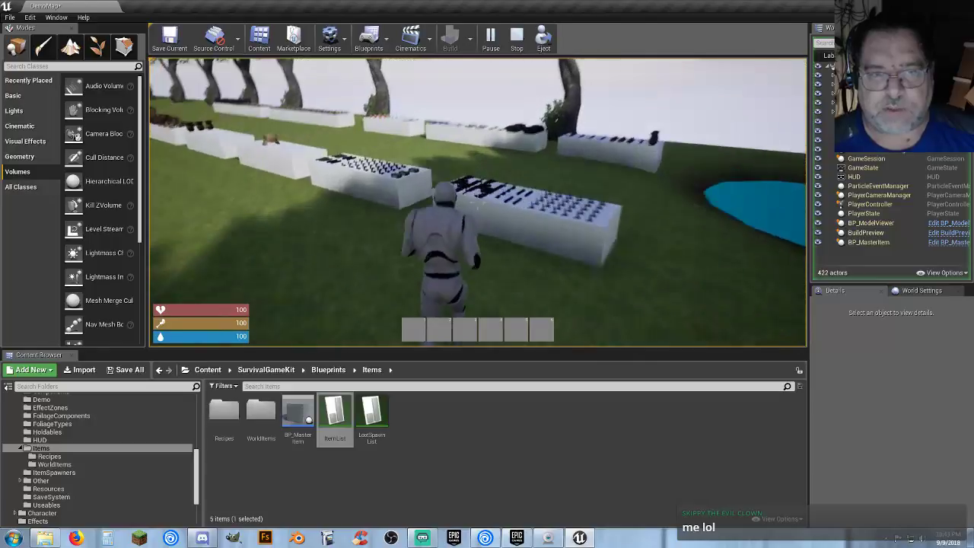
key(w)
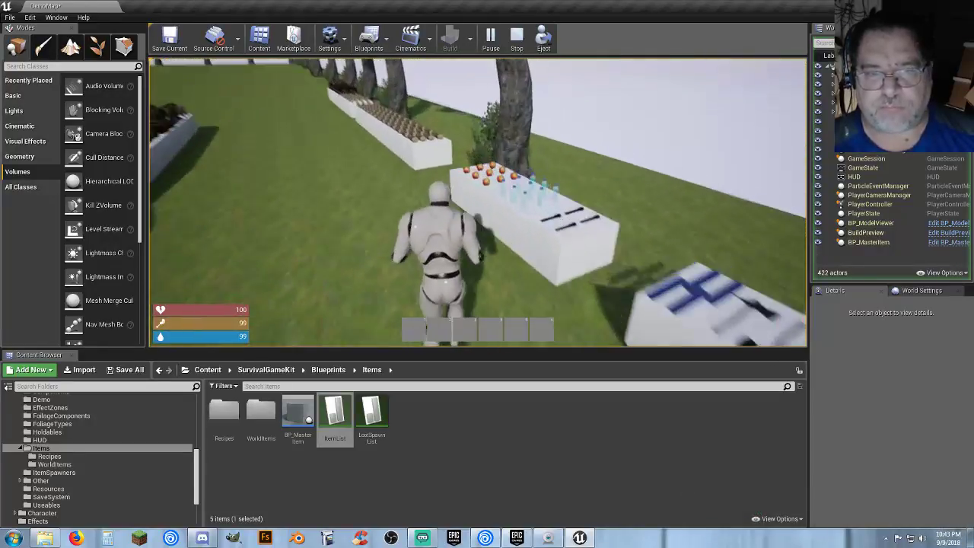
key(e)
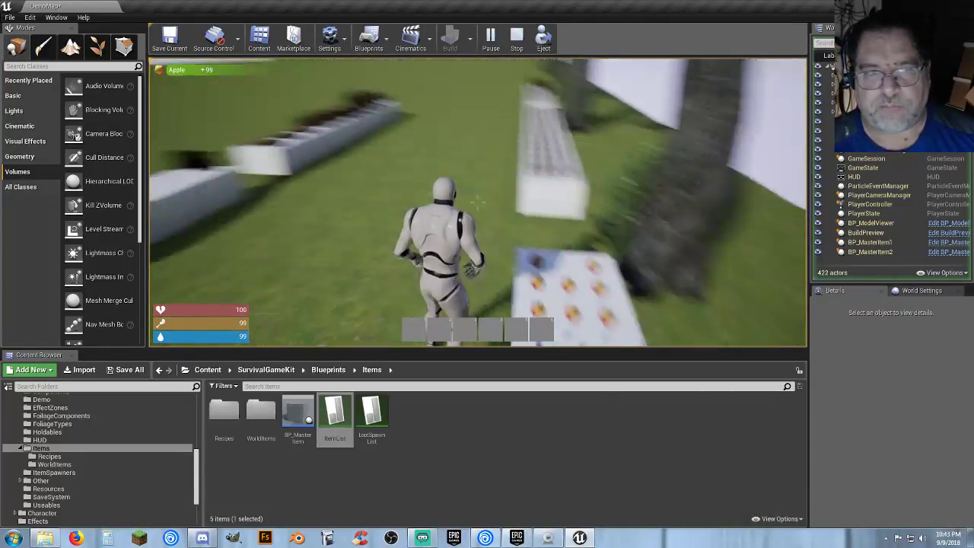
- Assign the apples from the inventory to the first hotbar slot, close the inventory, and consume two apples
key(Tab)
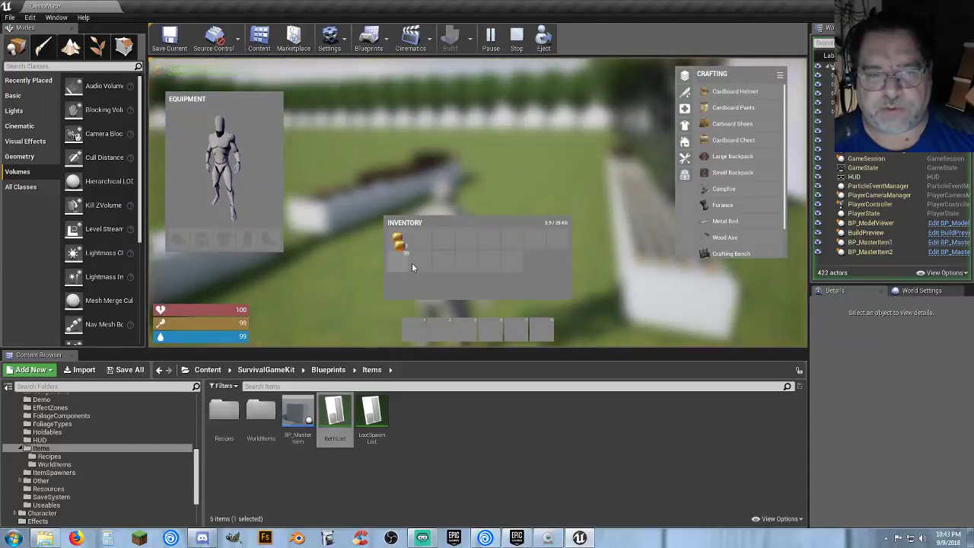
drag(420, 327, 419, 325)
key(Tab)
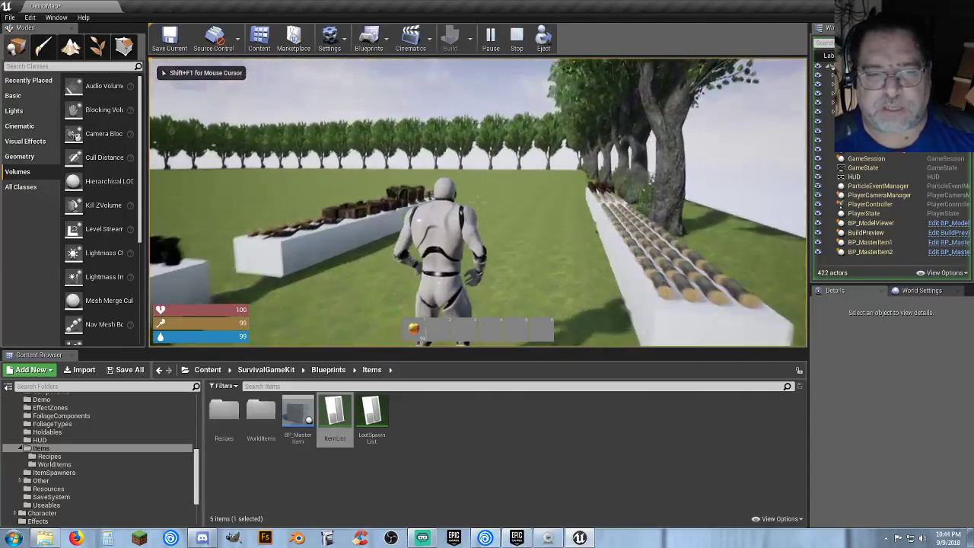
key(1)
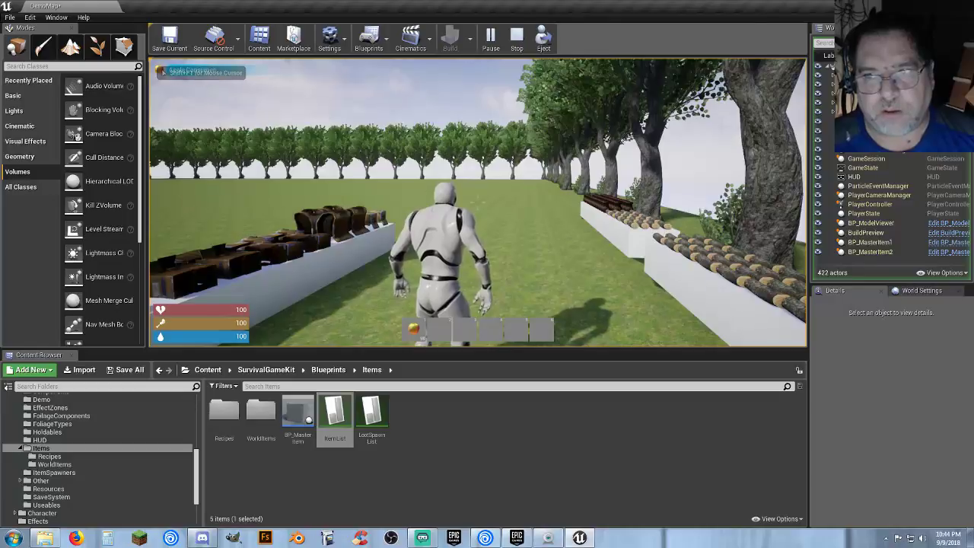
key(1)
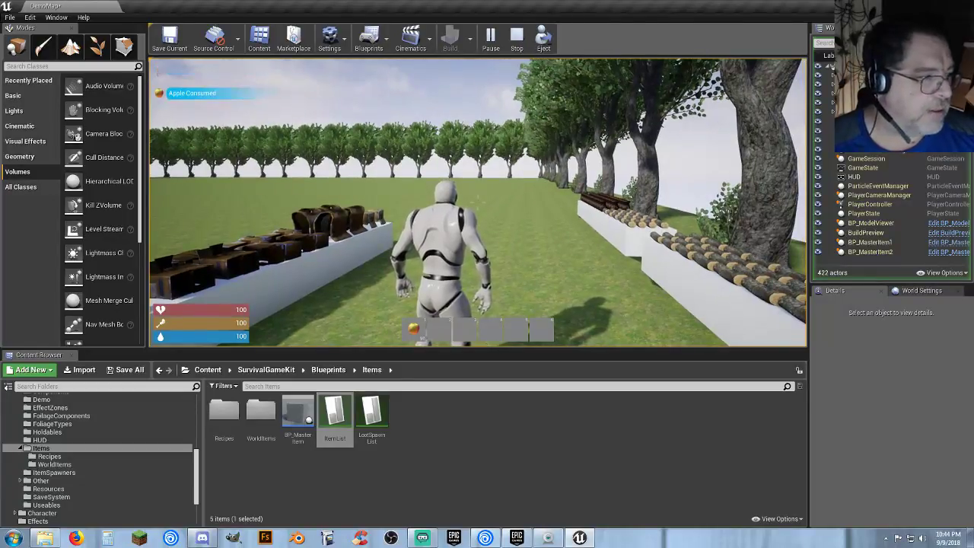
- Consume eleven more apples from the first hotbar slot and end the play session
key(1)
key(1)
key(1)
key(1)
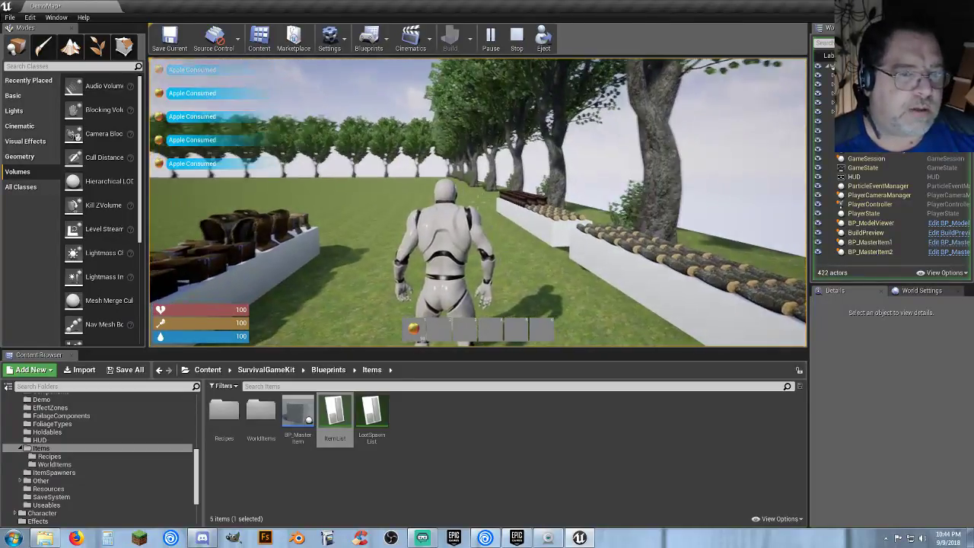
key(1)
key(1)
key(1)
key(1)
key(1)
key(1)
key(1)
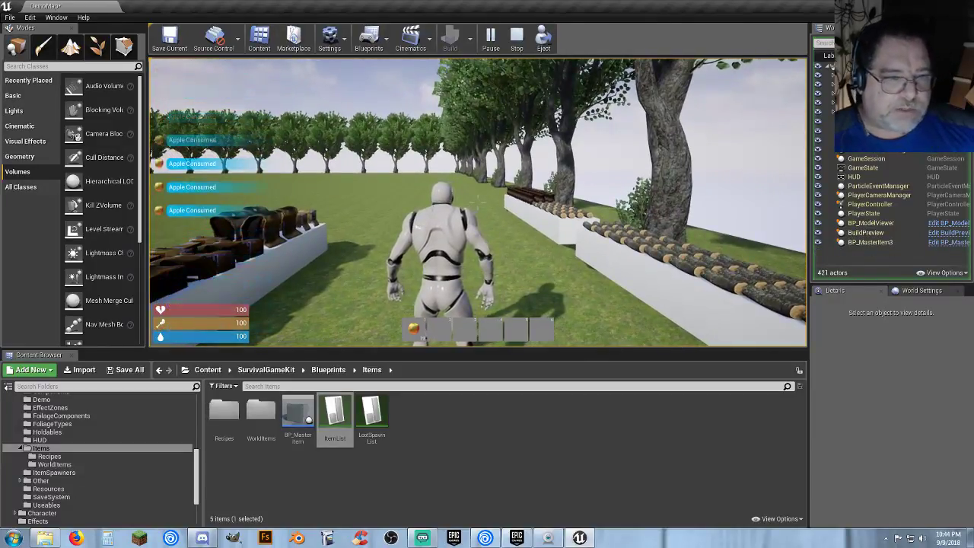
key(Escape)
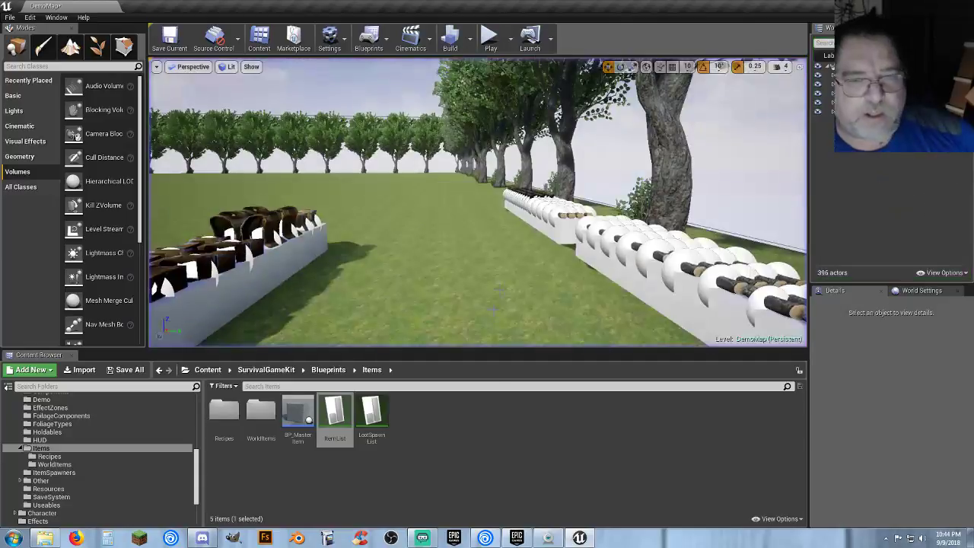
- Open the SC_Eat sound cue from SurvivalGameKit's Sounds/Cues folder, disable Override Attenuation, and save it
click(499, 430)
scroll(131, 498, down, 3)
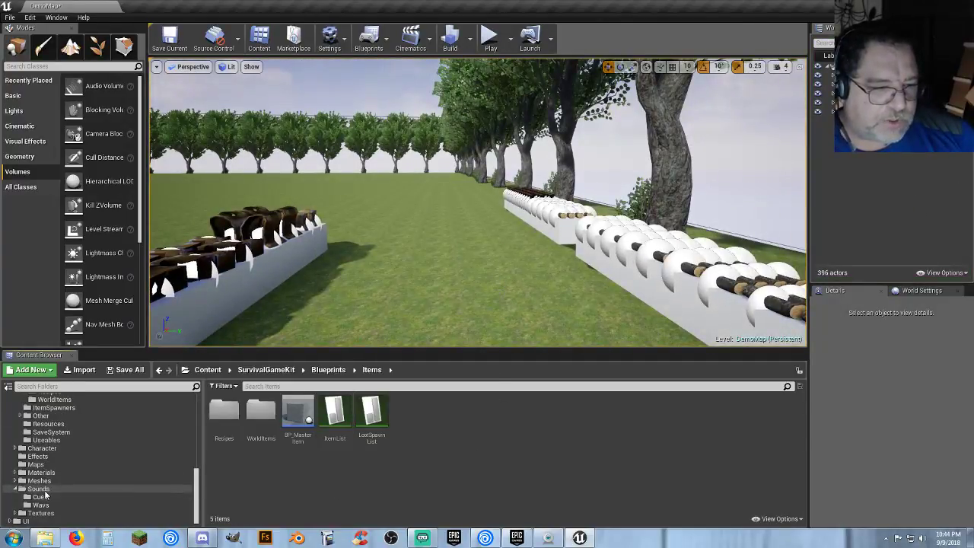
click(38, 489)
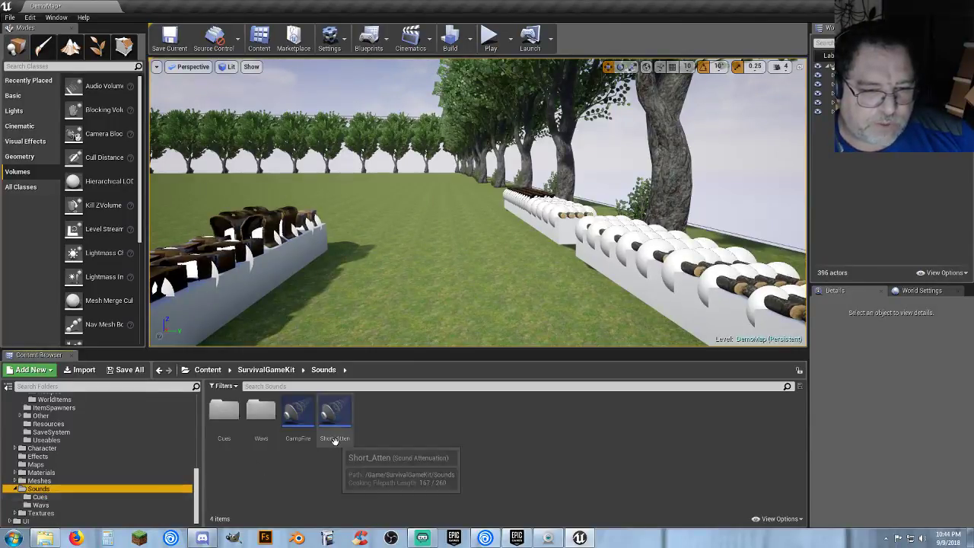
click(58, 496)
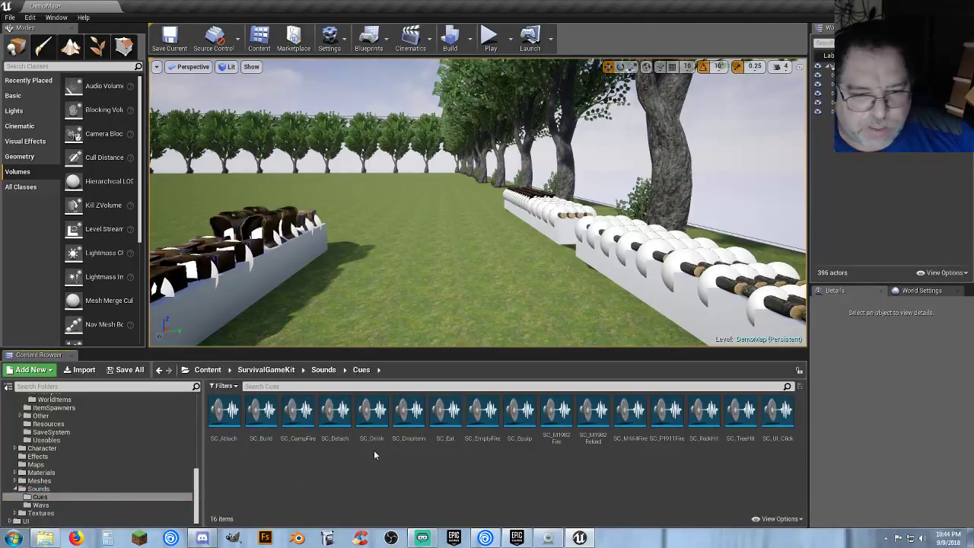
double_click(445, 413)
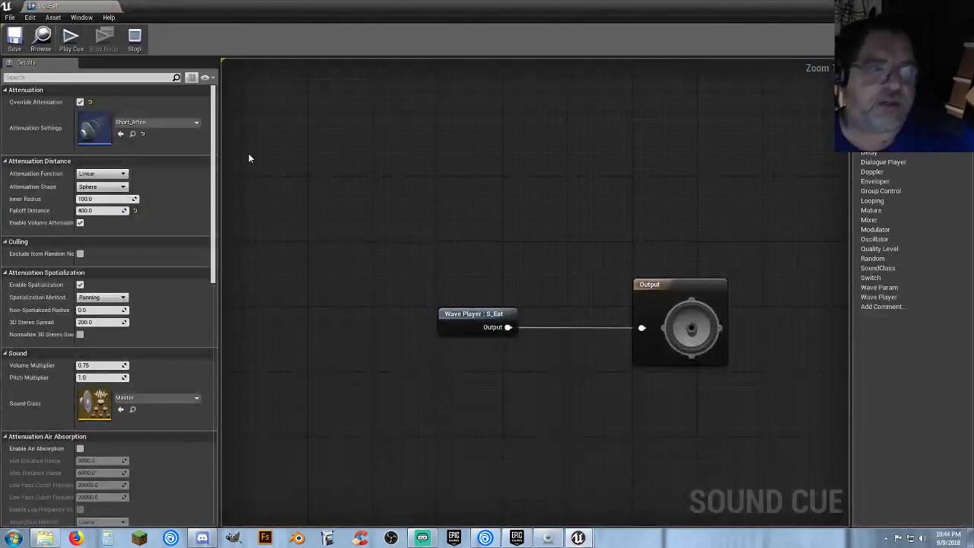
click(79, 101)
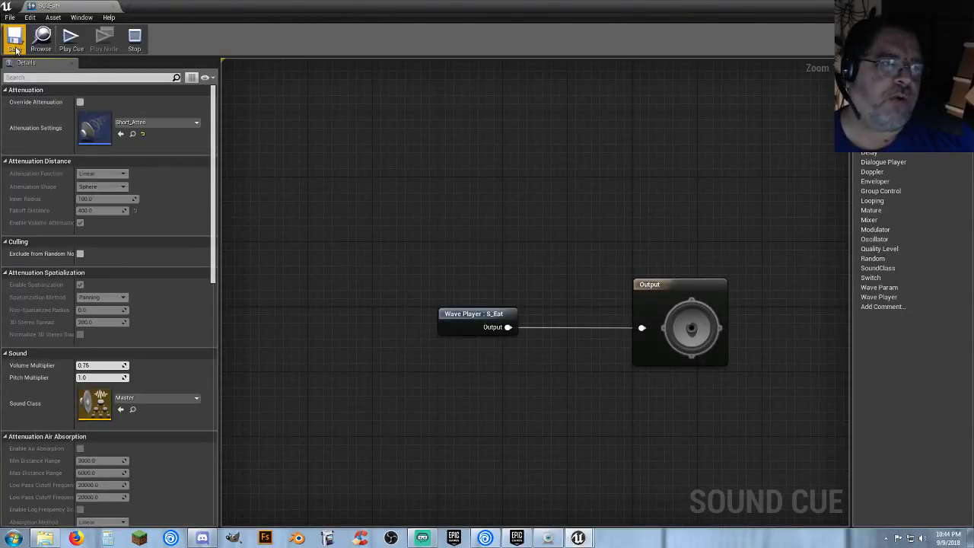
click(43, 36)
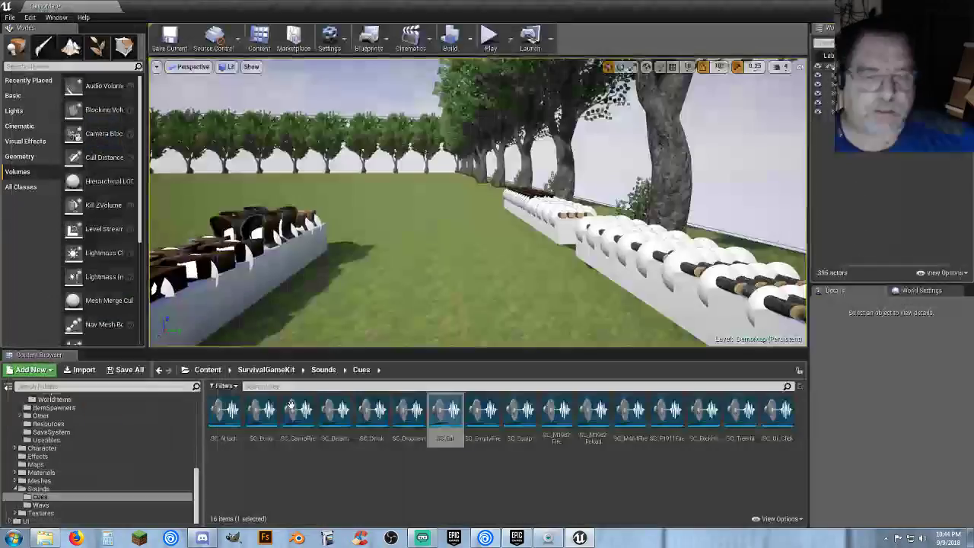
- Check the Override Attenuation setting in the SC_Attach, SC_Build, SC_CampFire and SC_Detach sound cues
double_click(225, 413)
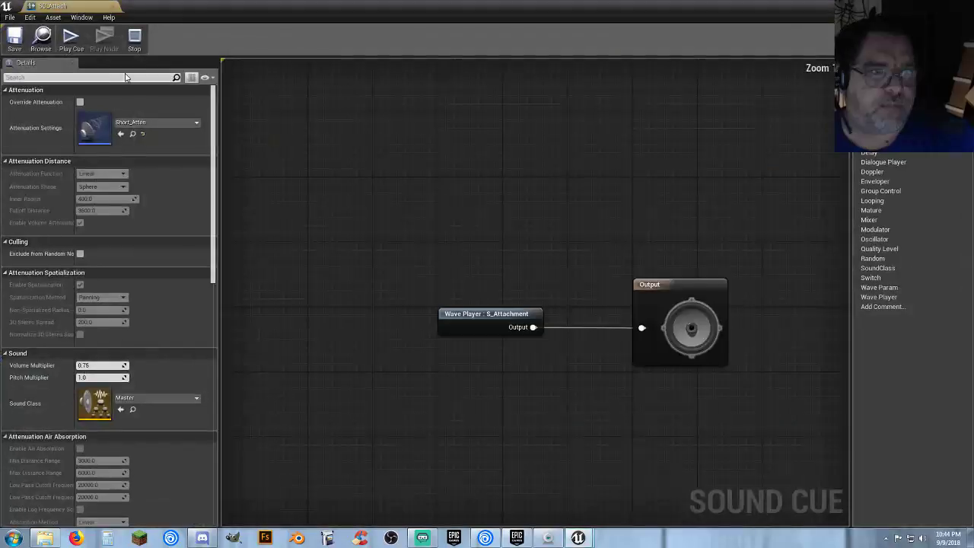
click(11, 37)
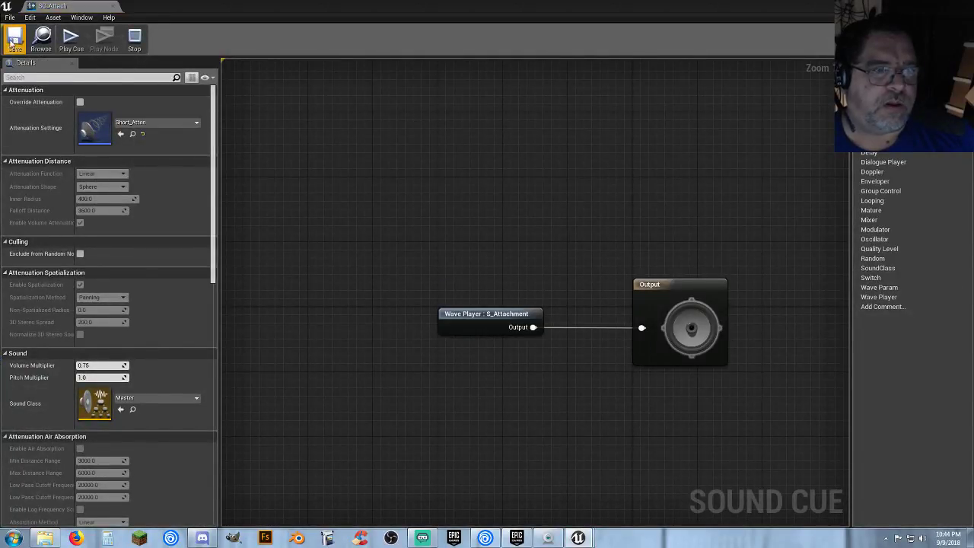
click(113, 7)
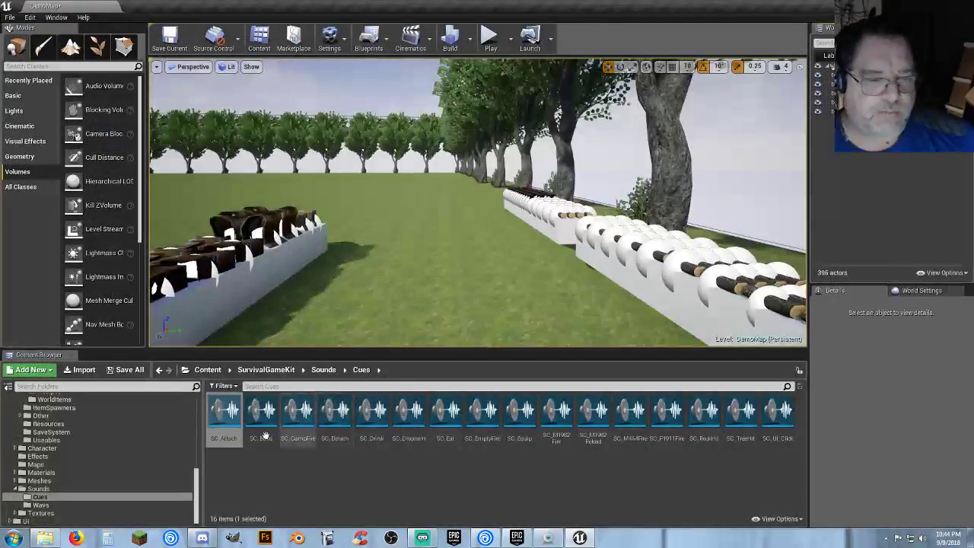
click(261, 419)
double_click(263, 426)
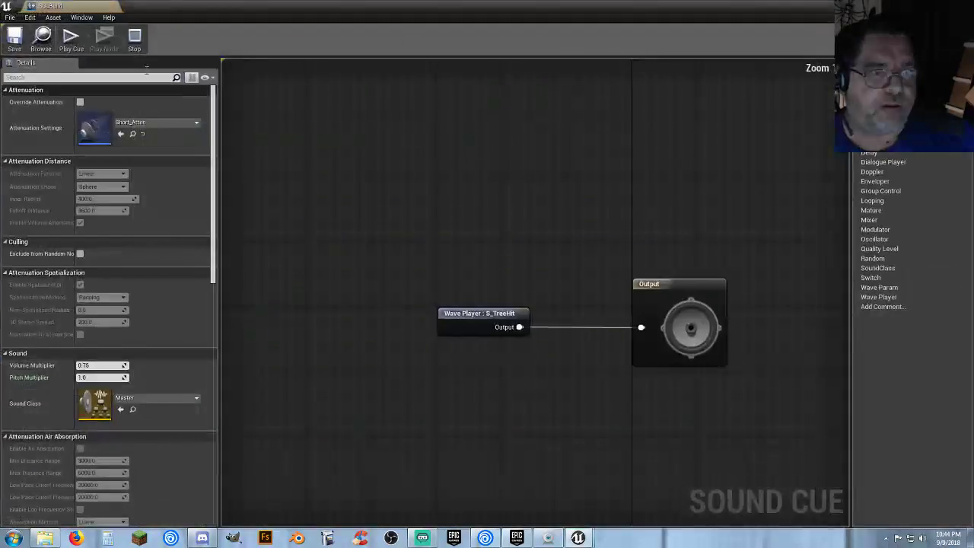
click(113, 7)
double_click(303, 432)
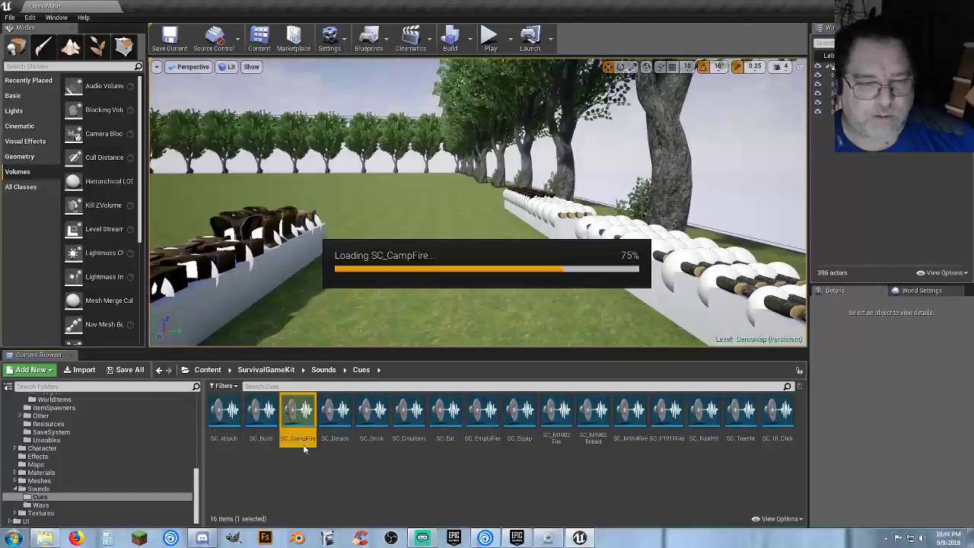
click(112, 7)
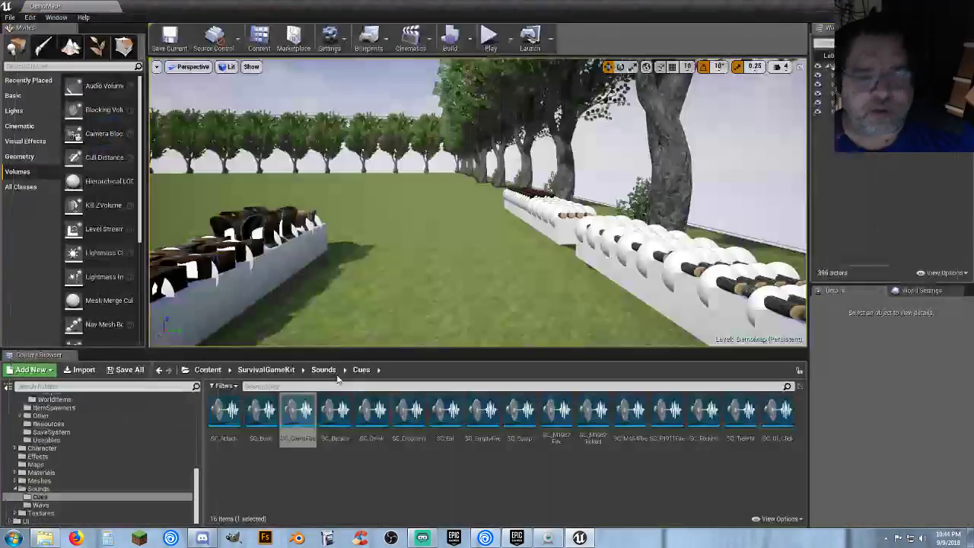
click(334, 427)
double_click(335, 438)
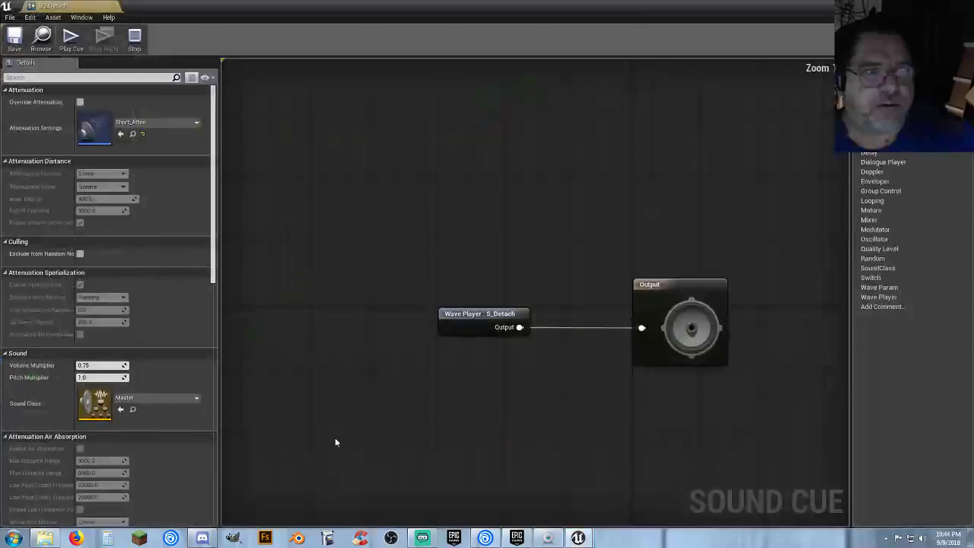
click(113, 8)
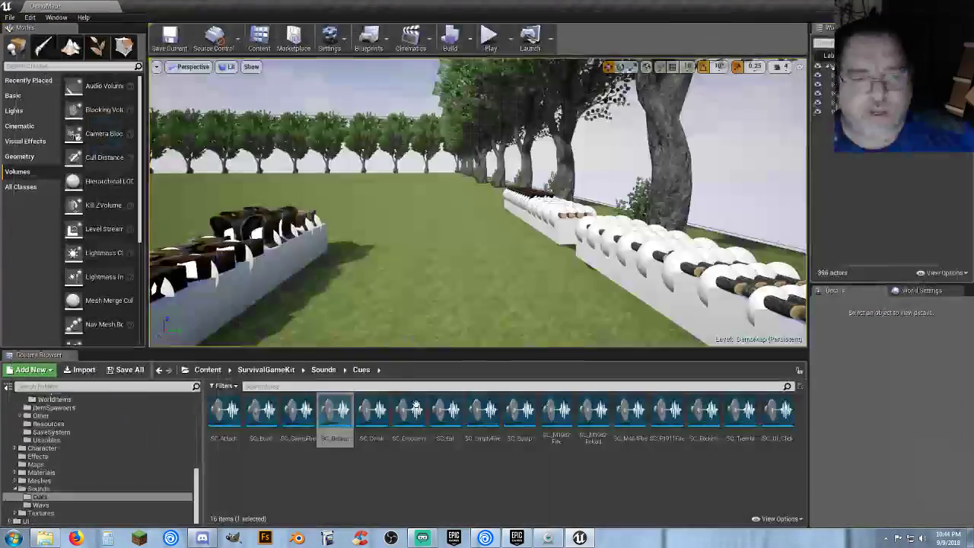
- Disable Override Attenuation in the SC_Drink sound cue, save it, and close its editor
double_click(376, 440)
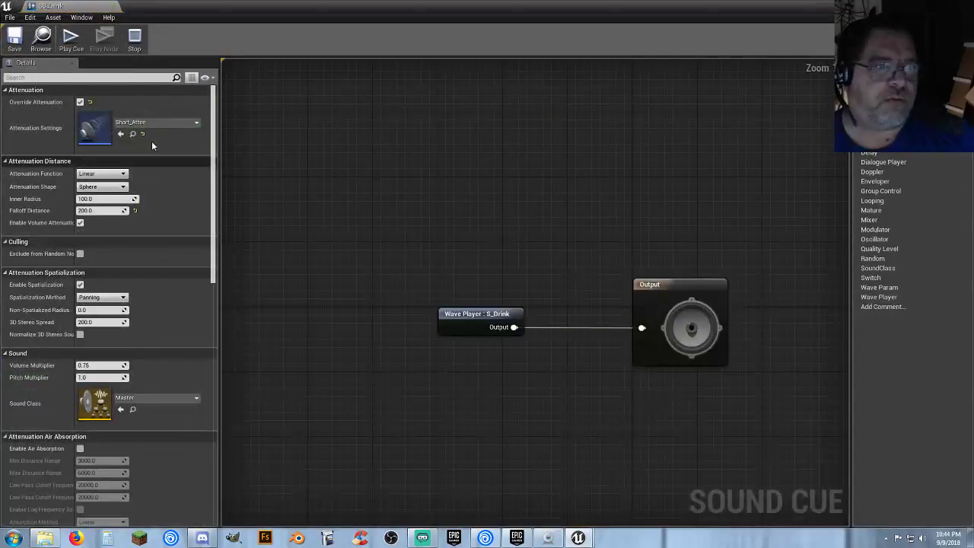
click(80, 102)
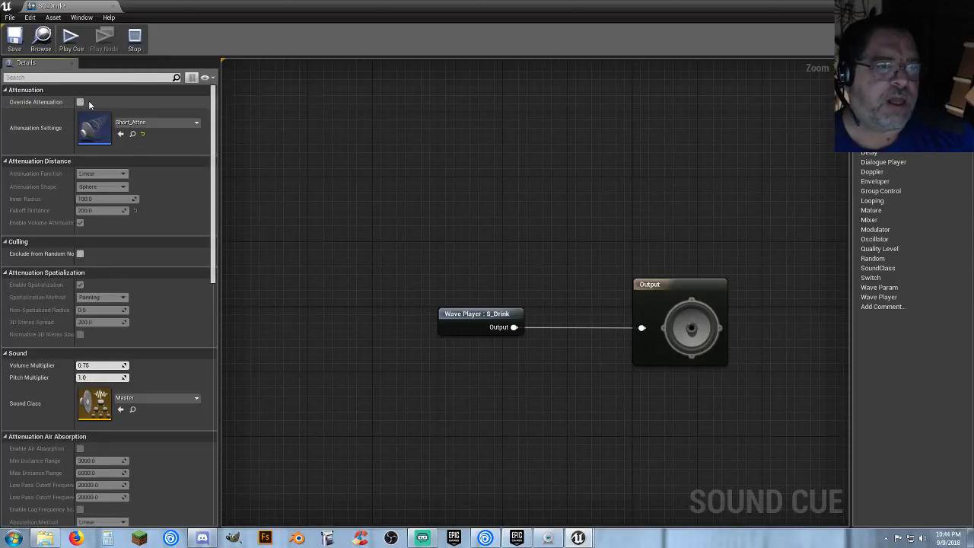
click(10, 36)
click(111, 6)
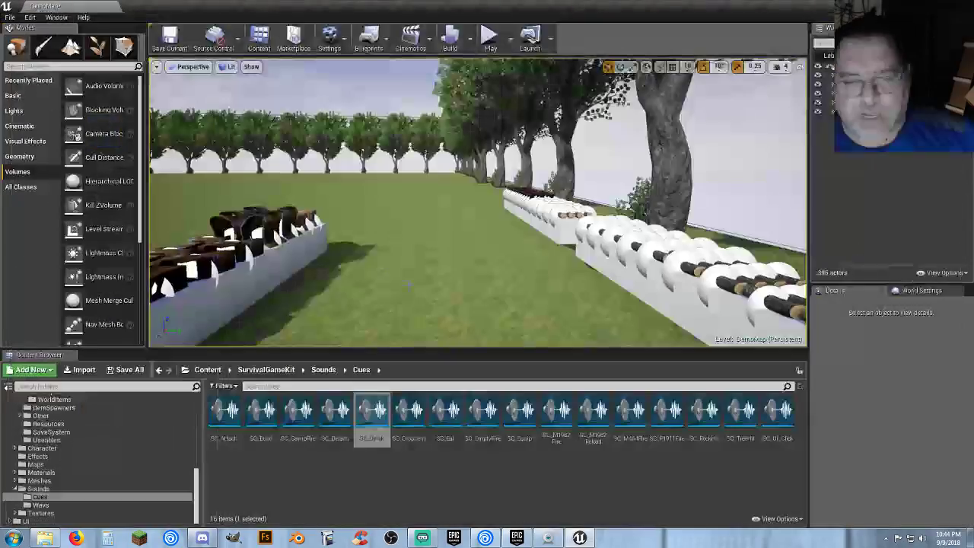
- Check the Override Attenuation setting in the SC_DropItem, SC_Eat and SC_EmptyFire sound cues
double_click(409, 426)
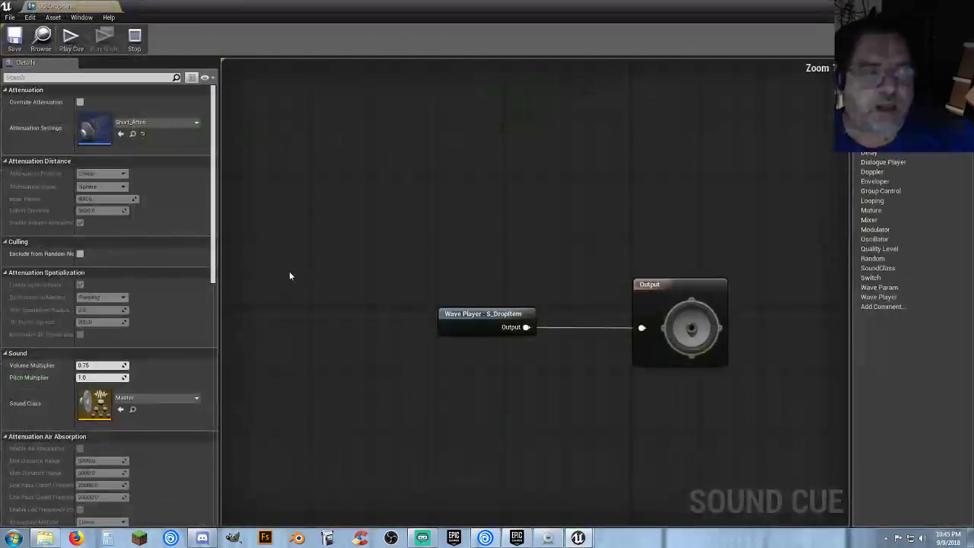
click(113, 7)
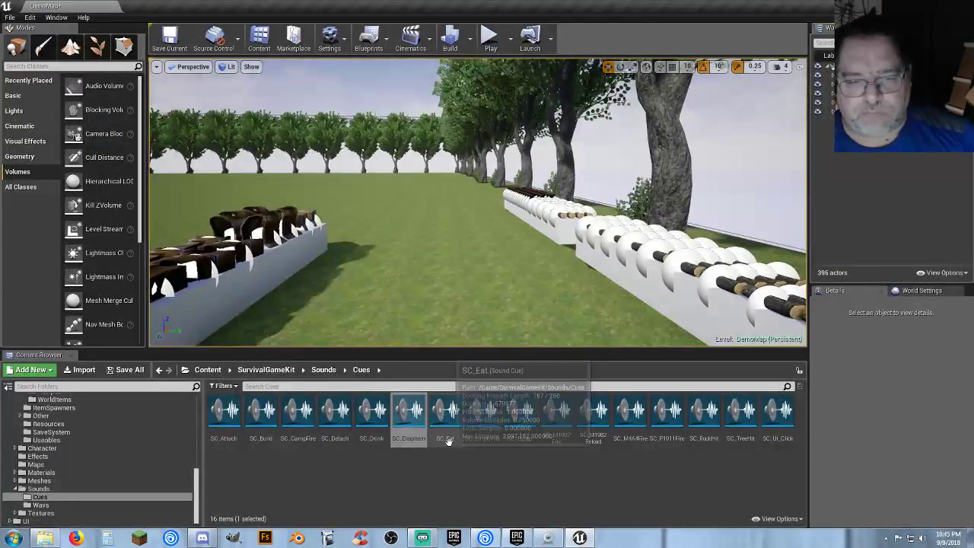
double_click(448, 440)
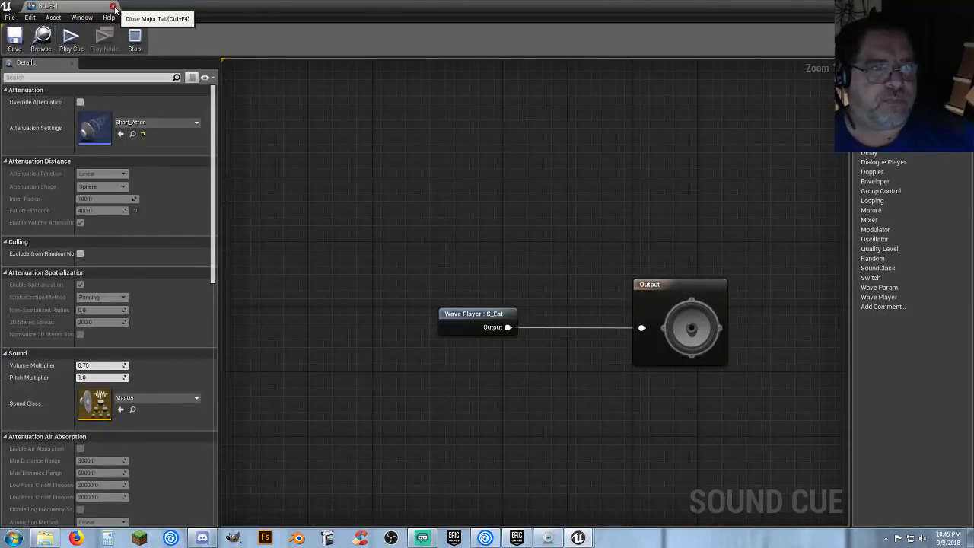
click(113, 7)
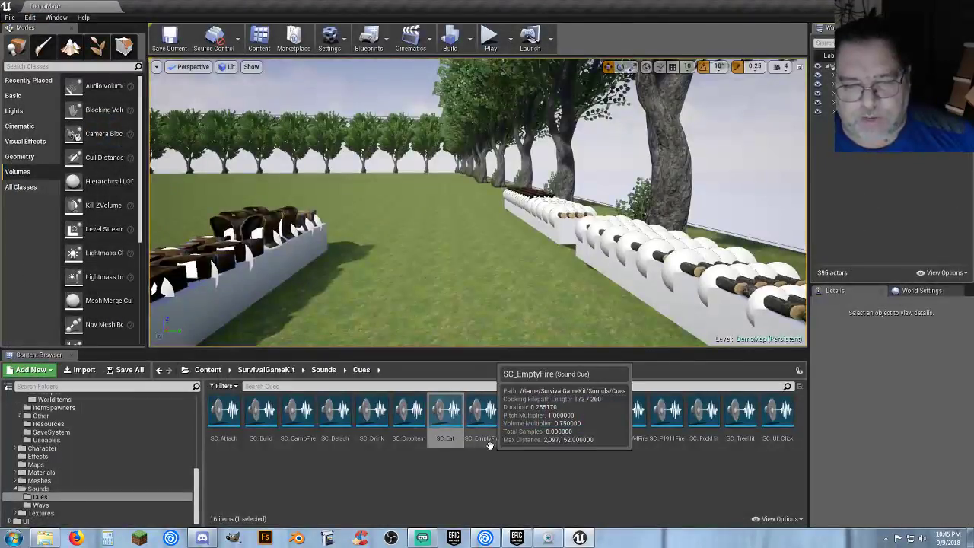
double_click(491, 442)
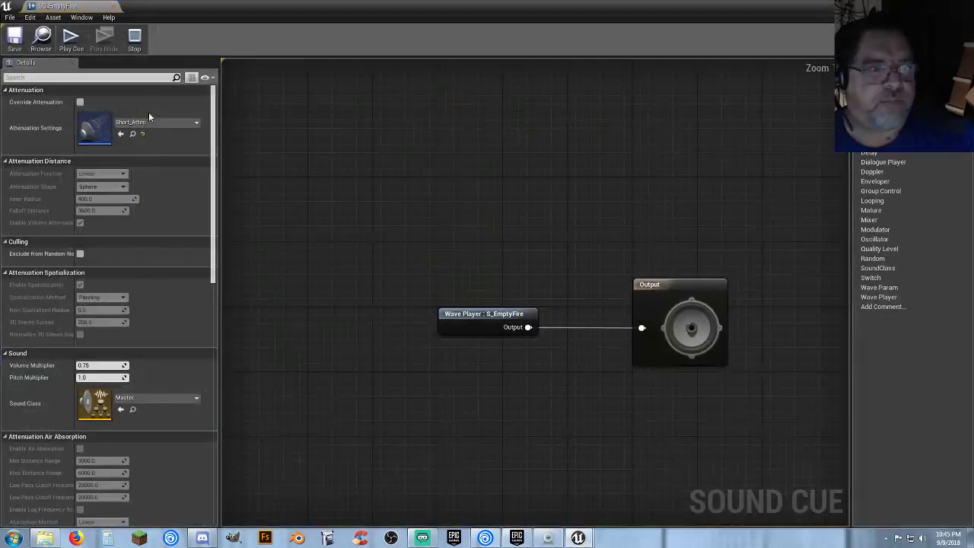
click(114, 7)
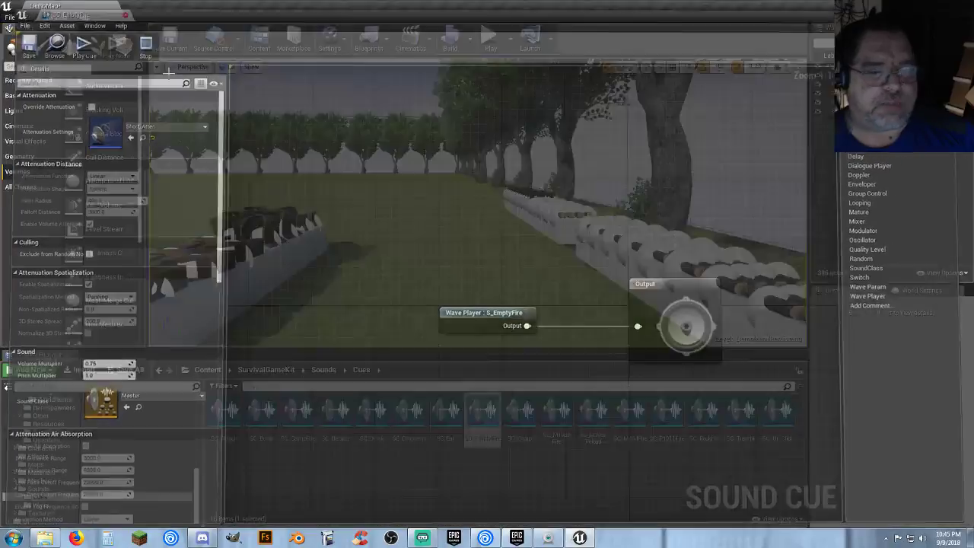
- Disable Override Attenuation in the SC_Equip sound cue, save it, and close its editor
double_click(515, 444)
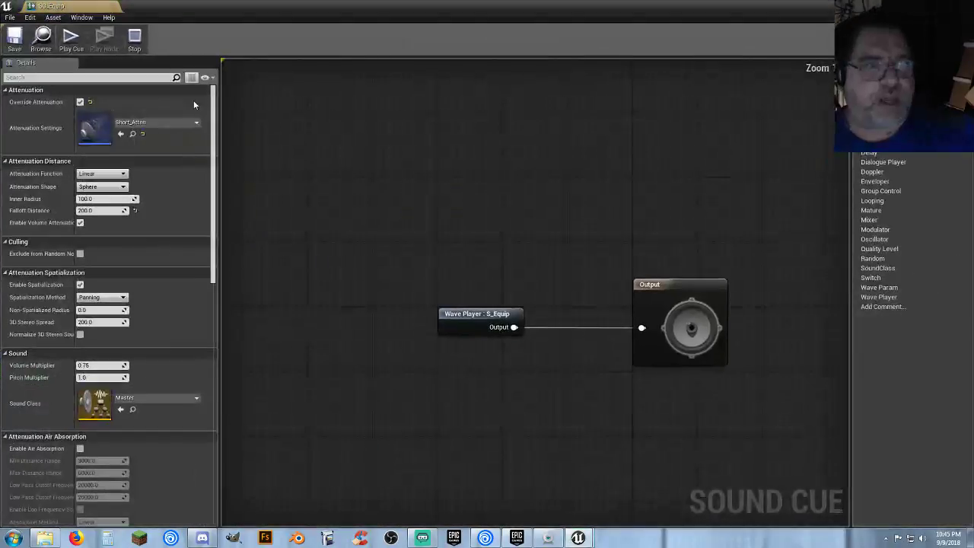
click(80, 101)
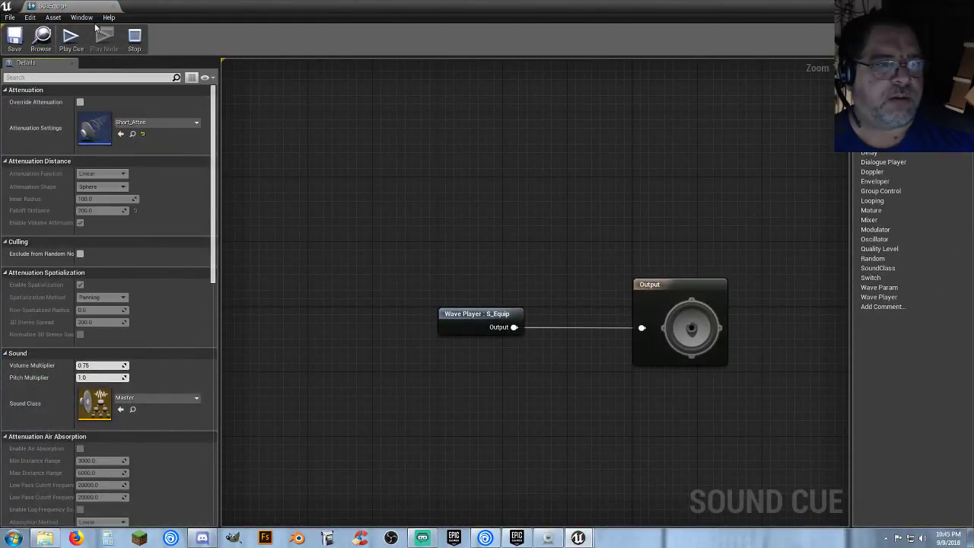
click(14, 42)
click(114, 7)
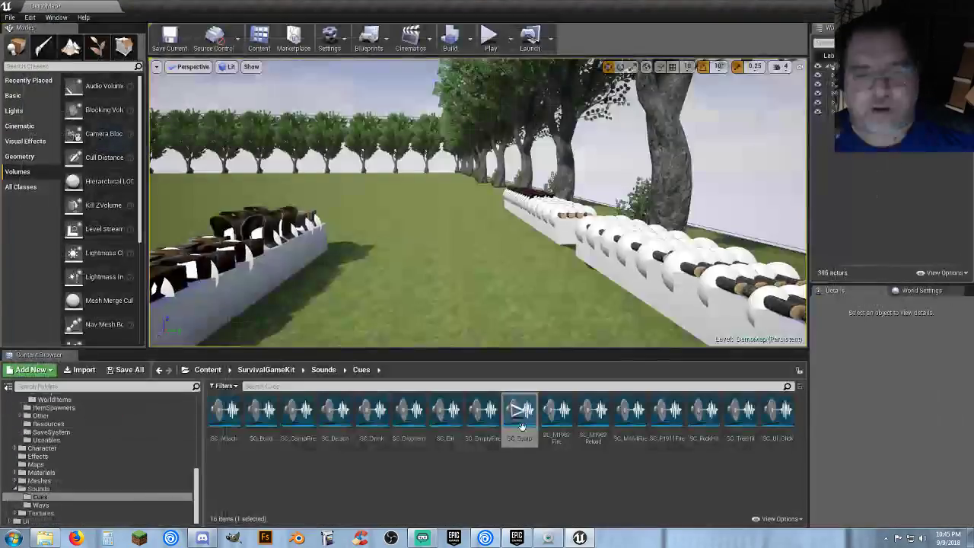
- Review the attenuation override settings of the SC_M1982Fire and SC_M1982Reload sound cues and close their editors
double_click(562, 440)
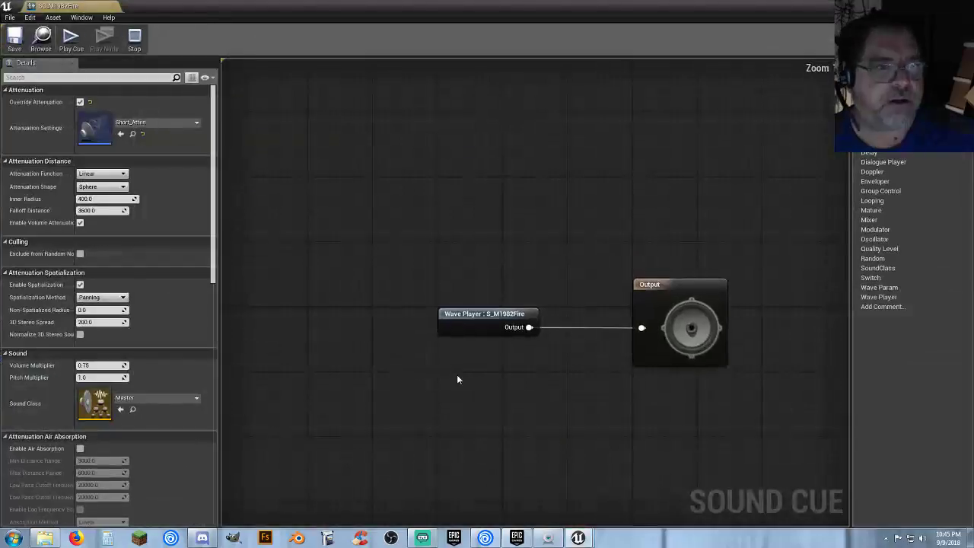
click(80, 102)
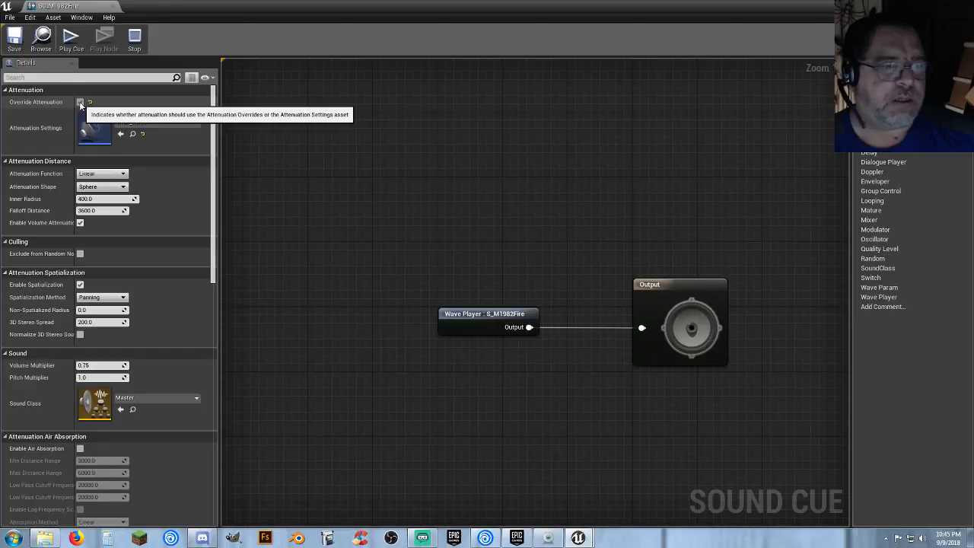
click(80, 102)
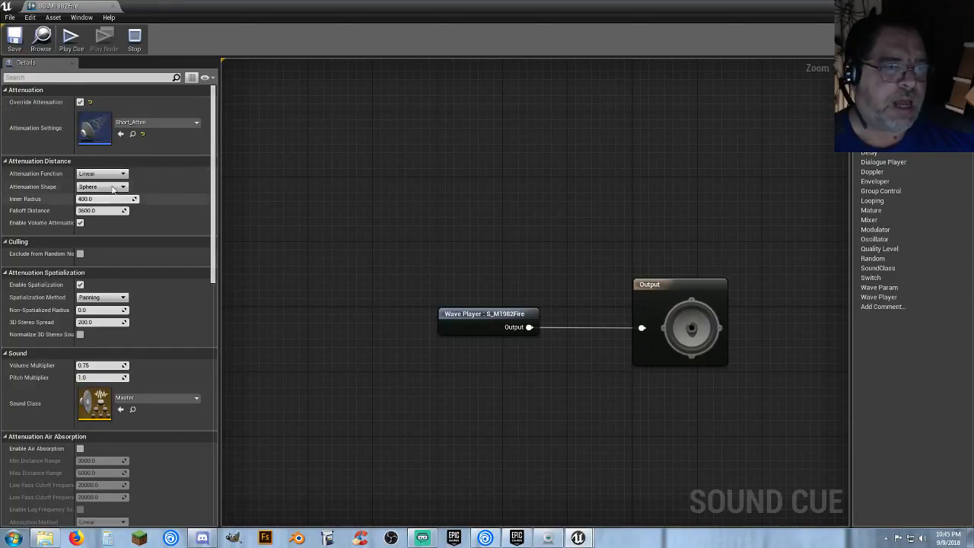
click(20, 38)
click(113, 6)
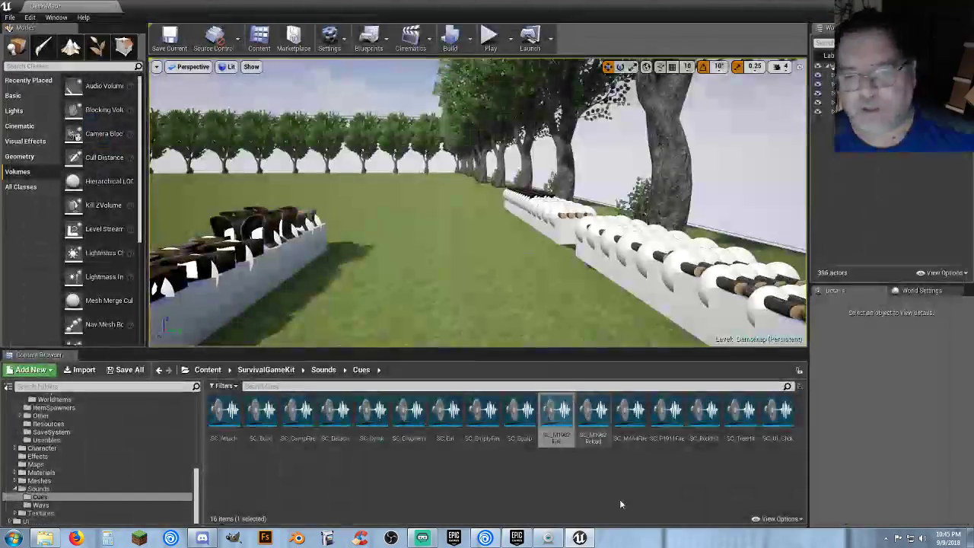
double_click(593, 436)
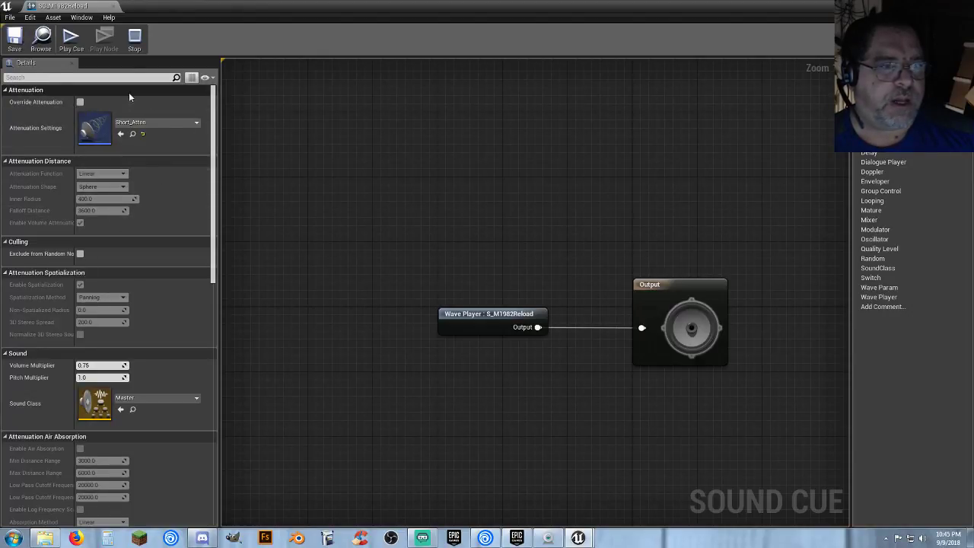
click(114, 6)
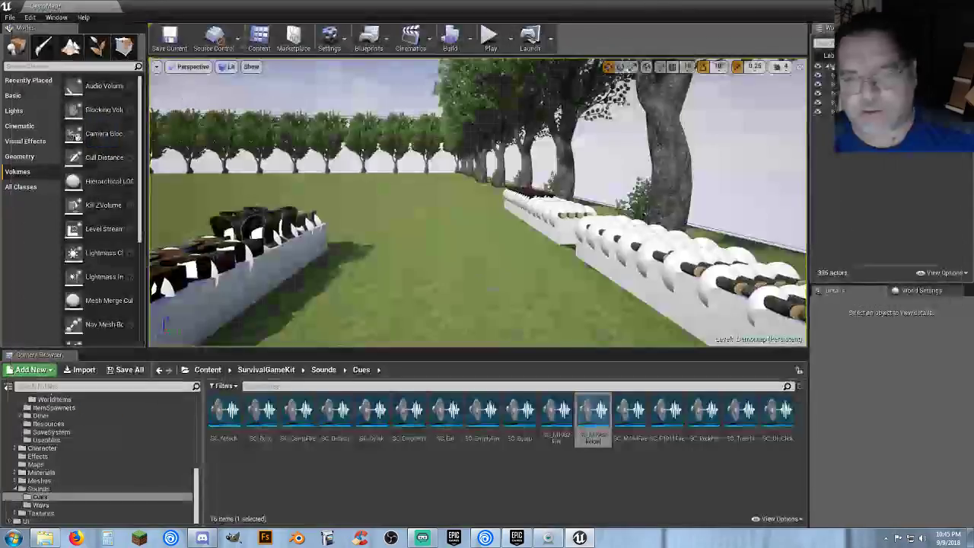
- Check the Override Attenuation setting in the SC_M4A4Fire, SC_P1911Fire and SC_RockHit sound cues and close their editors
double_click(631, 426)
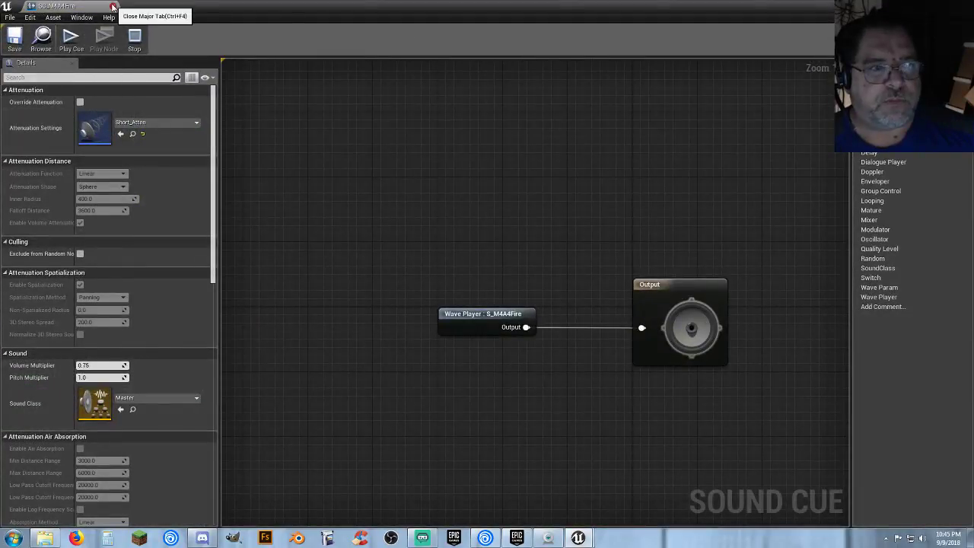
click(113, 6)
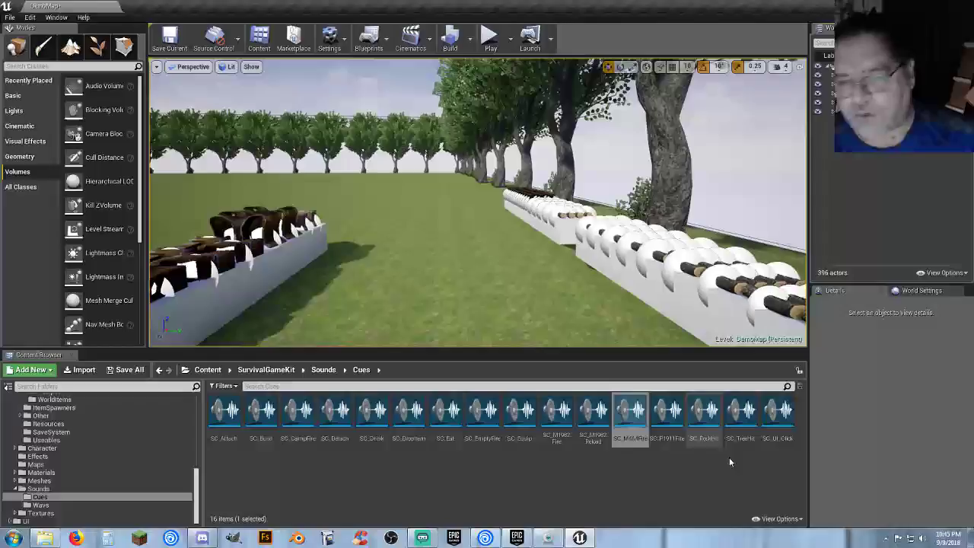
double_click(665, 435)
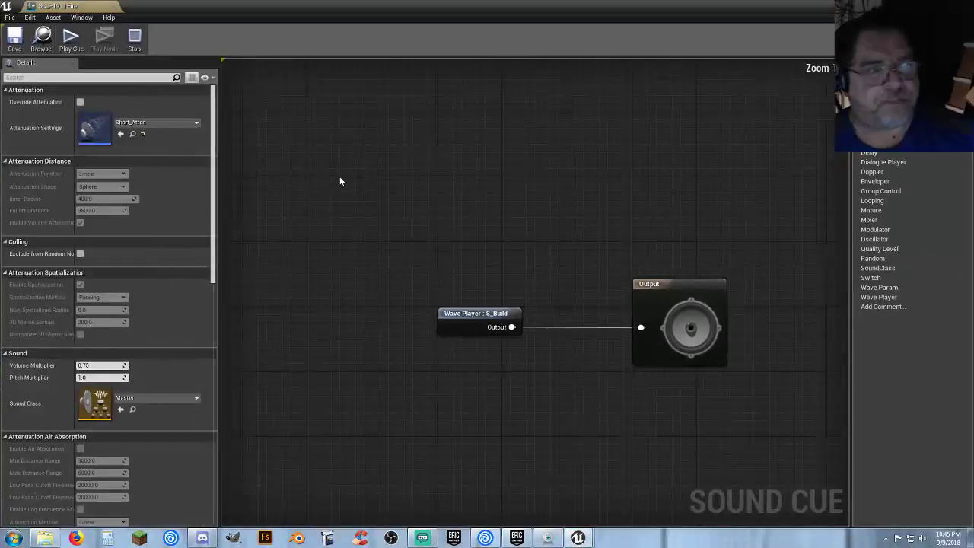
click(113, 6)
double_click(702, 415)
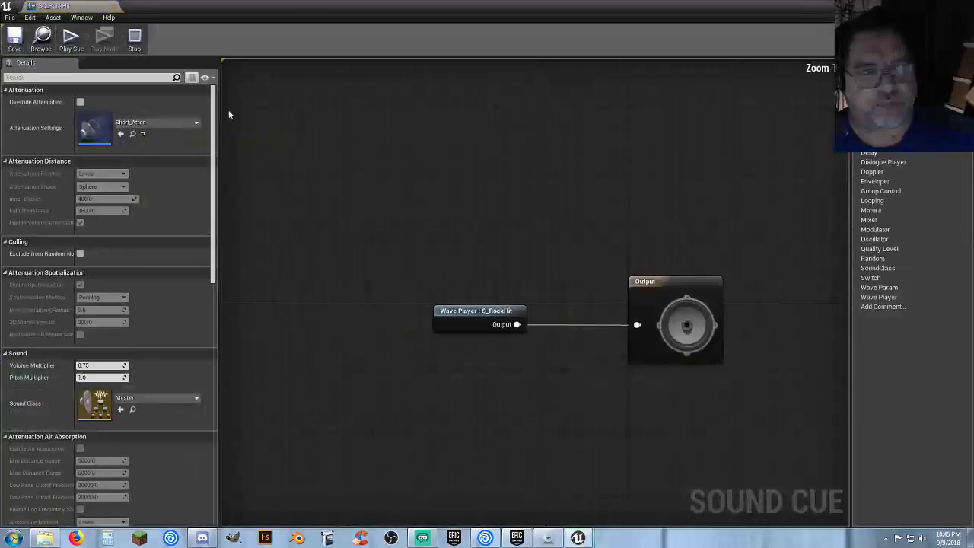
click(114, 6)
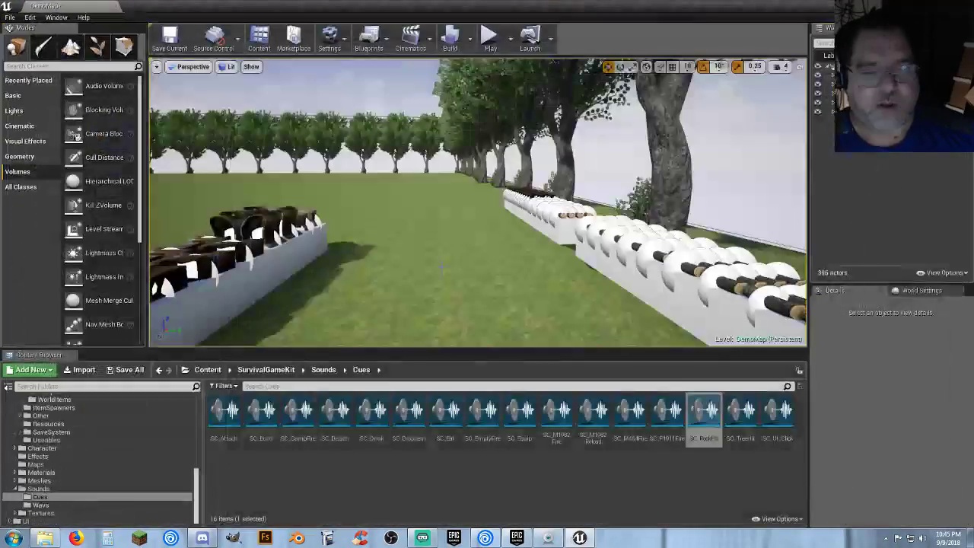
- Enable Override Attenuation in the SC_M4A4Fire sound cue, save it, and close its editor
click(631, 437)
double_click(631, 440)
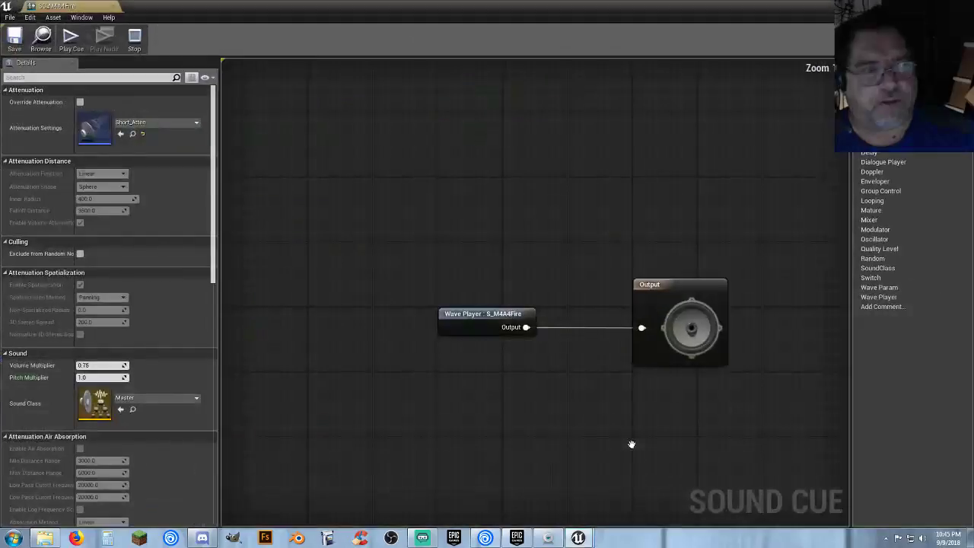
click(80, 102)
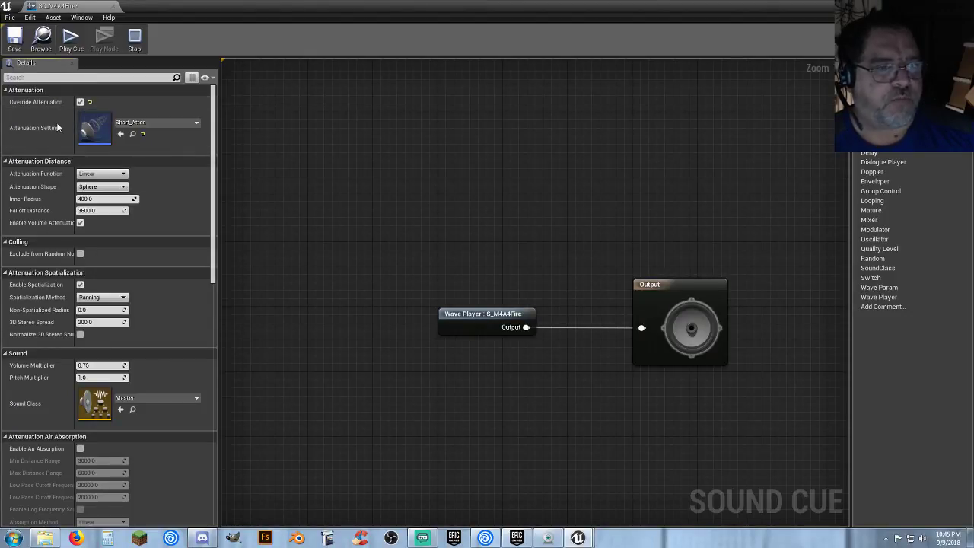
click(15, 38)
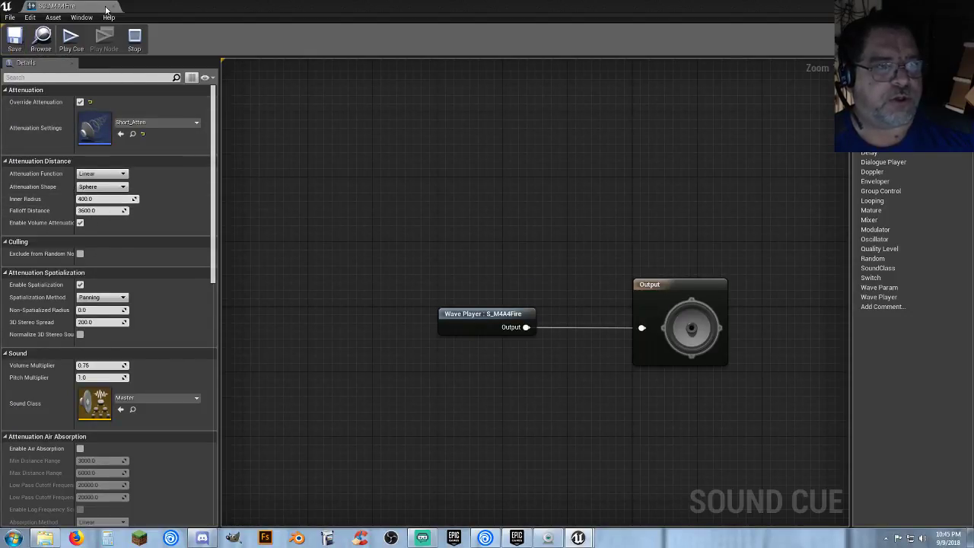
click(114, 7)
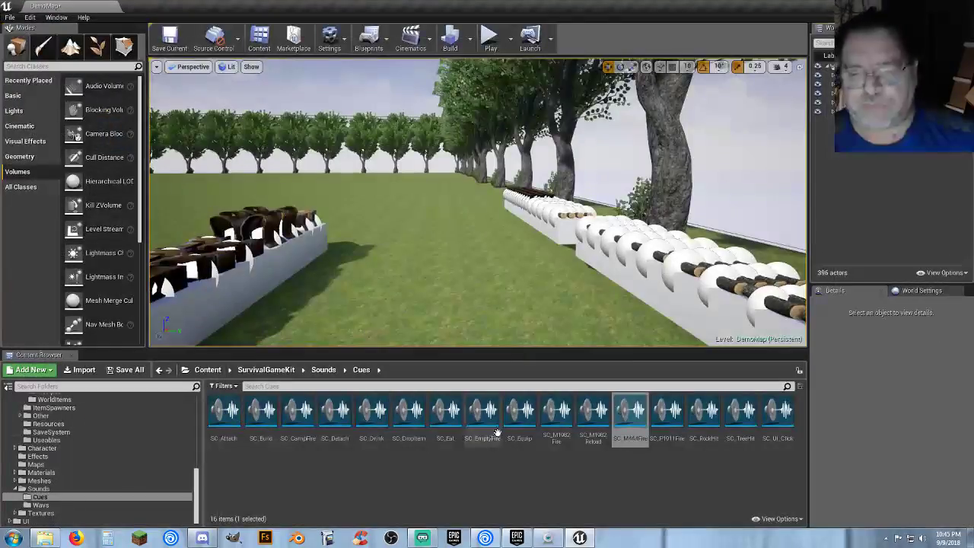
- Save the SC_M1982Fire sound cue with Override Attenuation enabled and close its editor
double_click(565, 435)
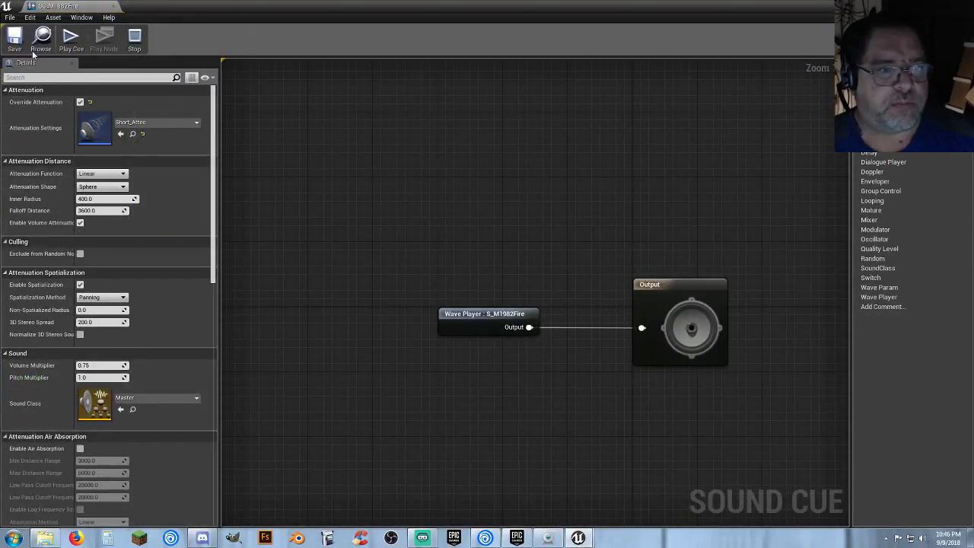
click(14, 40)
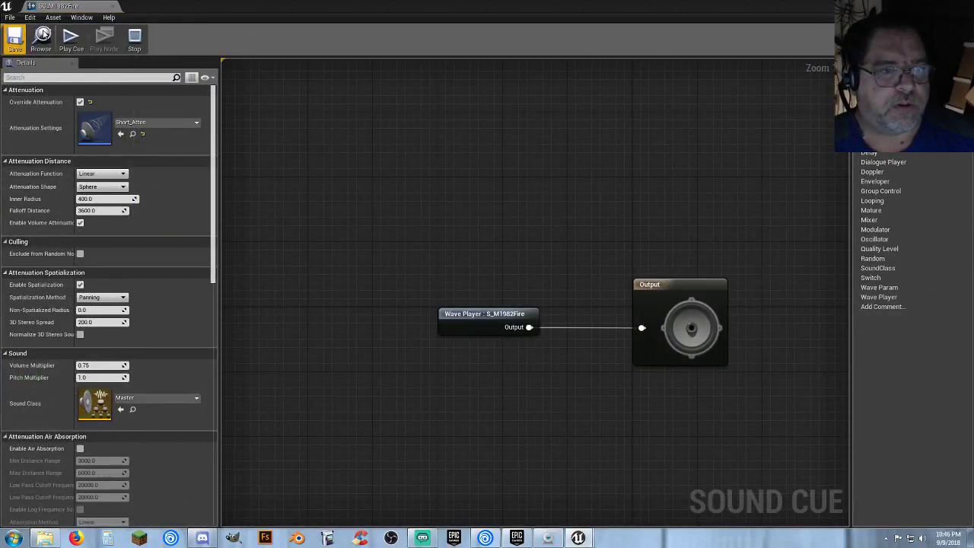
click(114, 7)
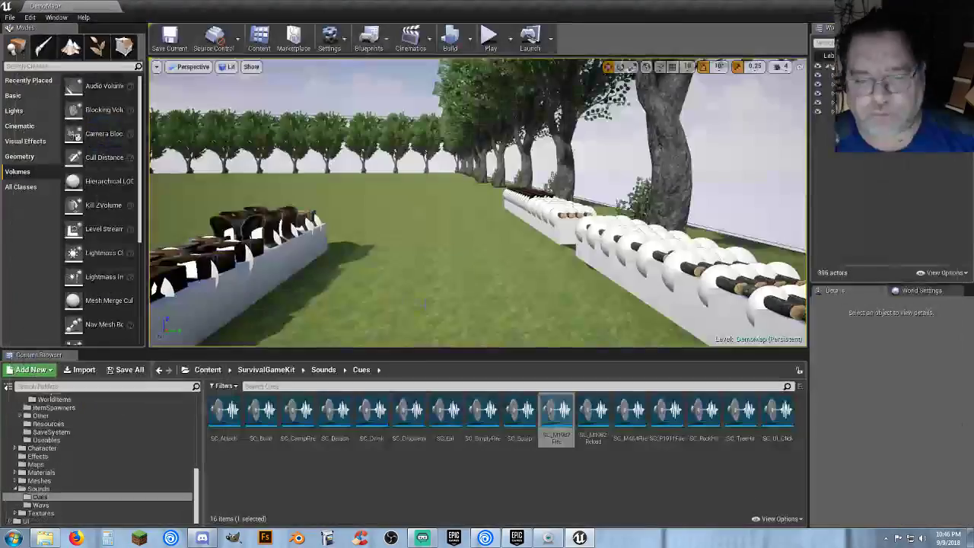
- Enable Override Attenuation in the SC_P1911Fire sound cue, save it, and close its editor
double_click(669, 426)
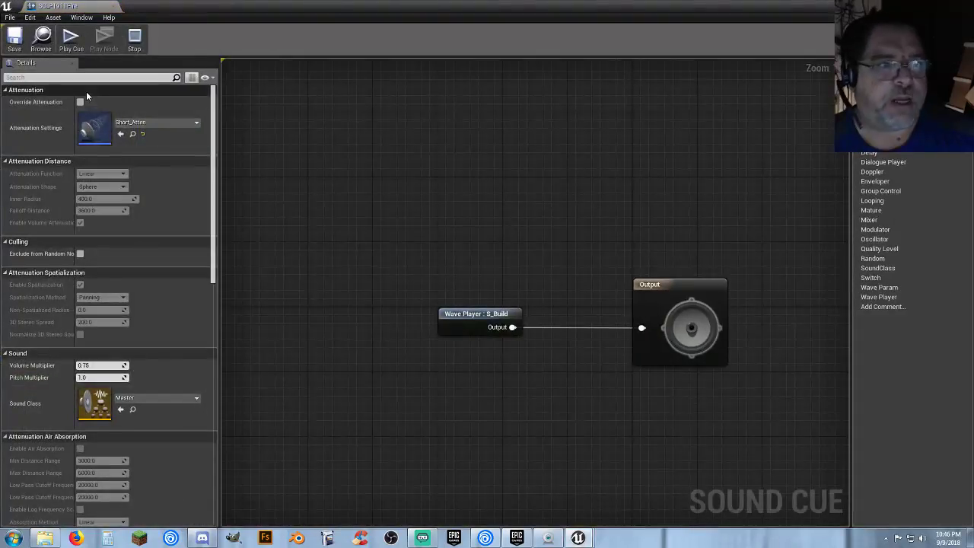
click(80, 101)
click(14, 38)
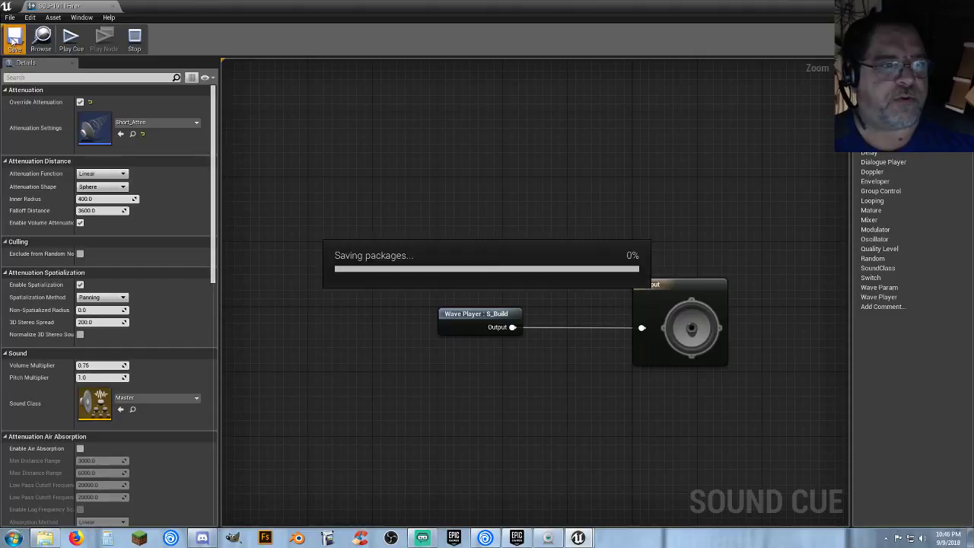
click(113, 6)
- Check the Override Attenuation setting in the SC_RockHit, SC_TreeHit and SC_UI_Click sound cues and close their editors
double_click(714, 440)
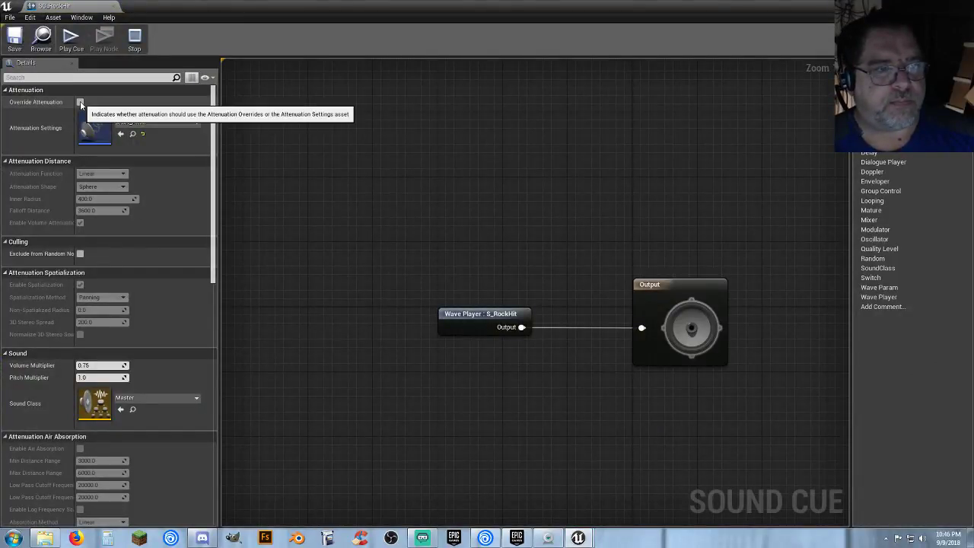
click(113, 6)
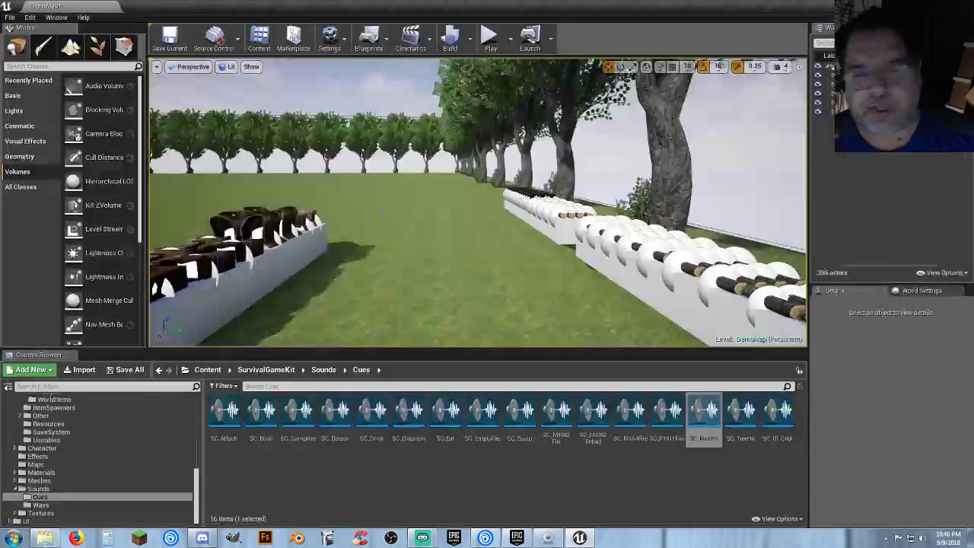
double_click(743, 439)
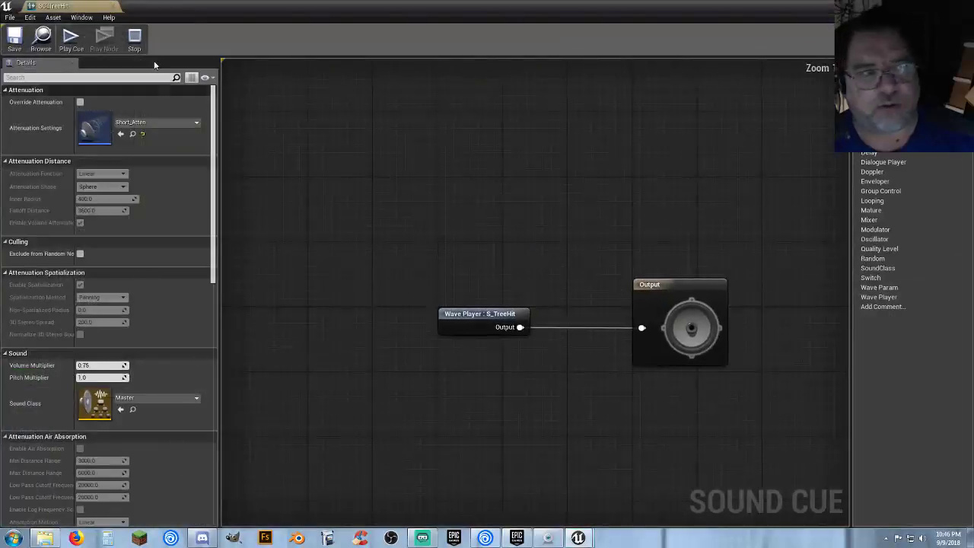
click(114, 6)
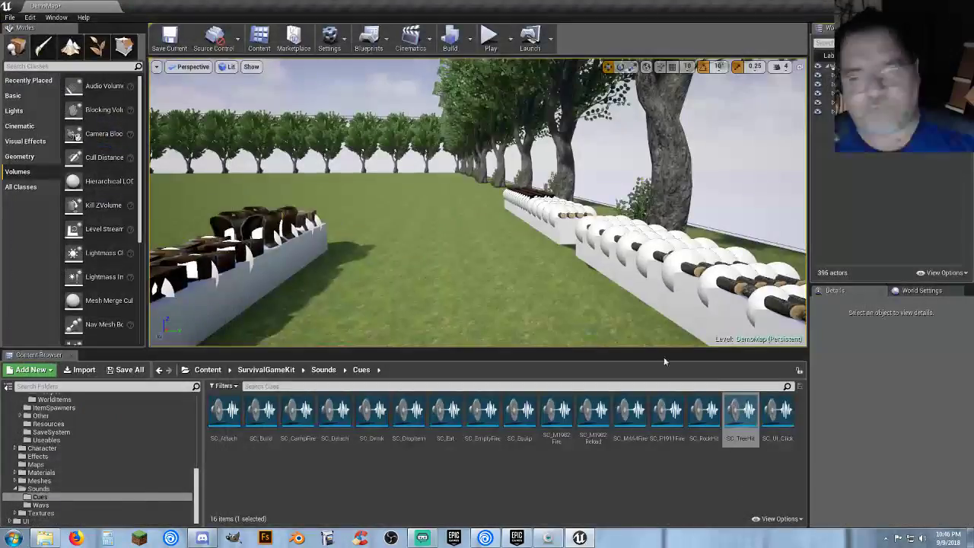
double_click(777, 441)
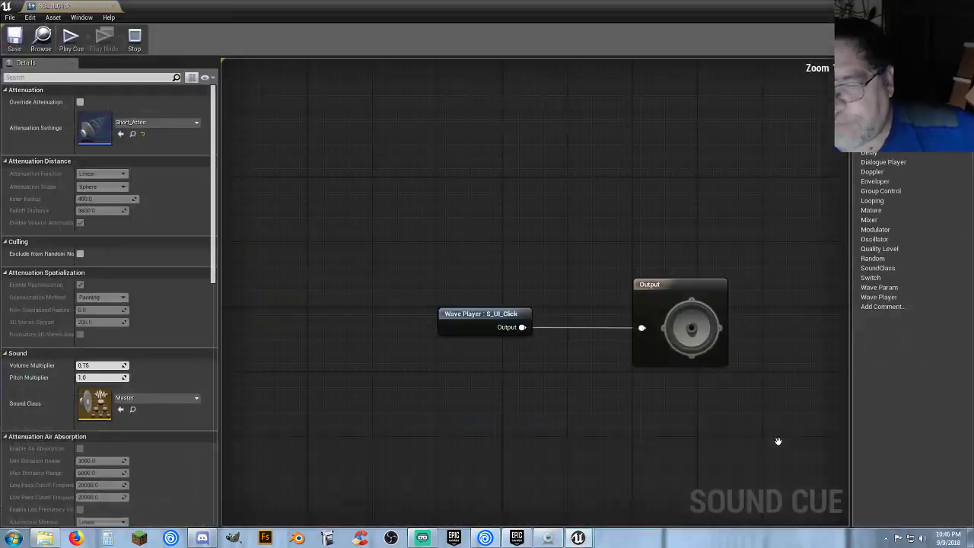
click(112, 7)
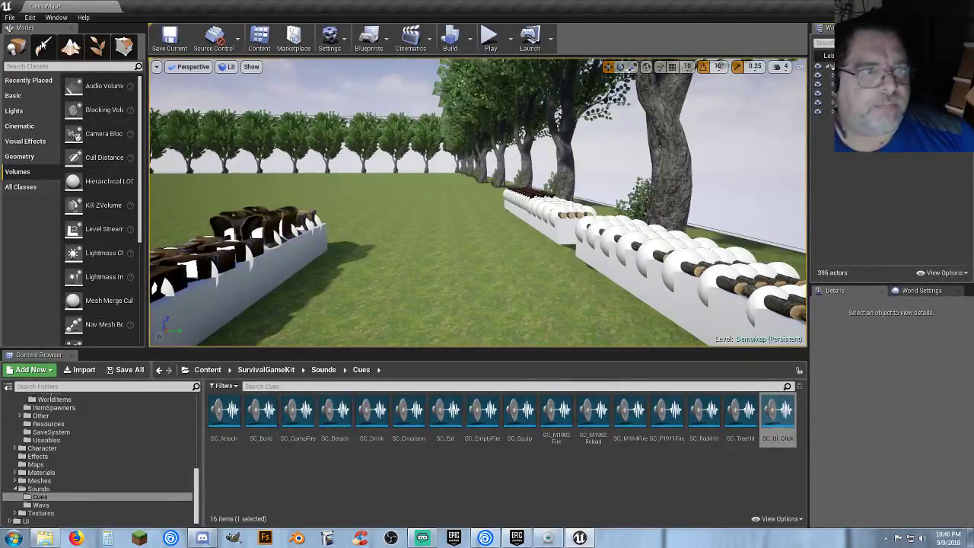
- Save the DemoMap level and clear the sound cue selection
click(168, 38)
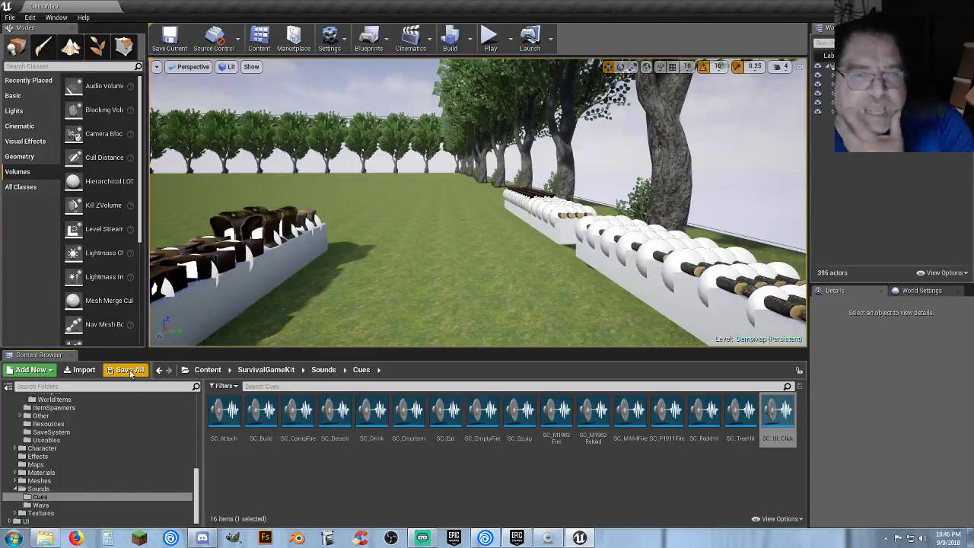
click(295, 465)
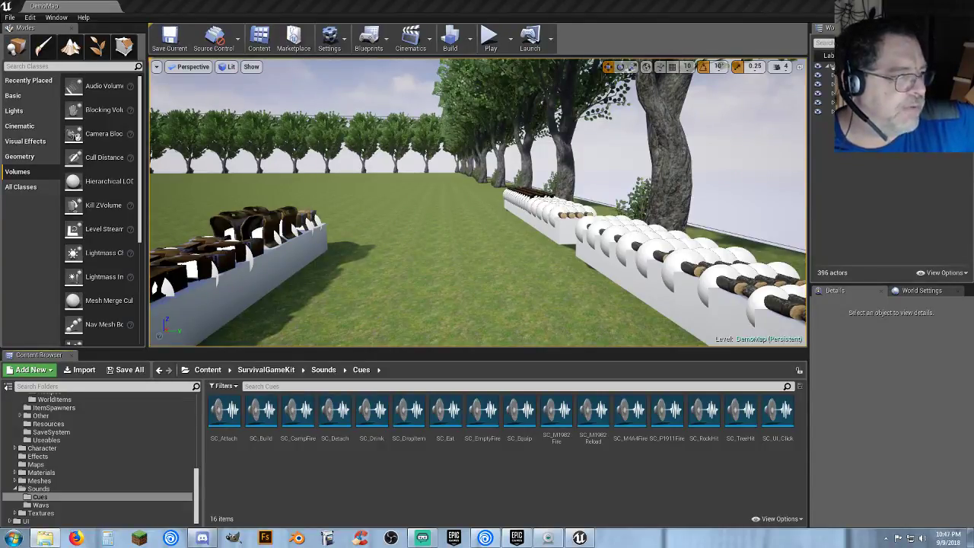
- Switch to Windows Explorer, delete all files and folders inside the SurvivalDemo folder on drive F, and move the window away
drag(0, 191, 399, 158)
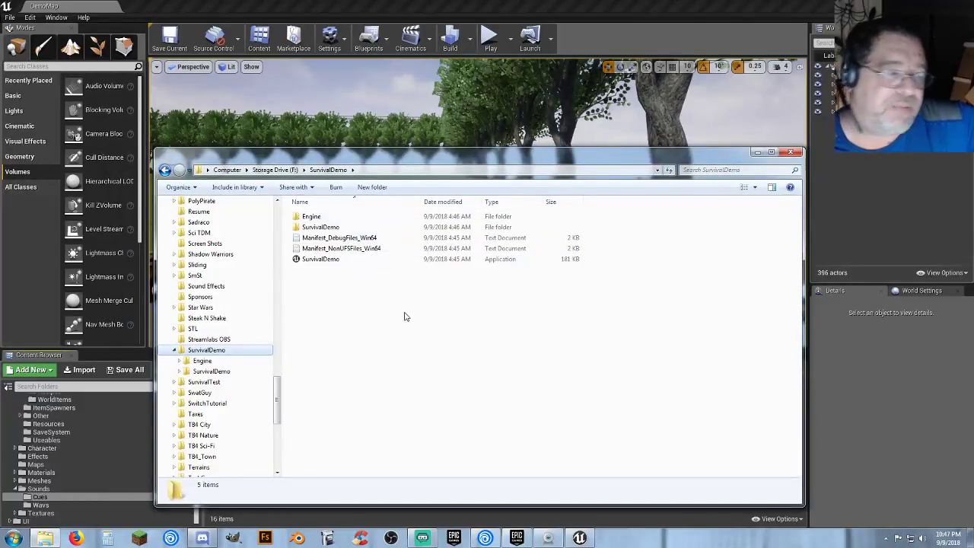
drag(439, 306, 316, 220)
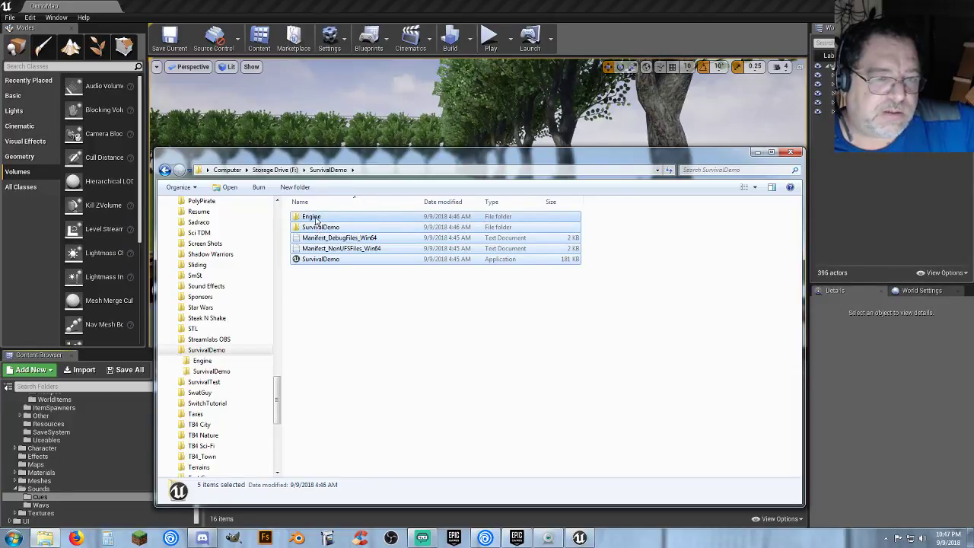
right_click(316, 220)
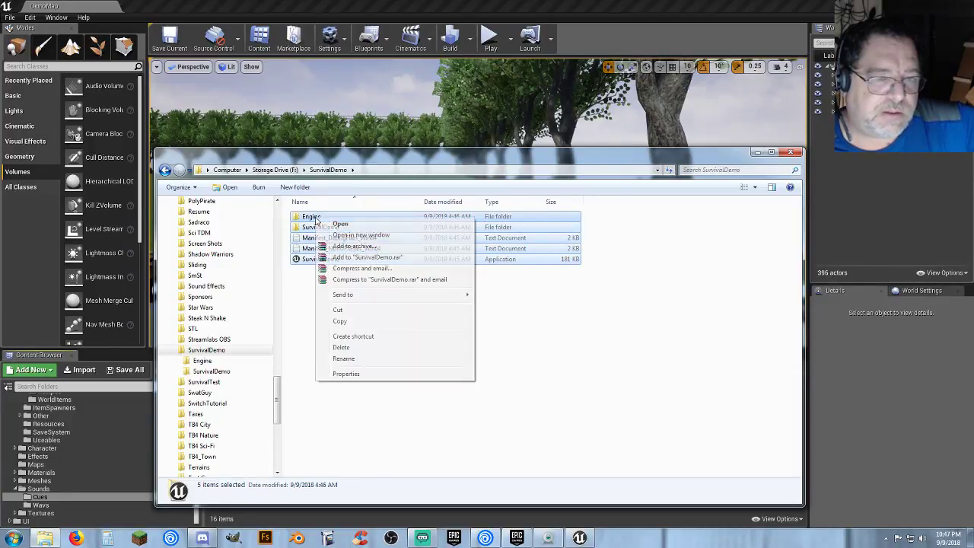
click(340, 347)
click(526, 279)
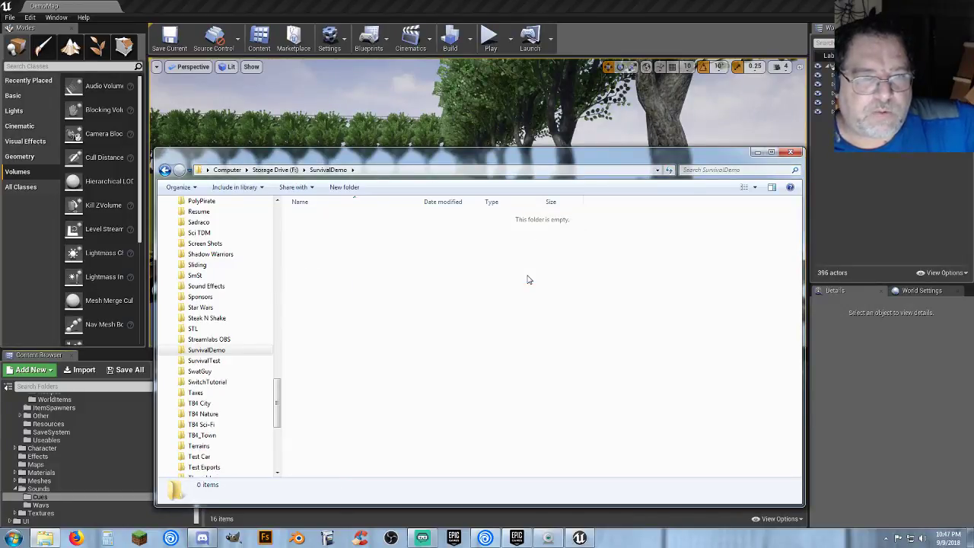
drag(626, 158, 0, 228)
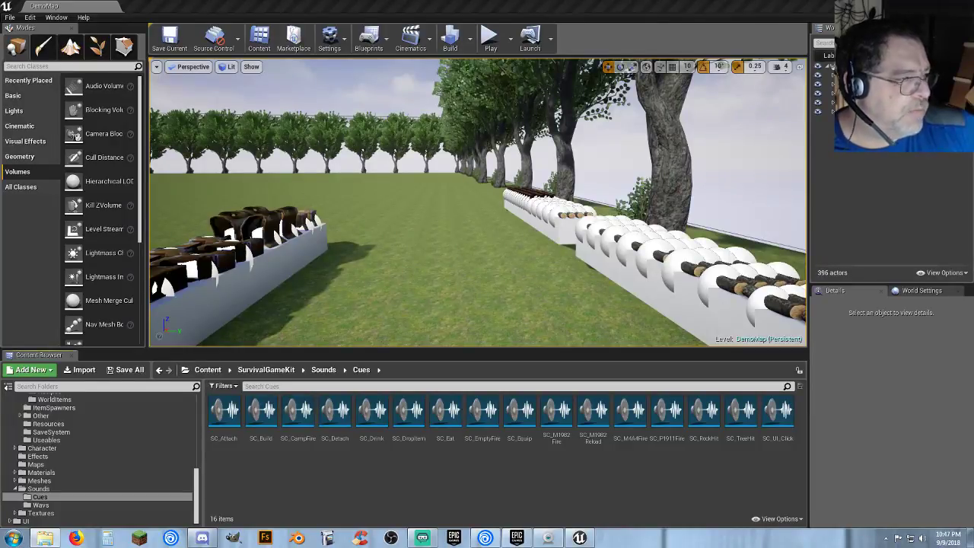
drag(0, 217, 355, 144)
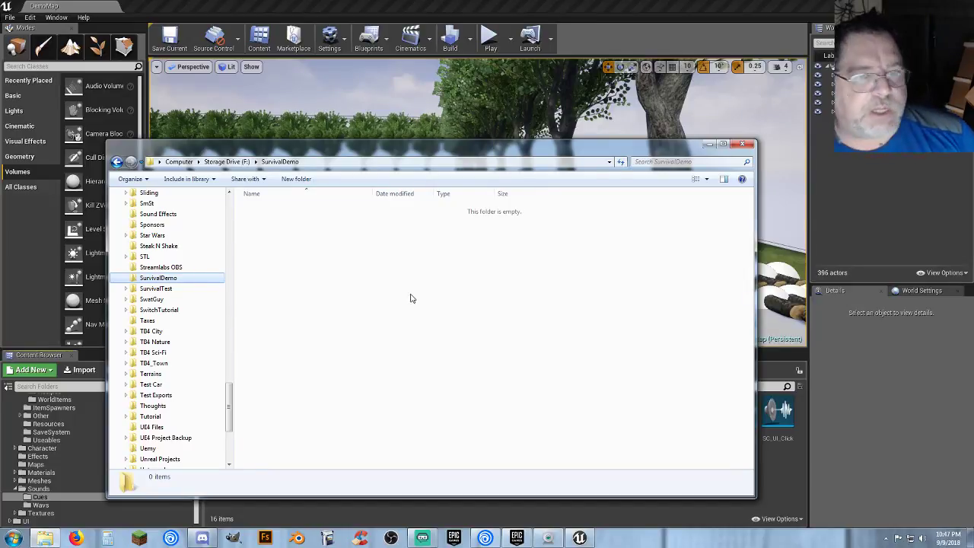
drag(455, 151, 0, 187)
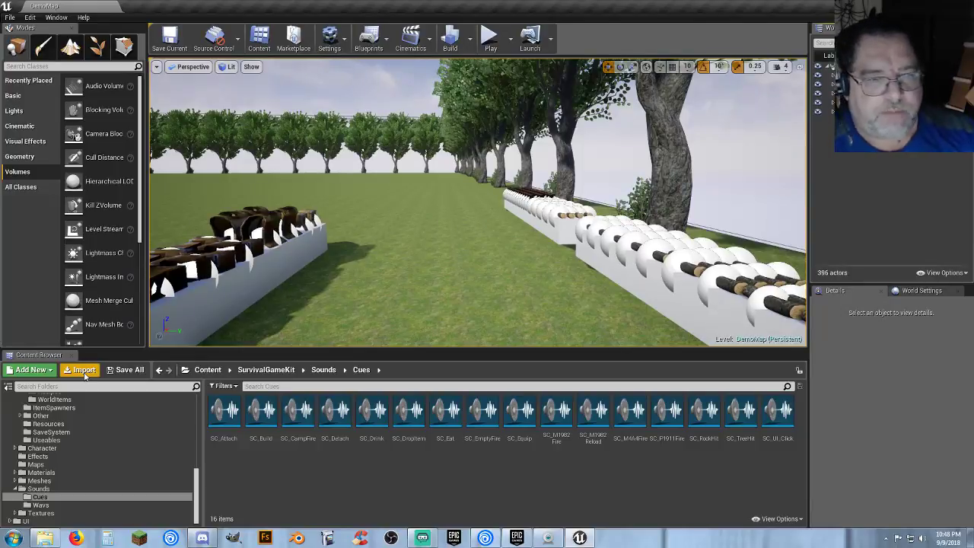
- Start play-testing the DemoMap level and run and jump the character over to the item display tables
right_drag(351, 257, 175, 225)
right_drag(342, 167, 342, 208)
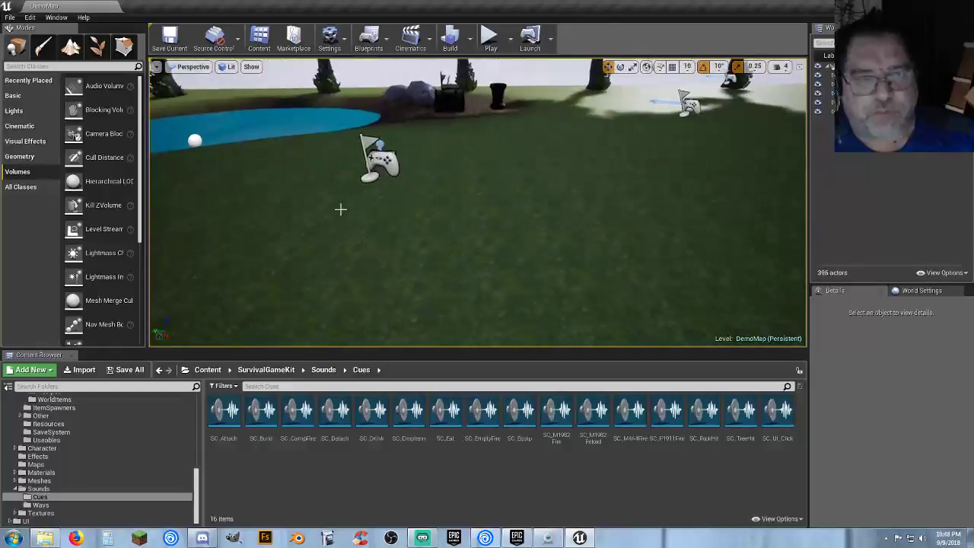
right_drag(381, 166, 419, 185)
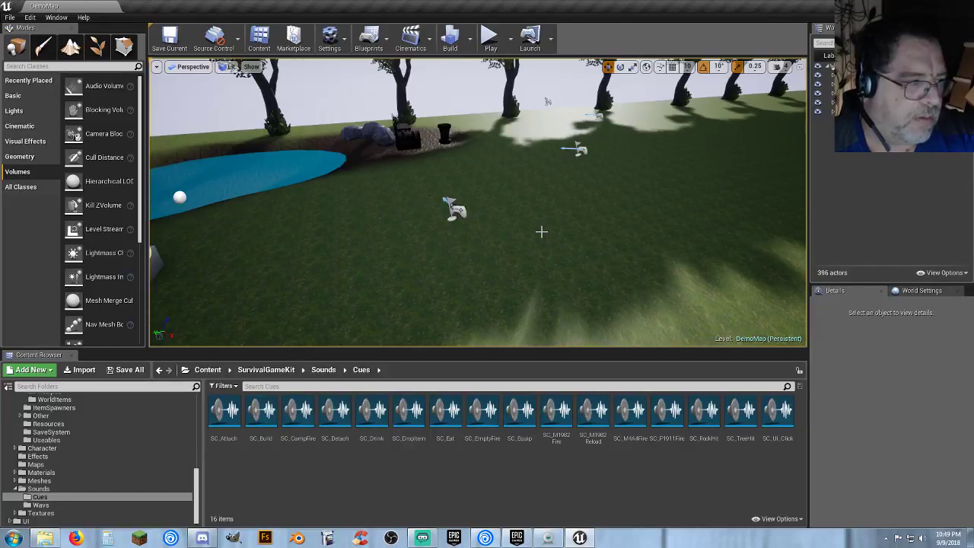
click(489, 36)
click(510, 196)
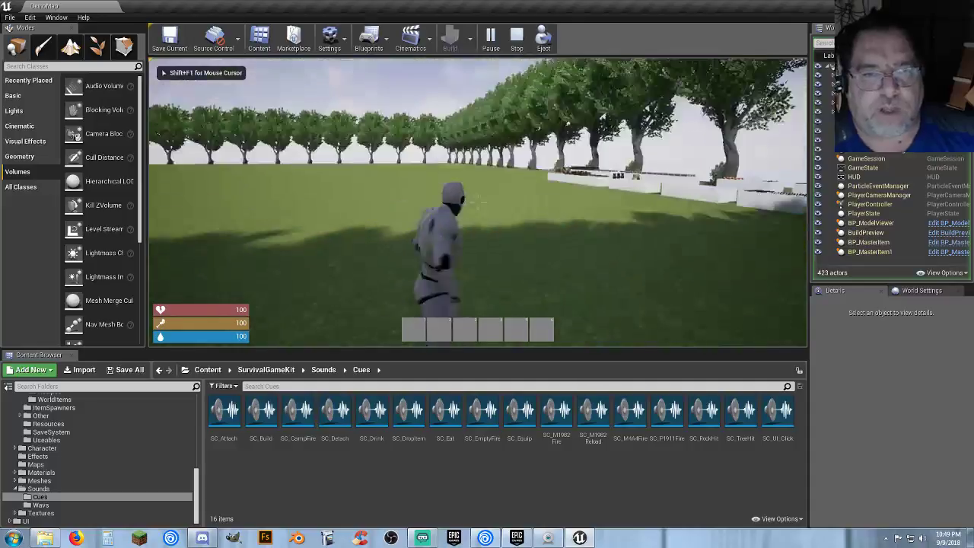
key(w)
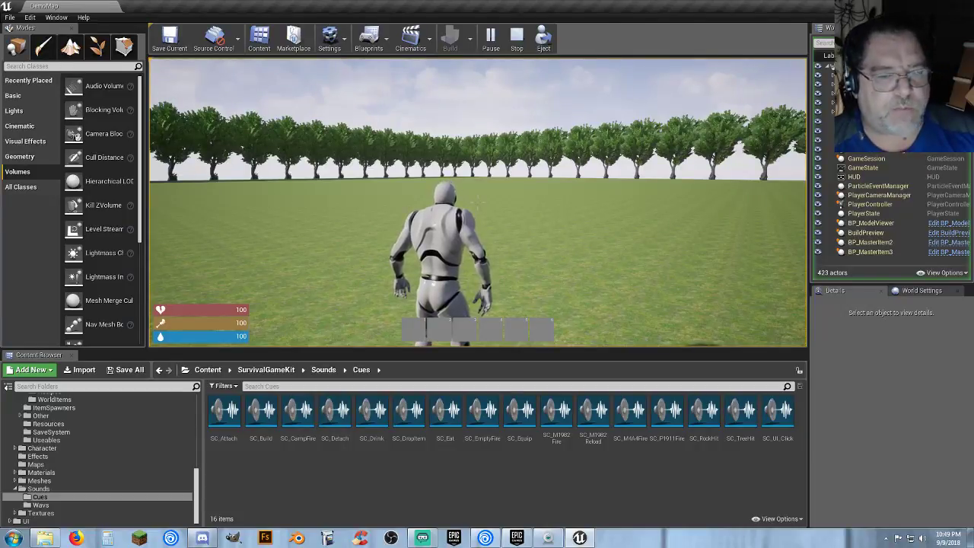
key(shift+w)
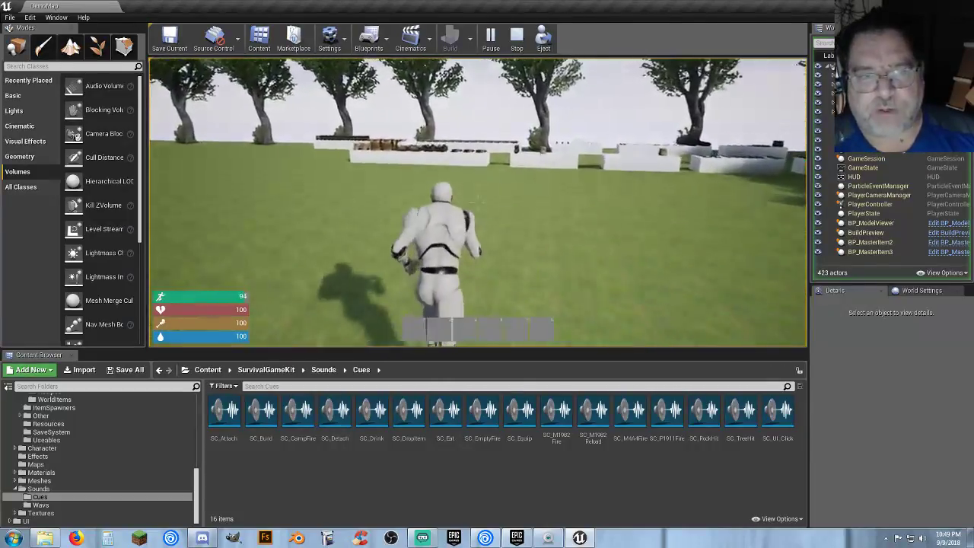
key(space)
key(w)
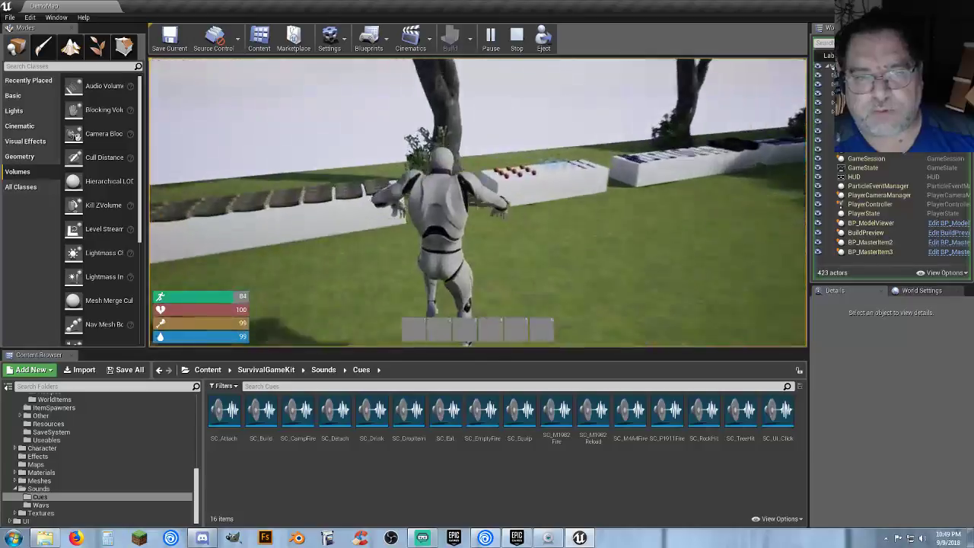
- Pick up the apples, move them from the inventory into the first hotbar slot, and use that slot
key(e)
key(Tab)
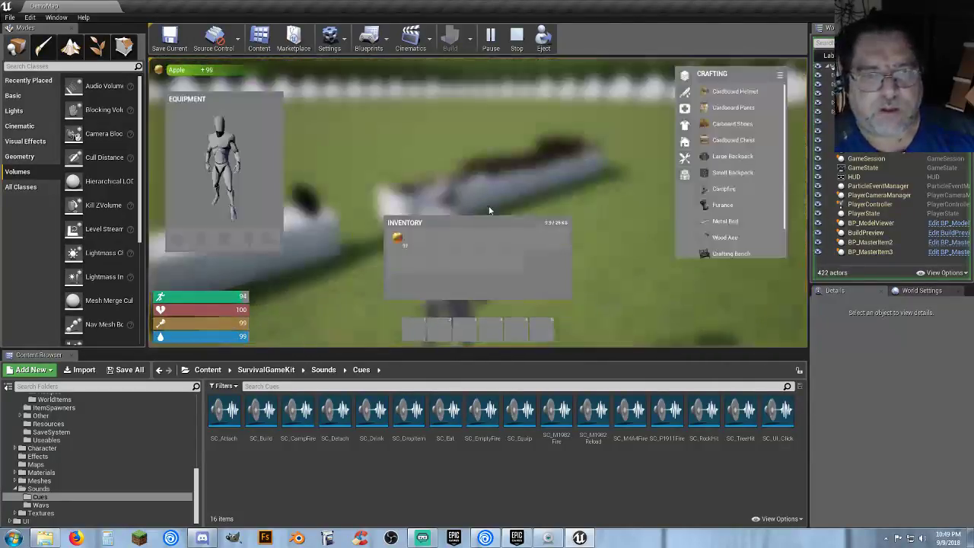
drag(394, 239, 420, 333)
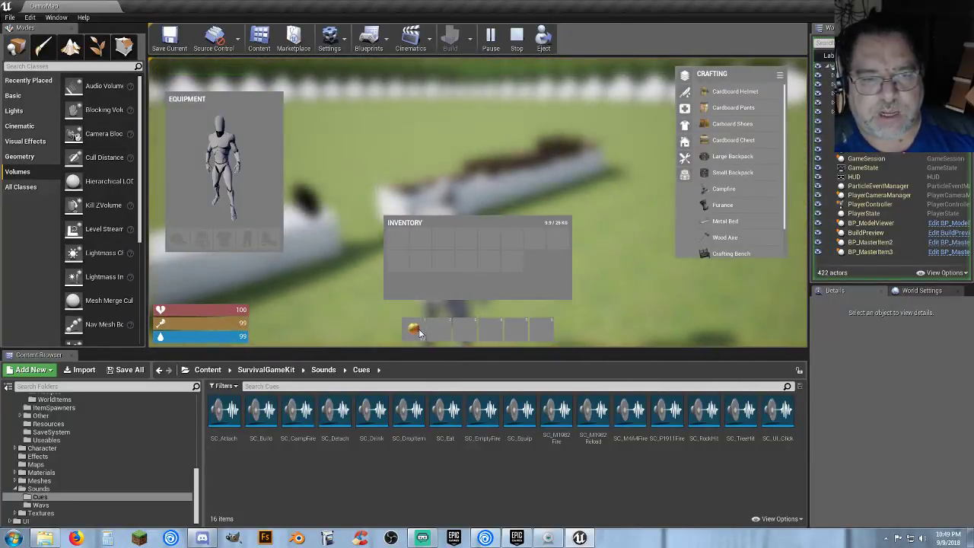
key(Tab)
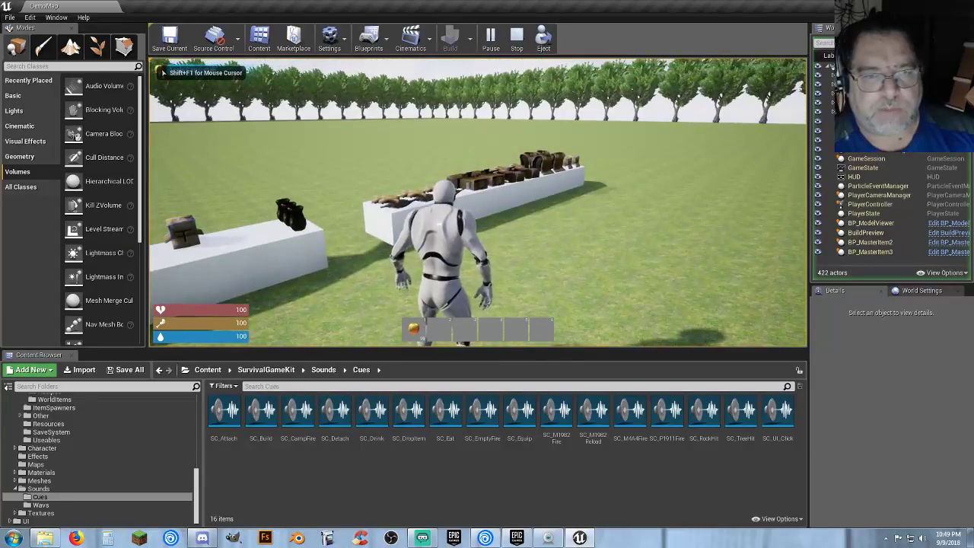
key(1)
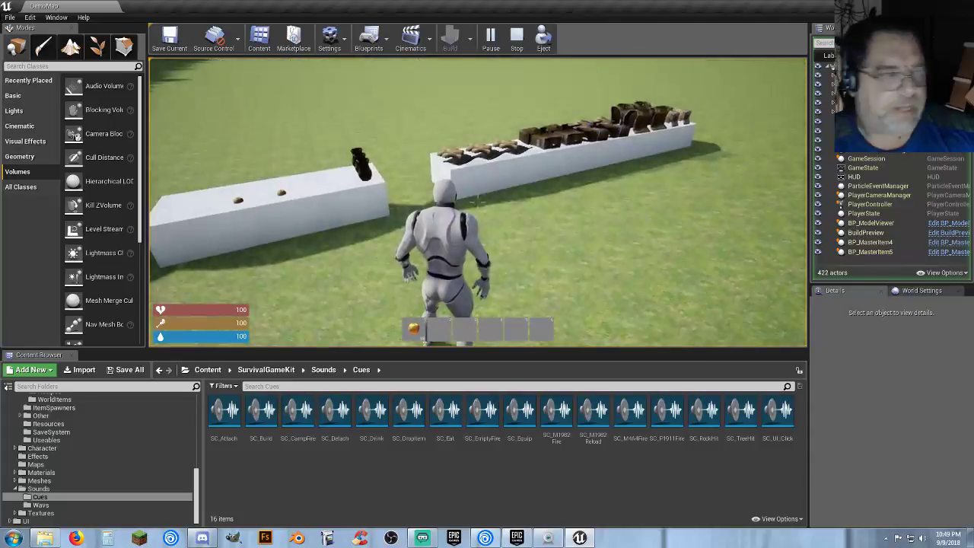
- Move and jump the character around the field, switch the camera to first person and back, and end the play session
key(w)
key(w)
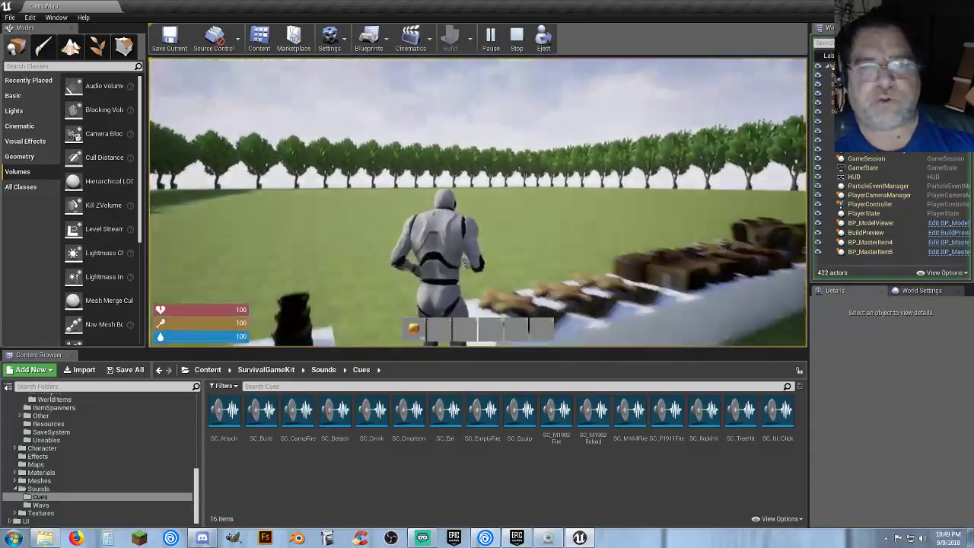
key(space)
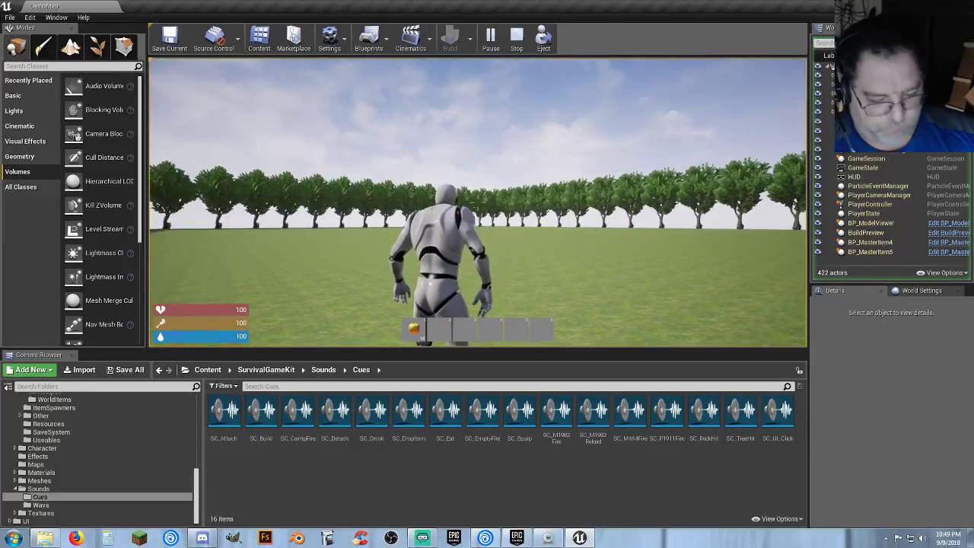
key(v)
key(d)
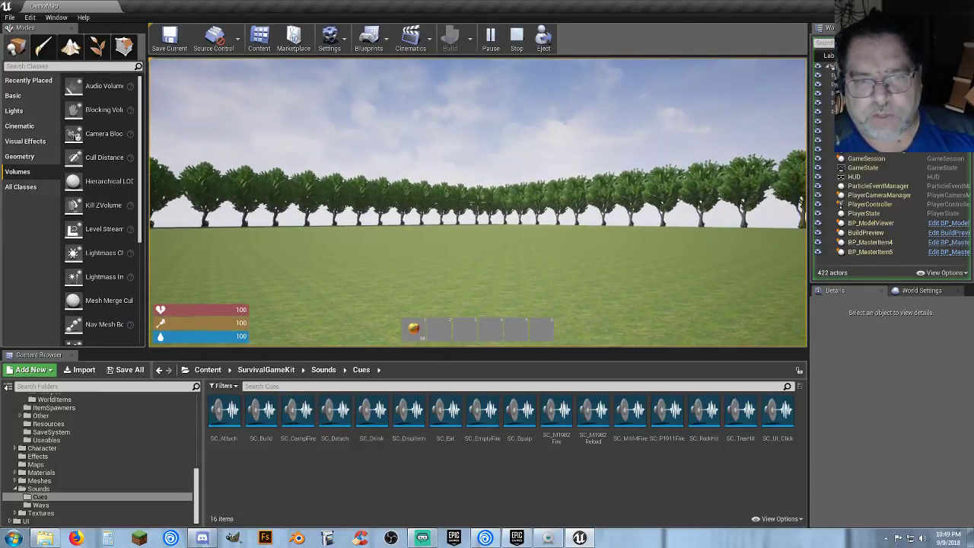
key(v)
key(w)
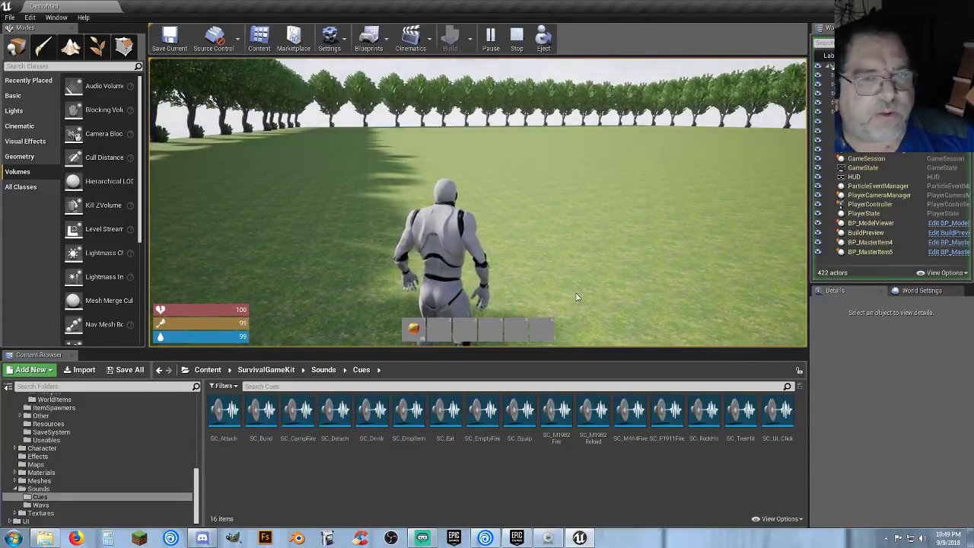
key(Escape)
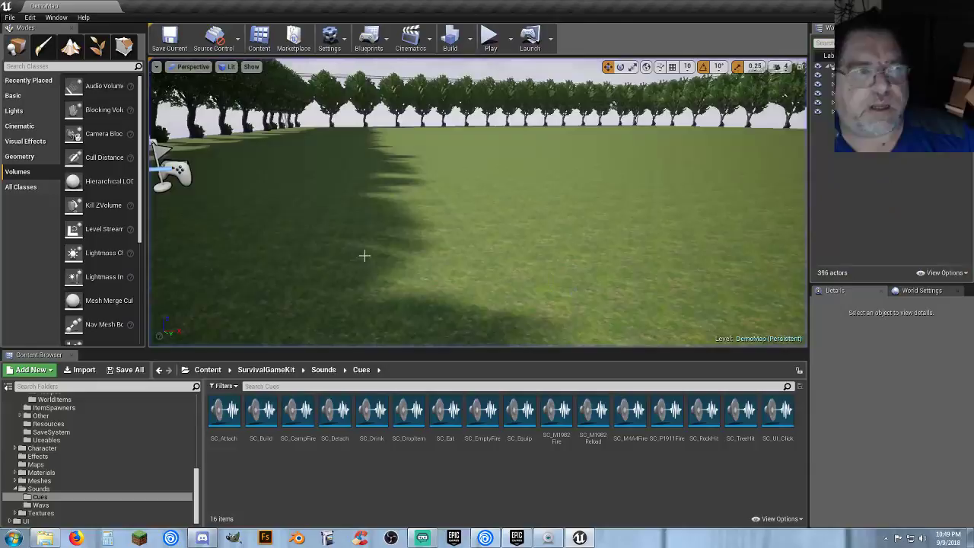
- Check the attenuation settings in the SC_Attach and SC_M1982Fire sound cues and close their editors
double_click(235, 442)
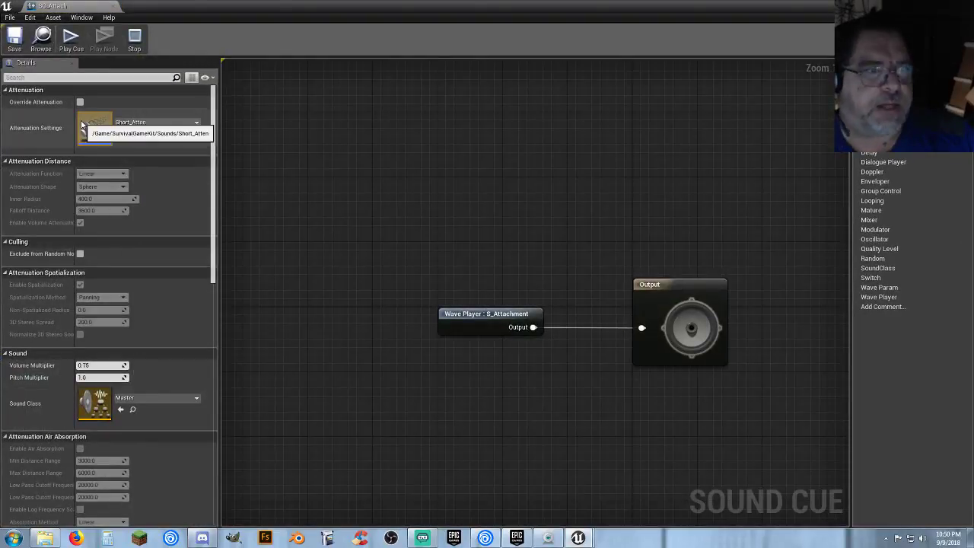
click(109, 8)
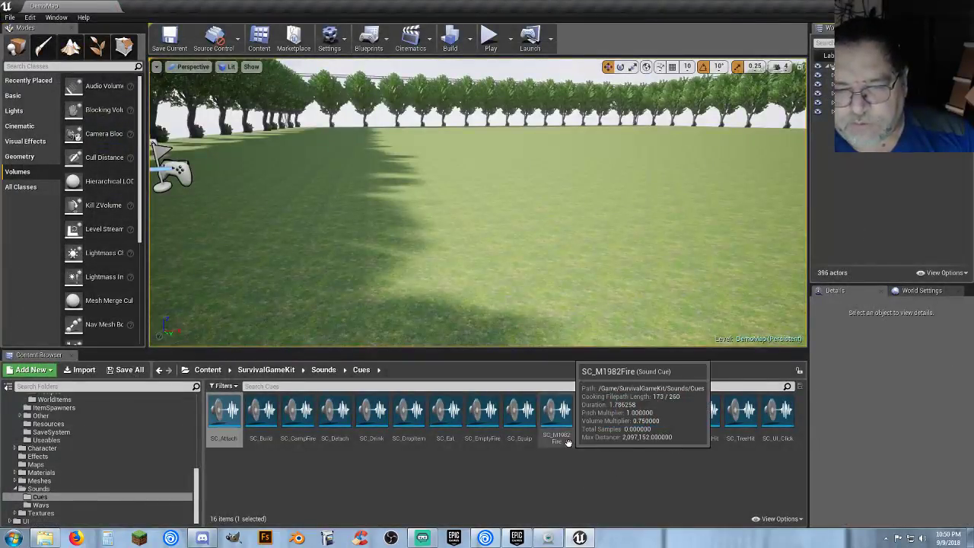
double_click(565, 440)
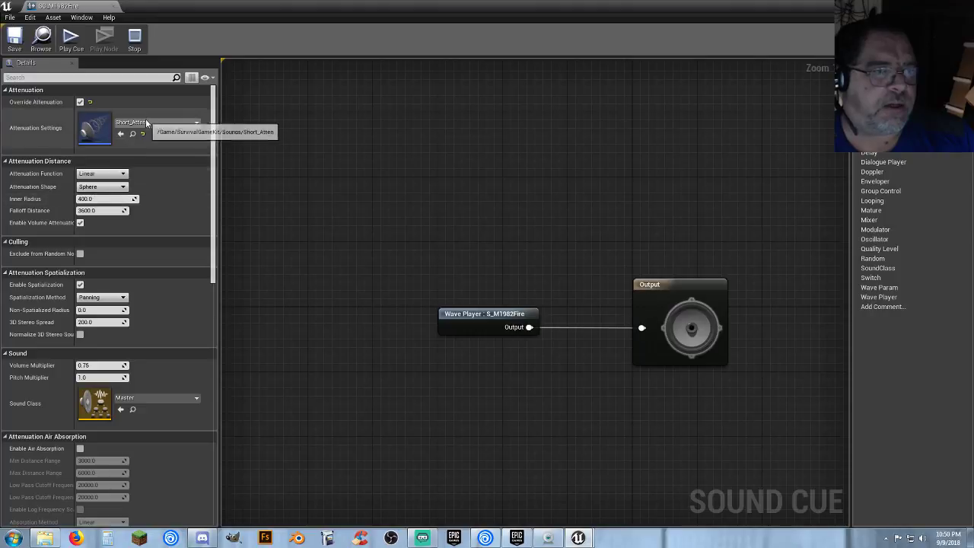
click(112, 6)
click(405, 480)
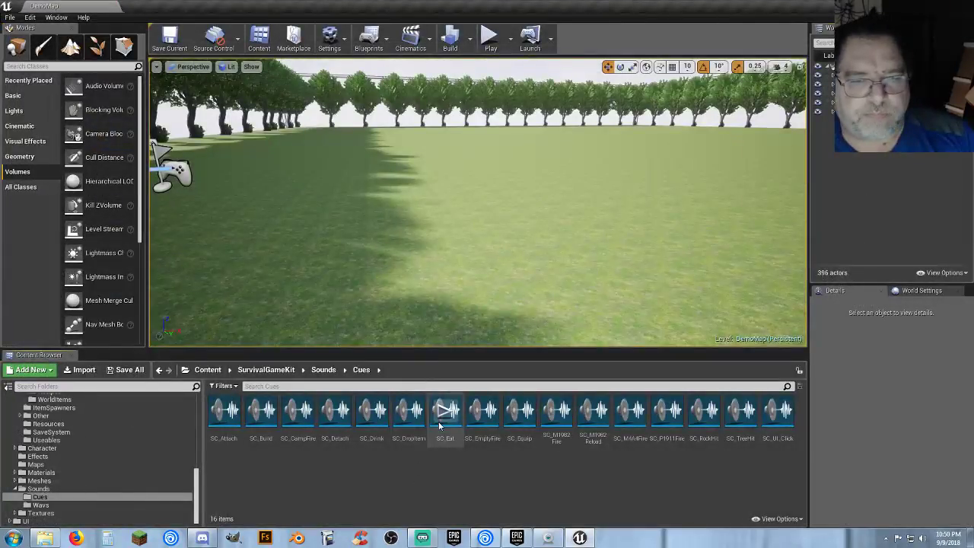
- Create a Sound Attenuation asset named Gunshot in the SurvivalGameKit Sounds folder, review its settings, and close its editor
right_drag(488, 266, 419, 244)
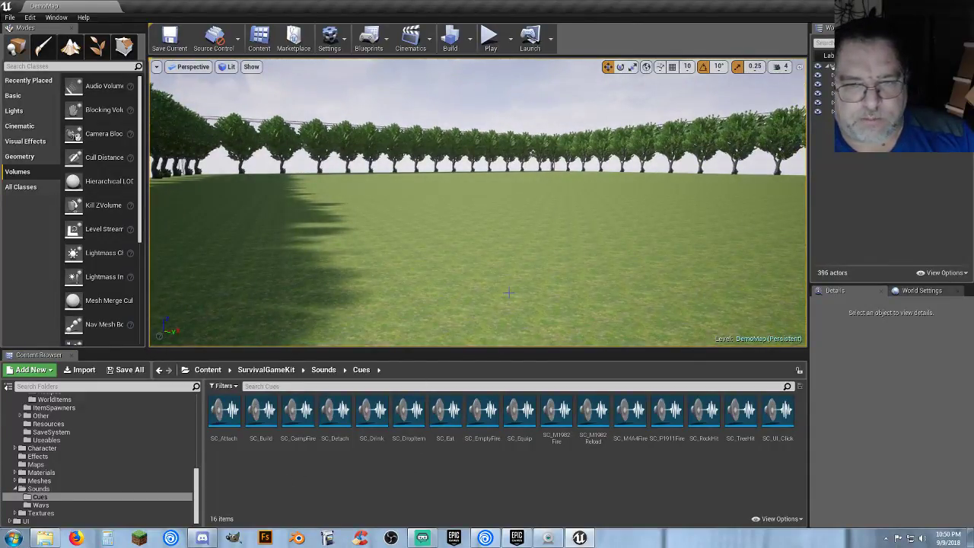
right_drag(509, 293, 545, 302)
click(103, 489)
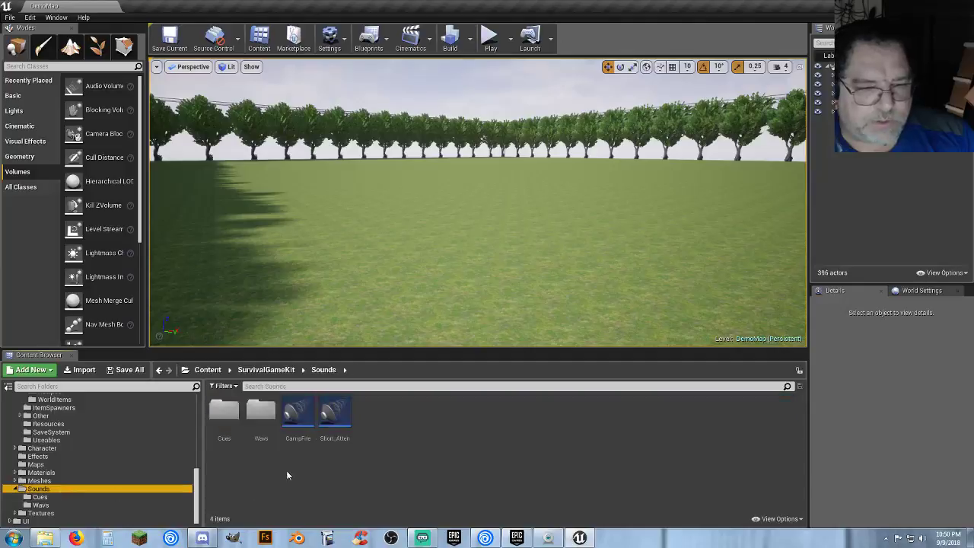
right_click(384, 414)
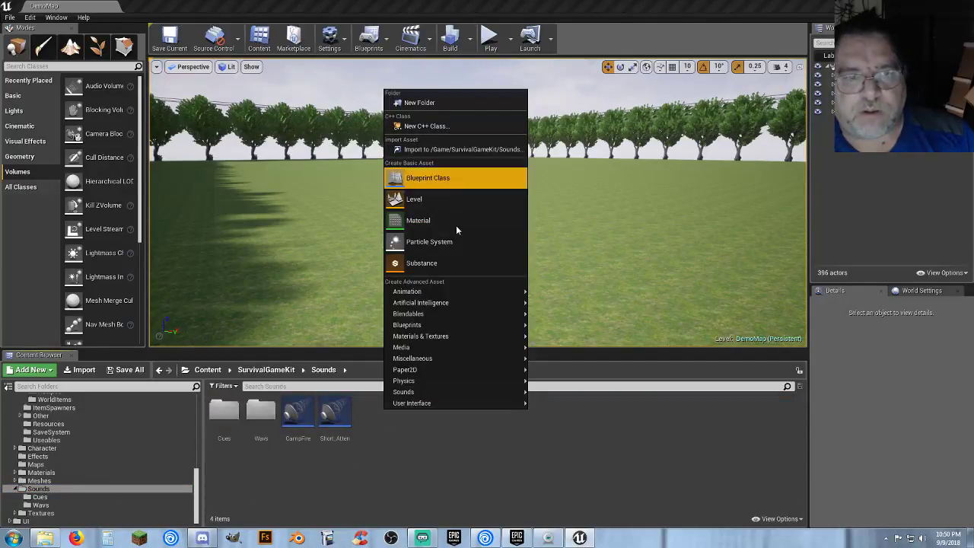
mouse_move(443, 392)
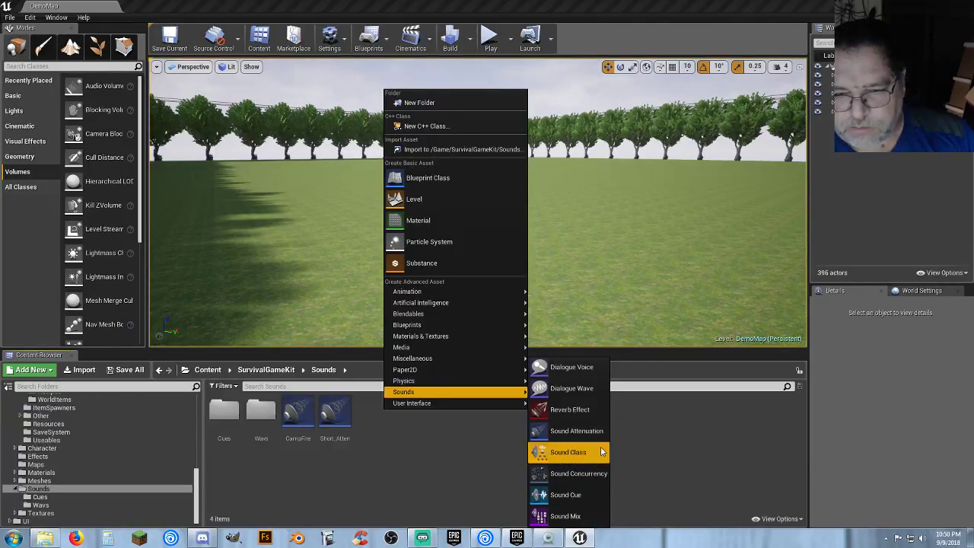
click(576, 432)
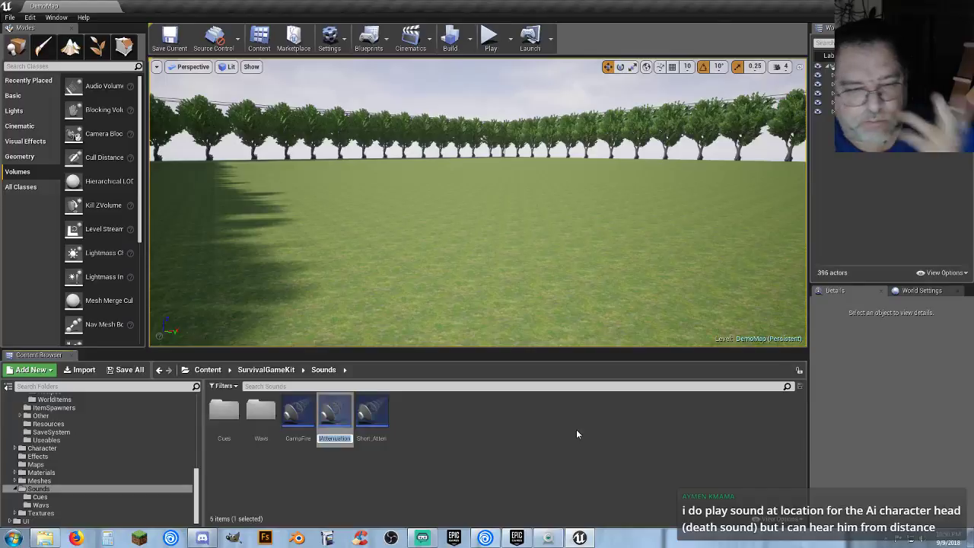
text(Gunshot)
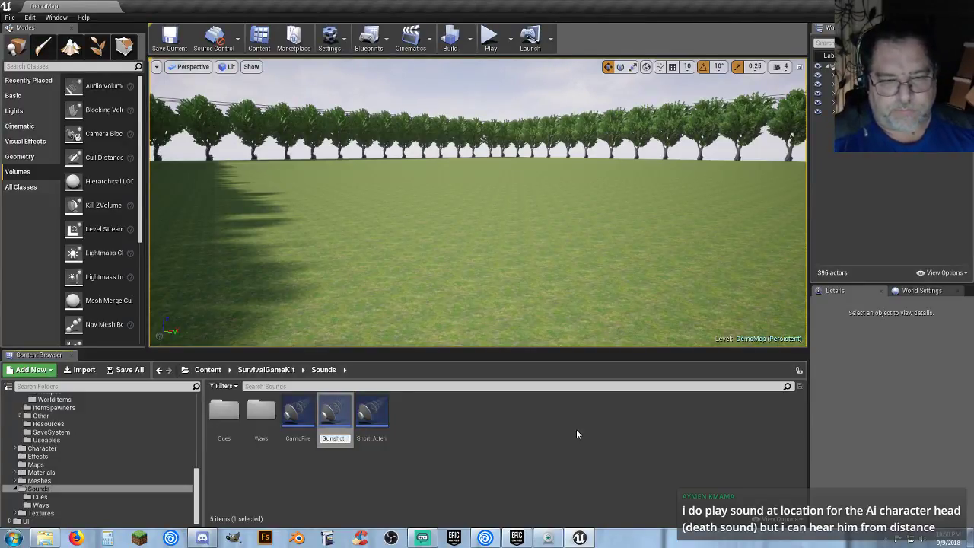
key(Return)
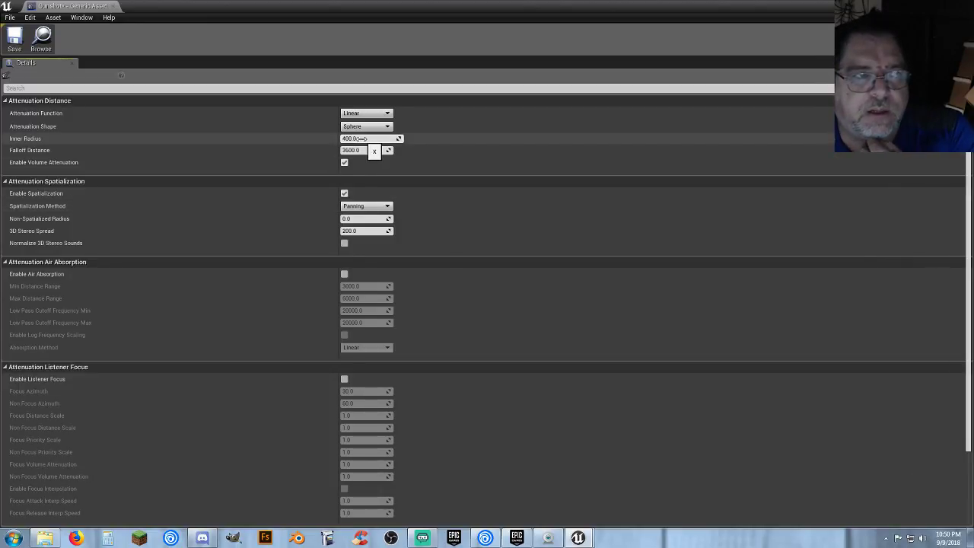
click(113, 7)
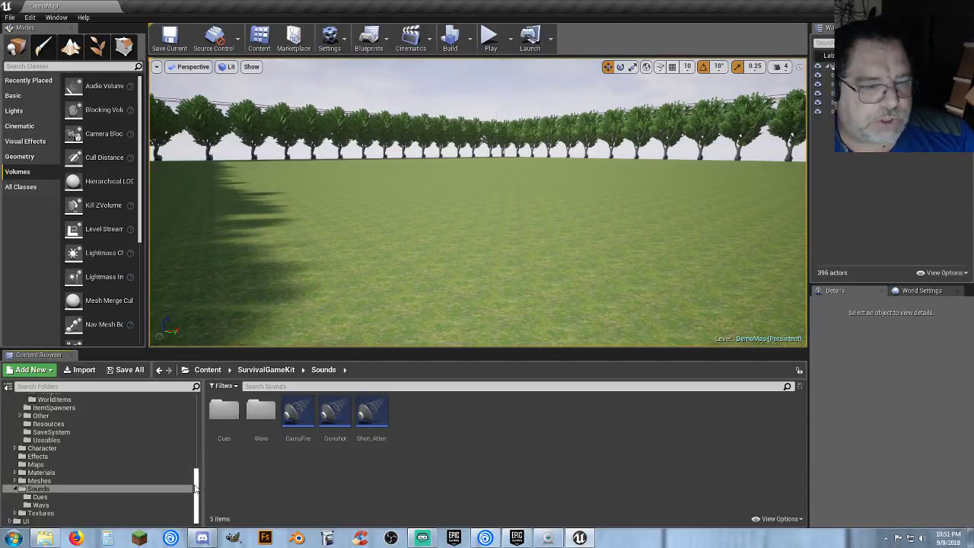
- Open the Player_Base blueprint from the Characters/Player/Blueprints folder
scroll(194, 487, up, 5)
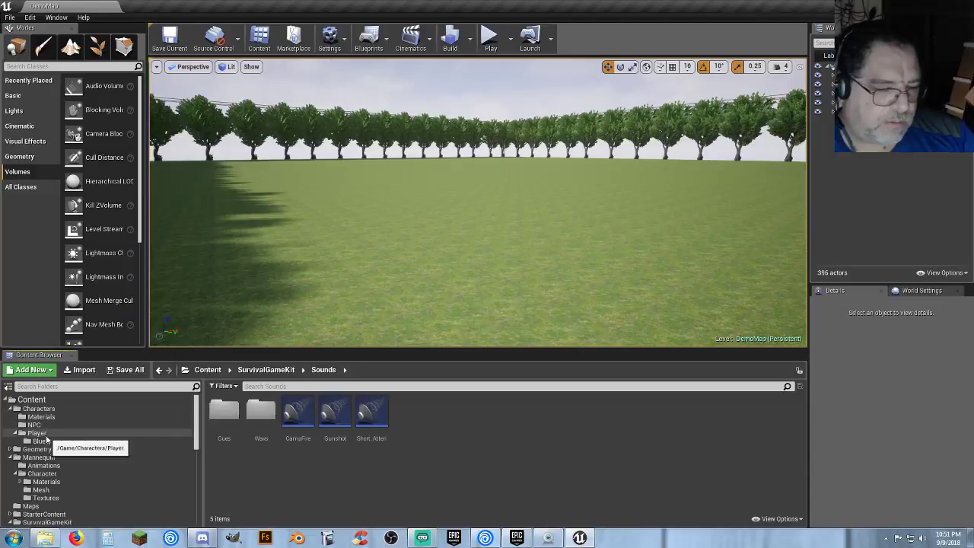
click(48, 440)
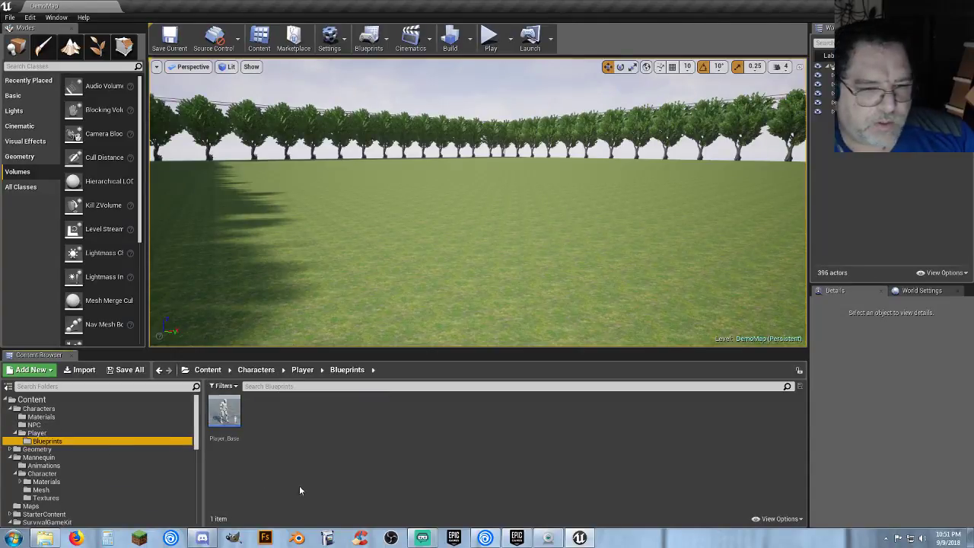
double_click(224, 415)
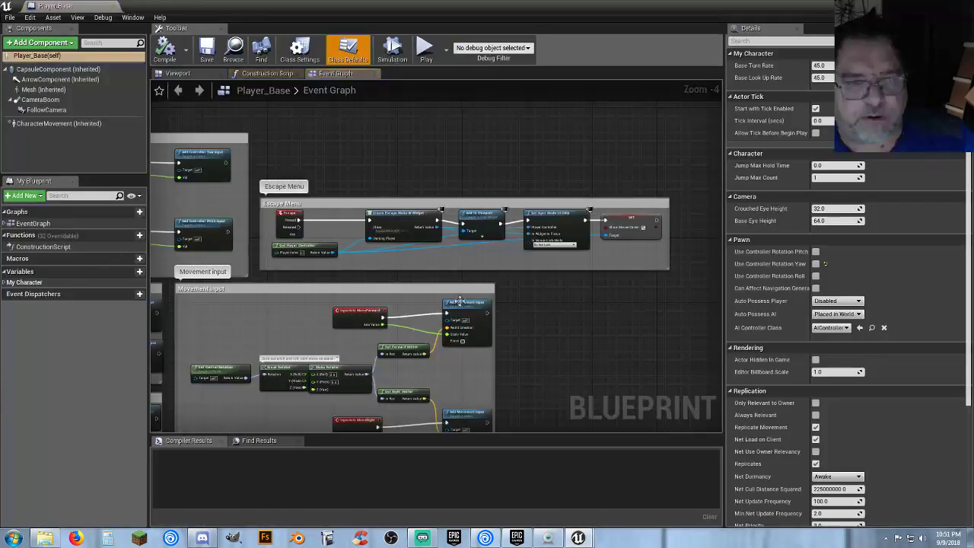
- Add a Play Sound at Location node in an empty area of the Player_Base Event Graph
right_drag(547, 329, 516, 60)
right_drag(286, 369, 543, 255)
right_drag(290, 328, 376, 273)
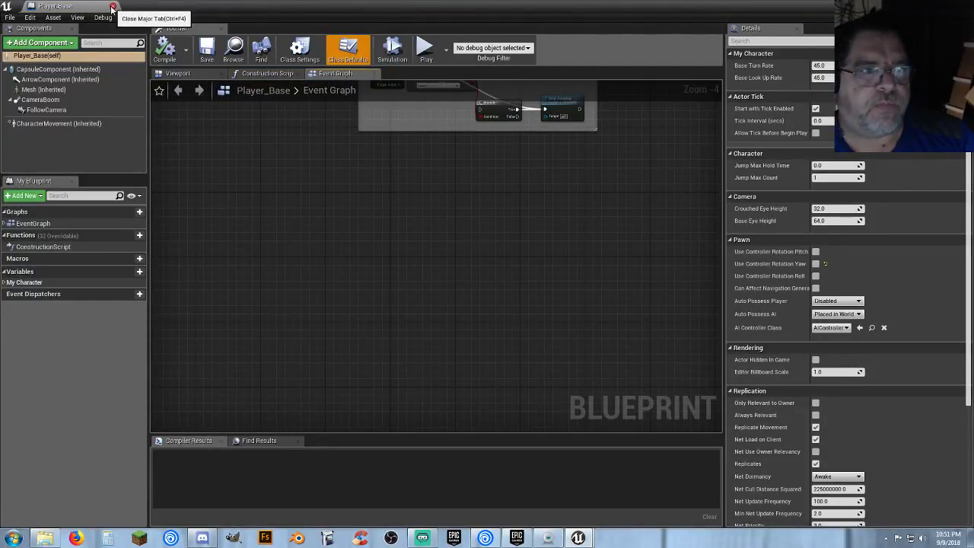
scroll(411, 224, up, 4)
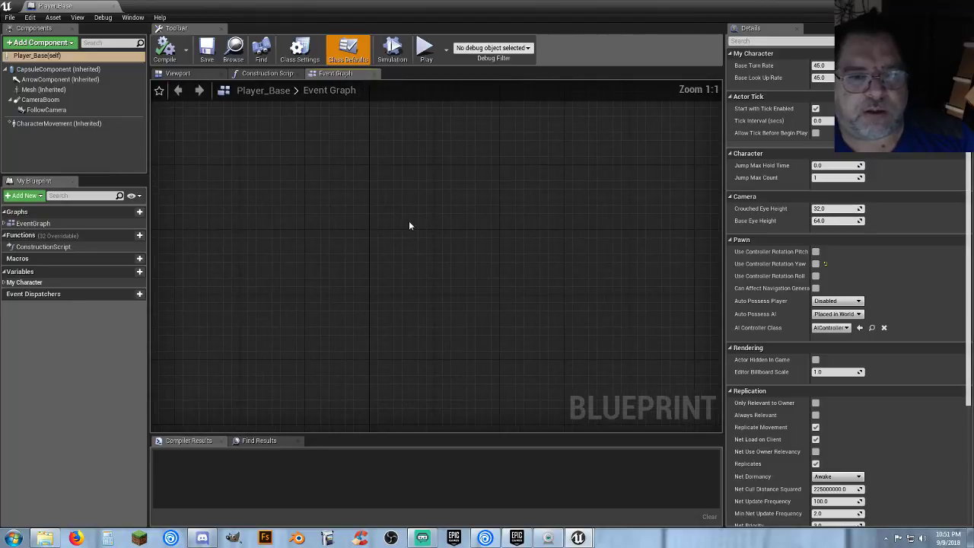
right_click(430, 202)
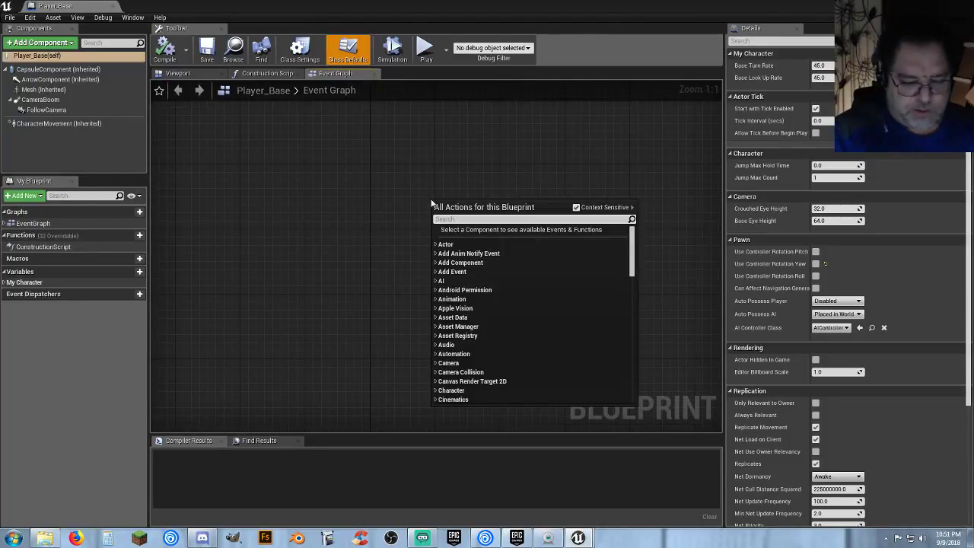
text(playsound)
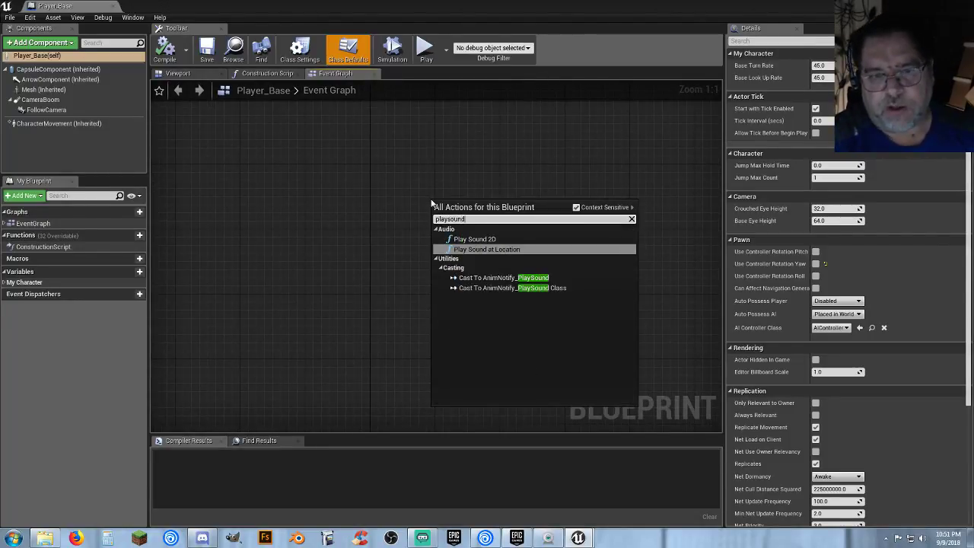
click(481, 249)
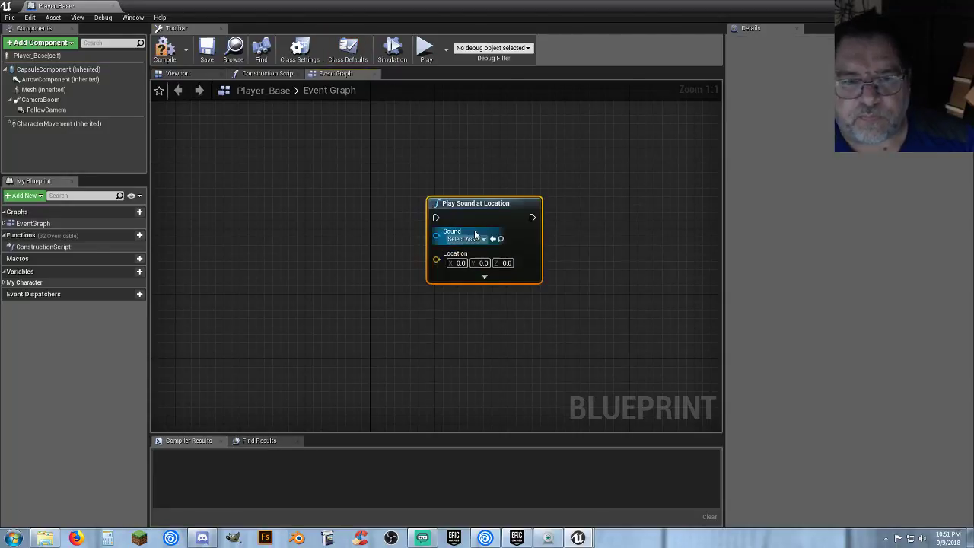
- Move the Play Sound at Location node slightly upward and set its sound to Click2
drag(459, 202, 469, 171)
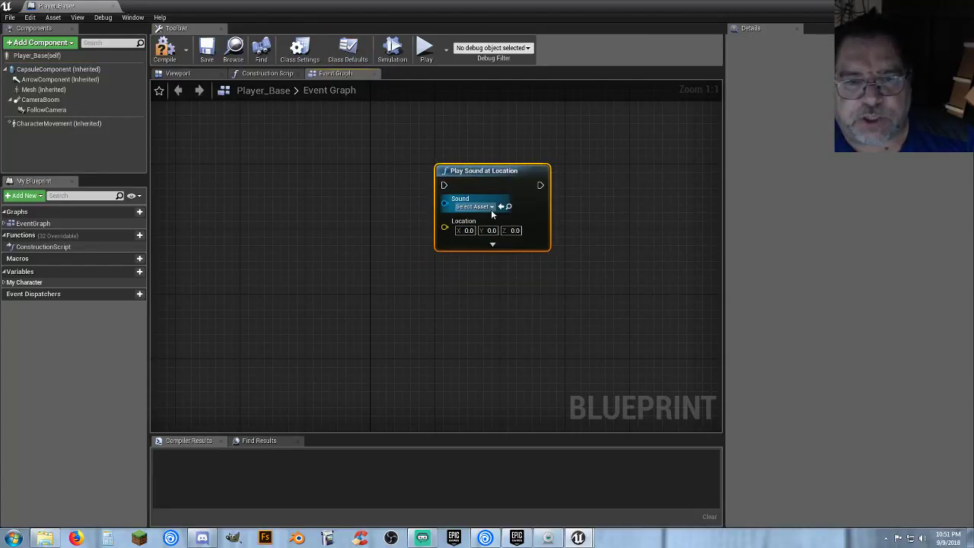
click(490, 208)
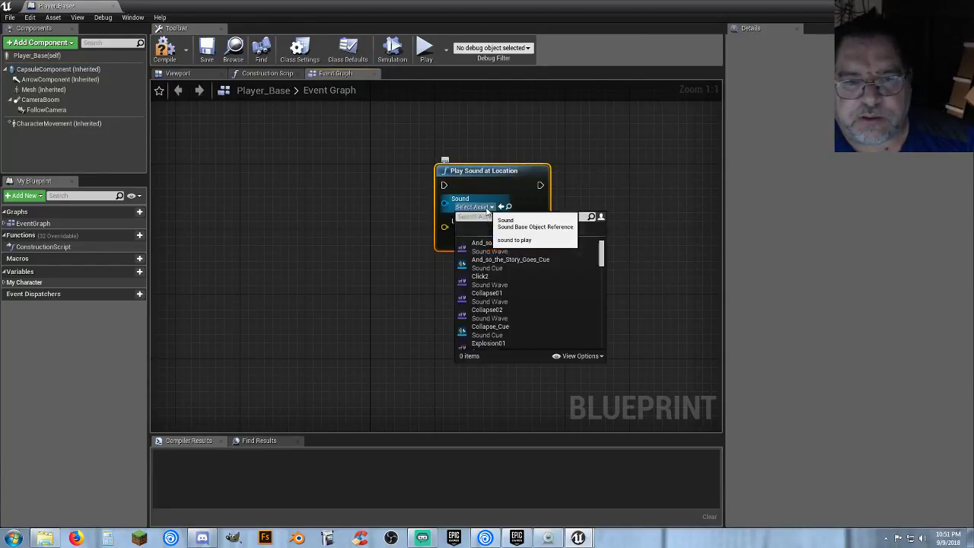
click(487, 279)
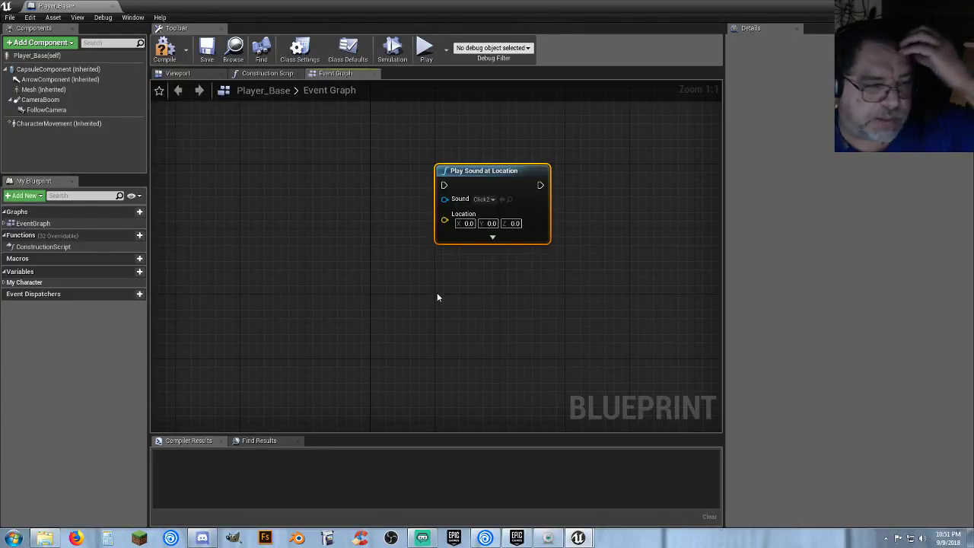
- Try Collapse_Cue as the node's sound, set it back to Click2, and expand the node's advanced inputs
click(485, 199)
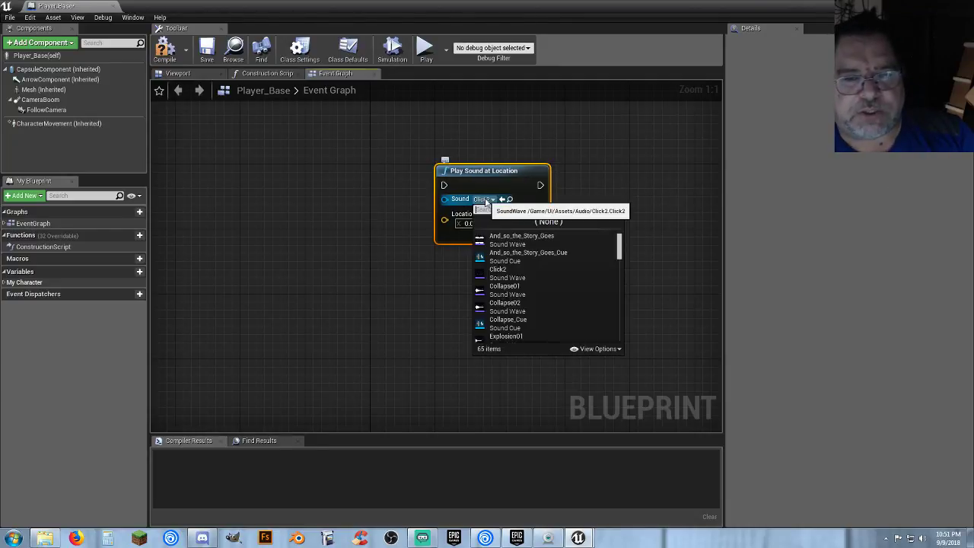
click(525, 319)
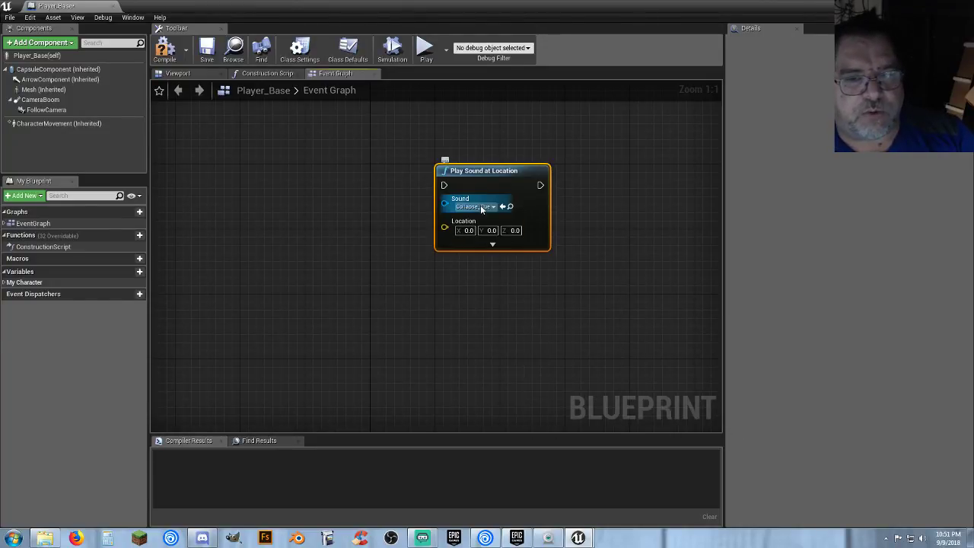
click(491, 246)
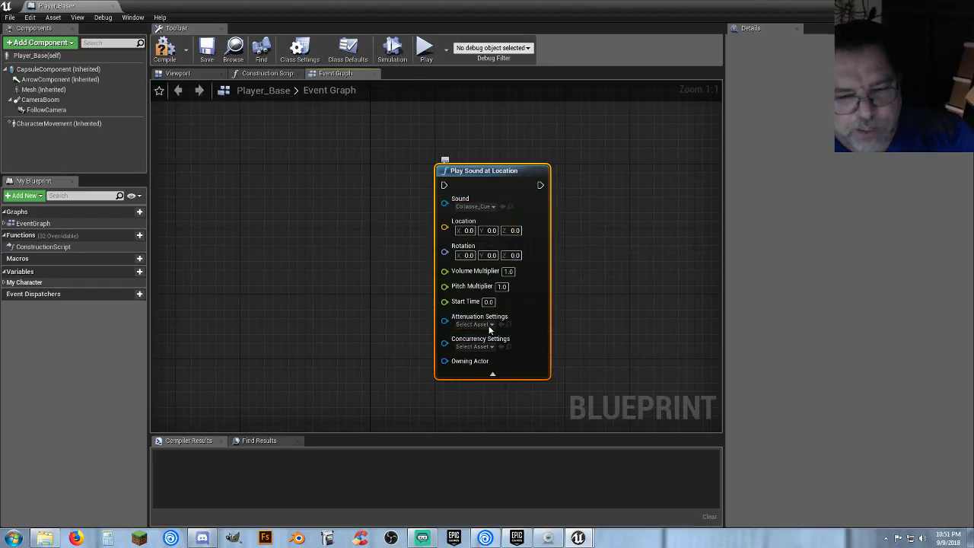
click(485, 205)
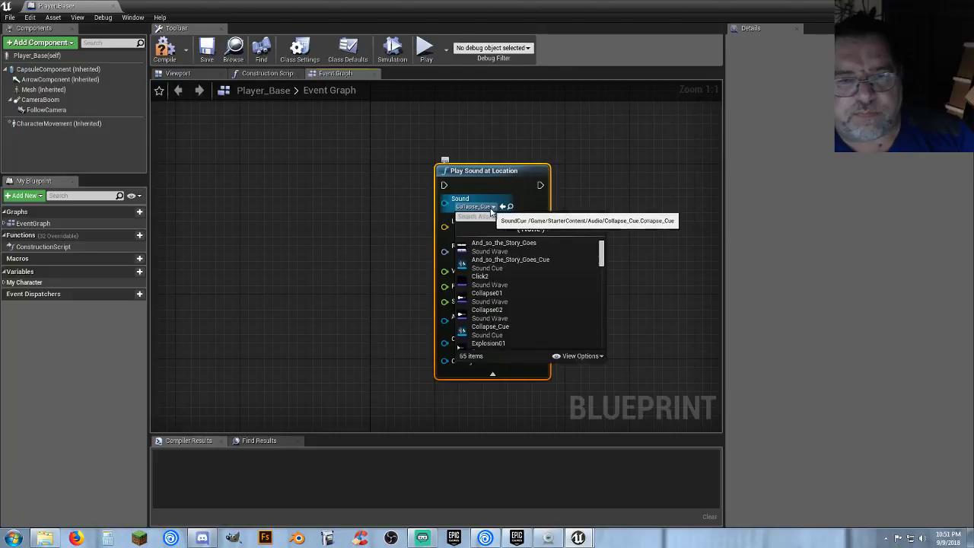
click(491, 279)
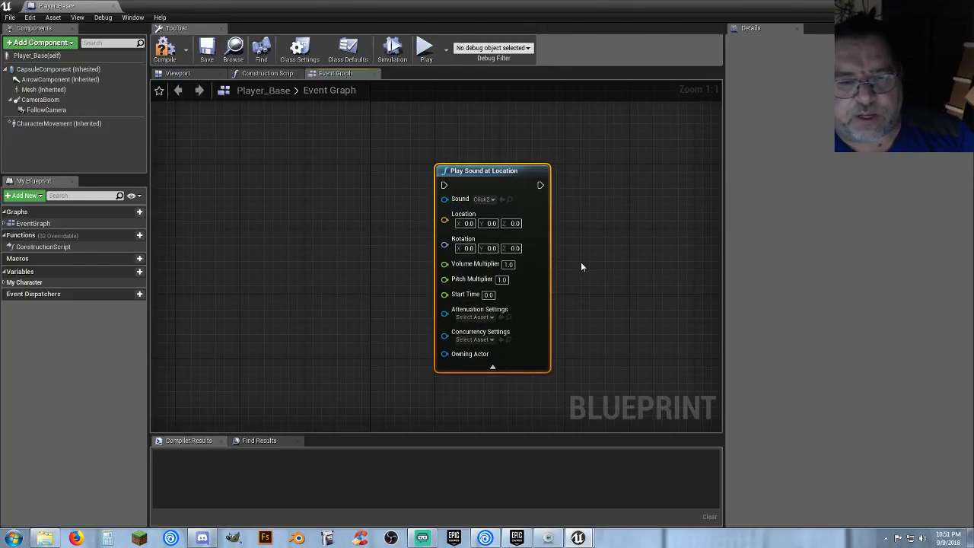
click(492, 367)
click(492, 237)
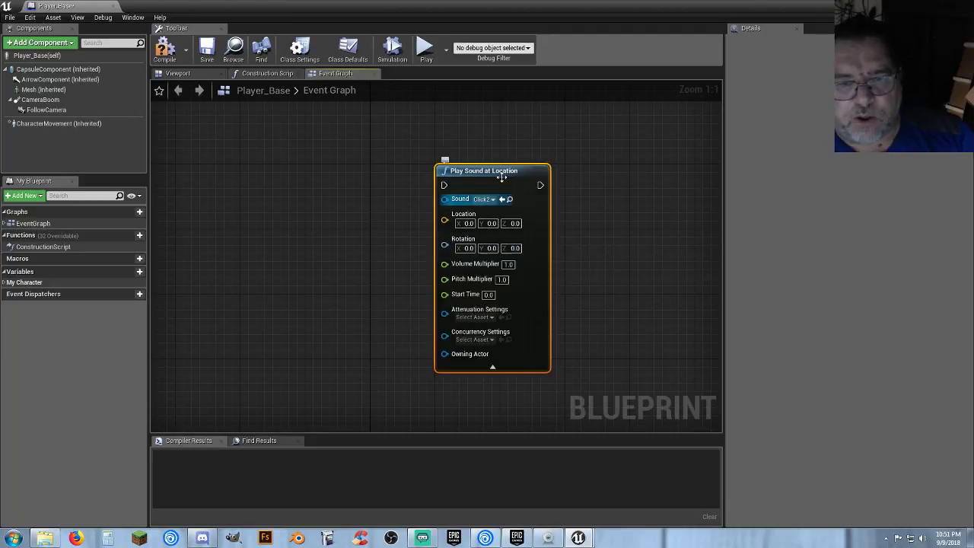
- Set the Play Sound at Location node's attenuation settings to Short_Atten
click(490, 319)
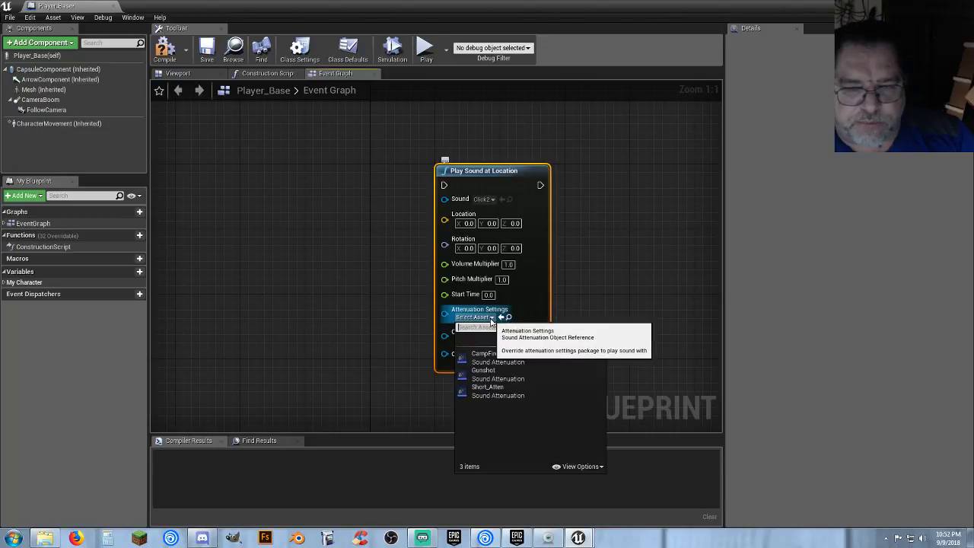
click(503, 390)
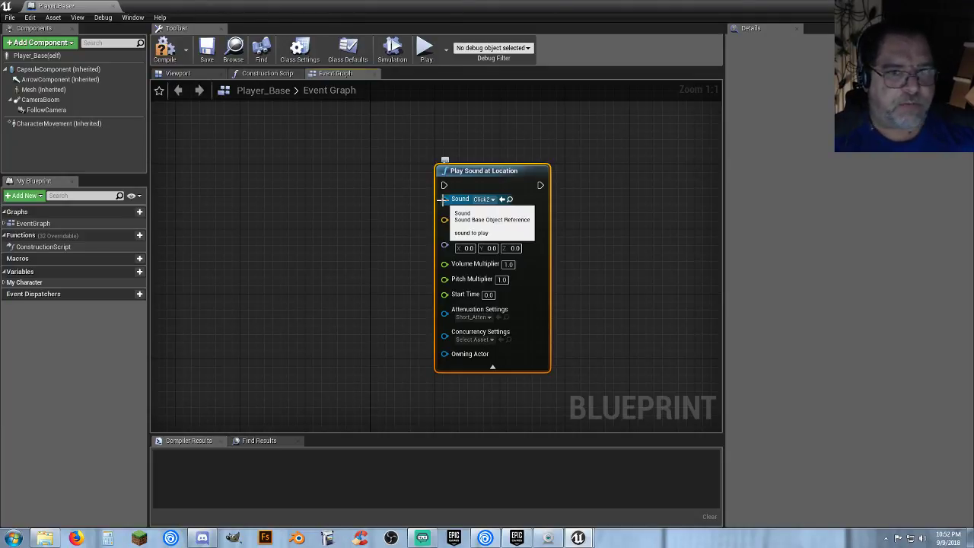
click(331, 272)
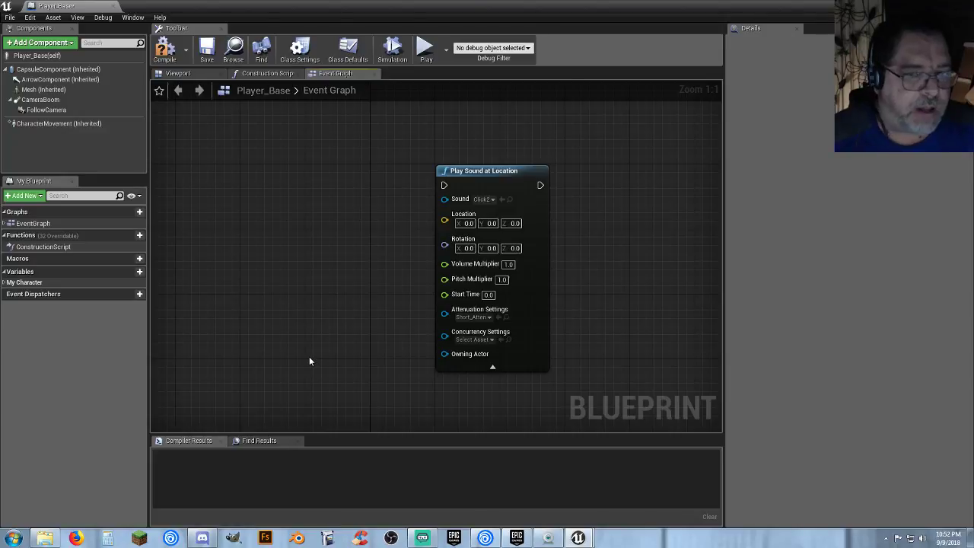
click(489, 318)
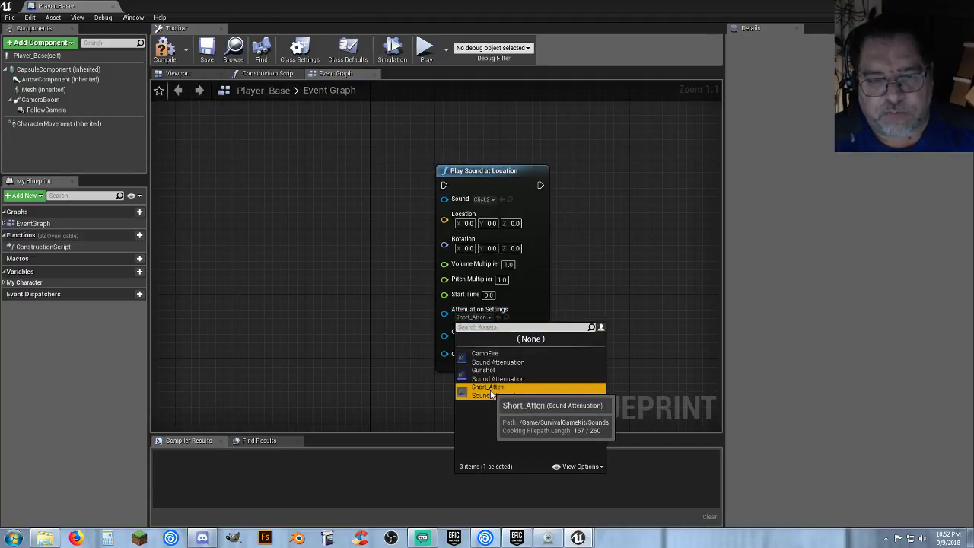
click(336, 374)
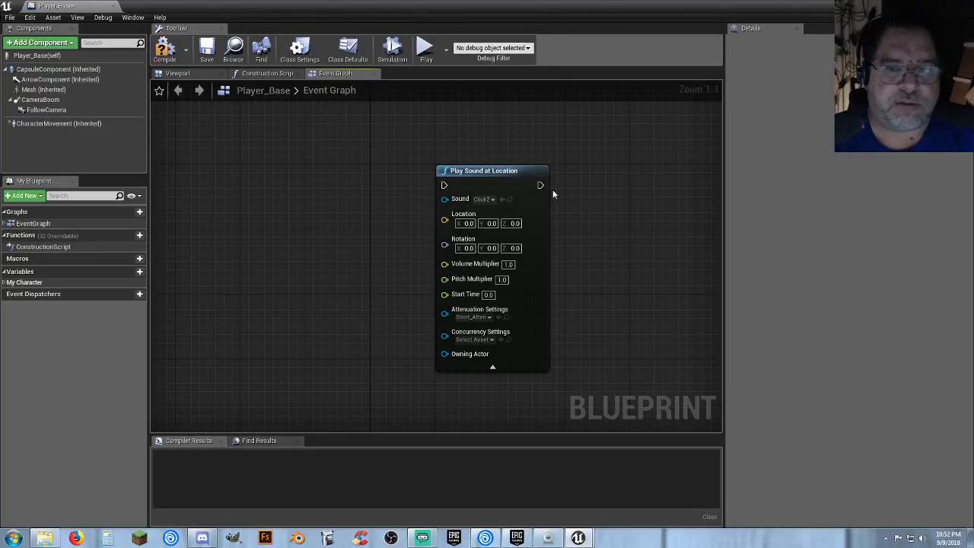
click(498, 175)
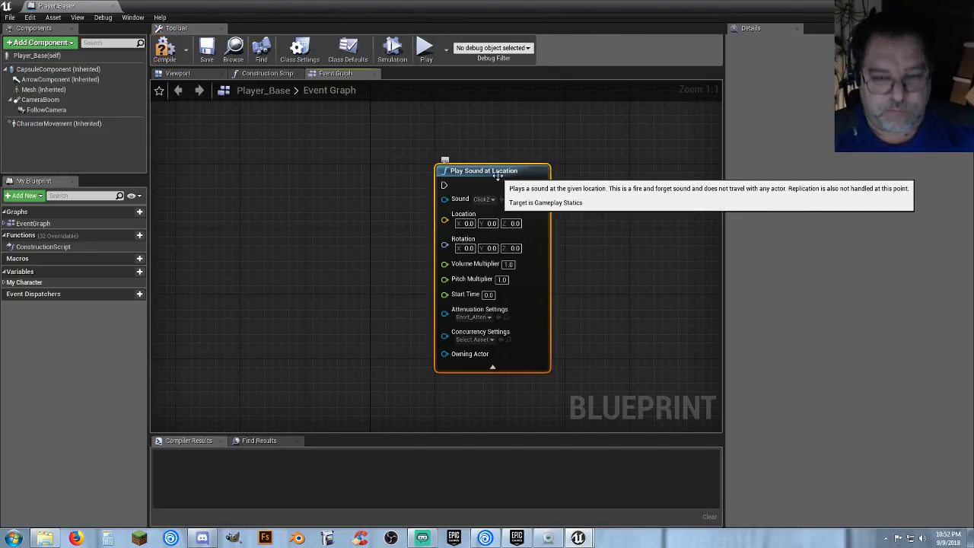
click(377, 259)
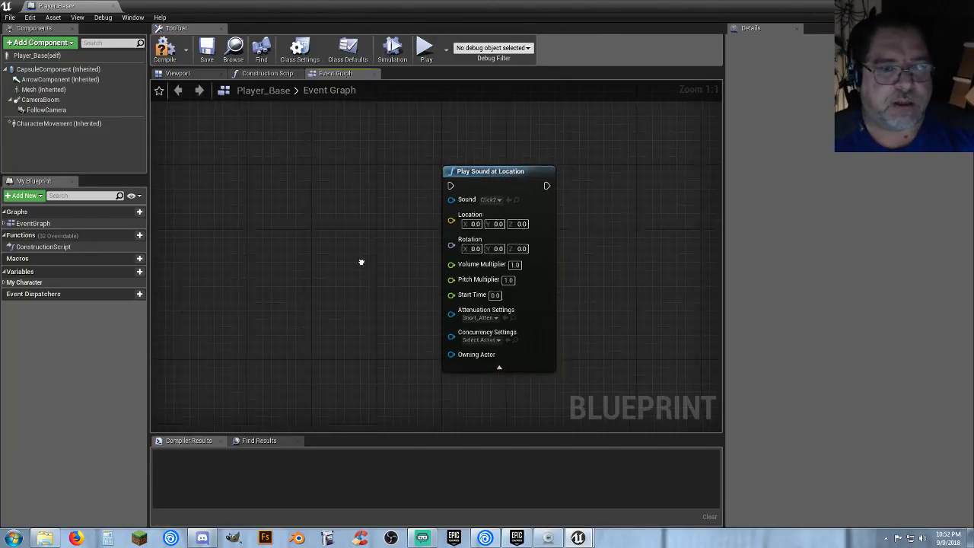
- Add a Mesh reference to the Event Graph and connect a GetWorldLocation node to it
right_drag(362, 262, 391, 260)
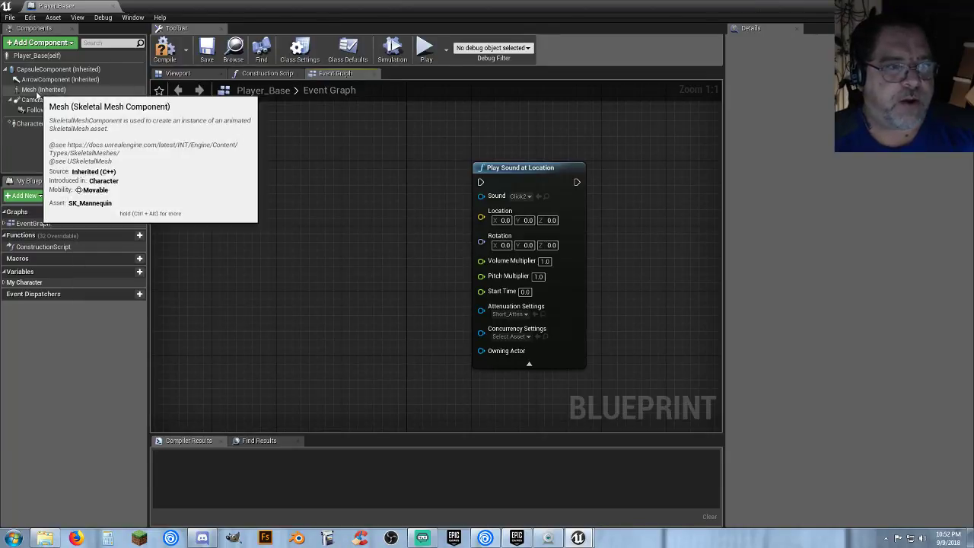
drag(36, 93, 309, 250)
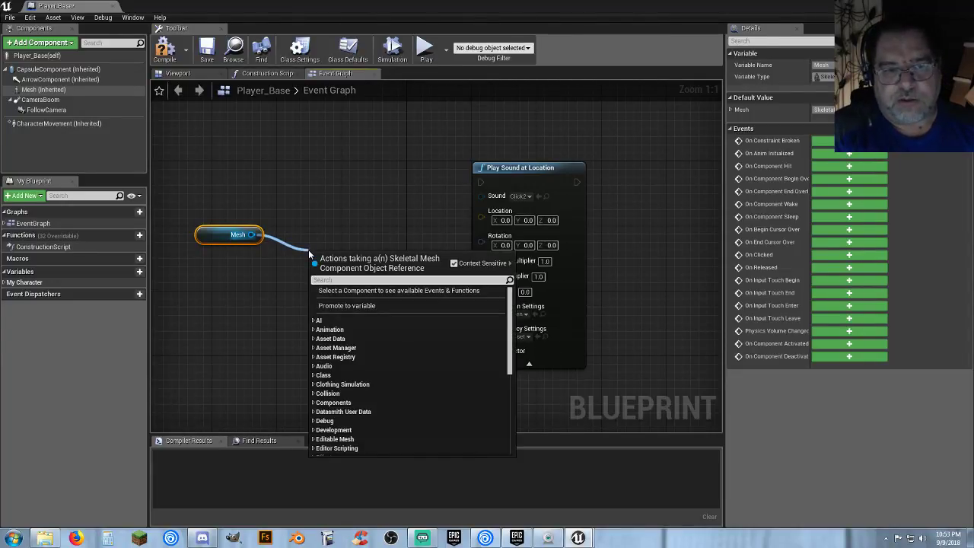
text(getwor)
text(d)
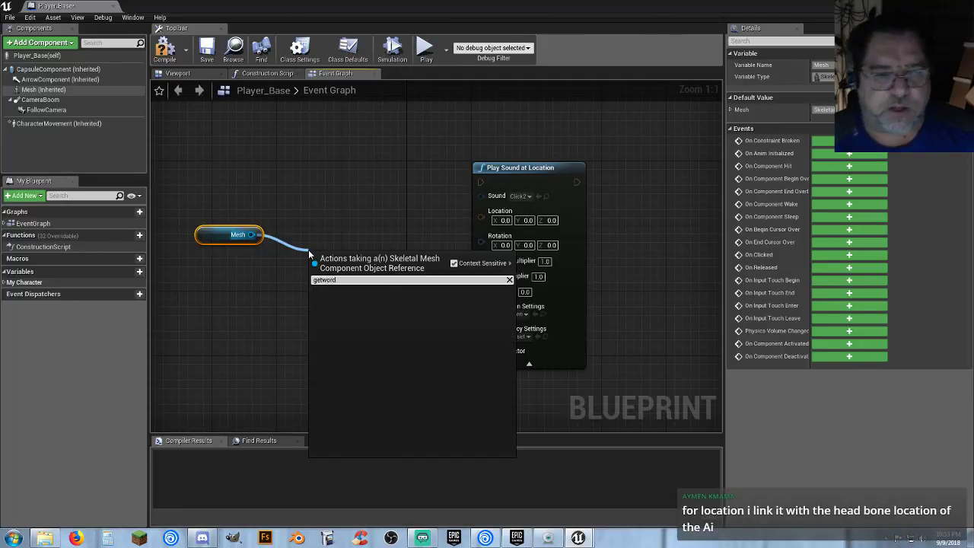
key(BackSpace)
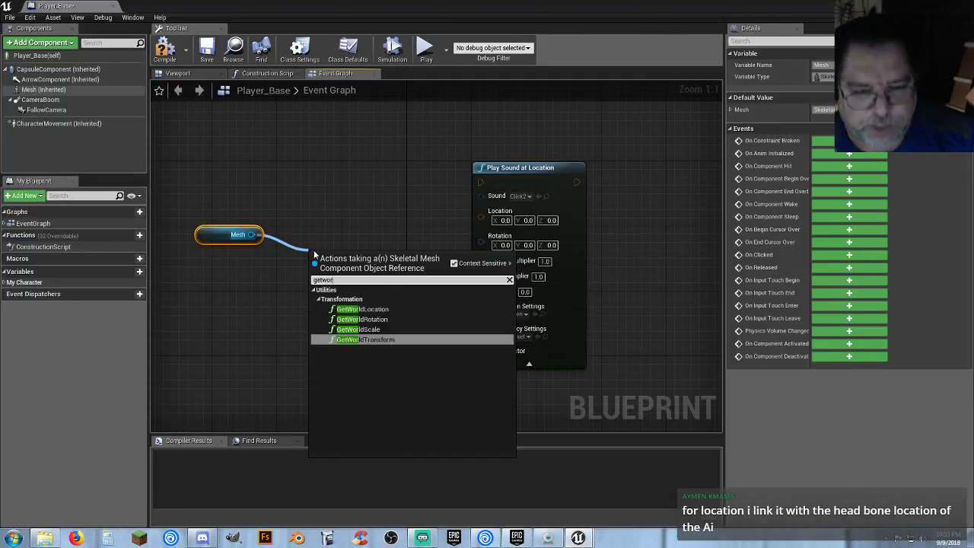
click(391, 310)
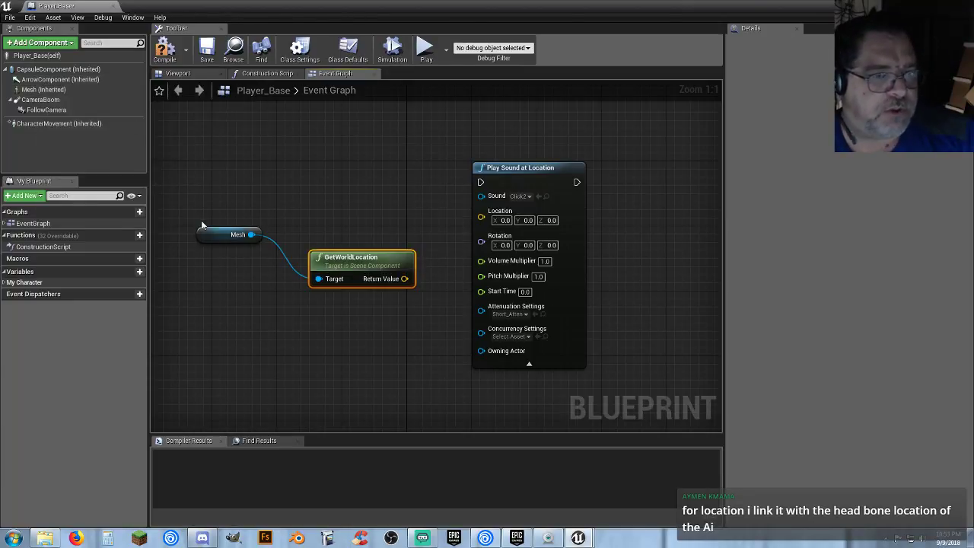
- Arrange the Mesh and GetWorldLocation nodes and connect the Return Value to the Location input of Play Sound at Location
mouse_move(222, 235)
mouse_down()
mouse_move(242, 262)
mouse_move(239, 235)
mouse_up()
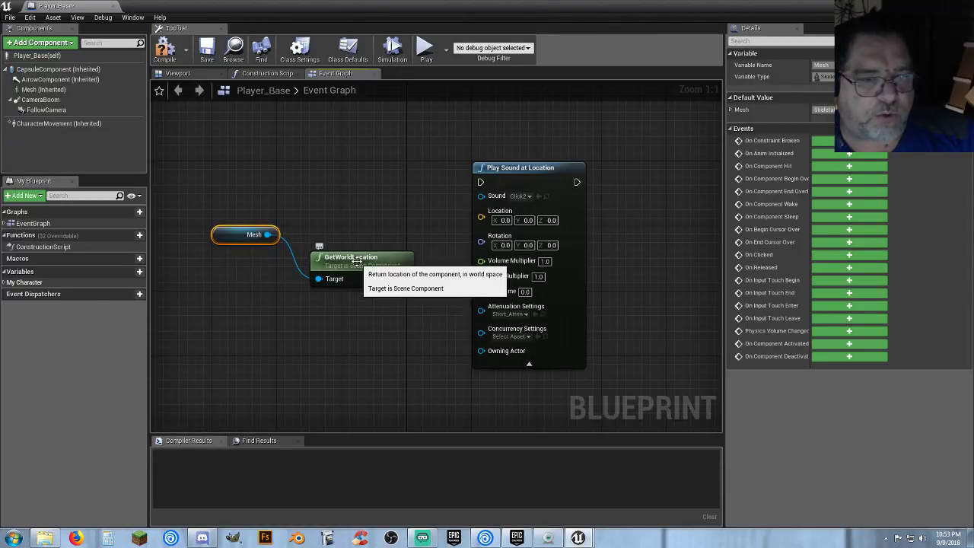
drag(358, 270, 485, 221)
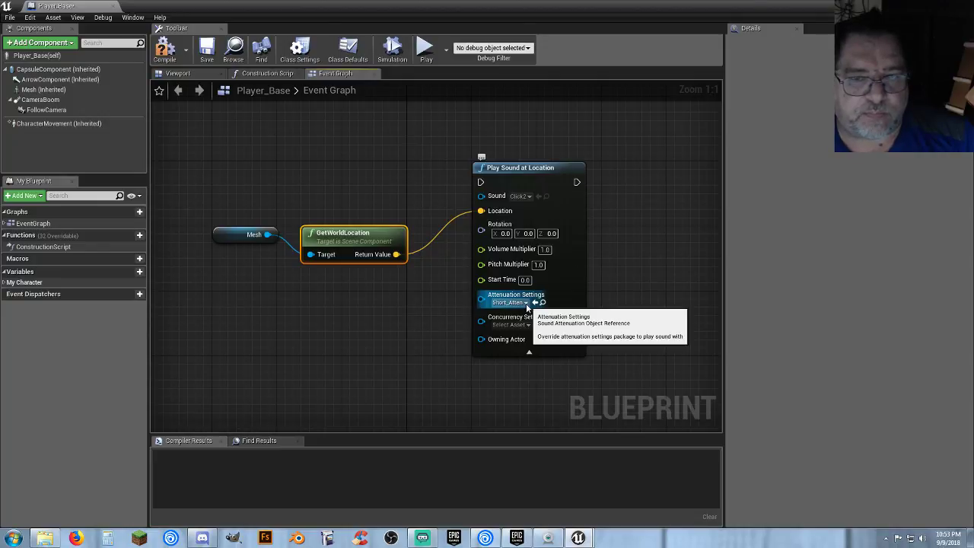
click(535, 179)
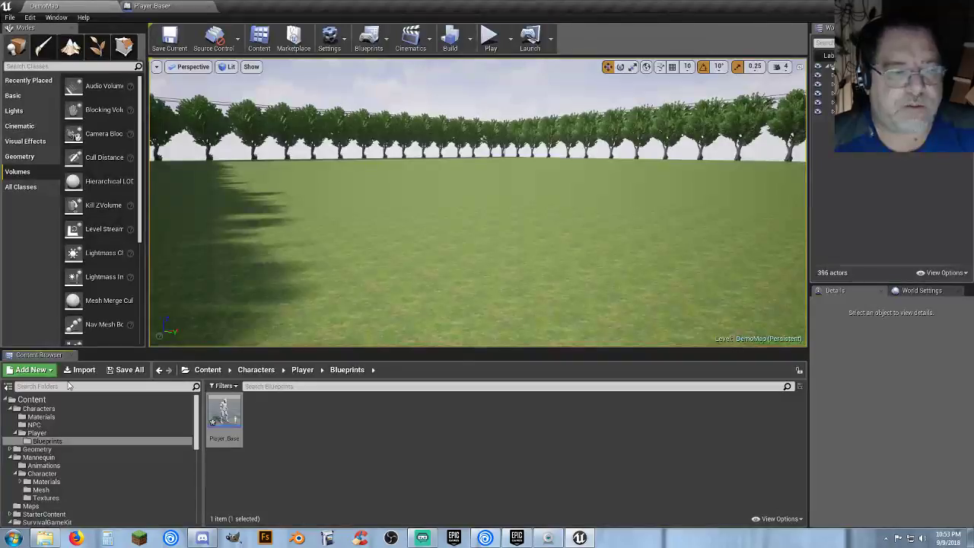
- Create a sound cue from the Click2 sound wave in UI/Assets/Audio with the default name, open it, and enable Override Attenuation
scroll(93, 503, down, 5)
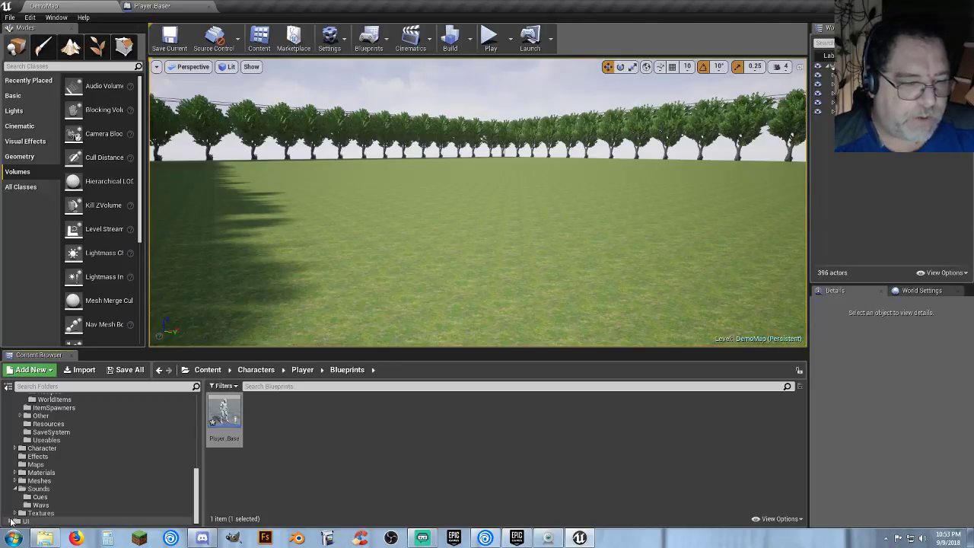
click(10, 520)
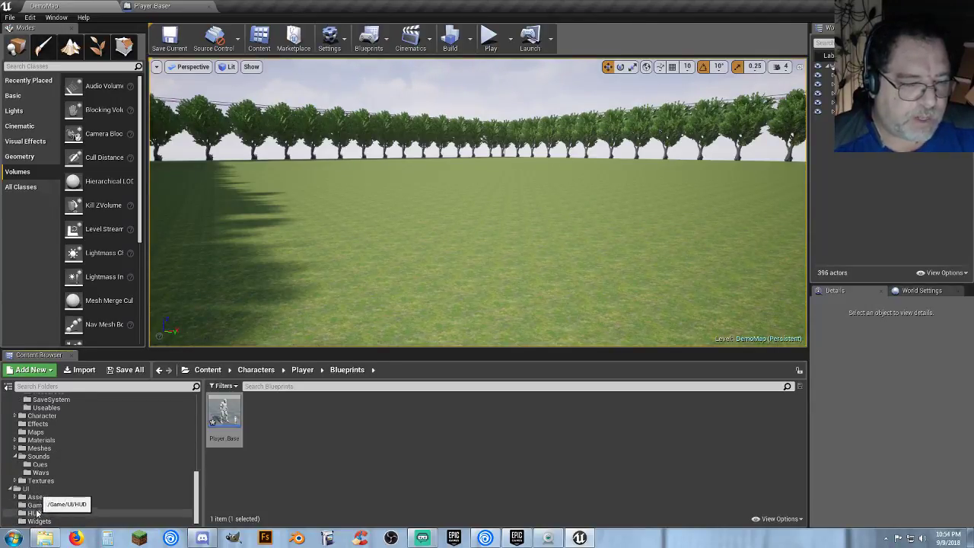
click(15, 496)
click(48, 505)
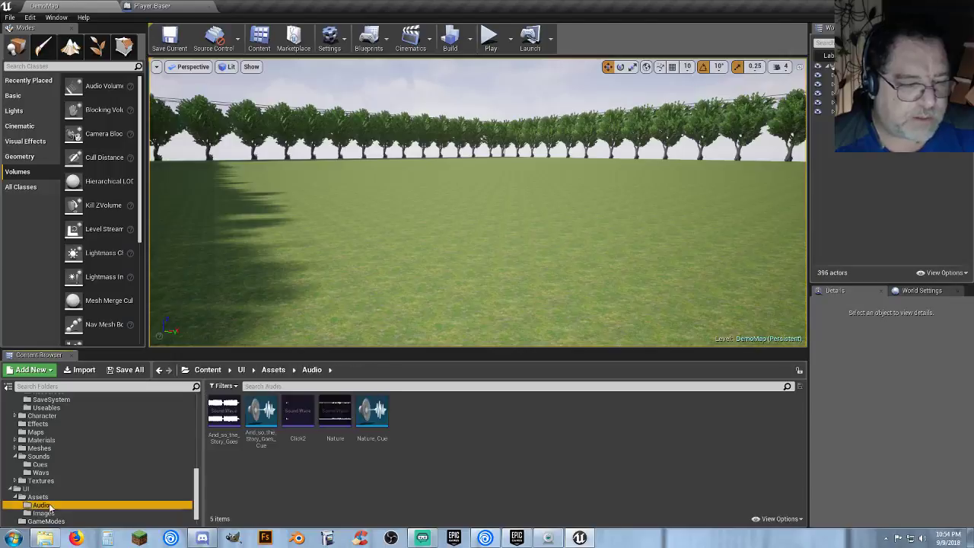
click(298, 415)
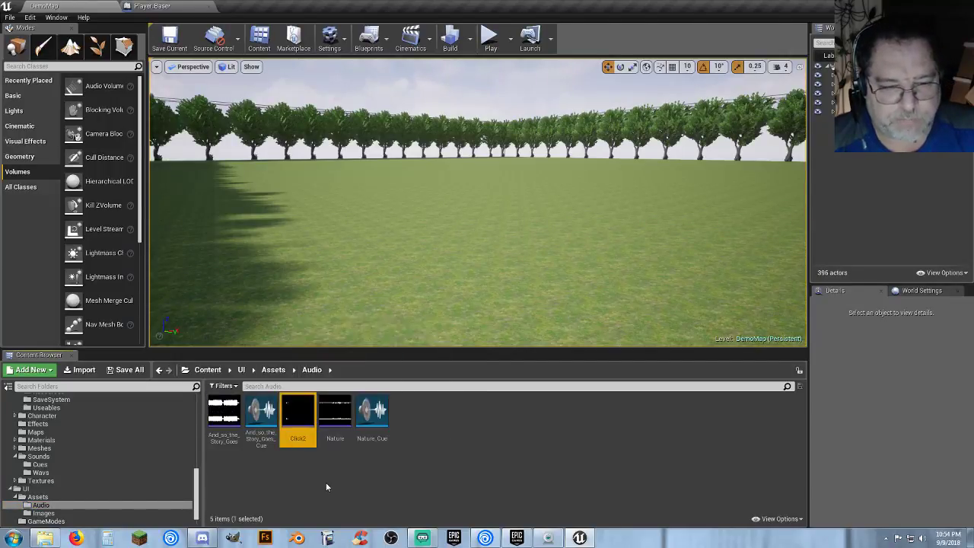
right_click(301, 425)
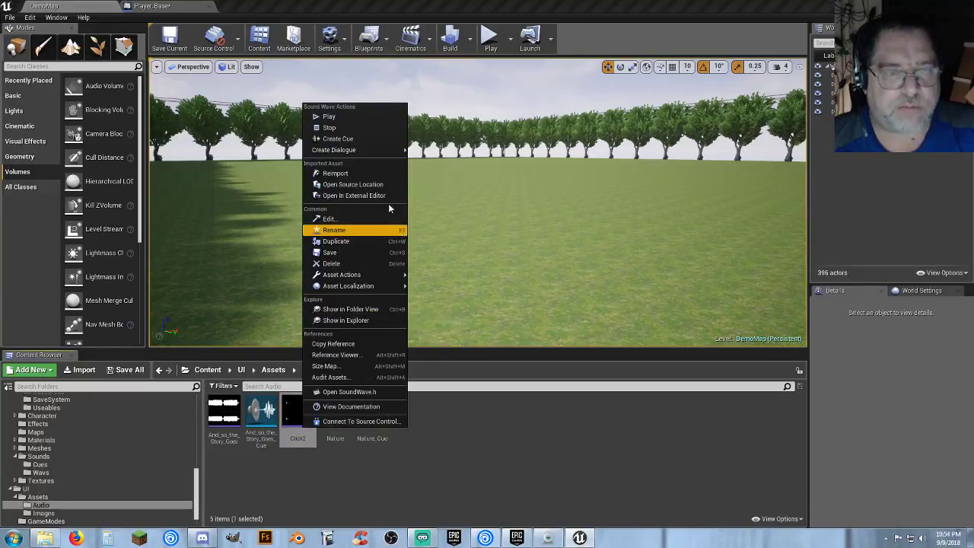
click(366, 140)
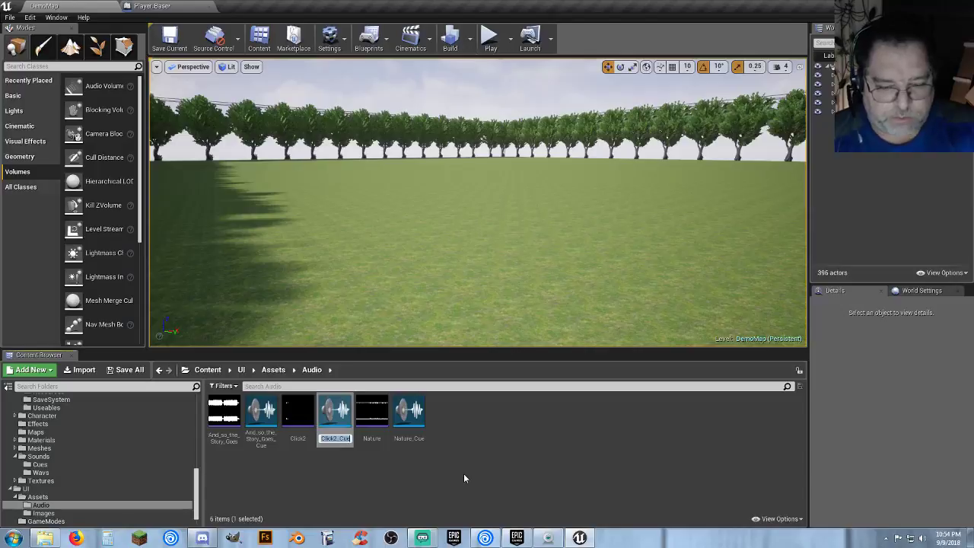
key(Return)
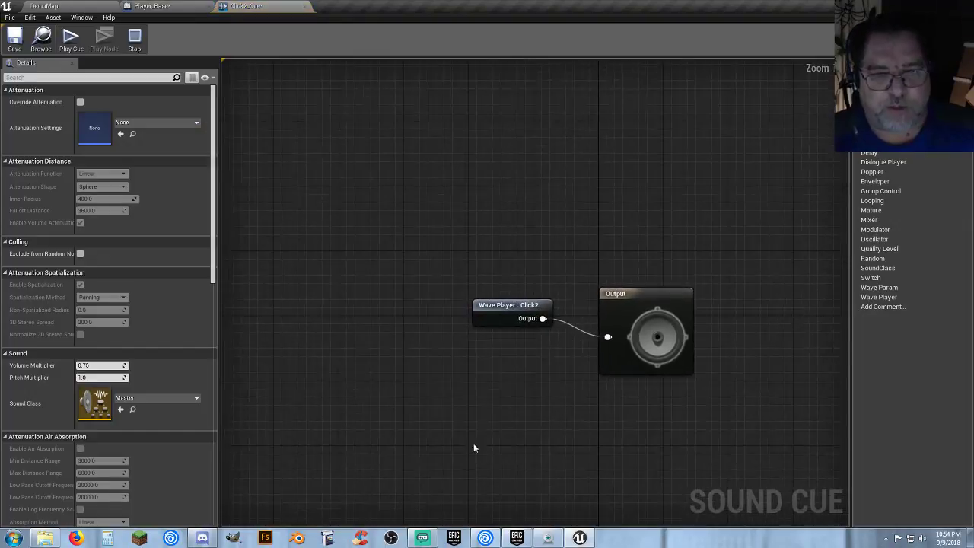
click(80, 102)
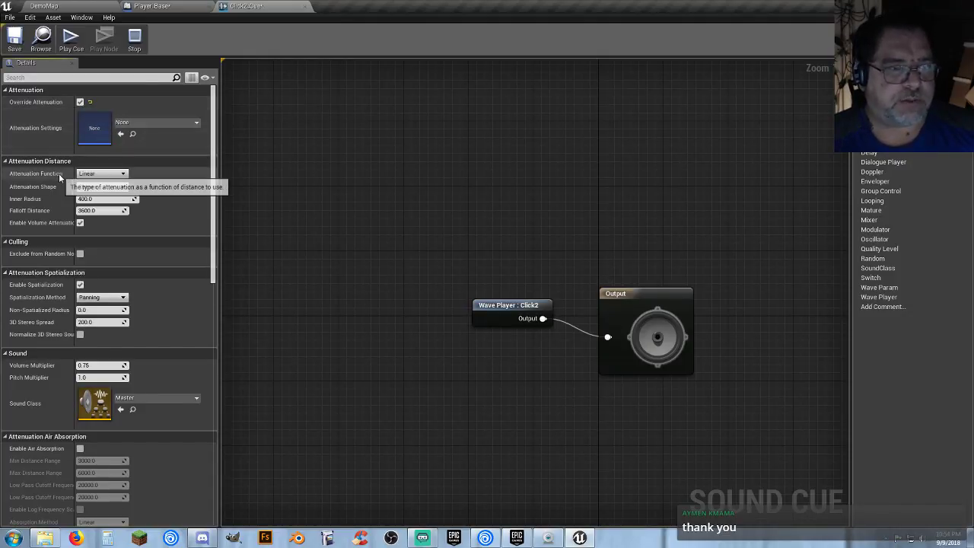
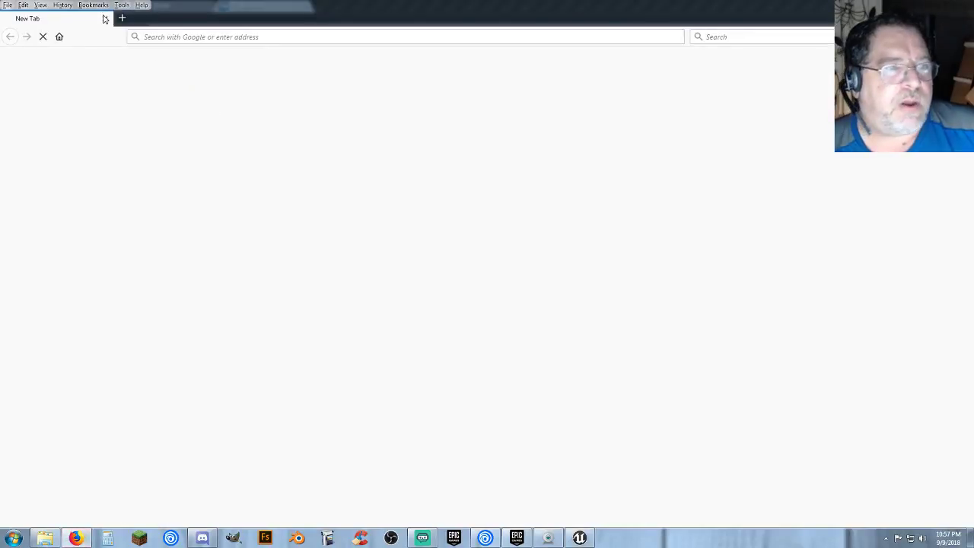
- Switch to Firefox and open the bookmarked Green Man Gaming website
click(93, 5)
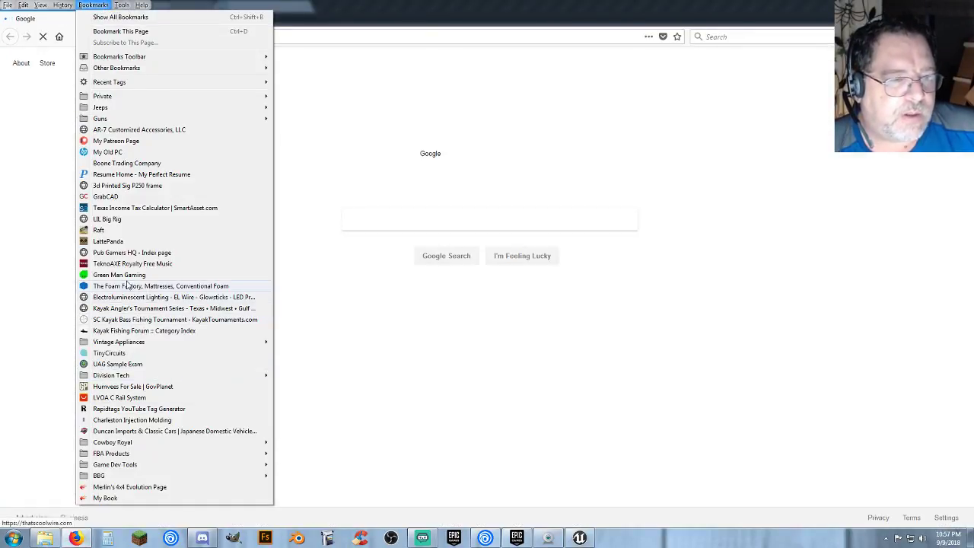
click(128, 277)
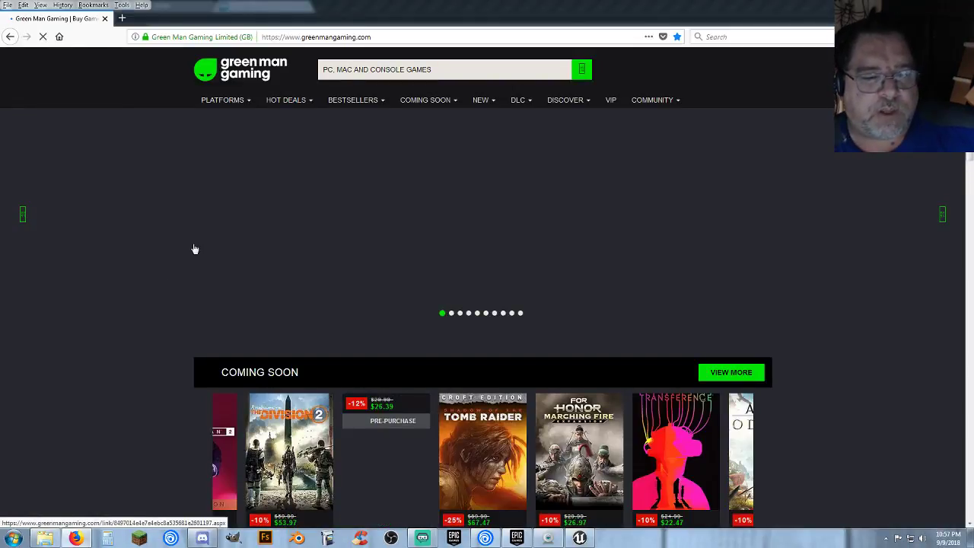
- Search the Green Man Gaming store for THE CREW 2 and open the game's Standard Edition page
scroll(129, 304, down, 3)
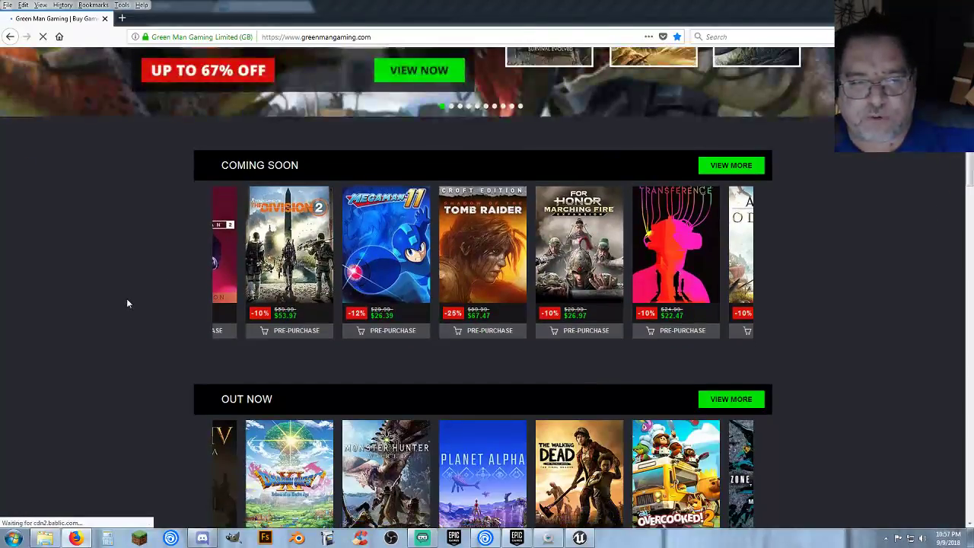
scroll(128, 304, up, 1)
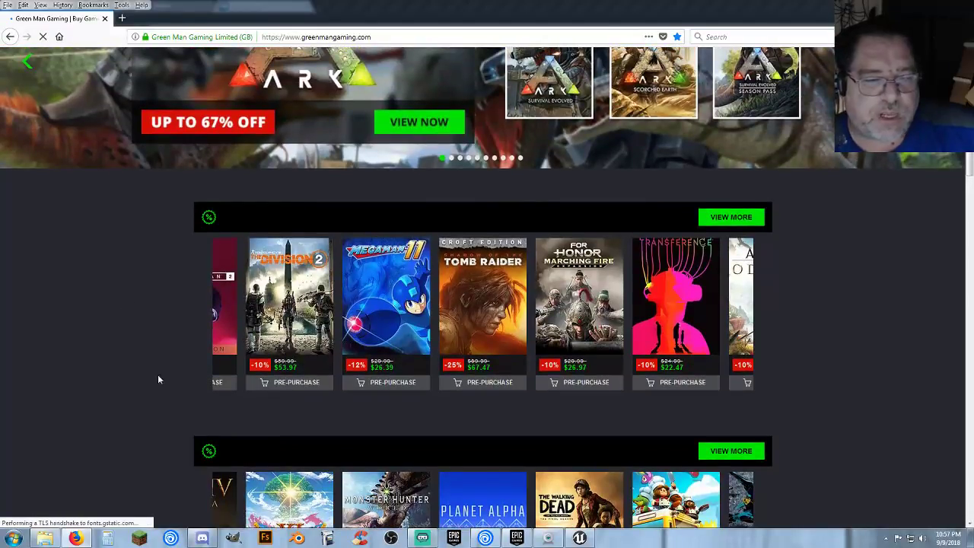
scroll(140, 334, up, 3)
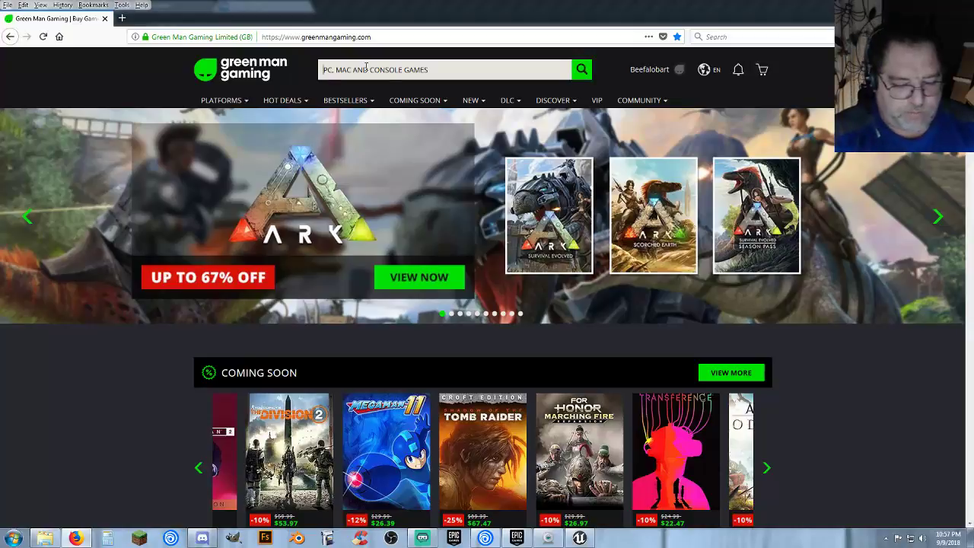
text(THE CREW 2)
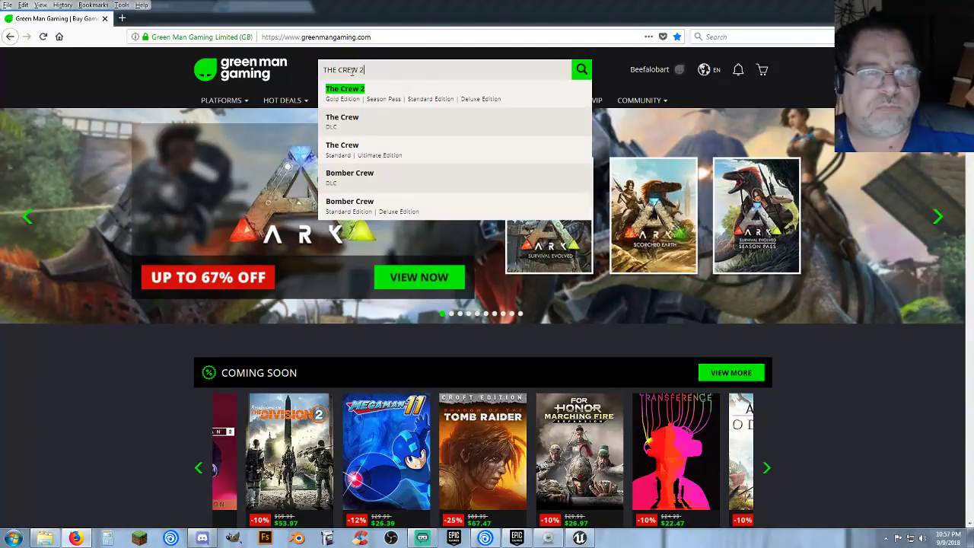
key(Return)
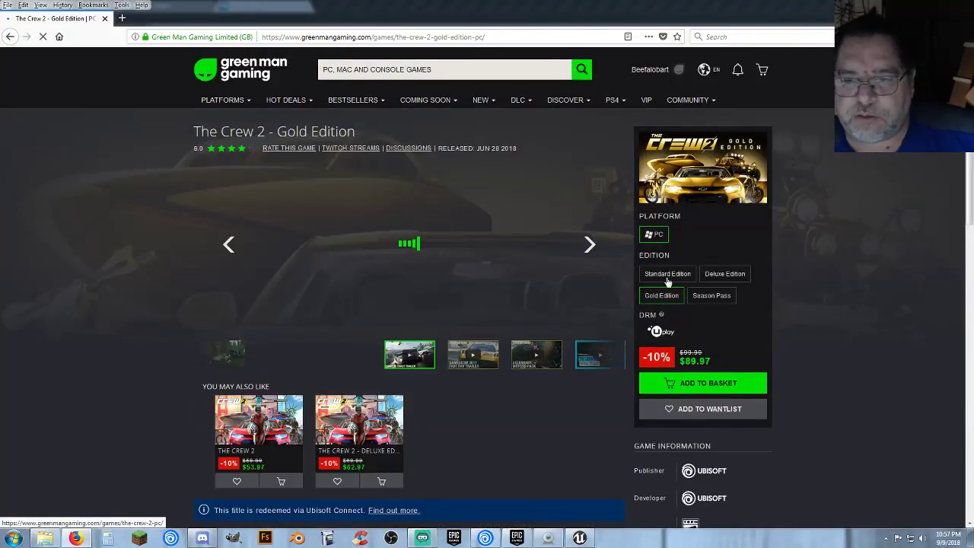
click(653, 275)
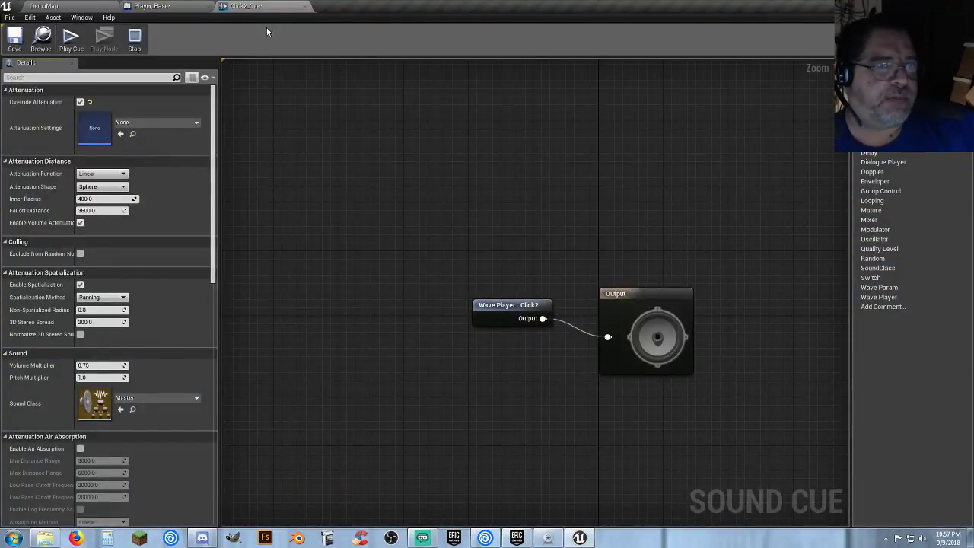
- Close the Click2 cue, remove all nodes from the Player_Base Event Graph, and compile and save the blueprint
click(304, 5)
click(402, 363)
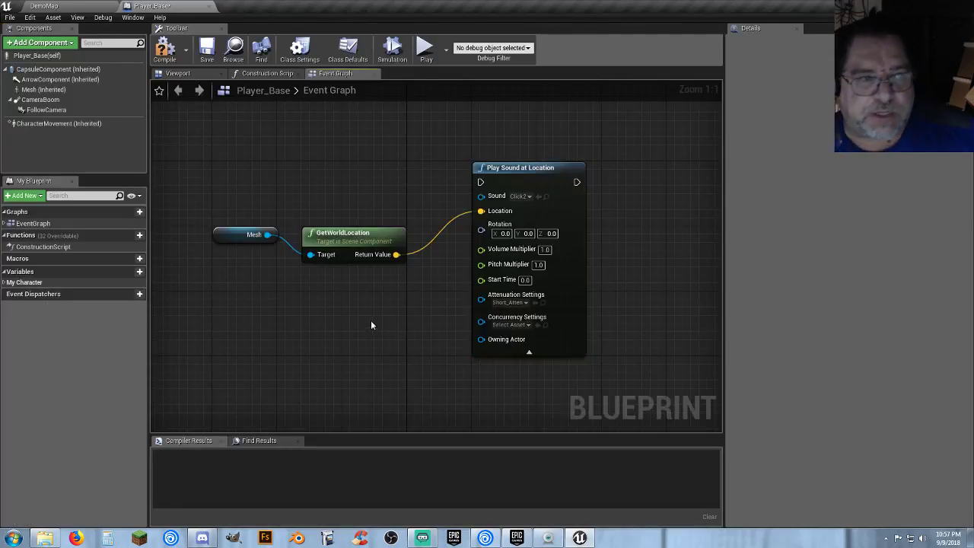
click(165, 53)
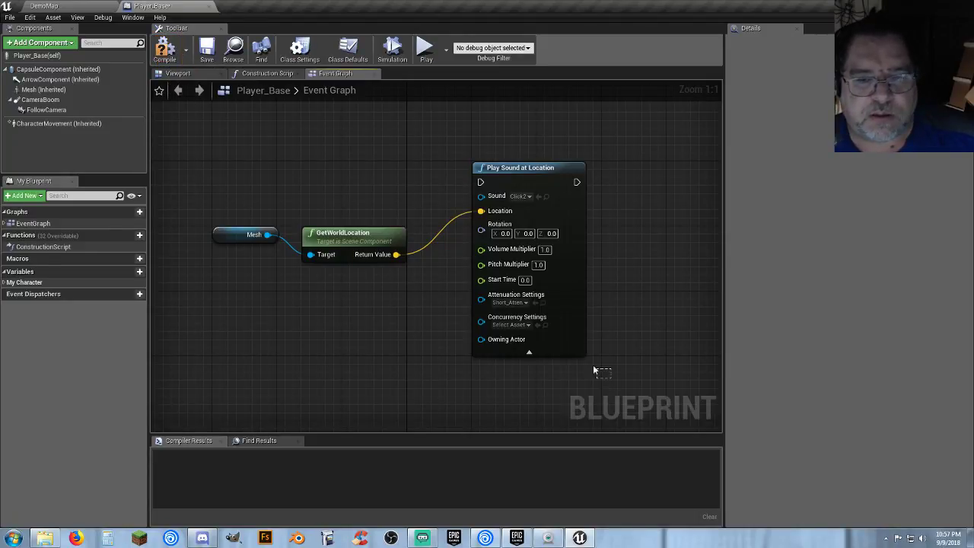
drag(611, 378, 223, 183)
key(Delete)
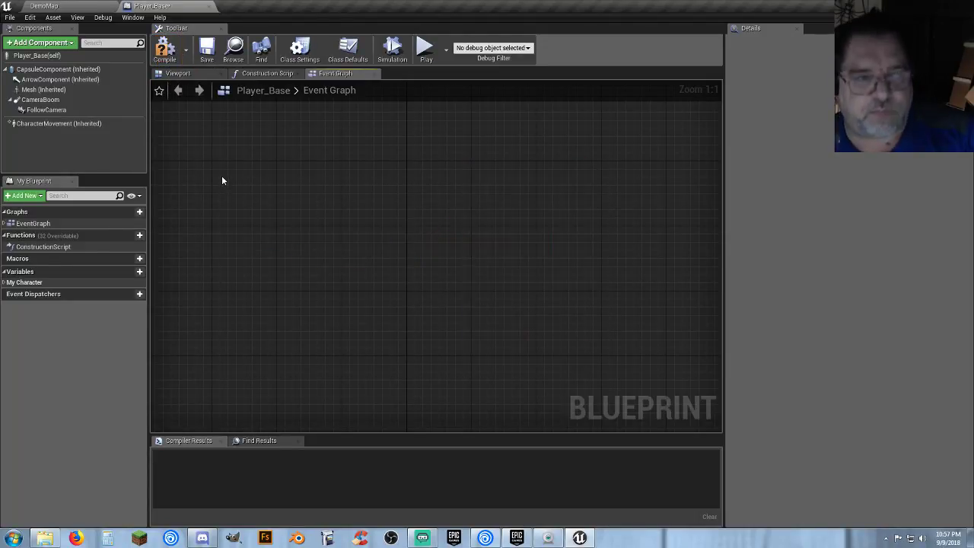
click(169, 63)
click(206, 50)
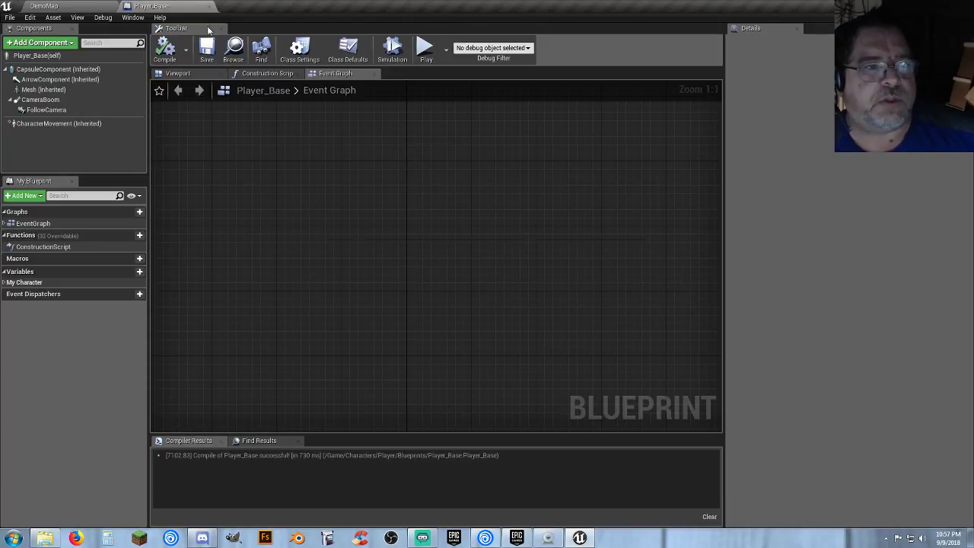
- Close the Player_Base blueprint and delete the Click2_Cue asset from the UI/Assets/Audio folder
click(209, 7)
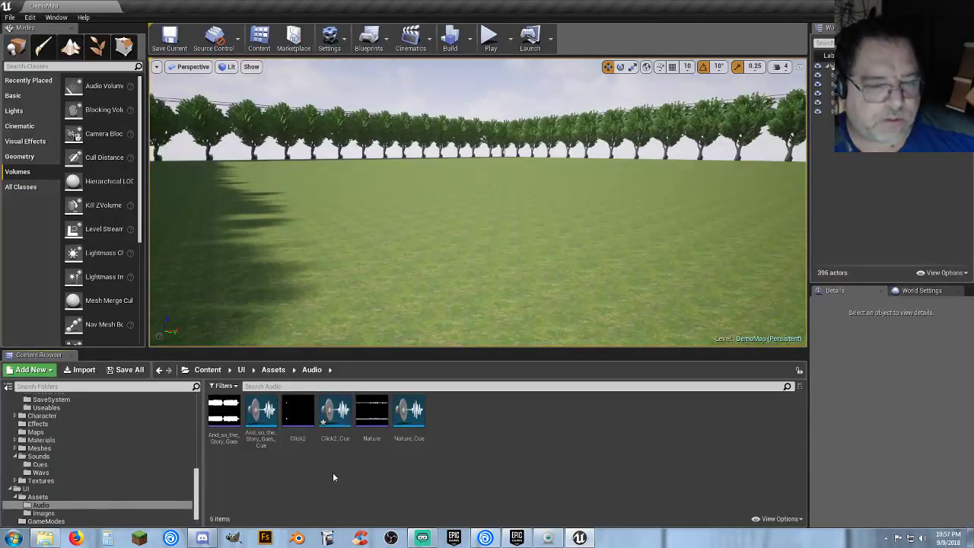
key(Delete)
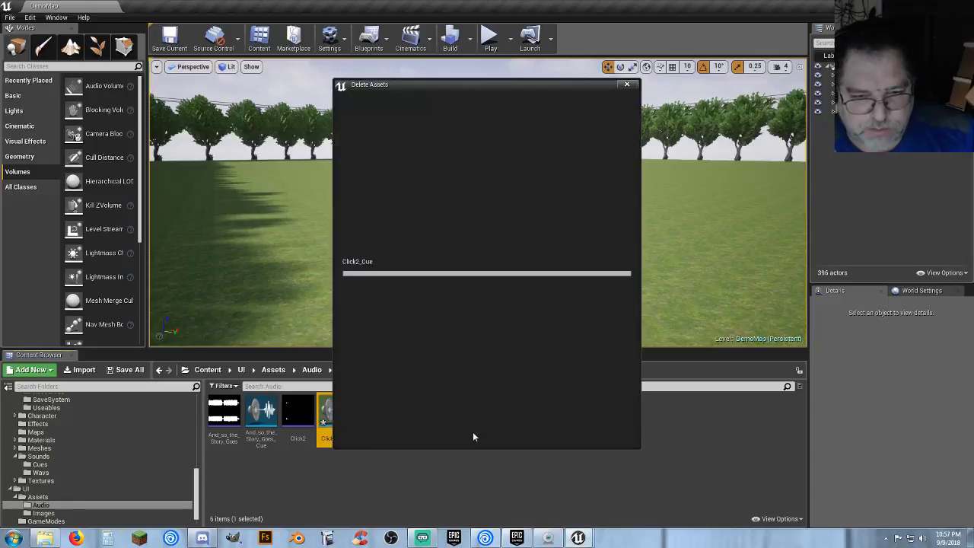
click(464, 430)
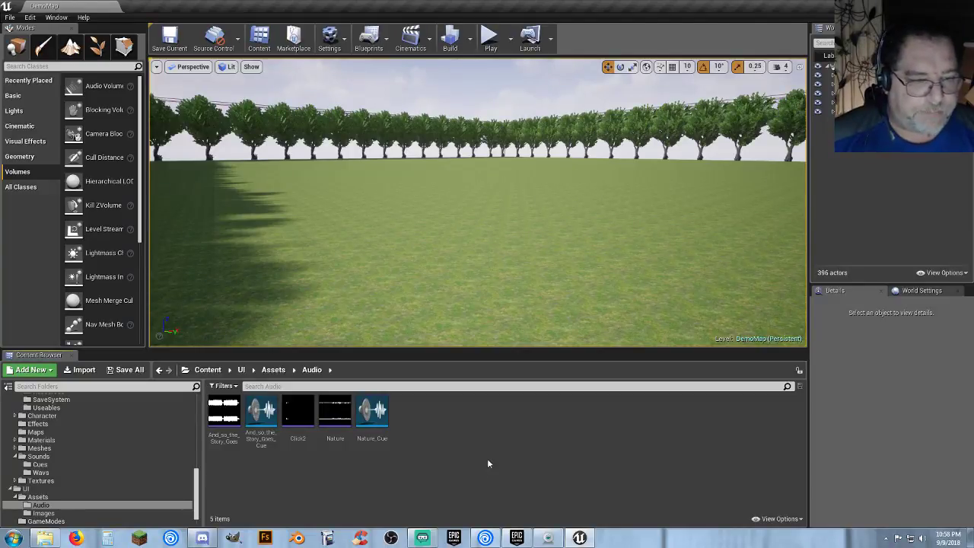
- Collapse the expanded project folders and show the root Content folder
click(13, 490)
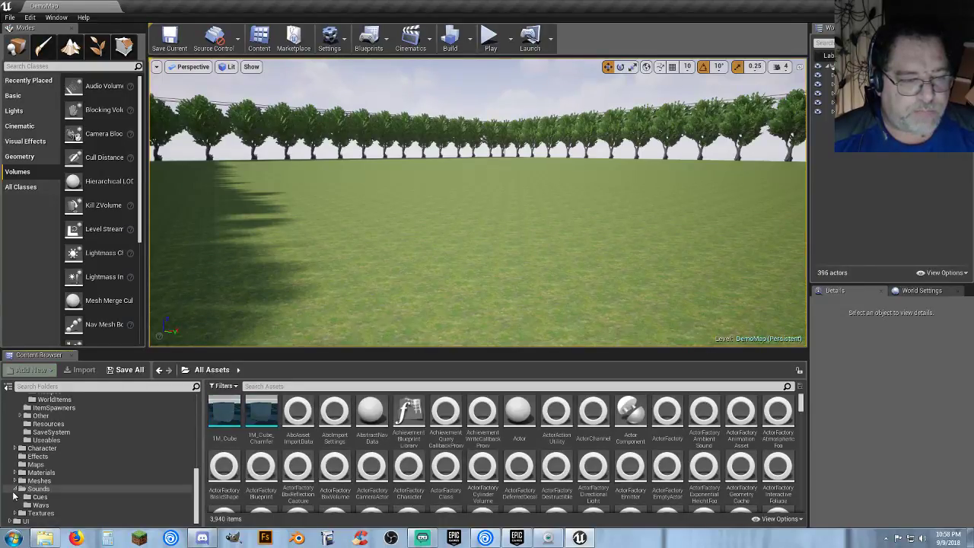
scroll(16, 493, up, 5)
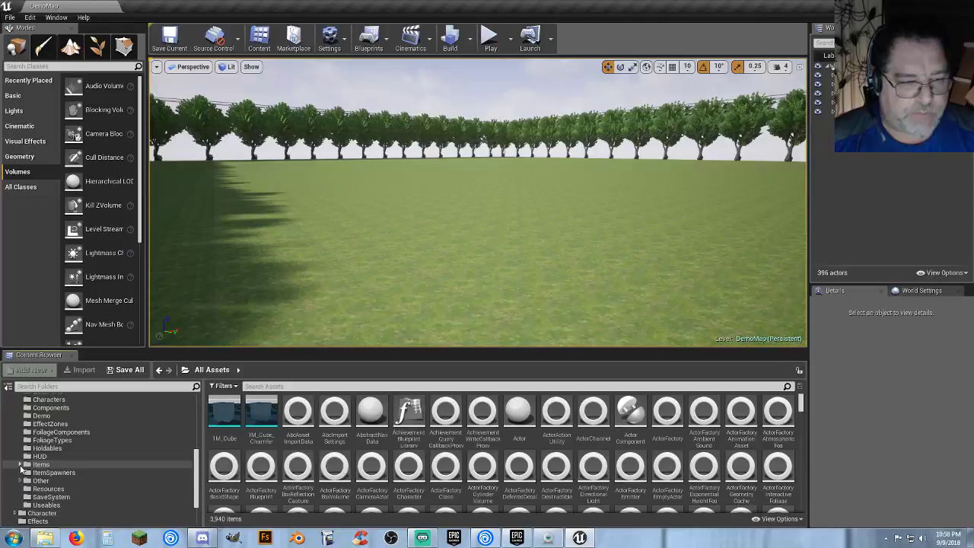
scroll(17, 470, up, 5)
scroll(13, 468, up, 4)
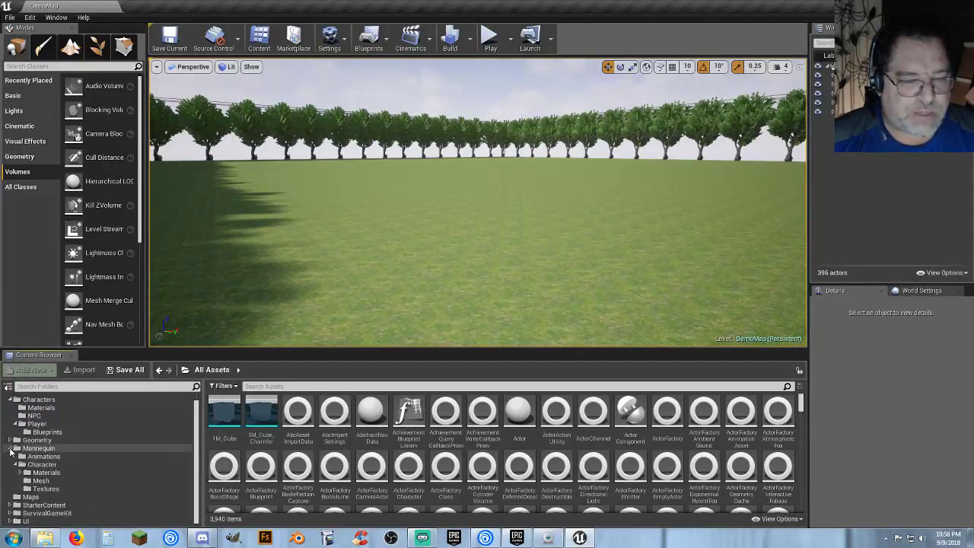
click(11, 448)
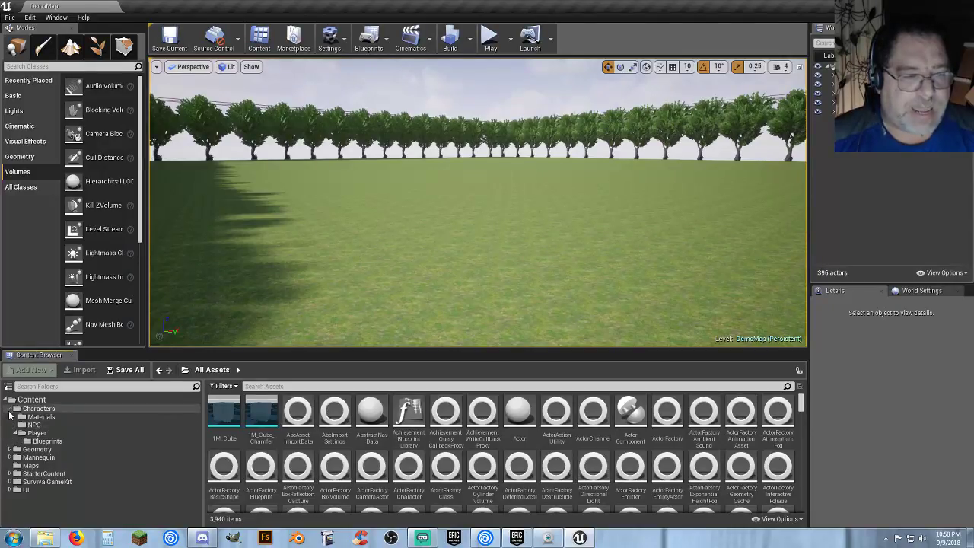
click(10, 410)
click(29, 400)
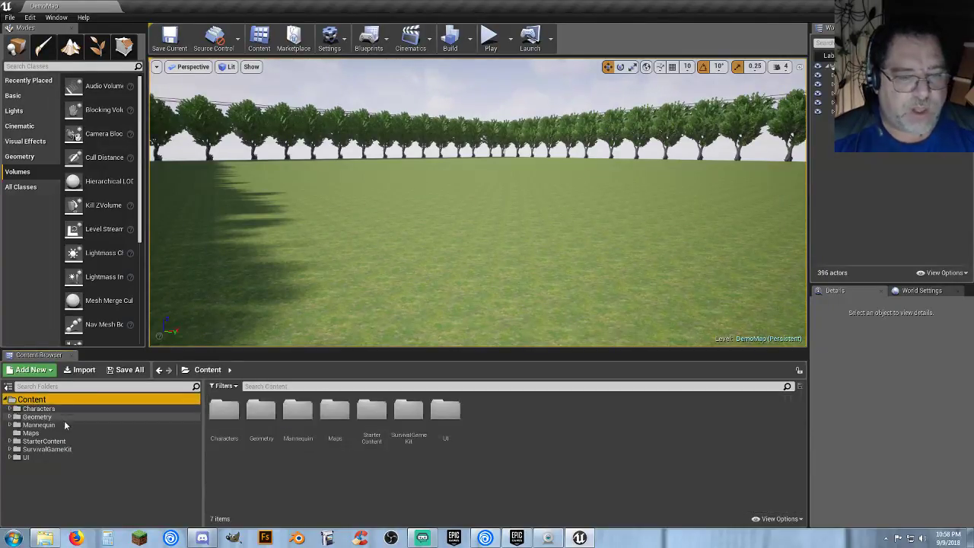
click(581, 450)
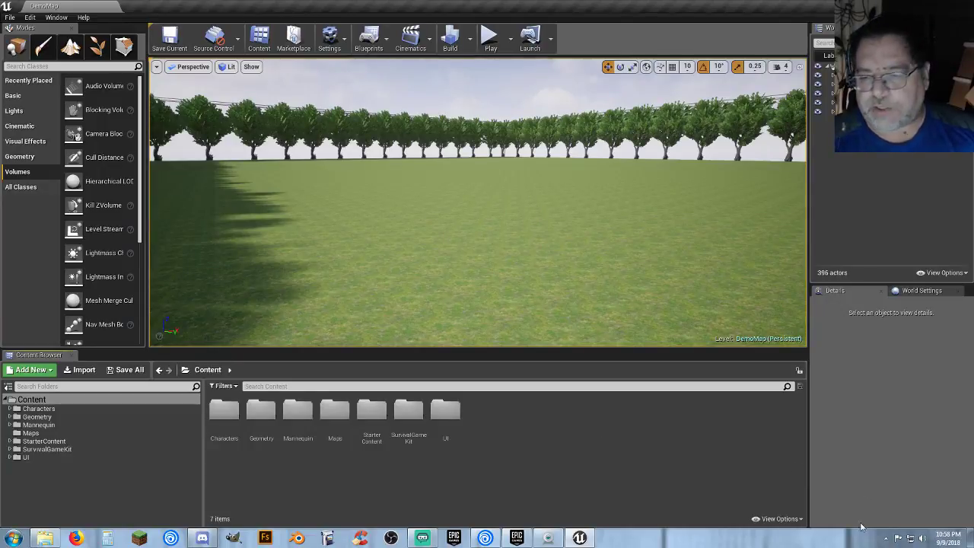
click(885, 538)
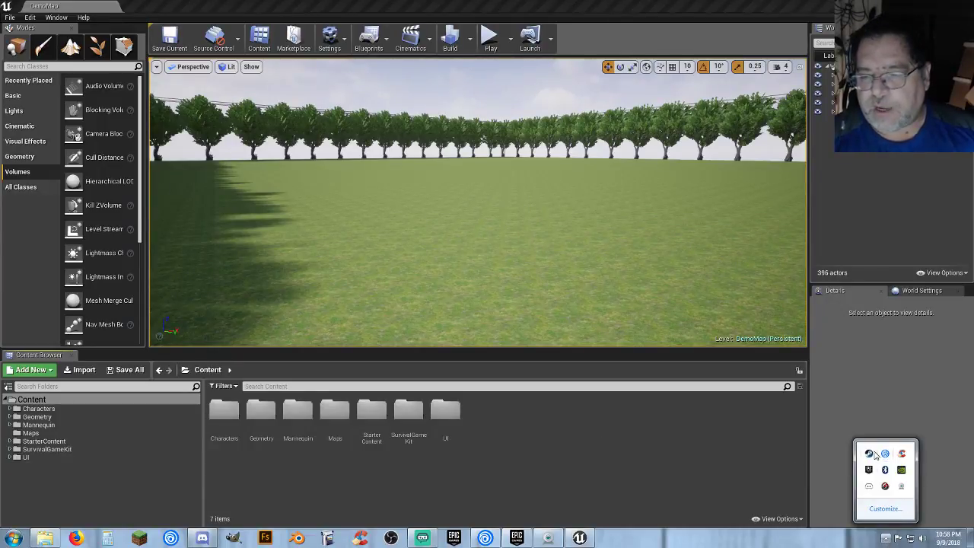
click(659, 449)
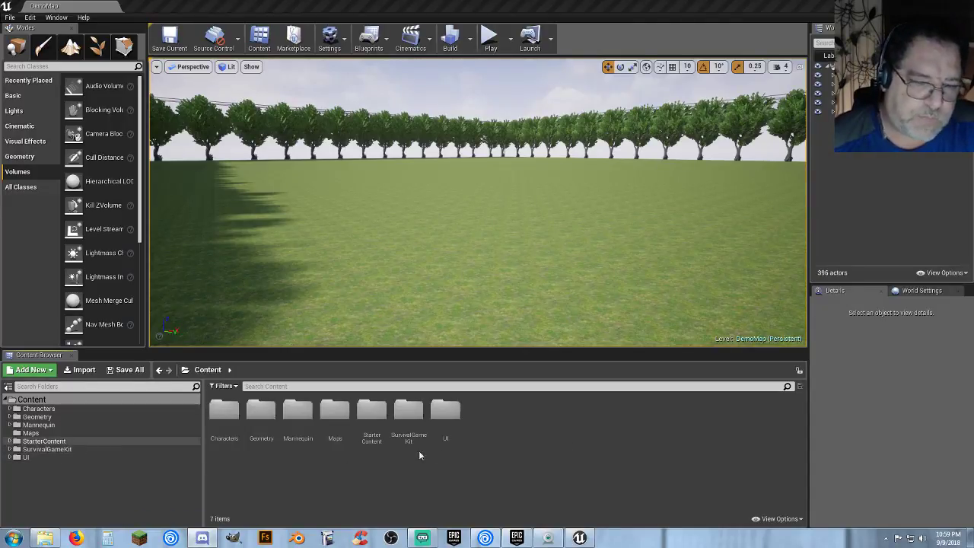
- Package the project for Windows (64-bit) into the SurvivalDemo folder on Storage Drive (F:)
click(10, 18)
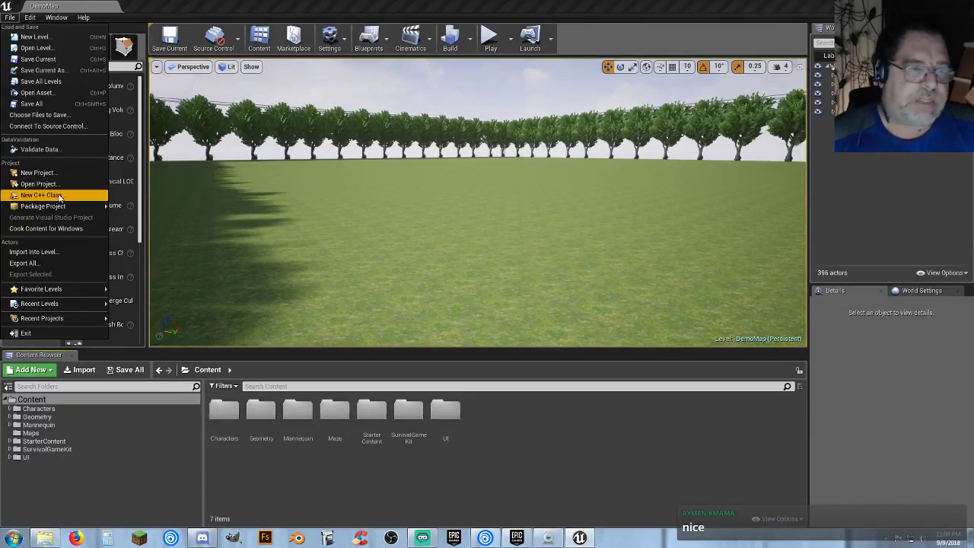
mouse_move(60, 206)
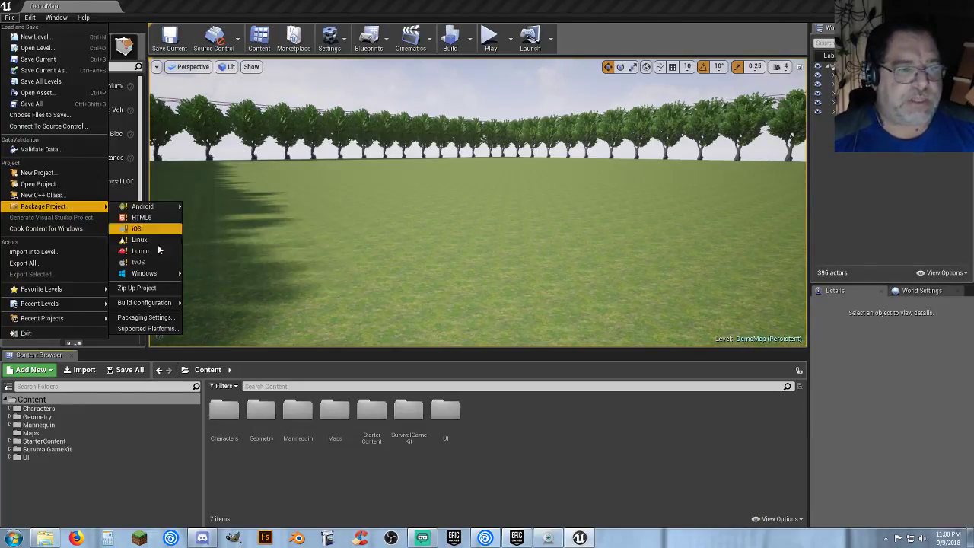
mouse_move(158, 276)
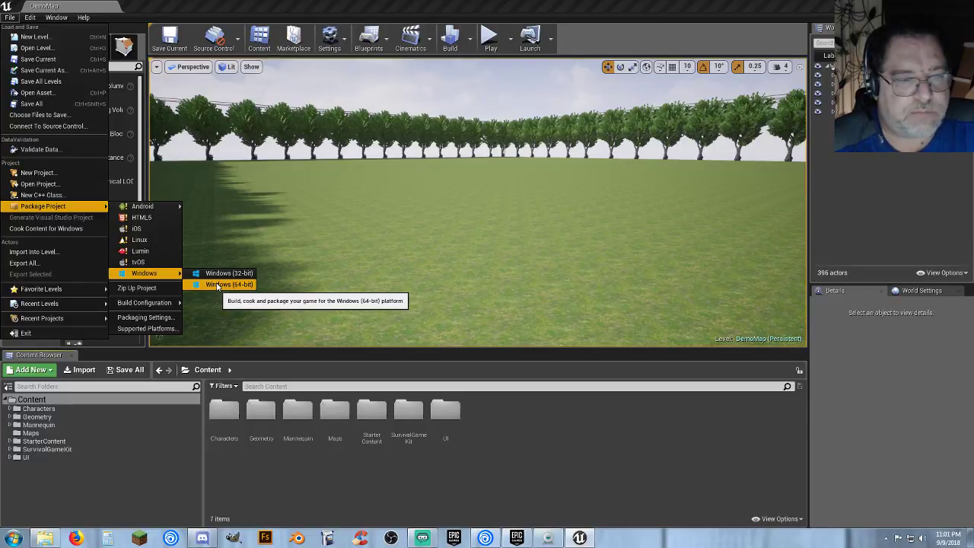
click(218, 286)
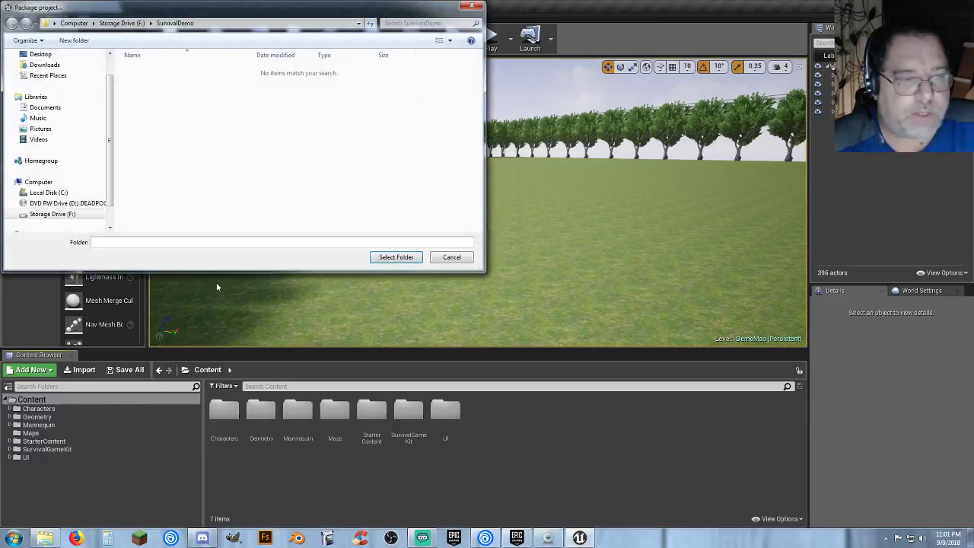
click(395, 257)
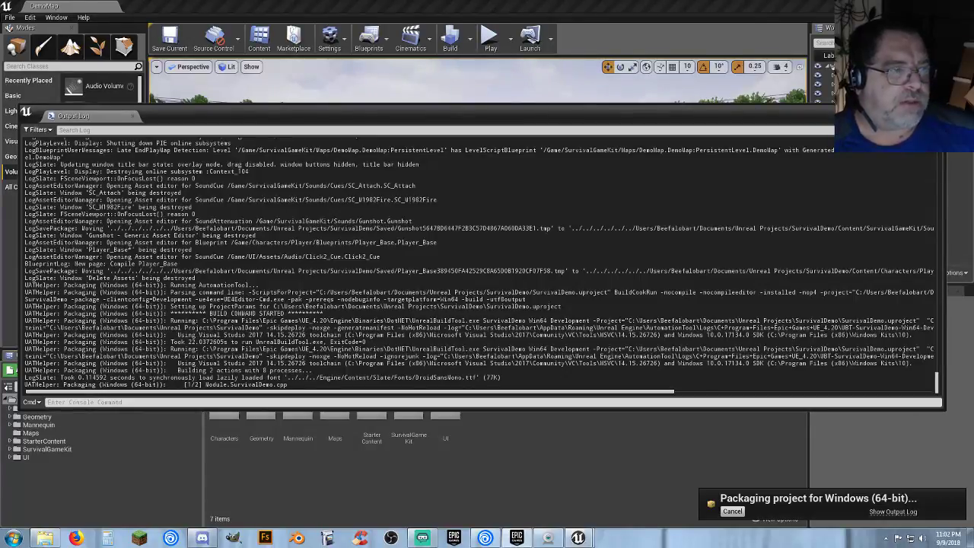
drag(0, 194, 0, 159)
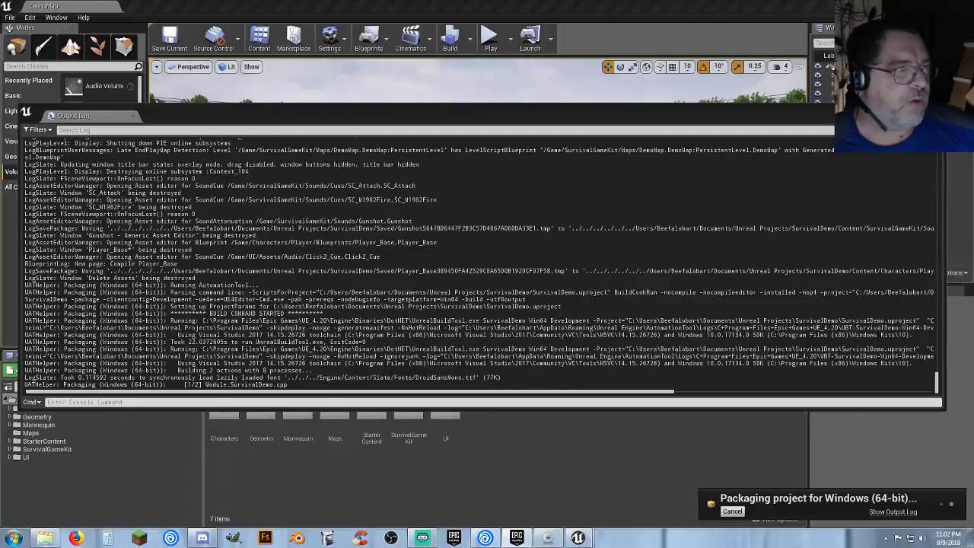
drag(0, 41, 0, 44)
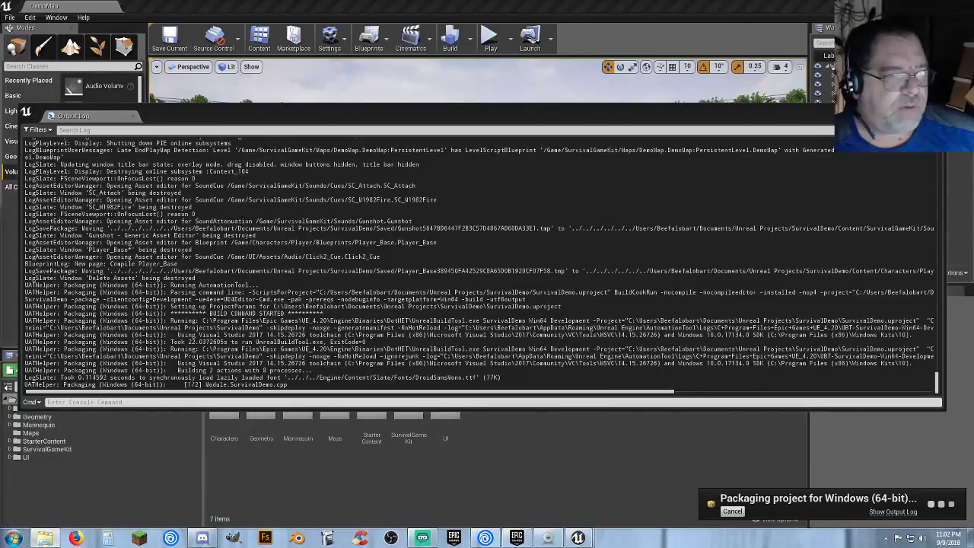
drag(0, 256, 0, 236)
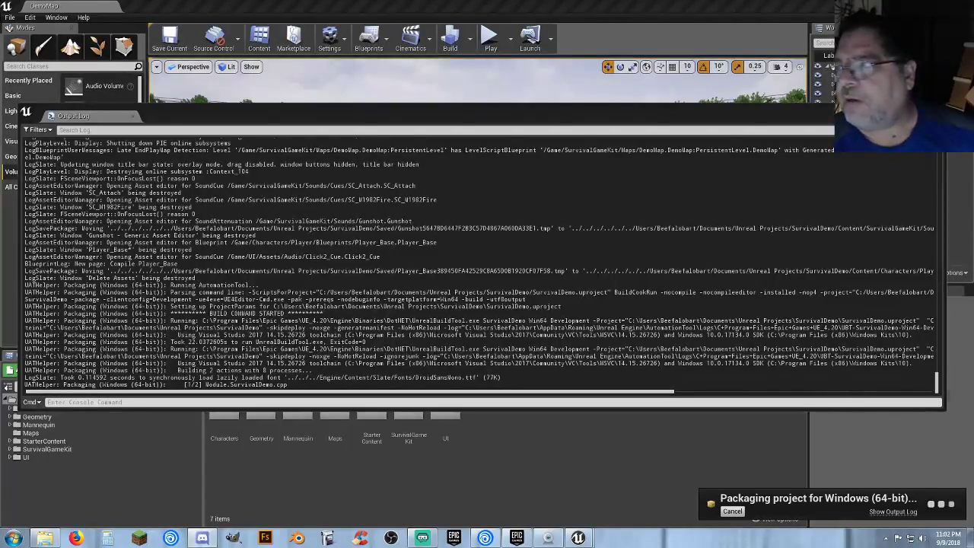
mouse_move(973, 62)
mouse_down()
mouse_move(812, 70)
mouse_move(973, 63)
mouse_up()
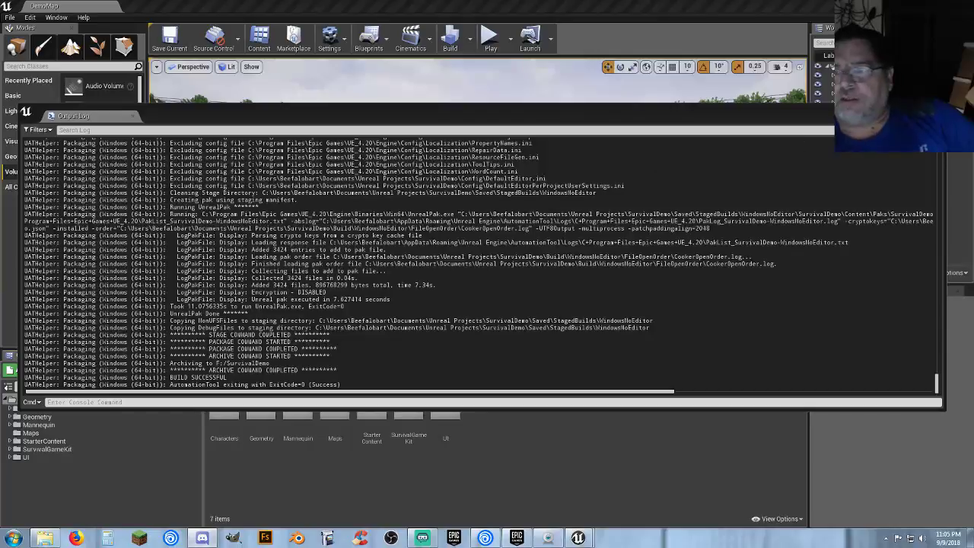
- Dismiss the Output Log, save the DemoMap level and close the project
click(933, 112)
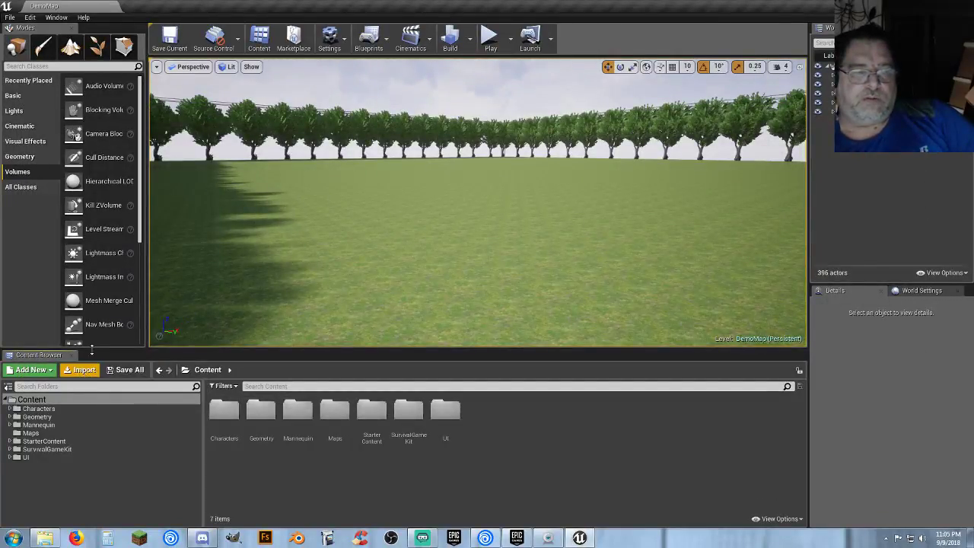
click(169, 39)
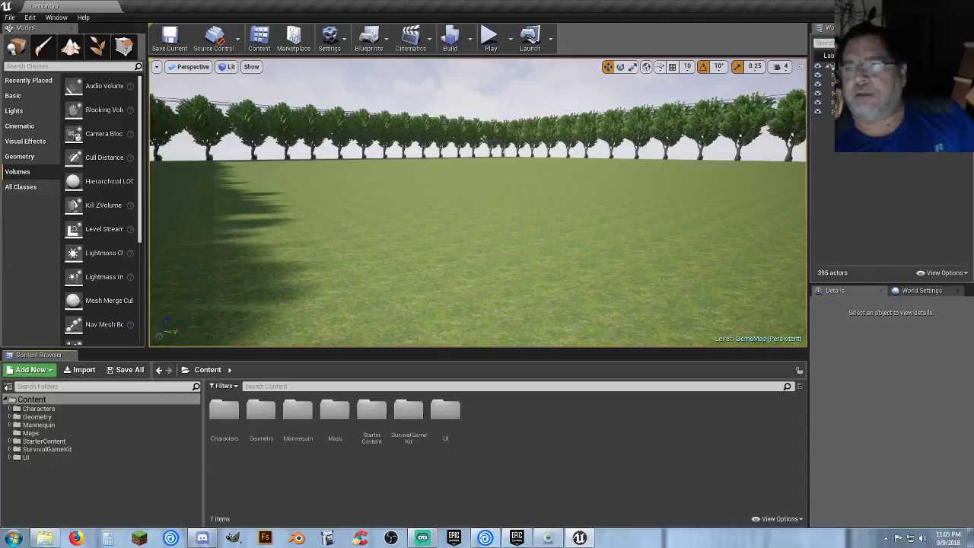
click(961, 6)
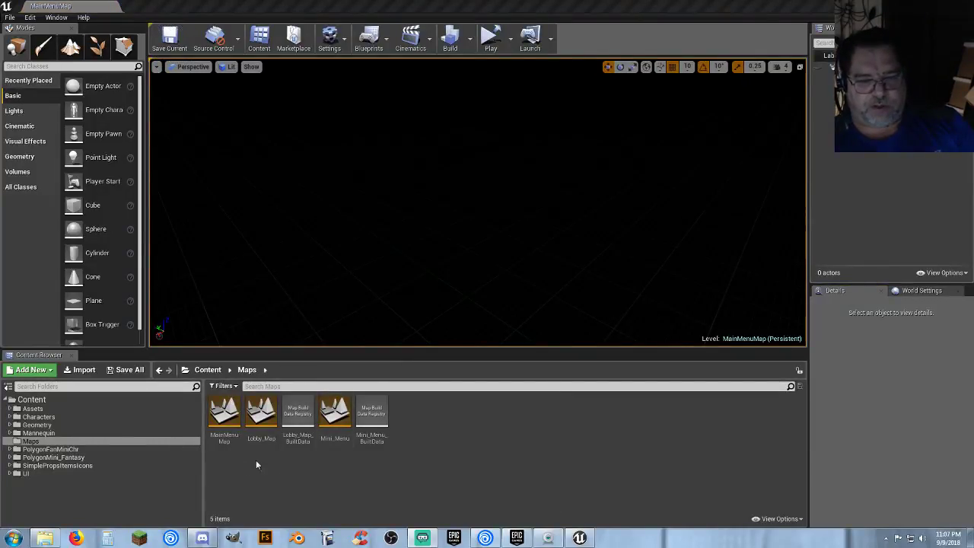
- Open the Mini_Menu level from the Maps folder and play it in the selected viewport
double_click(335, 415)
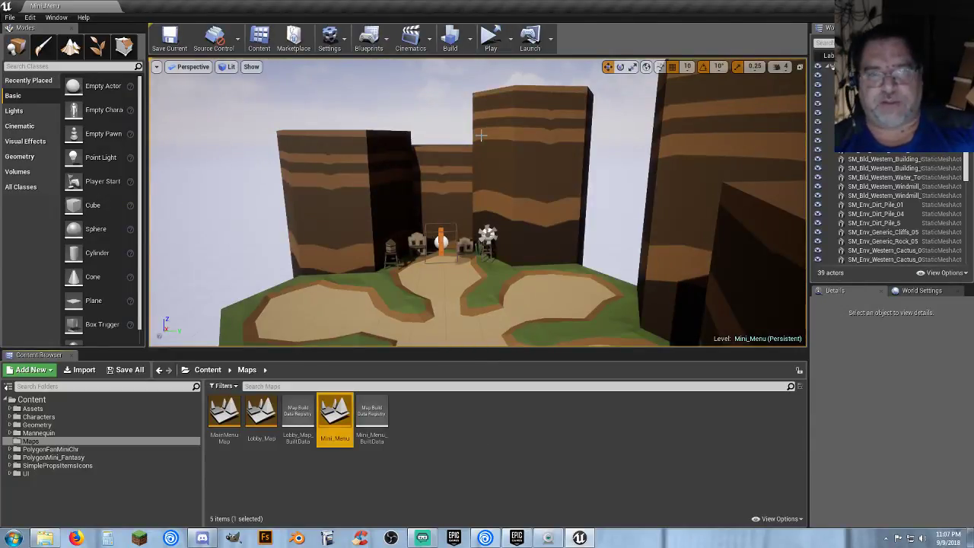
click(511, 38)
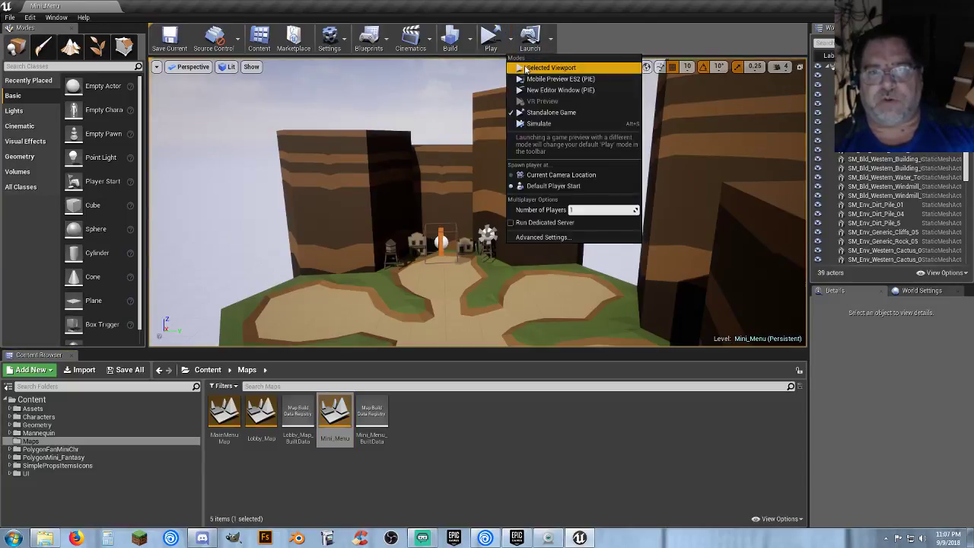
click(547, 70)
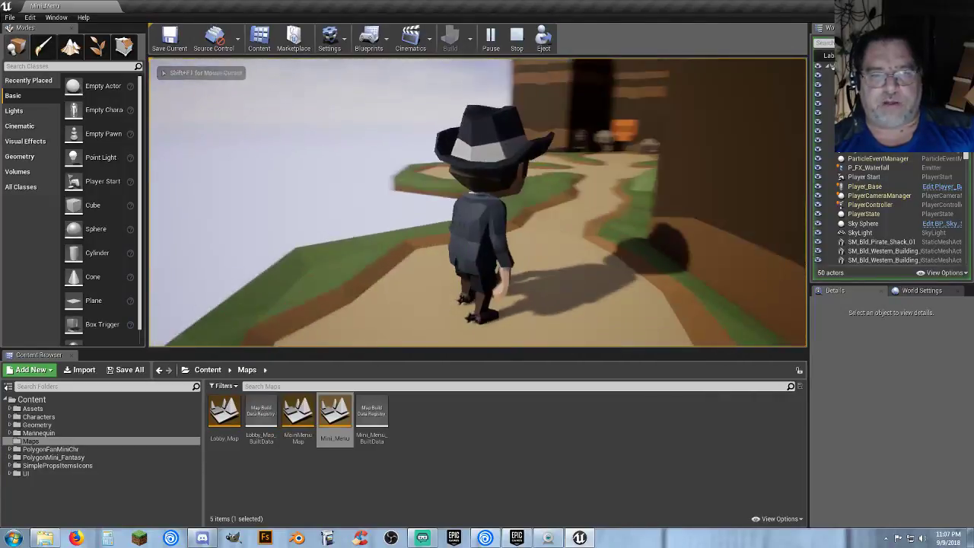
- Walk the character around the Mini_Menu level, viewing the western buildings, the skull marker, the paths and the pirate ship area
key(w)
key(w)
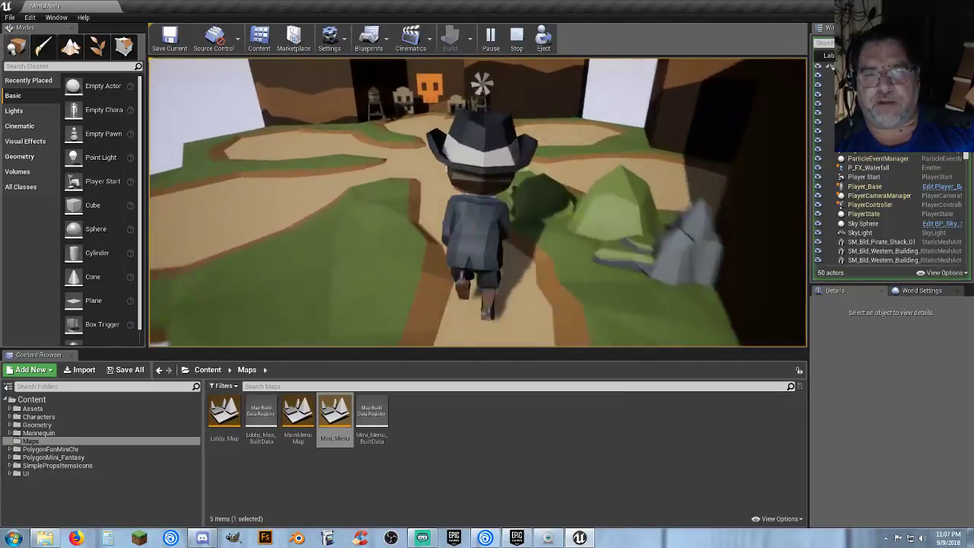
key(w)
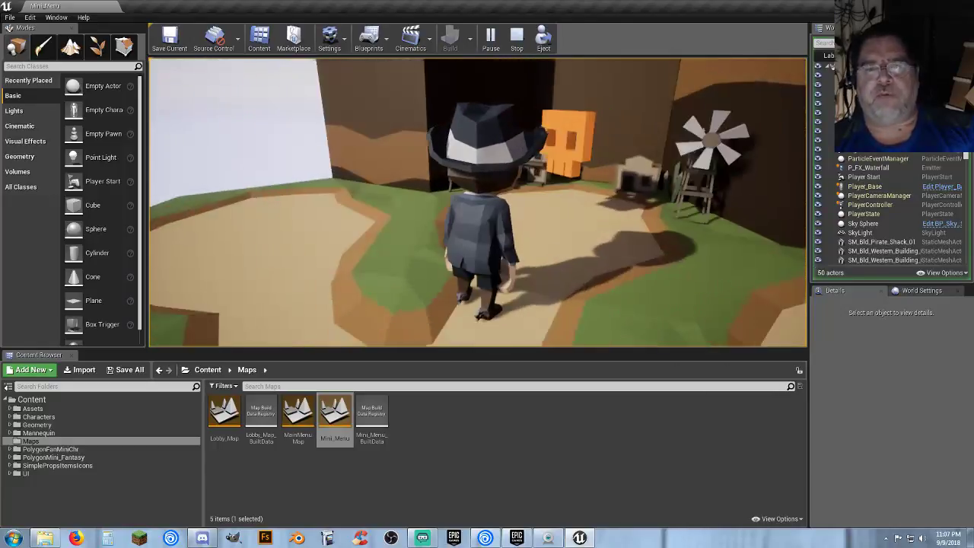
key(w)
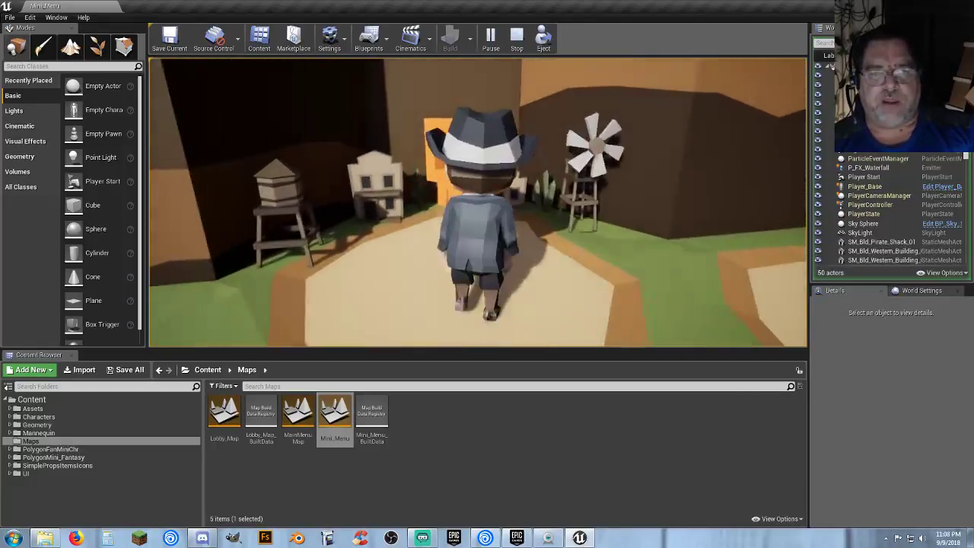
key(d)
key(w)
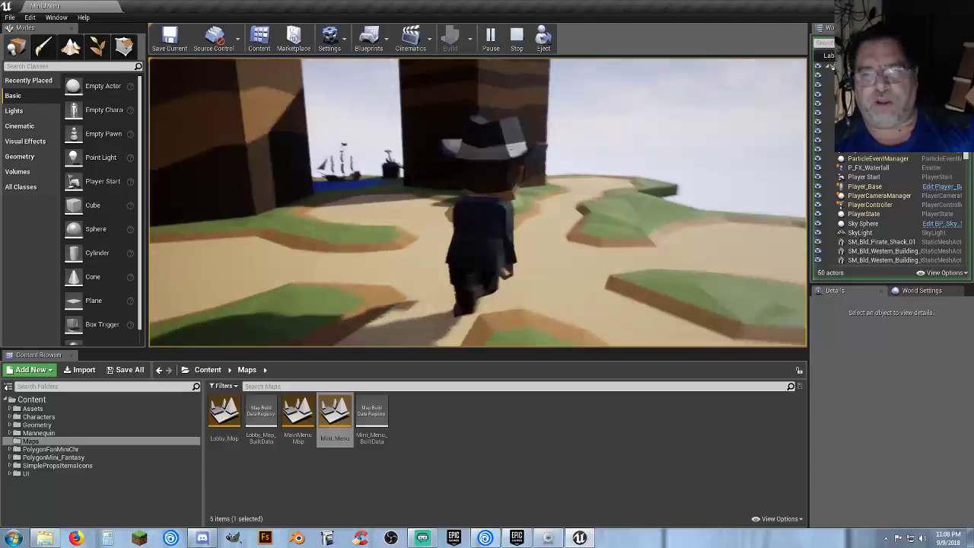
key(w)
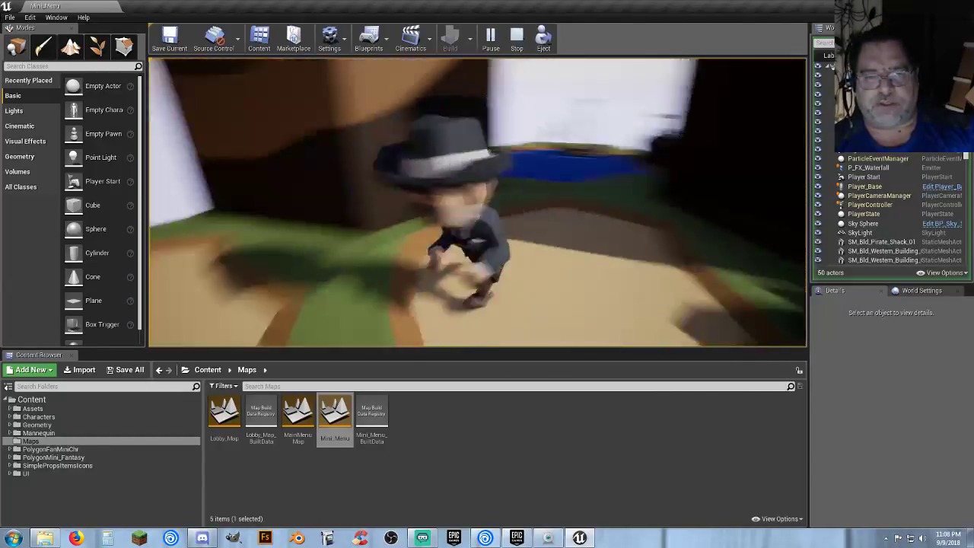
key(w)
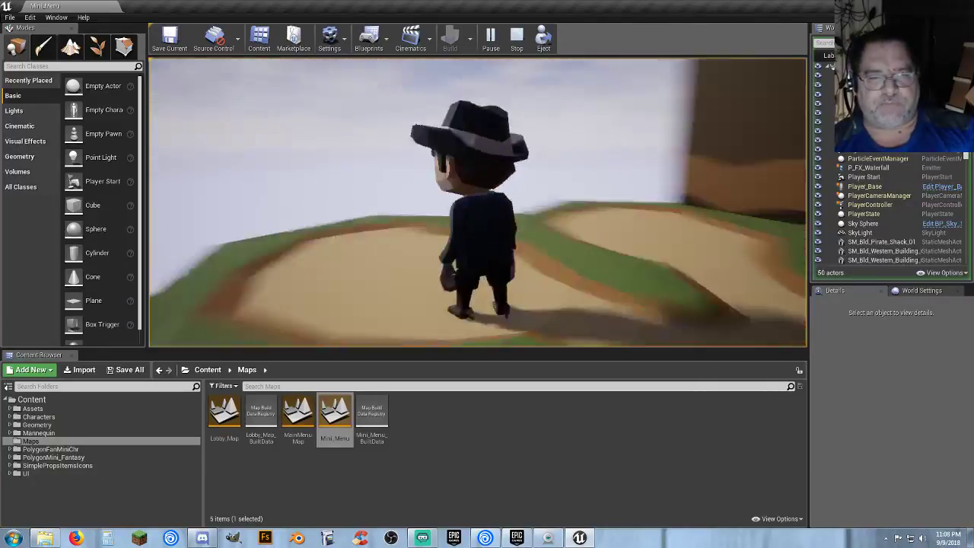
key(w)
key(w)
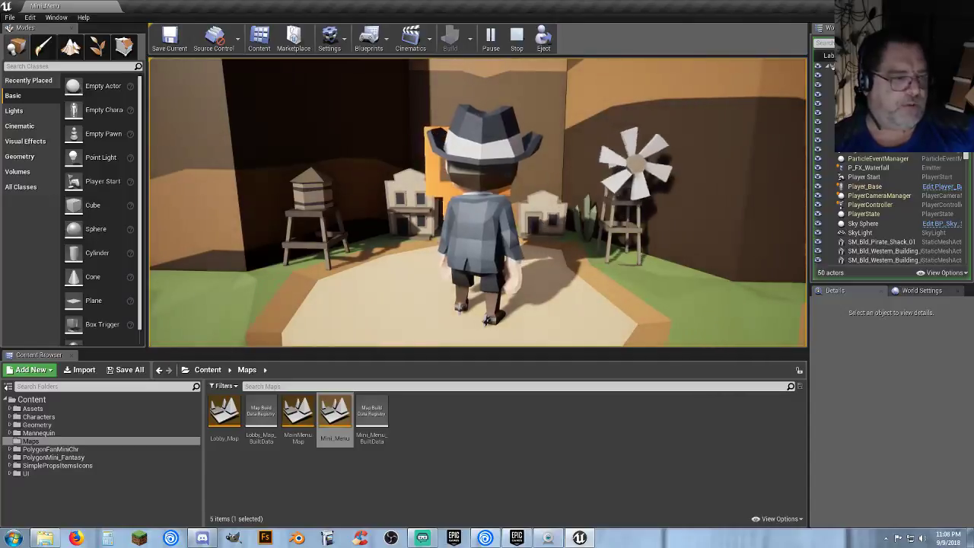
key(s)
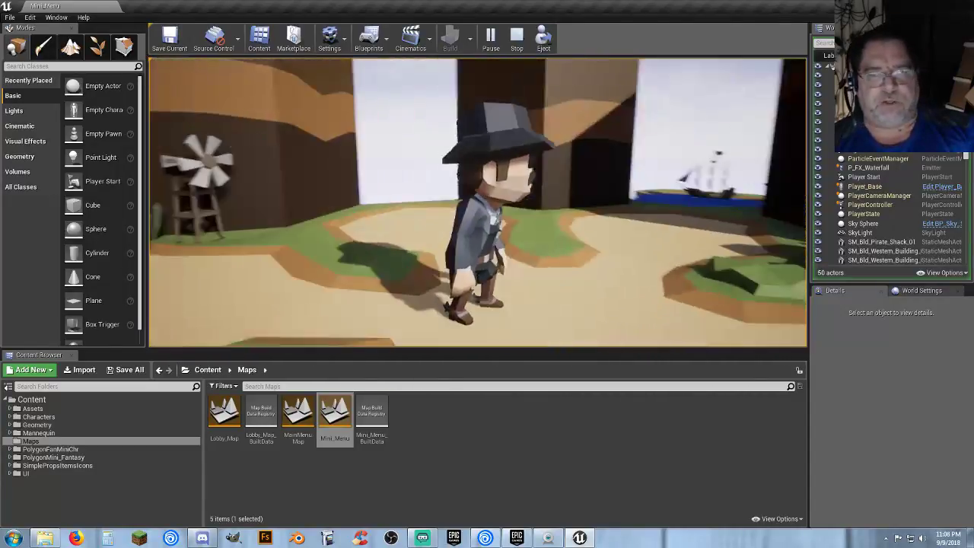
key(d)
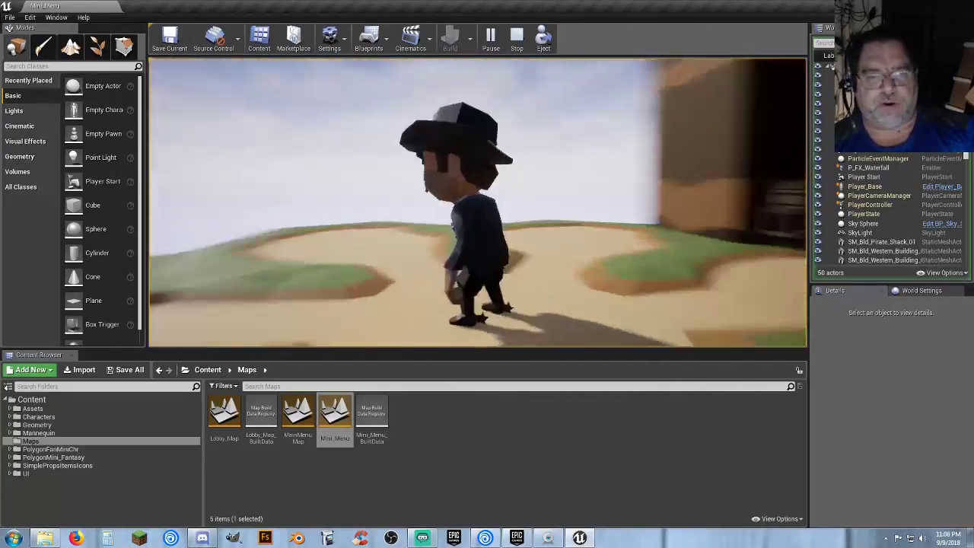
key(s)
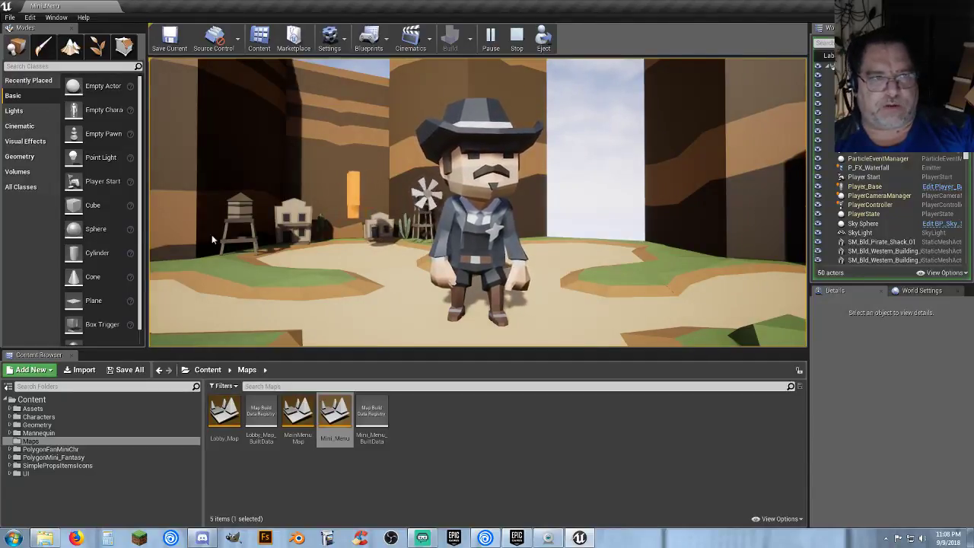
- Stop the Mini_Menu play session and close the editor
key(Escape)
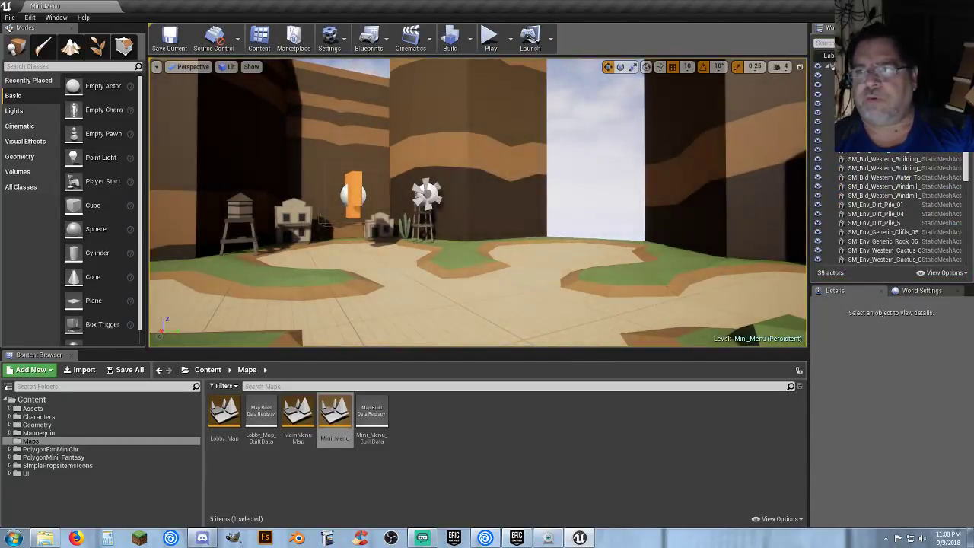
click(962, 6)
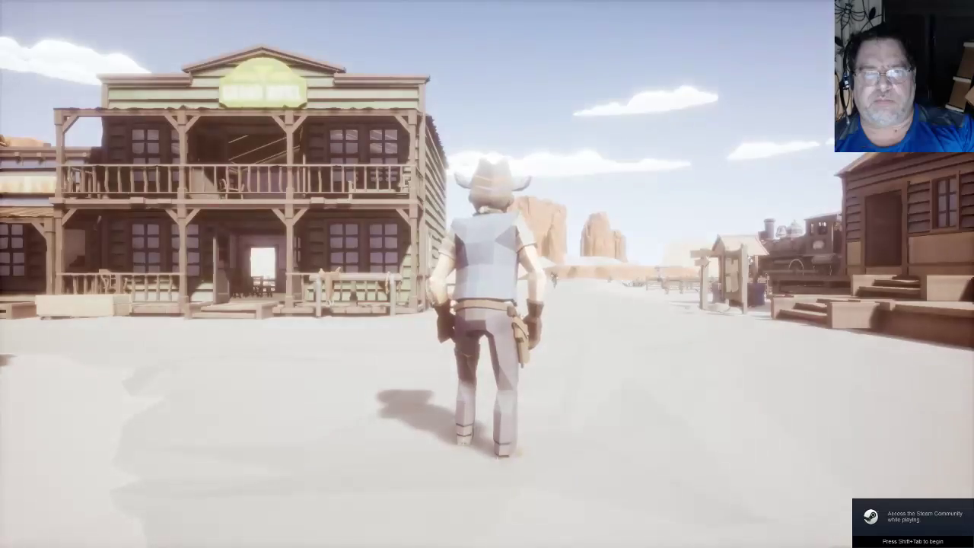
key(s)
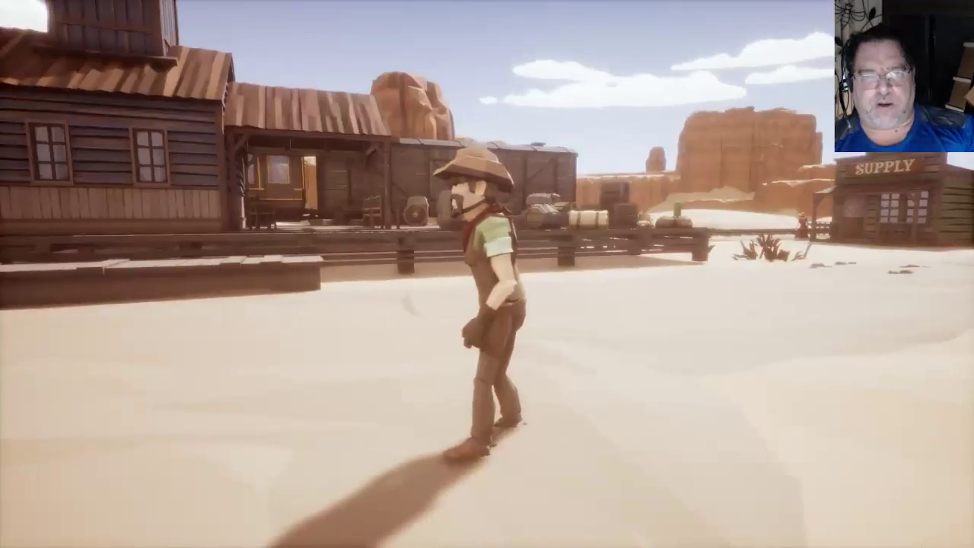
key(w)
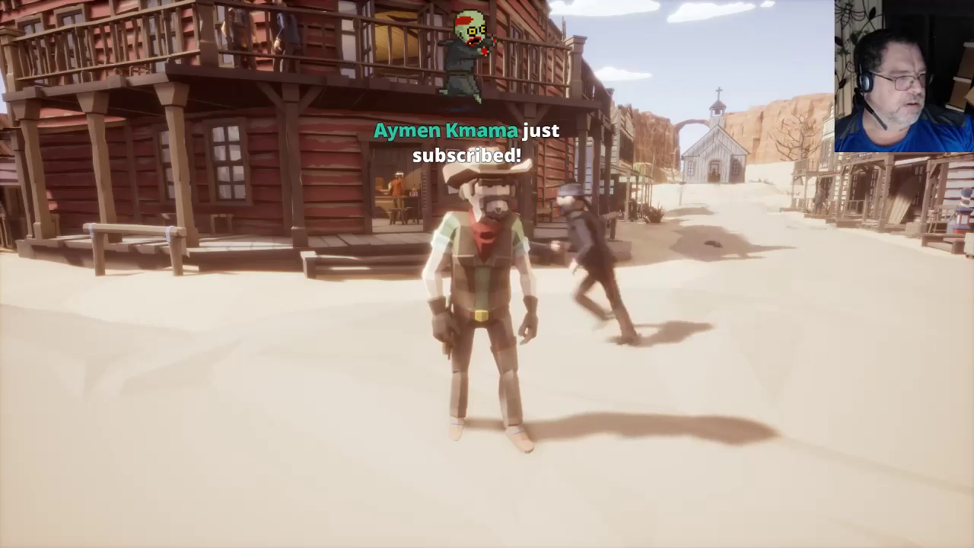
key(d)
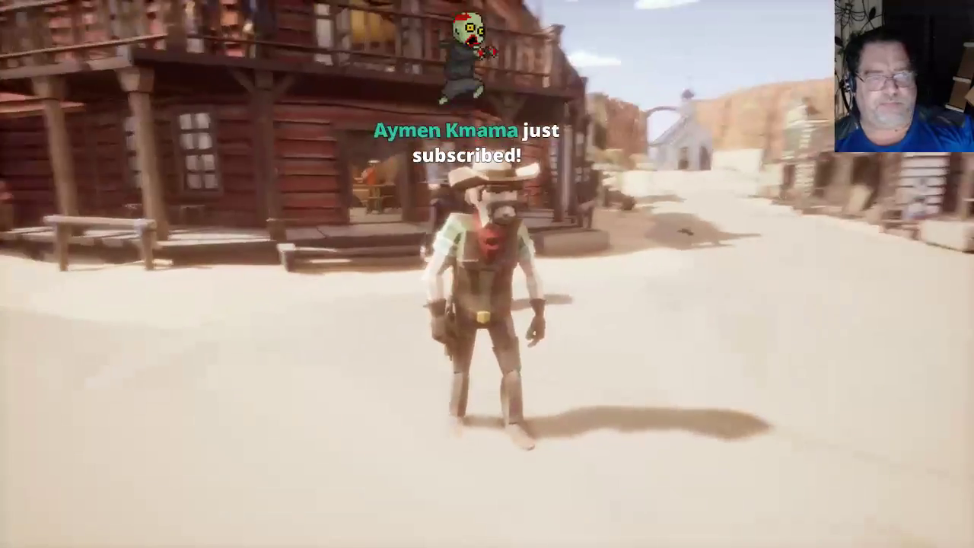
key(d)
key(d)
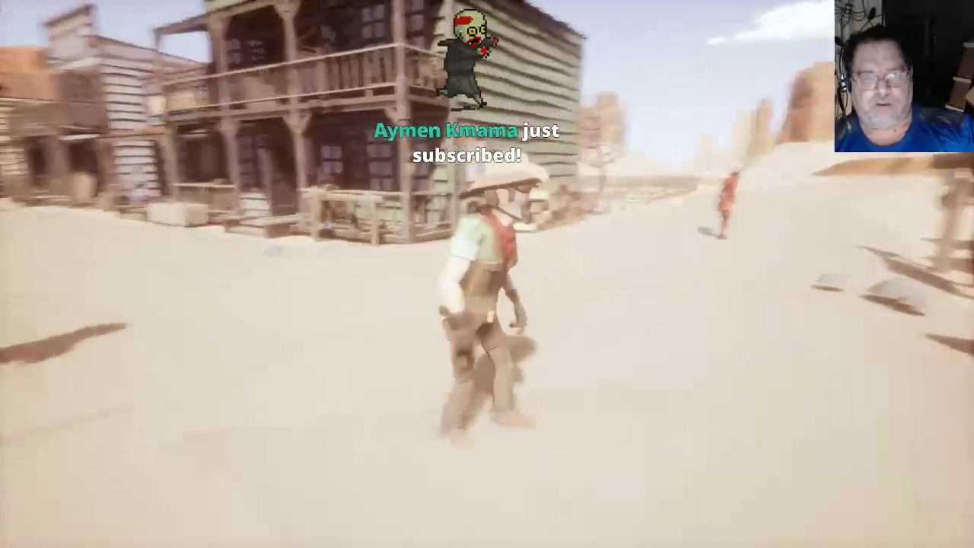
key(s)
key(a)
key(w)
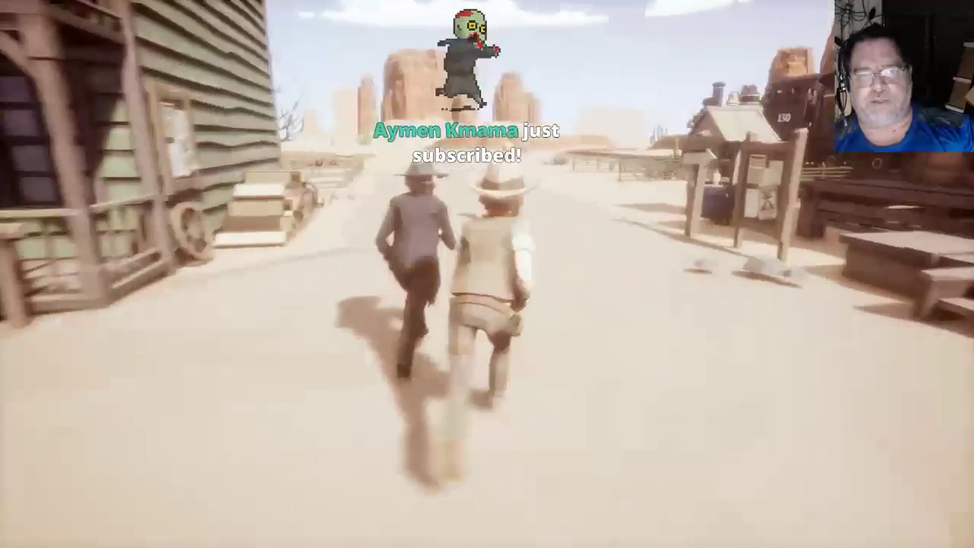
key(a)
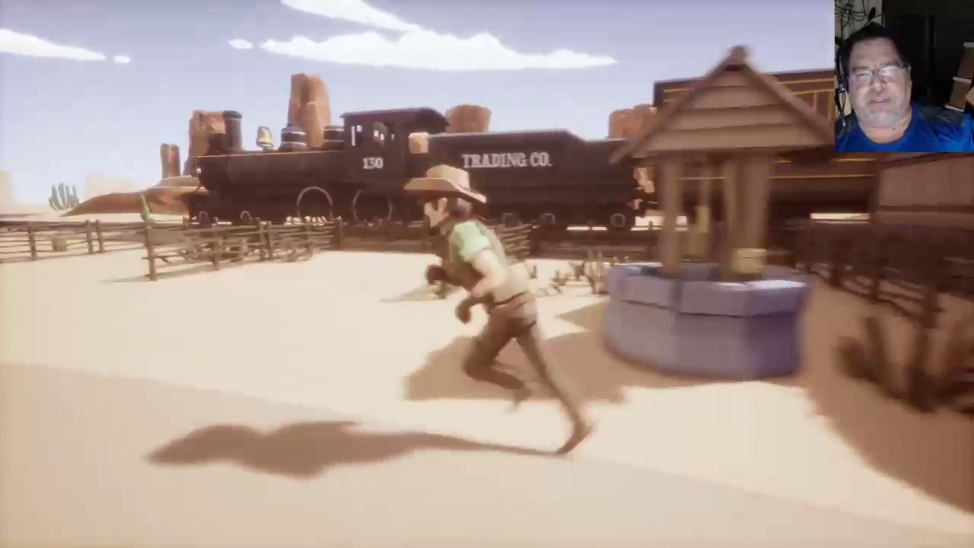
key(s)
key(w)
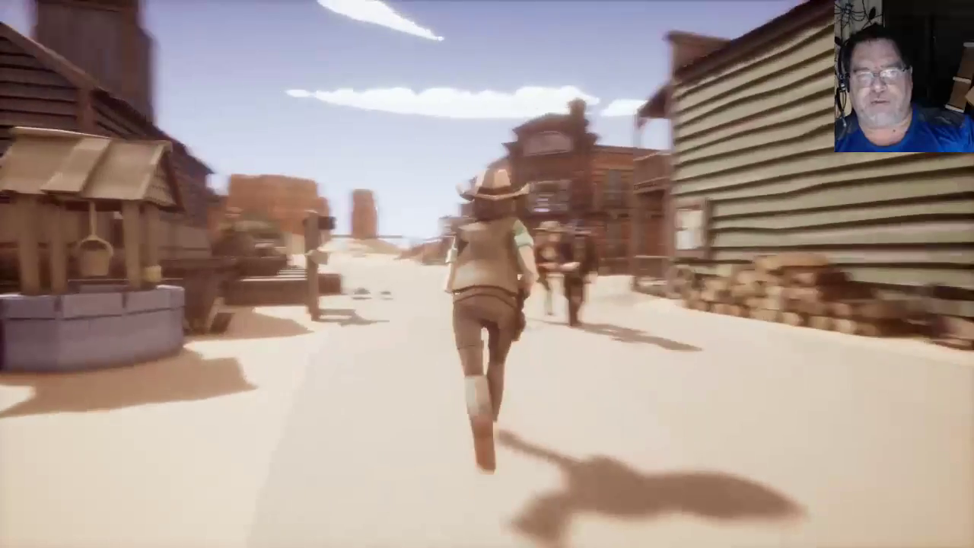
key(w)
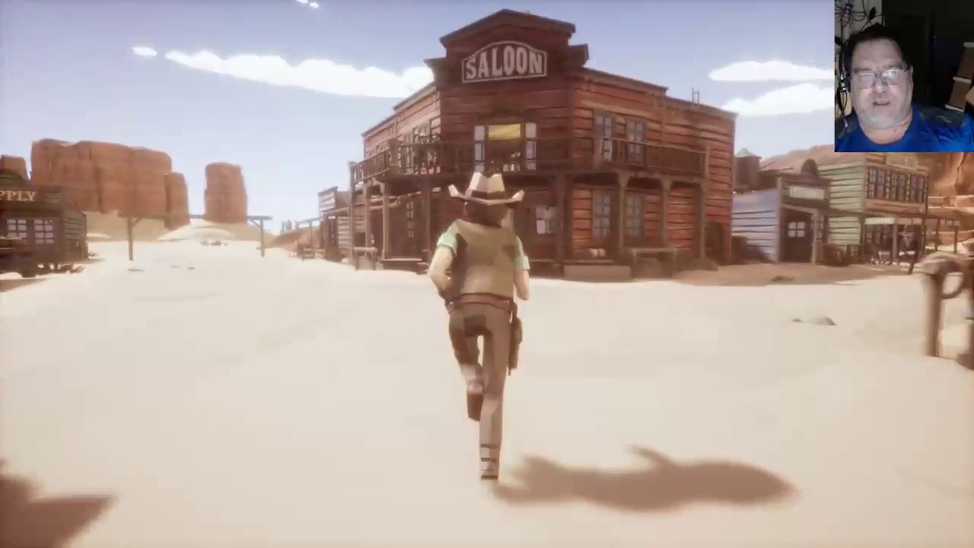
key(w)
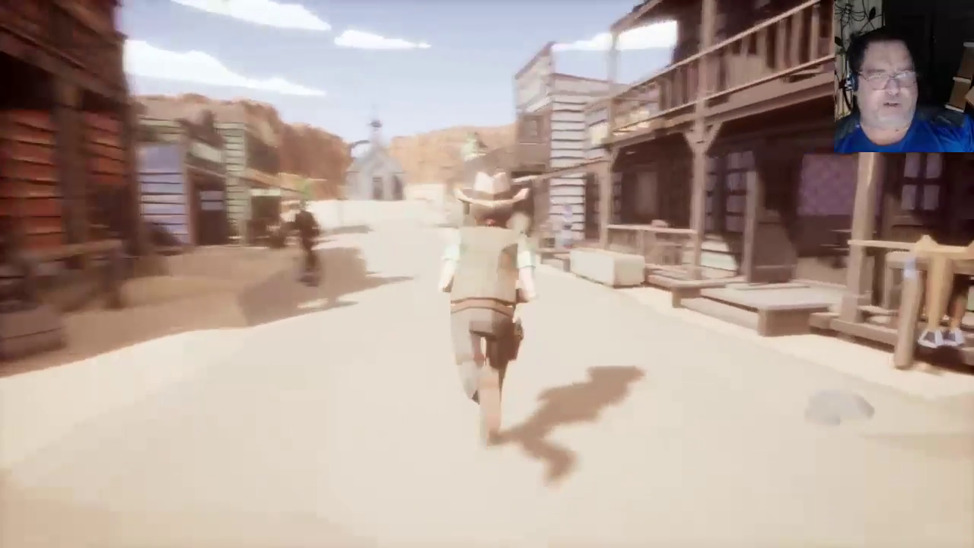
key(w)
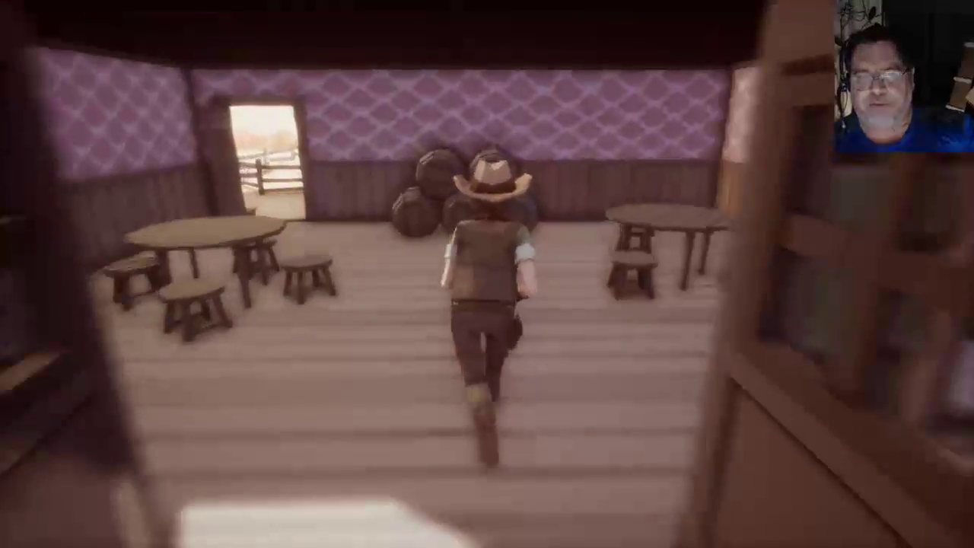
key(w)
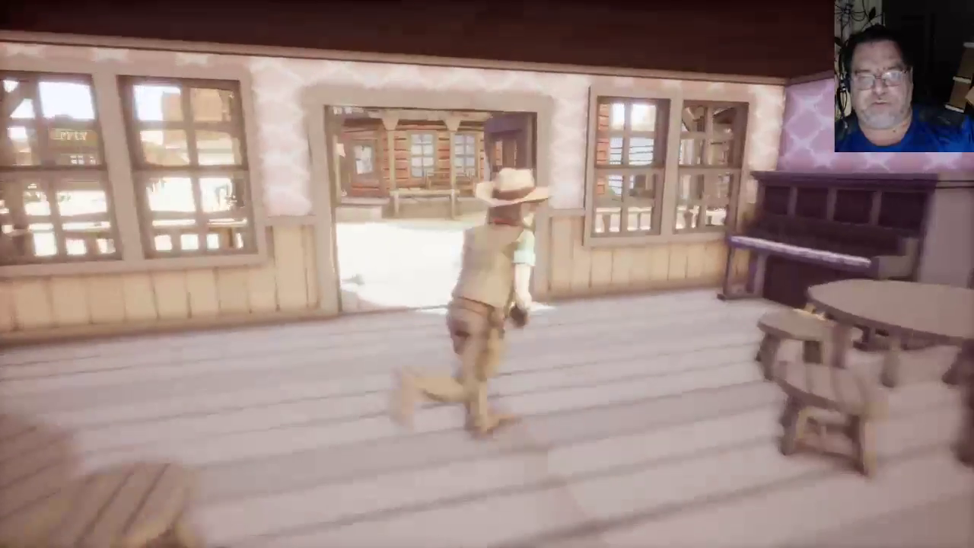
key(w)
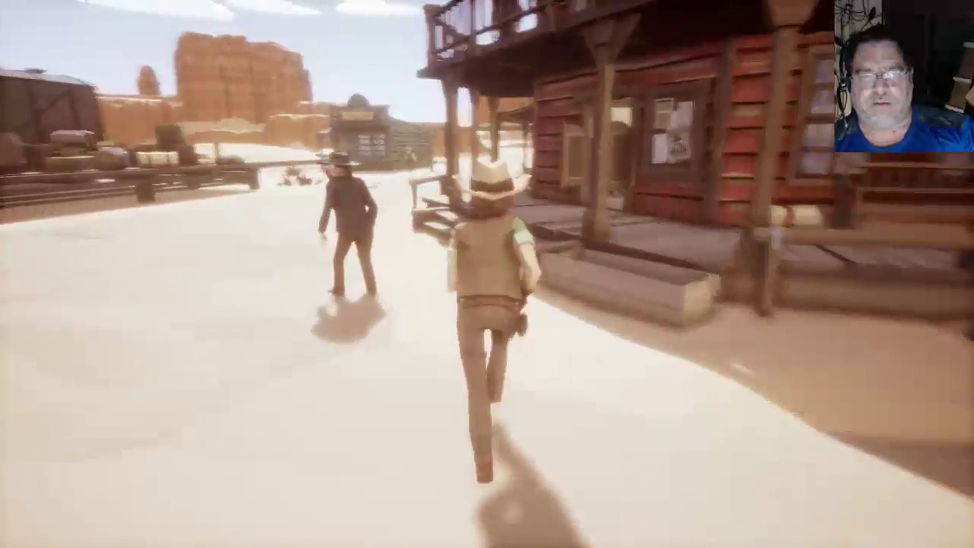
key(w)
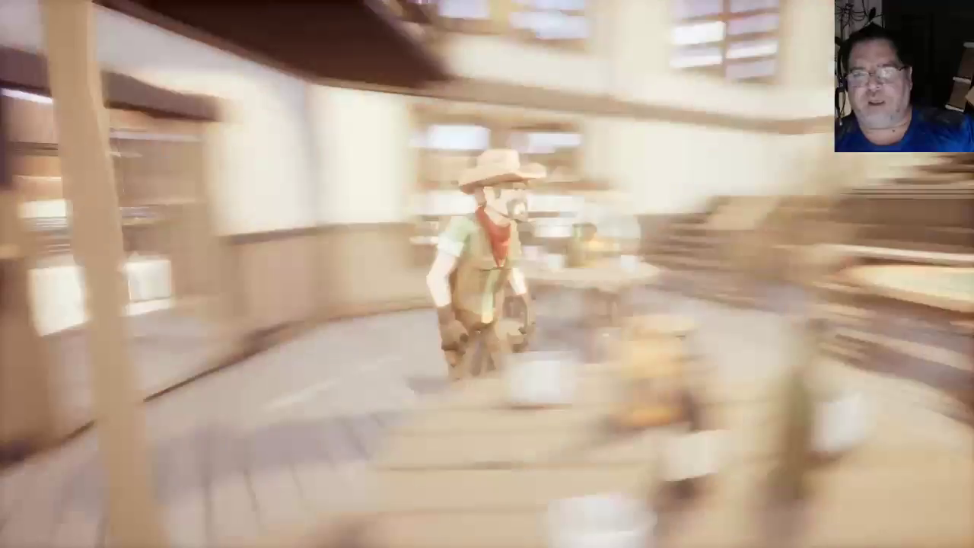
key(w)
key(w)
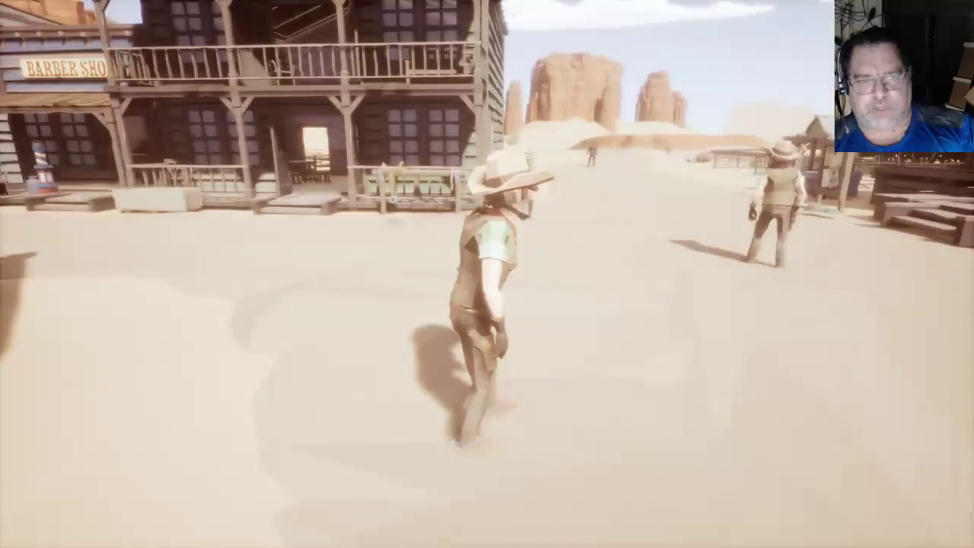
- Return from the western town demo to its main menu and exit the game
key(Escape)
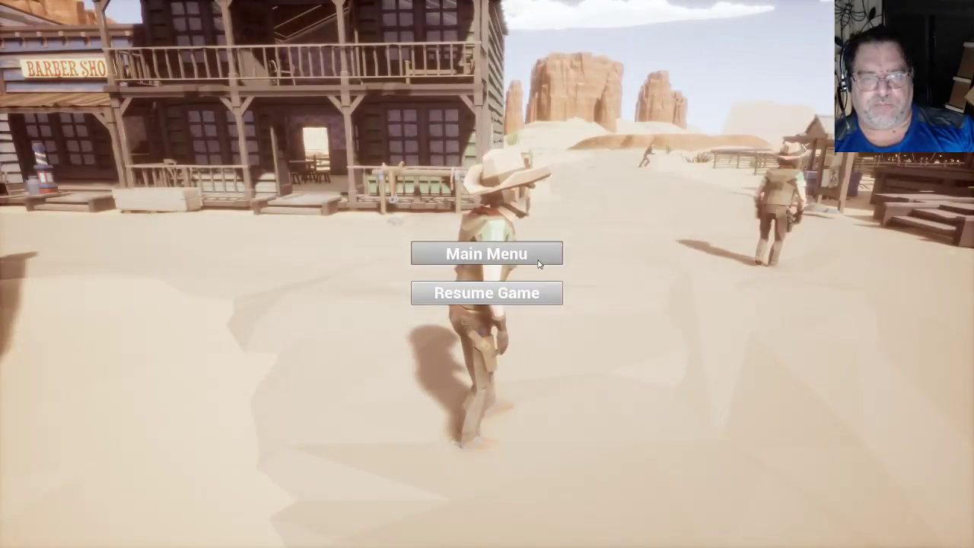
click(517, 255)
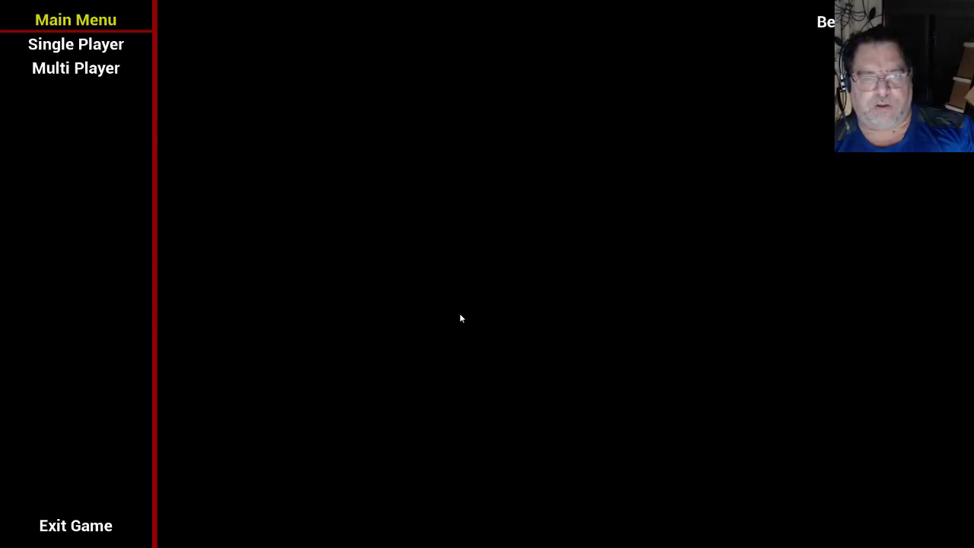
click(60, 525)
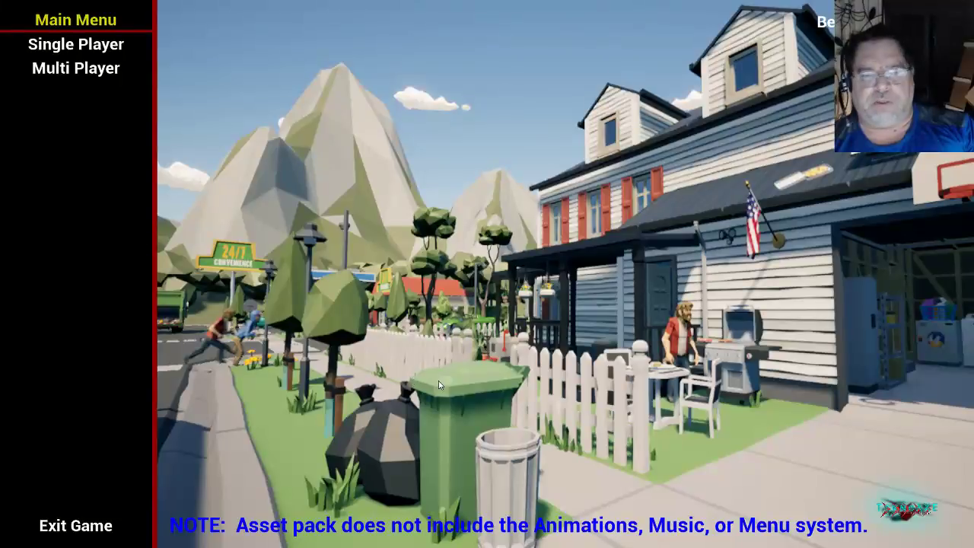
- Show the multiplayer options in the suburban town demo's main menu, then start a single-player game and make the character jump
click(111, 69)
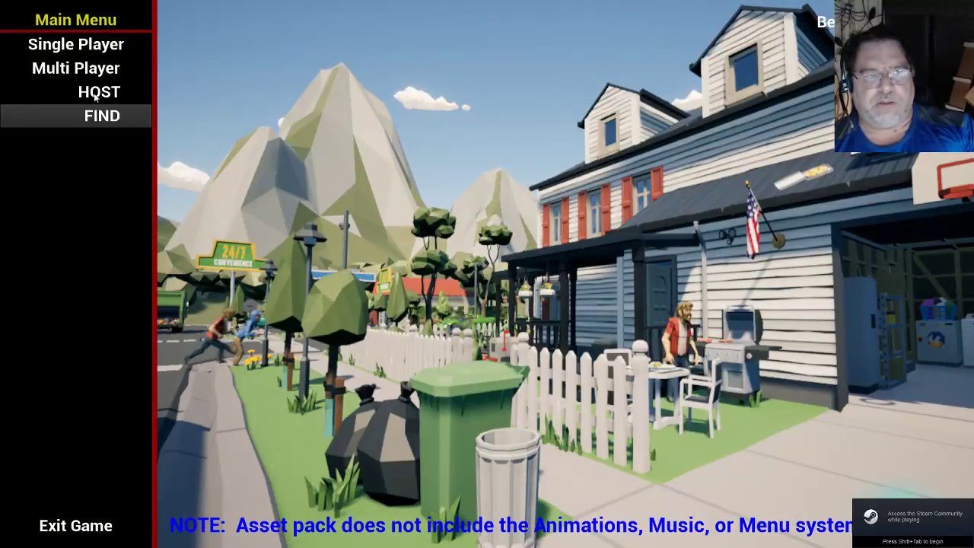
click(102, 48)
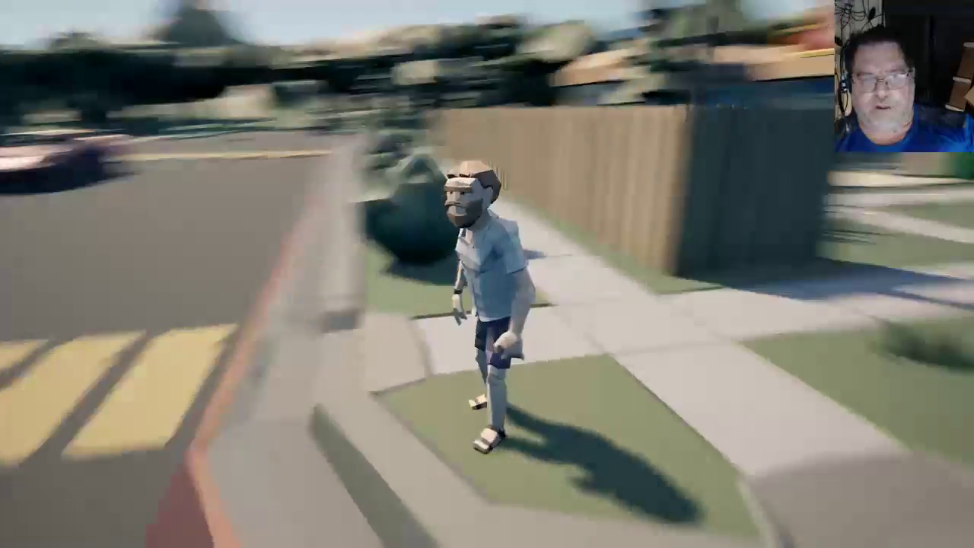
key(space)
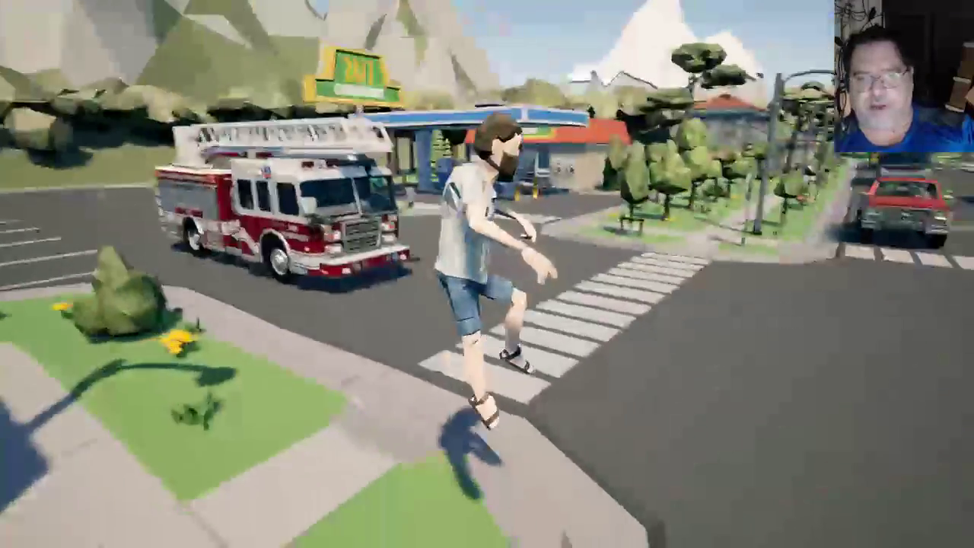
- Run the character across the intersection, past the school bus, and into the white house with red shutters
key(w)
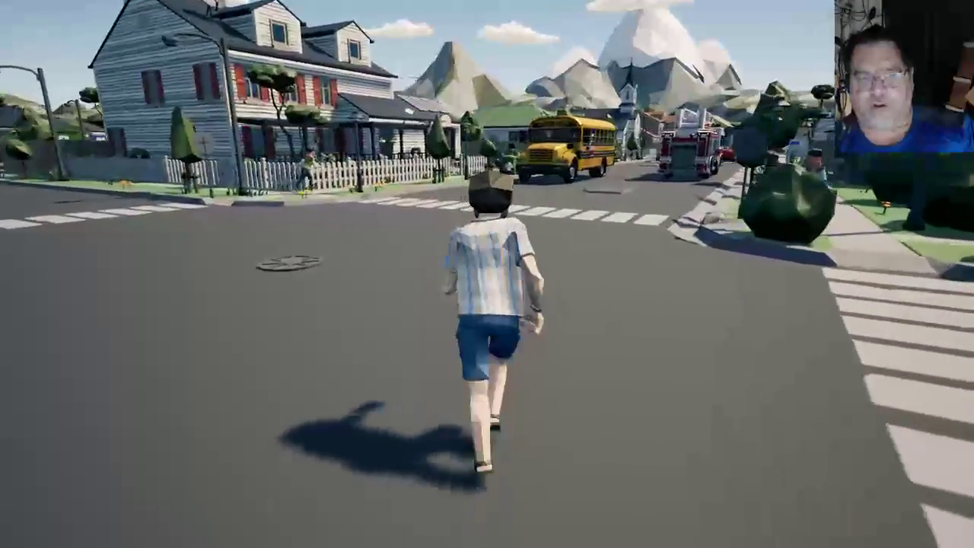
key(w)
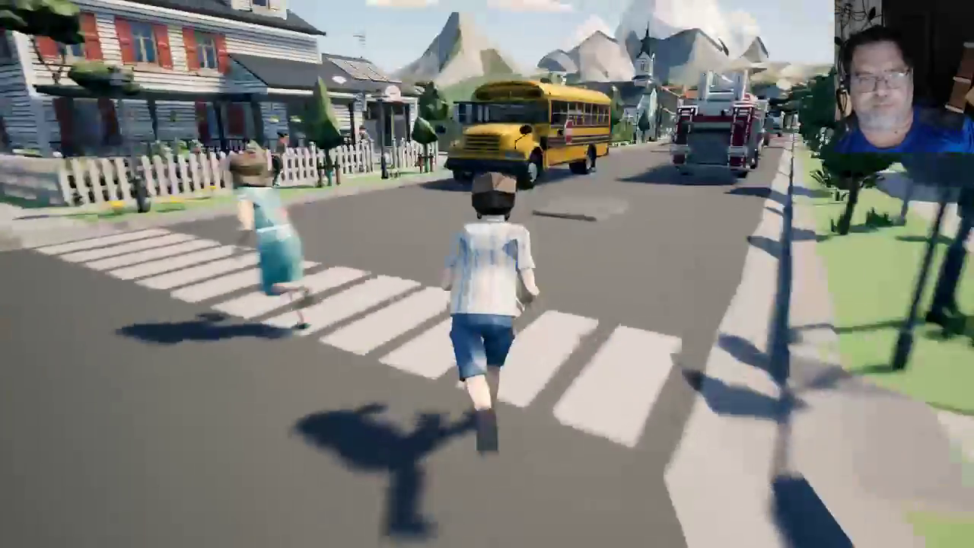
key(w)
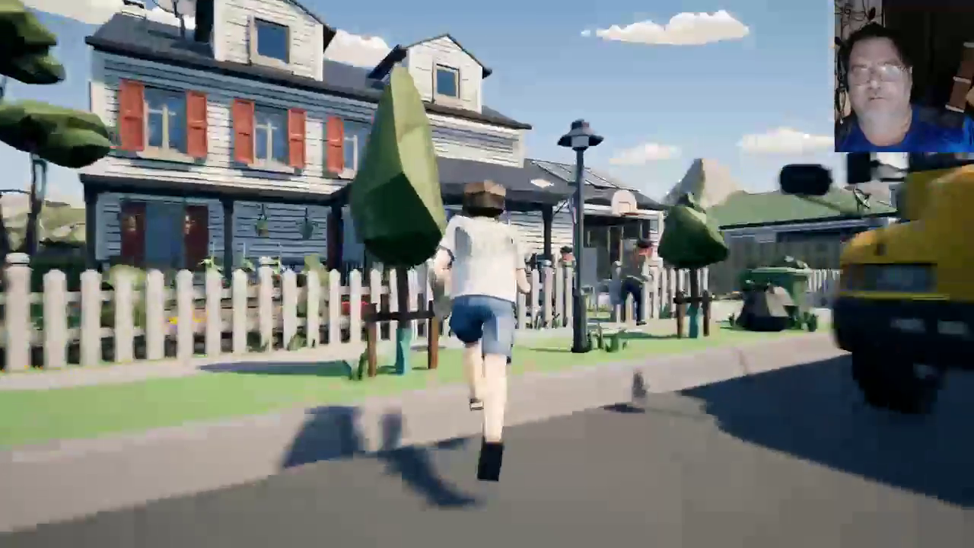
key(w)
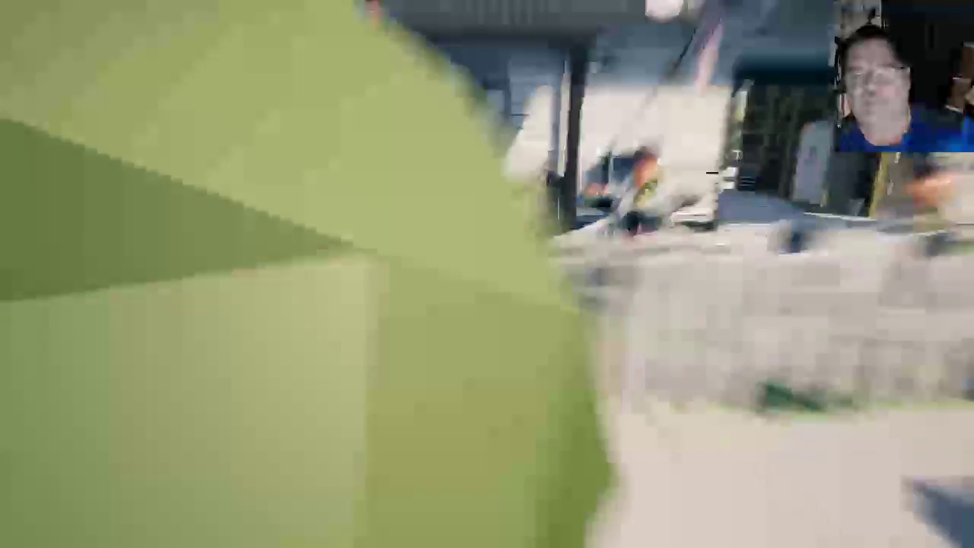
- Explore the house's staircase, climbing to the upper floor and coming back down to the entrance hall
key(w)
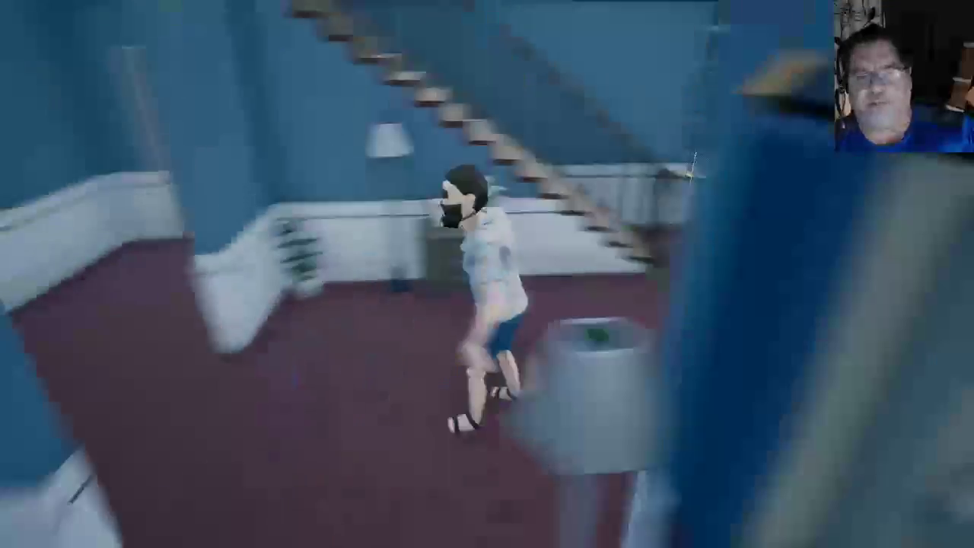
key(w)
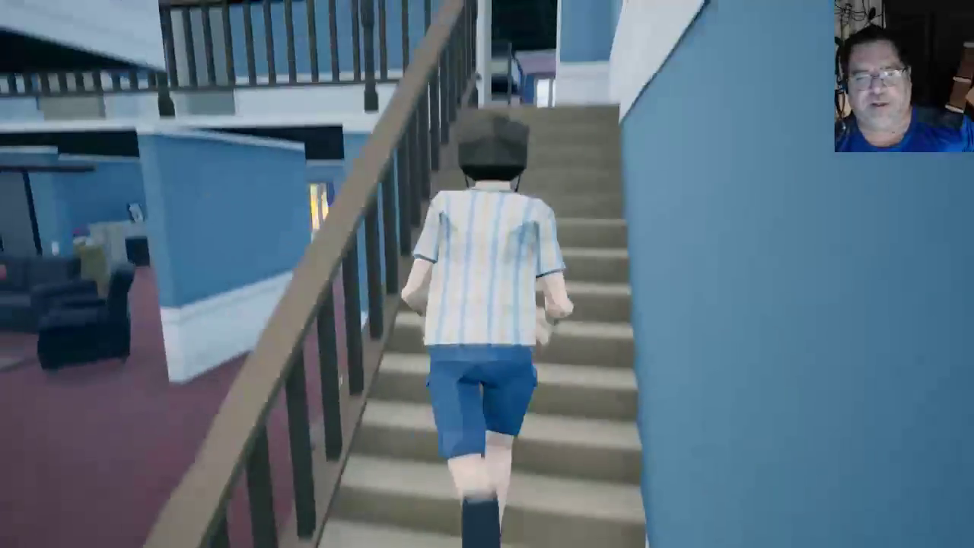
key(w)
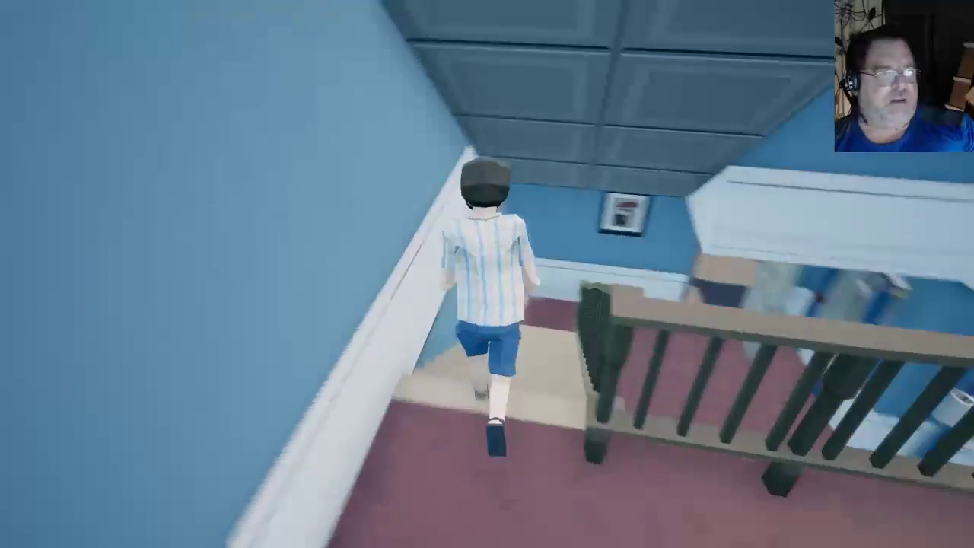
key(w)
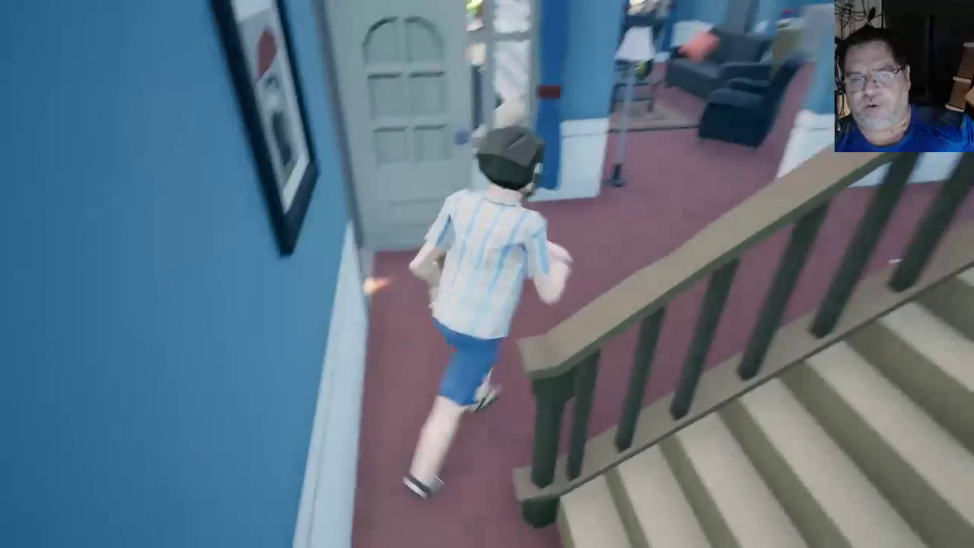
- Tour the ground floor, viewing the living room with the television and the dining area by the fireplace
key(w)
key(w)
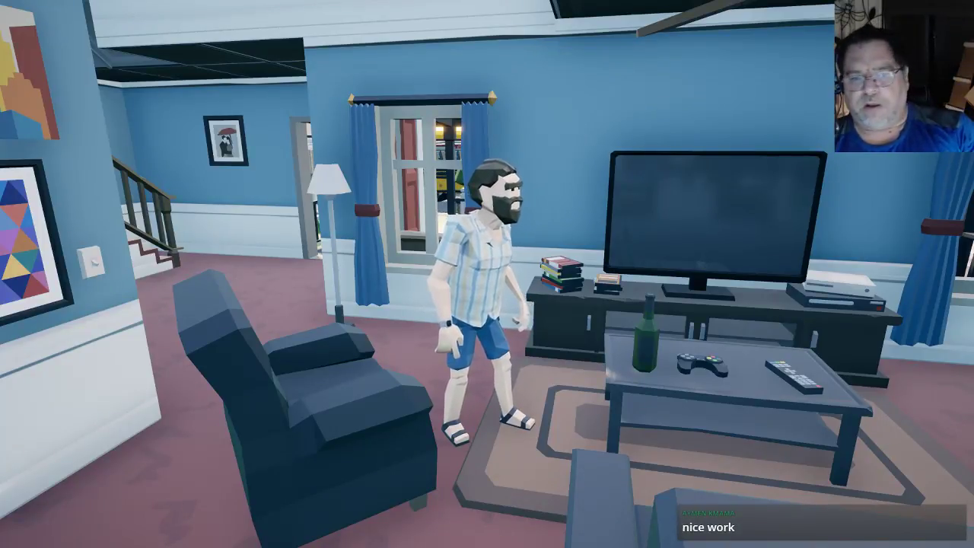
key(w)
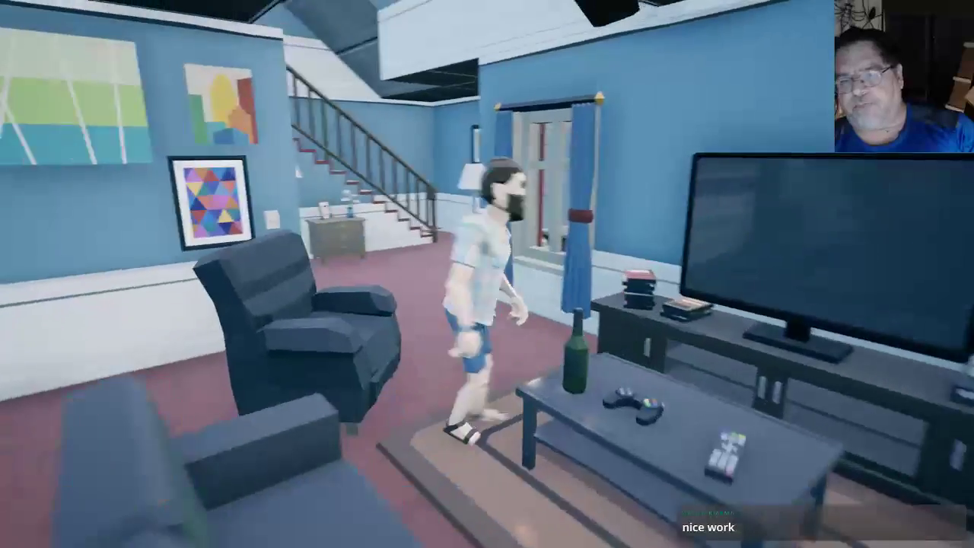
key(w)
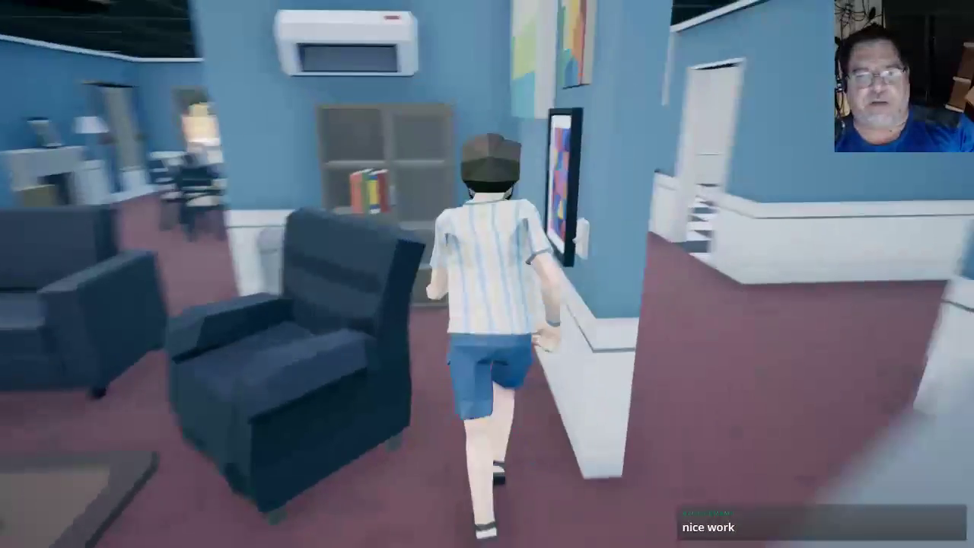
key(w)
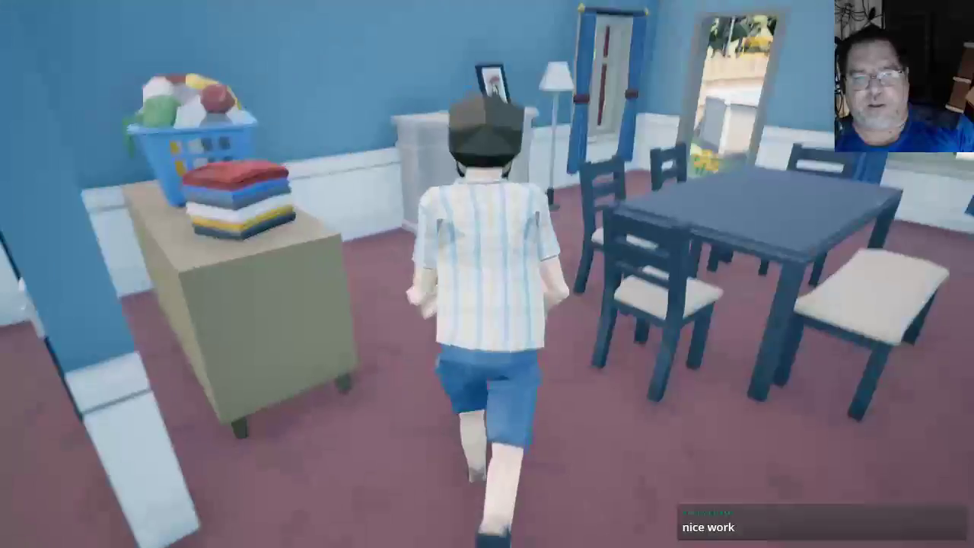
key(w)
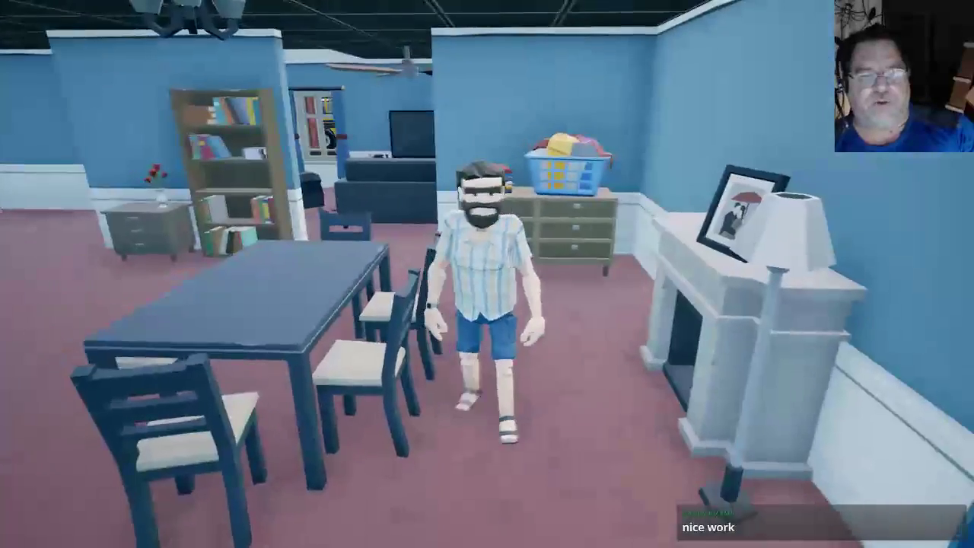
- Walk around the dining table and bookshelf, then past the kitchen and bathroom to the garage doorway
key(a)
key(w)
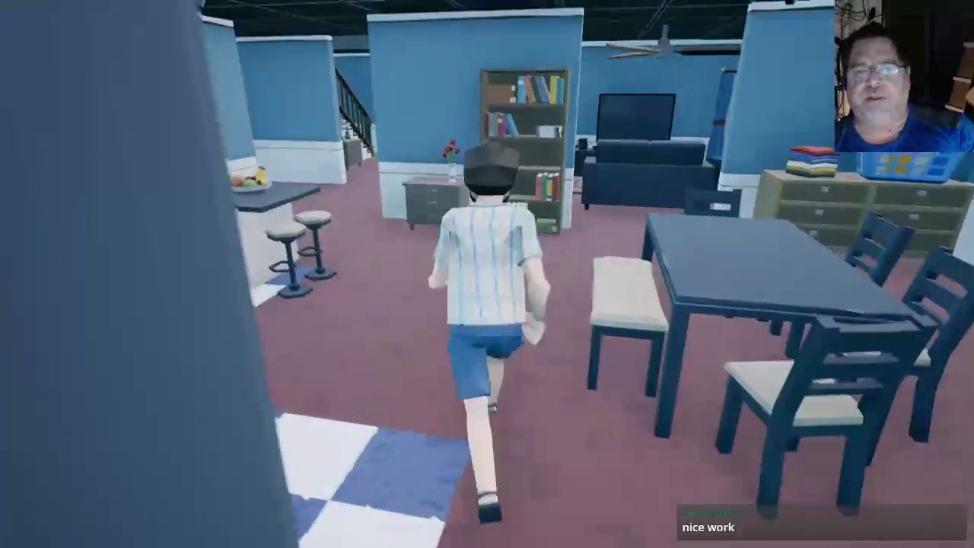
key(w)
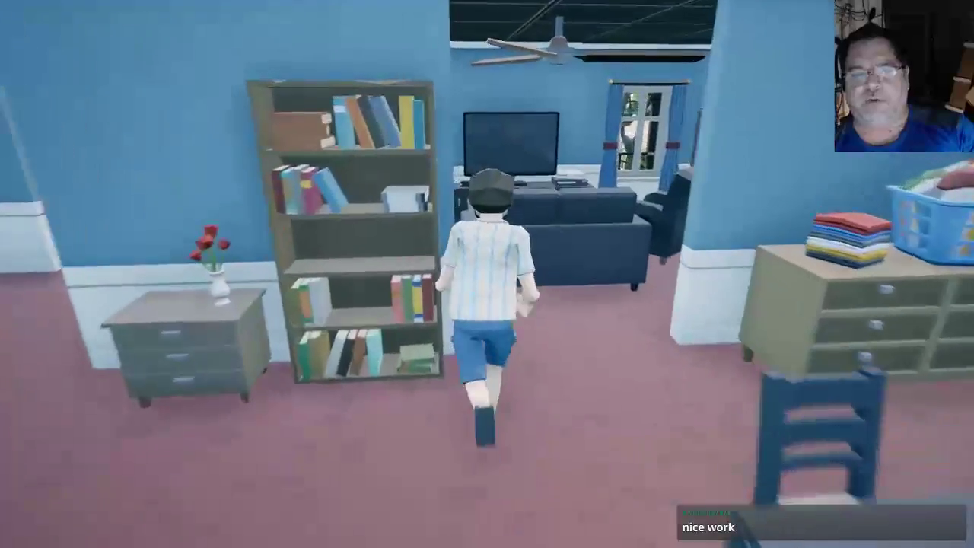
key(w)
key(s)
key(d)
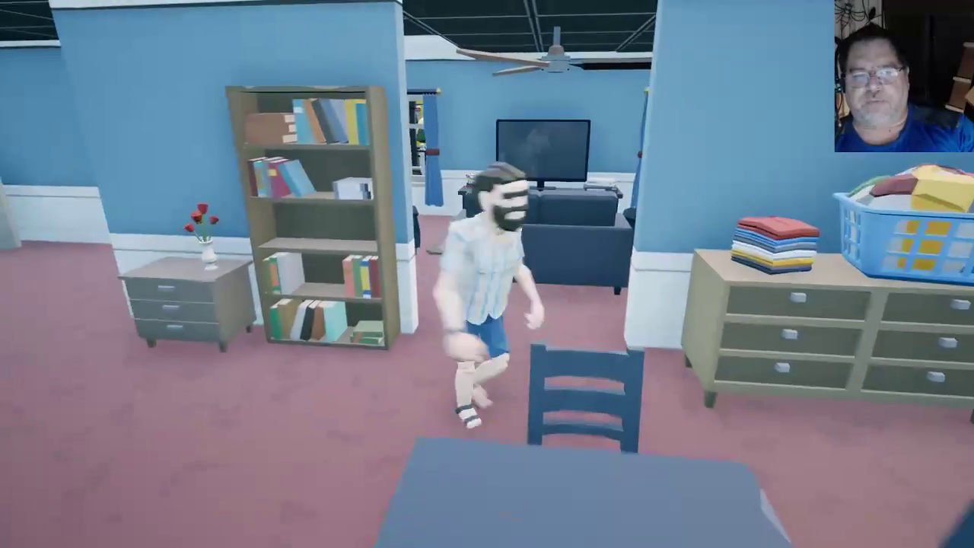
key(w)
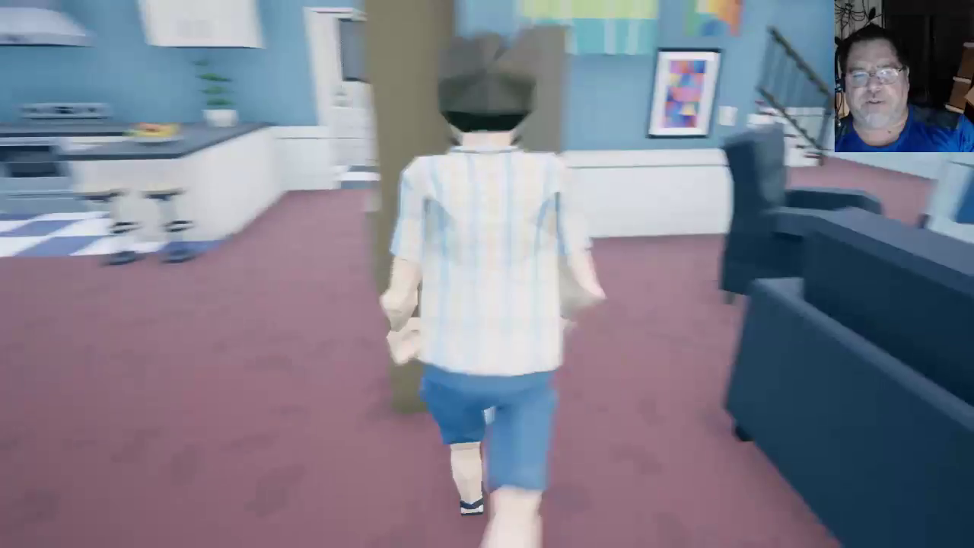
key(w)
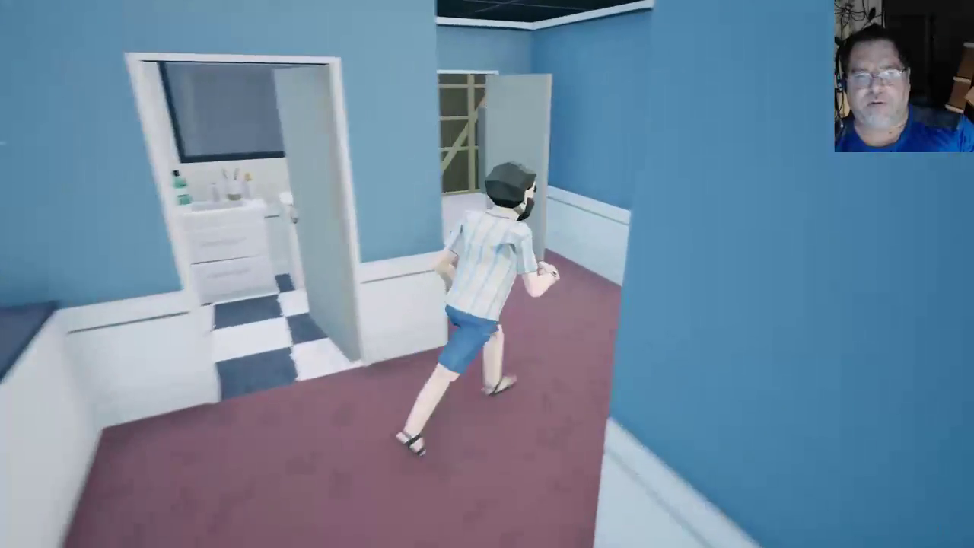
- Run through the garage onto the driveway and view the front yard with its grill and picket fence
key(w)
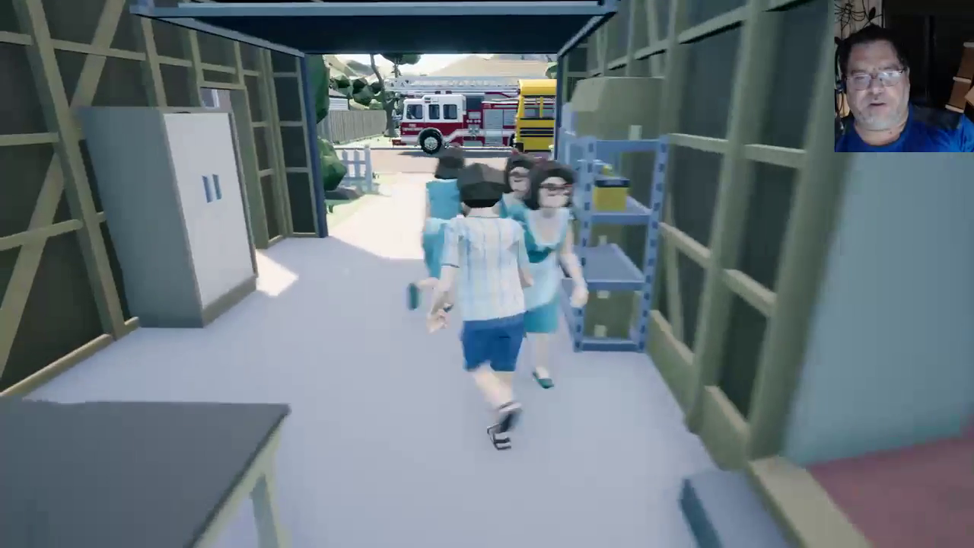
key(w)
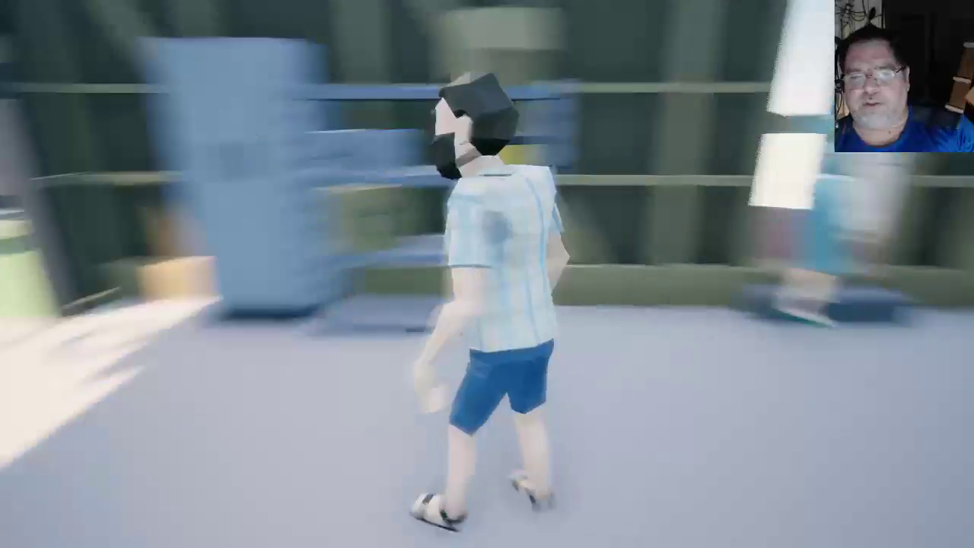
key(w)
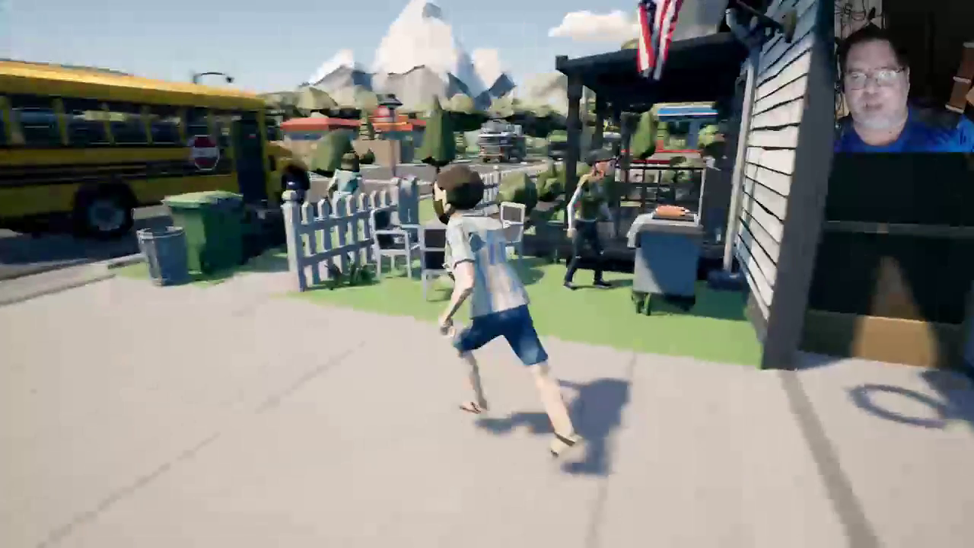
key(w)
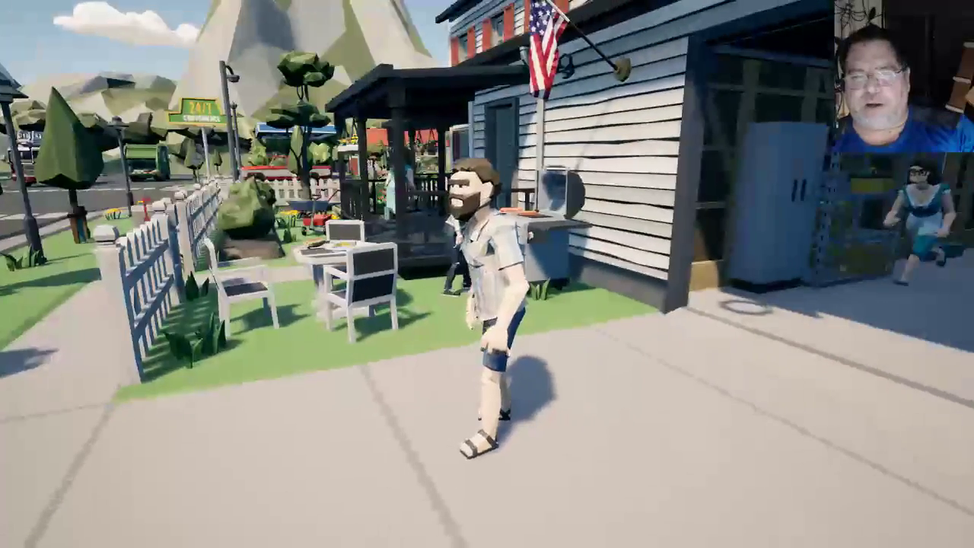
key(w)
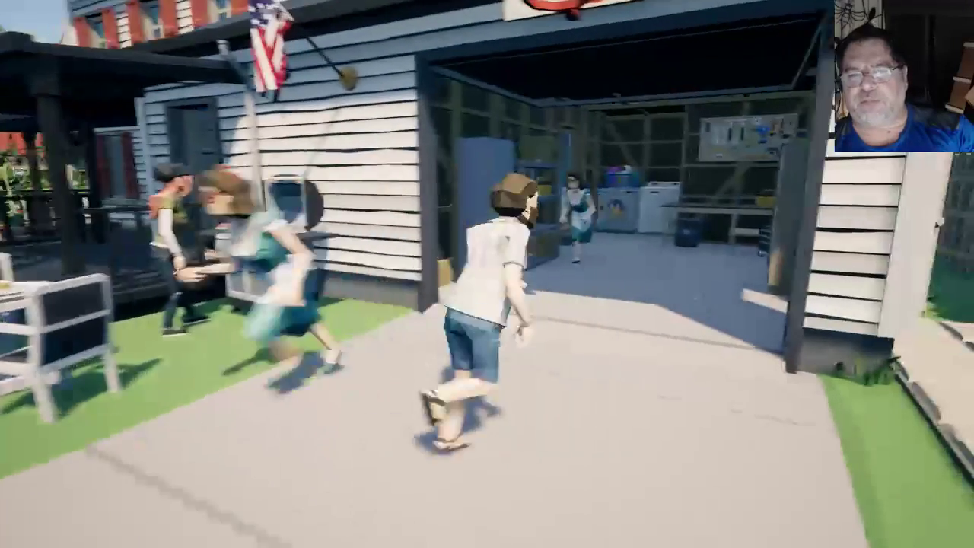
- Return inside the garage and look around the shelving, workbench and laundry machines near the inner doorway
key(w)
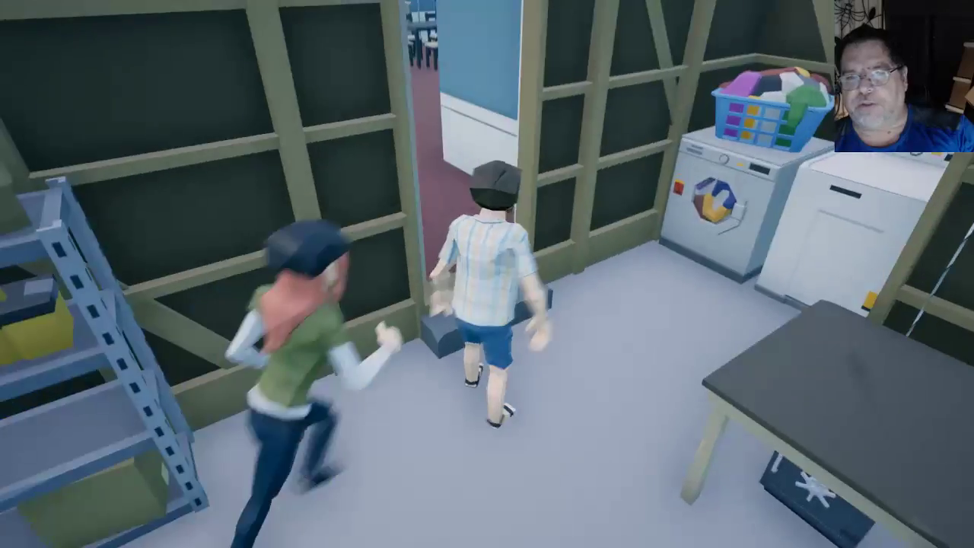
key(w)
key(s)
key(s)
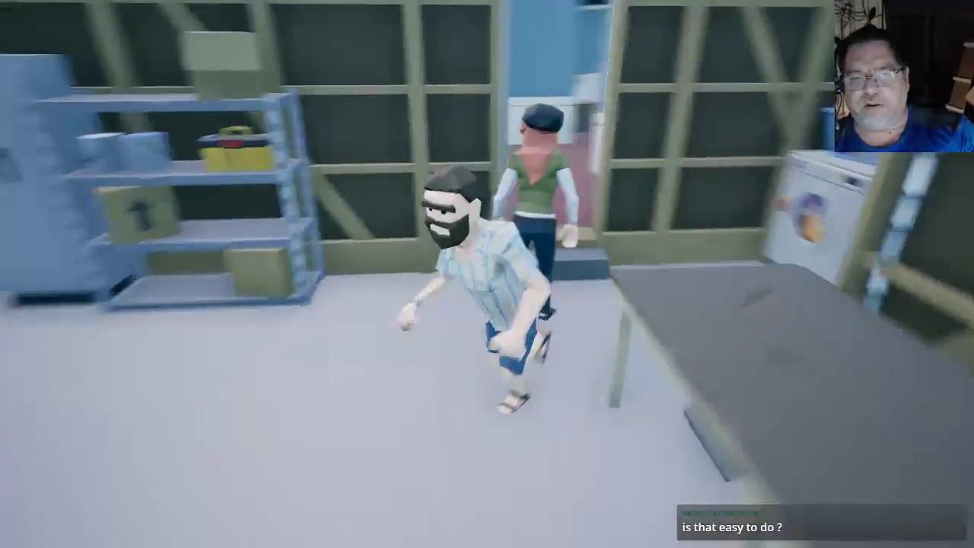
key(a)
key(w)
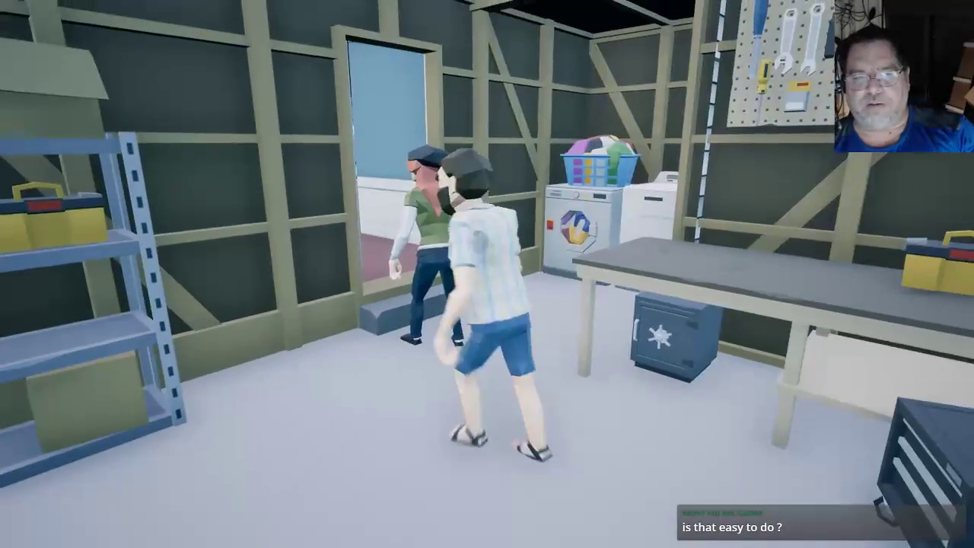
- Run out of the garage, follow the picket fence to the front porch and enter the house's living room area
key(w)
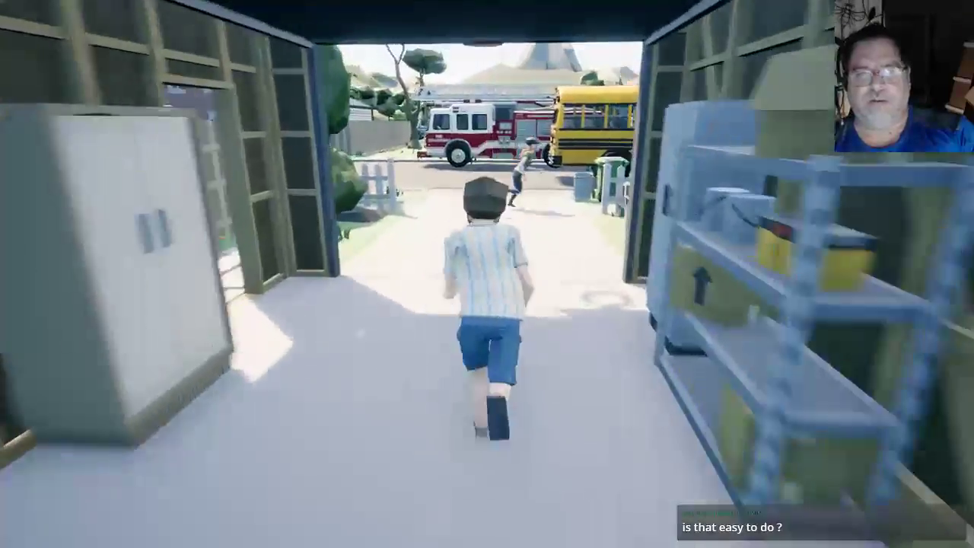
key(d)
key(a)
key(w)
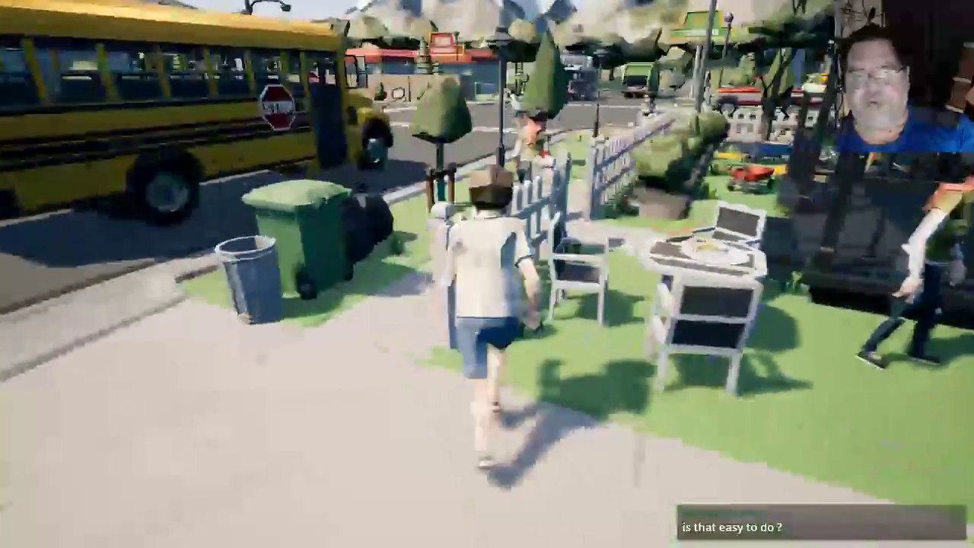
key(a)
key(w)
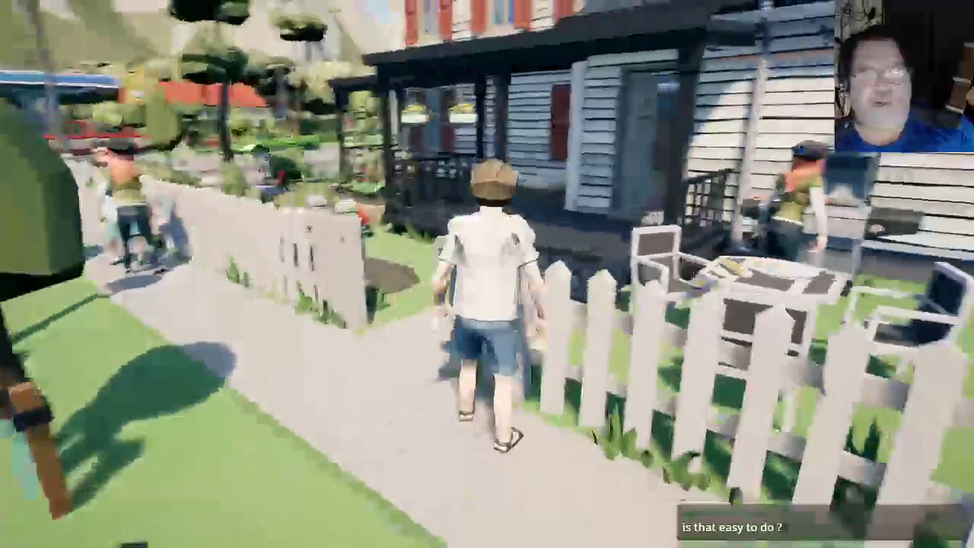
key(a)
key(w)
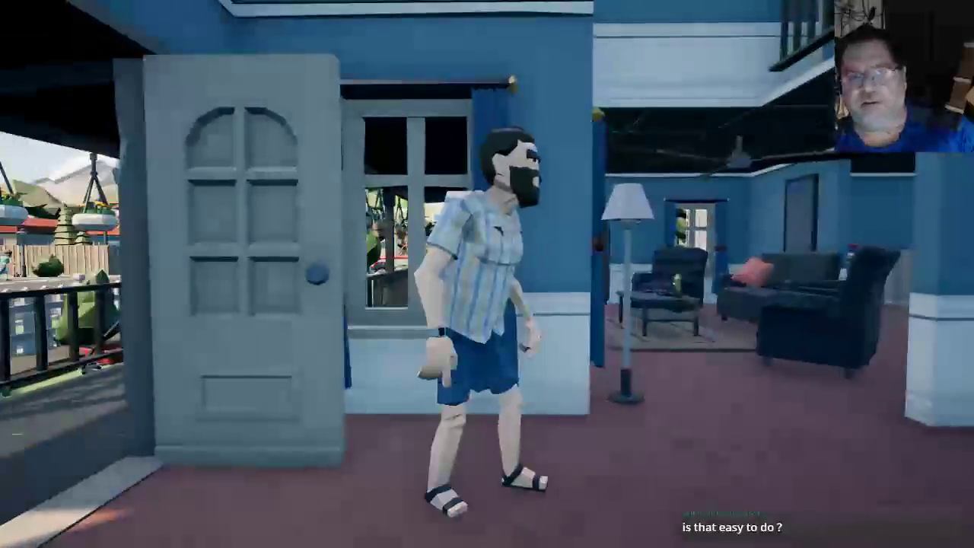
key(d)
key(w)
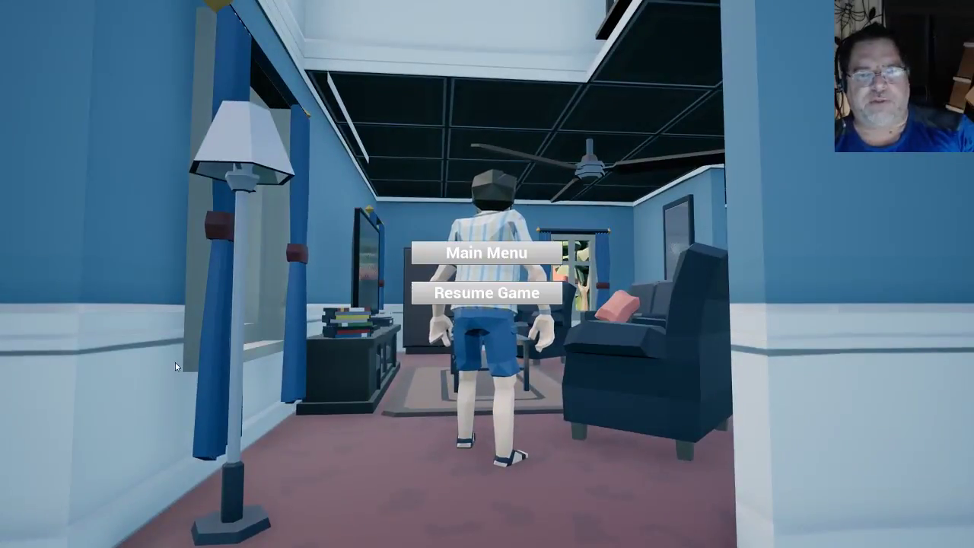
- Return from the suburban town demo to its main menu and exit the game
click(505, 256)
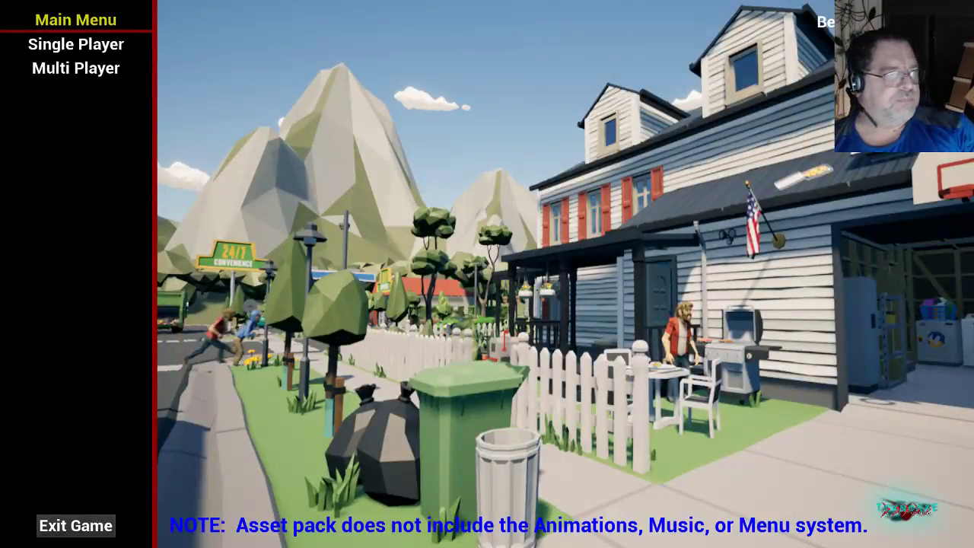
click(76, 525)
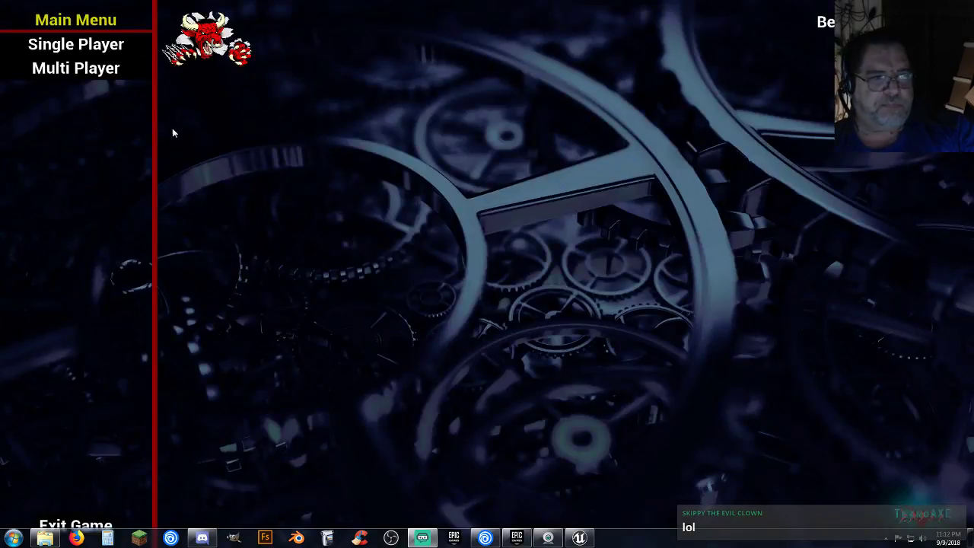
- Start a single-player game and try out the character's movement on the sand near the spawn point
click(116, 49)
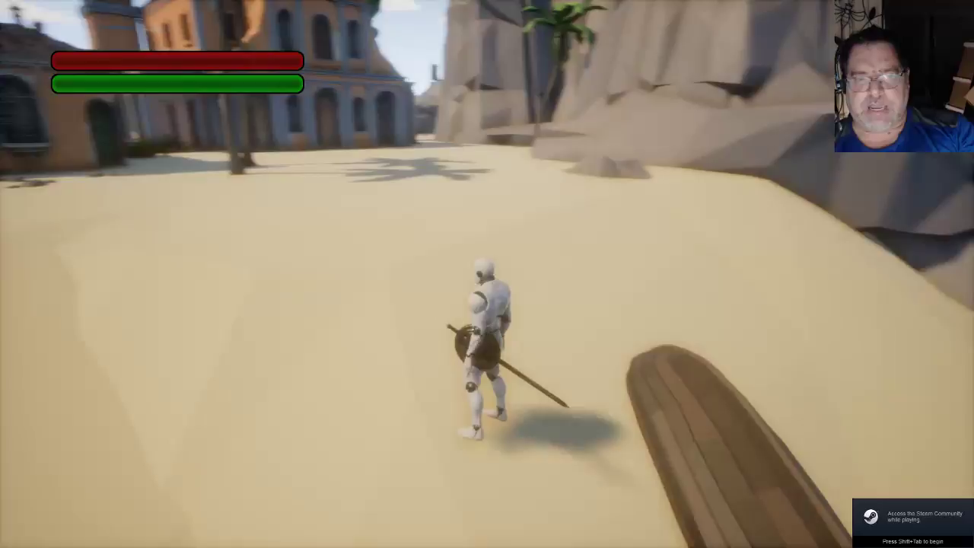
key(w)
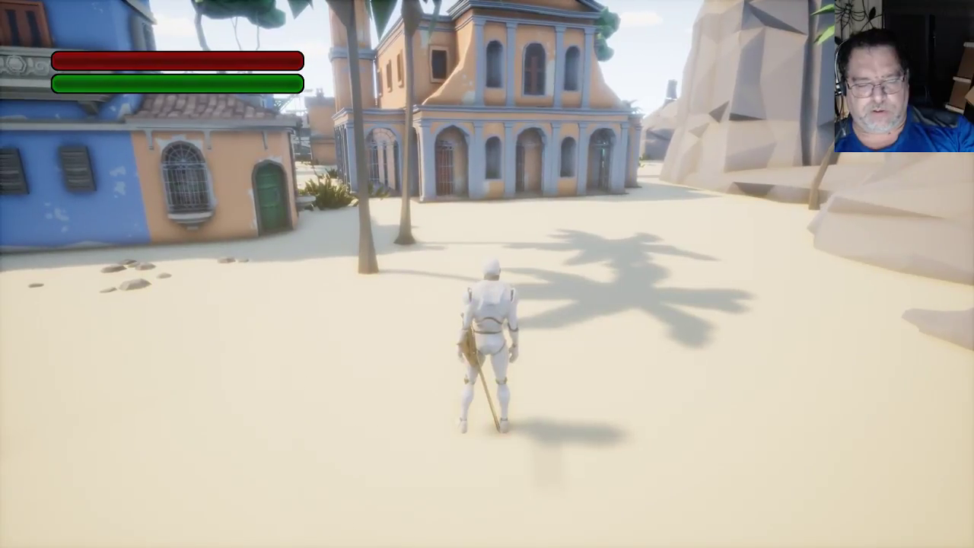
key(d)
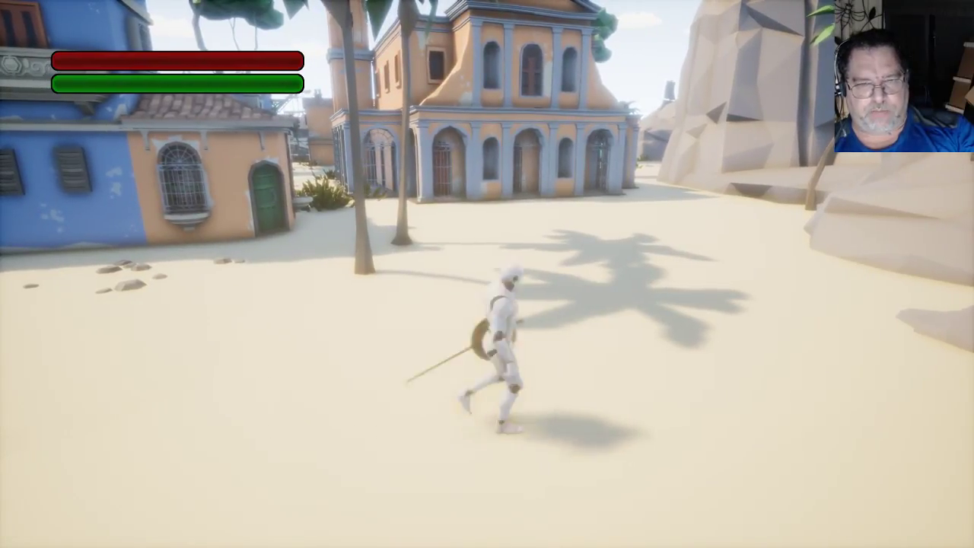
key(s)
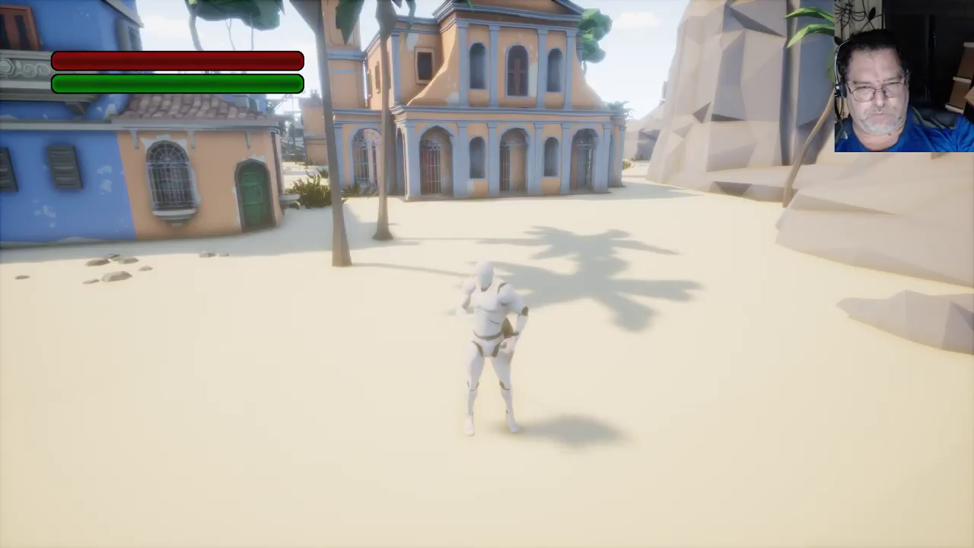
key(w)
key(space)
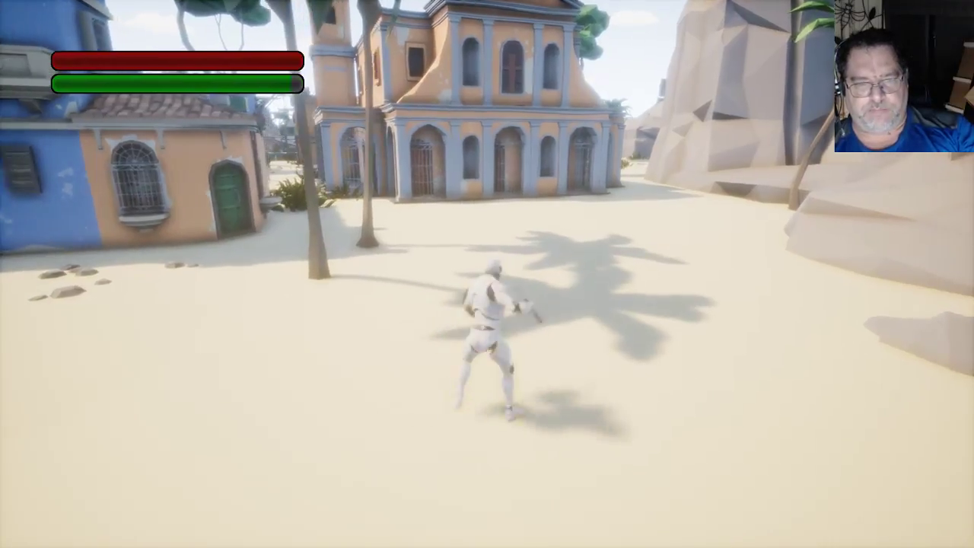
- Run across the sand to the fountain plaza and approach the armed enemy beside the orange arched building
key(w)
key(d)
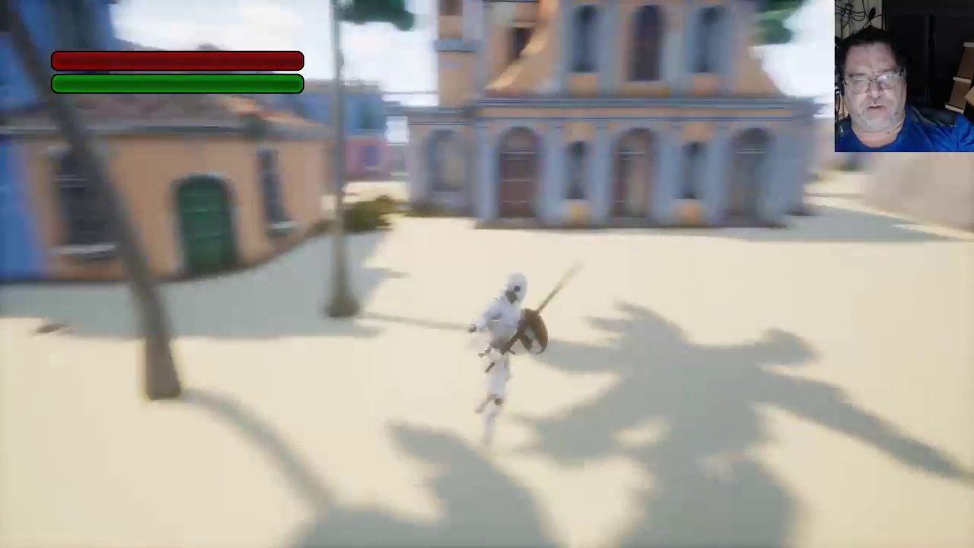
key(w)
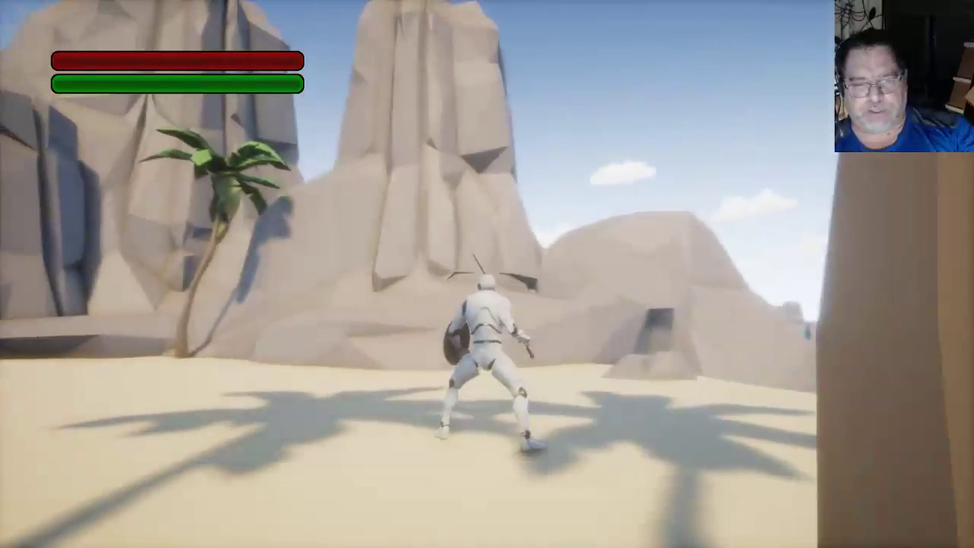
key(w)
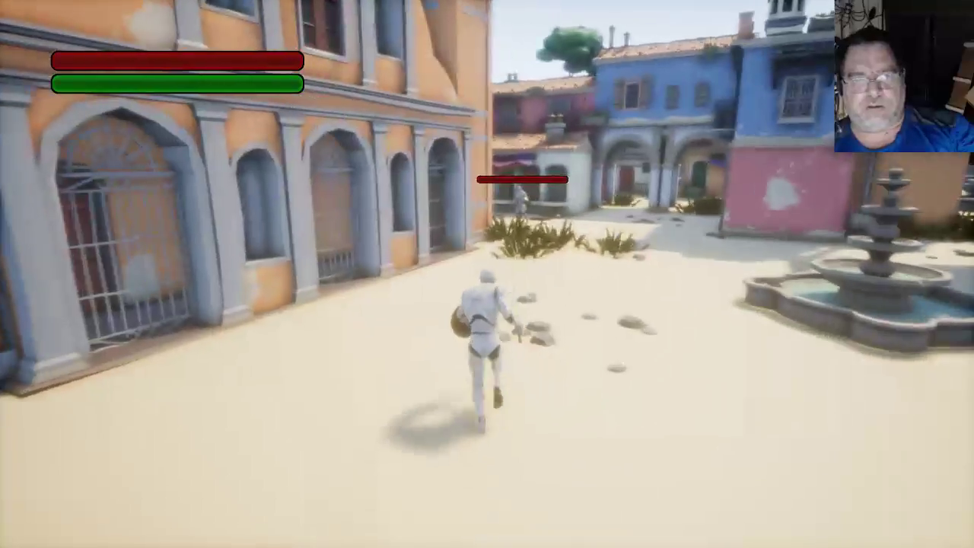
key(w)
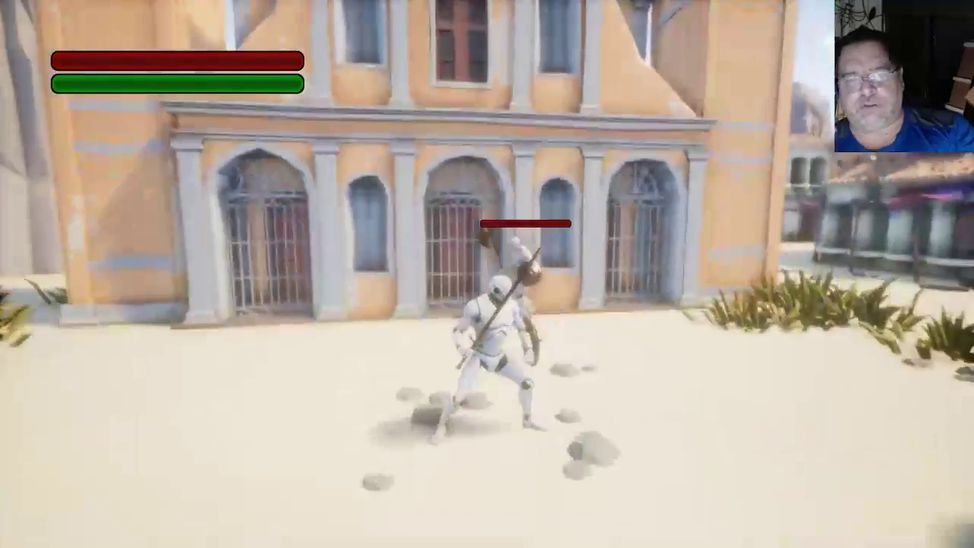
- Fight the axe-wielding enemy in front of the orange arched building with sword attacks until it is defeated
key(w)
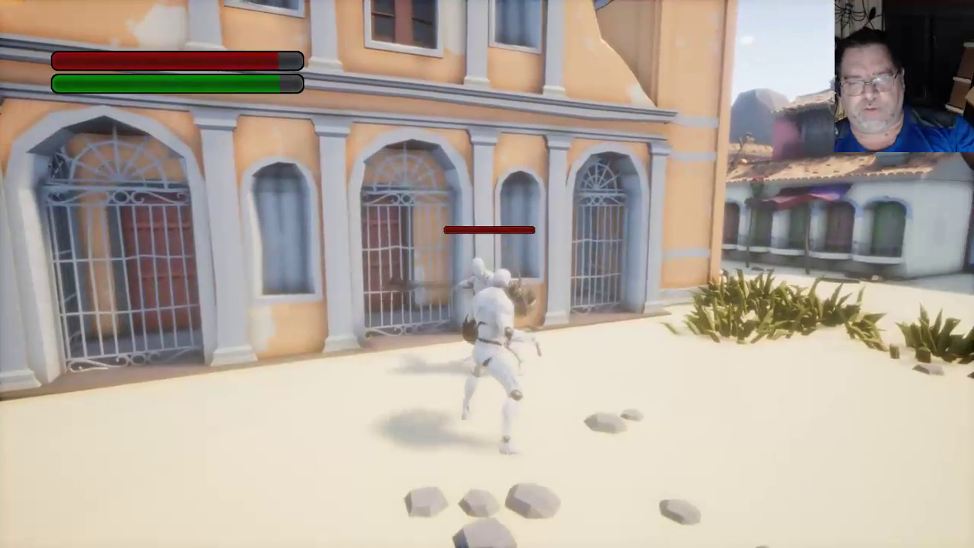
key(w)
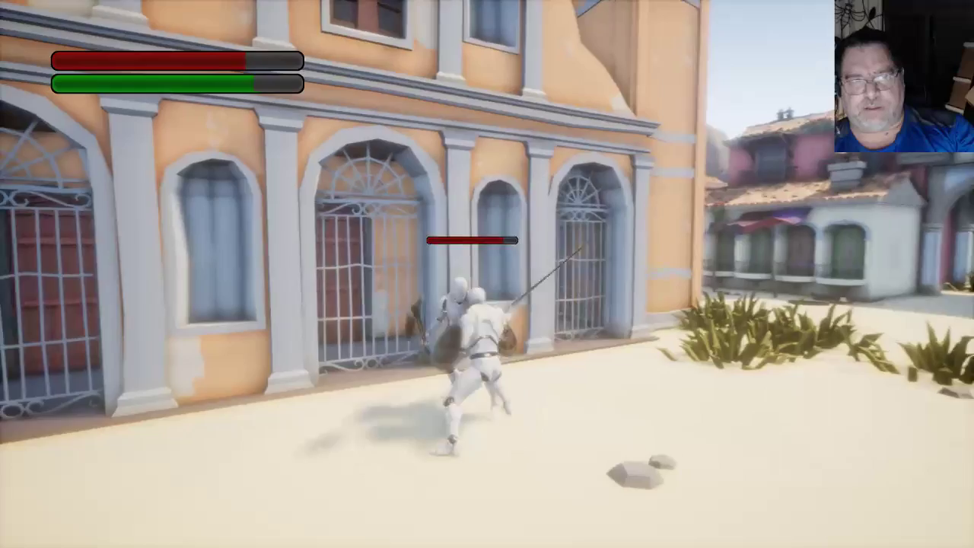
click(487, 274)
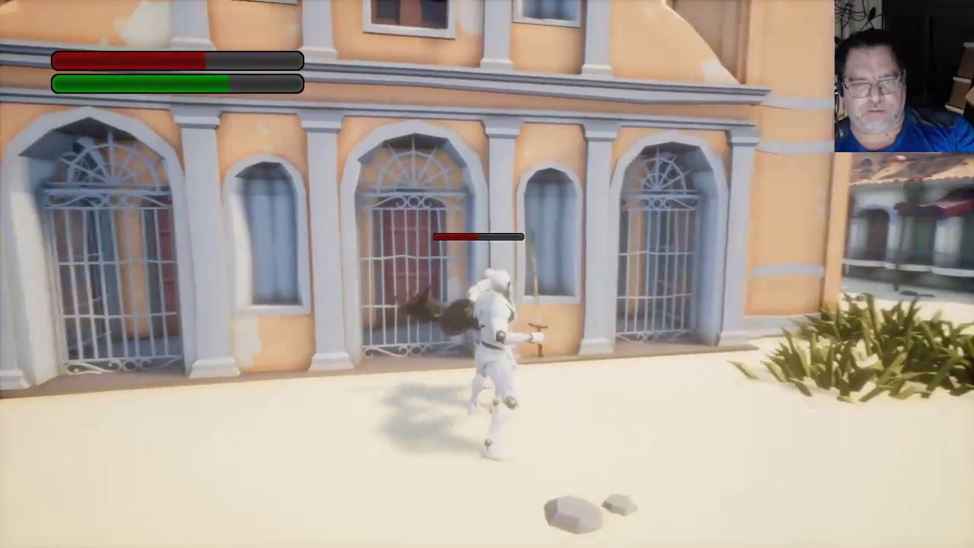
click(487, 274)
click(487, 274)
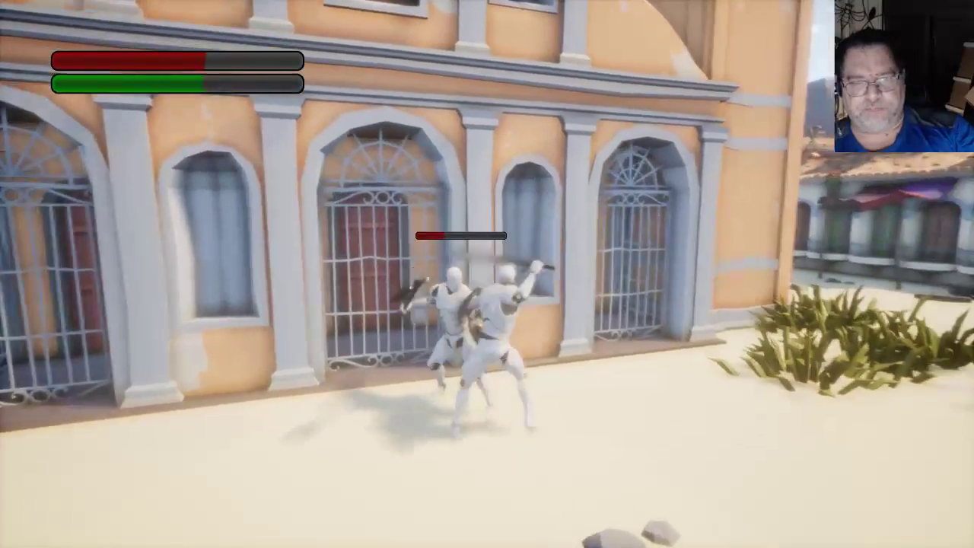
click(487, 274)
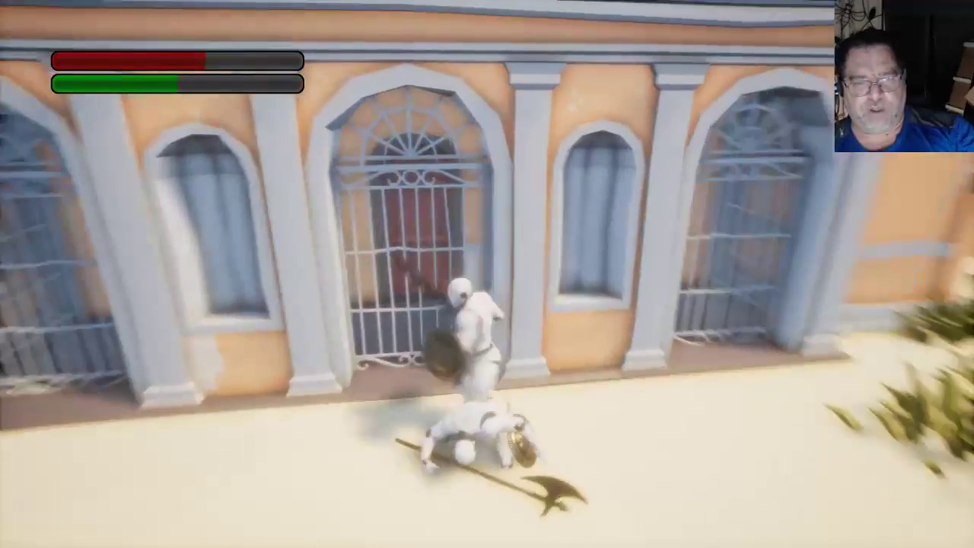
- Run past the fountain and the pink-and-blue house toward the waterfront and engage the enemy by the large tree
key(space)
key(w)
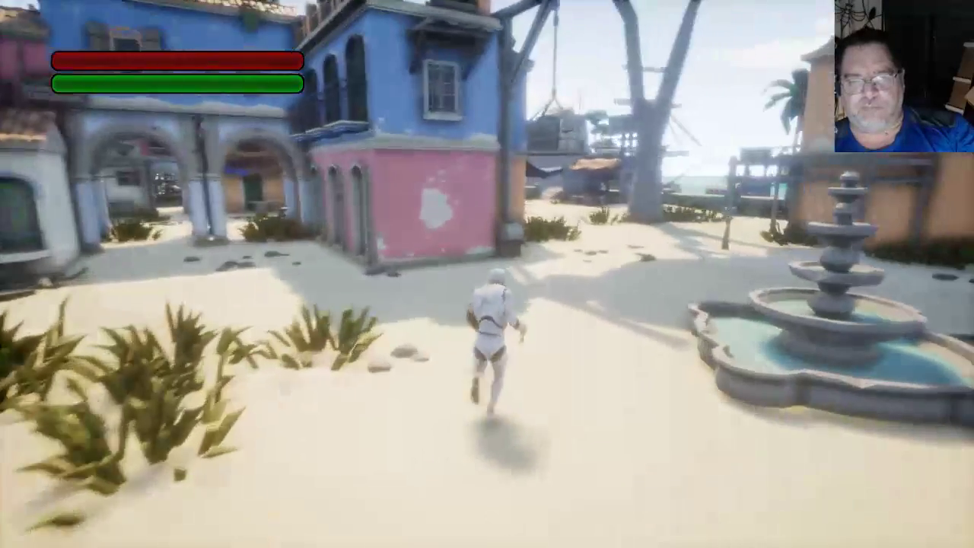
key(w)
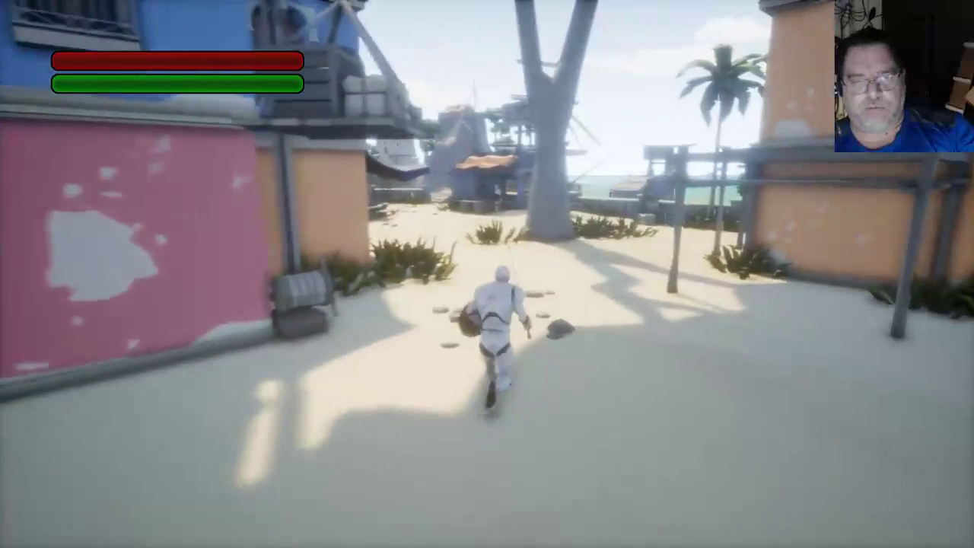
key(w)
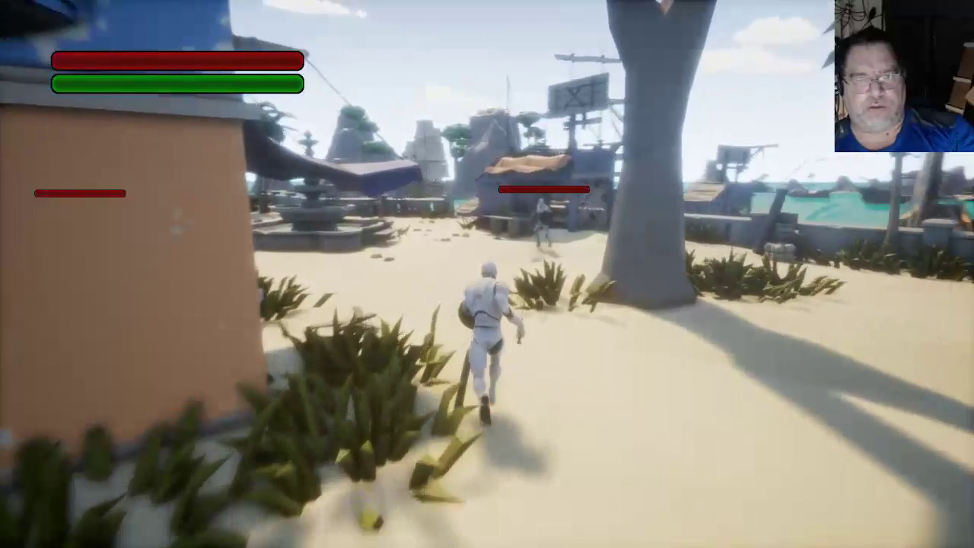
key(w)
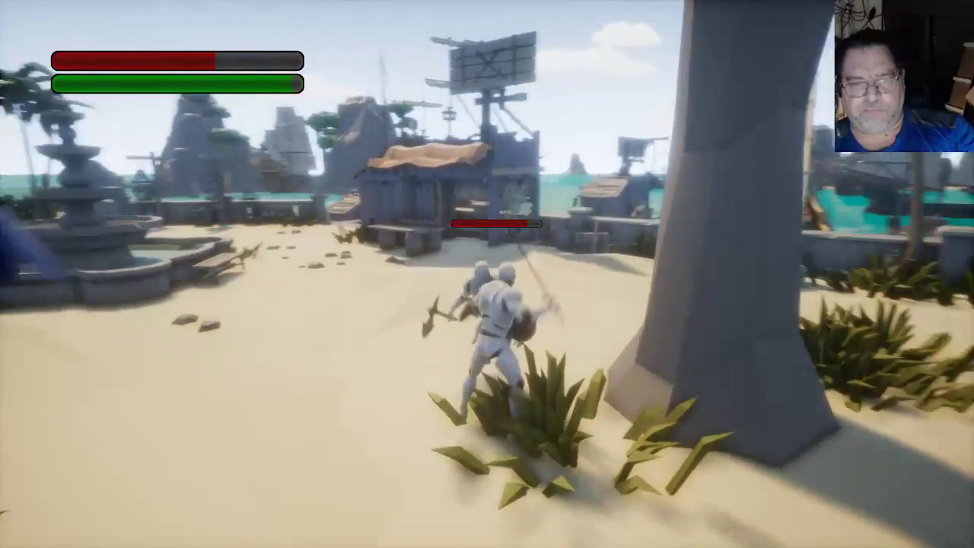
- Defeat the two axe-wielding enemies between the large tree and the house with the striped awning
key(w)
key(w)
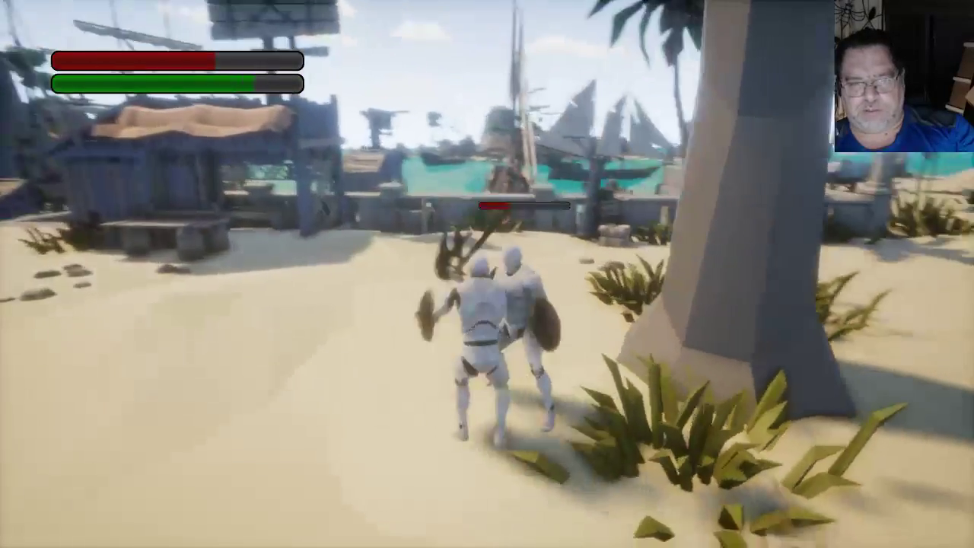
key(w)
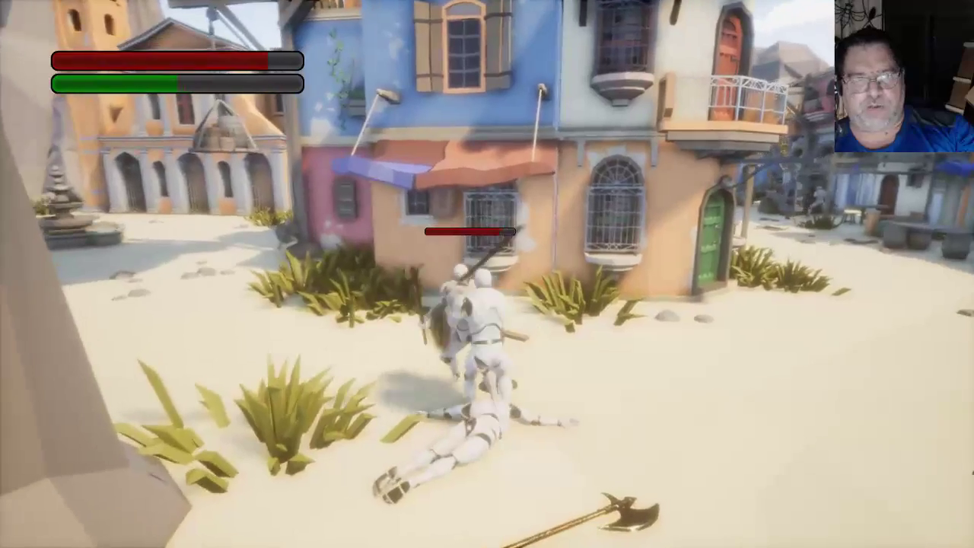
key(w)
key(w)
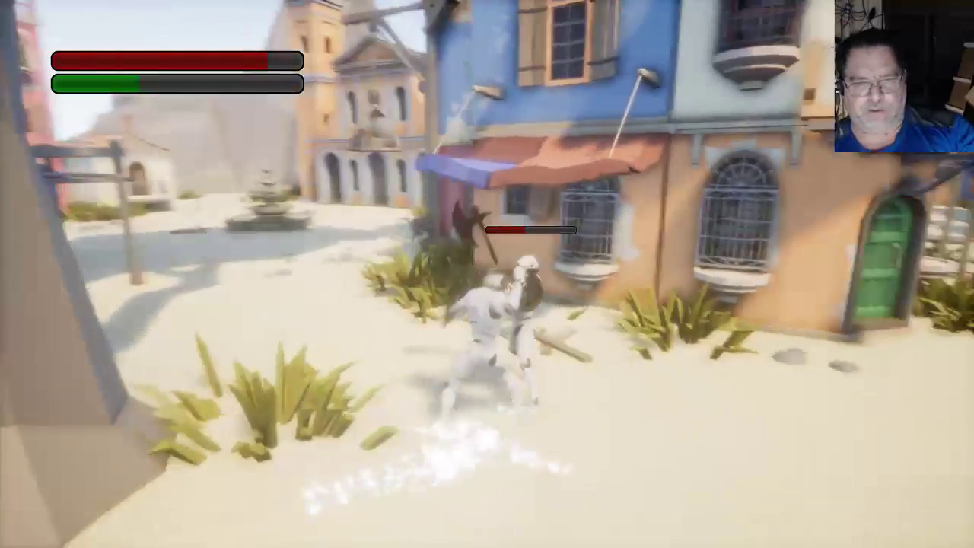
key(w)
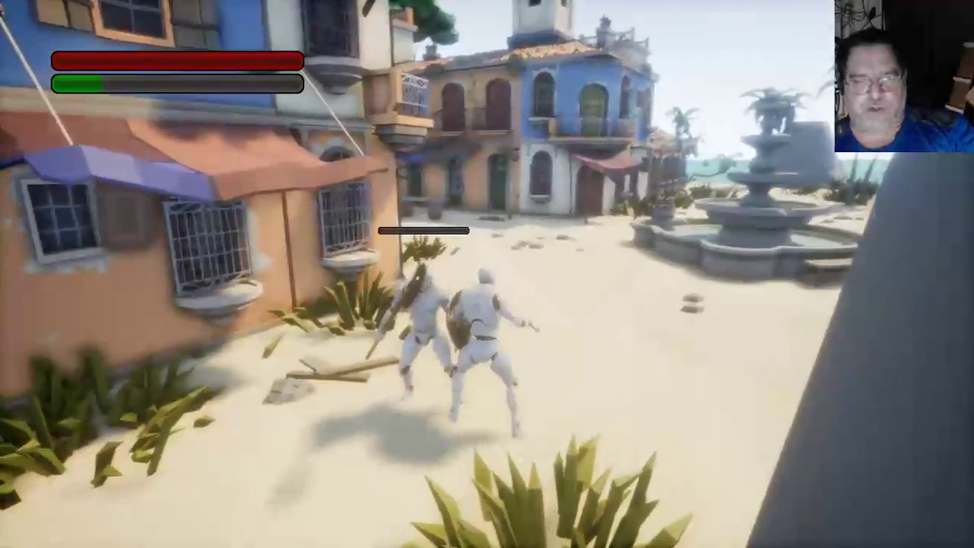
key(w)
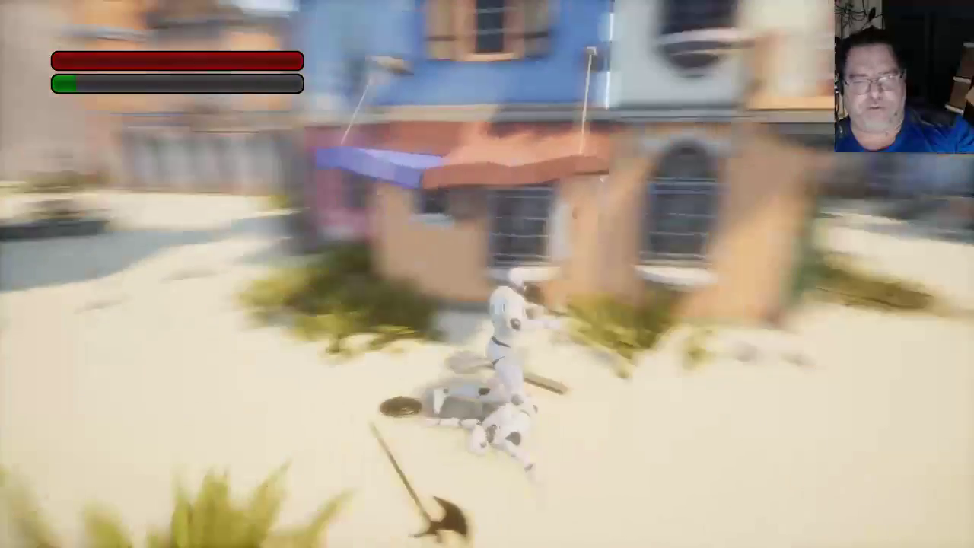
- Run past the waterfront fountain and the wooden stall to the top of the pier overlooking the ships
key(w)
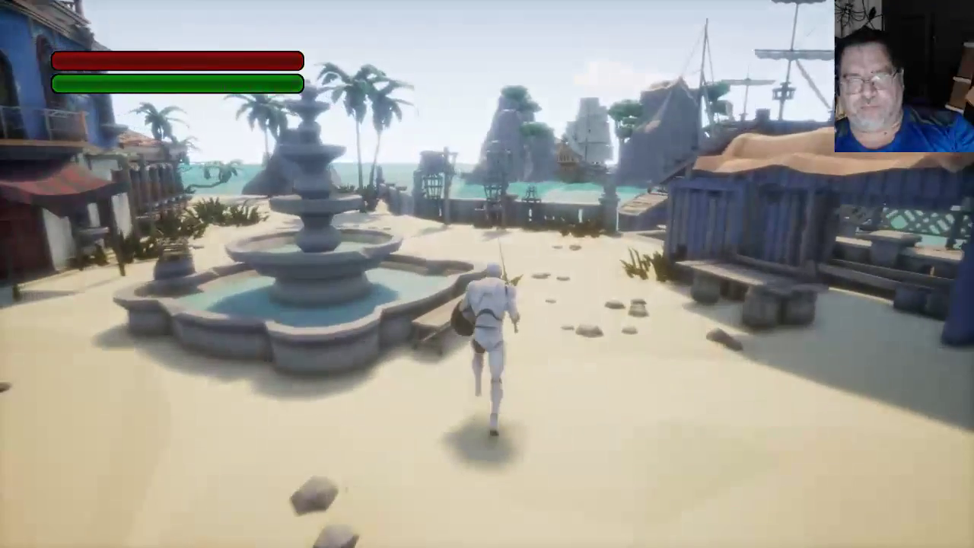
key(w)
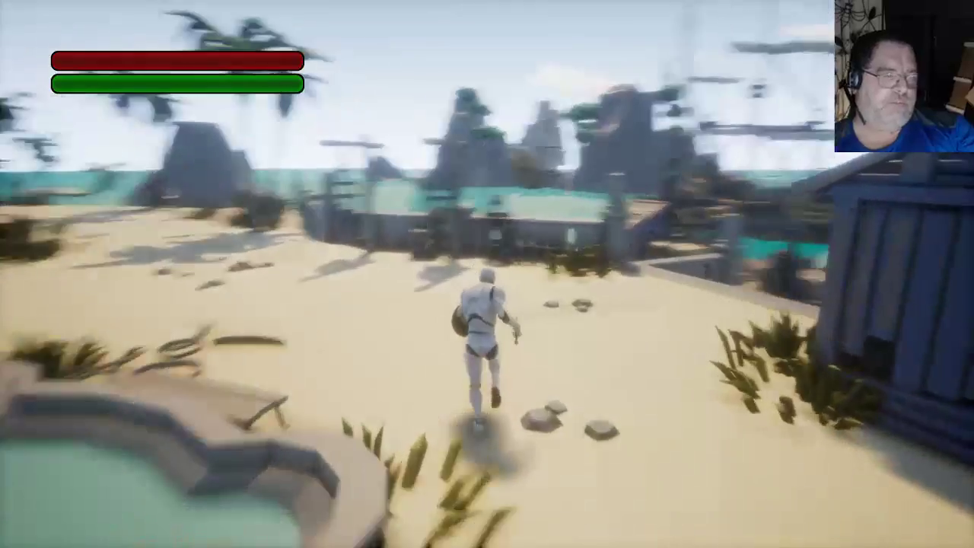
key(w)
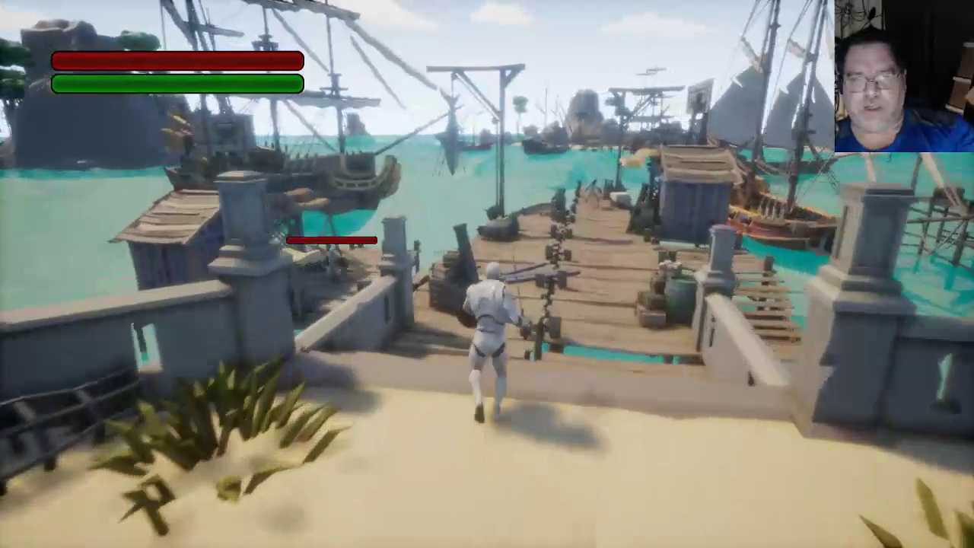
- Return from the beach town demo to its main menu and exit the game
key(Escape)
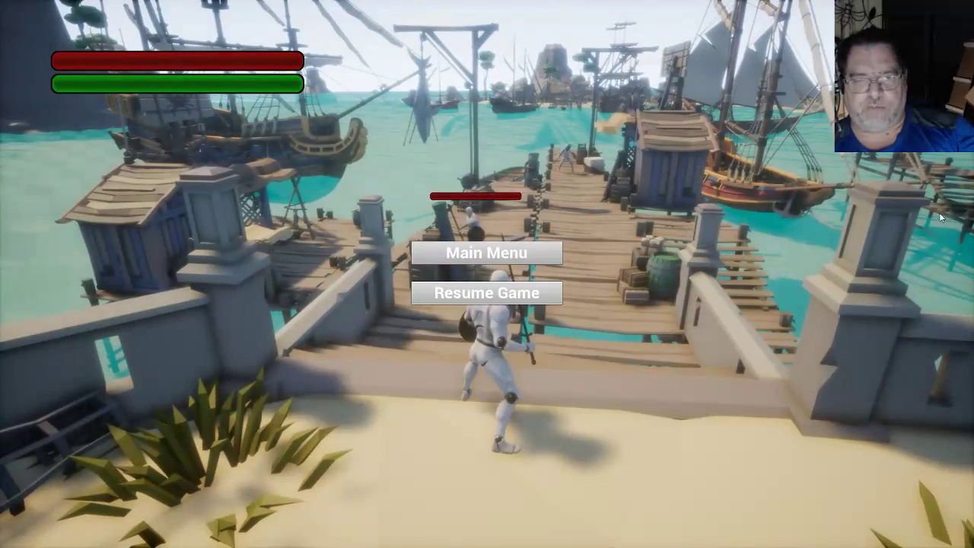
click(509, 264)
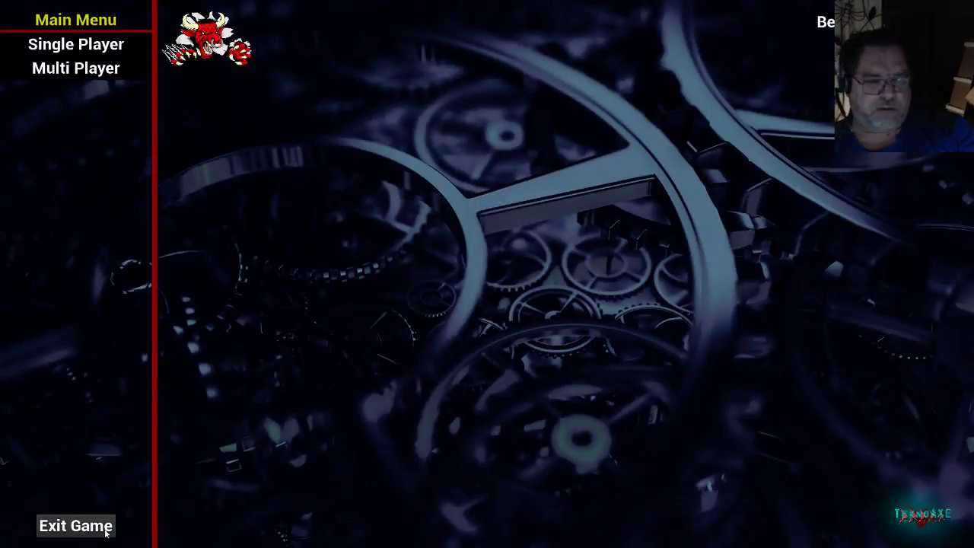
click(76, 525)
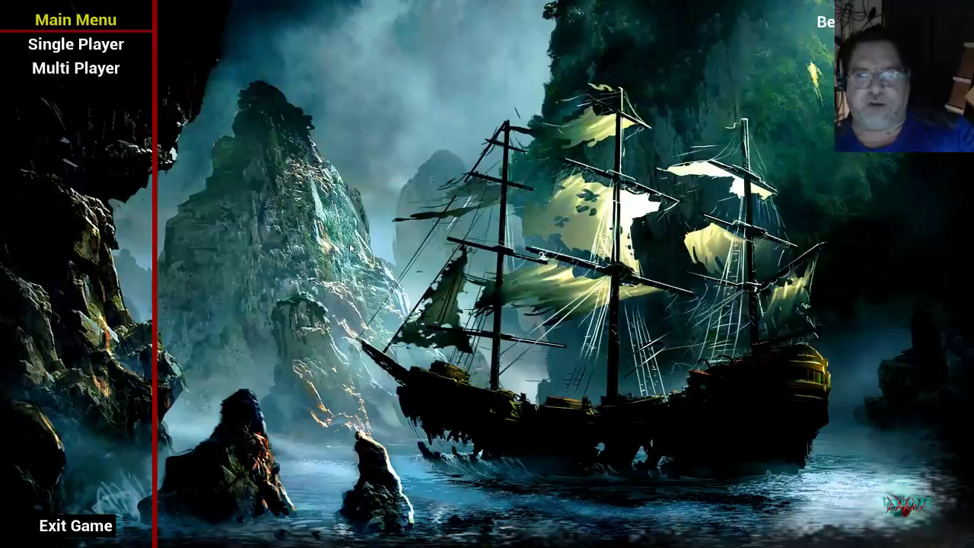
- Host a multiplayer server on the Bowling Map from the pirate demo's main menu
click(108, 71)
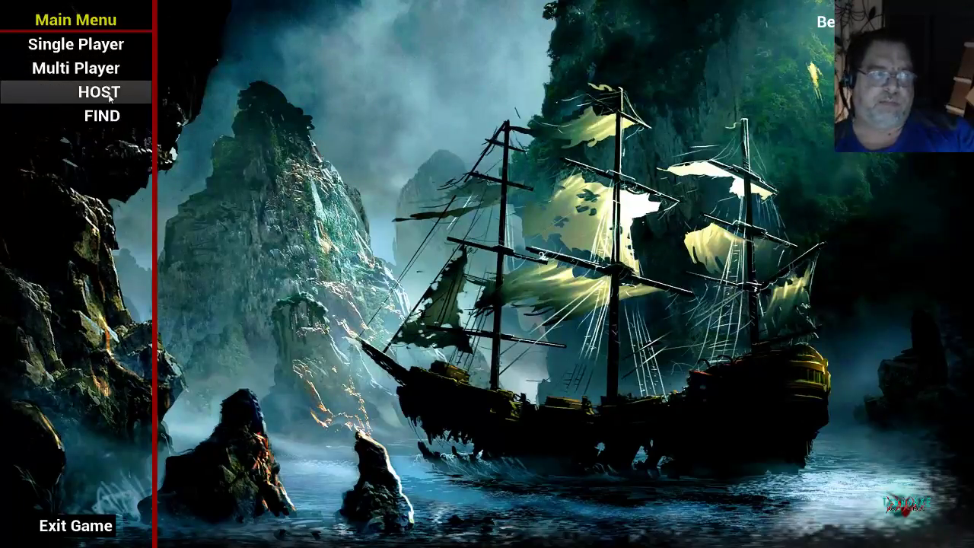
click(110, 96)
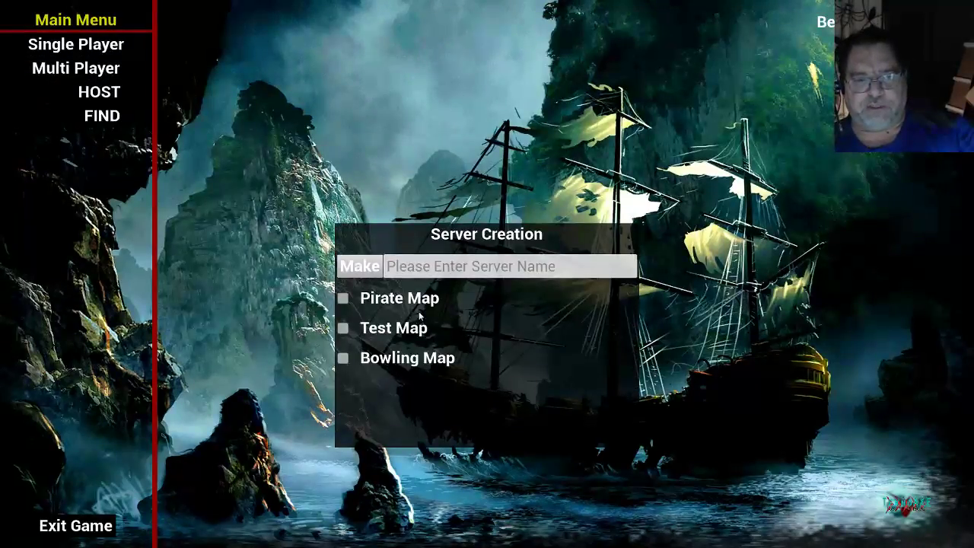
click(342, 360)
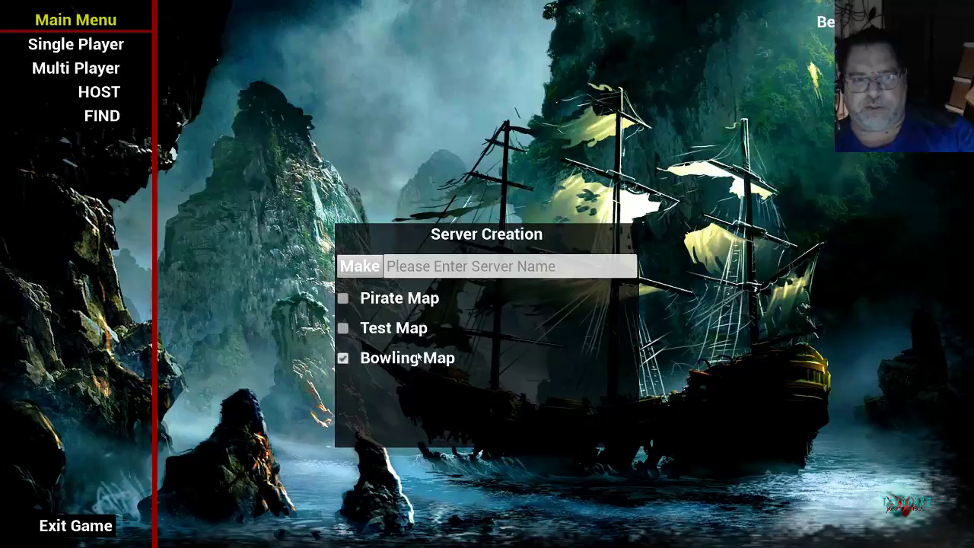
click(373, 273)
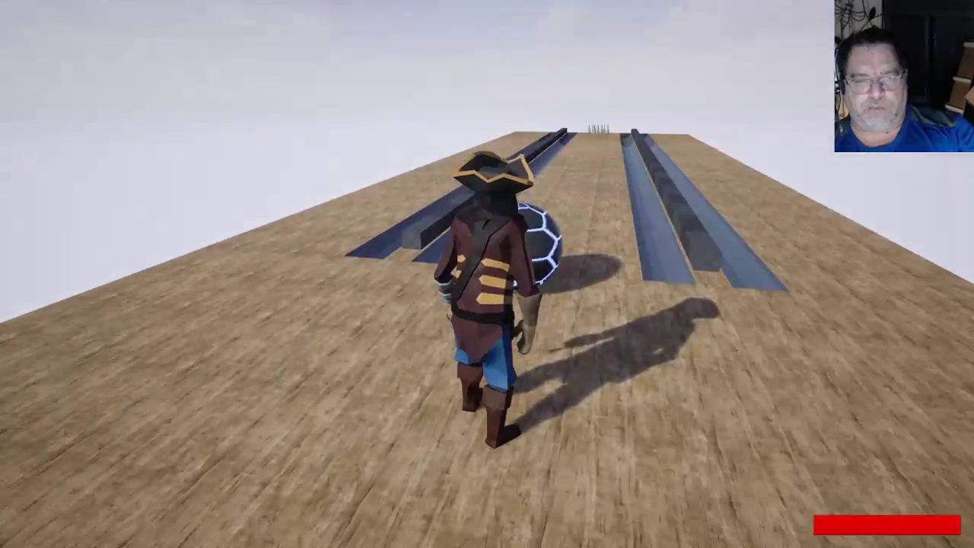
- Run the pirate past the ball and down the bowling lane through the pins, and return to the demo's main menu
key(s)
key(w)
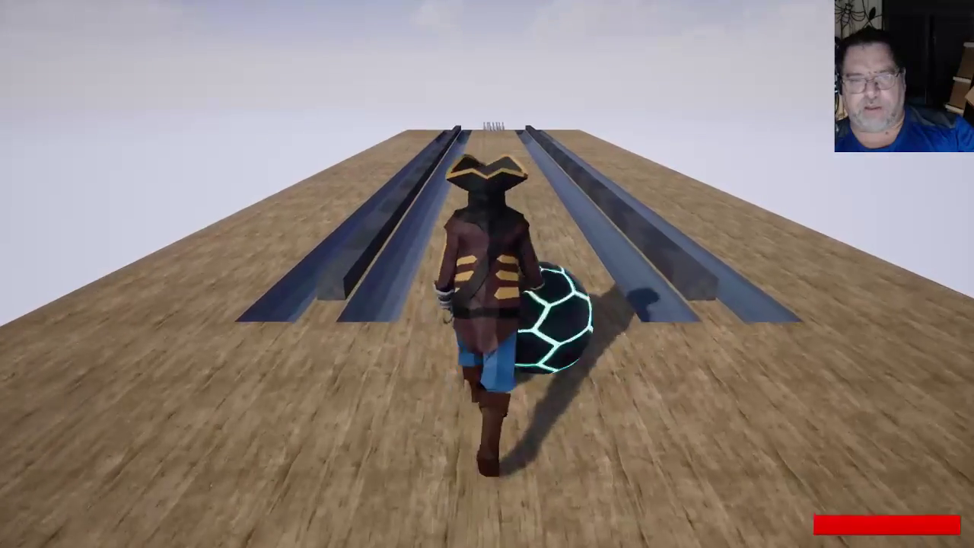
key(a)
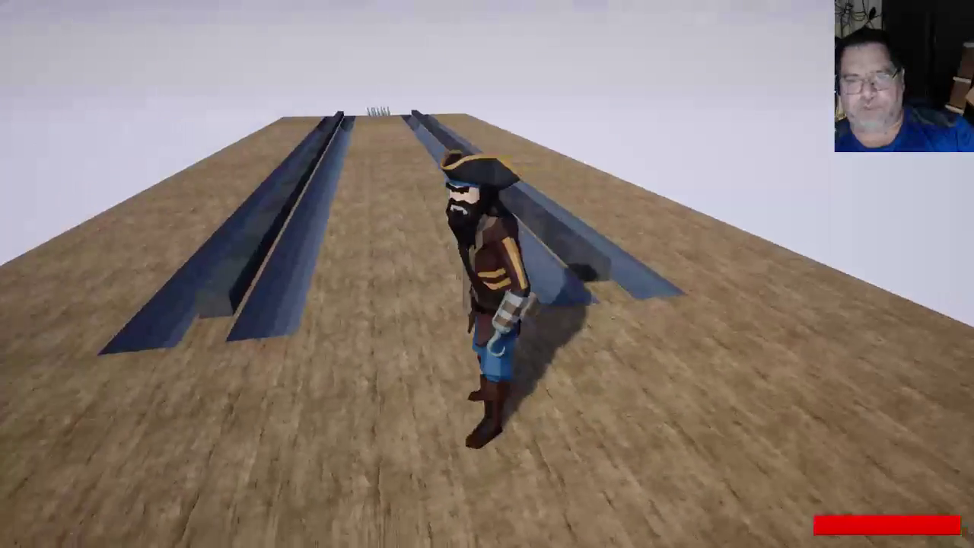
key(w)
key(w)
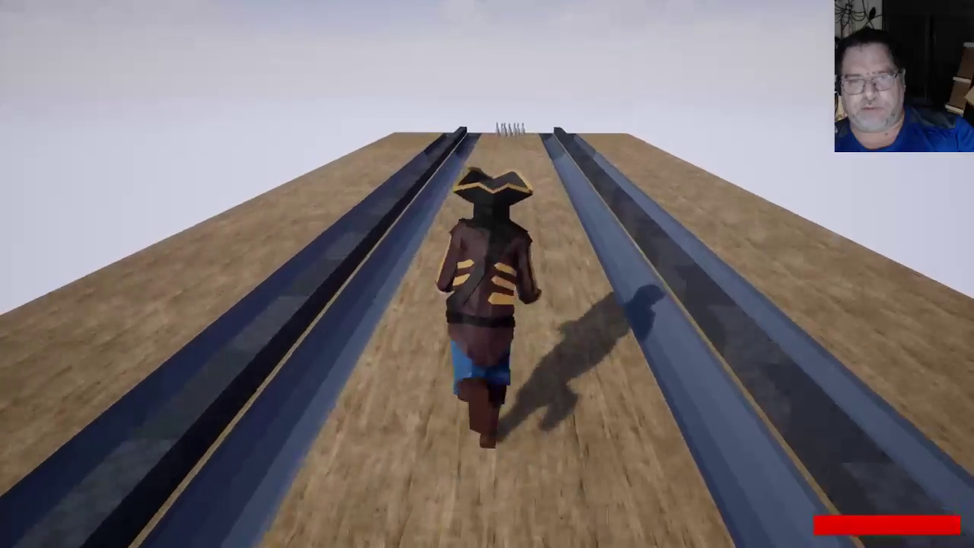
key(w)
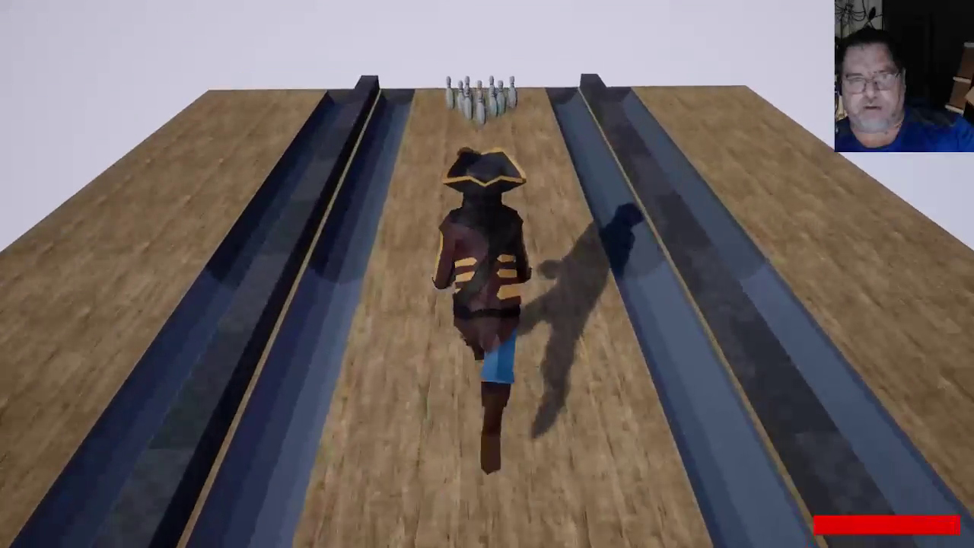
key(w)
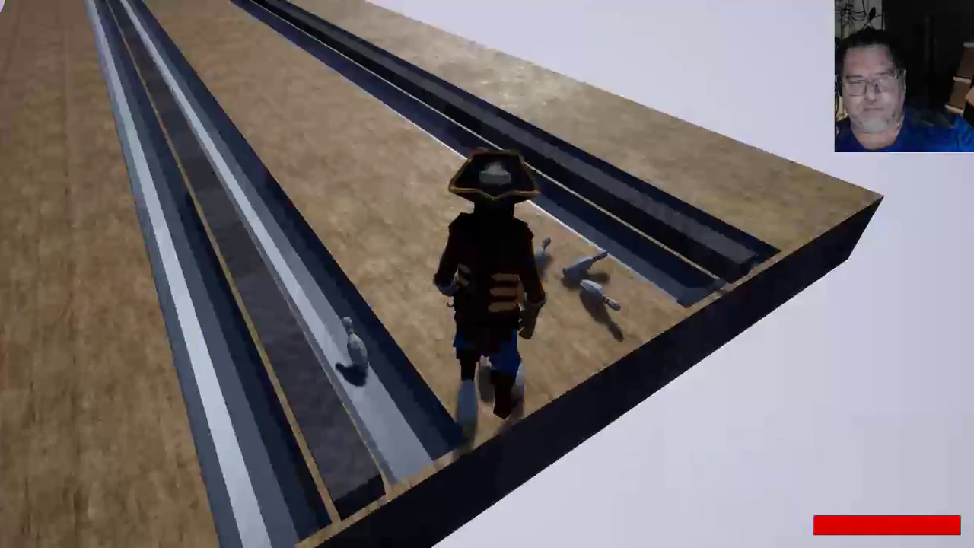
key(Escape)
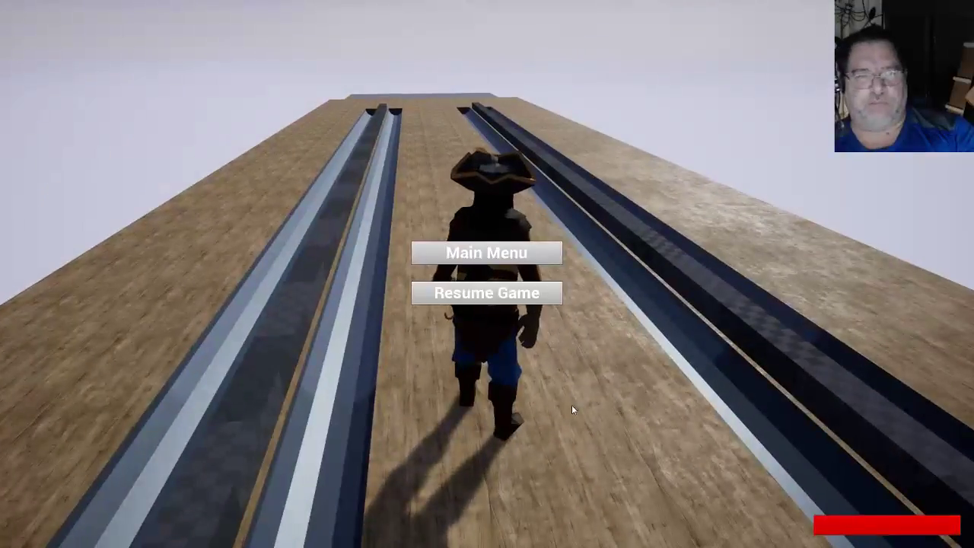
click(516, 261)
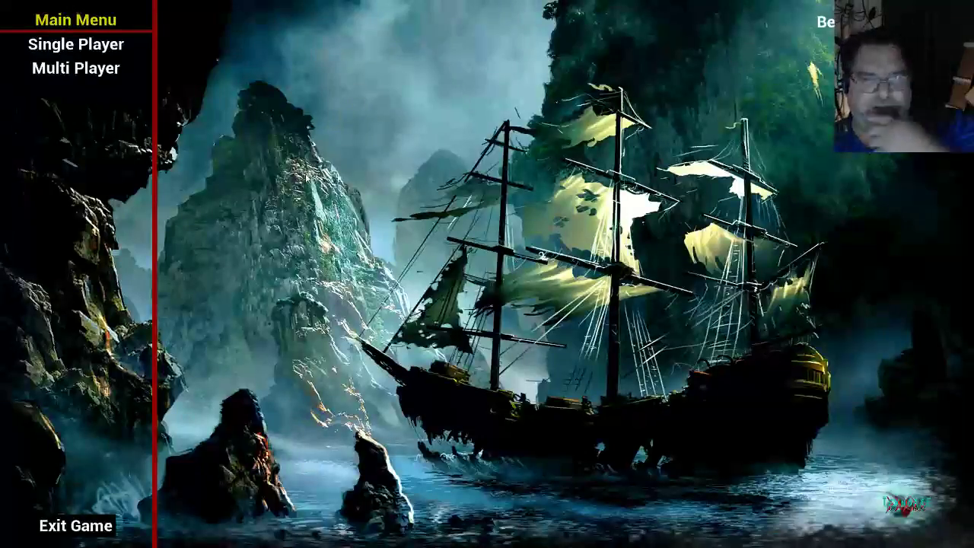
- Start a multiplayer session on the pirate town map and walk toward the orange house in first-person view
click(105, 75)
click(111, 91)
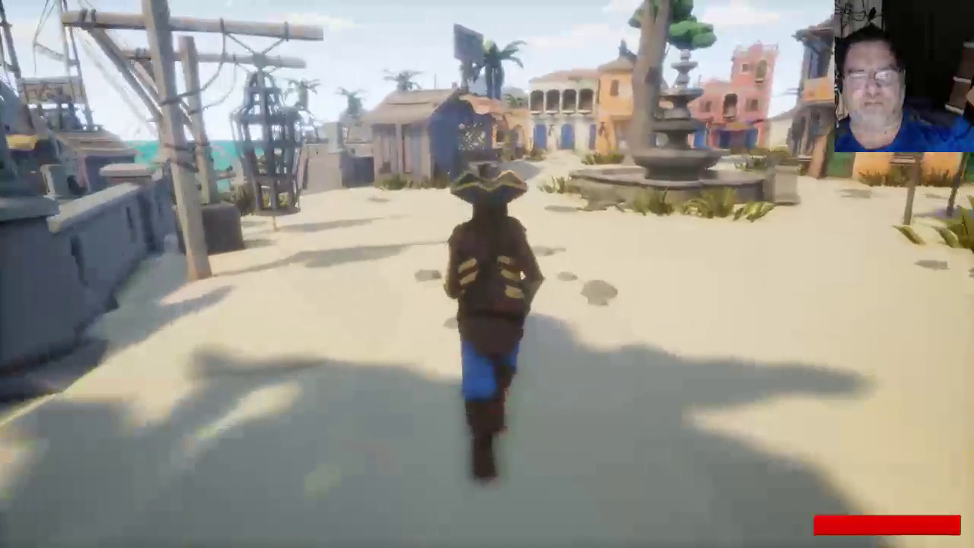
key(v)
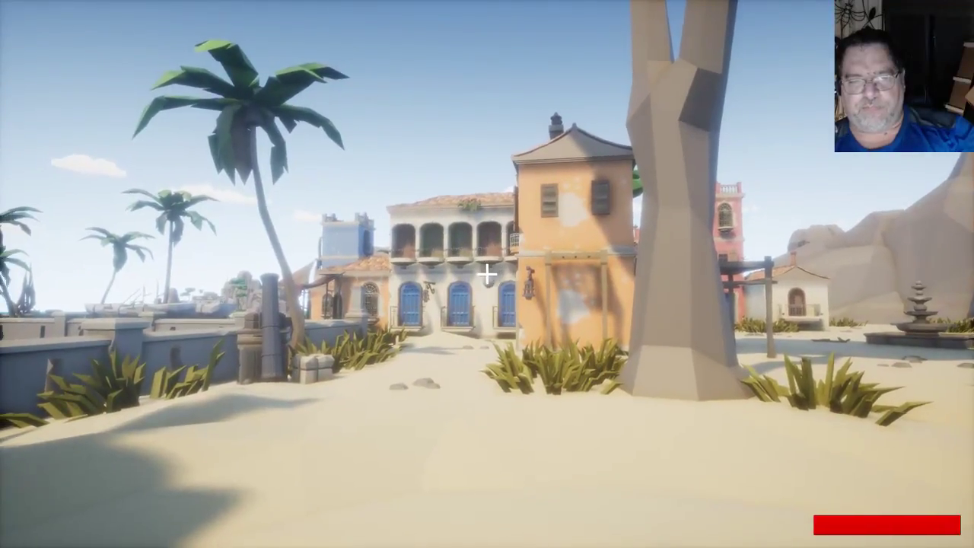
key(w)
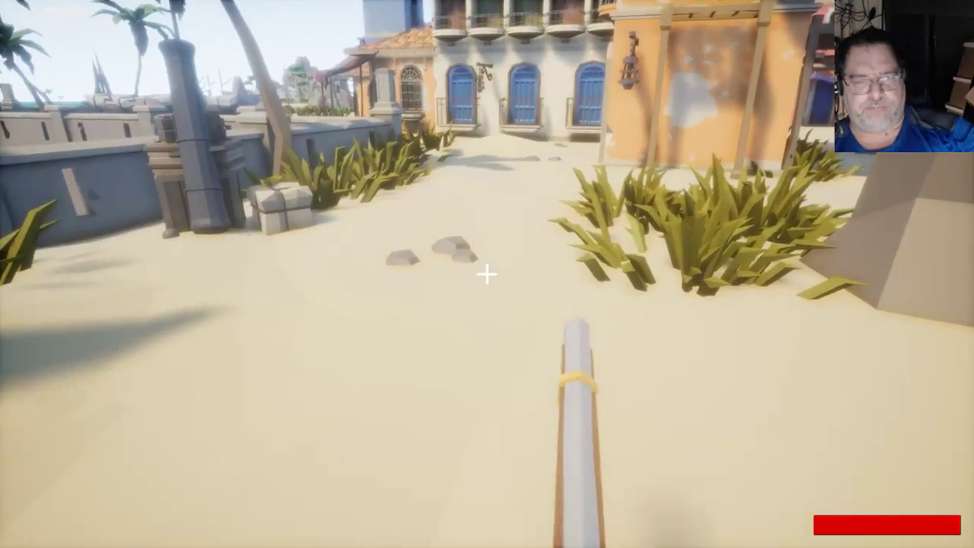
- Return from the pirate town to the main menu and exit the game
key(Escape)
click(494, 257)
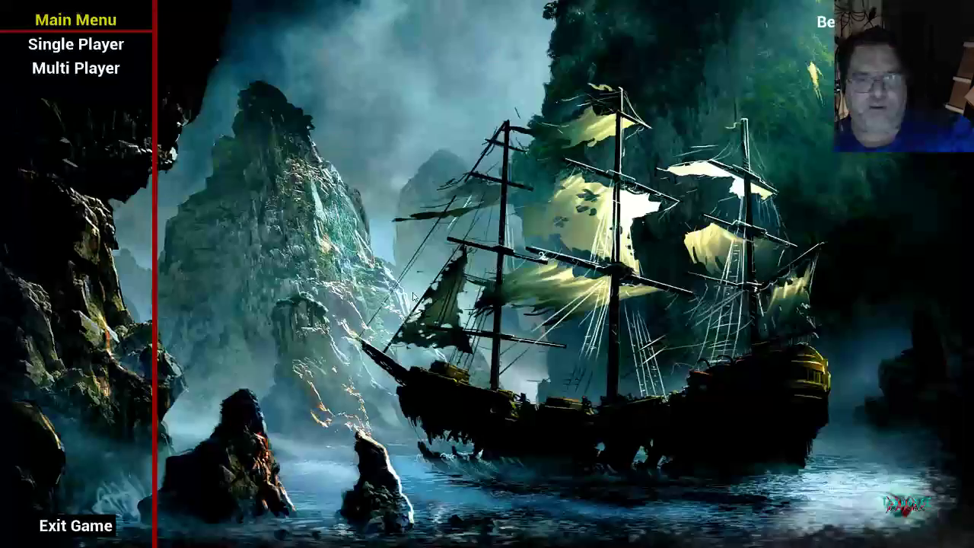
click(72, 526)
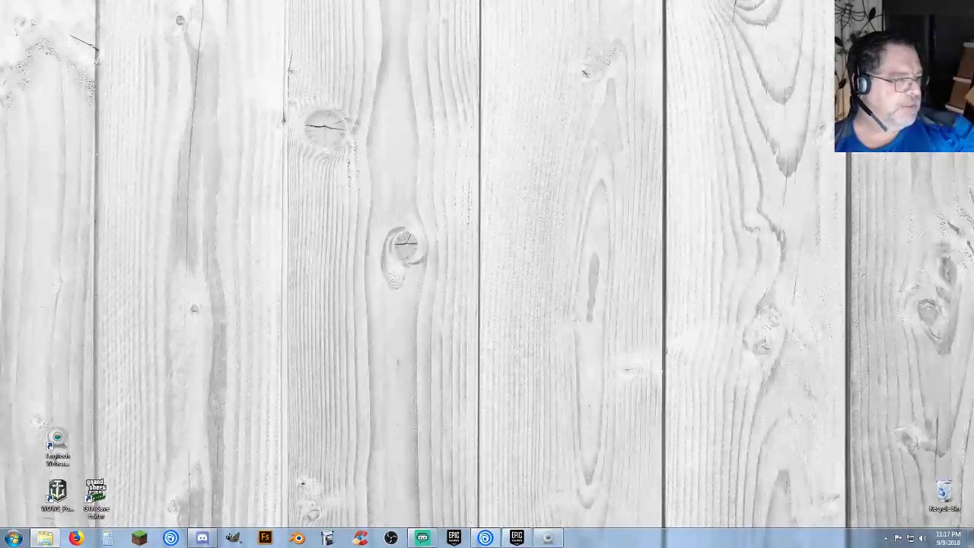
- Switch to Windows Explorer and create a new folder named "whatever" on Storage Drive (F:)
drag(0, 247, 467, 112)
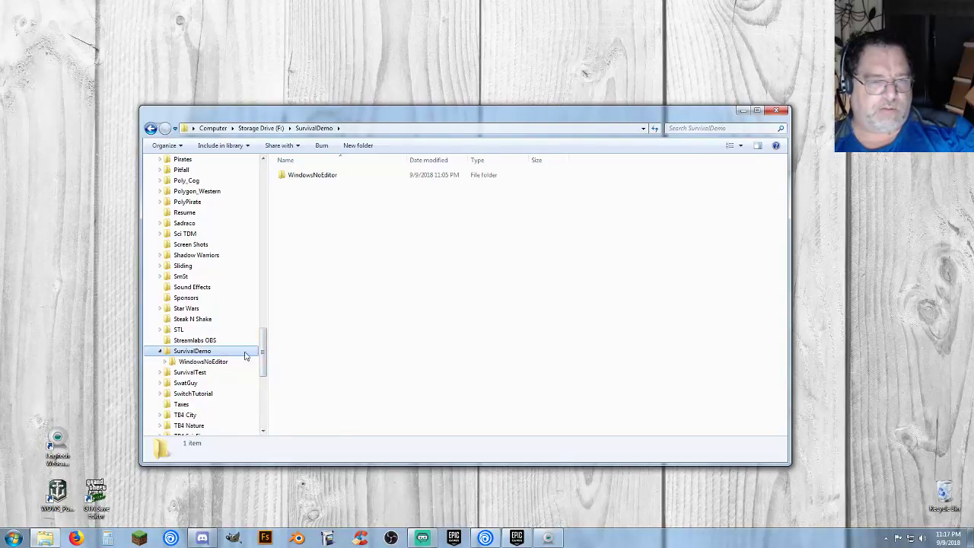
drag(265, 351, 264, 204)
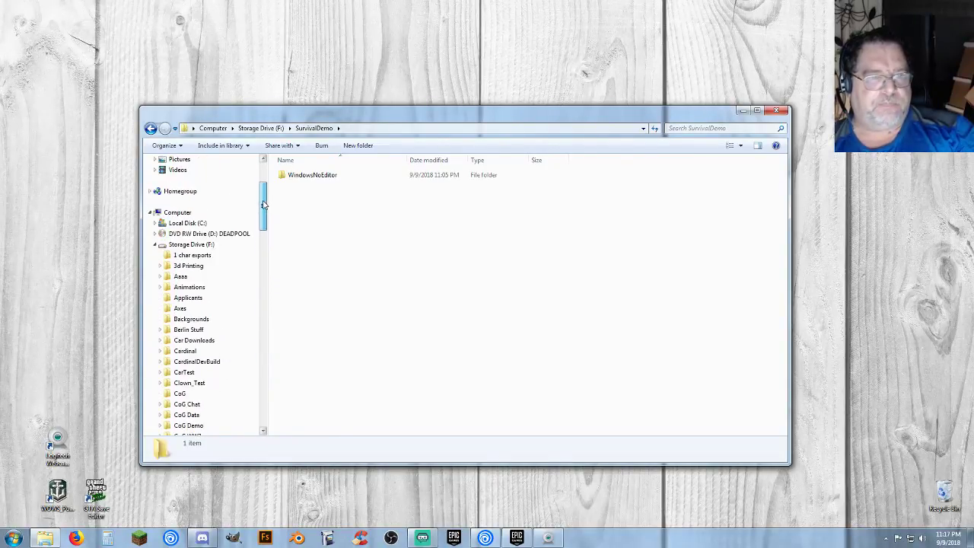
right_click(191, 248)
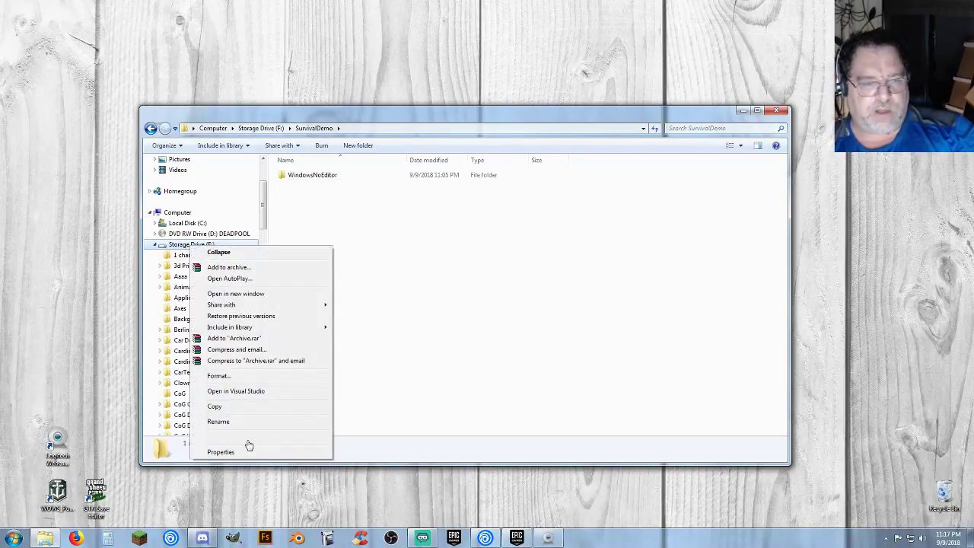
mouse_move(266, 440)
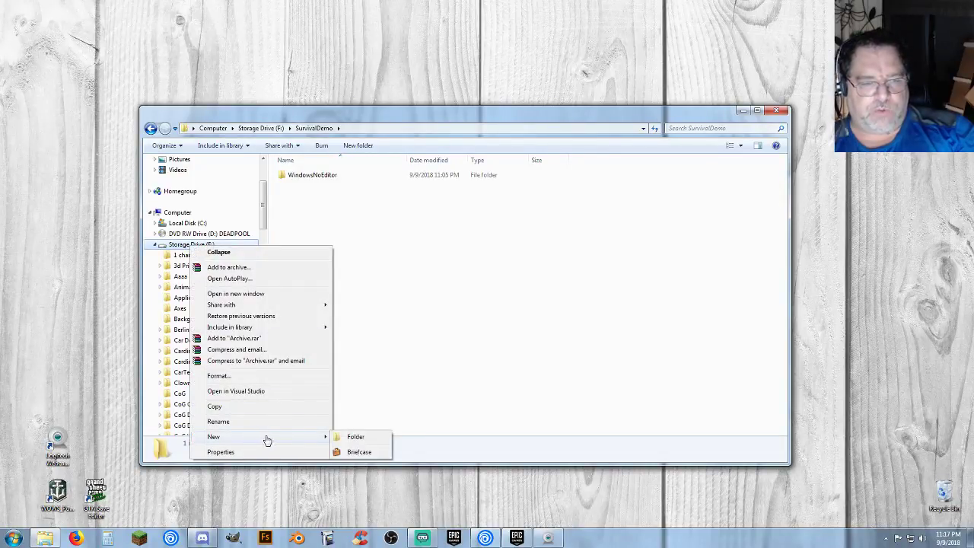
click(380, 439)
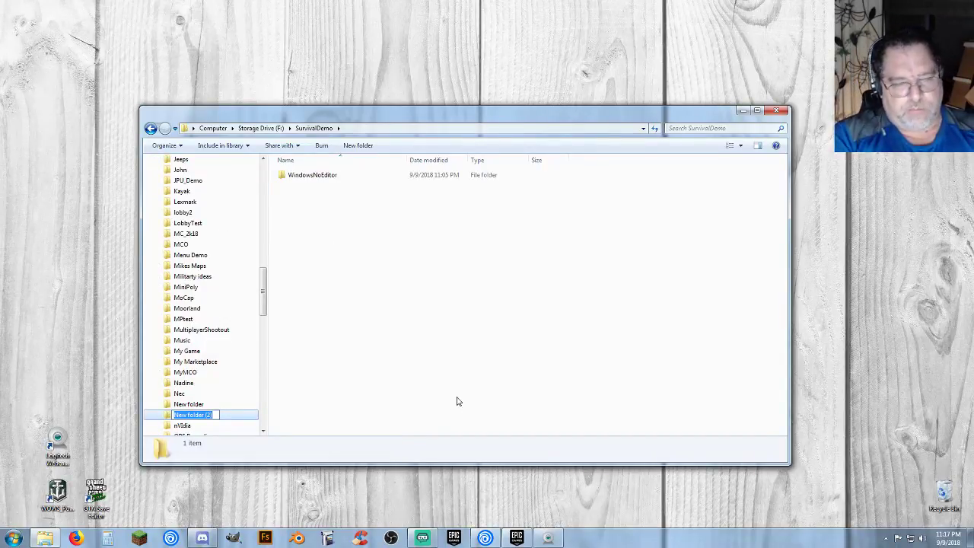
text(whatever)
key(Return)
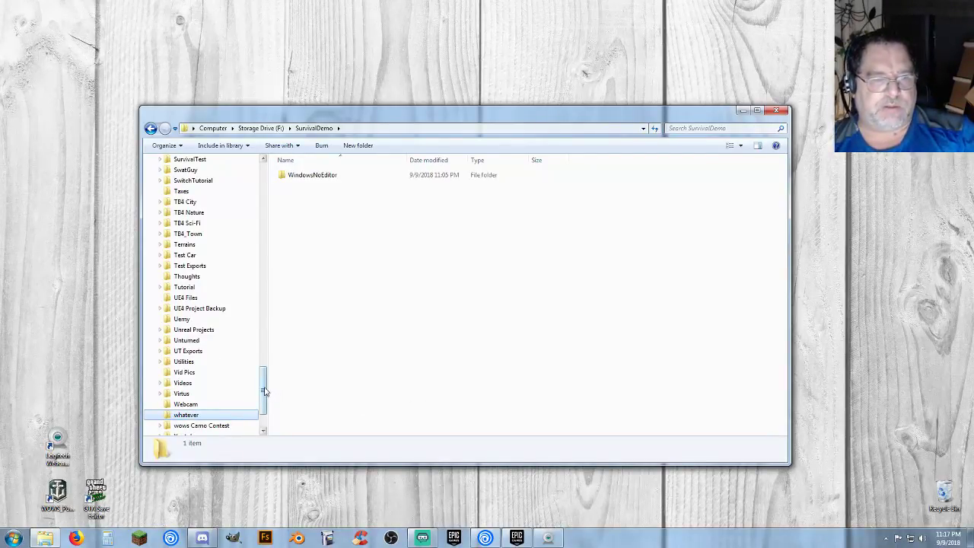
- Open the WindowsNoEditor folder inside SurvivalDemo and examine the packaged game's files and subfolders
drag(264, 386, 264, 398)
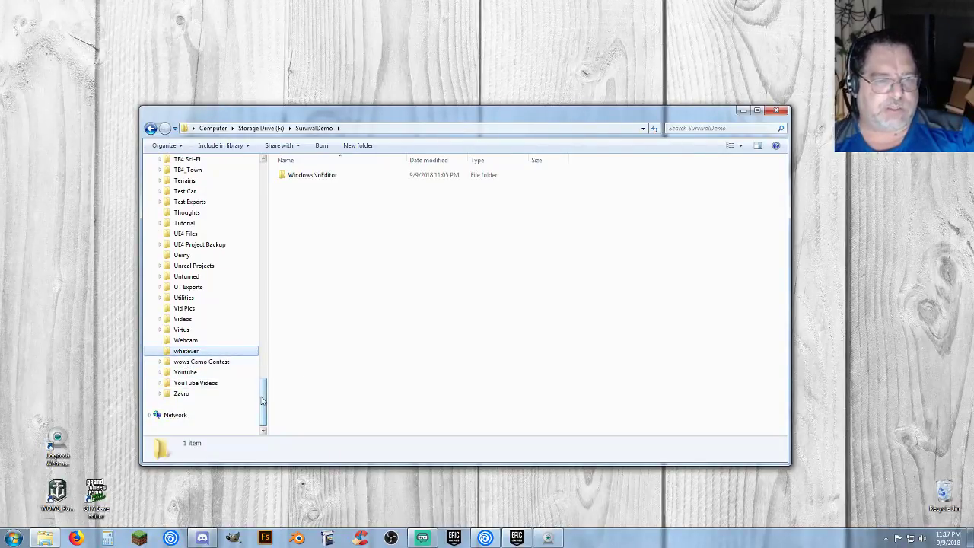
drag(262, 401, 263, 372)
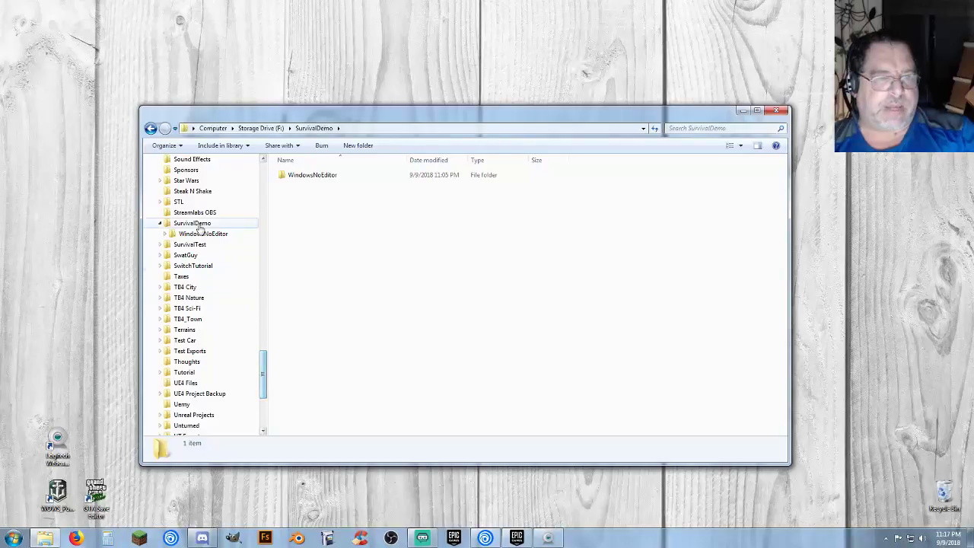
click(323, 178)
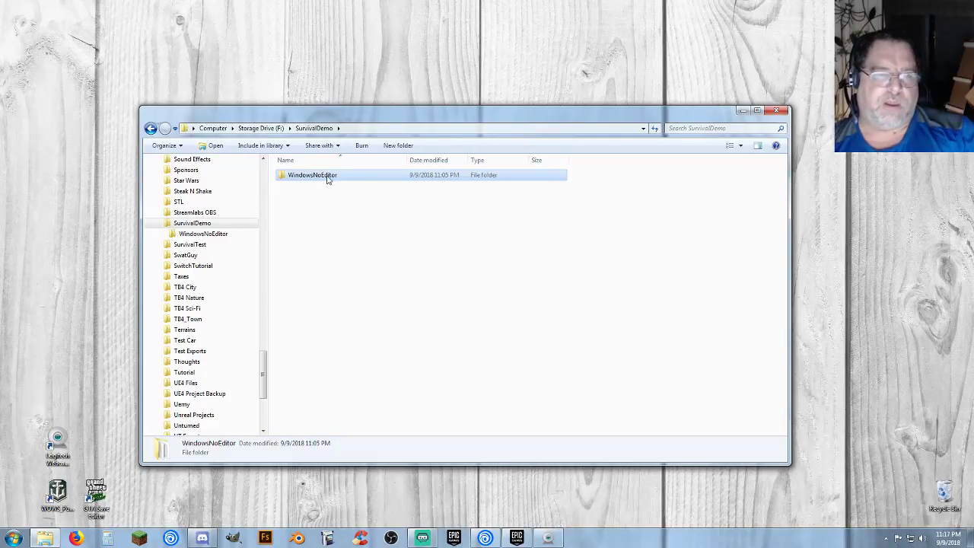
double_click(327, 180)
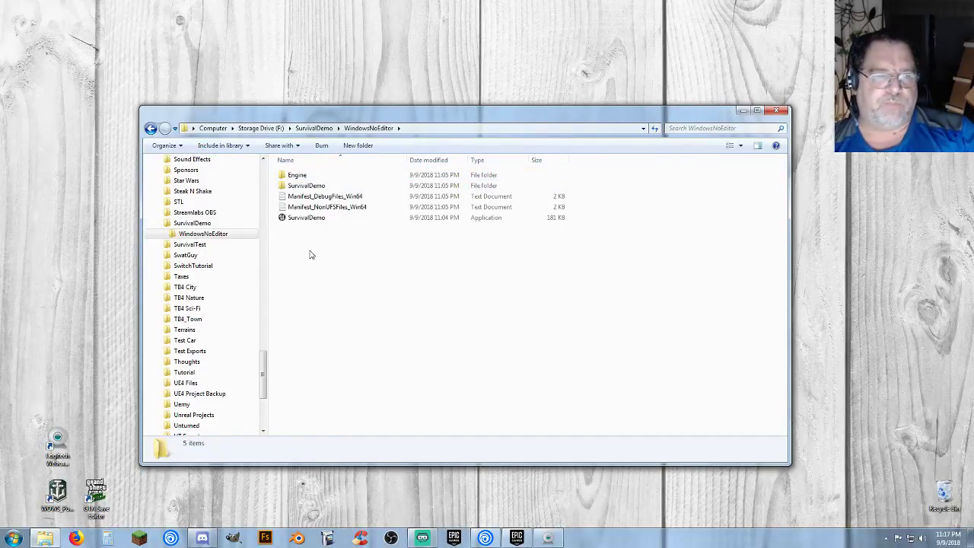
click(164, 235)
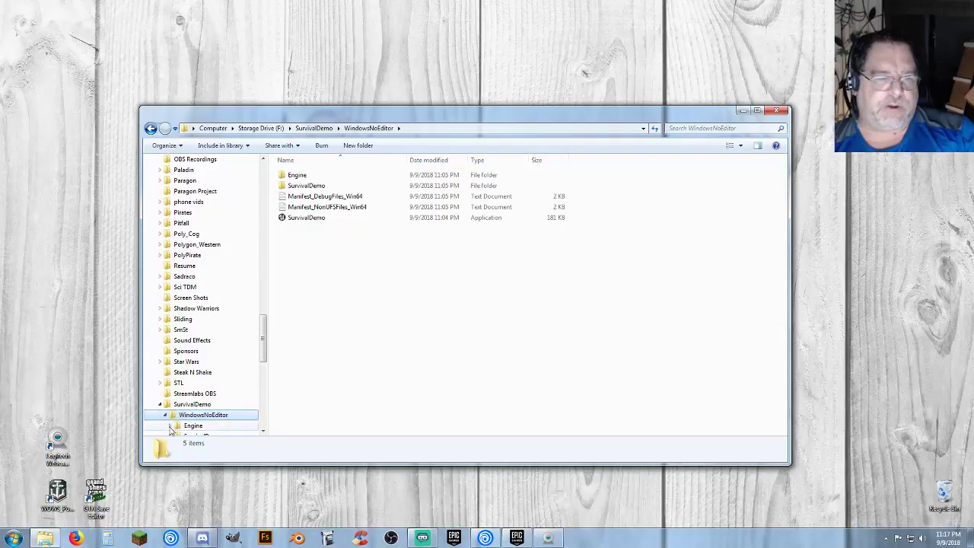
click(165, 319)
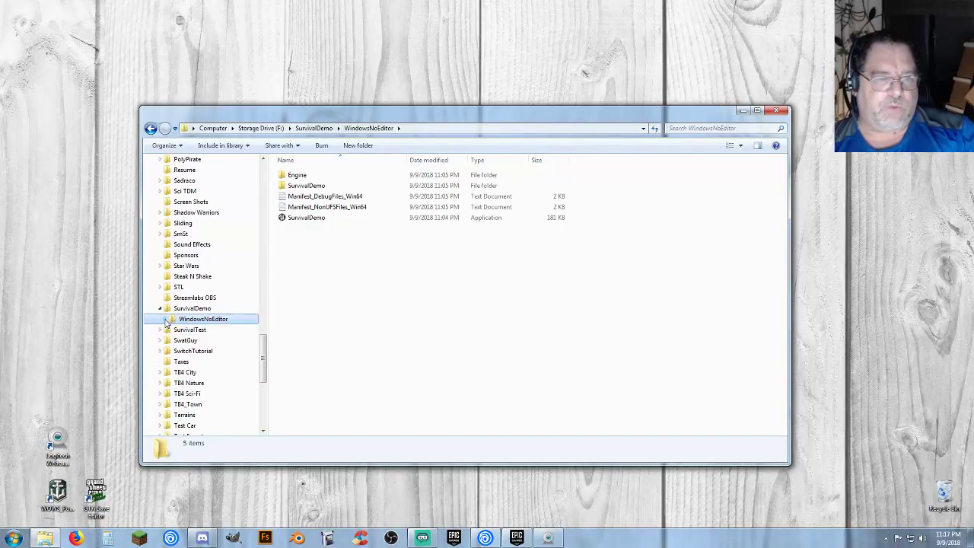
- Move everything in WindowsNoEditor, including the Engine folder and the SurvivalDemo application, up into the parent SurvivalDemo folder
click(199, 311)
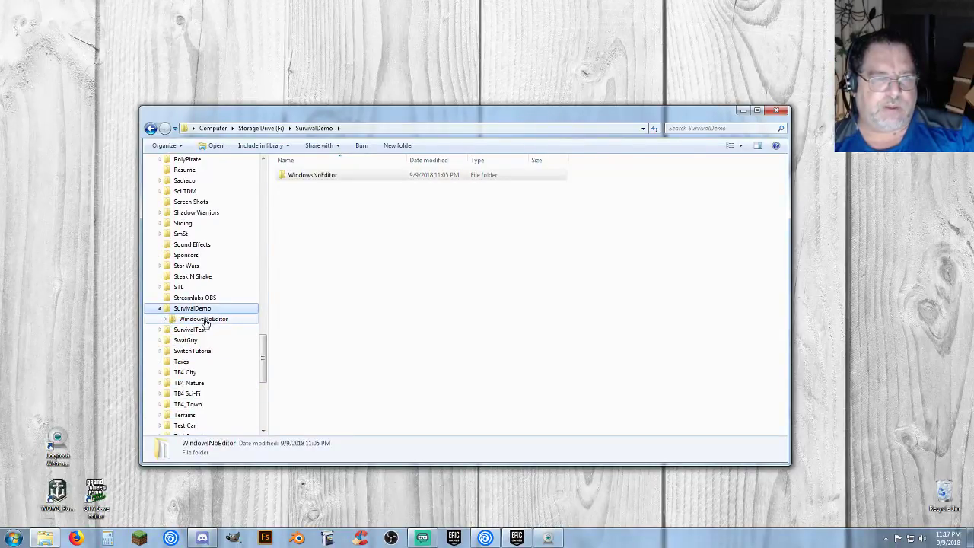
click(203, 320)
drag(381, 252, 302, 172)
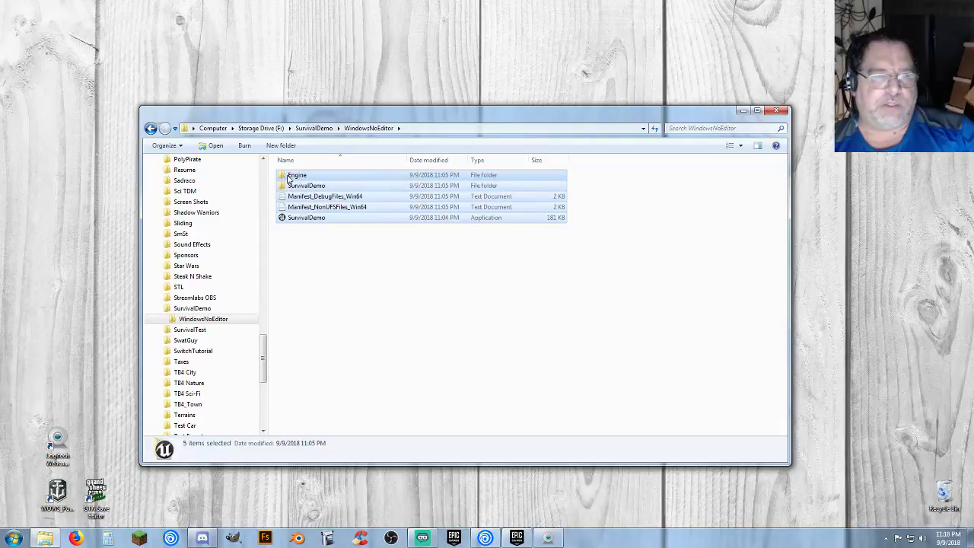
drag(289, 178, 215, 310)
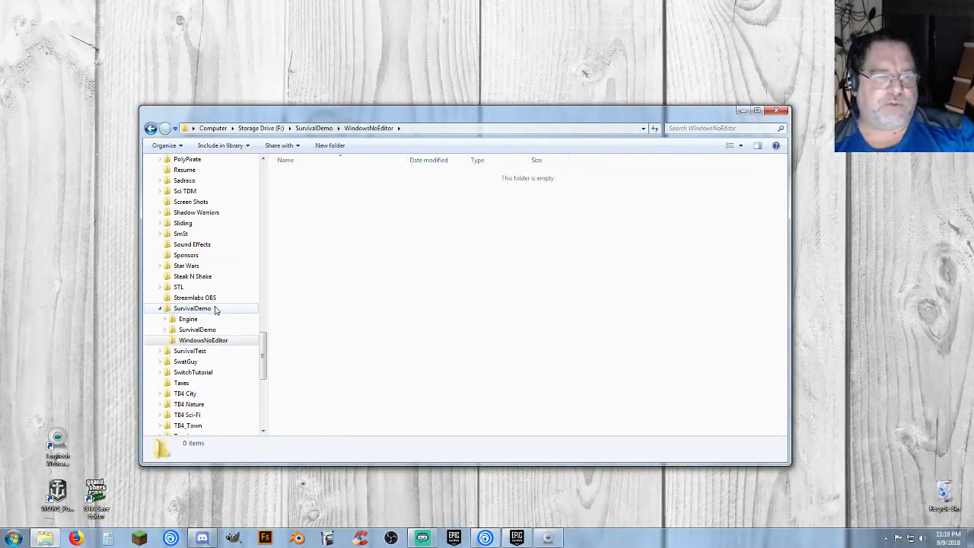
- Delete the emptied WindowsNoEditor folder from SurvivalDemo, sending it to the Recycle Bin
click(196, 308)
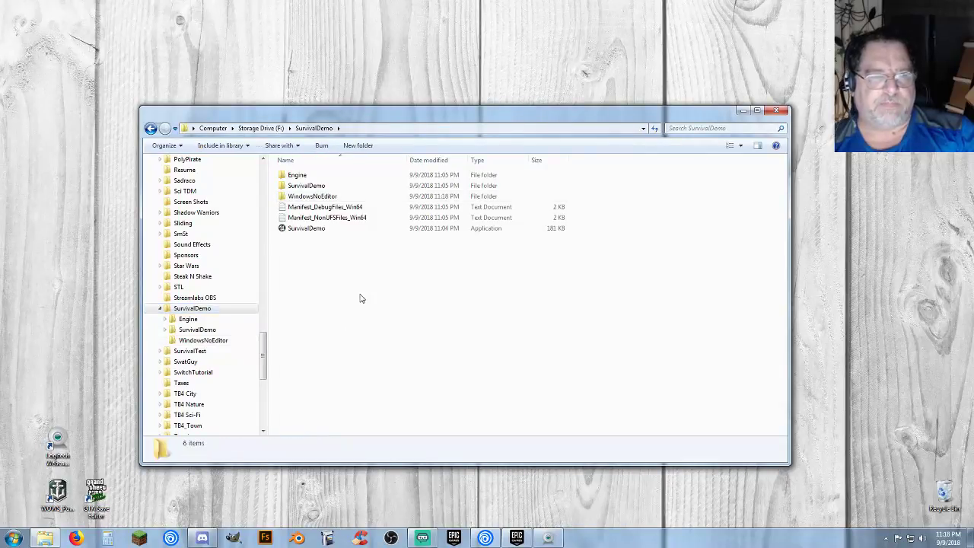
click(312, 196)
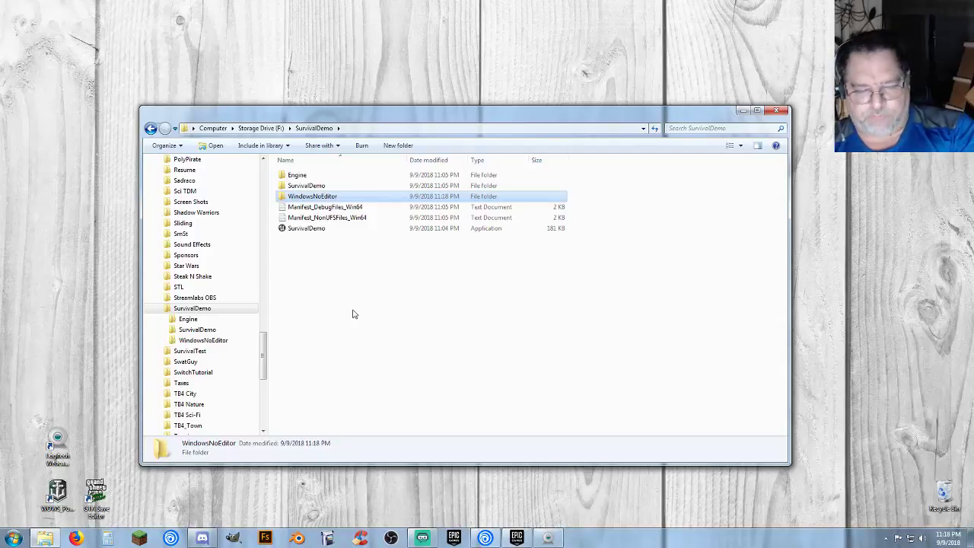
key(Delete)
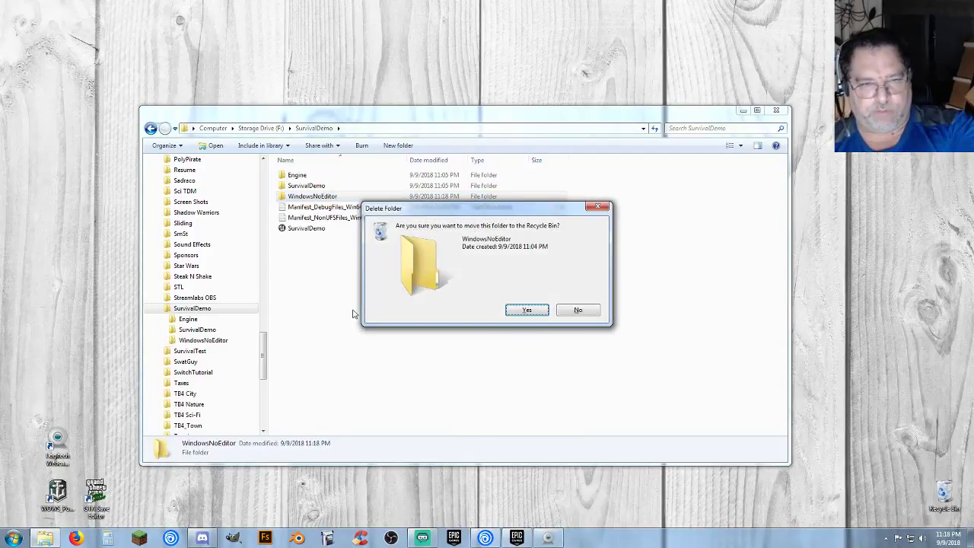
click(527, 309)
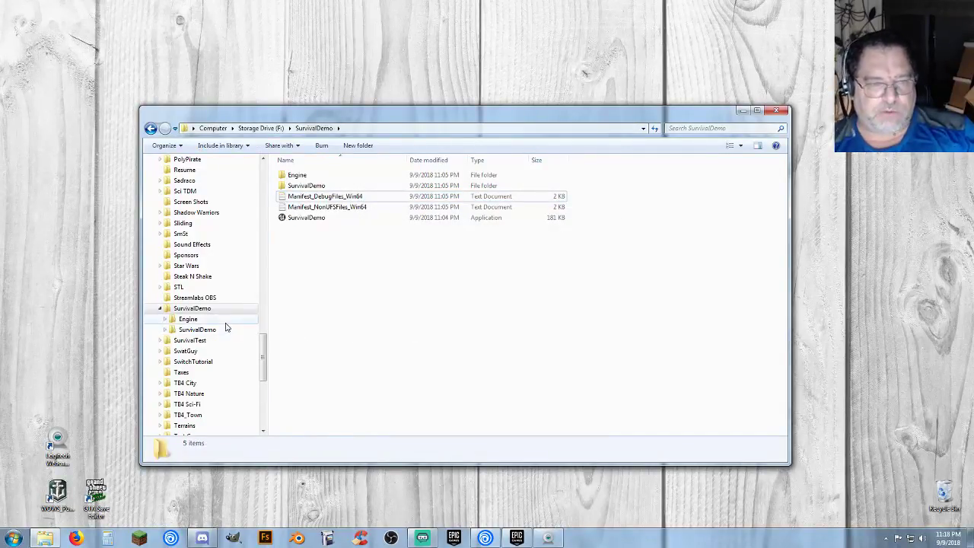
- Compress the SurvivalDemo folder on Storage Drive (F:) into a WinRAR archive named SurvivalDemo.rar
right_click(197, 315)
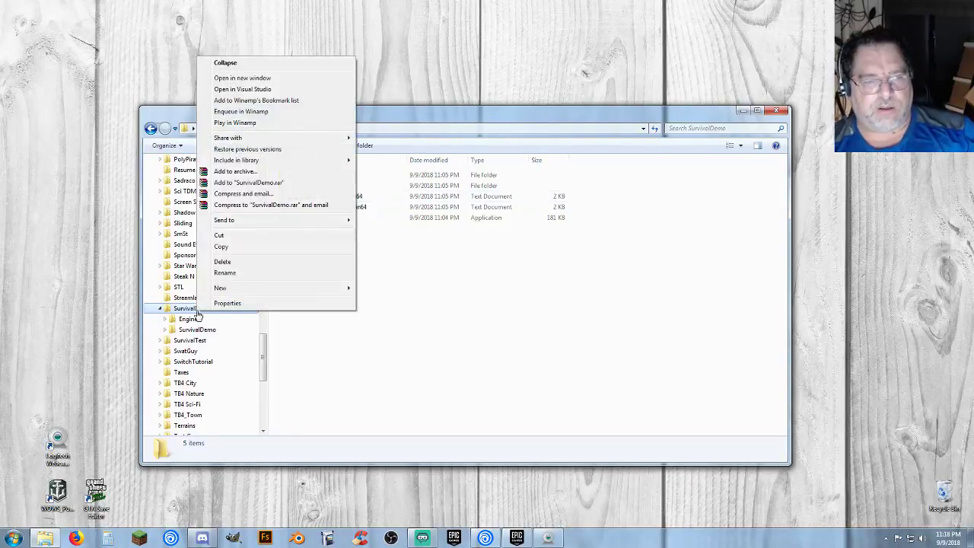
click(309, 343)
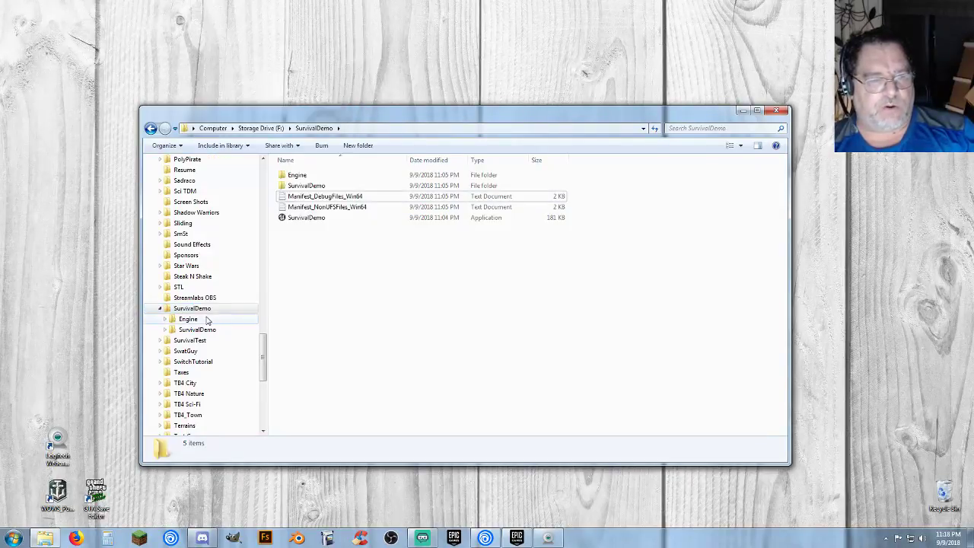
click(191, 310)
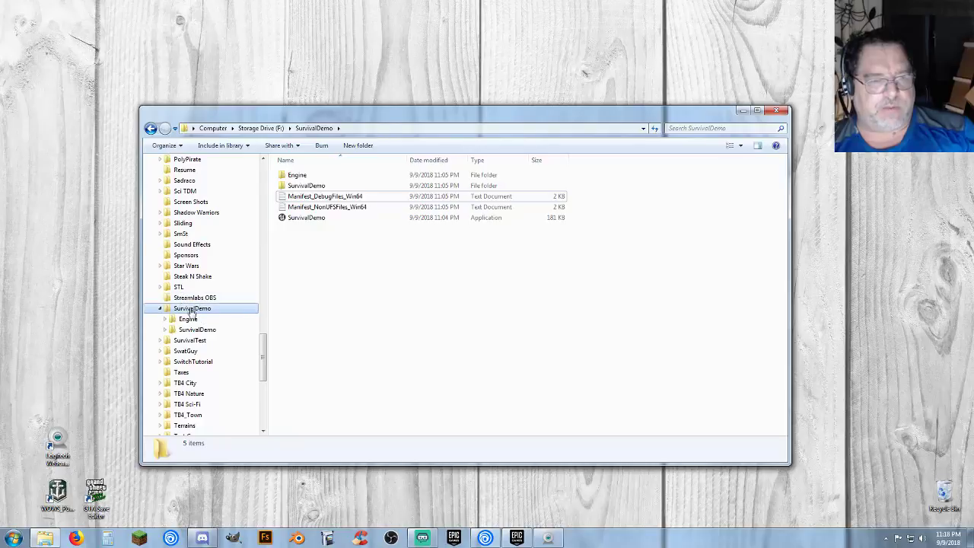
right_click(191, 312)
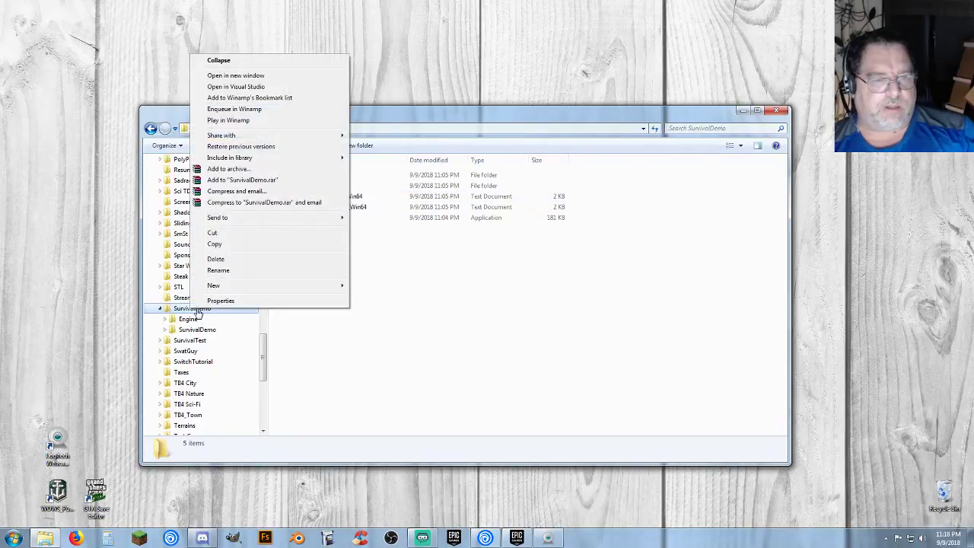
click(287, 183)
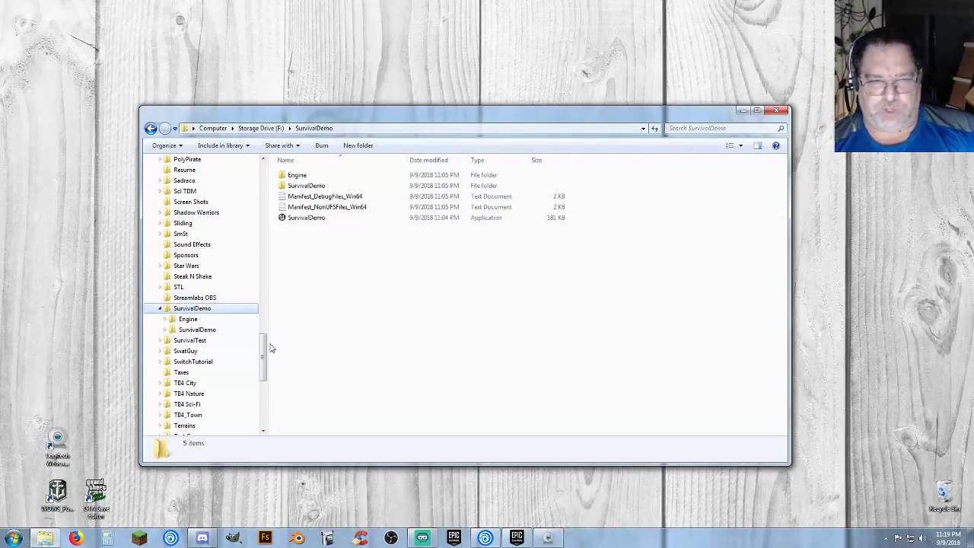
- Go to the root of Storage Drive (F:) and select the SurvivalDemo WinRAR archive among the files
drag(264, 357, 267, 185)
click(190, 233)
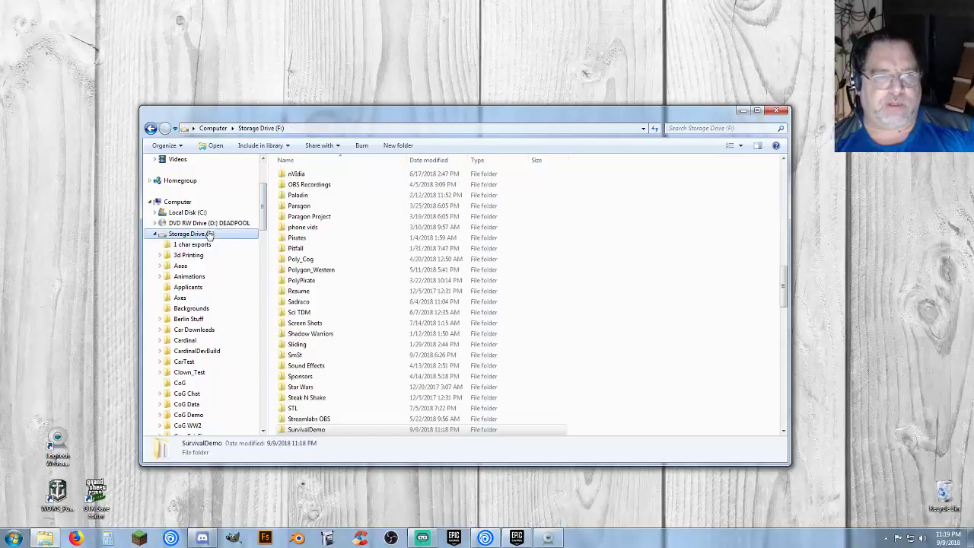
drag(789, 295, 778, 424)
click(327, 348)
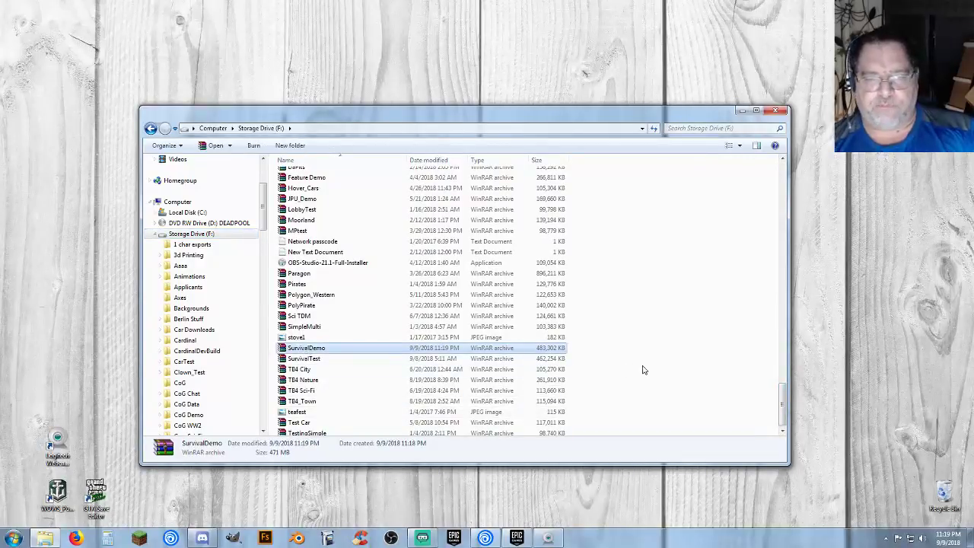
- Open the SurvivalDemo folder on Storage Drive (F:) and launch the packaged SurvivalDemo application
drag(263, 215, 252, 359)
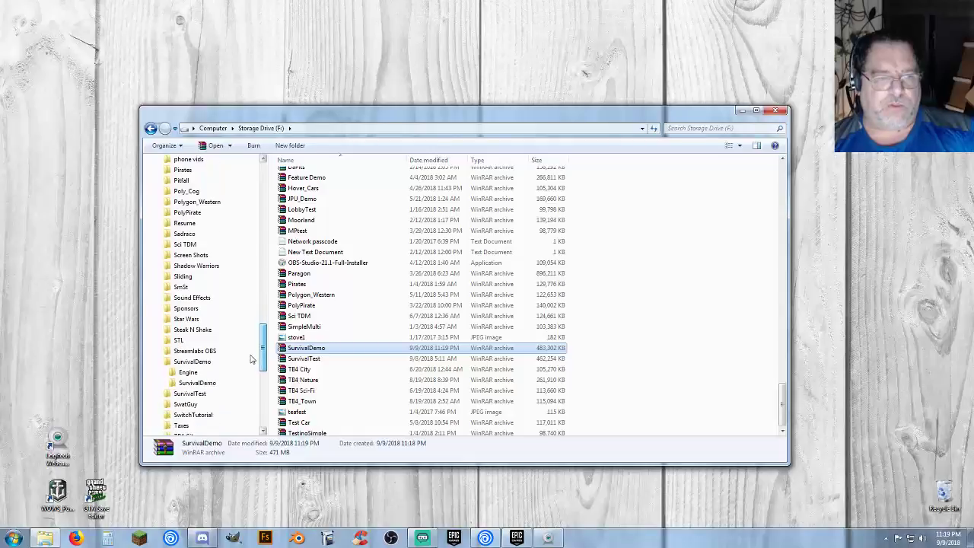
click(229, 361)
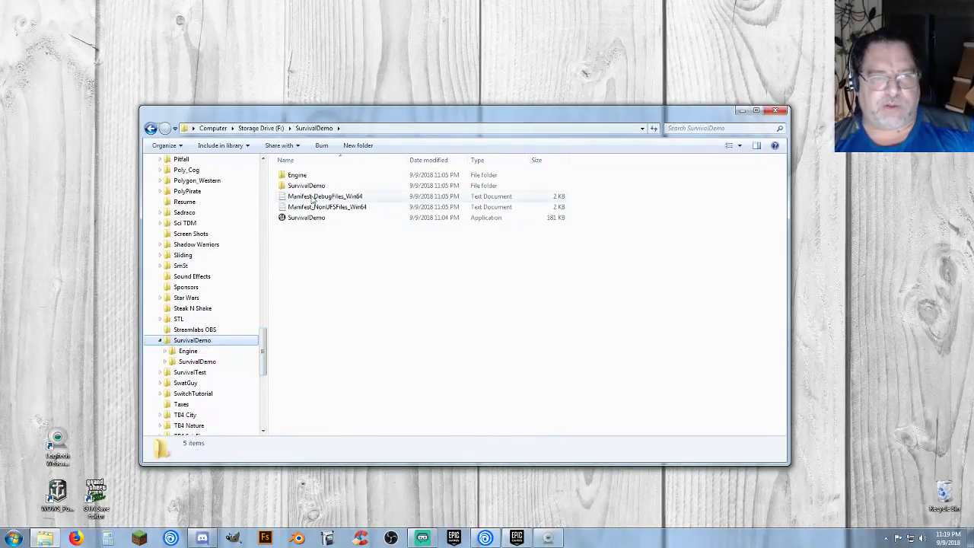
click(301, 268)
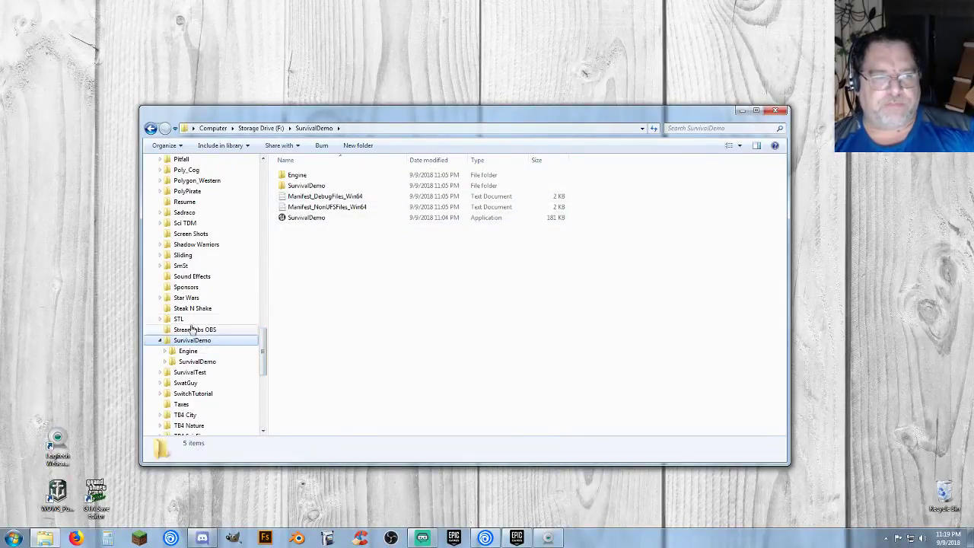
double_click(310, 219)
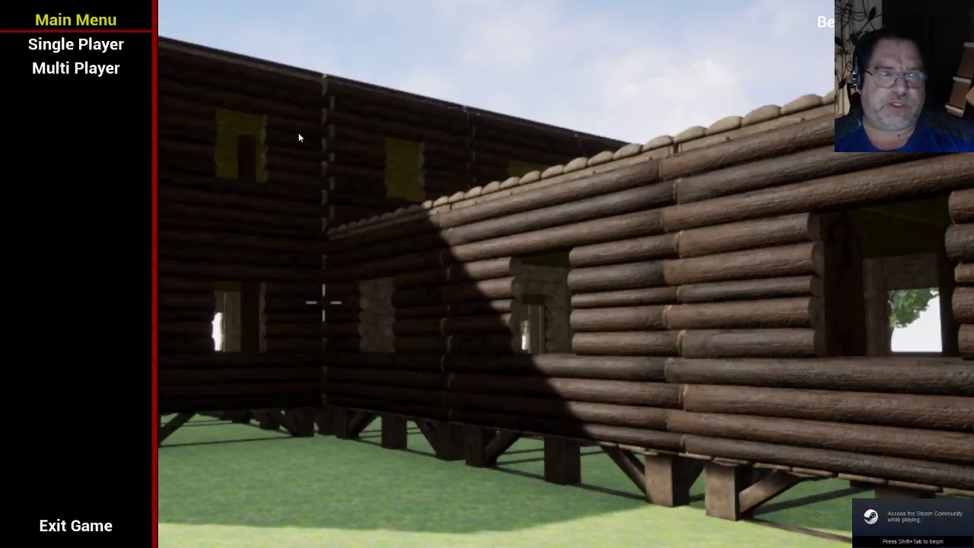
- Host a multiplayer server named "cfgb" and run the character across the level towards the pond
click(102, 74)
click(115, 92)
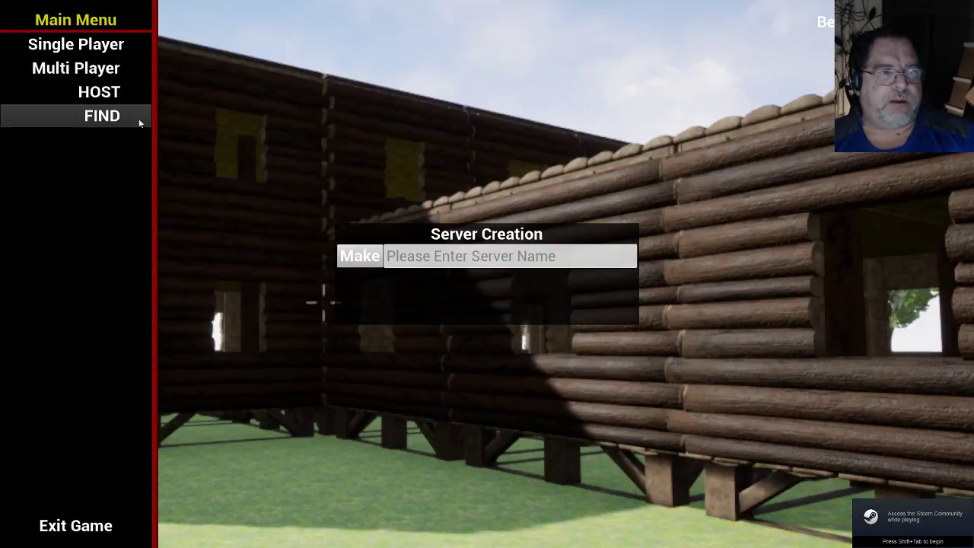
click(417, 257)
text(cfgb)
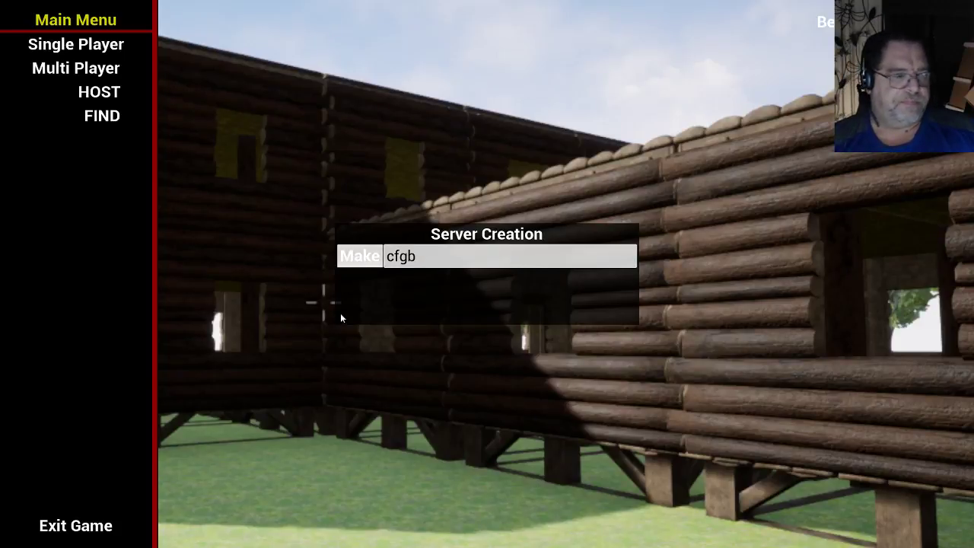
text(w)
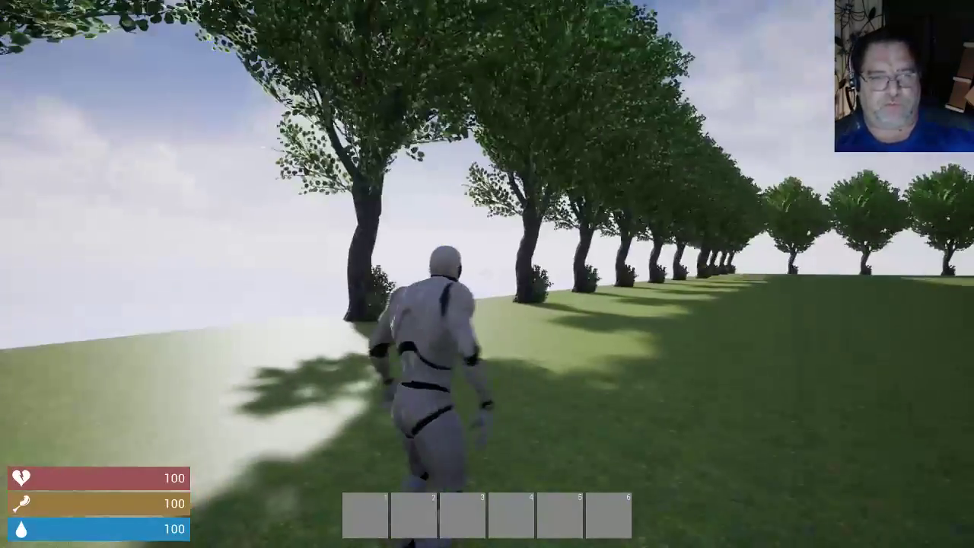
text(w)
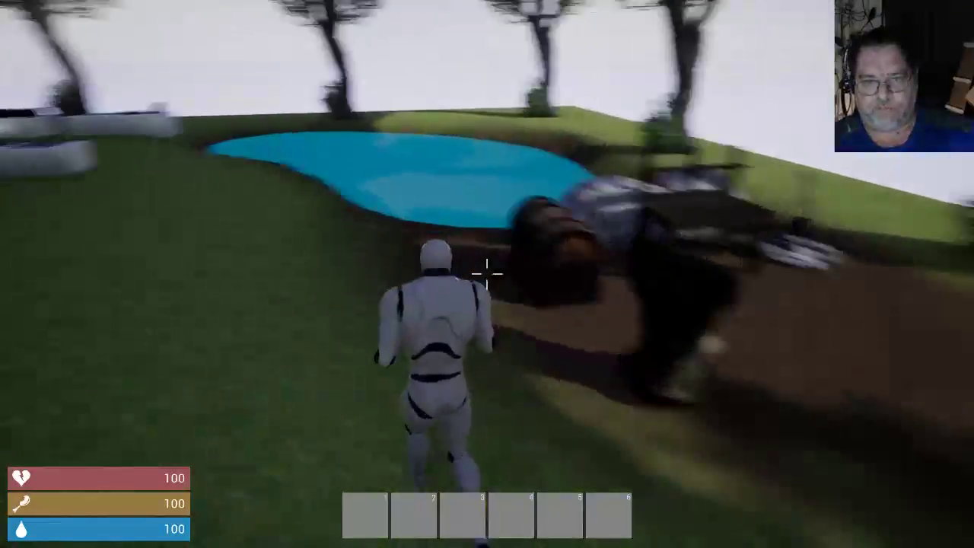
- Examine the crafting recipes for the Pick Axe, Crafting Bench, Repair Hammer and Metal Bed, and return to the game
key(Tab)
scroll(858, 327, down, 2)
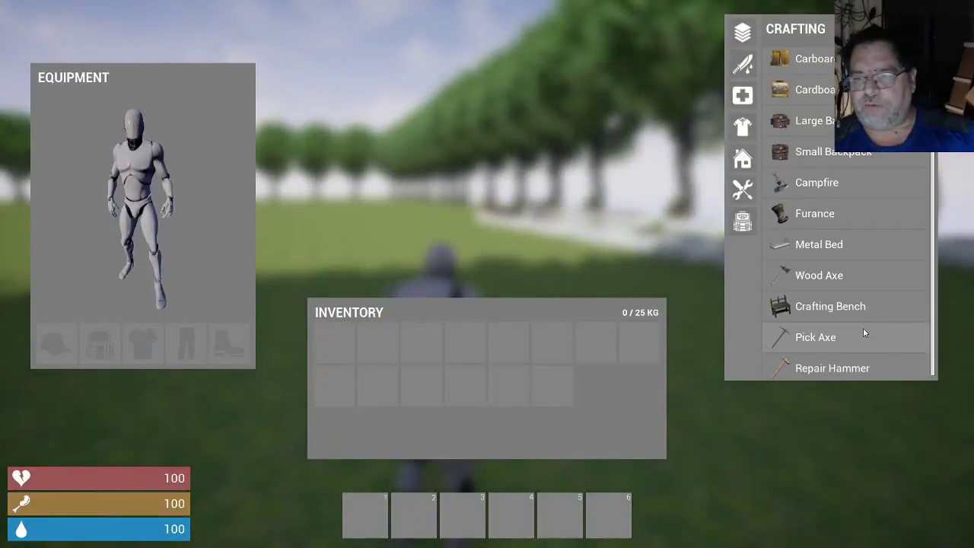
scroll(862, 307, down, 1)
mouse_move(840, 342)
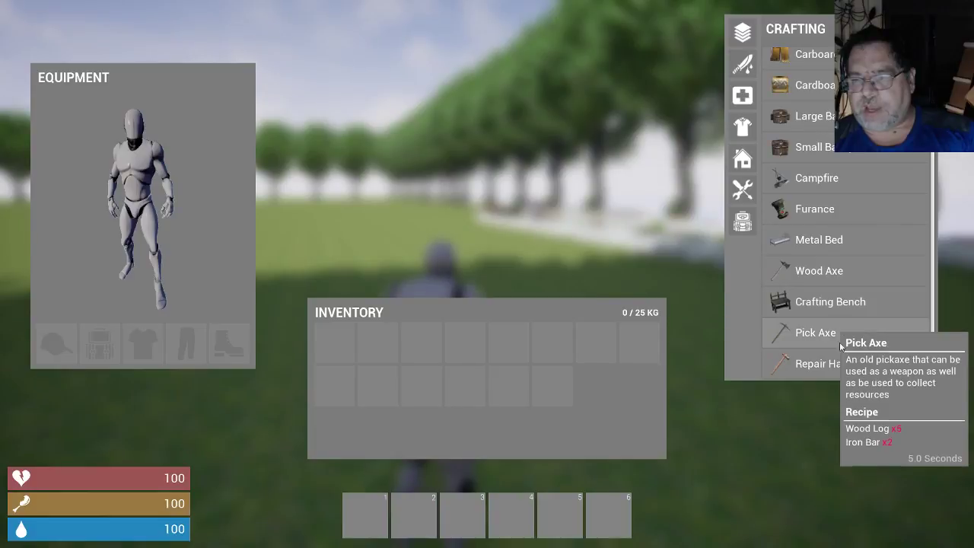
mouse_move(860, 323)
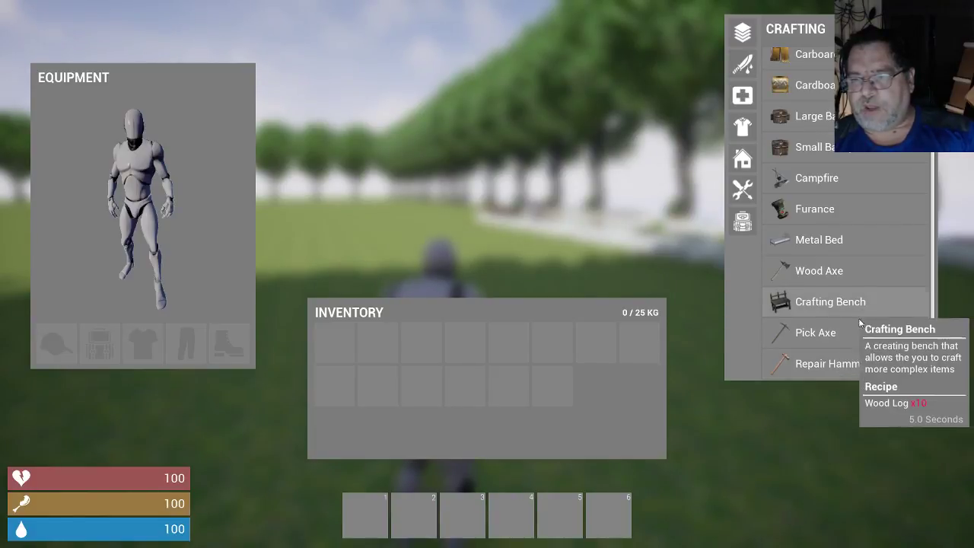
mouse_move(850, 364)
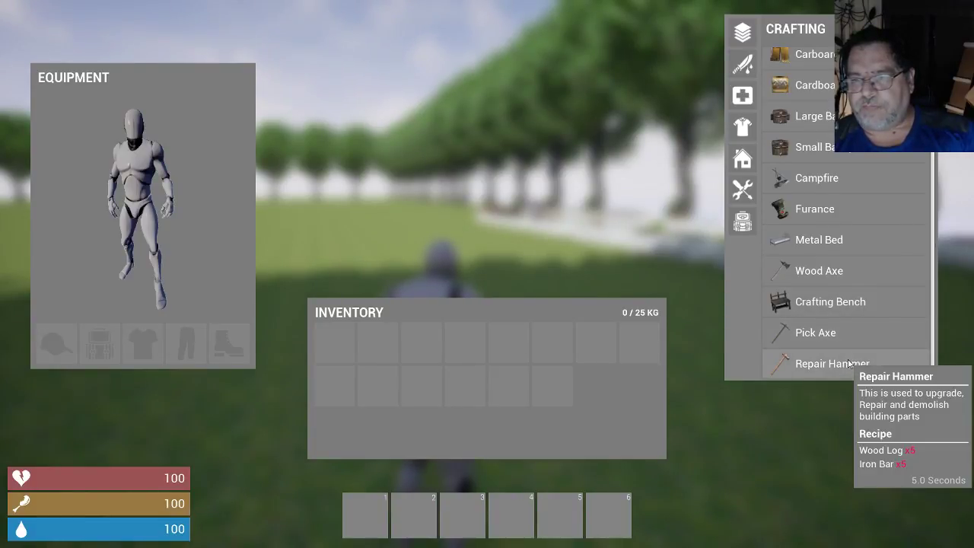
mouse_move(841, 251)
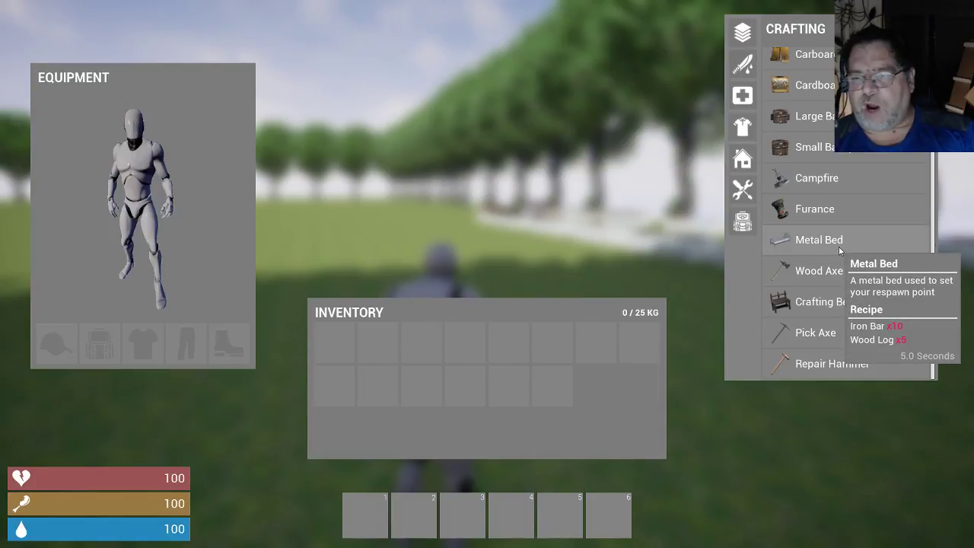
mouse_move(826, 309)
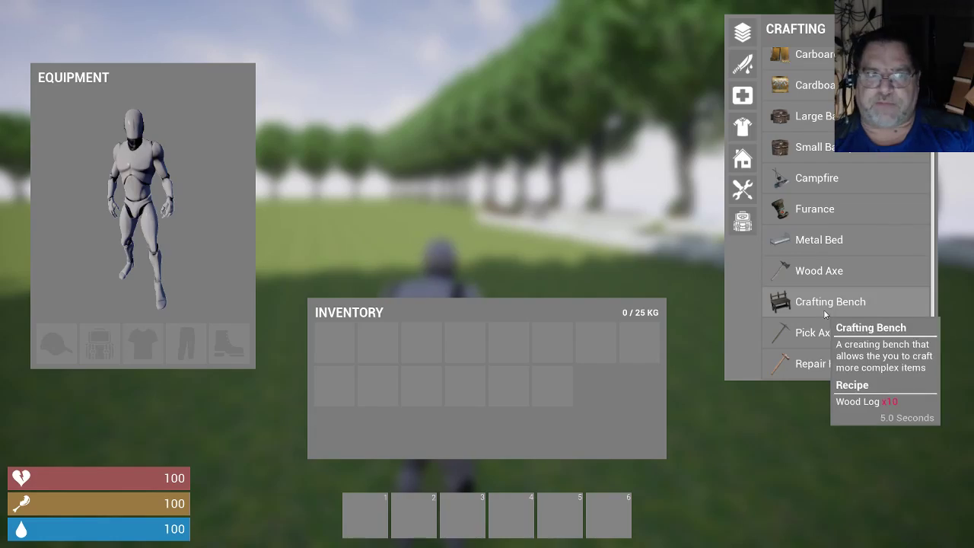
key(Tab)
- Run the character to the white display block with fruit and water bottles and pick up an apple stack
key(w)
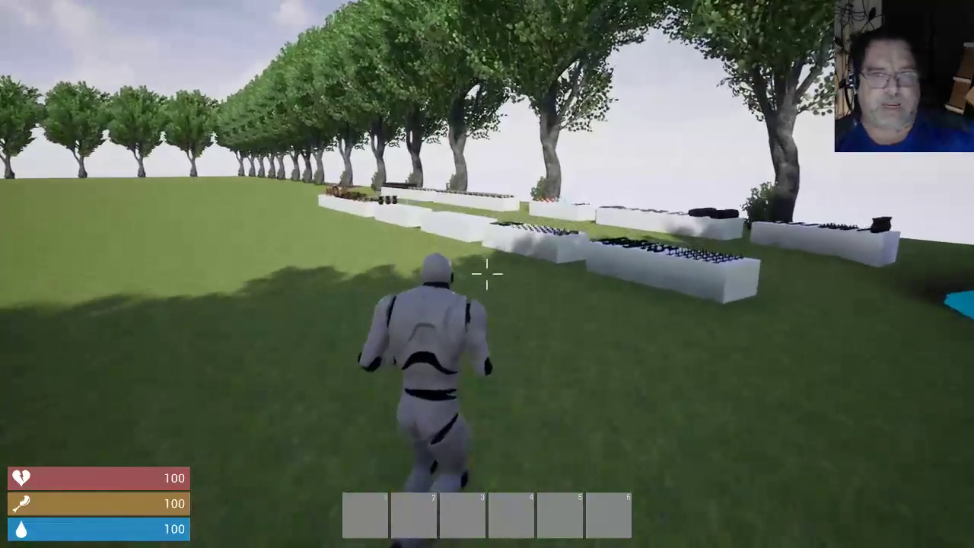
key(space)
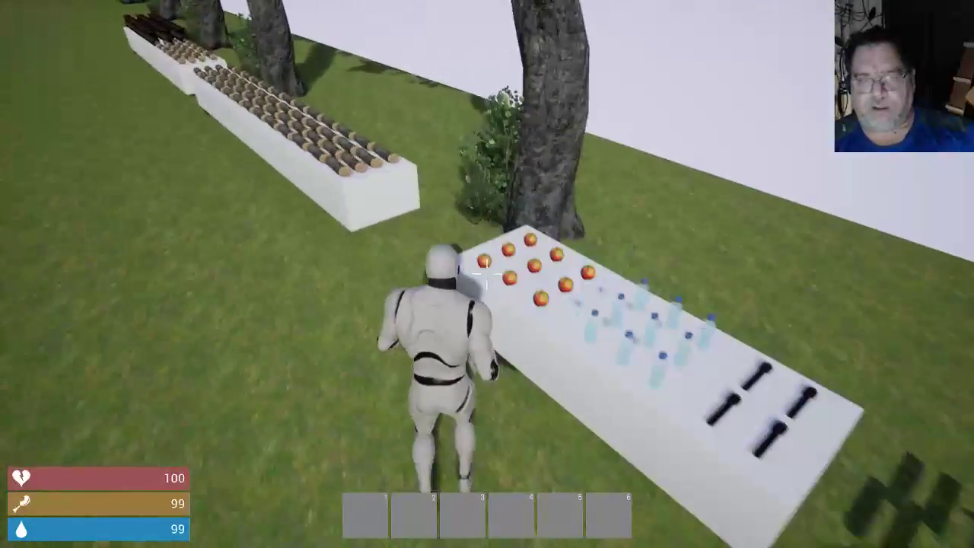
key(e)
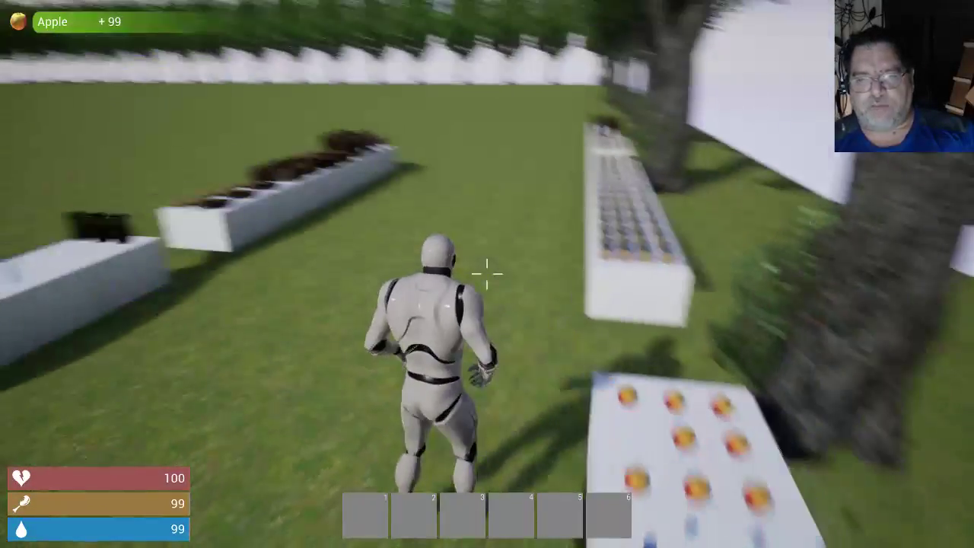
- Assign the apples from the inventory to hotbar slot 1 and consume one apple
key(Tab)
drag(334, 342, 365, 514)
key(Tab)
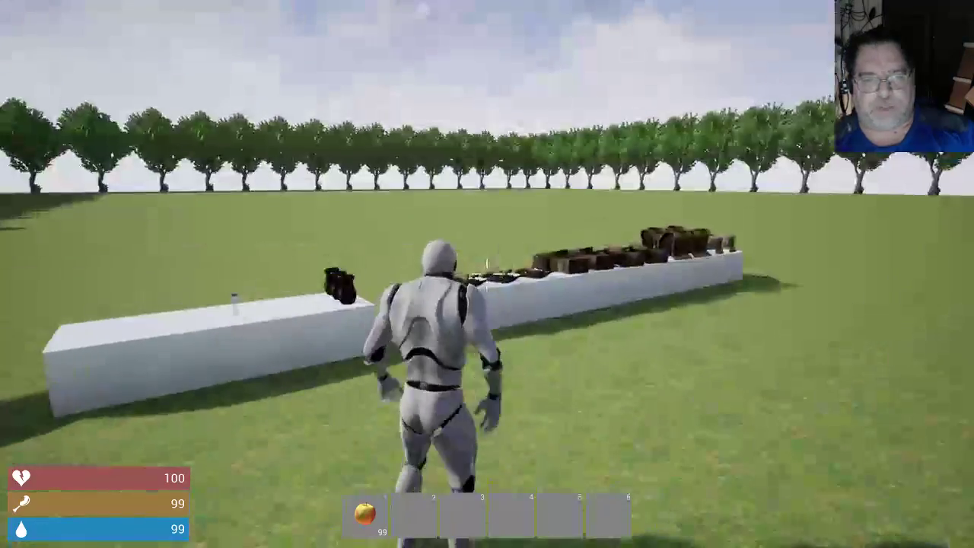
key(1)
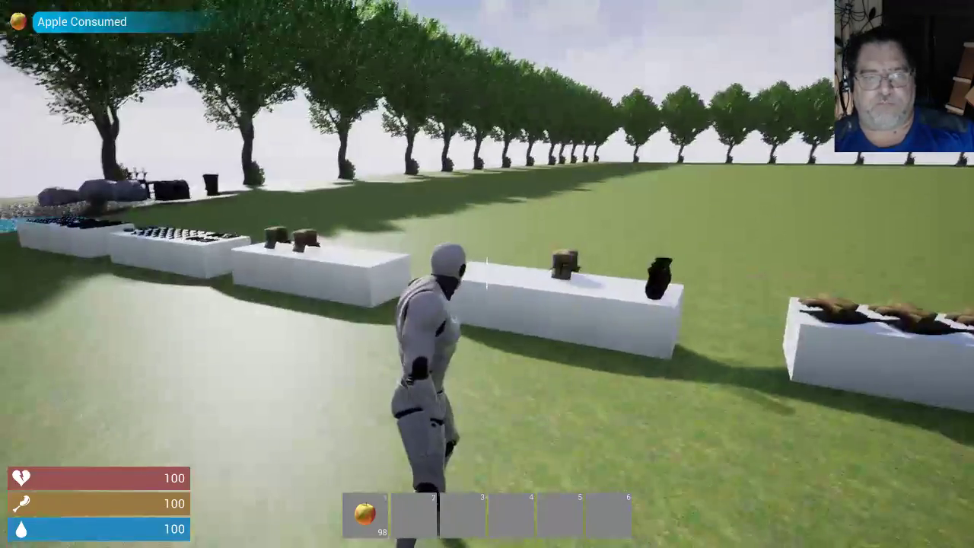
- Return to the main menu, exit the packaged game, and move the file browser window off this desktop
key(Escape)
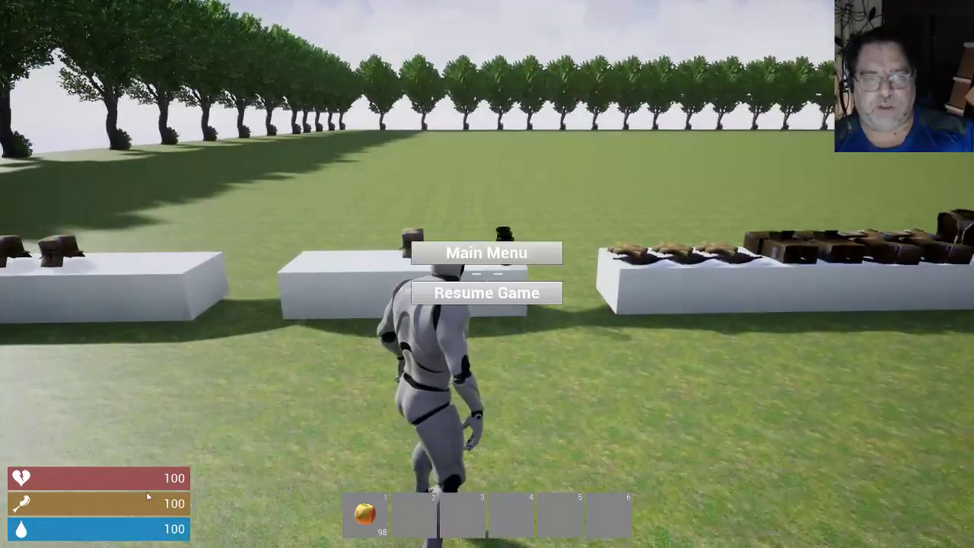
click(472, 258)
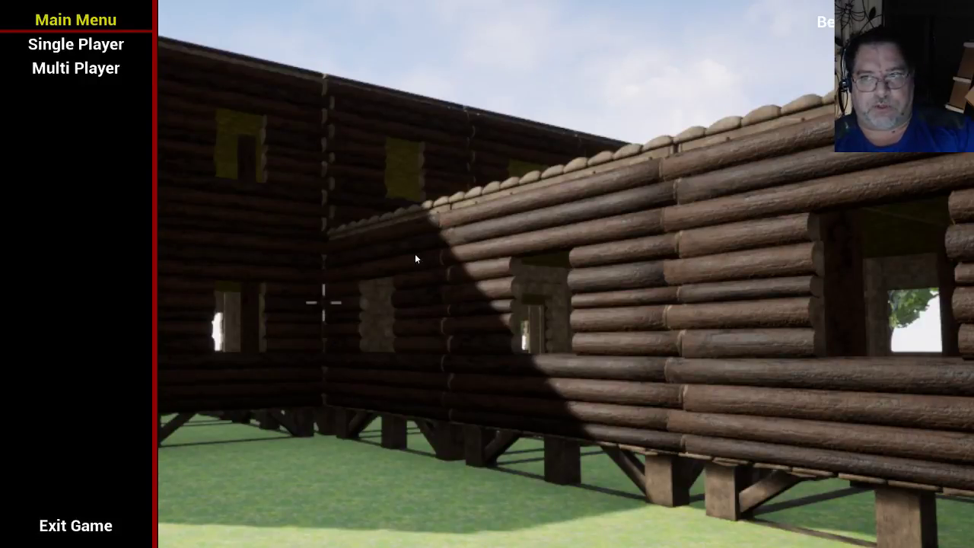
click(83, 525)
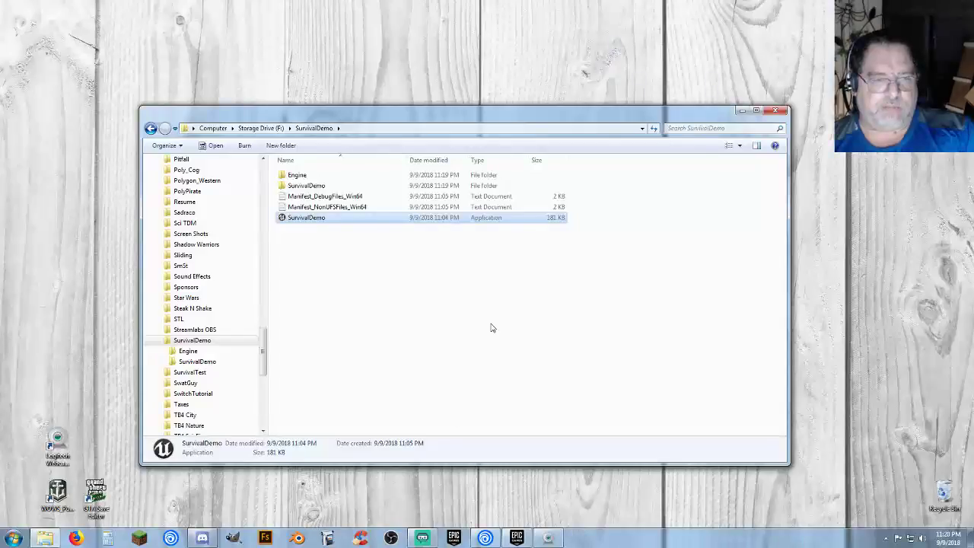
drag(552, 112, 0, 234)
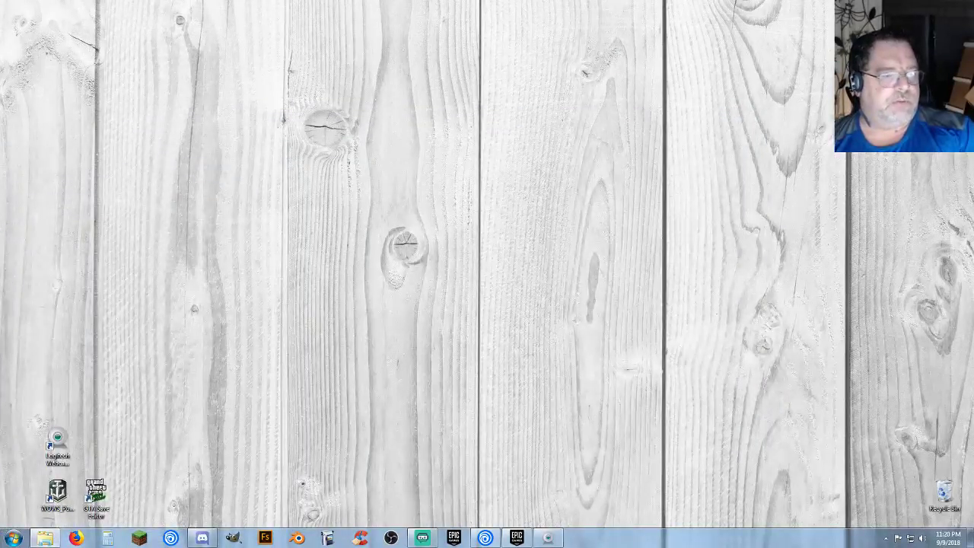